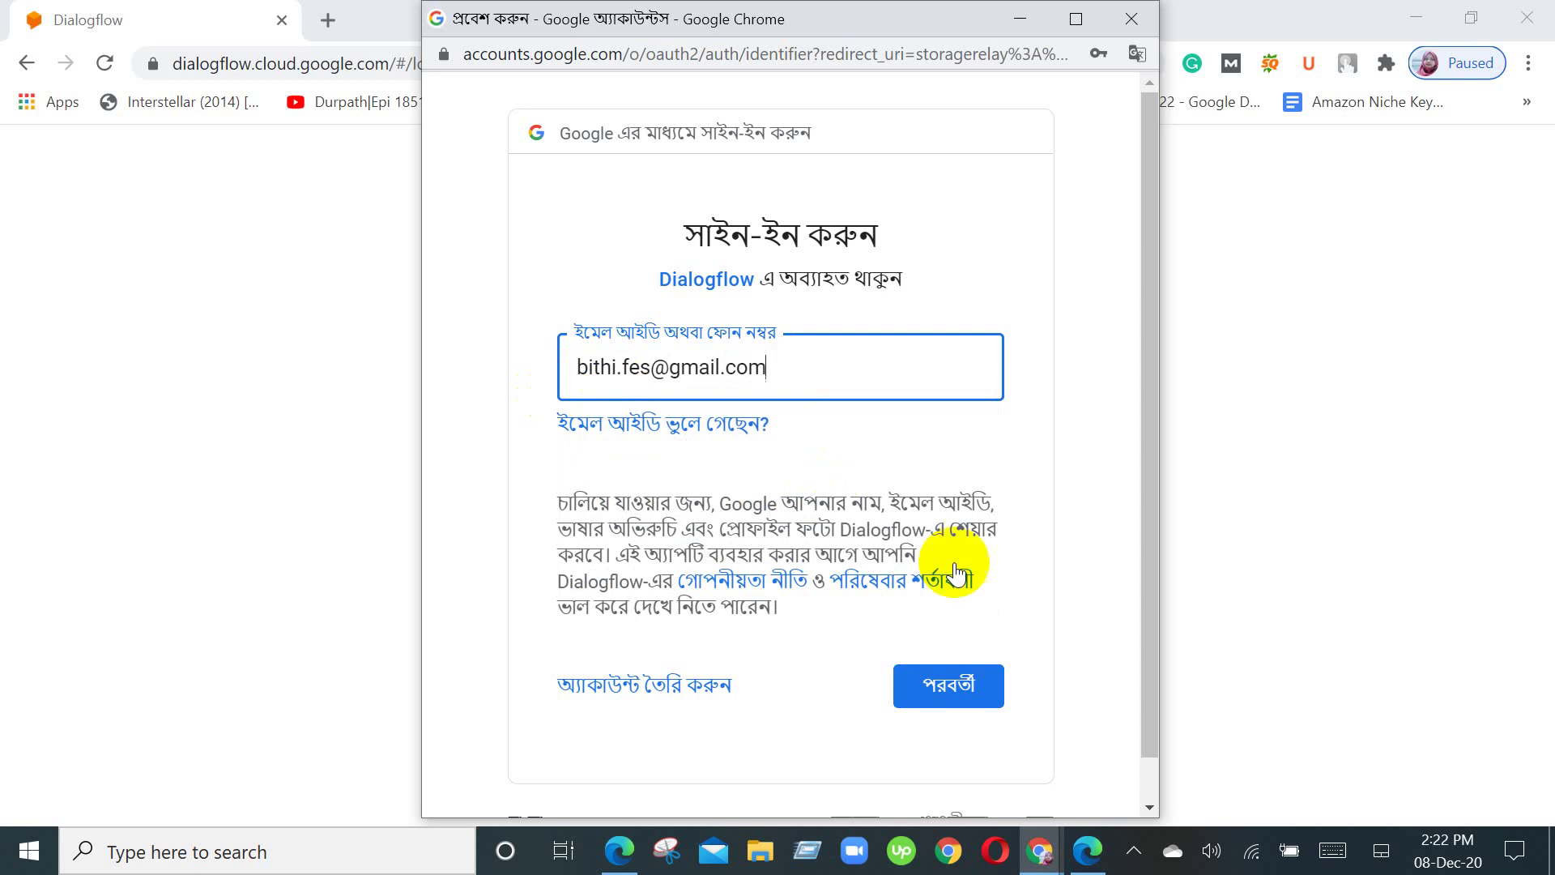
# Step: Submit the Google account email, replace the prefilled password with the account password, and sign in
pyautogui.click(922, 676)
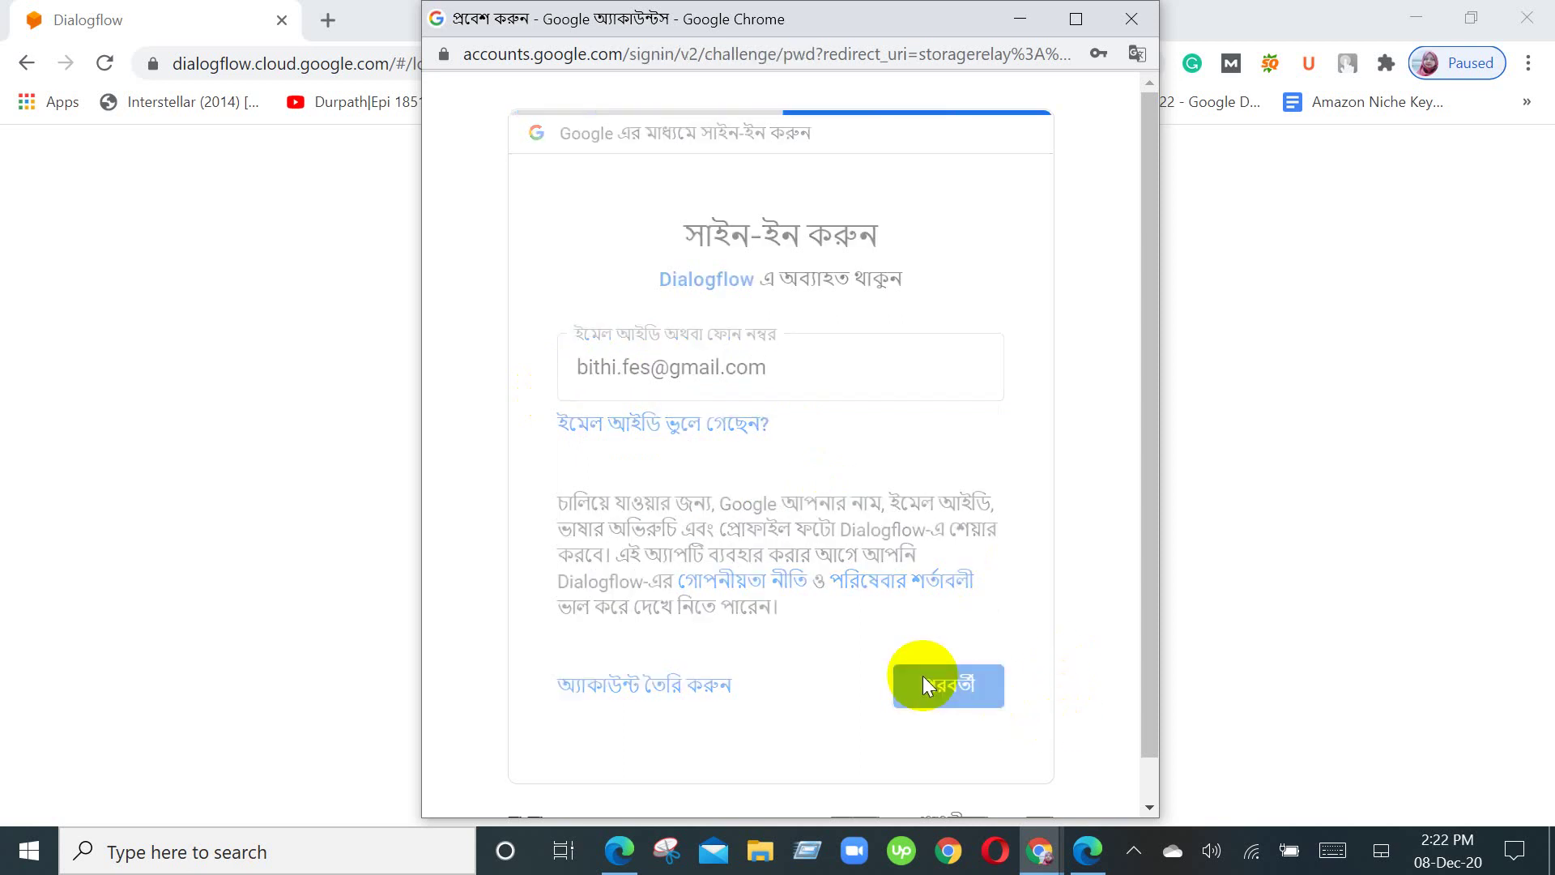
pyautogui.moveTo(648, 402); pyautogui.dragTo(568, 411)
pyautogui.press('BackSpace')
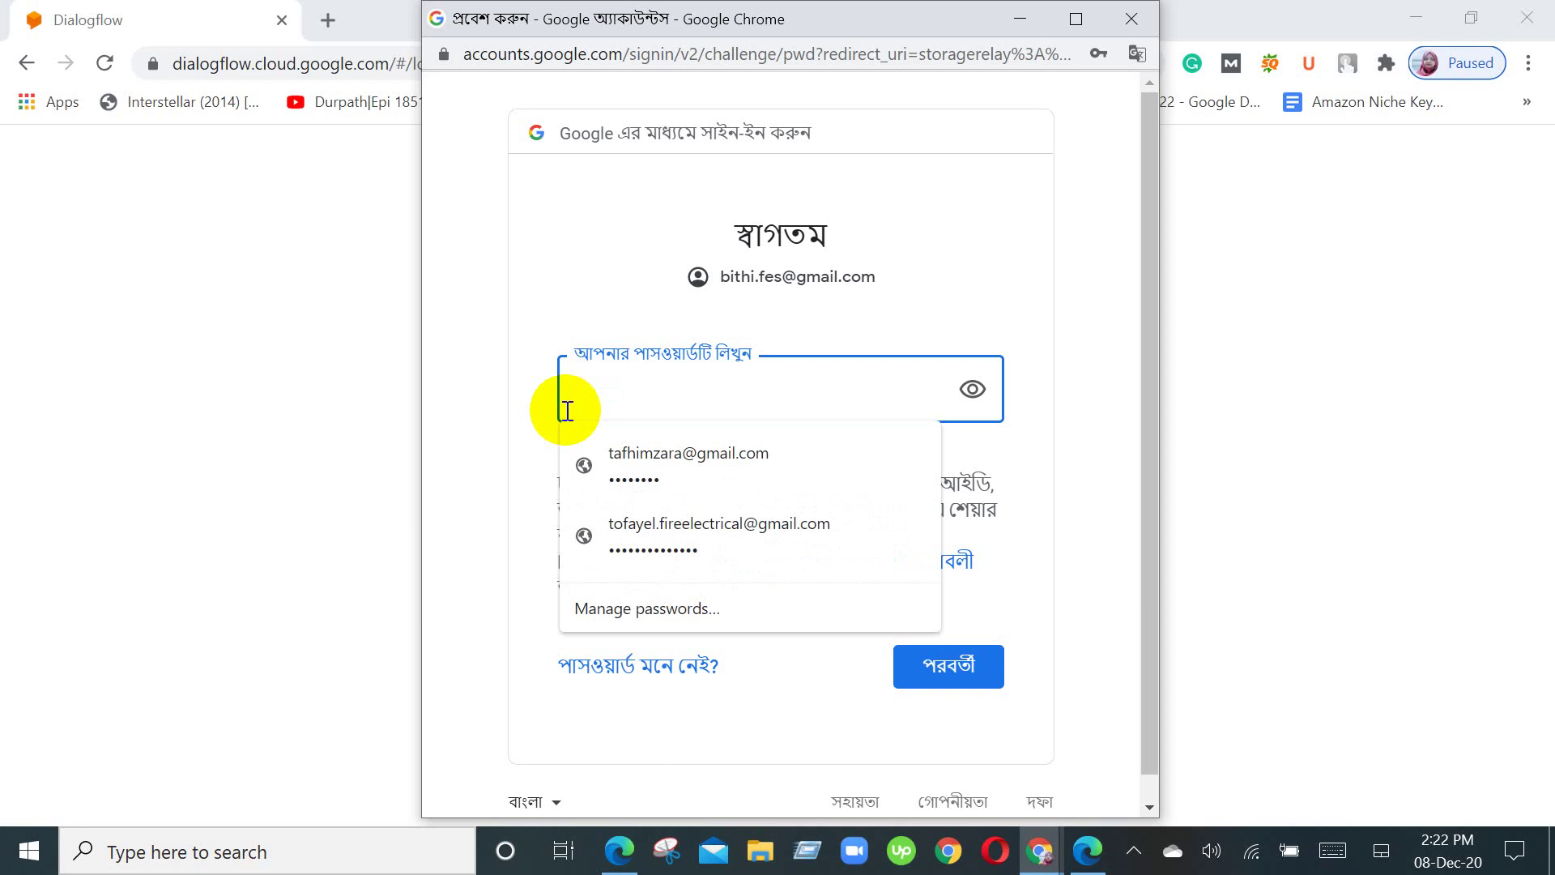
pyautogui.write('•••')
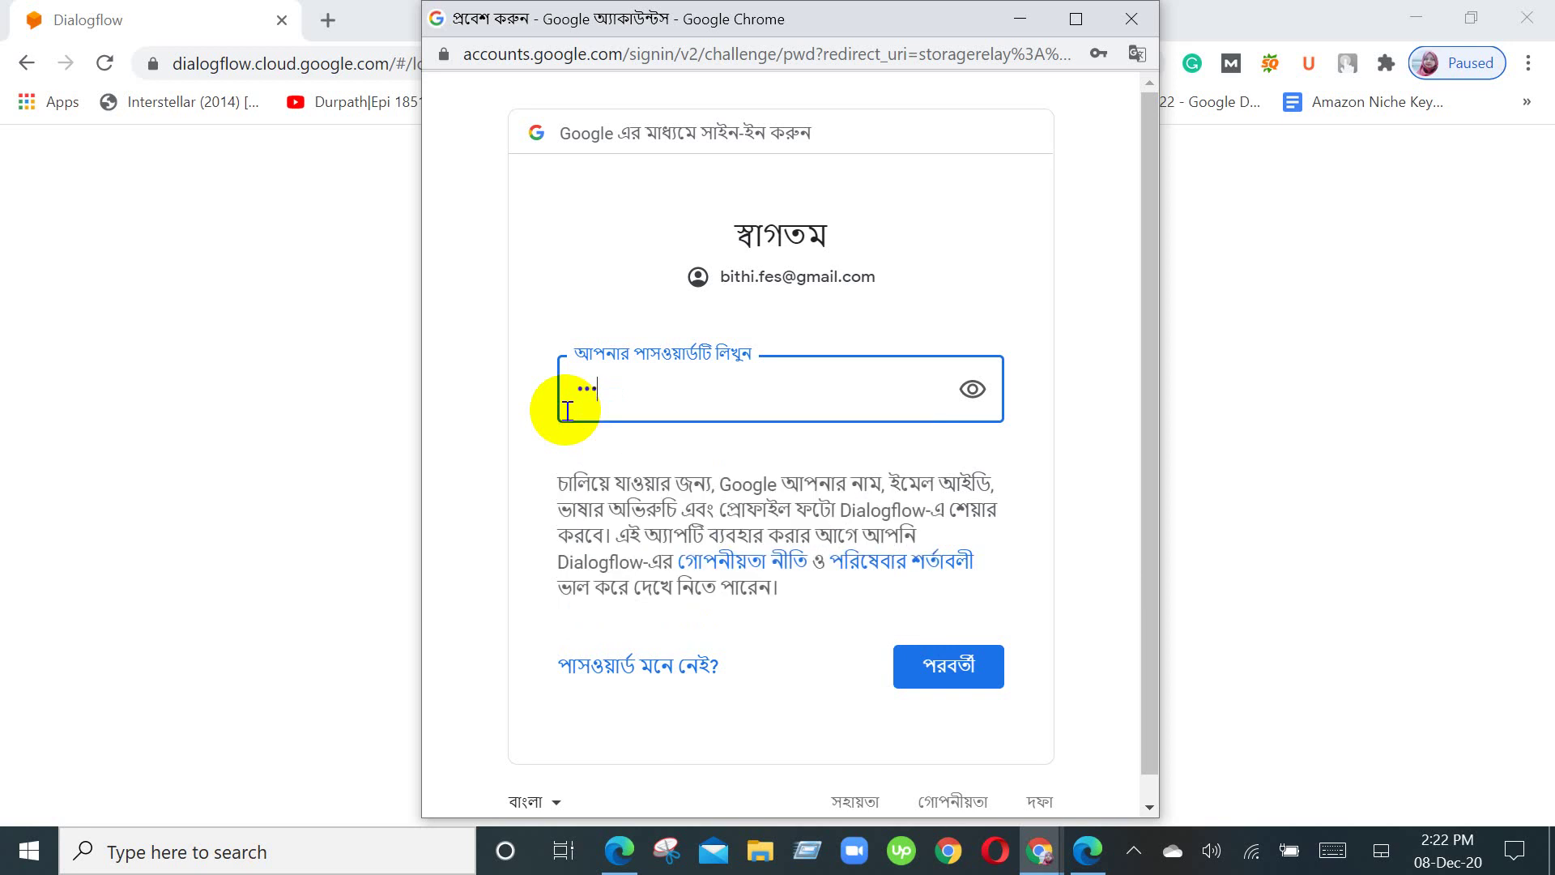
pyautogui.write('•••••')
pyautogui.click(948, 662)
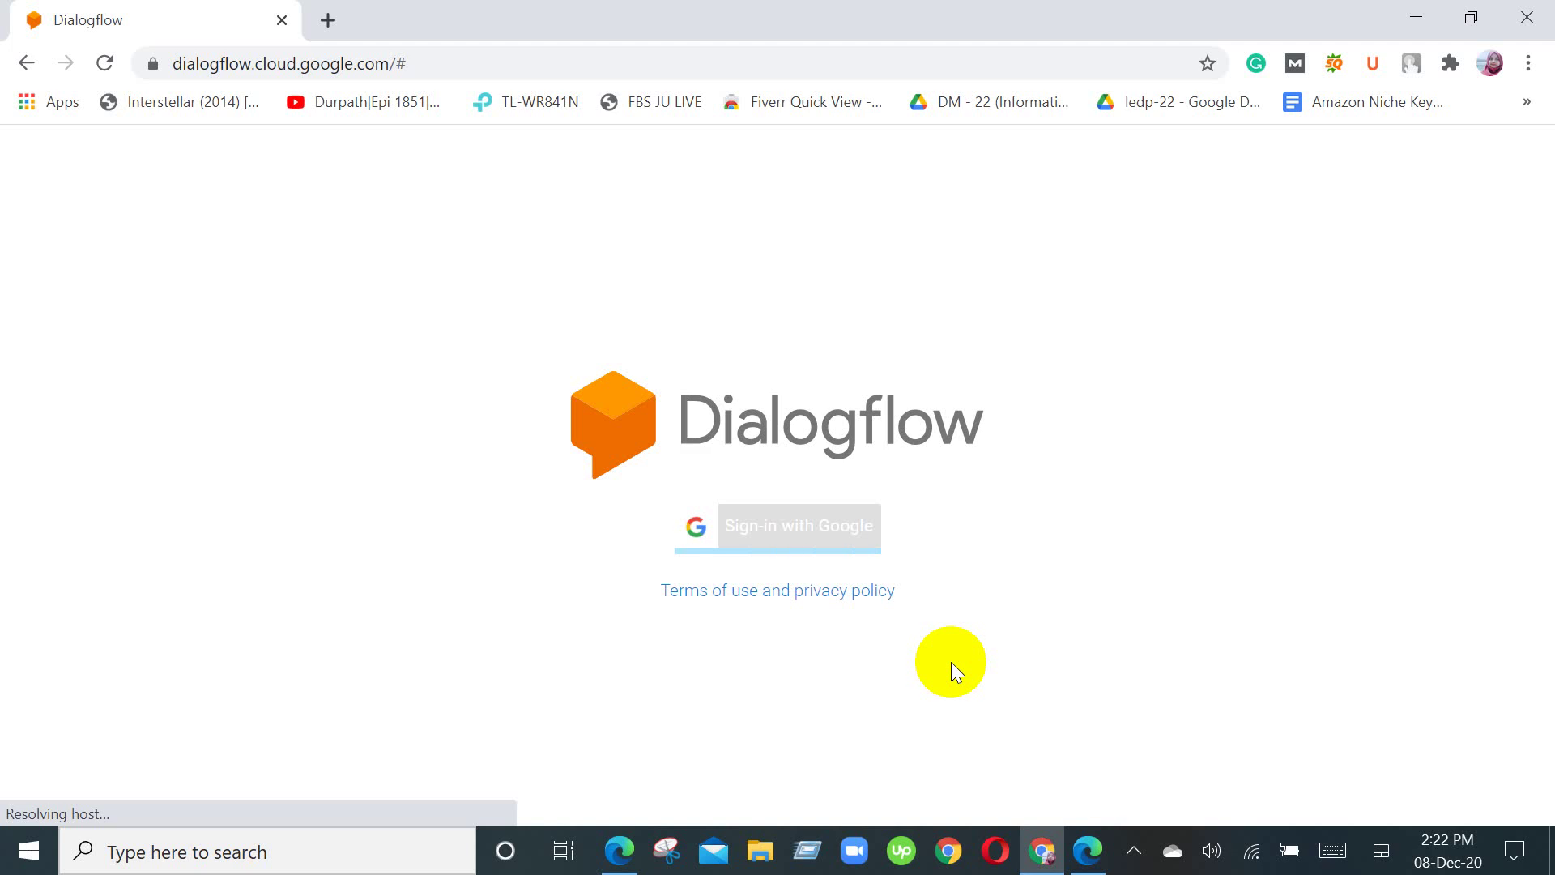
# Step: Tick and accept the Dialogflow Terms of Service, then dismiss the Dialogflow CX announcement banner
pyautogui.moveTo(634, 855)
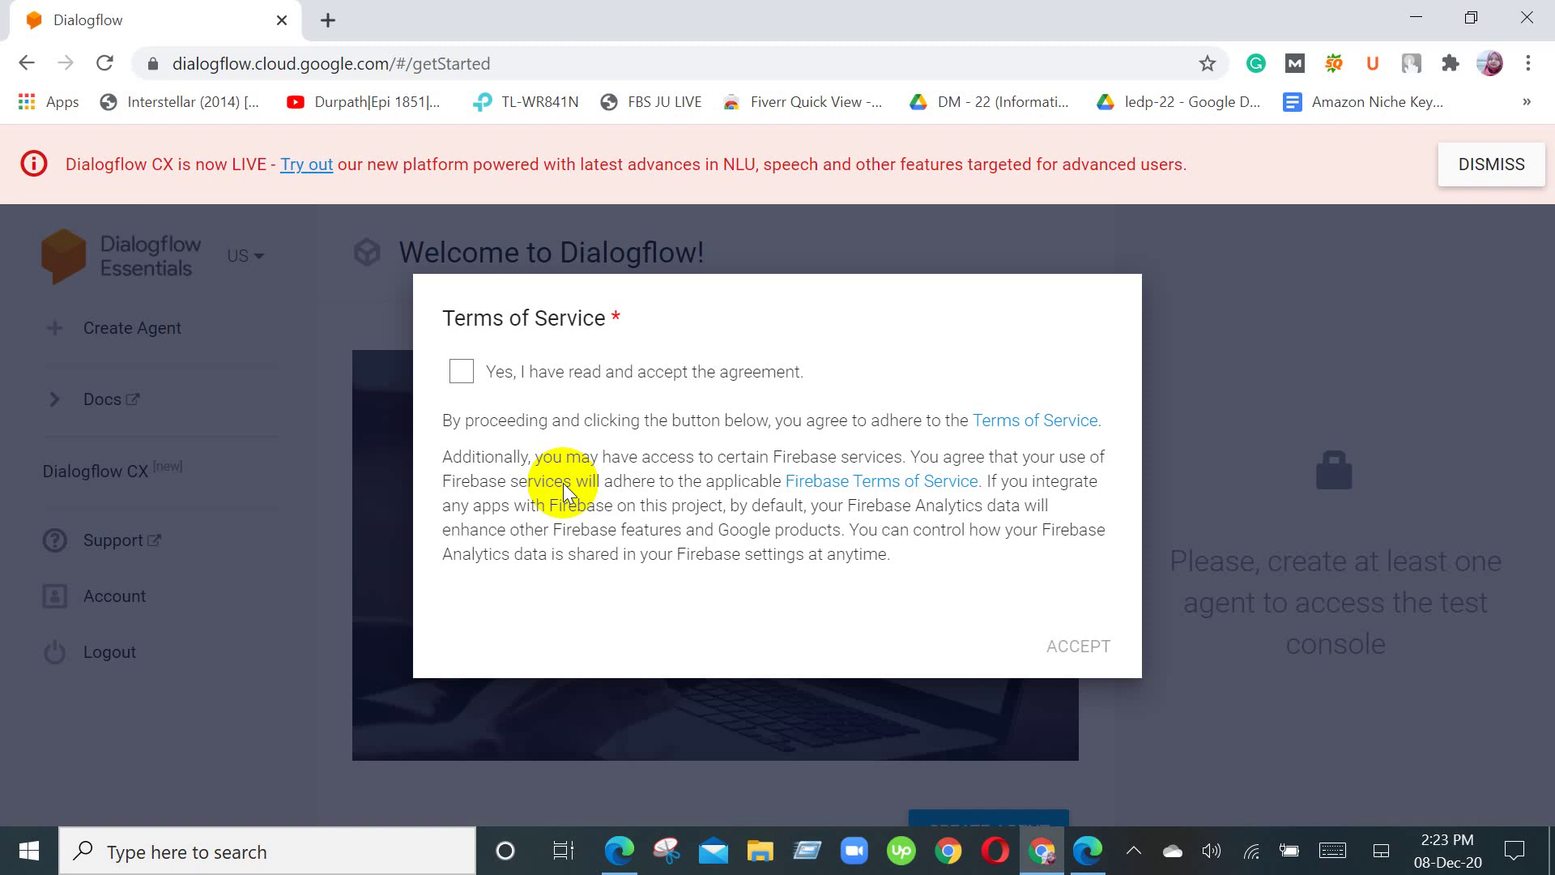
pyautogui.click(364, 508)
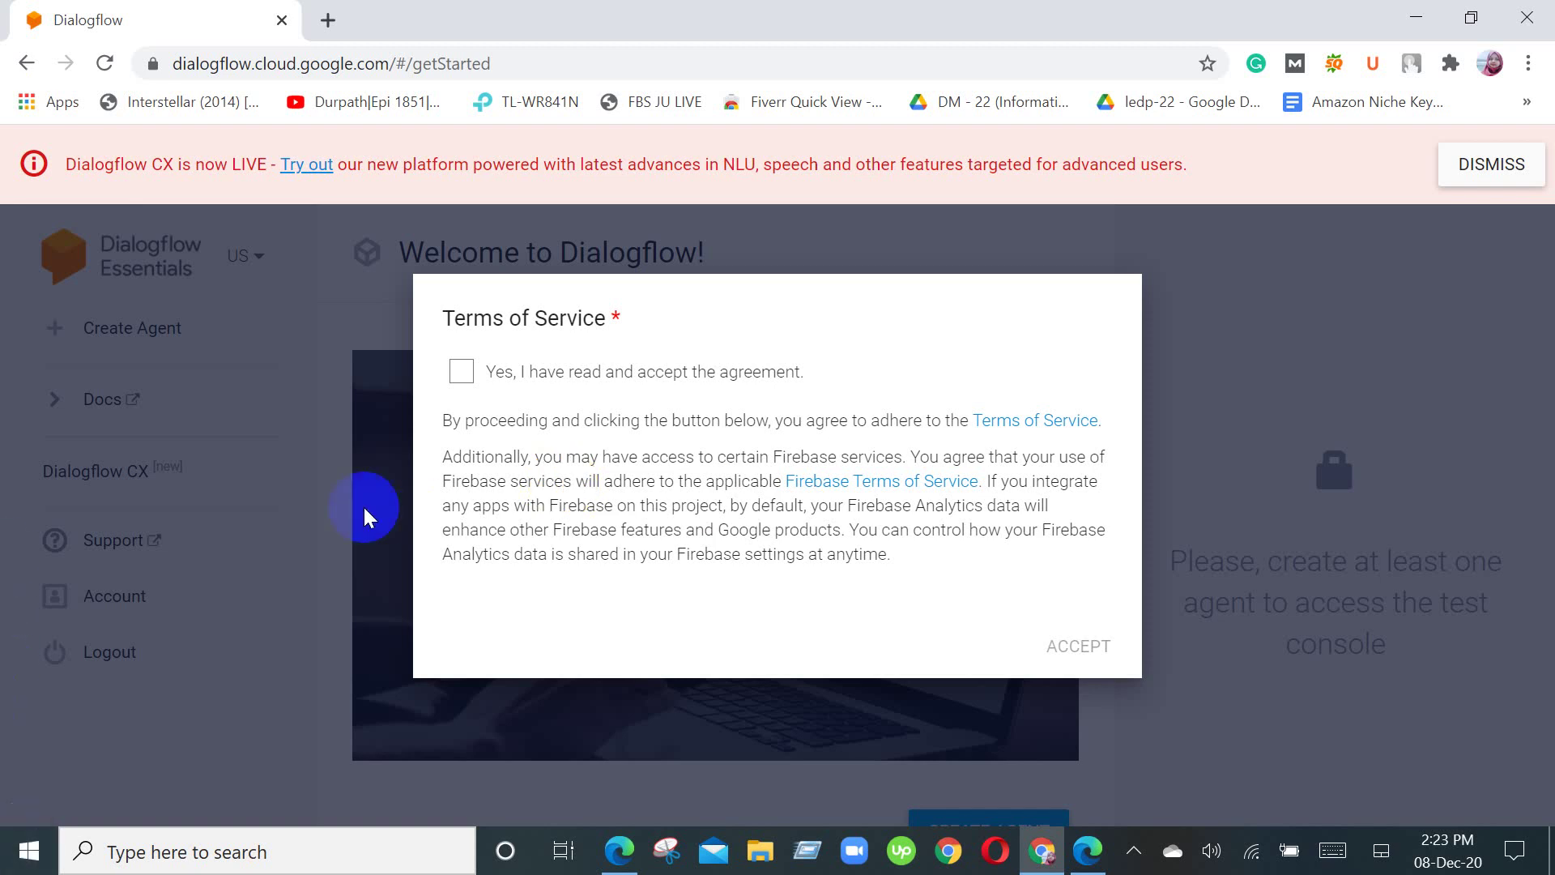
pyautogui.click(459, 370)
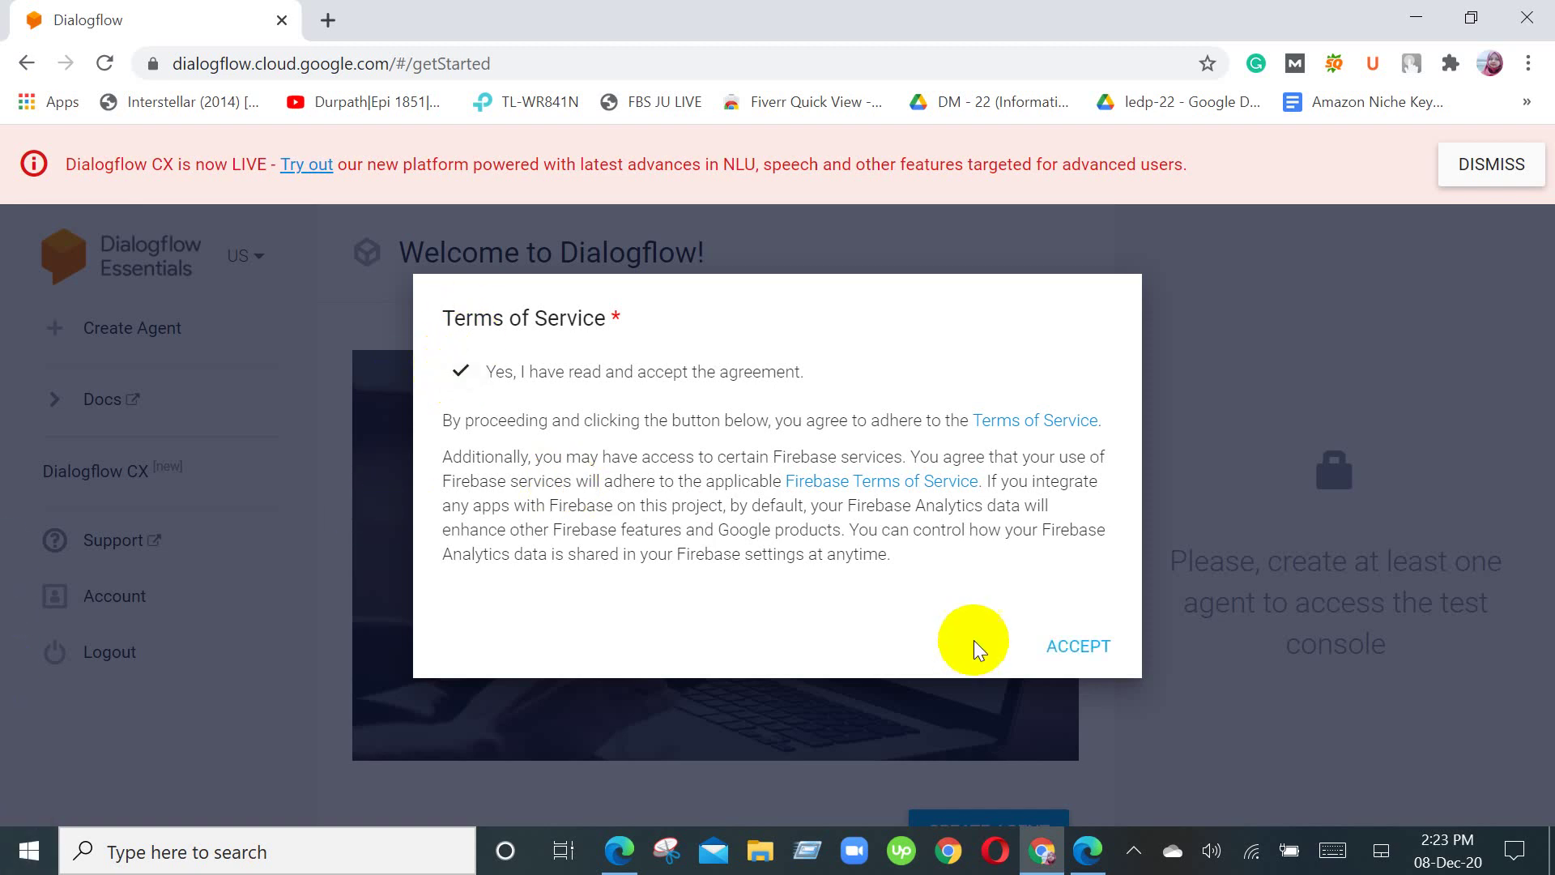
pyautogui.click(1073, 644)
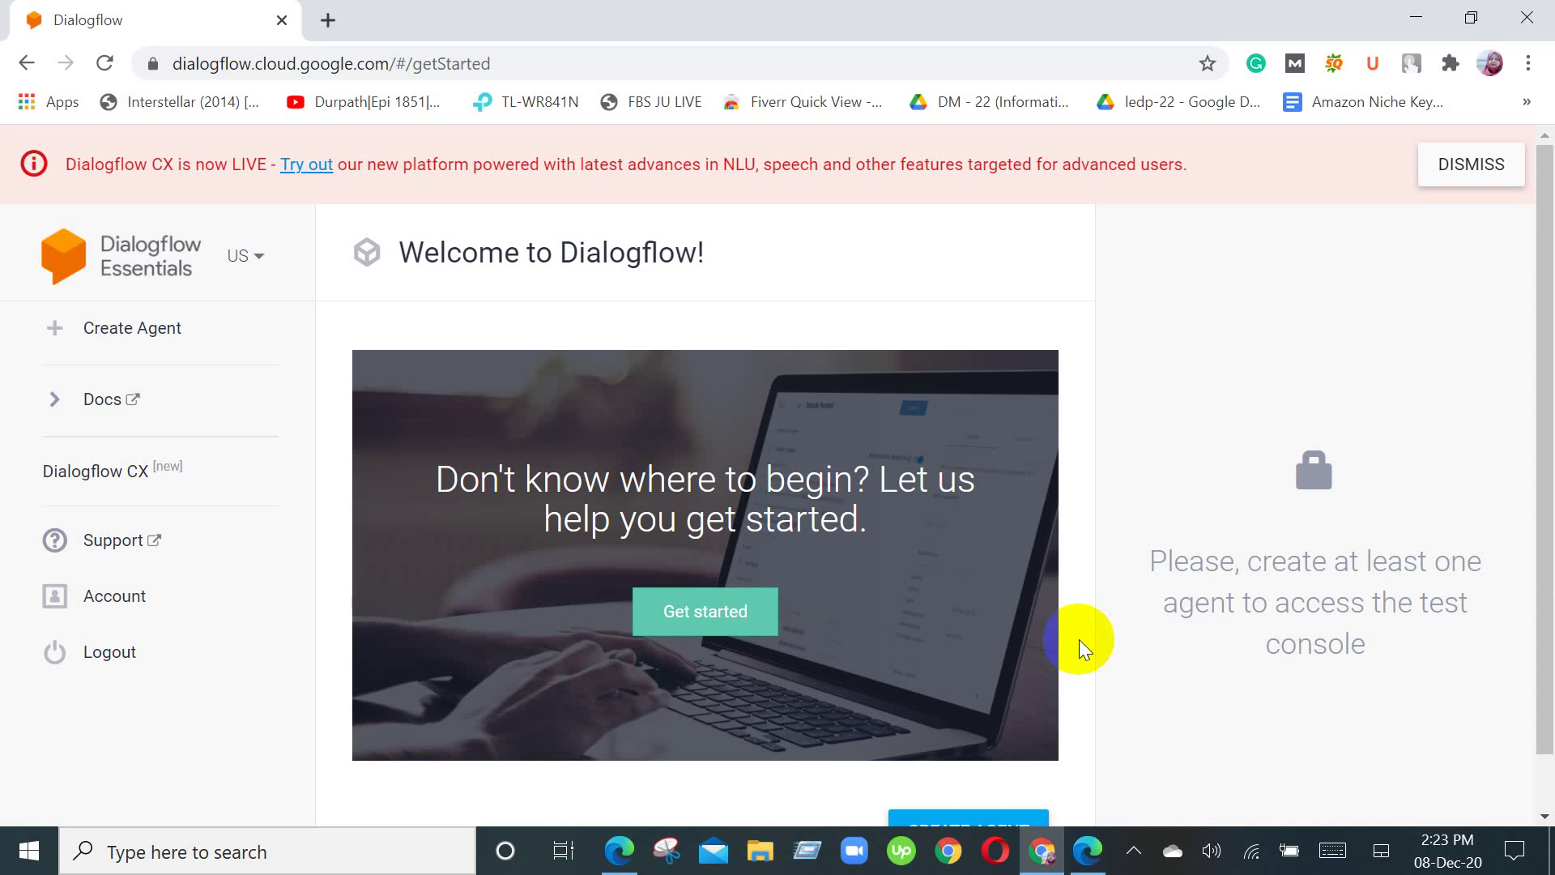
pyautogui.click(1473, 167)
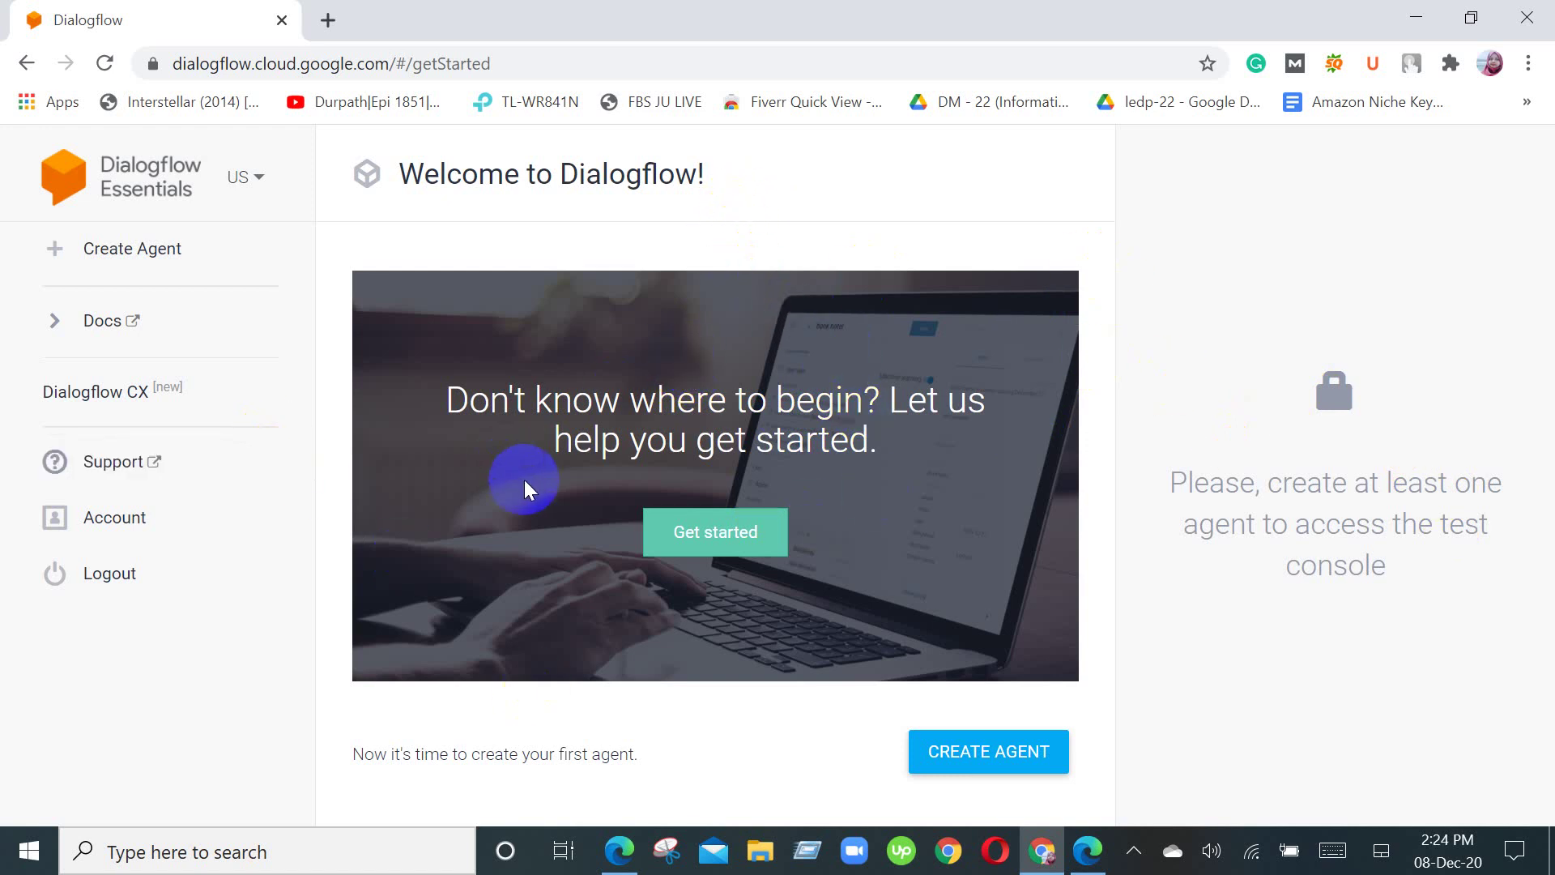
# Step: Start a new agent and enter 'DigitalMaketing' as the agent name
pyautogui.click(970, 753)
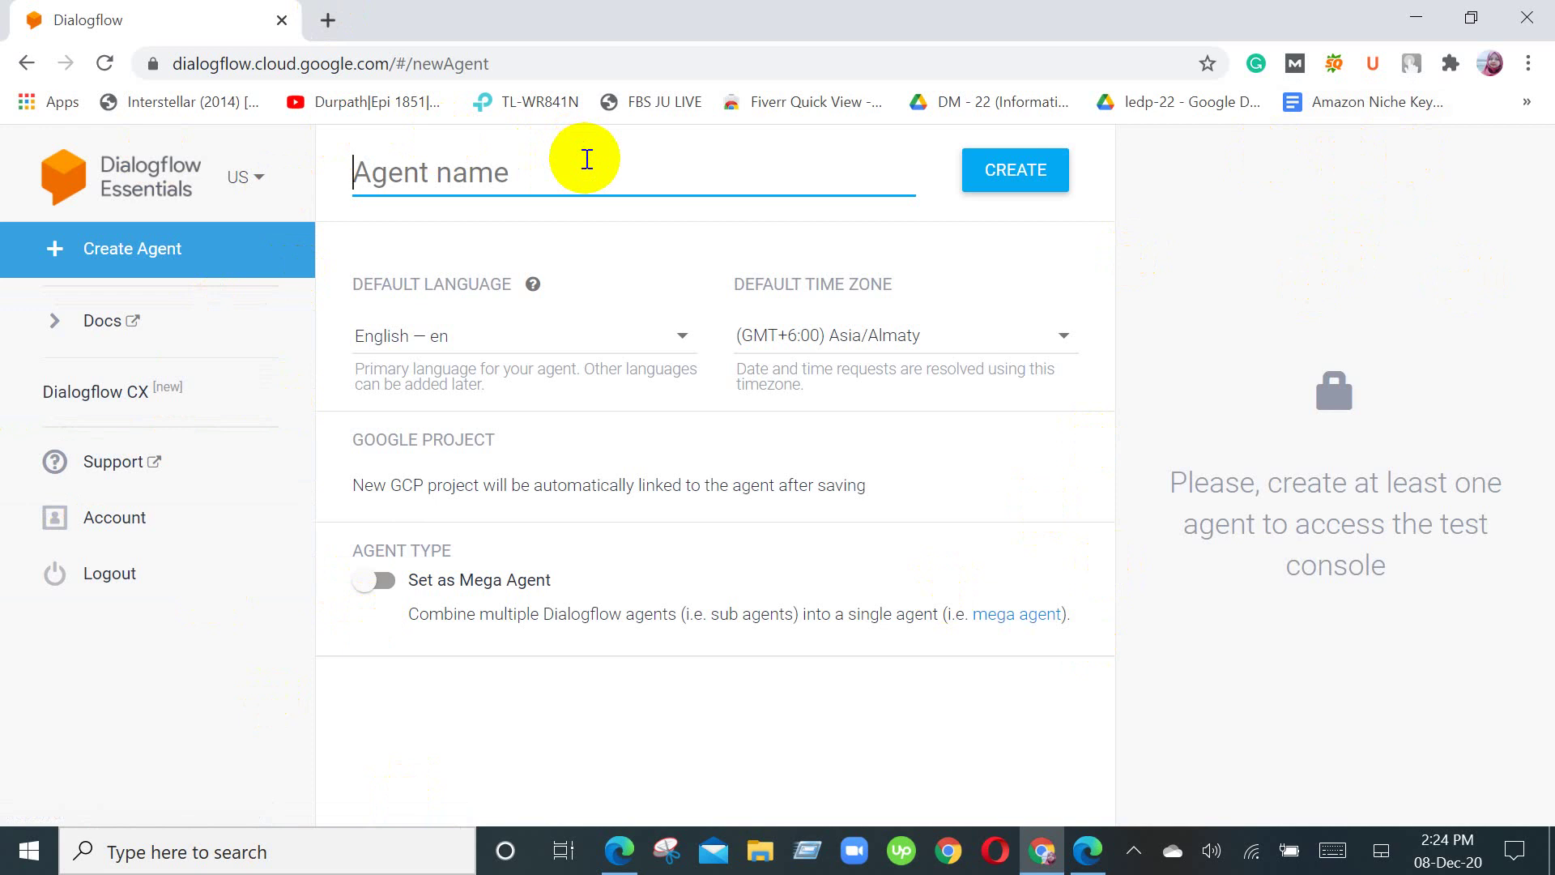
pyautogui.write('Di')
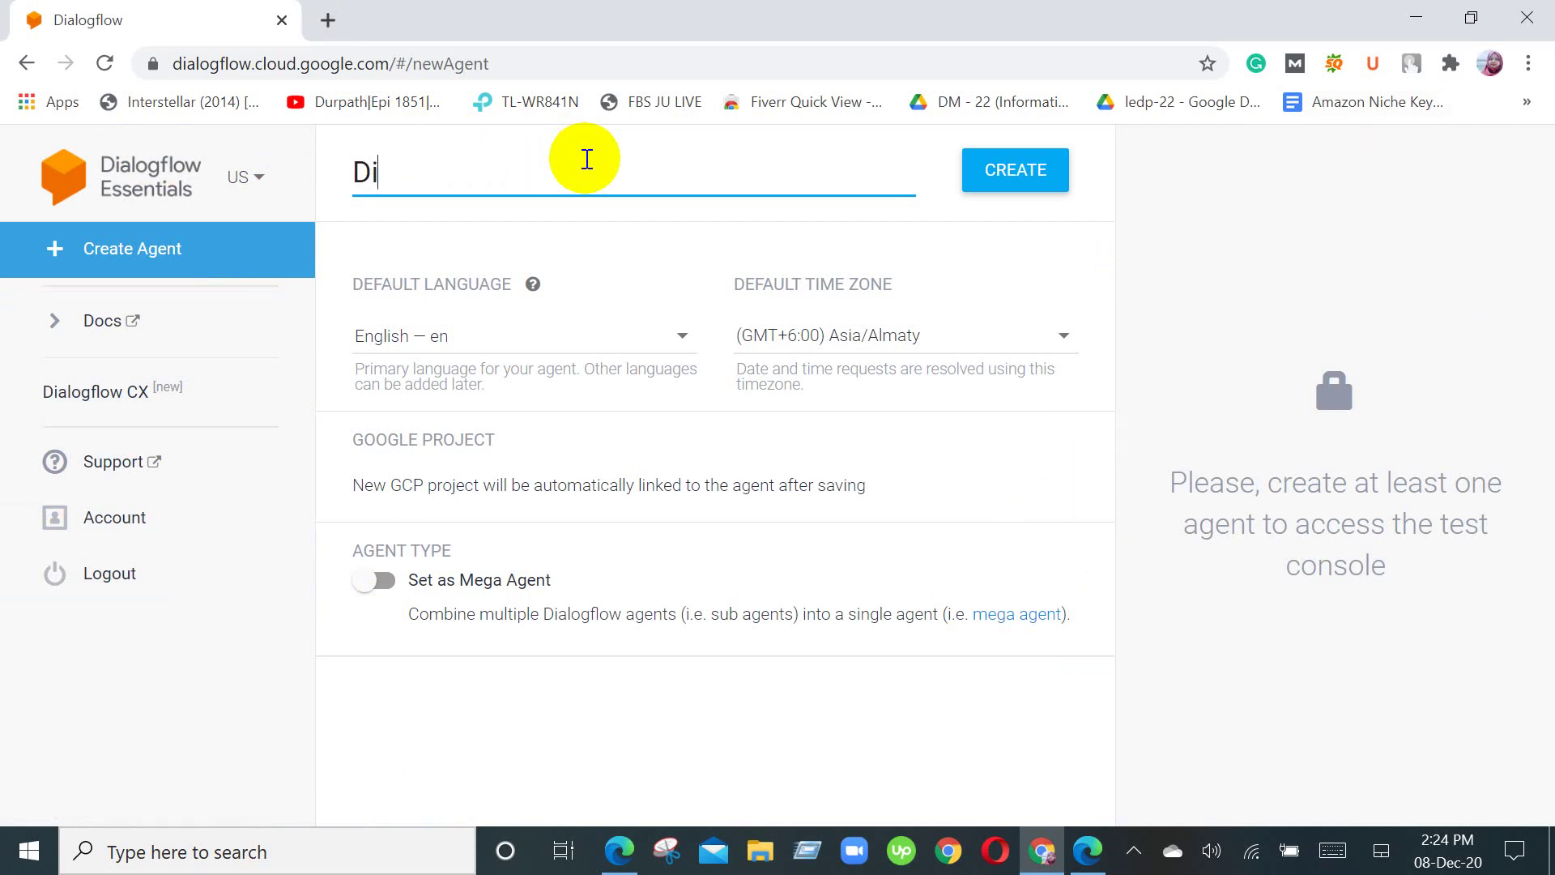
pyautogui.write('gitalMaketi')
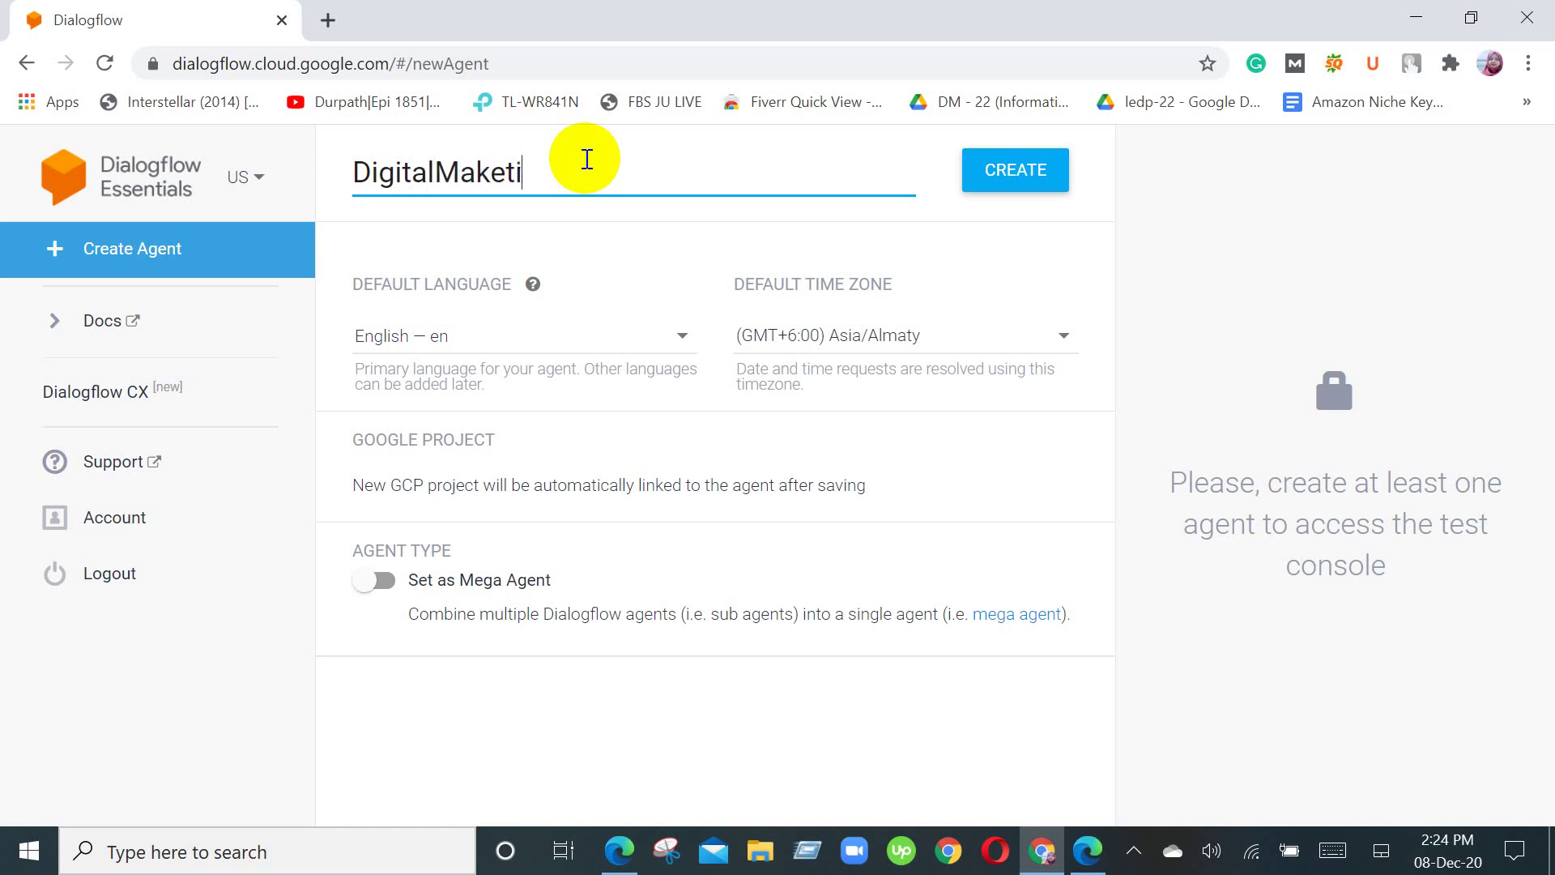
pyautogui.write('ng')
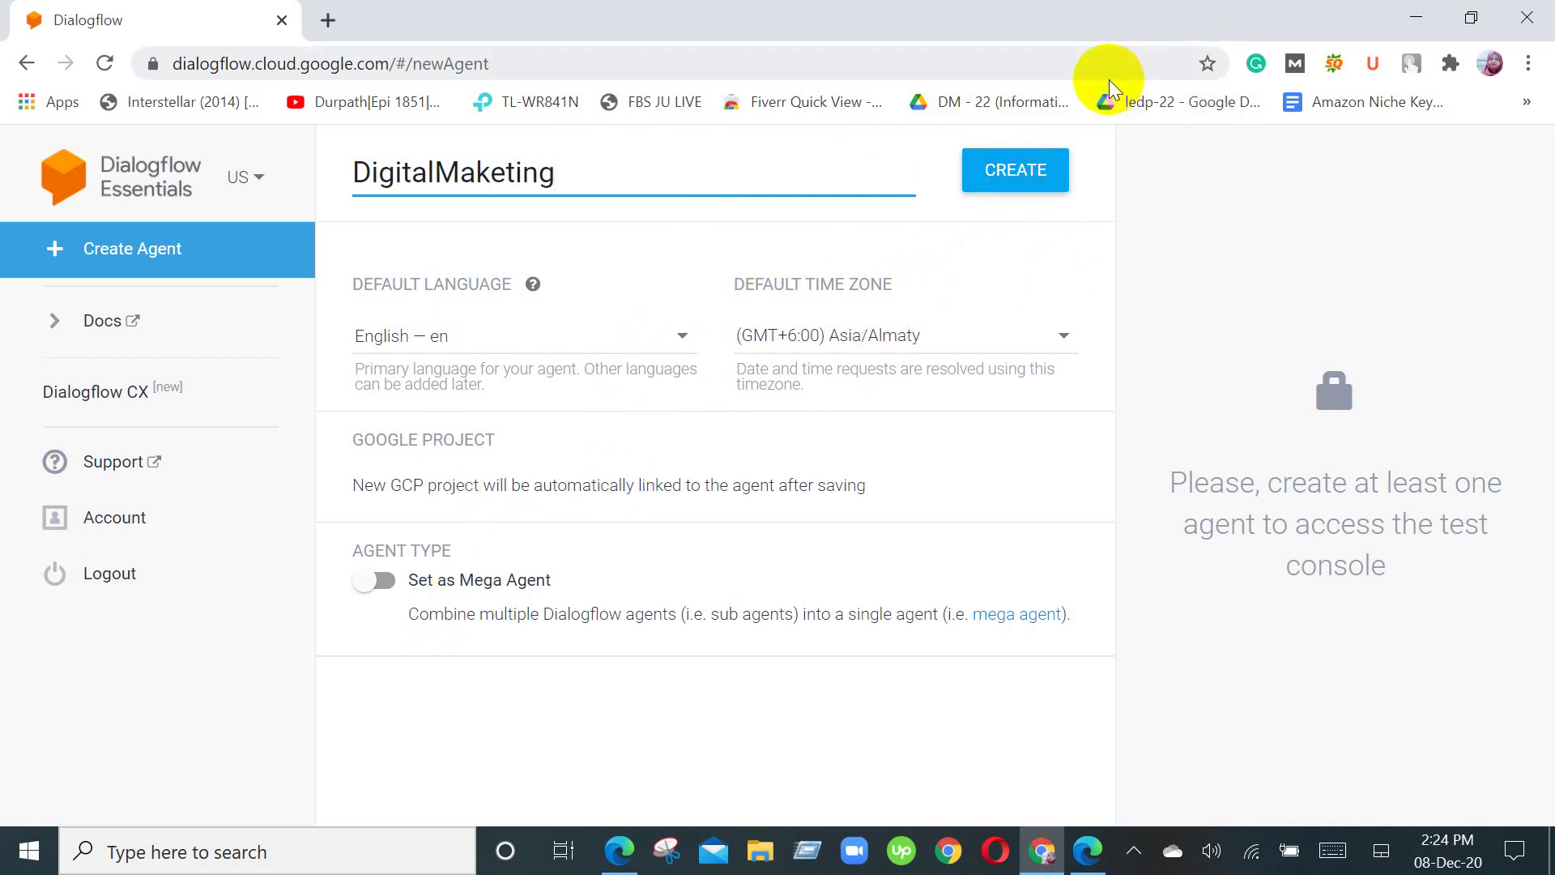
# Step: Create the DigitalMaketing agent and check its Intents list shows Default Fallback and Default Welcome
pyautogui.click(1001, 173)
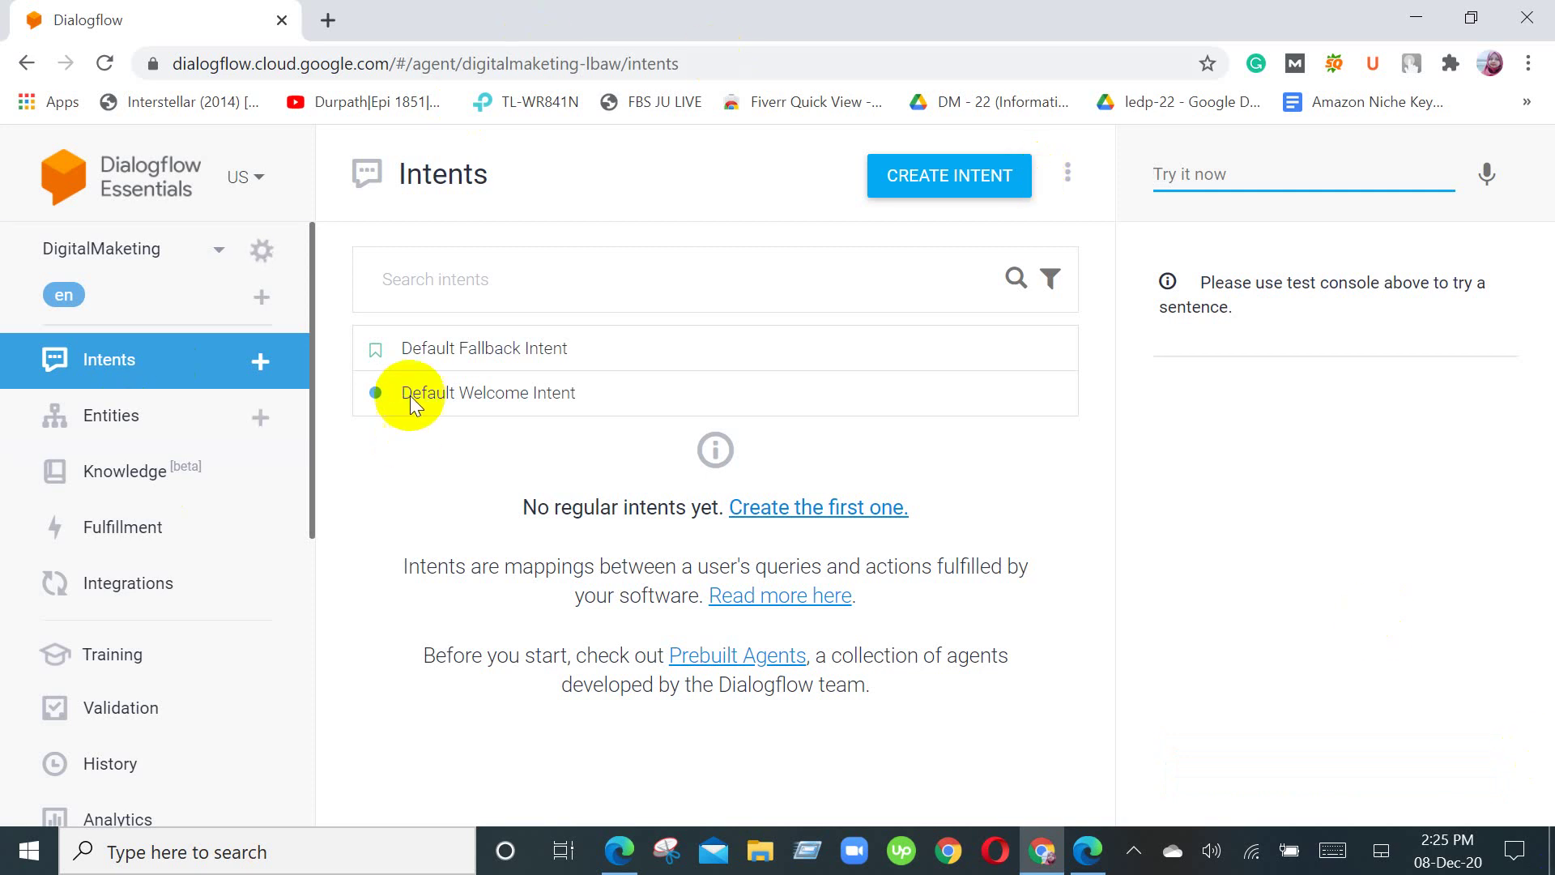
pyautogui.scroll(-5, 154, 535)
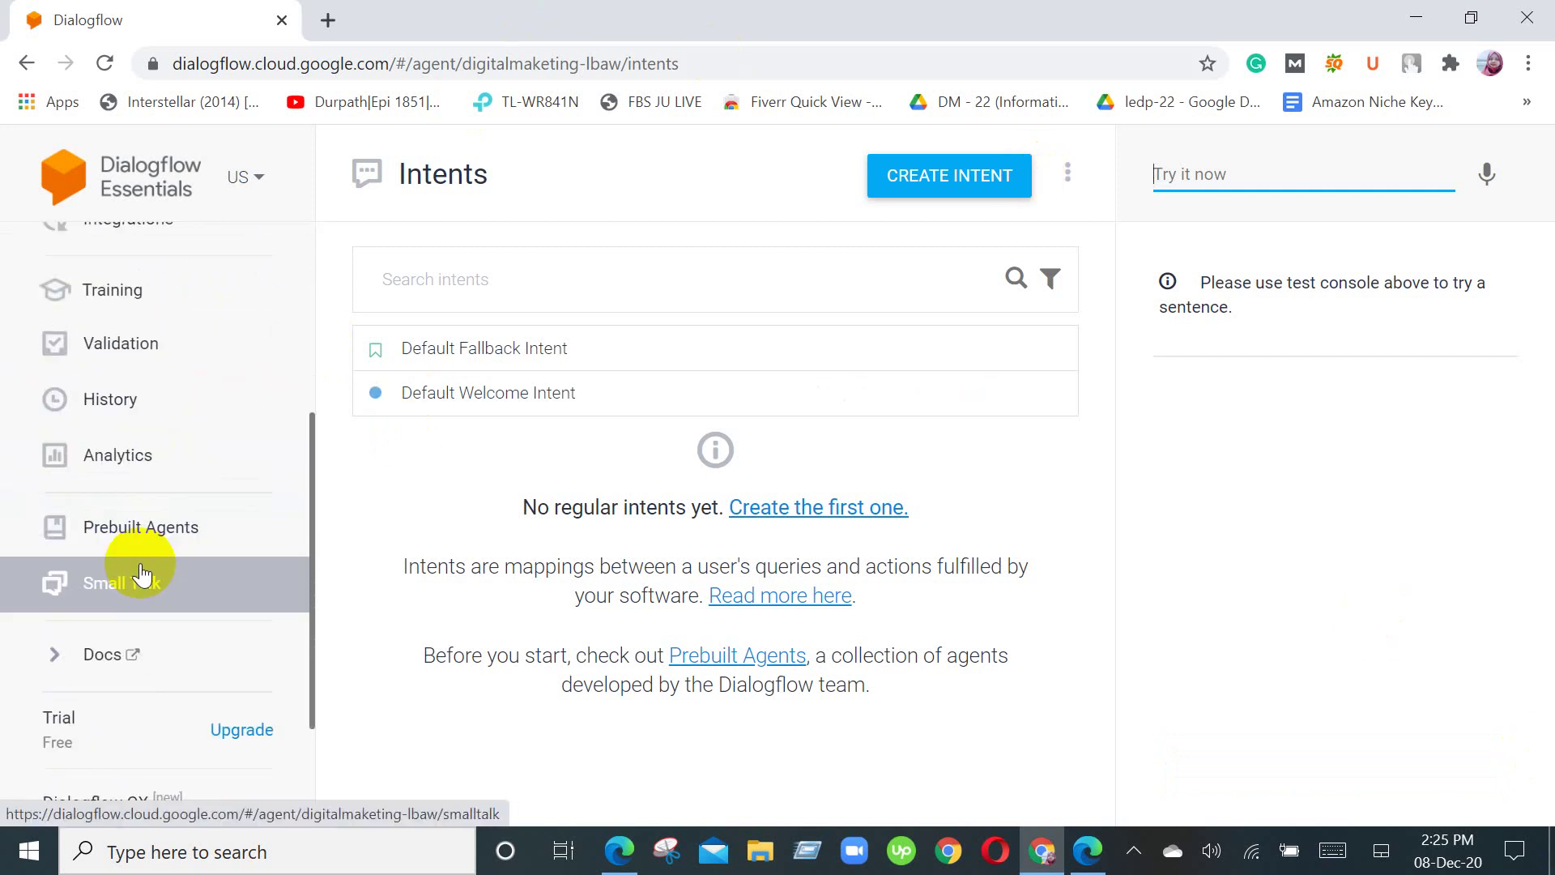
pyautogui.scroll(5, 167, 569)
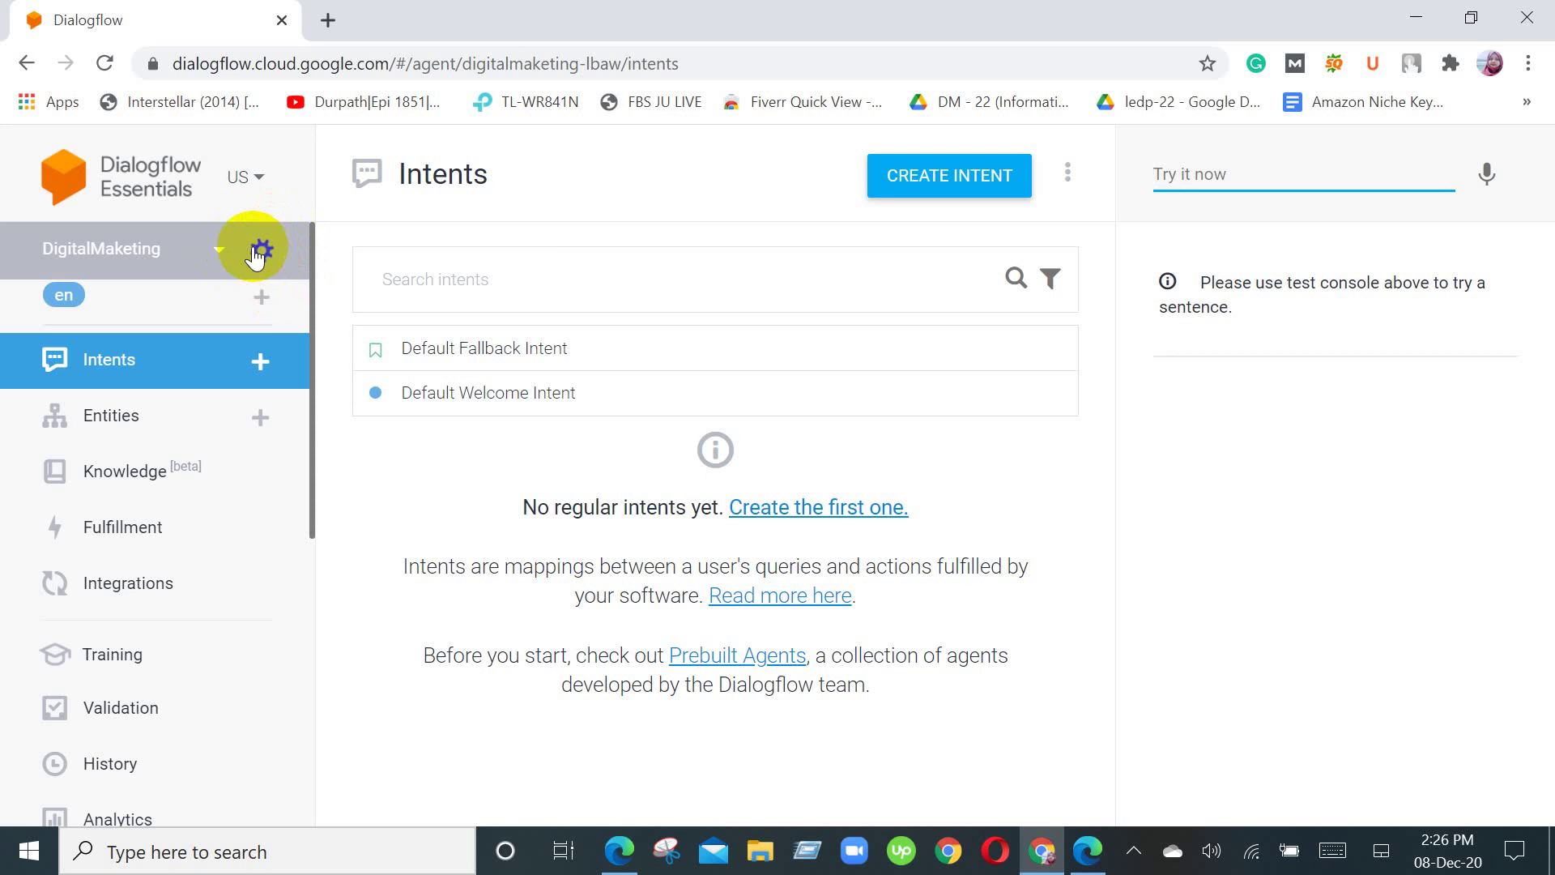
# Step: Open the DigitalMaketing agent's settings and review the General tab, briefly touching the description field
pyautogui.click(257, 253)
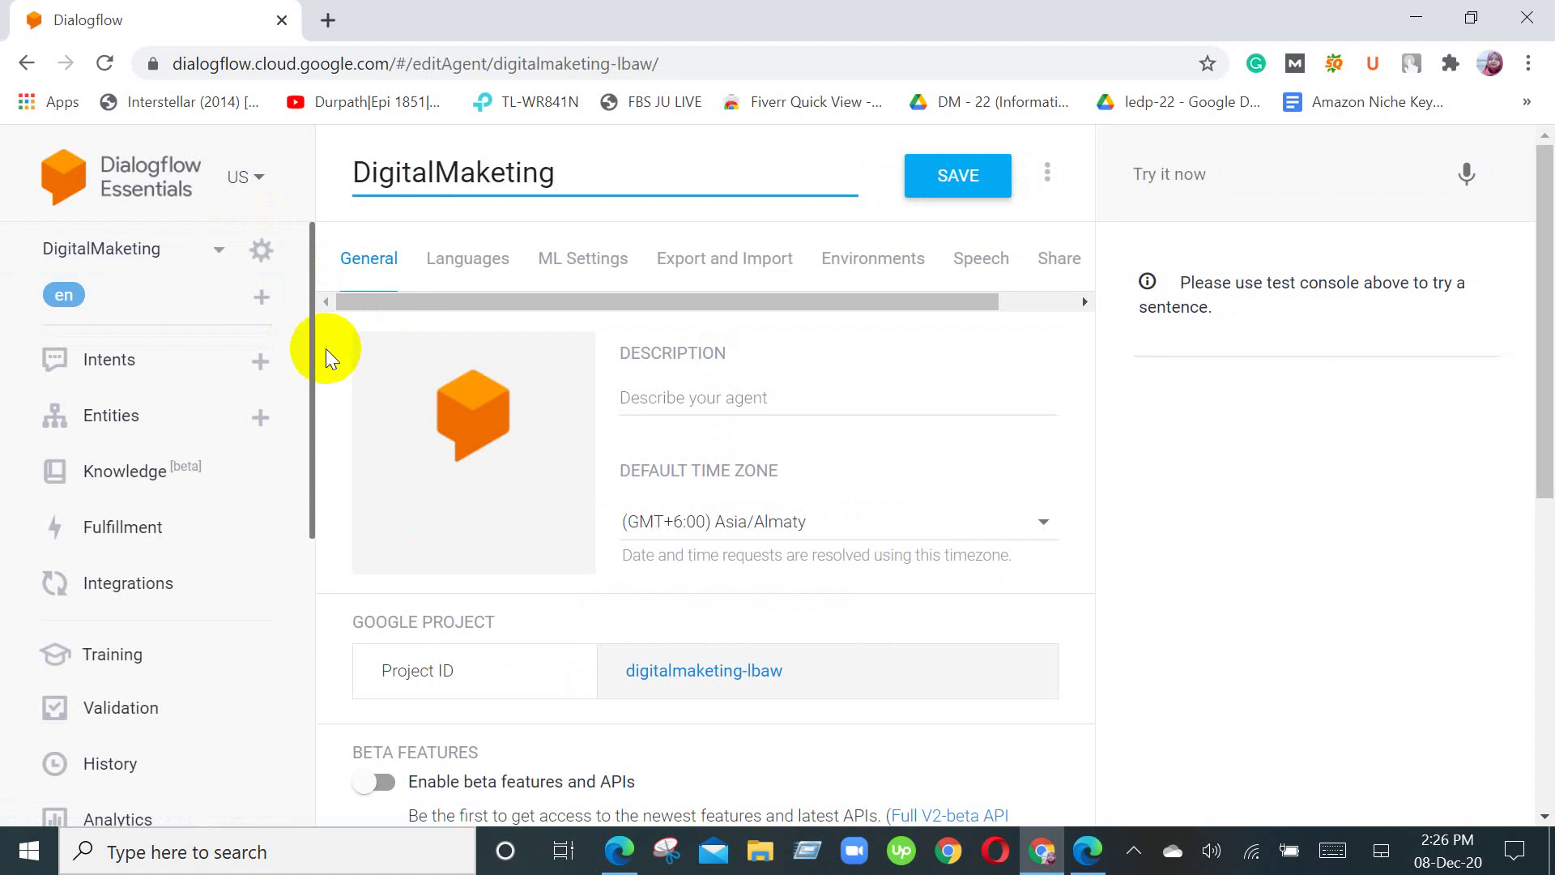
pyautogui.moveTo(562, 400)
pyautogui.scroll(-3, 768, 610)
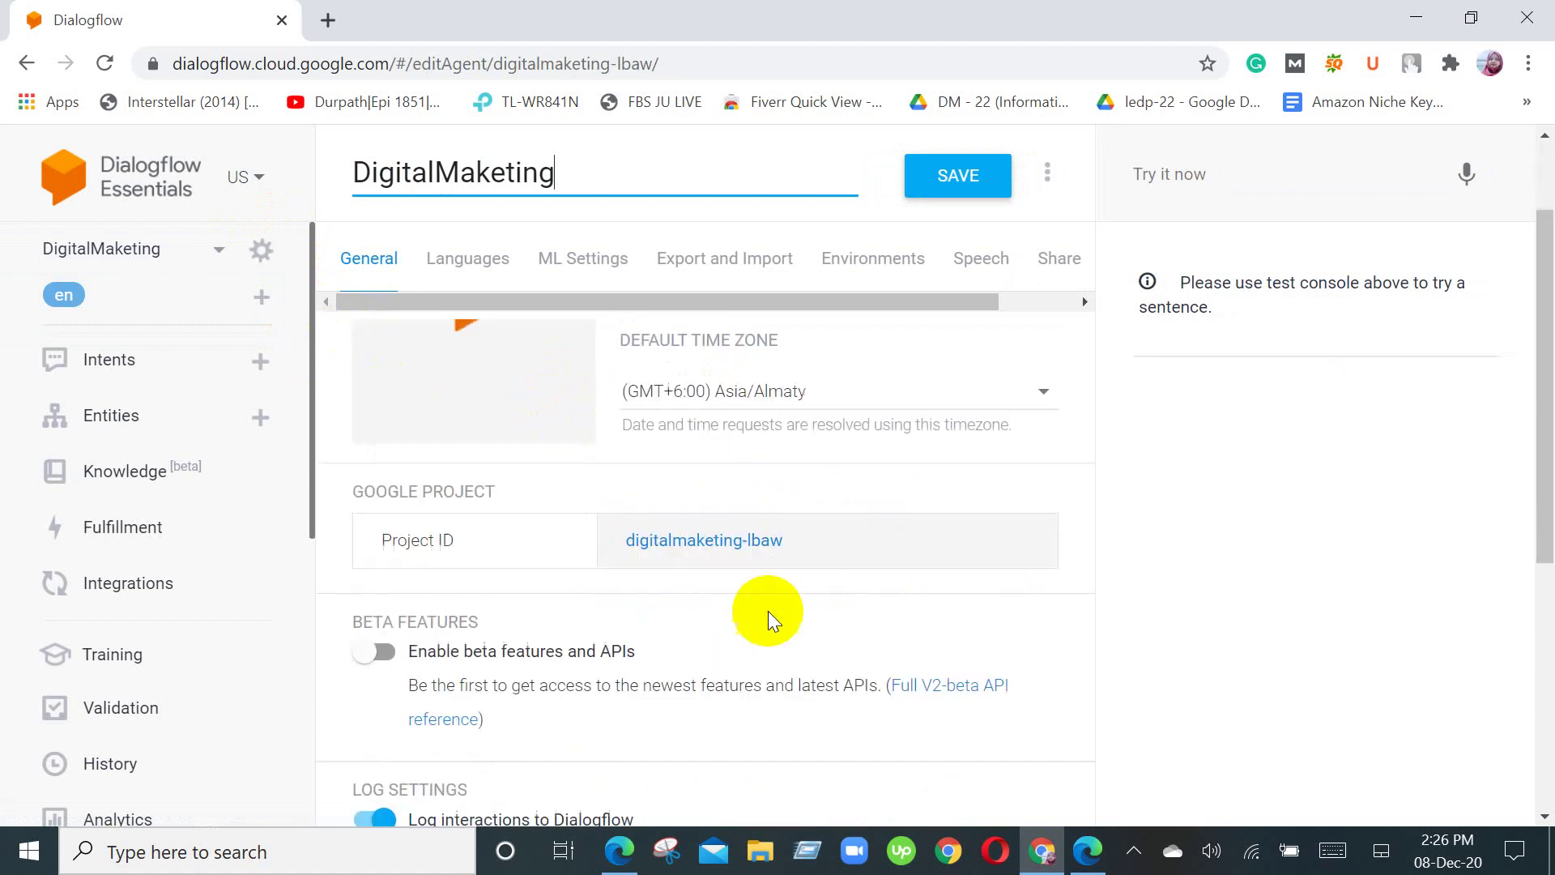
pyautogui.scroll(-3, 768, 621)
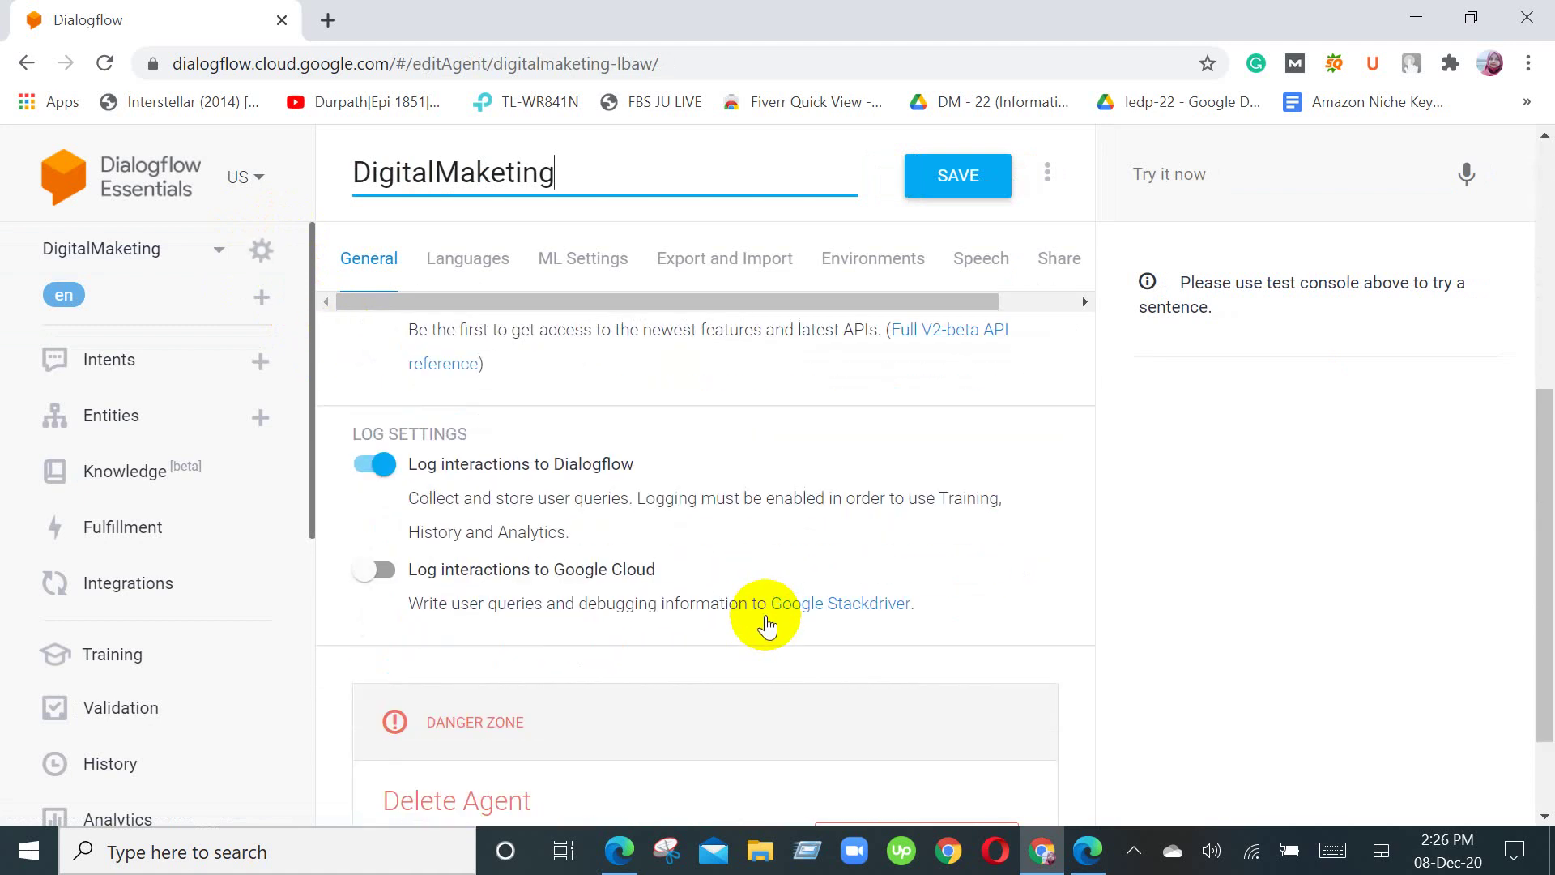
pyautogui.scroll(-2, 768, 621)
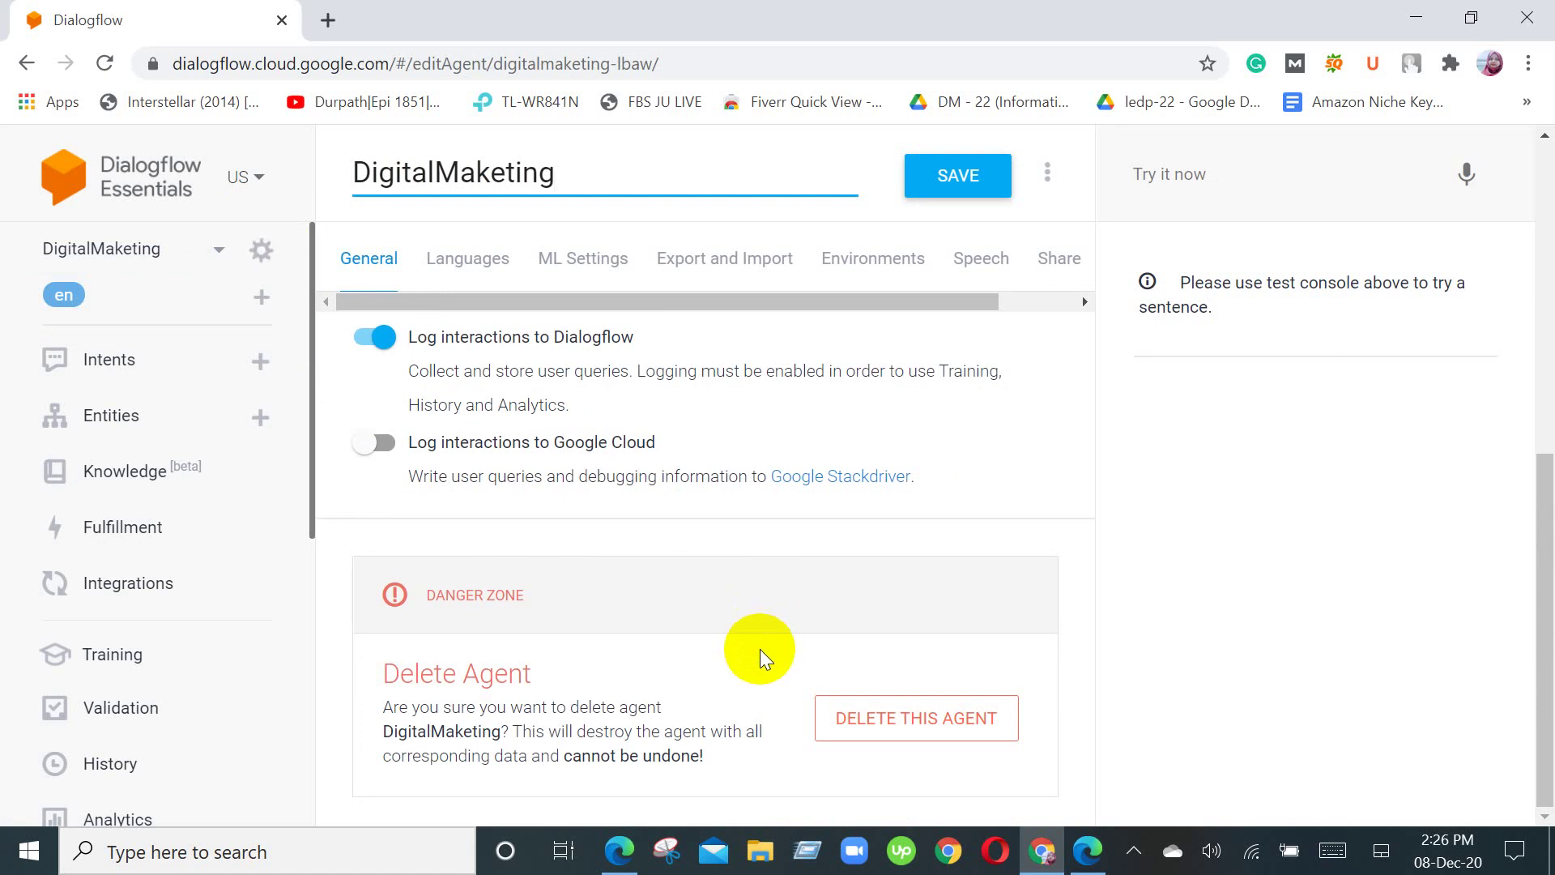
pyautogui.scroll(1, 760, 648)
pyautogui.scroll(5, 759, 649)
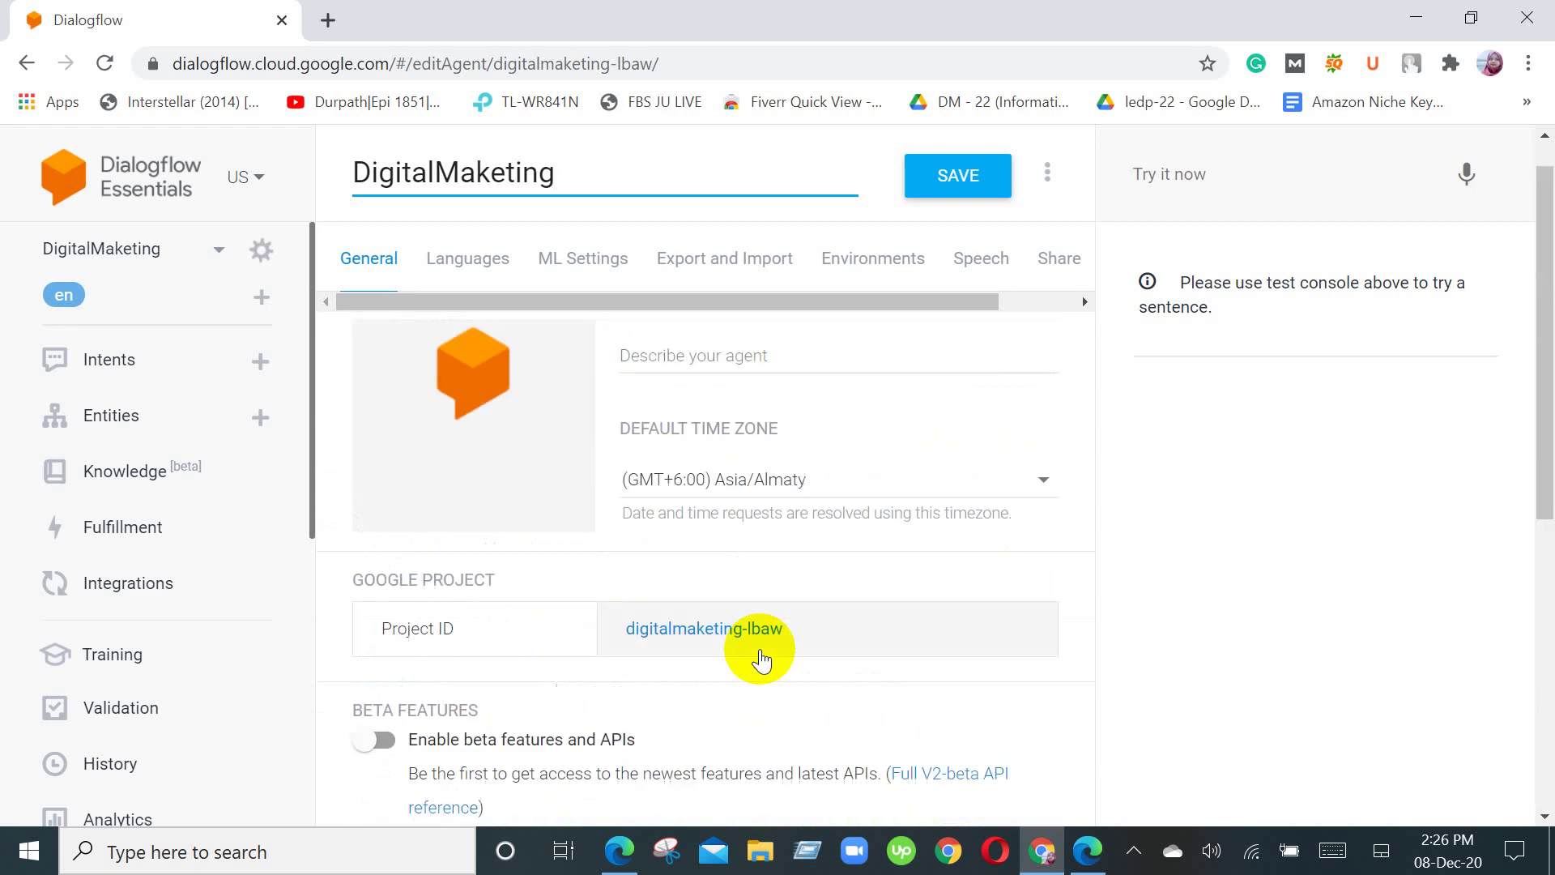
pyautogui.scroll(1, 760, 649)
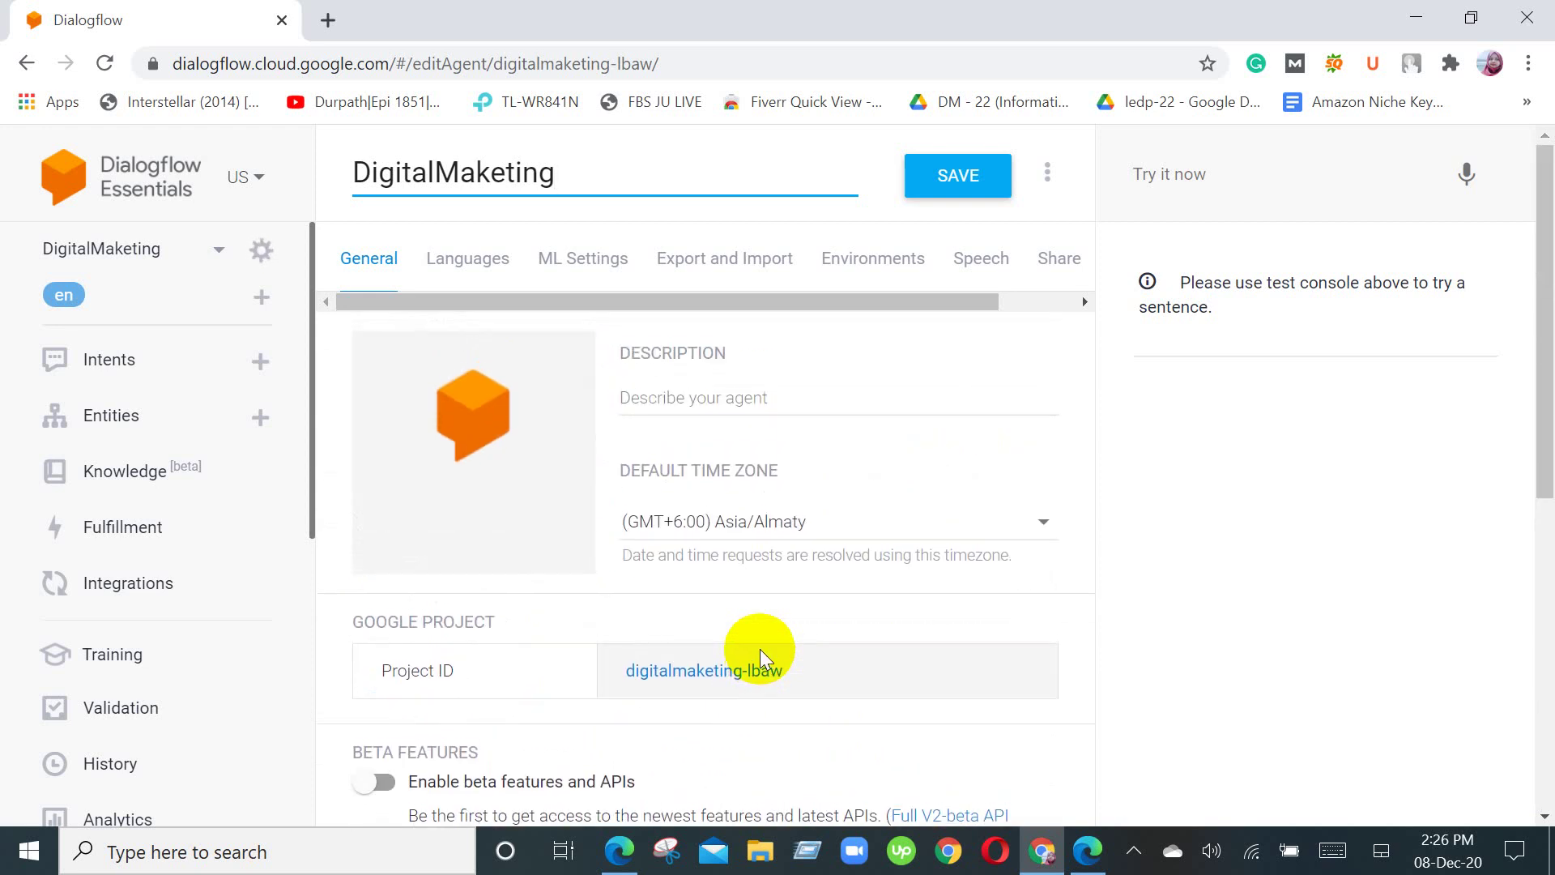
pyautogui.click(761, 389)
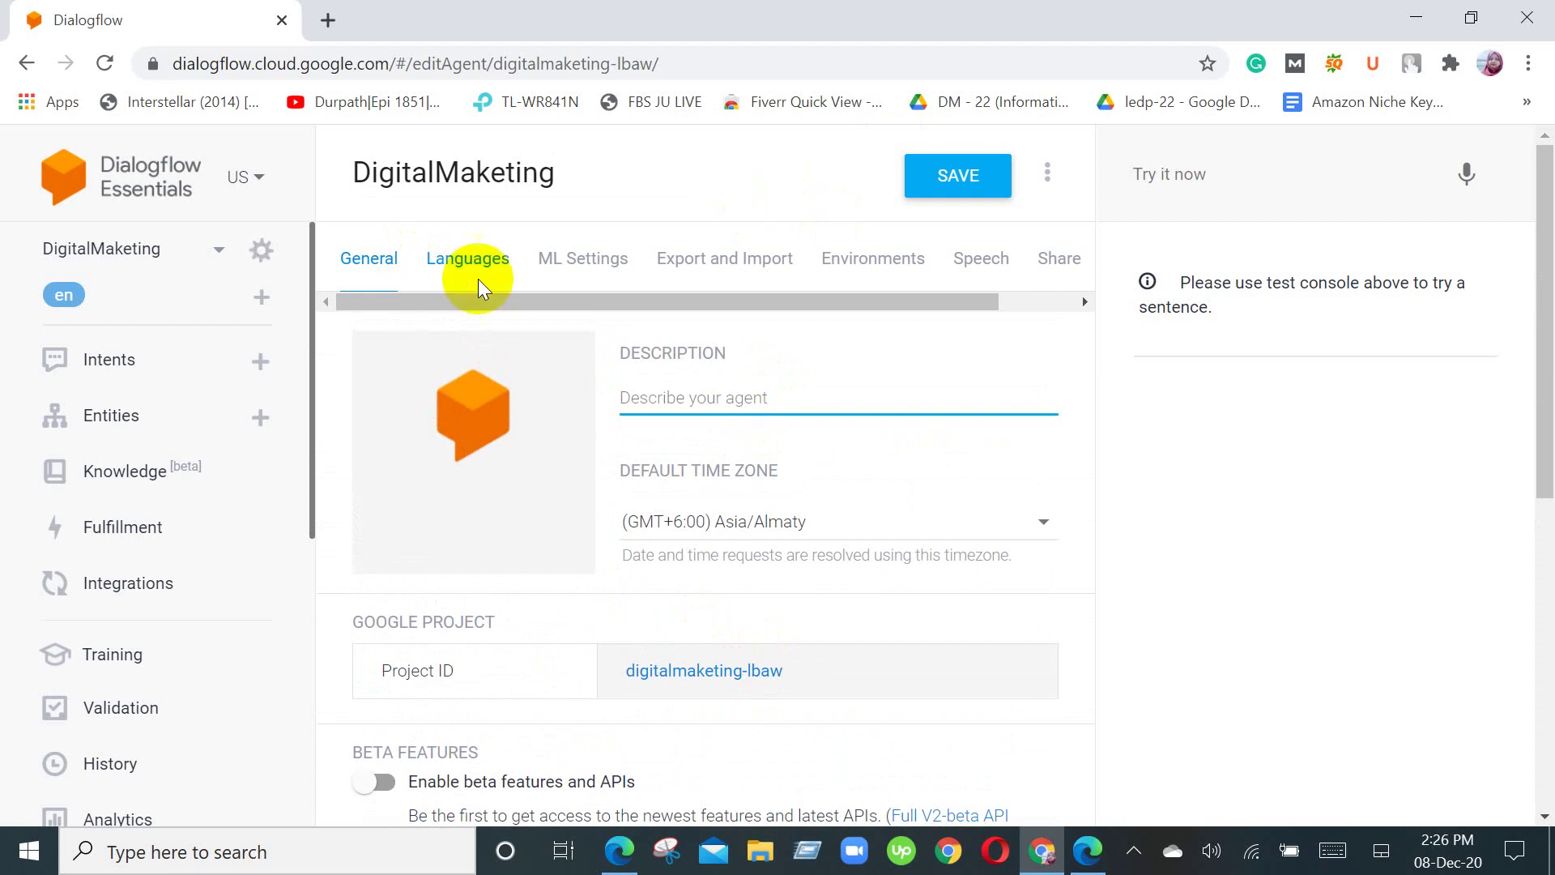
pyautogui.click(437, 275)
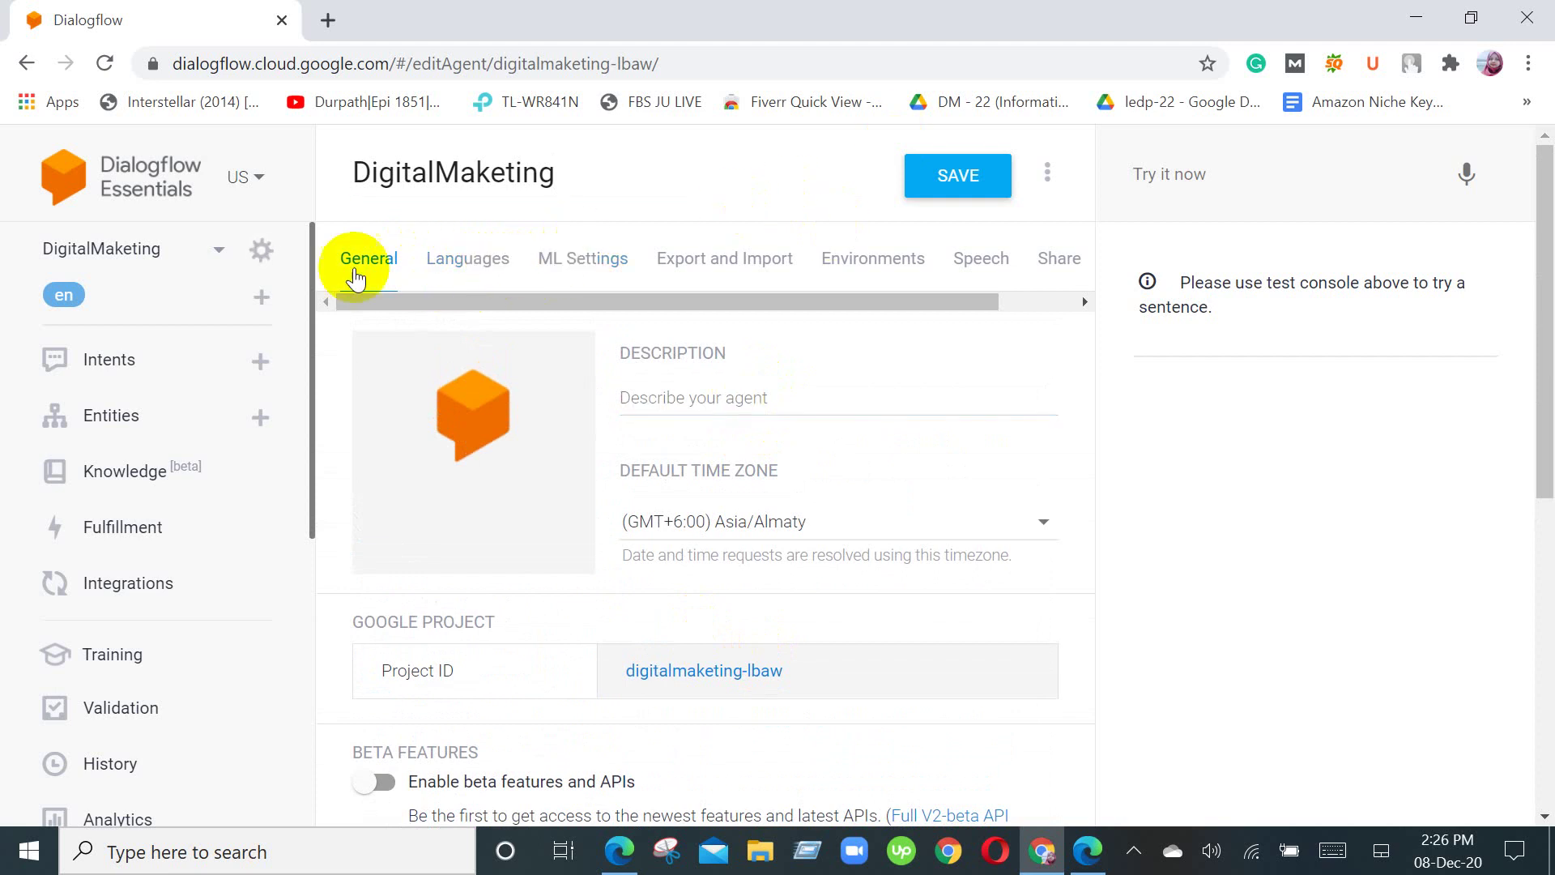
# Step: Browse the Languages, ML Settings, Export and Import, Environments, Speech and Share tabs, then return to General
pyautogui.click(483, 268)
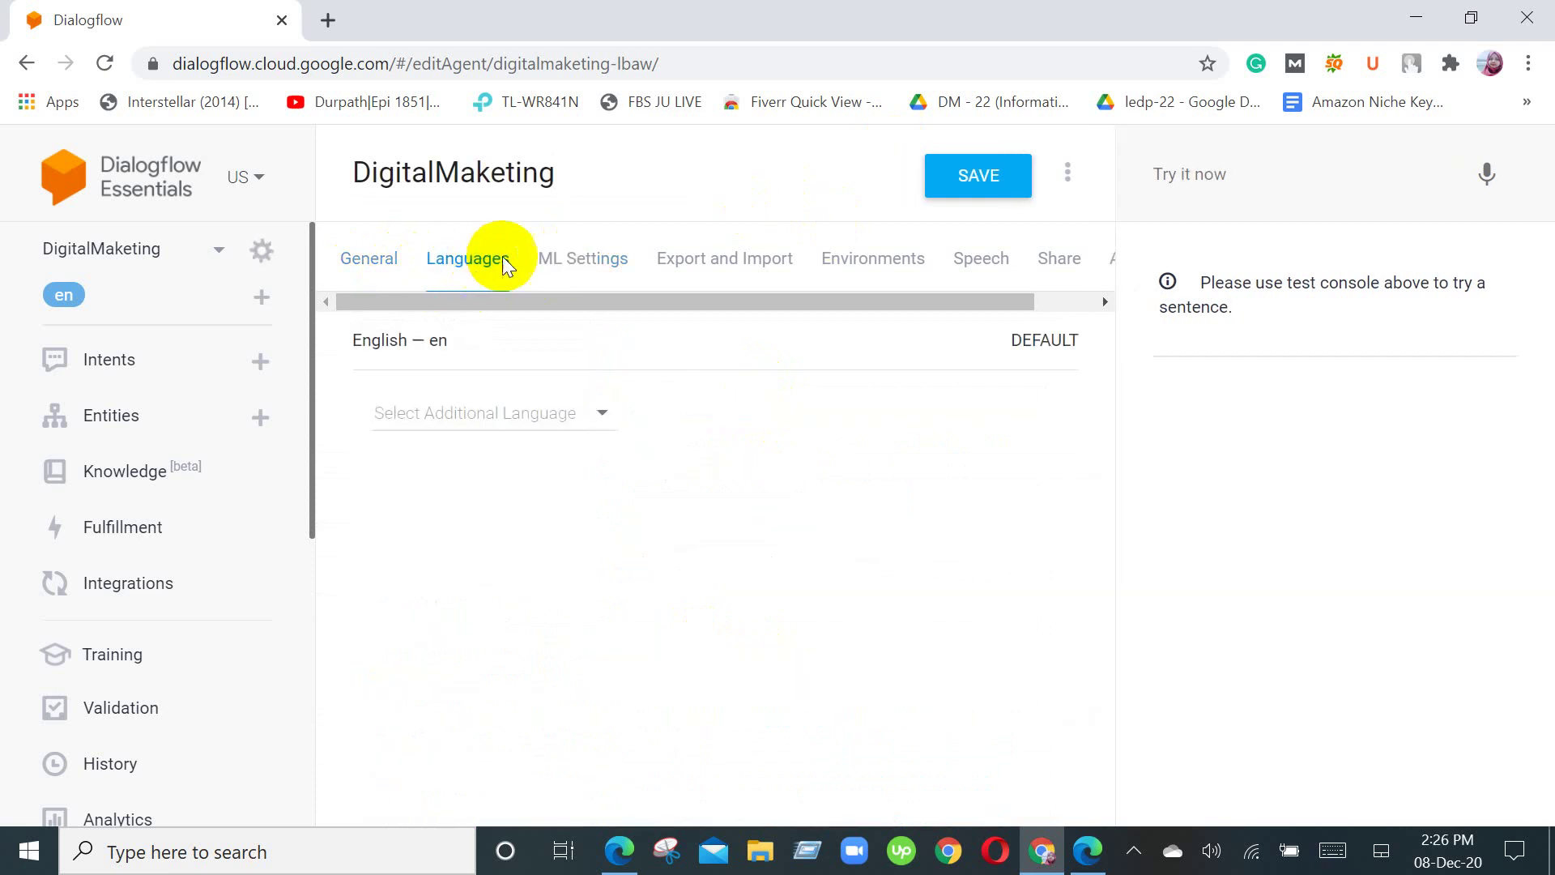
pyautogui.click(569, 263)
pyautogui.scroll(-1, 696, 486)
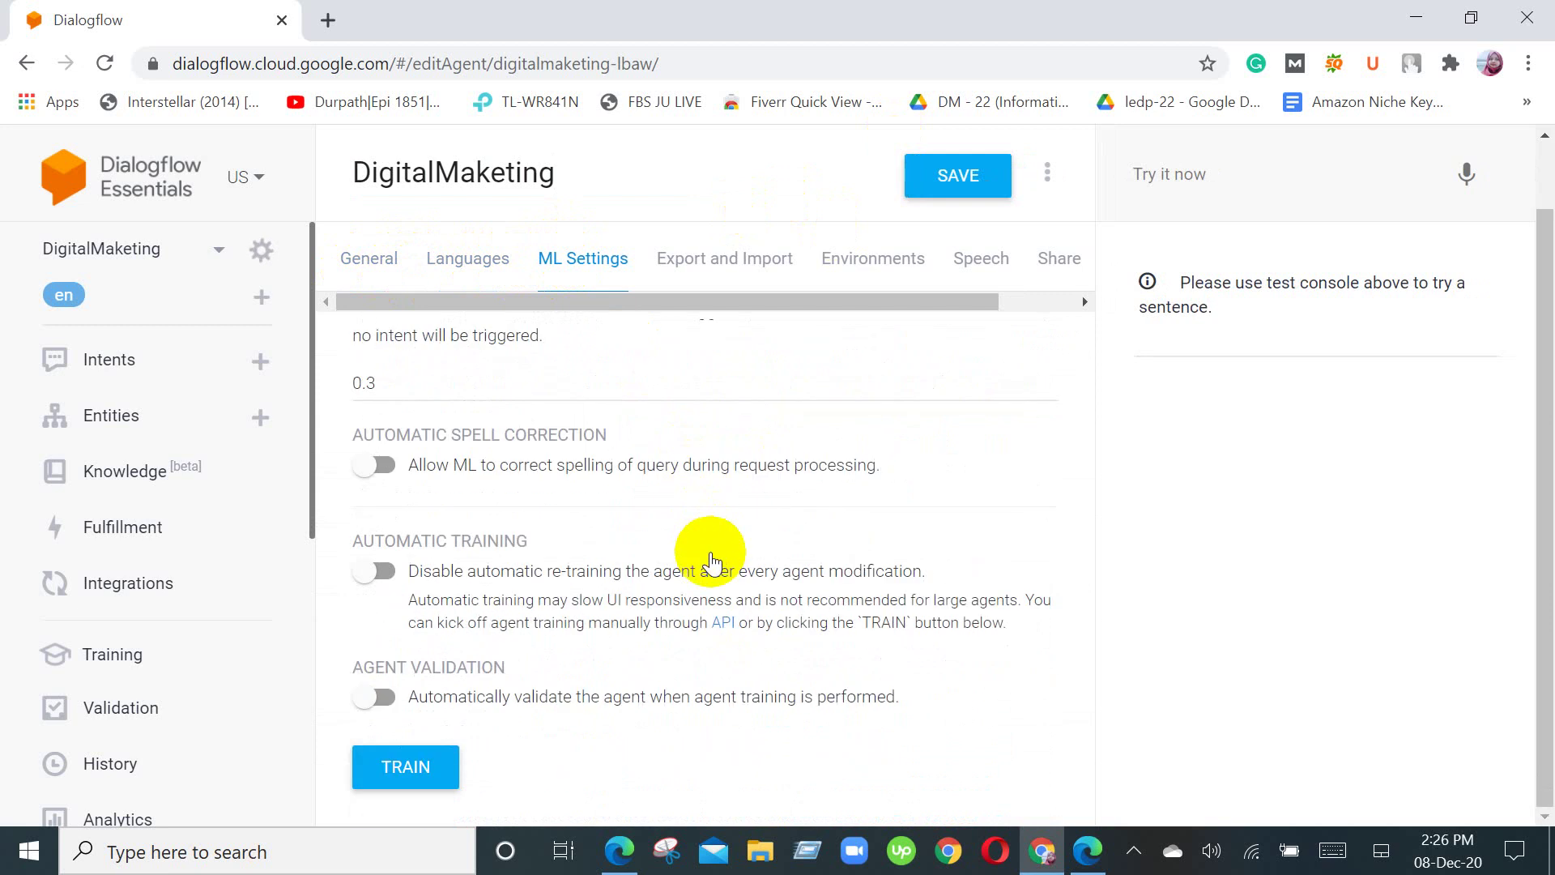
pyautogui.scroll(1, 710, 564)
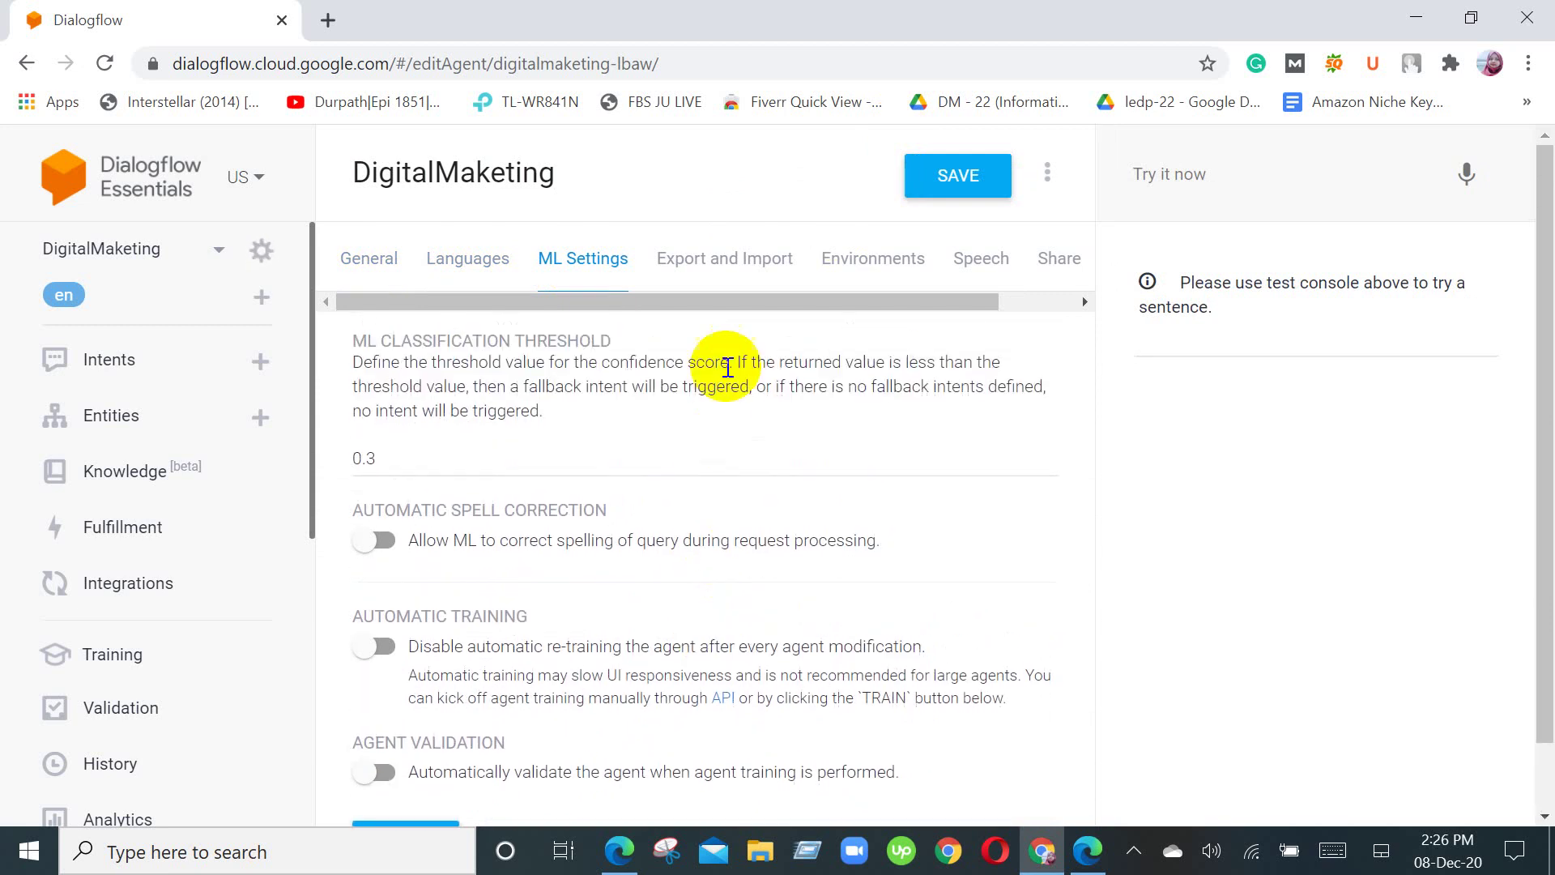
pyautogui.click(734, 264)
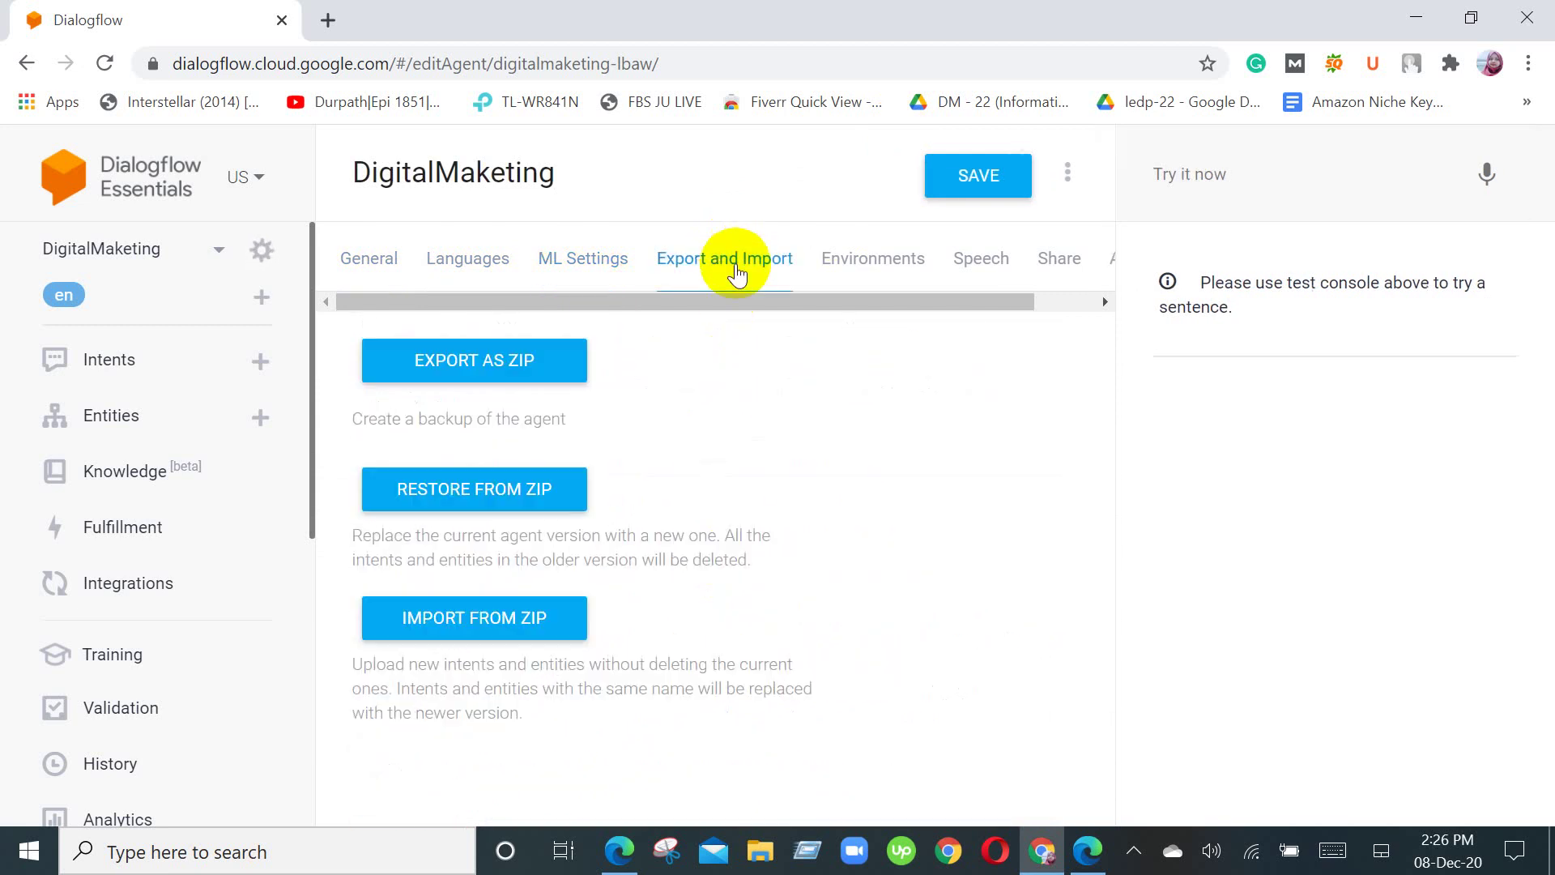
pyautogui.click(912, 274)
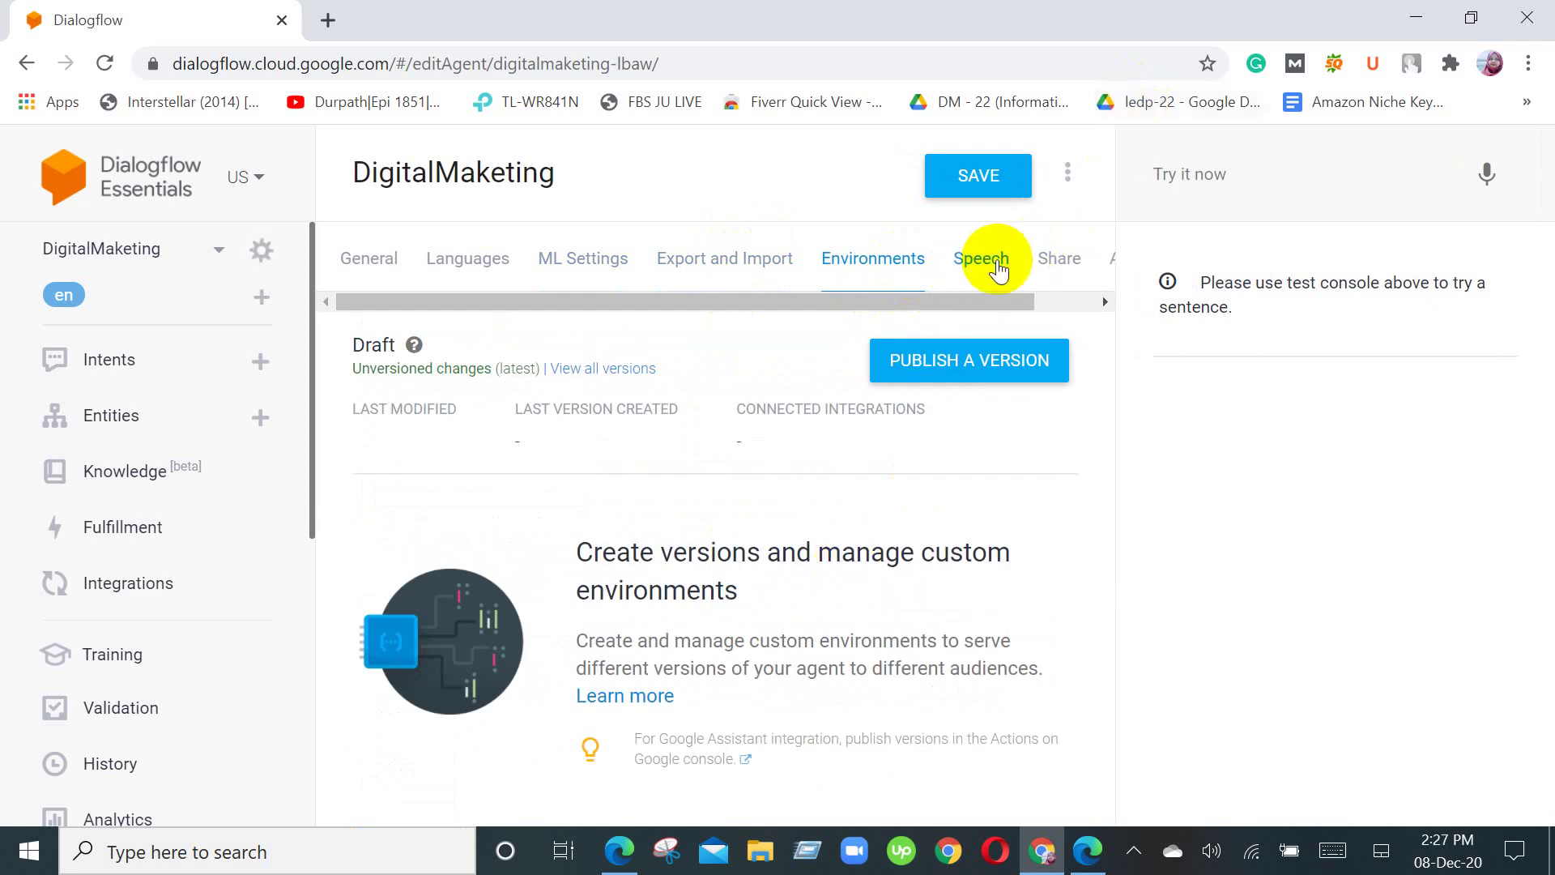
pyautogui.click(997, 270)
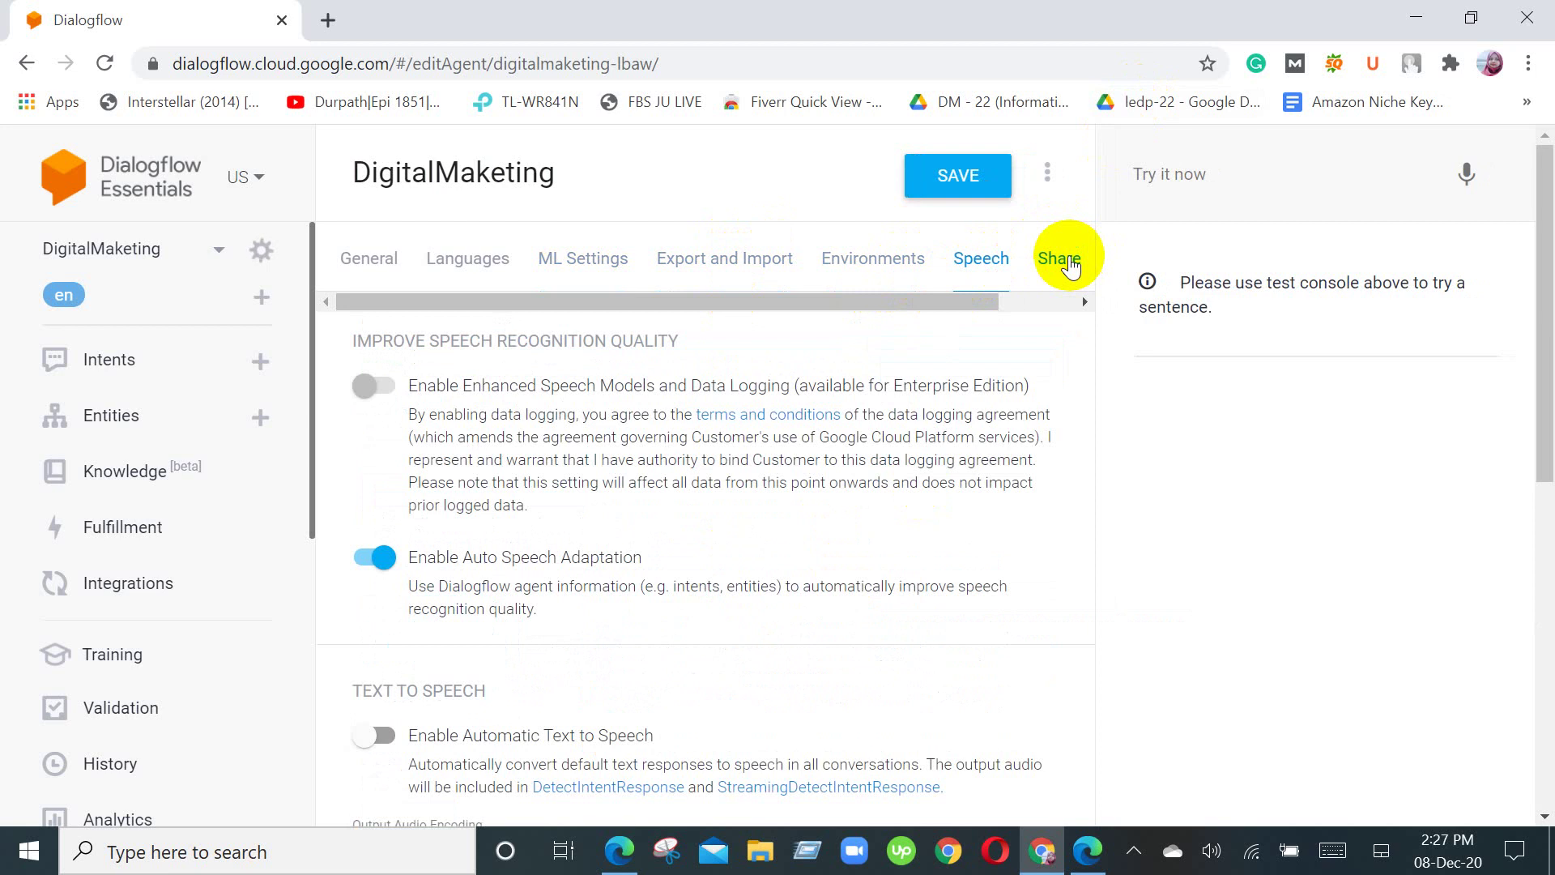
pyautogui.click(1067, 261)
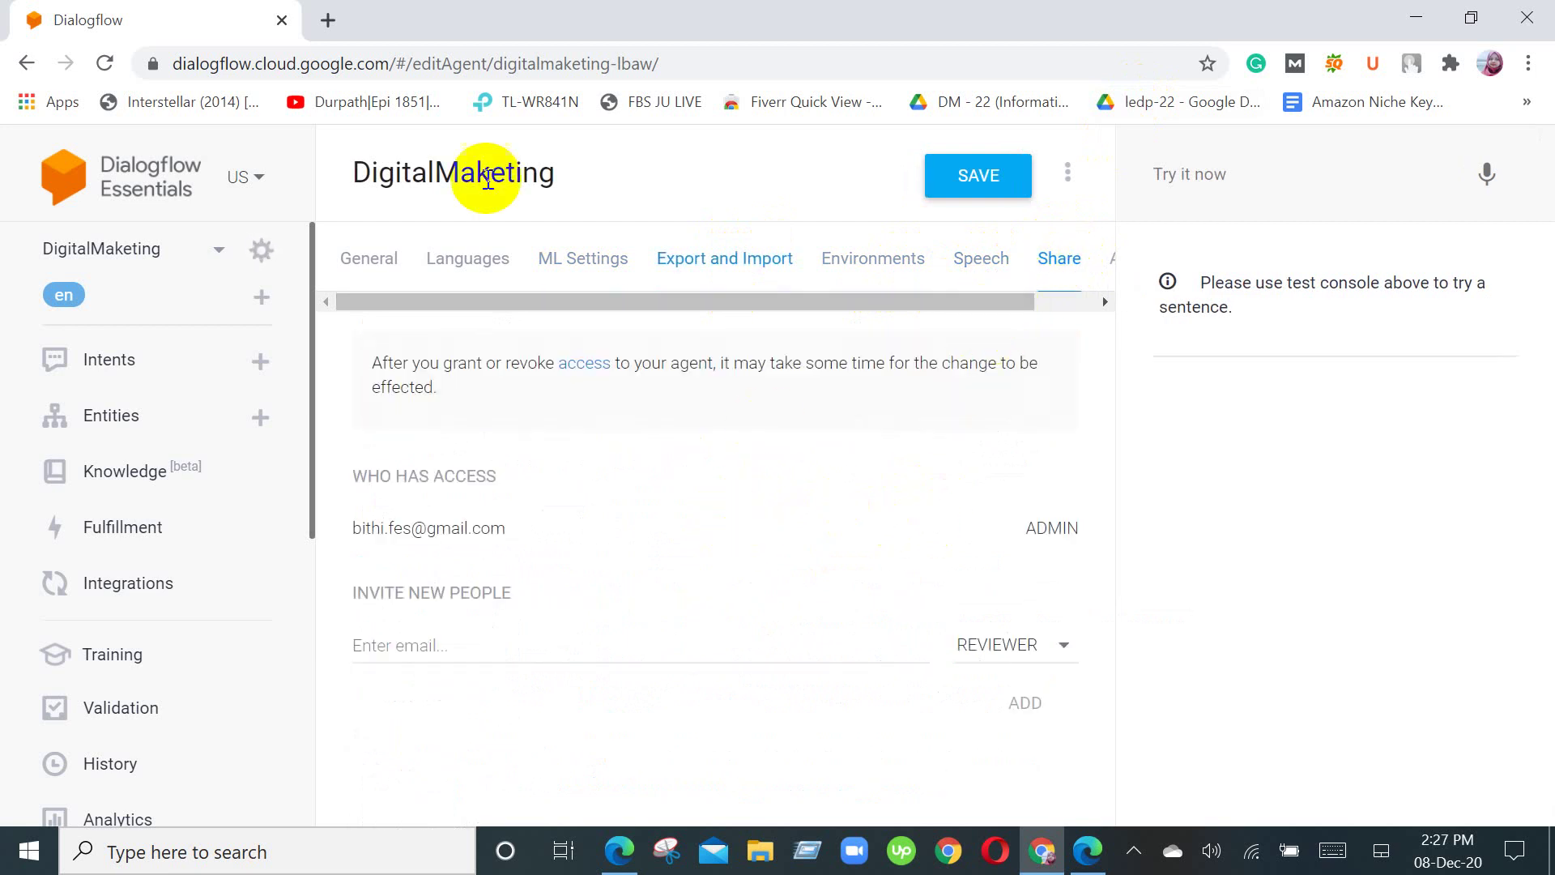
pyautogui.click(368, 260)
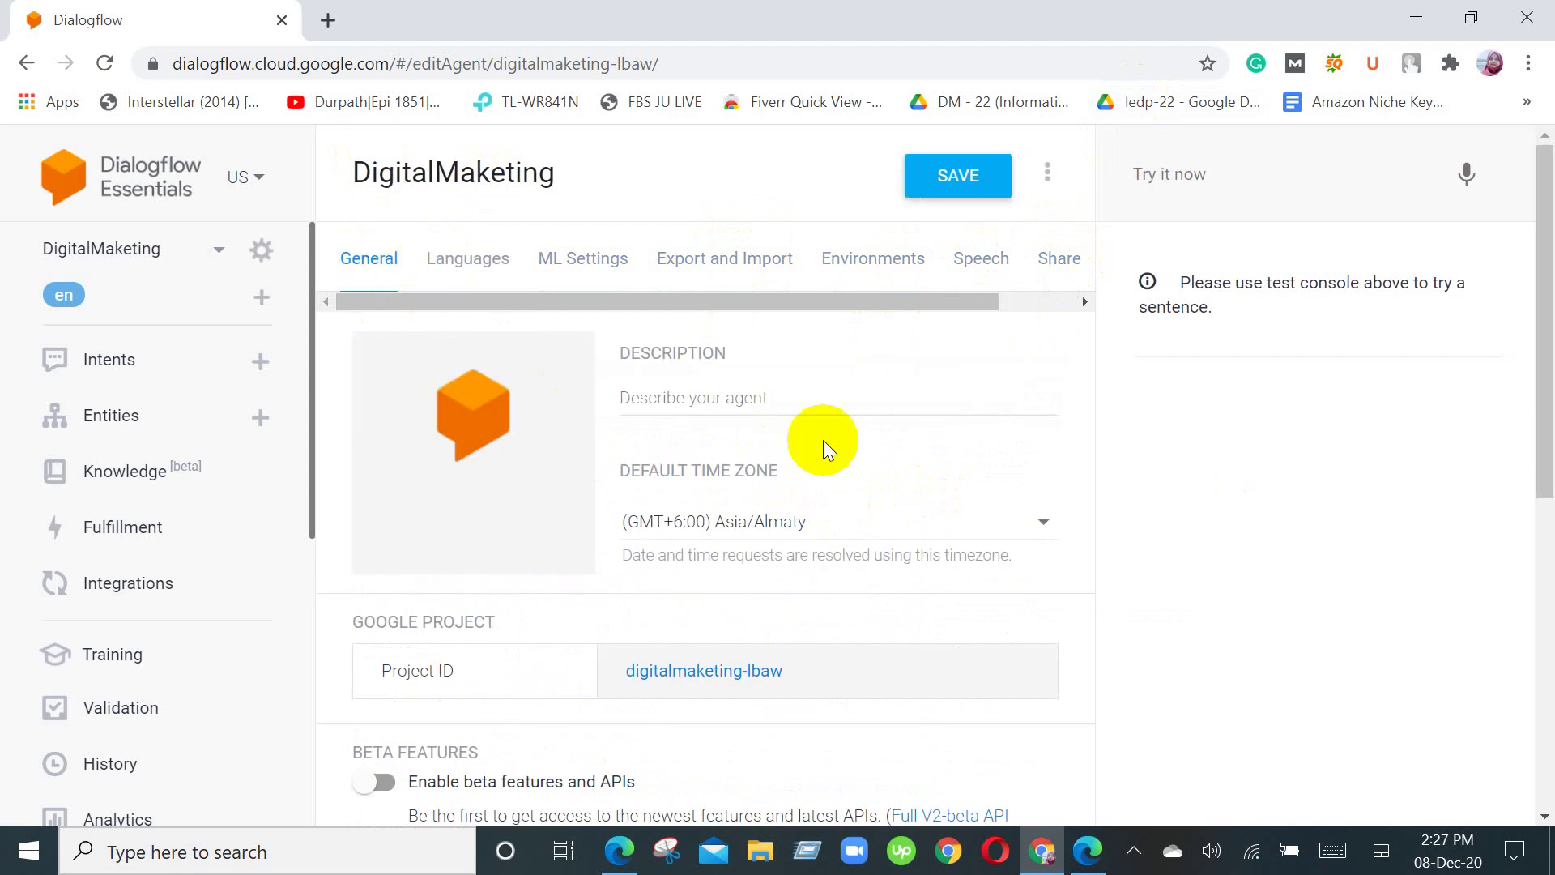
pyautogui.scroll(-3, 711, 496)
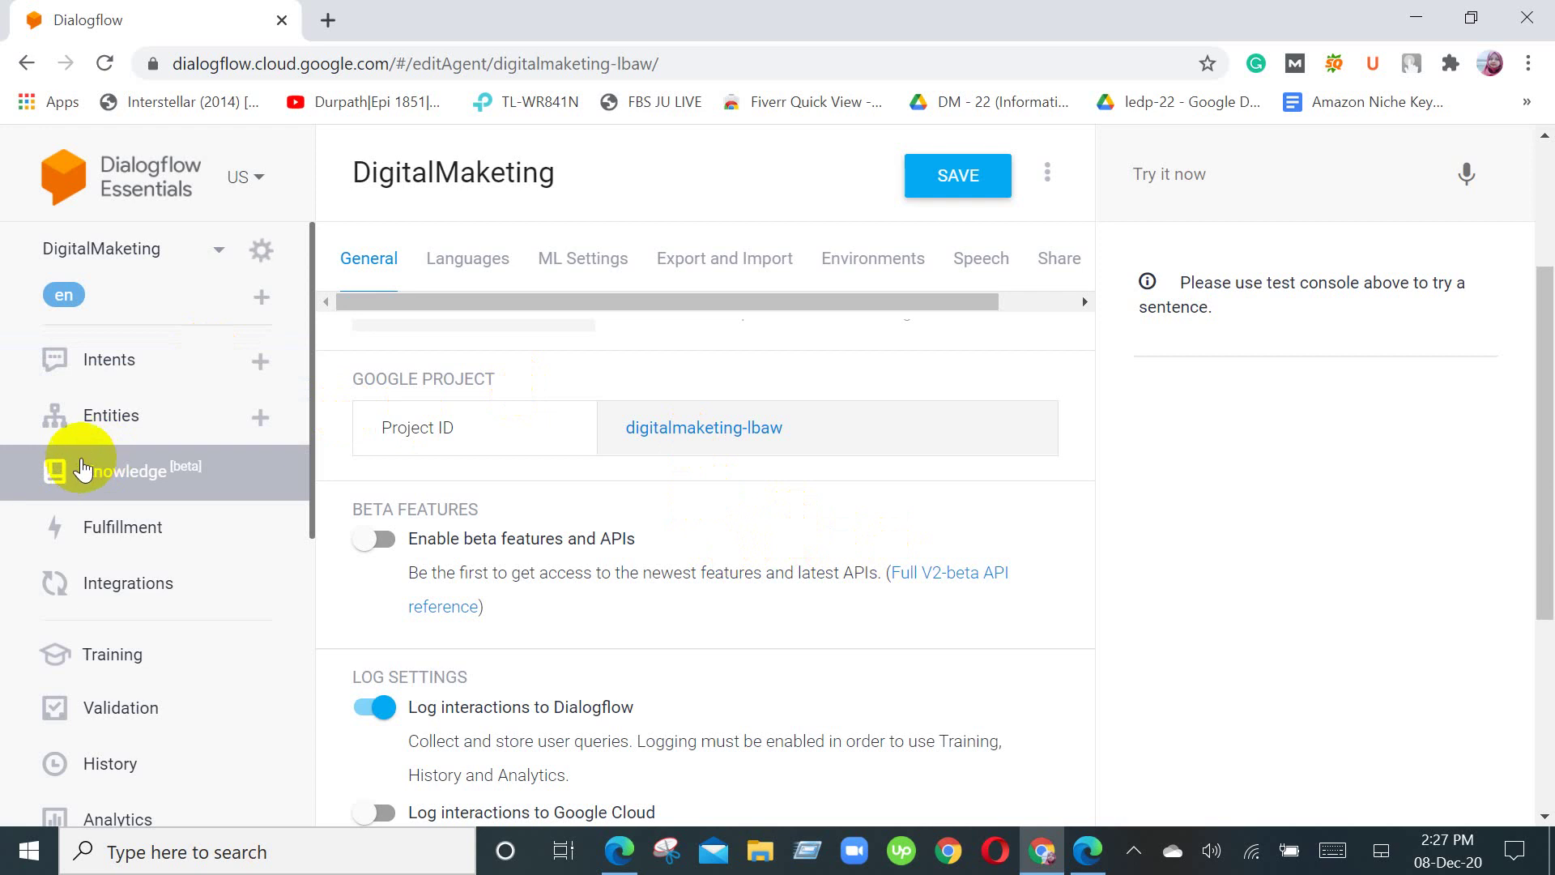
pyautogui.scroll(-5, 162, 639)
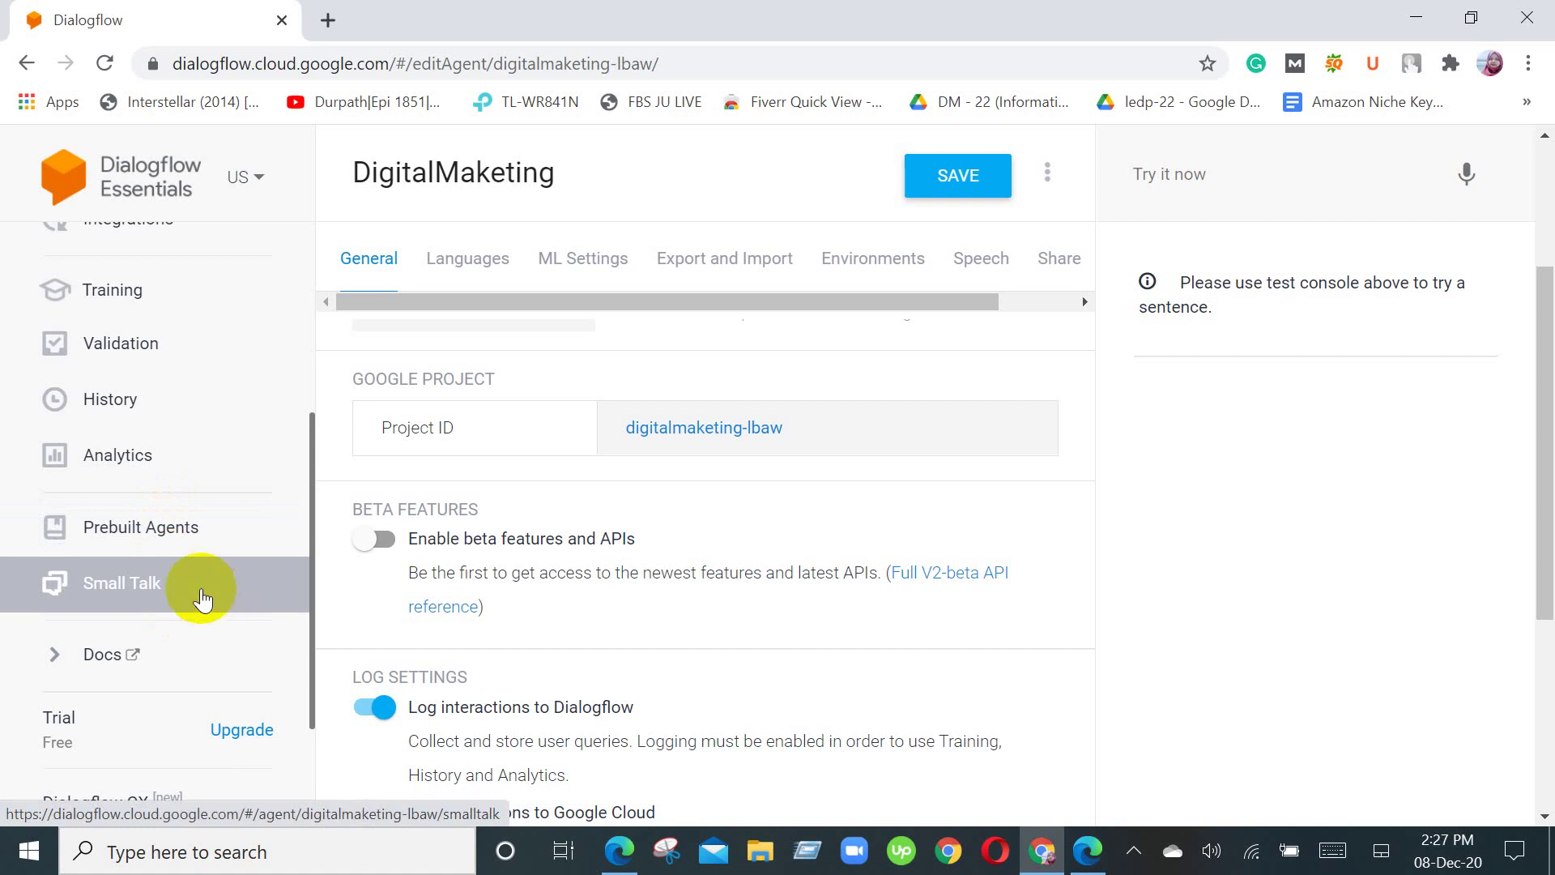
pyautogui.scroll(-5, 388, 694)
pyautogui.scroll(4, 389, 685)
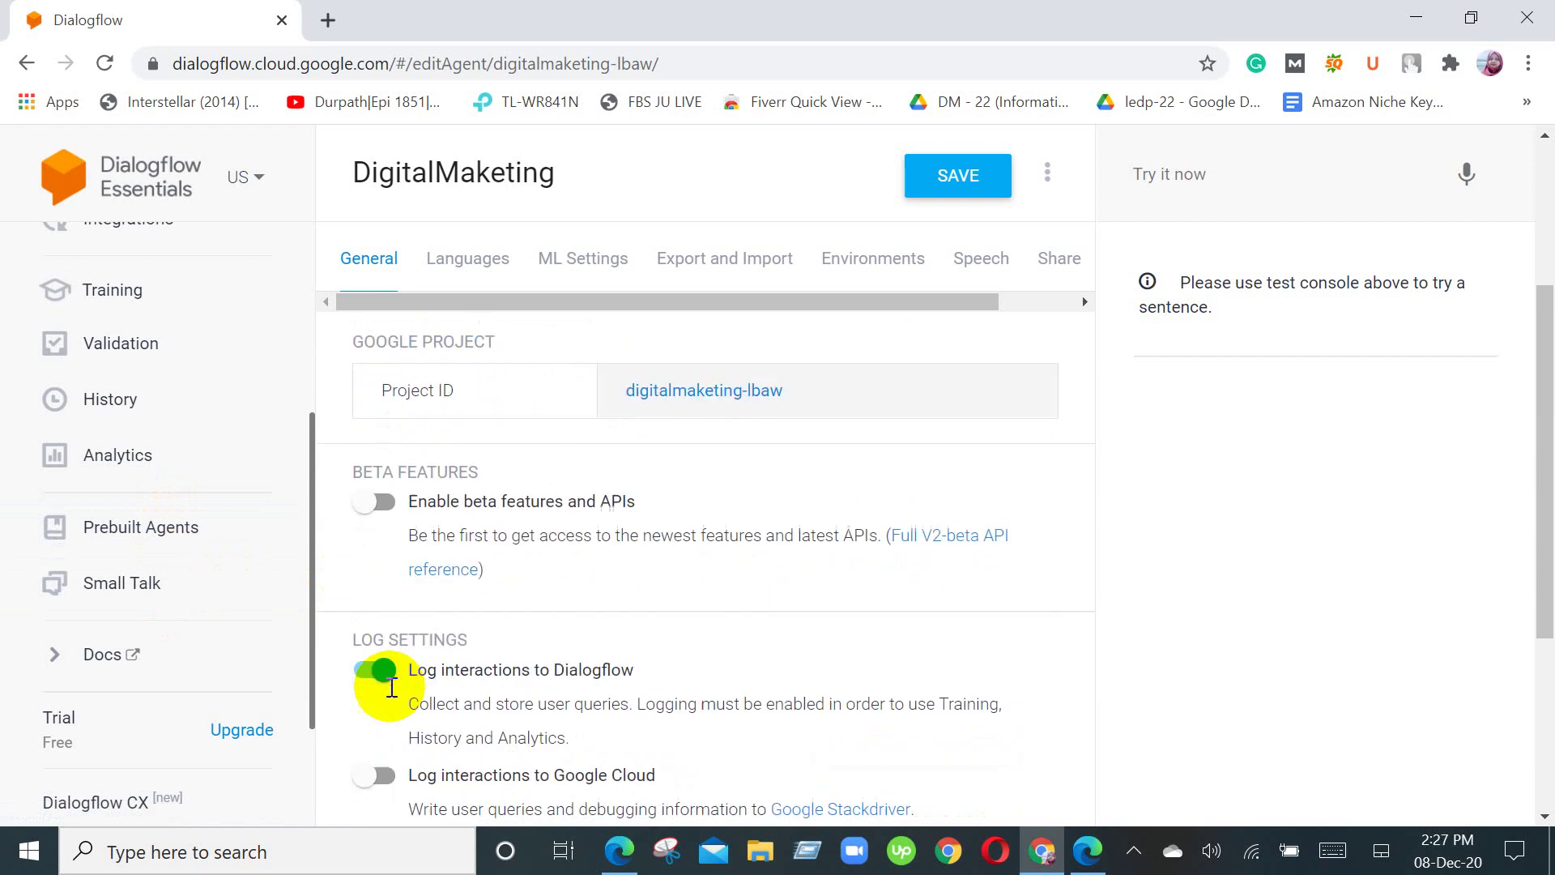
pyautogui.scroll(1, 391, 687)
pyautogui.scroll(3, 390, 686)
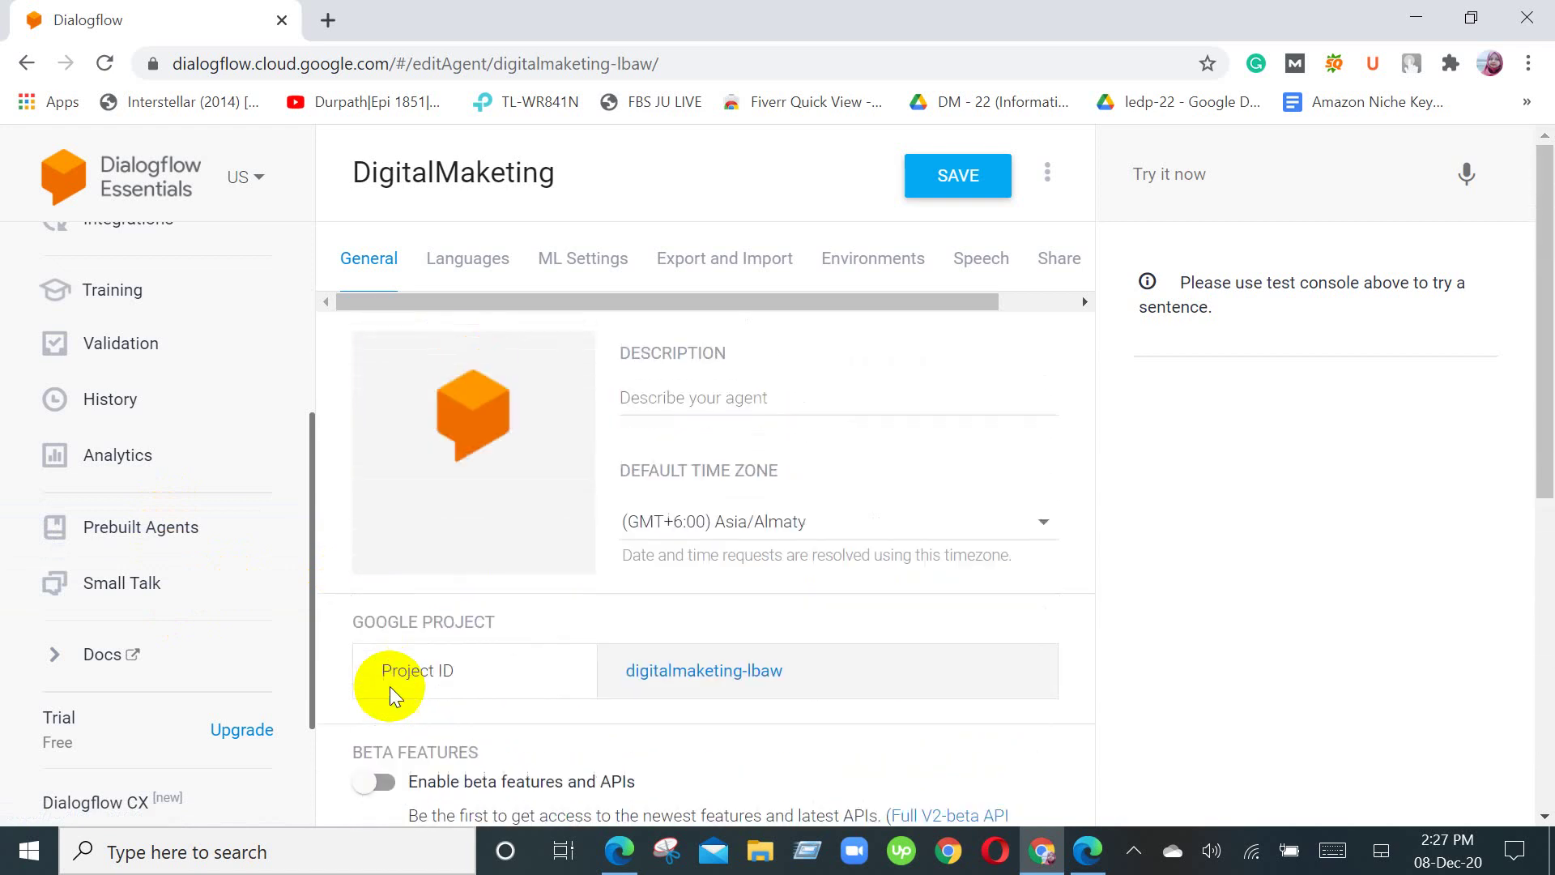
# Step: Go to Small Talk without saving the settings page and turn on its Enable toggle
pyautogui.click(163, 598)
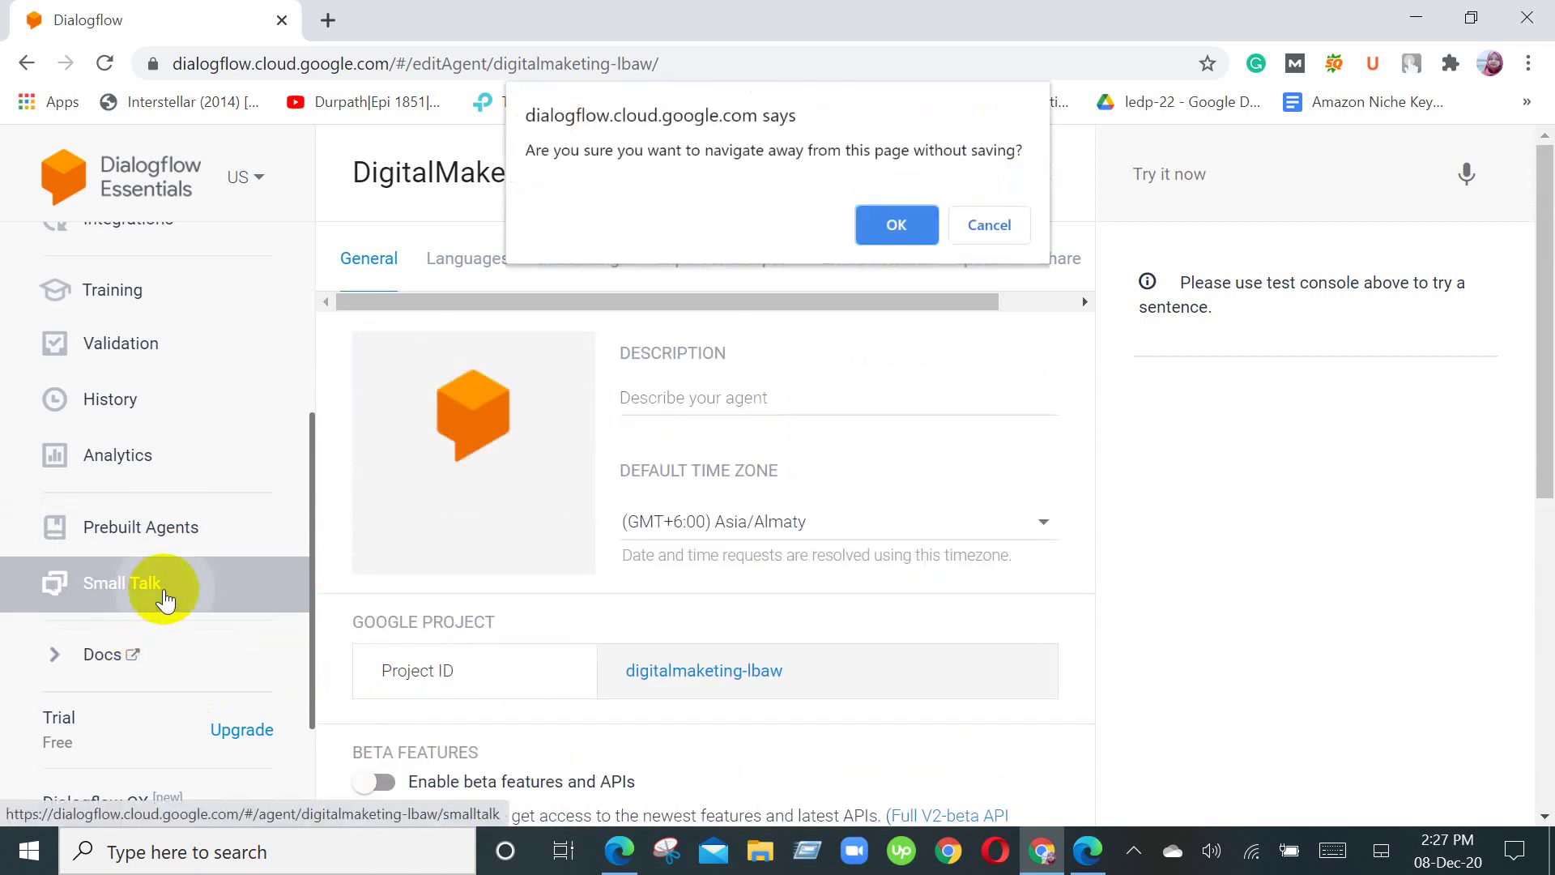
pyautogui.click(878, 217)
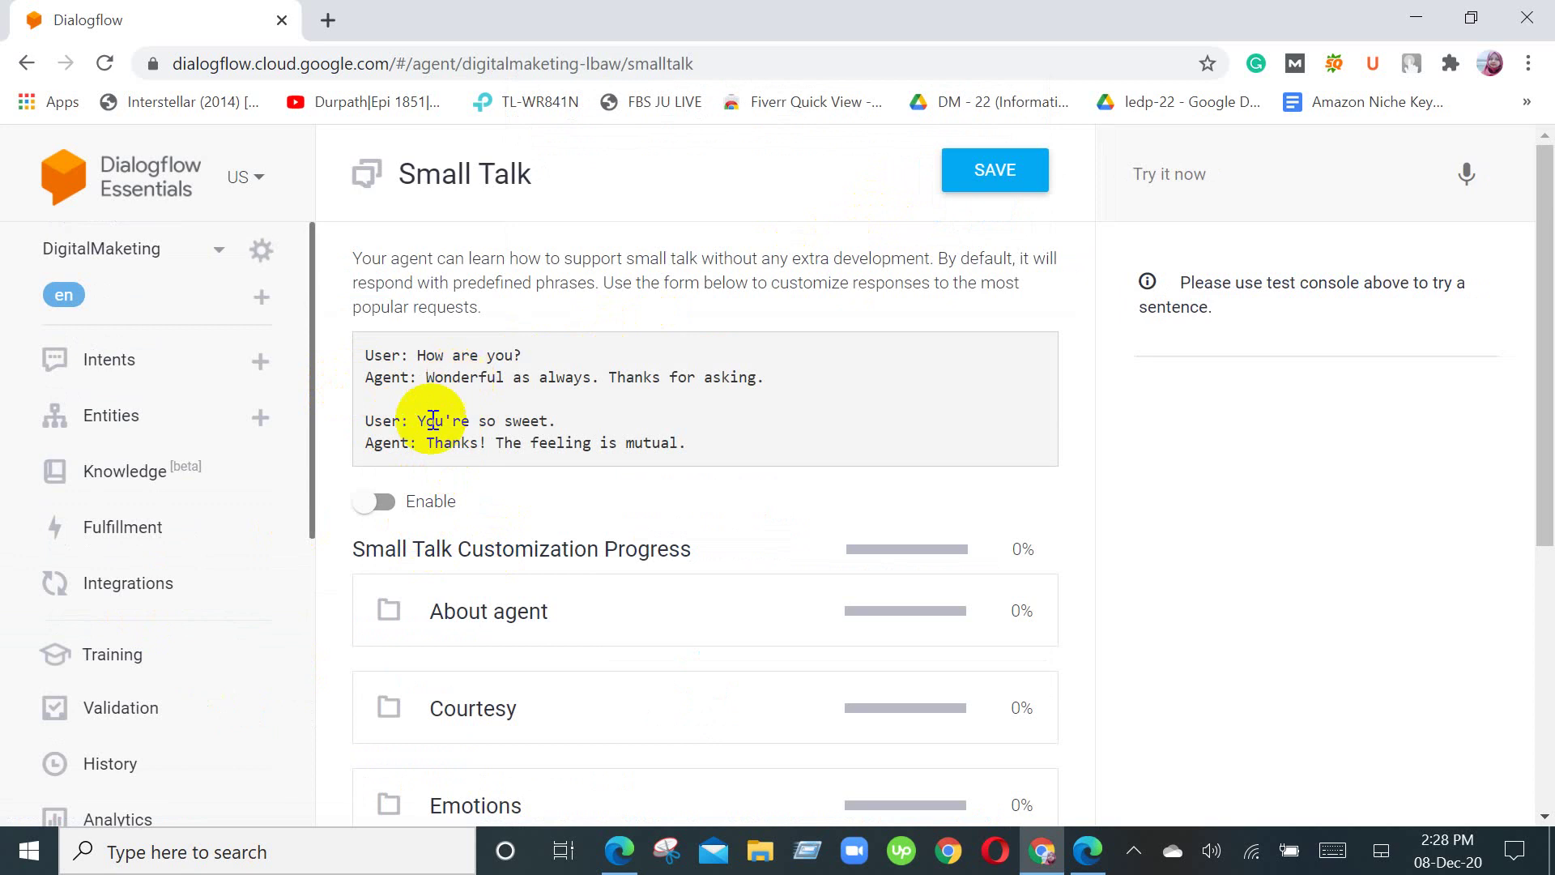
pyautogui.click(387, 504)
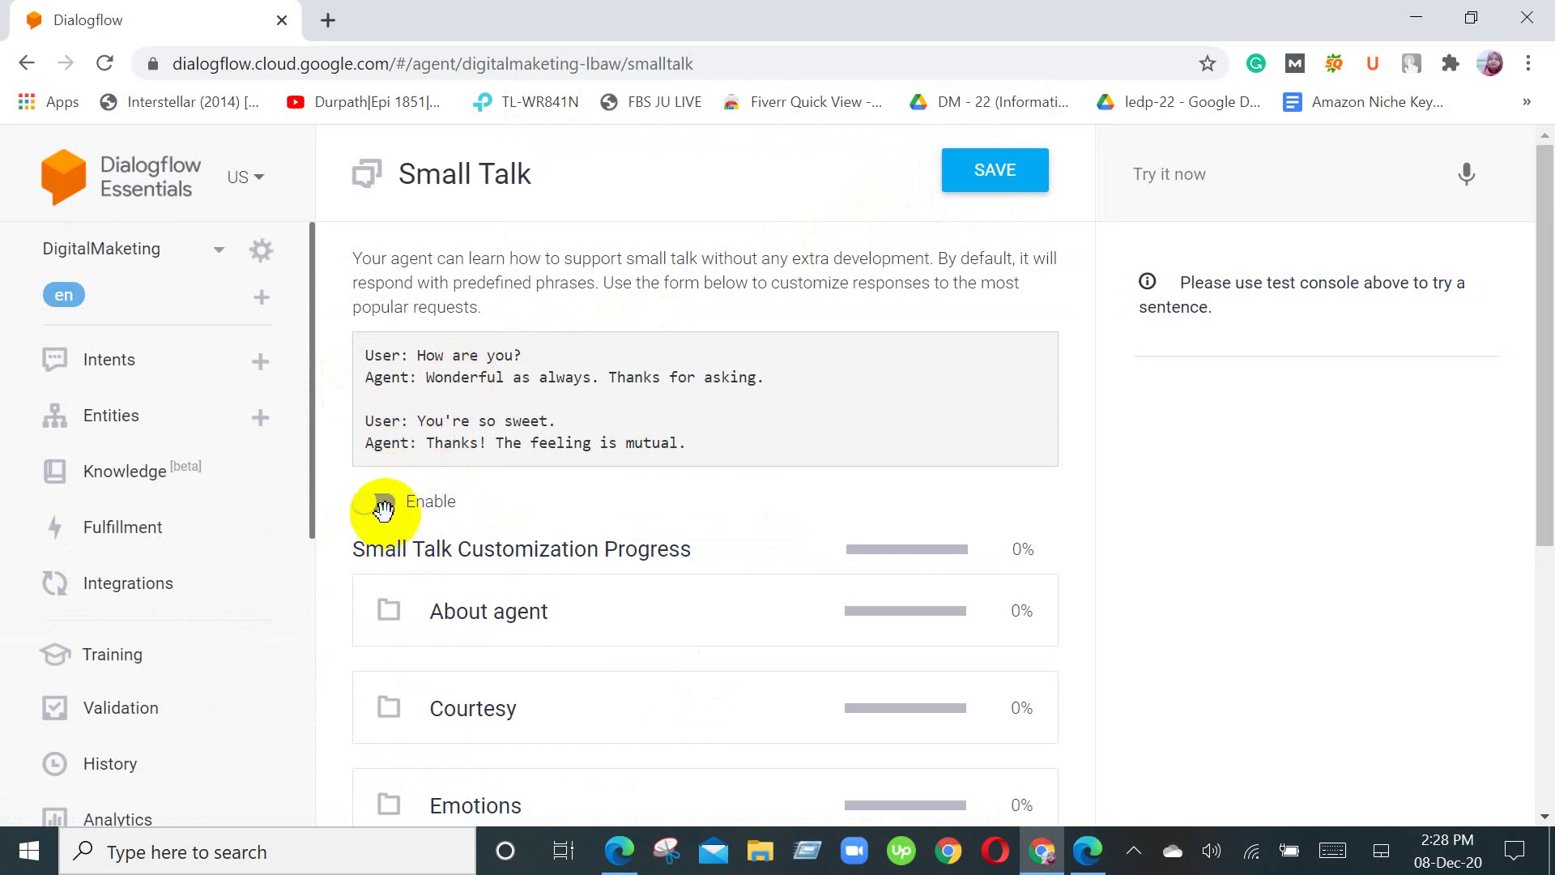
pyautogui.click(385, 506)
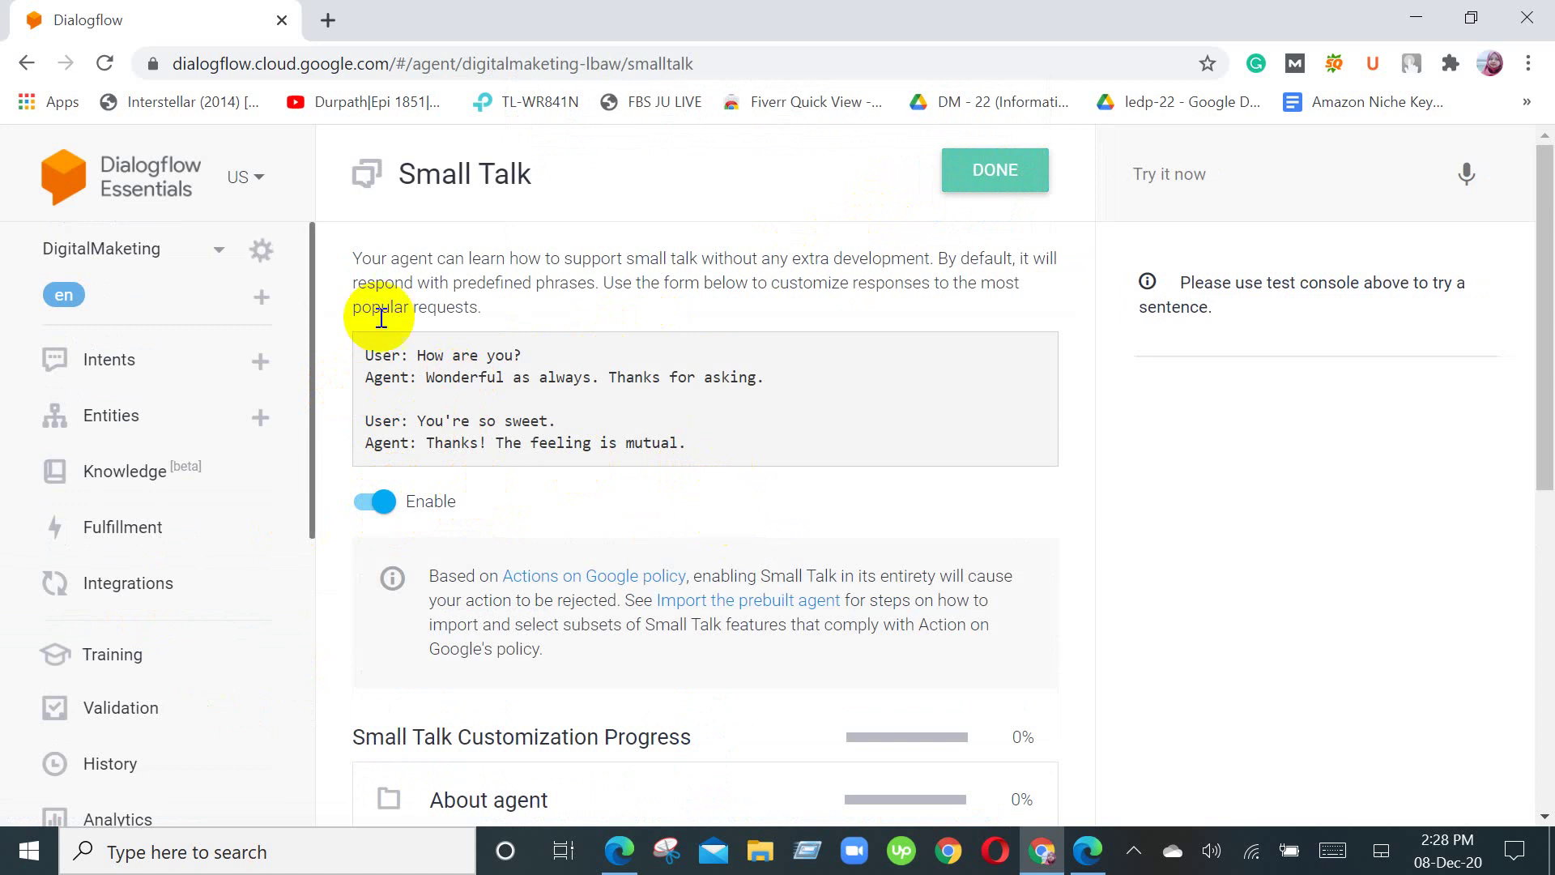
# Step: Expand the About agent category to show its questions for custom answers
pyautogui.moveTo(521, 357)
pyautogui.mouseDown()
pyautogui.moveTo(416, 361)
pyautogui.moveTo(522, 370)
pyautogui.mouseUp()
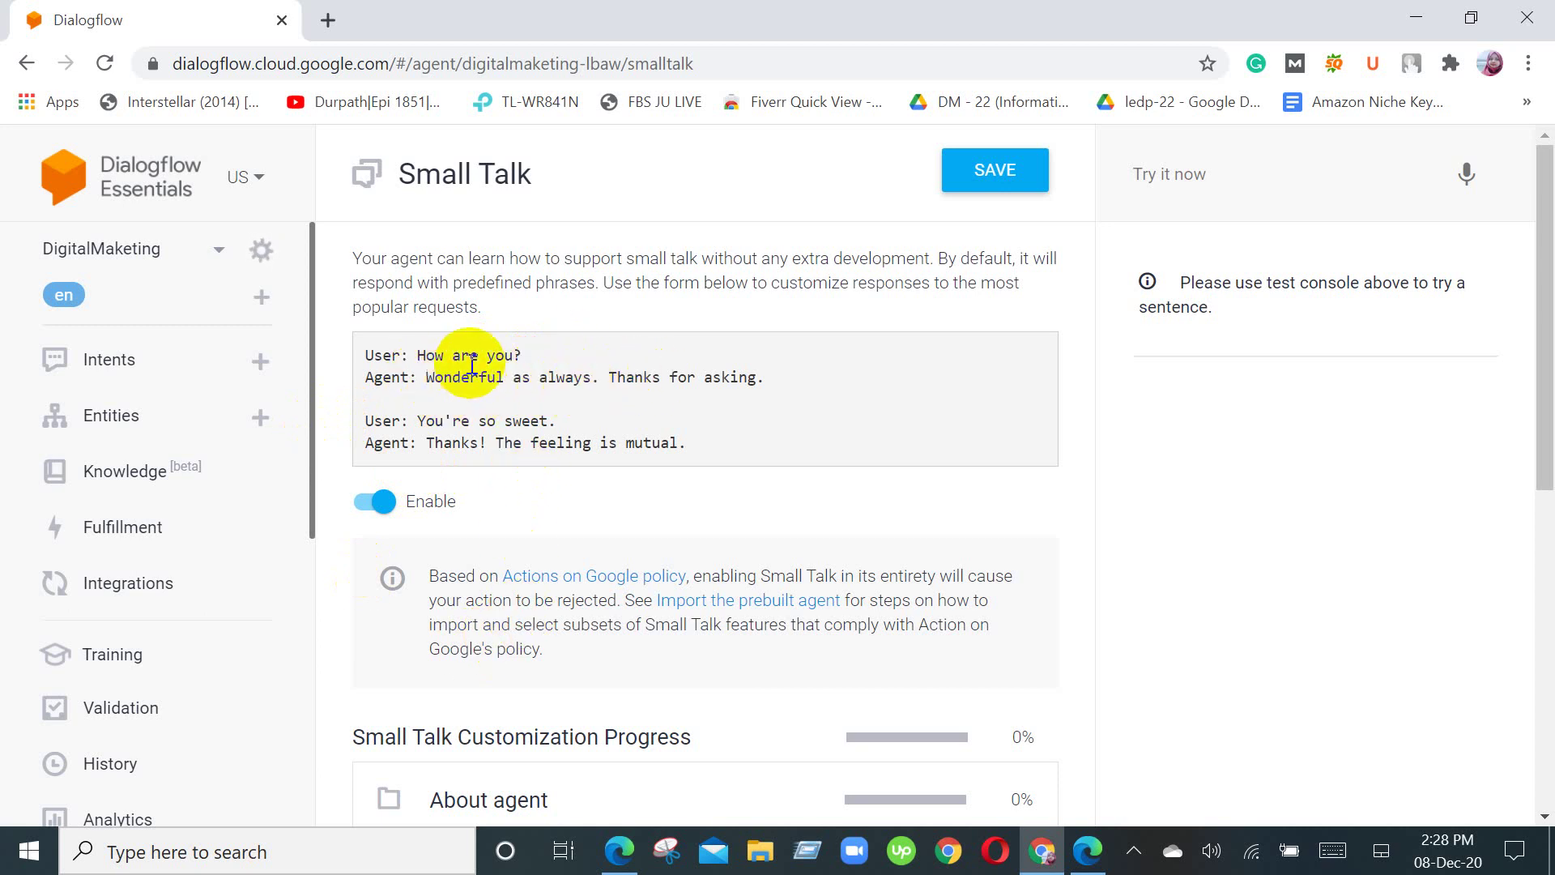
pyautogui.scroll(-3, 639, 554)
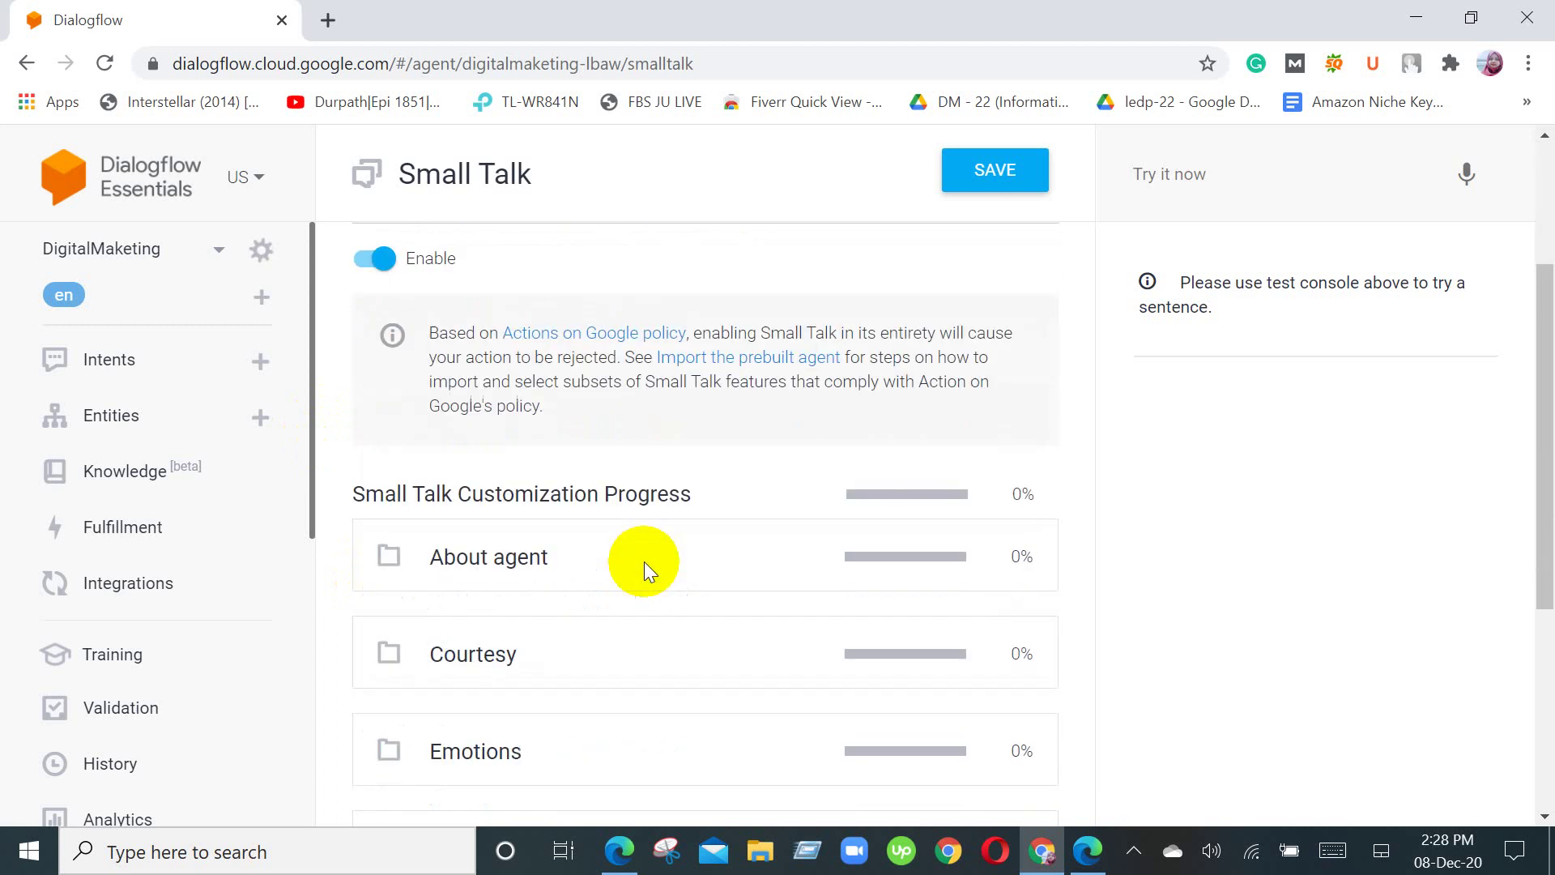
pyautogui.click(384, 573)
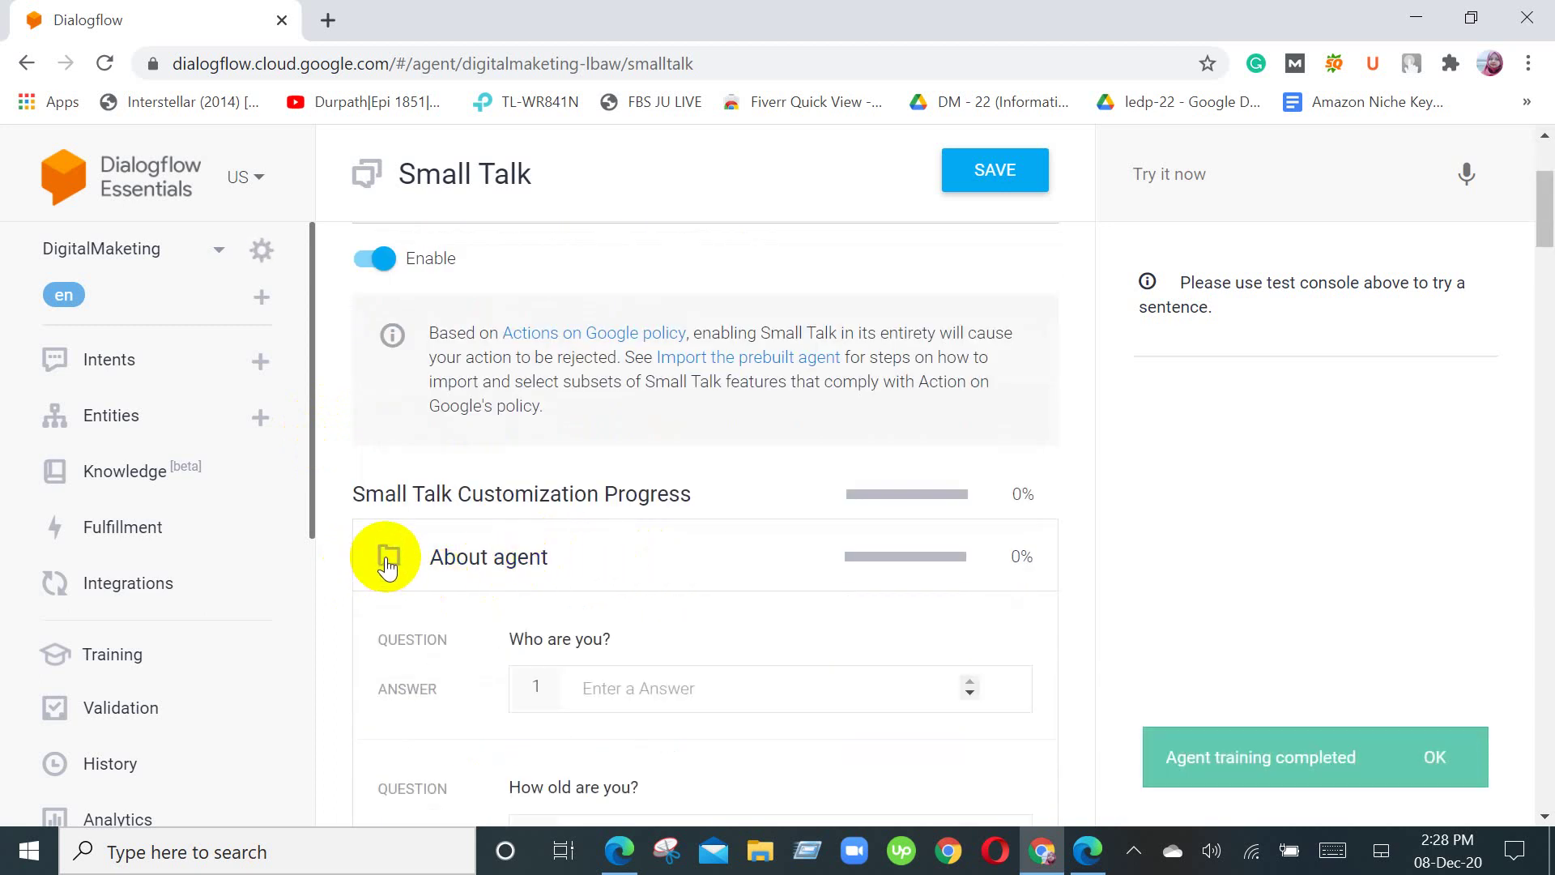
pyautogui.scroll(-2, 769, 568)
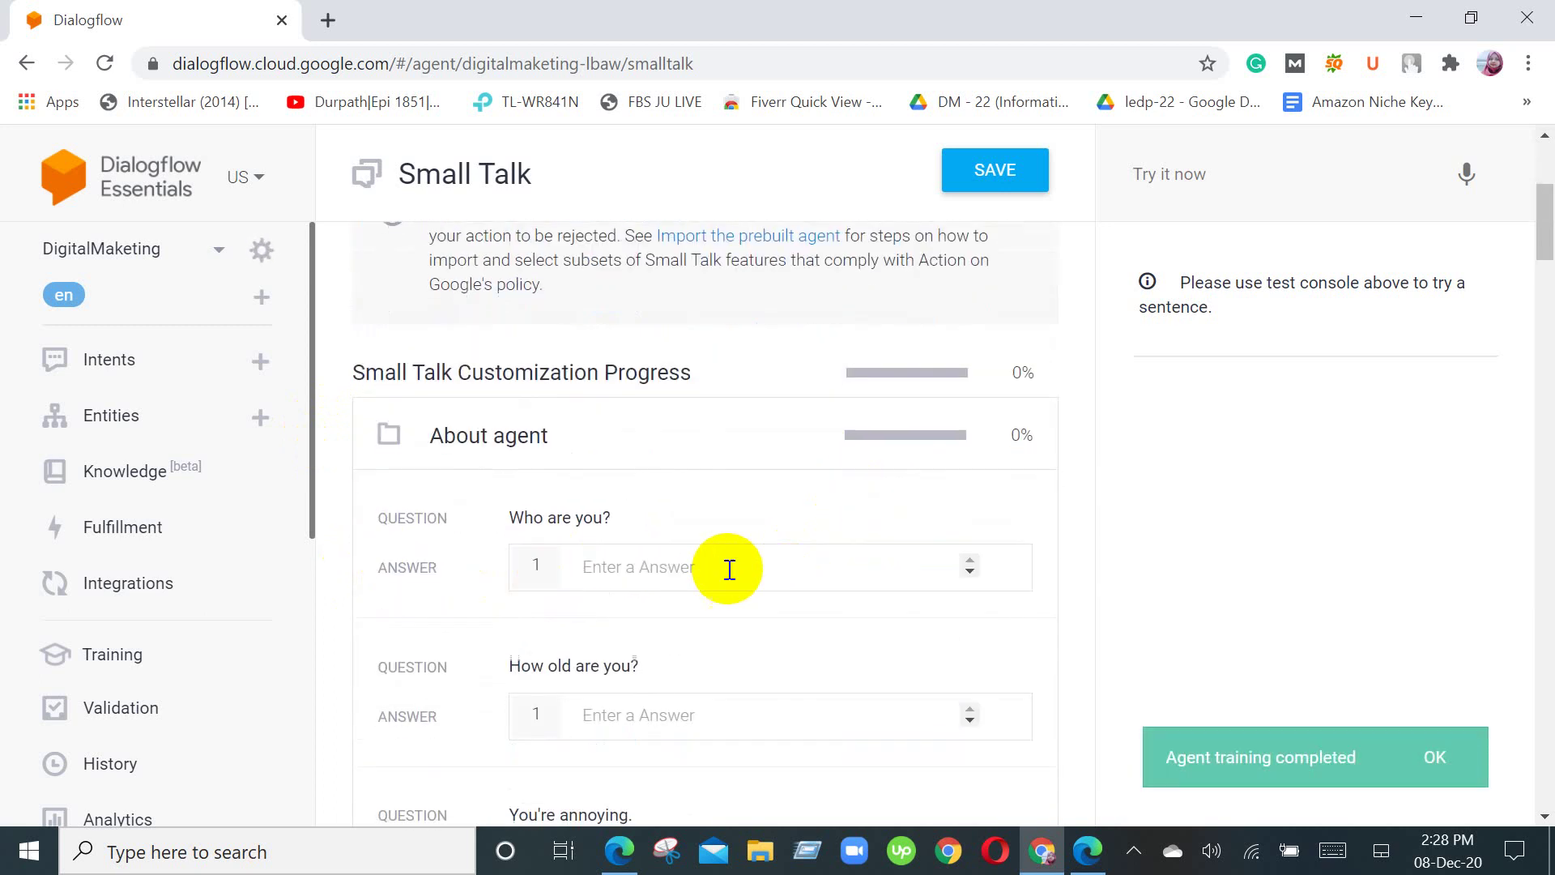
# Step: Answer 'Who are you?' with 'I am a virtual assistant of Digital Marketing page.', fixing capitals and spelling
pyautogui.click(645, 571)
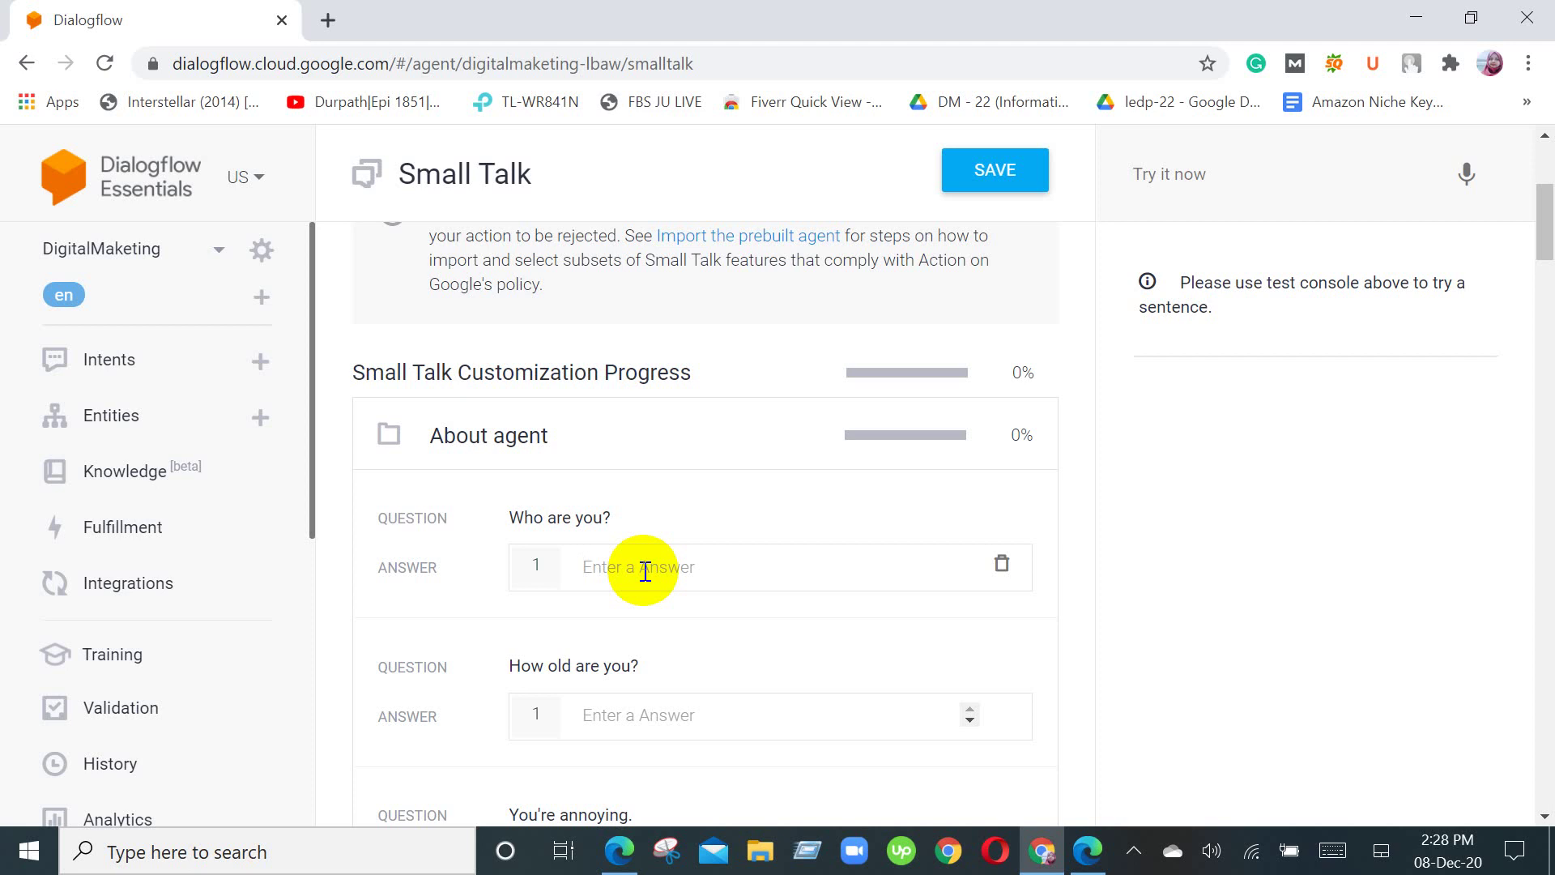
pyautogui.write('I am a virtual asistant of d')
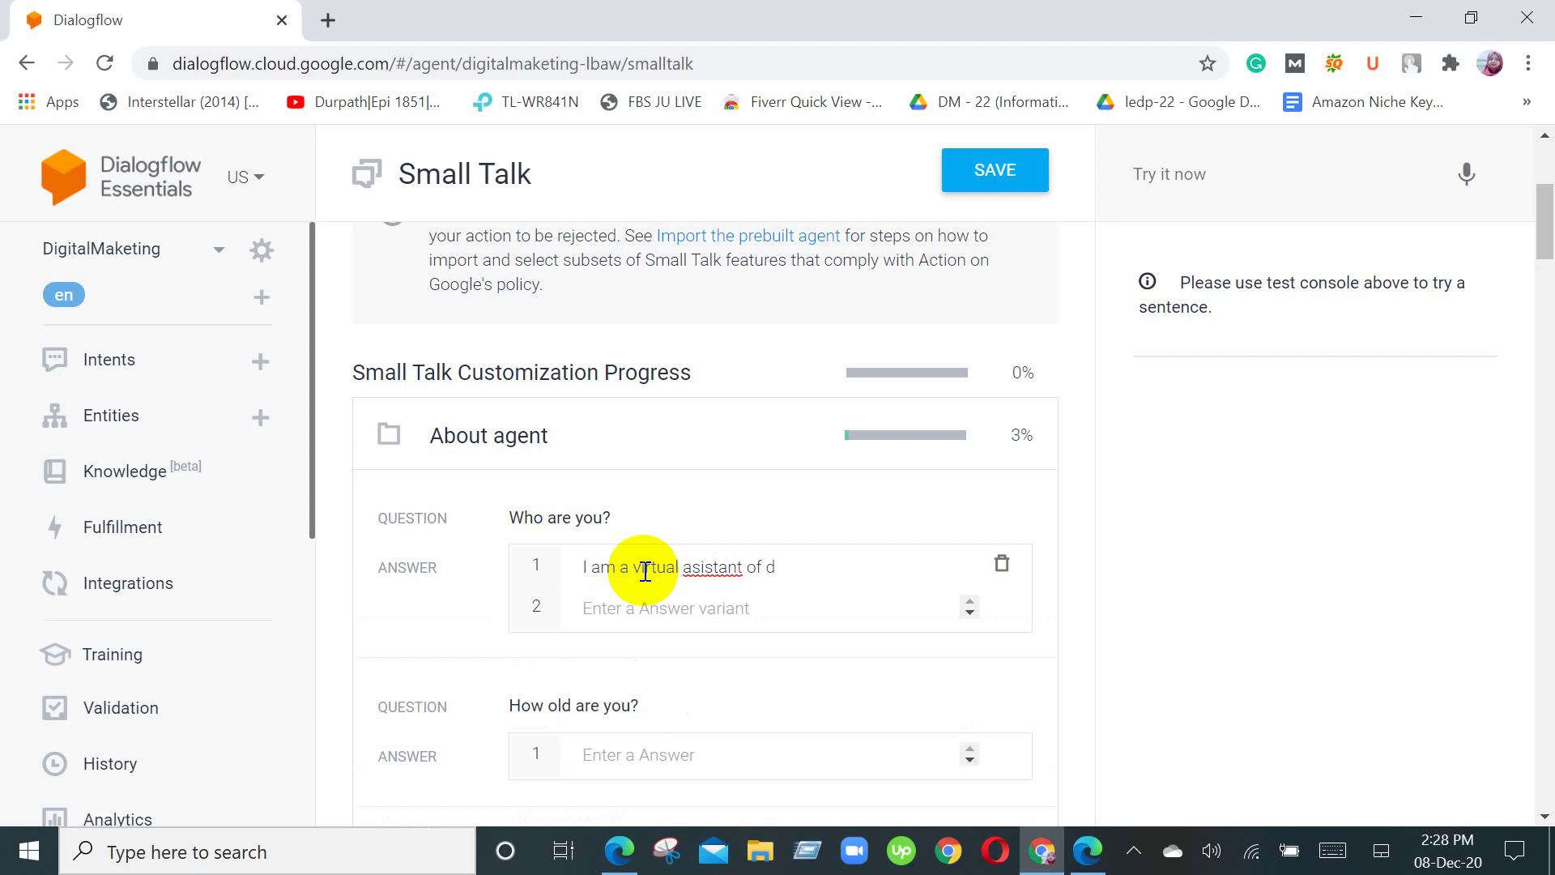
pyautogui.write('igital marketing page.')
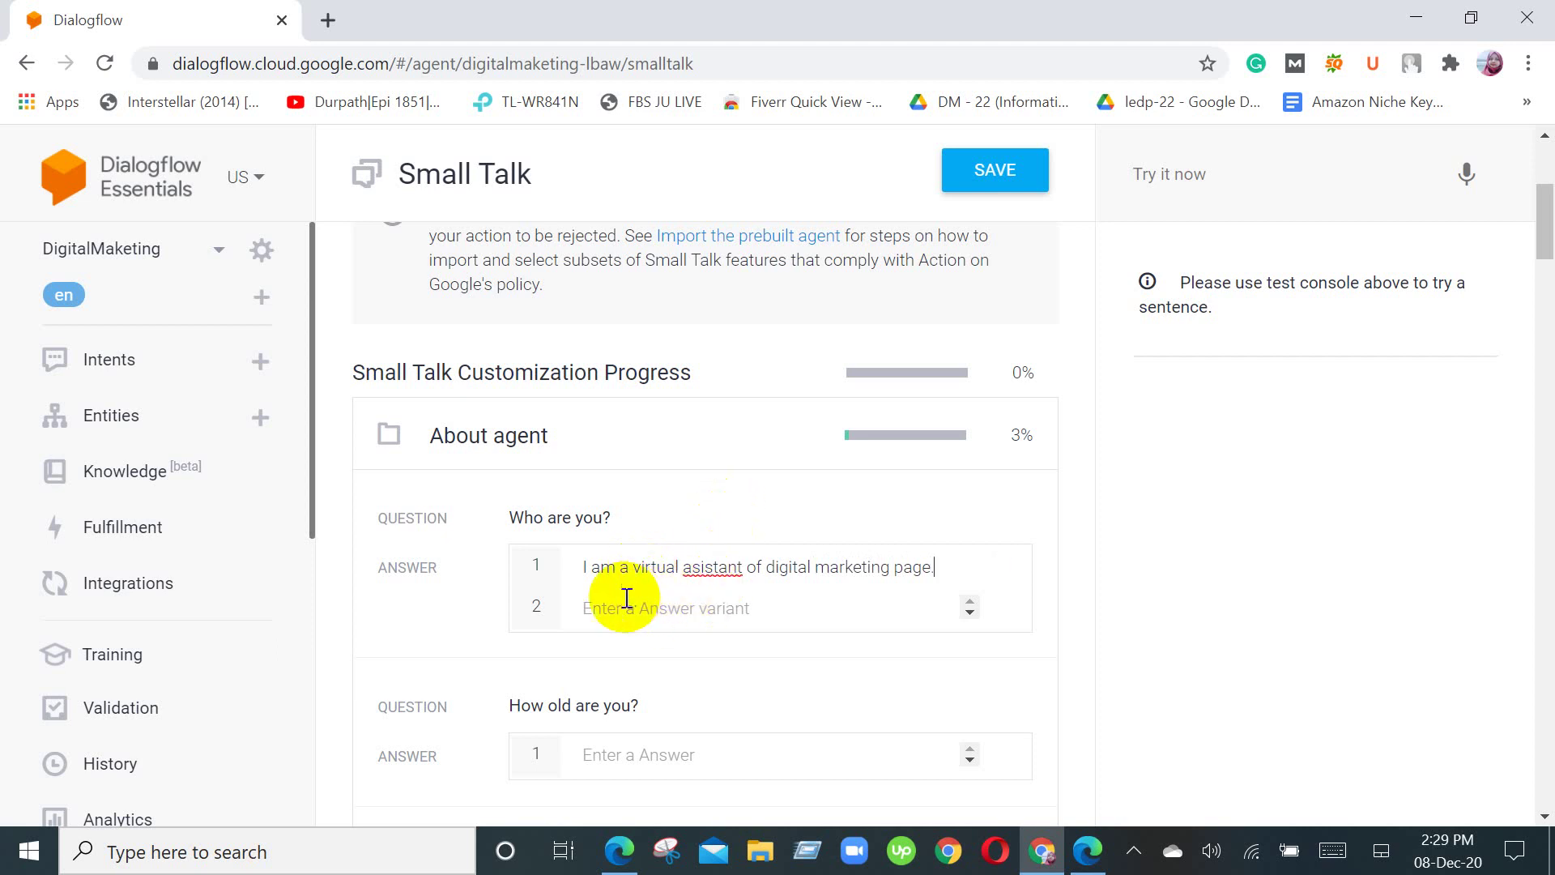
pyautogui.click(784, 584)
pyautogui.press('BackSpace')
pyautogui.press('BackSpace')
pyautogui.write('D')
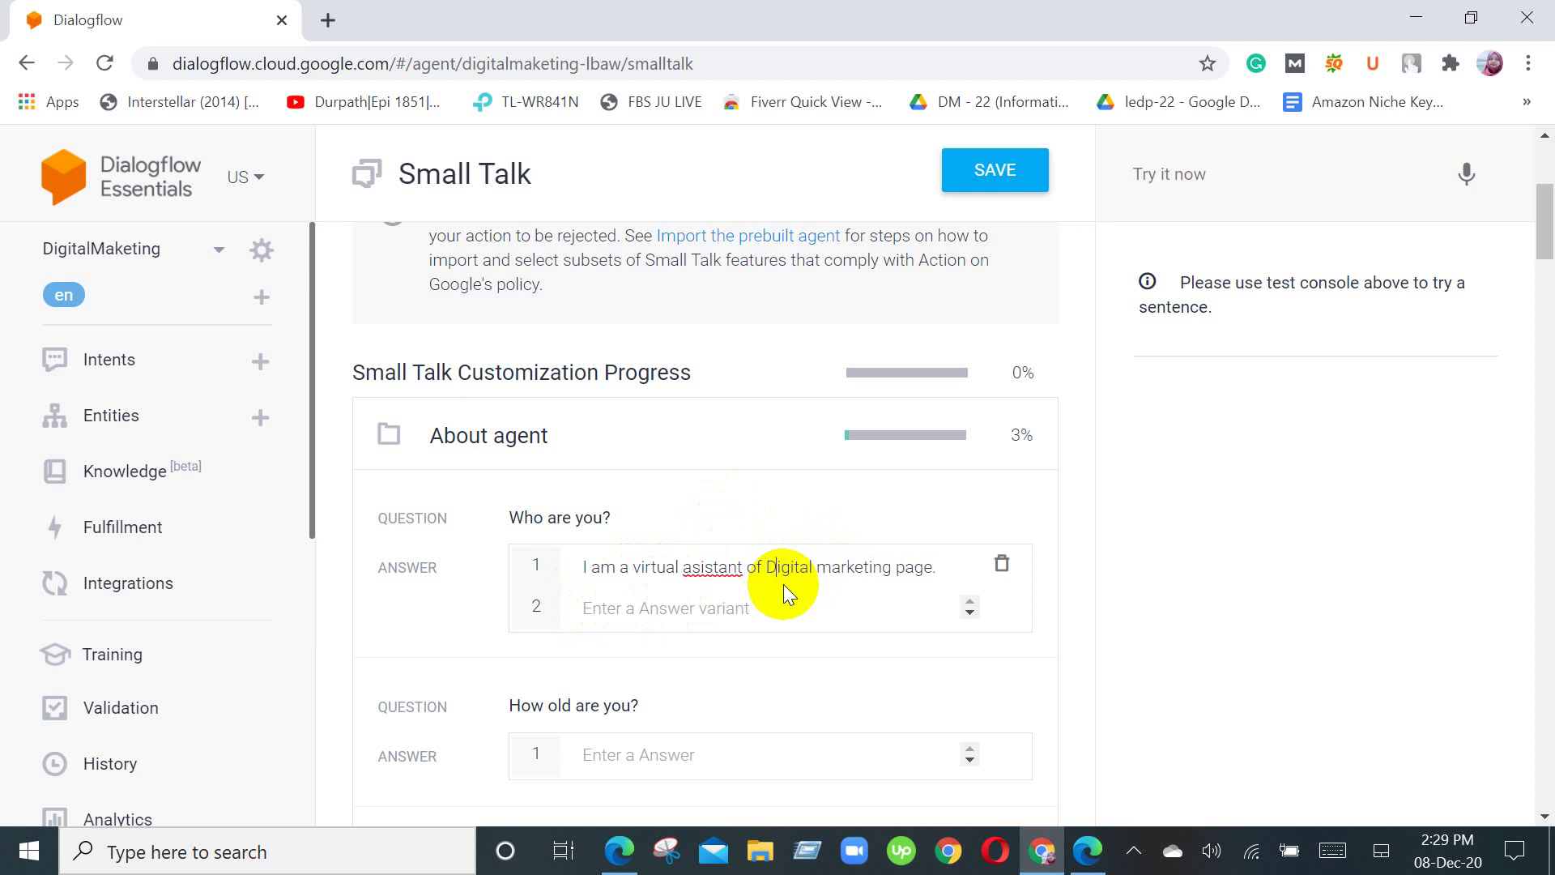
pyautogui.click(830, 573)
pyautogui.press('BackSpace')
pyautogui.write('M')
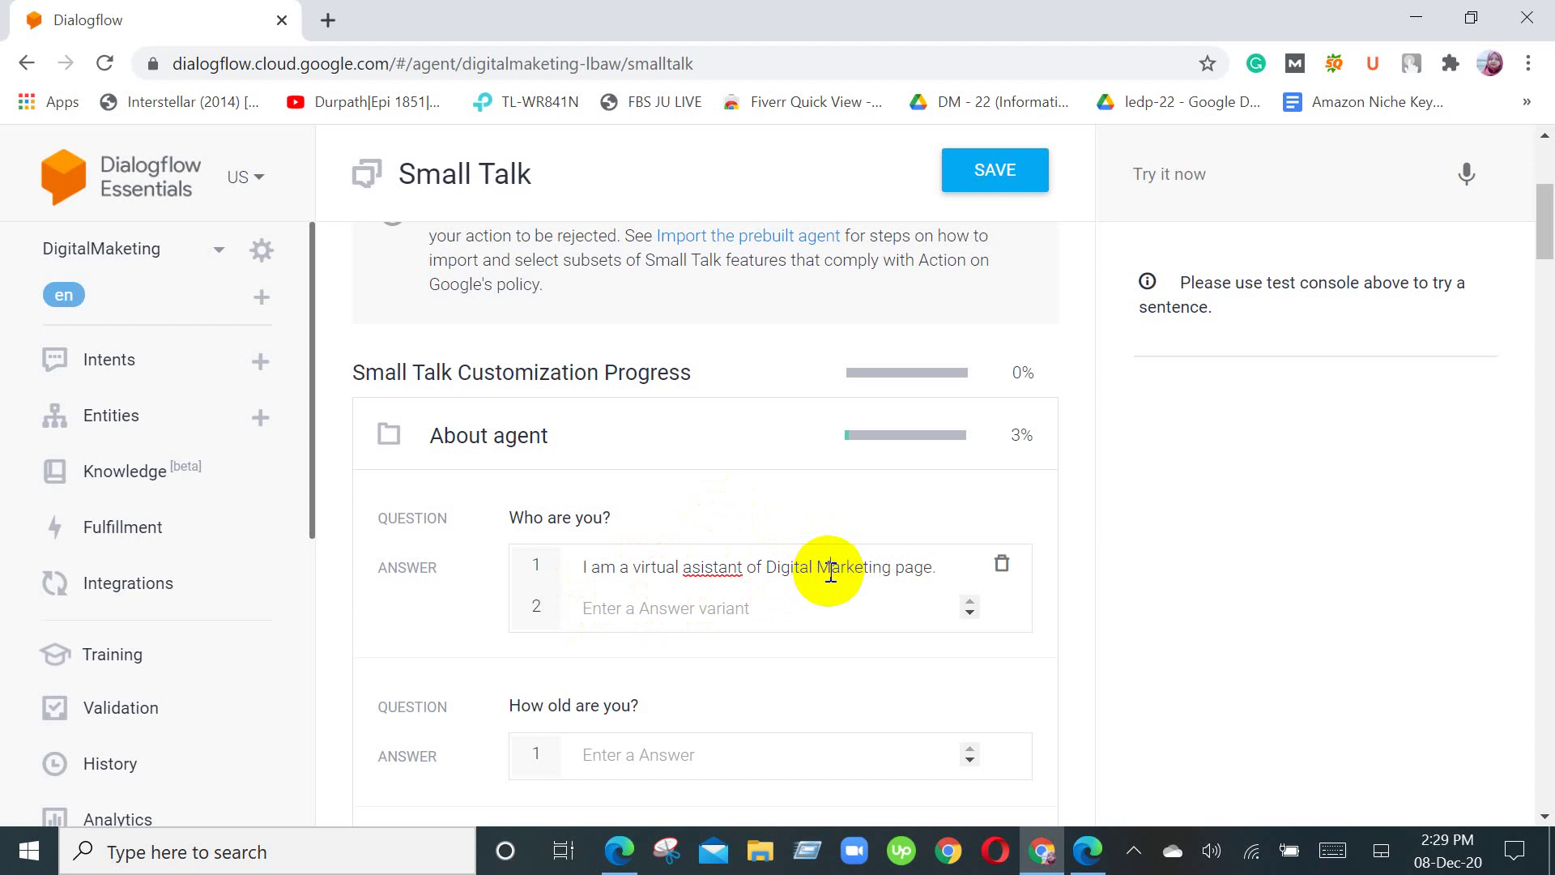
pyautogui.click(696, 573)
pyautogui.write('s')
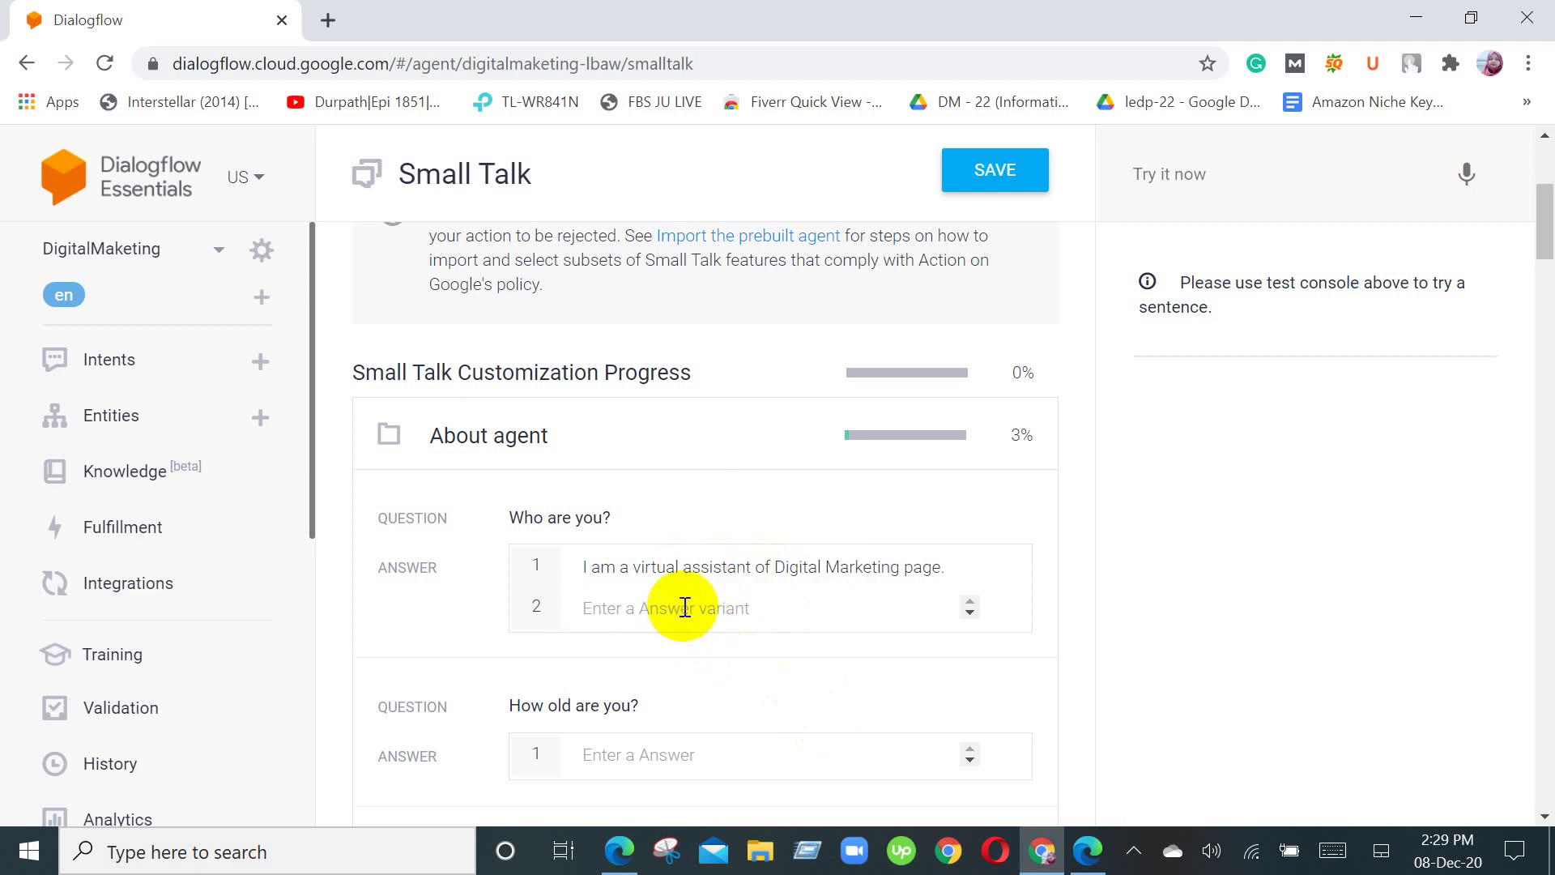
pyautogui.click(685, 607)
# Step: Enter 'I am a robot.' as the second answer to 'Who are you?'
pyautogui.write('I amm')
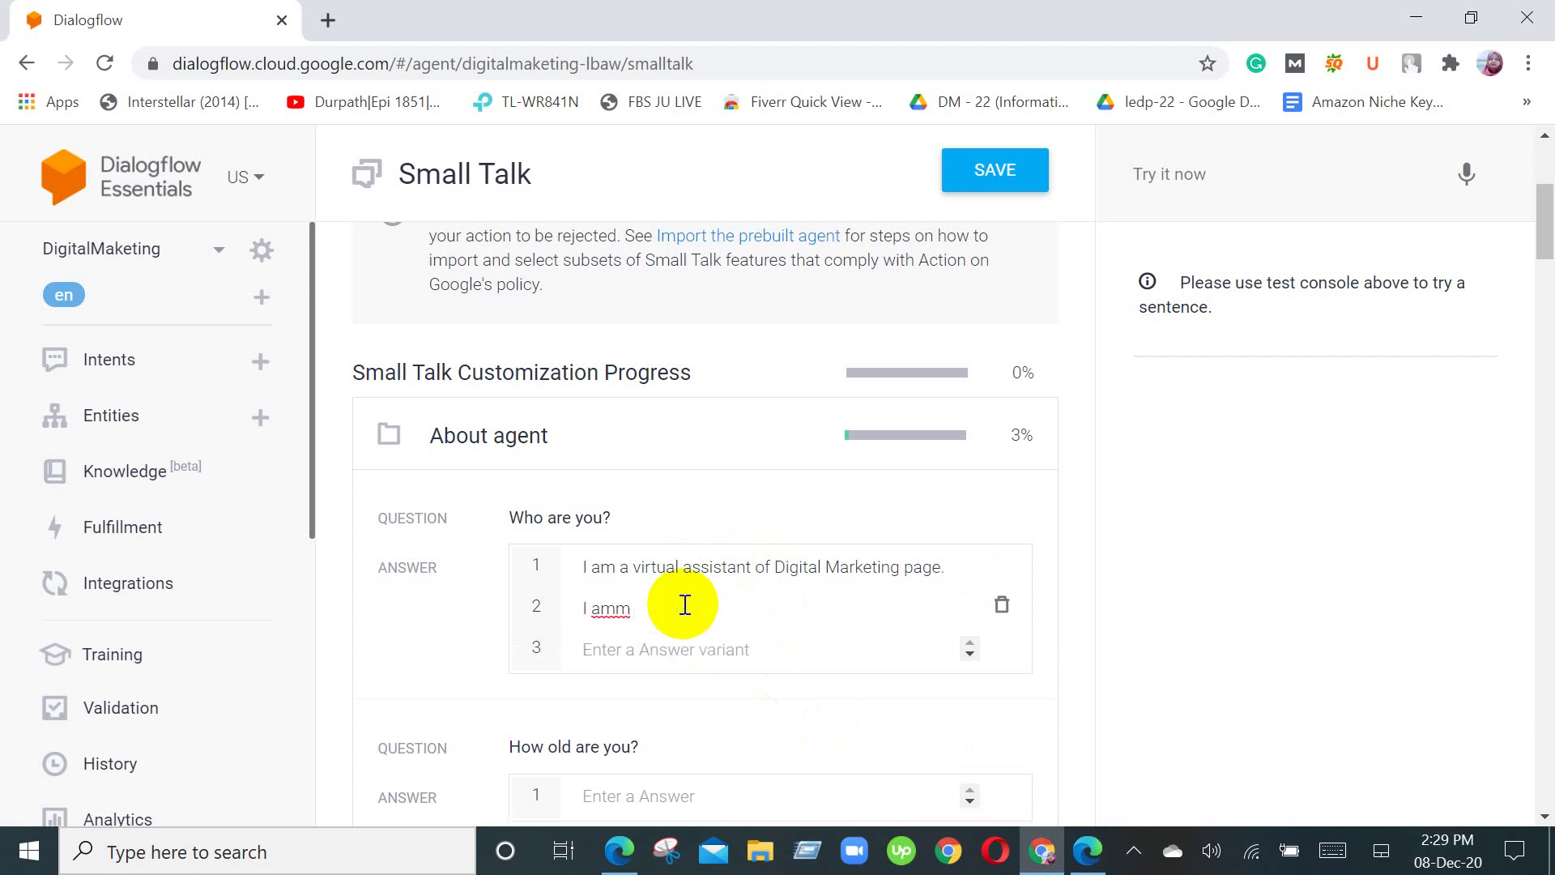
pyautogui.press('BackSpace')
pyautogui.write('am a robot.')
# Step: Switch to the Google Meet call and admit the waiting participant
pyautogui.moveTo(620, 851)
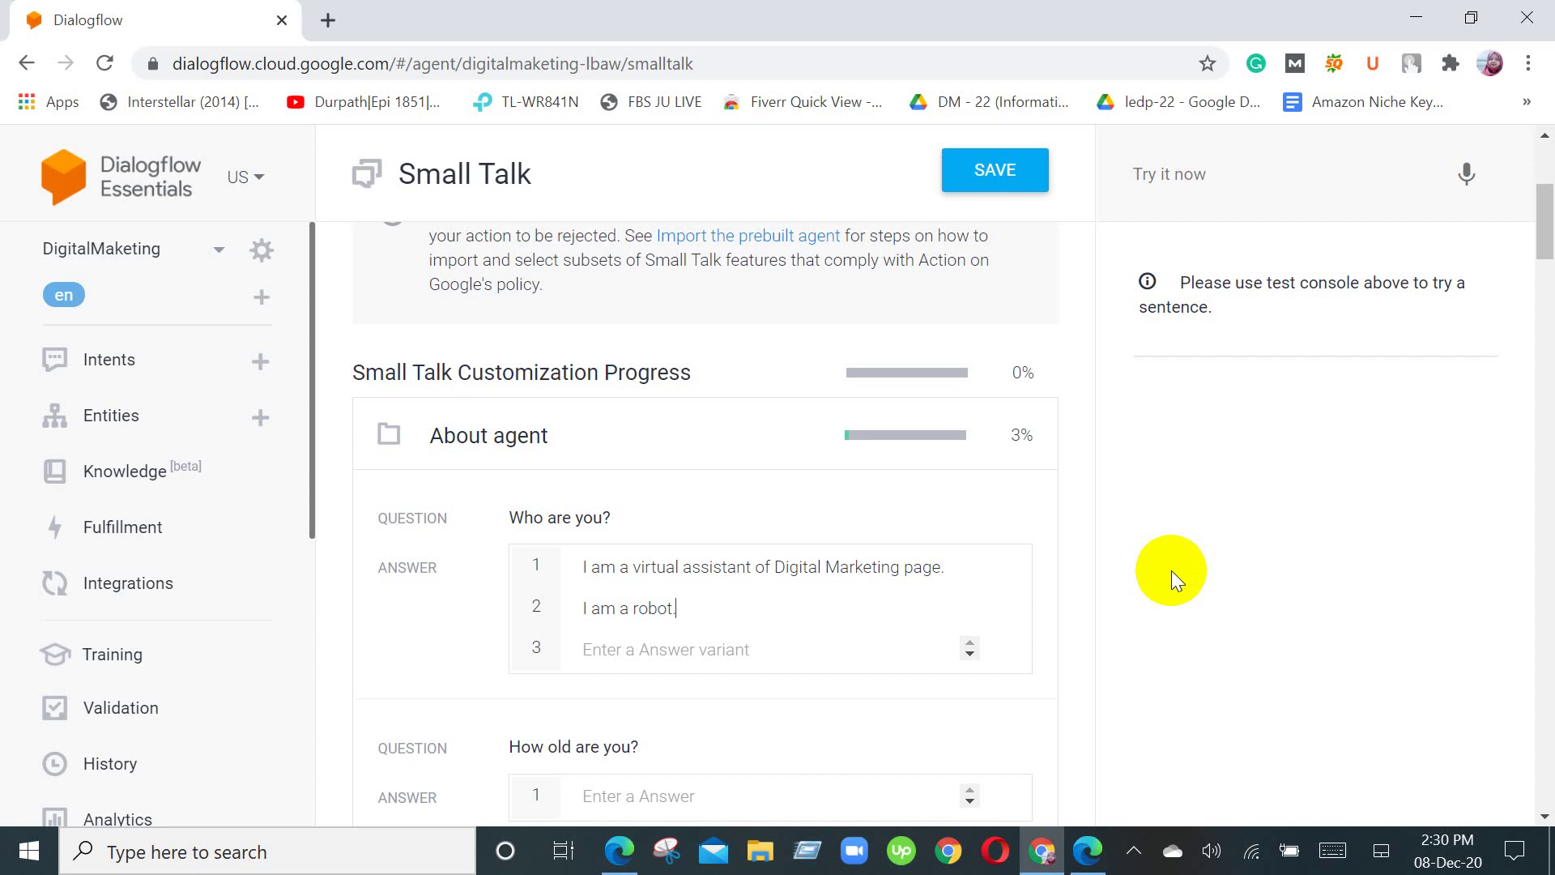
pyautogui.click(619, 850)
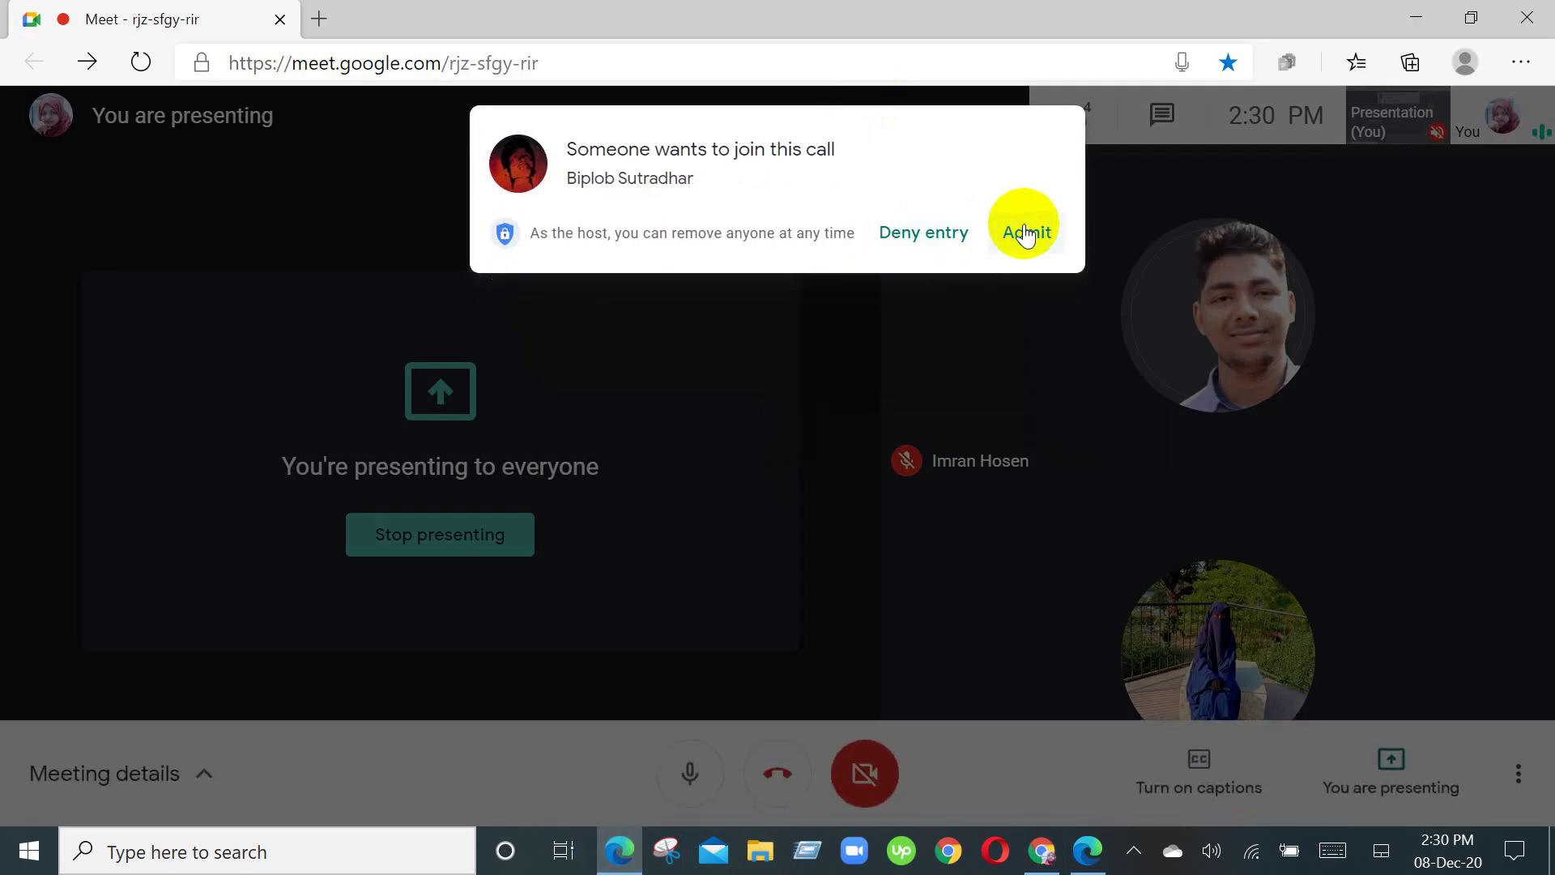
pyautogui.click(1024, 234)
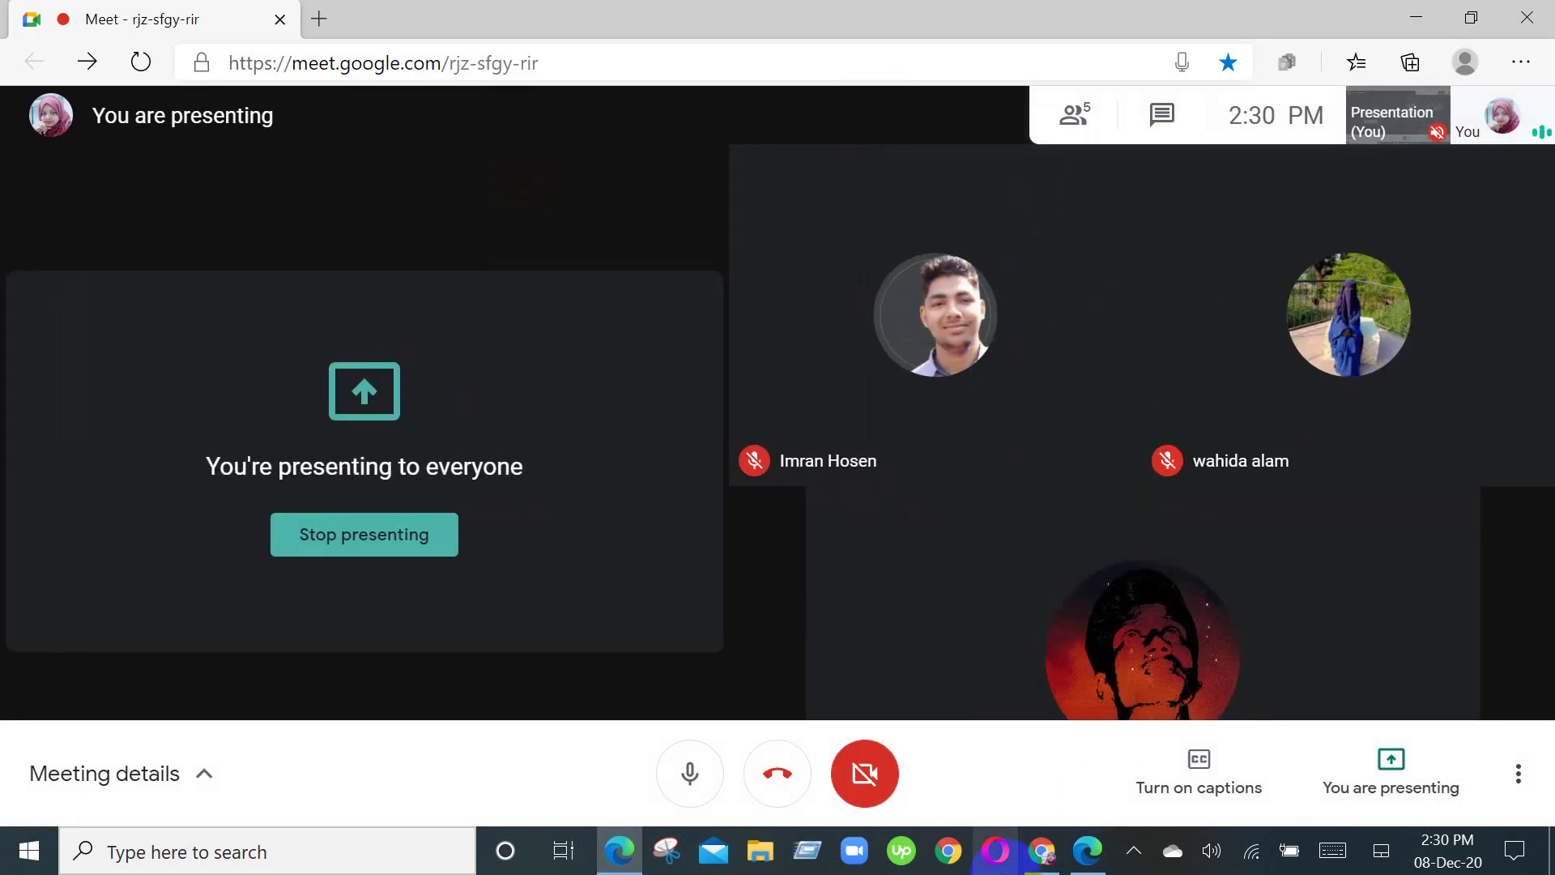
pyautogui.click(1043, 851)
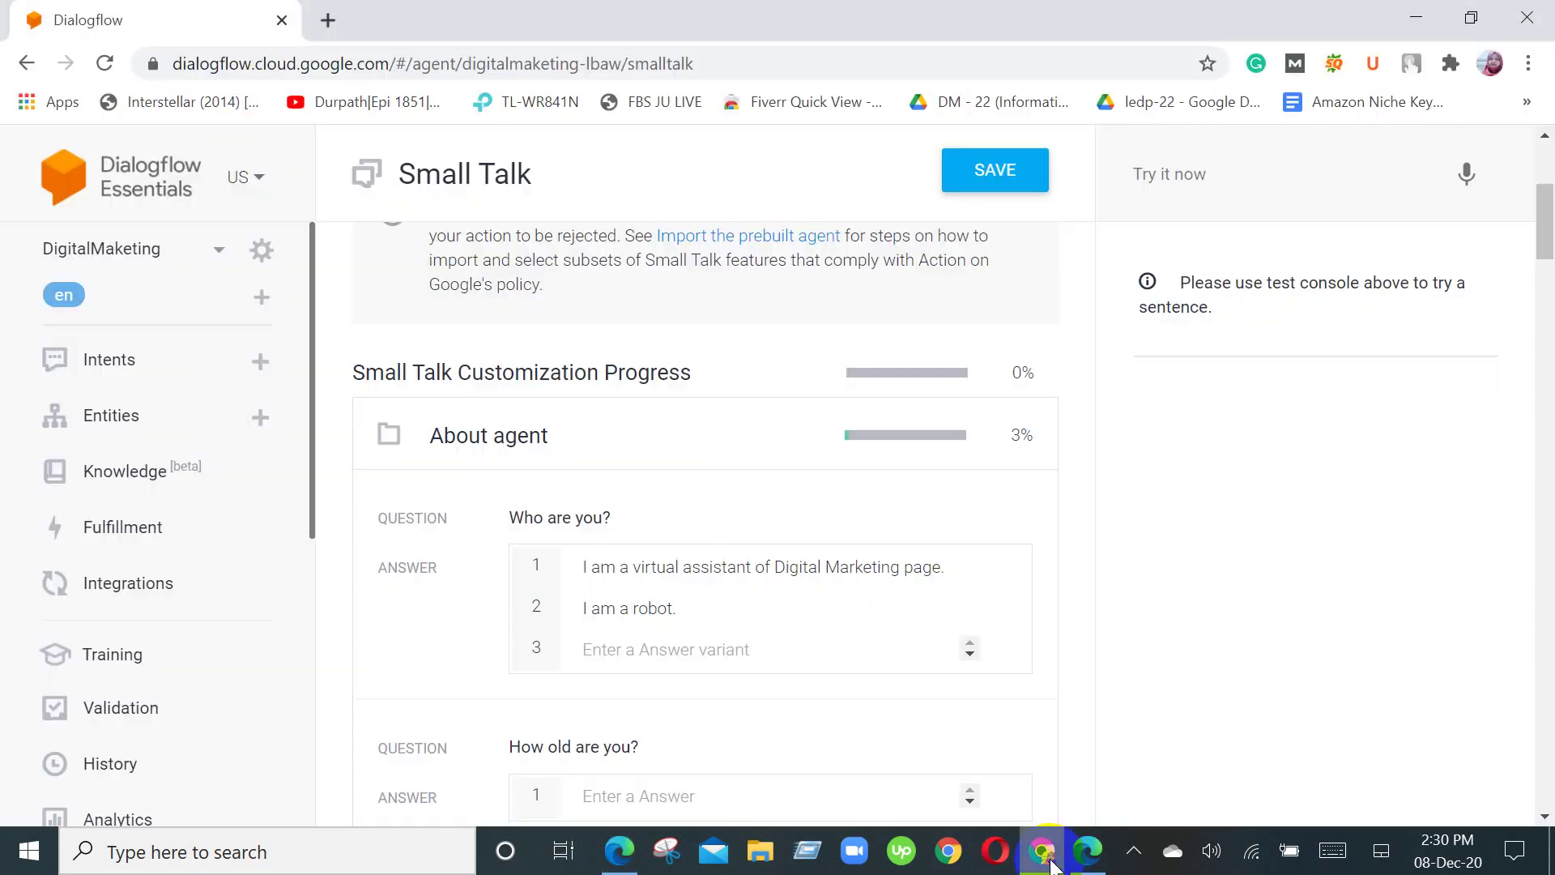
pyautogui.click(678, 636)
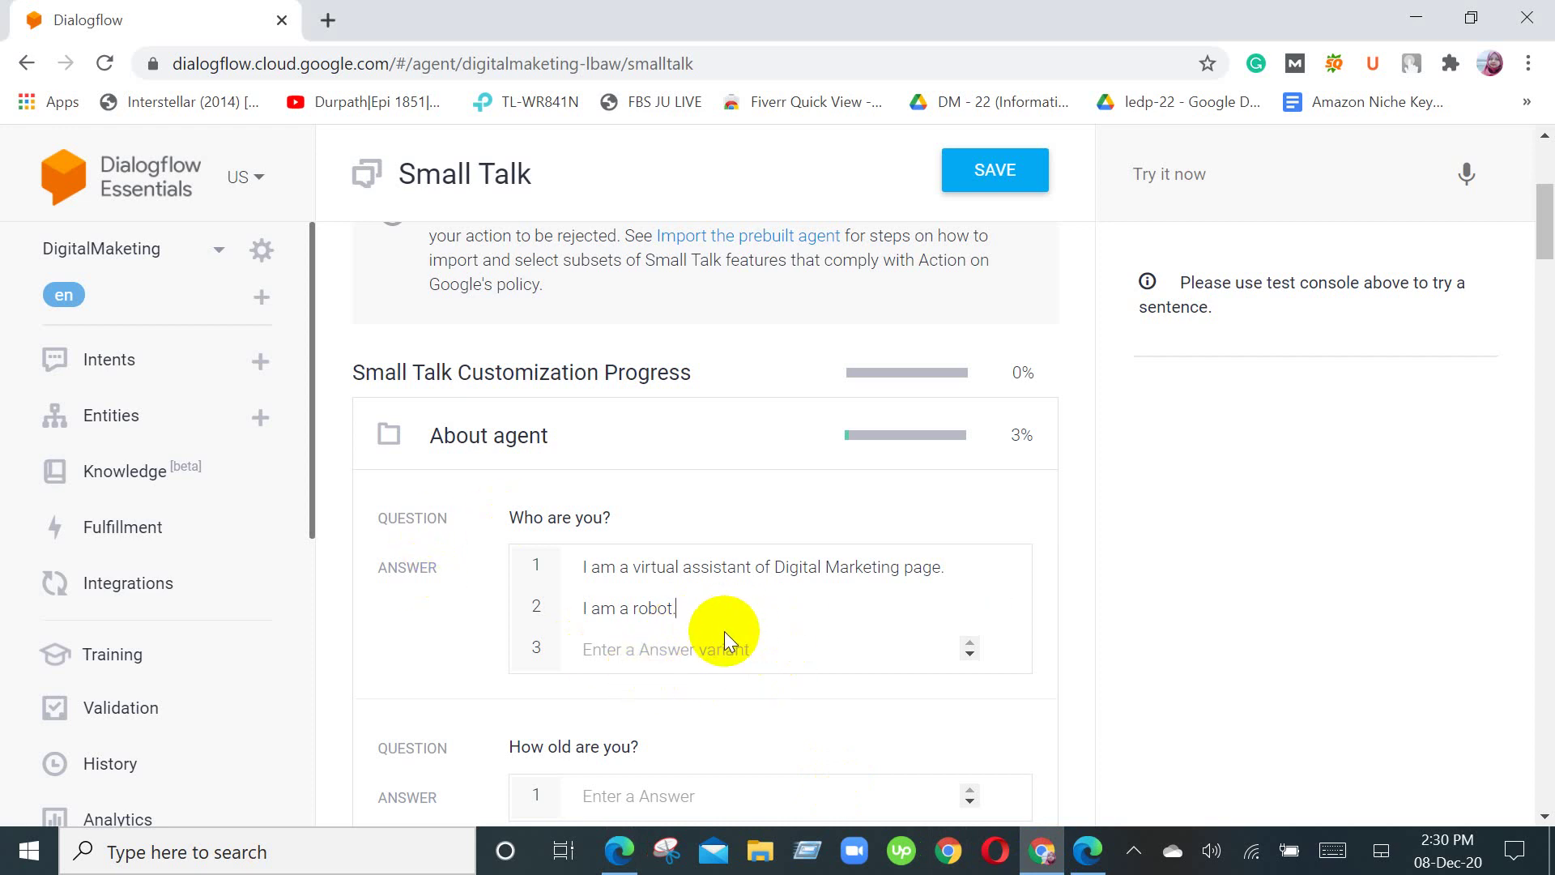
pyautogui.scroll(-3, 724, 630)
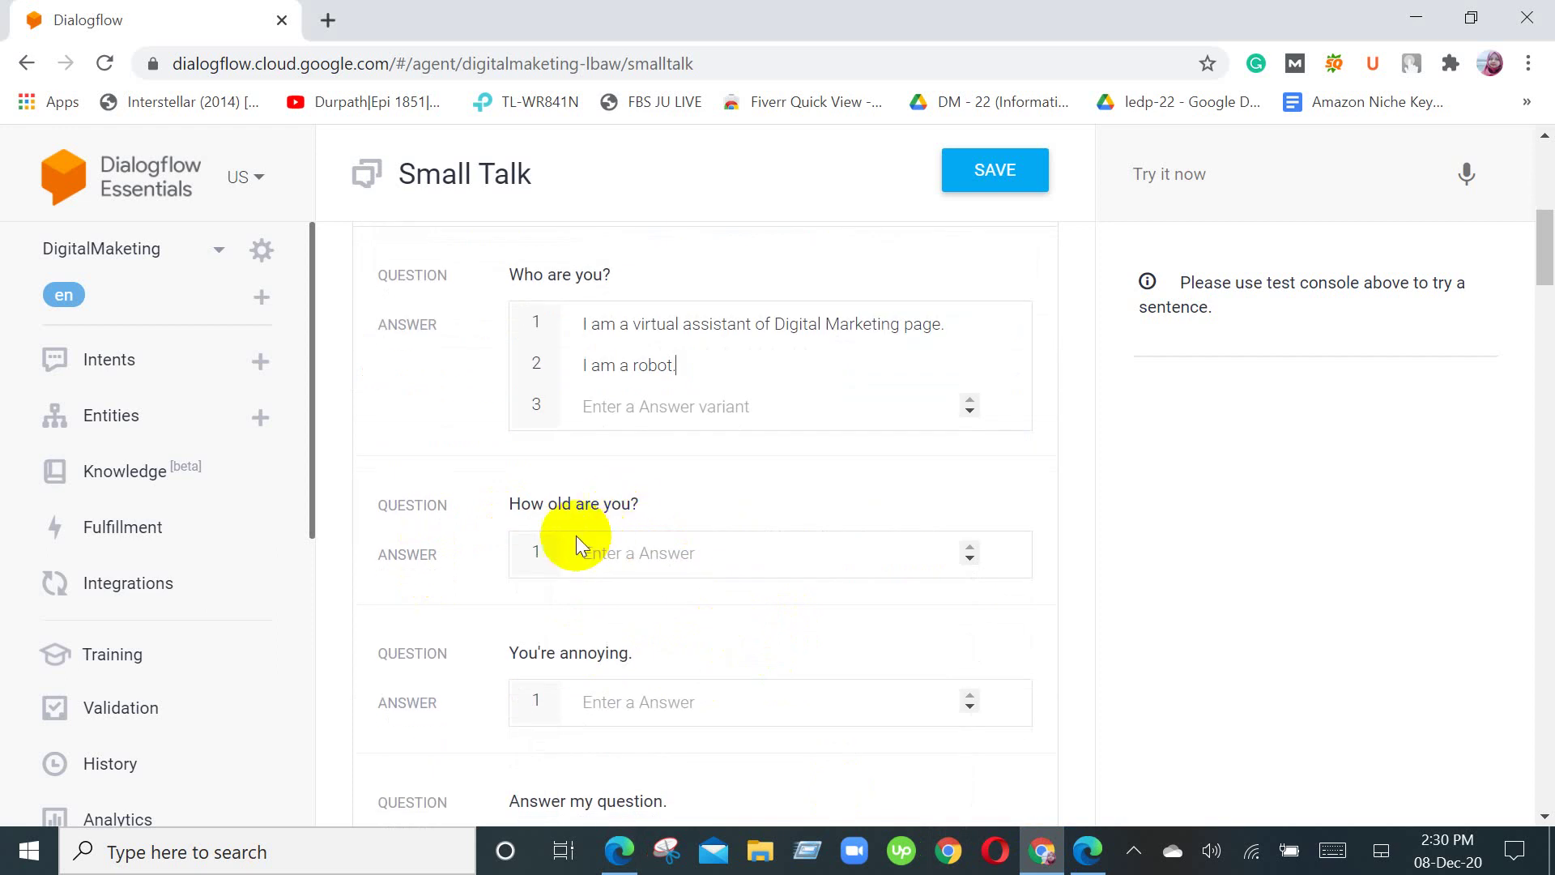
pyautogui.click(753, 562)
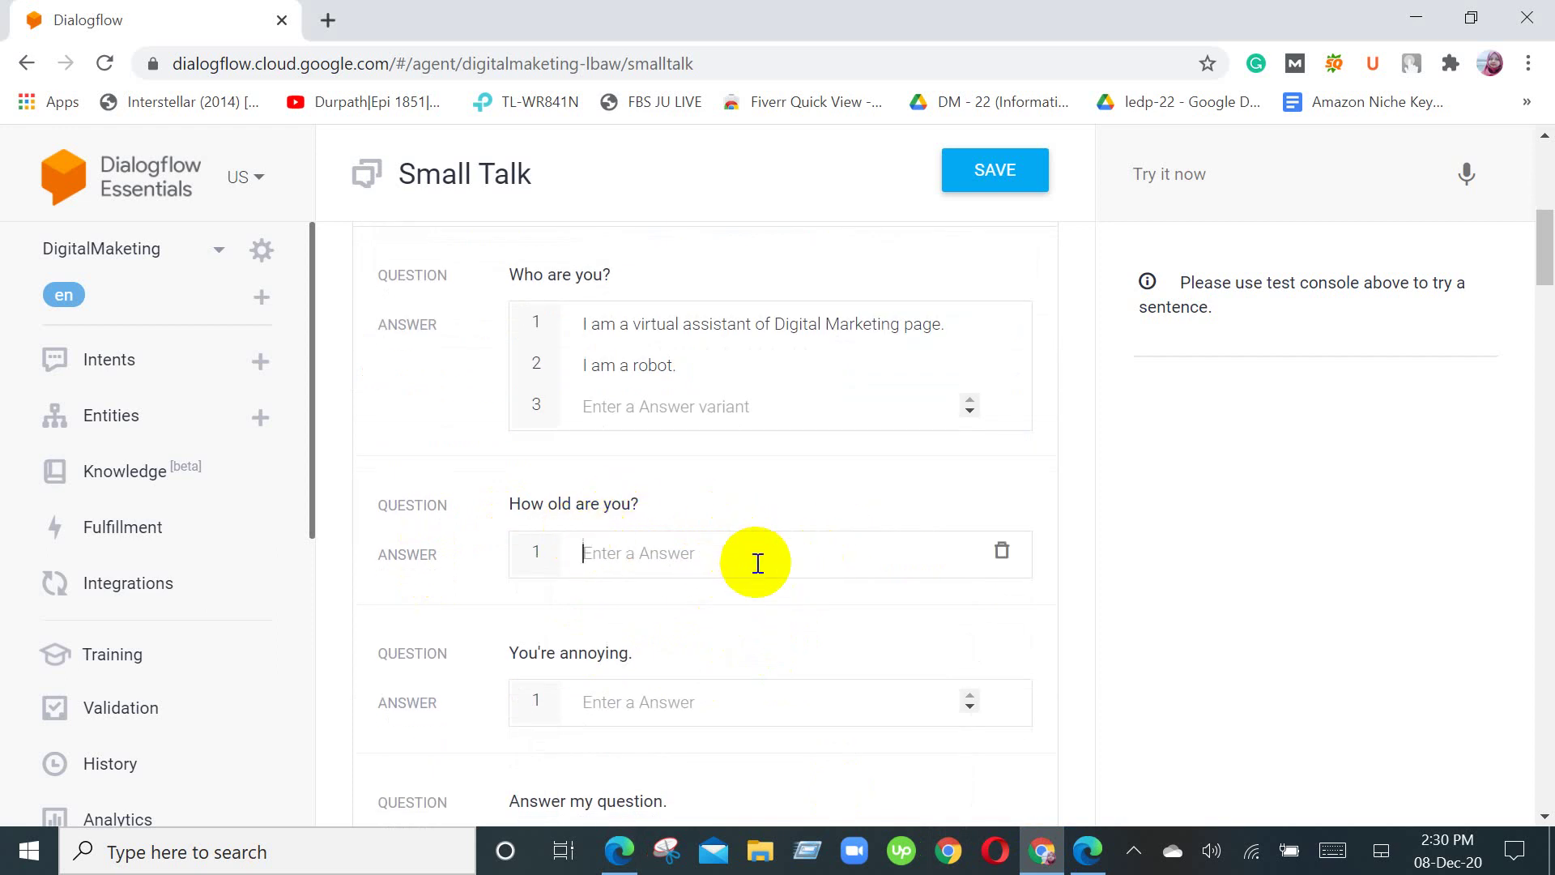
pyautogui.scroll(-3, 758, 571)
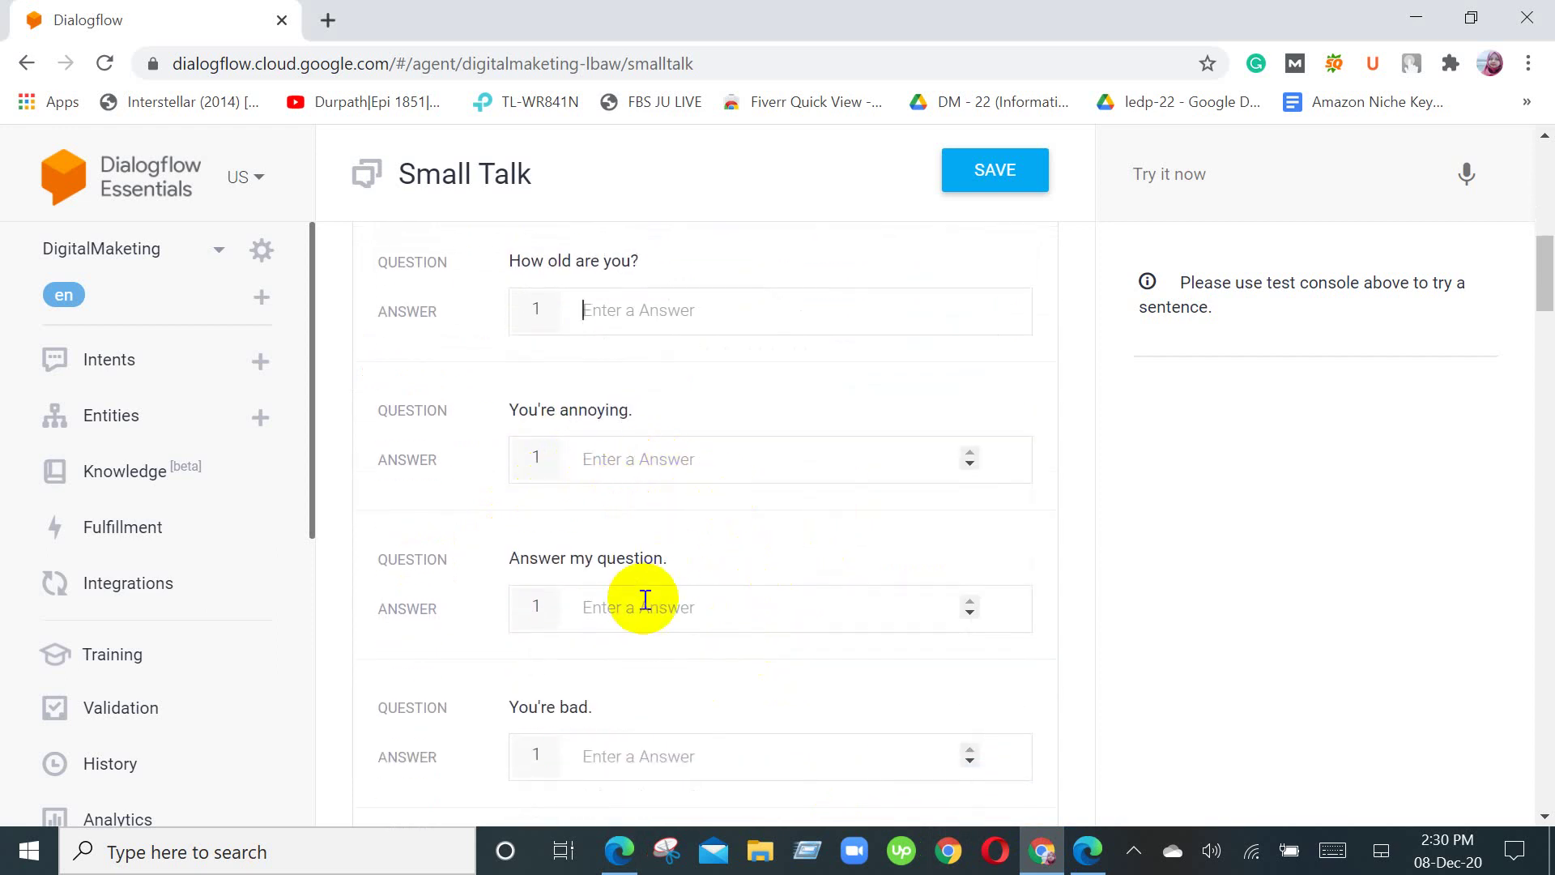
pyautogui.scroll(-15, 606, 702)
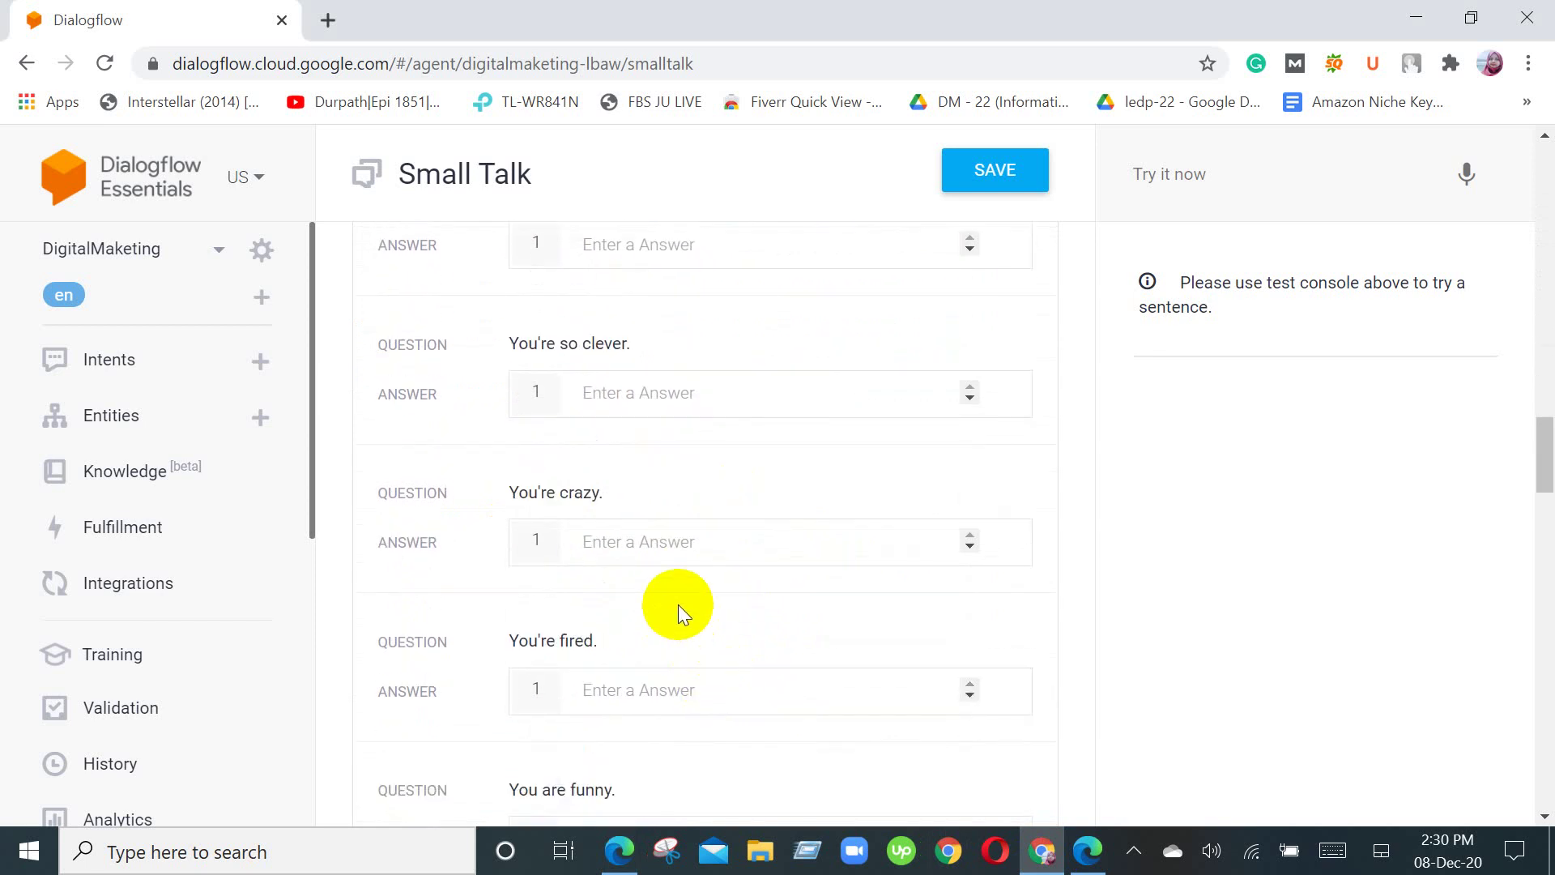
pyautogui.scroll(-9, 678, 604)
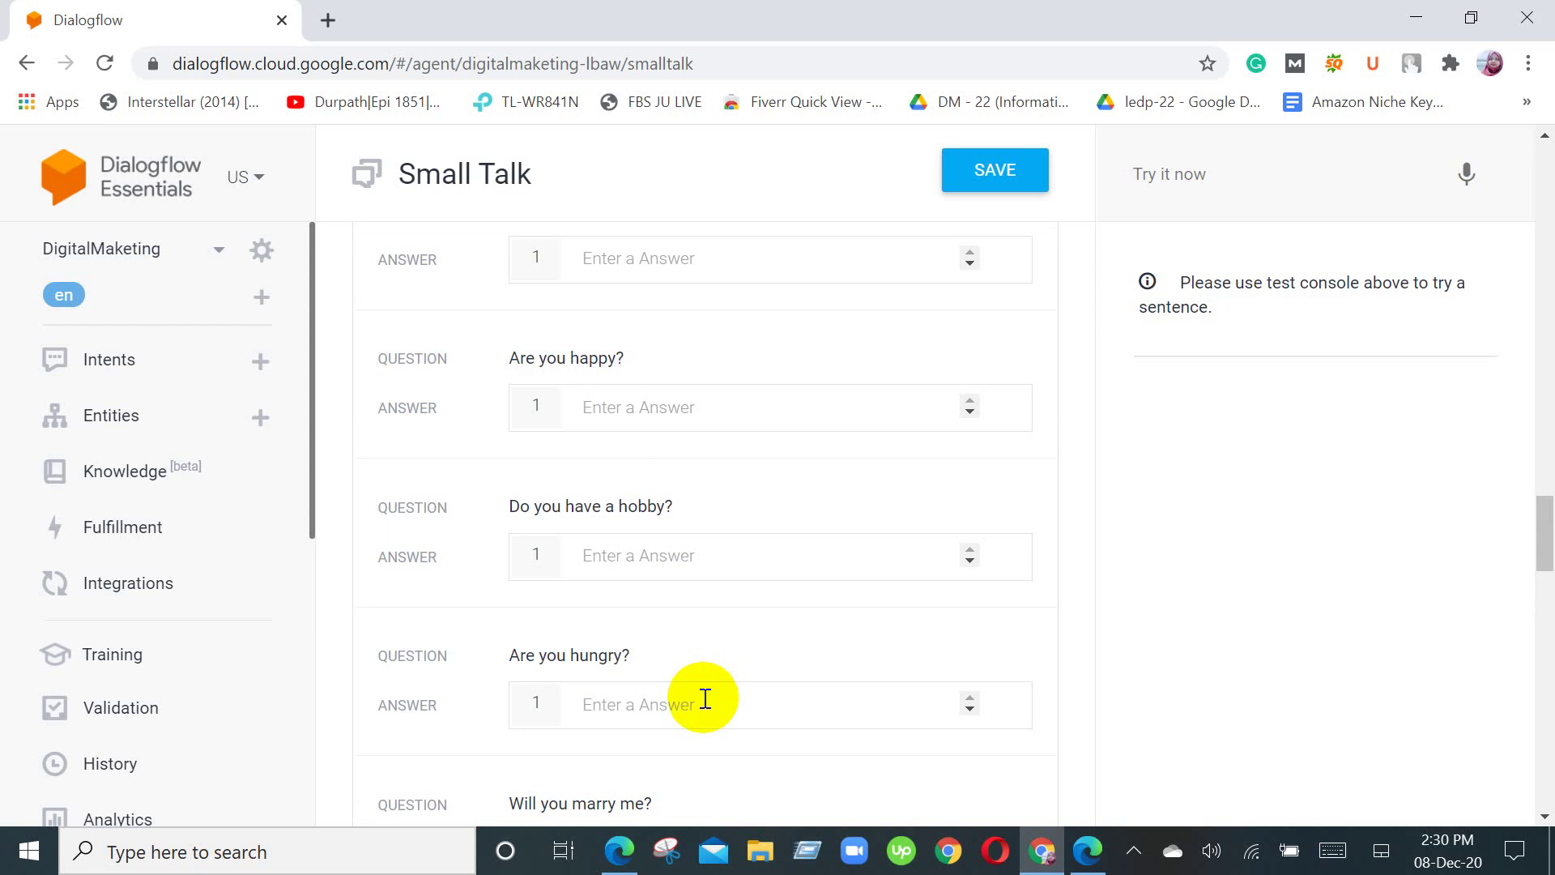
pyautogui.scroll(-12, 716, 687)
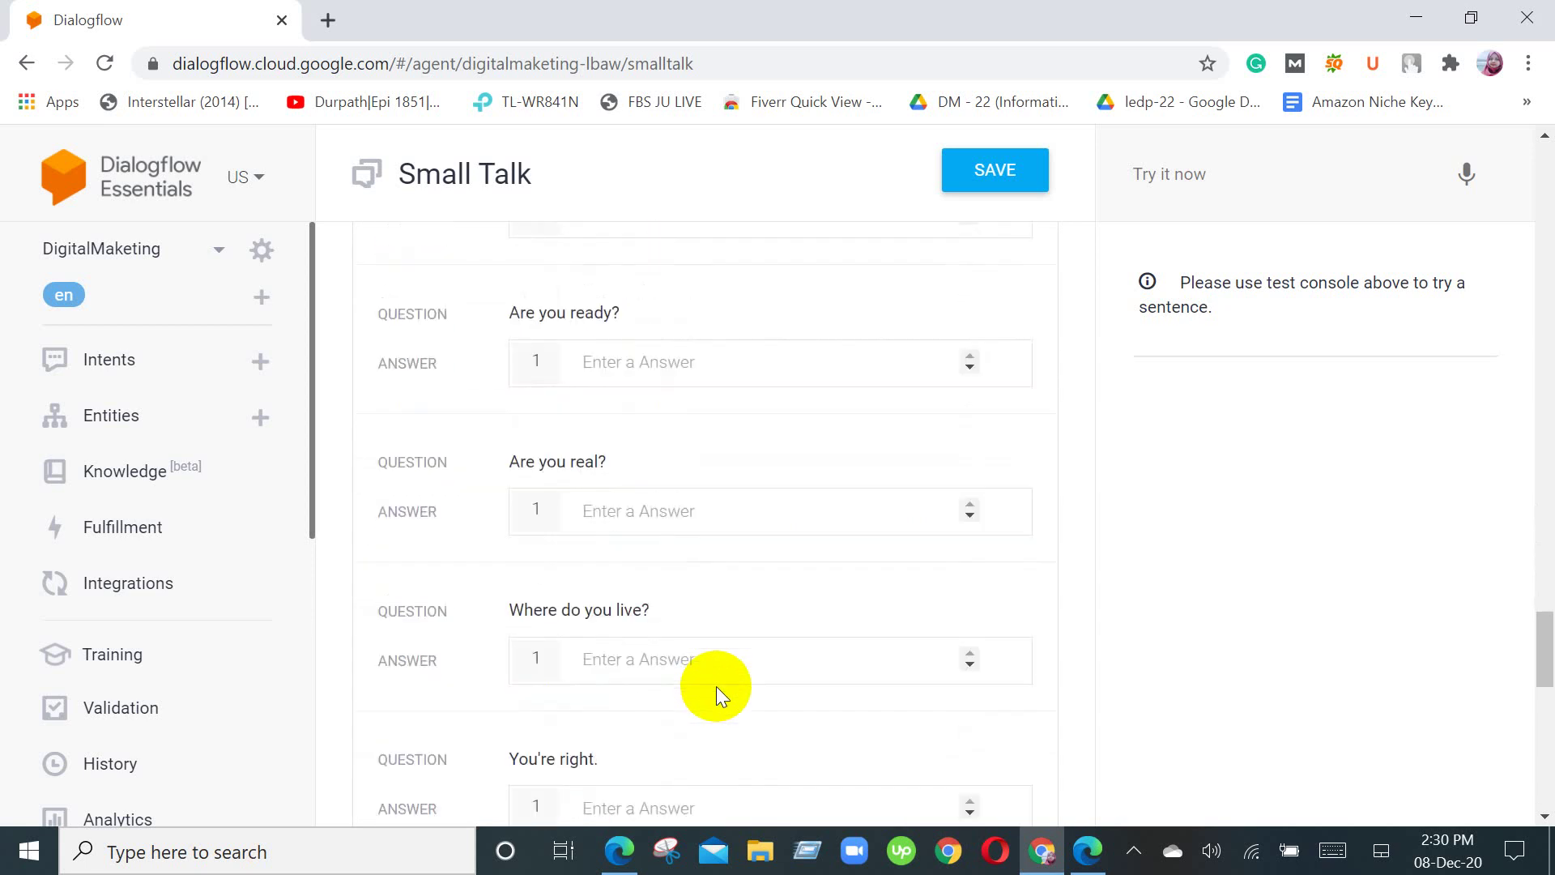
pyautogui.scroll(-10, 716, 687)
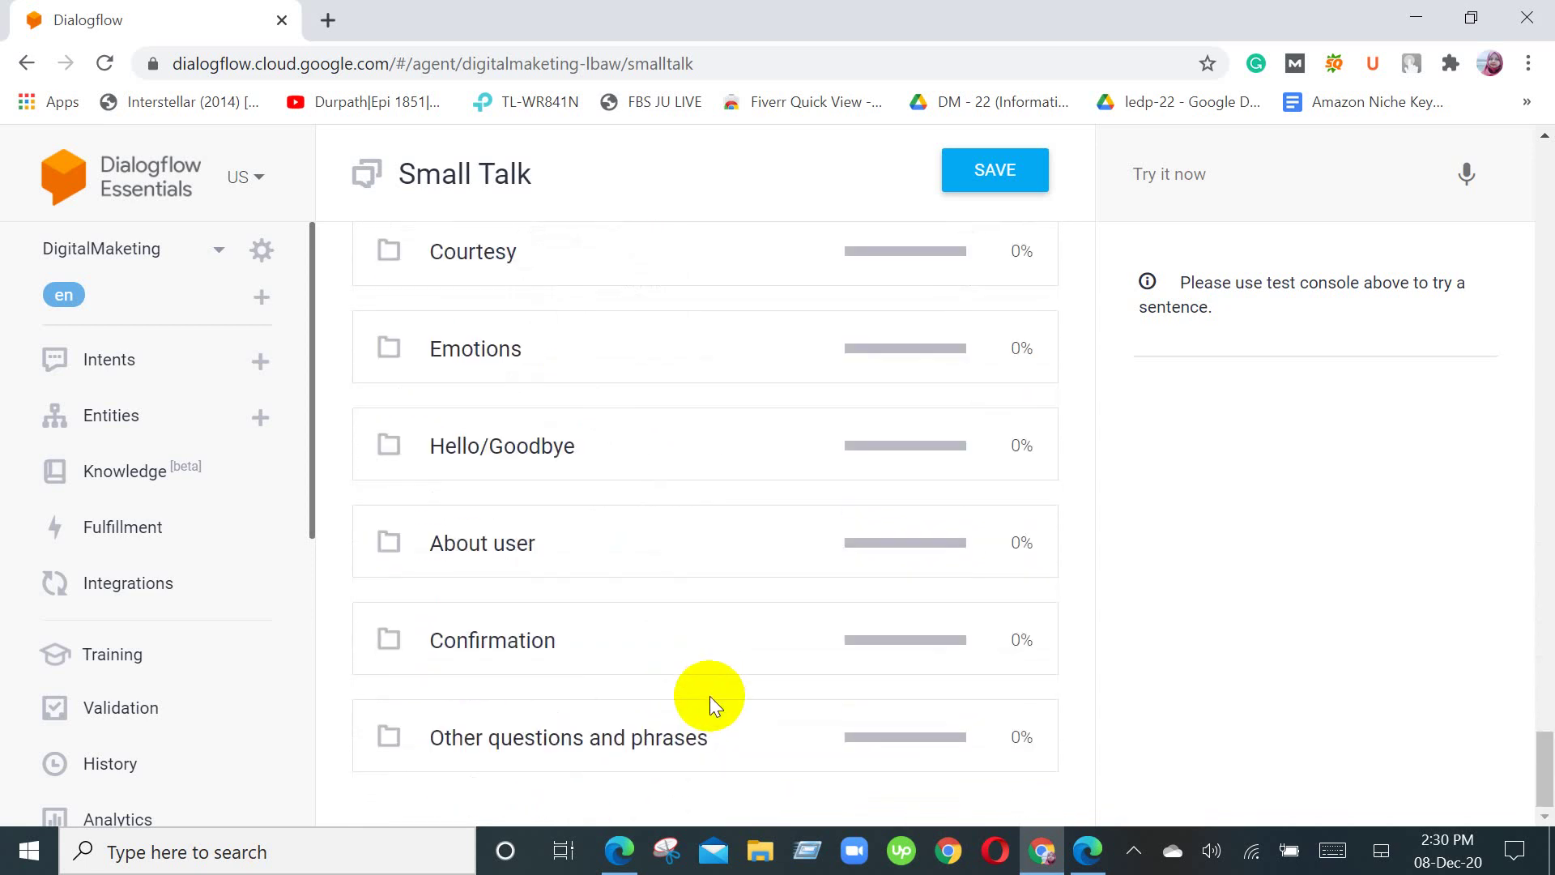
pyautogui.scroll(20, 710, 696)
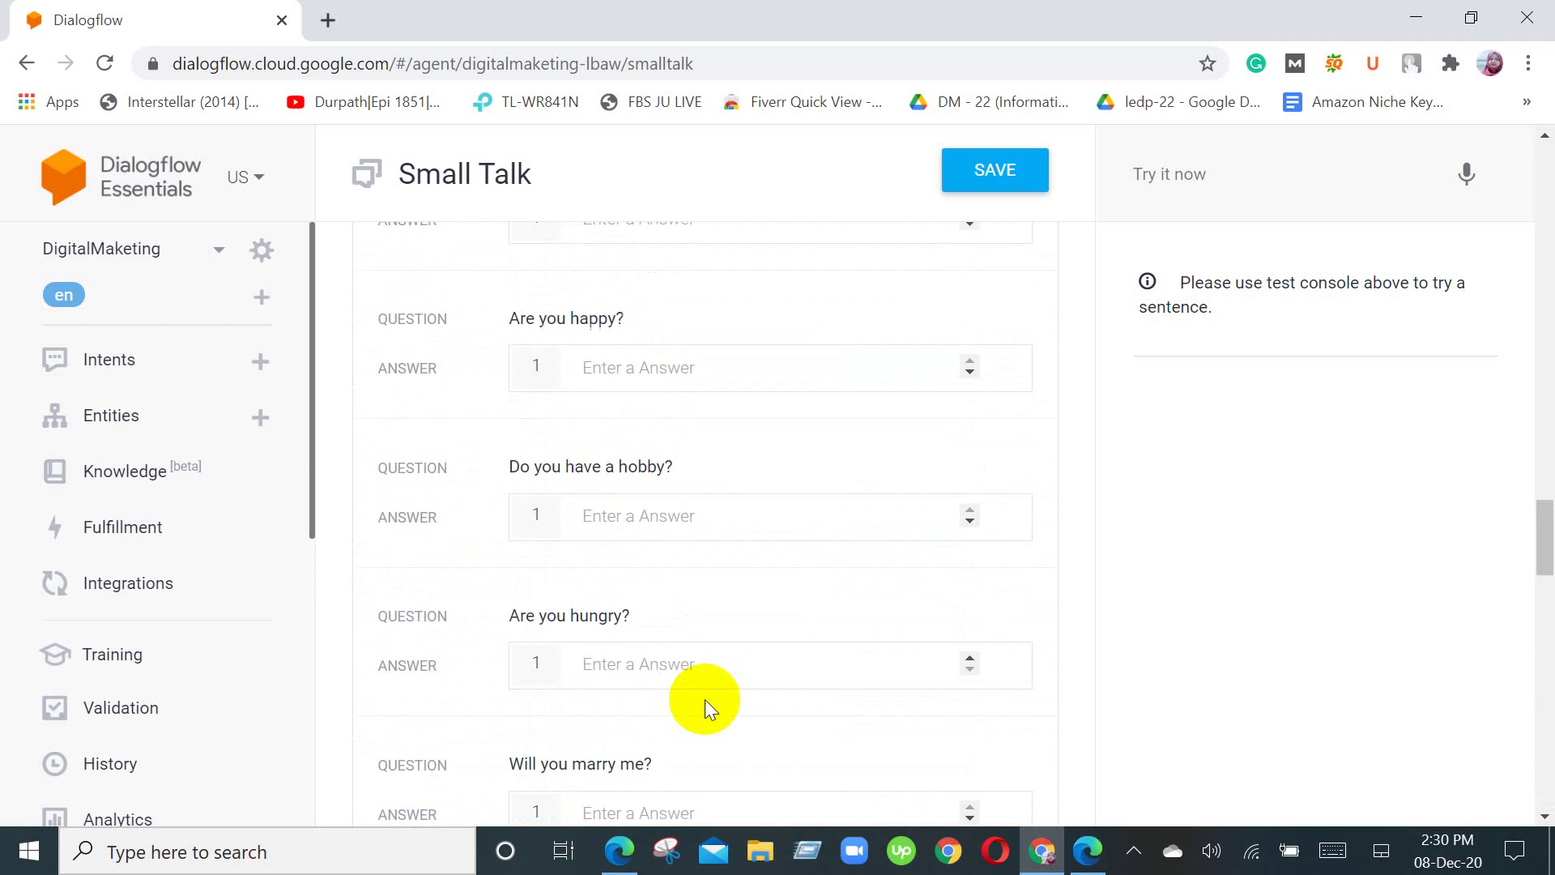
pyautogui.scroll(20, 705, 698)
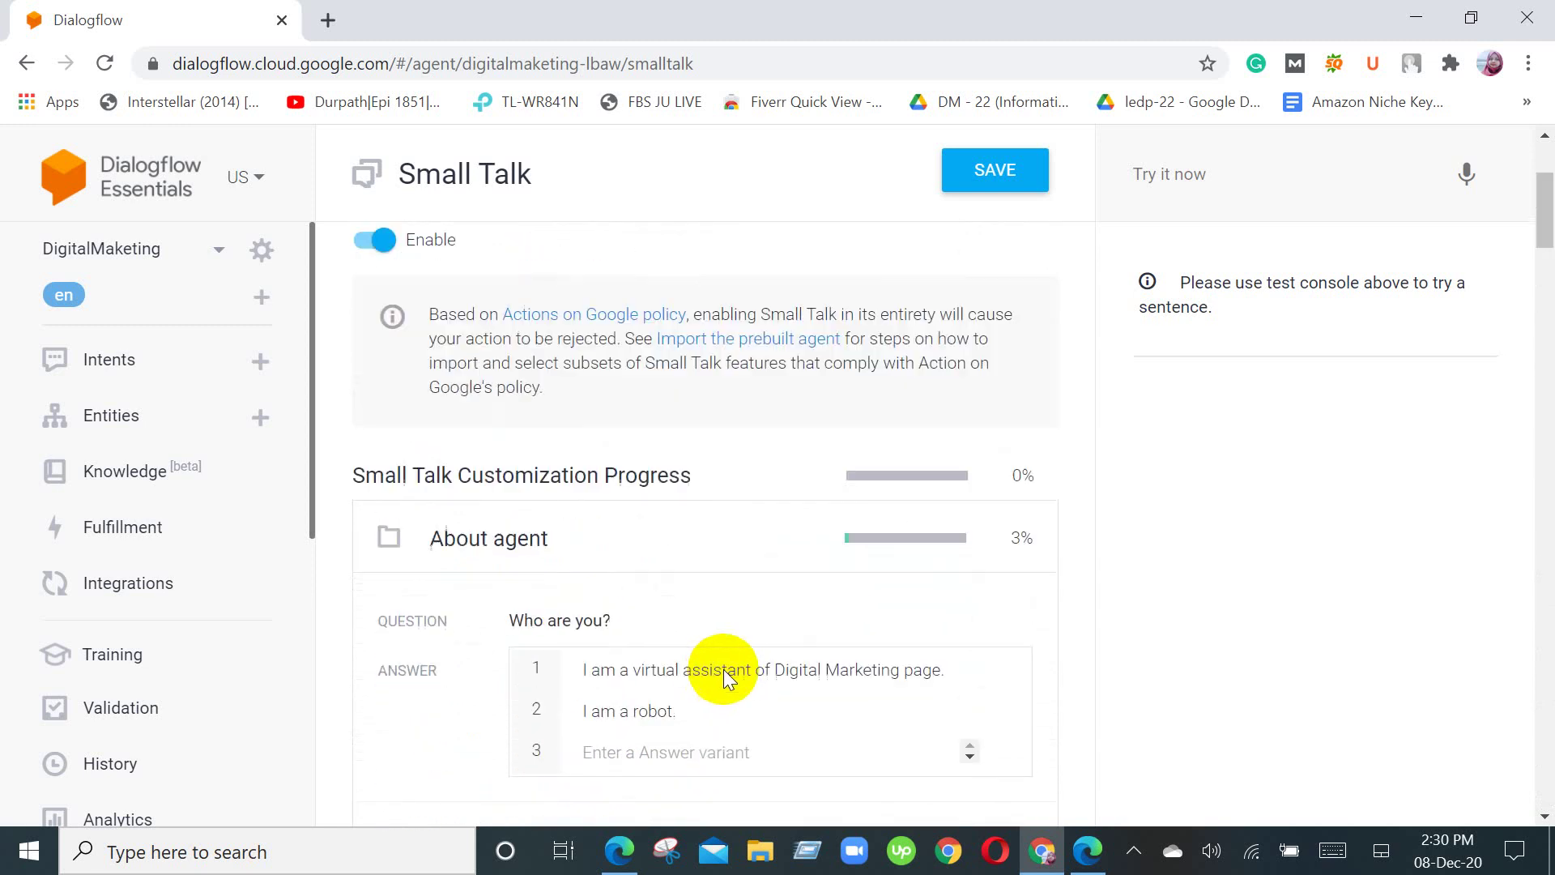
pyautogui.scroll(3, 723, 678)
pyautogui.scroll(-3, 885, 670)
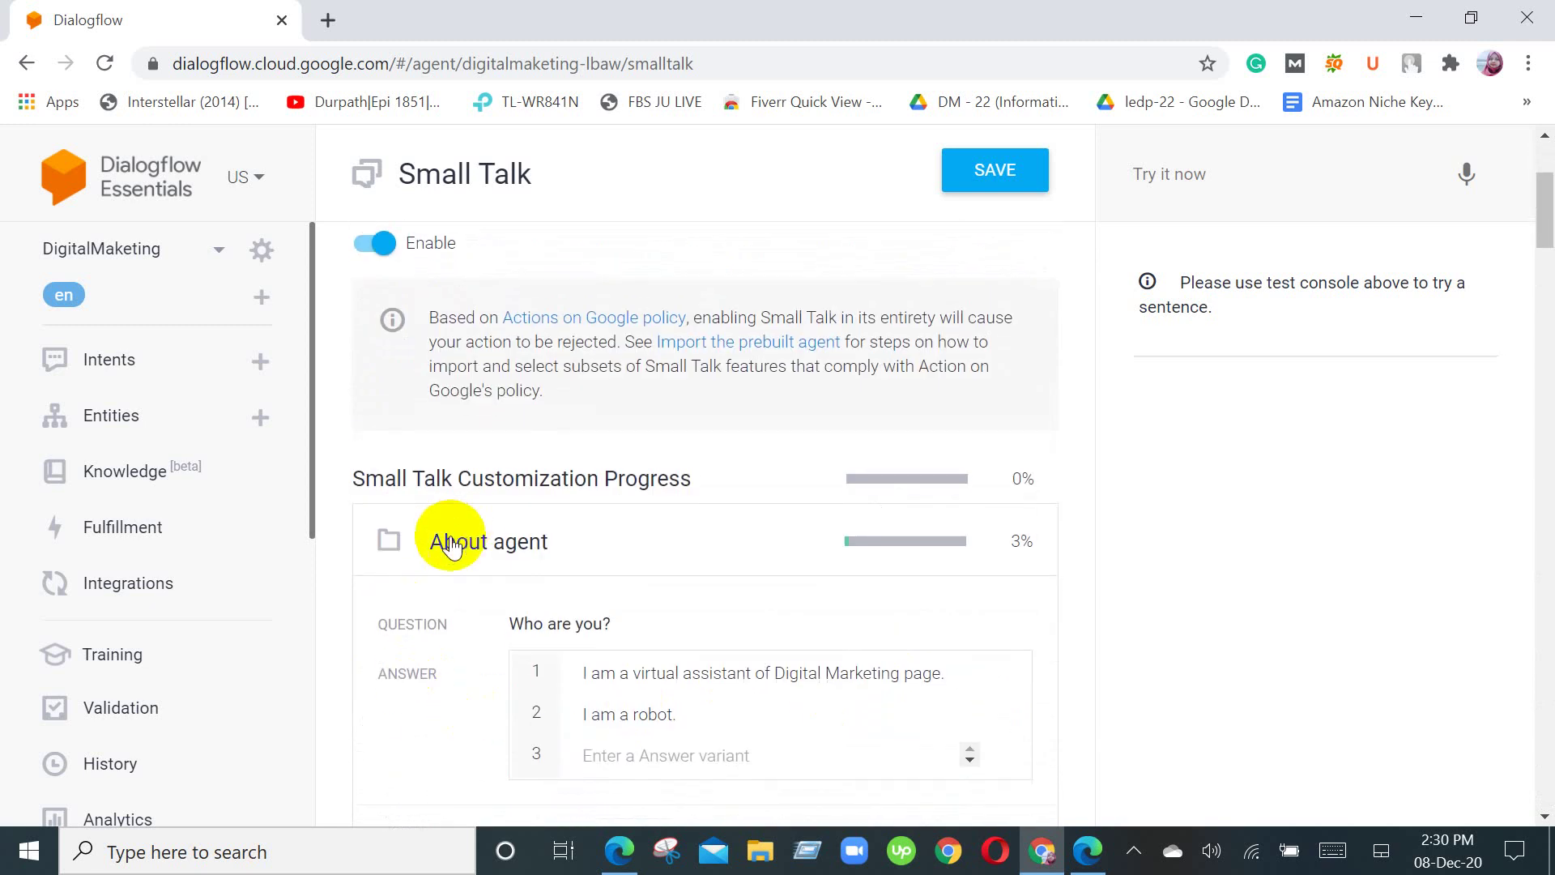
# Step: Collapse About agent, reopen it briefly, collapse it again, and review all category percentages
pyautogui.click(403, 559)
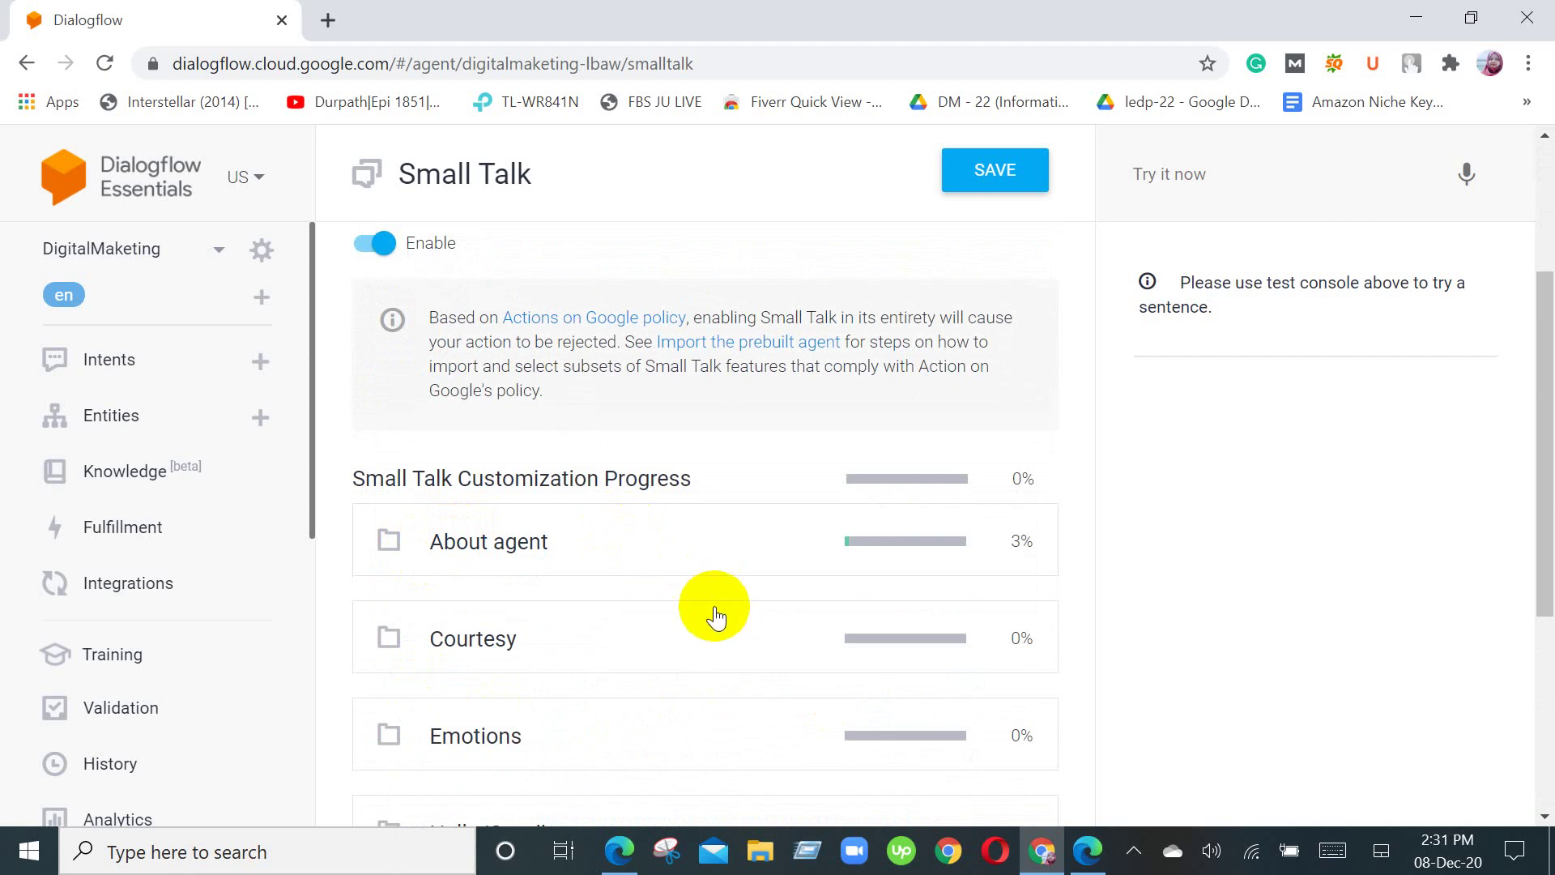
pyautogui.click(729, 563)
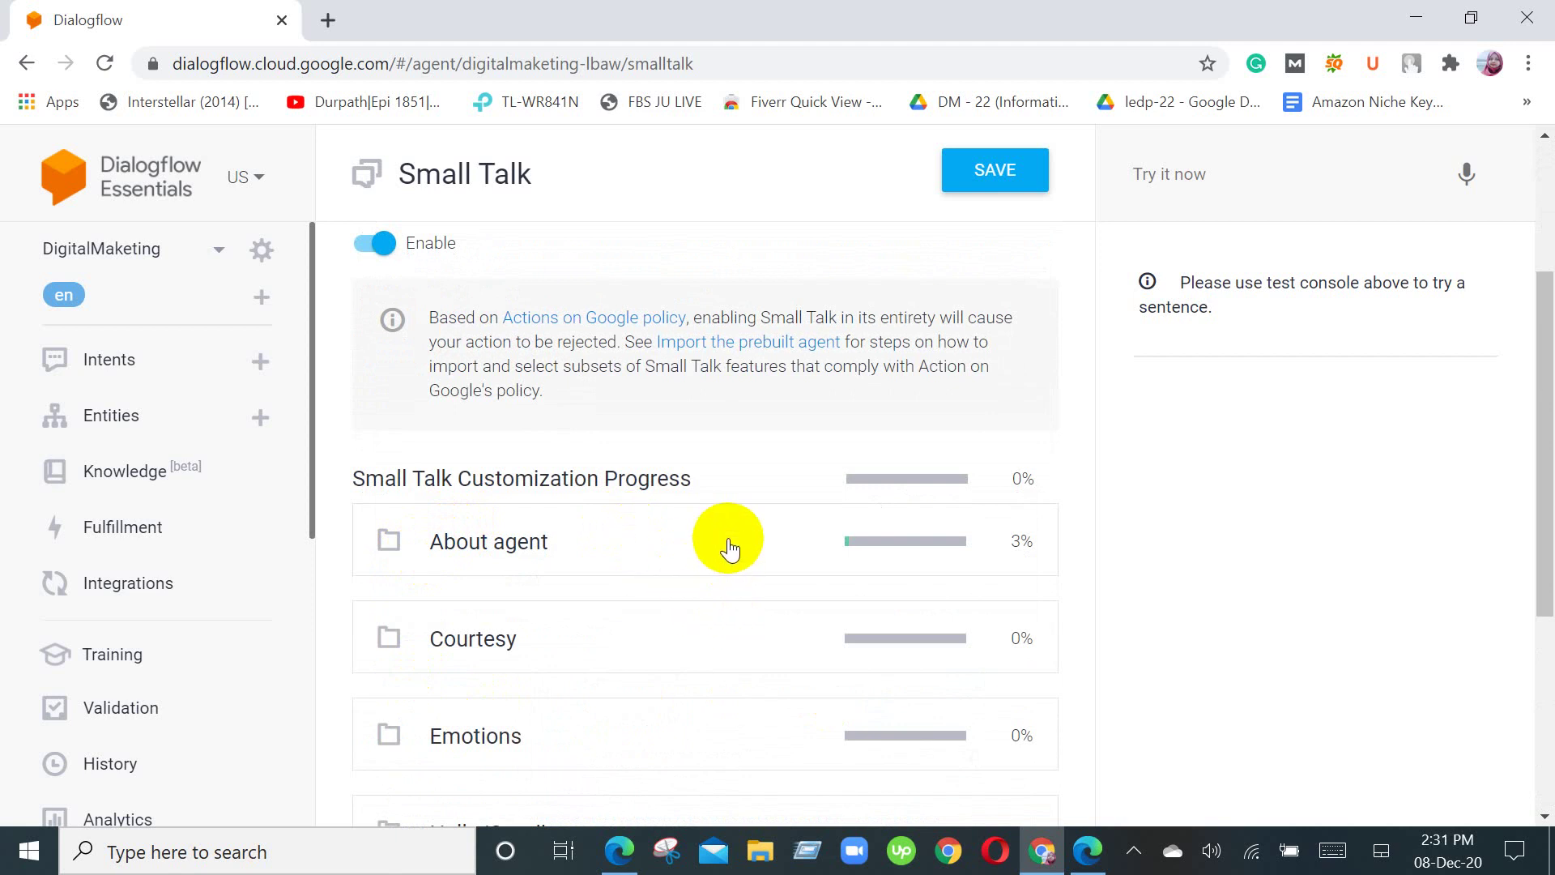
pyautogui.scroll(-10, 757, 644)
pyautogui.scroll(-7, 756, 648)
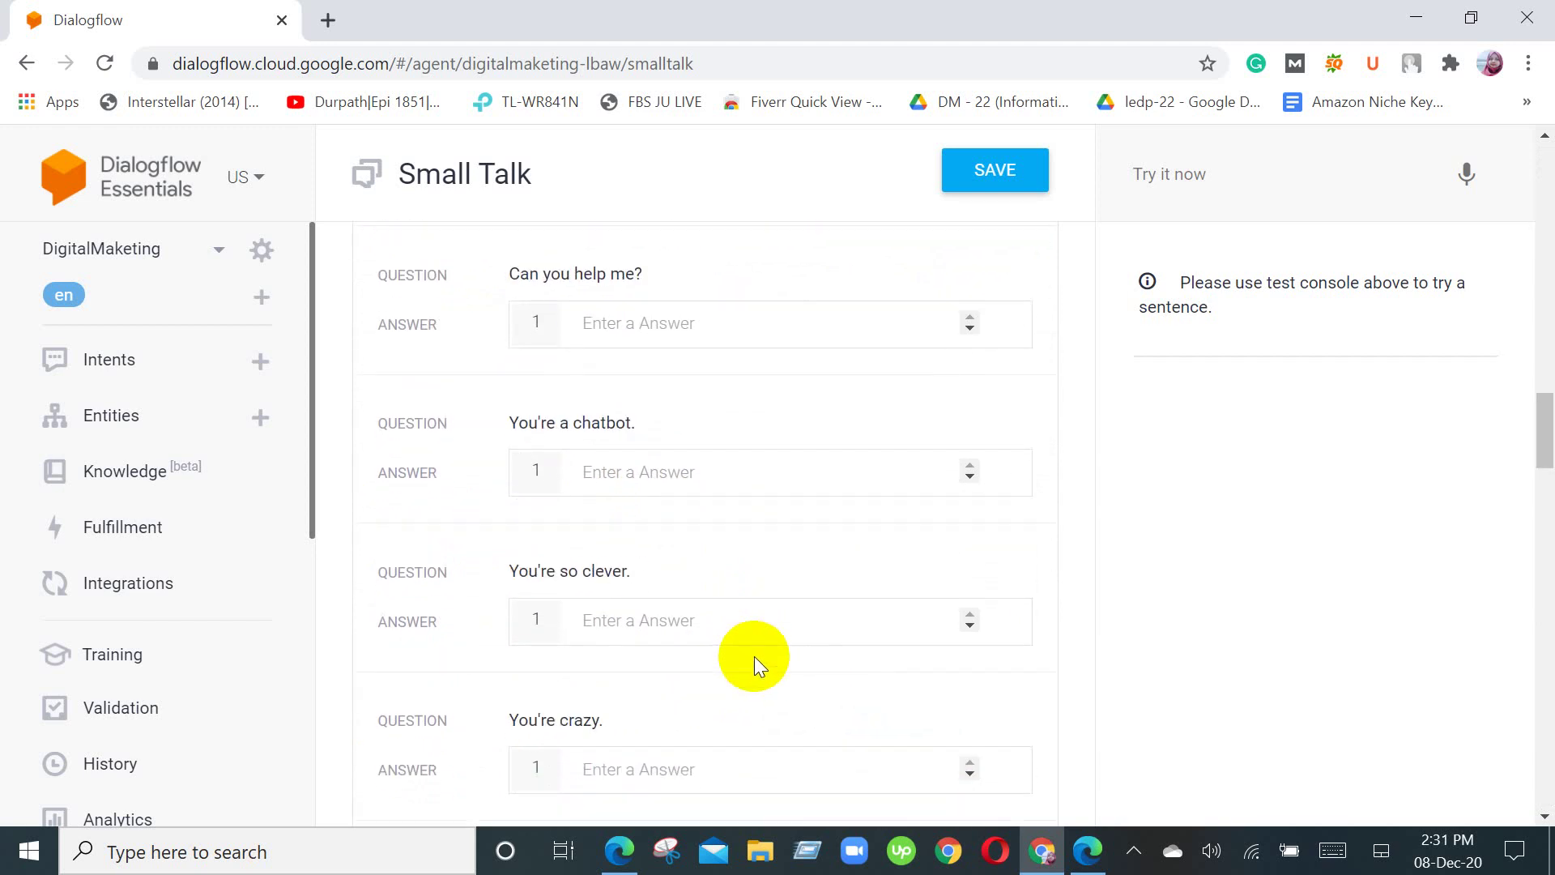
pyautogui.scroll(20, 757, 655)
pyautogui.scroll(5, 757, 656)
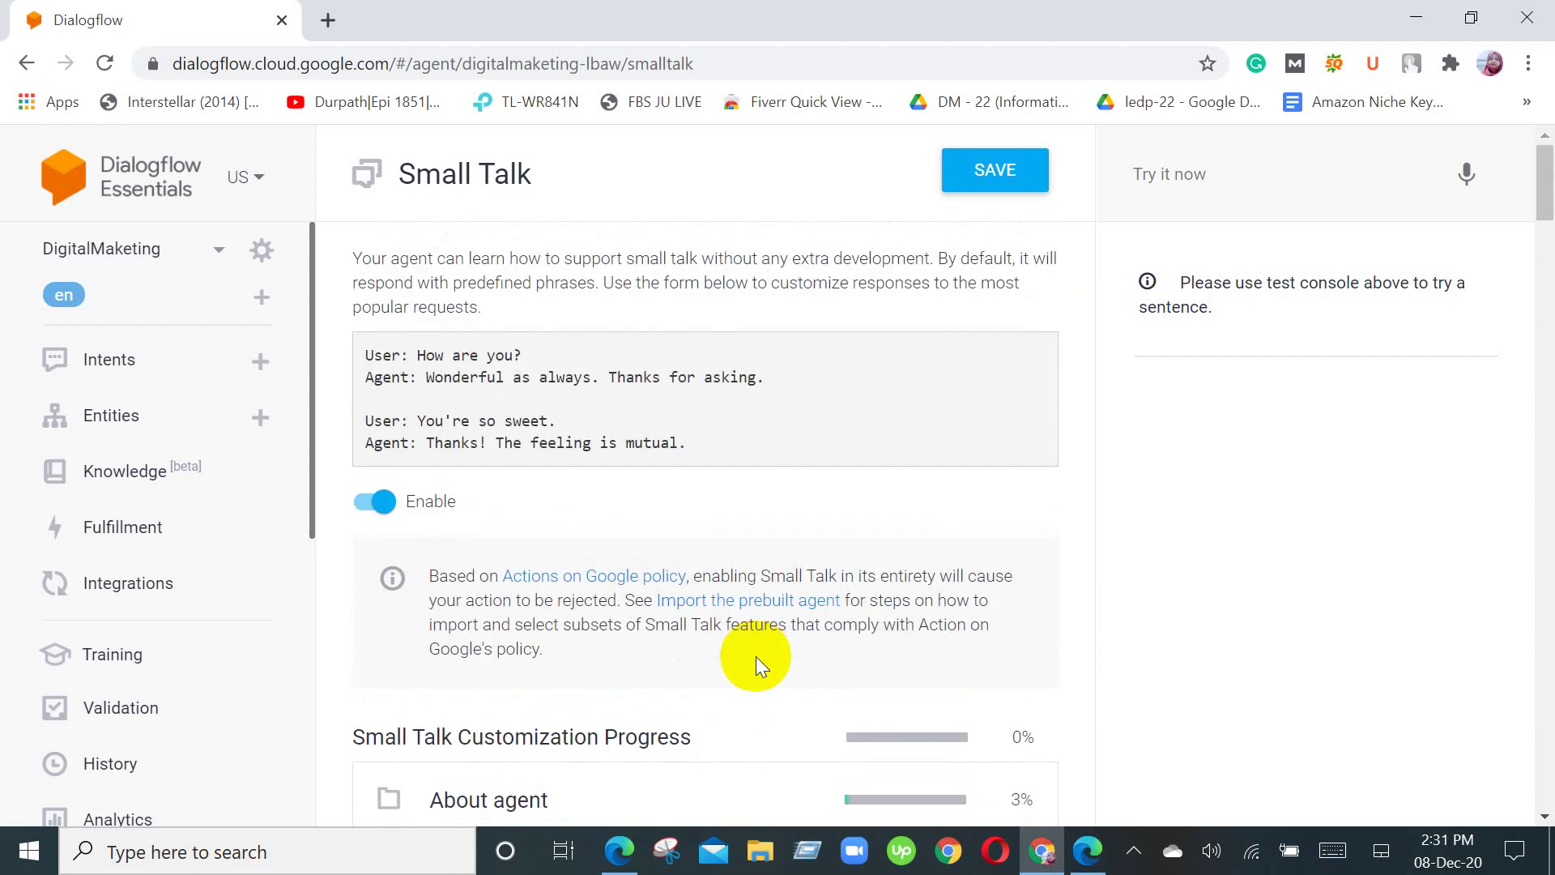
pyautogui.scroll(-5, 756, 657)
pyautogui.click(414, 465)
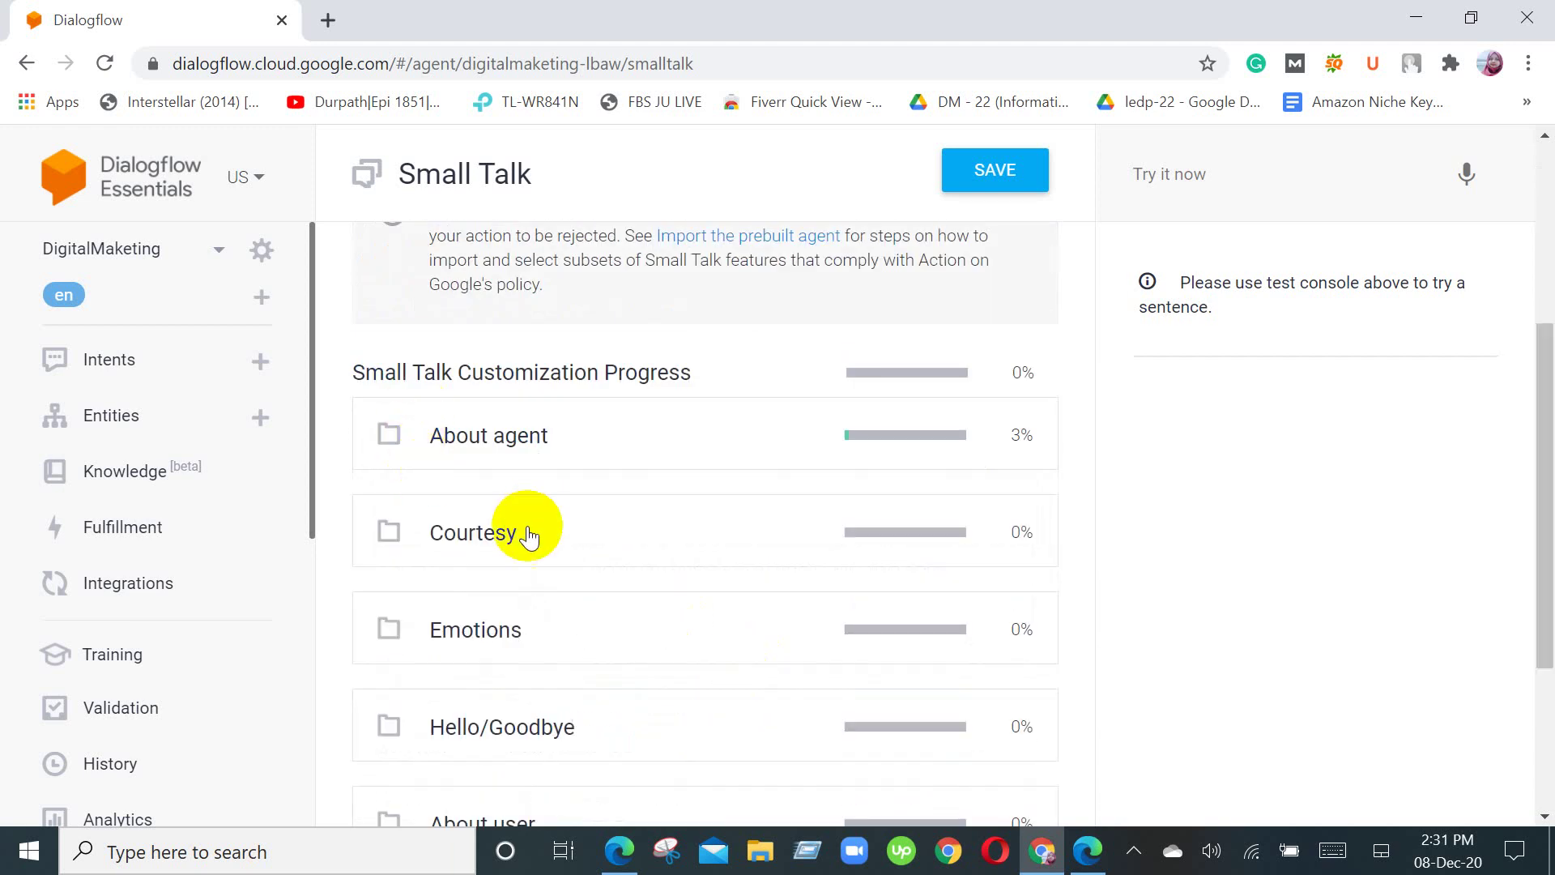
pyautogui.scroll(-3, 546, 628)
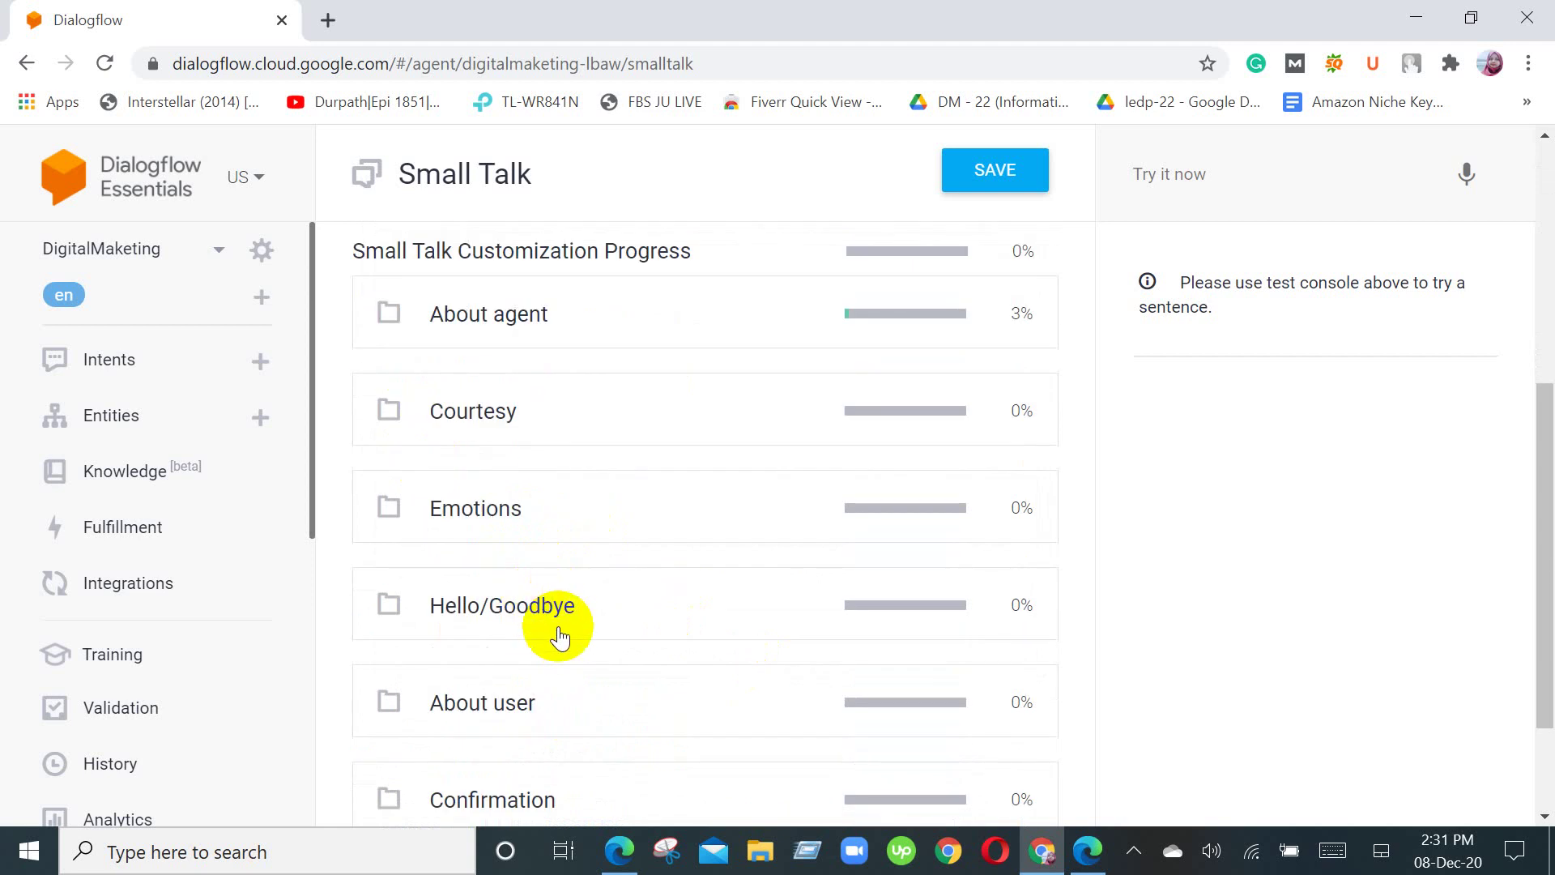
pyautogui.scroll(-2, 559, 636)
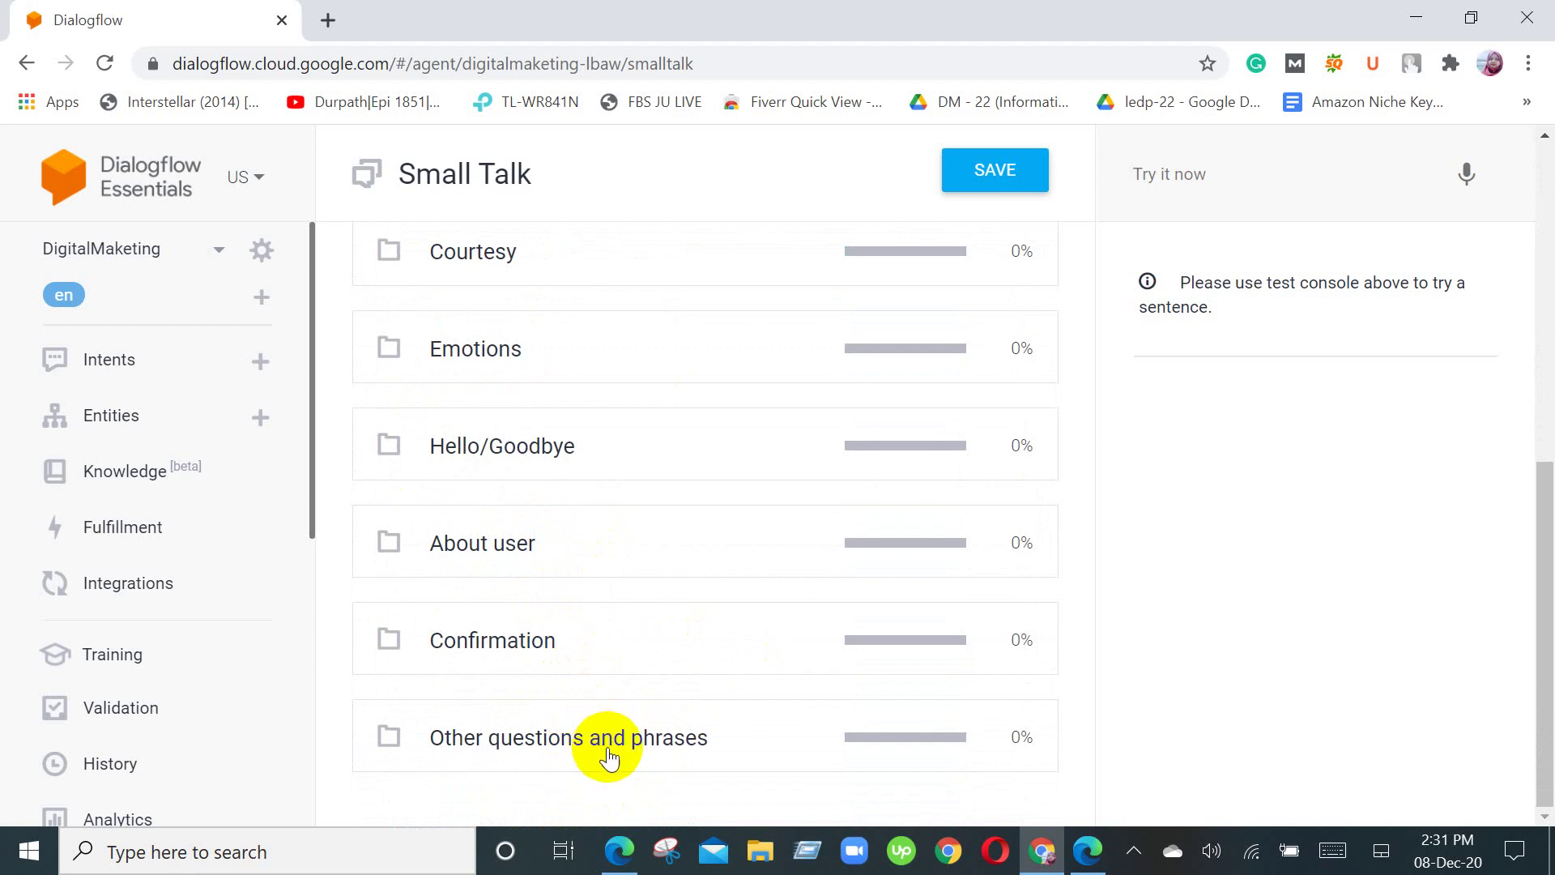
pyautogui.scroll(8, 609, 758)
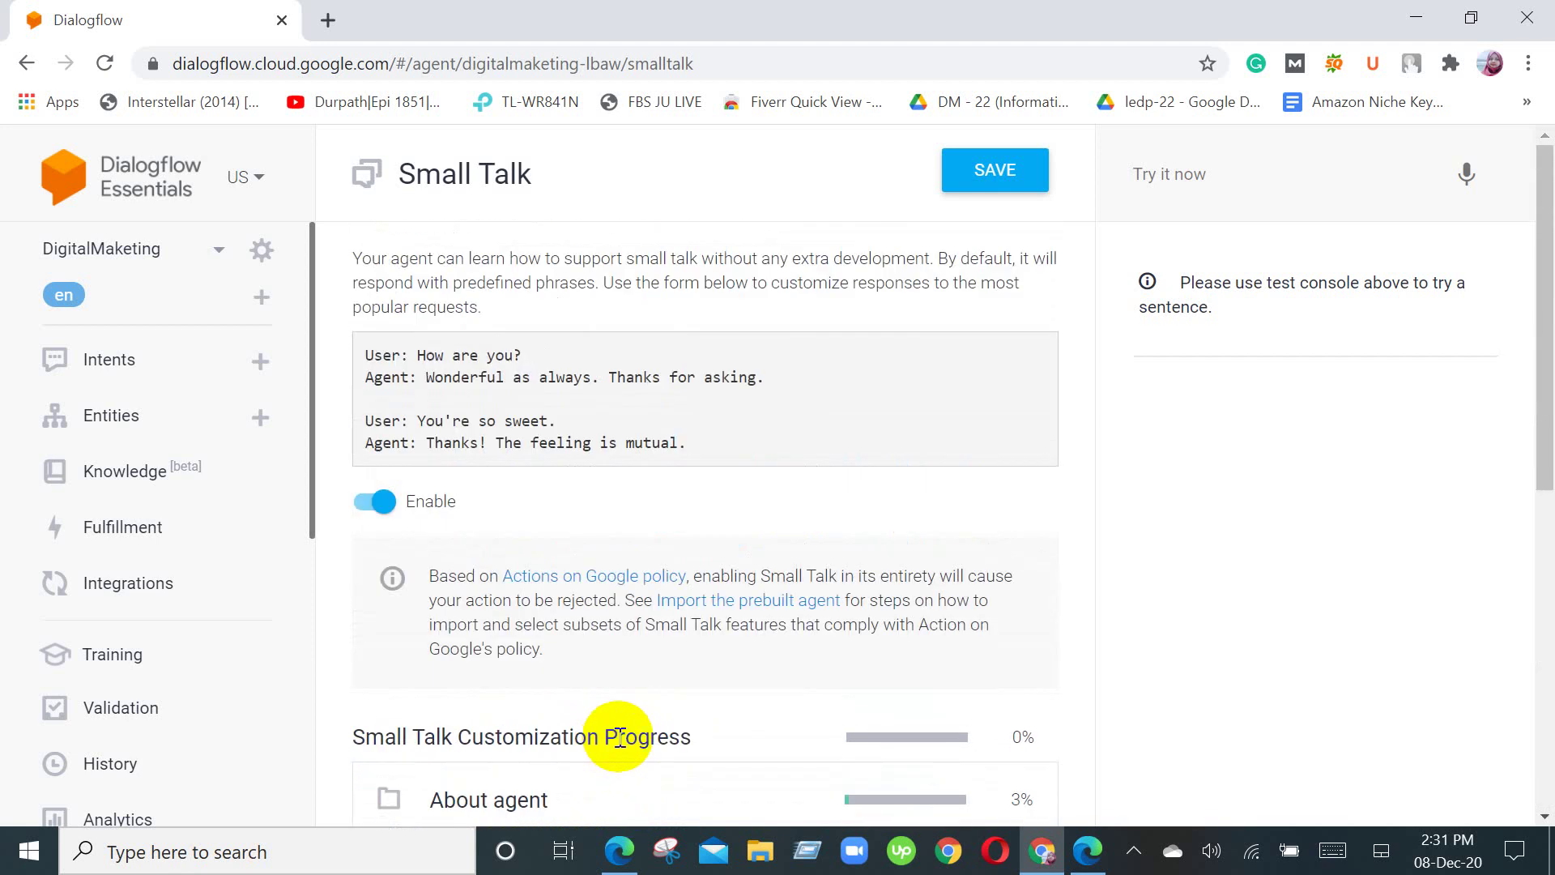
pyautogui.scroll(-8, 768, 613)
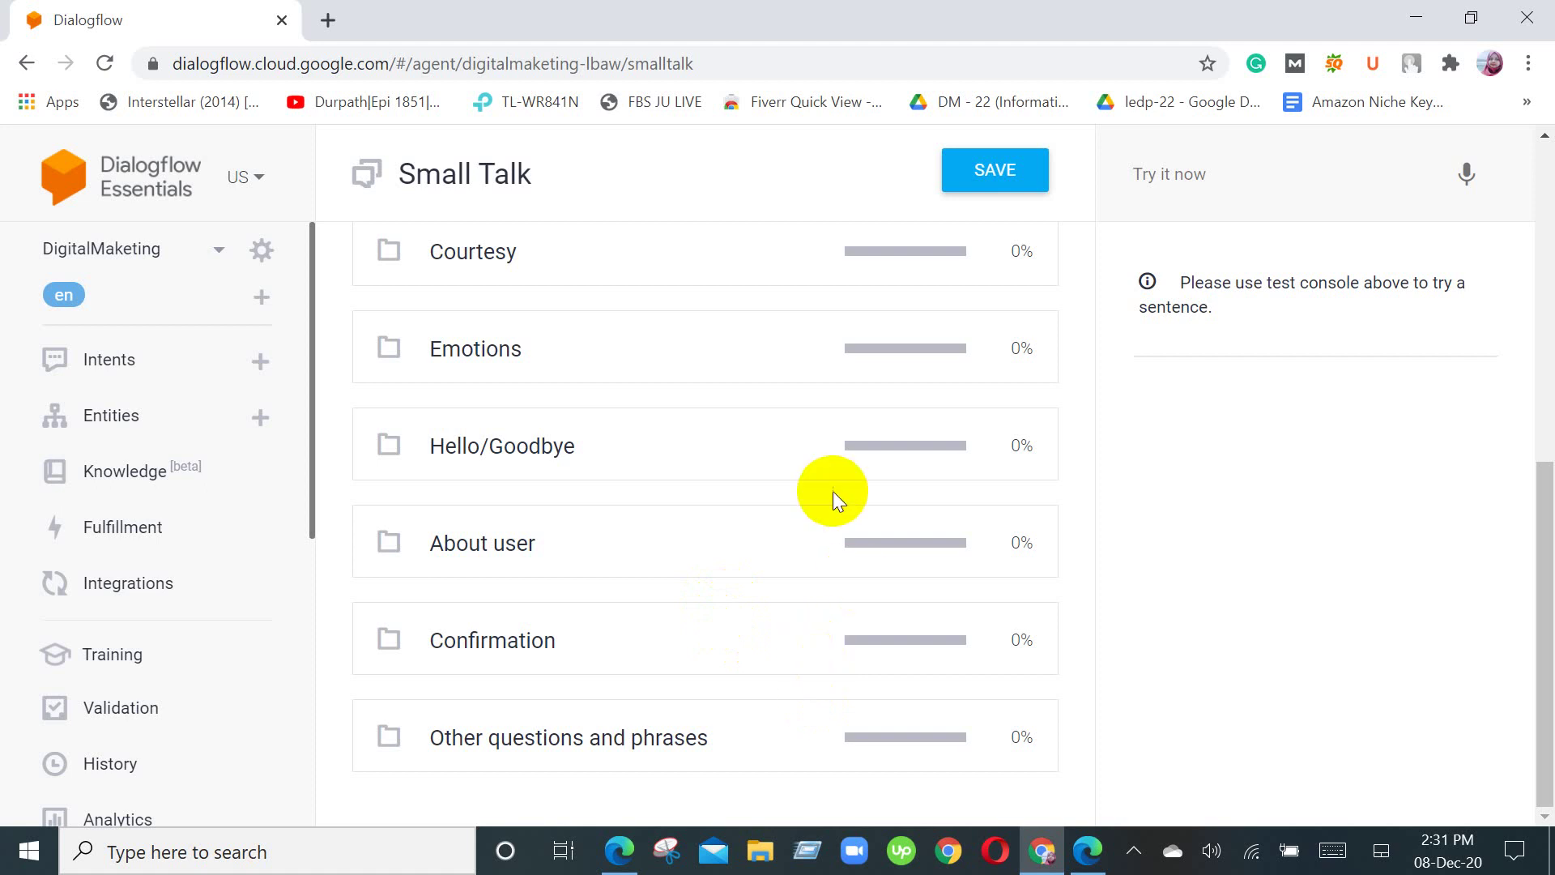
# Step: Save the Small Talk changes twice and return to the DigitalMaketing agent's Intents list
pyautogui.click(1001, 182)
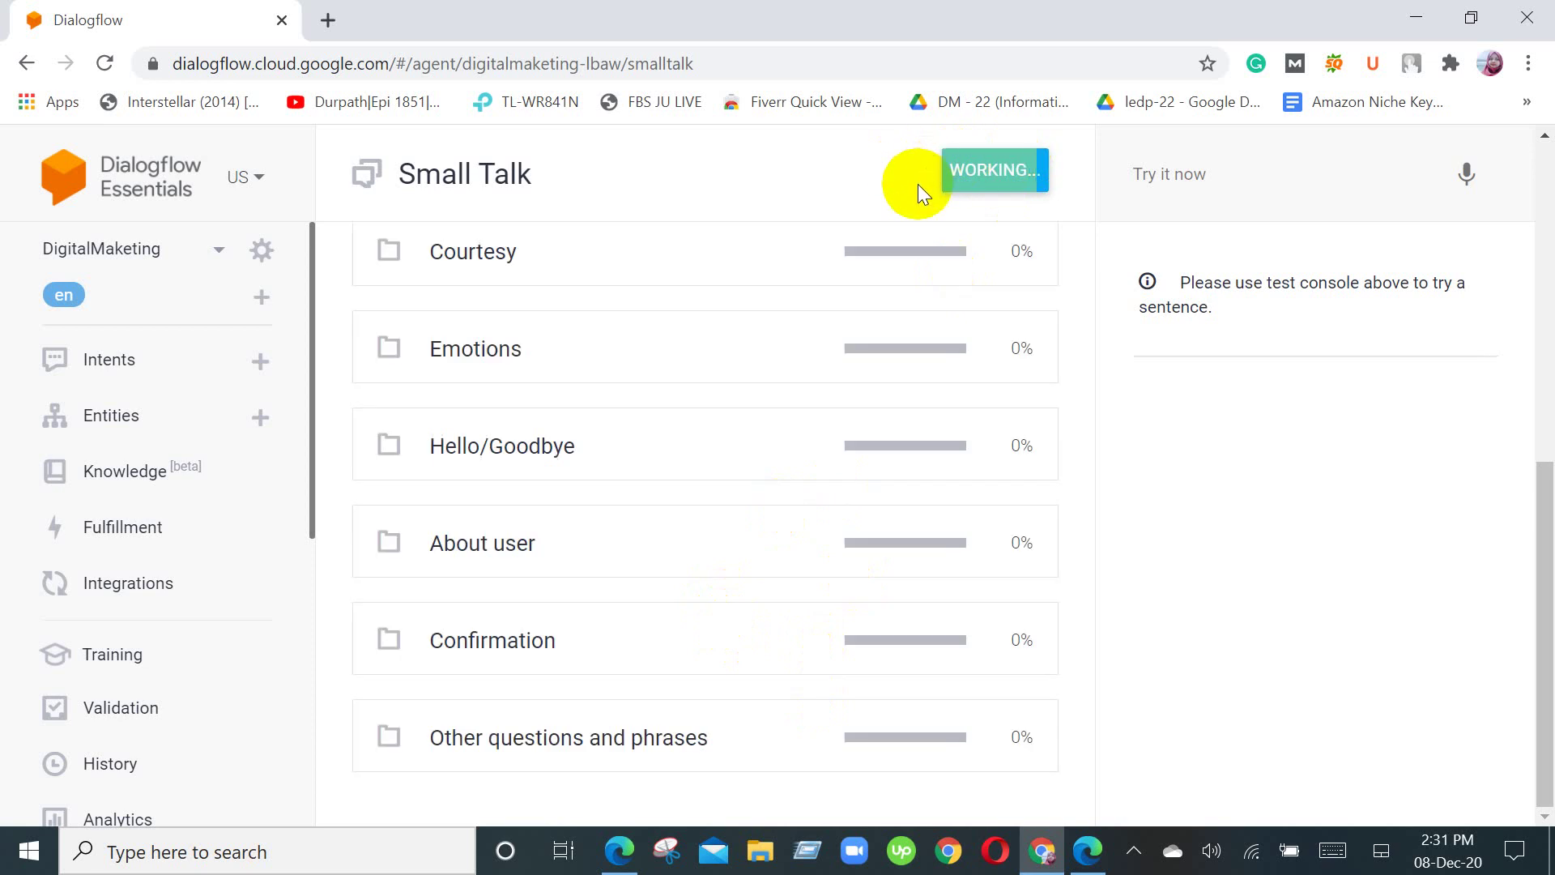
pyautogui.scroll(5, 764, 290)
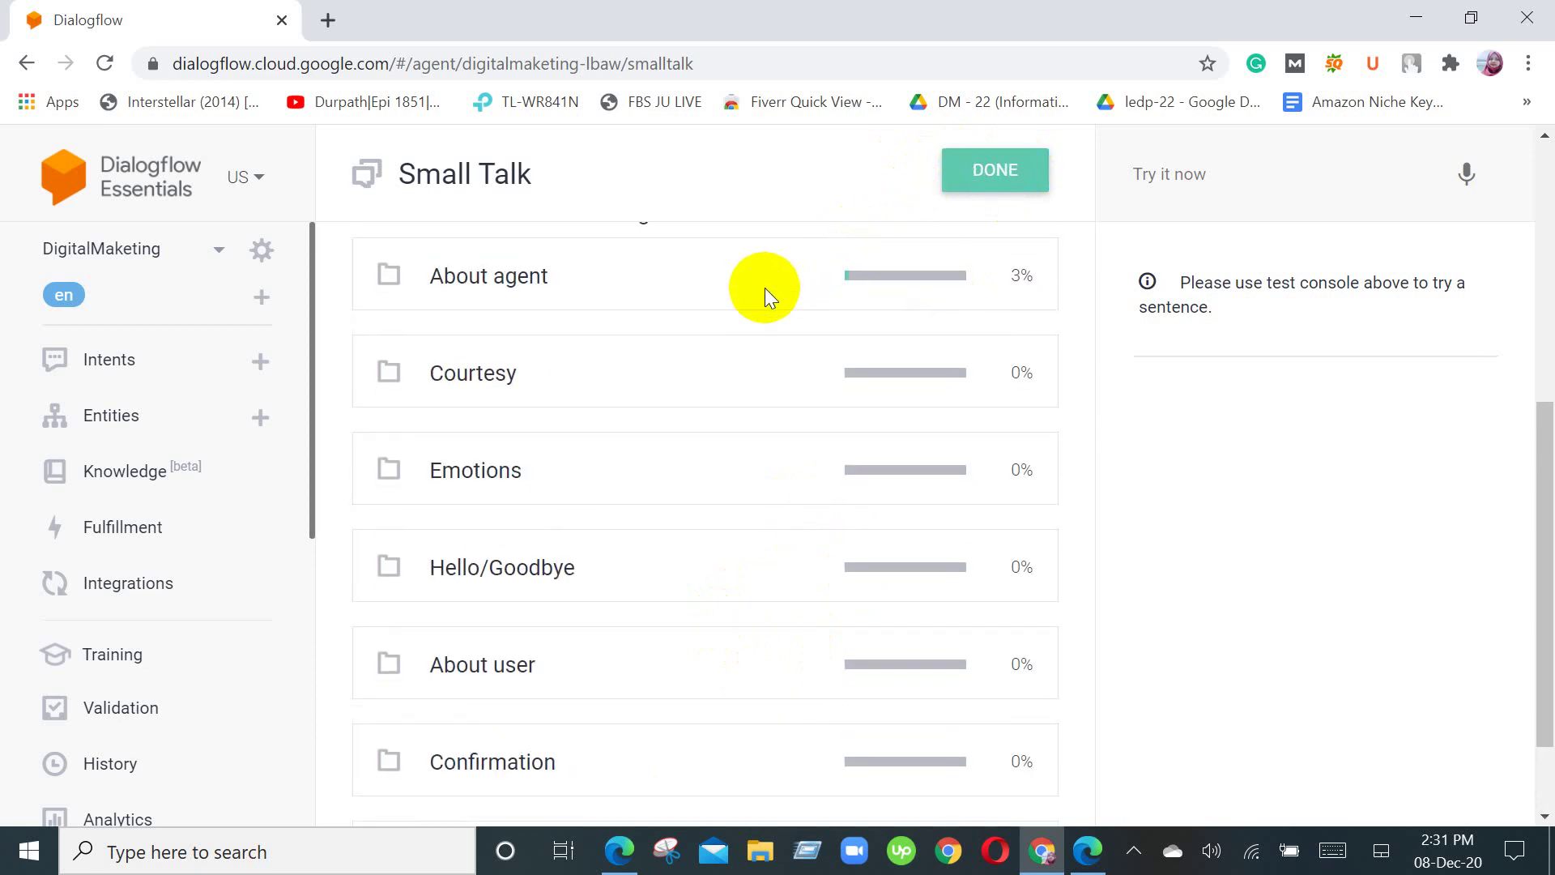
pyautogui.click(990, 188)
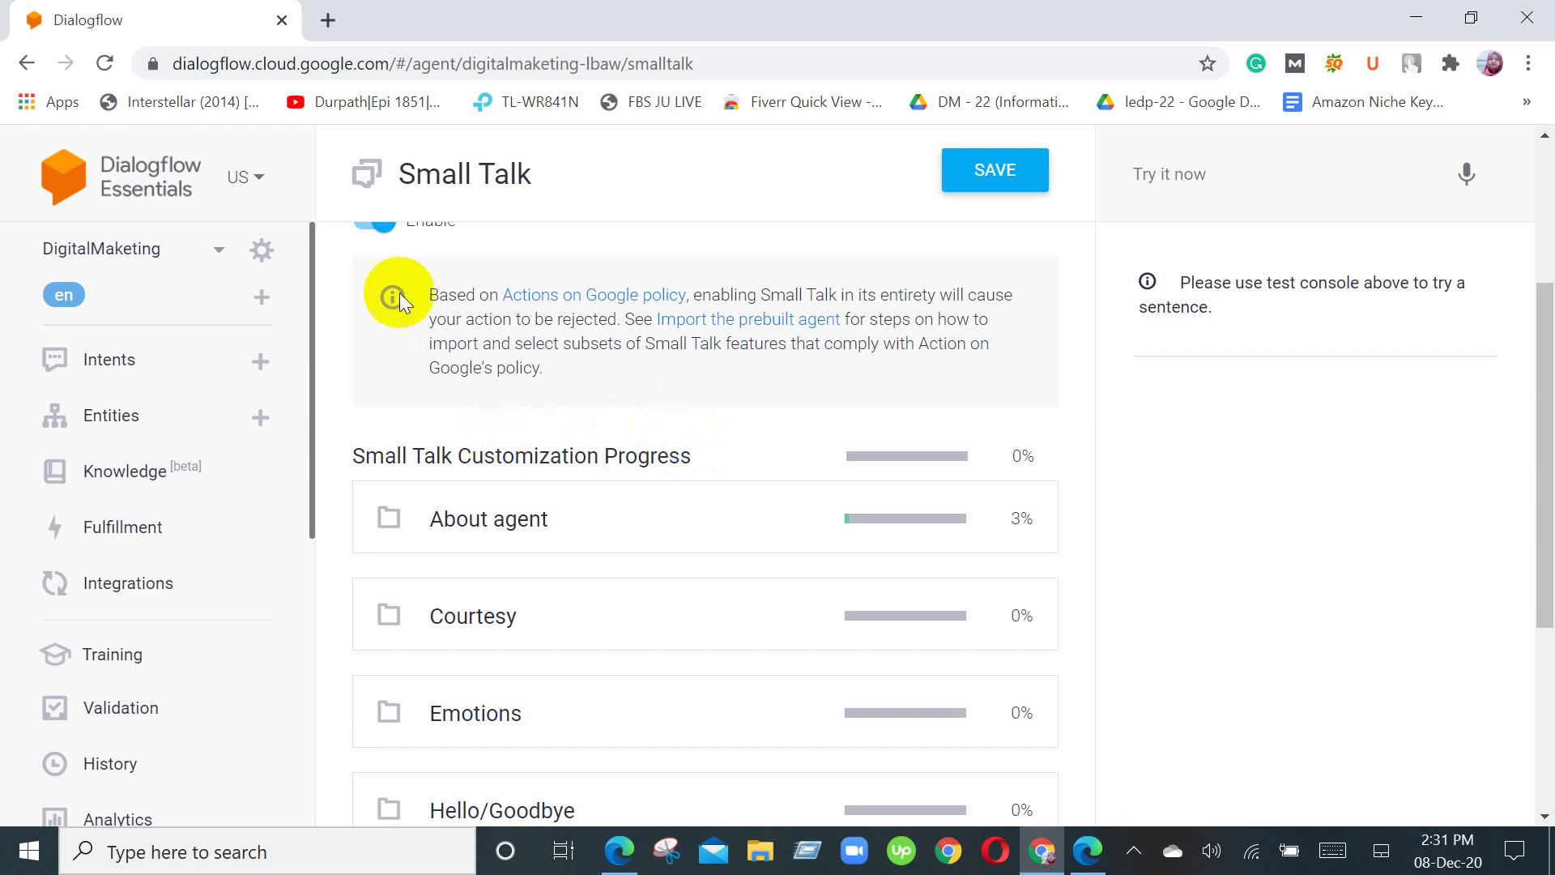
pyautogui.click(151, 362)
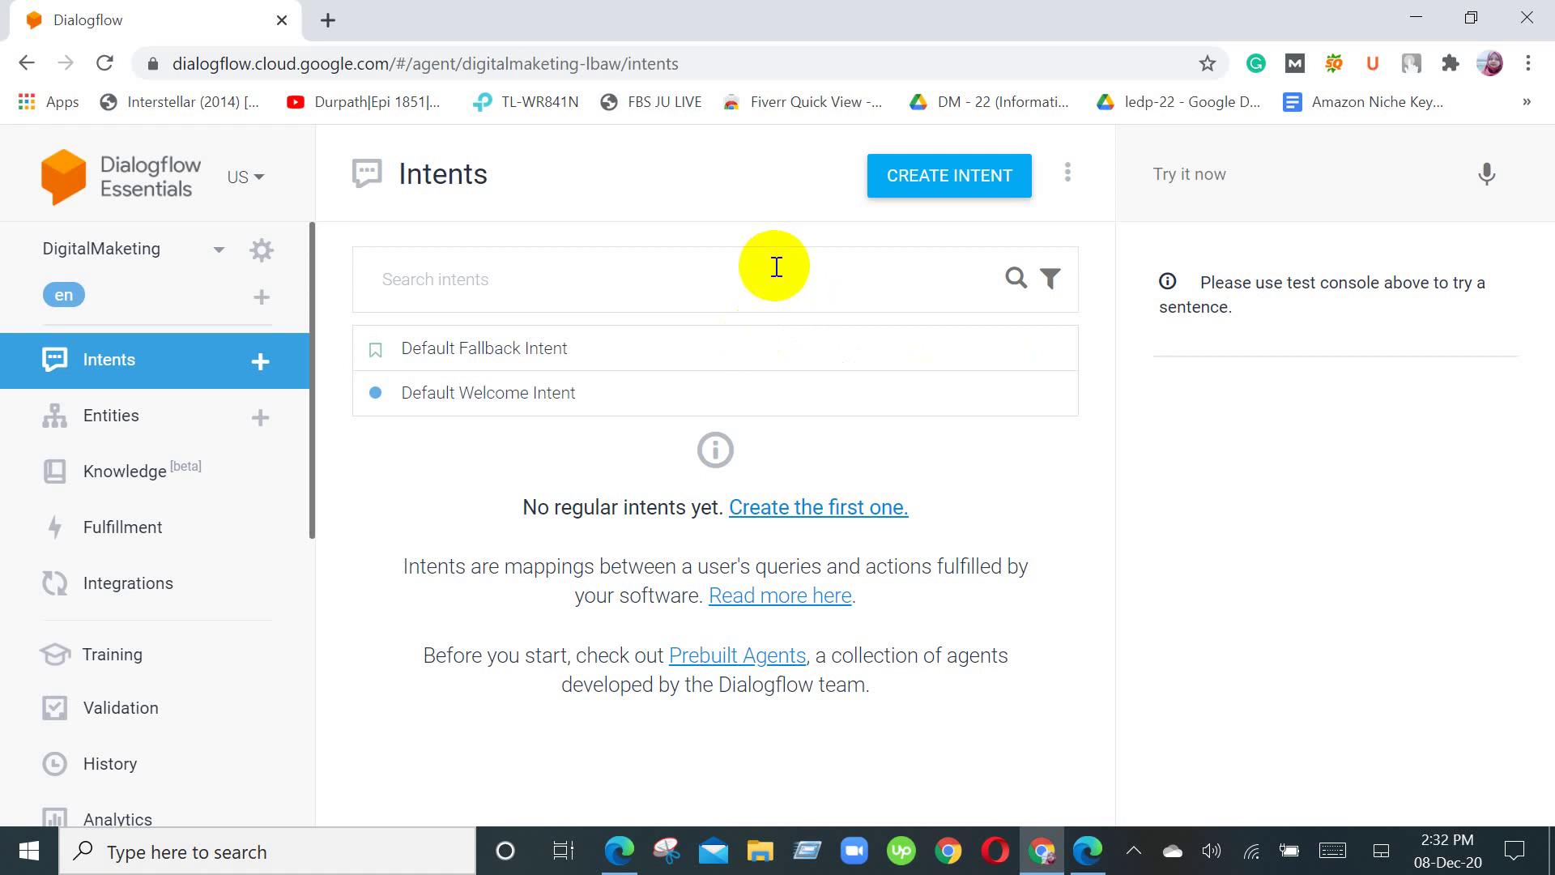
# Step: Create an intent named DigitalMarketing and expand its Contexts section
pyautogui.click(920, 193)
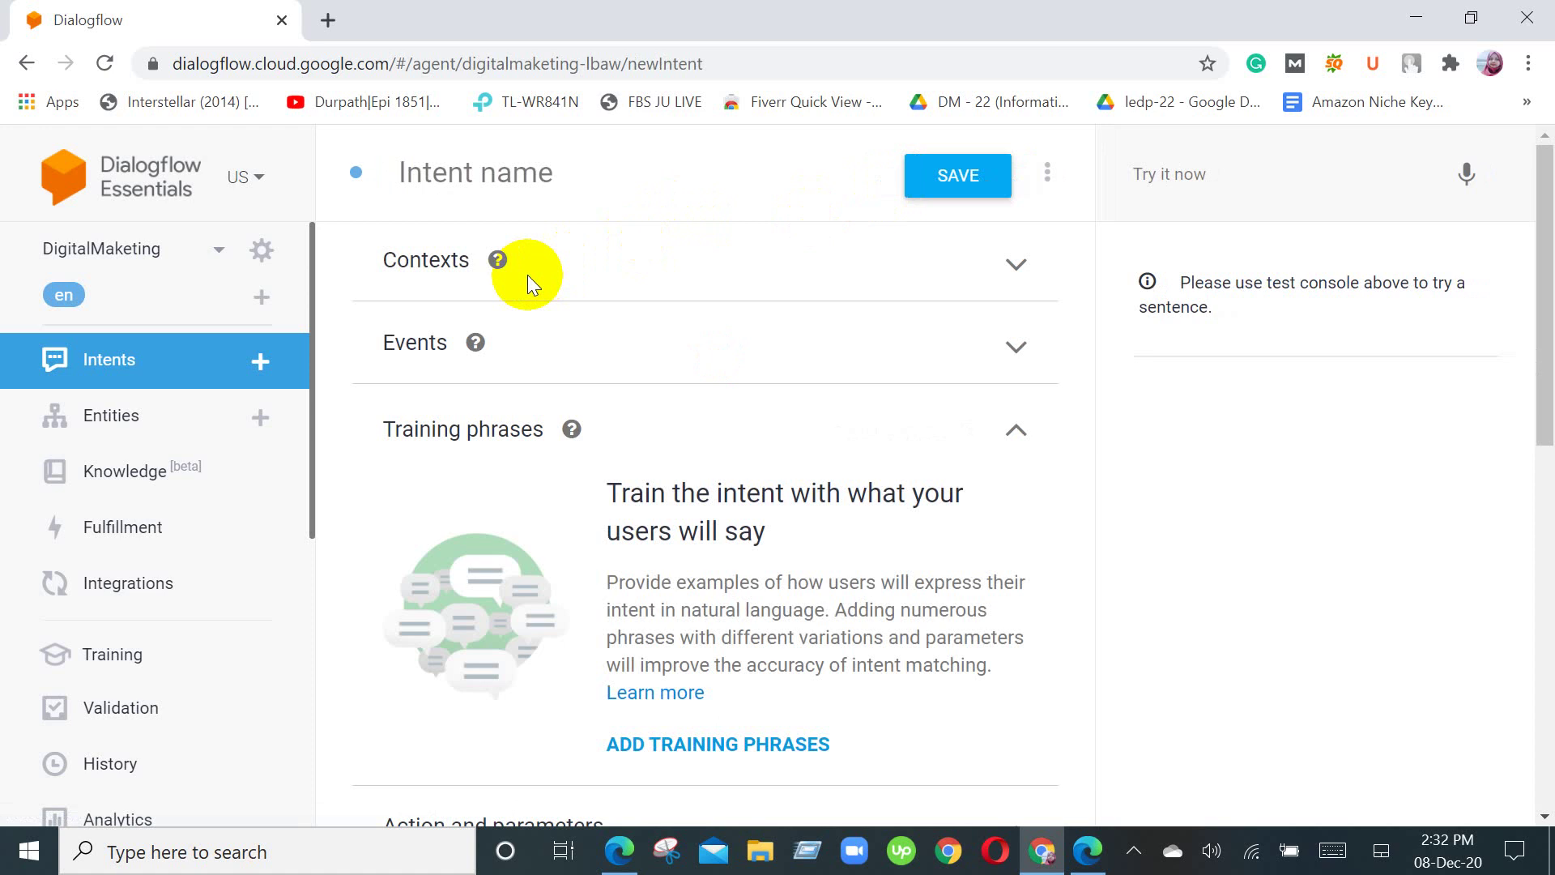
pyautogui.click(635, 172)
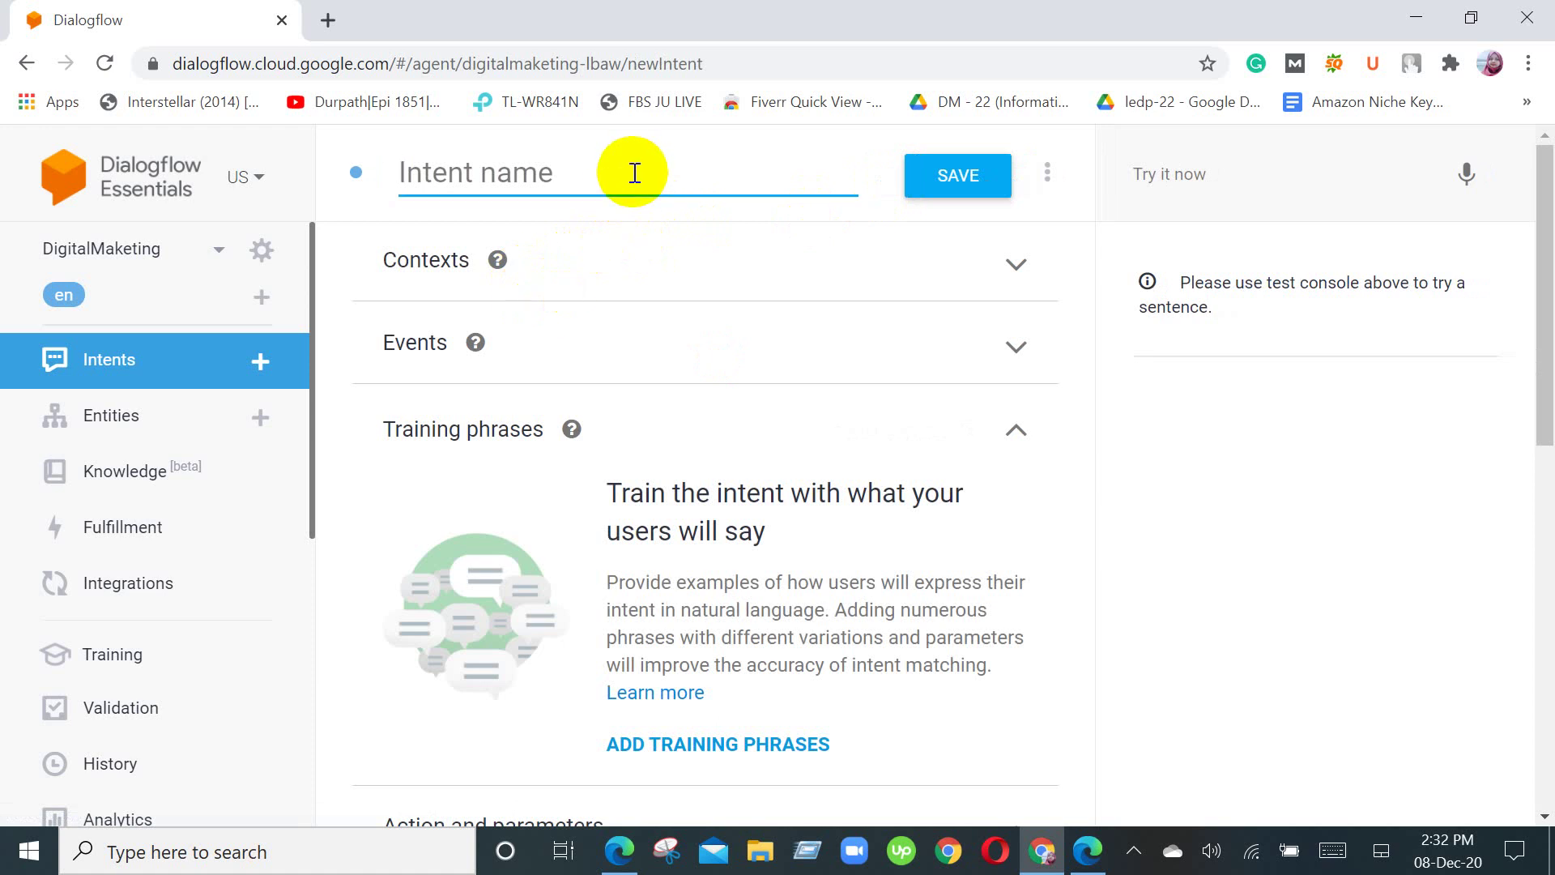
pyautogui.write('D')
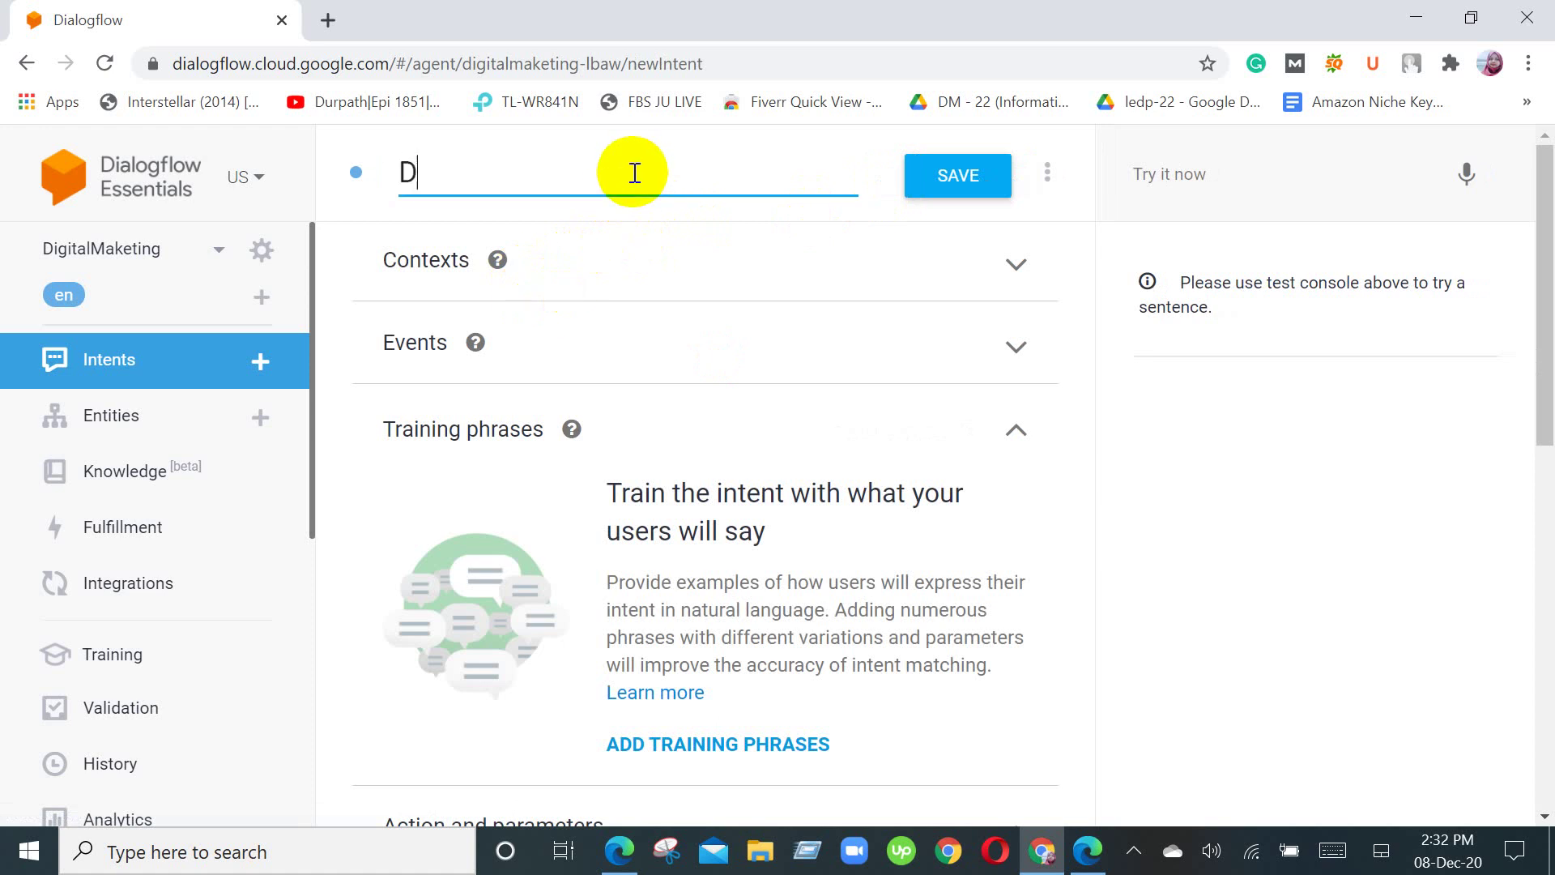
pyautogui.write('igitalM')
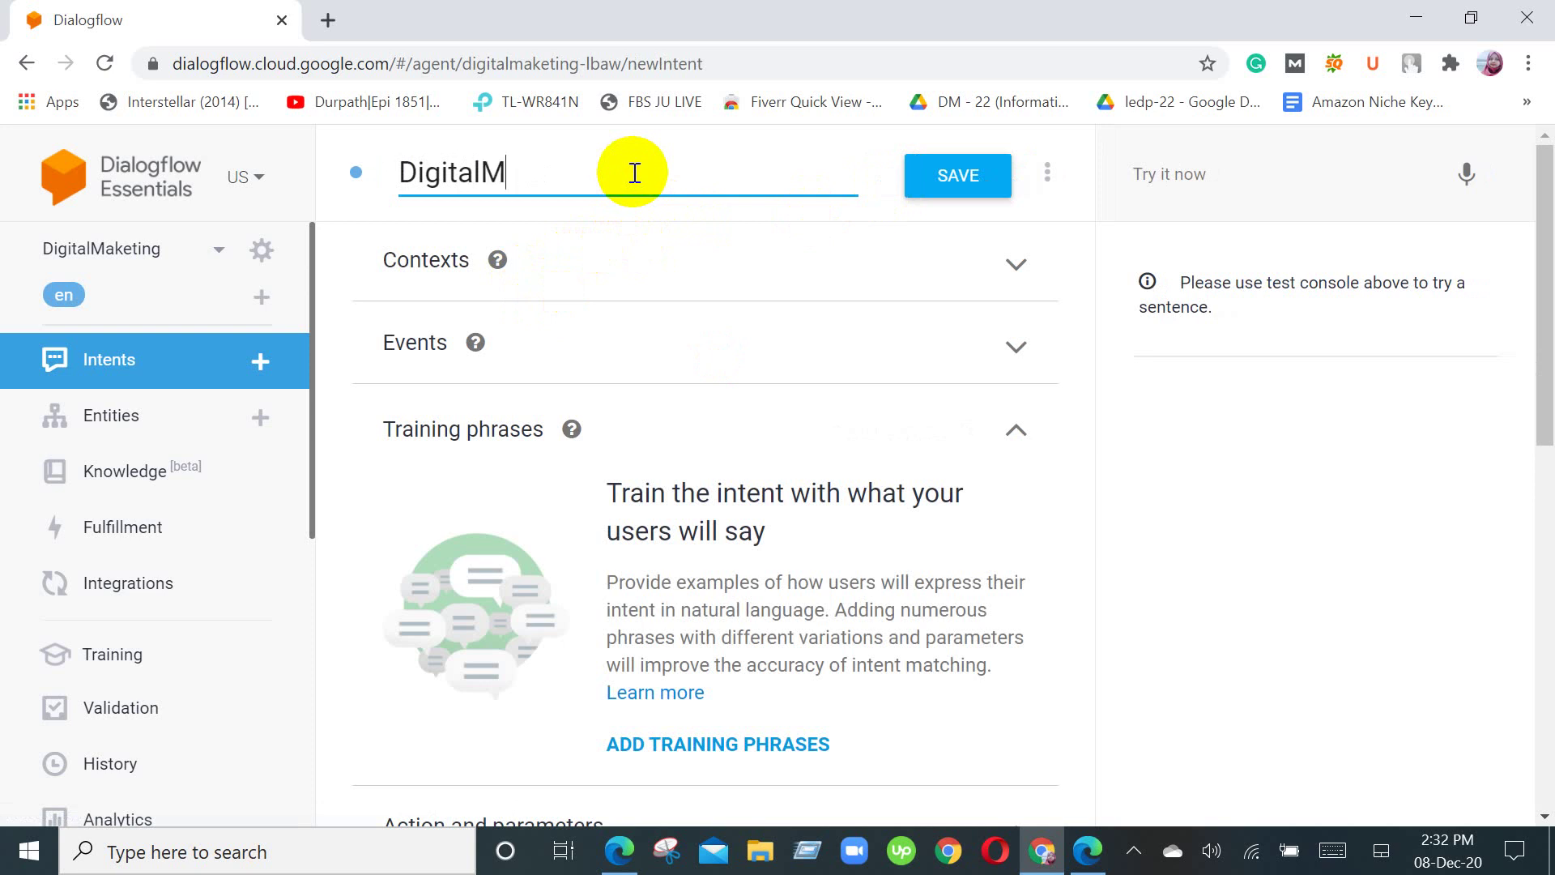
pyautogui.write('arketing')
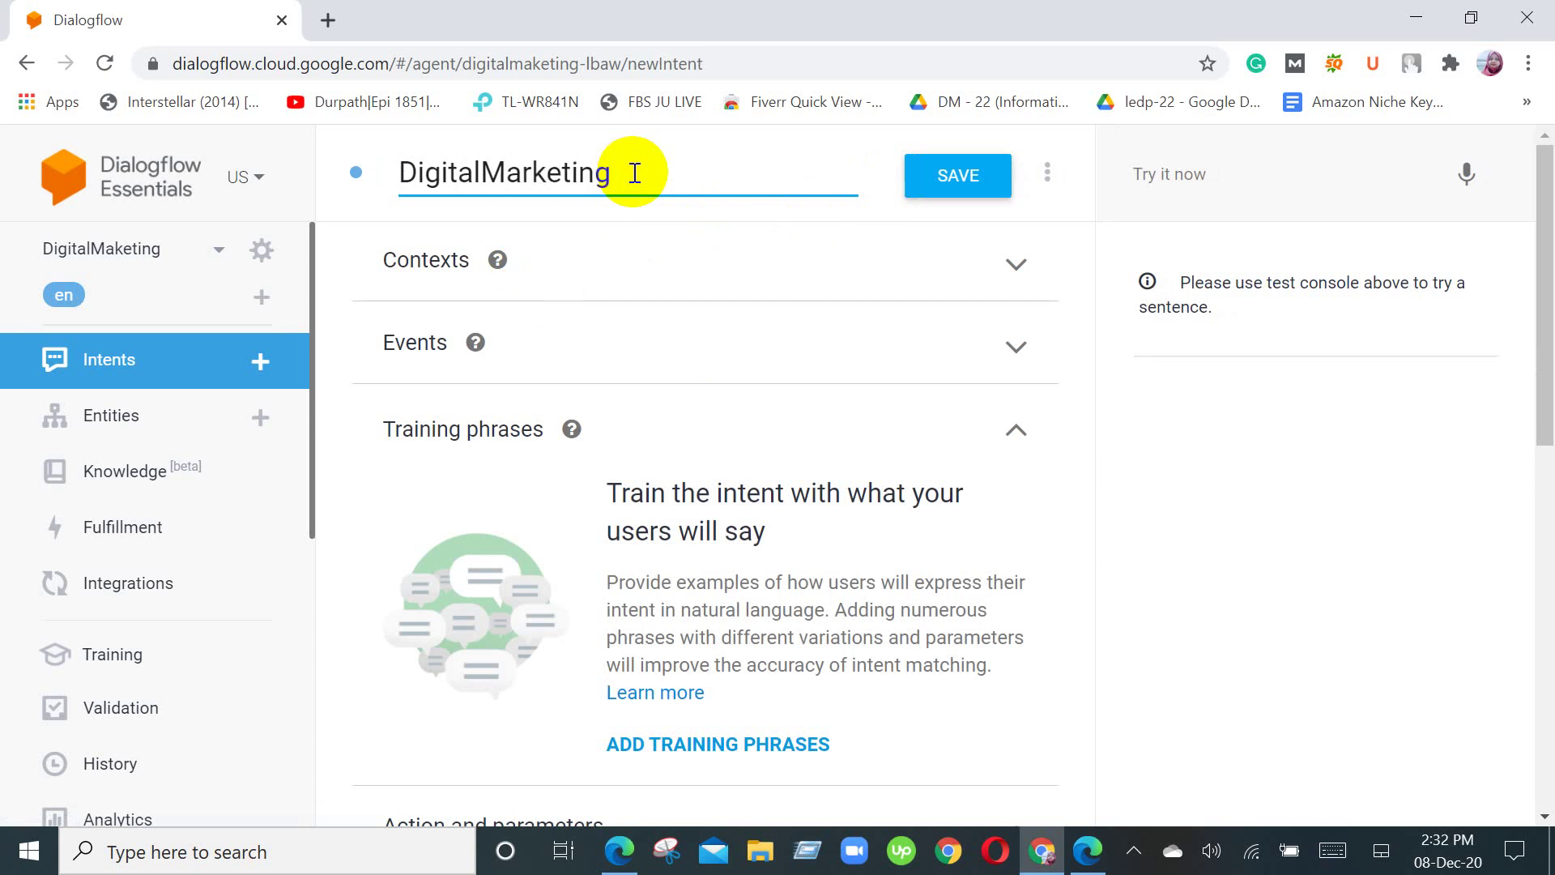
pyautogui.click(749, 275)
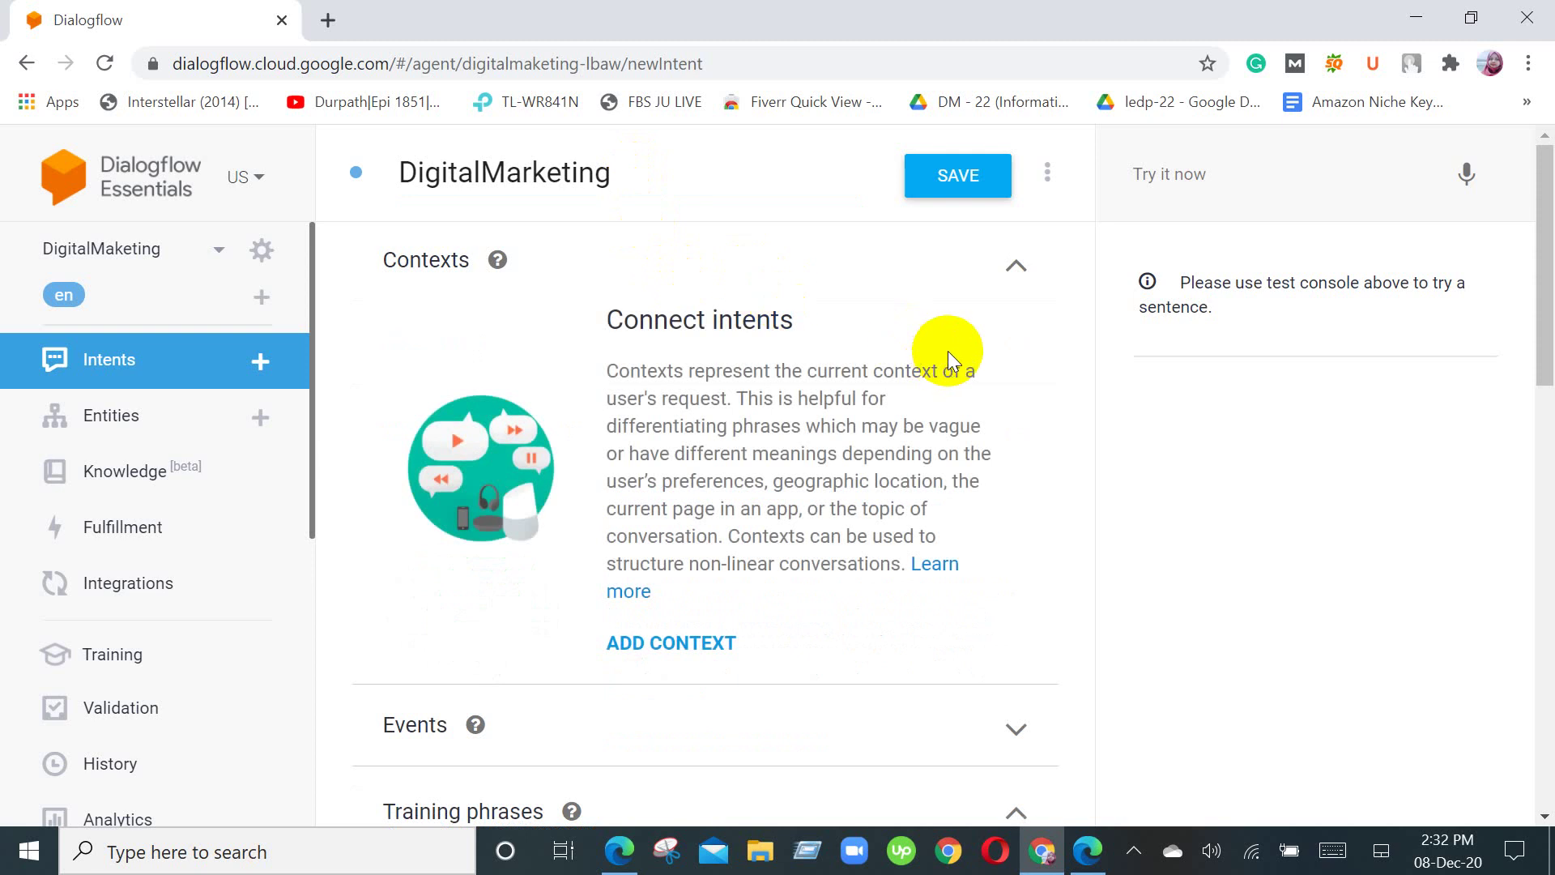
# Step: Expand the new intent's Events section
pyautogui.scroll(-3, 948, 351)
pyautogui.scroll(1, 947, 351)
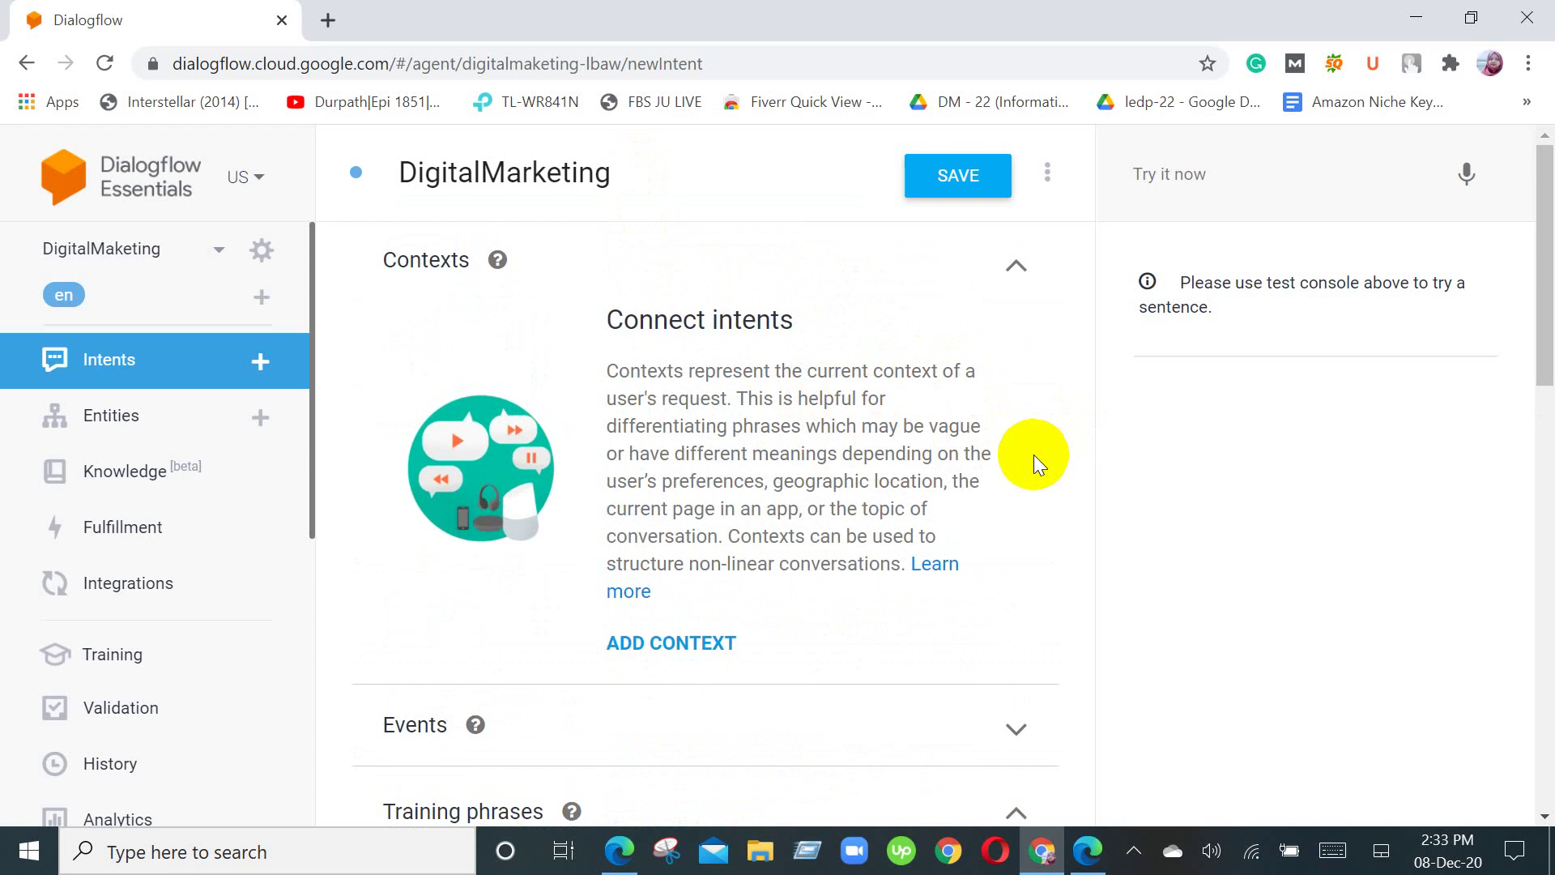
pyautogui.scroll(-2, 1033, 455)
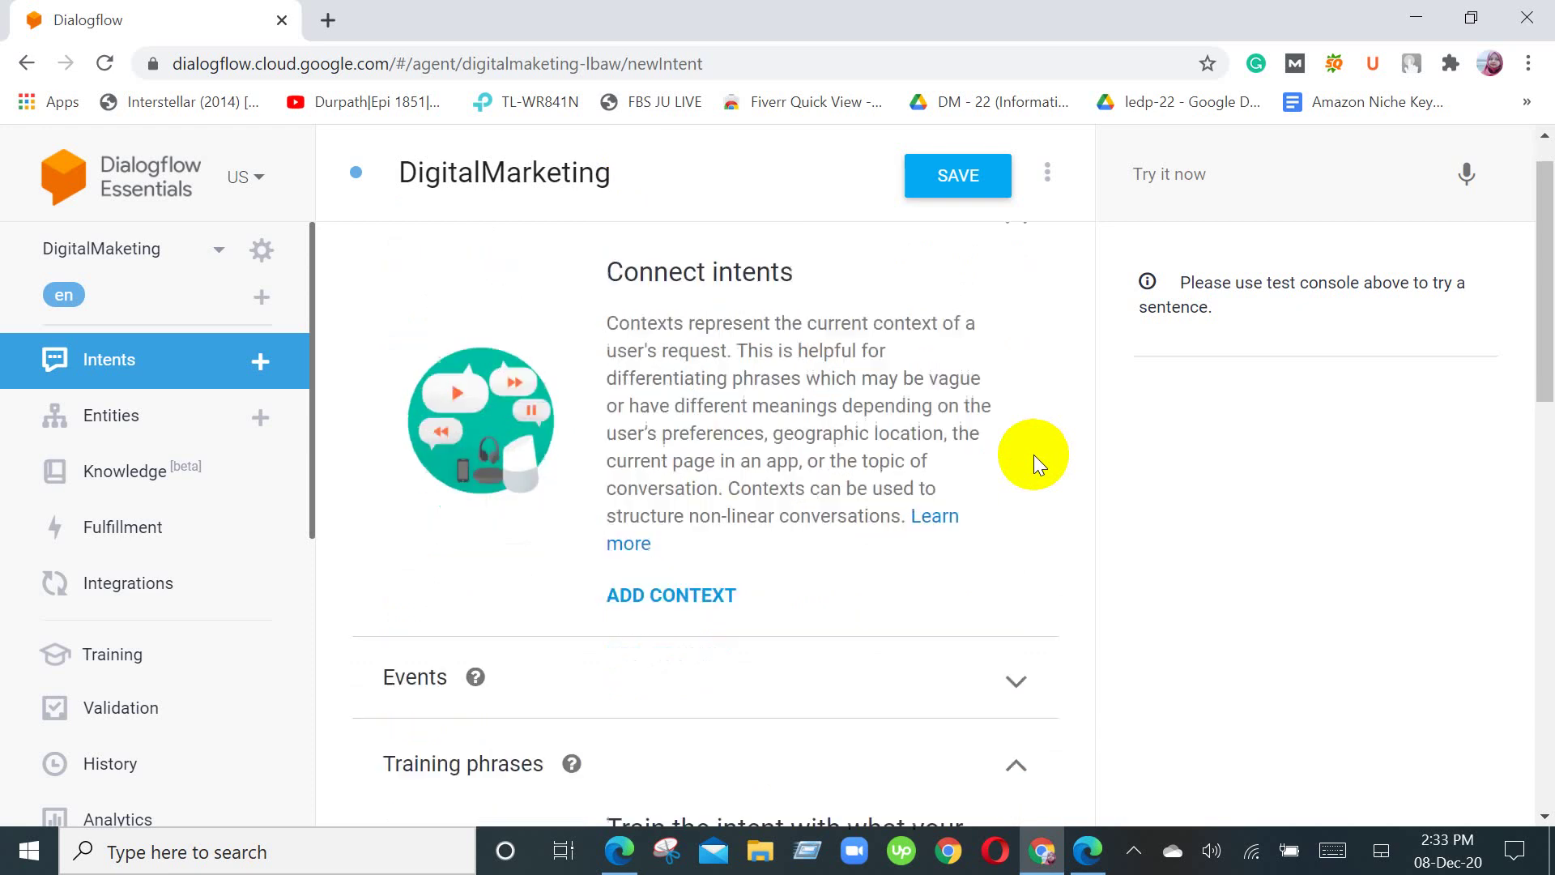
pyautogui.scroll(-4, 1033, 454)
pyautogui.scroll(3, 1034, 454)
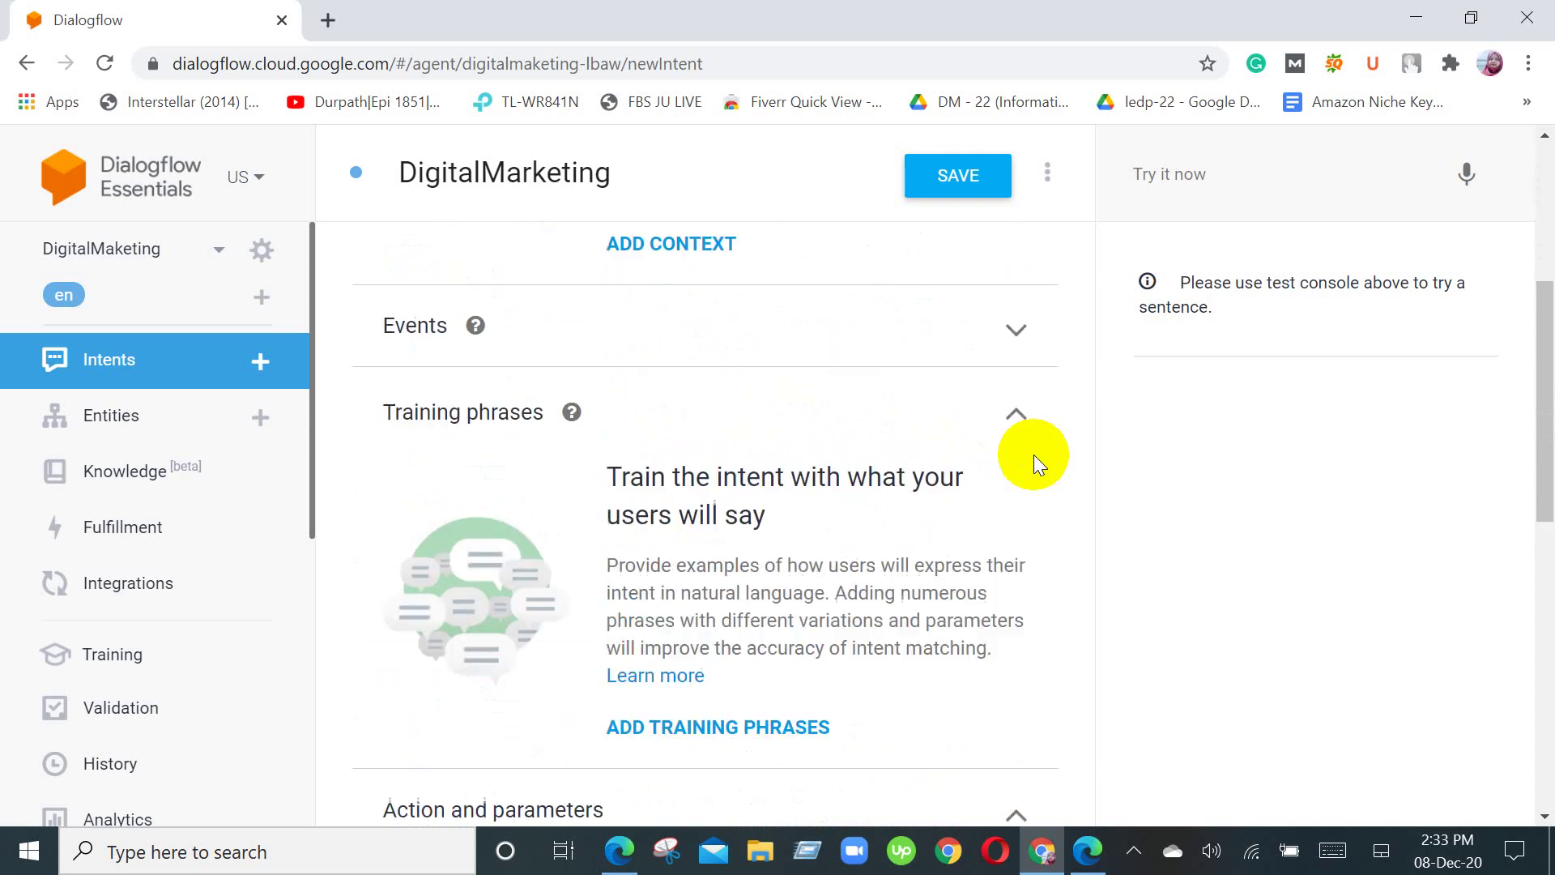
pyautogui.click(1004, 487)
pyautogui.scroll(-4, 1003, 483)
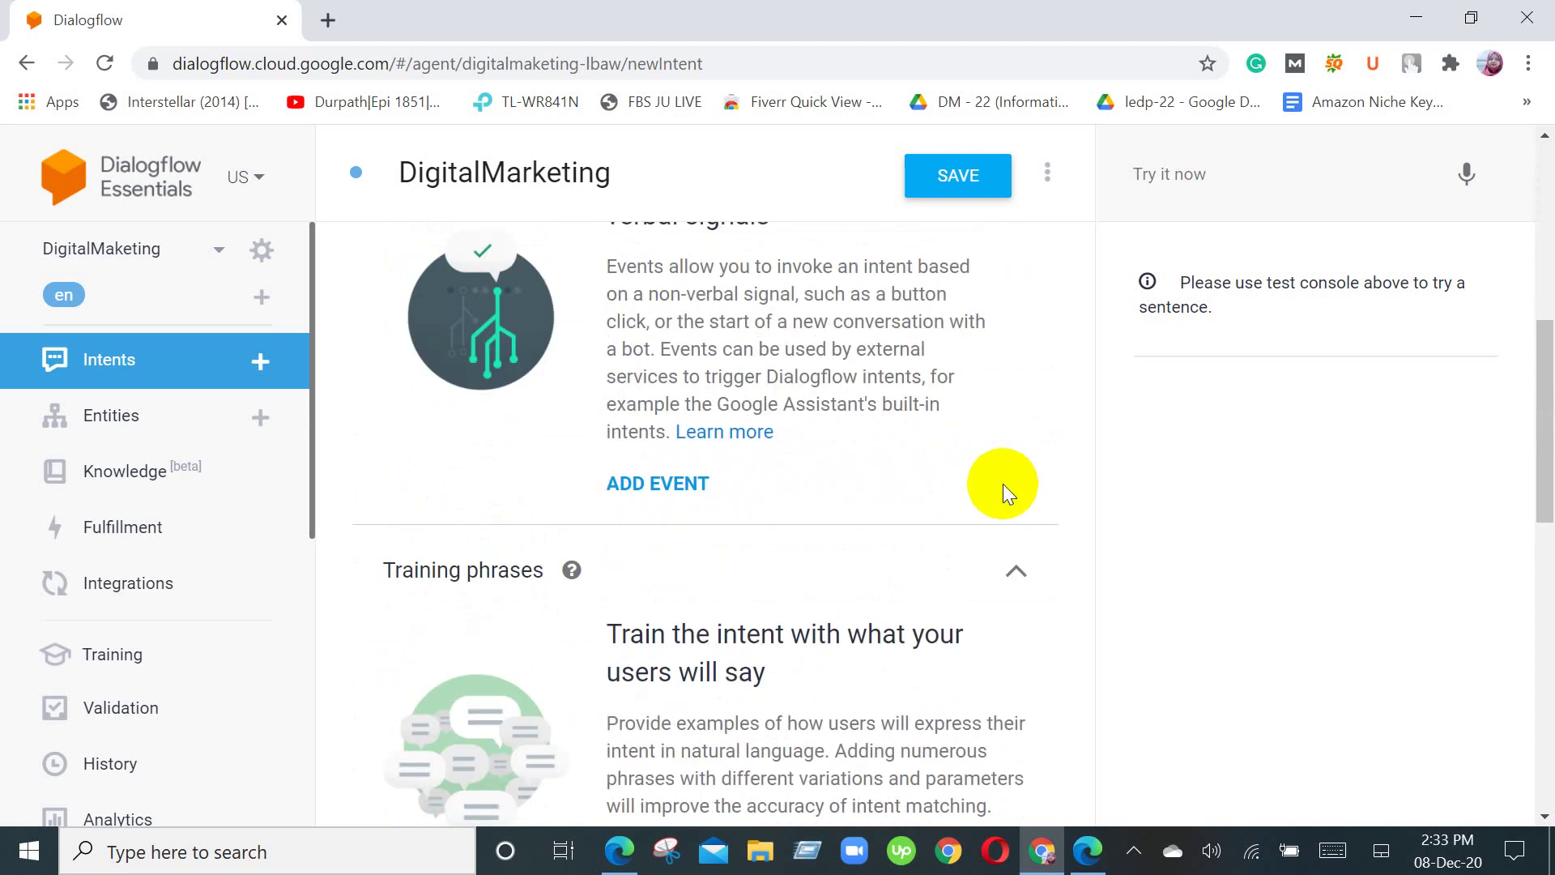
pyautogui.scroll(3, 1002, 484)
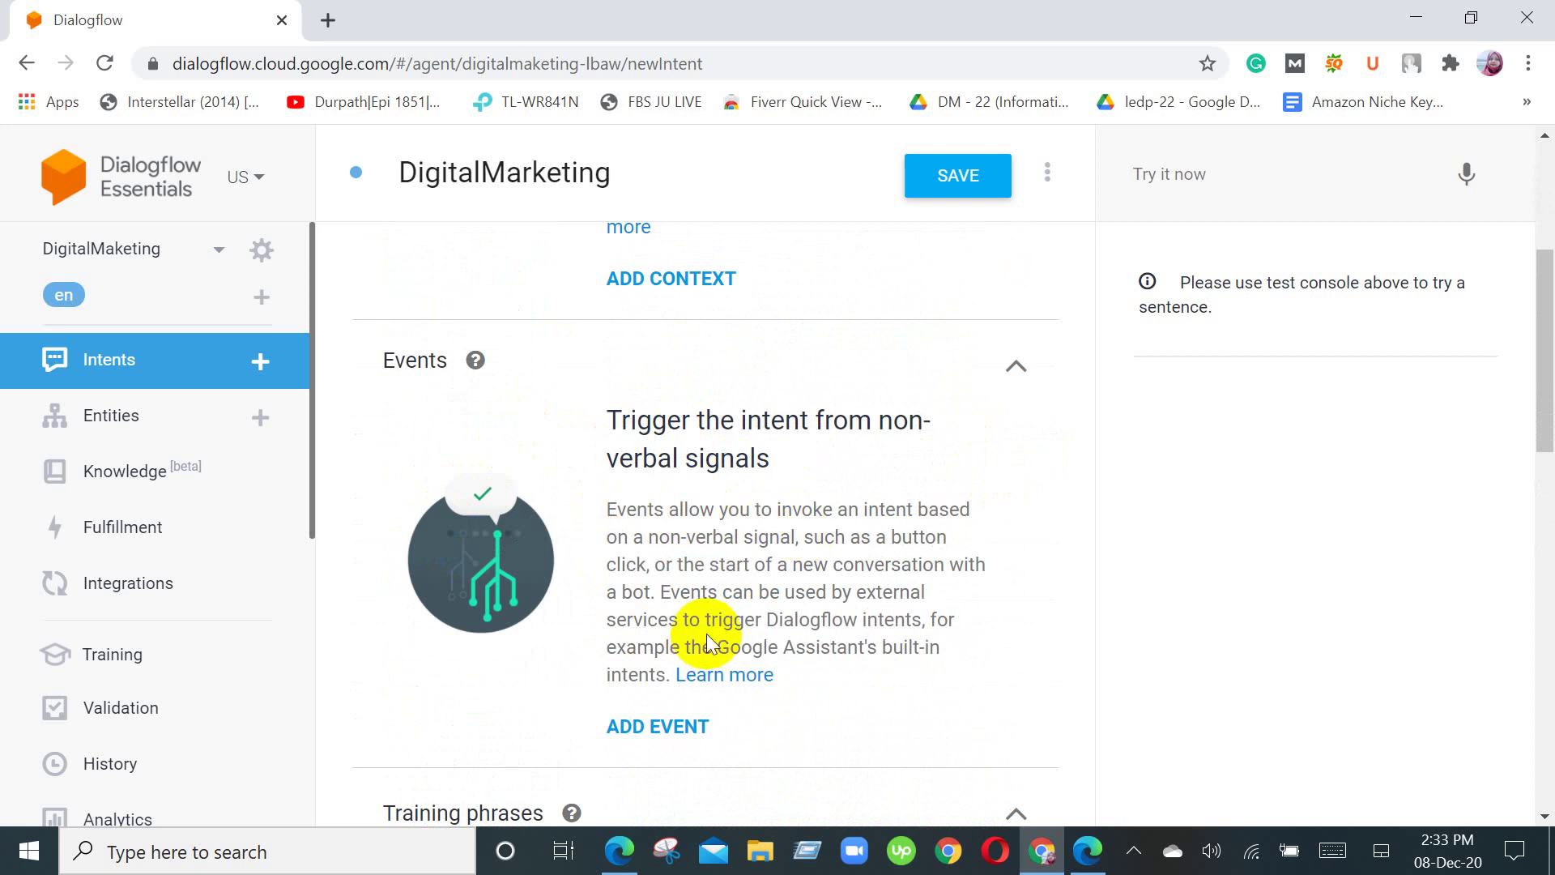
pyautogui.scroll(-5, 710, 627)
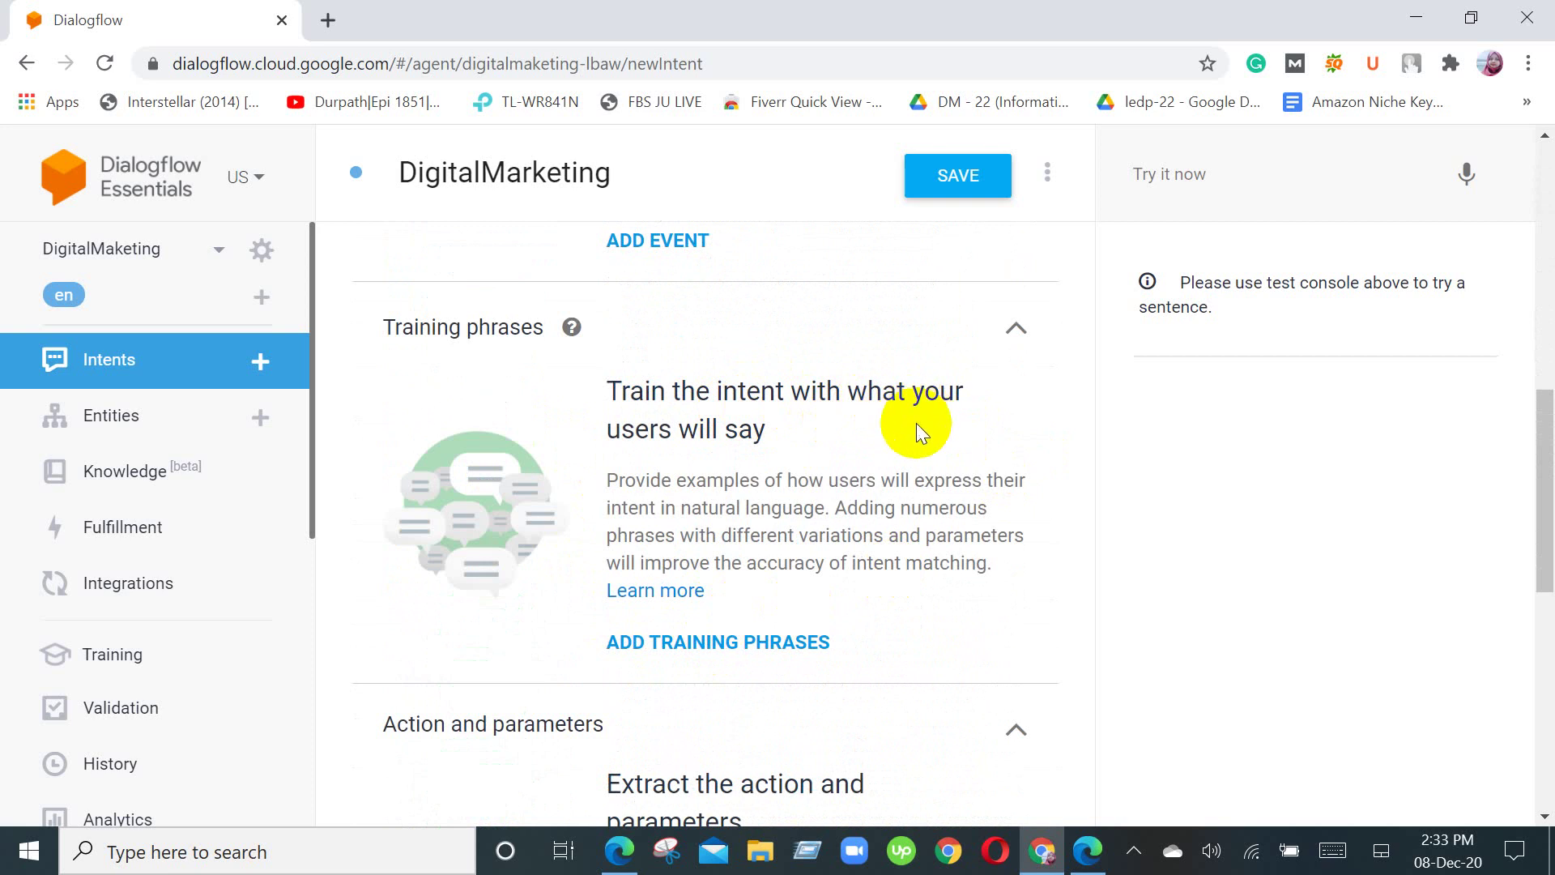
# Step: Open ADD TRAINING PHRASES and put the cursor in the Add user expression field
pyautogui.click(707, 648)
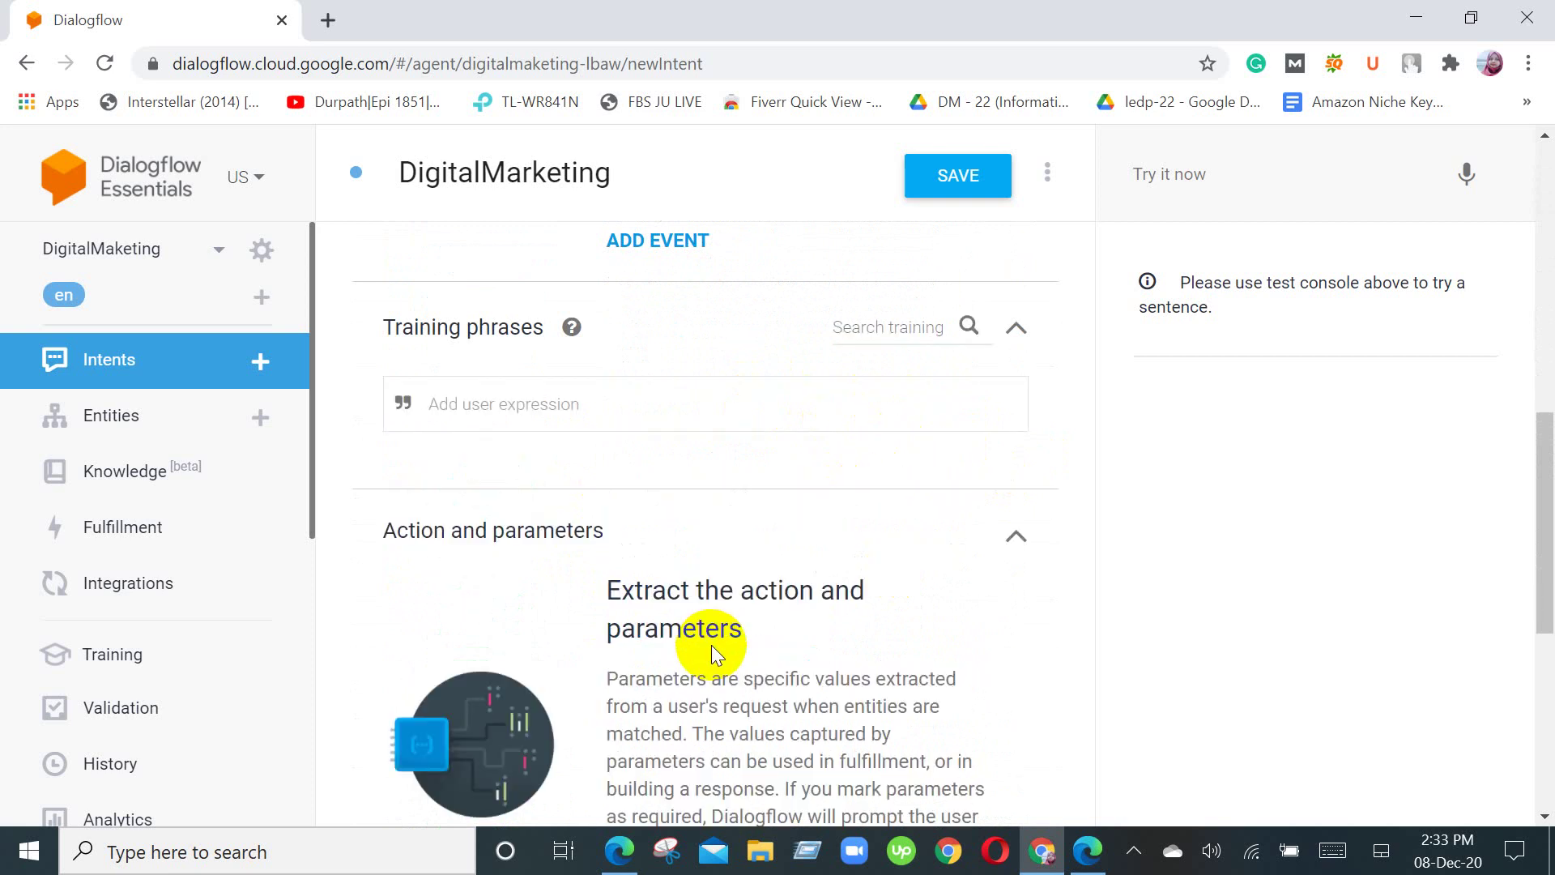
pyautogui.scroll(-5, 711, 645)
pyautogui.scroll(6, 711, 645)
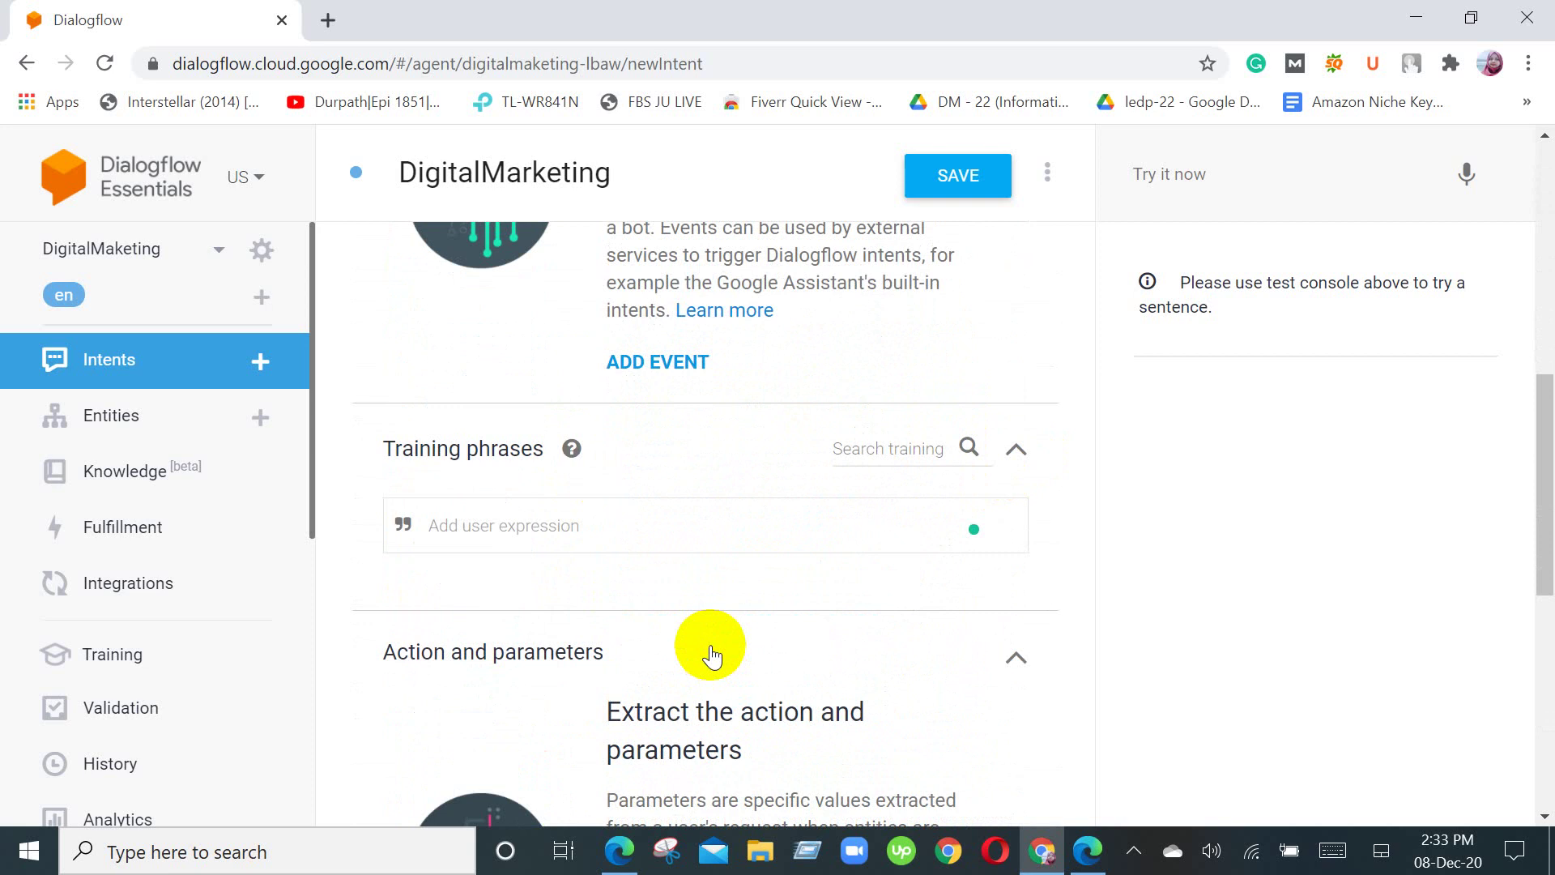
pyautogui.click(597, 532)
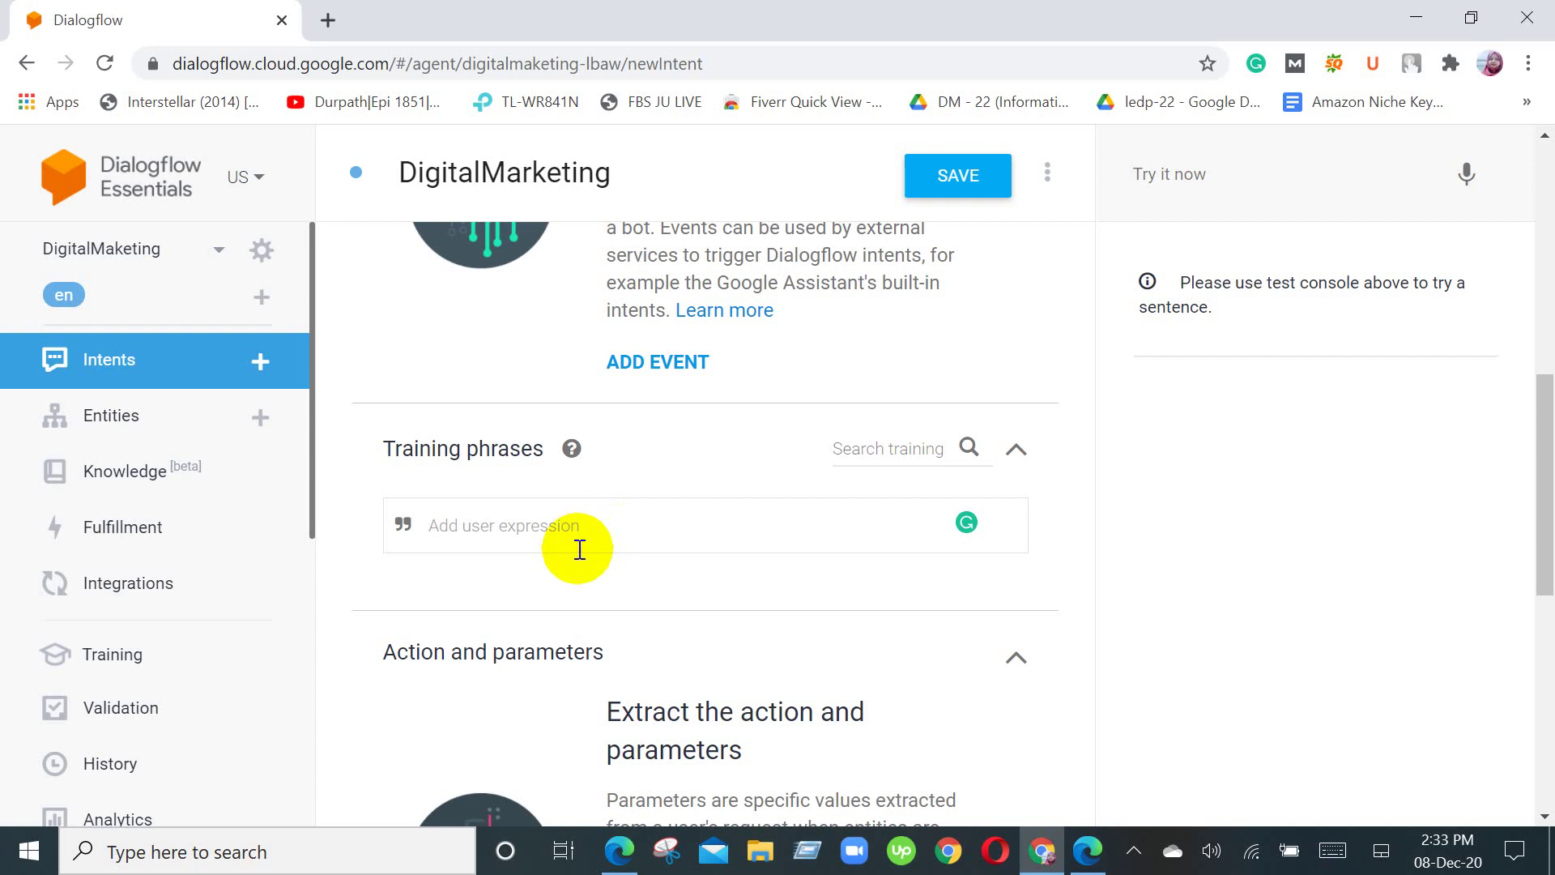
pyautogui.scroll(-2, 580, 549)
pyautogui.scroll(-2, 579, 551)
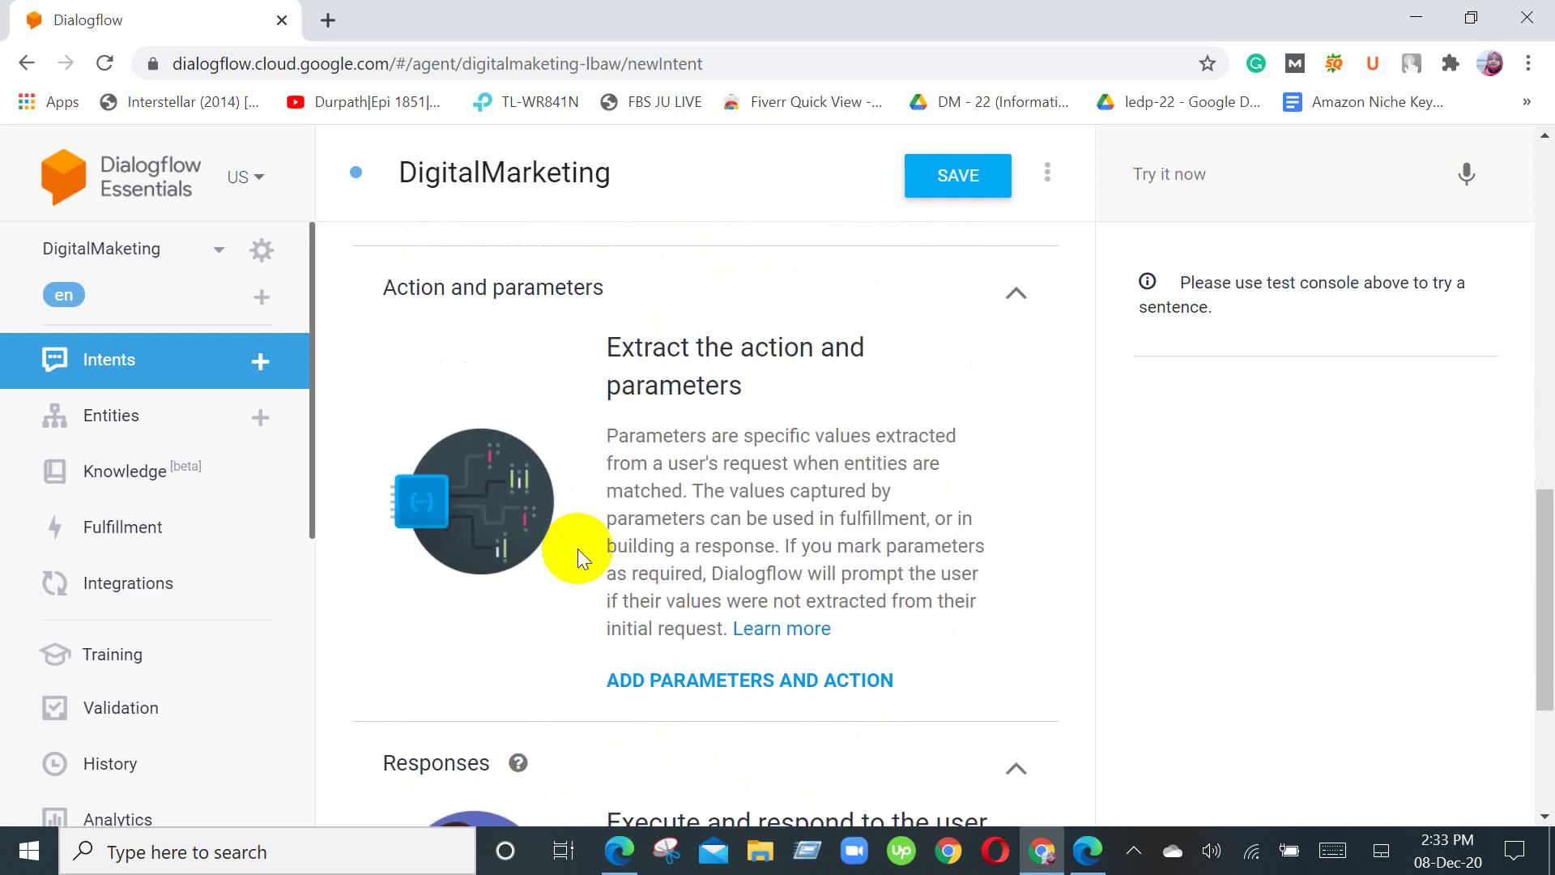
pyautogui.scroll(3, 578, 551)
pyautogui.scroll(7, 580, 536)
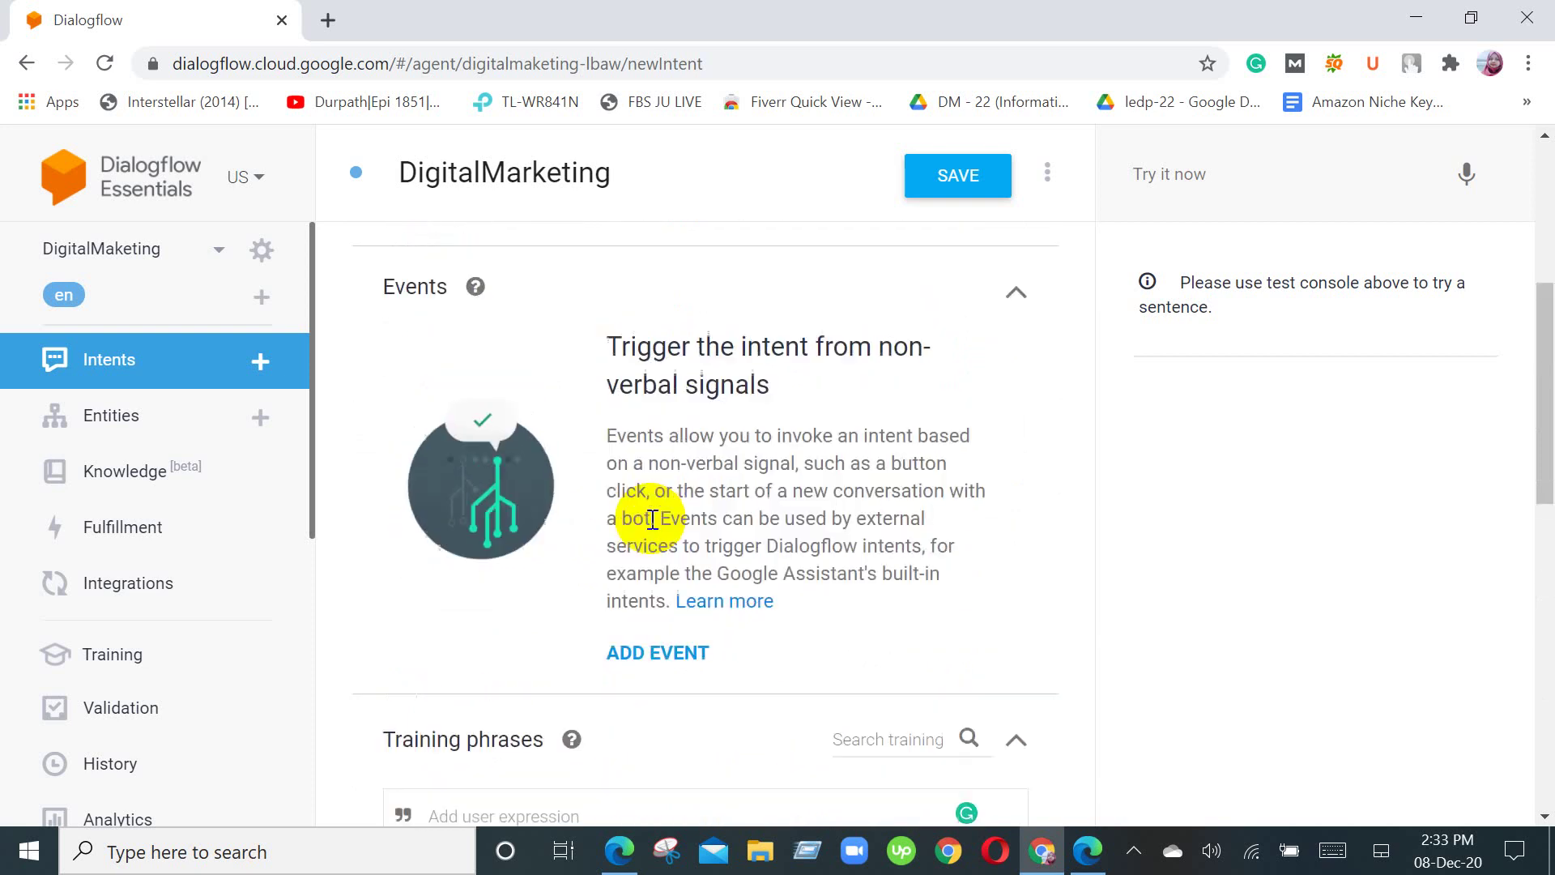
pyautogui.scroll(-7, 534, 535)
pyautogui.click(501, 515)
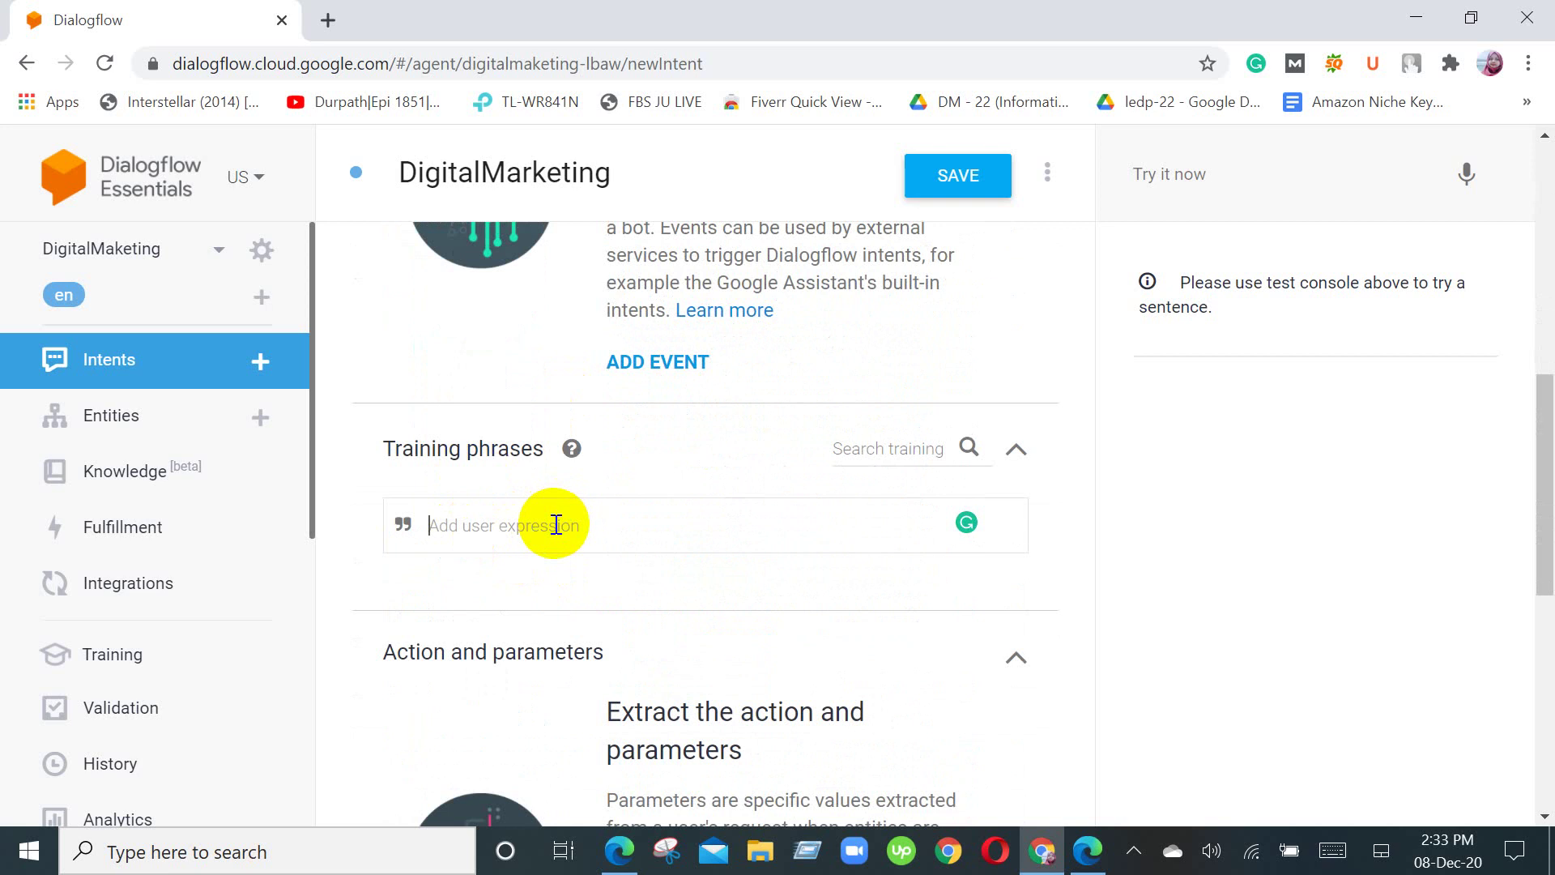
pyautogui.scroll(-4, 555, 525)
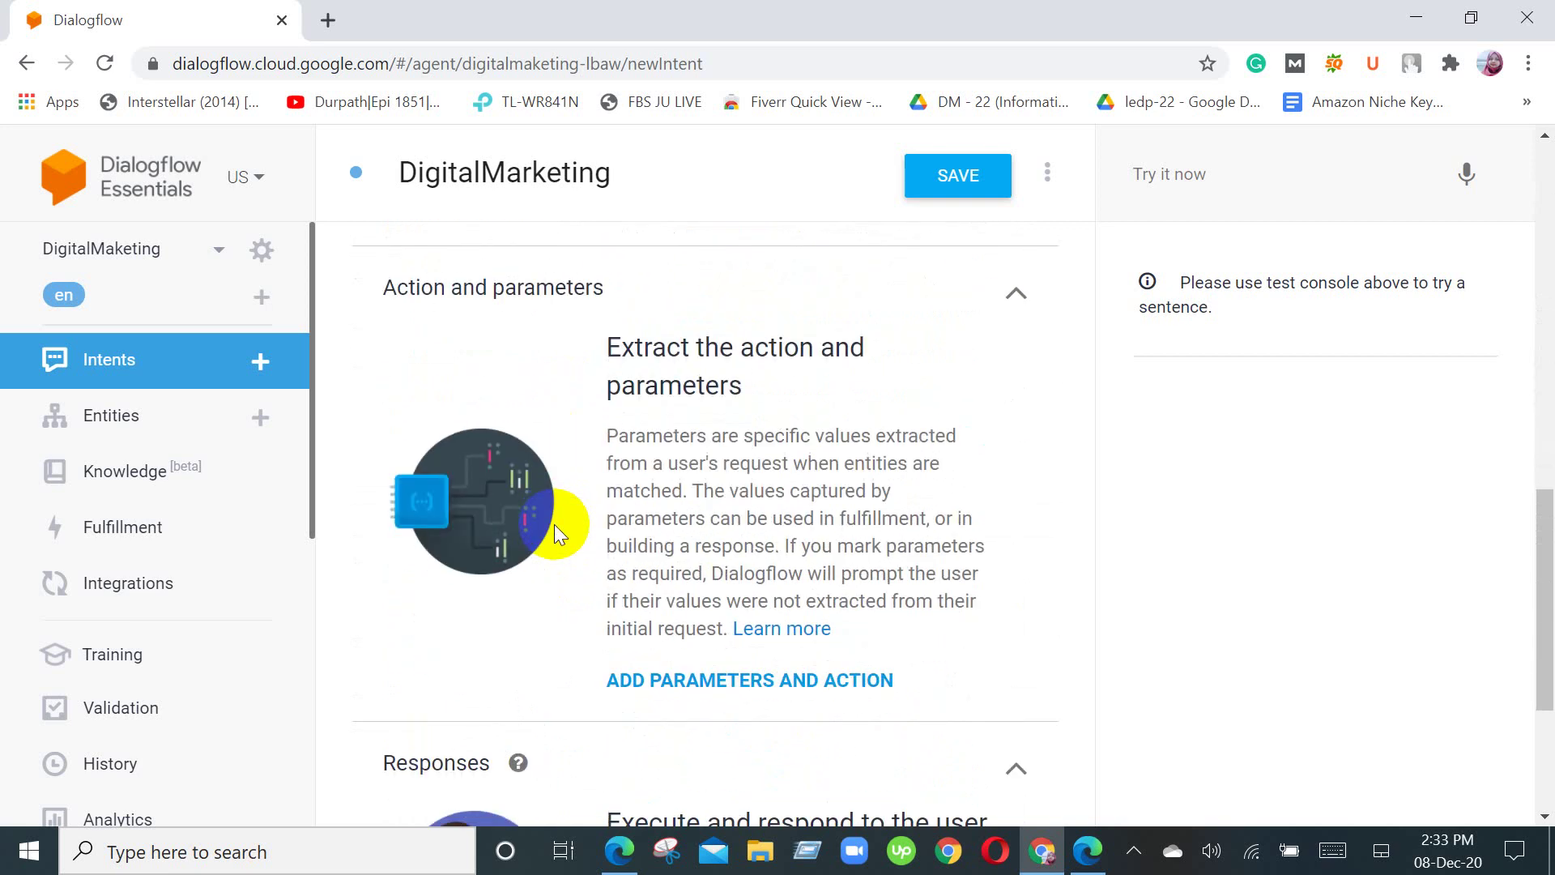
pyautogui.scroll(-4, 554, 523)
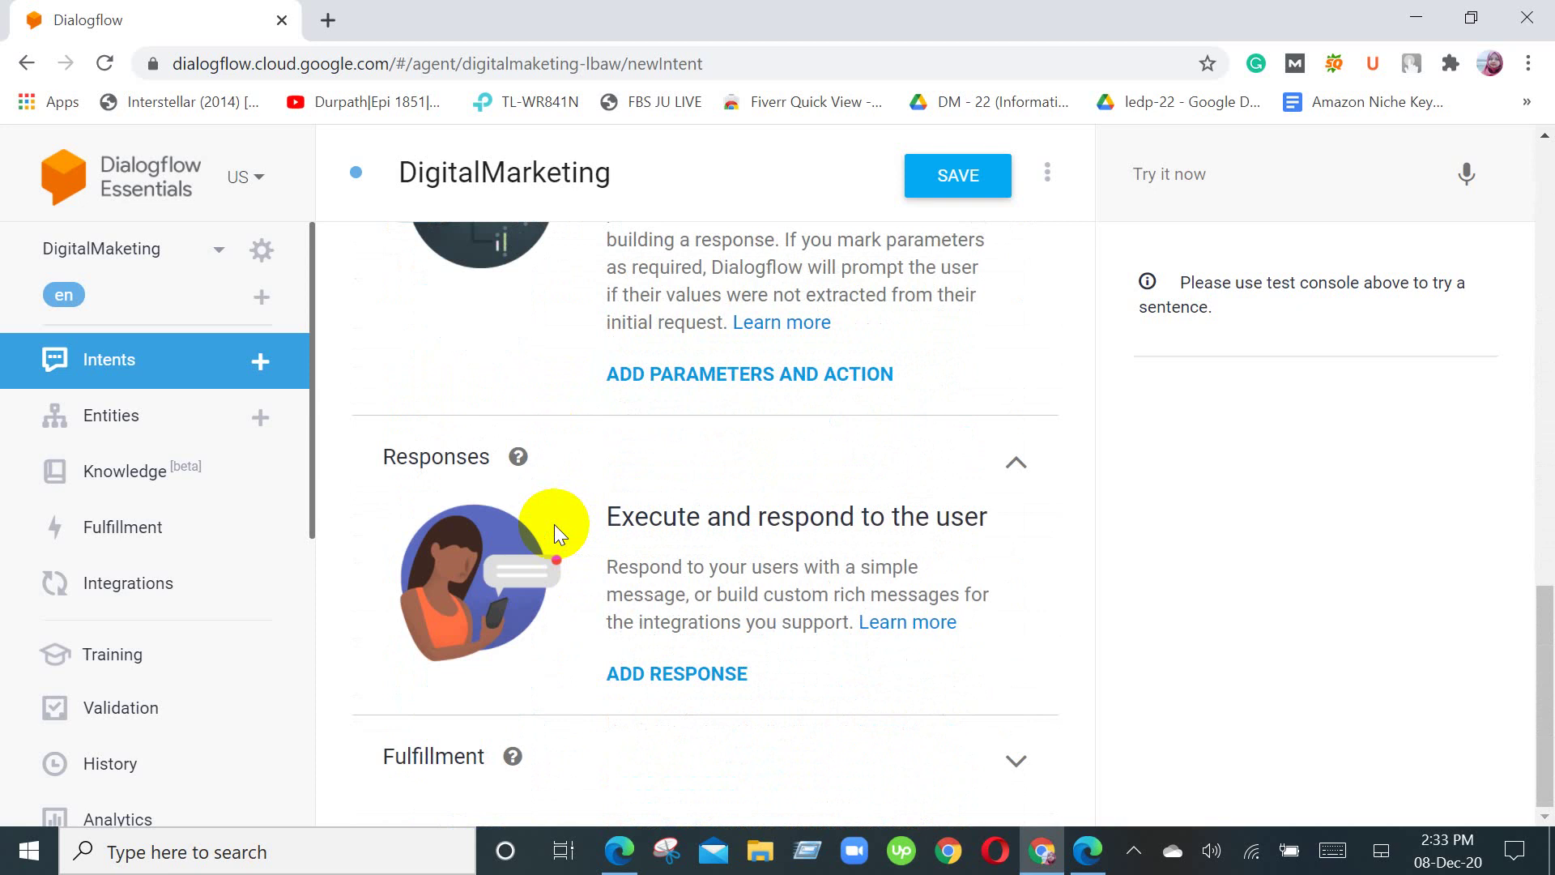
pyautogui.scroll(8, 556, 524)
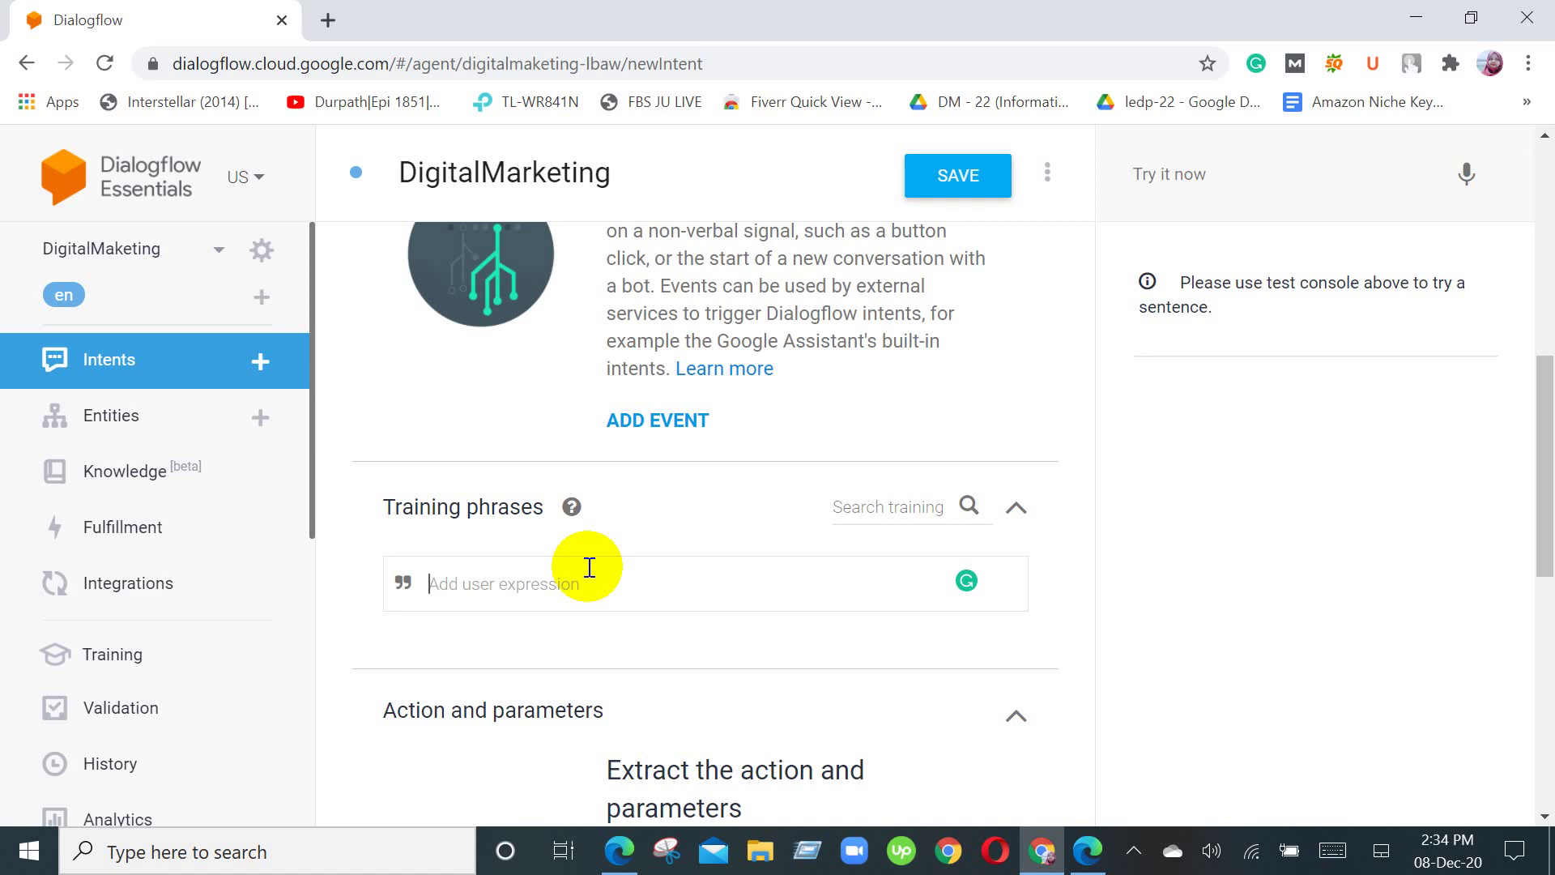
# Step: Enter the training phrase 'Is there any discount available now?', correcting typos
pyautogui.write('Is the')
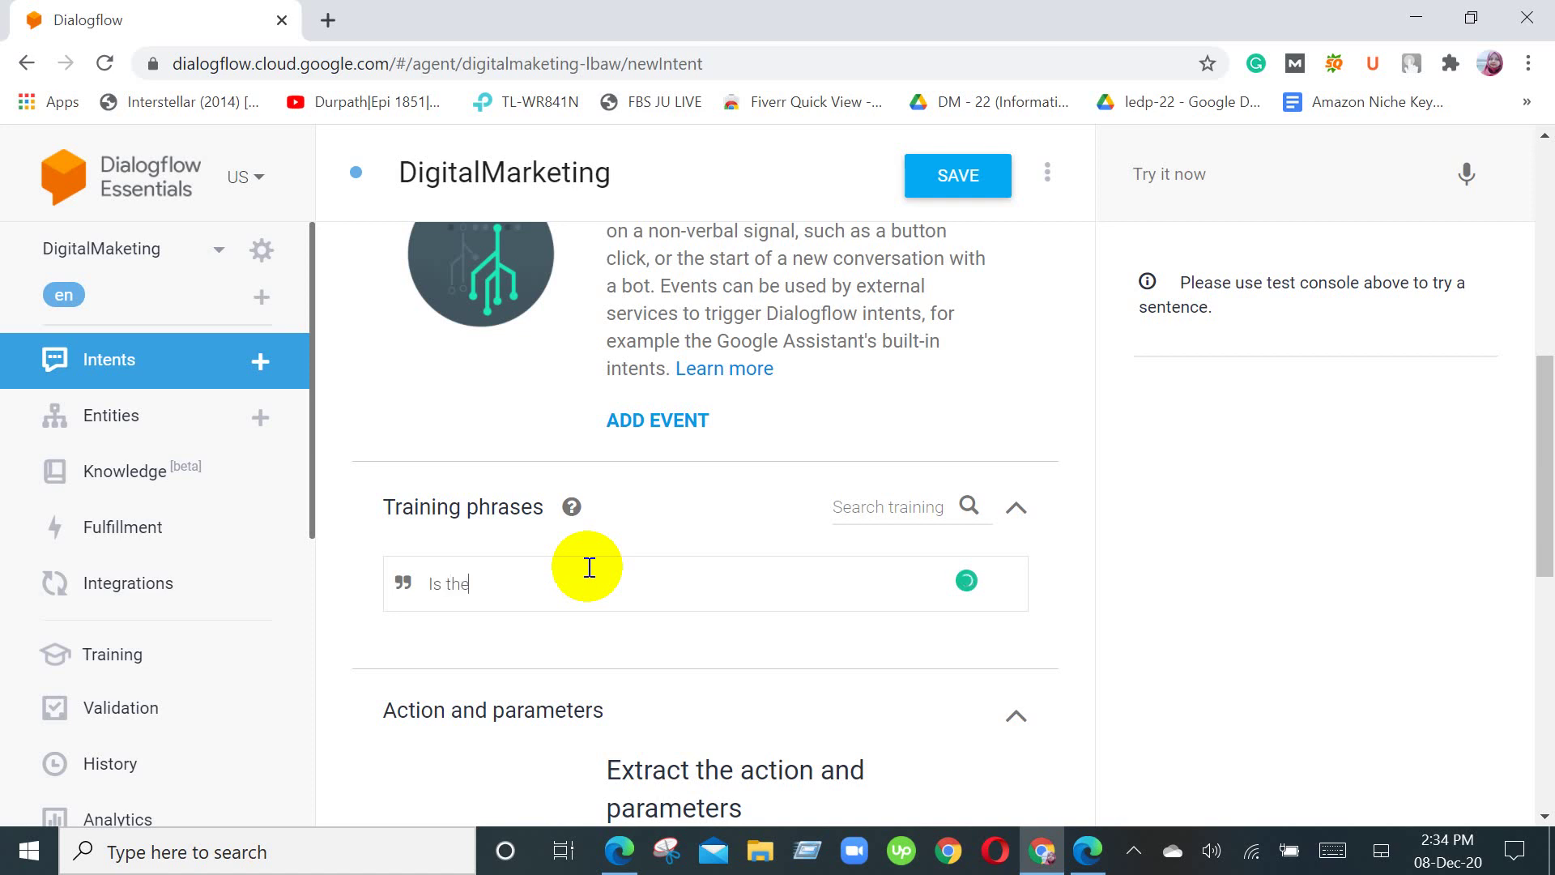
pyautogui.write('re any discount availabl')
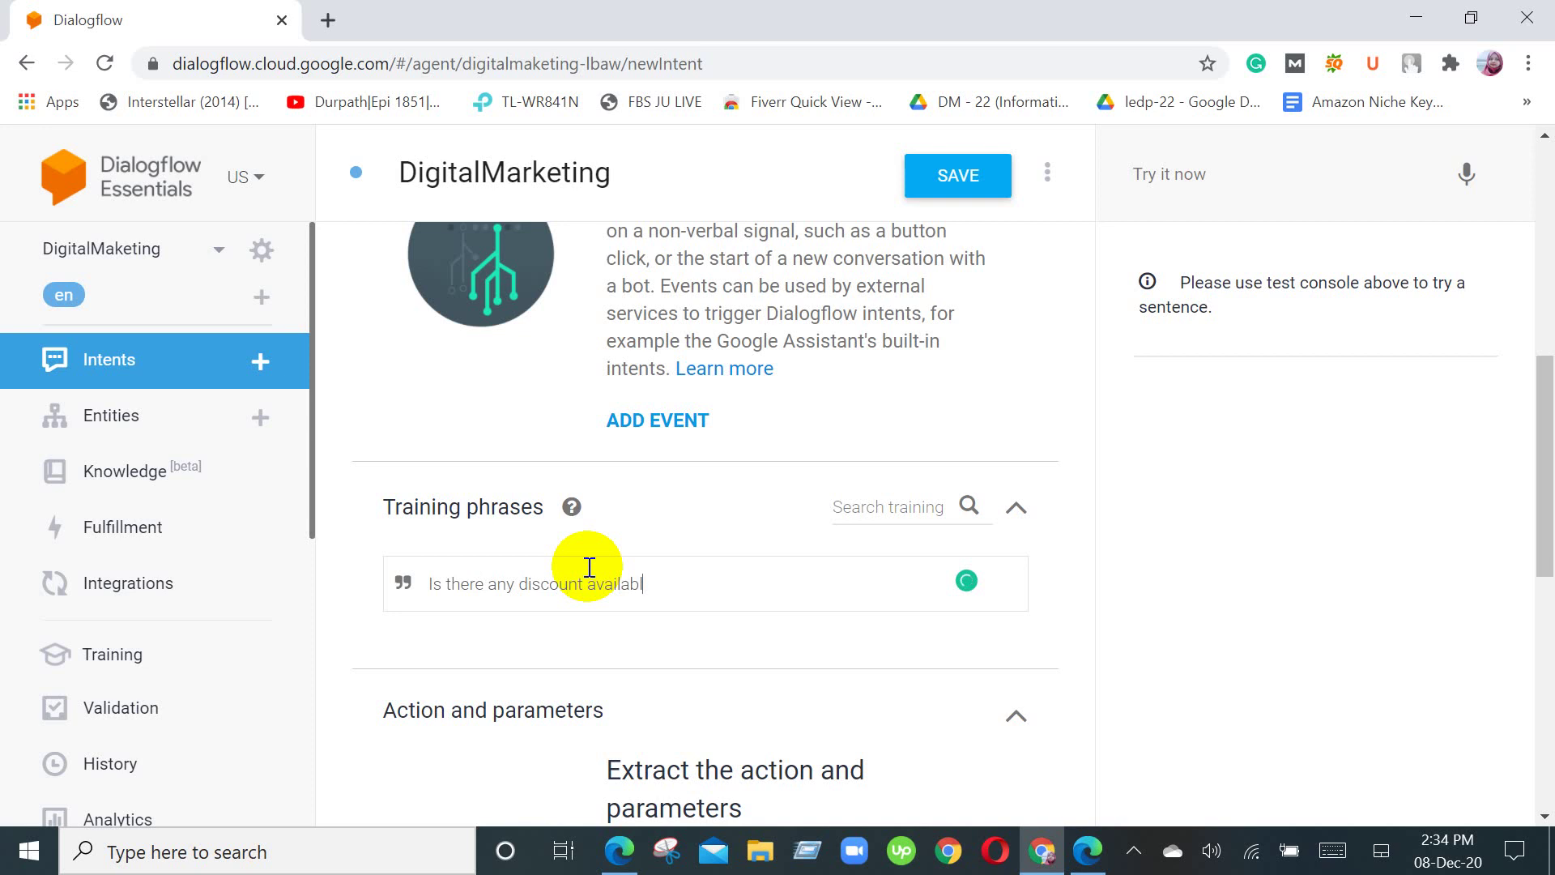
pyautogui.write('e in')
pyautogui.press('BackSpace')
pyautogui.write('=')
pyautogui.press('BackSpace')
pyautogui.write('now?')
# Step: Collapse the Training phrases section
pyautogui.scroll(-2, 607, 608)
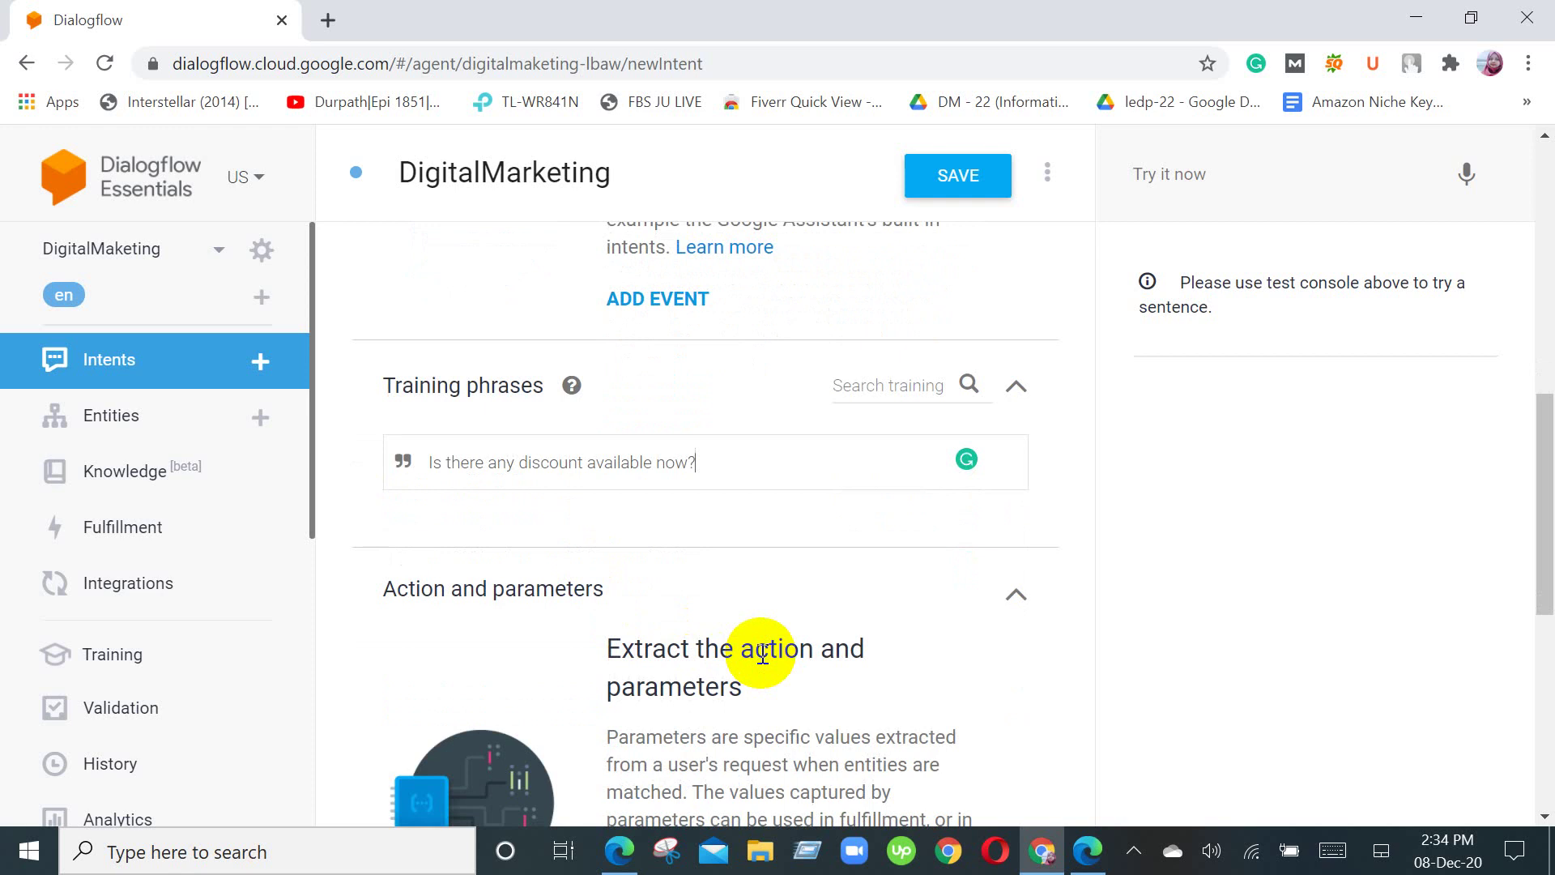
pyautogui.scroll(-4, 913, 625)
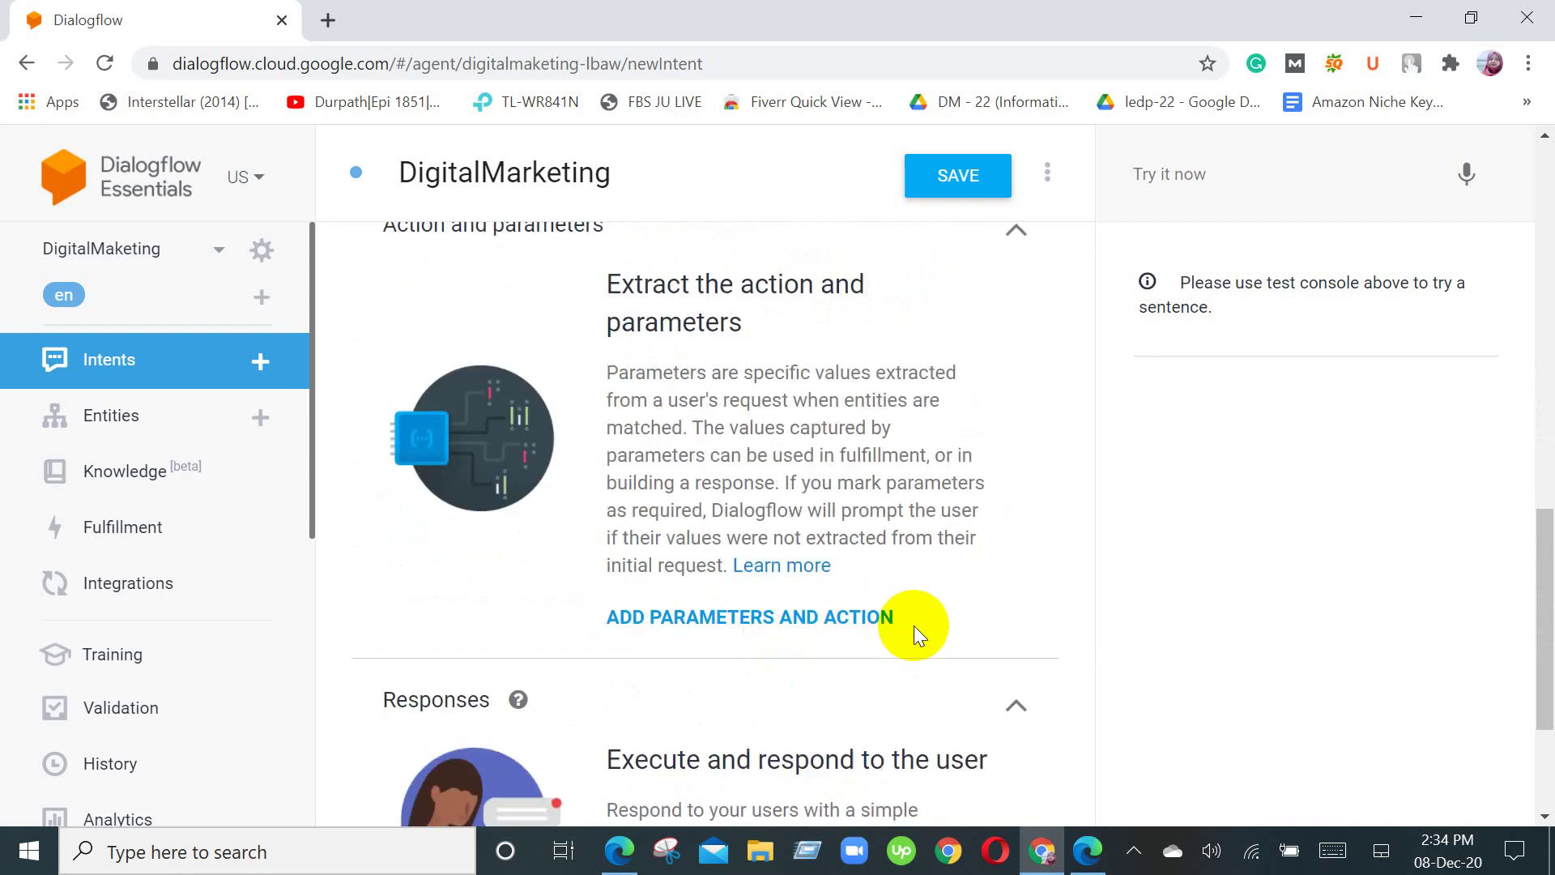
pyautogui.scroll(4, 913, 625)
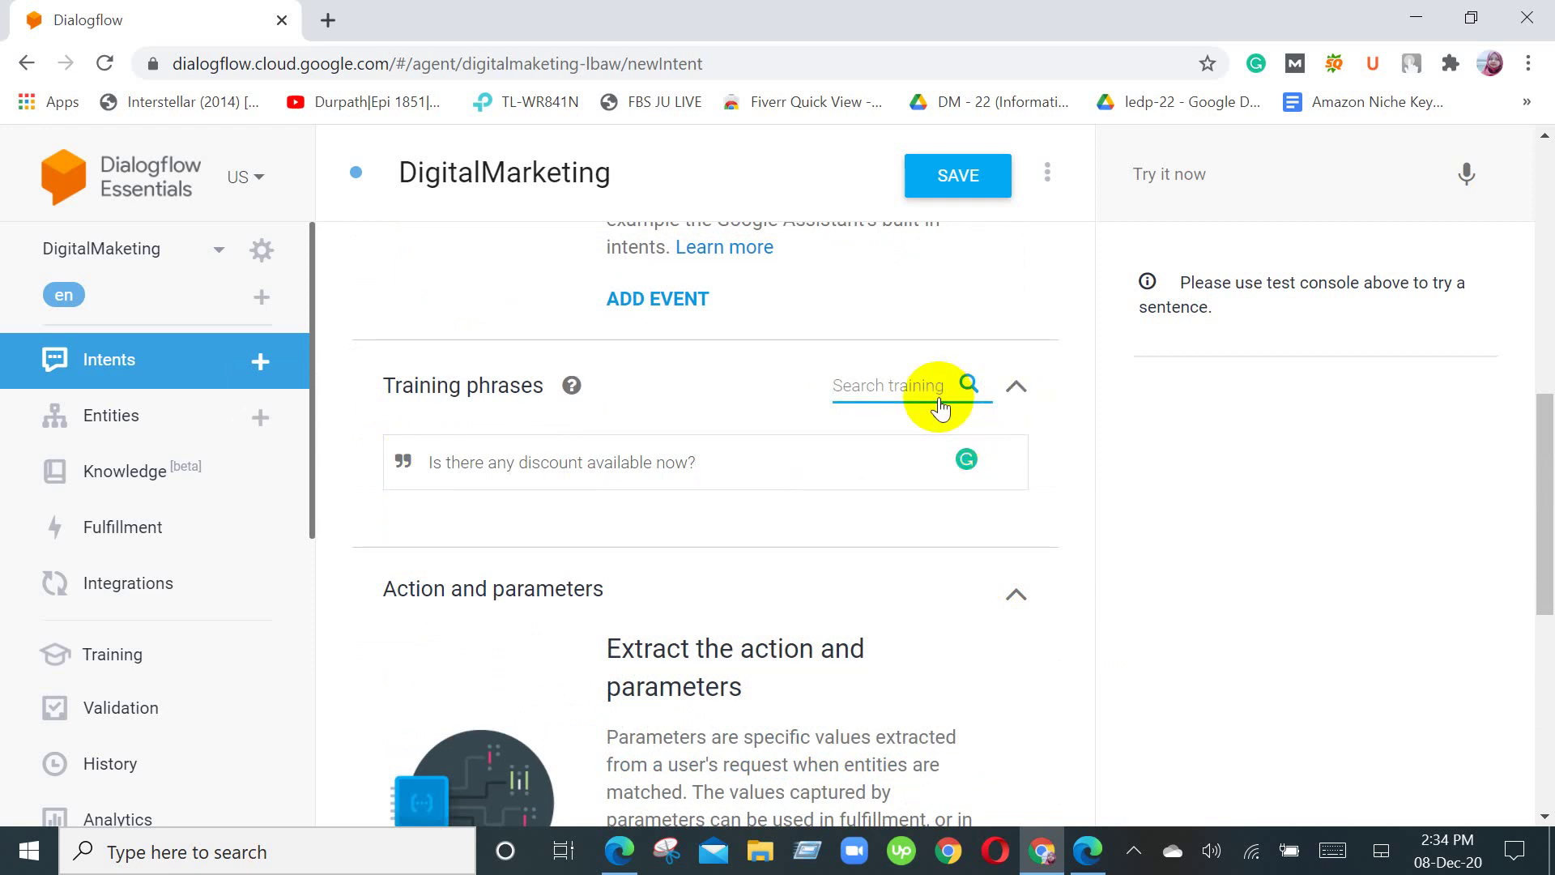
pyautogui.click(1016, 393)
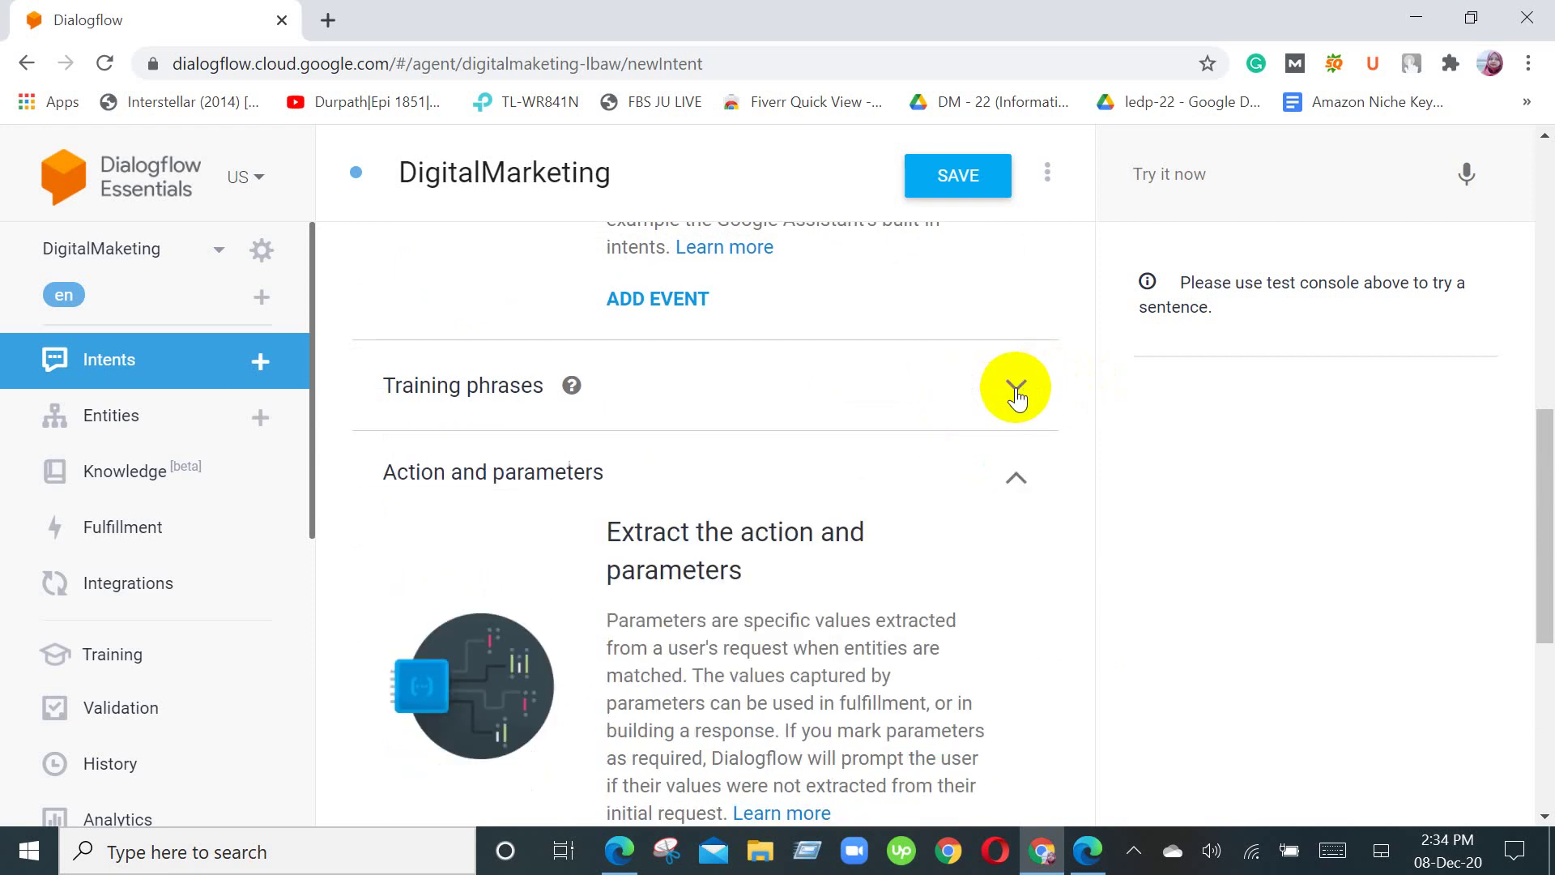
pyautogui.scroll(-6, 861, 518)
pyautogui.scroll(10, 853, 528)
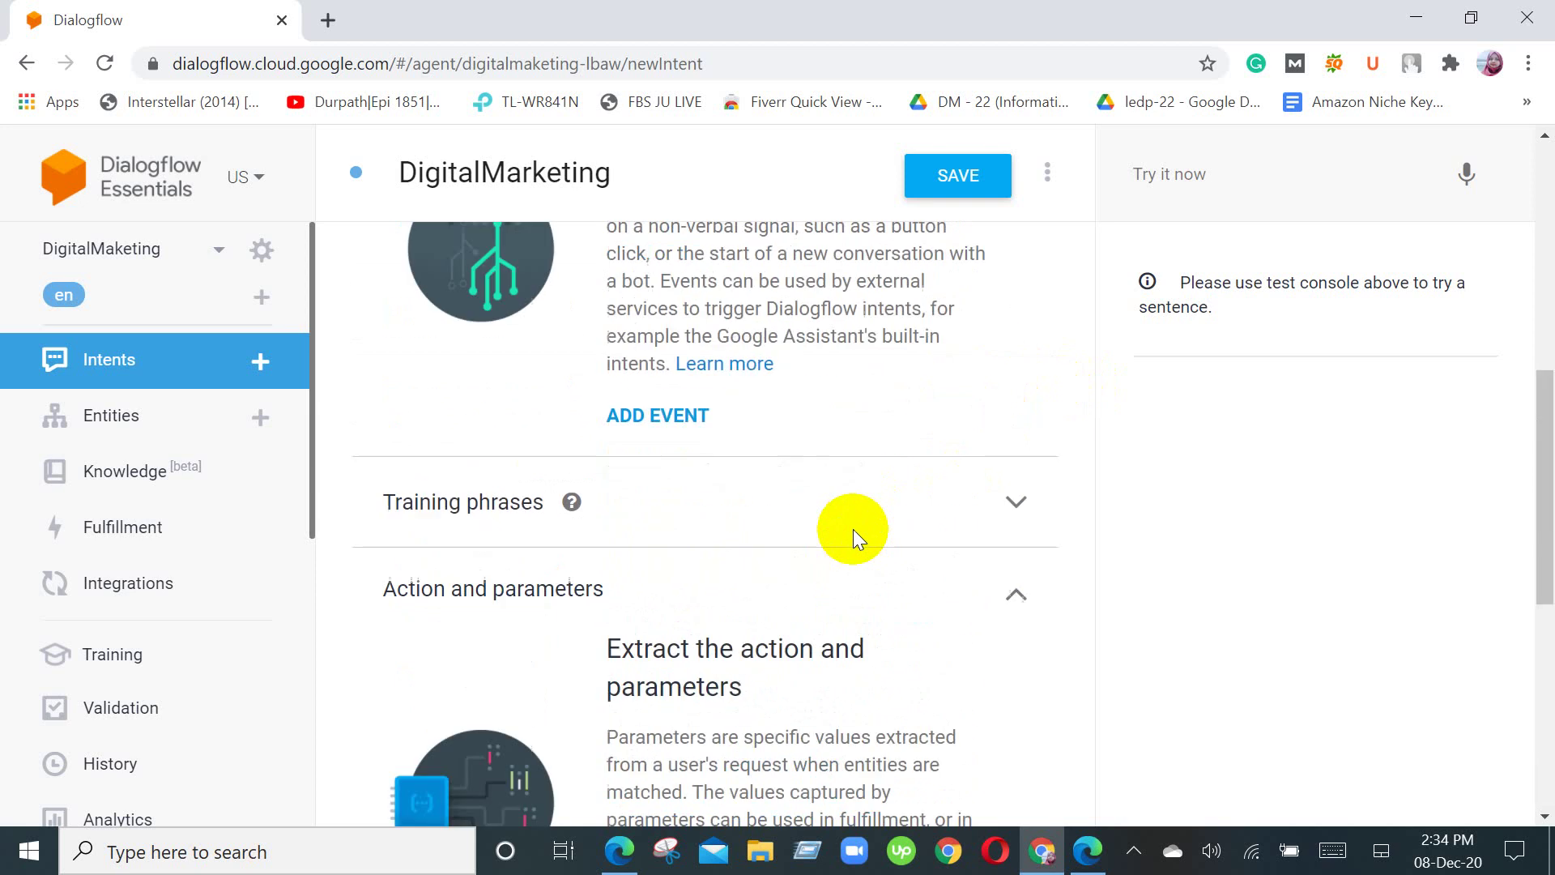
# Step: Save the DigitalMarketing intent and go to the agent's Entities page
pyautogui.click(946, 192)
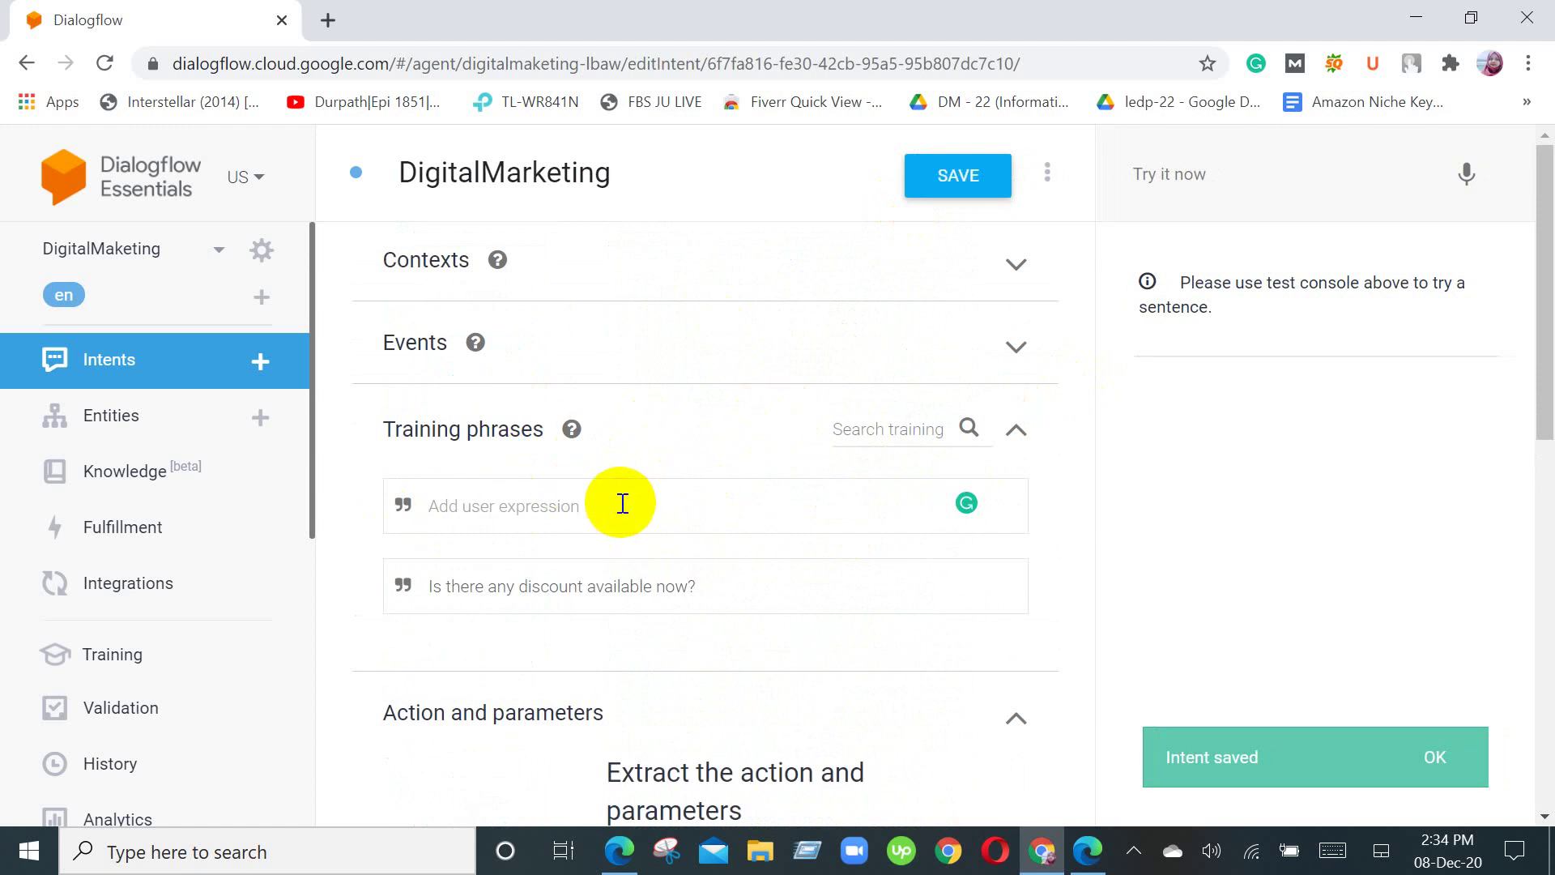
pyautogui.scroll(-1, 621, 503)
pyautogui.scroll(1, 622, 503)
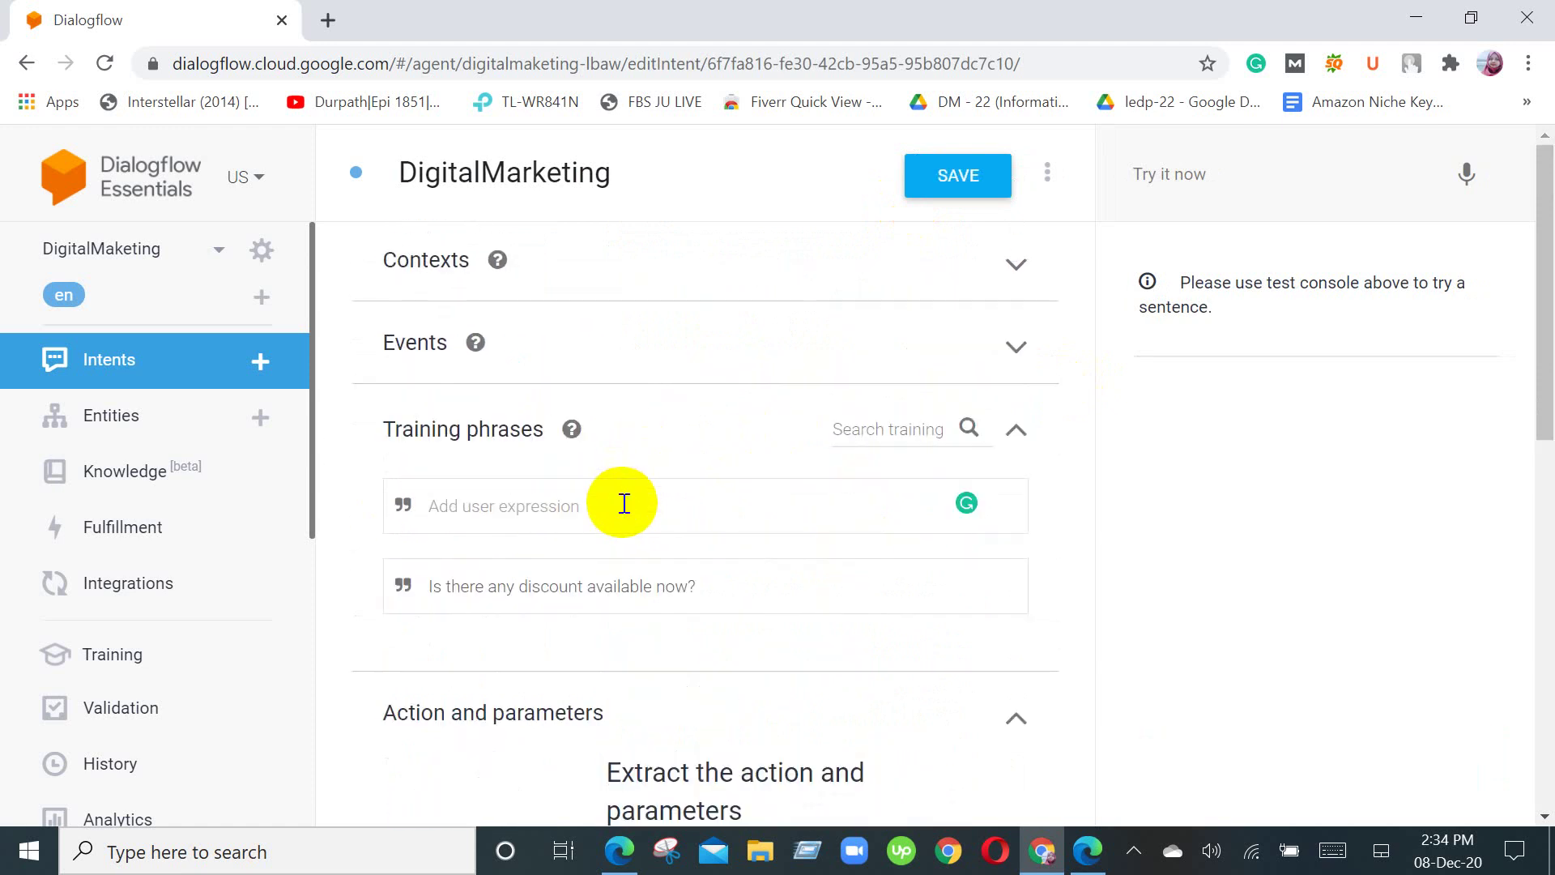
pyautogui.click(624, 503)
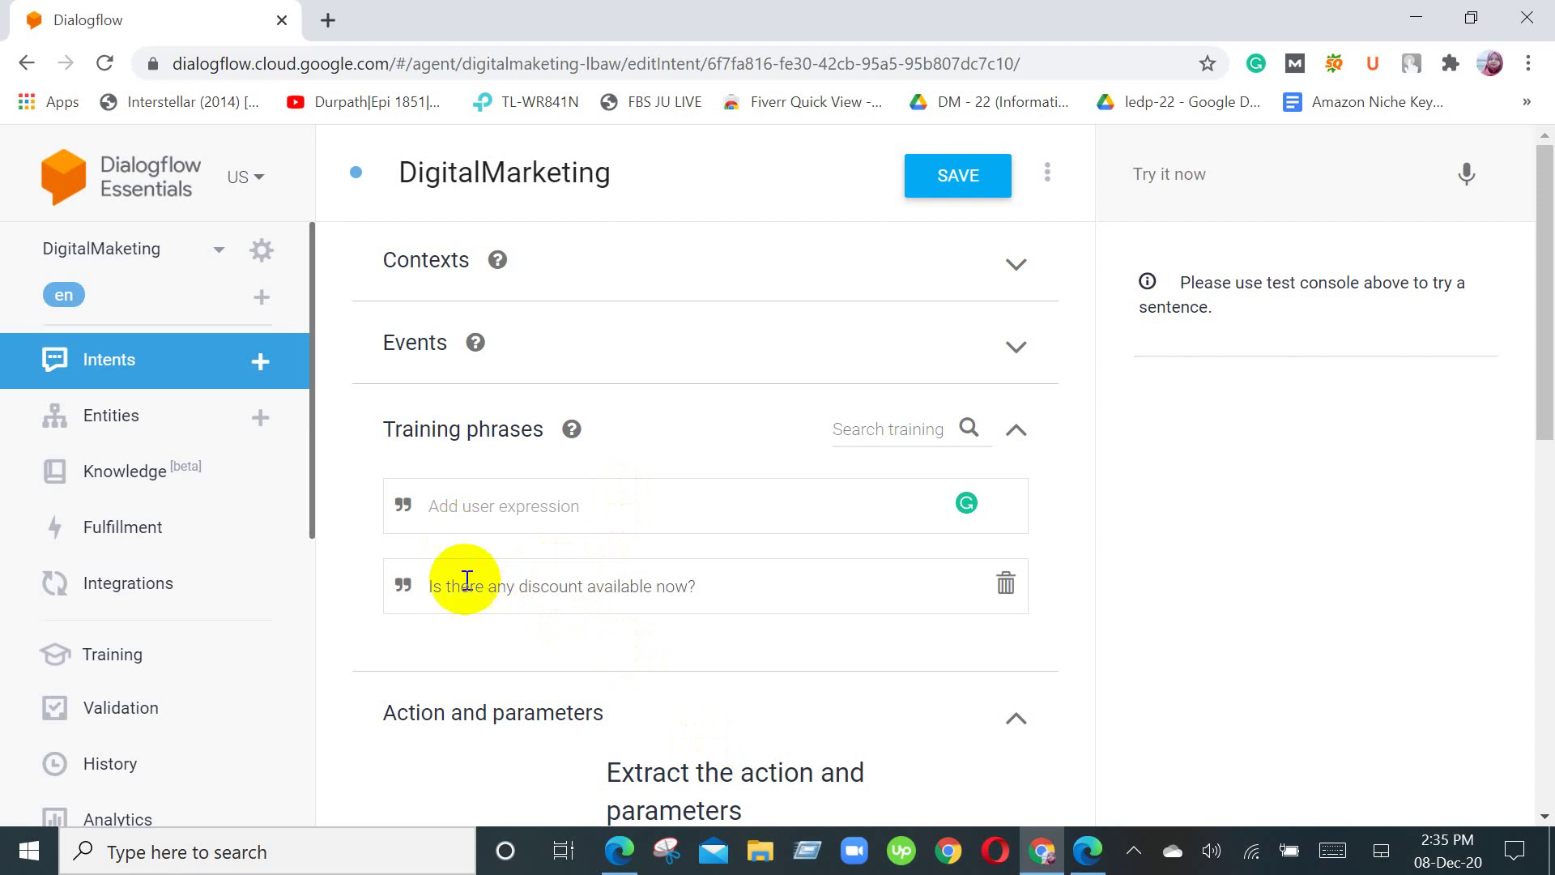
pyautogui.click(199, 422)
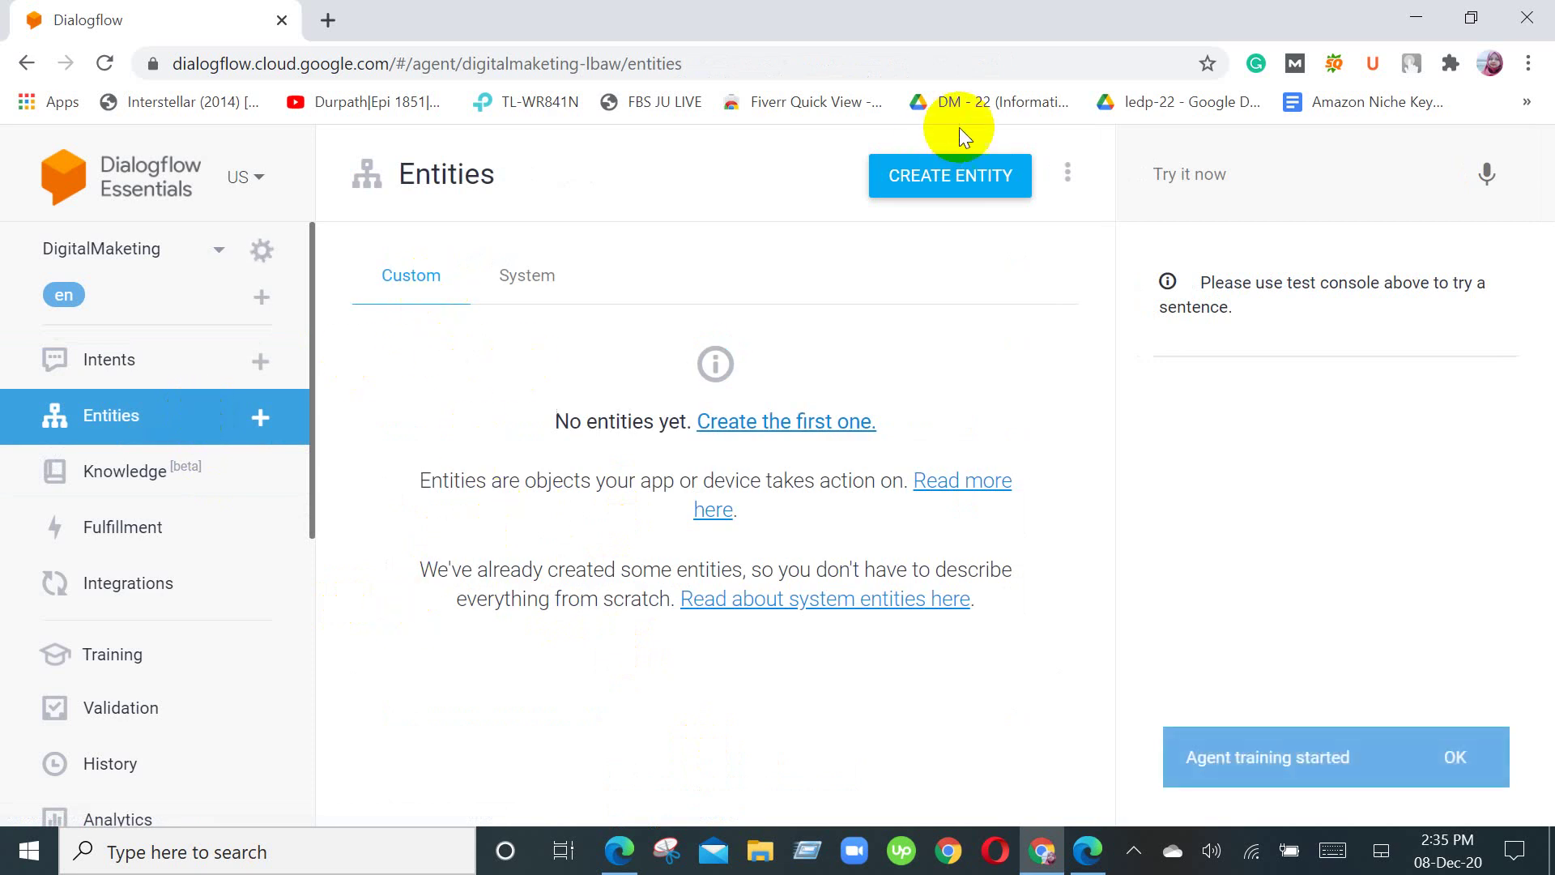
# Step: Start a new entity with CREATE ENTITY and focus its Entity name field
pyautogui.click(936, 177)
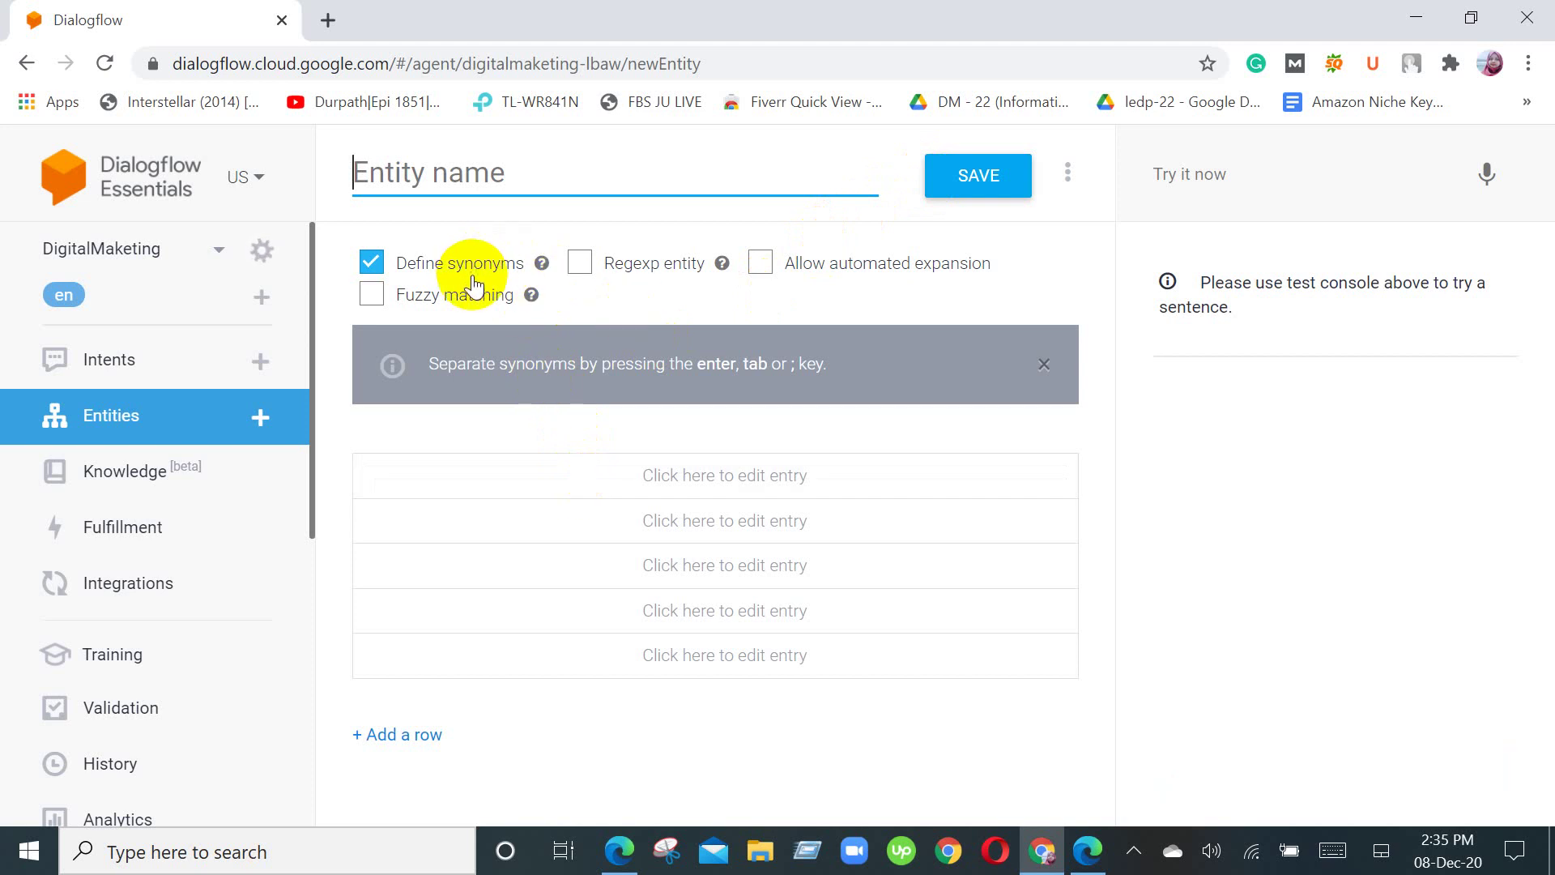
pyautogui.click(529, 162)
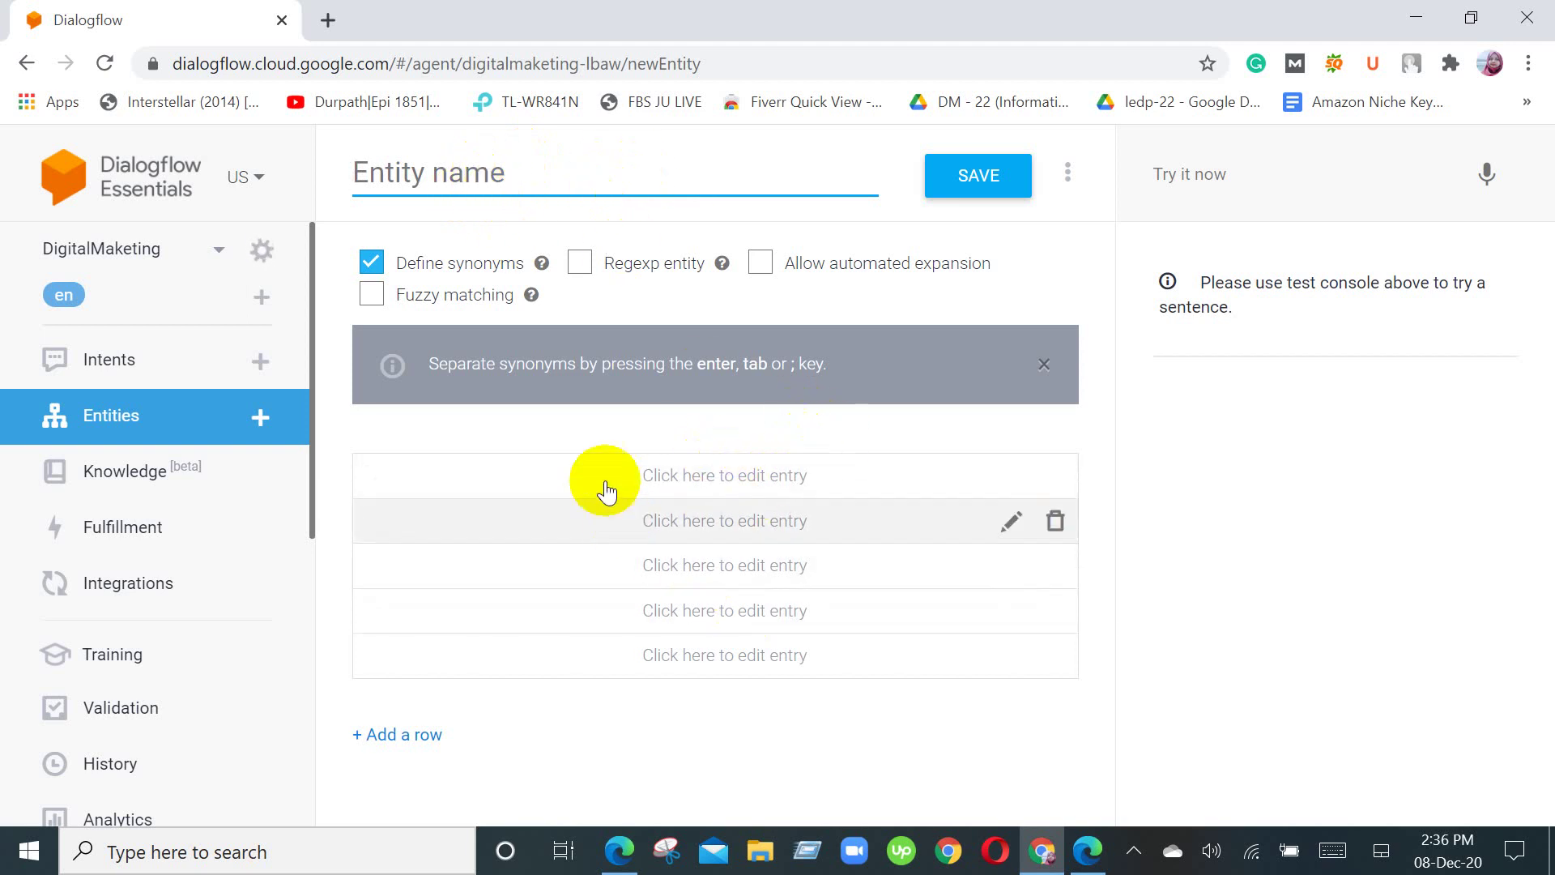
pyautogui.click(1042, 366)
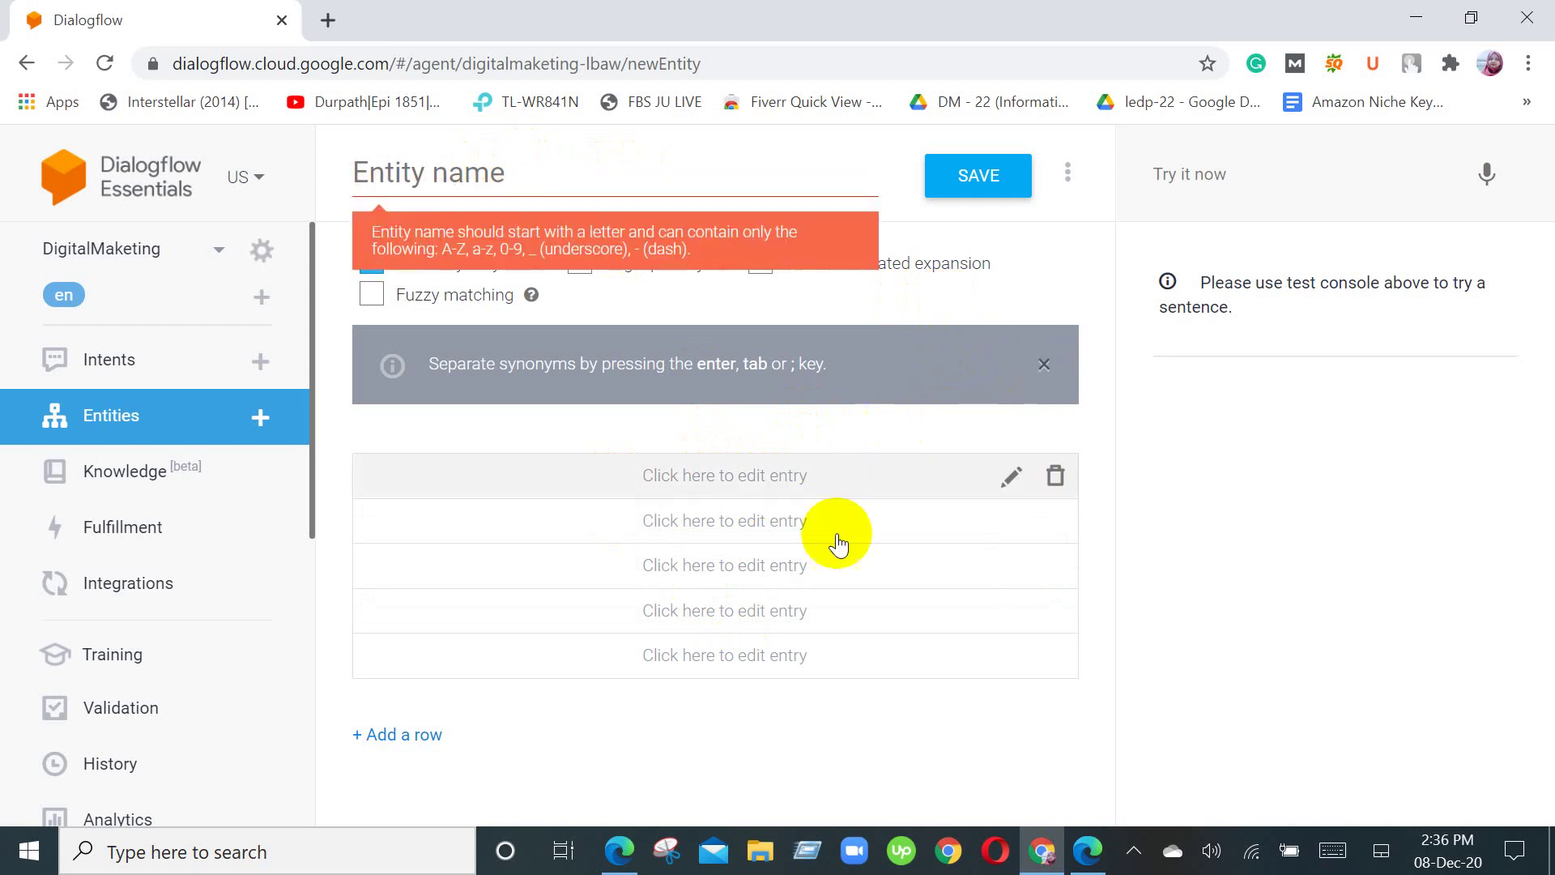
# Step: Type the entity name 'Digital marketing', then delete the space to make 'Digitalmarketing'
pyautogui.click(694, 164)
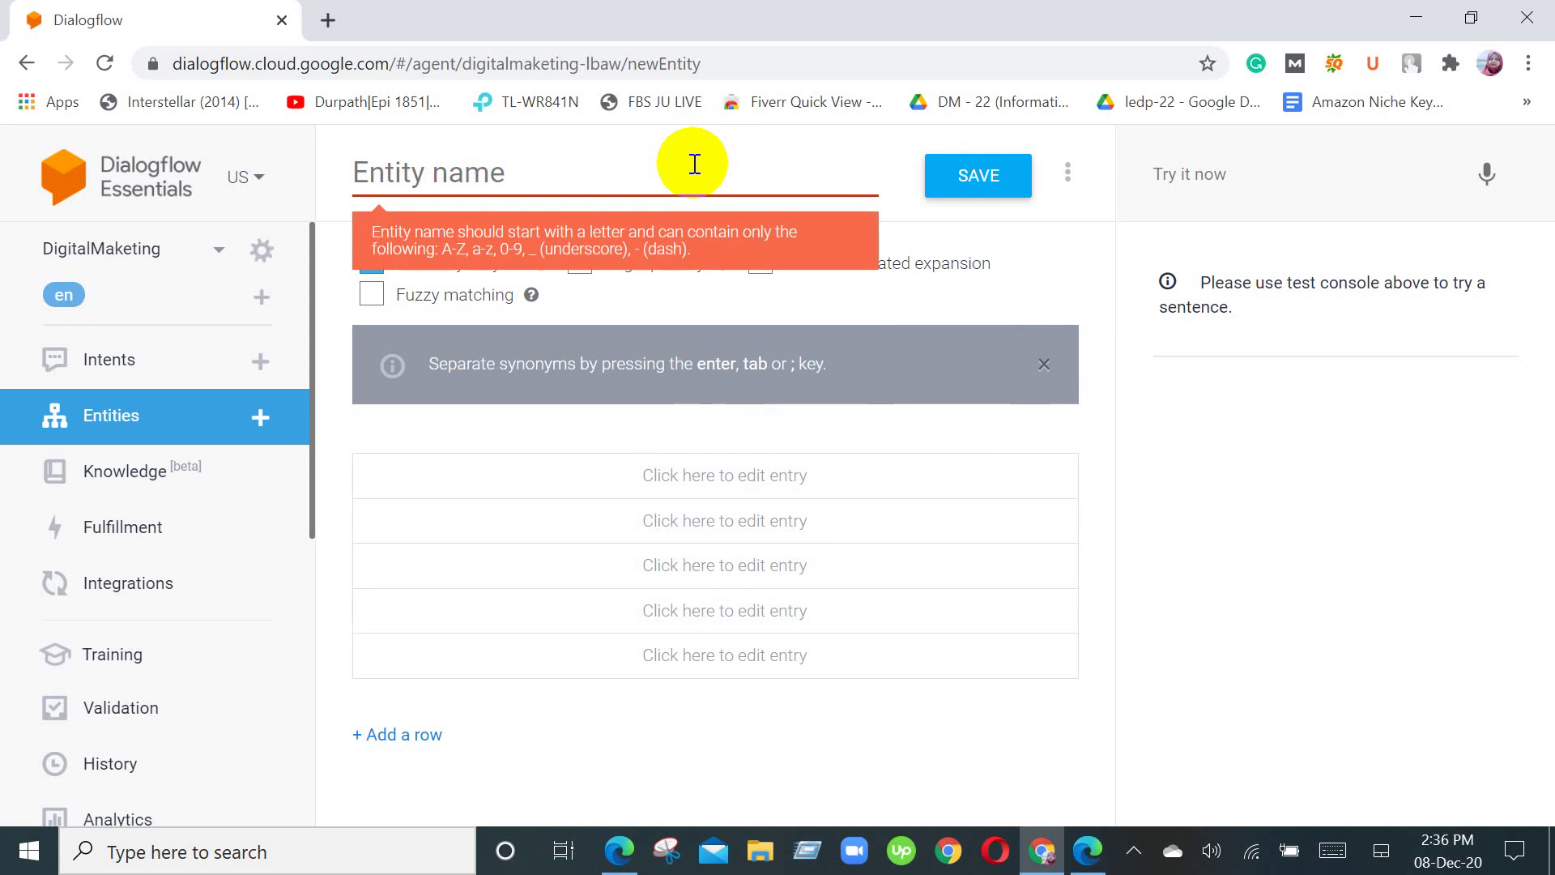
pyautogui.write('Di')
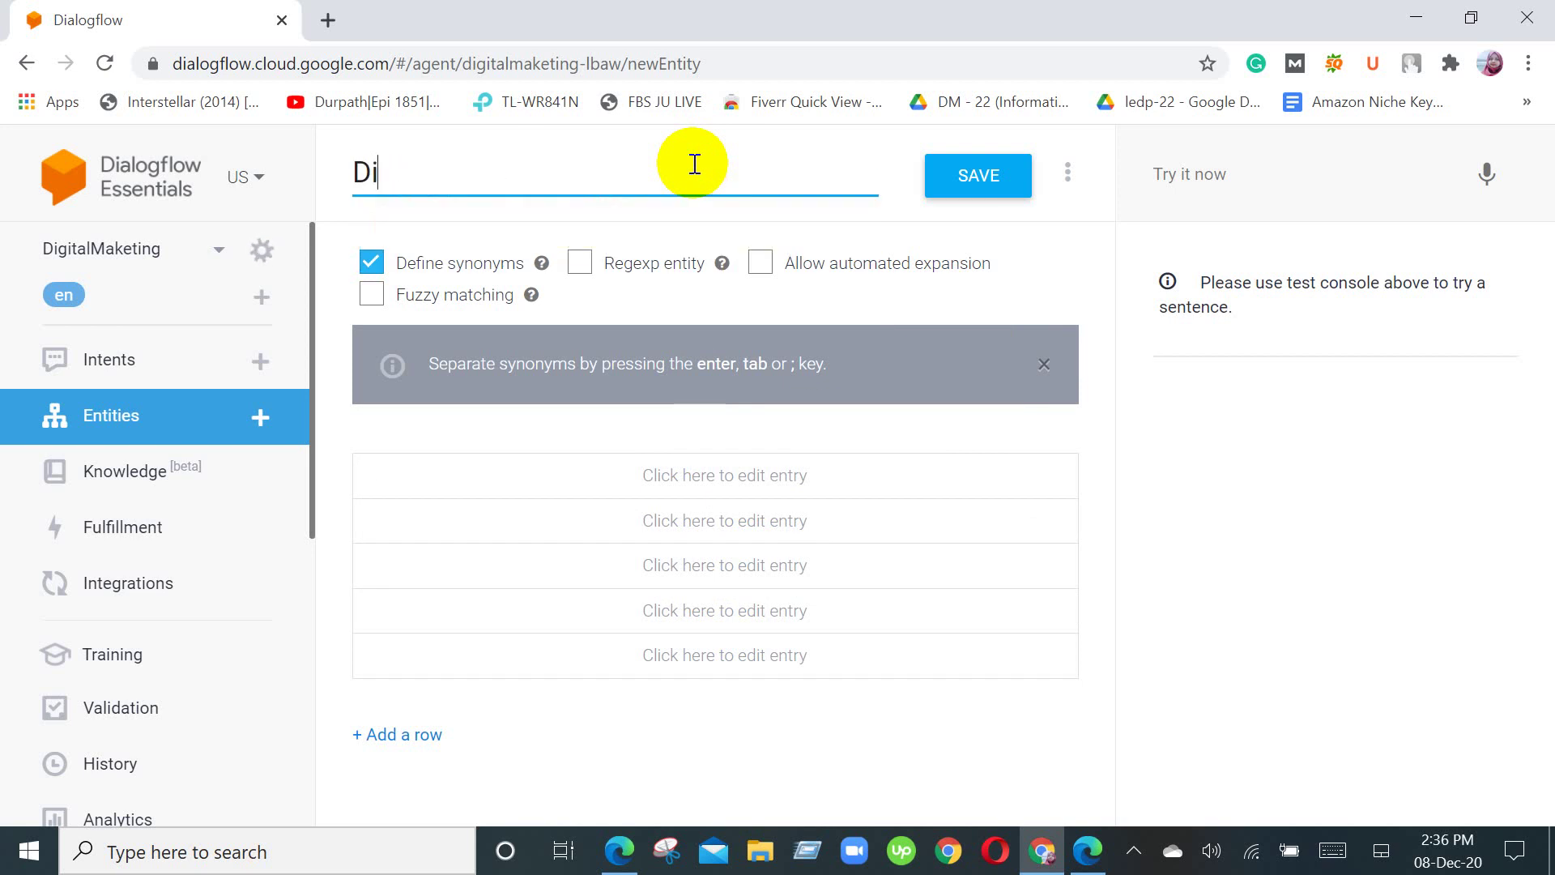
pyautogui.press('BackSpace')
pyautogui.press('BackSpace')
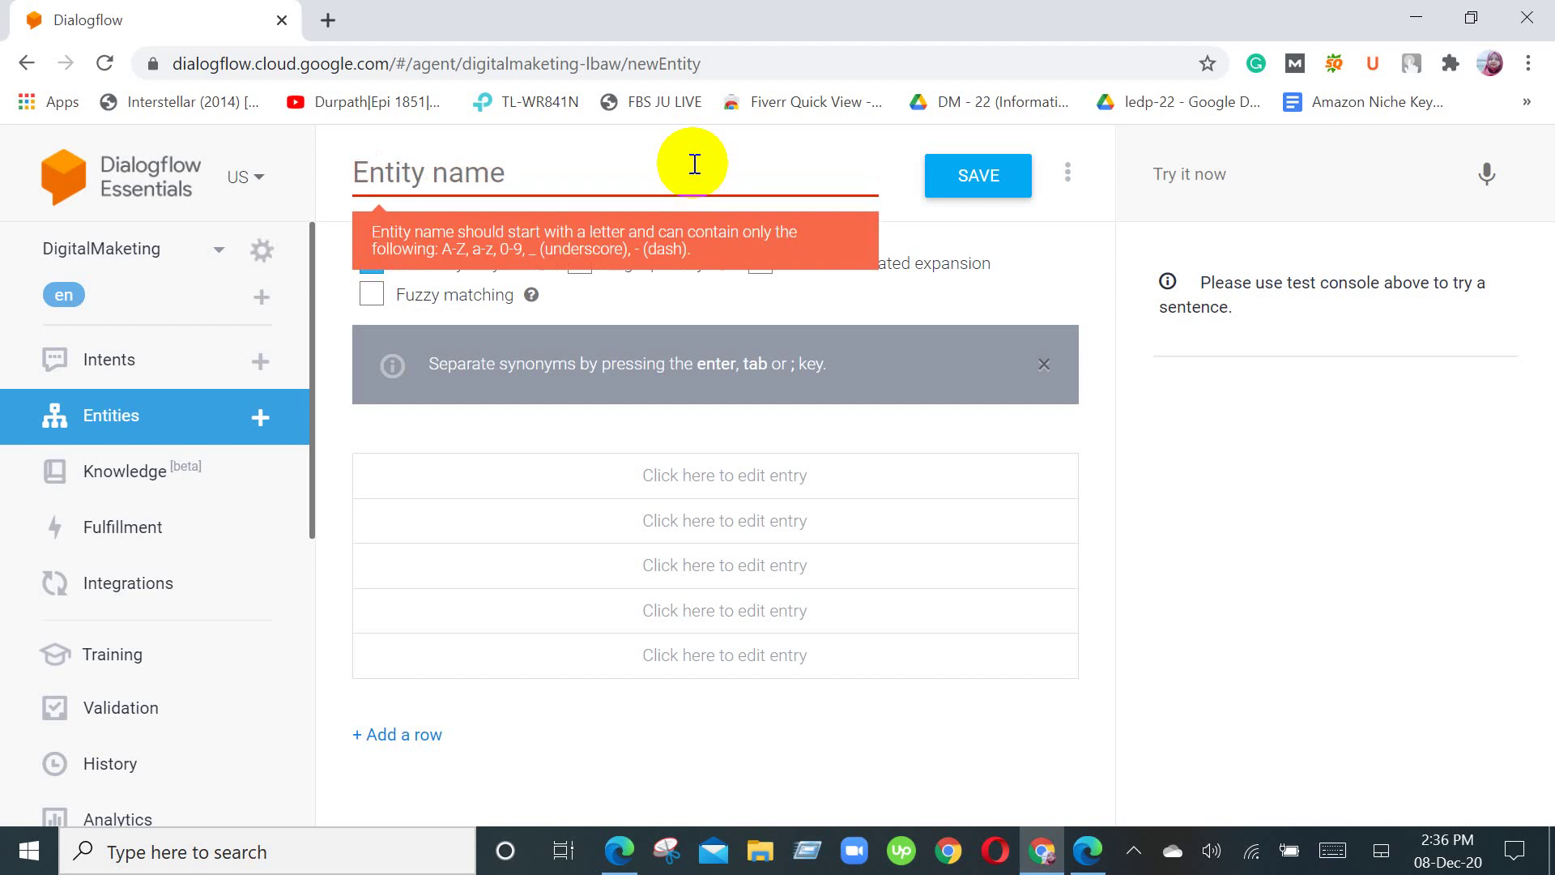
pyautogui.write('Digia')
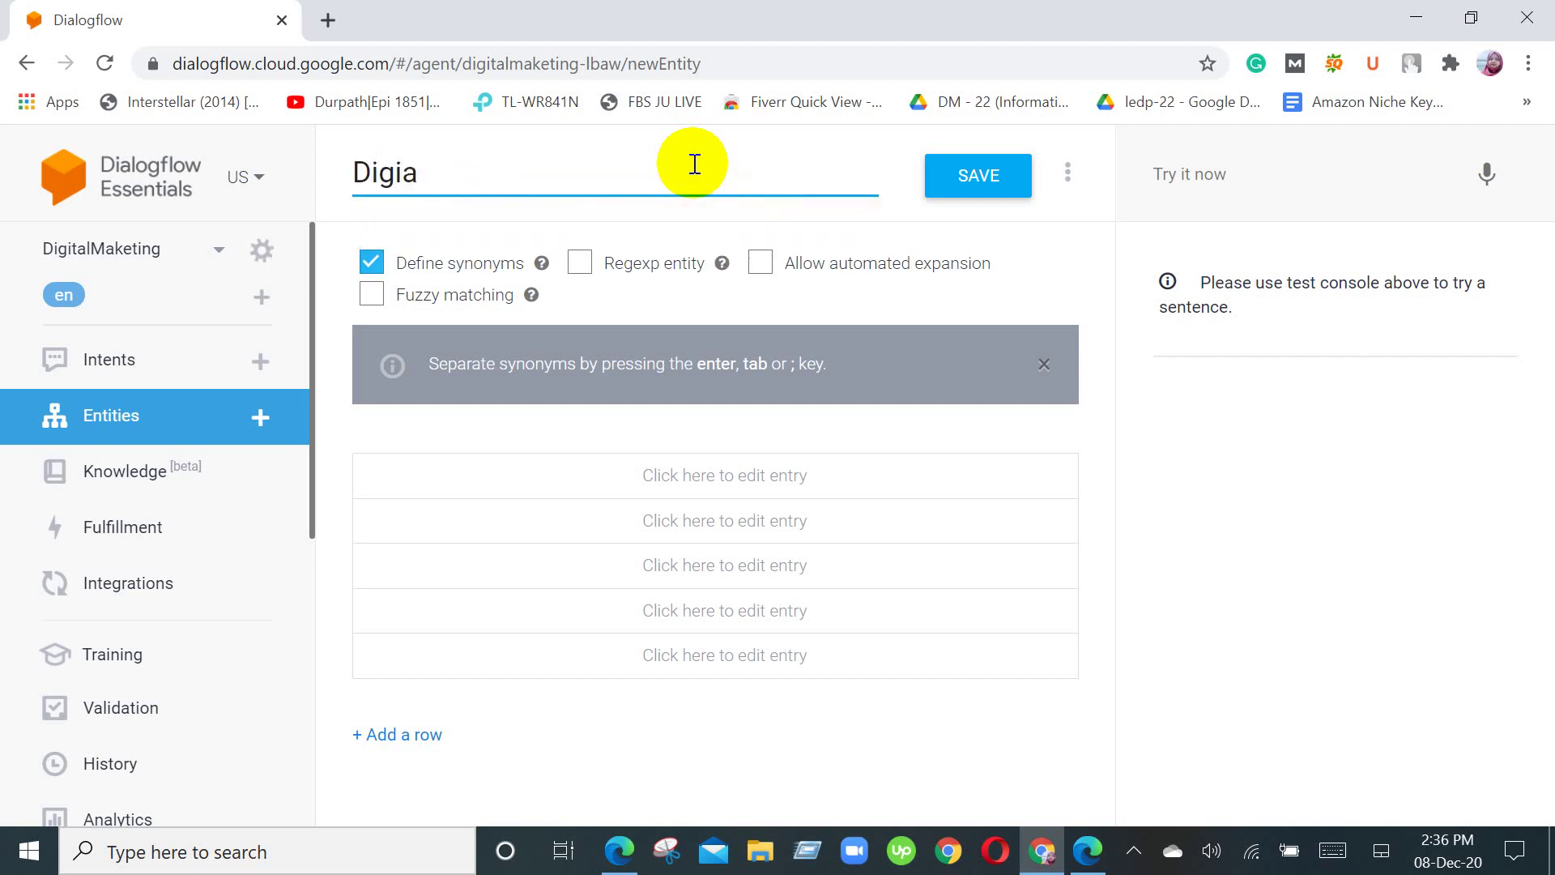
pyautogui.press('BackSpace')
pyautogui.write('tal mar')
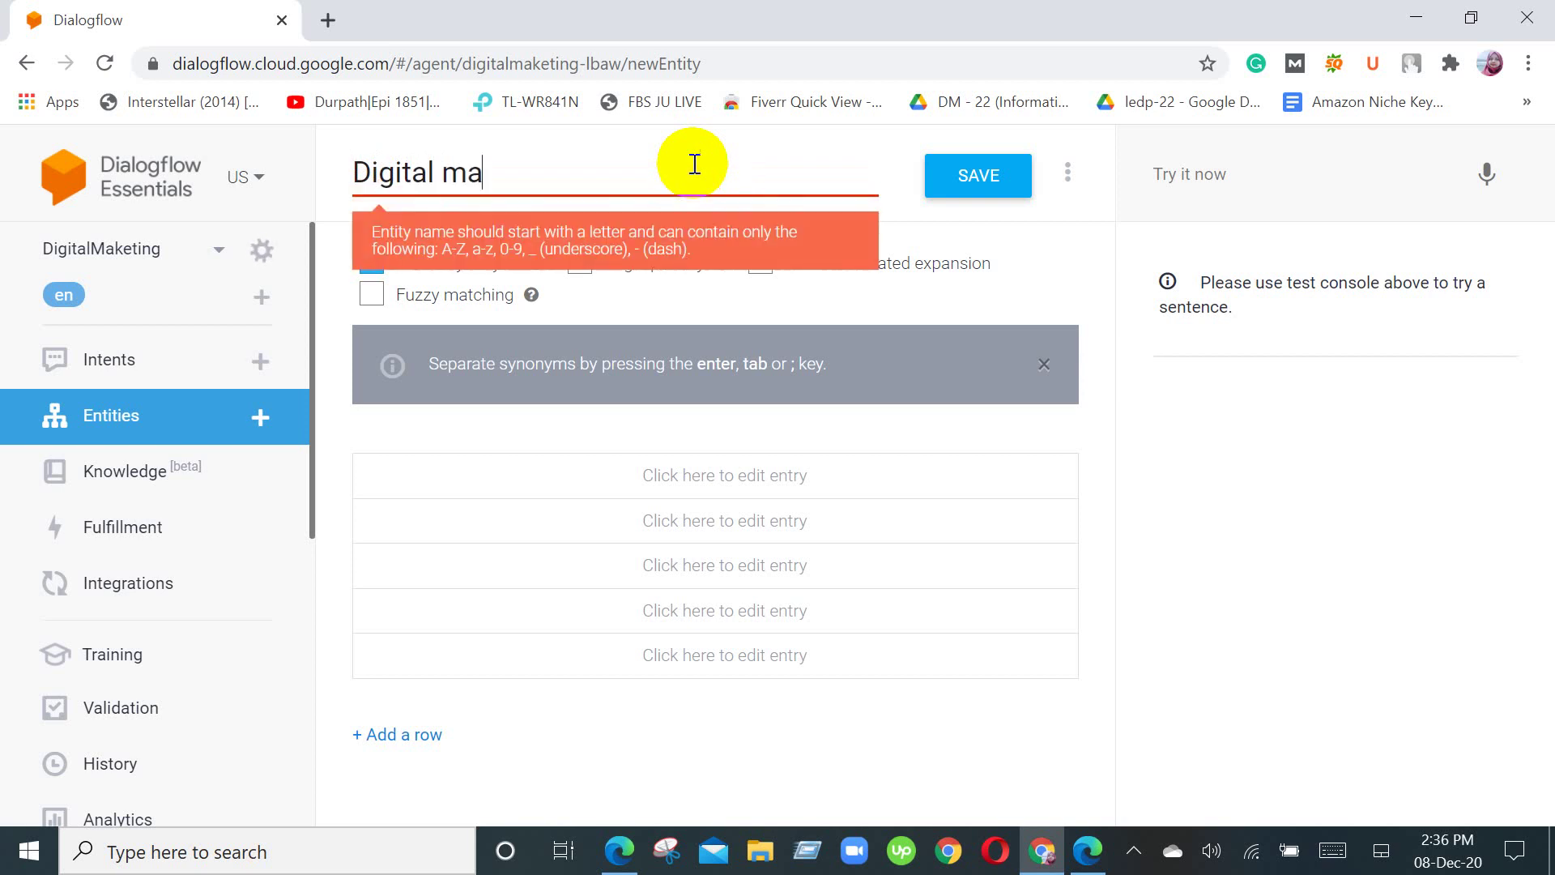
pyautogui.write('keting')
pyautogui.click(451, 171)
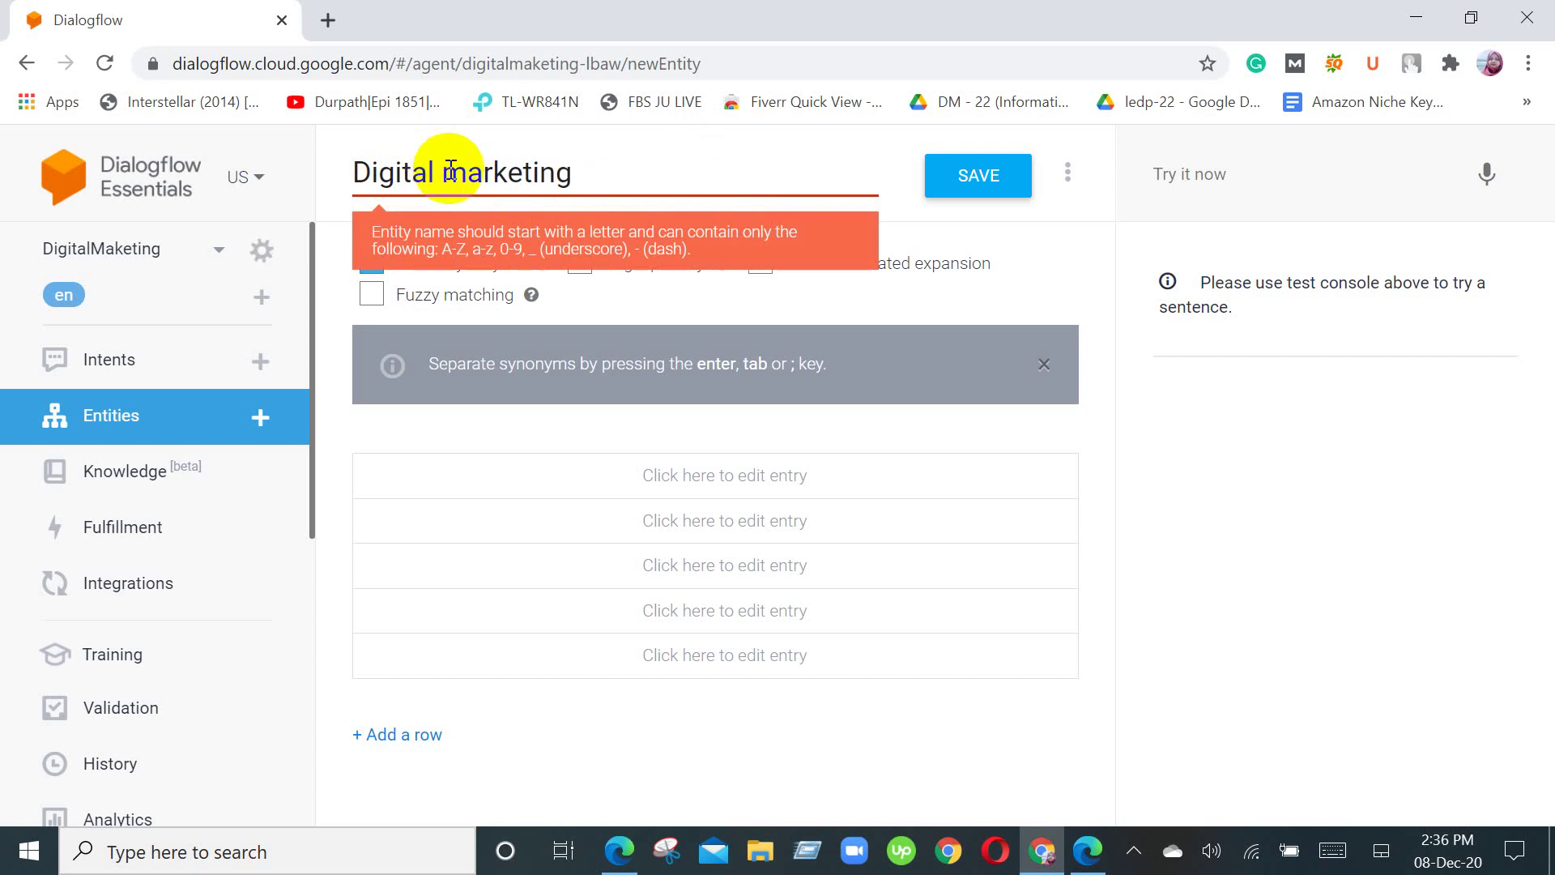
pyautogui.press('BackSpace')
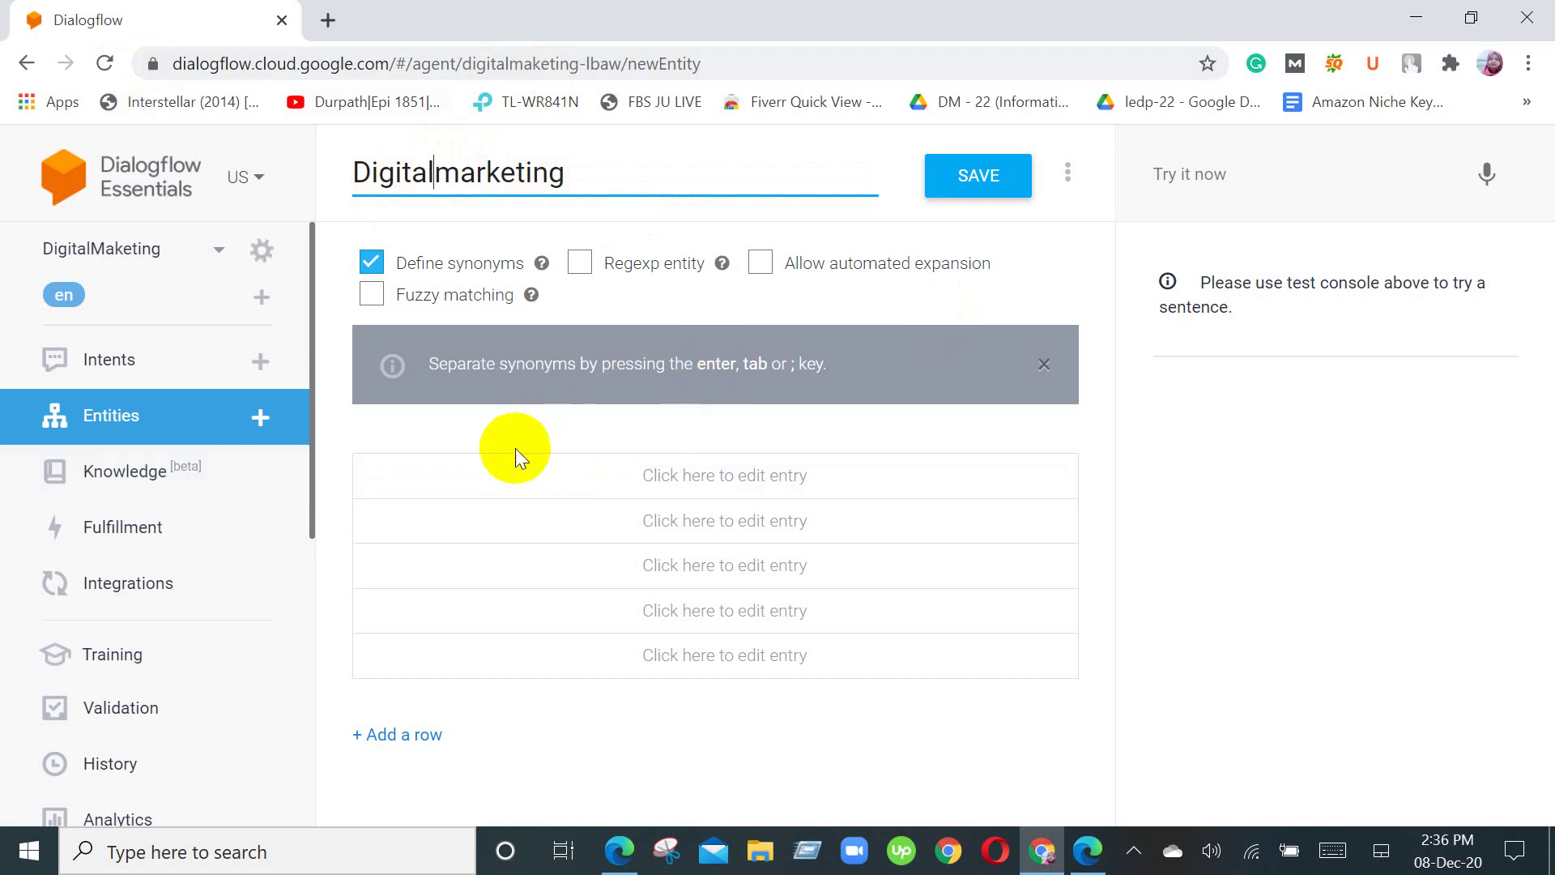
# Step: Add the entry 'Discount' with synonyms 'offer' and 'special offer'
pyautogui.click(508, 477)
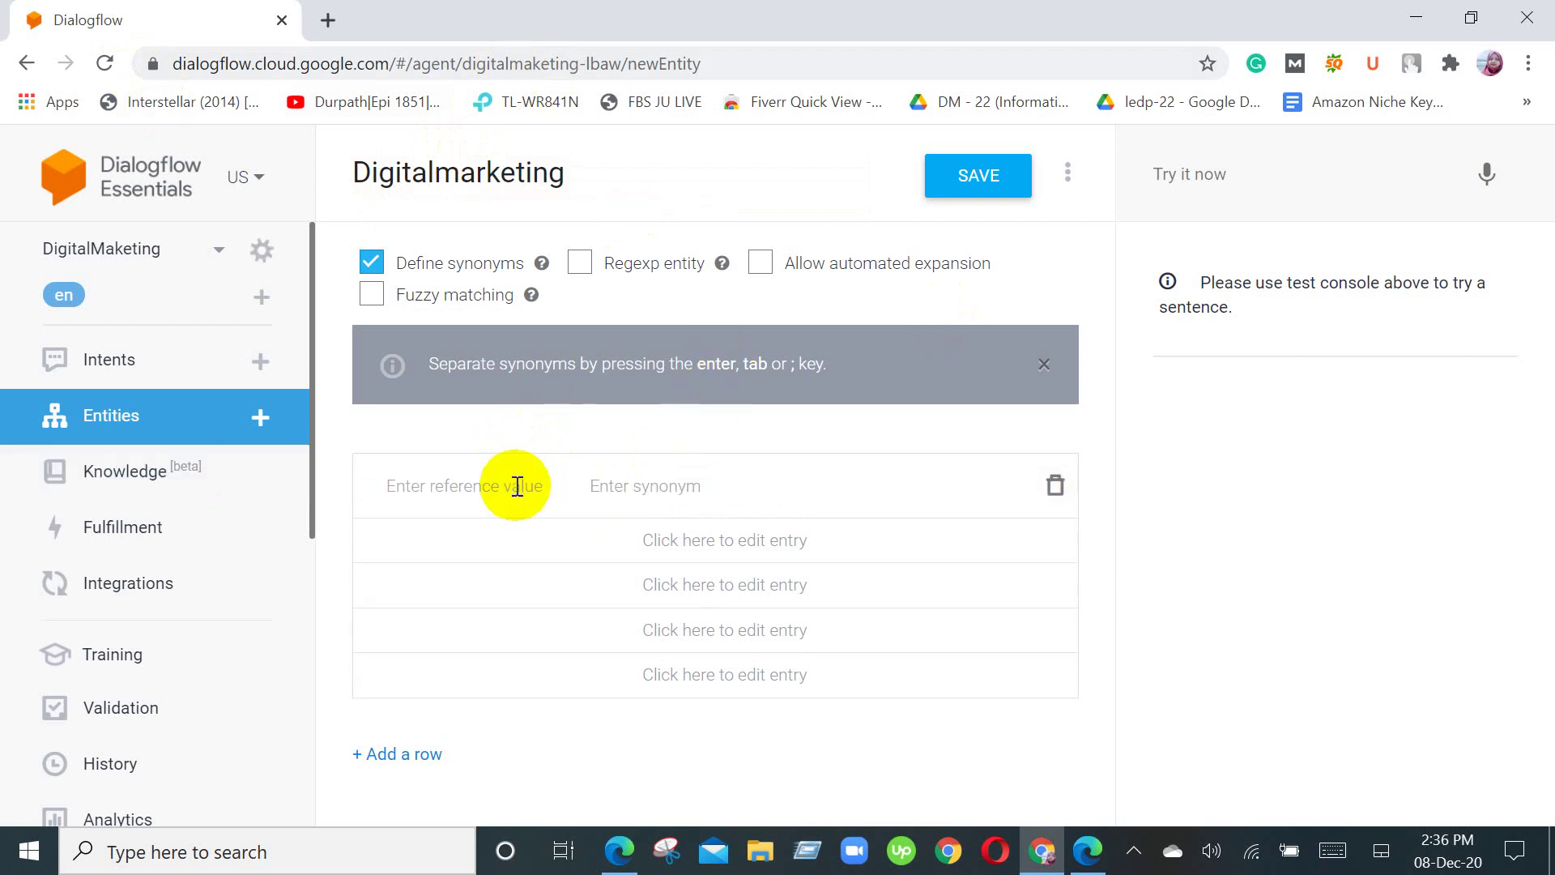
pyautogui.write('D')
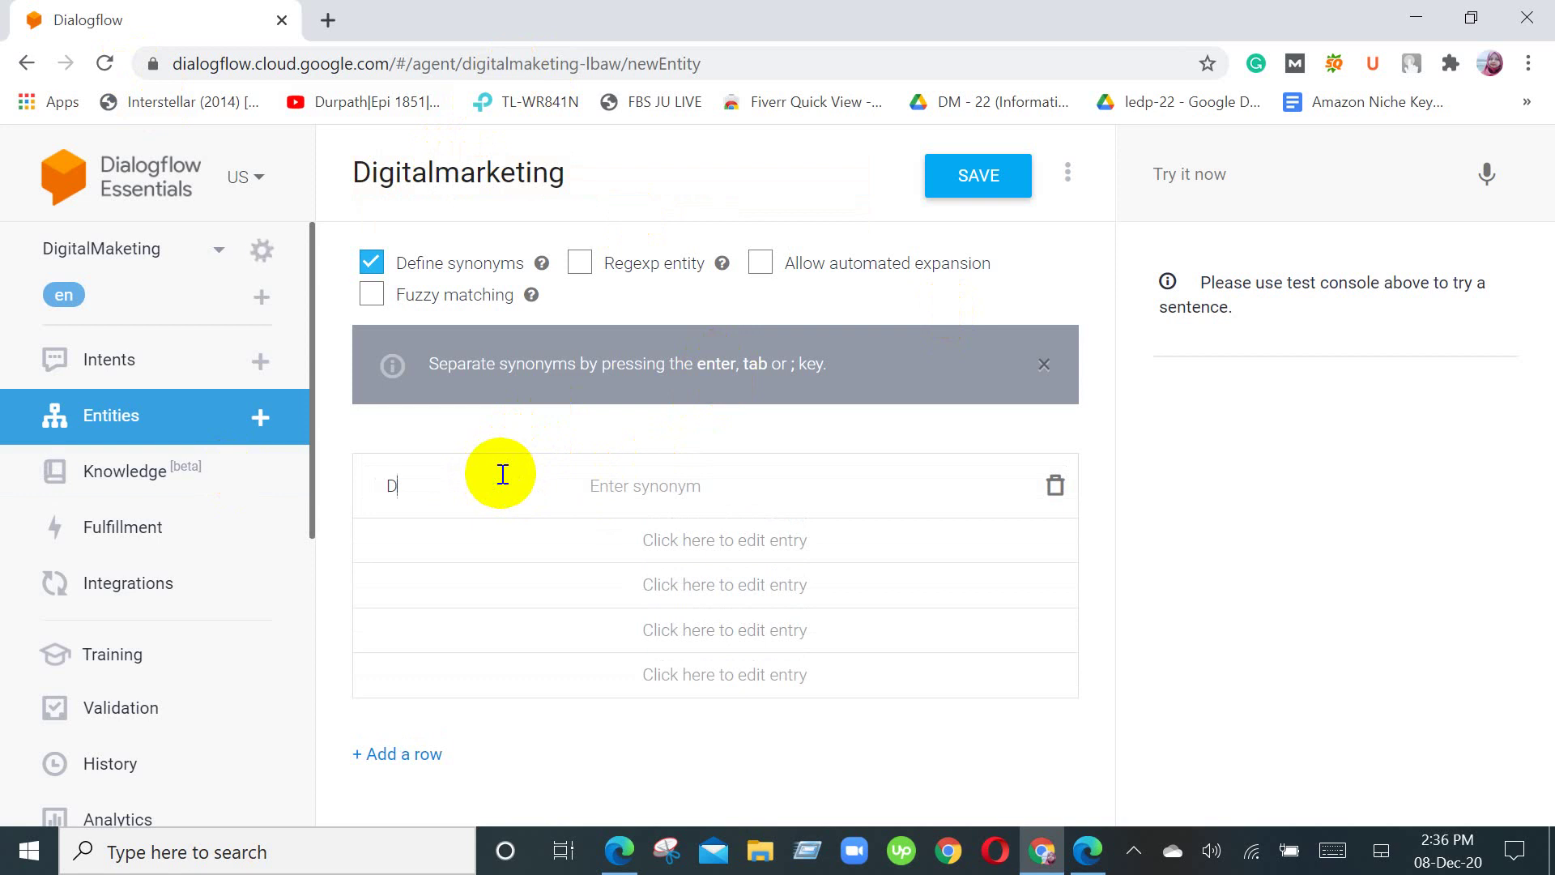
pyautogui.write('iscount')
pyautogui.click(627, 482)
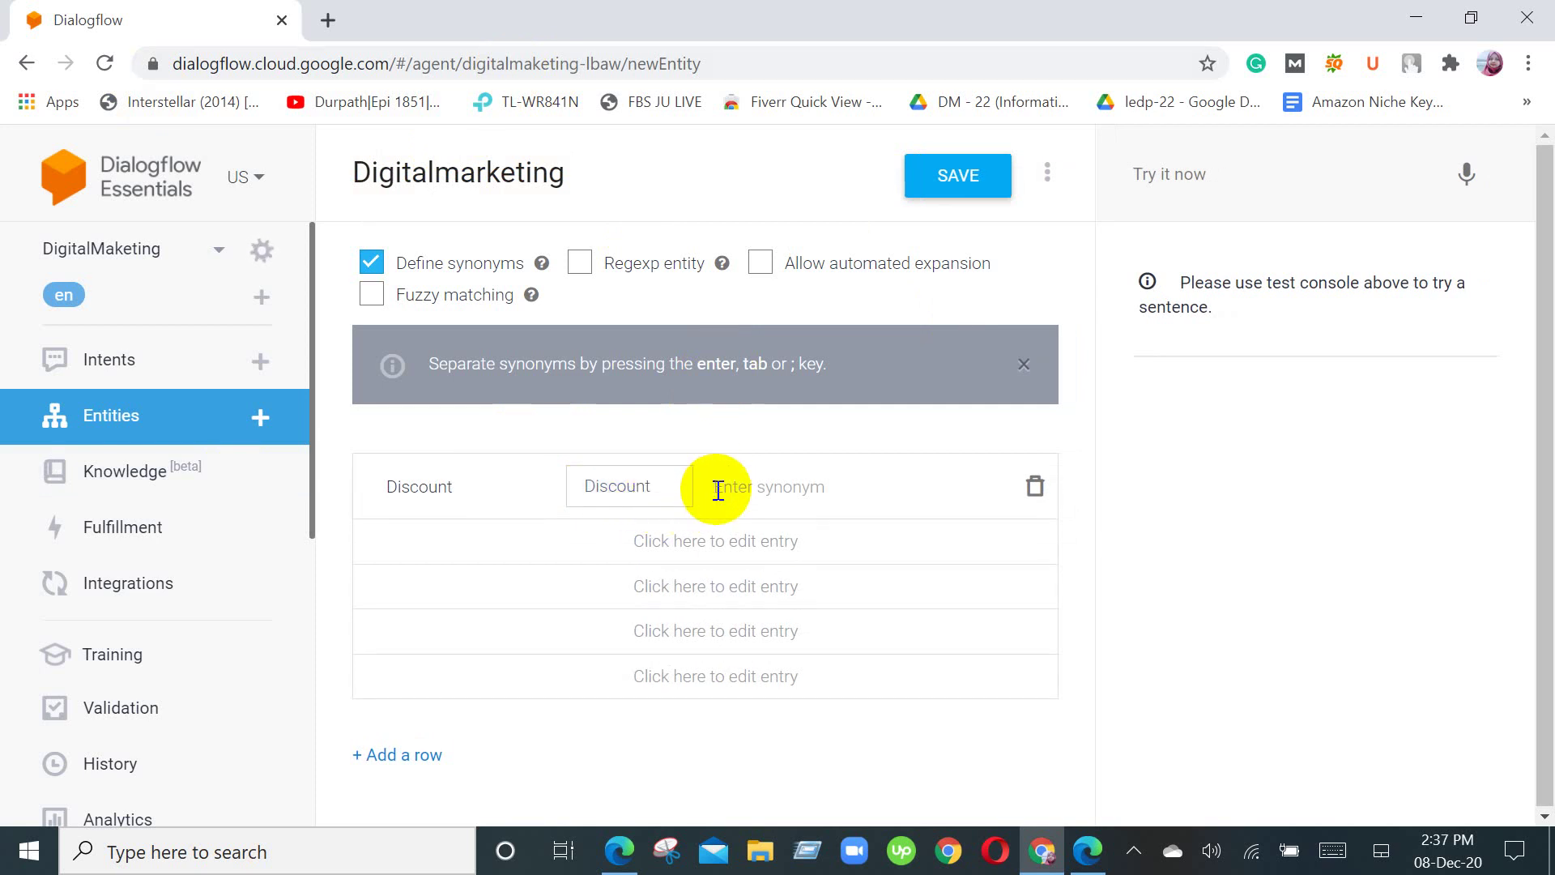
pyautogui.write('offer, special offer,')
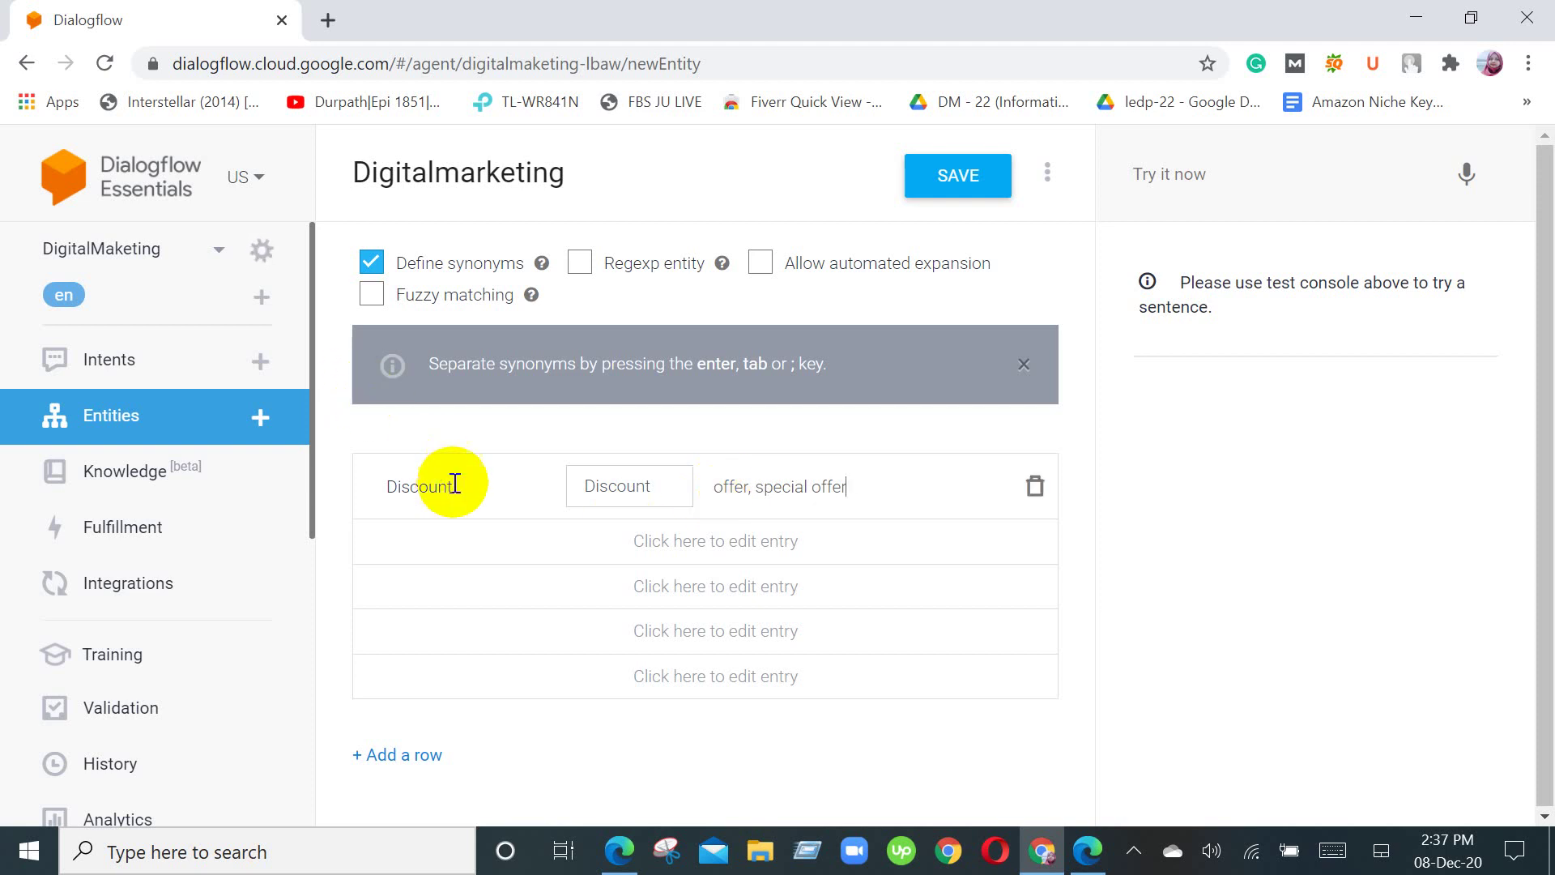
pyautogui.press('Return')
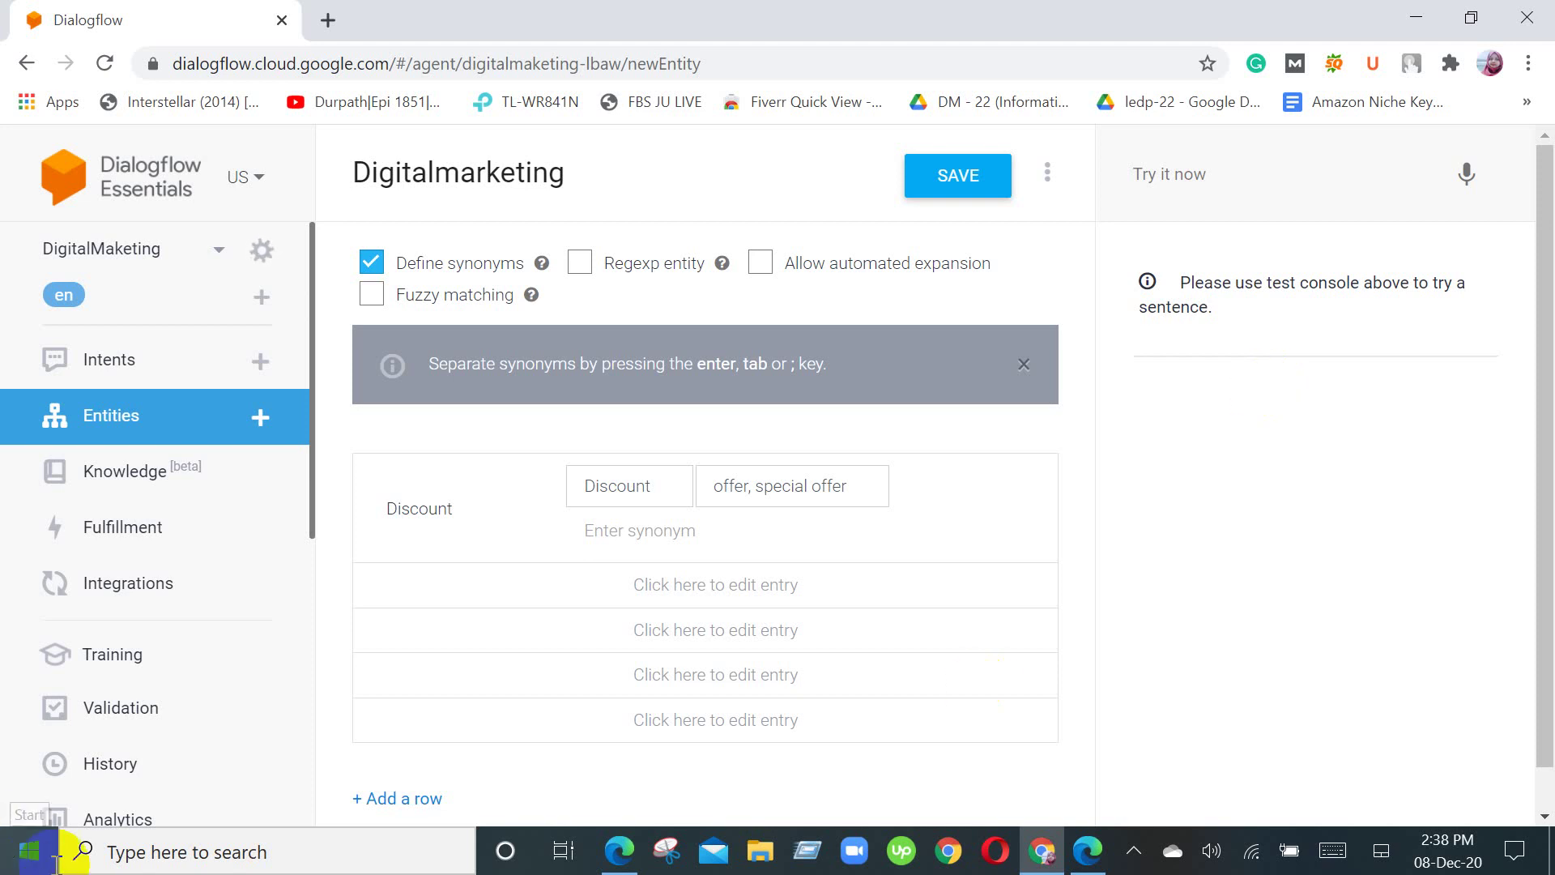
# Step: Save the Digitalmarketing entity and dismiss the word definition popup
pyautogui.click(976, 180)
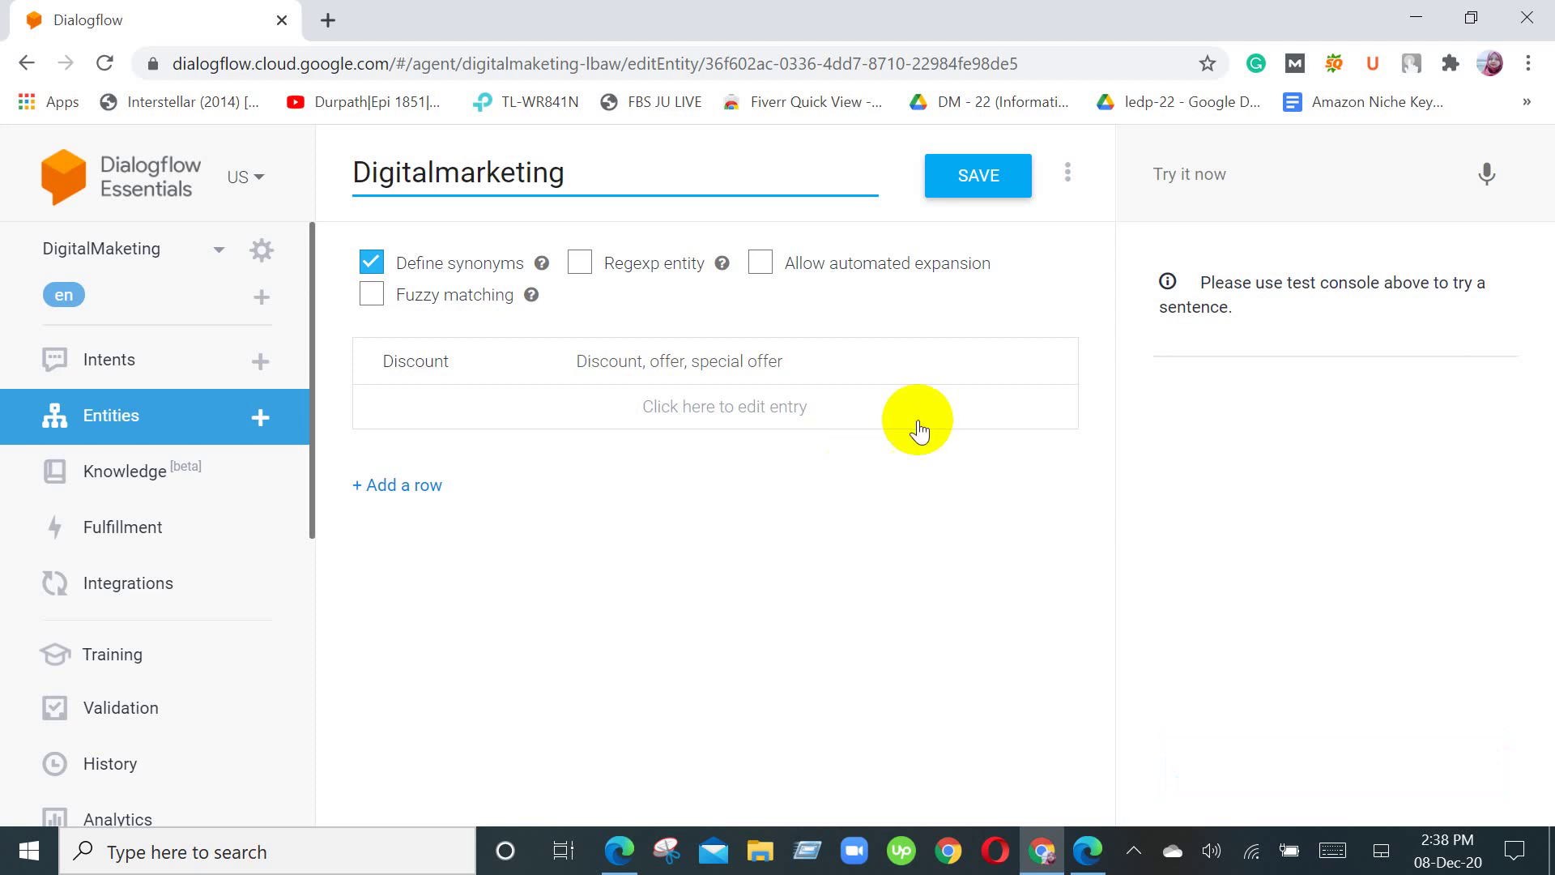
pyautogui.click(1166, 288)
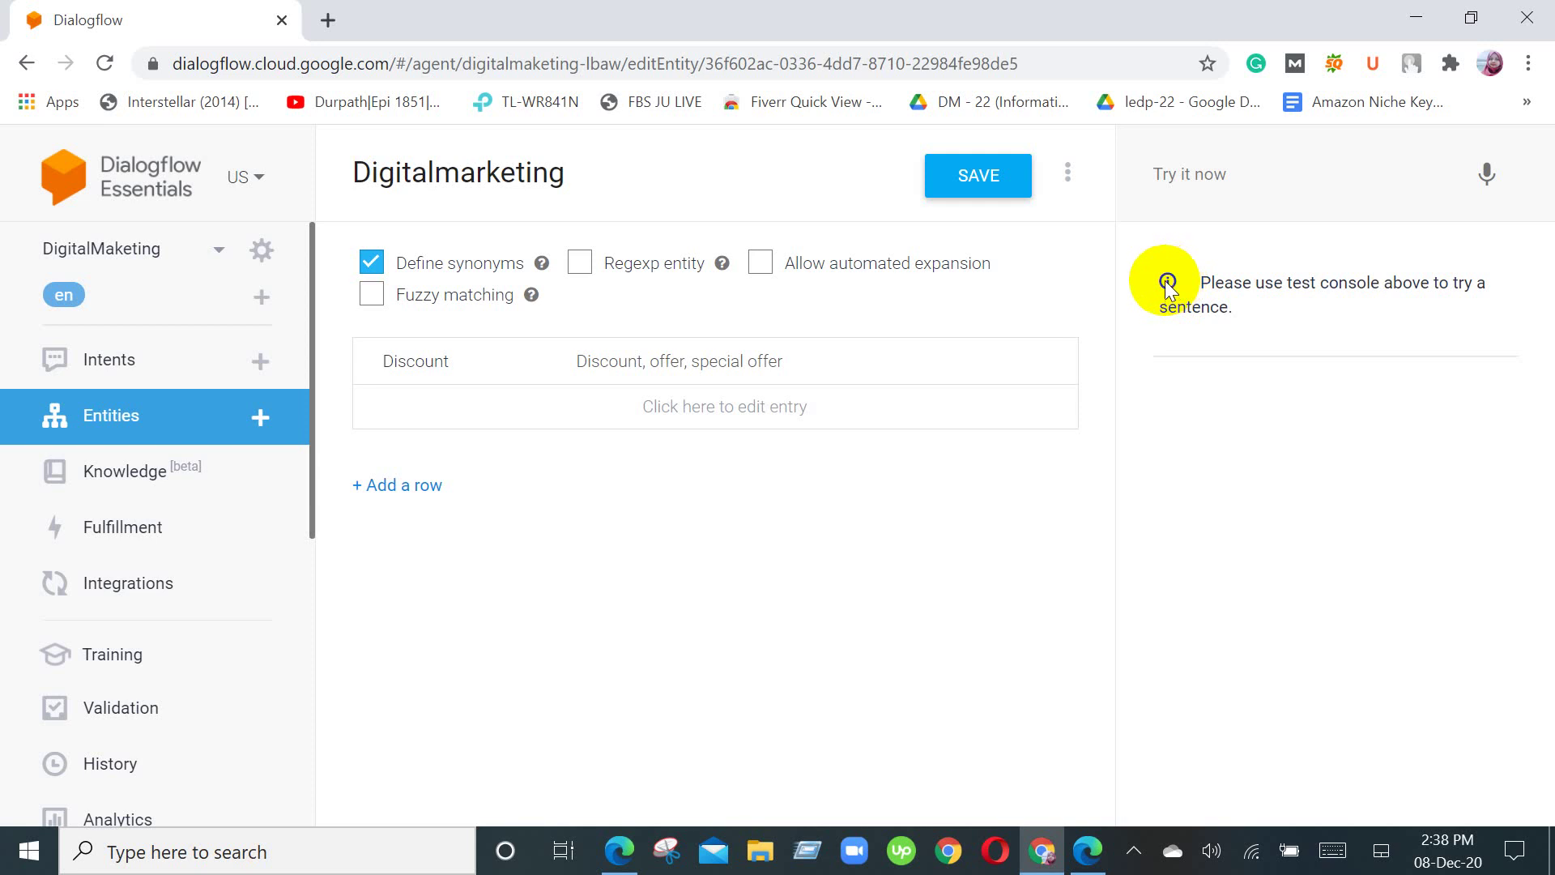
pyautogui.tripleClick(1166, 288)
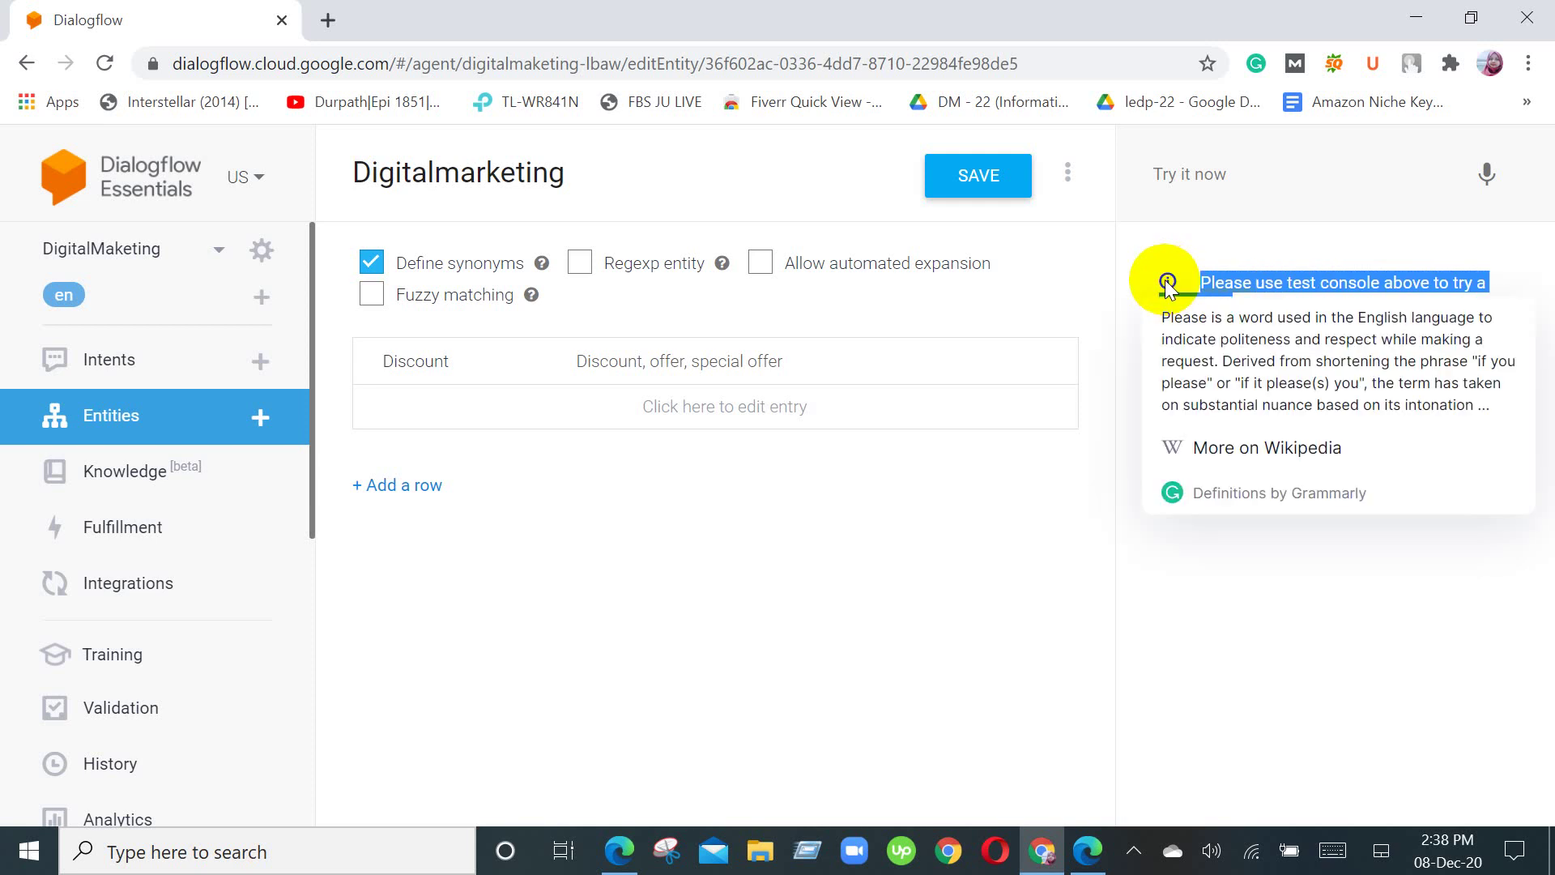
pyautogui.click(1237, 607)
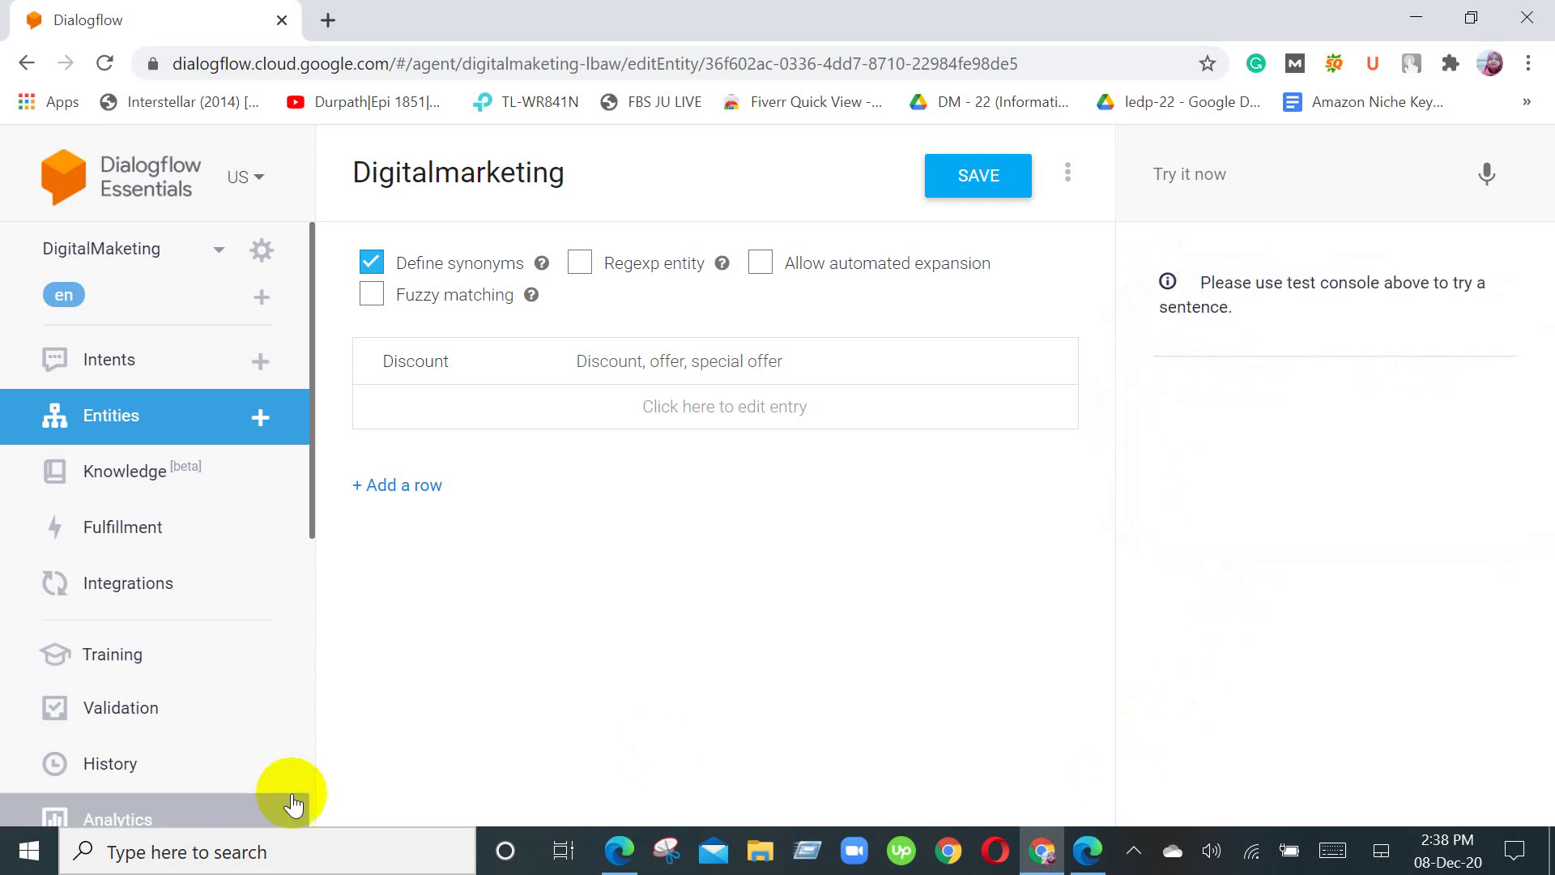
# Step: Open the DigitalMaketing agent's settings with the gear icon and review the General settings
pyautogui.click(261, 251)
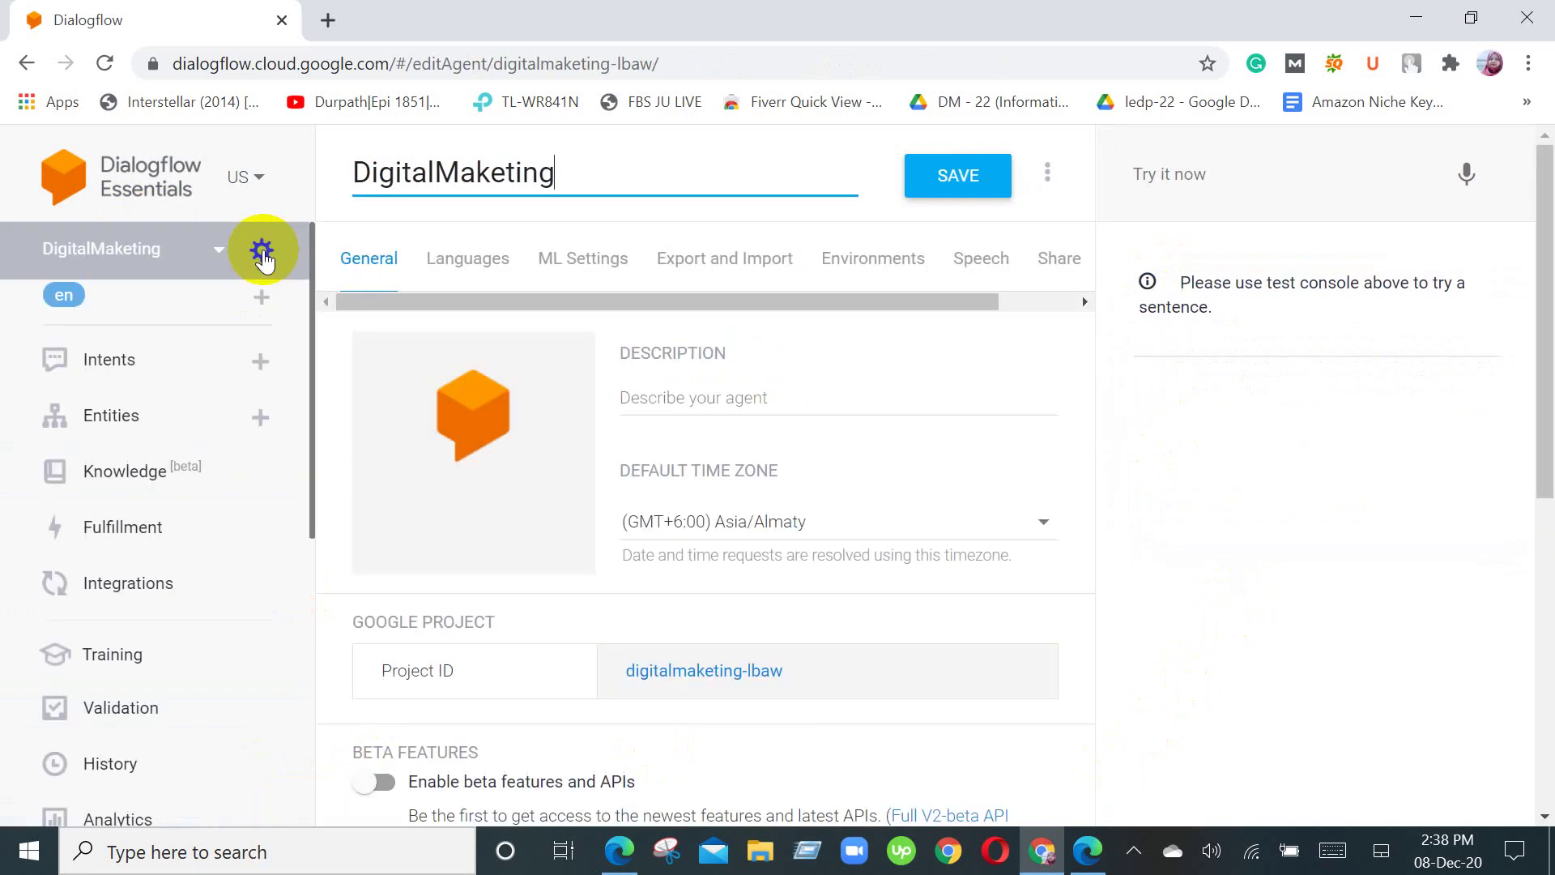
pyautogui.click(220, 250)
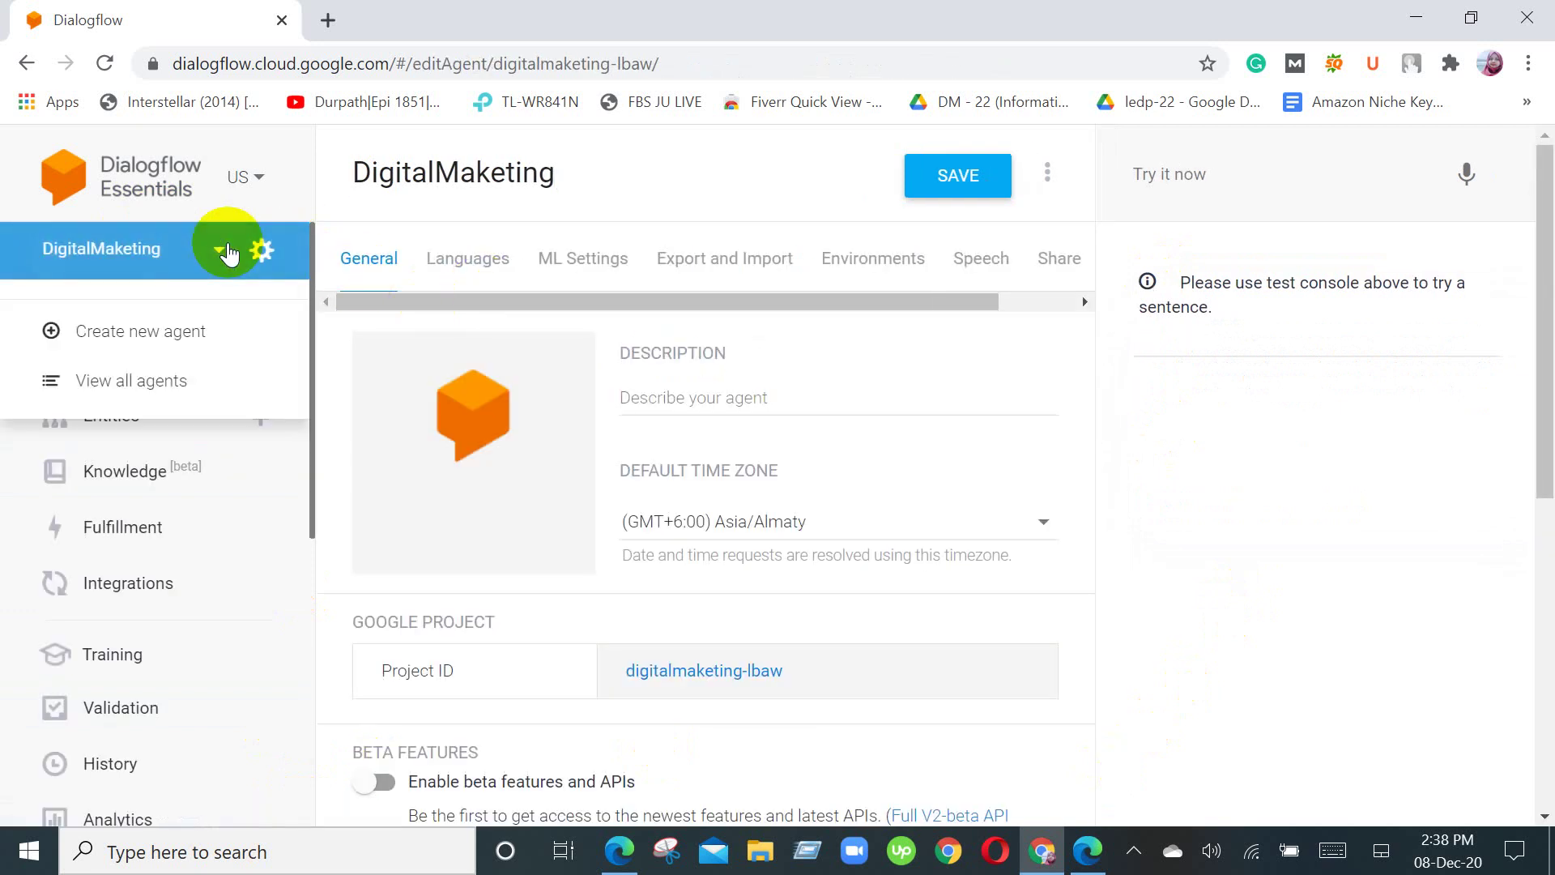
pyautogui.click(227, 252)
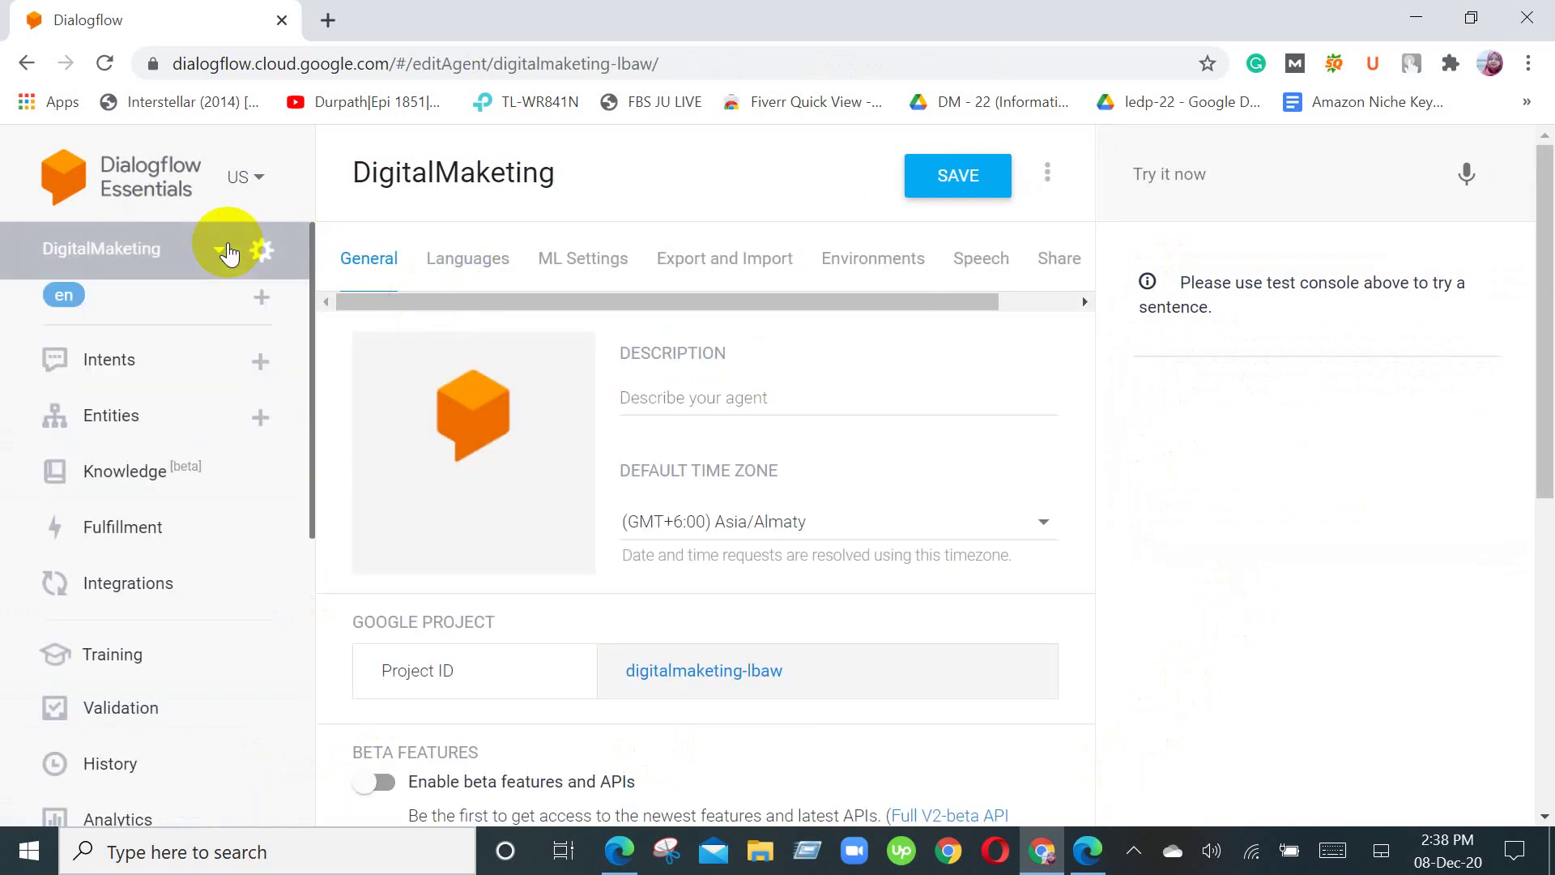
pyautogui.scroll(-3, 756, 500)
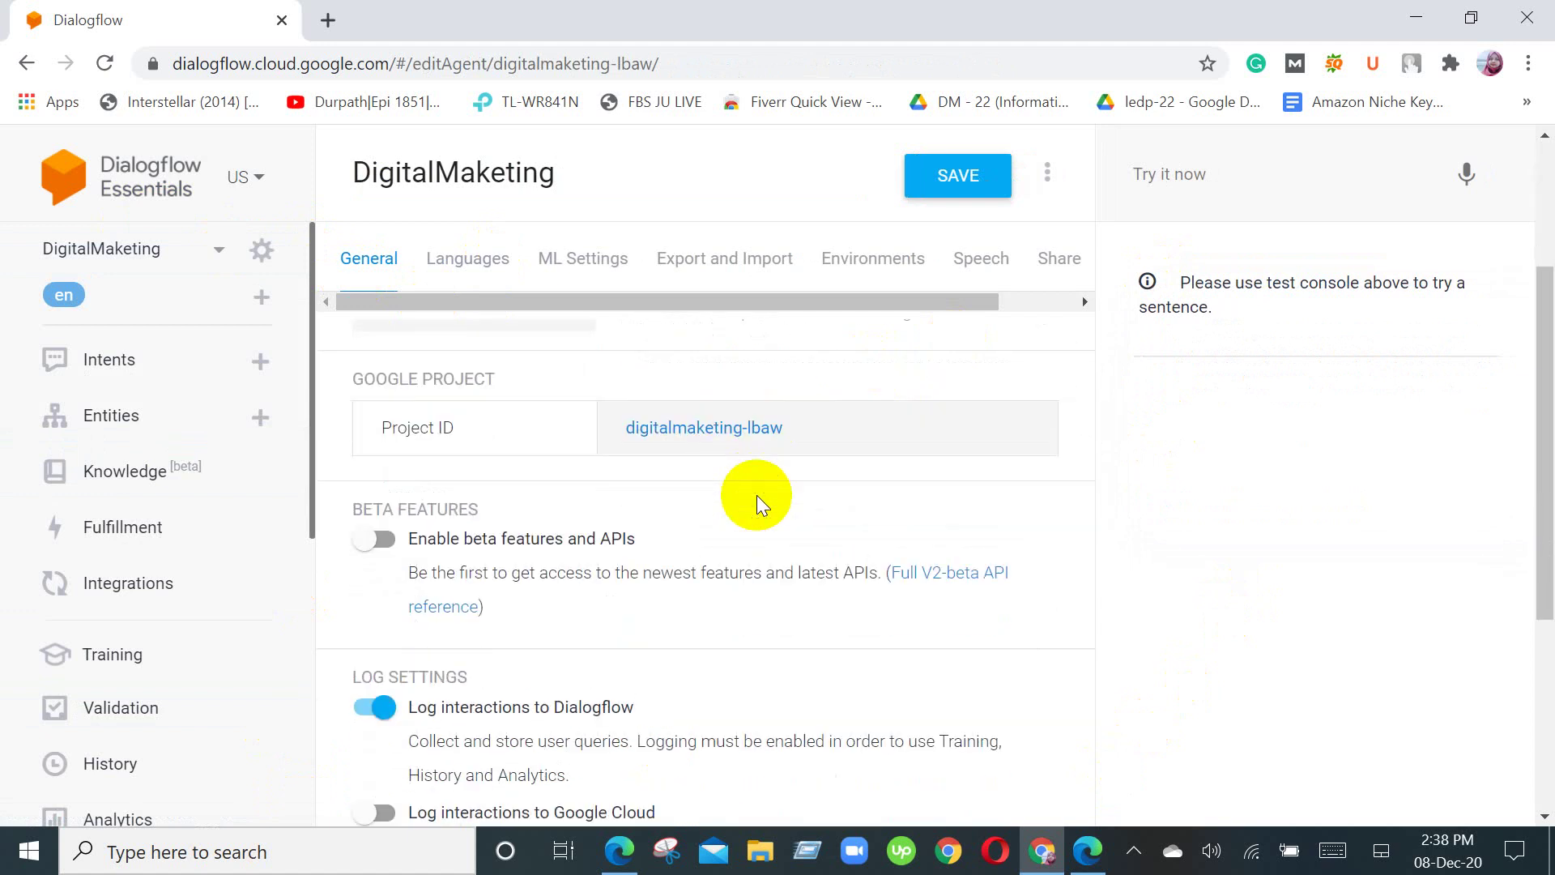
pyautogui.scroll(-2, 753, 521)
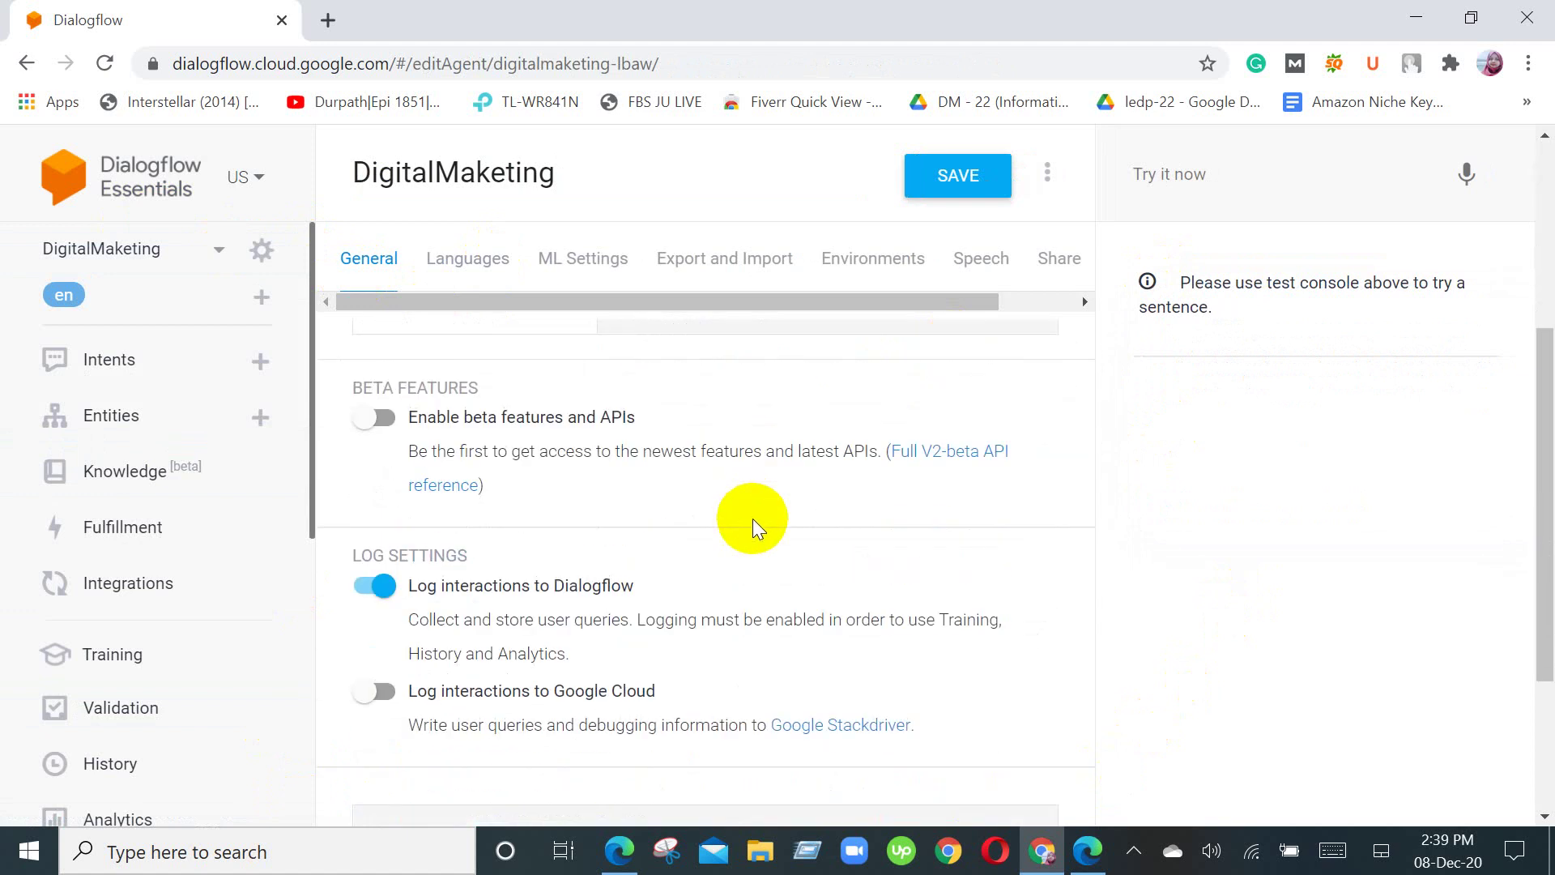
pyautogui.scroll(-3, 752, 522)
pyautogui.scroll(4, 747, 531)
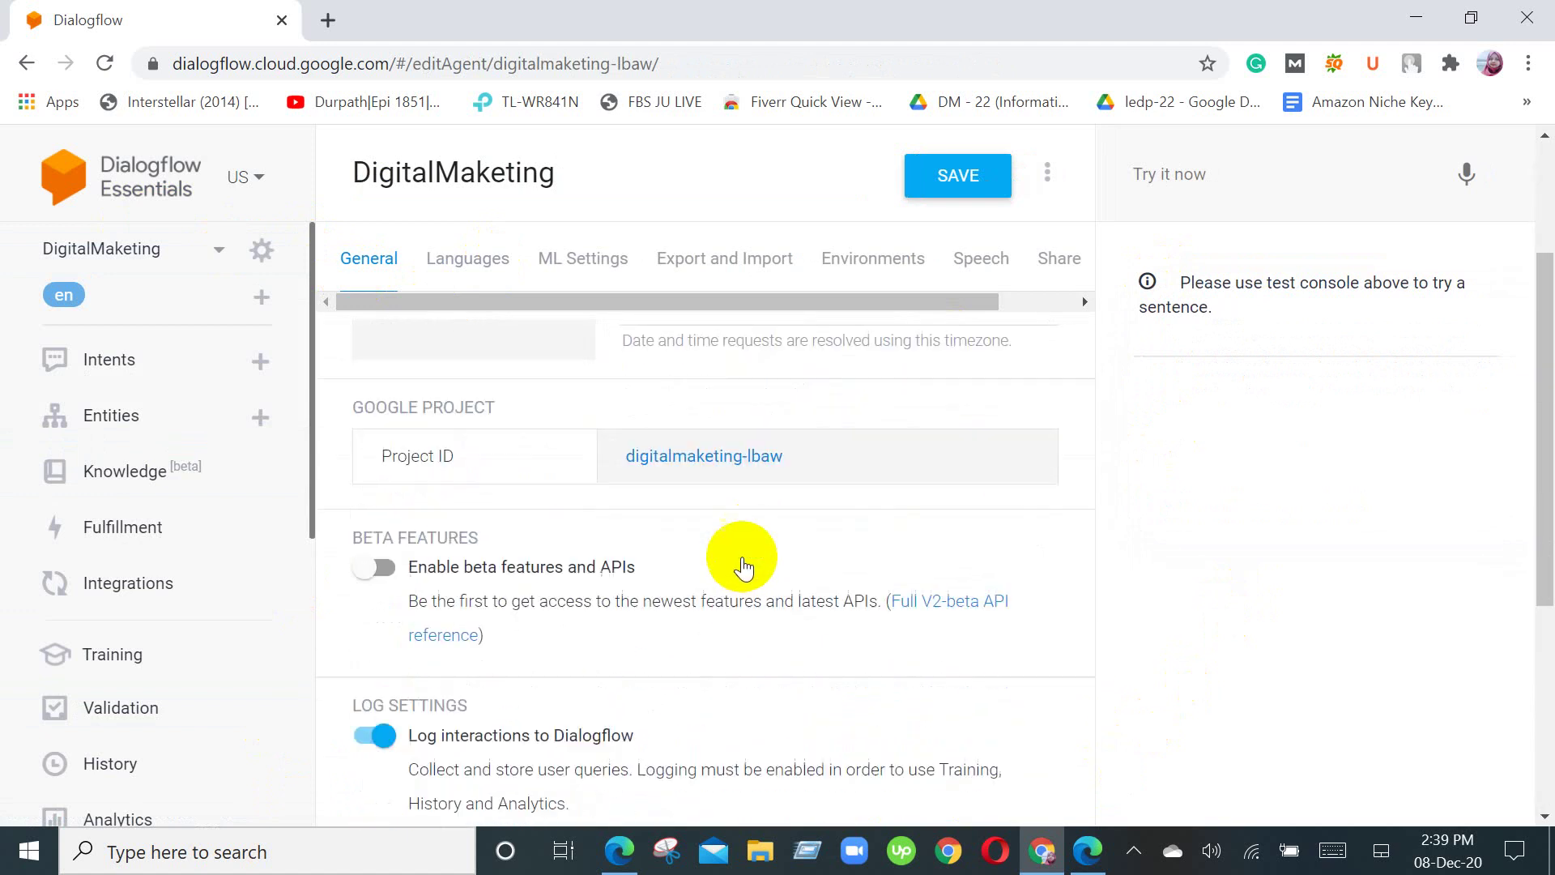
pyautogui.scroll(3, 741, 580)
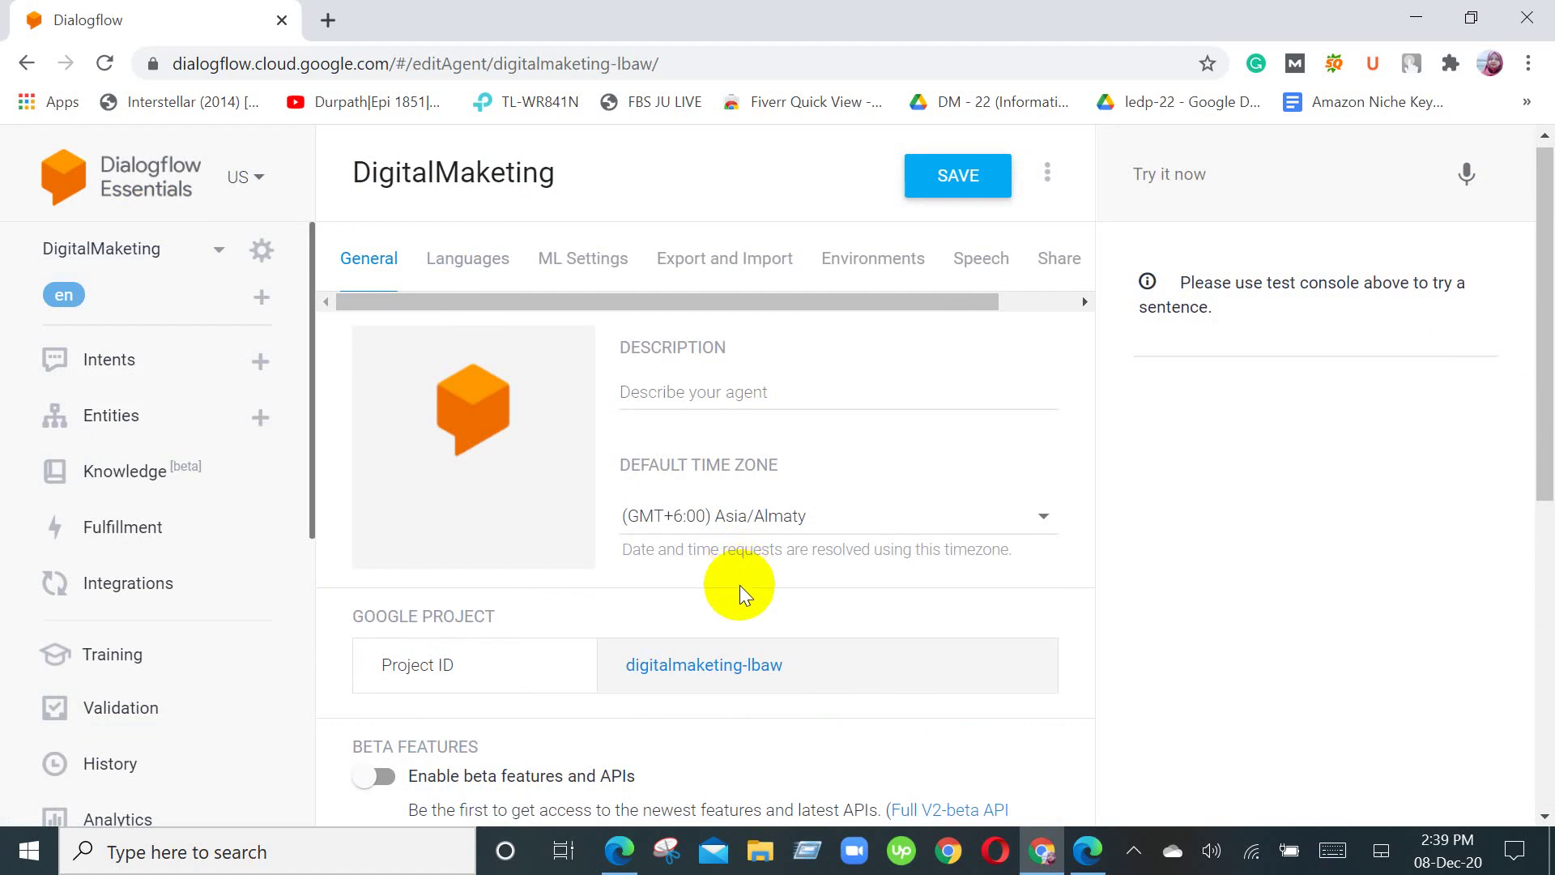
pyautogui.scroll(1, 740, 585)
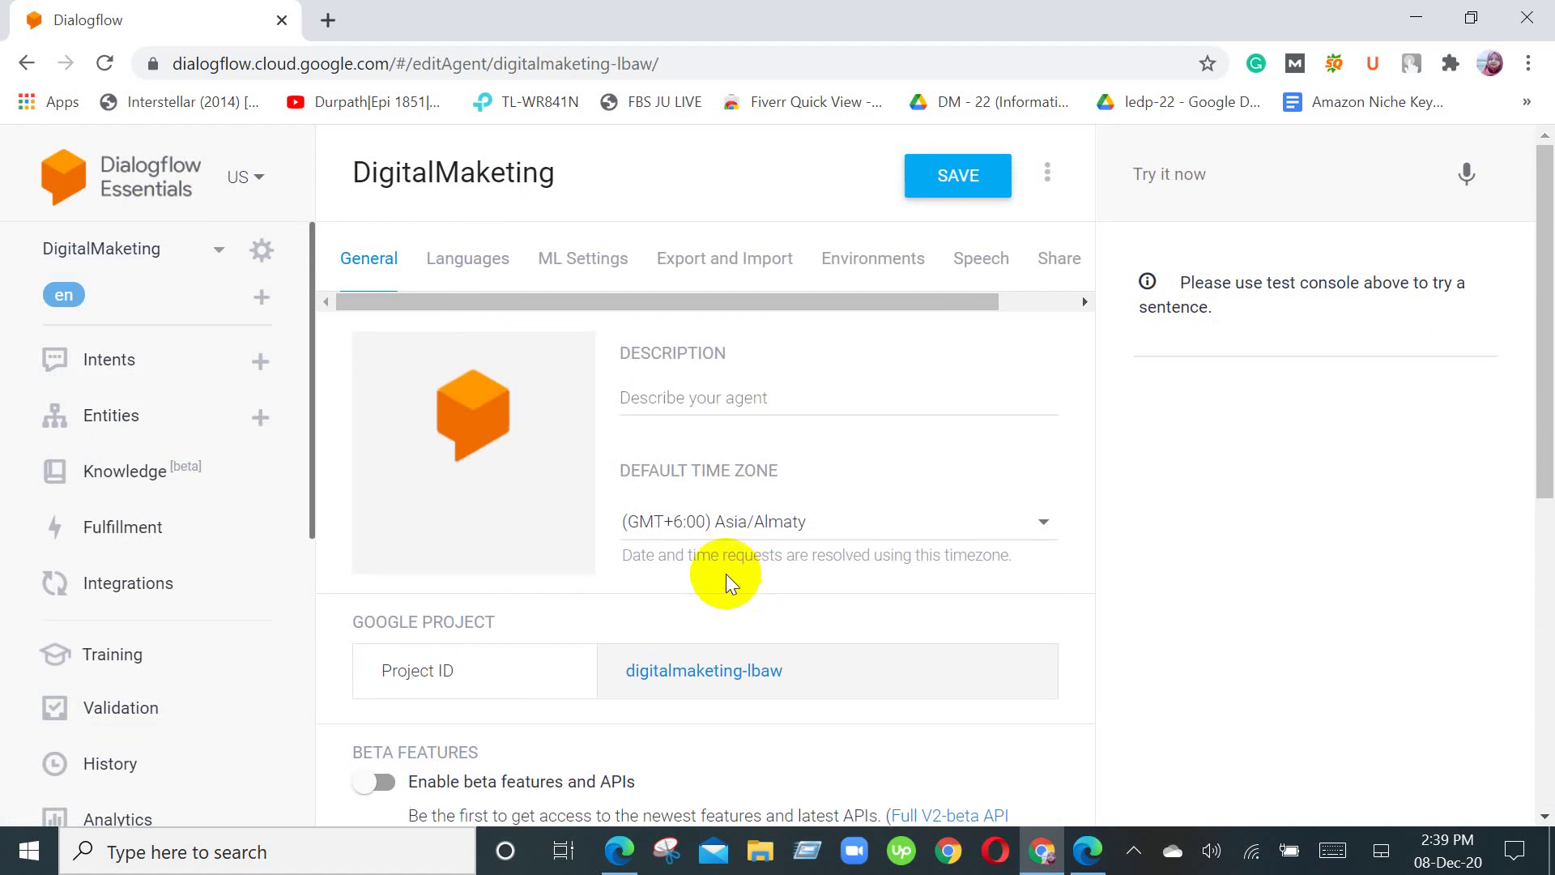
pyautogui.click(585, 269)
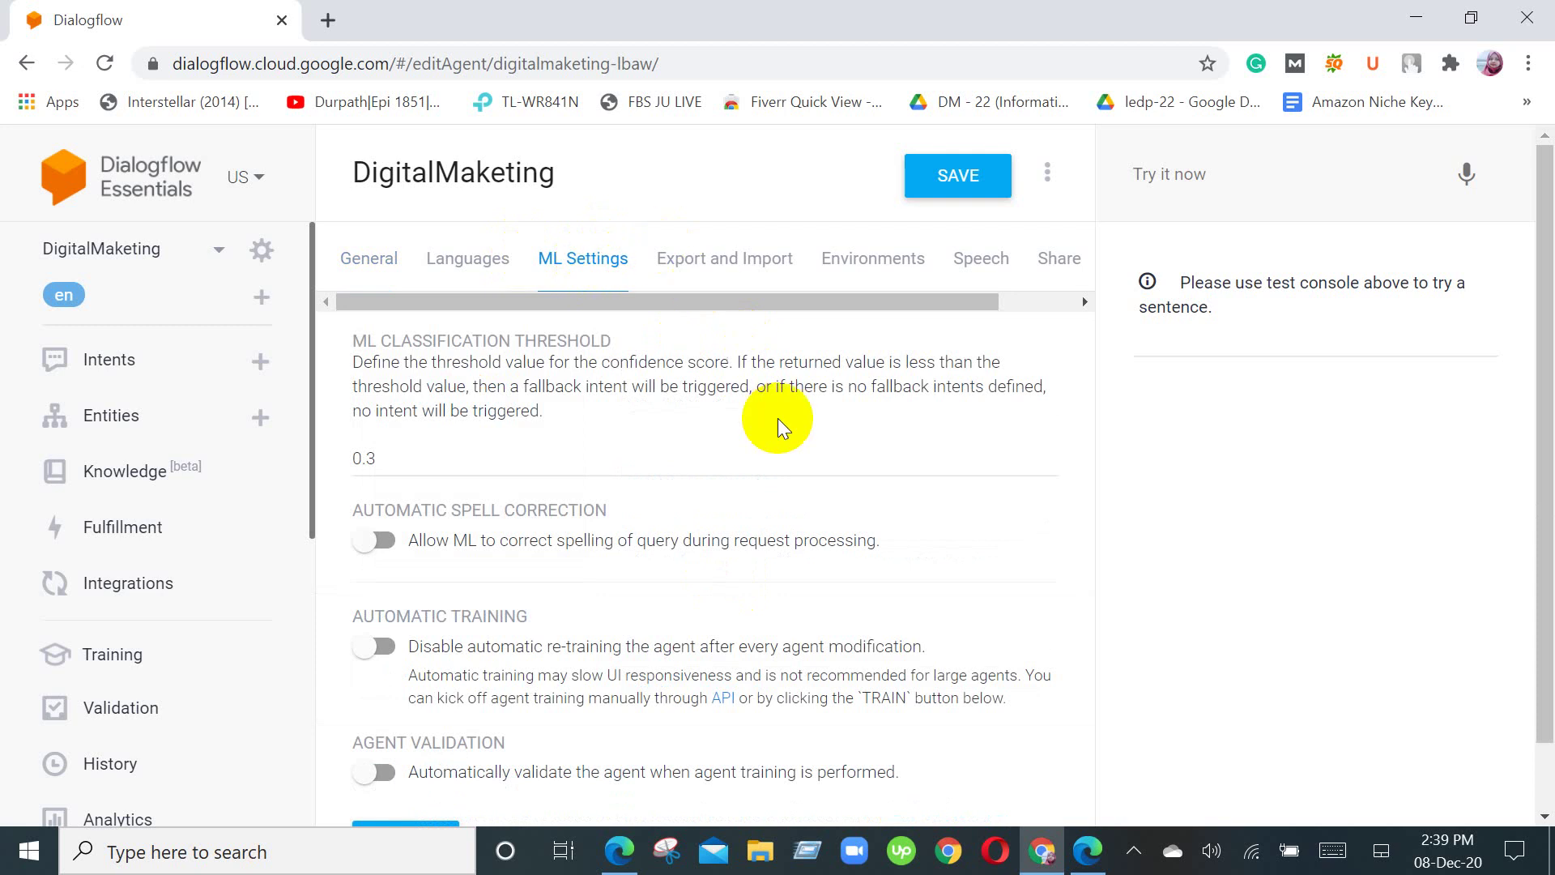
pyautogui.scroll(-1, 782, 430)
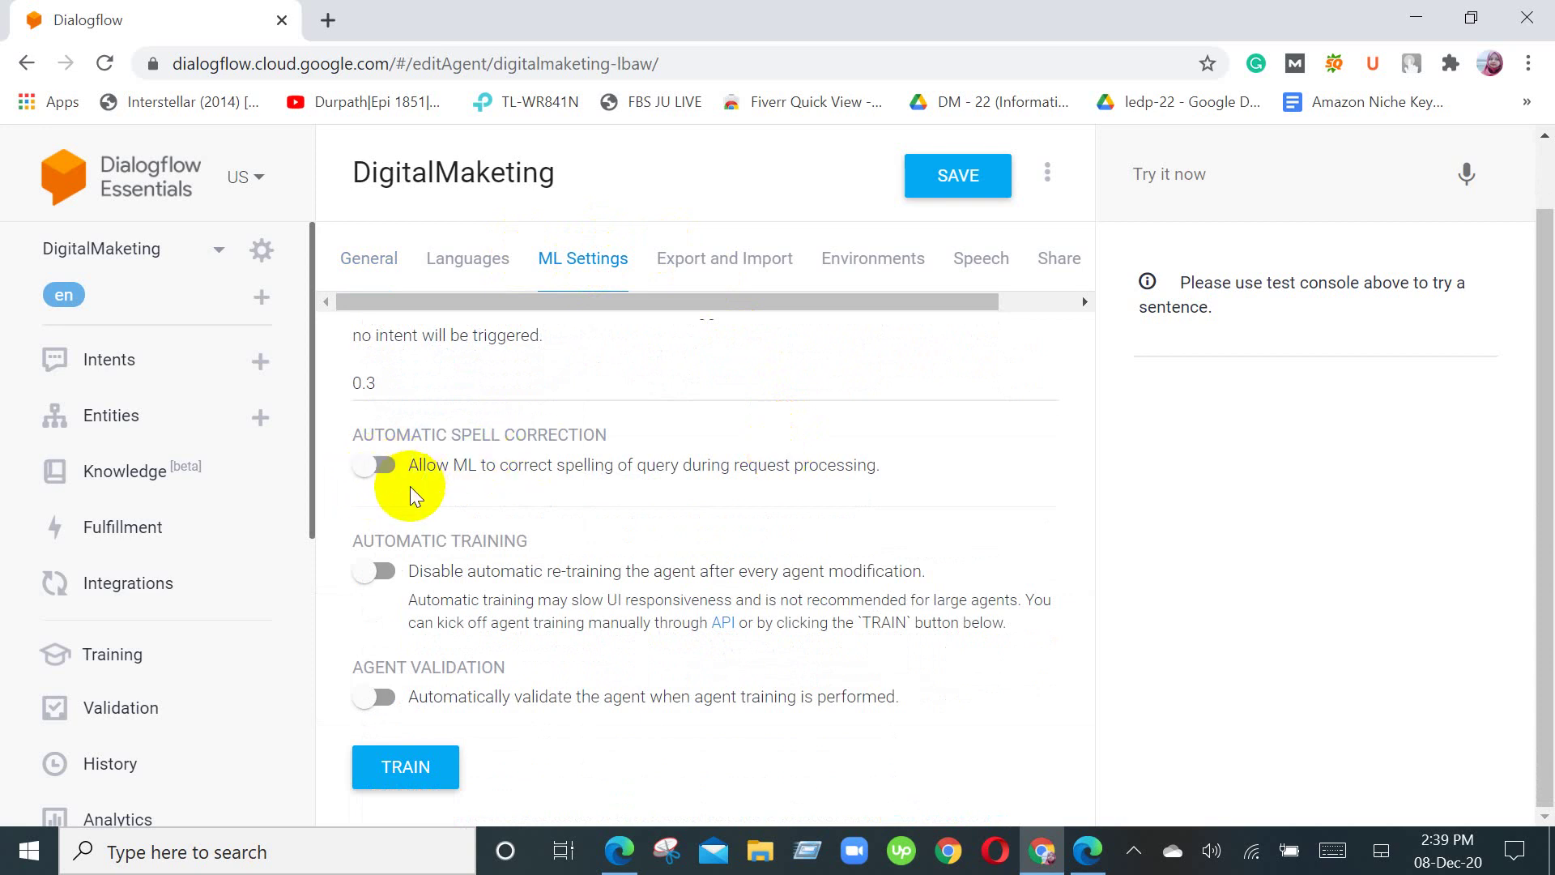
pyautogui.scroll(1, 410, 486)
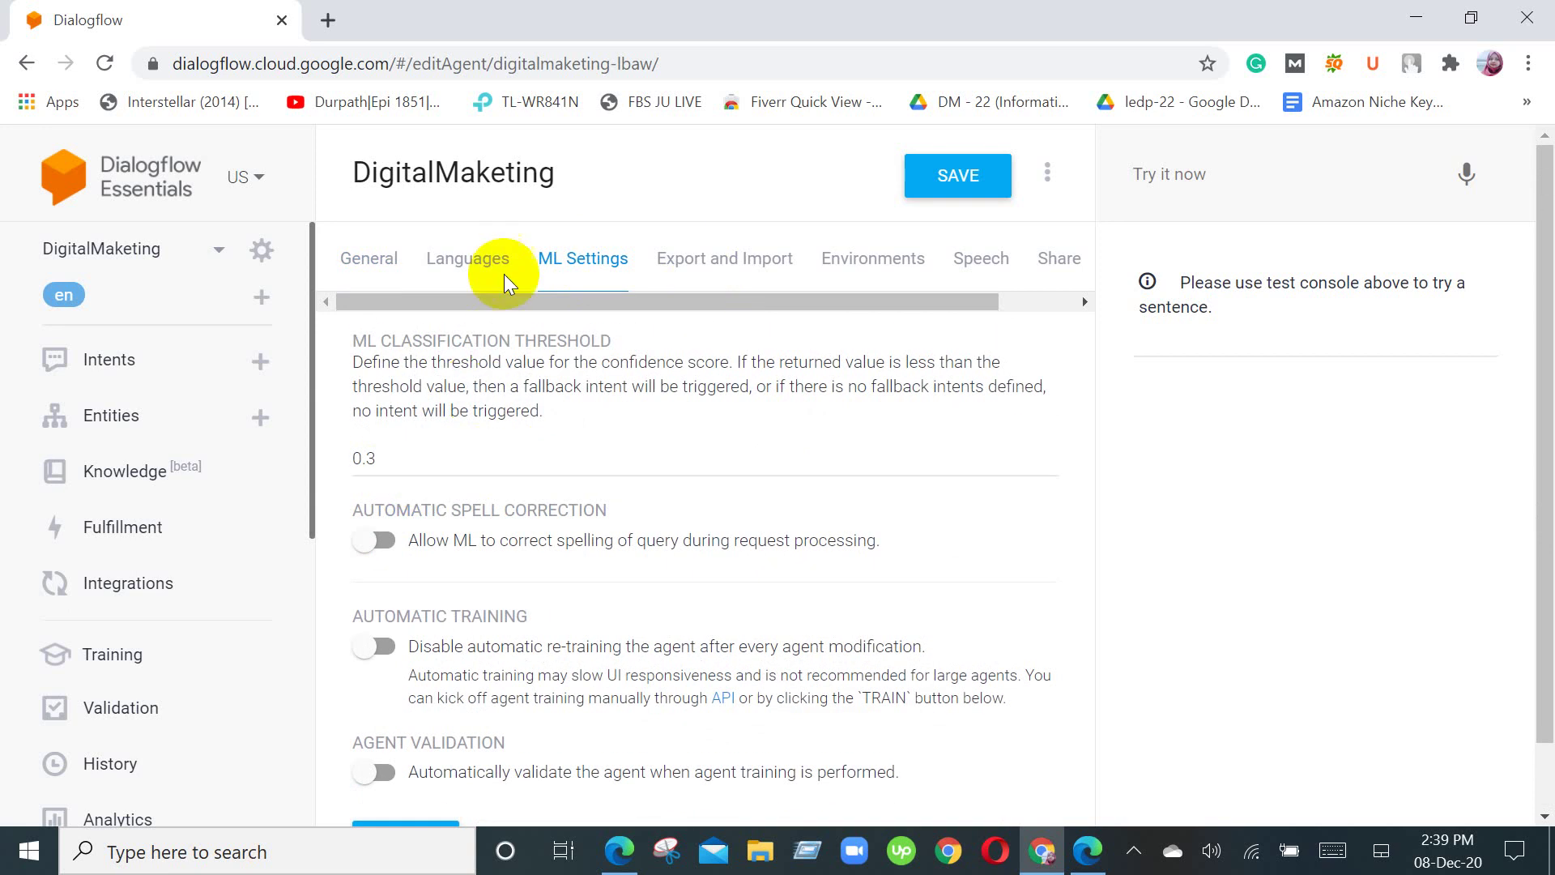
pyautogui.click(363, 259)
pyautogui.scroll(-6, 860, 670)
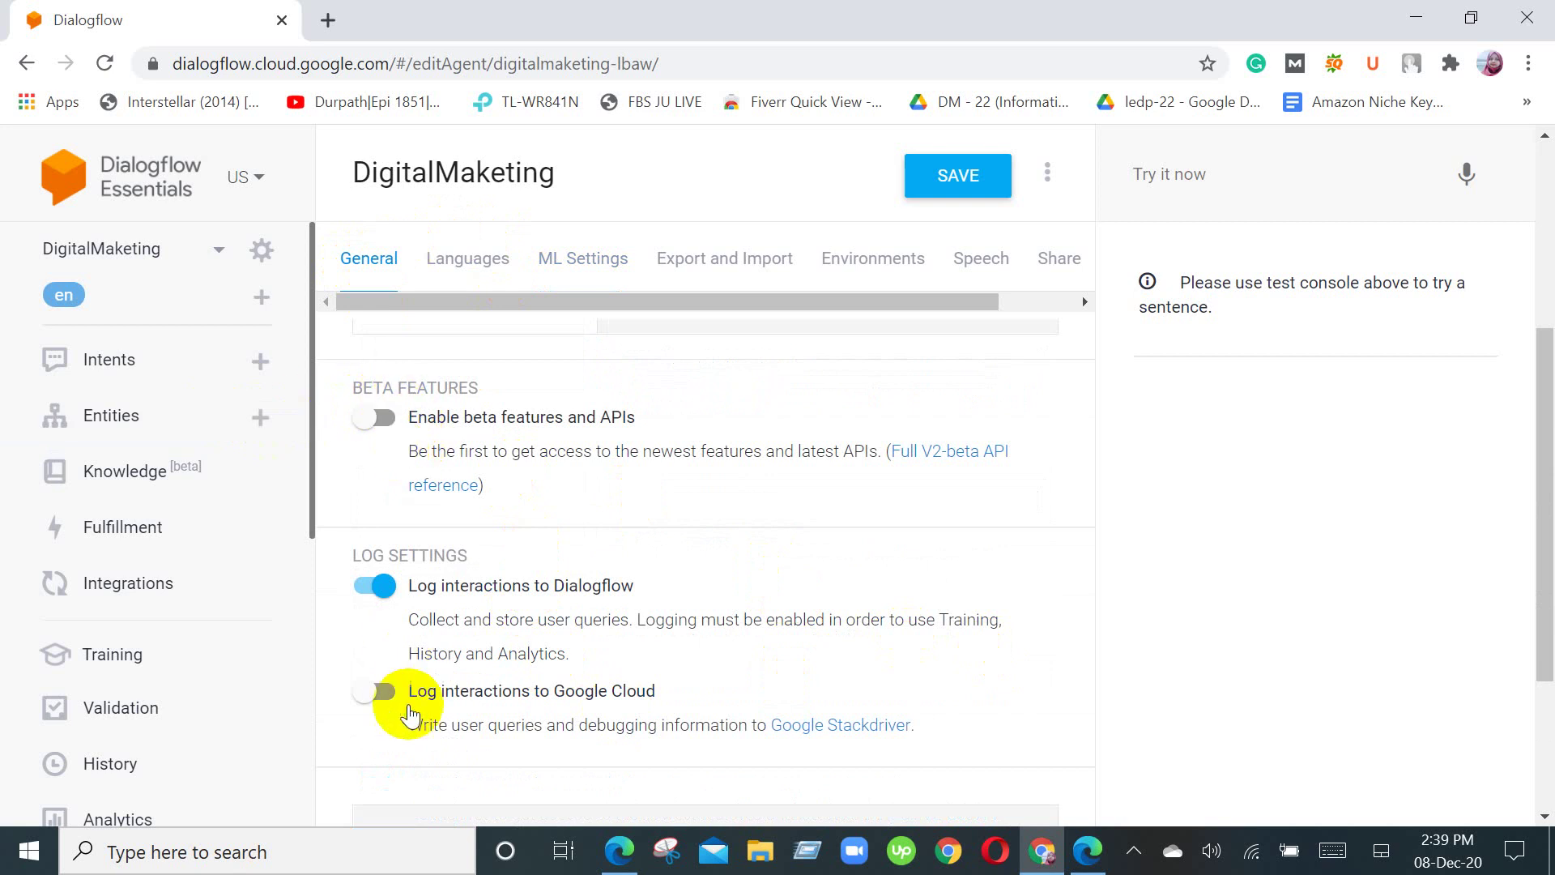
pyautogui.scroll(-2, 416, 714)
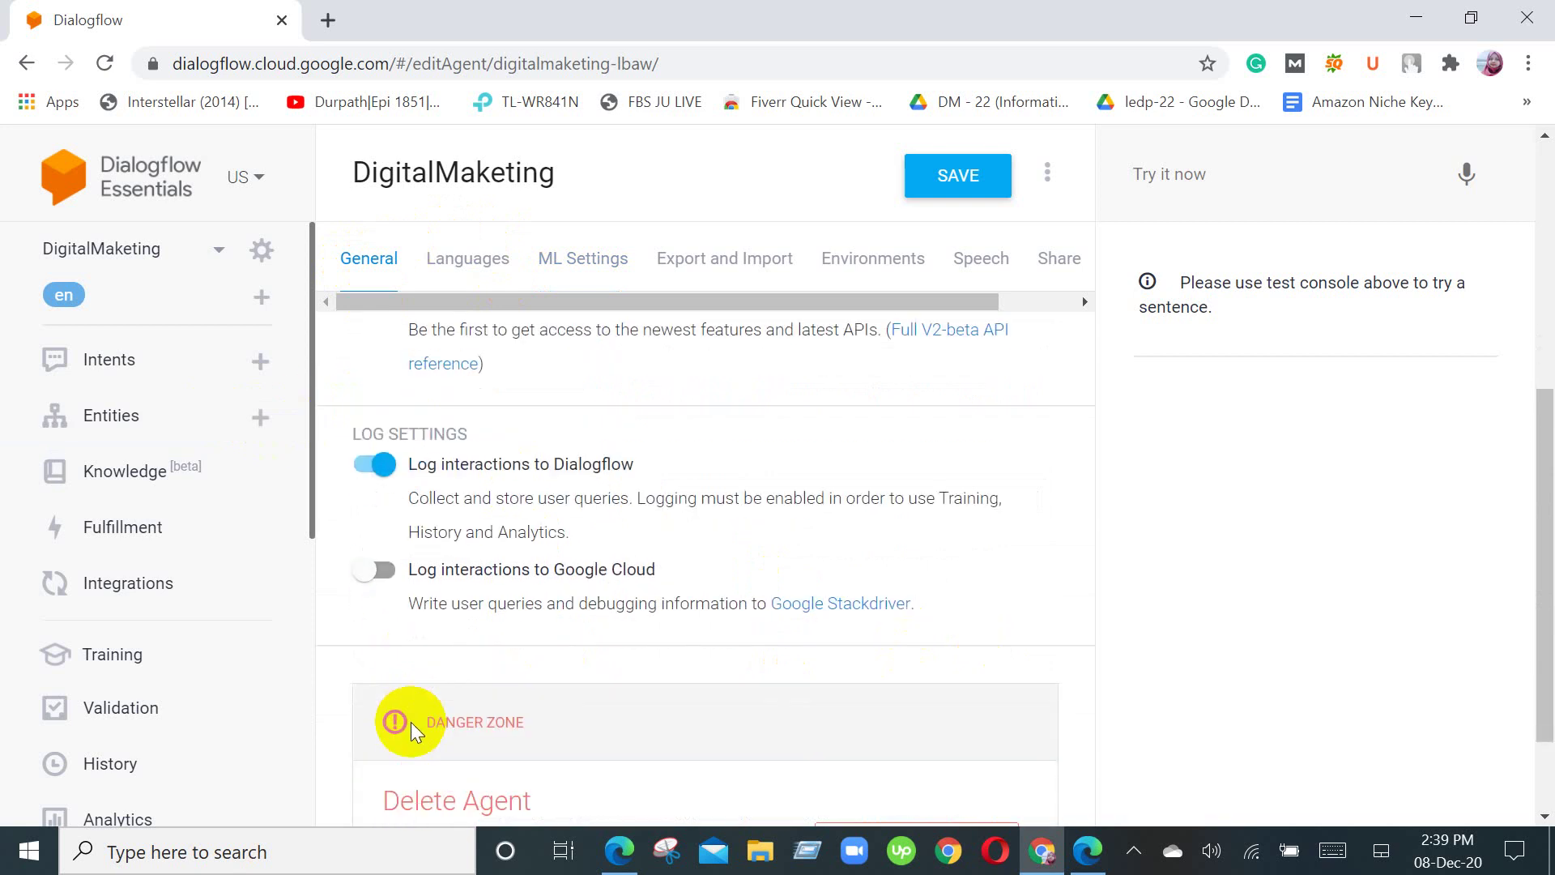
pyautogui.scroll(2, 410, 722)
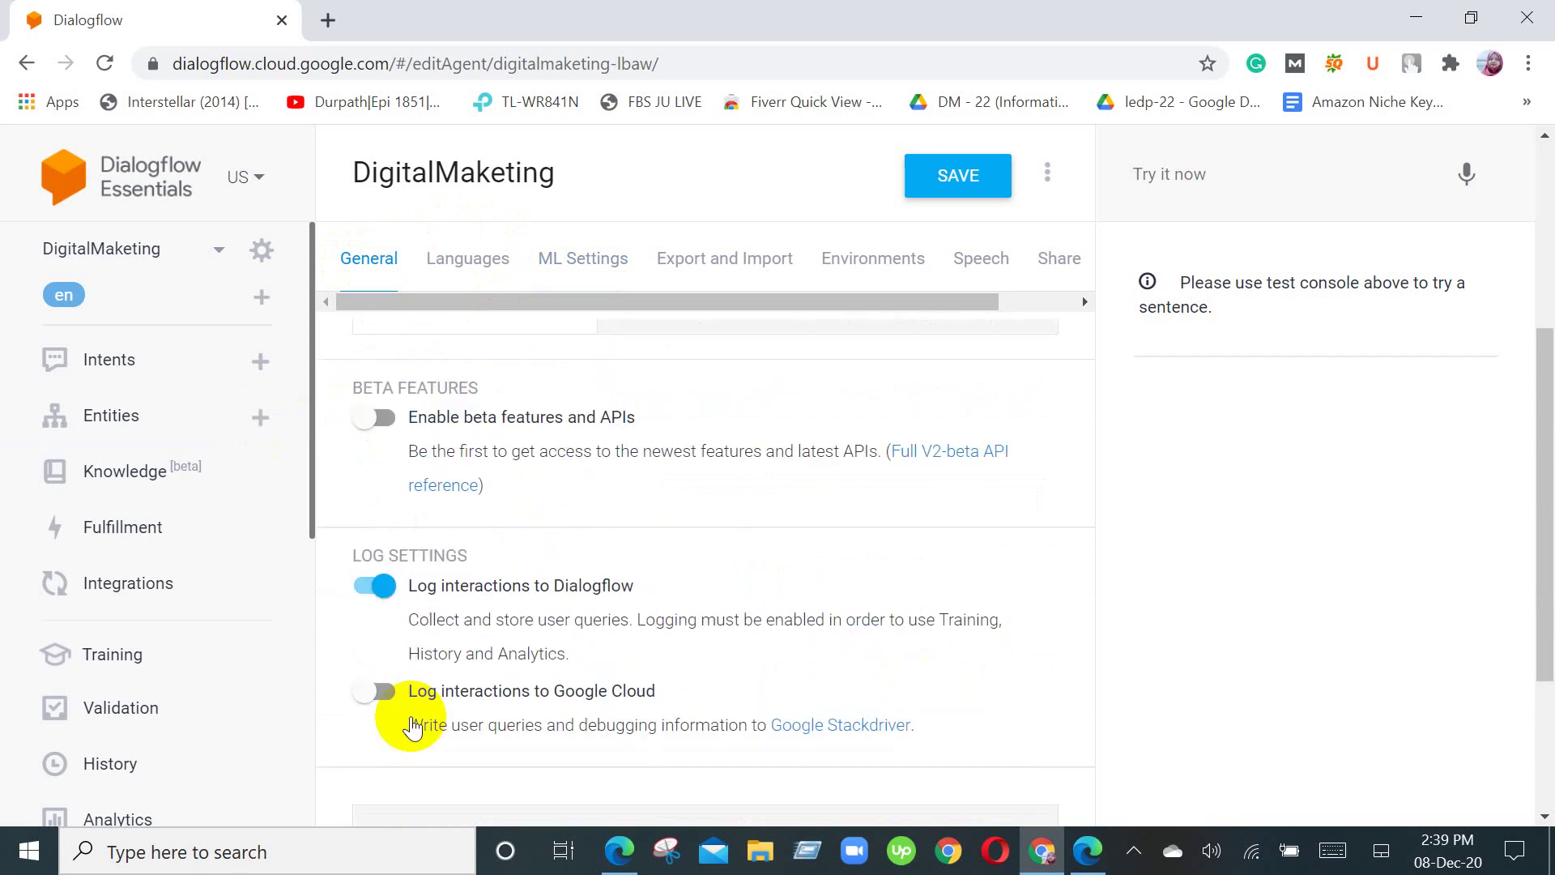
pyautogui.scroll(5, 413, 726)
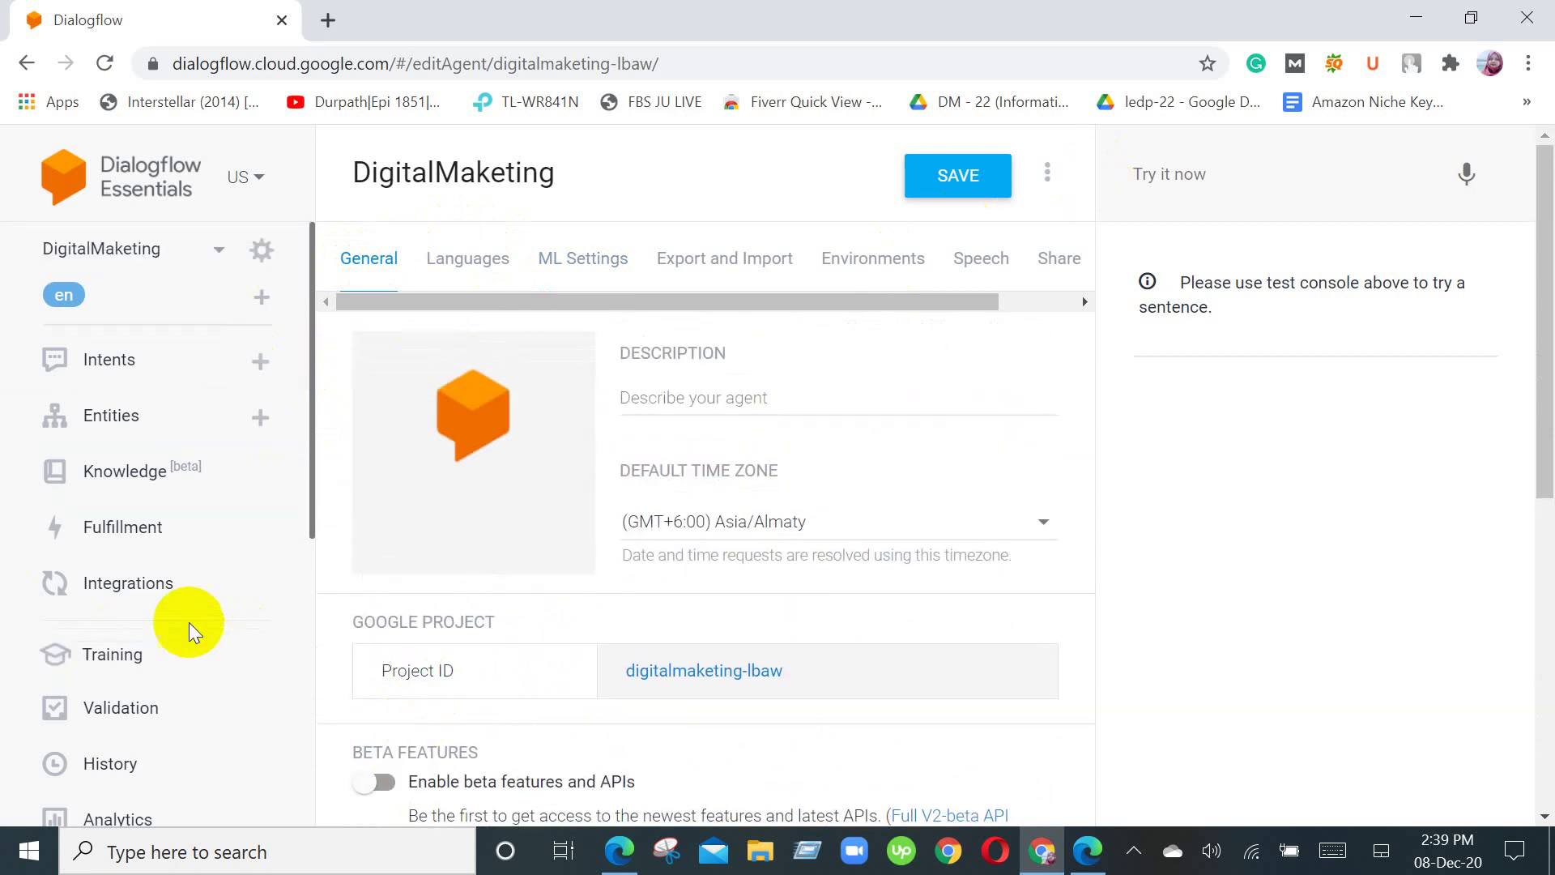
pyautogui.scroll(-3, 182, 644)
pyautogui.scroll(-2, 185, 650)
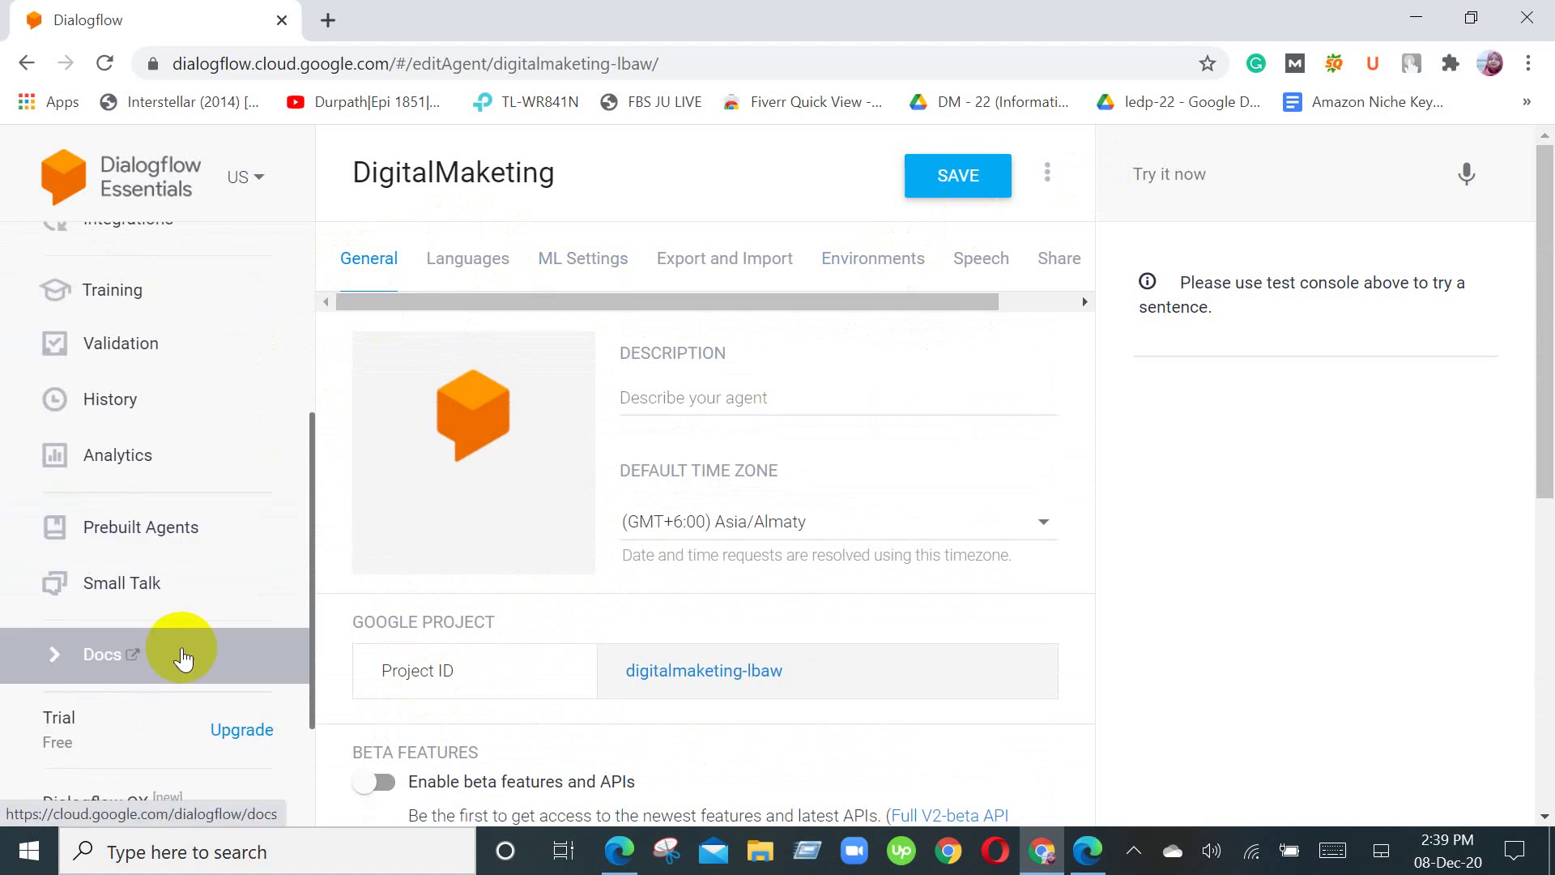
pyautogui.scroll(3, 183, 654)
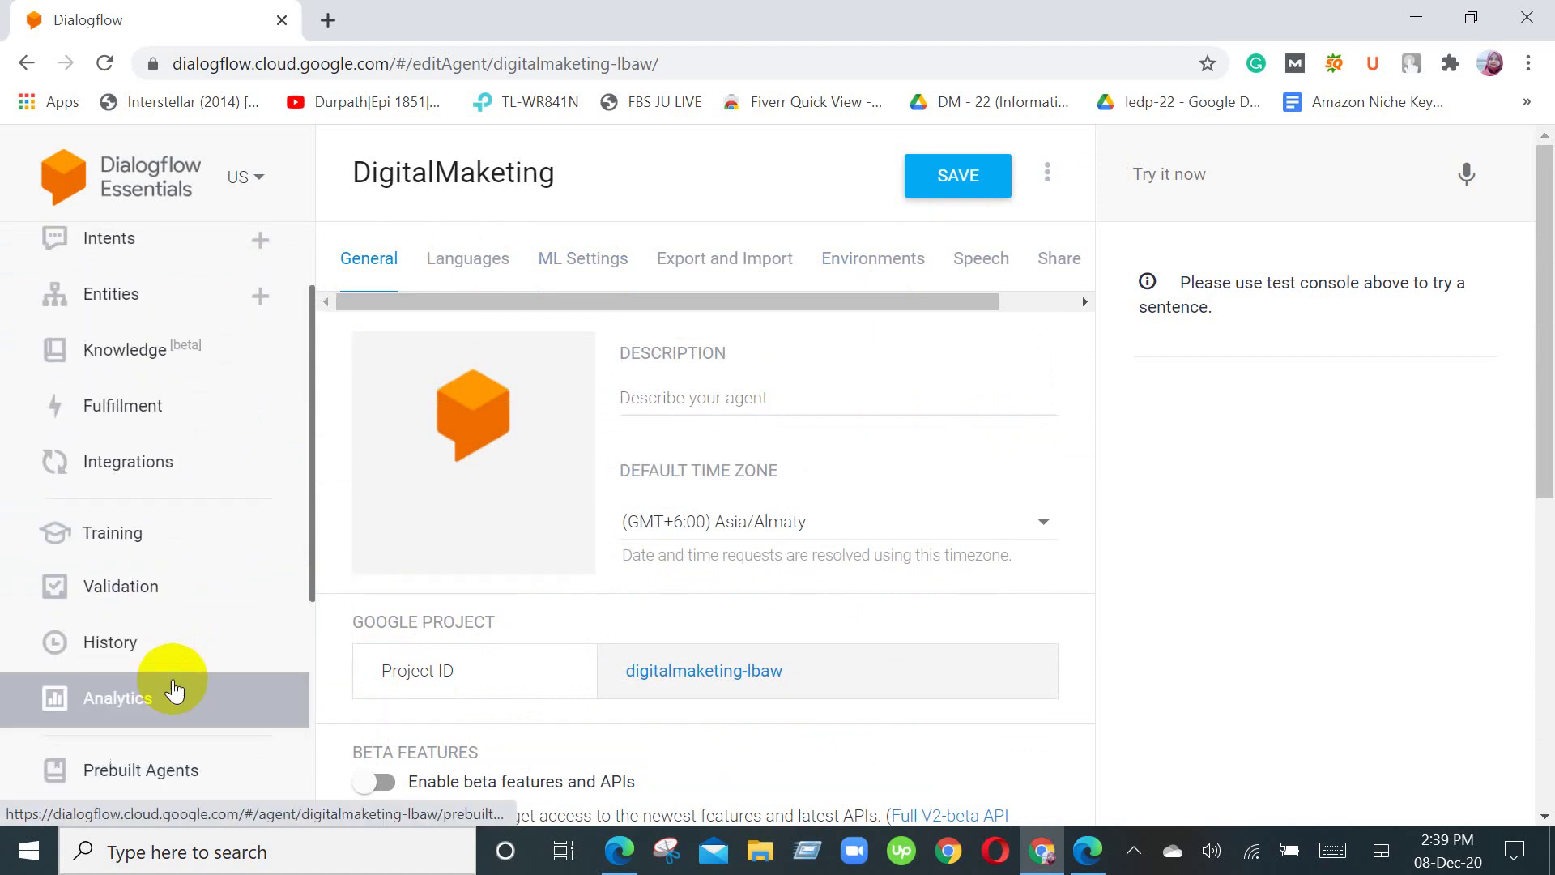
pyautogui.scroll(2, 169, 712)
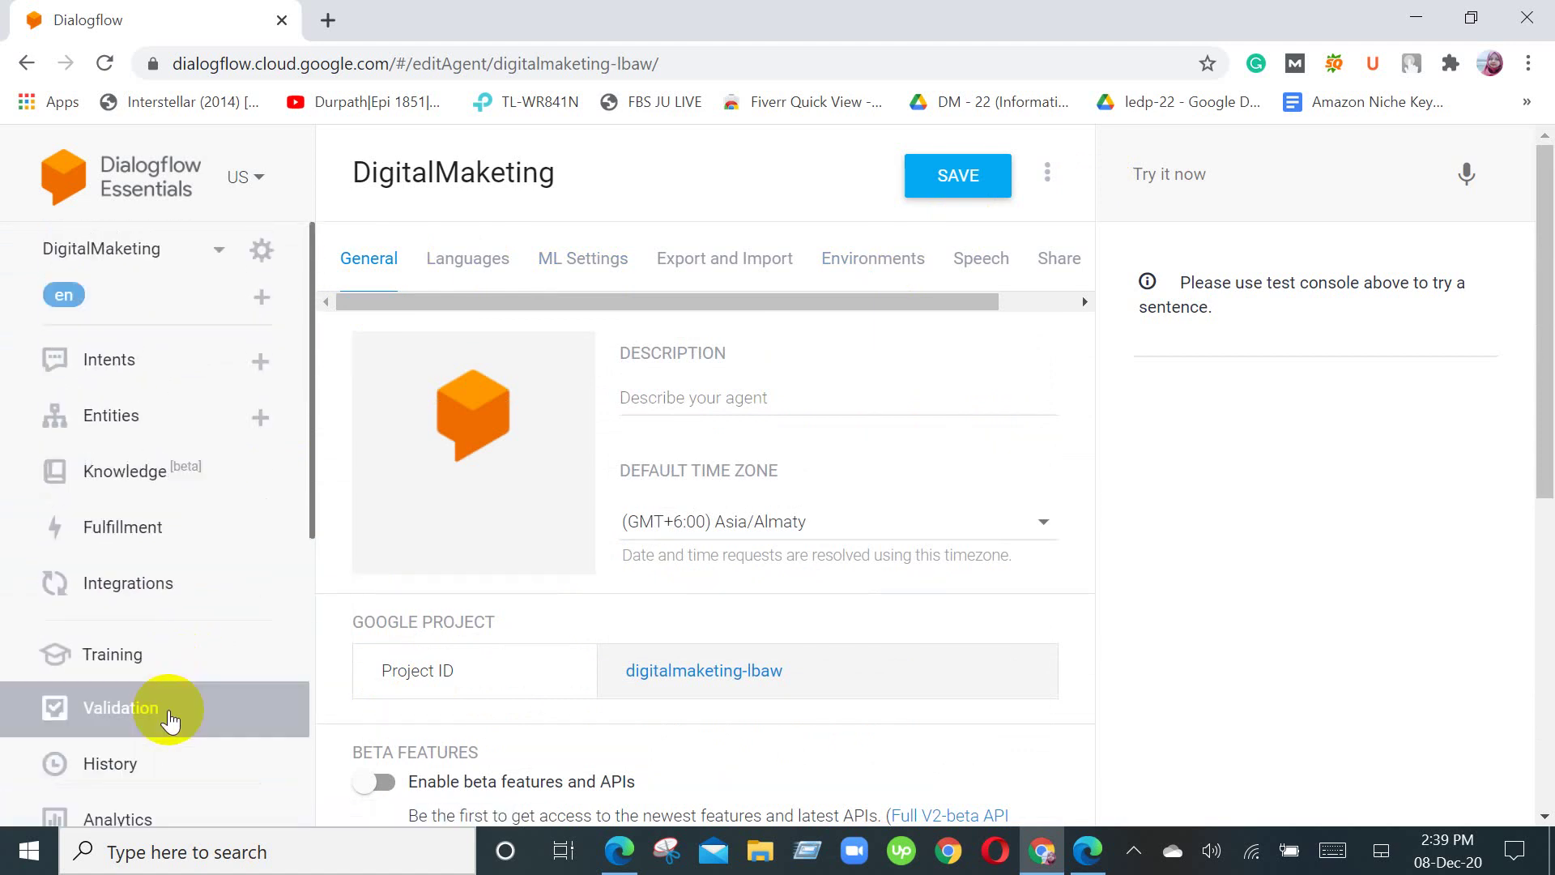
pyautogui.click(219, 253)
pyautogui.click(220, 253)
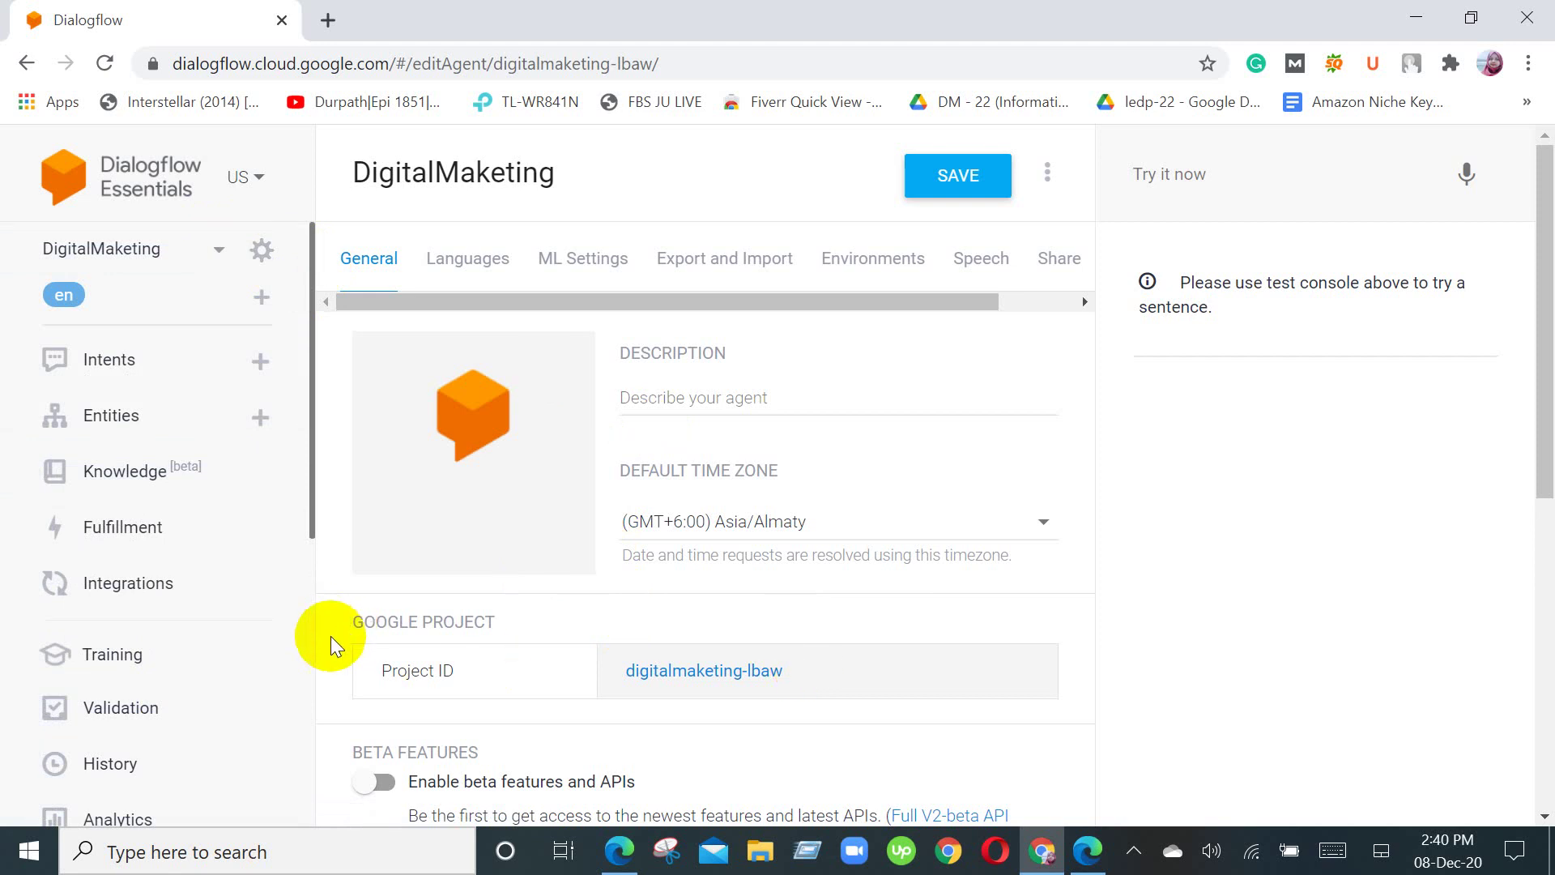
pyautogui.scroll(-4, 331, 635)
pyautogui.scroll(-3, 252, 571)
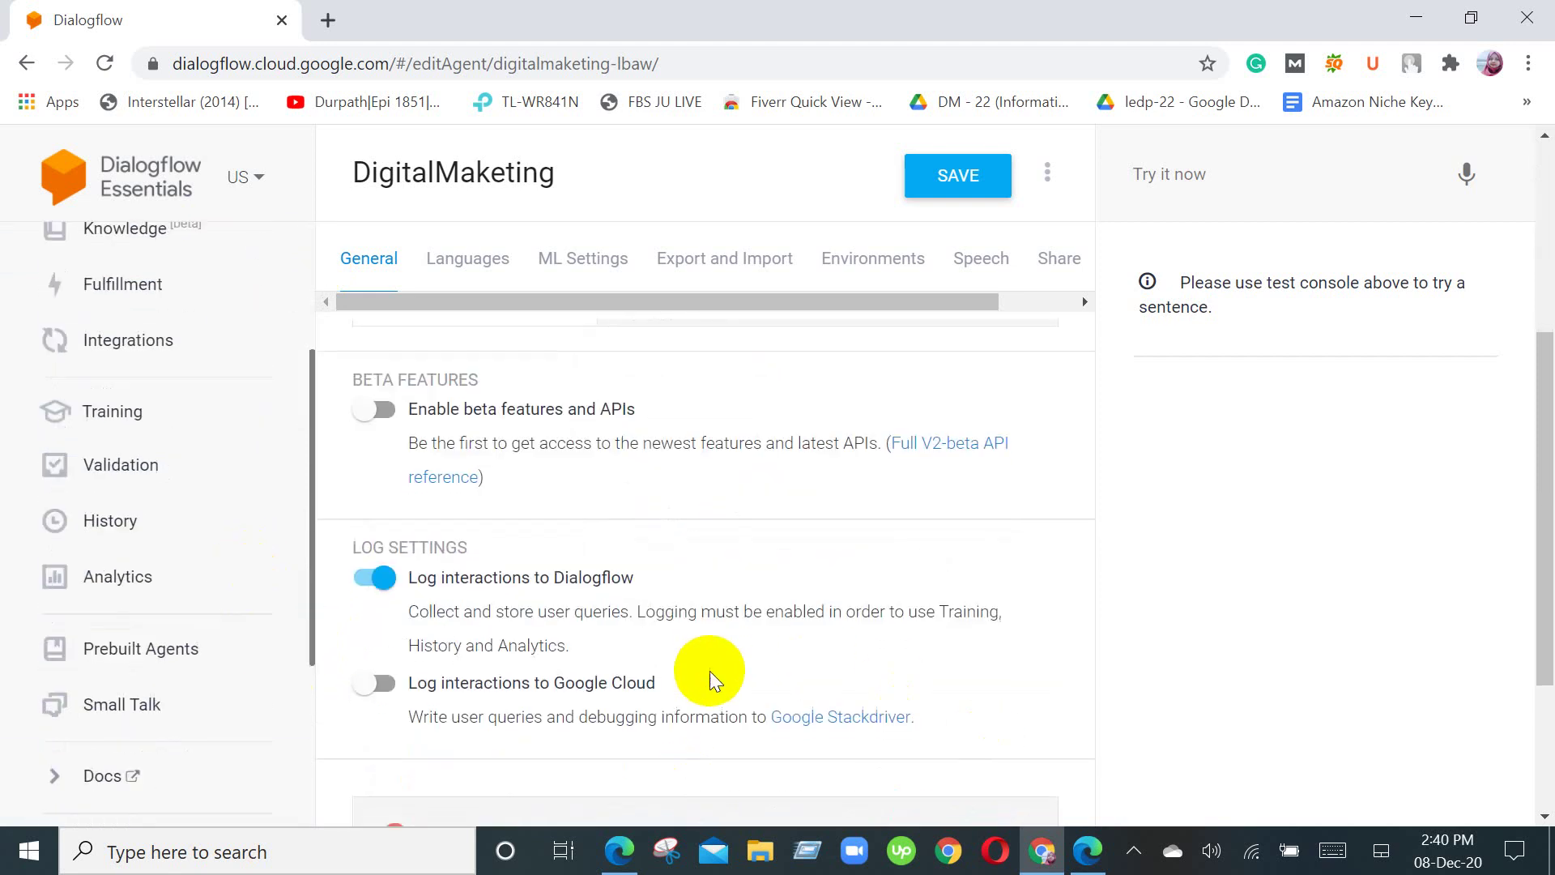
pyautogui.scroll(-3, 707, 674)
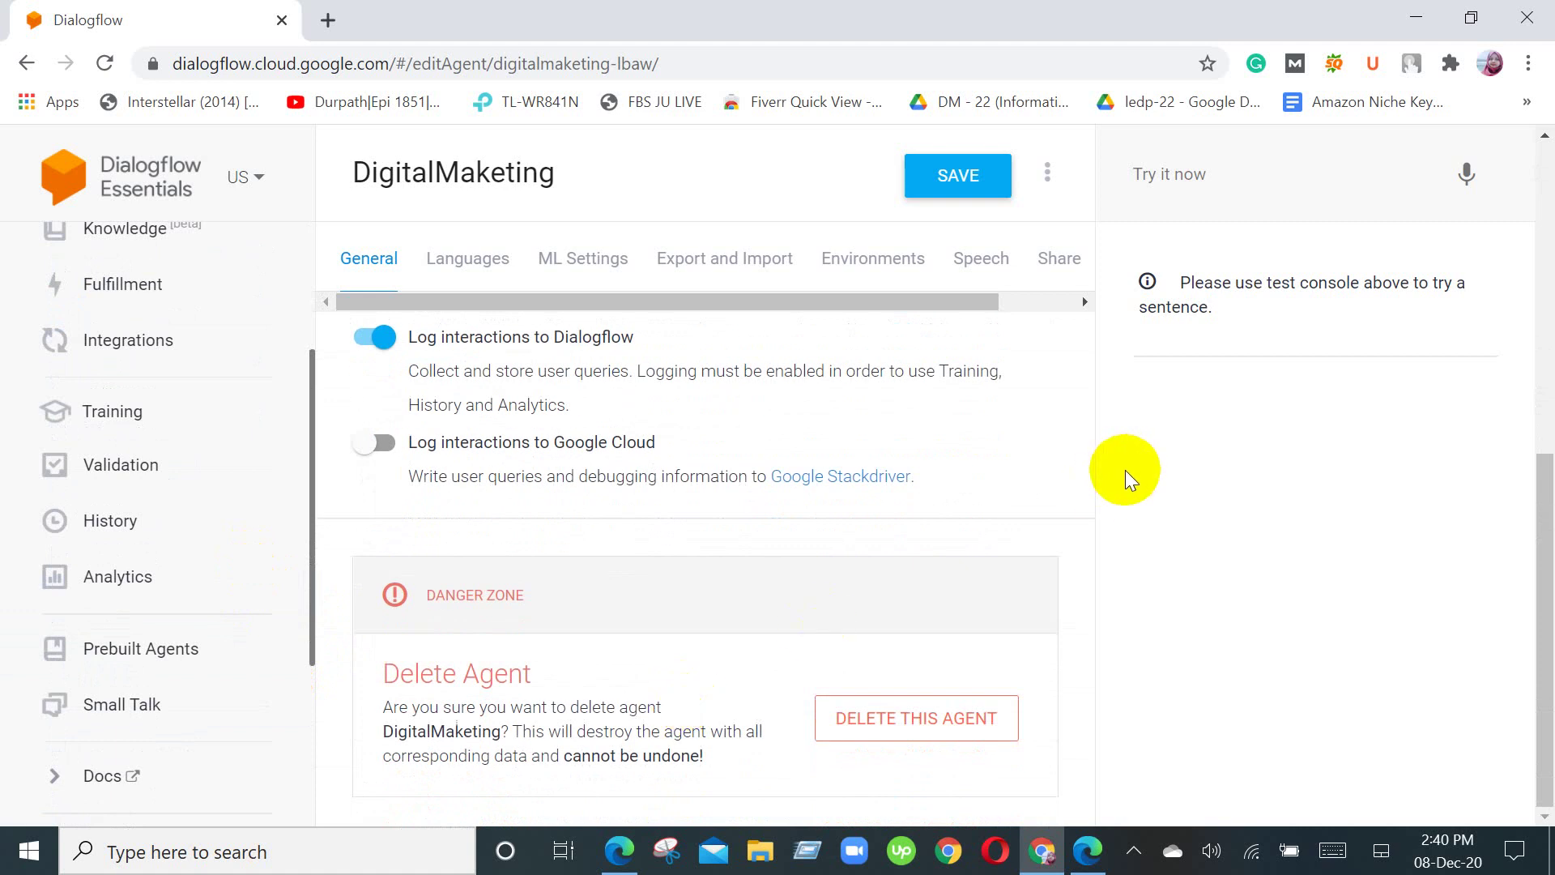
pyautogui.scroll(6, 1125, 469)
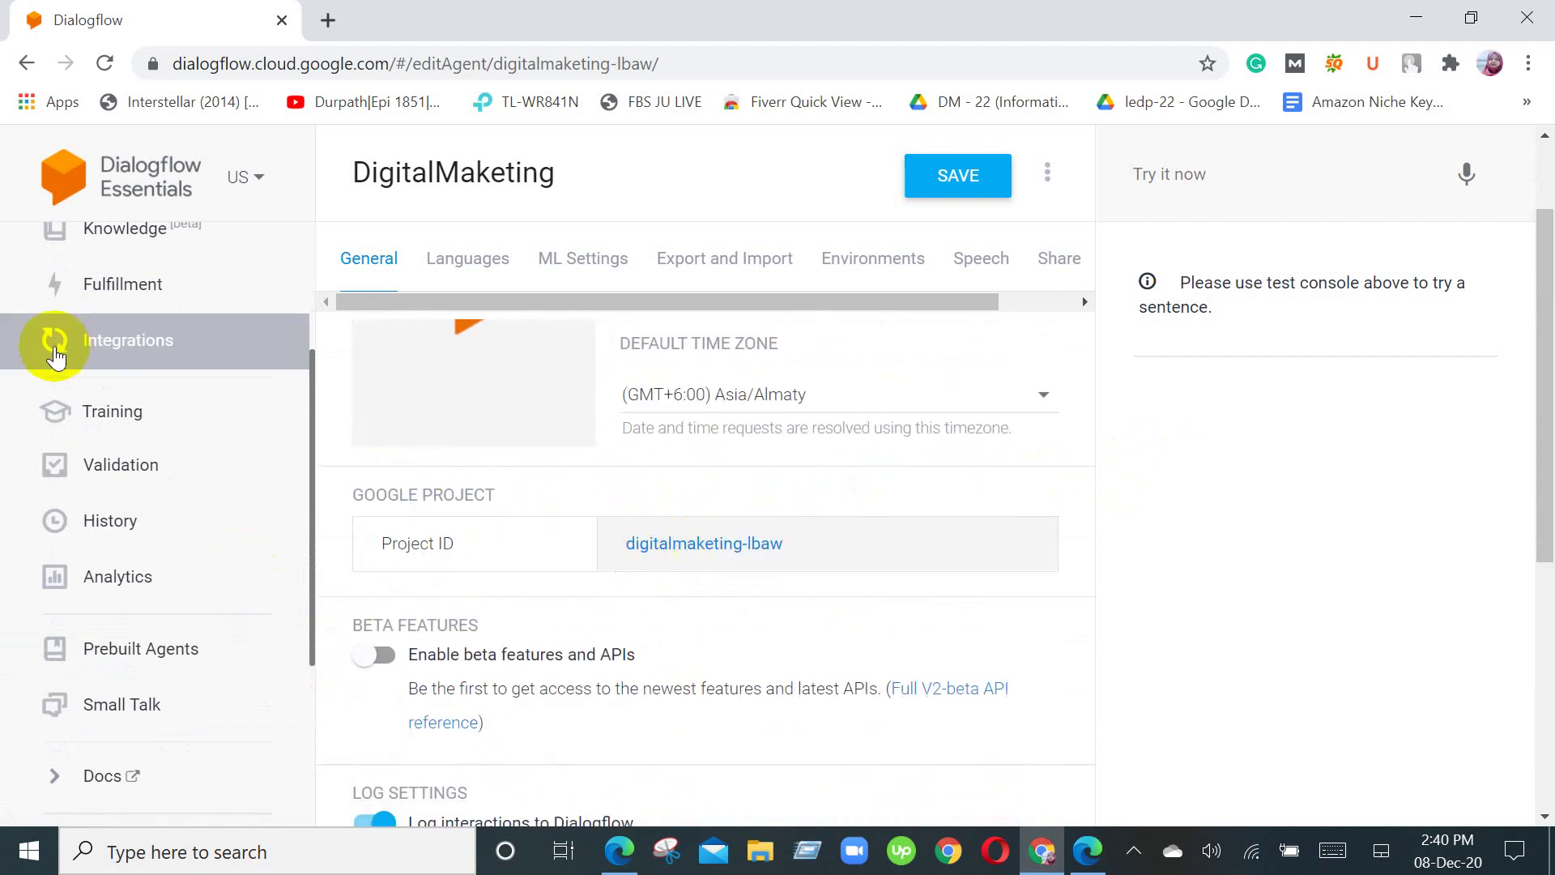
pyautogui.scroll(2, 522, 563)
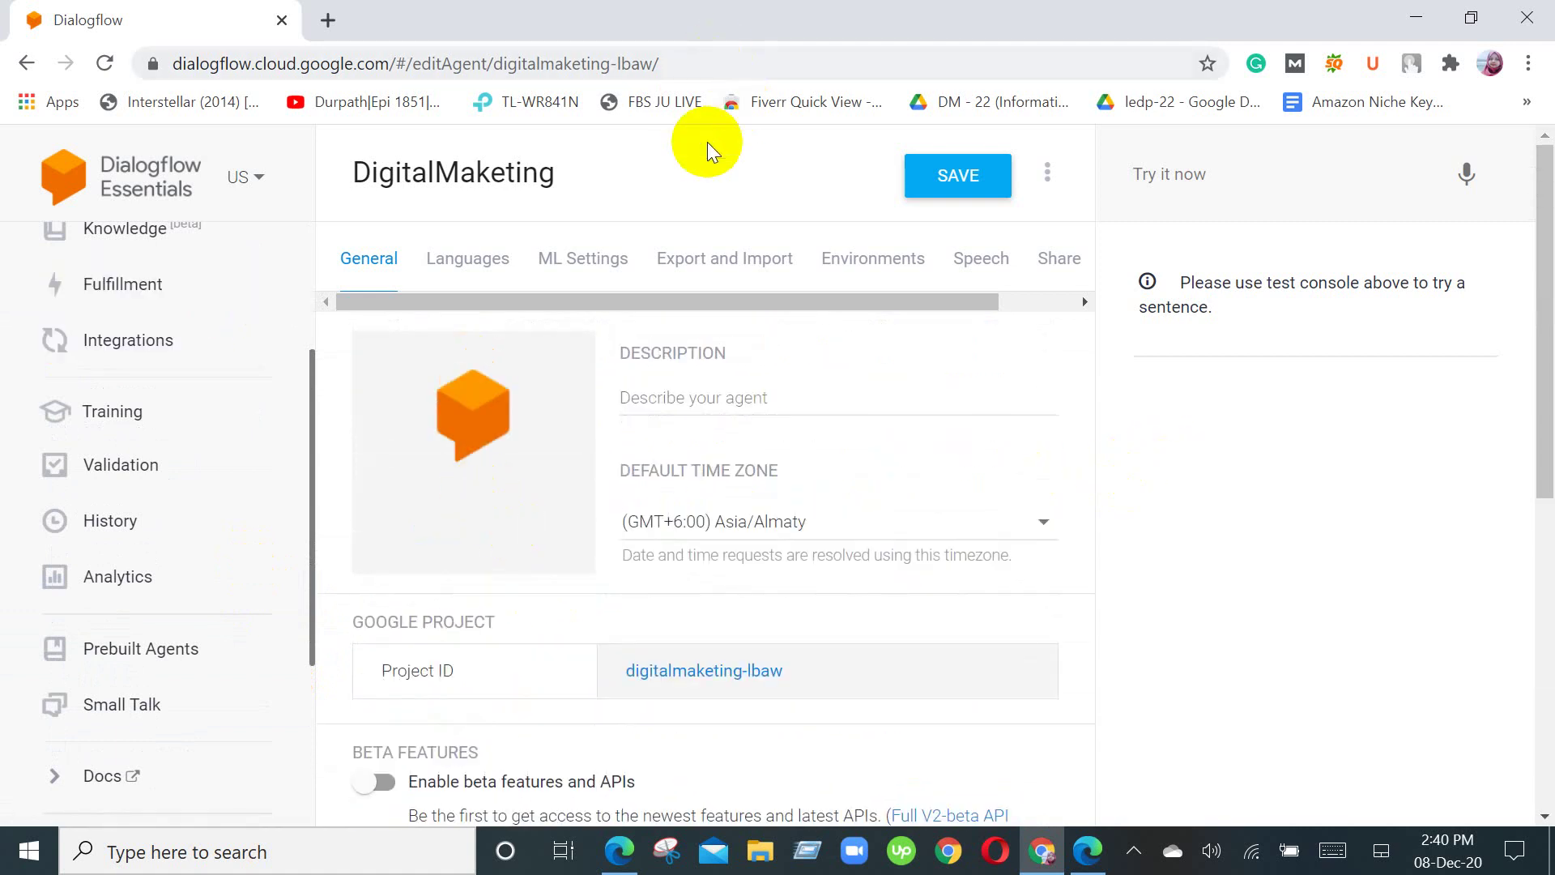
pyautogui.click(1050, 174)
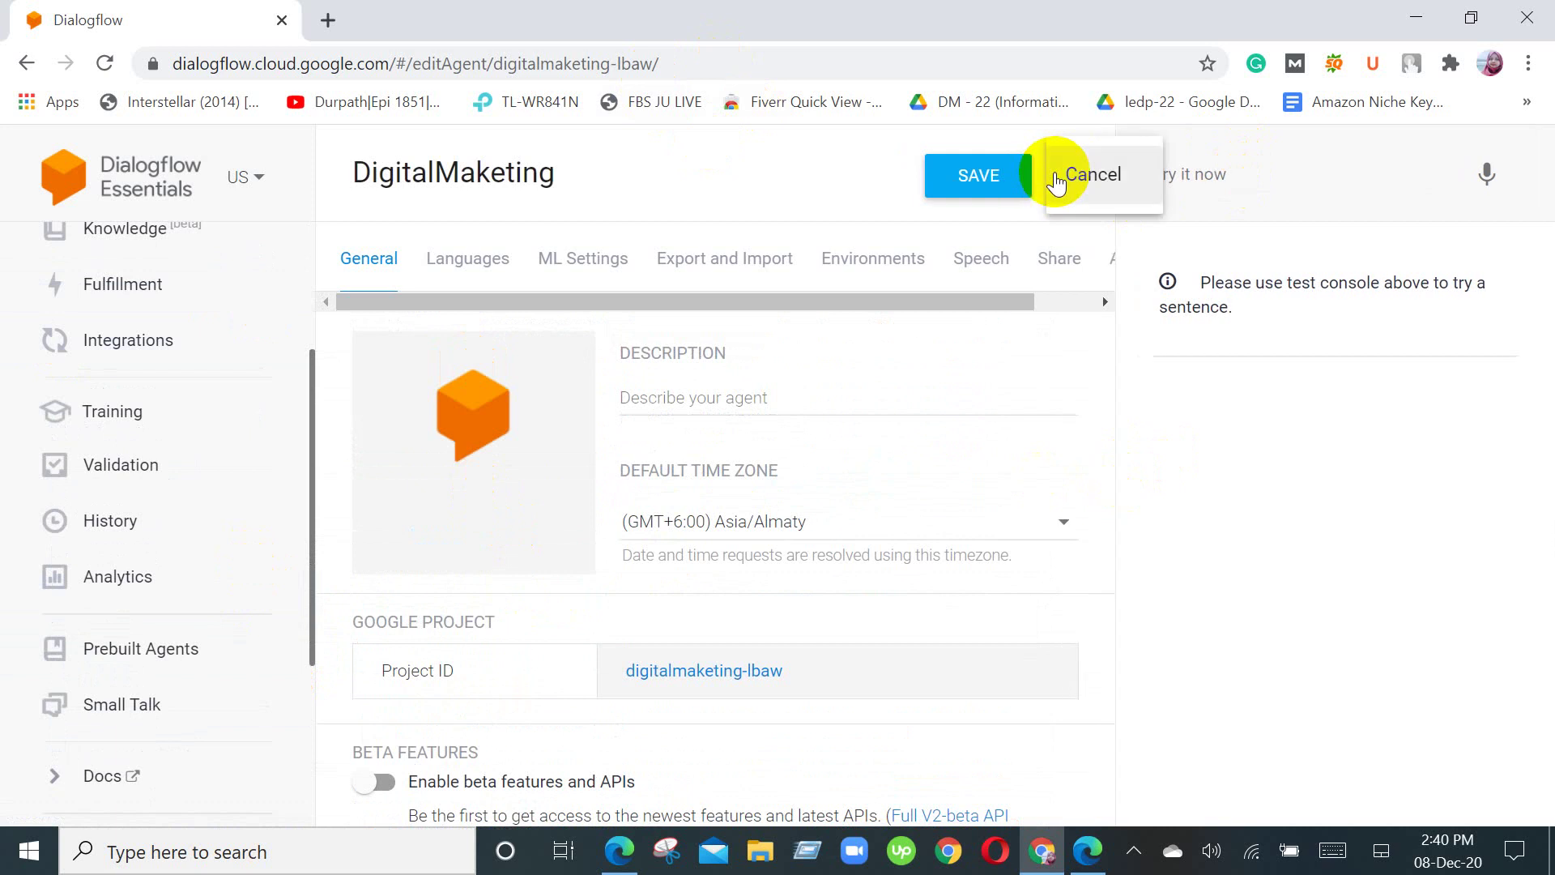
pyautogui.click(617, 182)
pyautogui.scroll(1, 197, 419)
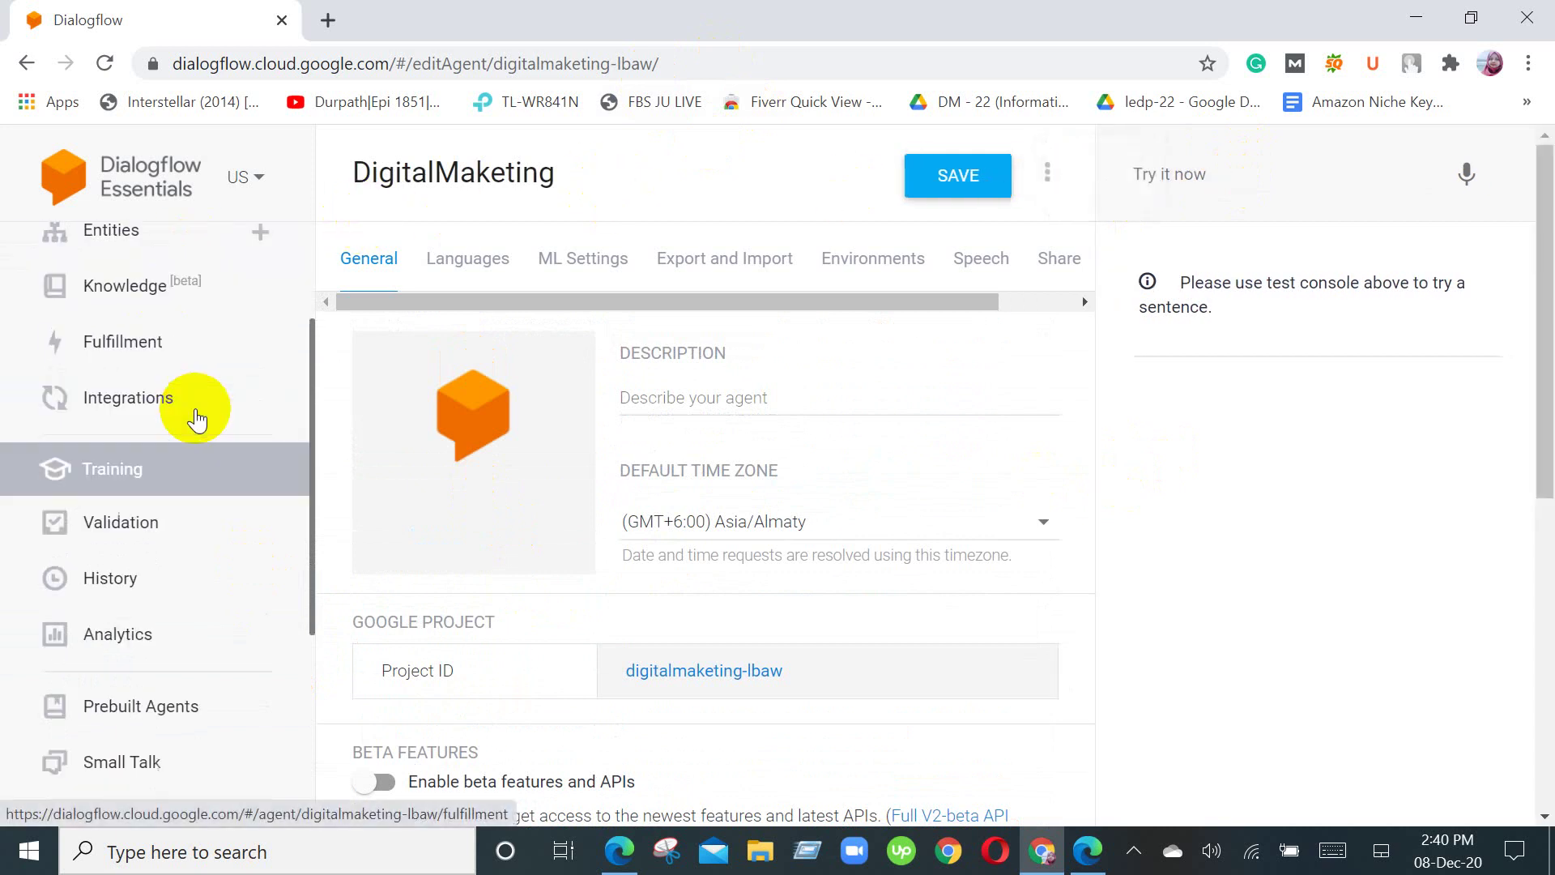
pyautogui.scroll(3, 197, 419)
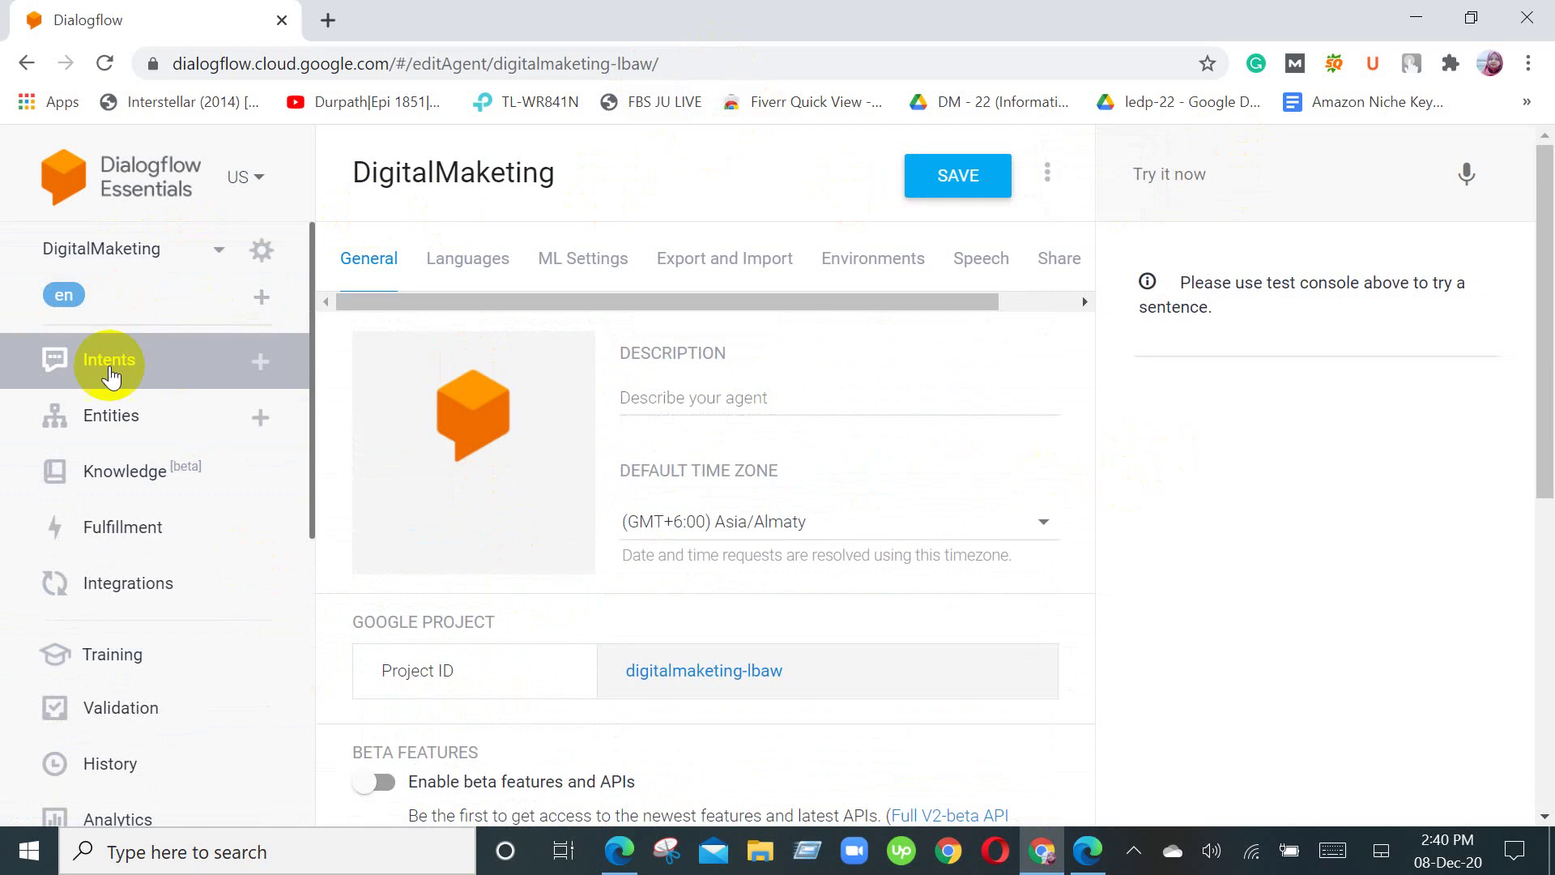
# Step: Open the Intents list showing Default Fallback, Default Welcome and DigitalMarketing
pyautogui.click(262, 362)
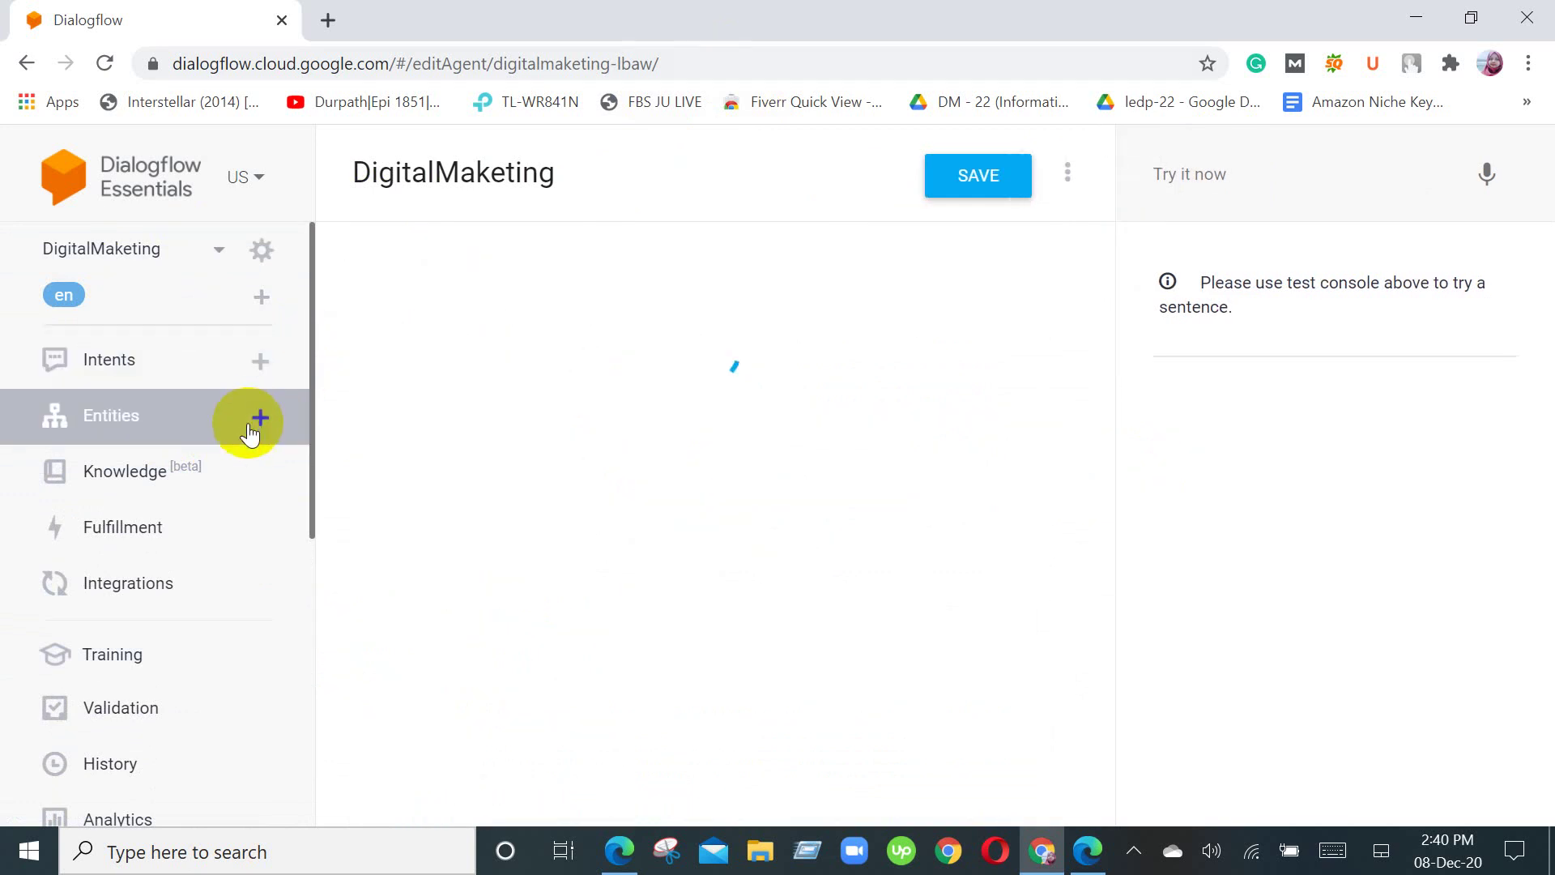
pyautogui.scroll(-3, 285, 527)
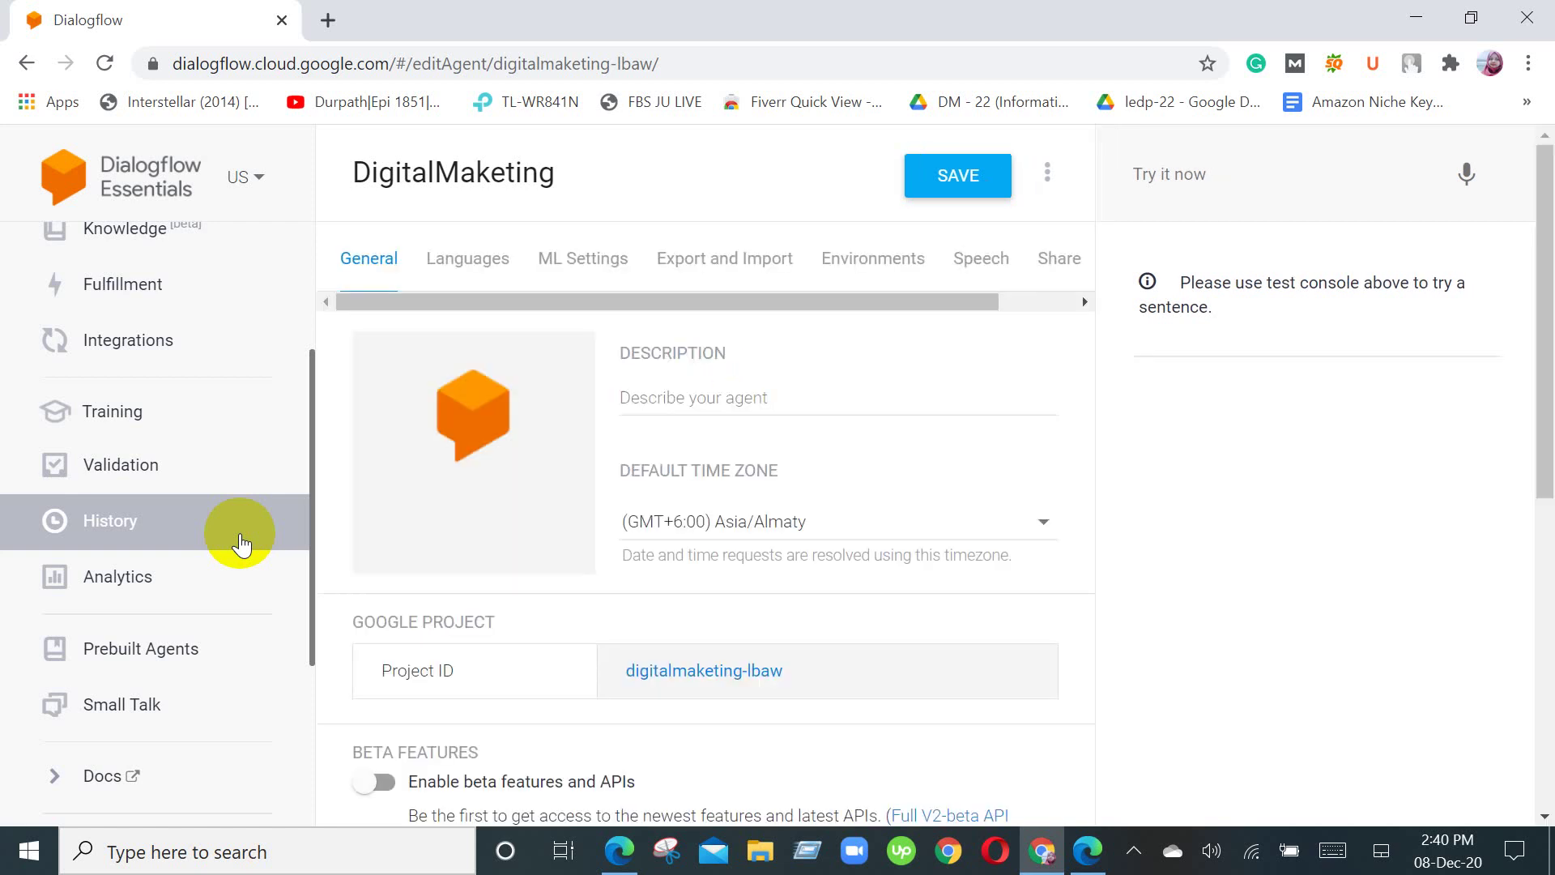
pyautogui.moveTo(382, 470)
pyautogui.scroll(-3, 489, 509)
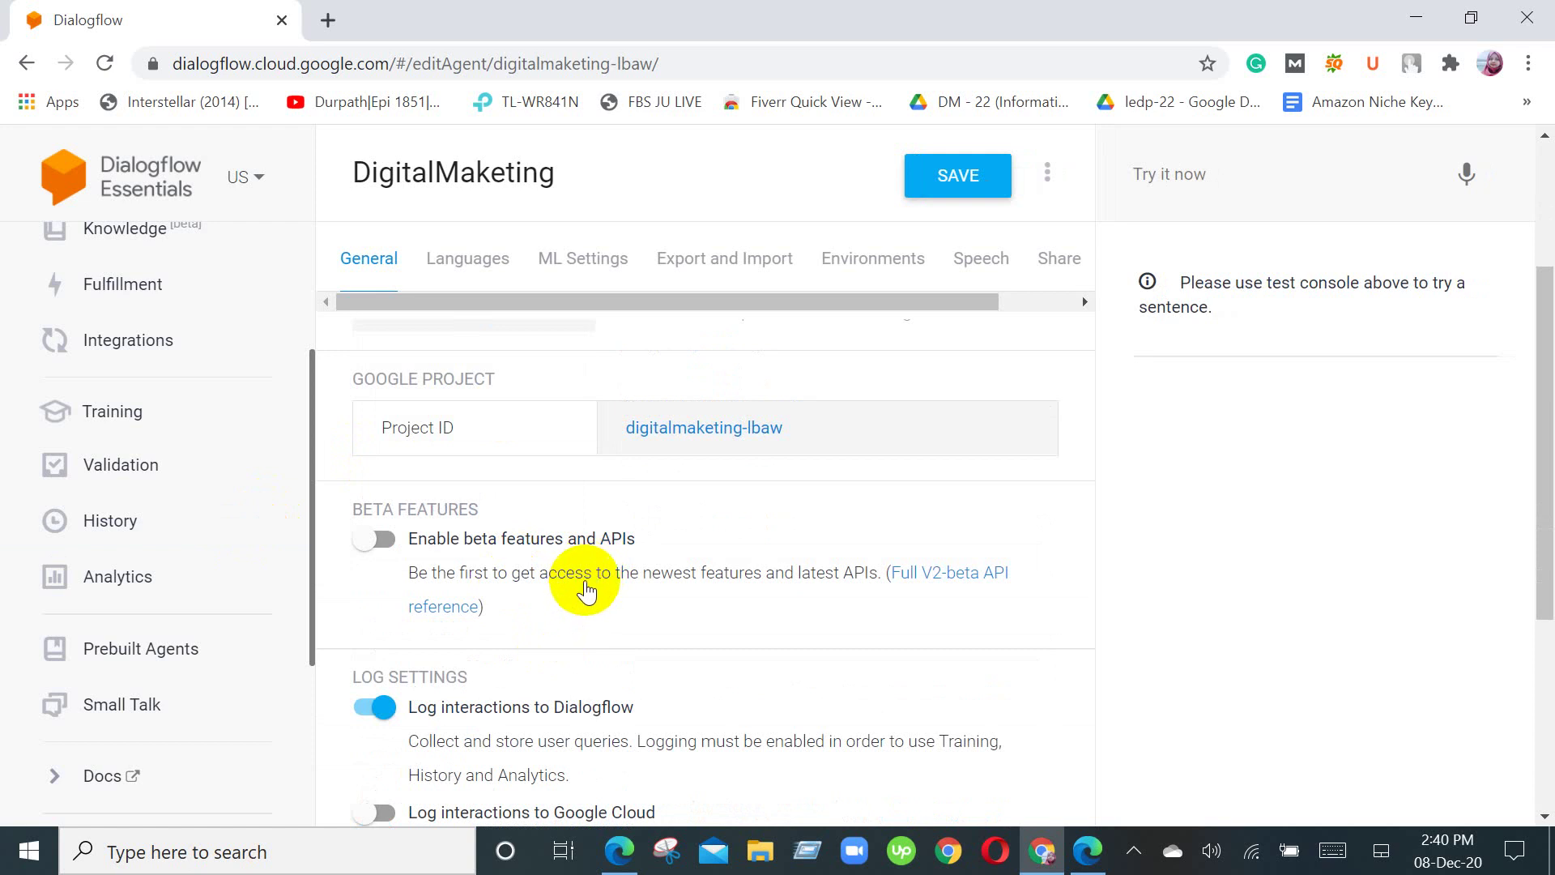
pyautogui.scroll(-1, 563, 631)
pyautogui.scroll(-2, 563, 632)
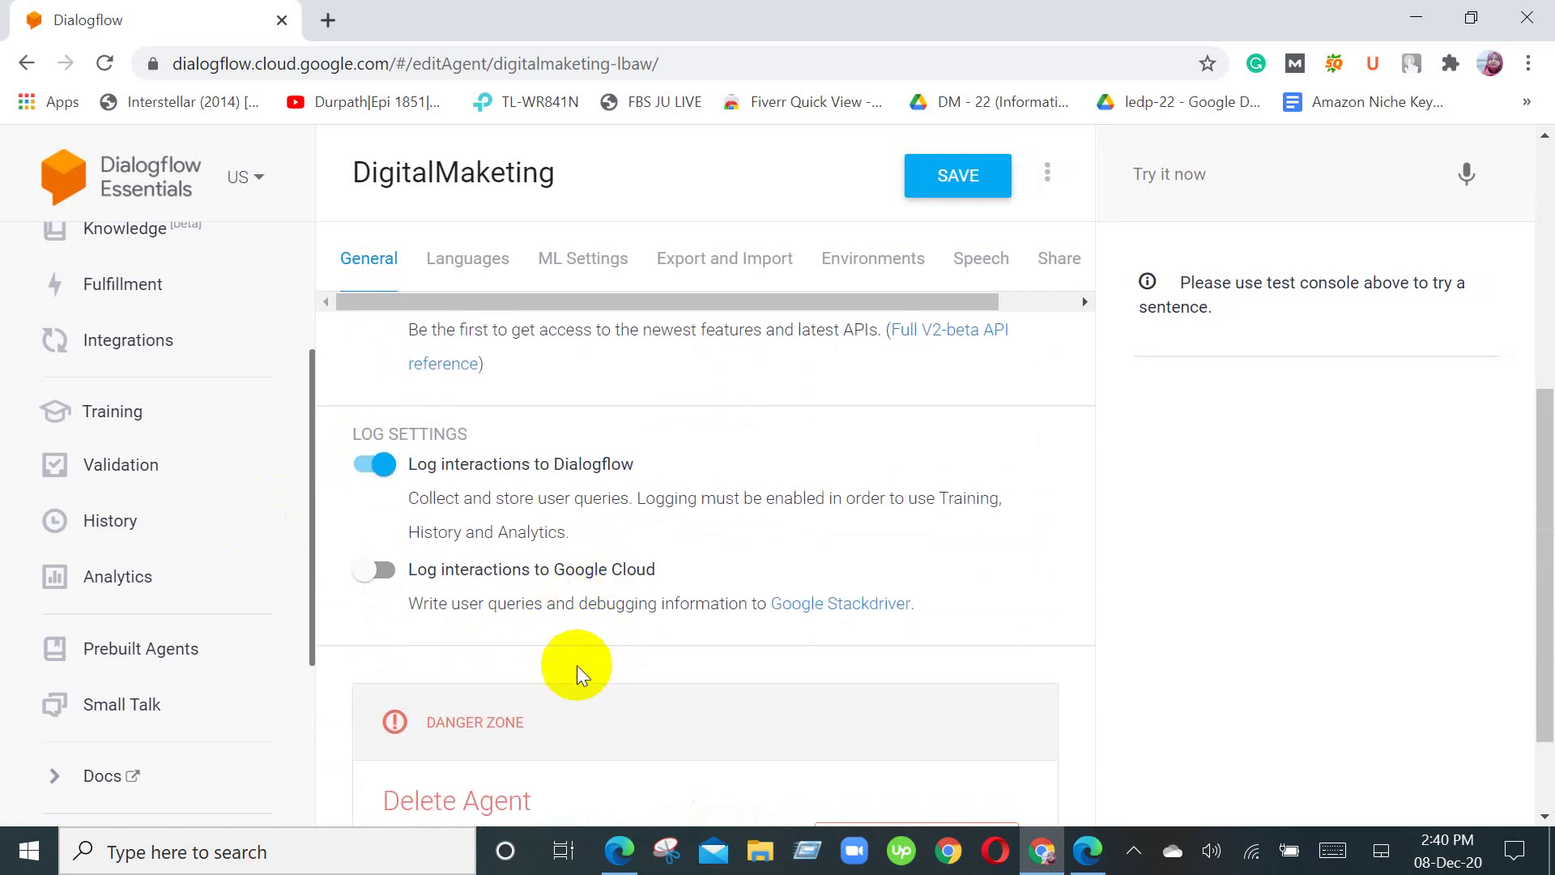
pyautogui.scroll(2, 575, 666)
pyautogui.scroll(4, 599, 725)
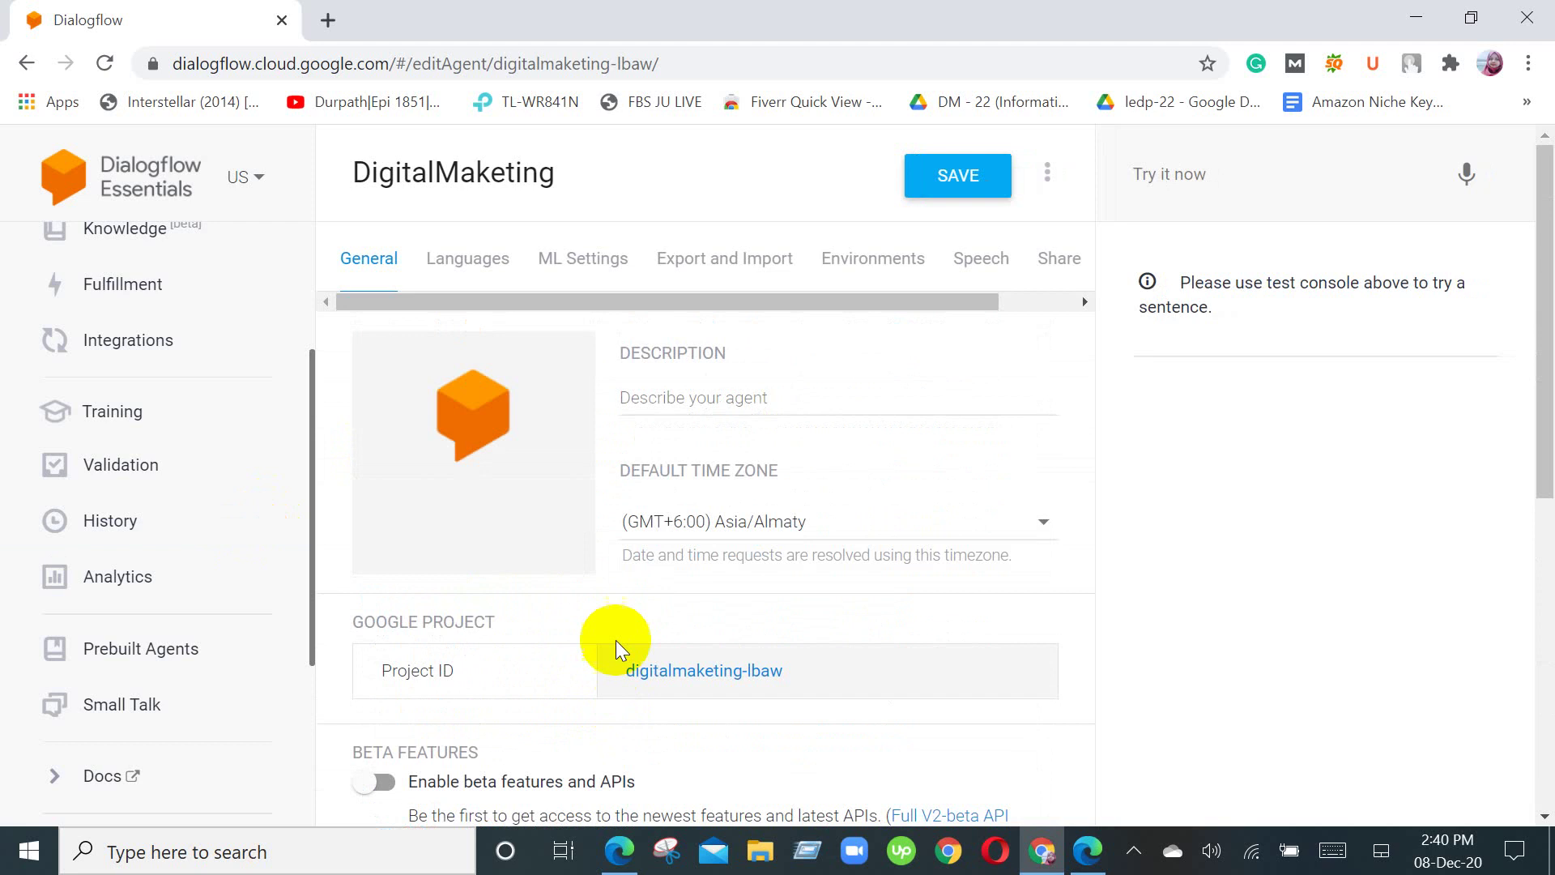
pyautogui.scroll(3, 60, 444)
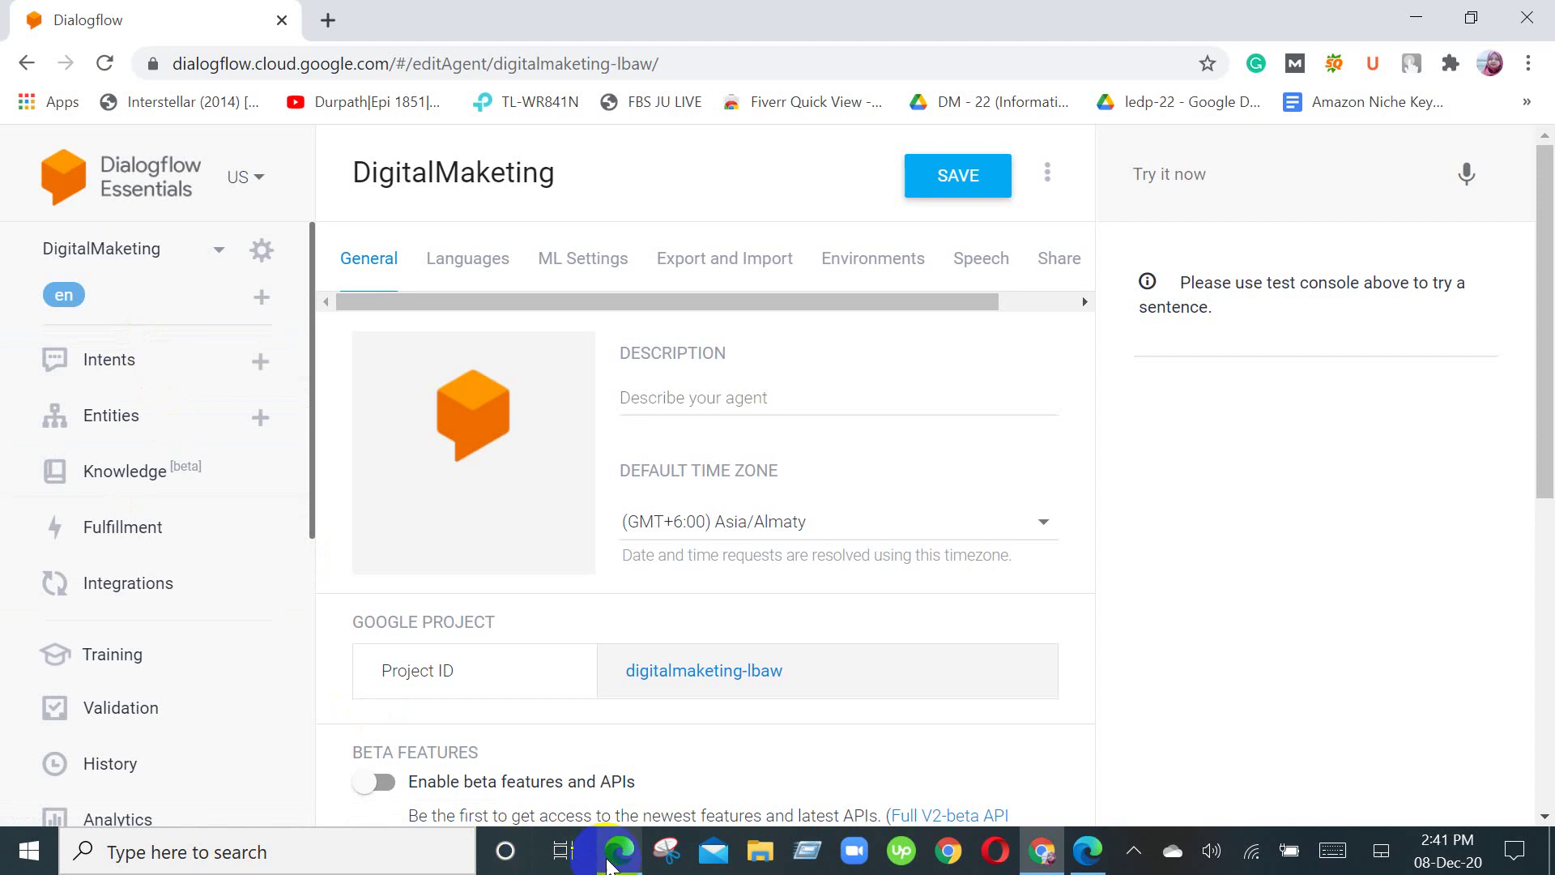
pyautogui.moveTo(609, 863)
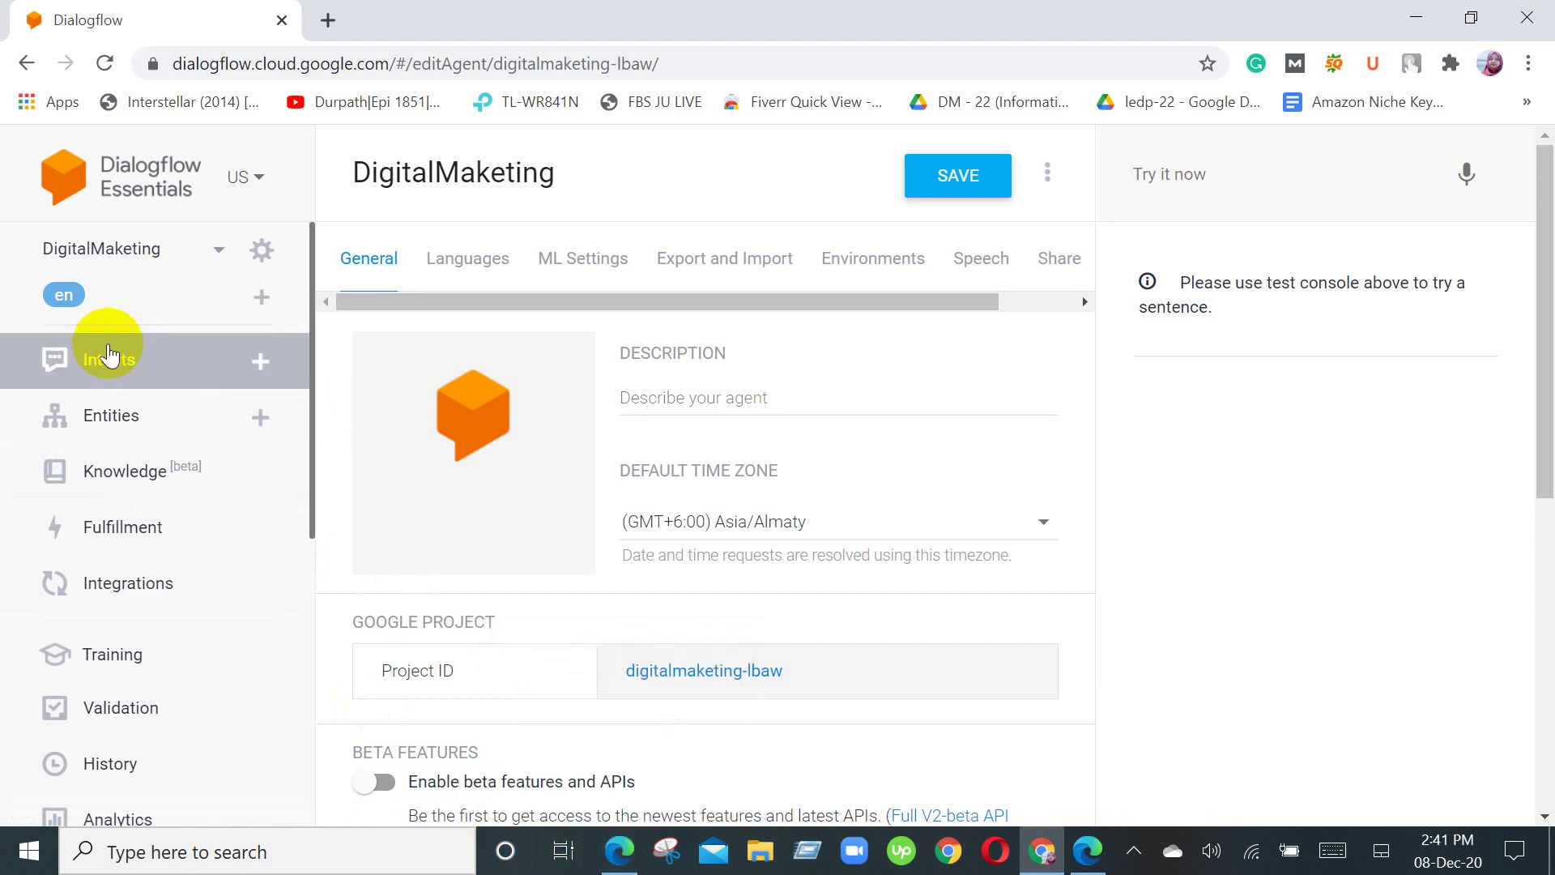
pyautogui.click(109, 356)
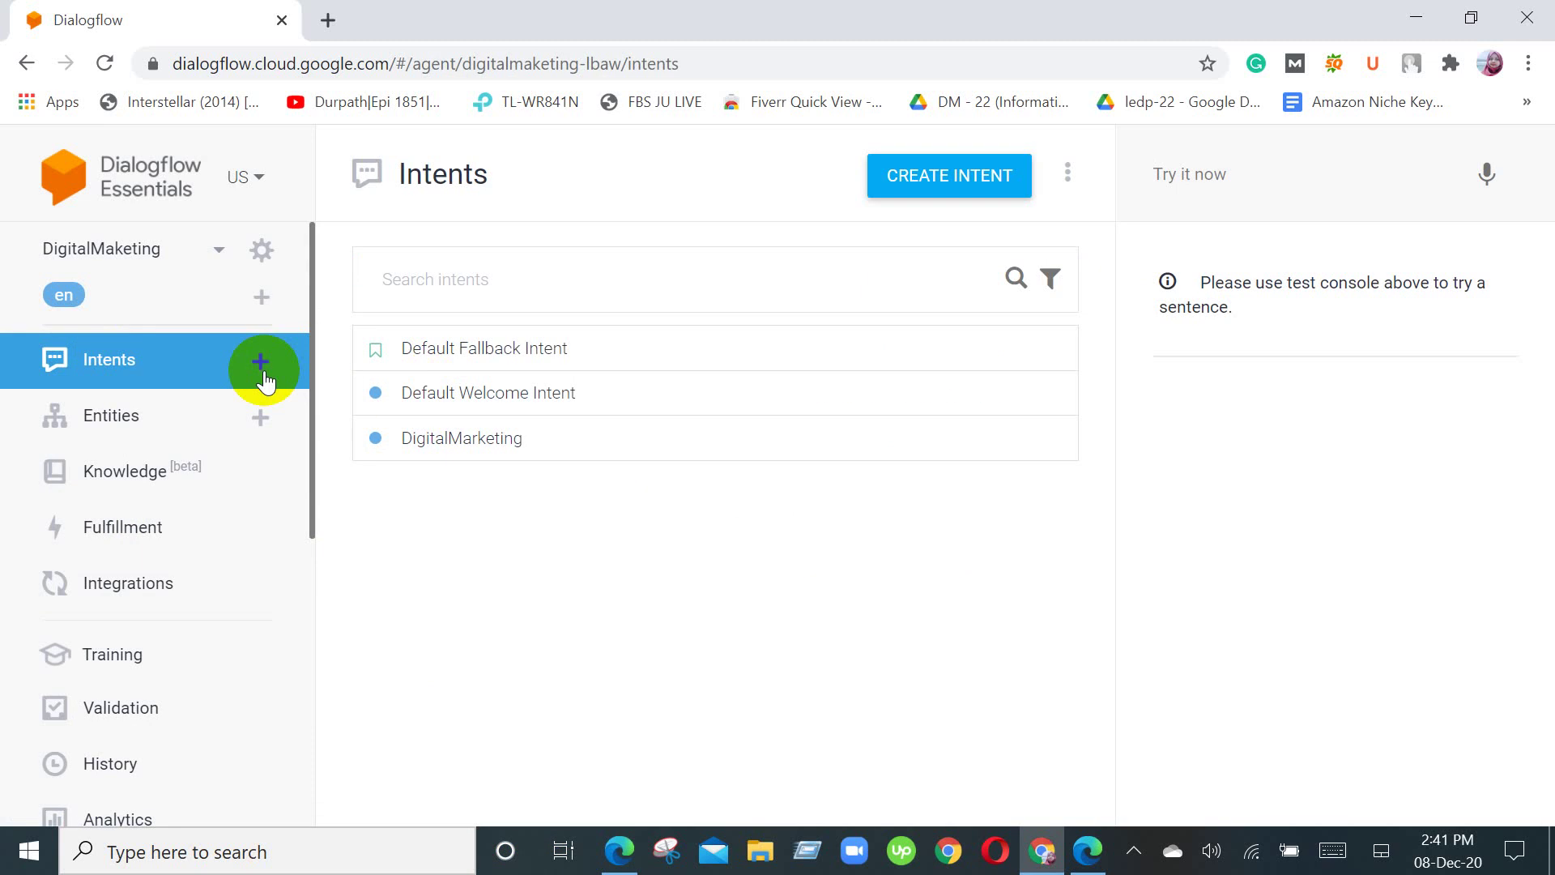
# Step: Review the Default Fallback Intent's responses, then open Entities to see the Digitalmarketing entity
pyautogui.click(489, 349)
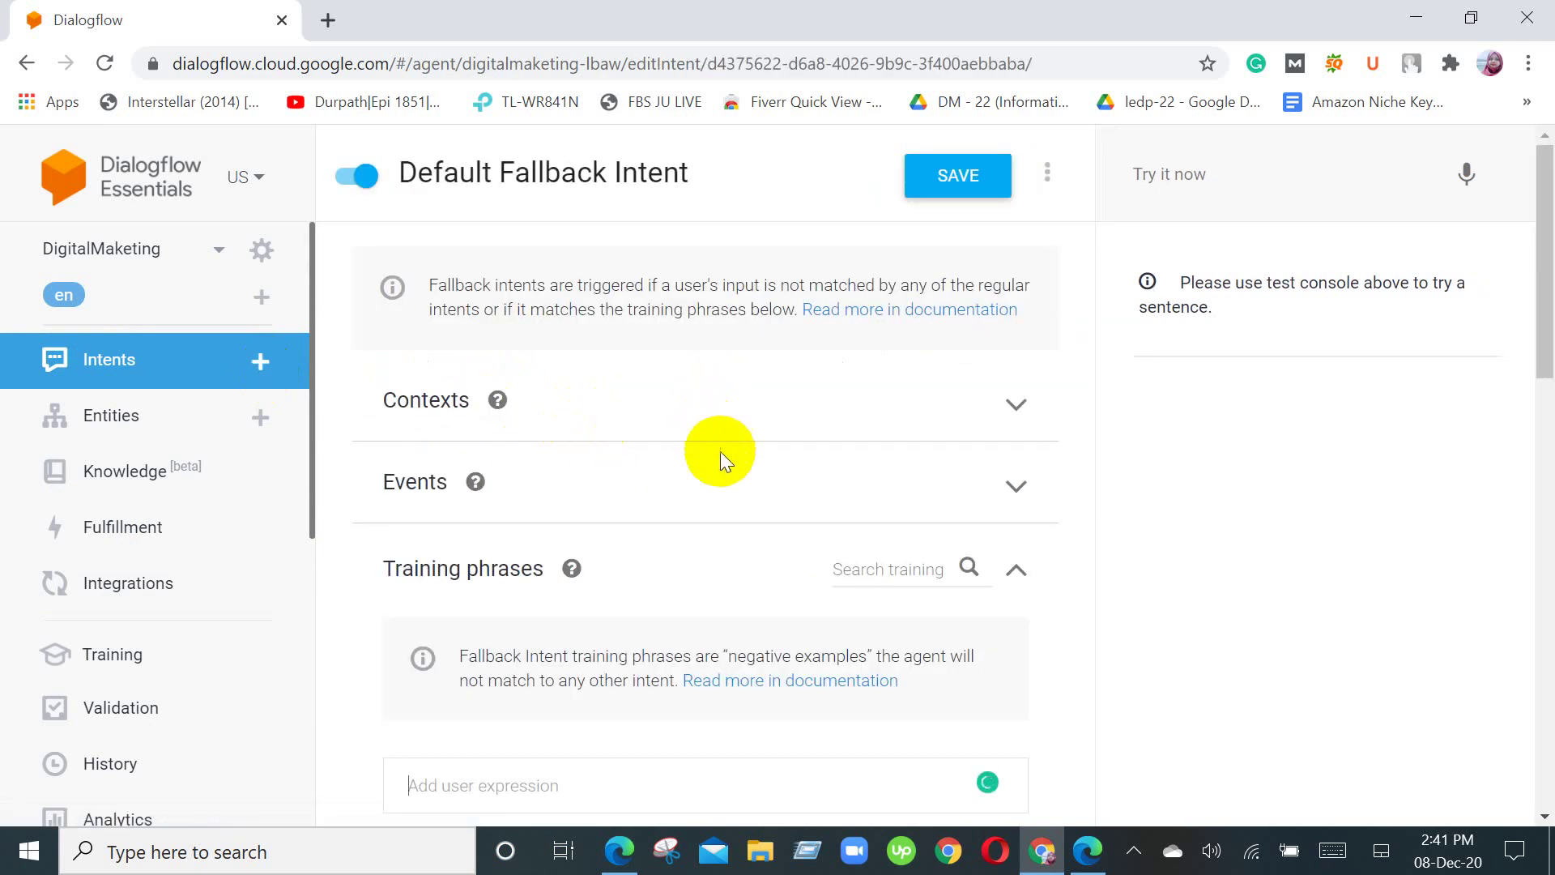
pyautogui.scroll(-9, 735, 575)
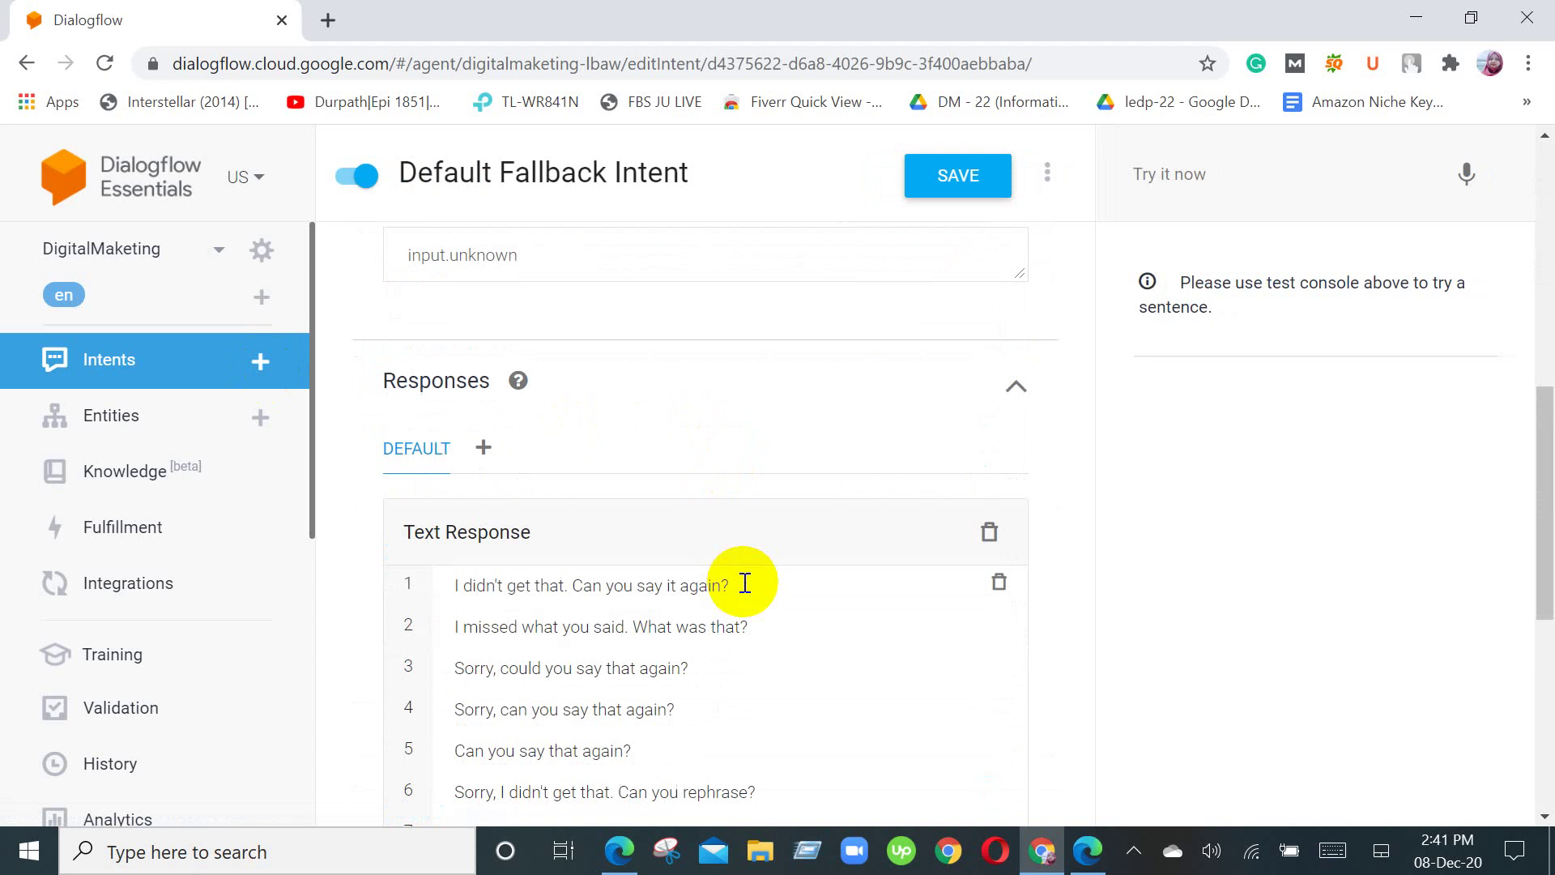
pyautogui.scroll(-4, 744, 582)
pyautogui.scroll(-2, 746, 582)
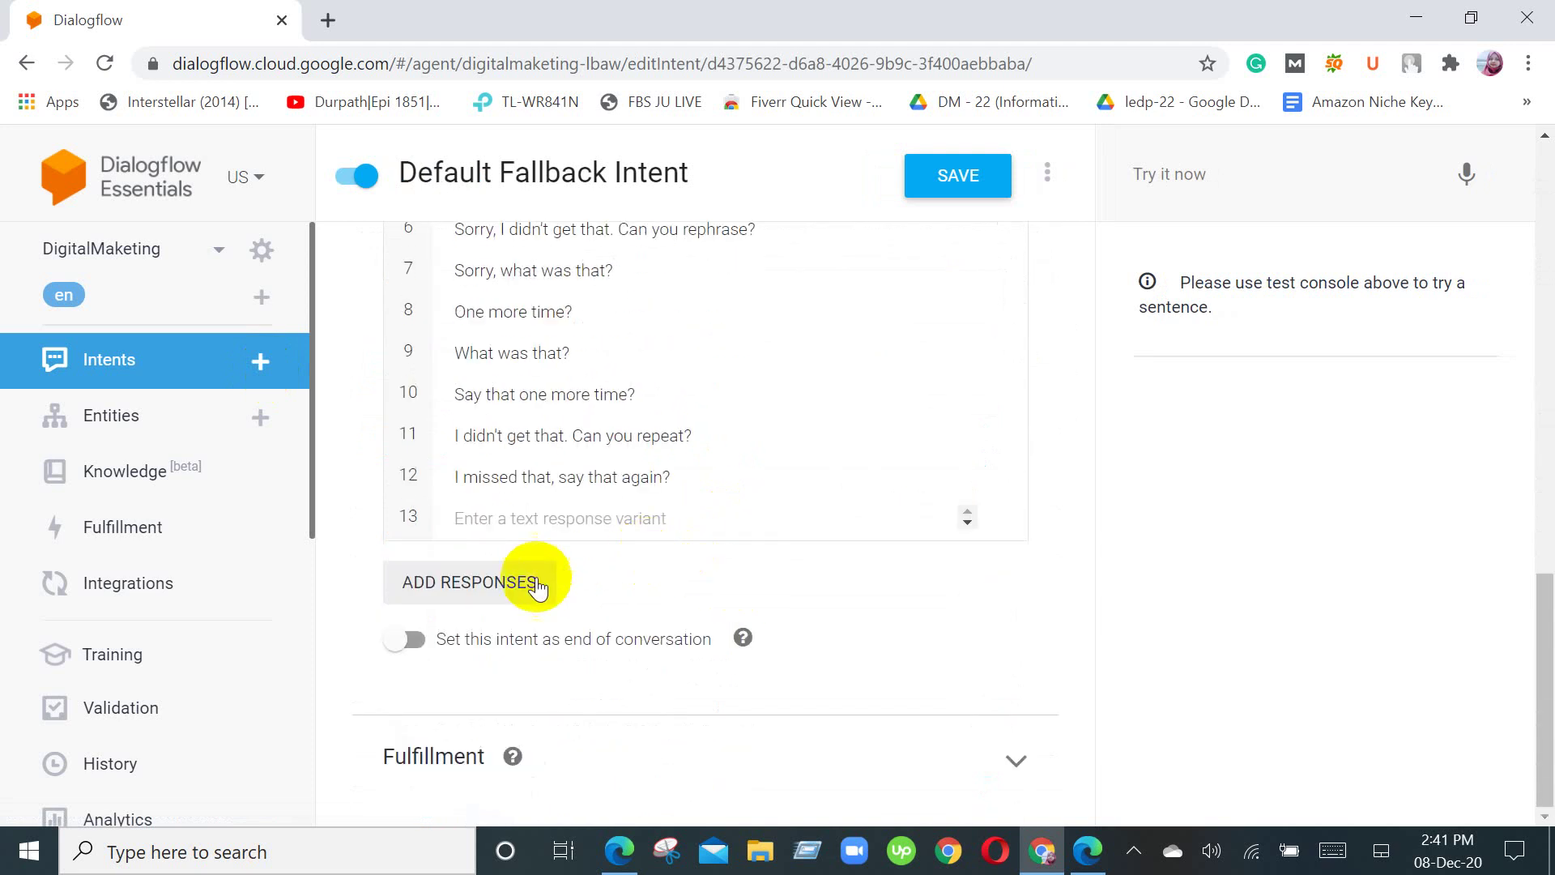
pyautogui.scroll(10, 538, 582)
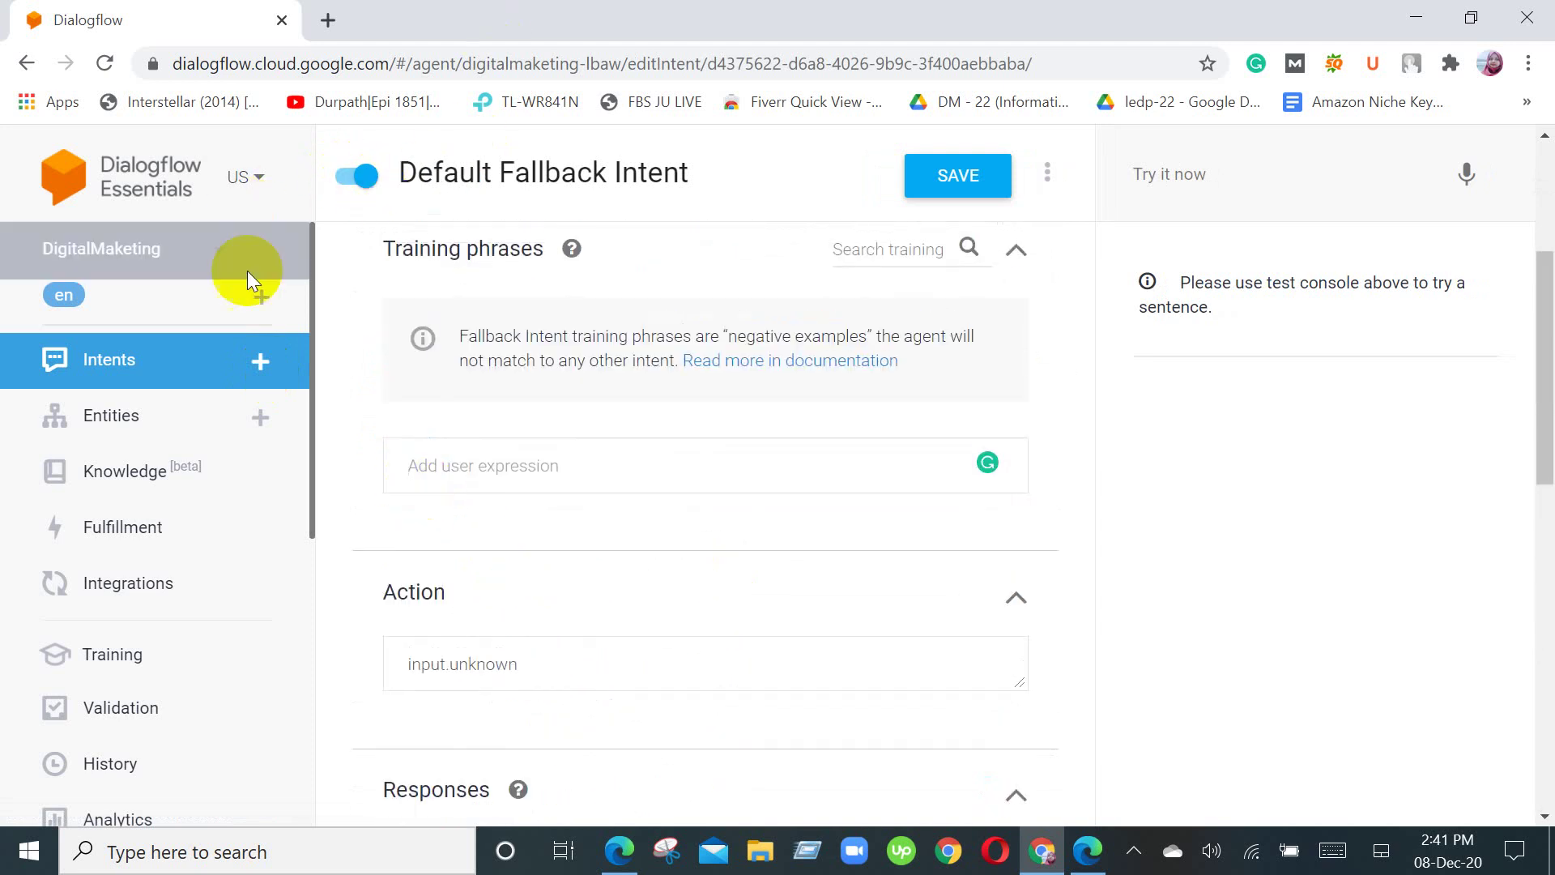
pyautogui.click(159, 421)
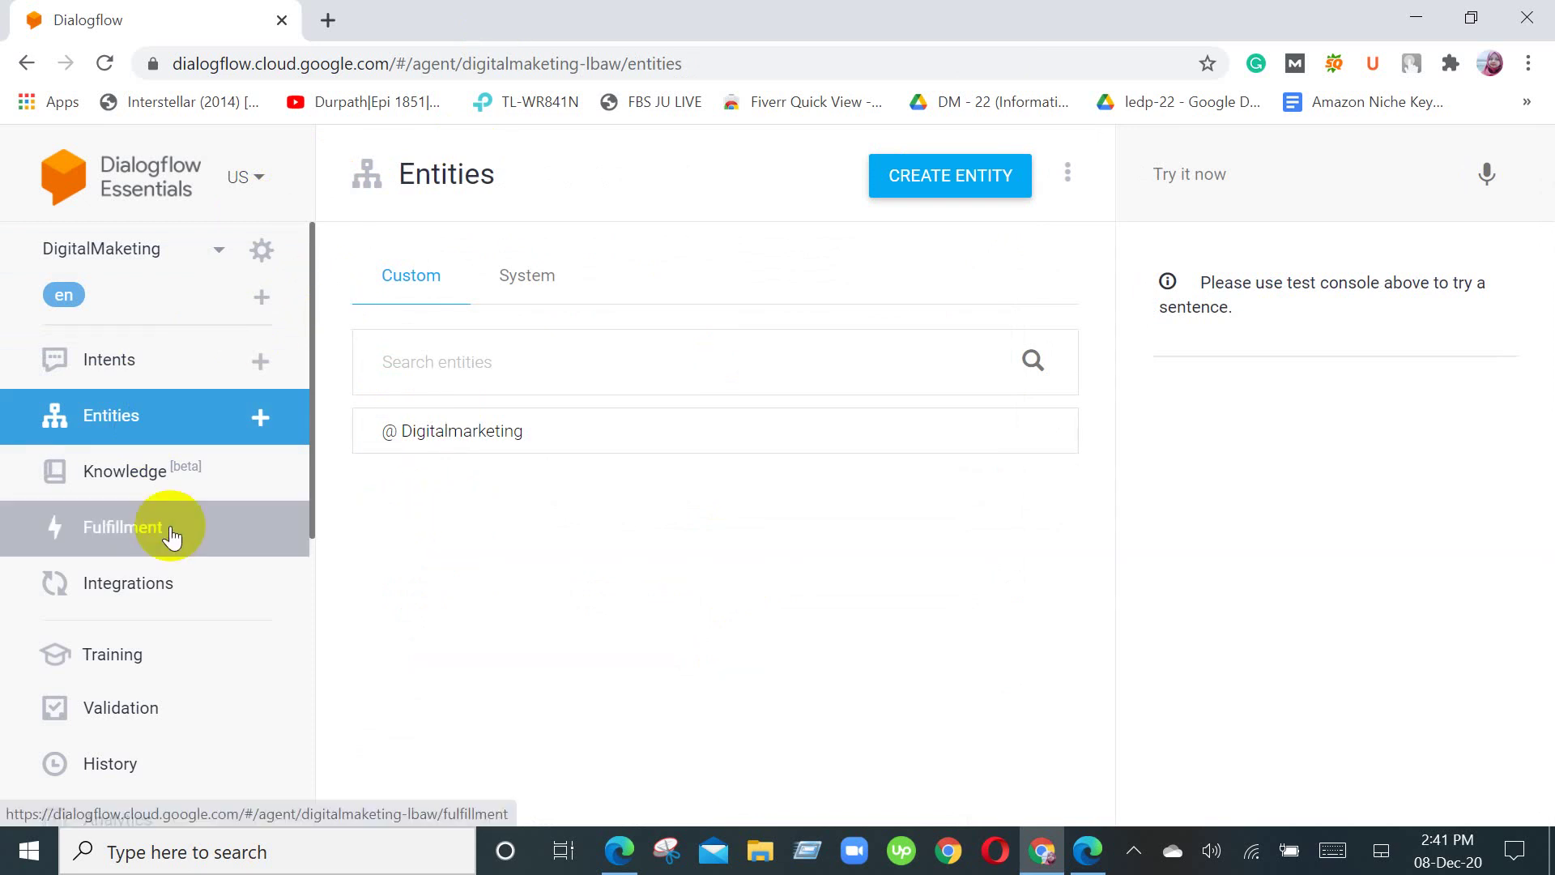
# Step: Open Small Talk and show its categories, Courtesy through Other questions and phrases
pyautogui.scroll(-5, 167, 538)
pyautogui.click(183, 602)
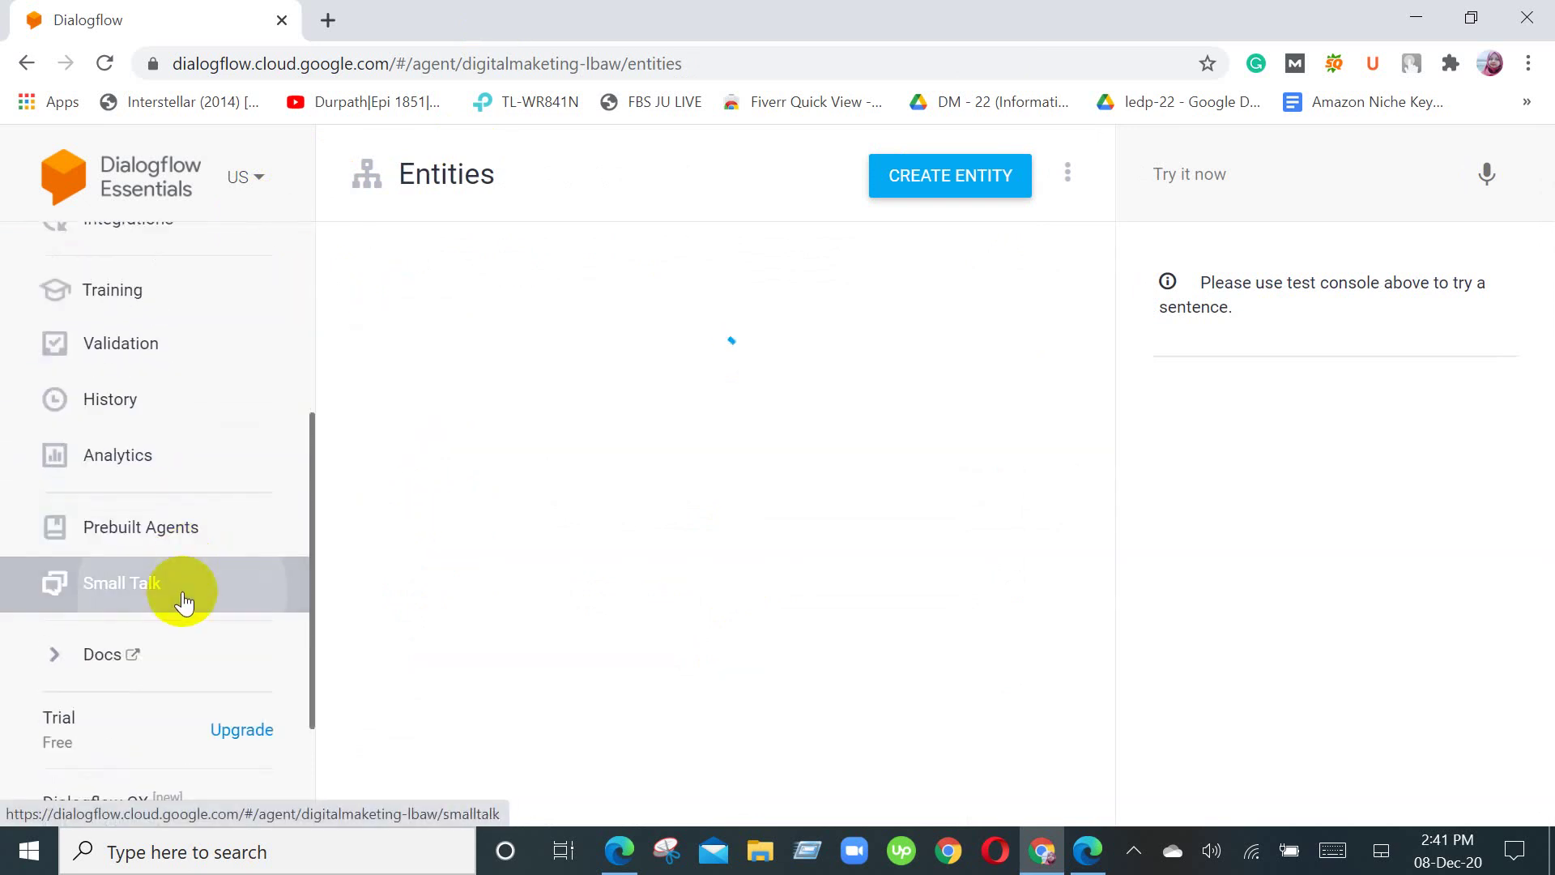
pyautogui.scroll(-8, 696, 787)
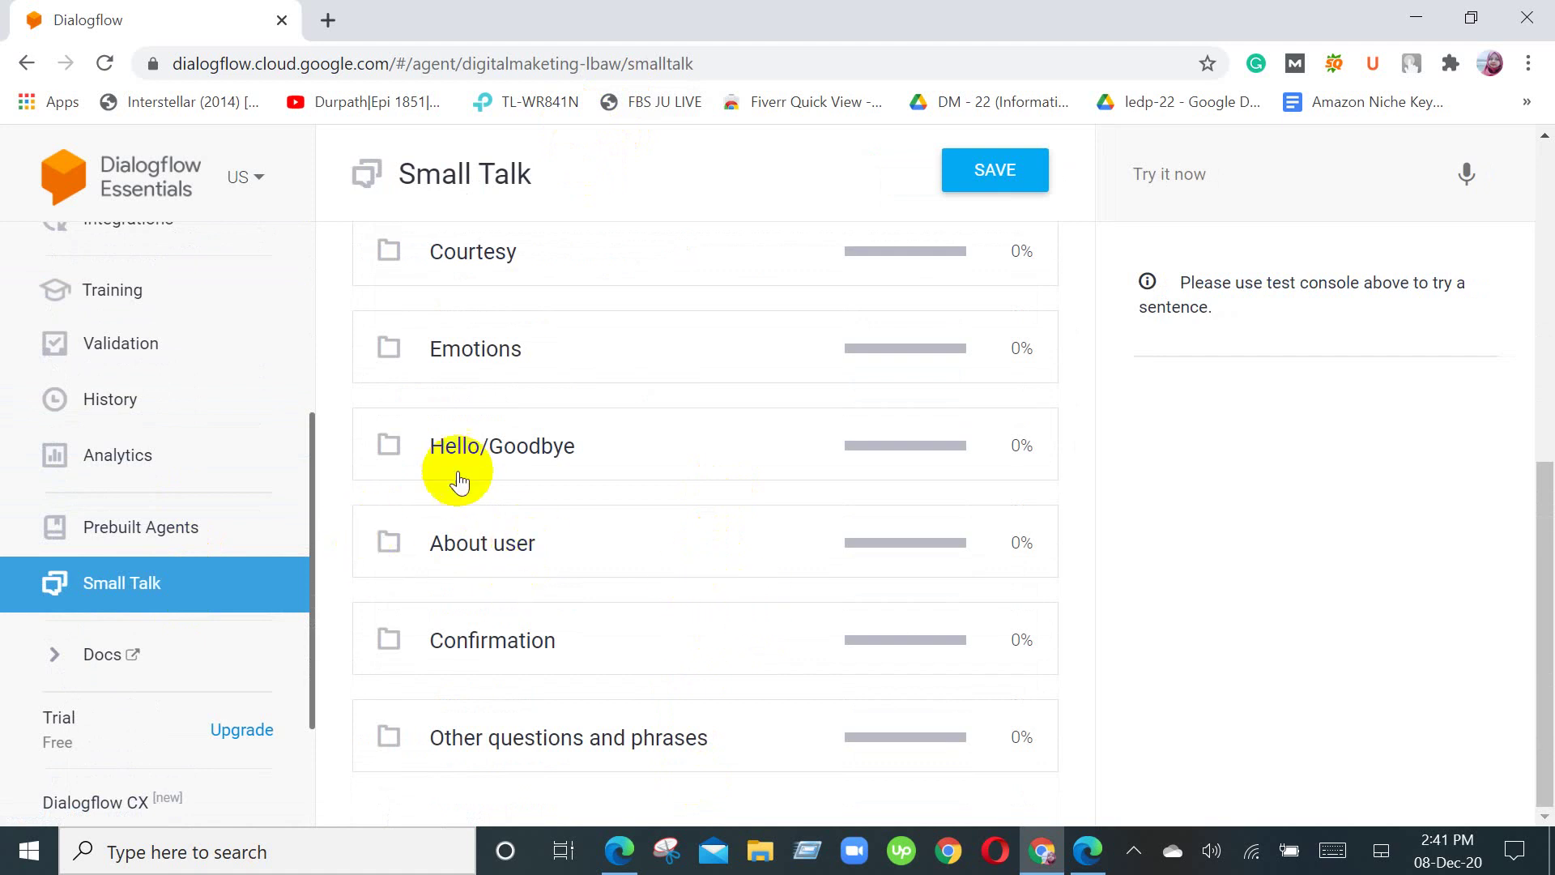
pyautogui.scroll(1, 247, 606)
pyautogui.click(265, 608)
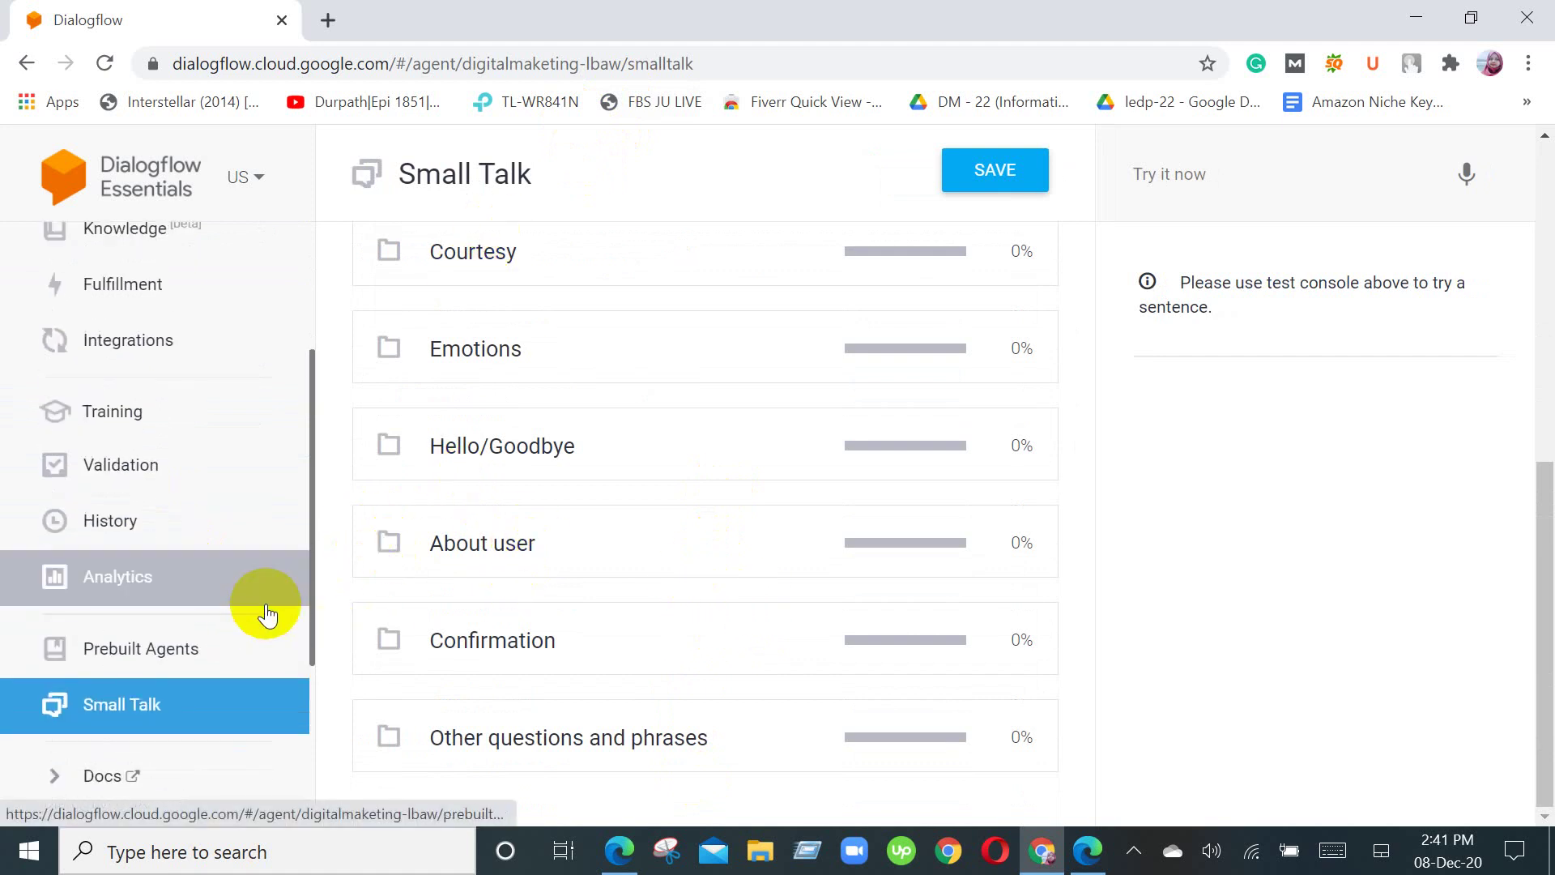
pyautogui.scroll(3, 274, 607)
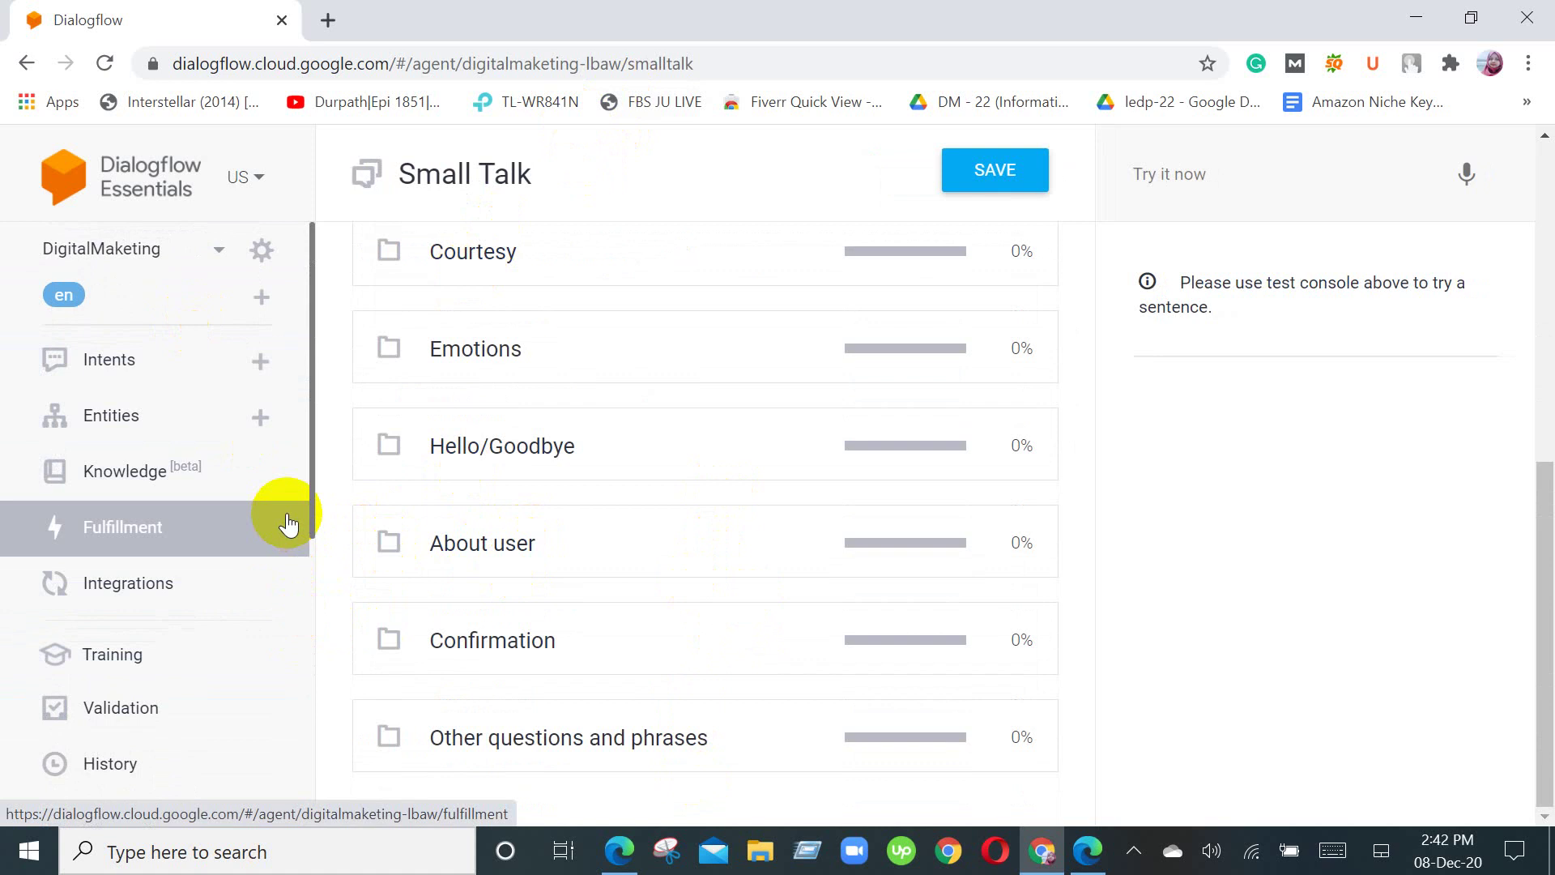
# Step: Open Integrations and find Messenger from Facebook in the Text based section
pyautogui.click(250, 589)
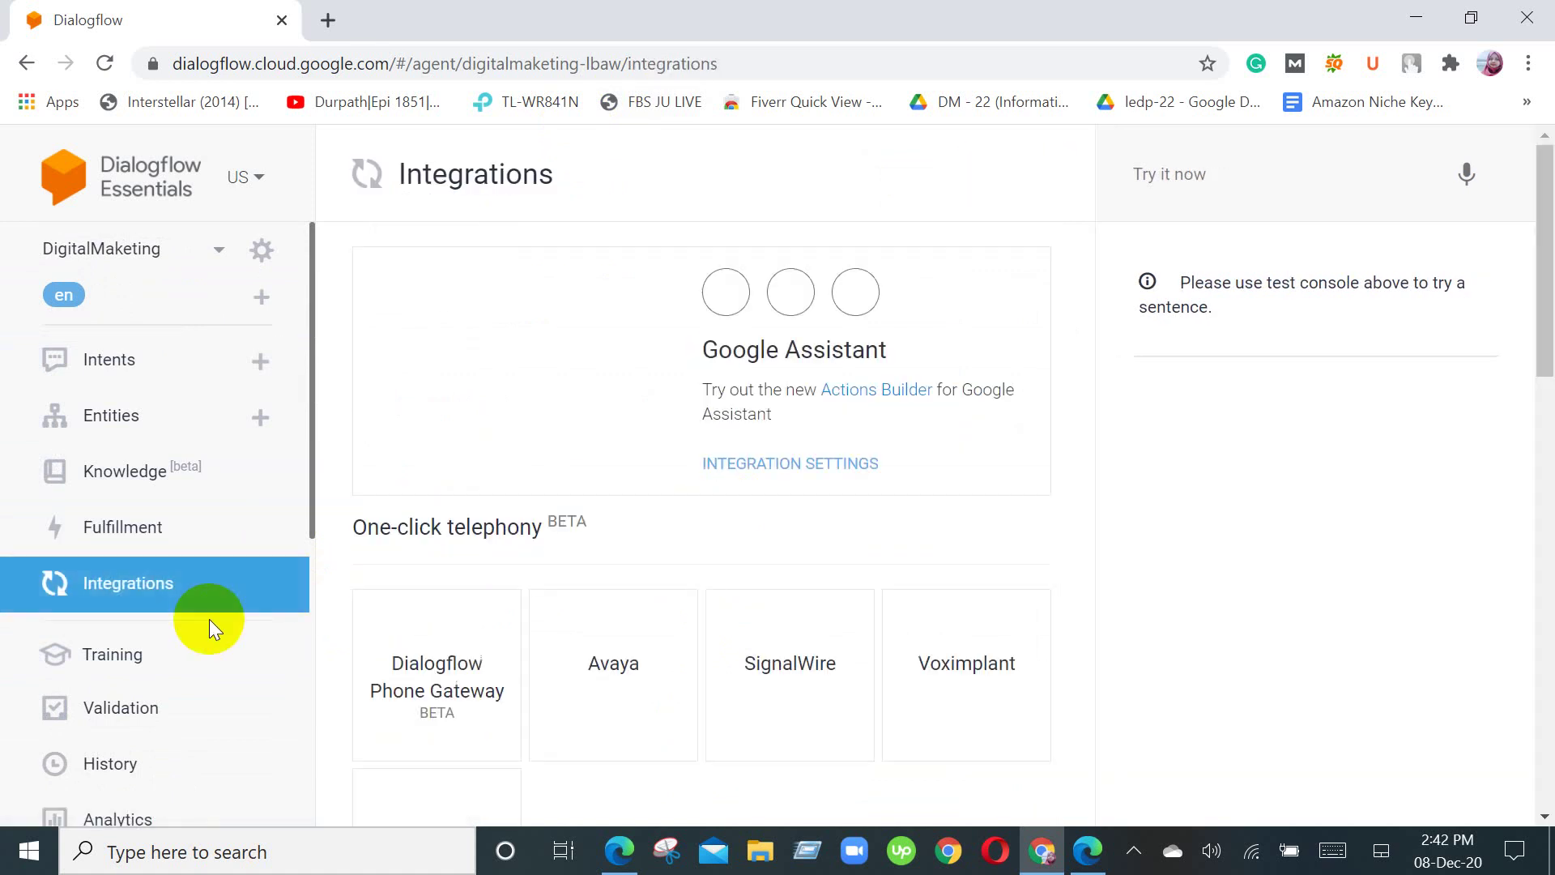
pyautogui.scroll(-8, 703, 528)
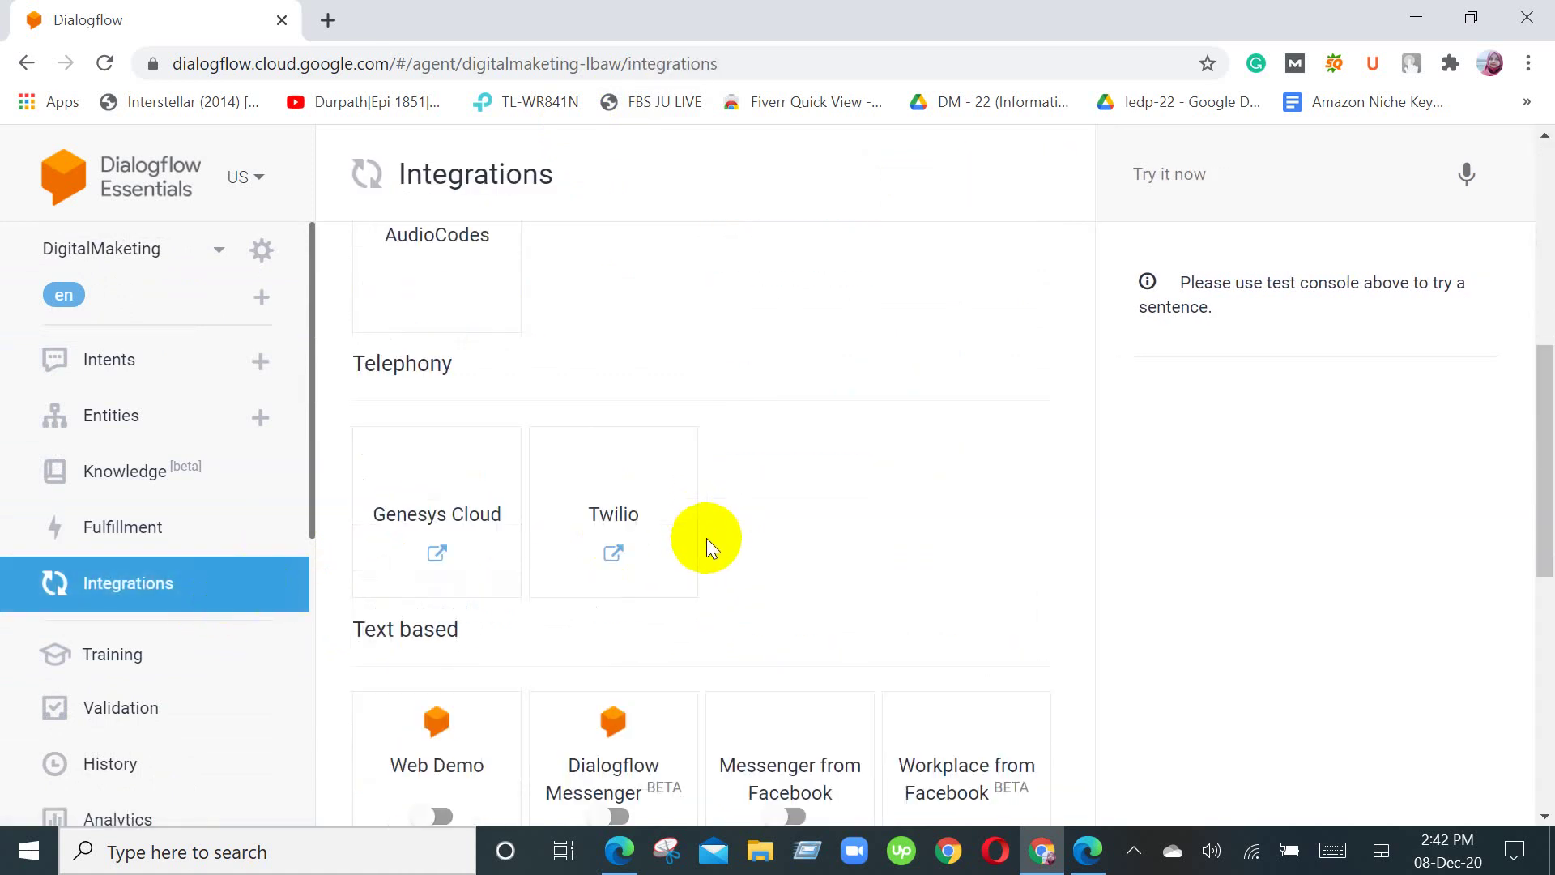
pyautogui.scroll(-9, 706, 537)
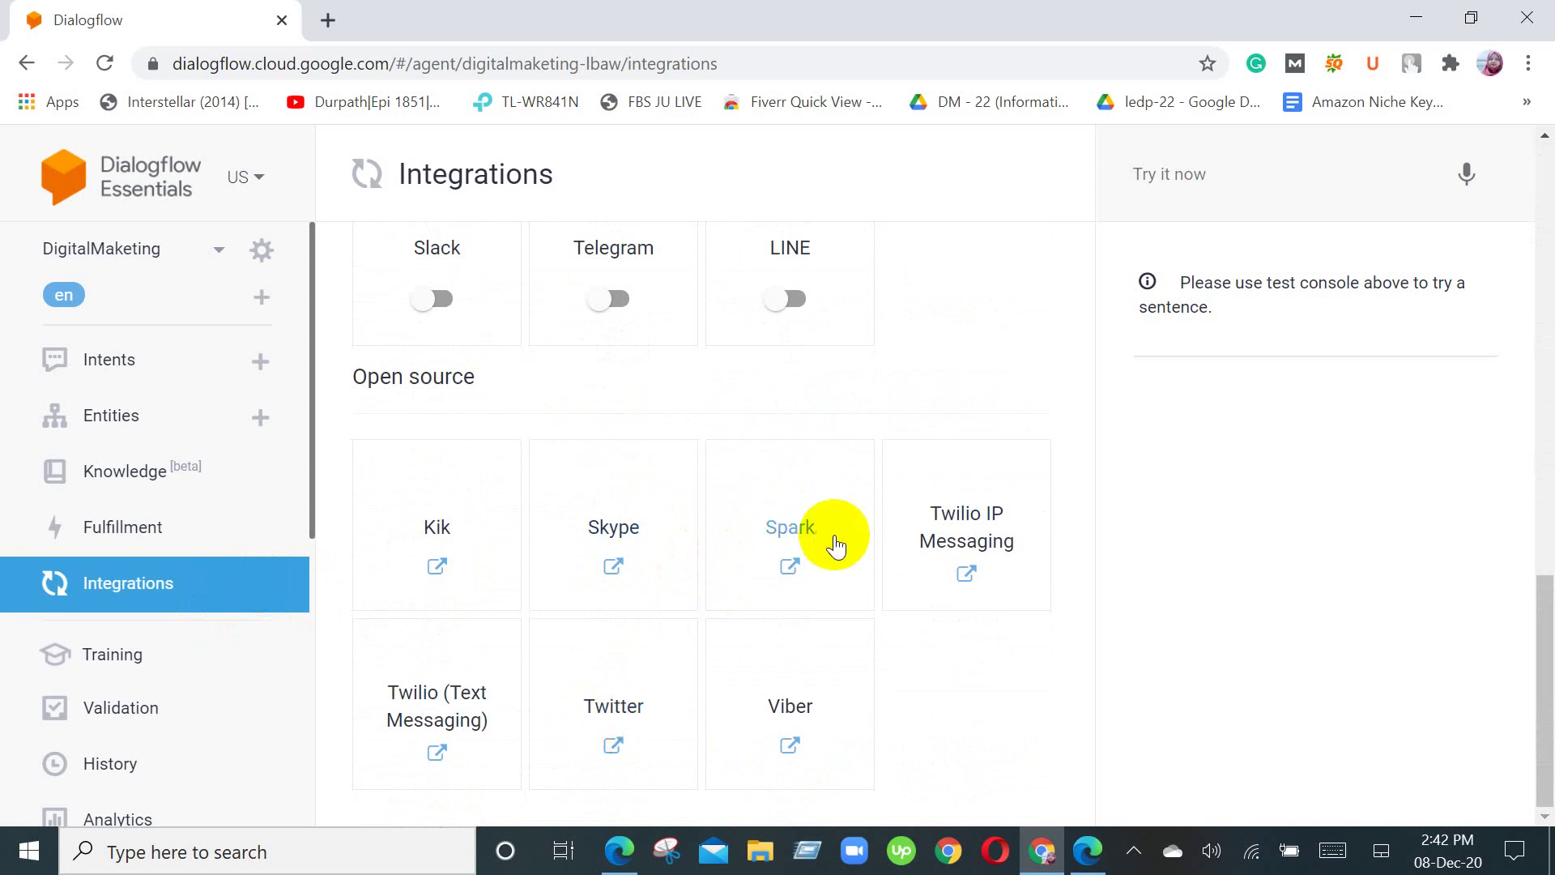
pyautogui.scroll(1, 834, 585)
pyautogui.scroll(4, 835, 585)
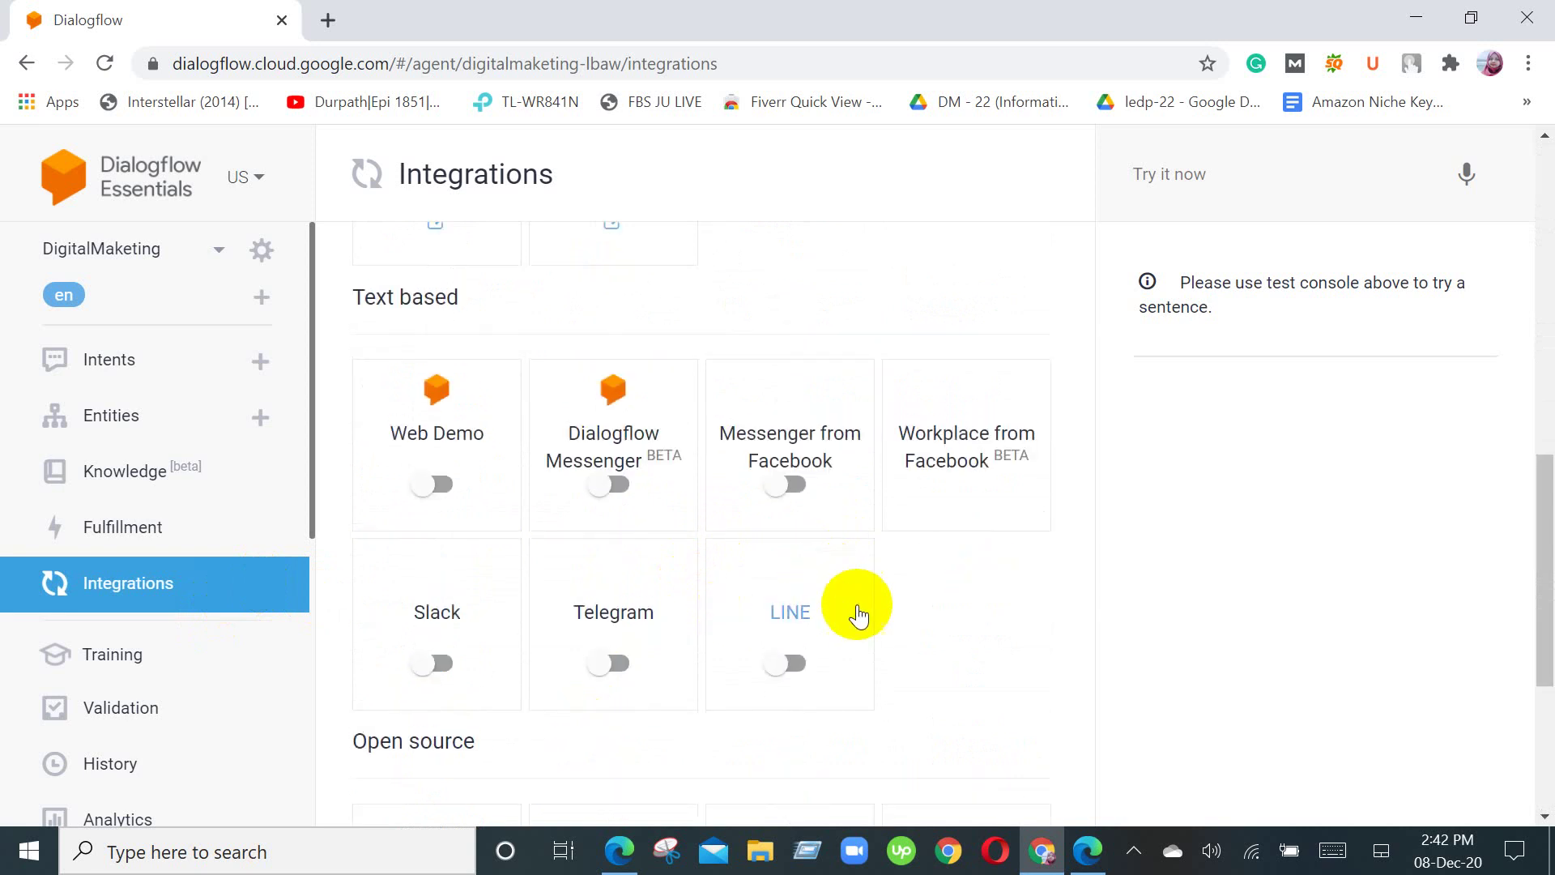
# Step: Enable the Messenger from Facebook integration and start typing 'develop' in a new browser tab
pyautogui.click(800, 486)
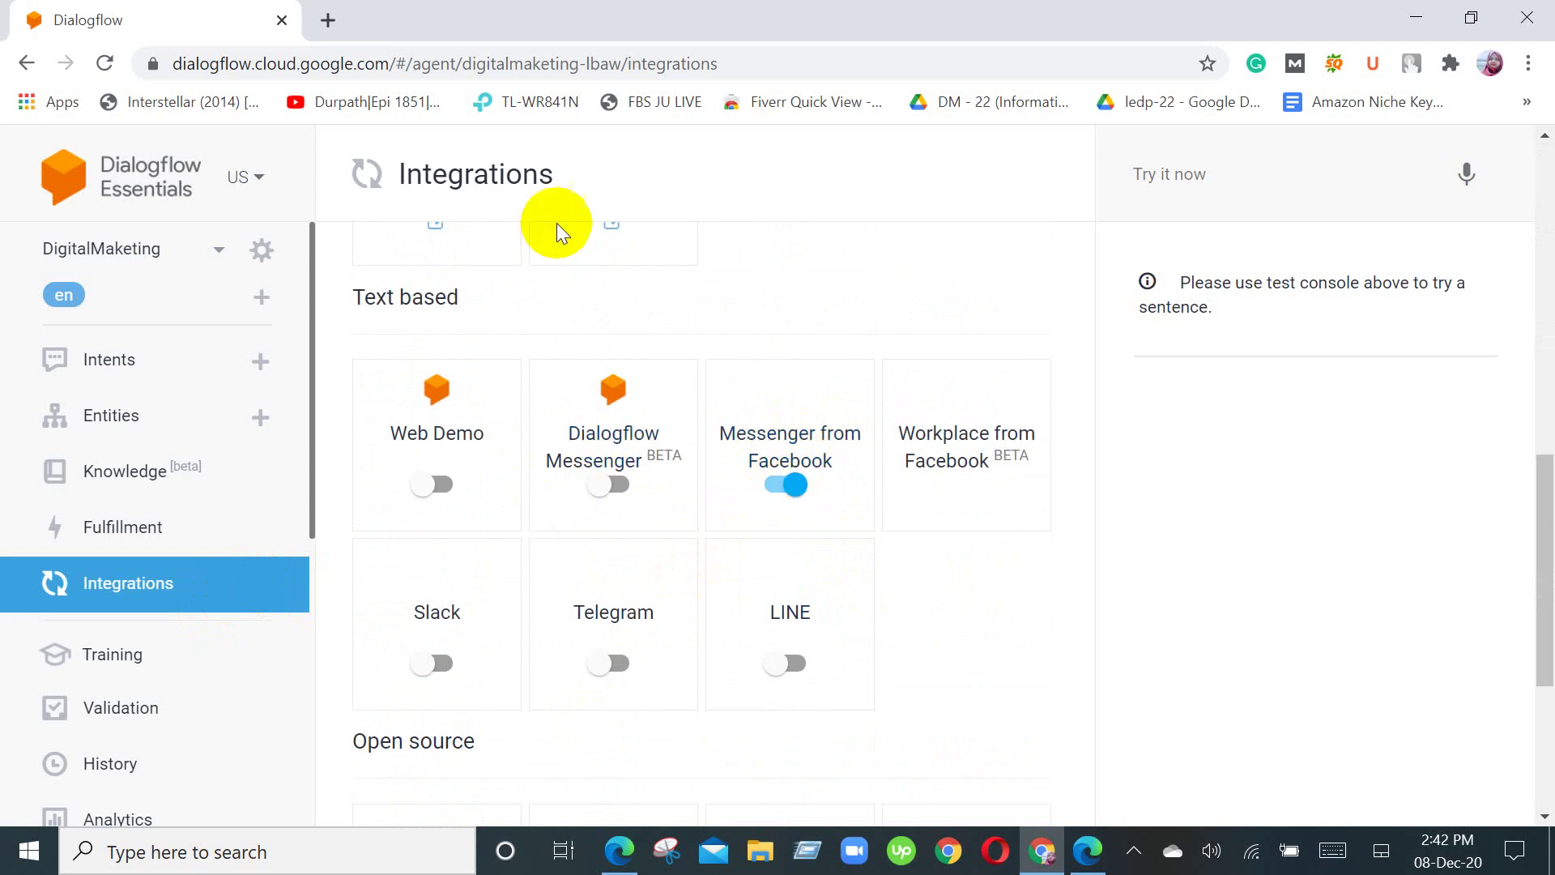
pyautogui.click(337, 16)
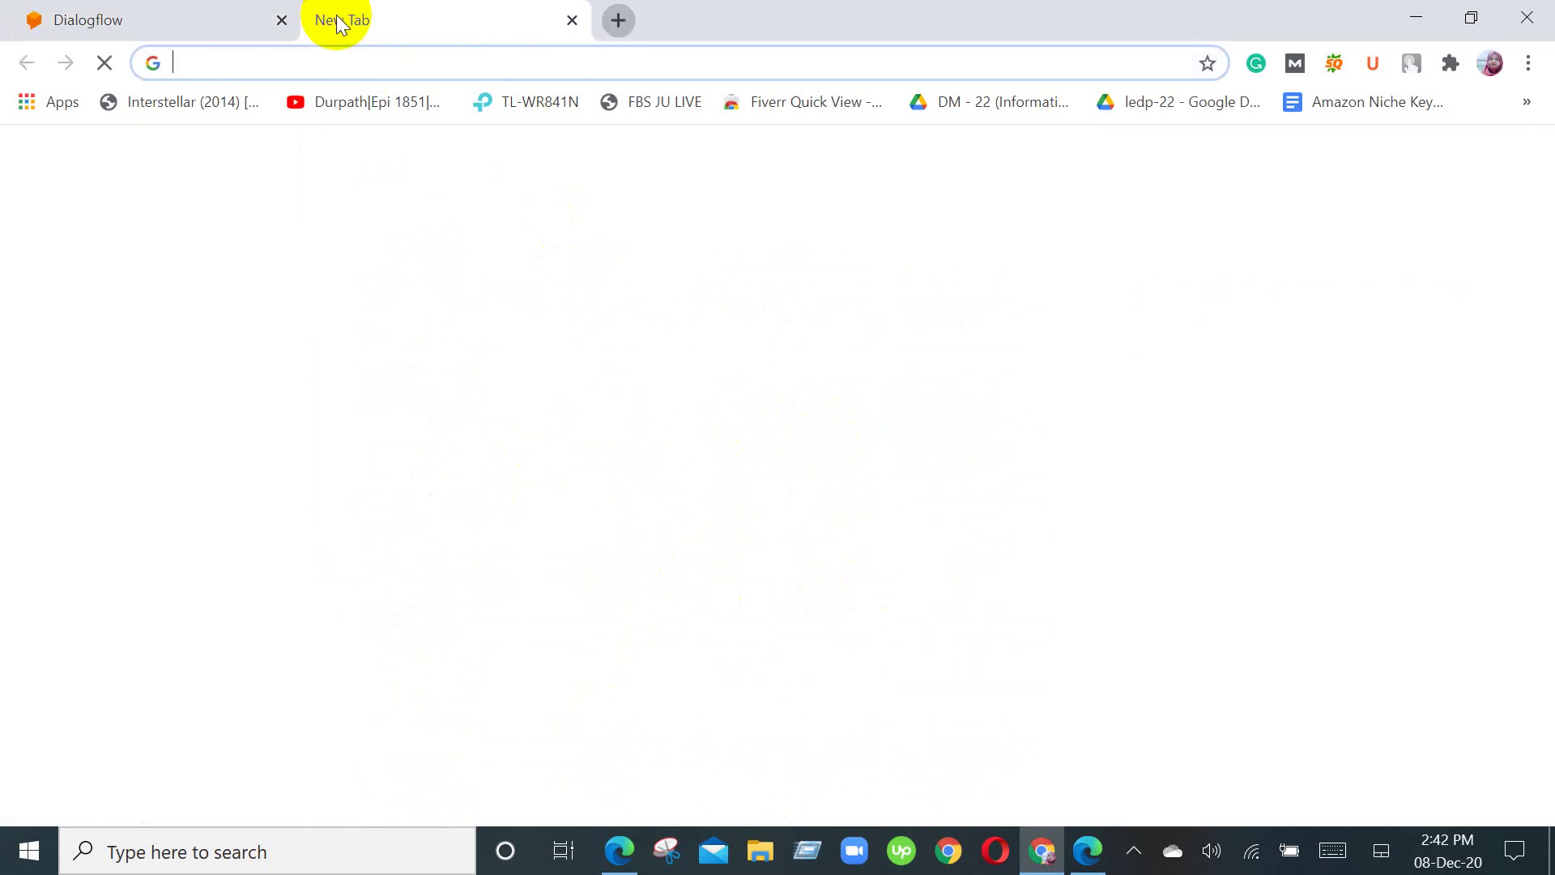
pyautogui.write('develop')
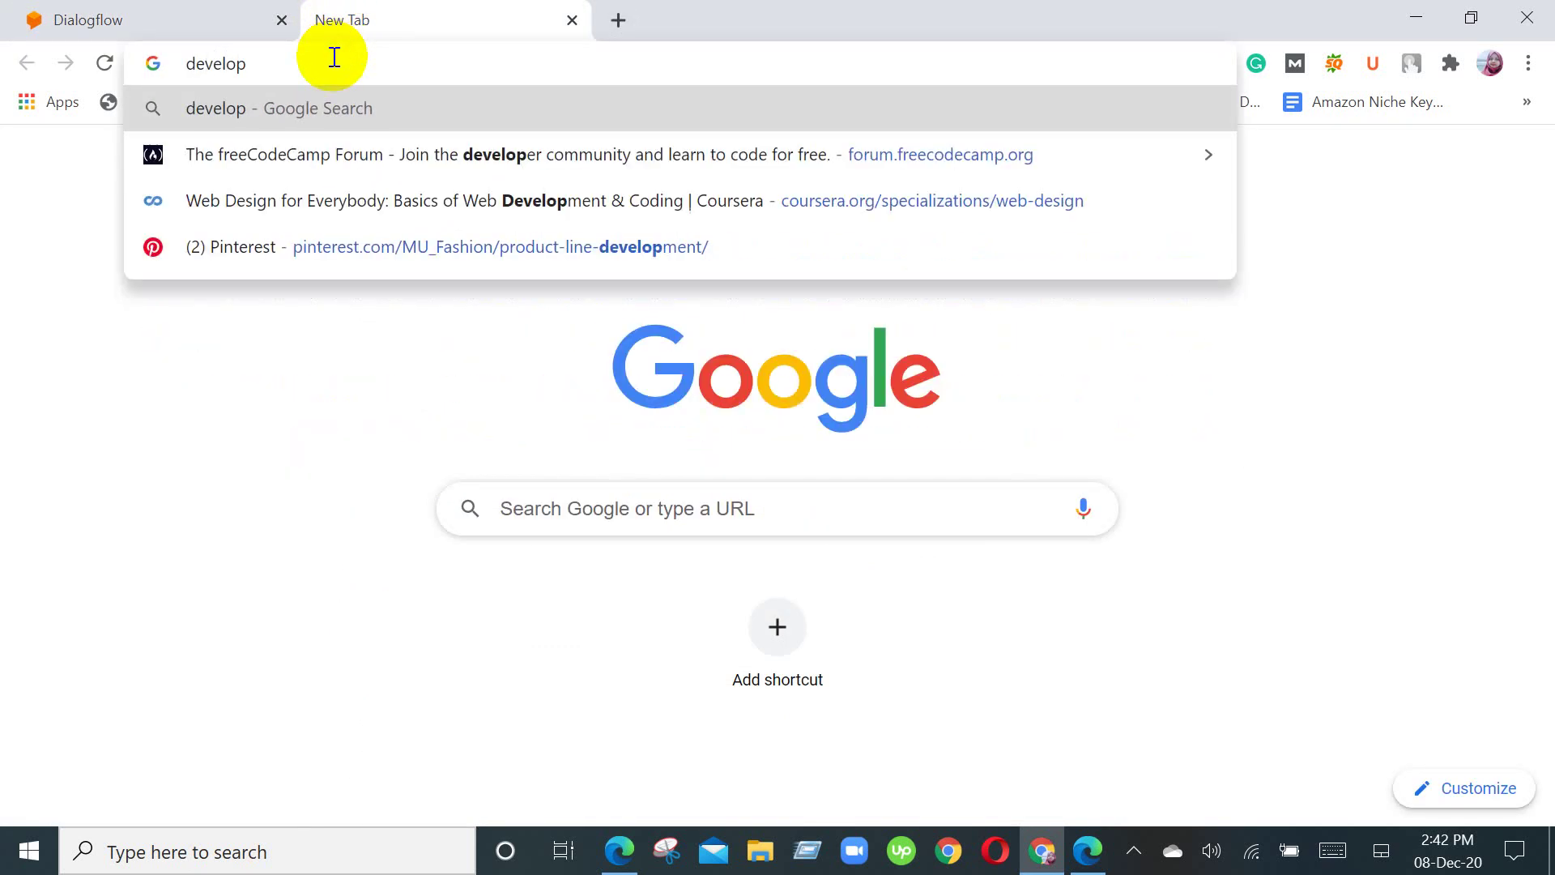
# Step: In Dialogflow, open the Facebook Messenger settings to see the Verify Token and Page Access Token fields
pyautogui.click(197, 13)
pyautogui.click(160, 591)
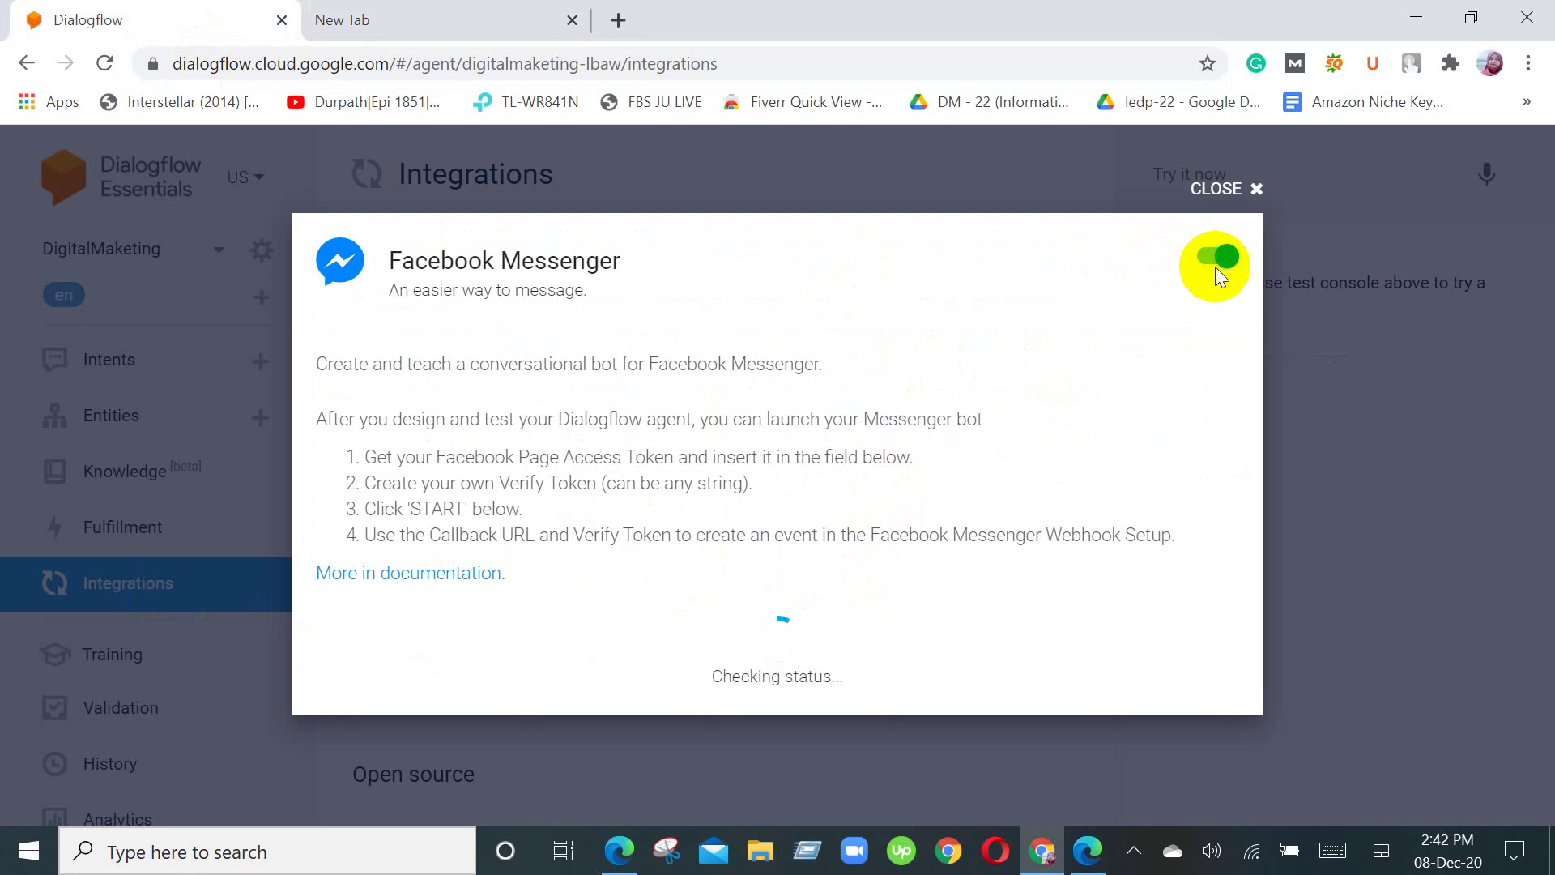
pyautogui.scroll(-4, 707, 653)
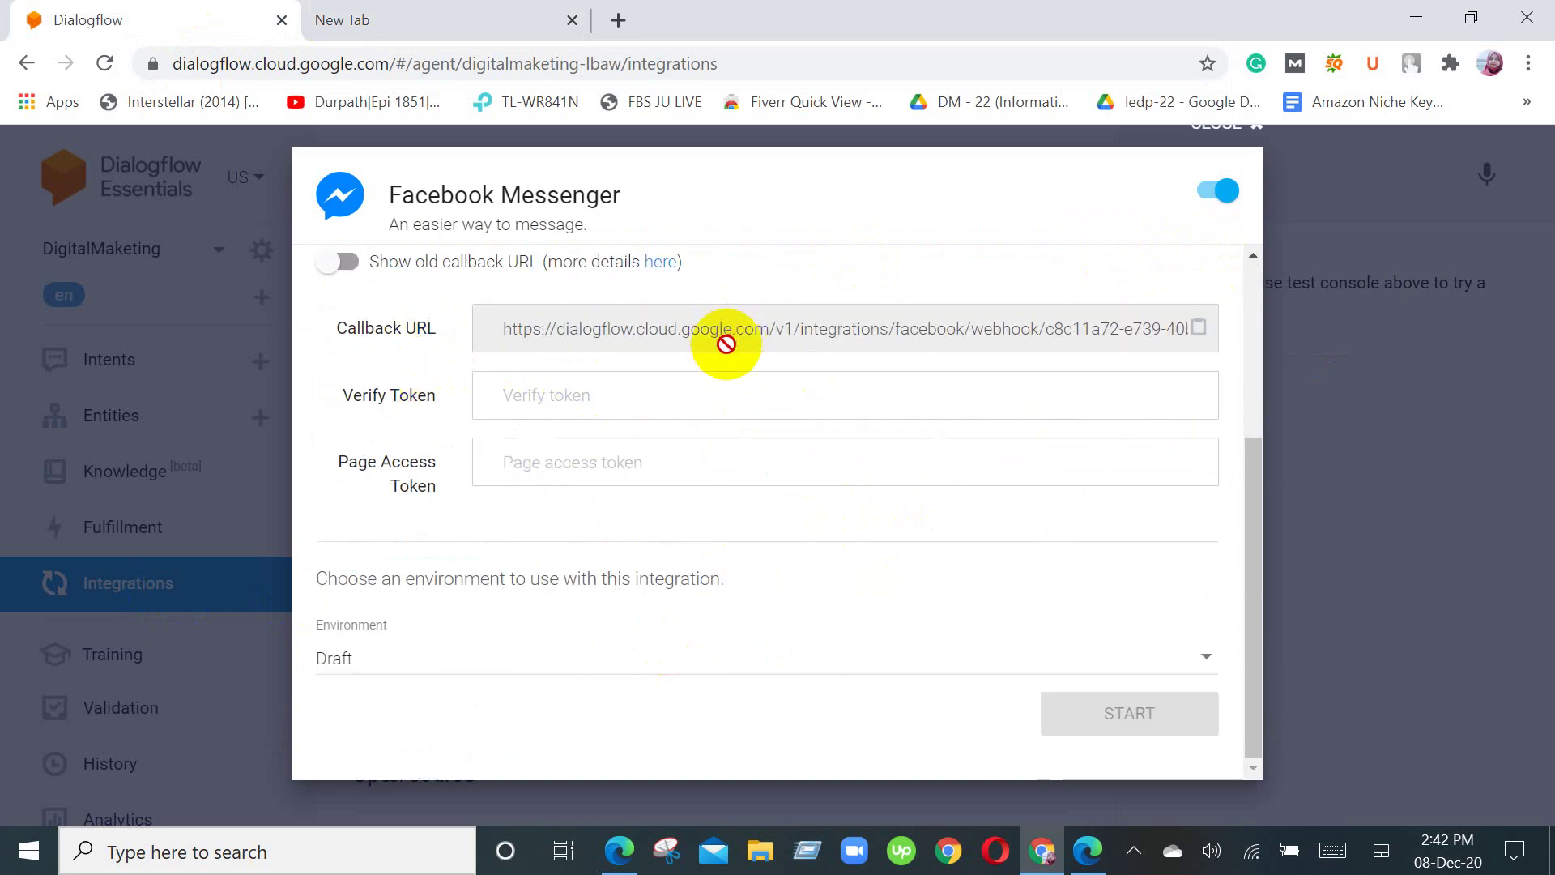
pyautogui.scroll(2, 442, 502)
pyautogui.scroll(-2, 449, 567)
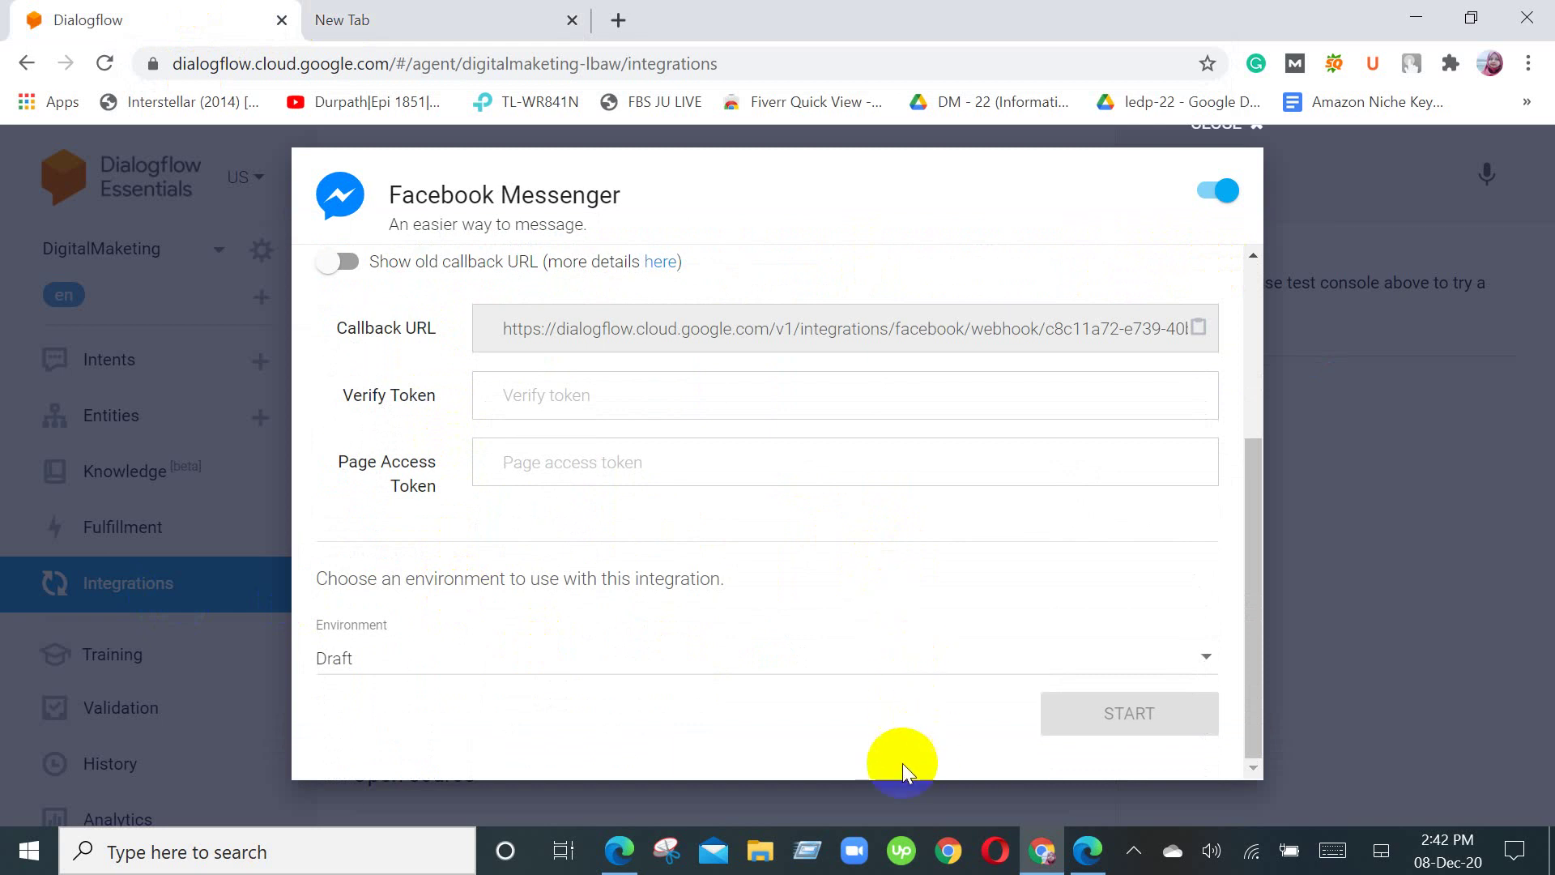
pyautogui.click(406, 16)
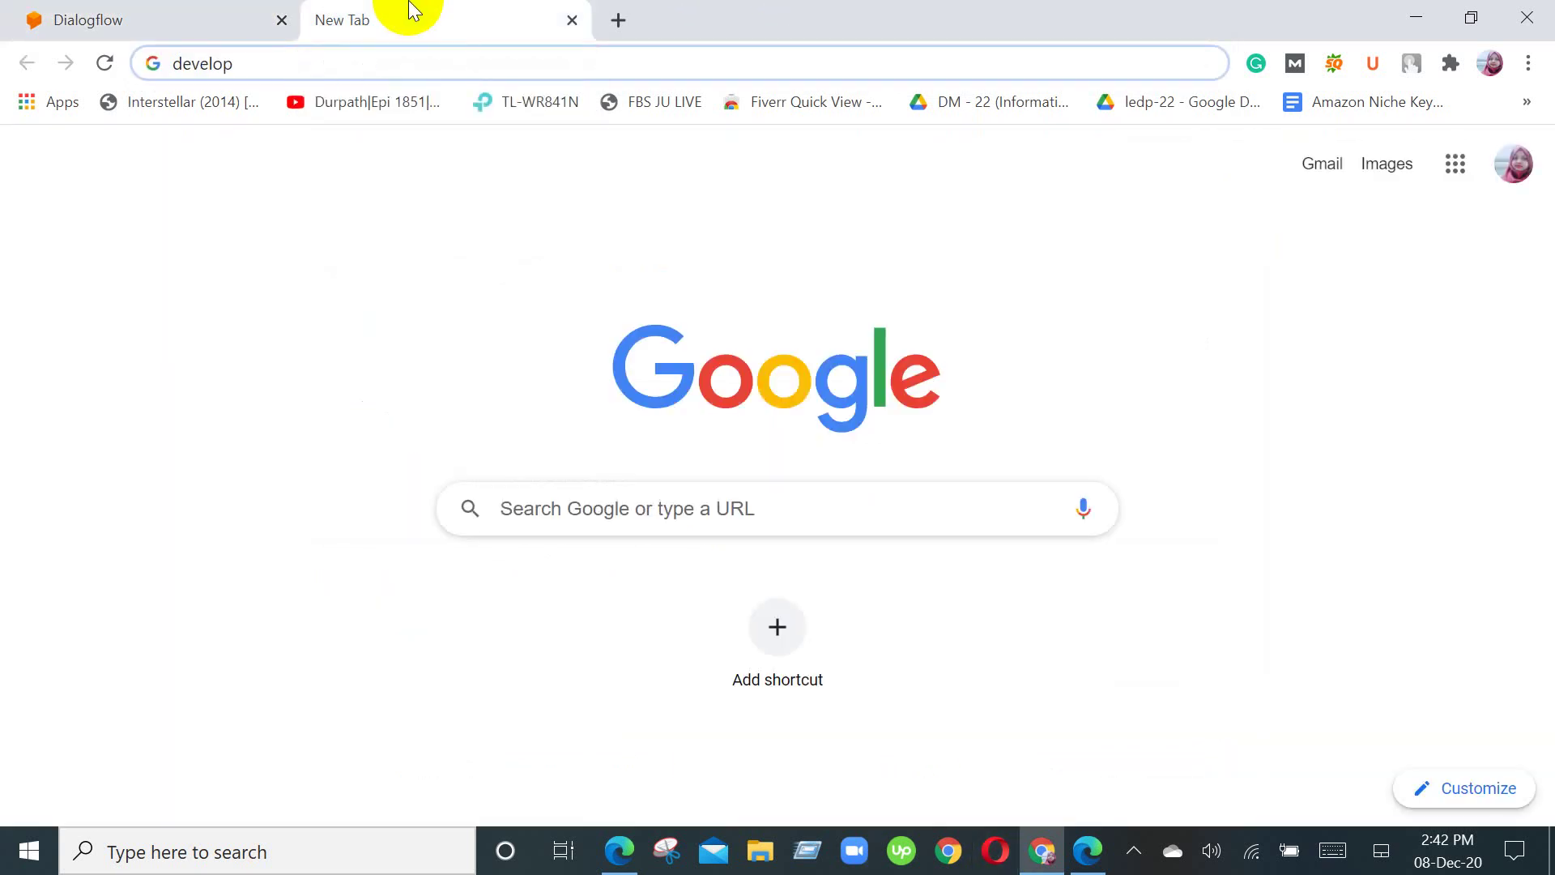
# Step: Extend the address to 'developer.faceboo', then erase it until the address bar is empty
pyautogui.write('er')
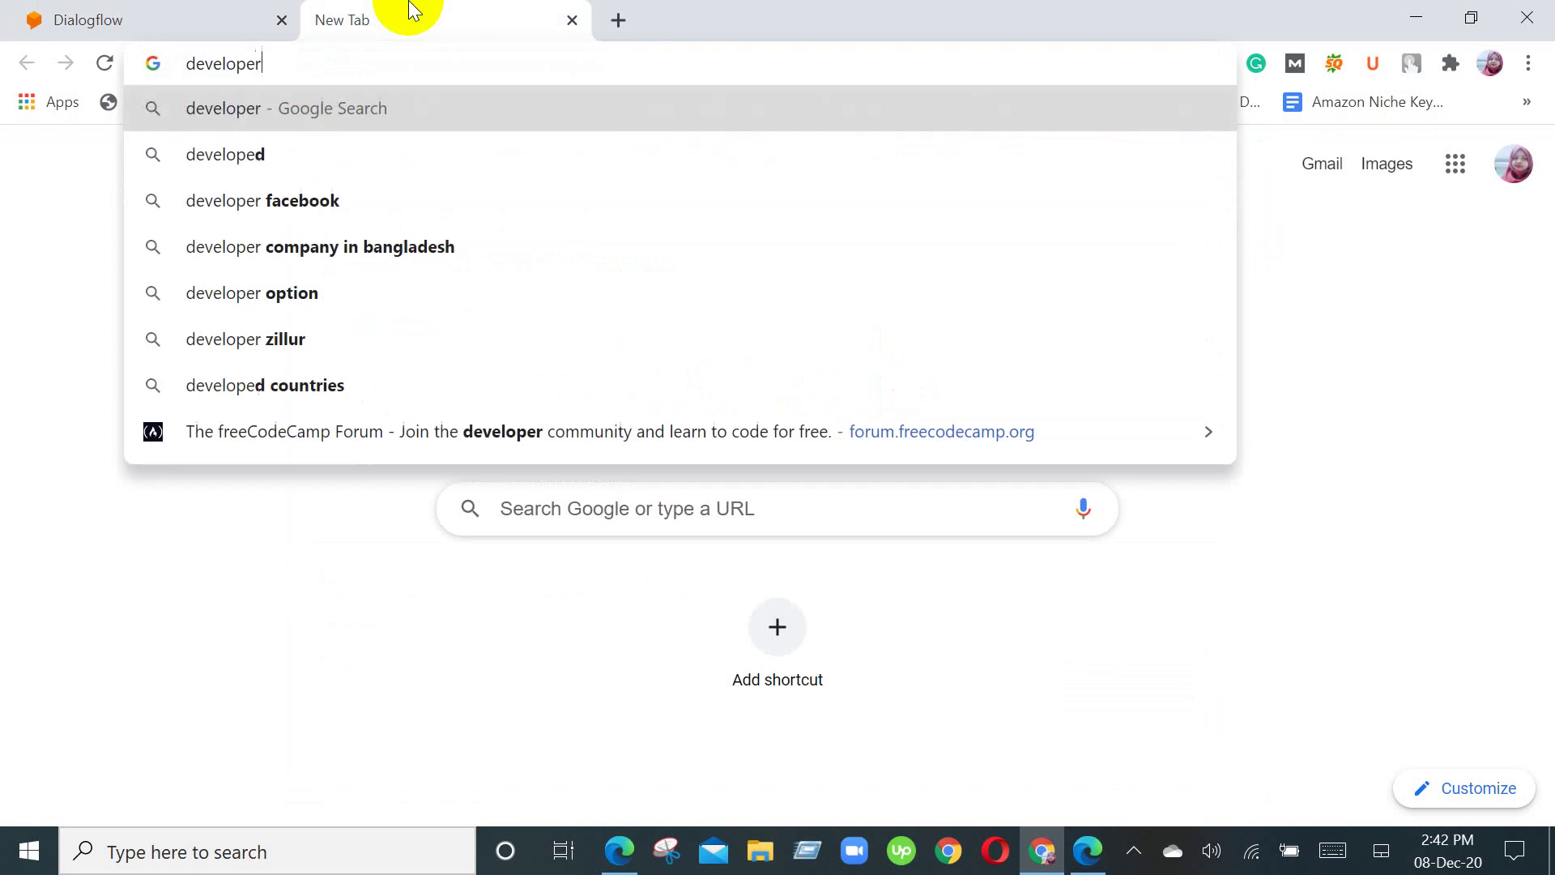
pyautogui.write('.fa')
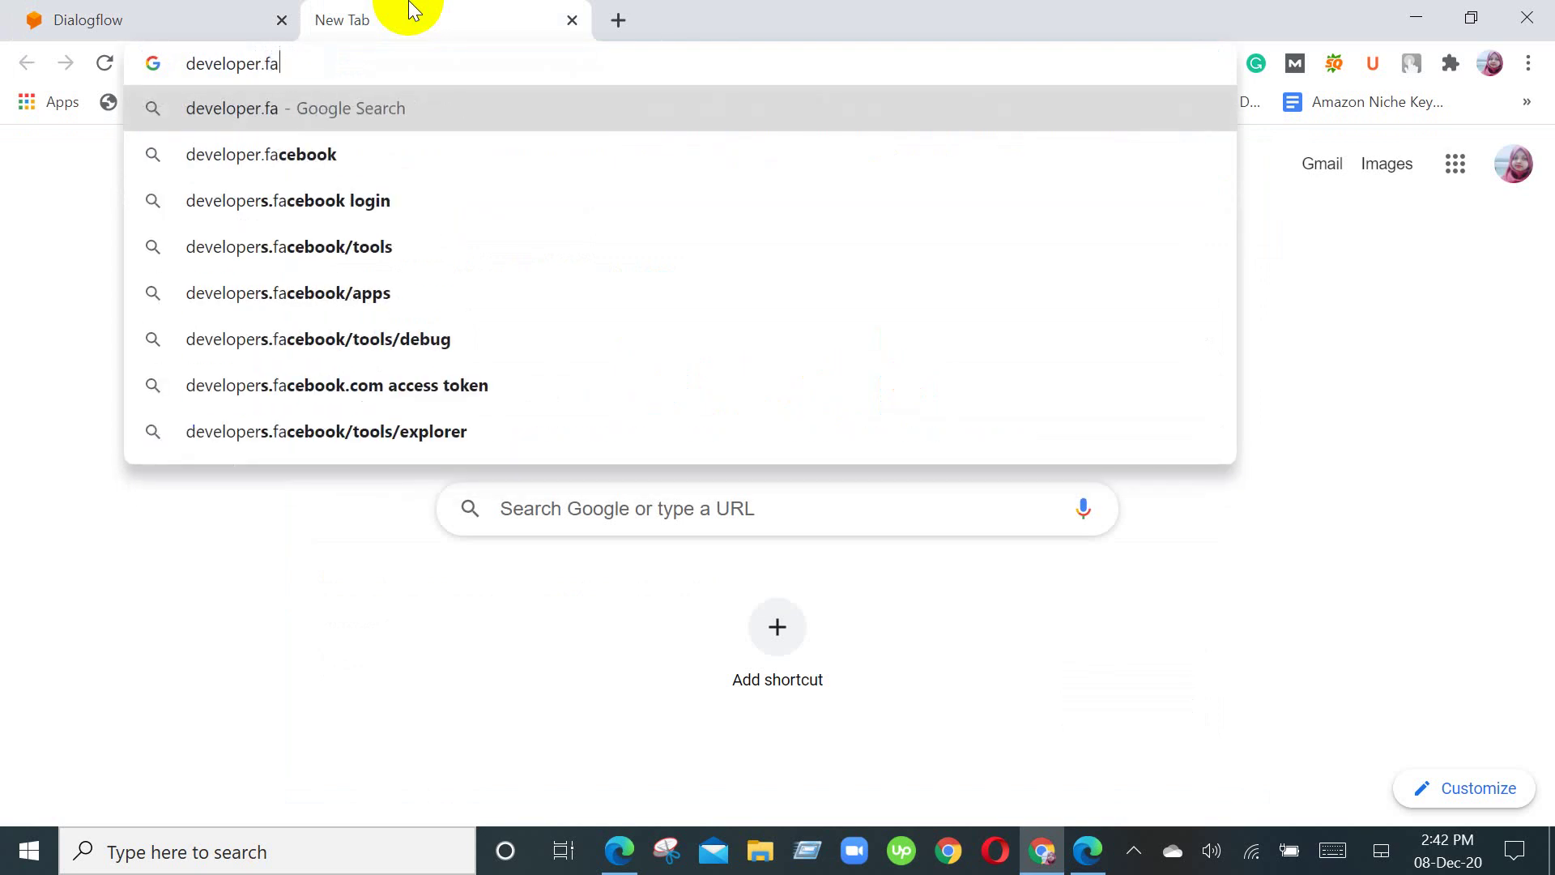
pyautogui.write('ceboo')
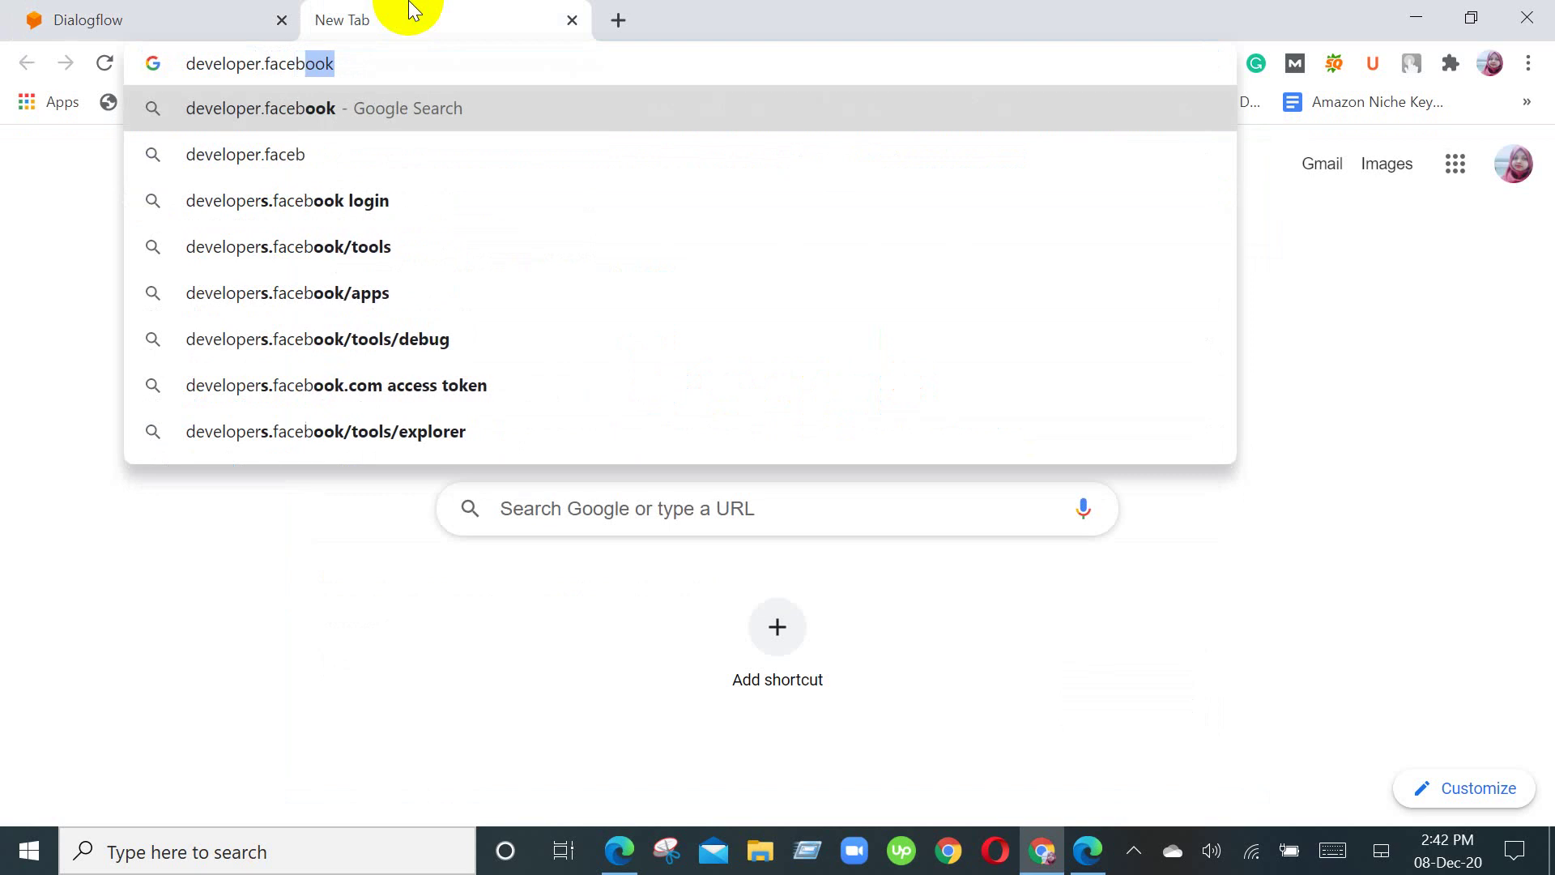
pyautogui.press('BackSpace')
pyautogui.press('BackSpace')
pyautogui.press('BackSpace')
pyautogui.press('BackSpace')
pyautogui.press('BackSpace')
pyautogui.press('BackSpace')
pyautogui.press('BackSpace')
pyautogui.press('BackSpace')
pyautogui.press('BackSpace')
pyautogui.press('BackSpace')
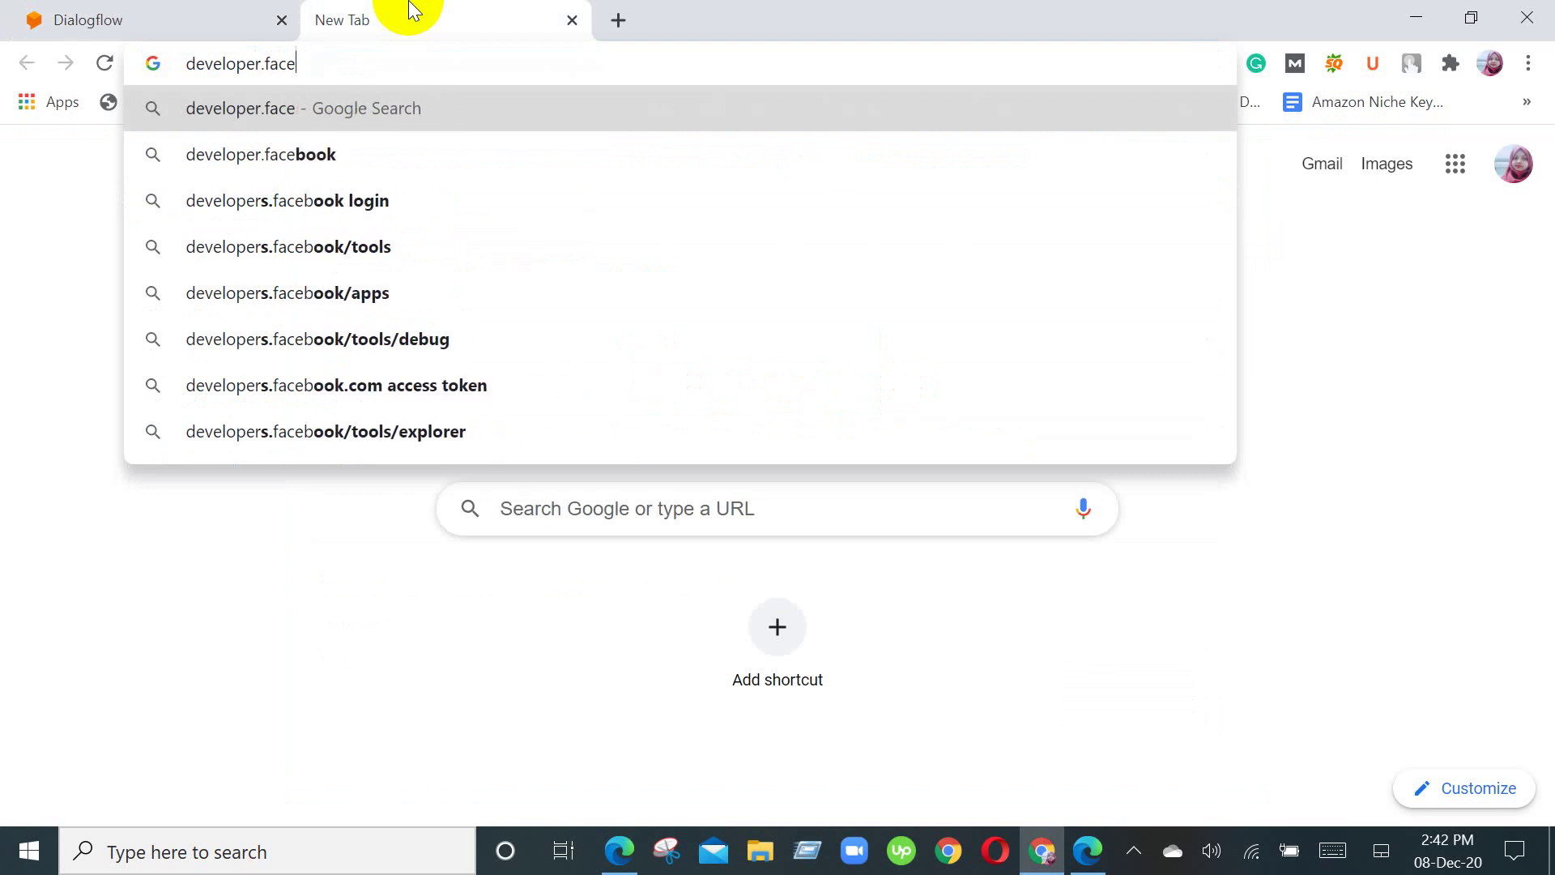
pyautogui.press('BackSpace')
pyautogui.press('BackSpace')
pyautogui.press('BackSpace')
pyautogui.press('BackSpace')
pyautogui.press('BackSpace')
pyautogui.press('BackSpace')
pyautogui.press('BackSpace')
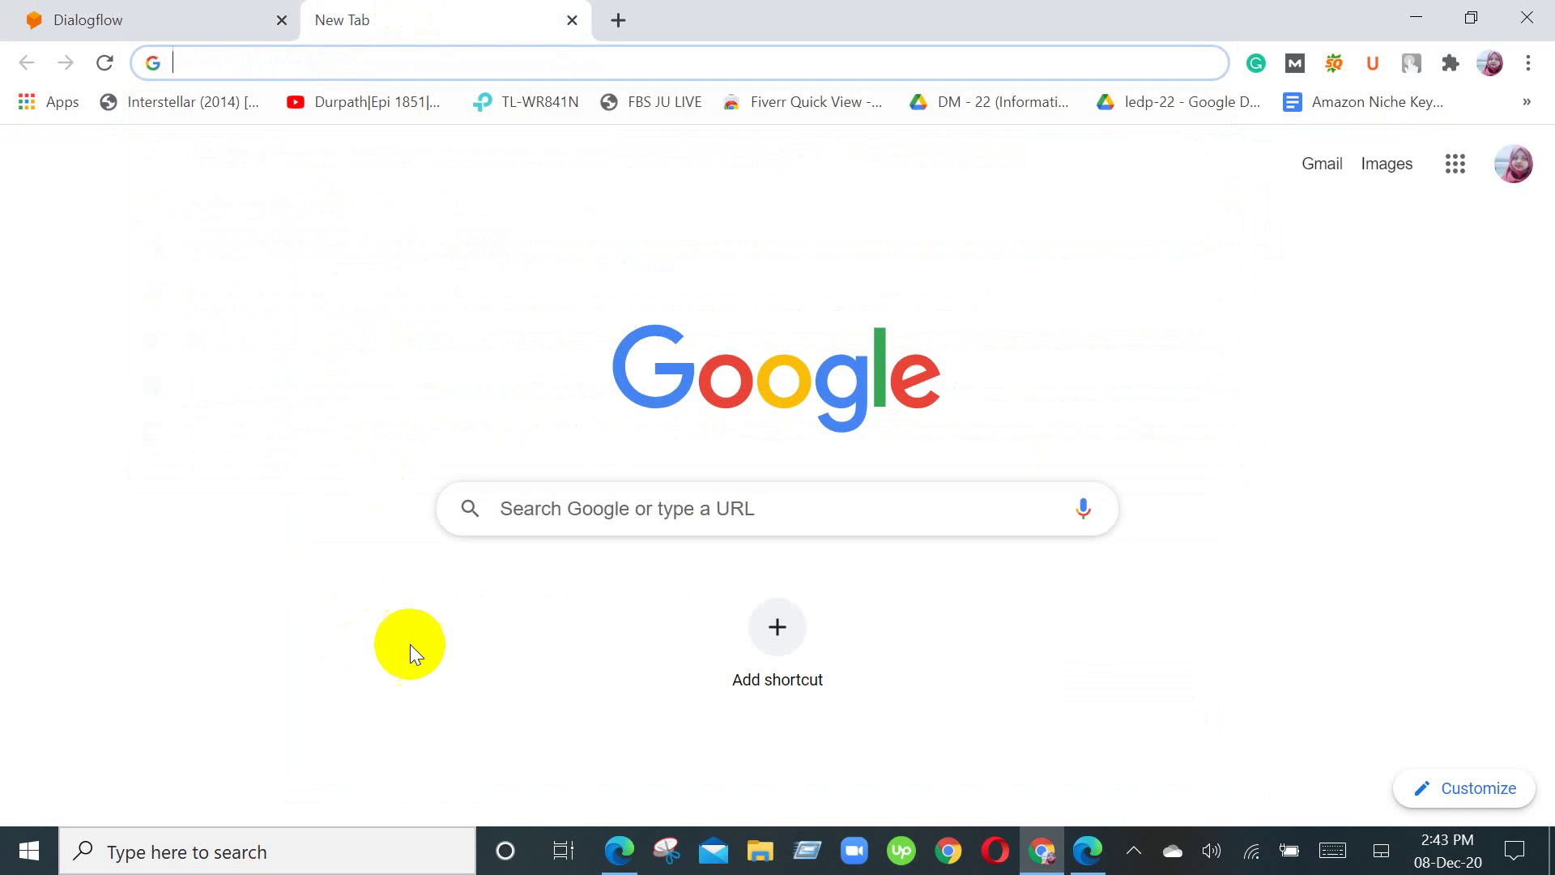
# Step: In Edge, open a new tab and go to developer.facebook.com
pyautogui.click(619, 850)
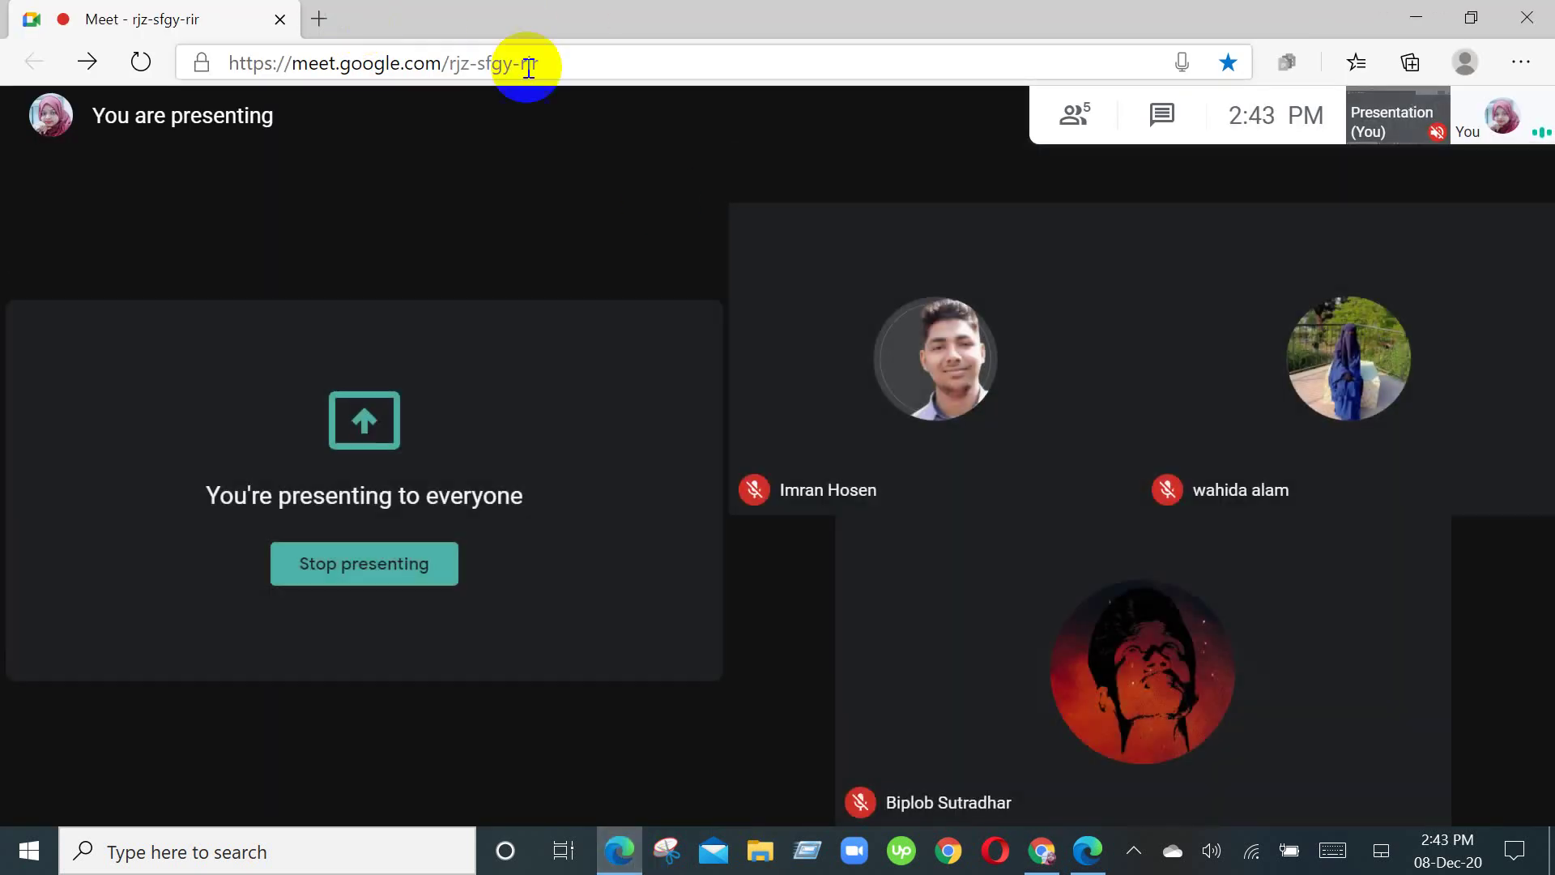
pyautogui.click(337, 19)
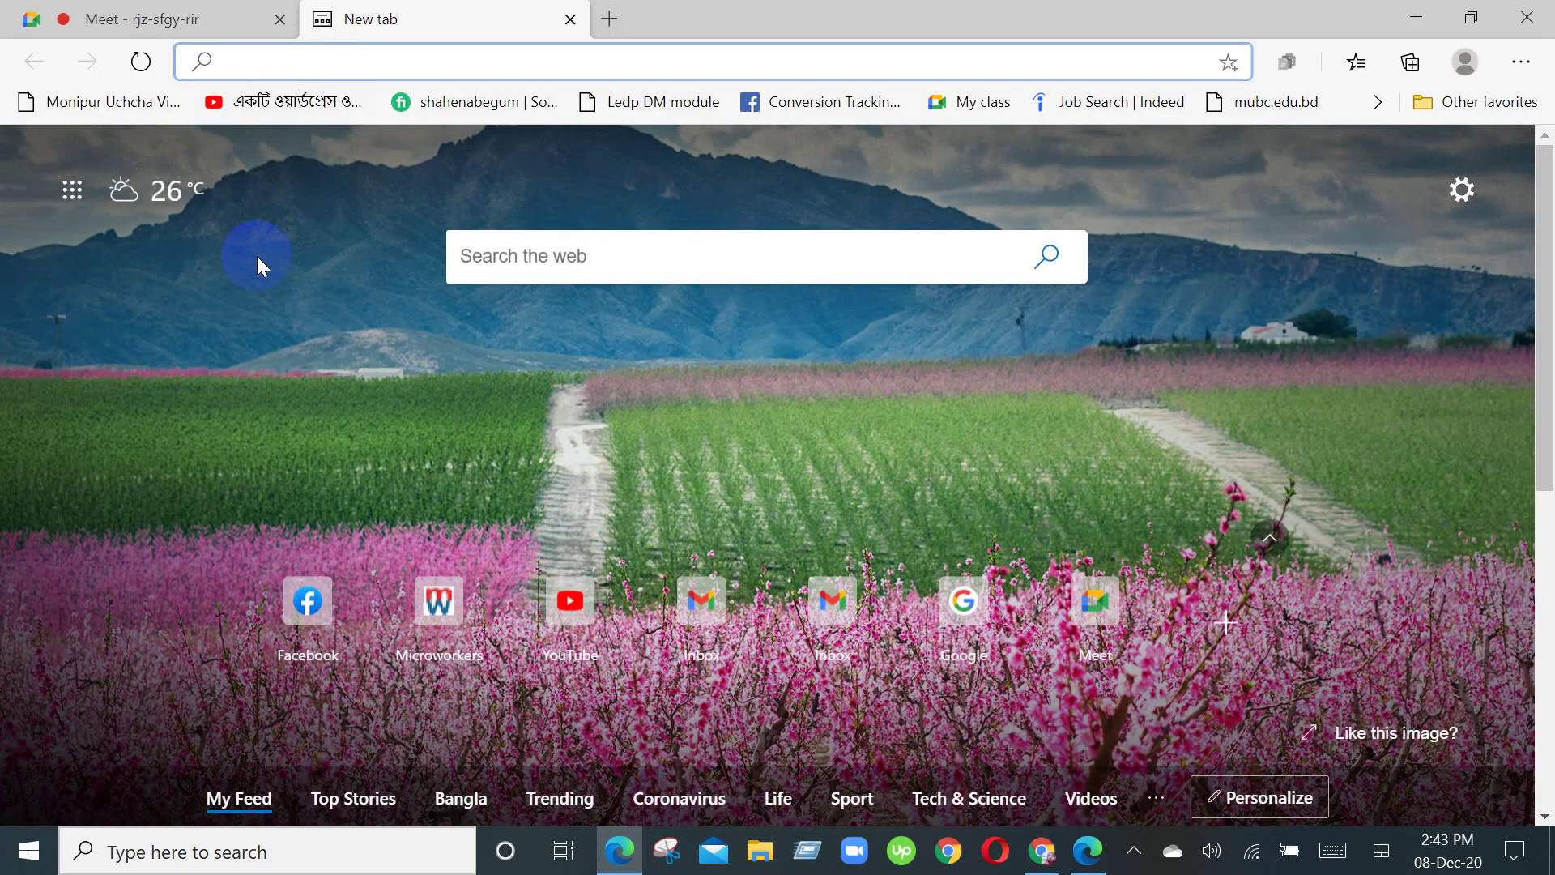
pyautogui.write('deve')
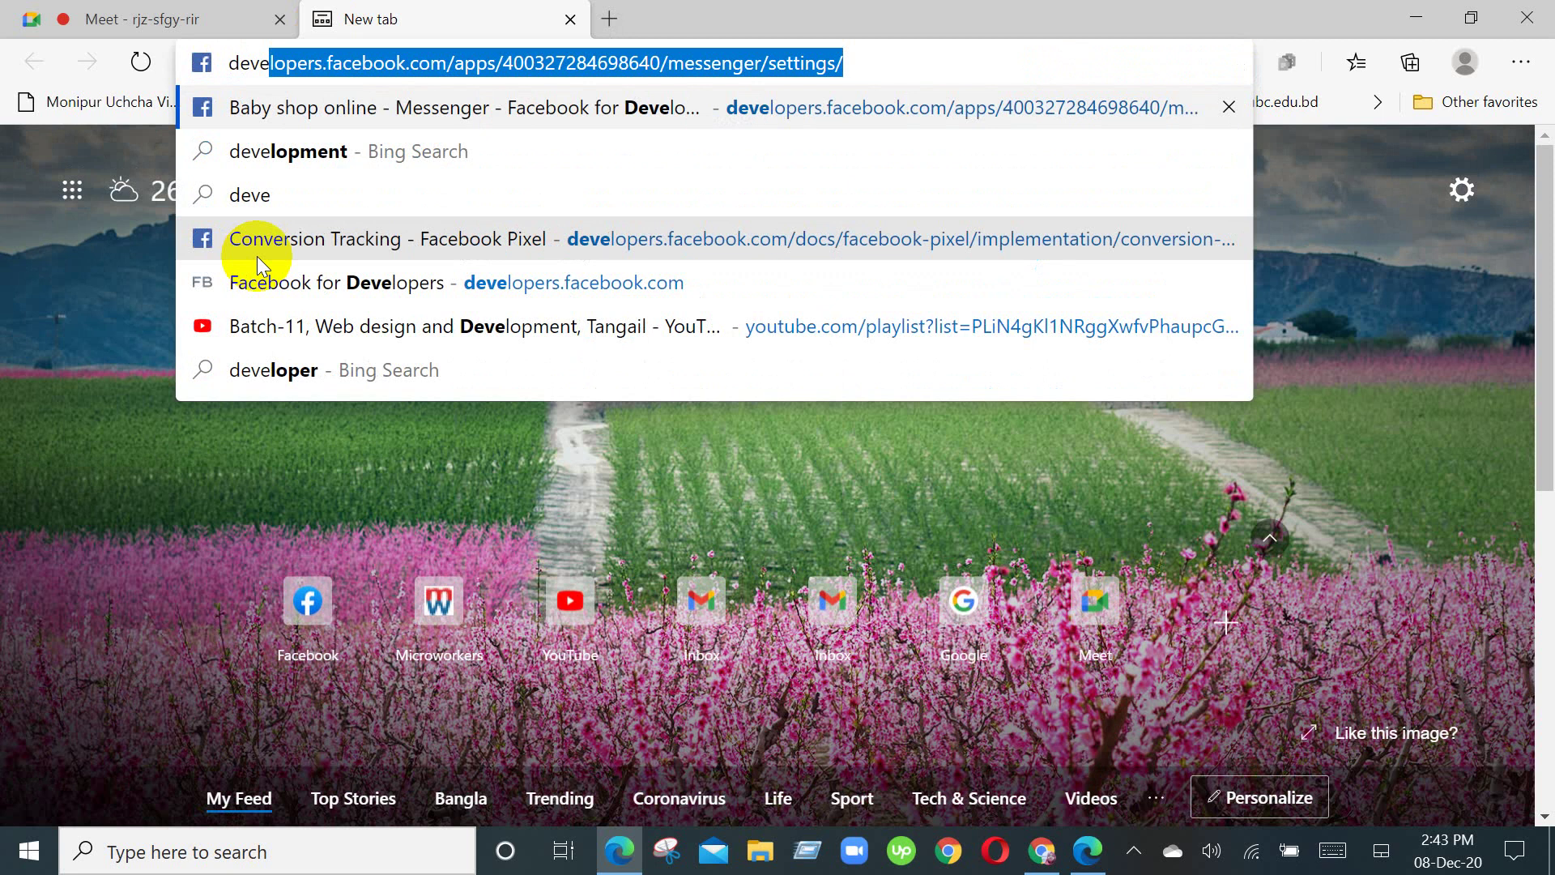
pyautogui.write('loper.com')
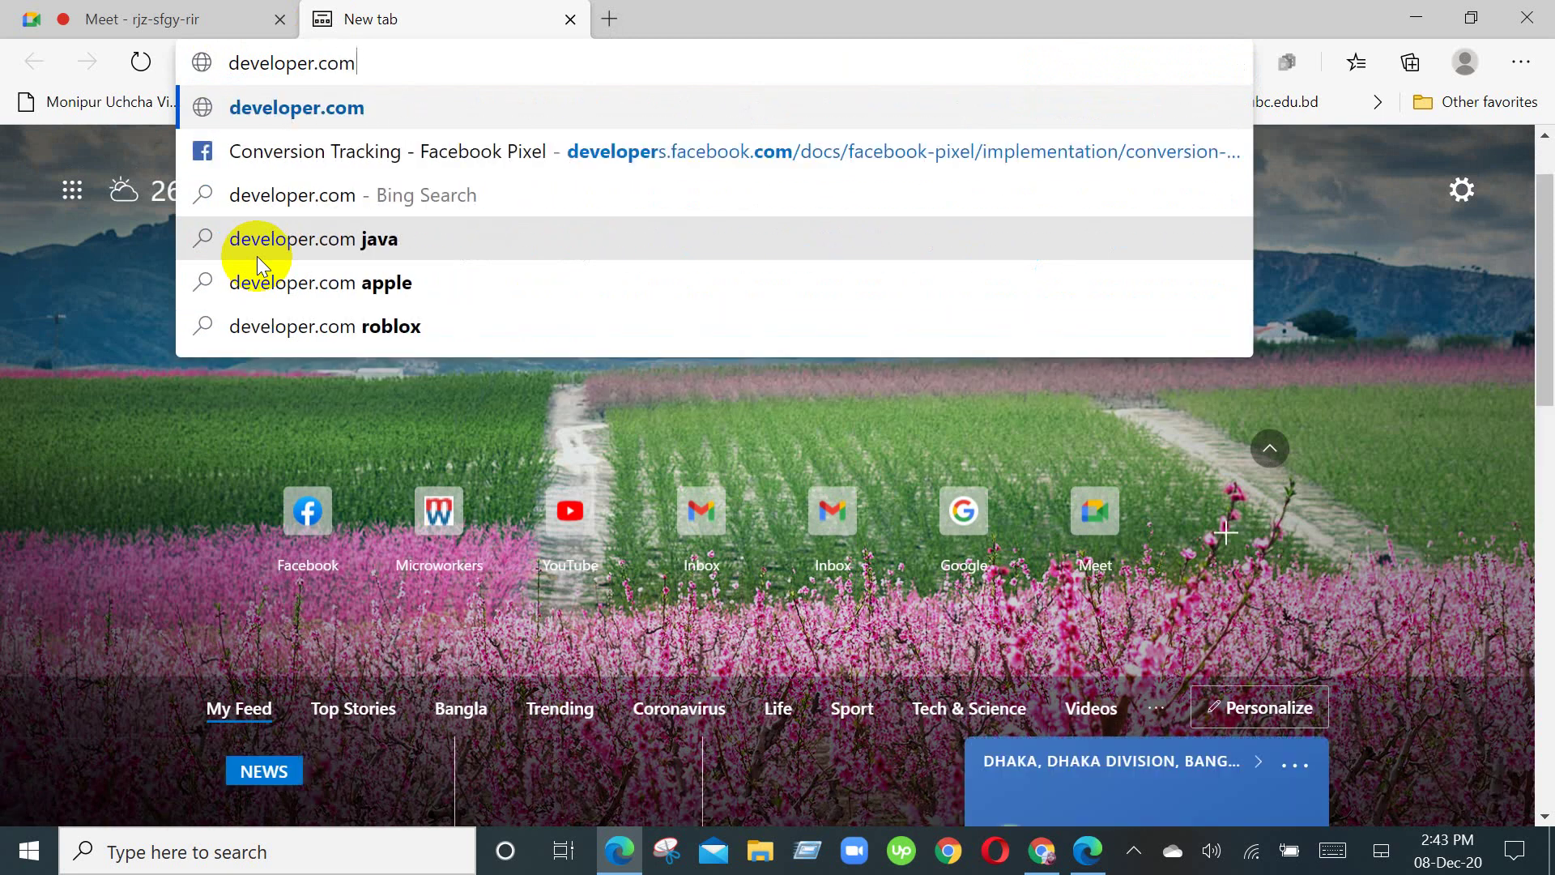
pyautogui.click(315, 64)
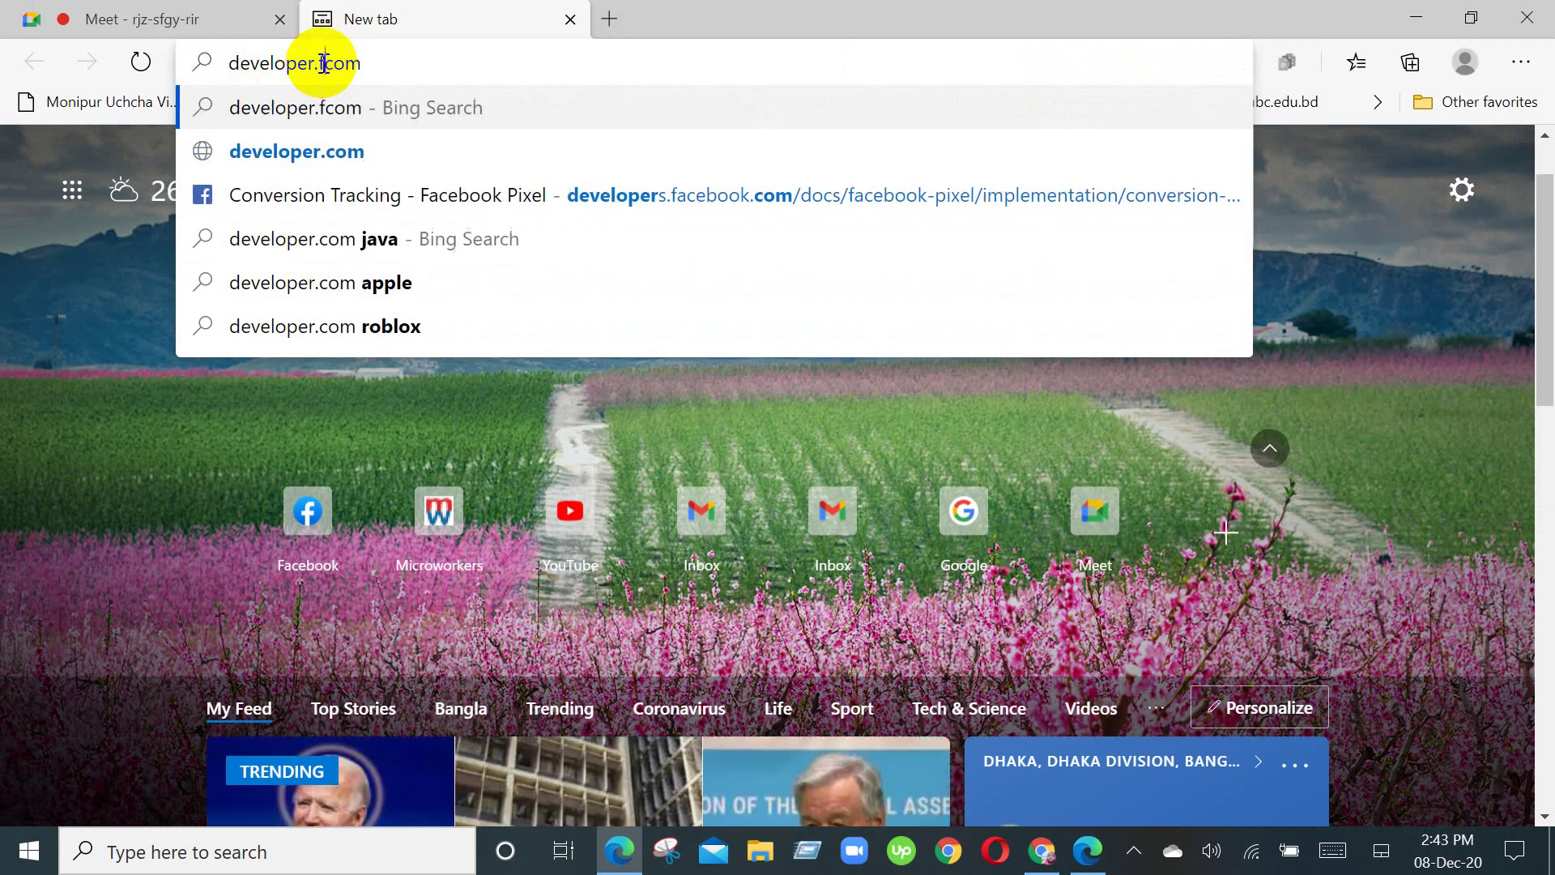
pyautogui.write('fa')
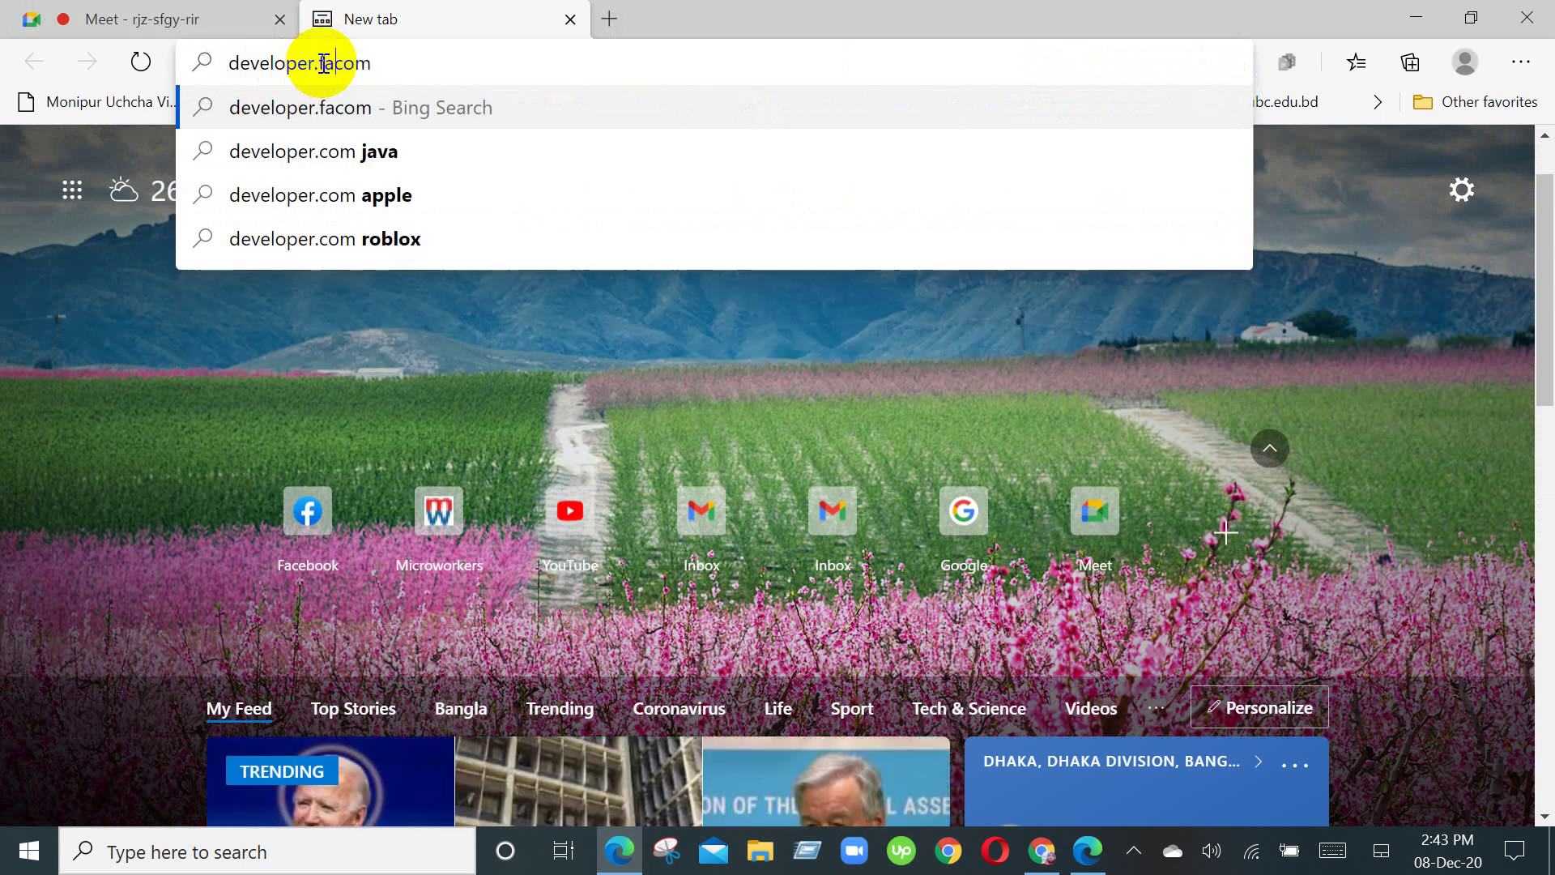
pyautogui.write('cebook')
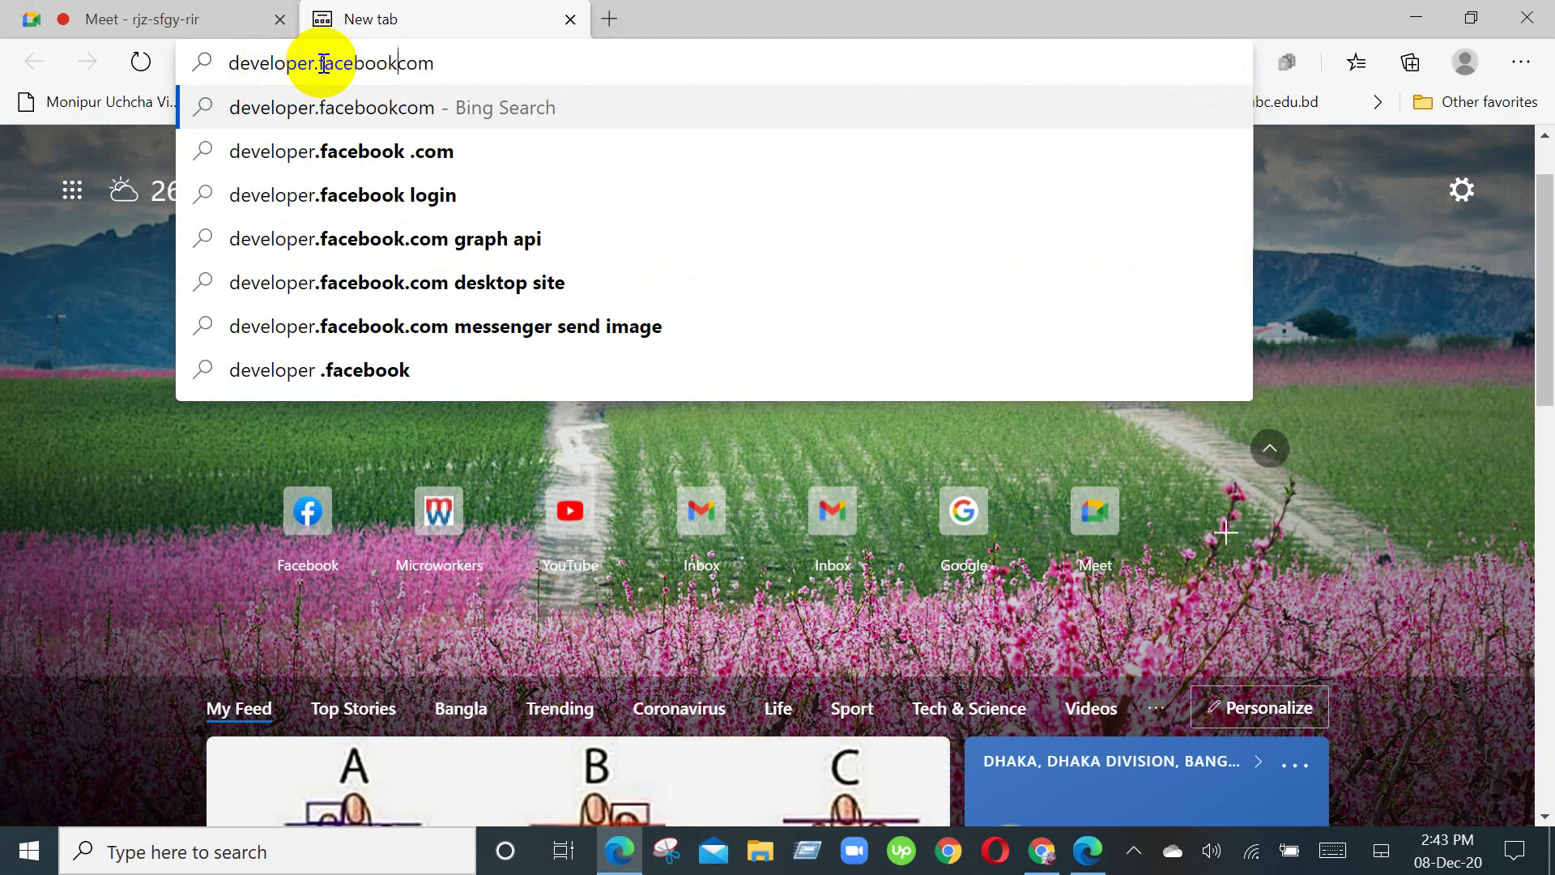
pyautogui.write(',')
pyautogui.press('BackSpace')
pyautogui.write('.')
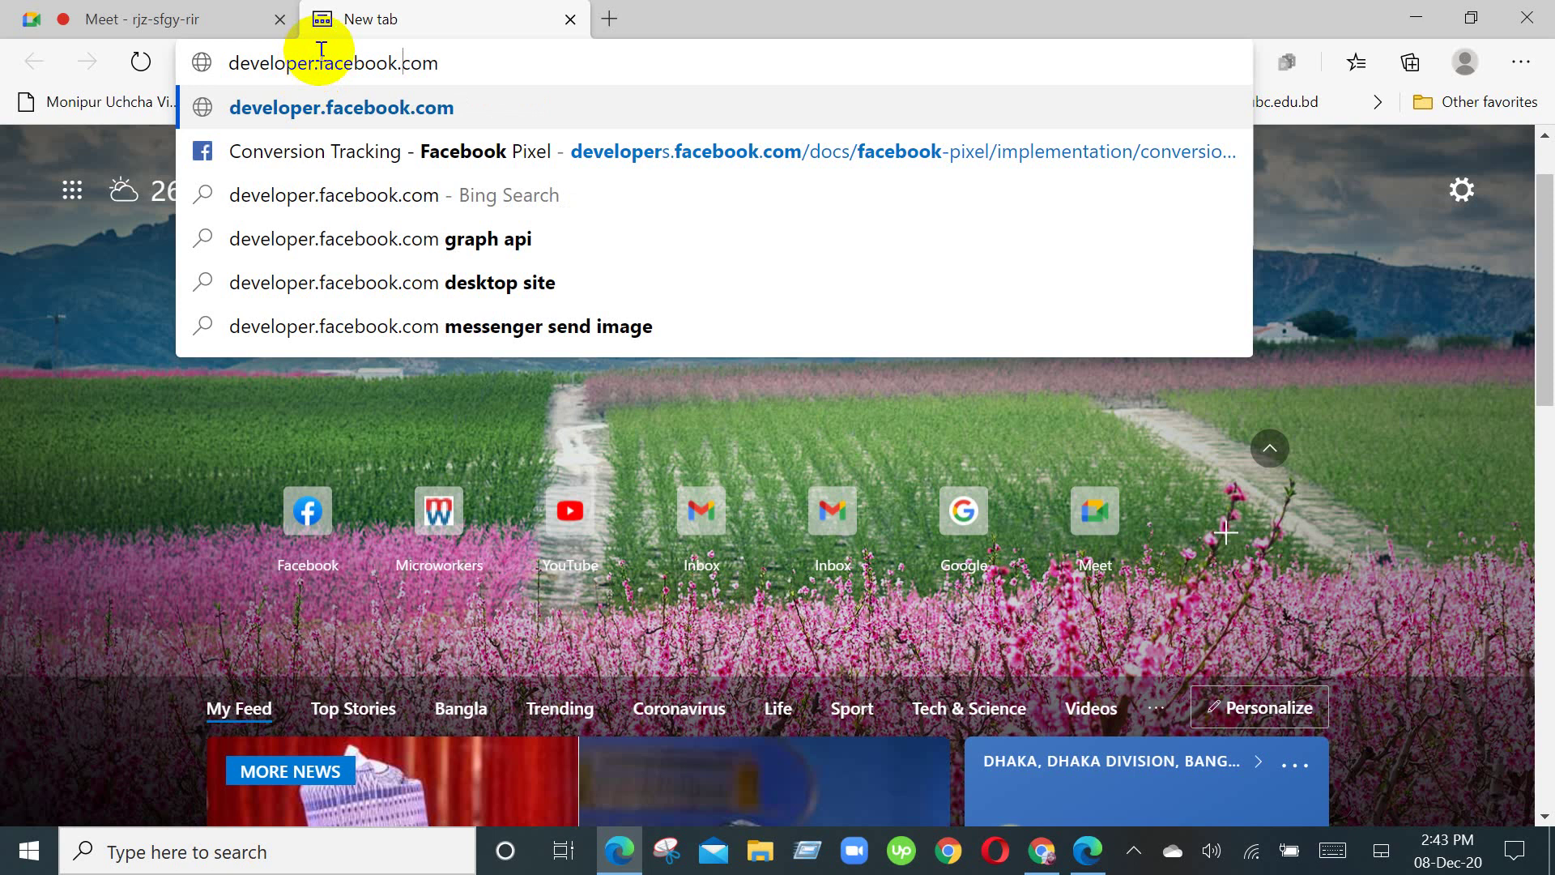
pyautogui.press('Return')
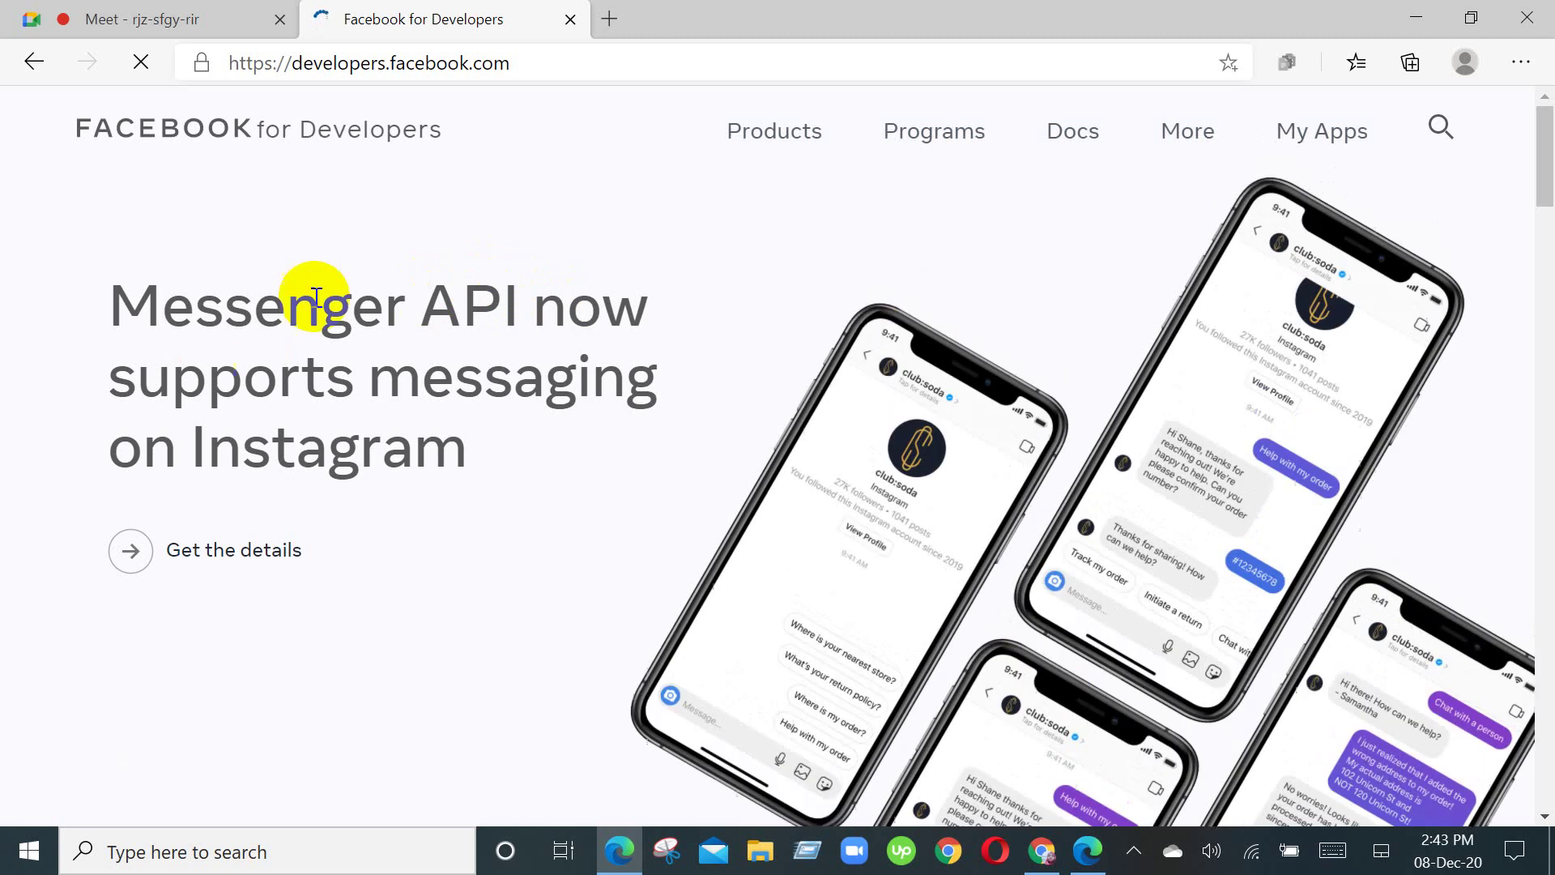
# Step: Go to My Apps on Facebook for Developers and start Create App to show the app-type choices
pyautogui.scroll(-5, 1053, 357)
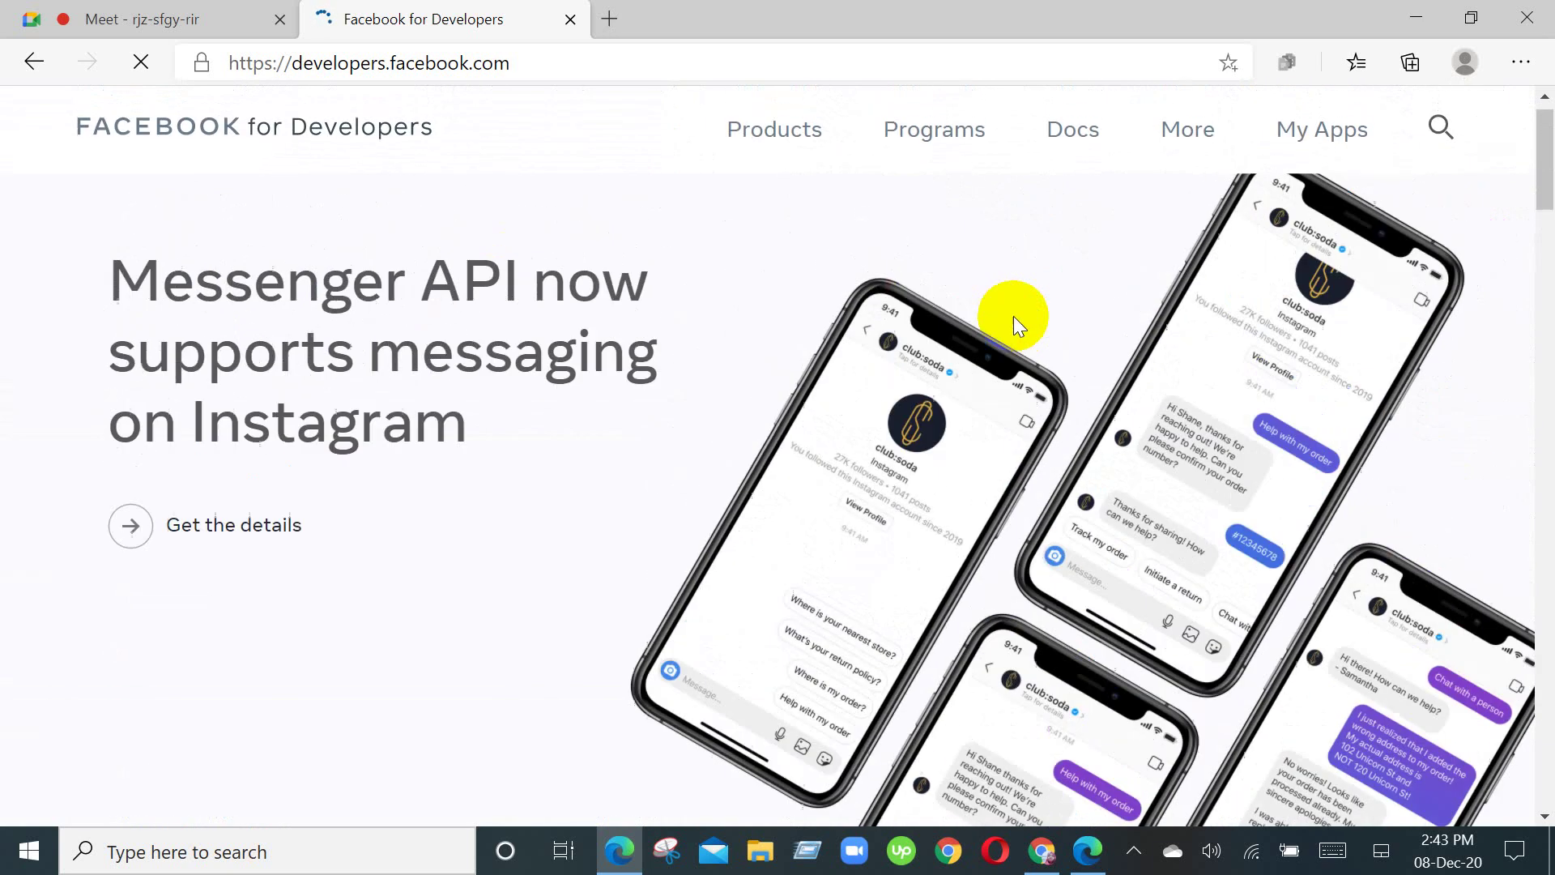
pyautogui.scroll(-5, 1008, 312)
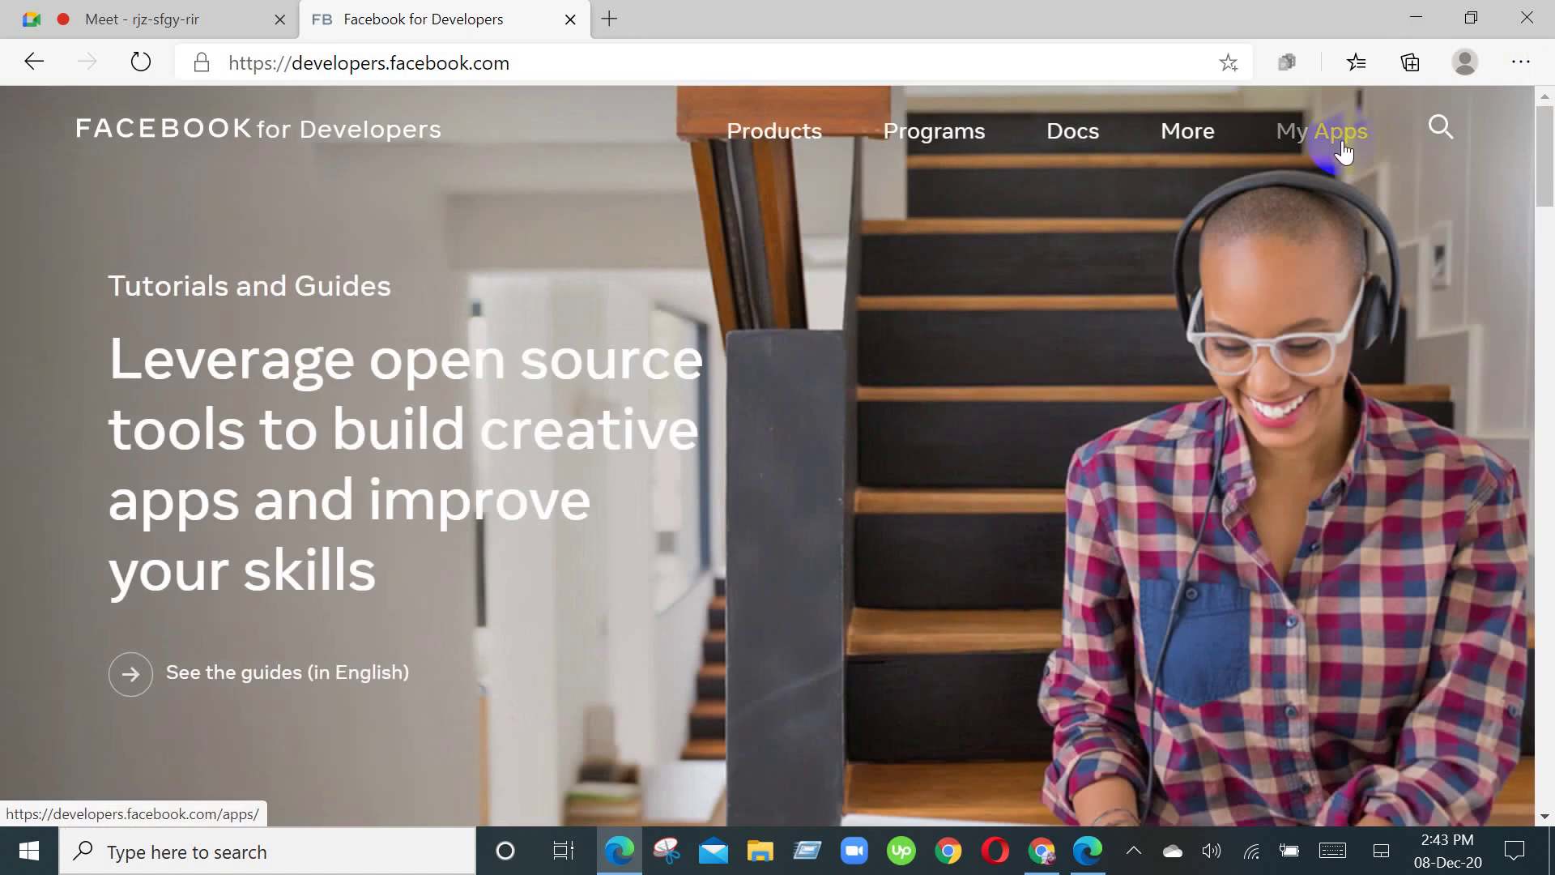
pyautogui.click(1343, 151)
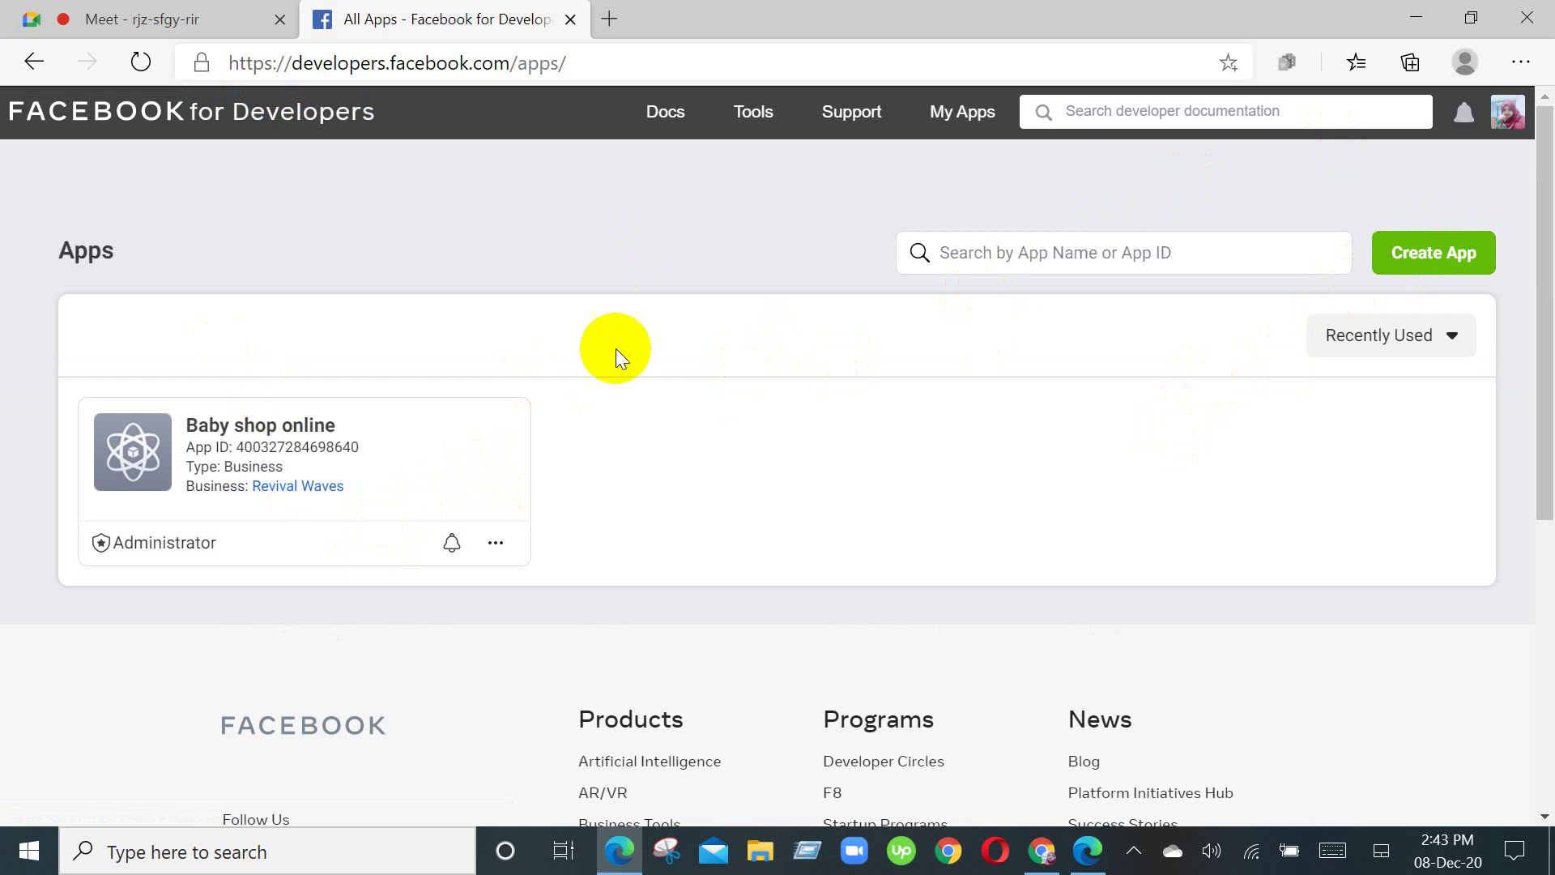
pyautogui.click(1441, 278)
pyautogui.click(1444, 259)
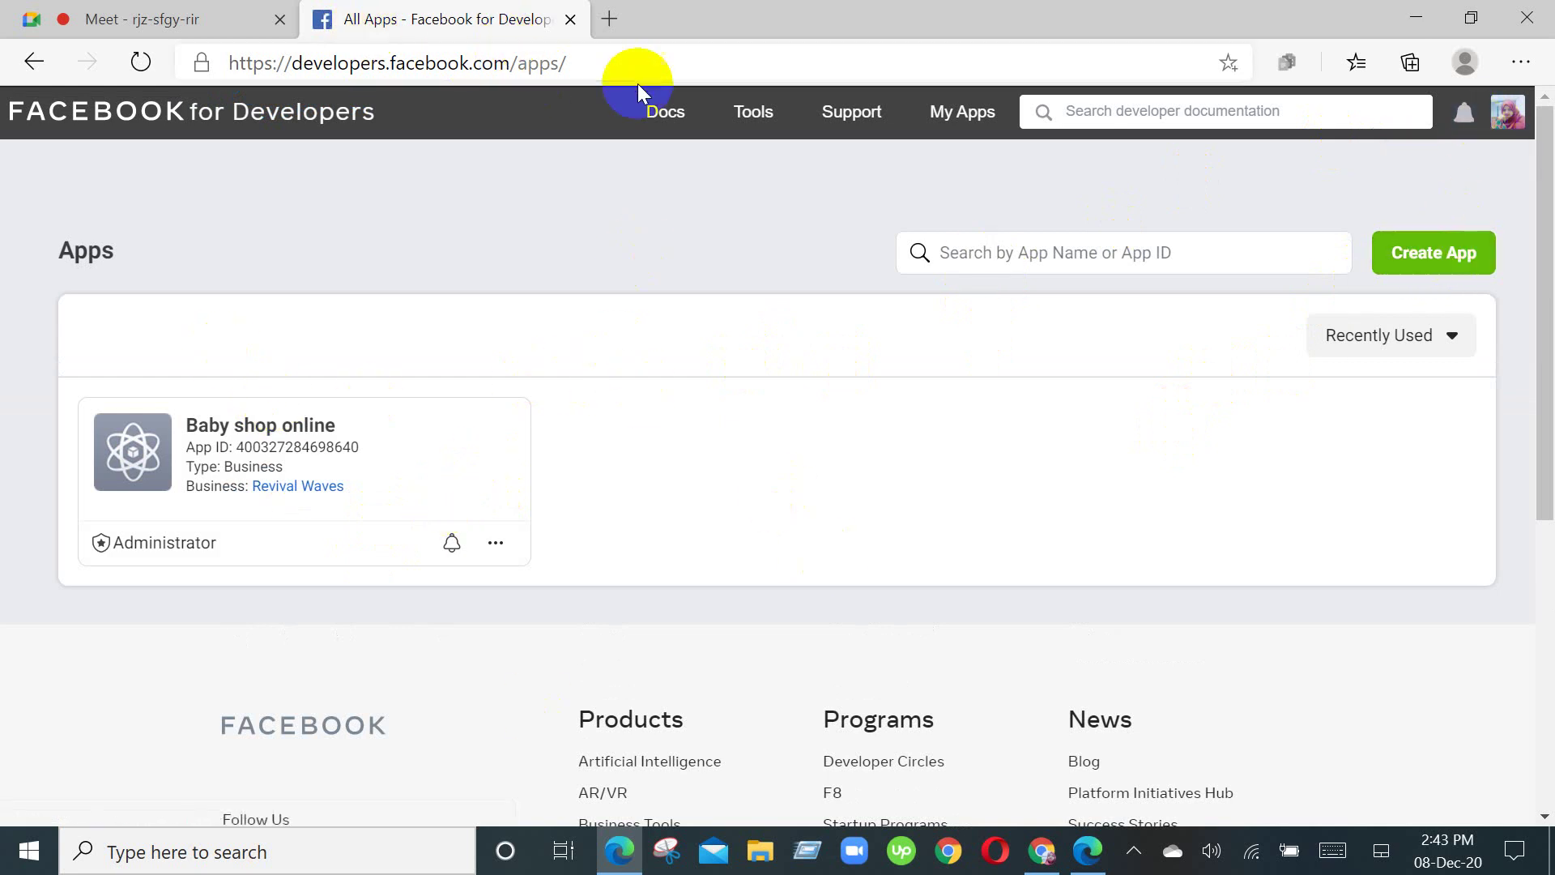
pyautogui.click(1455, 261)
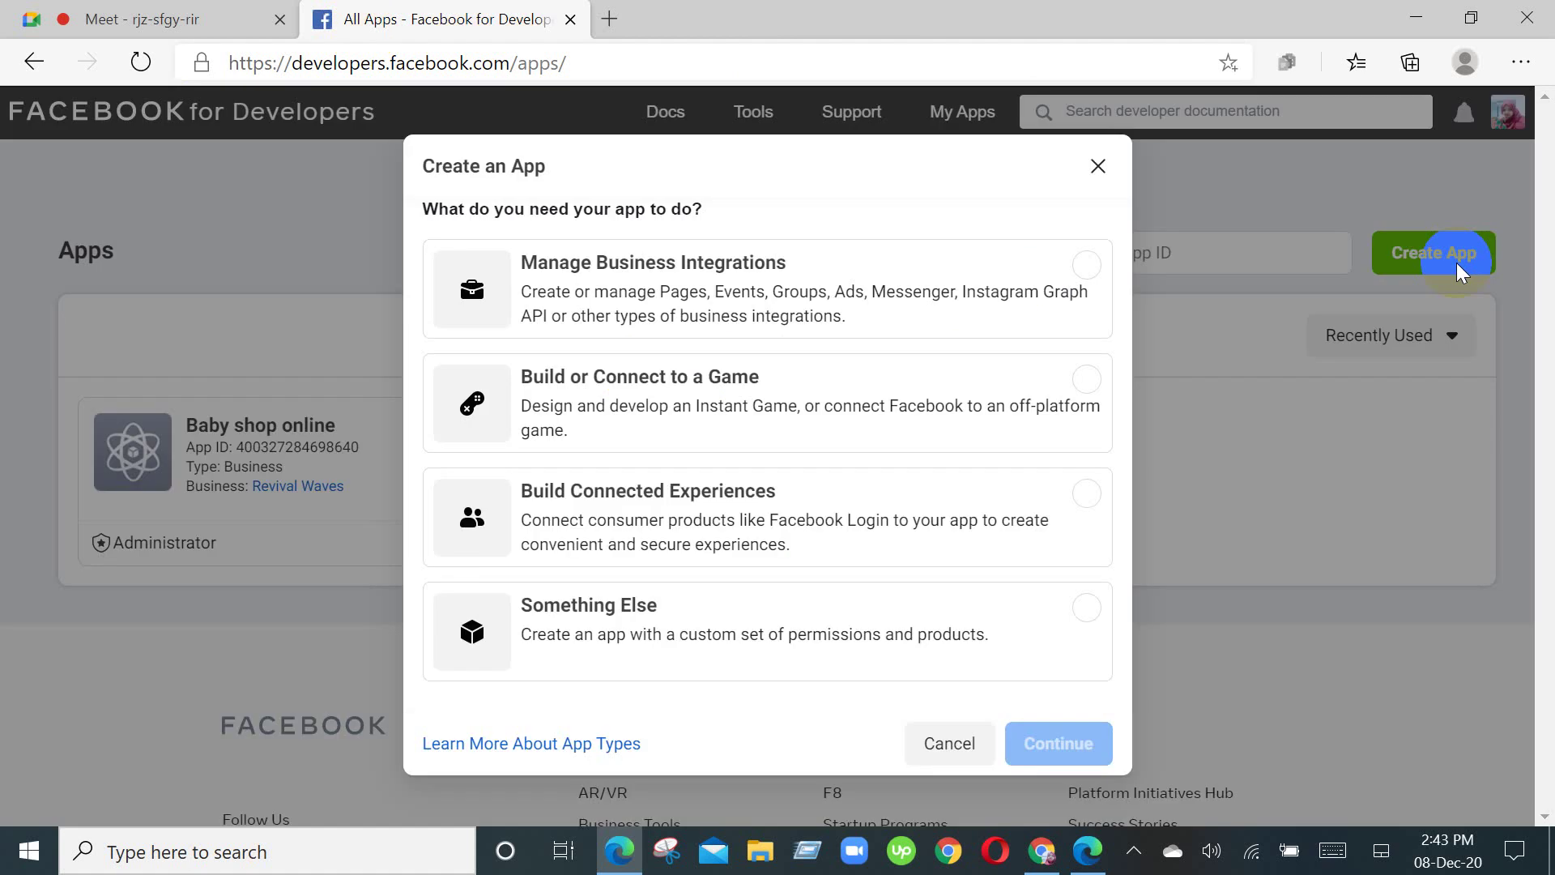
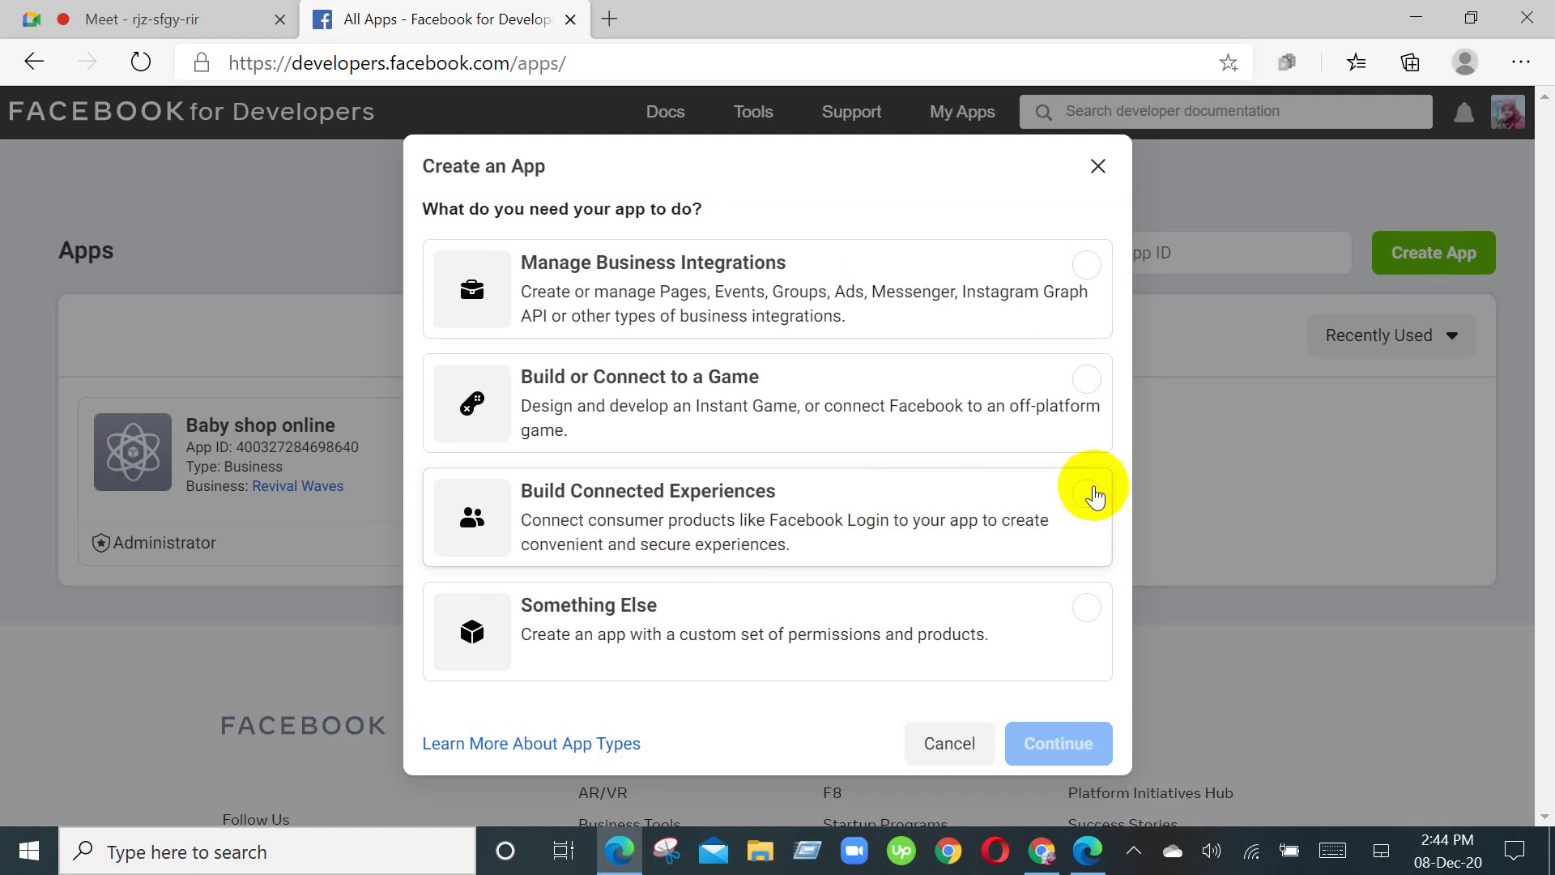
# Step: Create a Manage Business Integrations app with the display name 'Digital Marketing'
pyautogui.click(1087, 264)
pyautogui.click(1093, 765)
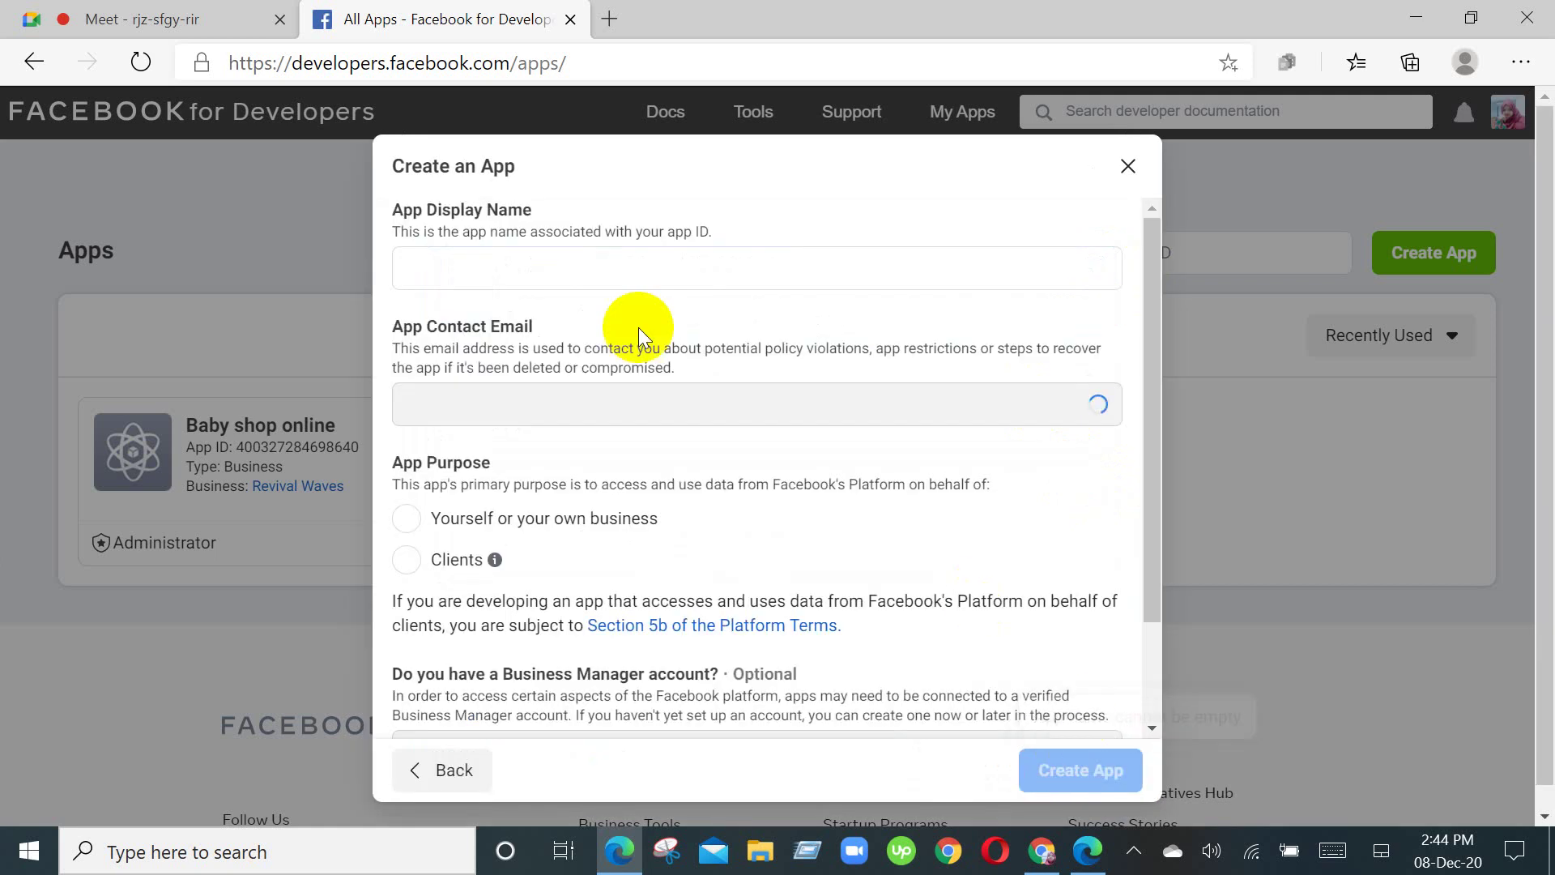
pyautogui.click(660, 261)
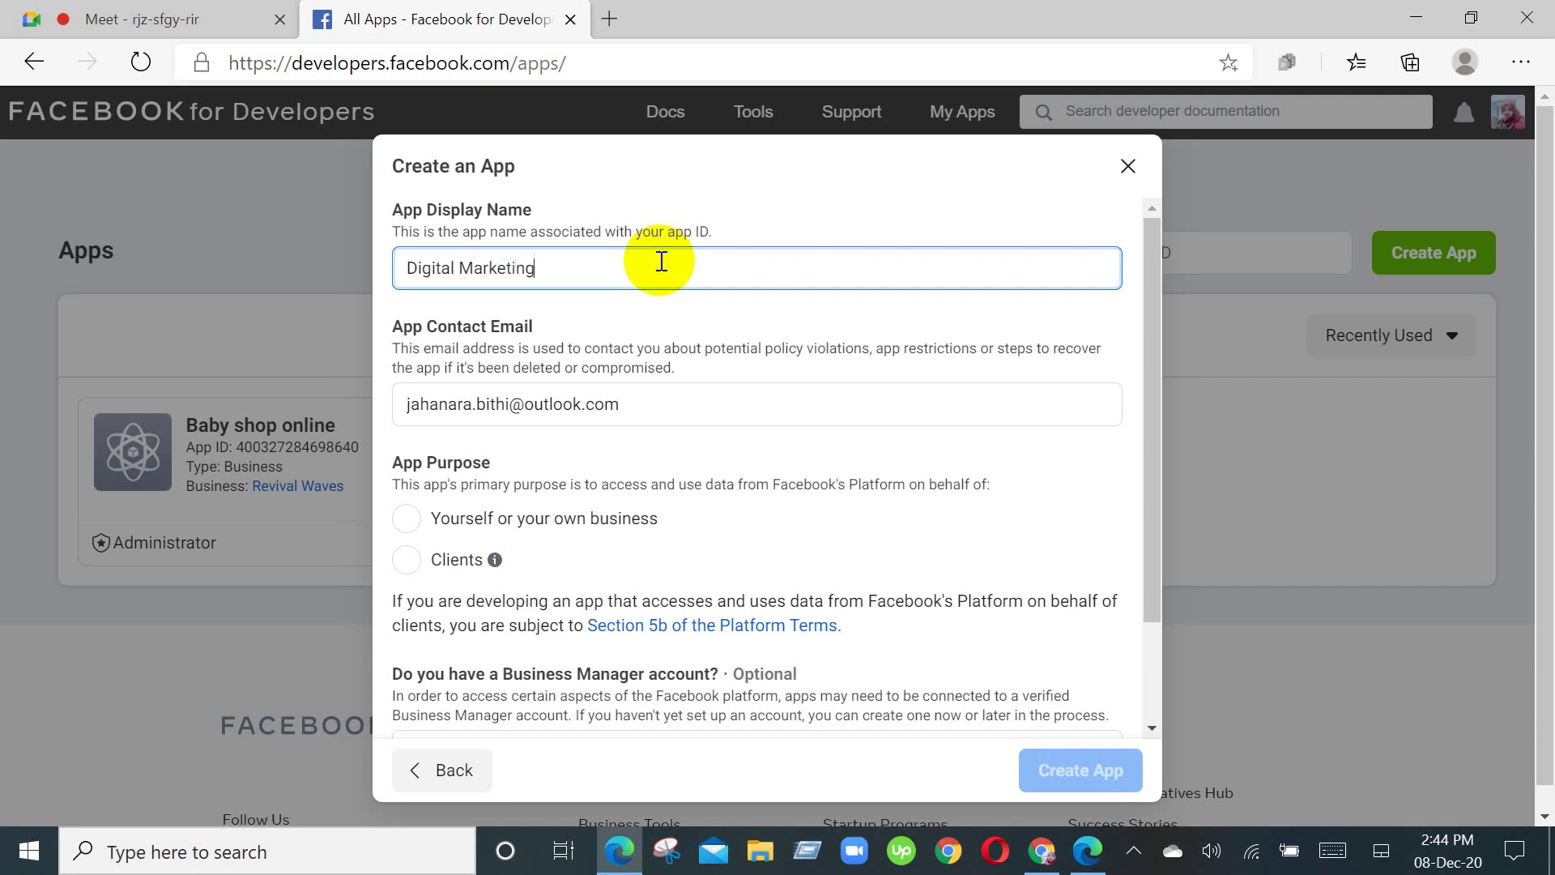
pyautogui.scroll(-1, 662, 260)
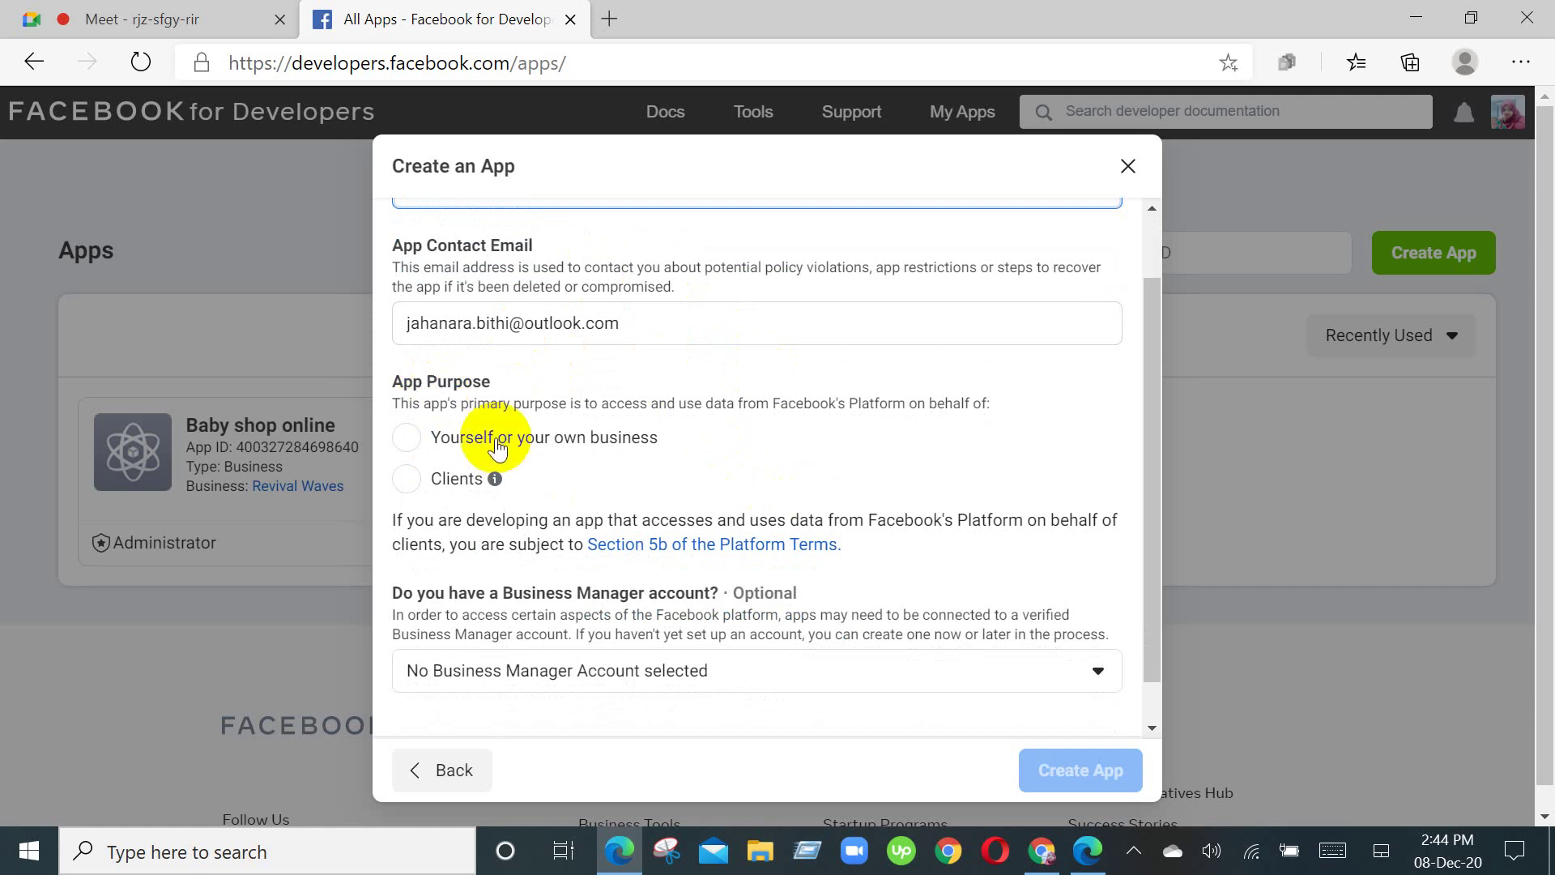
# Step: Set the purpose to 'Yourself or your own business', leave Business Manager unselected, and submit the app
pyautogui.click(407, 438)
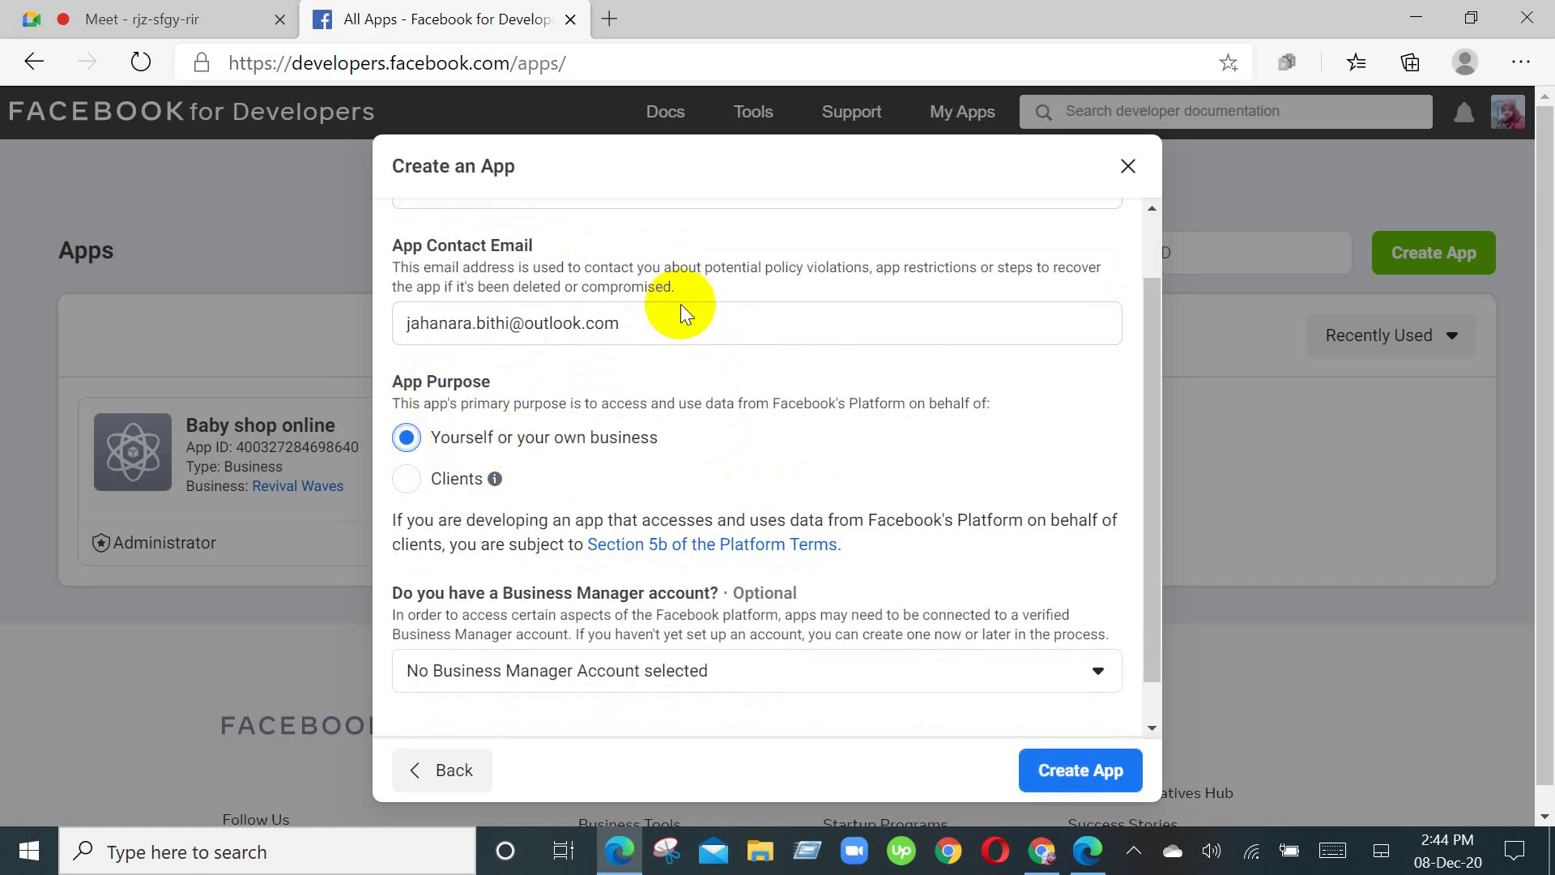
pyautogui.scroll(-1, 577, 461)
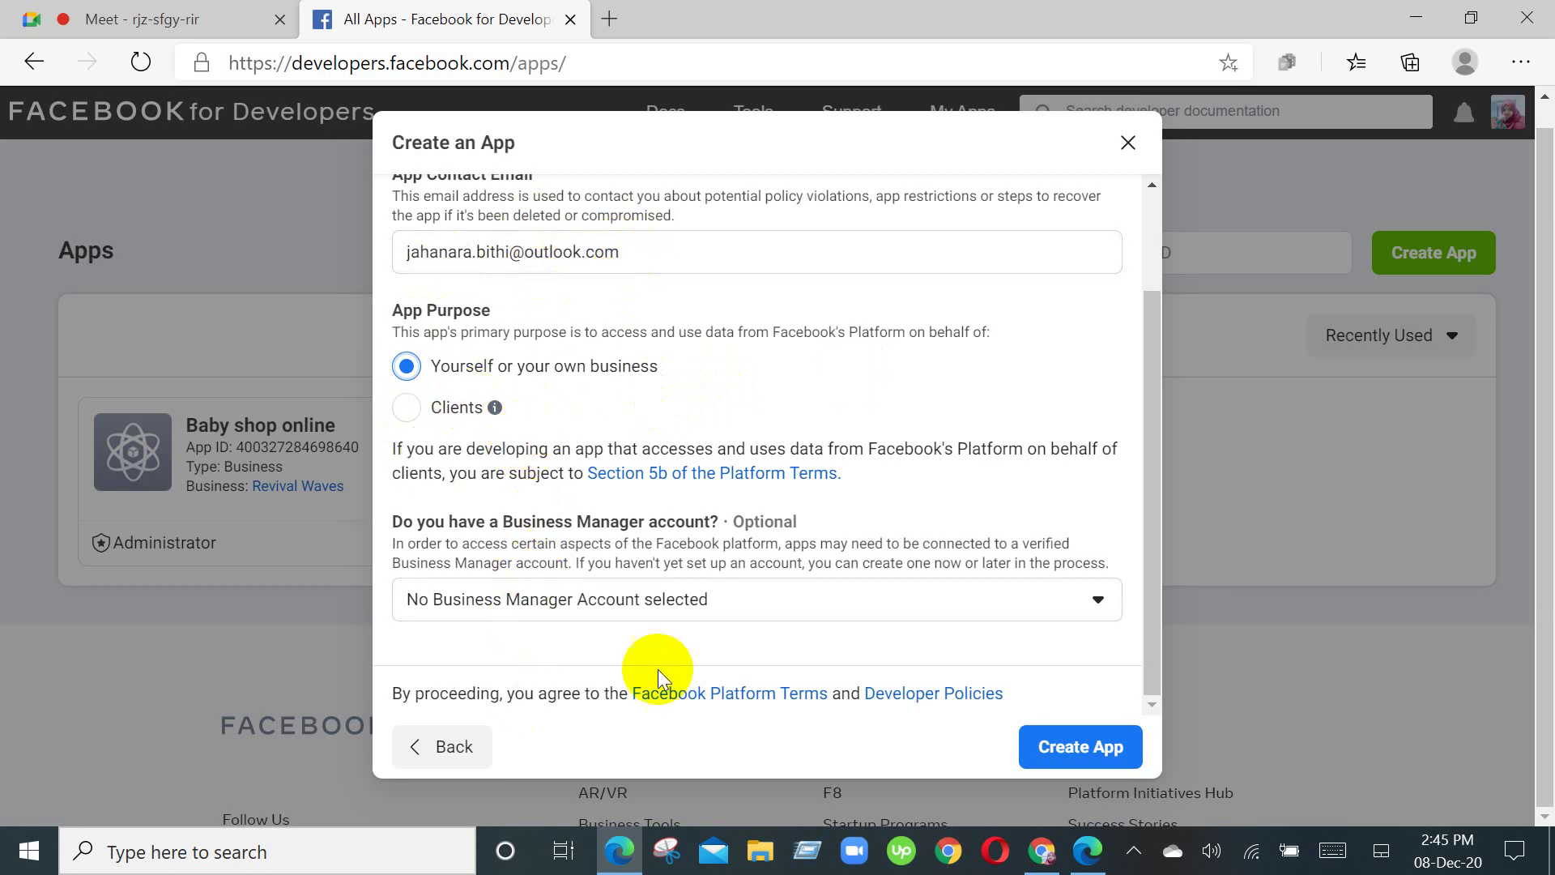
pyautogui.click(966, 609)
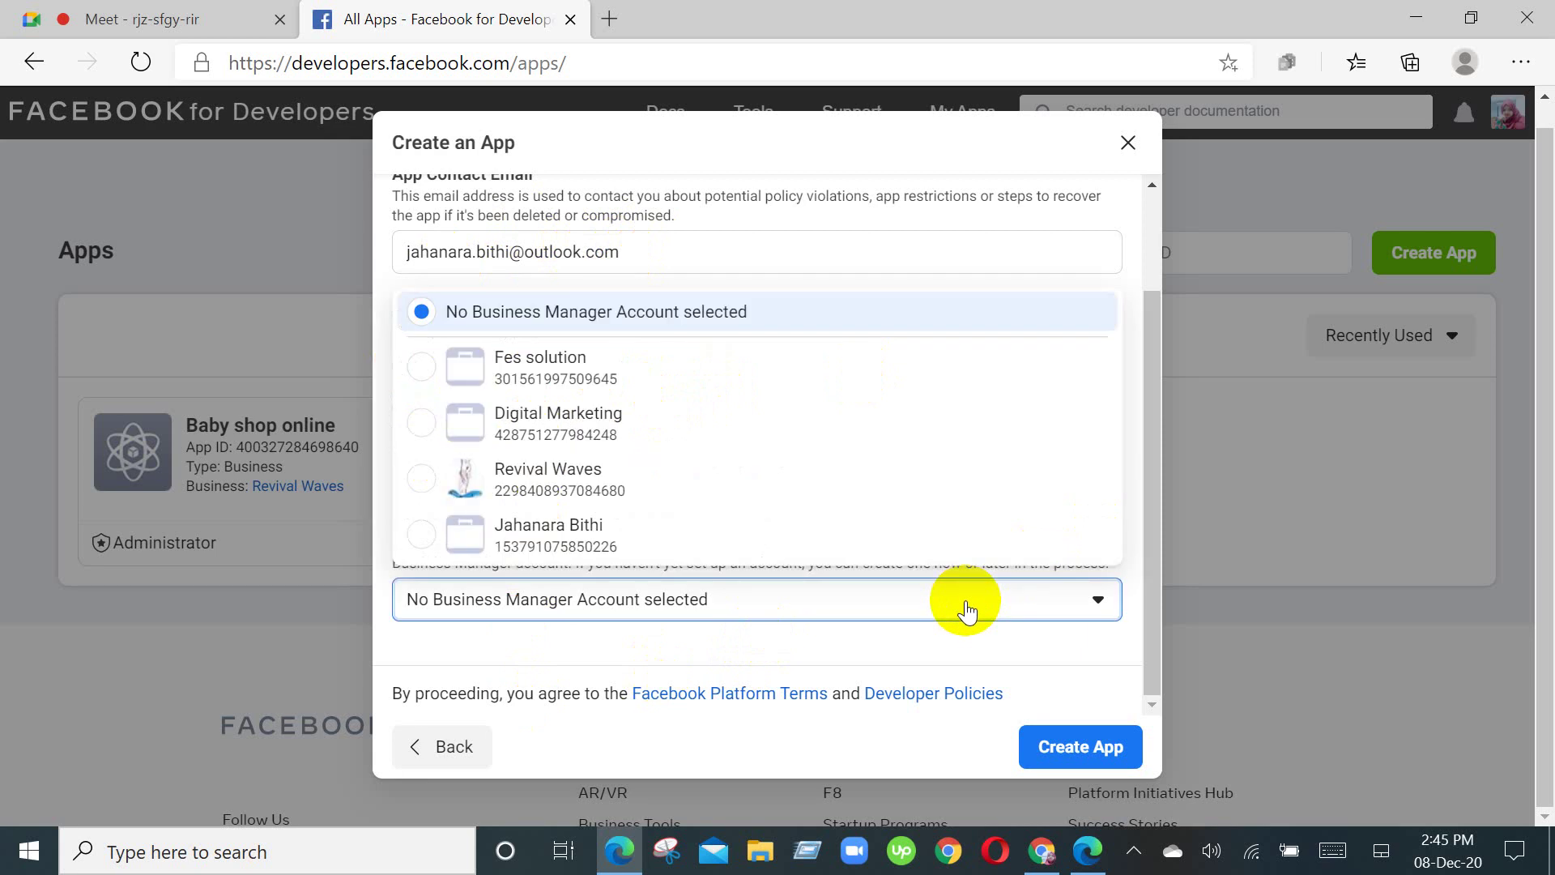
pyautogui.click(966, 609)
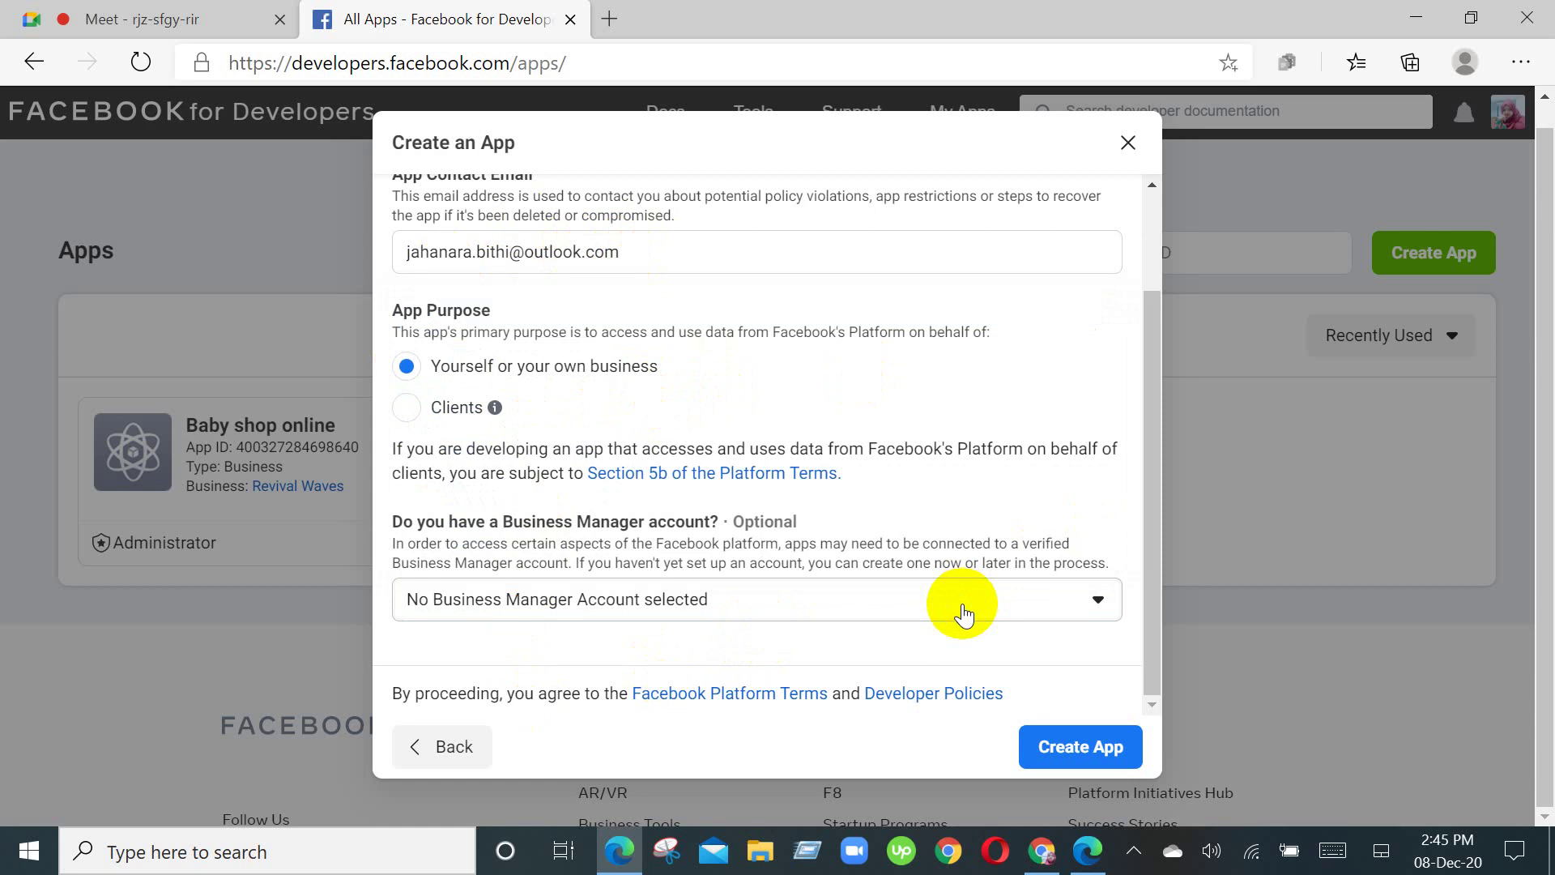
pyautogui.click(886, 598)
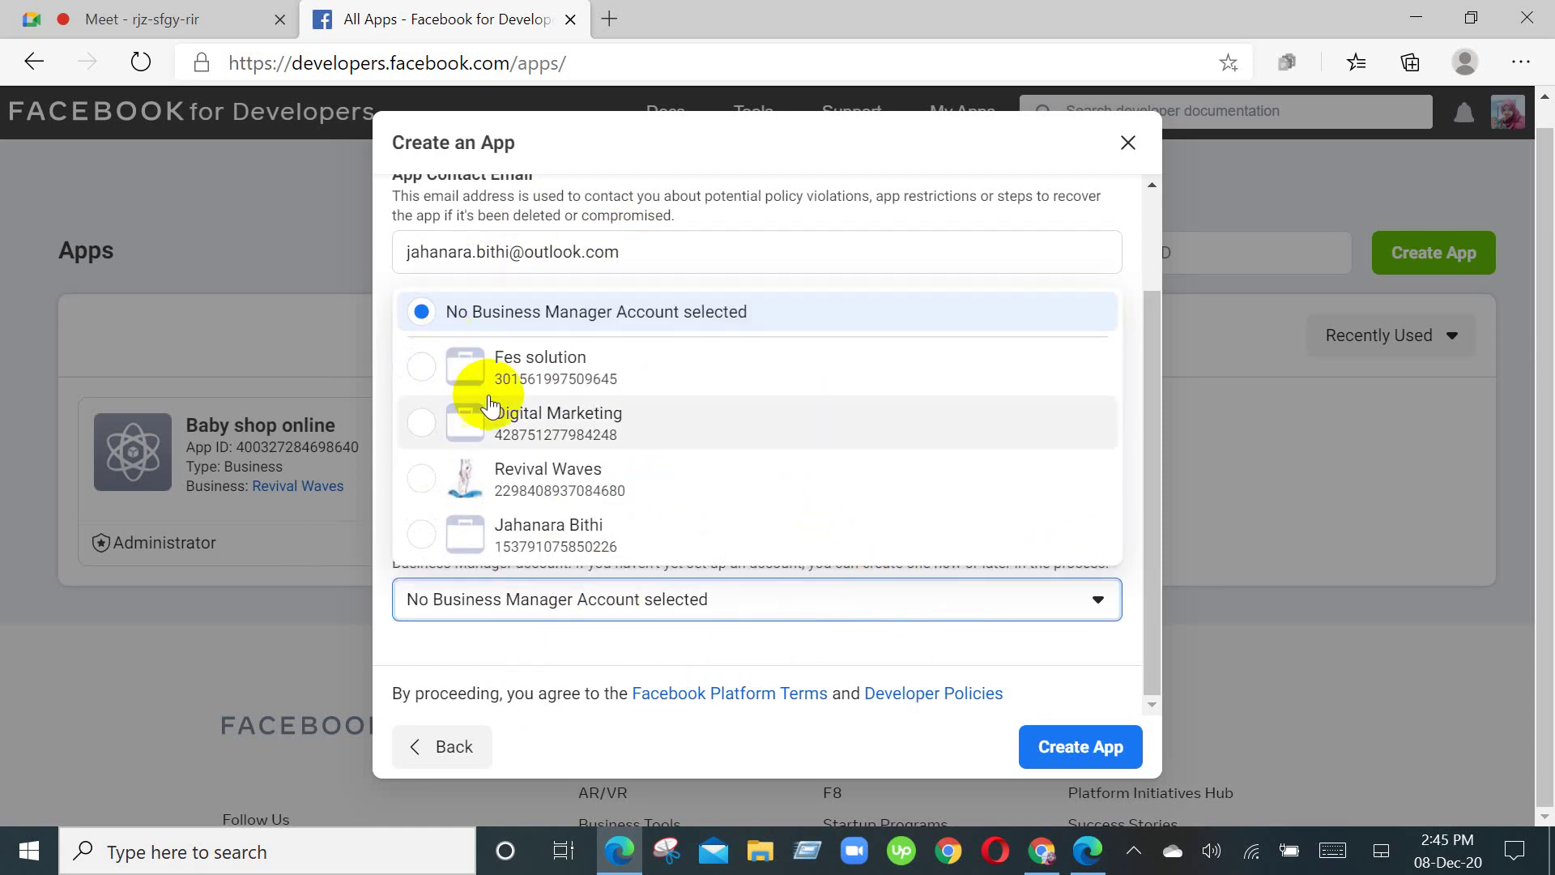
pyautogui.click(1057, 600)
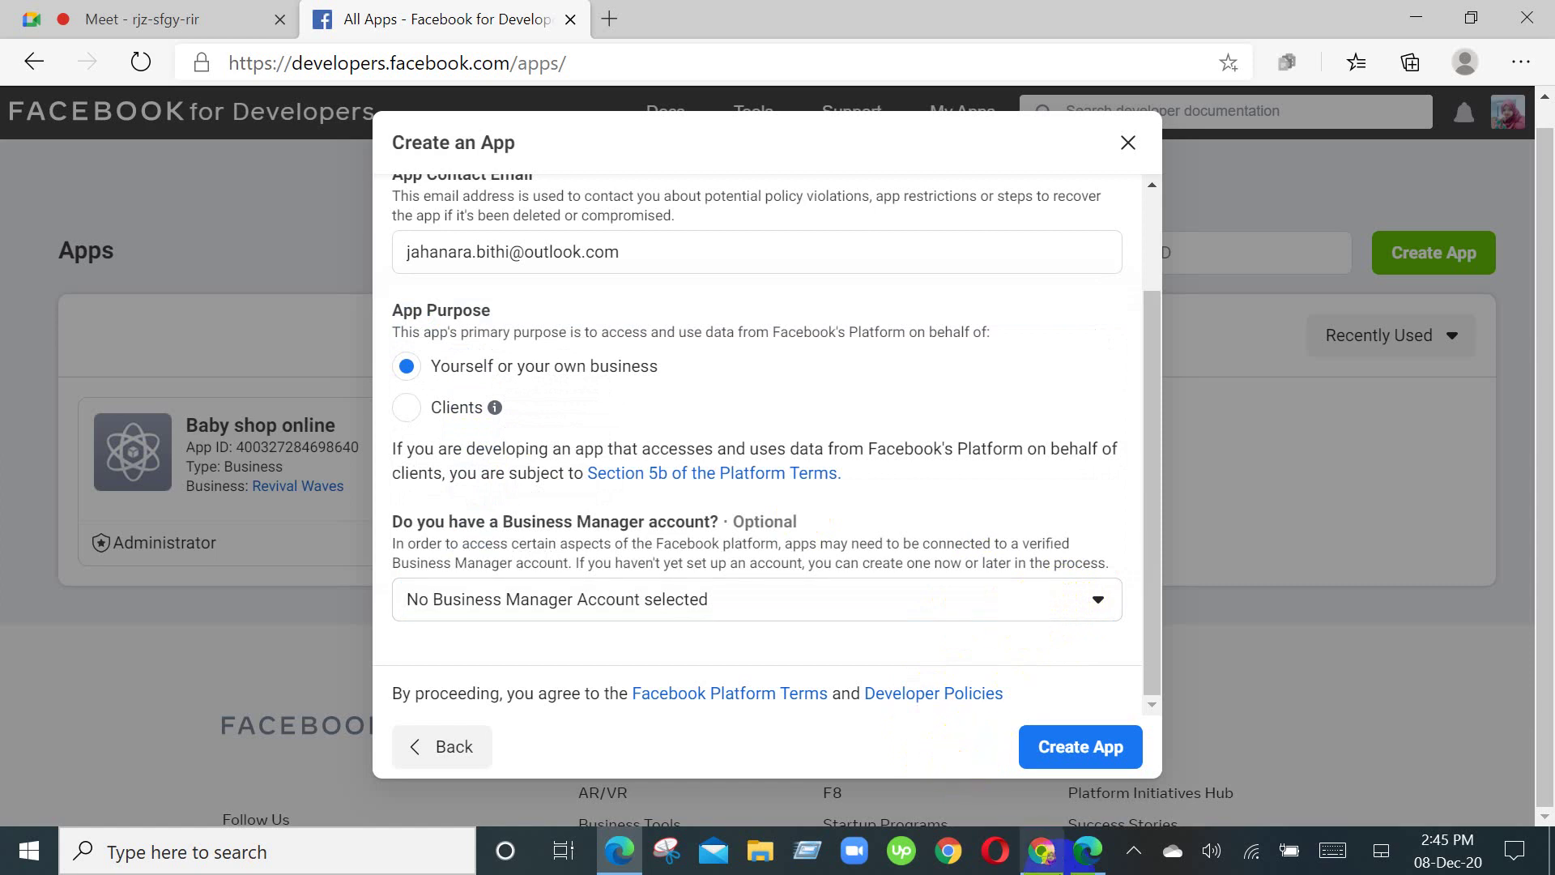
pyautogui.click(1083, 755)
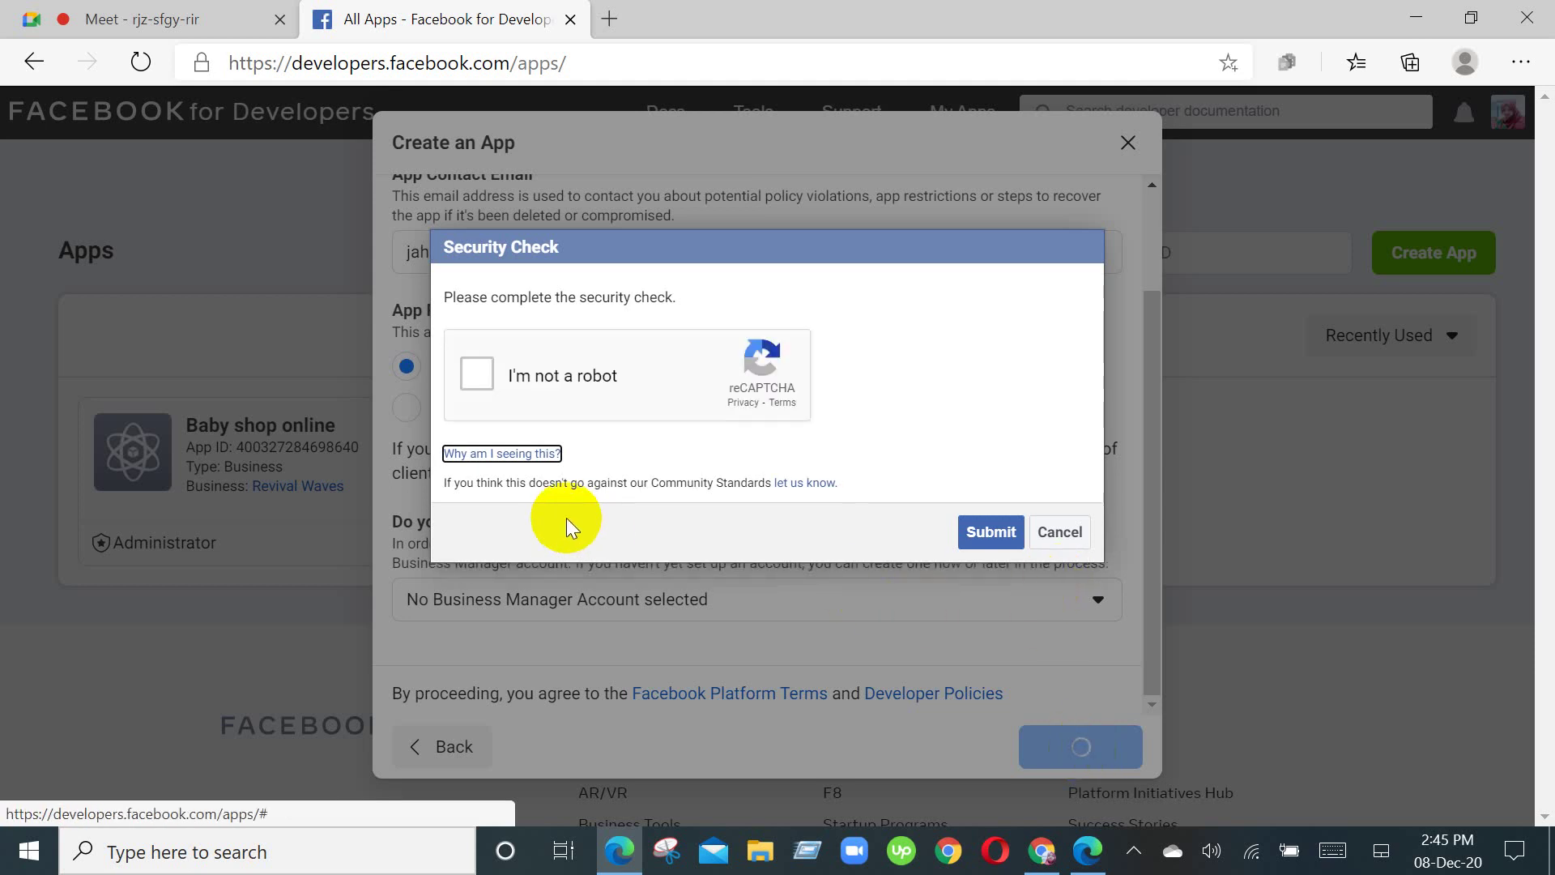
# Step: Pass the reCAPTCHA by selecting the three taxi images, verifying, and submitting the security check
pyautogui.click(478, 374)
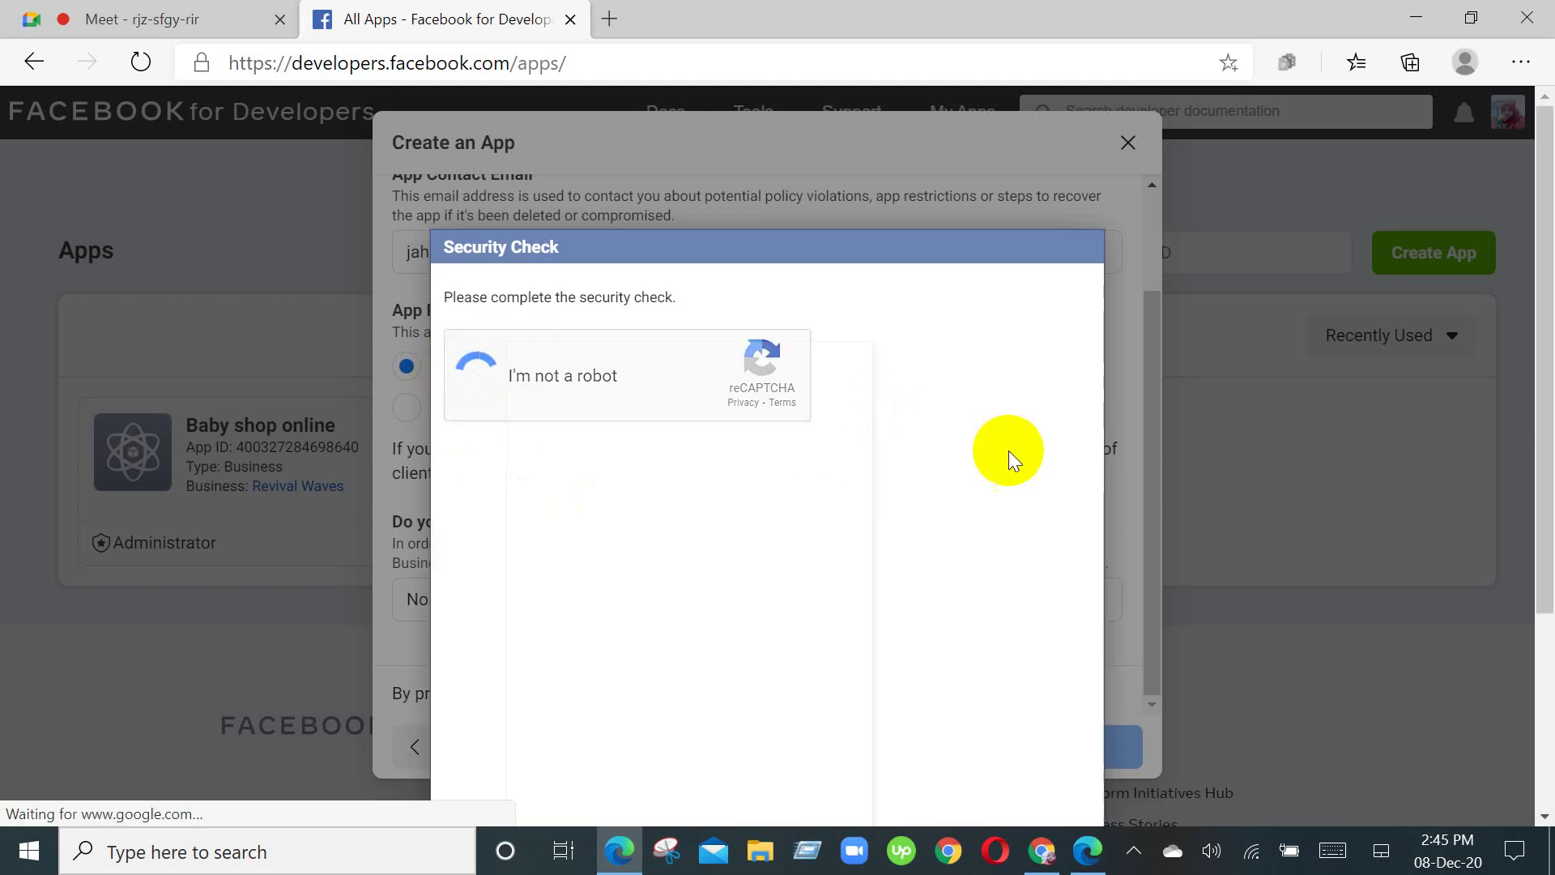
pyautogui.click(555, 380)
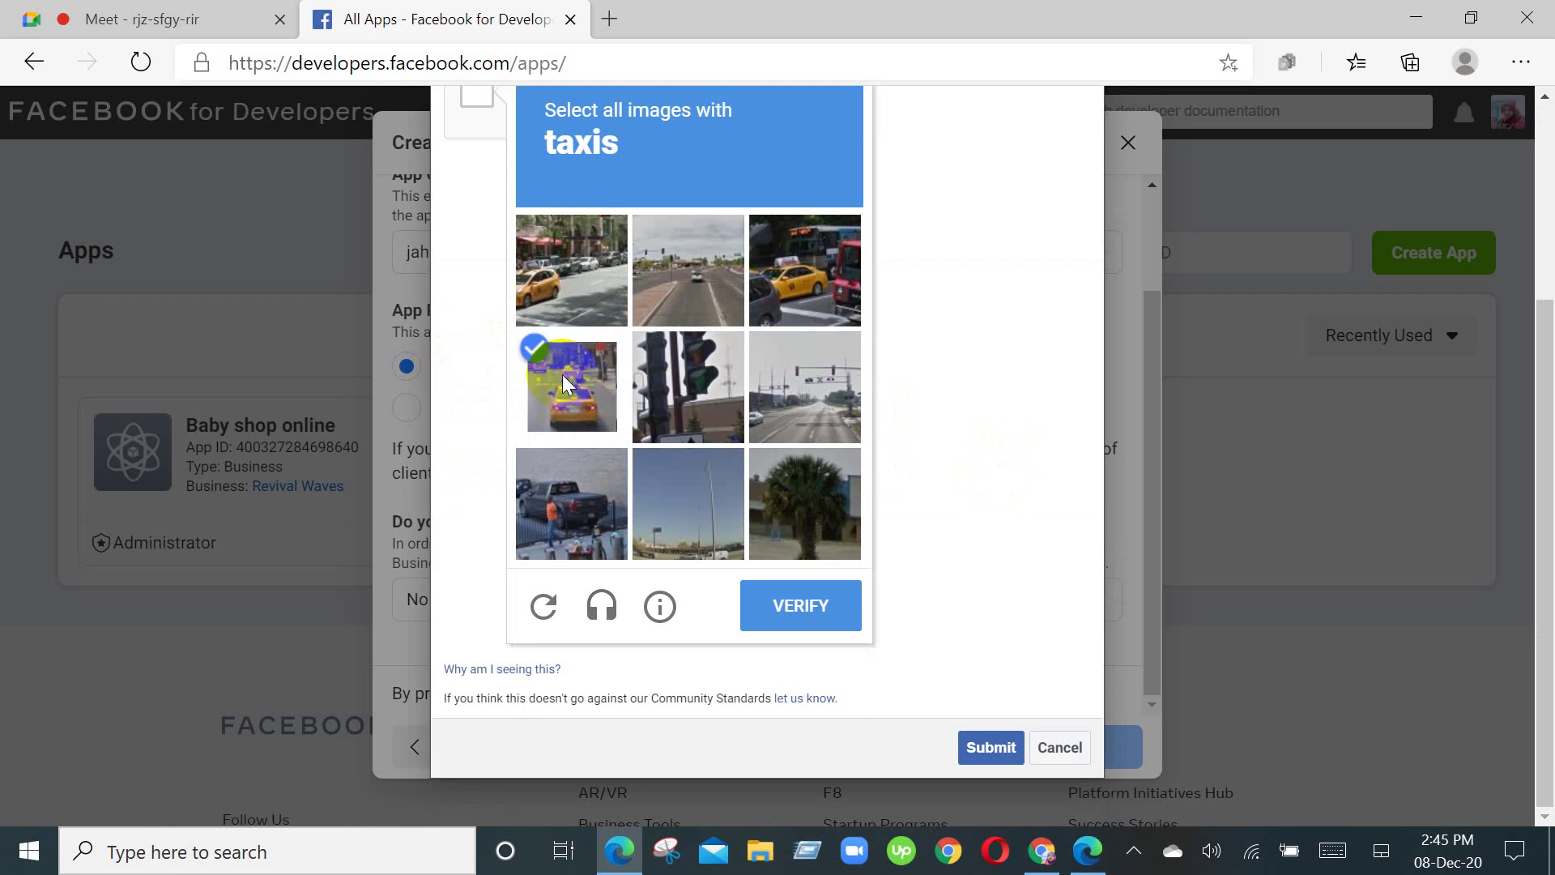
pyautogui.click(540, 274)
pyautogui.click(791, 268)
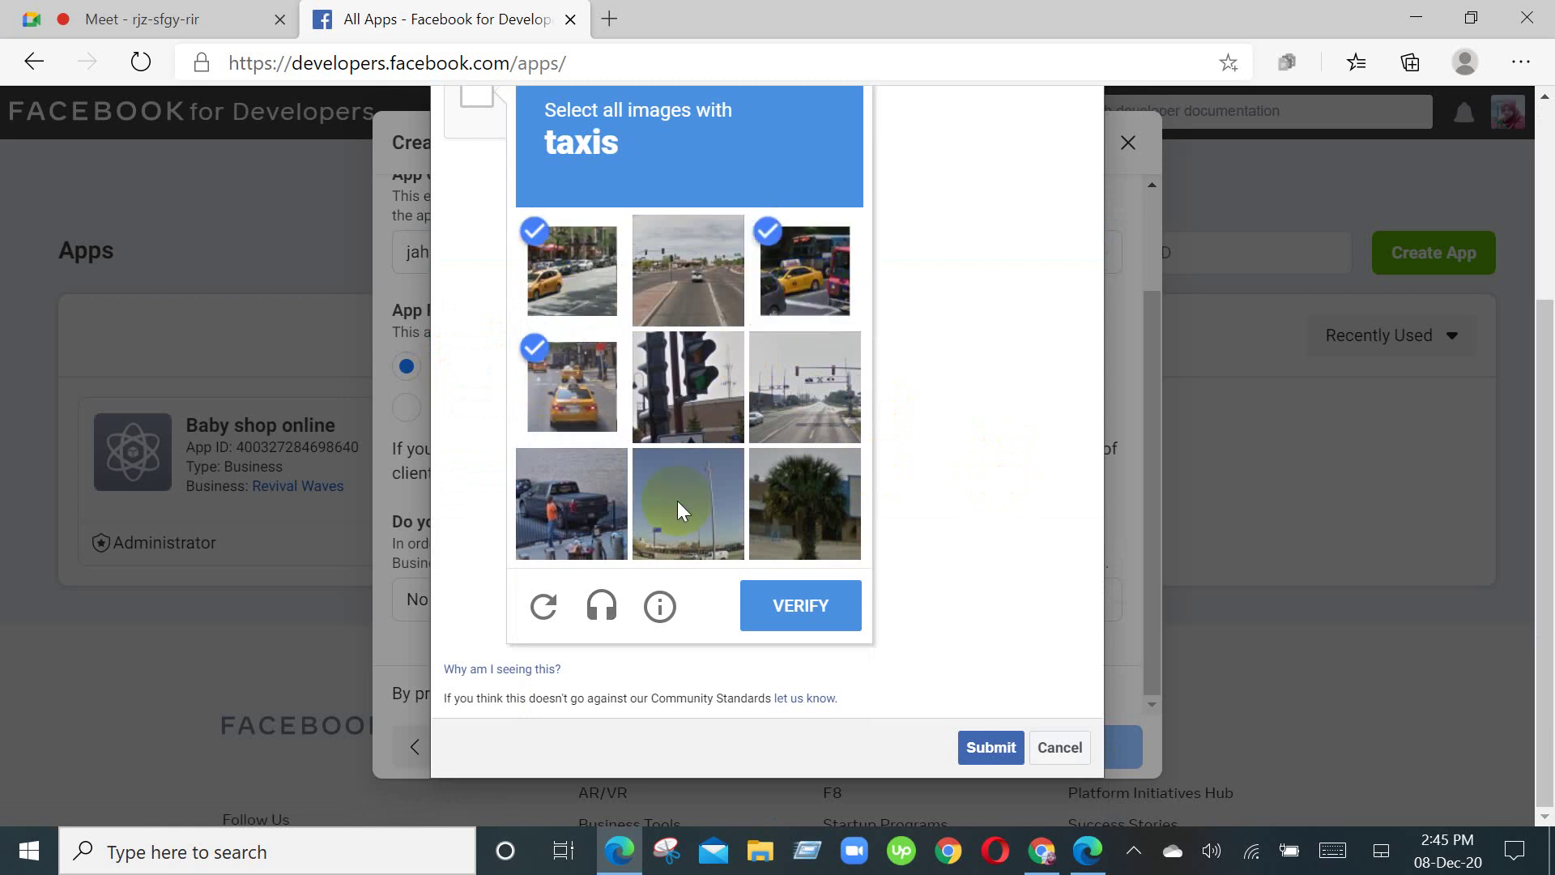
pyautogui.click(827, 621)
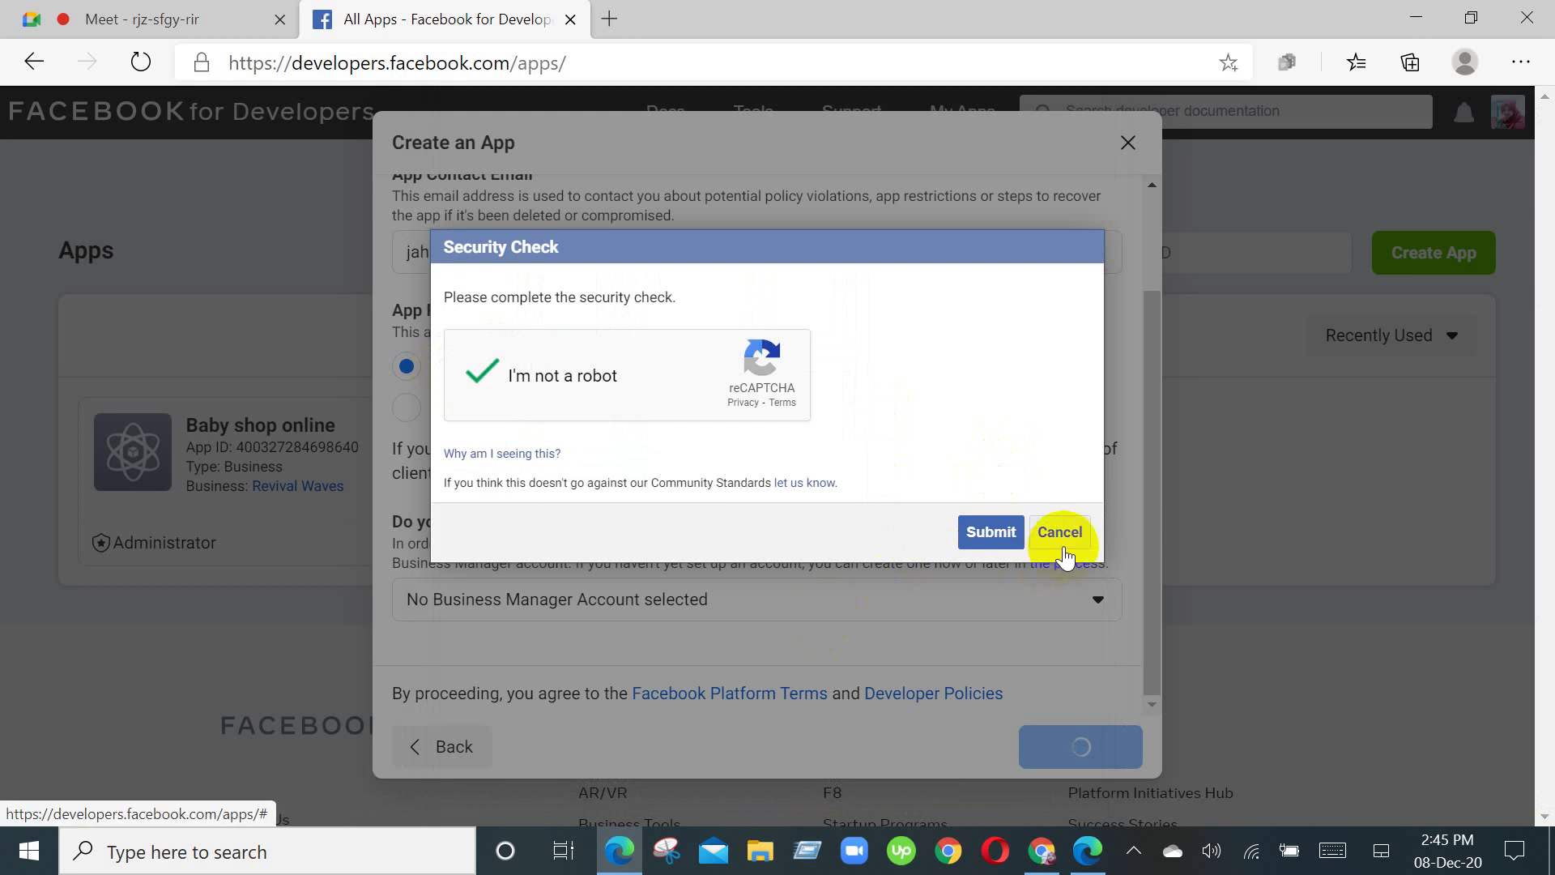
pyautogui.click(988, 534)
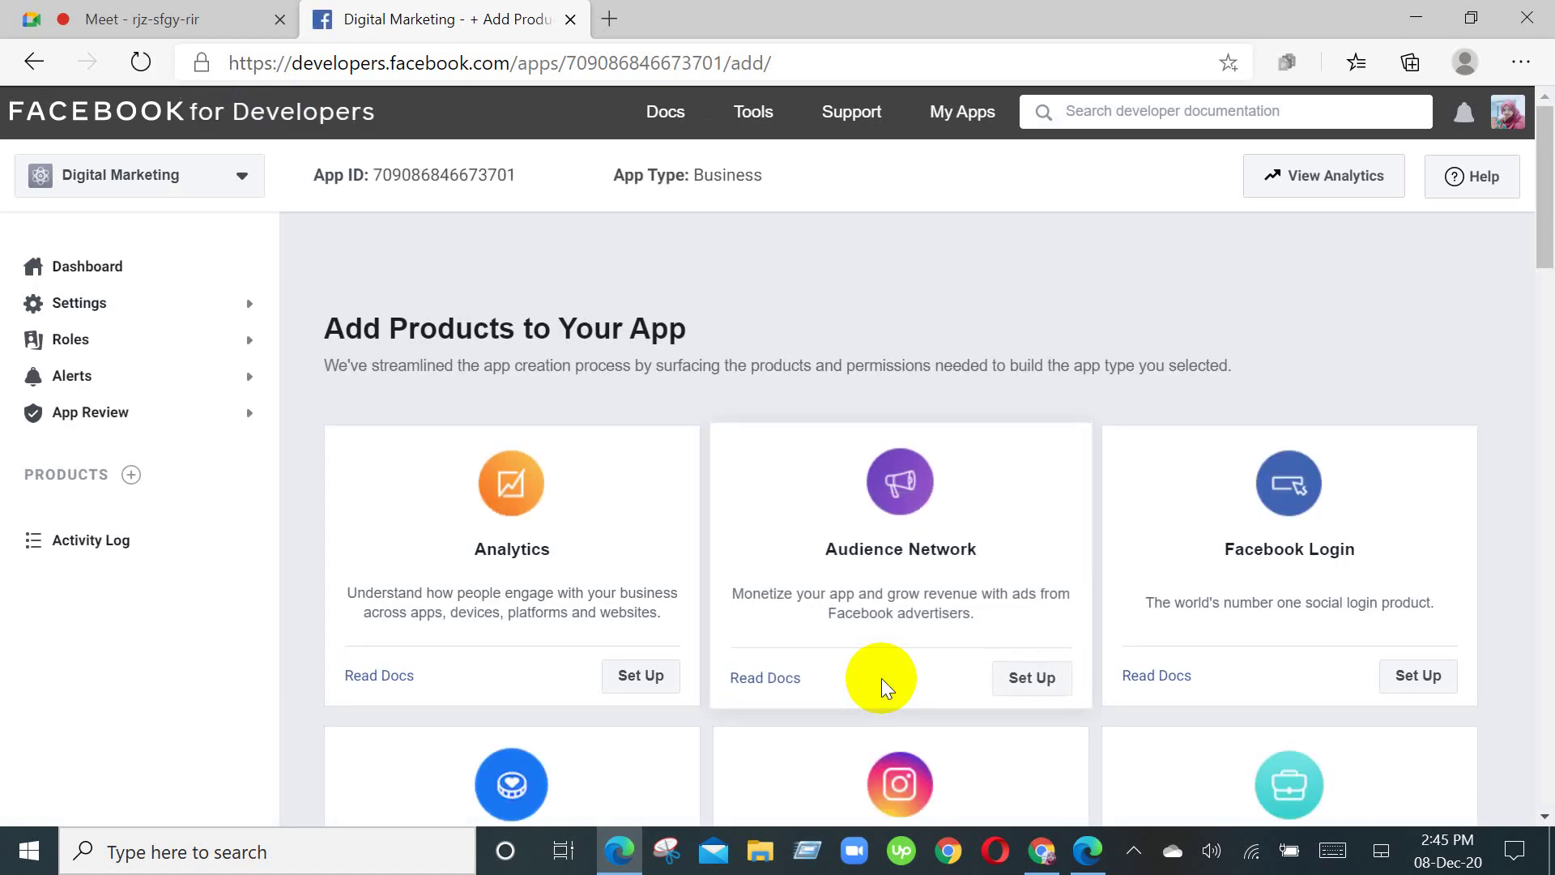
# Step: Set up the Messenger product from the Add Products page
pyautogui.scroll(-3, 1294, 653)
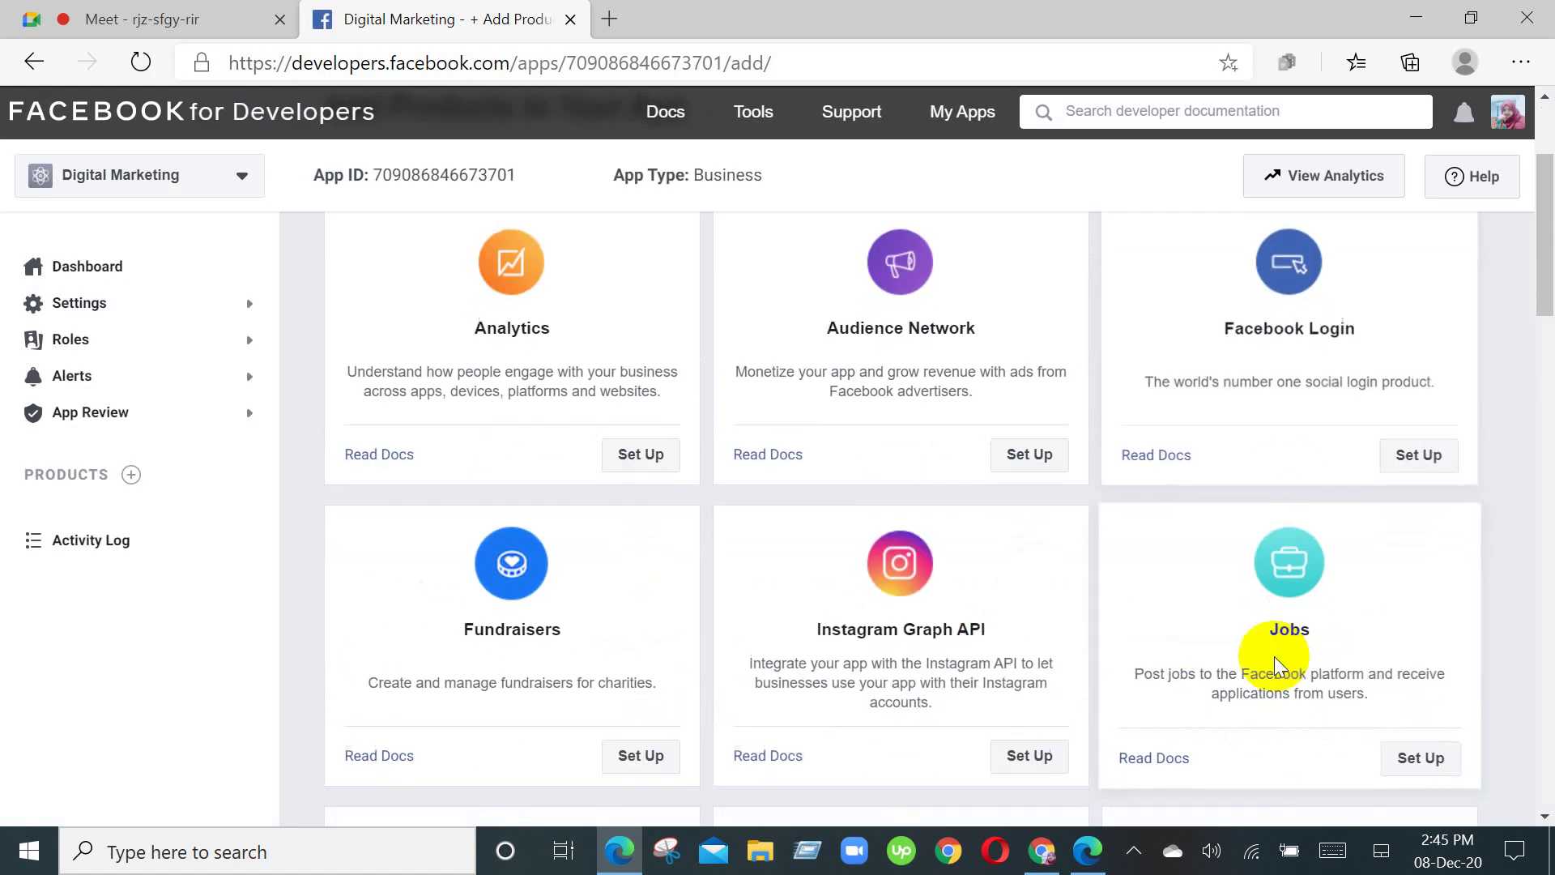
pyautogui.scroll(-5, 833, 668)
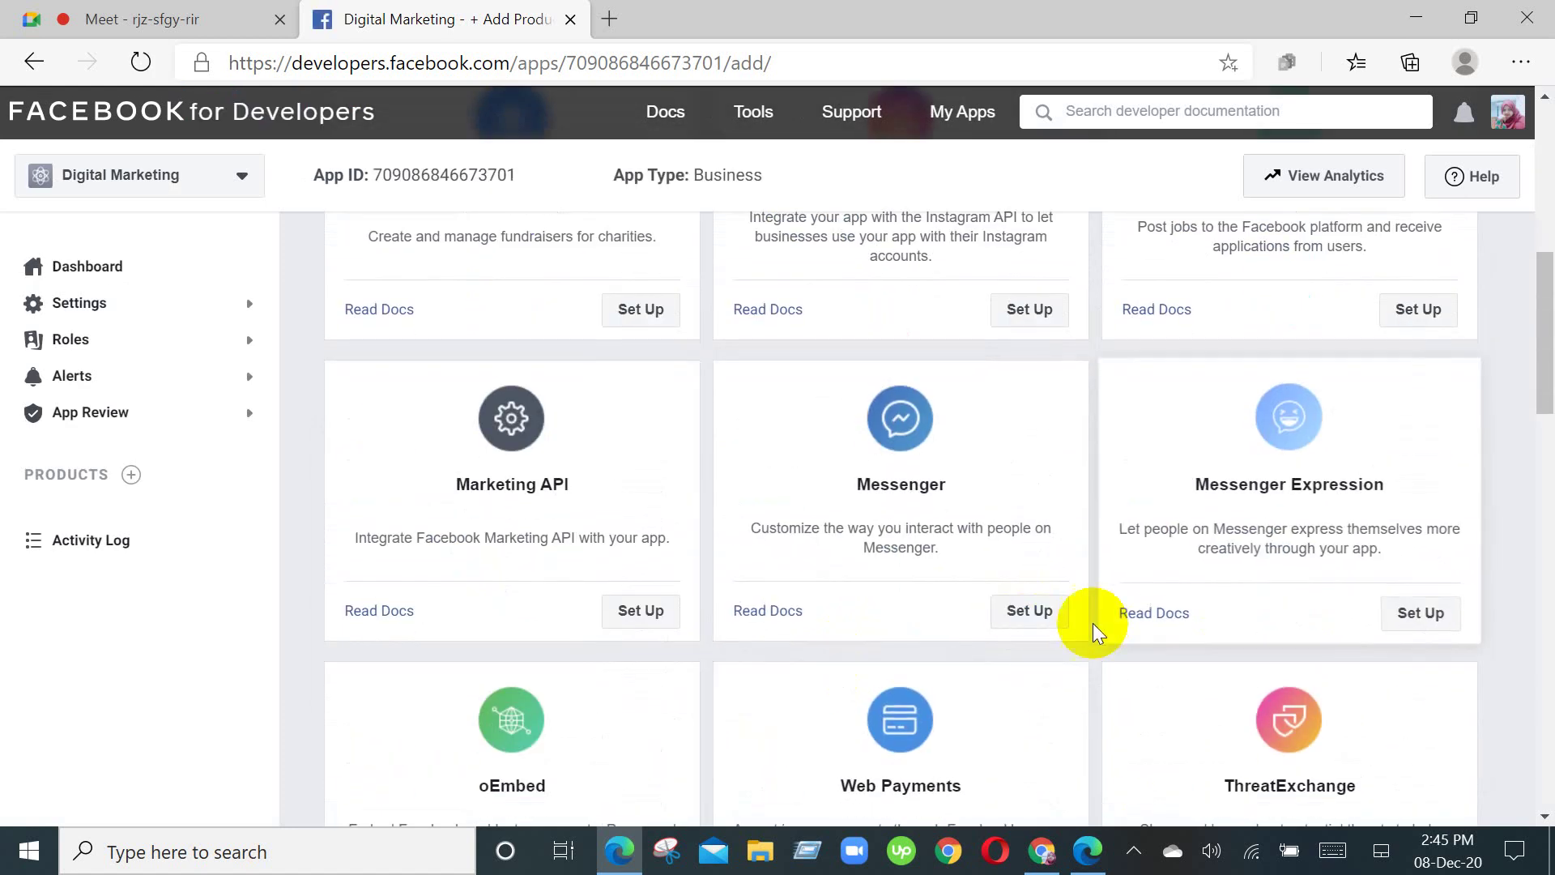
pyautogui.click(1029, 623)
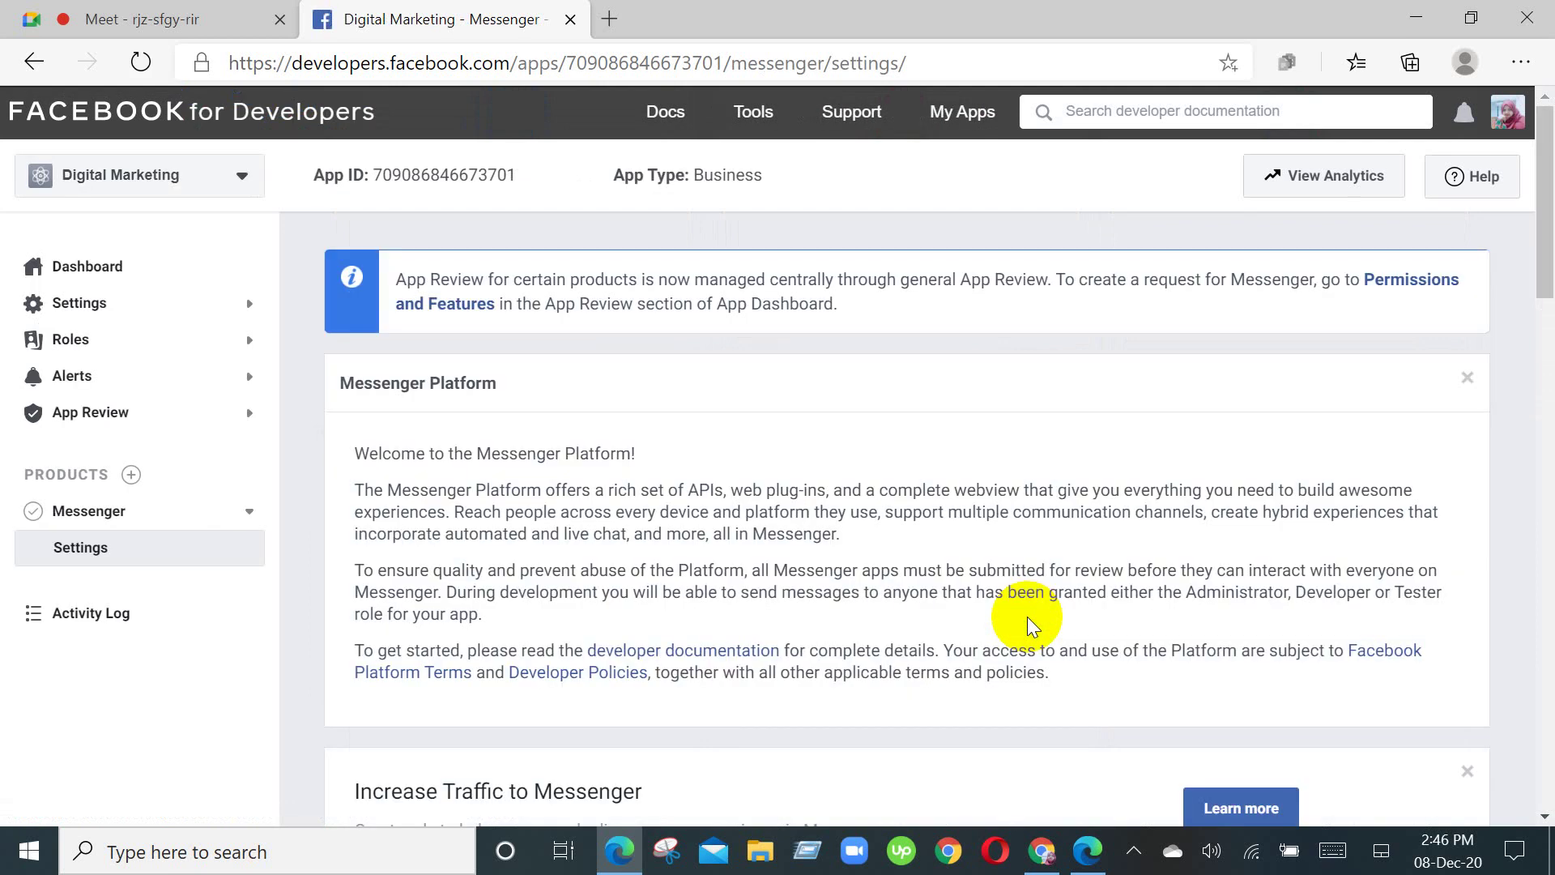
pyautogui.scroll(-4, 1027, 616)
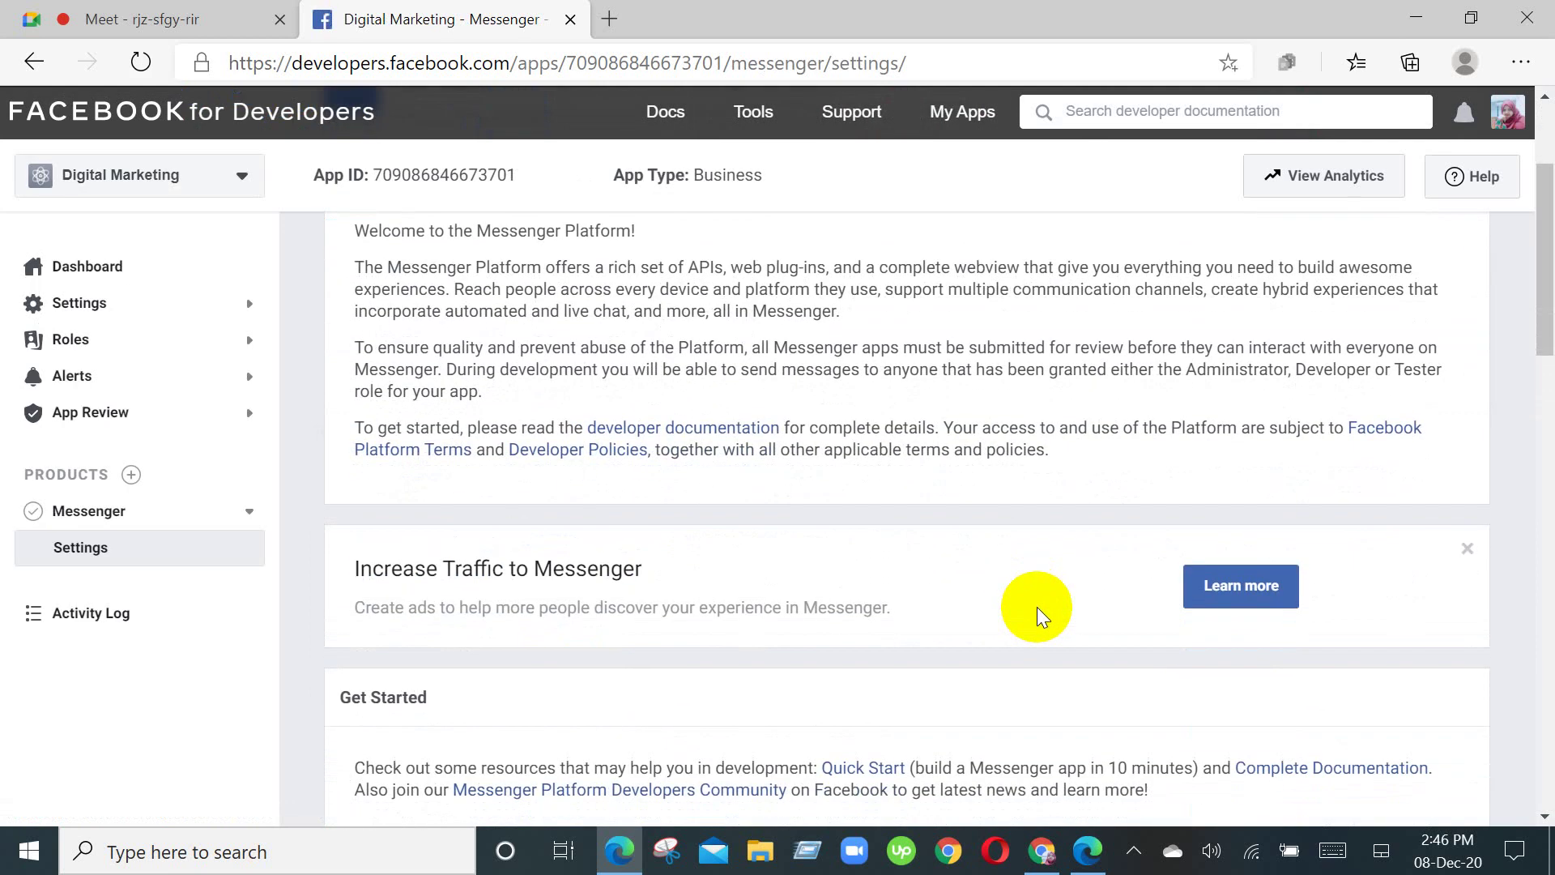
pyautogui.scroll(-5, 1037, 606)
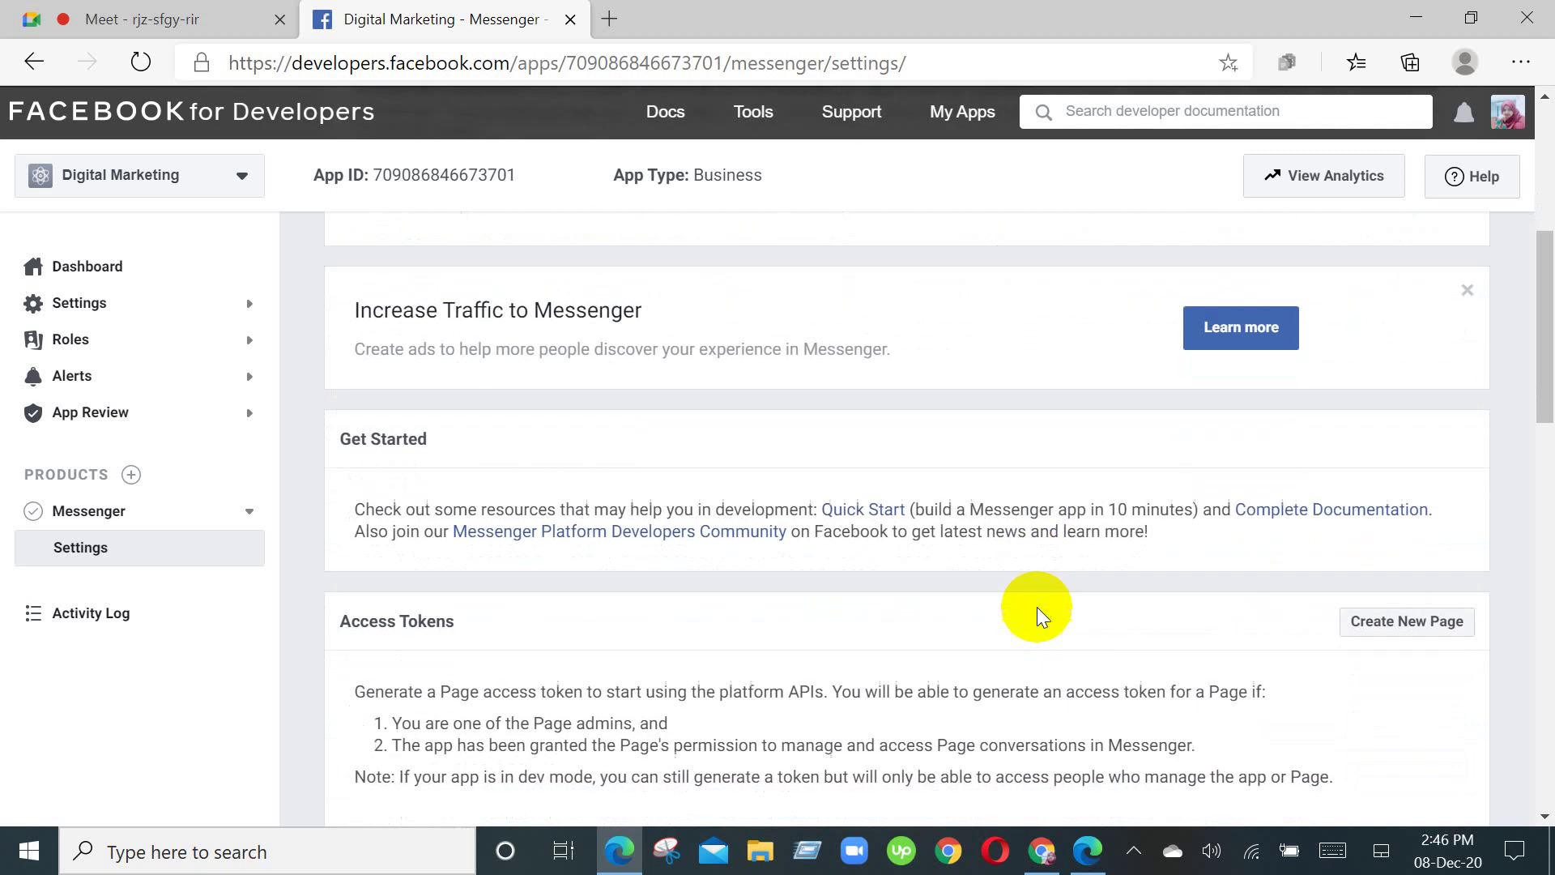
pyautogui.scroll(-2, 1036, 606)
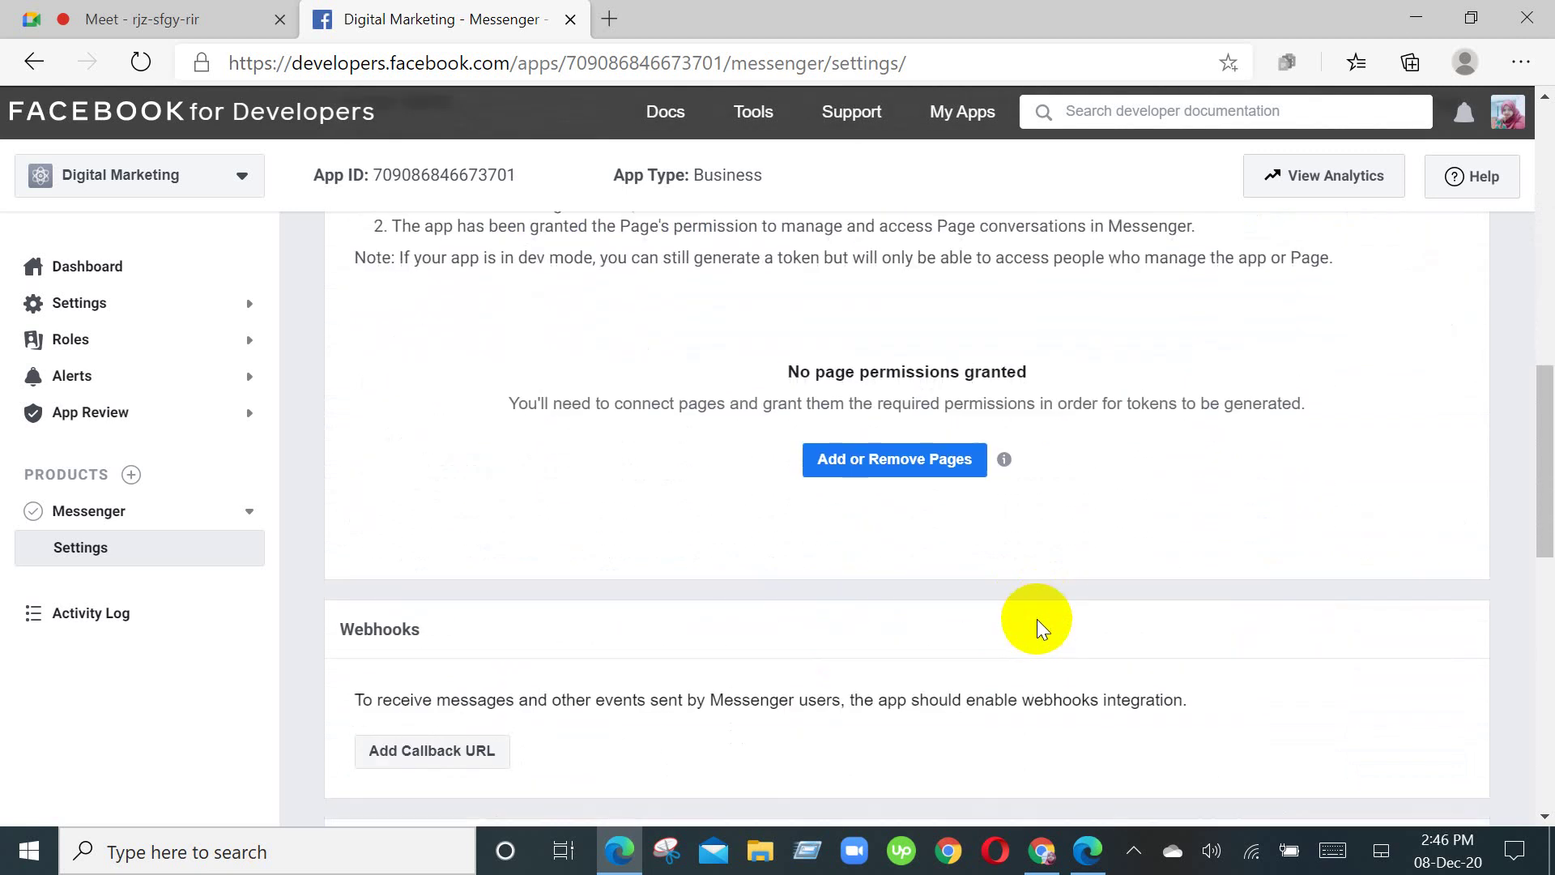
pyautogui.scroll(-4, 1037, 619)
pyautogui.scroll(-4, 1028, 633)
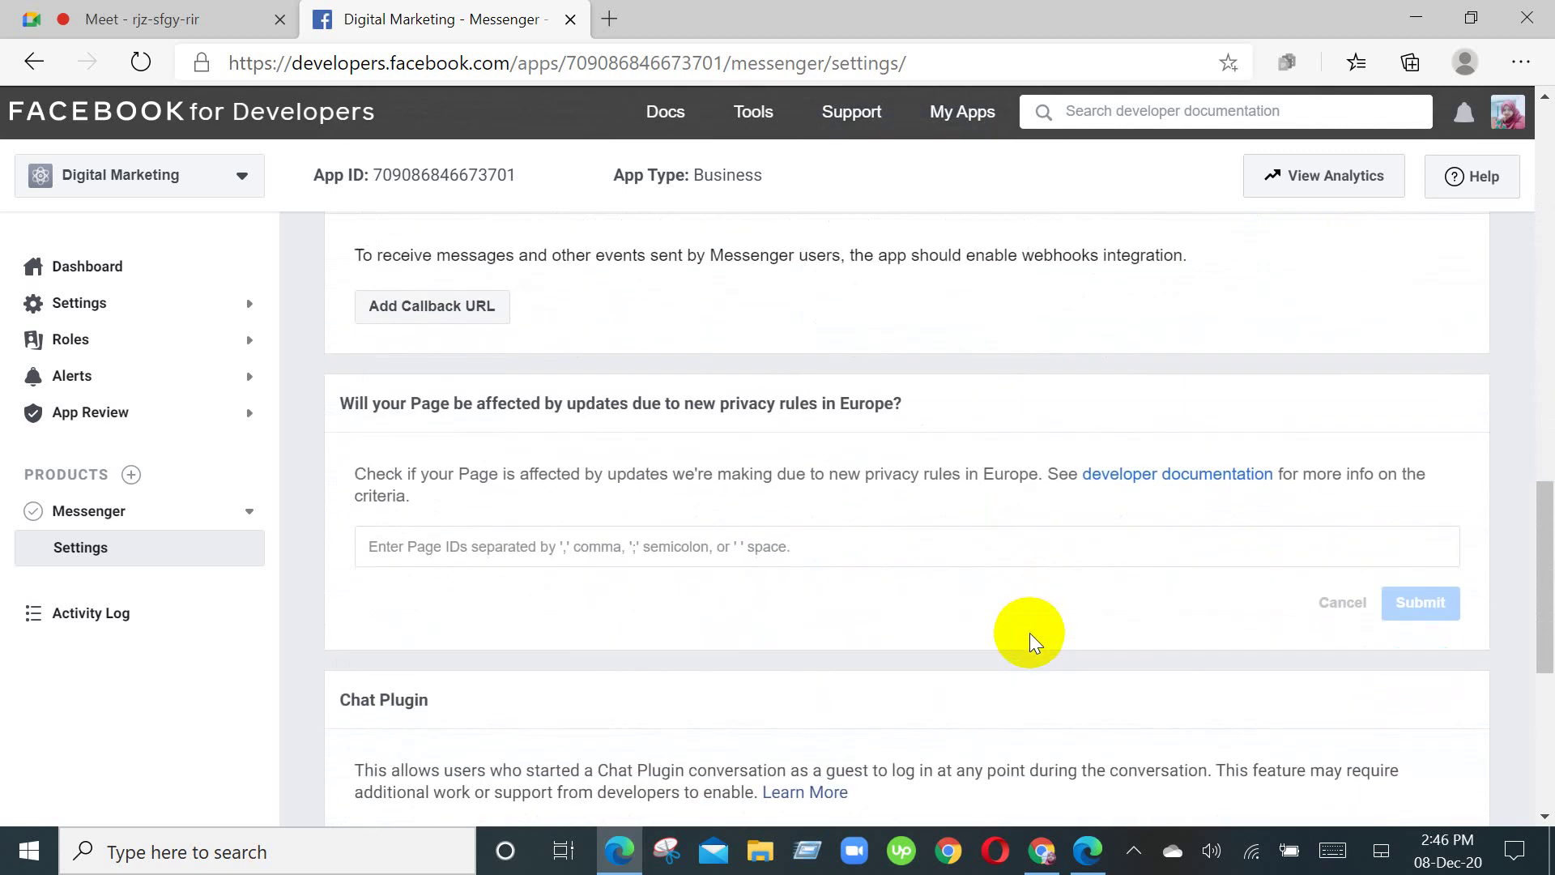
pyautogui.scroll(-3, 1029, 633)
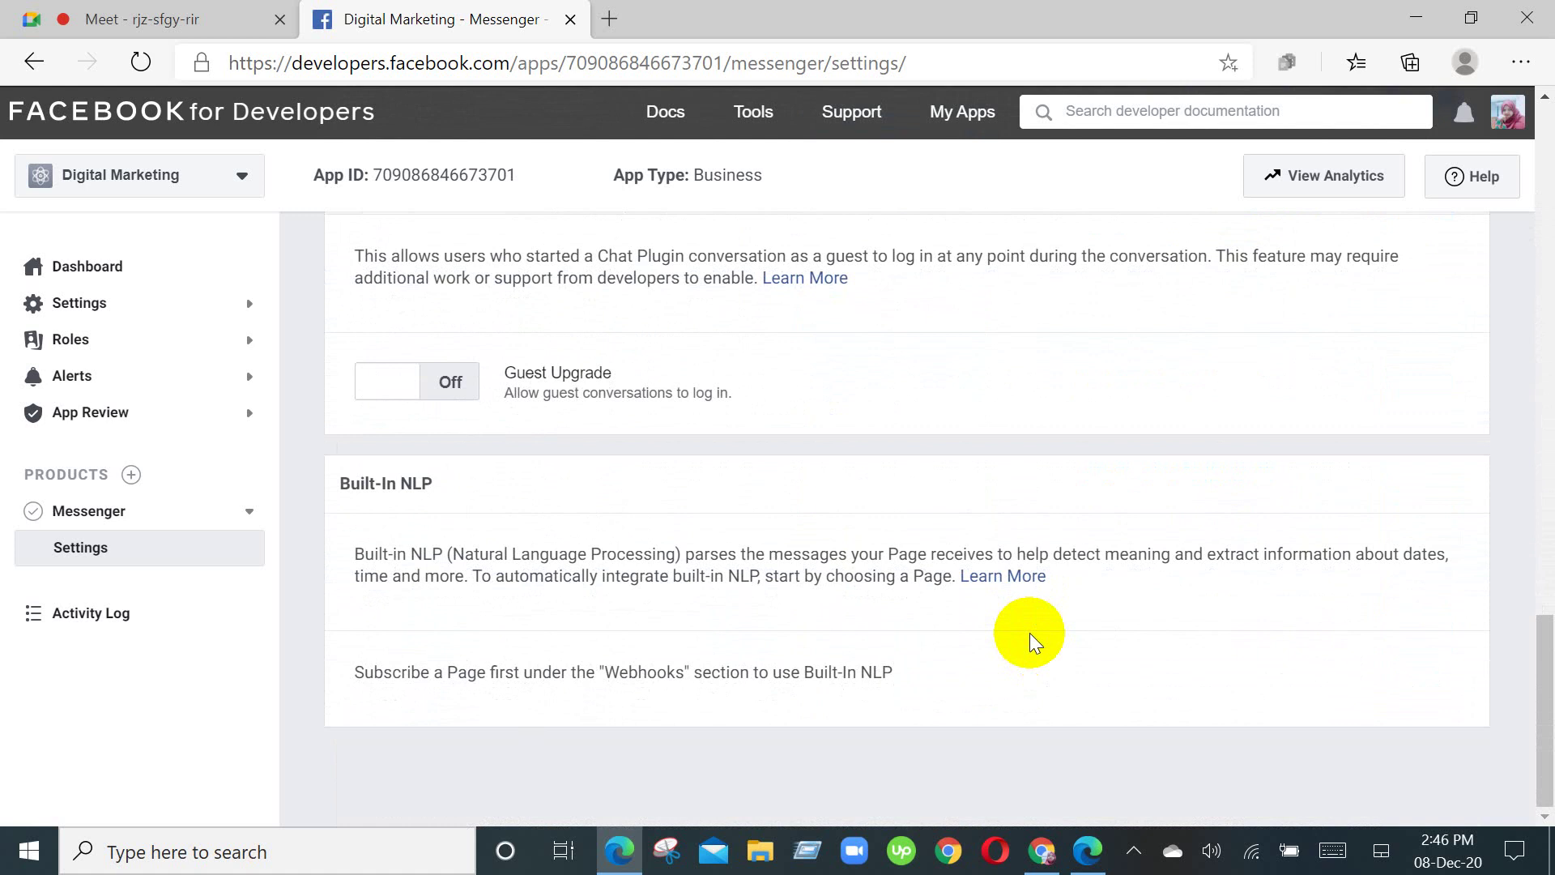
pyautogui.scroll(11, 1028, 634)
pyautogui.scroll(10, 1029, 633)
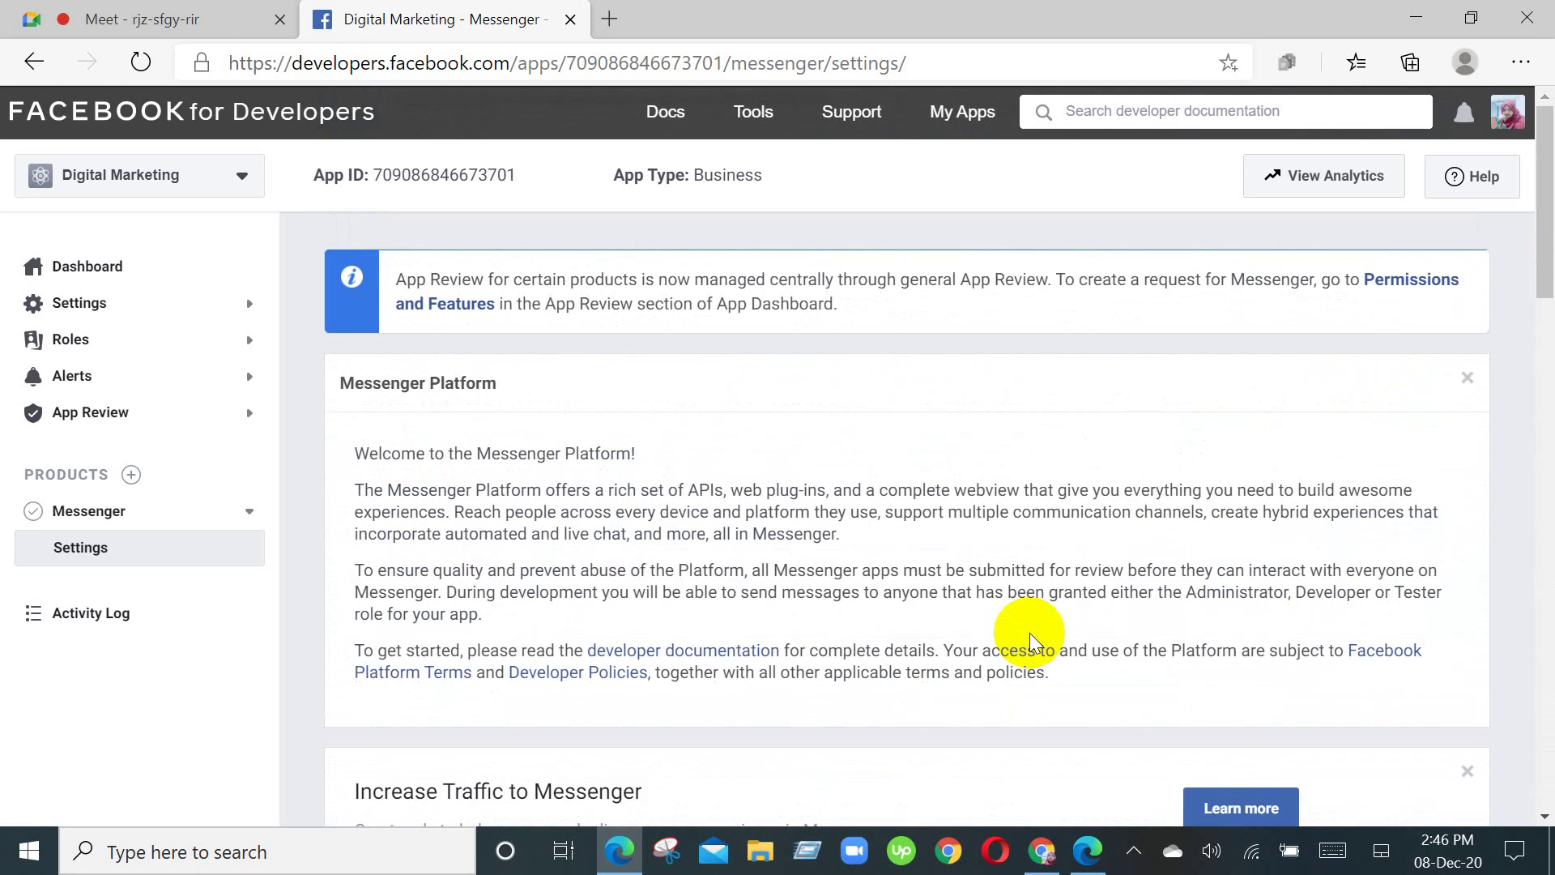
pyautogui.scroll(-2, 1029, 634)
pyautogui.scroll(-1, 1028, 634)
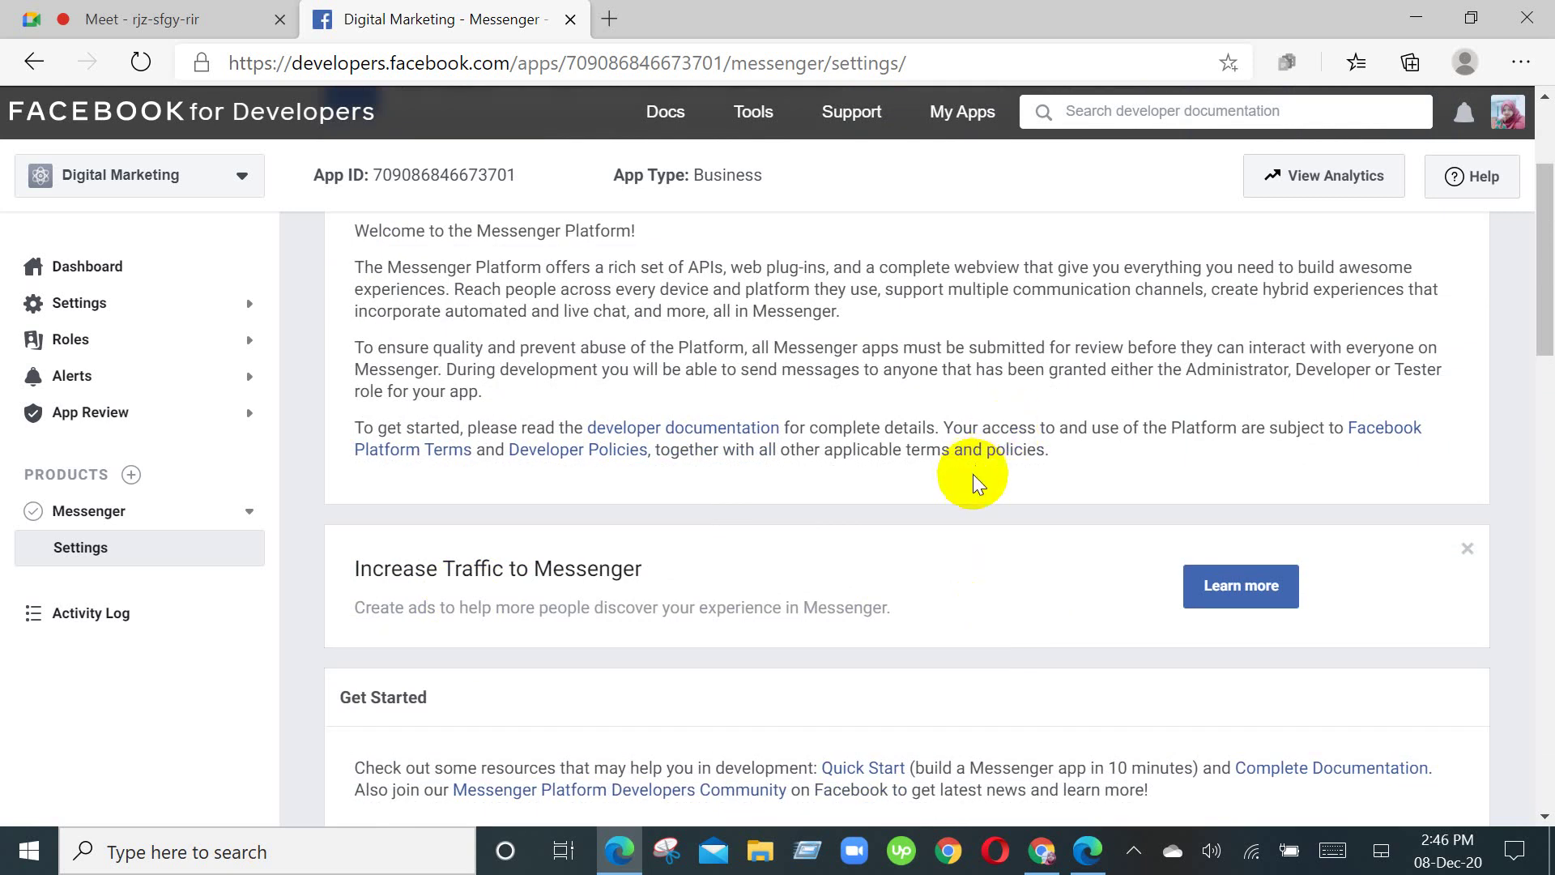
pyautogui.scroll(-5, 972, 475)
pyautogui.scroll(-3, 873, 640)
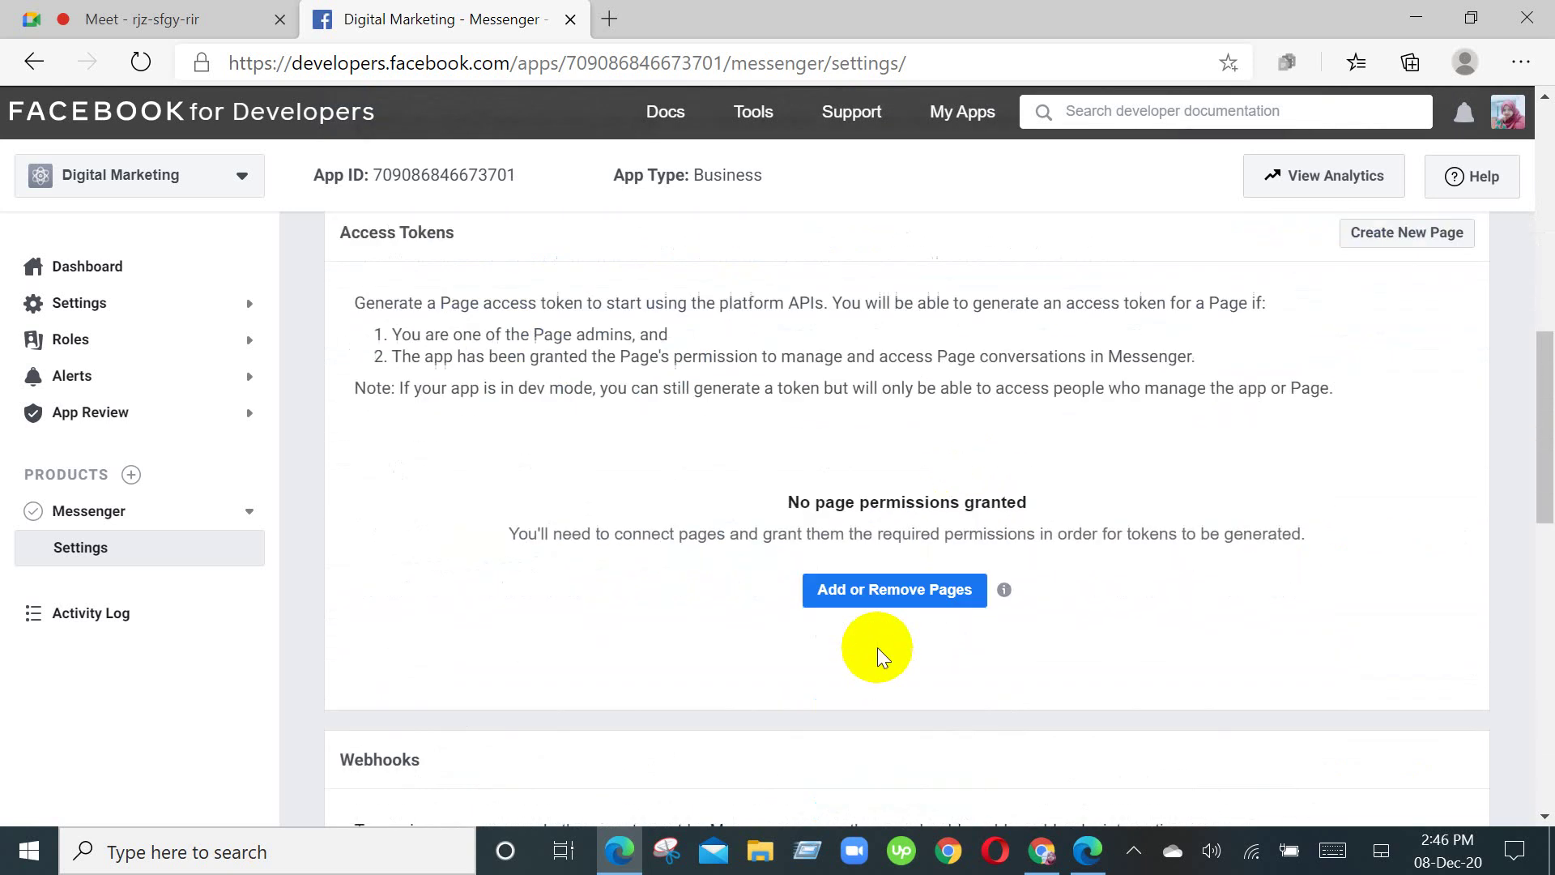
# Step: Close the Facebook login popup without connecting pages and return to the Access Tokens section
pyautogui.click(932, 574)
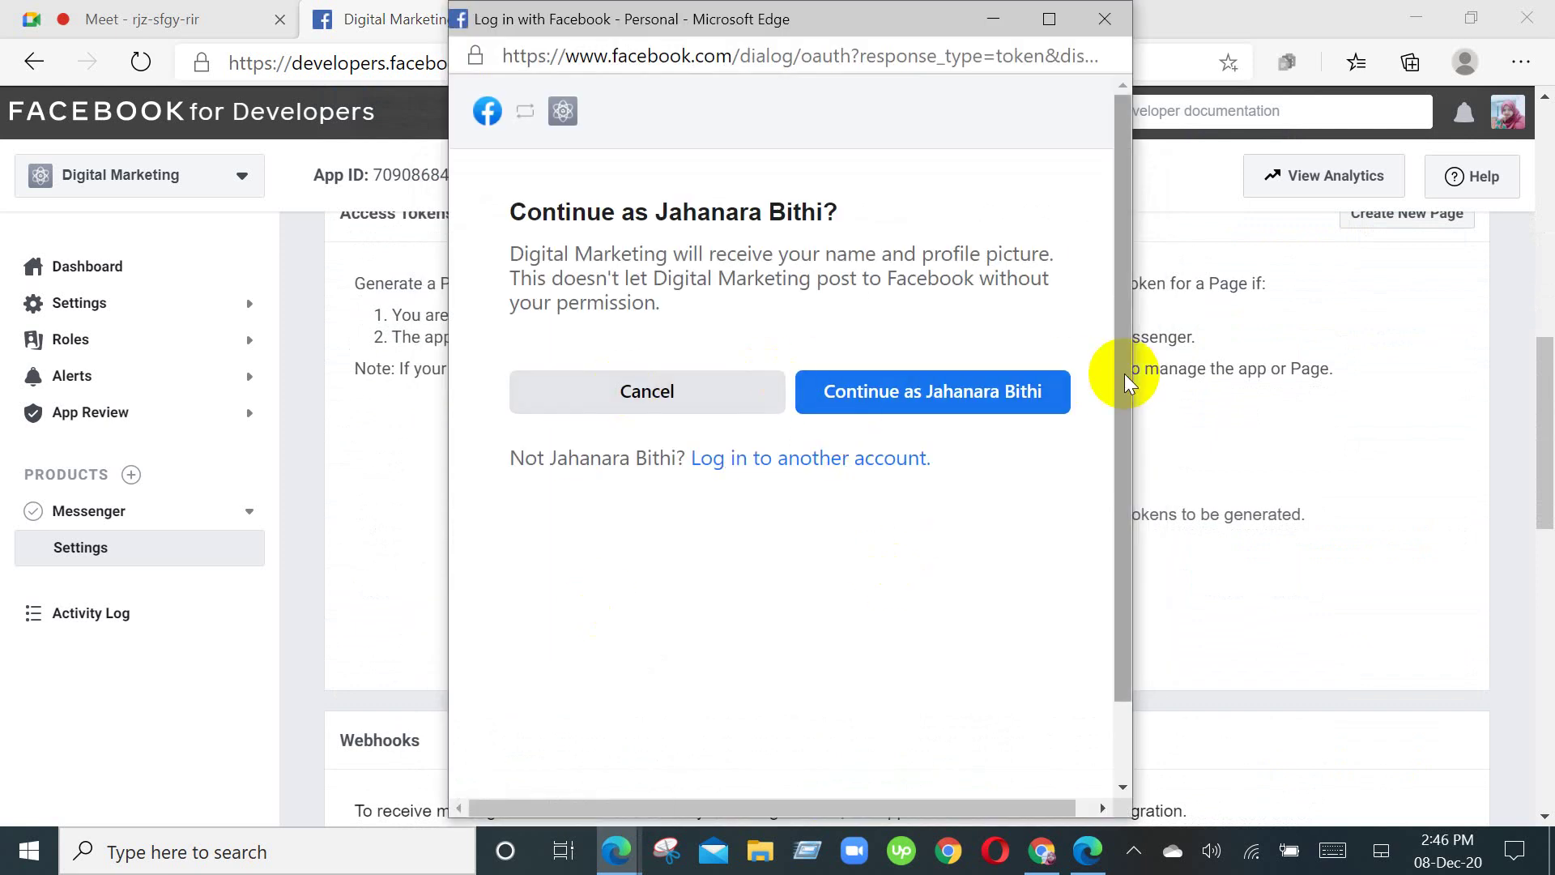
pyautogui.click(1104, 18)
pyautogui.scroll(4, 960, 597)
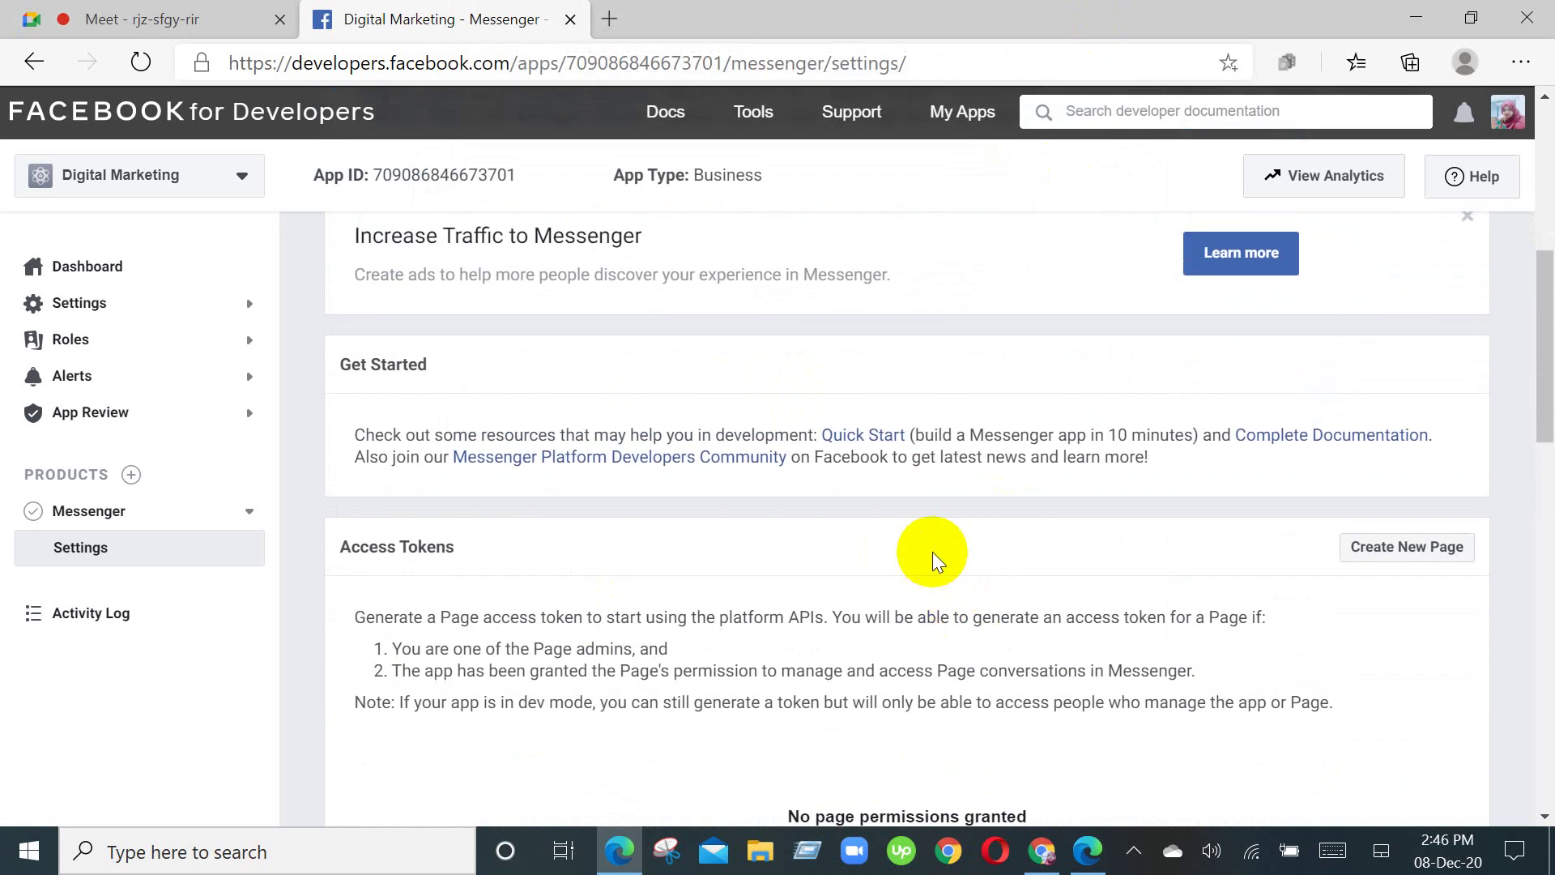
pyautogui.scroll(-2, 932, 554)
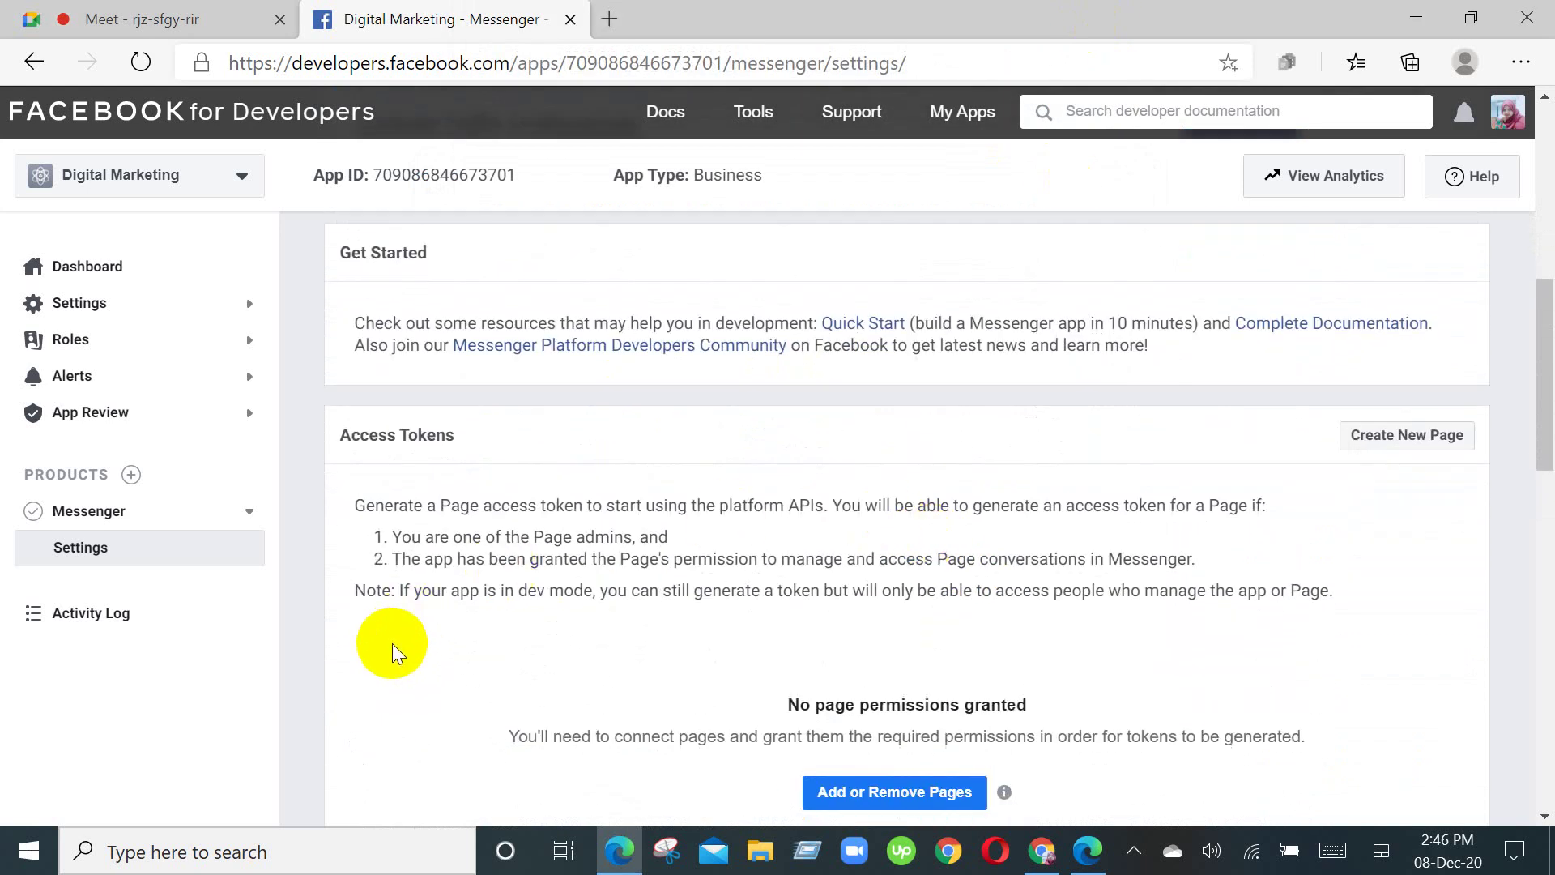
pyautogui.scroll(-1, 567, 557)
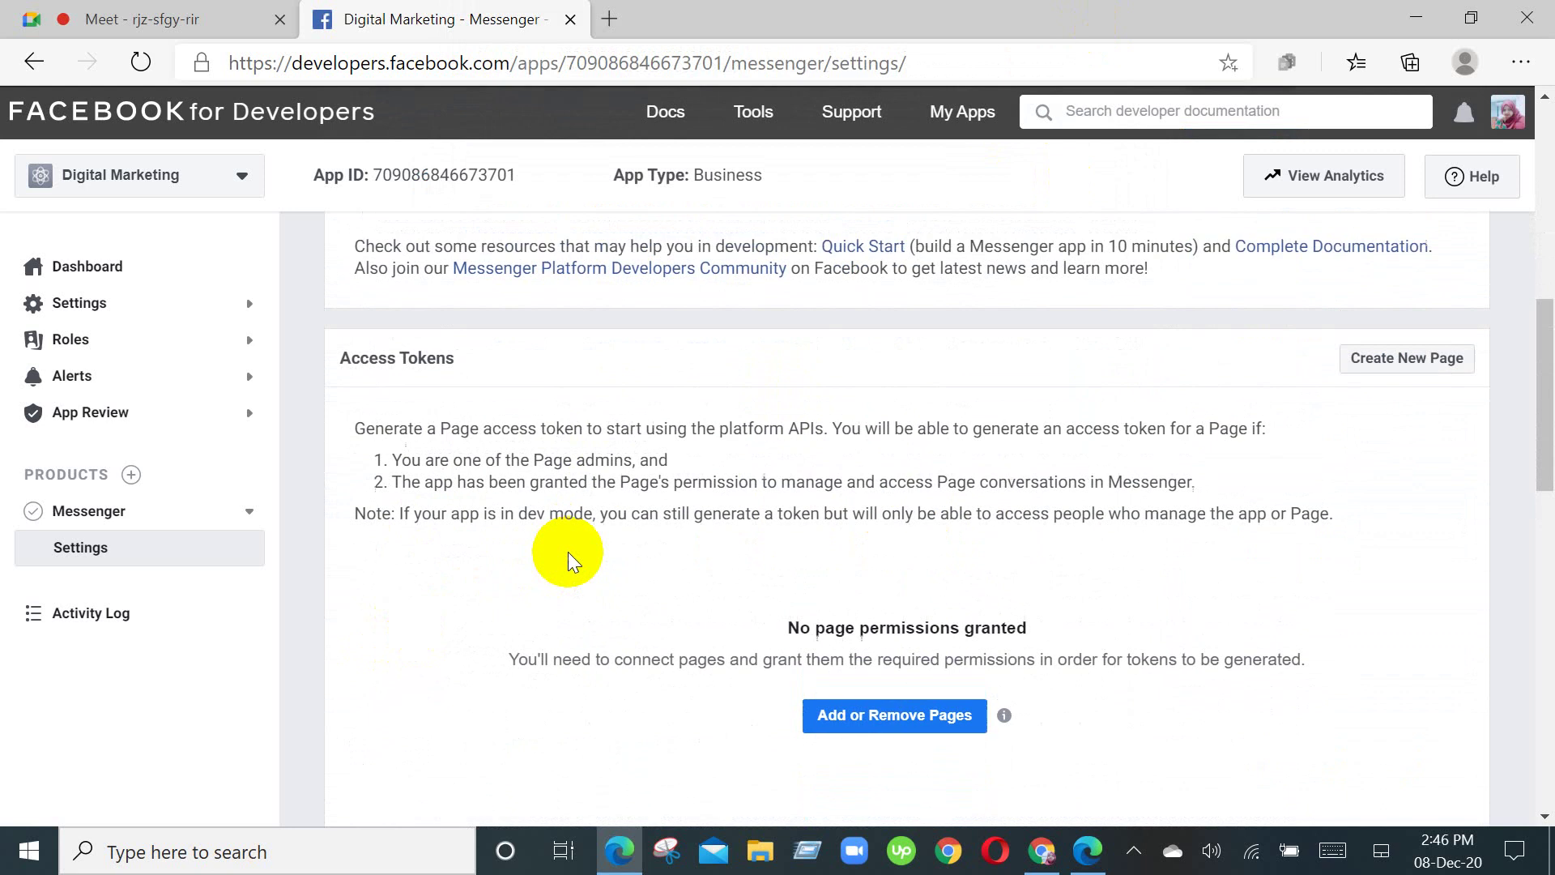
pyautogui.scroll(6, 1329, 434)
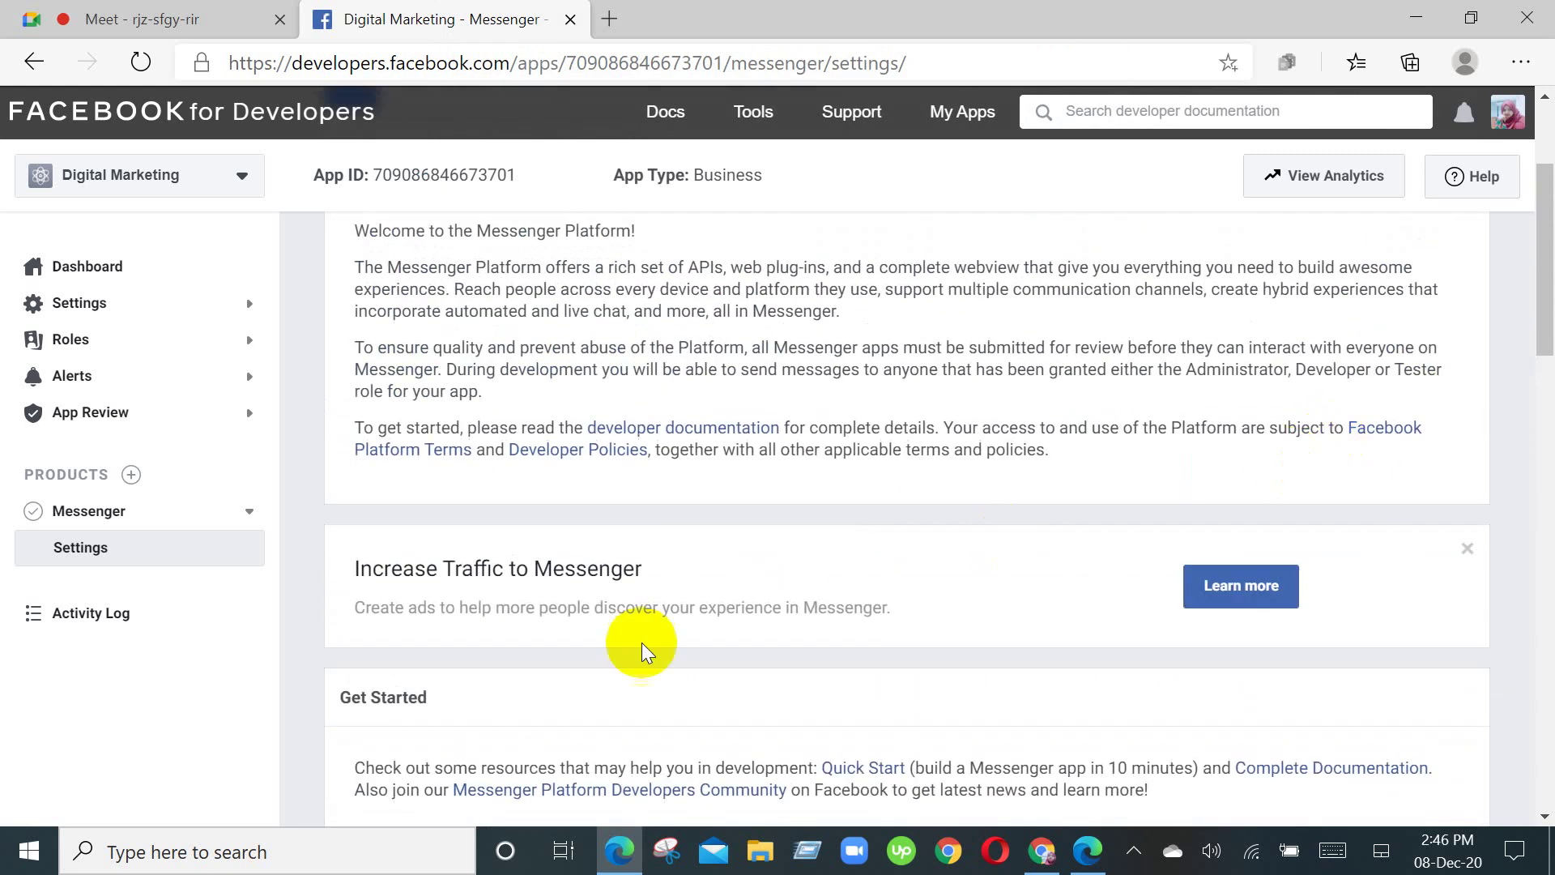
pyautogui.scroll(-6, 636, 652)
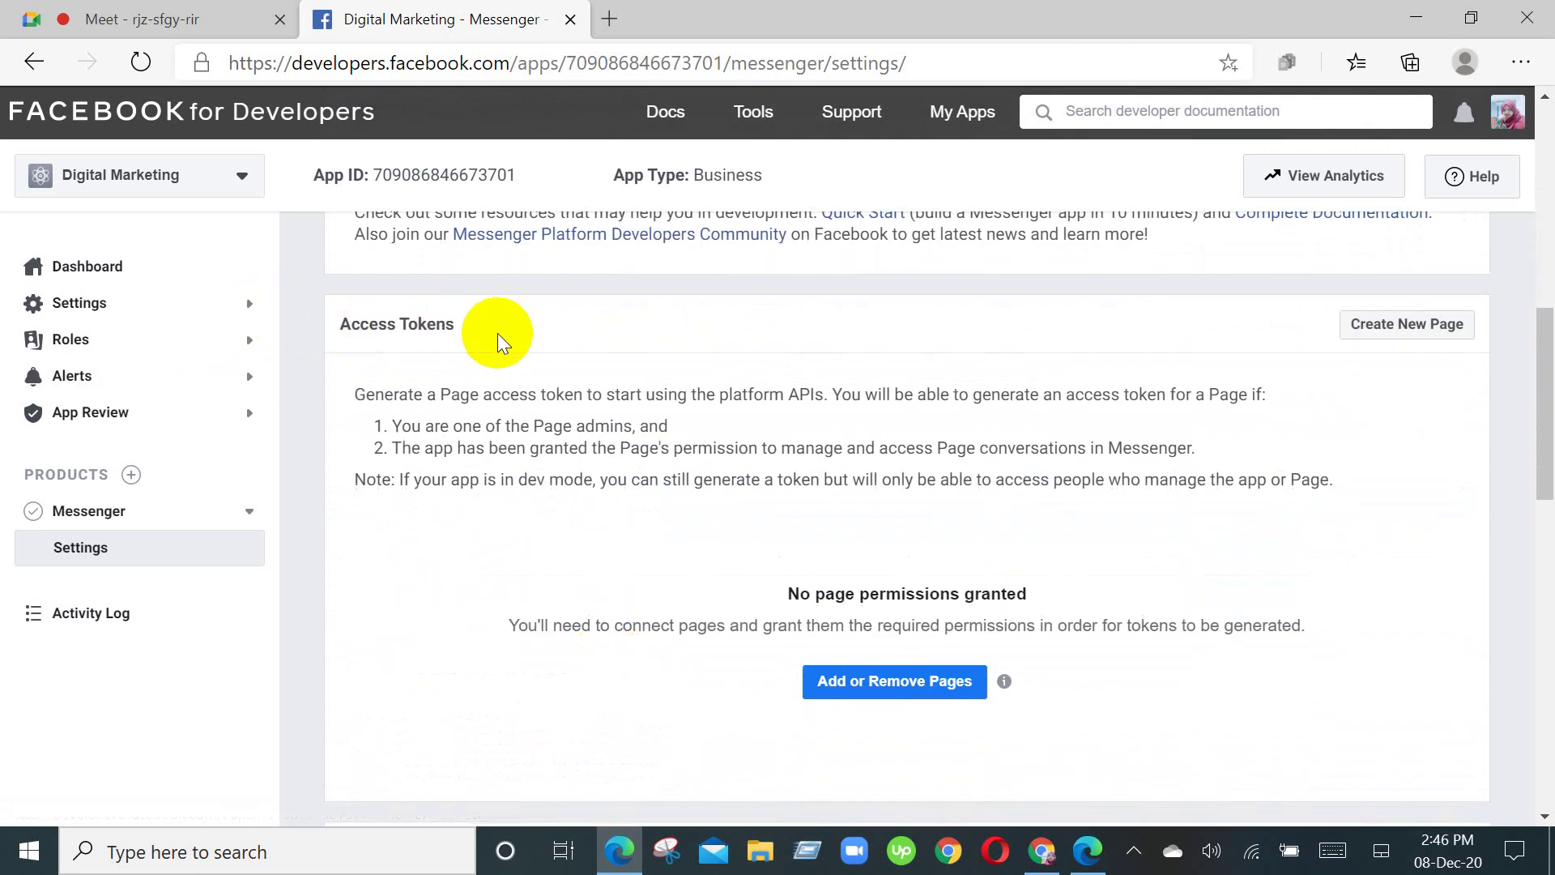
# Step: Link the Digital fan page to the app, granting the Messenger permission and confirming the link
pyautogui.click(884, 690)
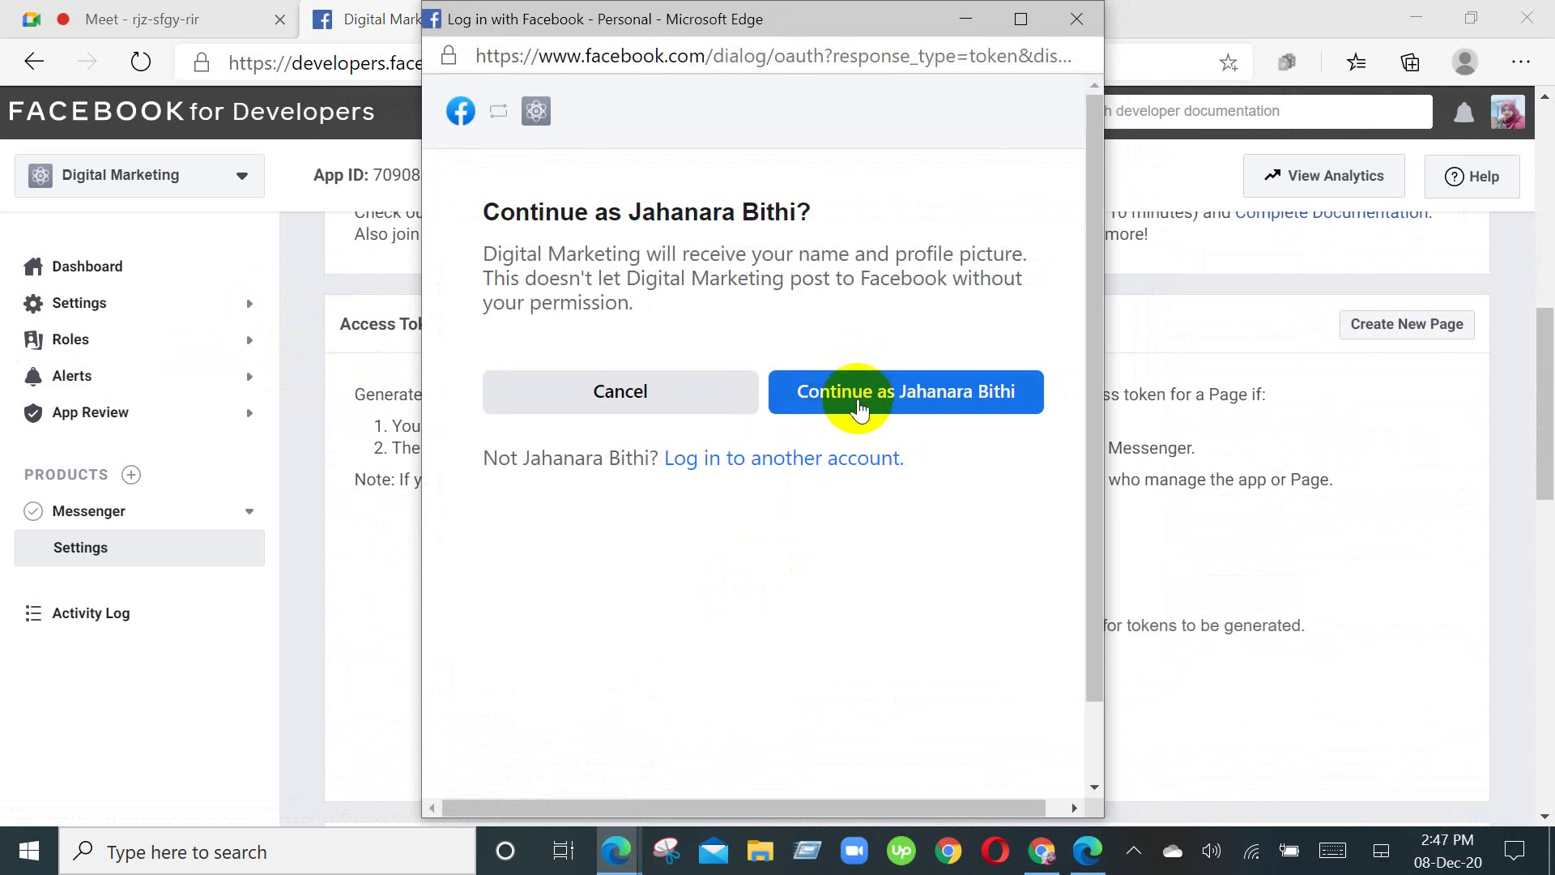
pyautogui.click(865, 396)
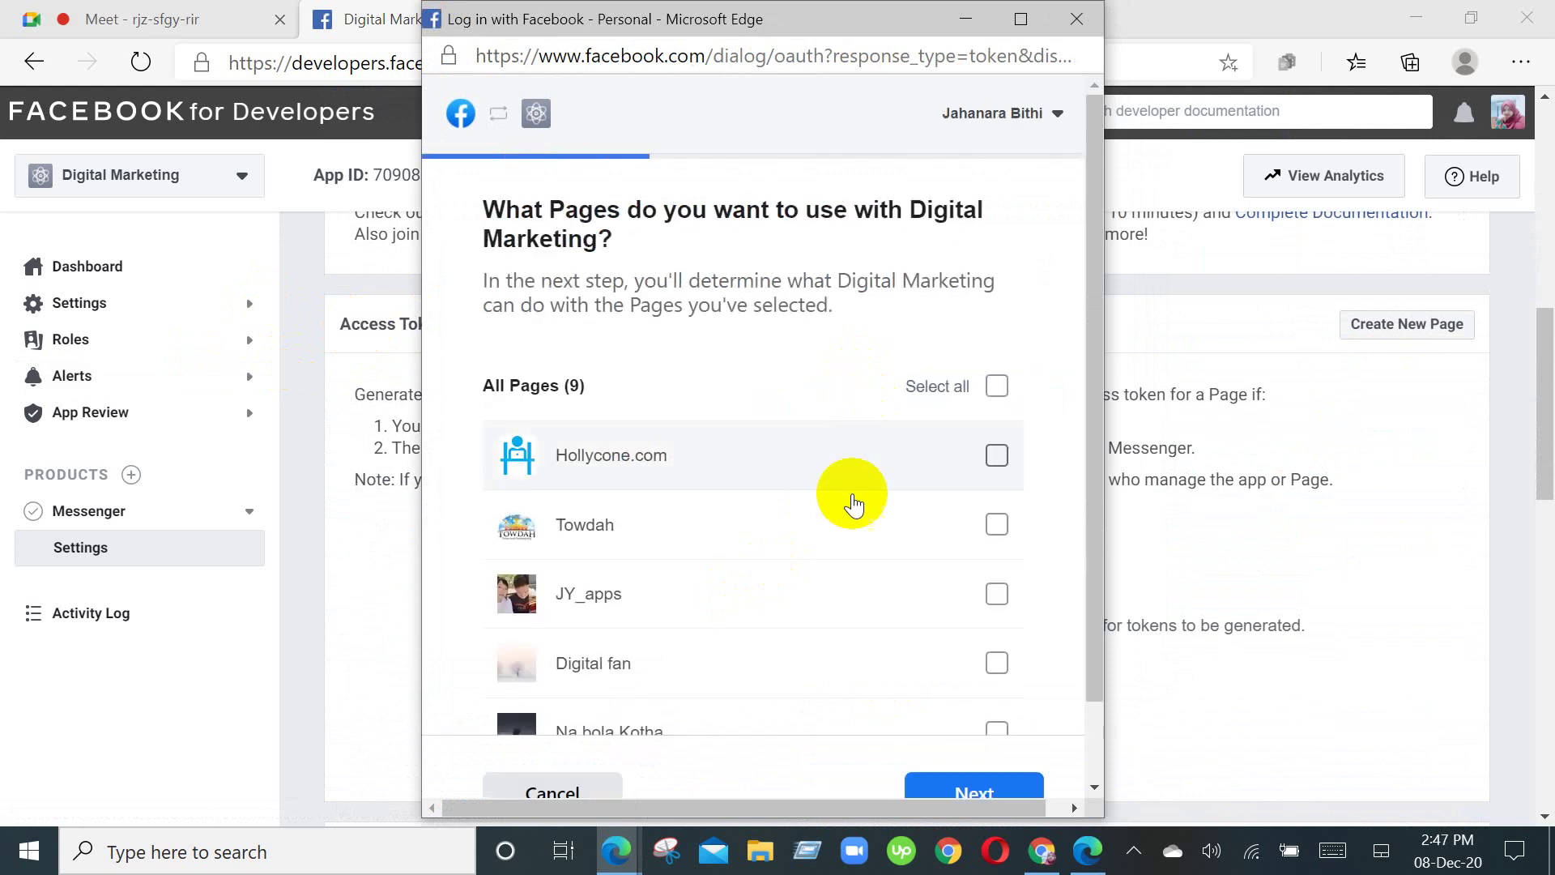
pyautogui.scroll(-4, 851, 496)
pyautogui.scroll(-1, 762, 549)
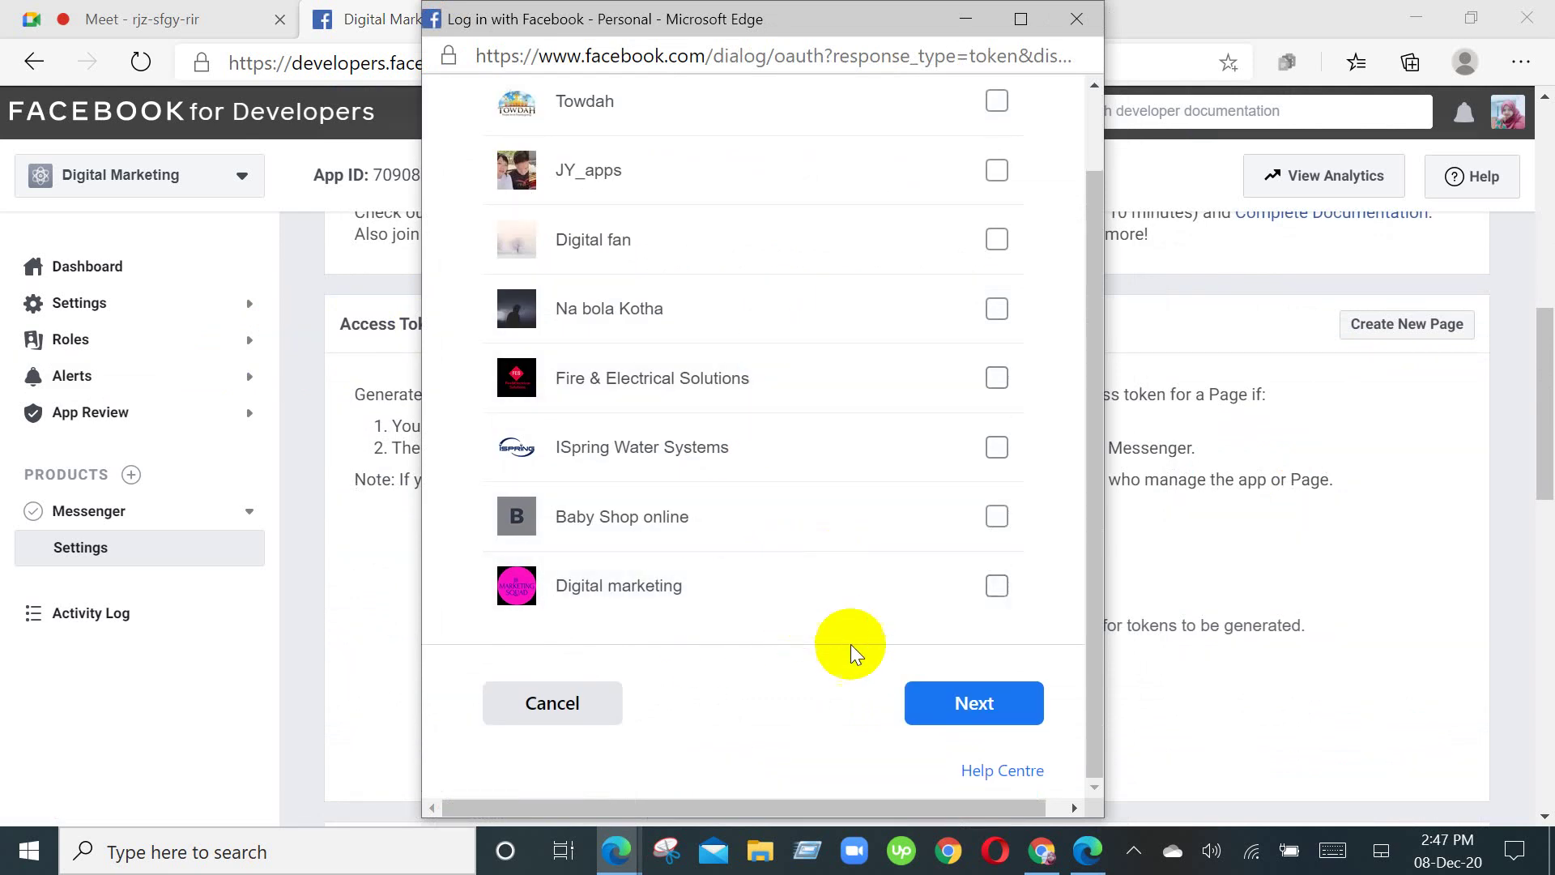
pyautogui.scroll(1, 826, 624)
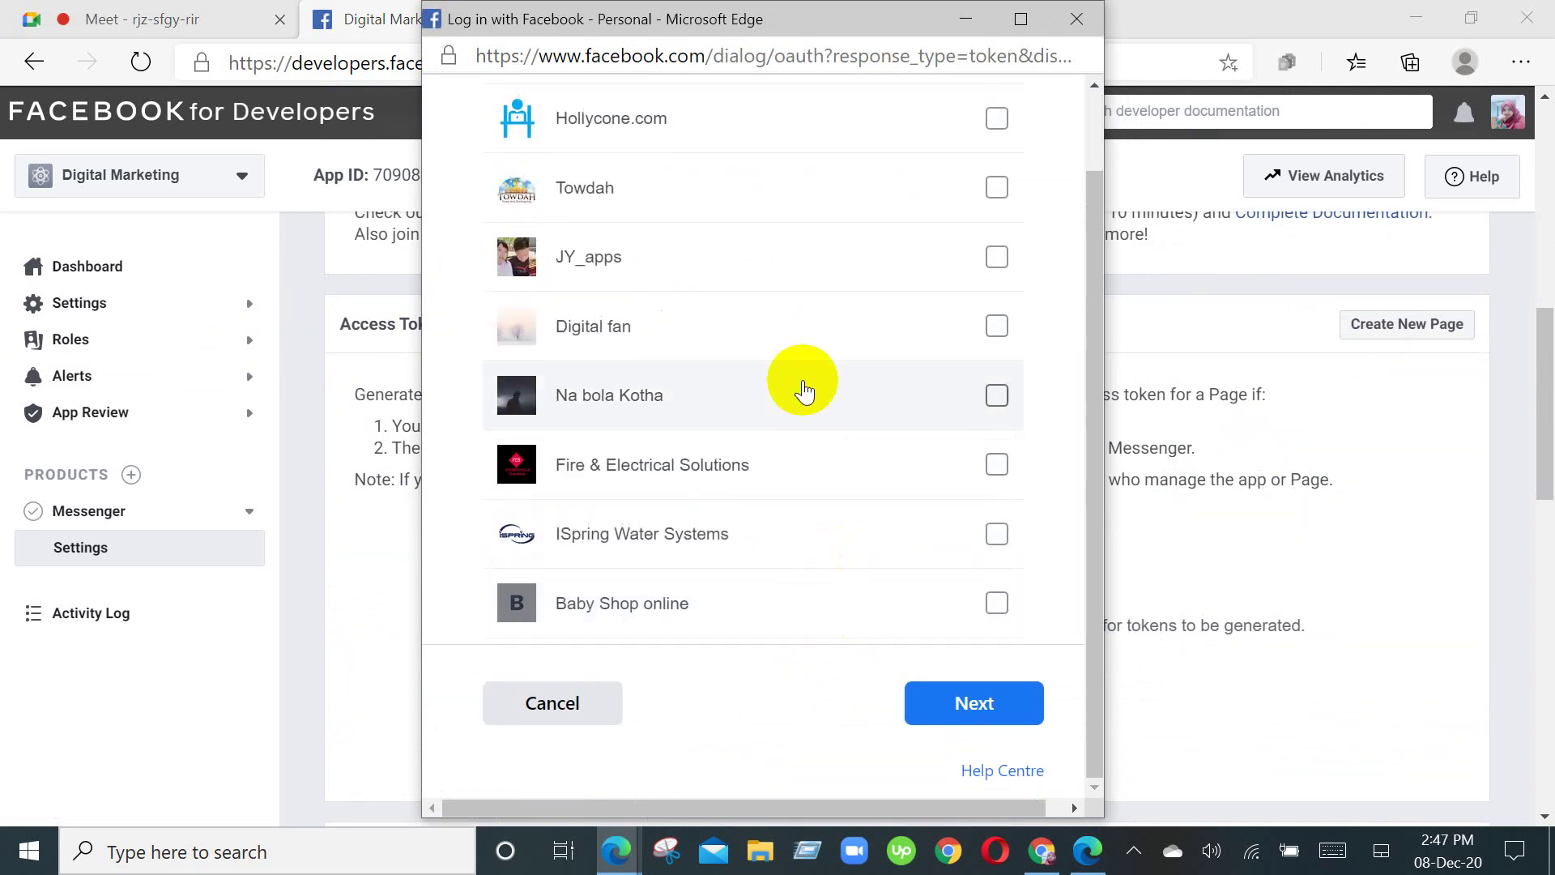
pyautogui.click(999, 328)
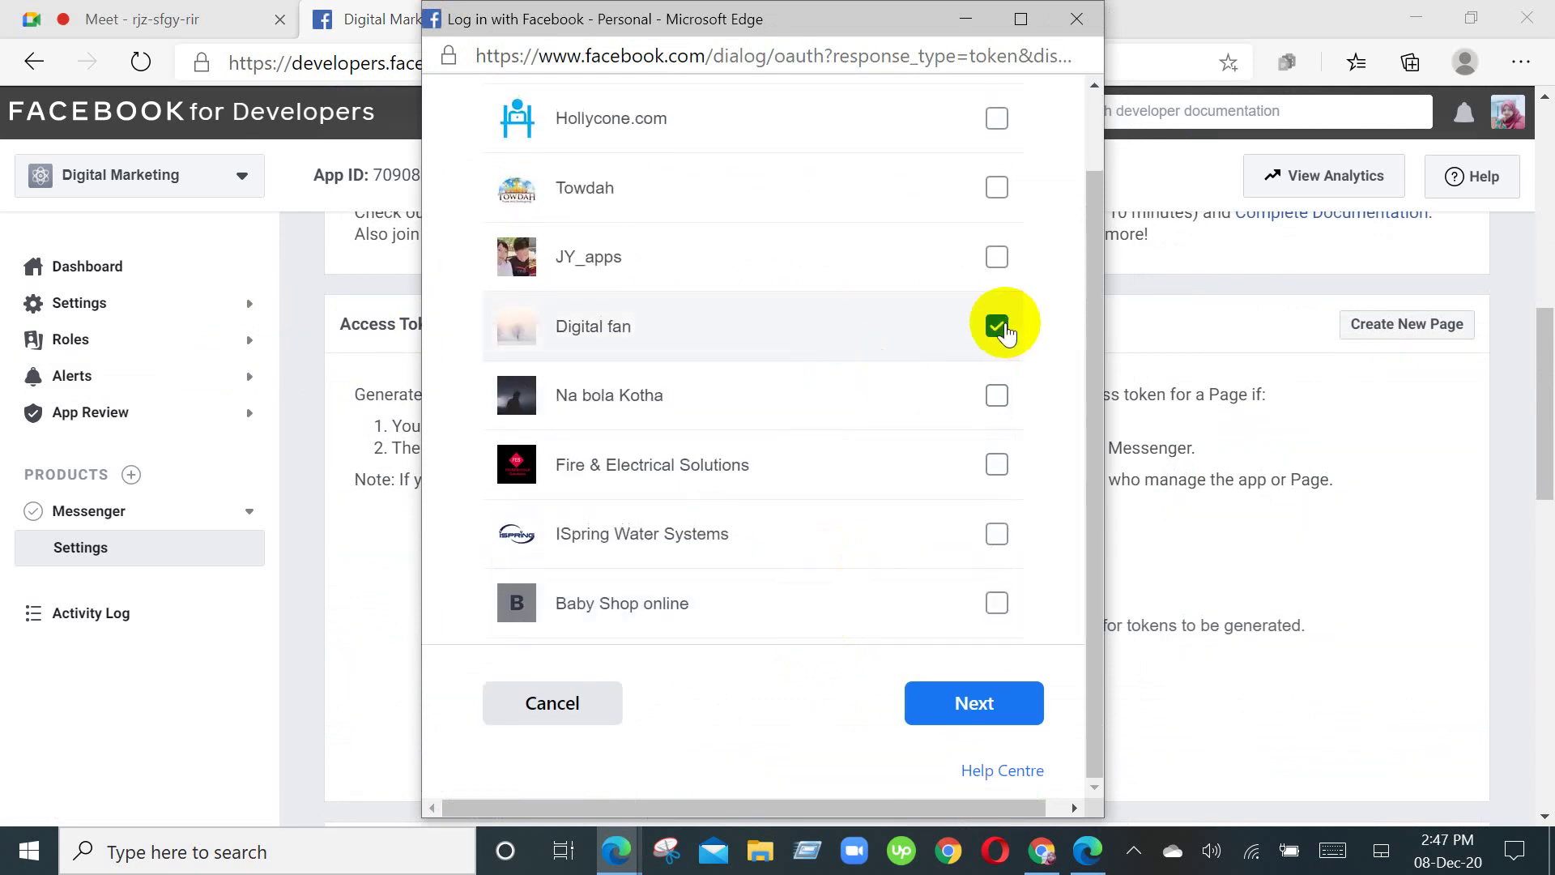
pyautogui.click(964, 703)
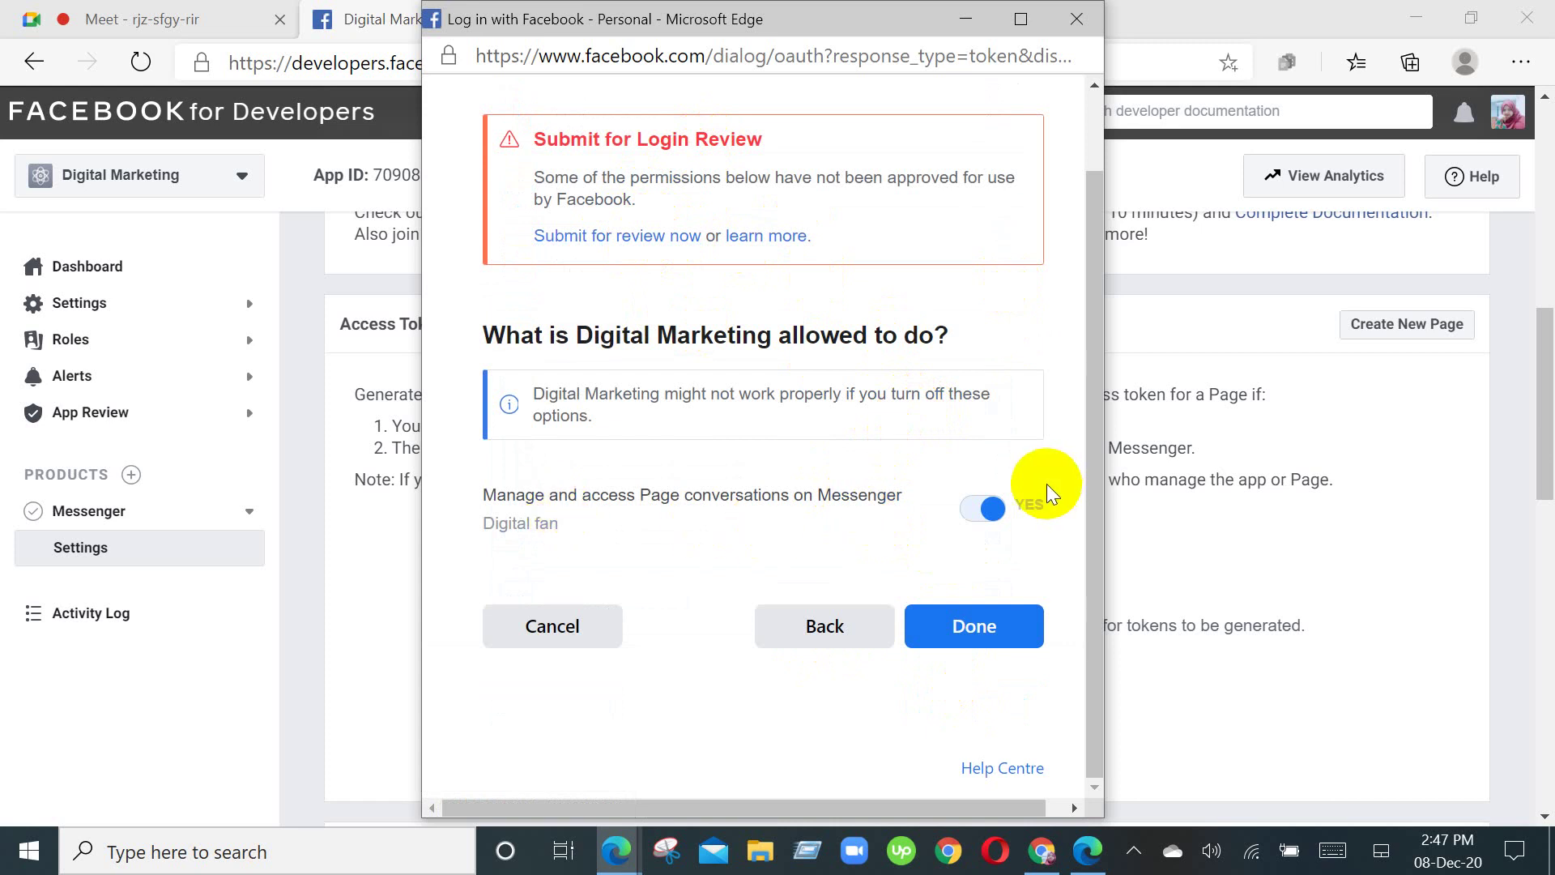
pyautogui.click(985, 635)
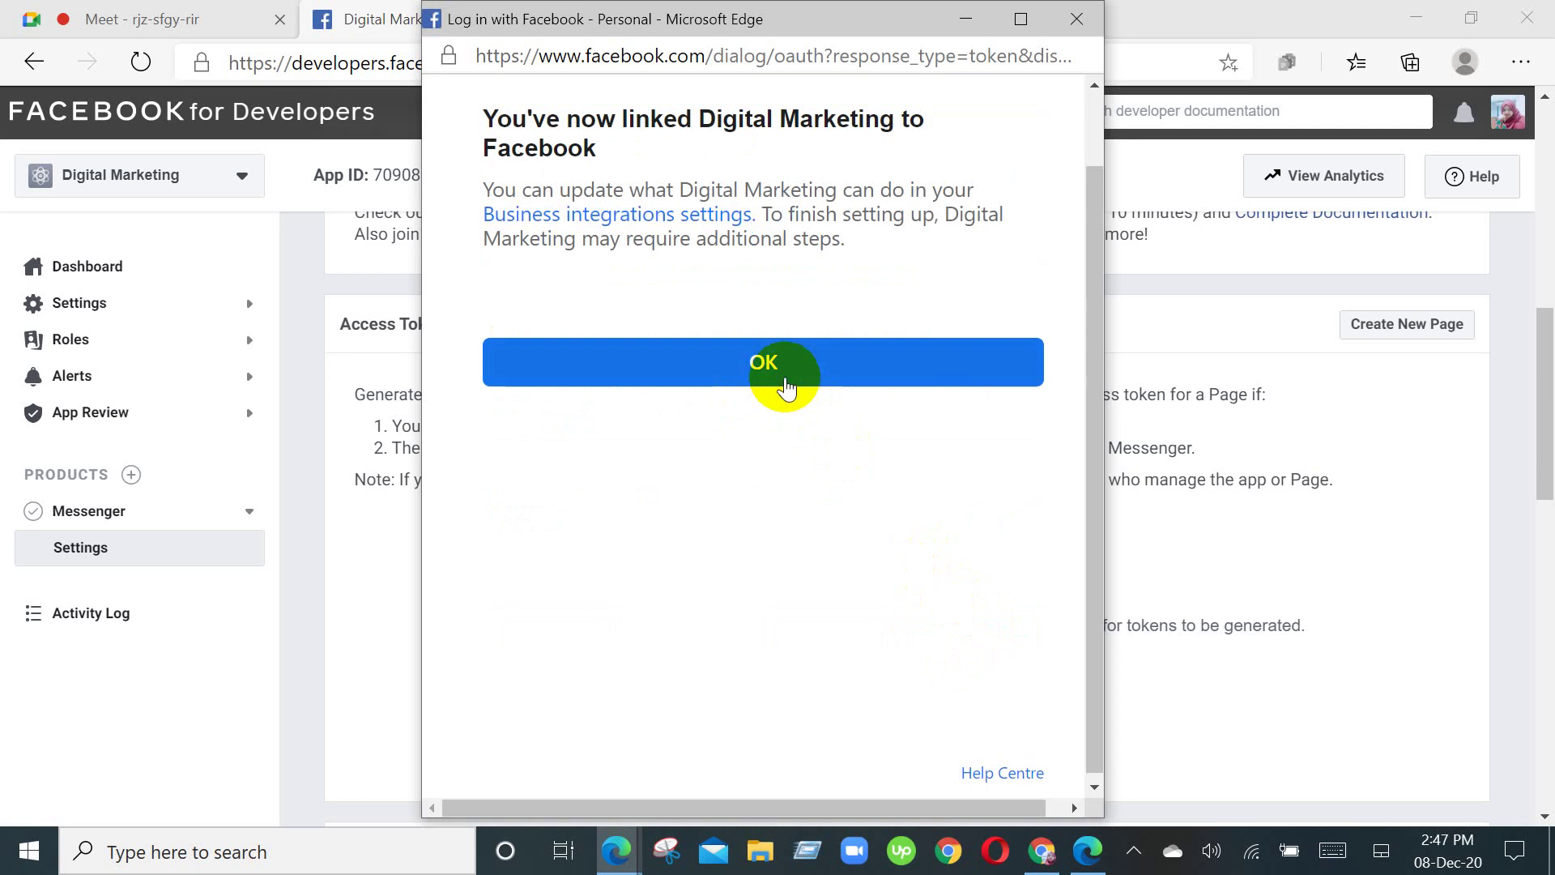
pyautogui.click(784, 381)
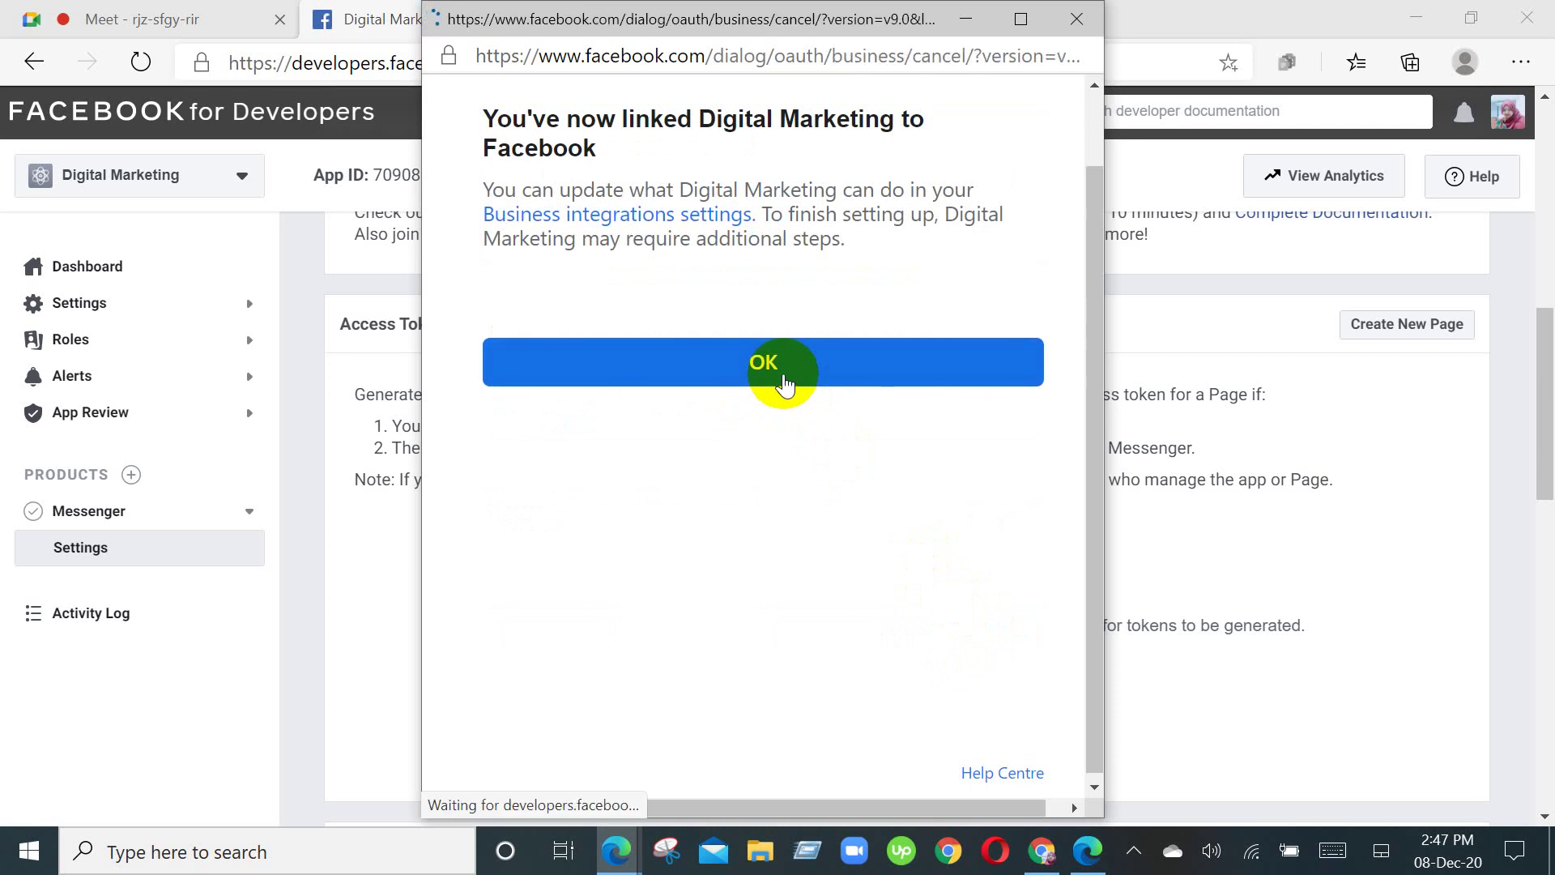
pyautogui.click(784, 381)
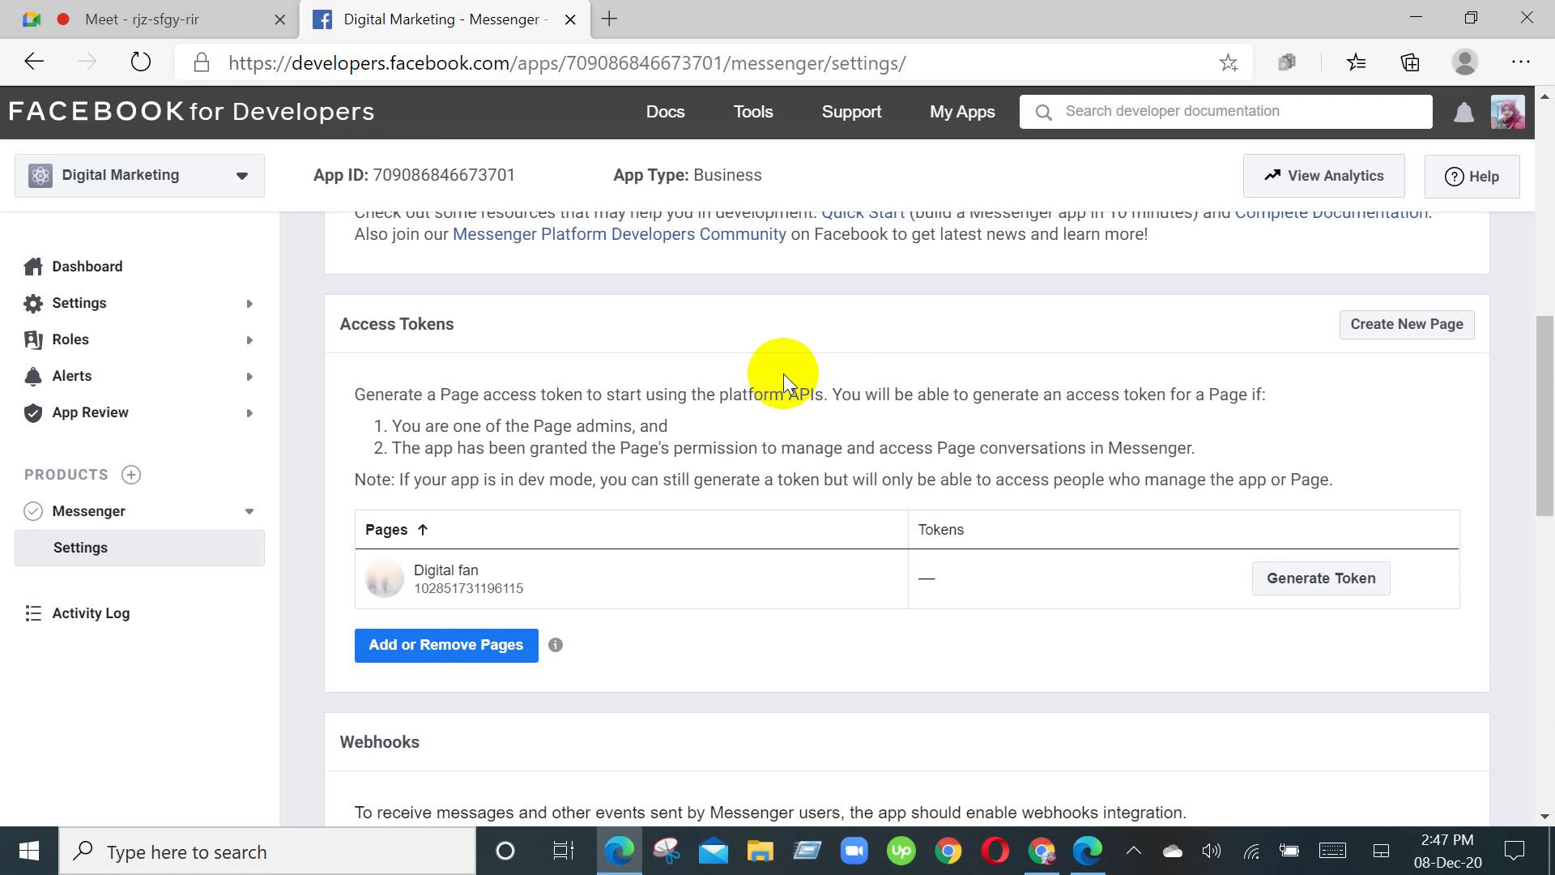
# Step: Generate the Digital fan page access token, accept the warning, and copy it to the clipboard
pyautogui.click(1330, 596)
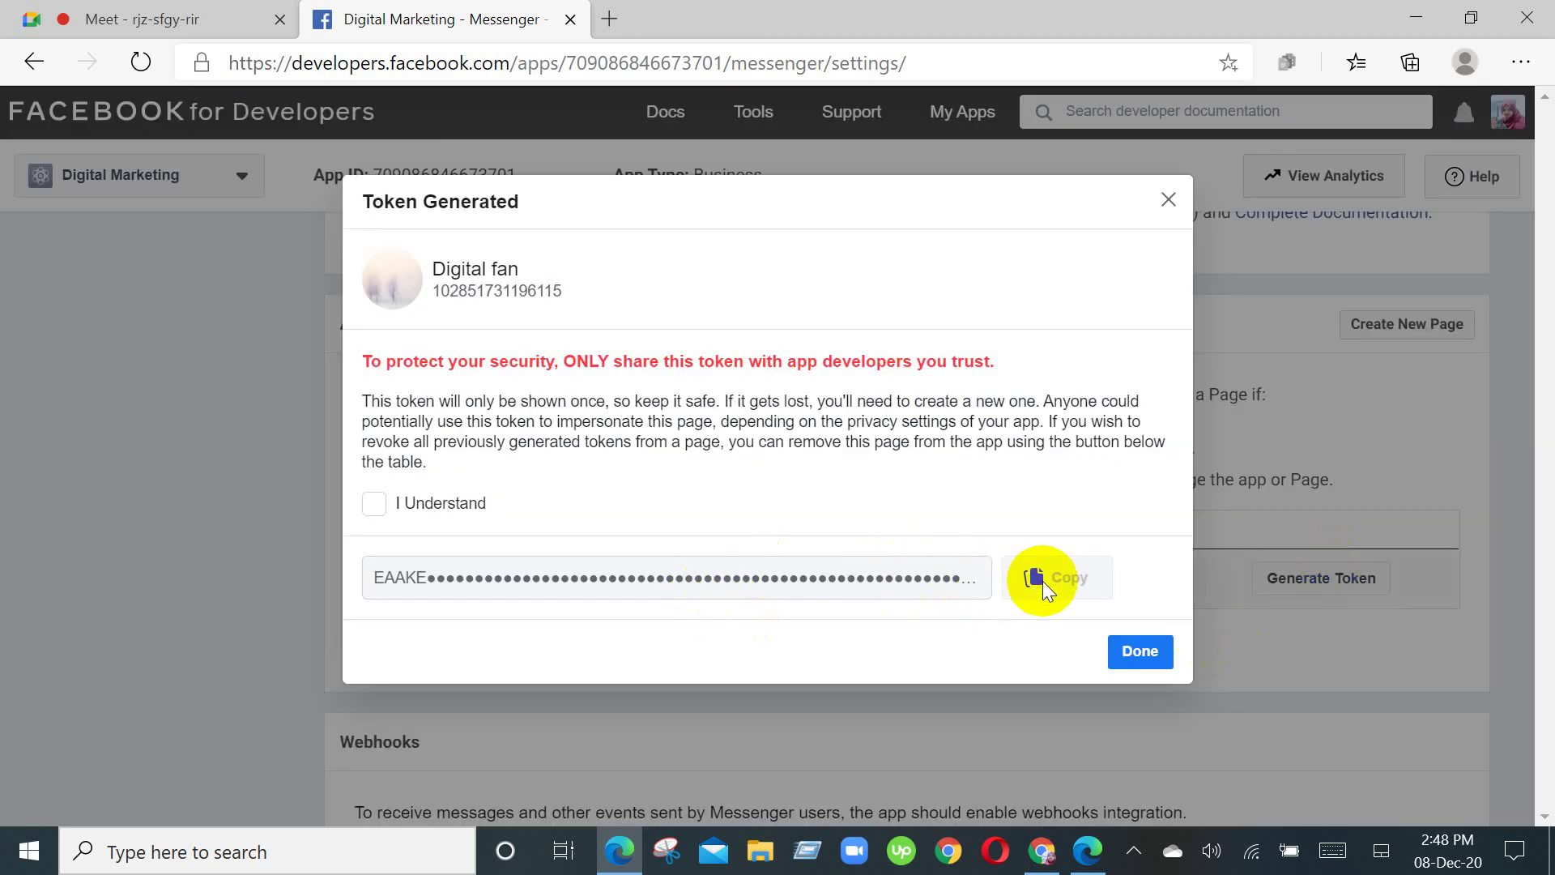
pyautogui.click(374, 504)
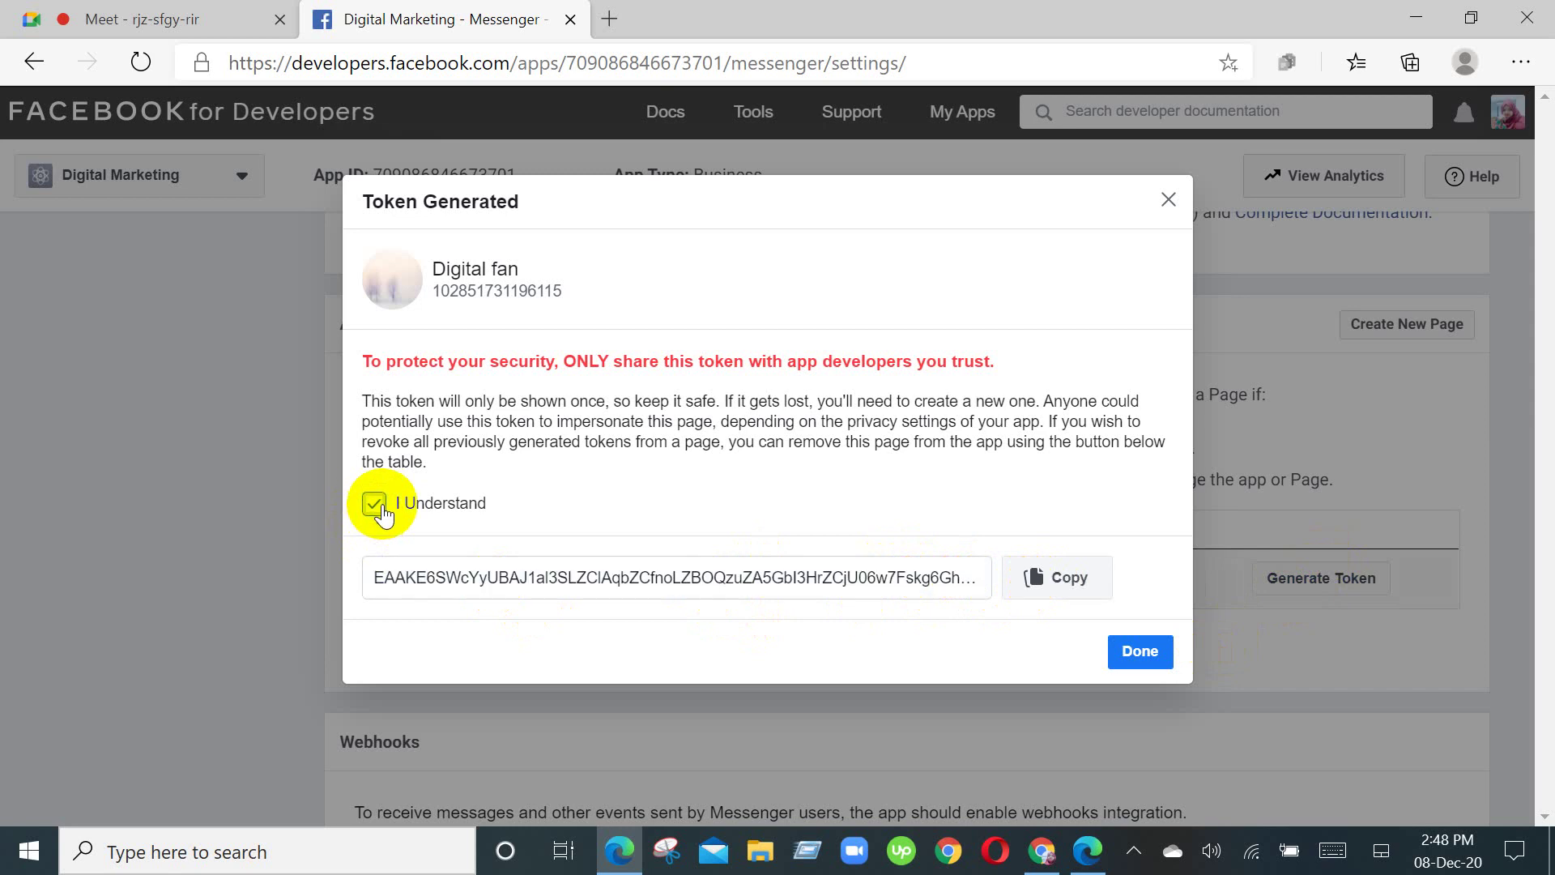
pyautogui.click(1081, 591)
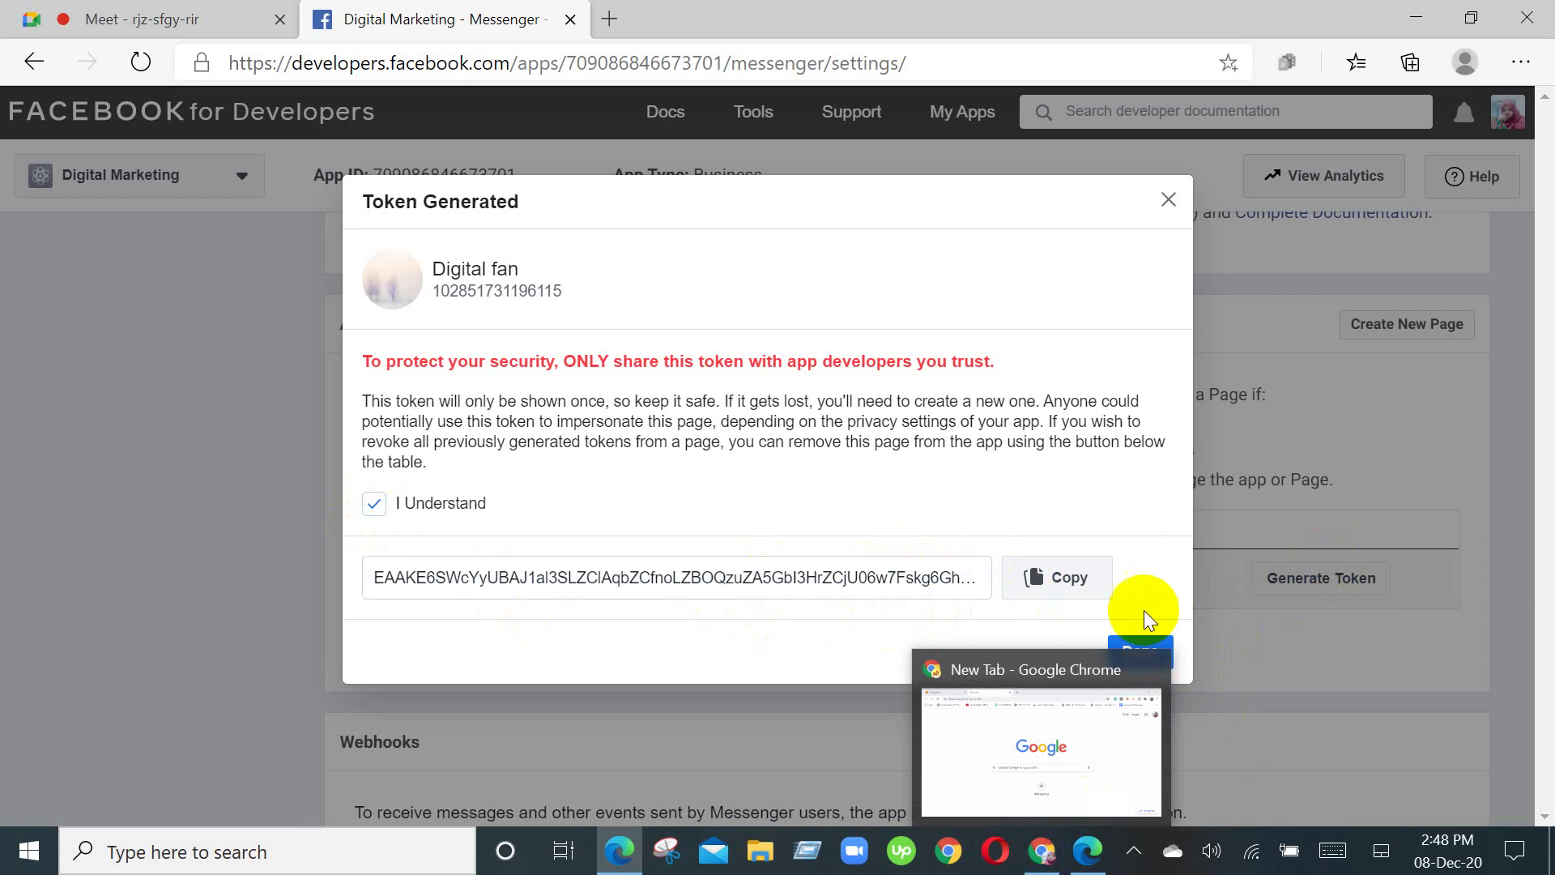
pyautogui.click(1067, 584)
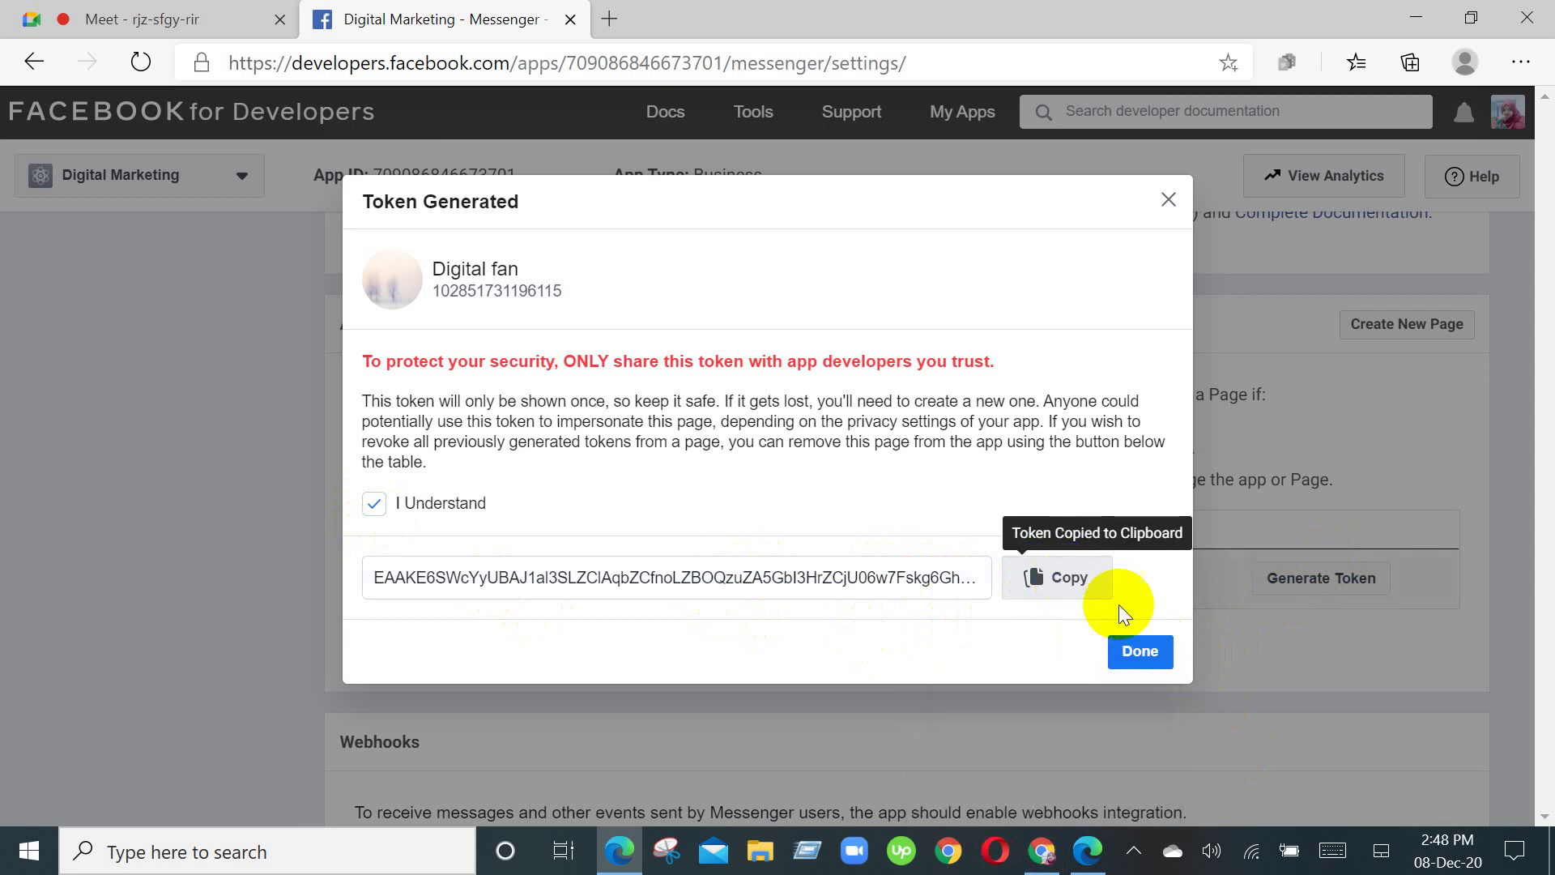
pyautogui.click(1130, 658)
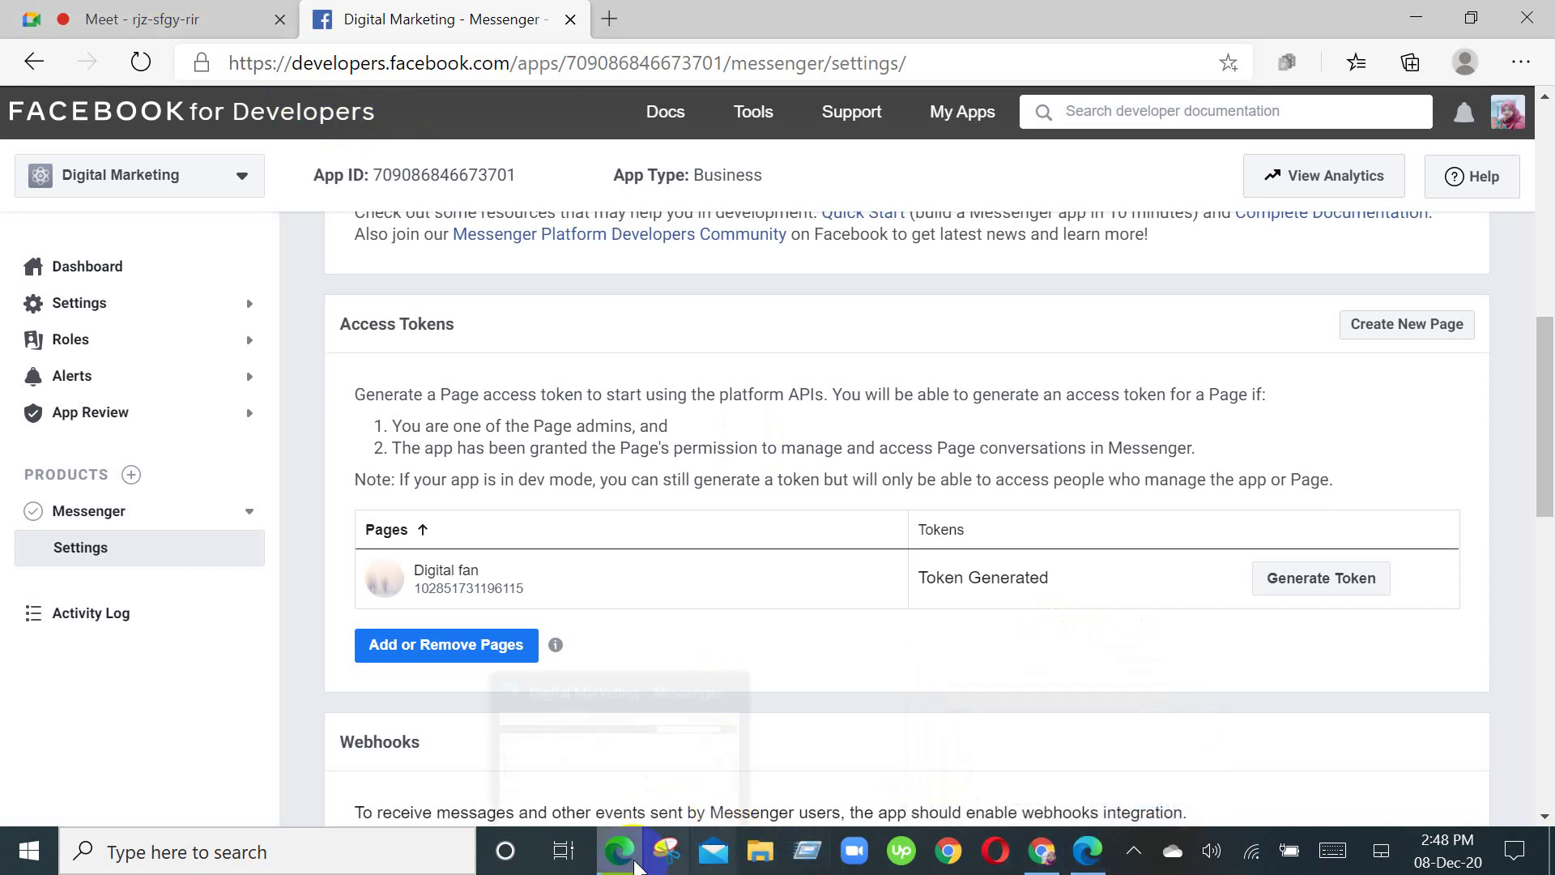
# Step: Paste the copied token into Dialogflow's Messenger Page Access Token field
pyautogui.moveTo(1042, 852)
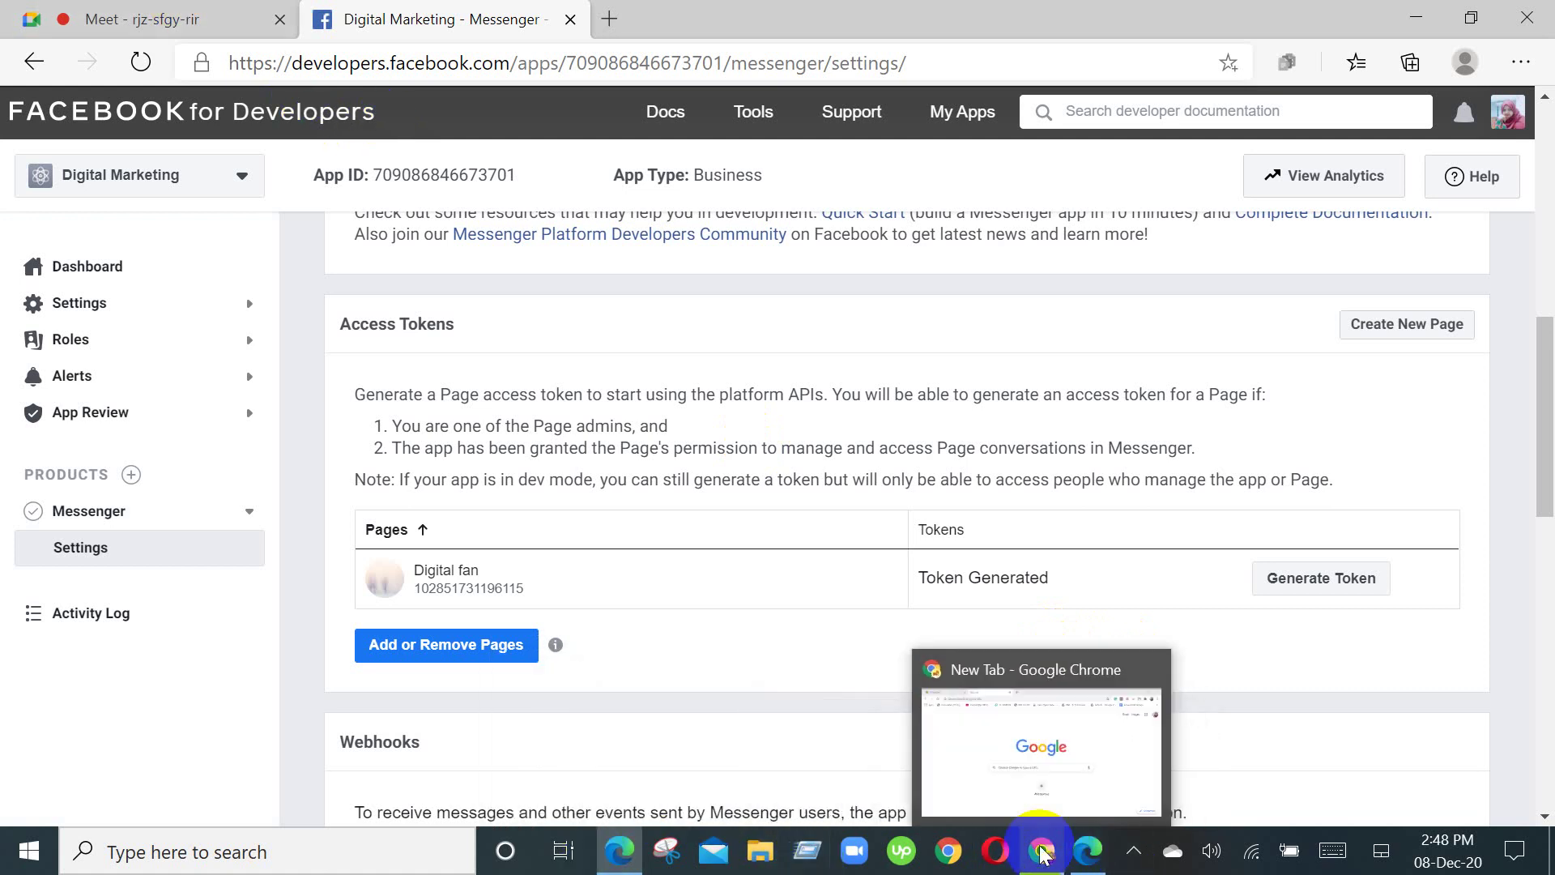
pyautogui.click(1047, 794)
pyautogui.click(88, 8)
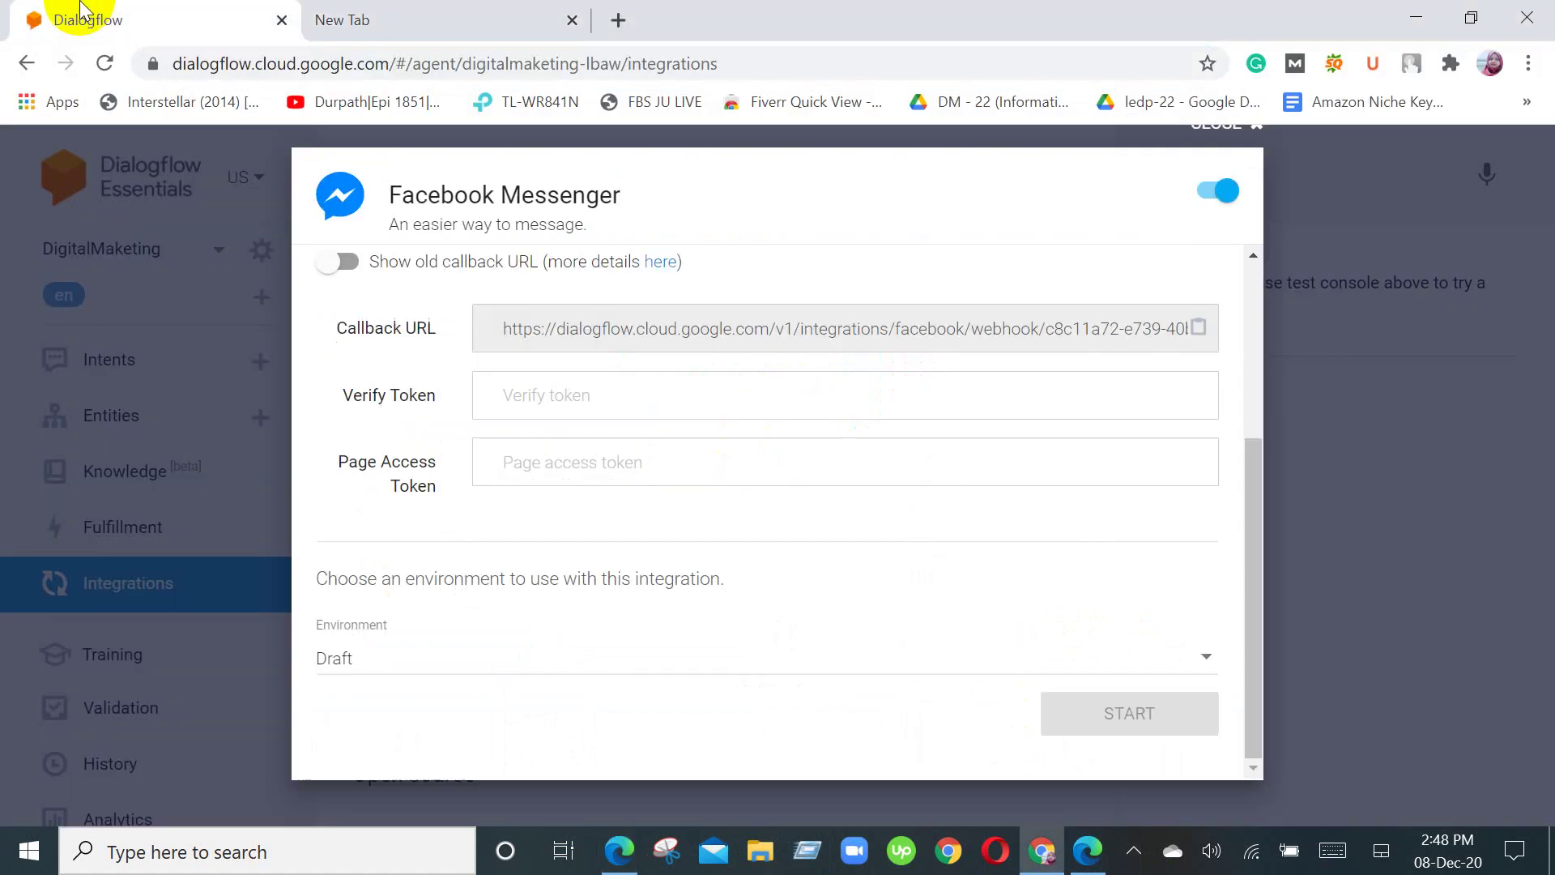
pyautogui.click(572, 19)
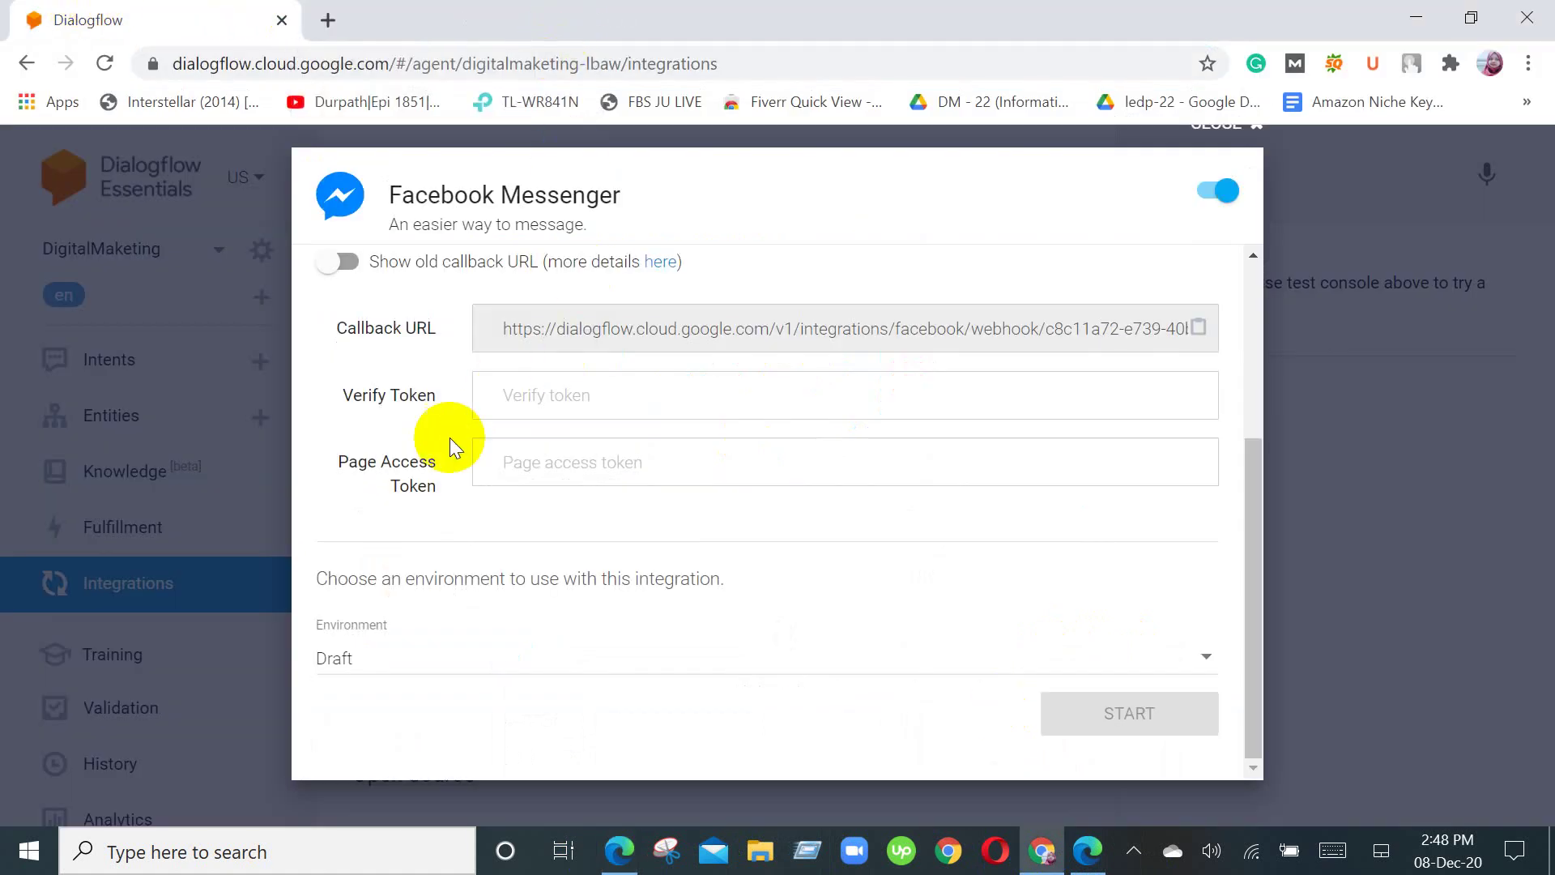
pyautogui.click(511, 470)
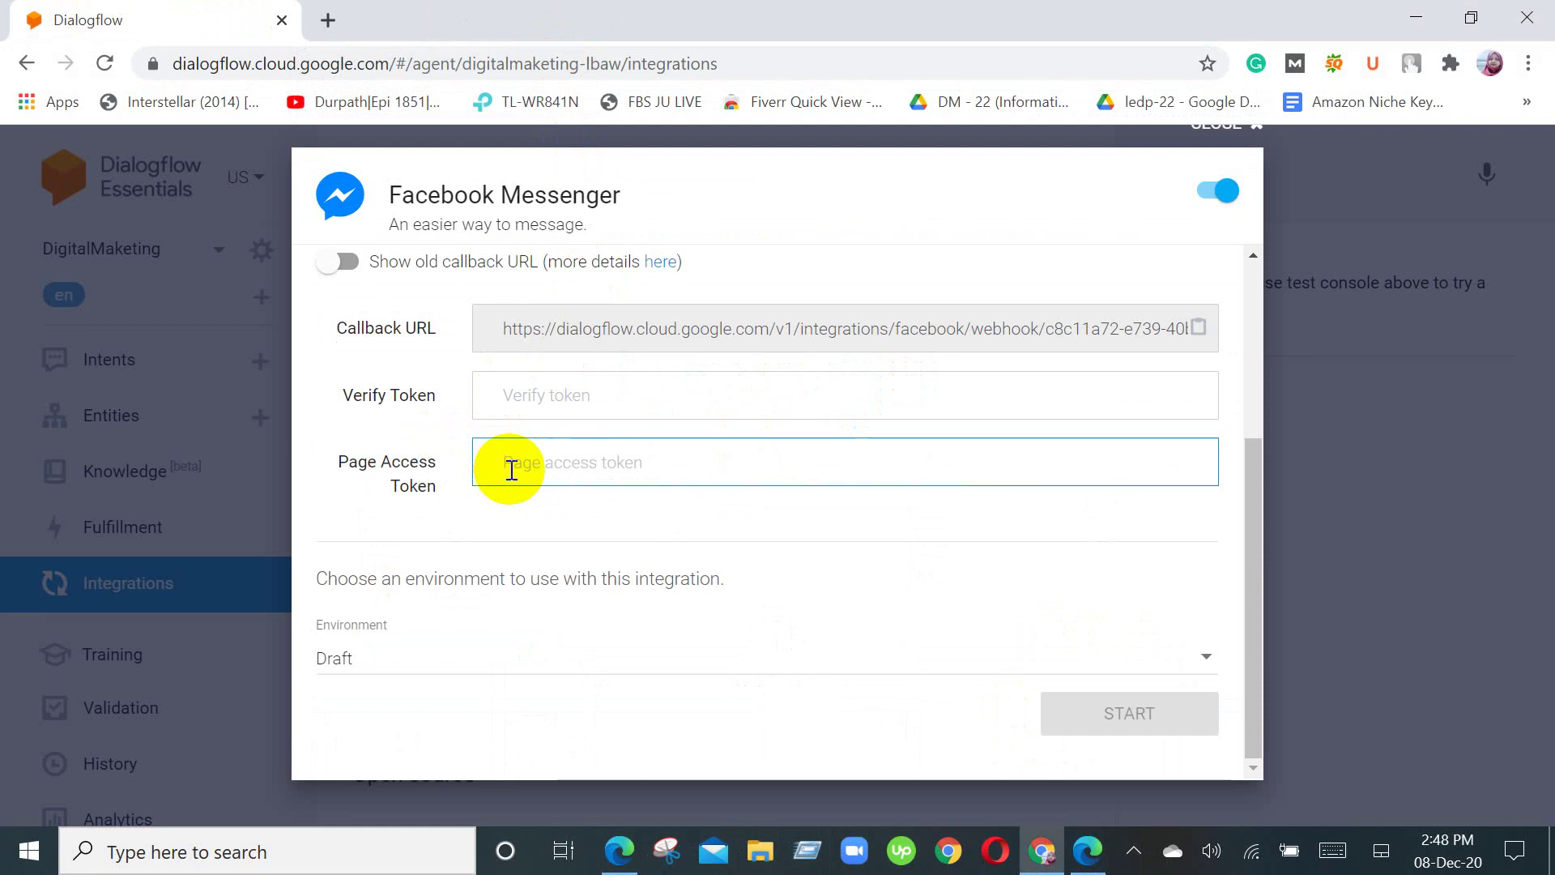
pyautogui.rightClick(511, 471)
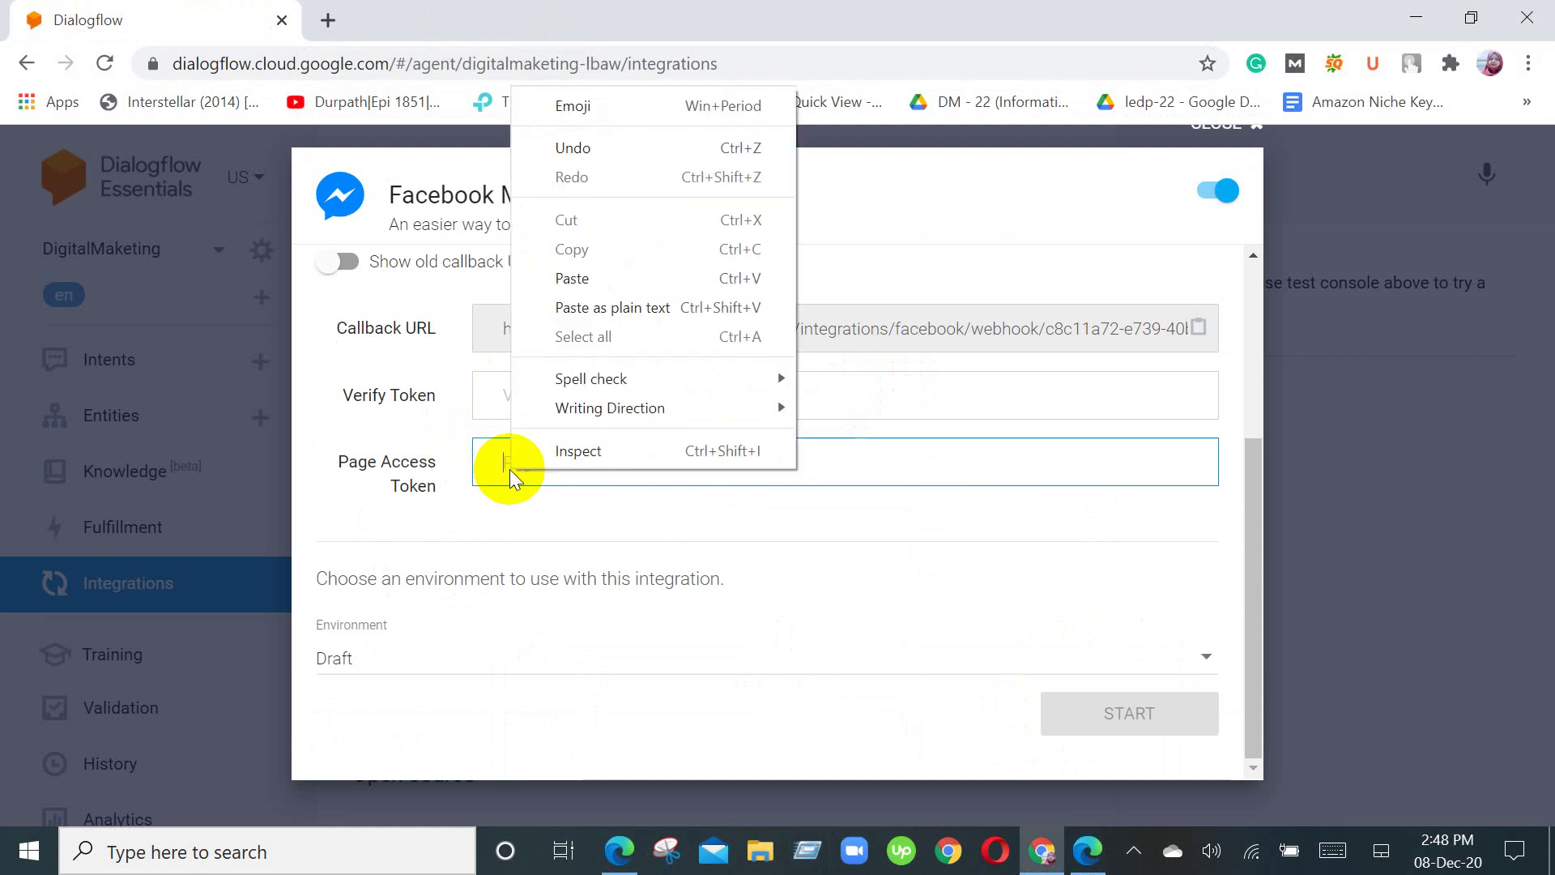
pyautogui.click(597, 278)
# Step: Set the Dialogflow Verify Token to 'Digital FunMarketing'
pyautogui.click(549, 397)
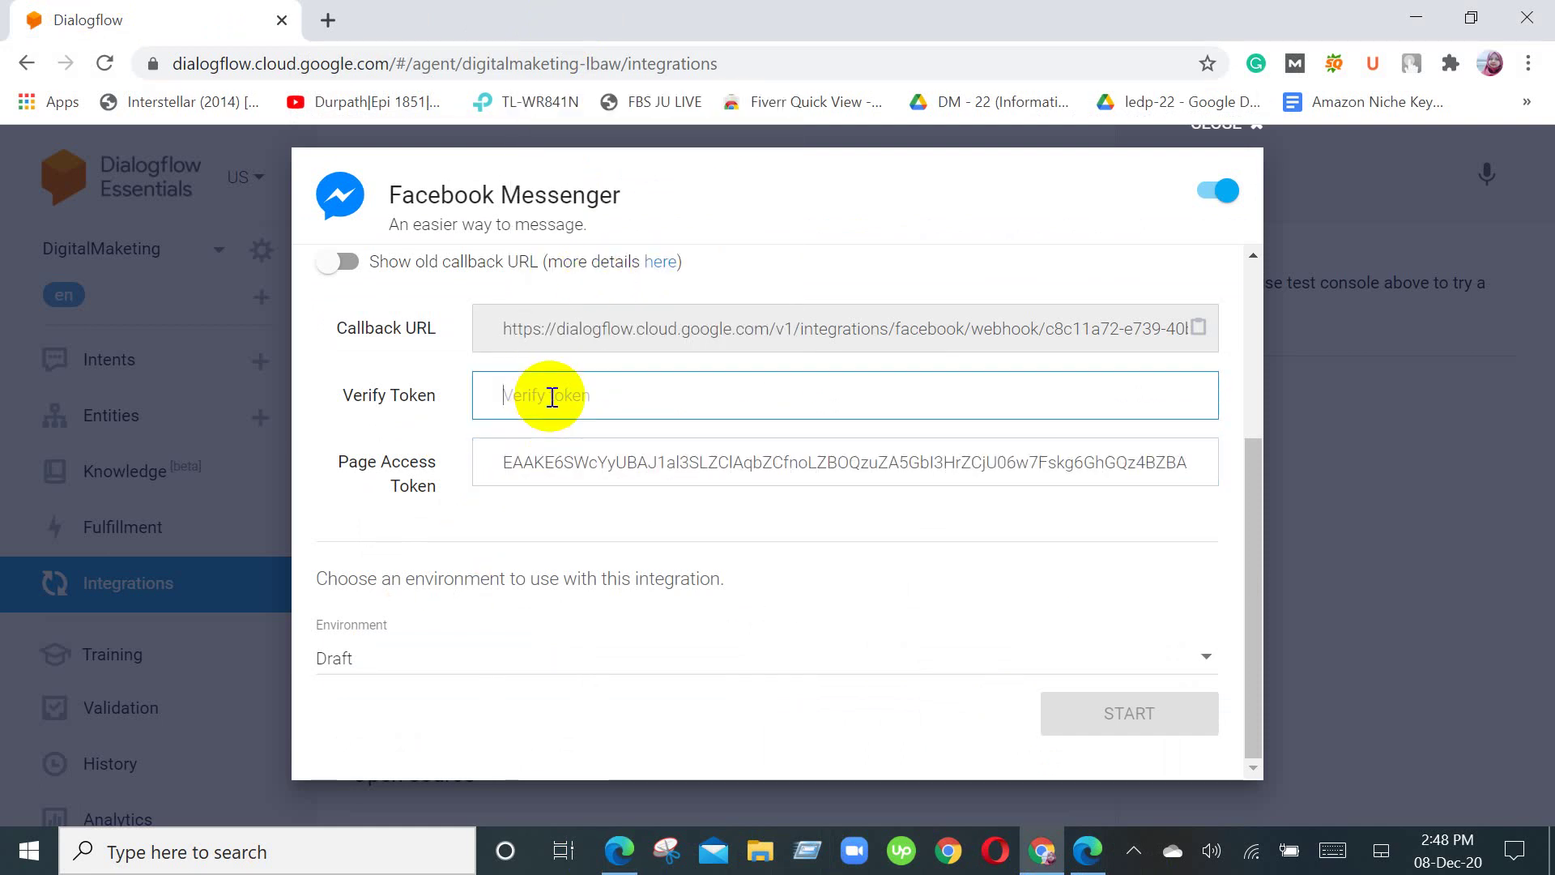
pyautogui.rightClick(550, 396)
pyautogui.click(604, 587)
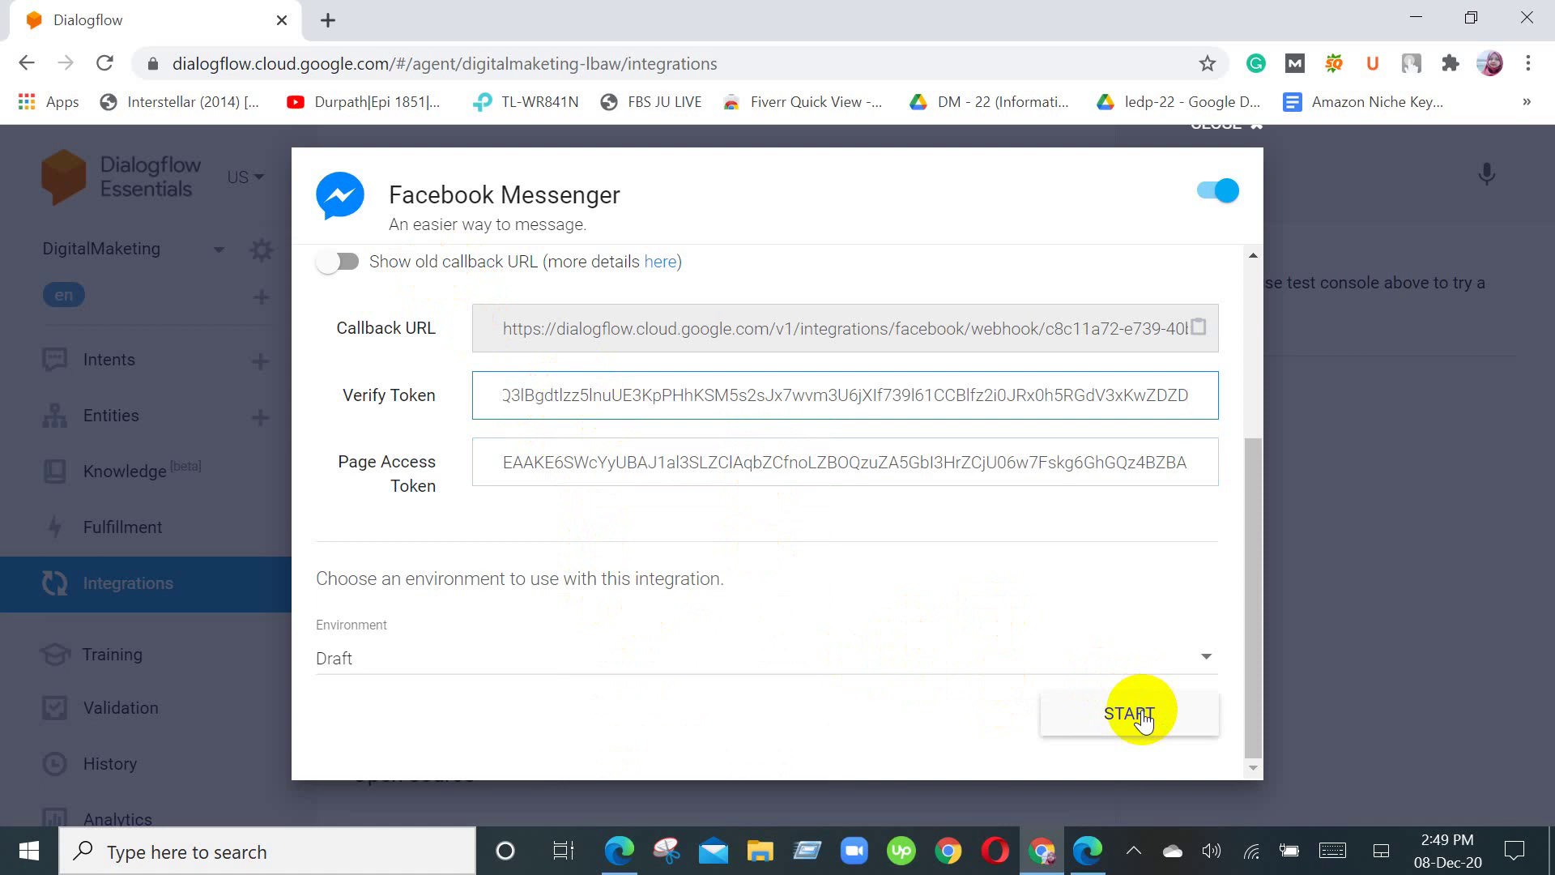
pyautogui.moveTo(1202, 395); pyautogui.dragTo(431, 392)
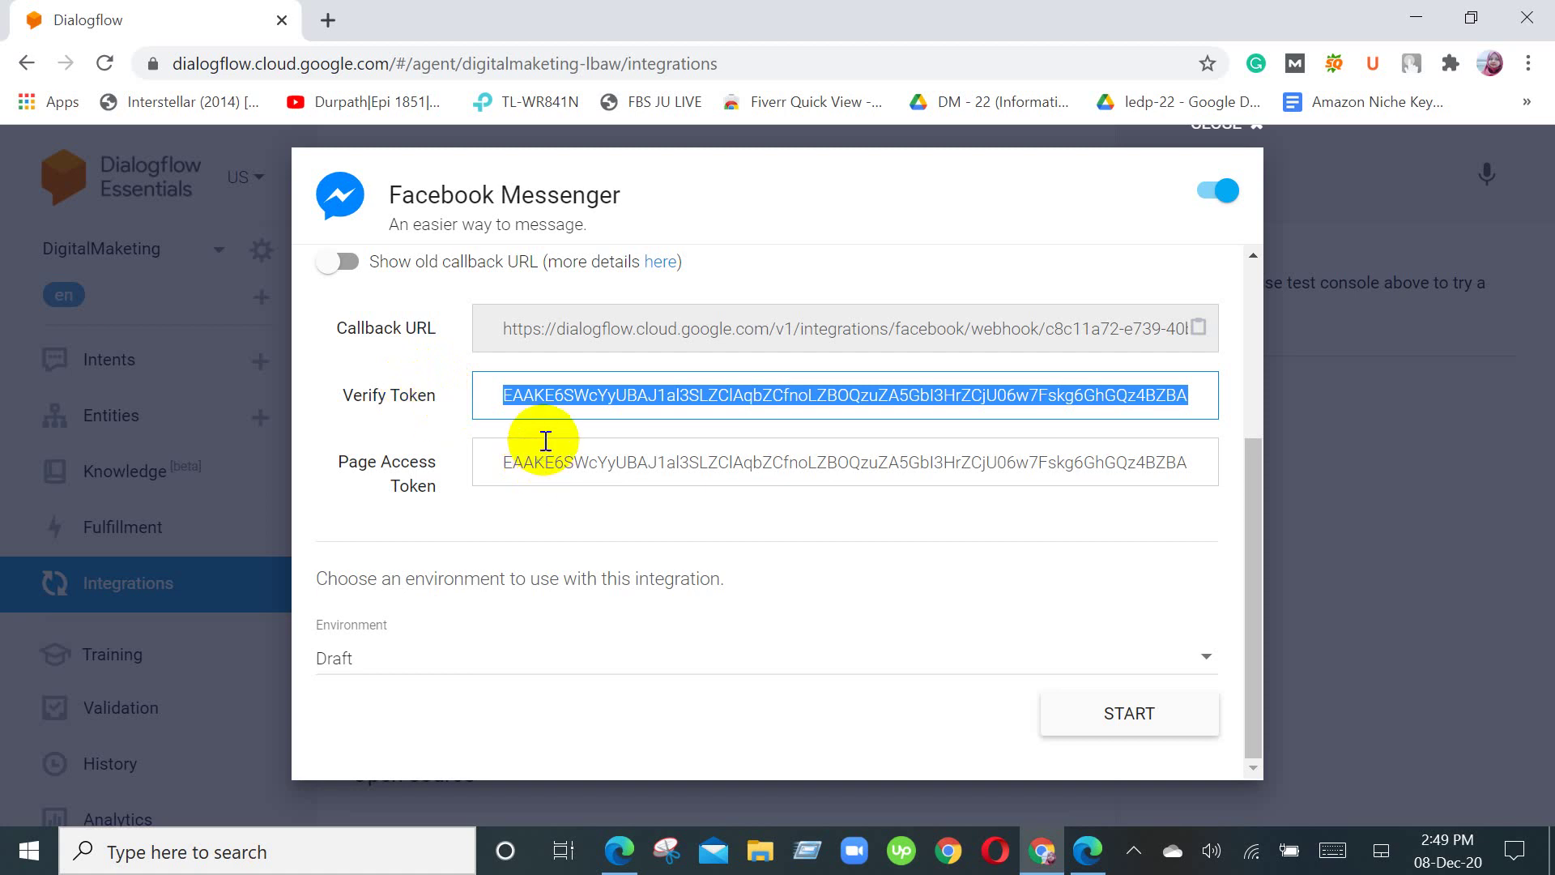
pyautogui.press('BackSpace')
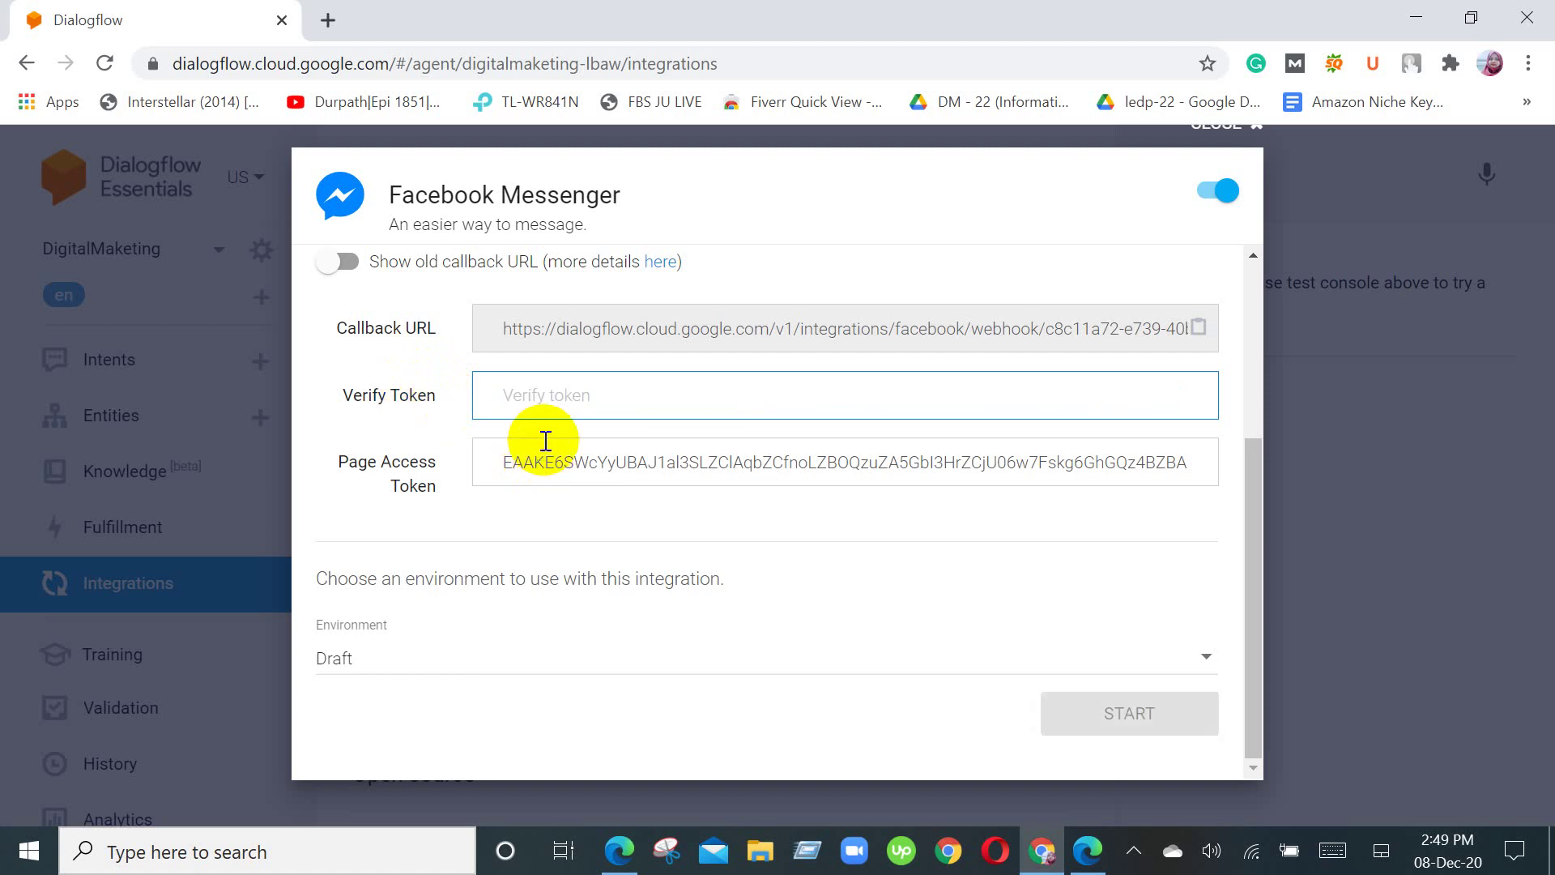
pyautogui.write('D')
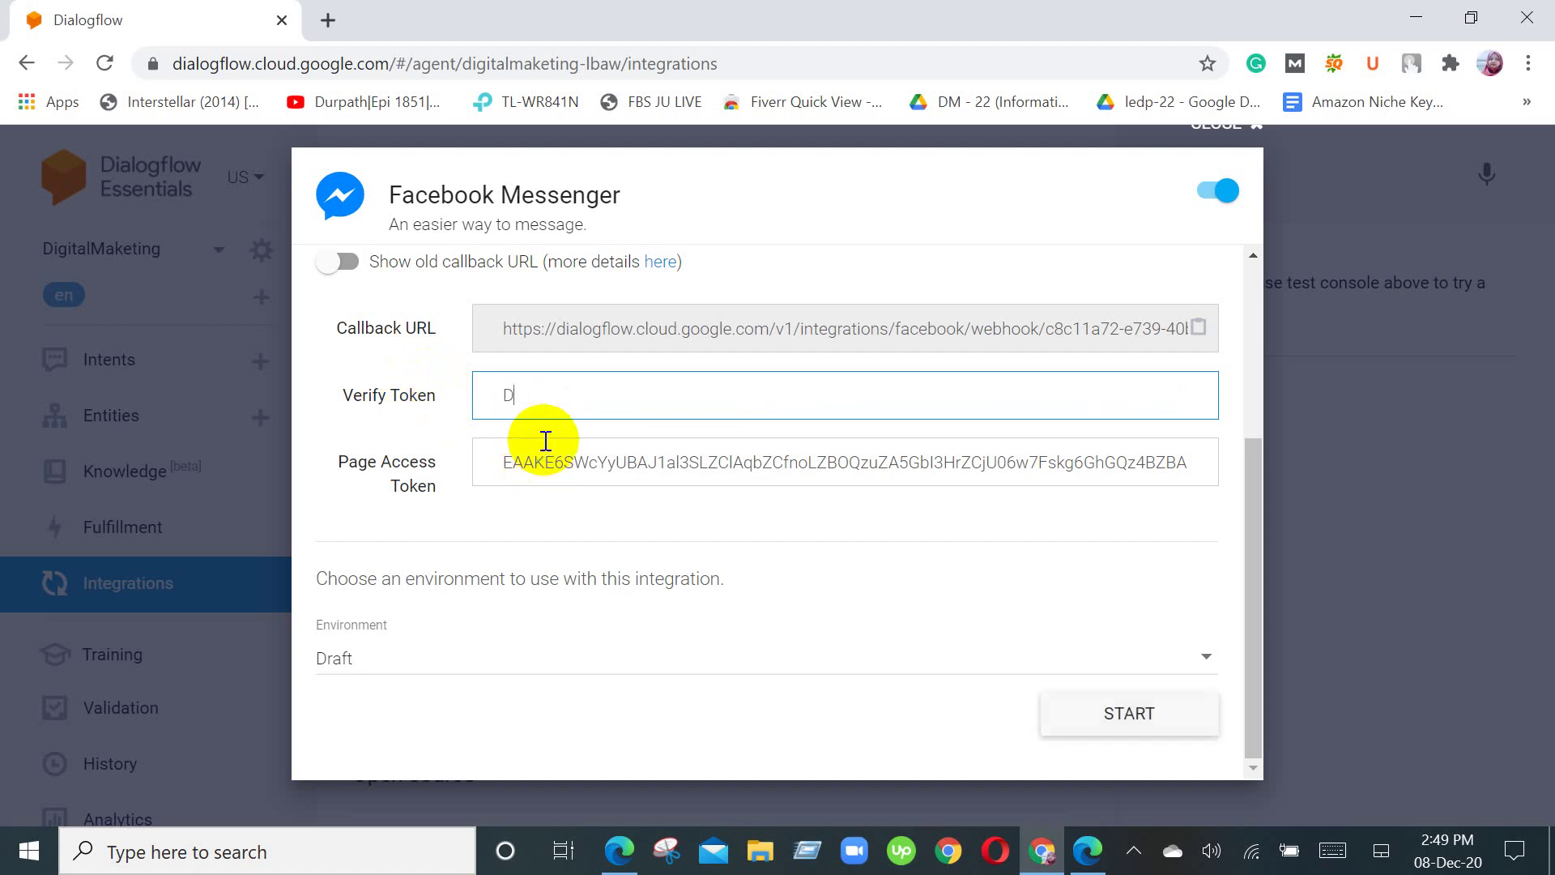
pyautogui.write('ig')
pyautogui.write('ital')
pyautogui.write(' Fun')
pyautogui.write('M')
pyautogui.write('arketing')
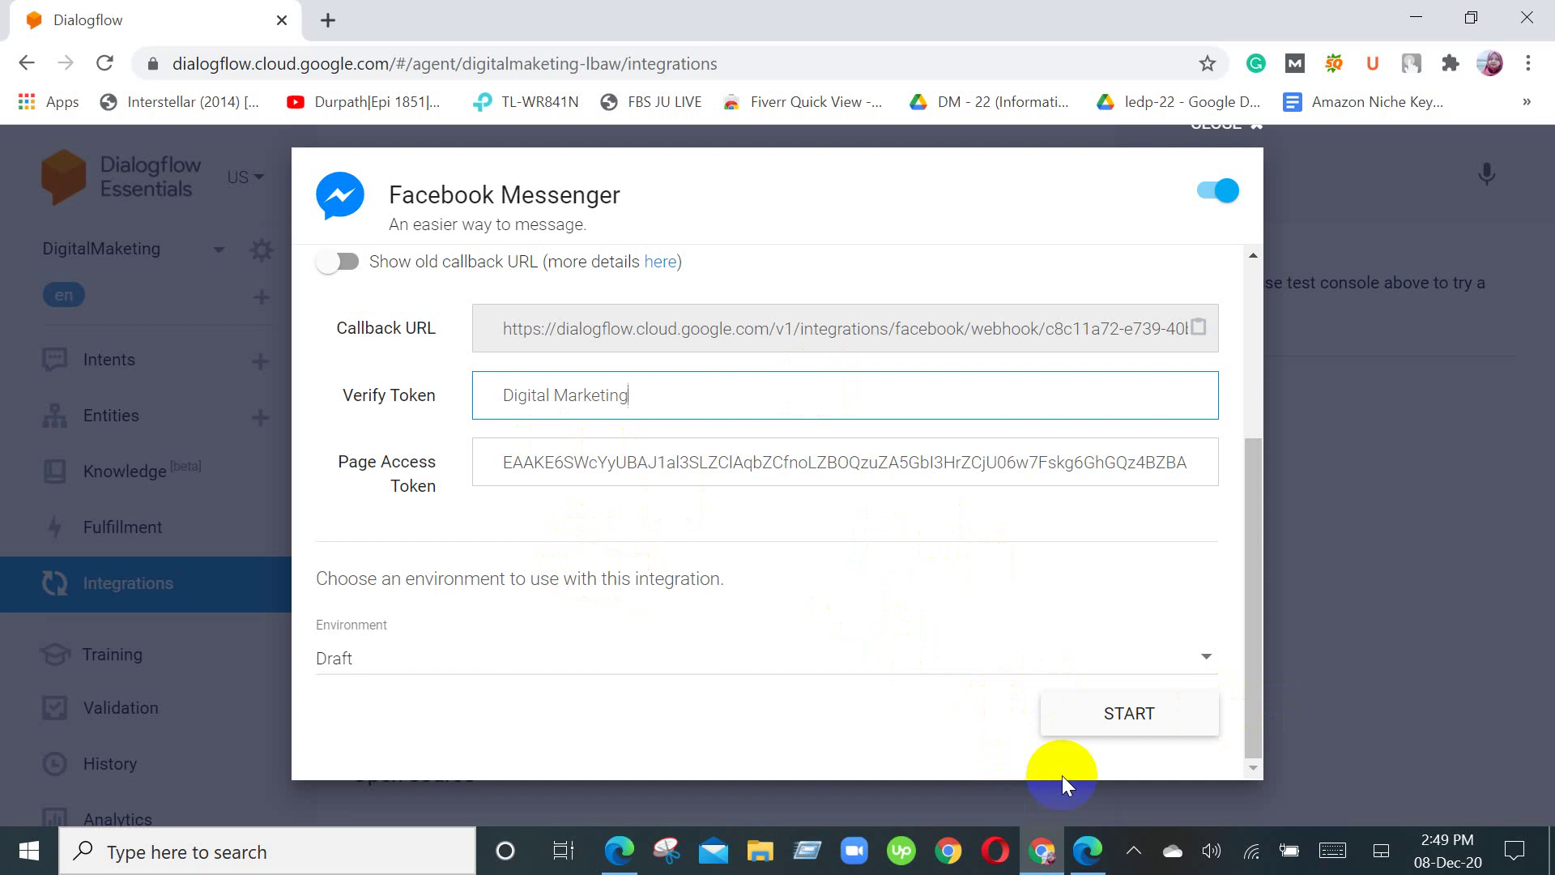
# Step: Copy the Dialogflow callback URL and start the Messenger integration
pyautogui.click(1199, 328)
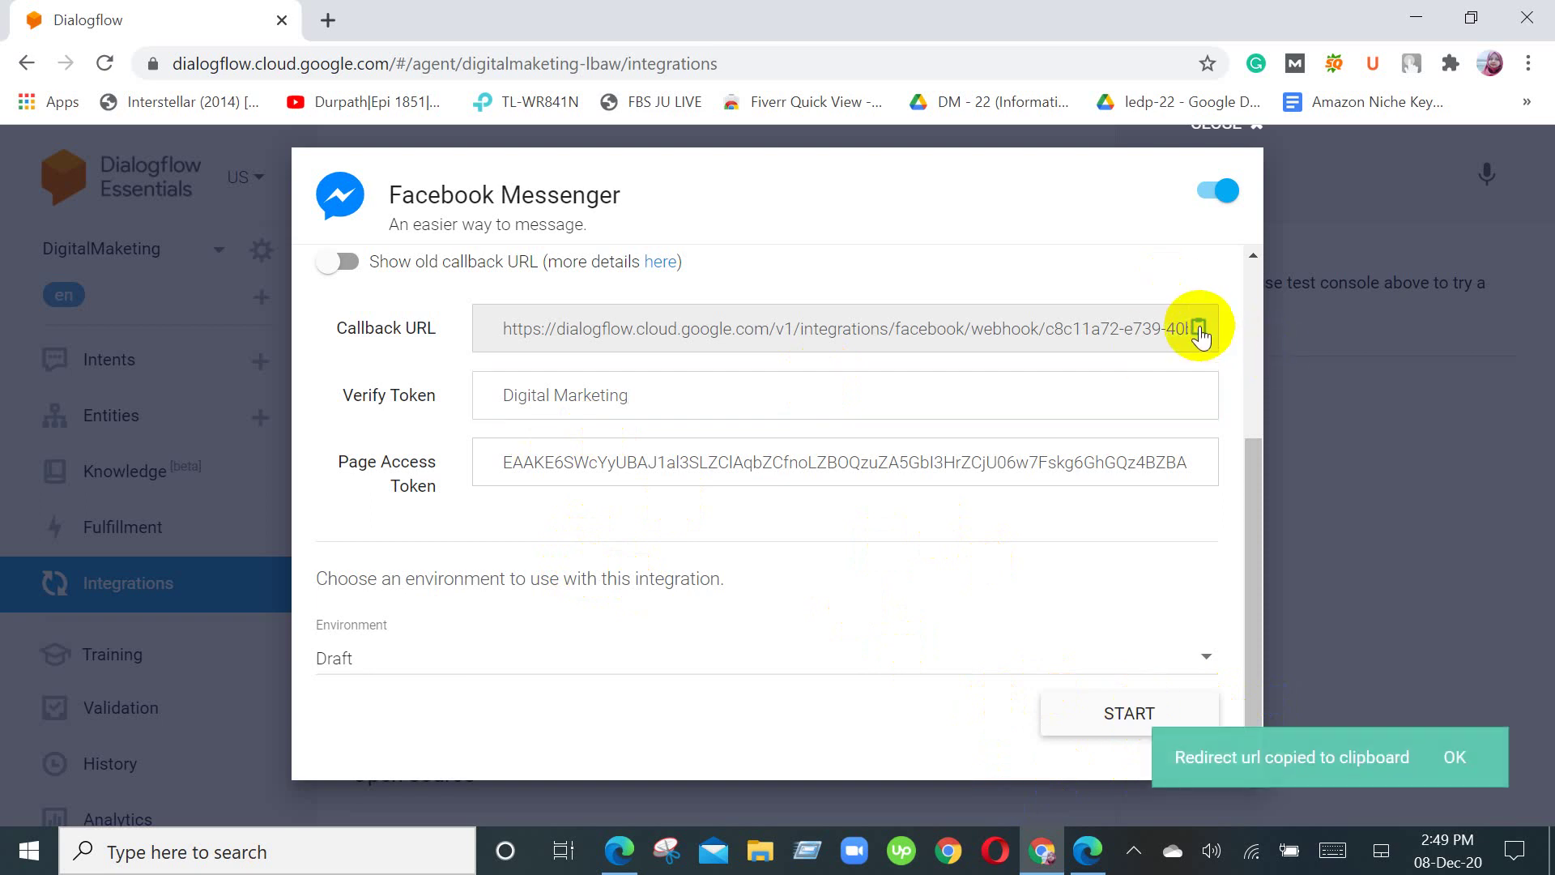
pyautogui.click(1112, 721)
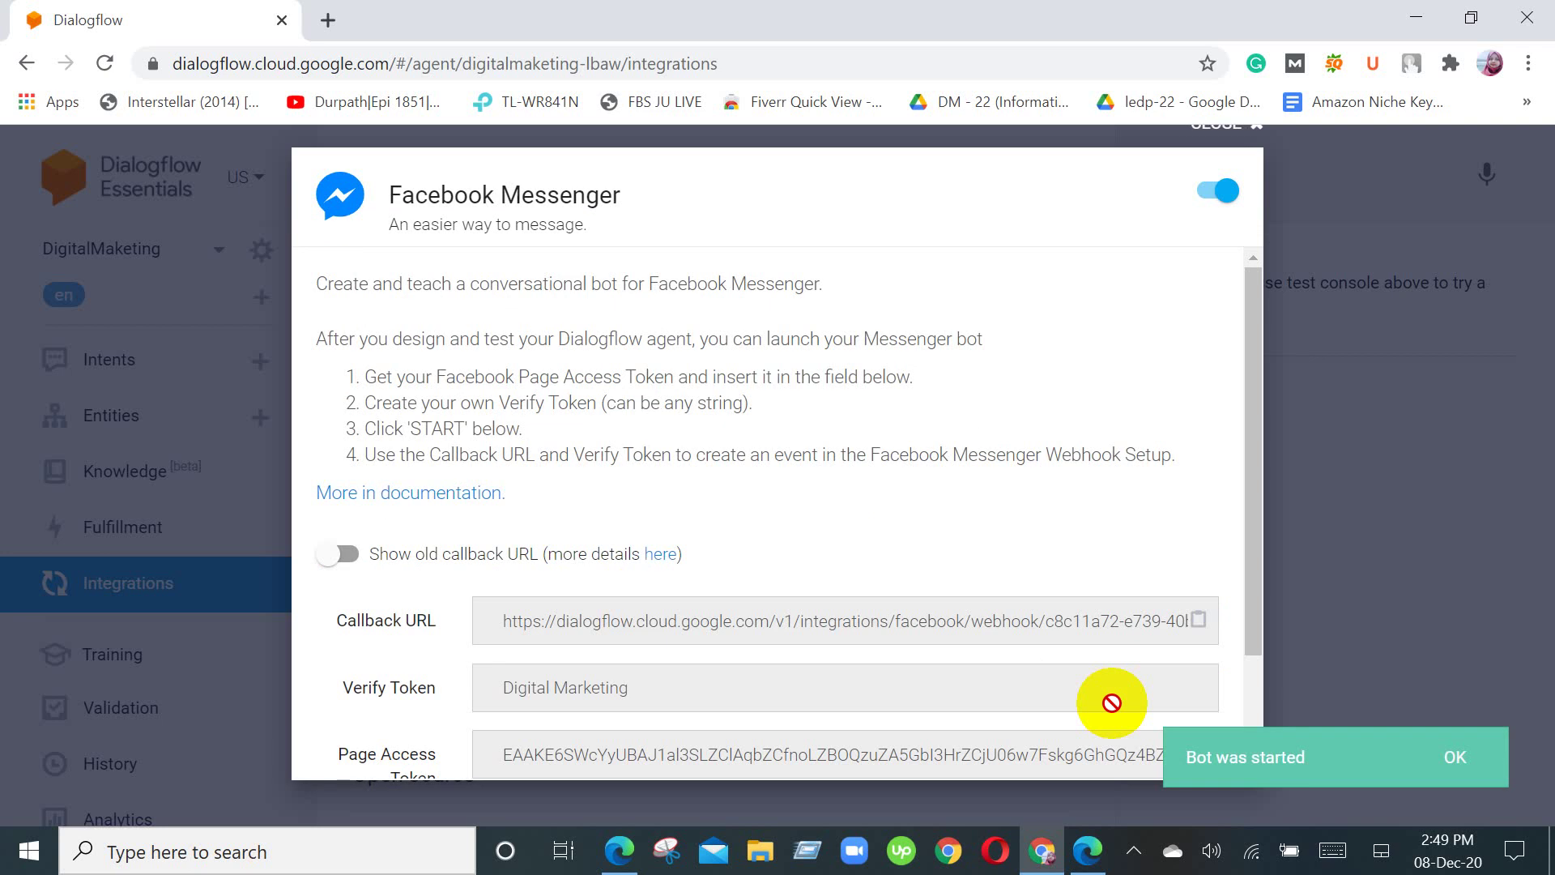
pyautogui.scroll(-2, 1111, 702)
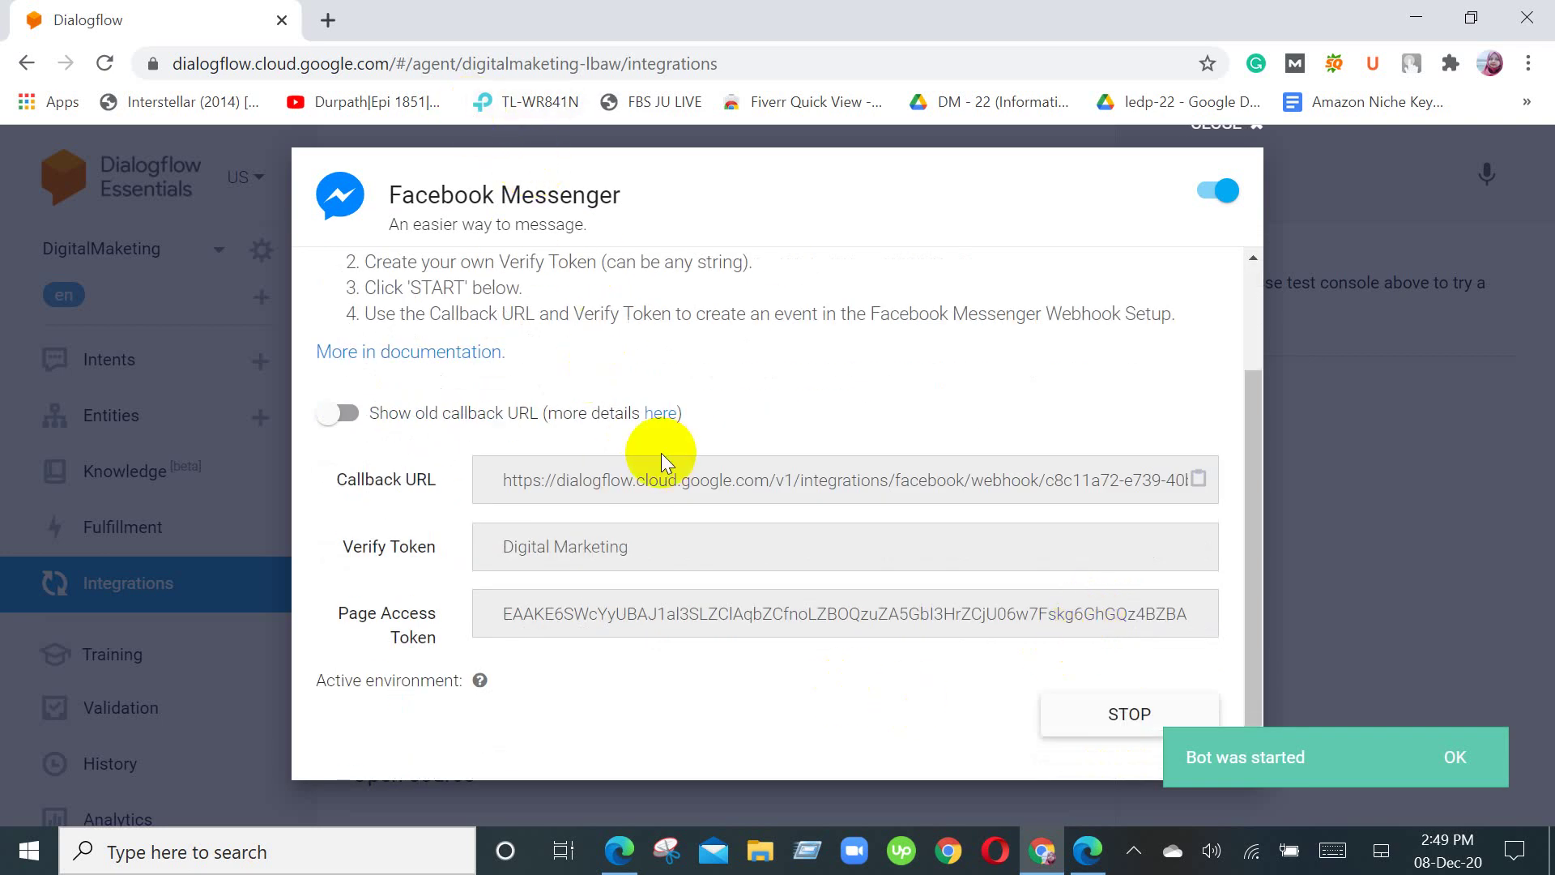
pyautogui.click(634, 862)
# Step: Add a Messenger webhook in Facebook, pasting the Dialogflow callback URL as its Callback URL
pyautogui.scroll(-1, 1196, 682)
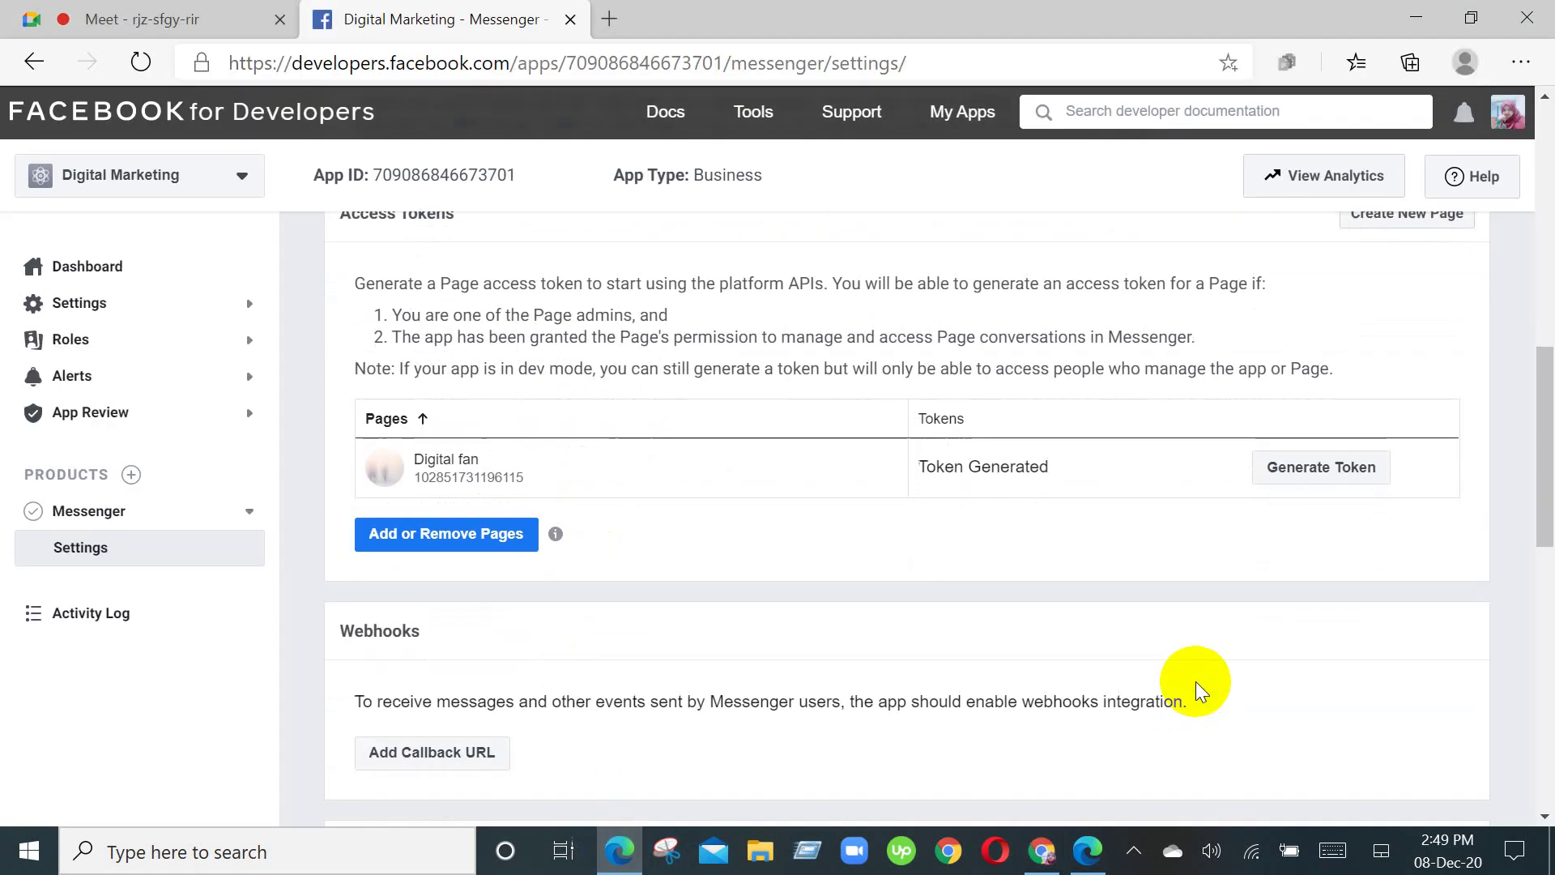
pyautogui.scroll(-3, 1195, 682)
pyautogui.click(444, 423)
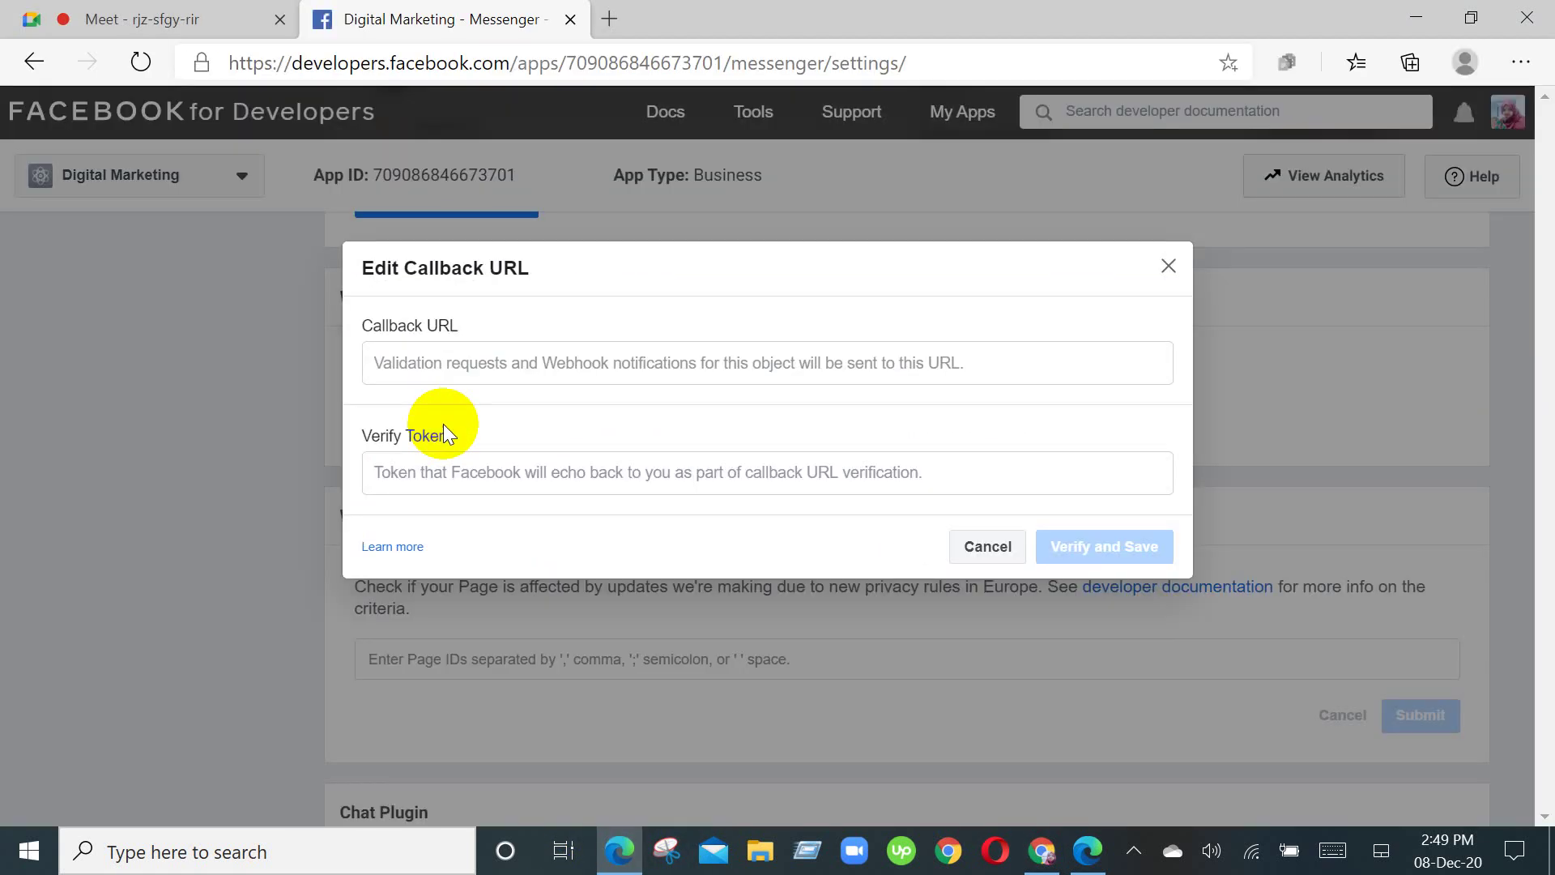
pyautogui.click(439, 363)
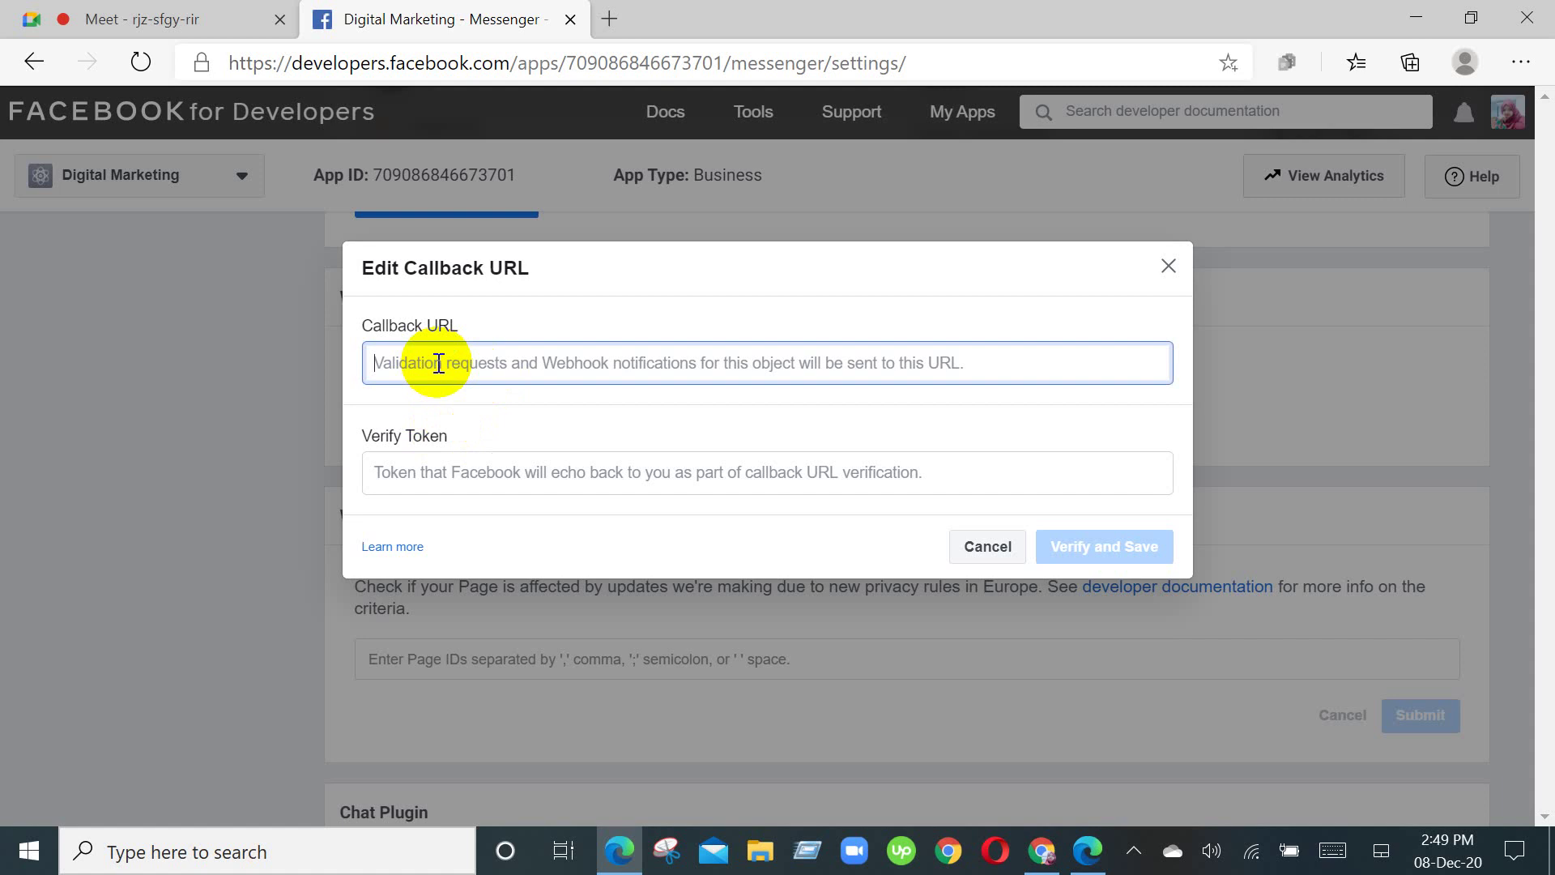
pyautogui.rightClick(435, 362)
pyautogui.click(505, 486)
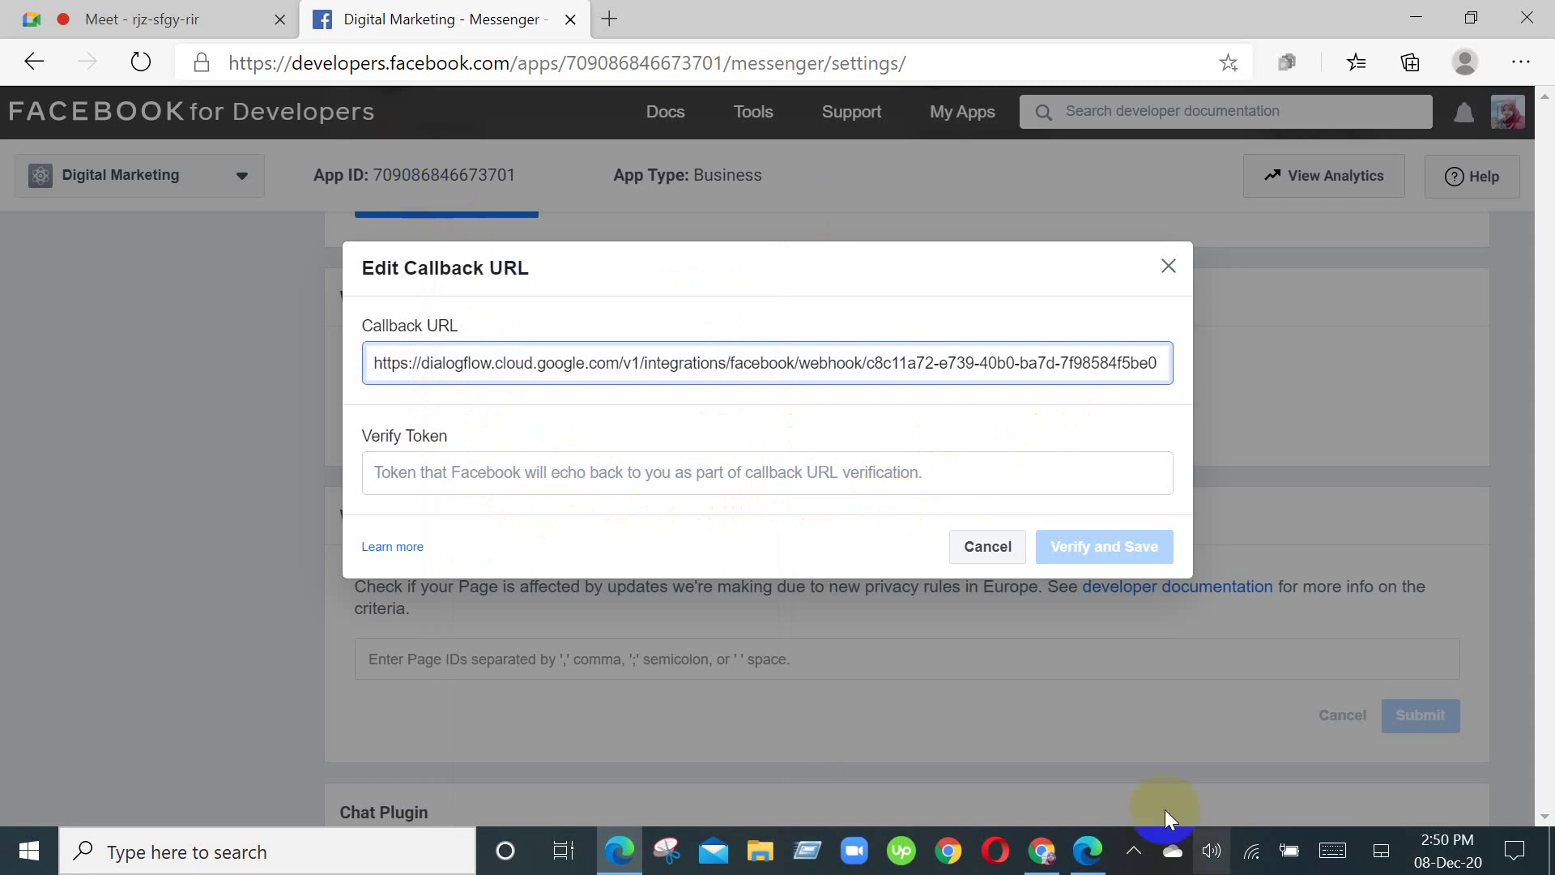
pyautogui.moveTo(1043, 850)
pyautogui.click(1071, 794)
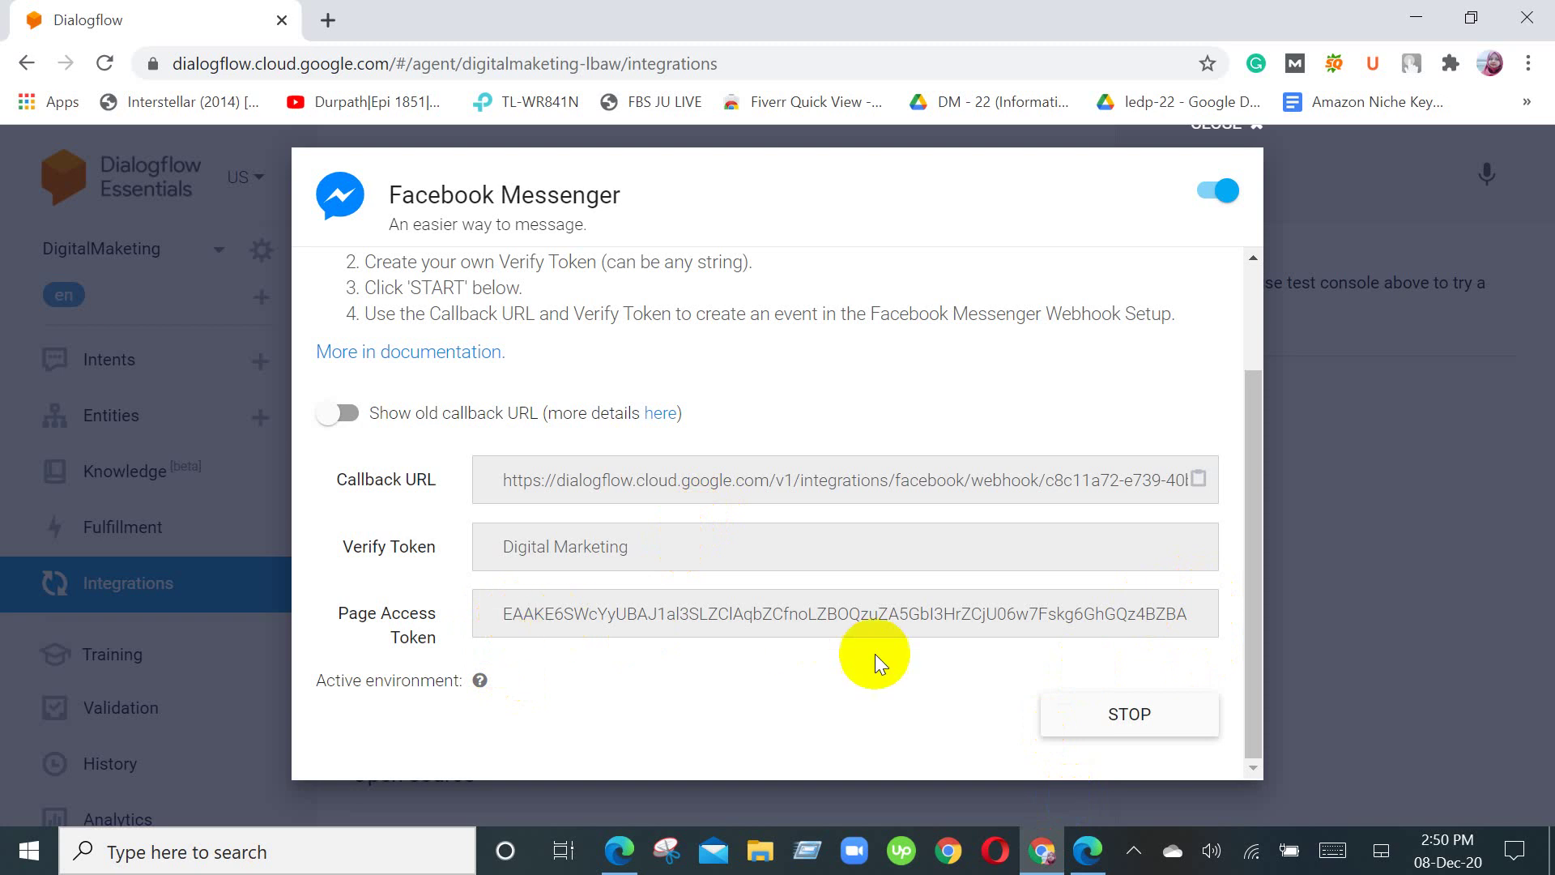
pyautogui.moveTo(1197, 617); pyautogui.dragTo(770, 624)
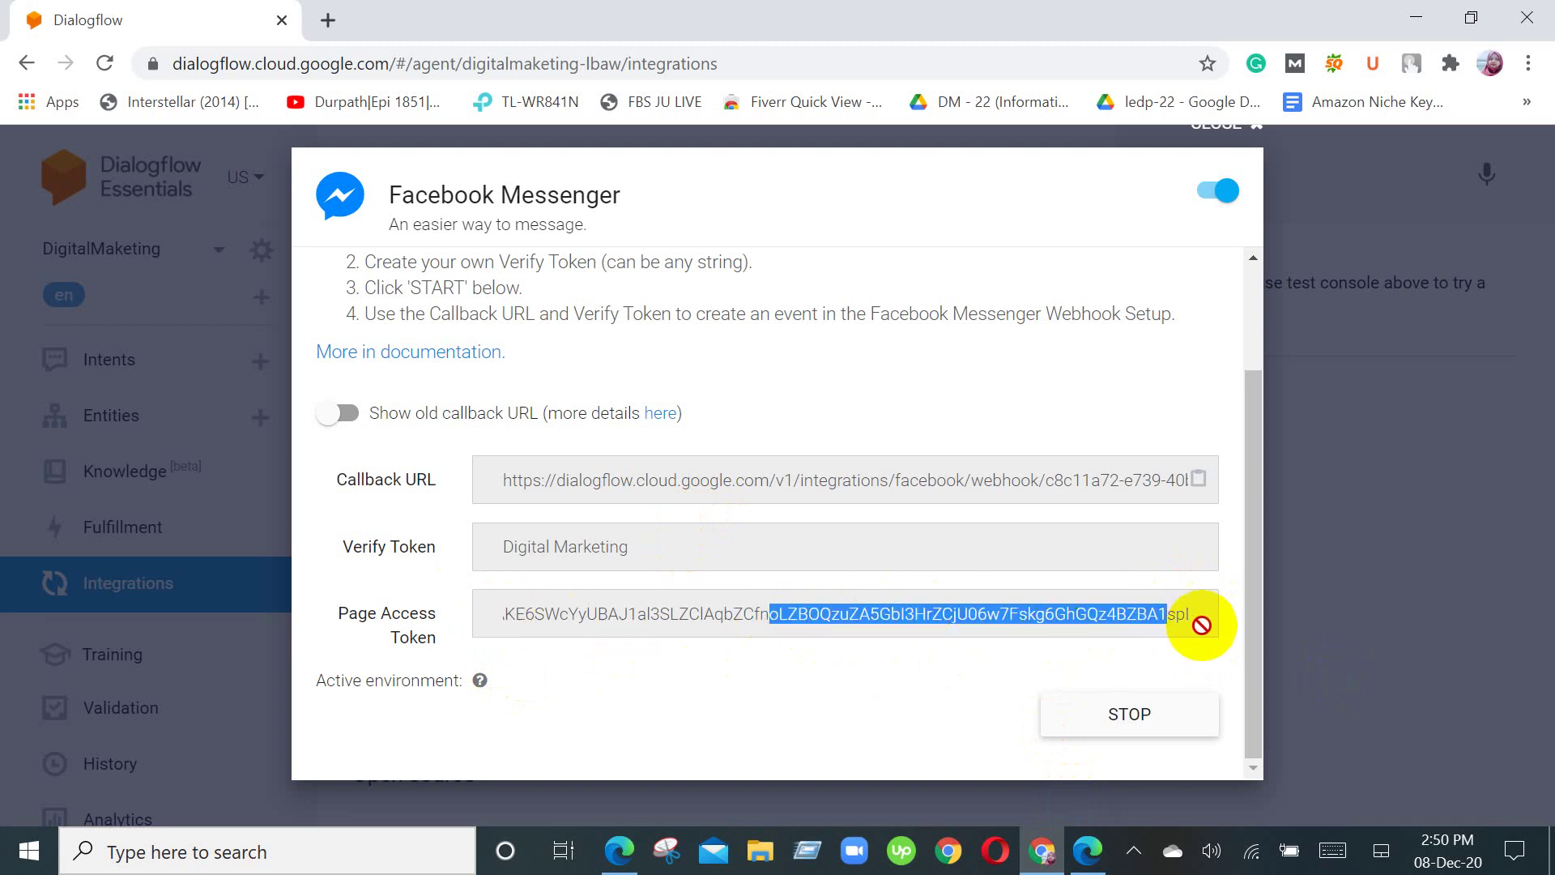
pyautogui.moveTo(1198, 620); pyautogui.dragTo(837, 614)
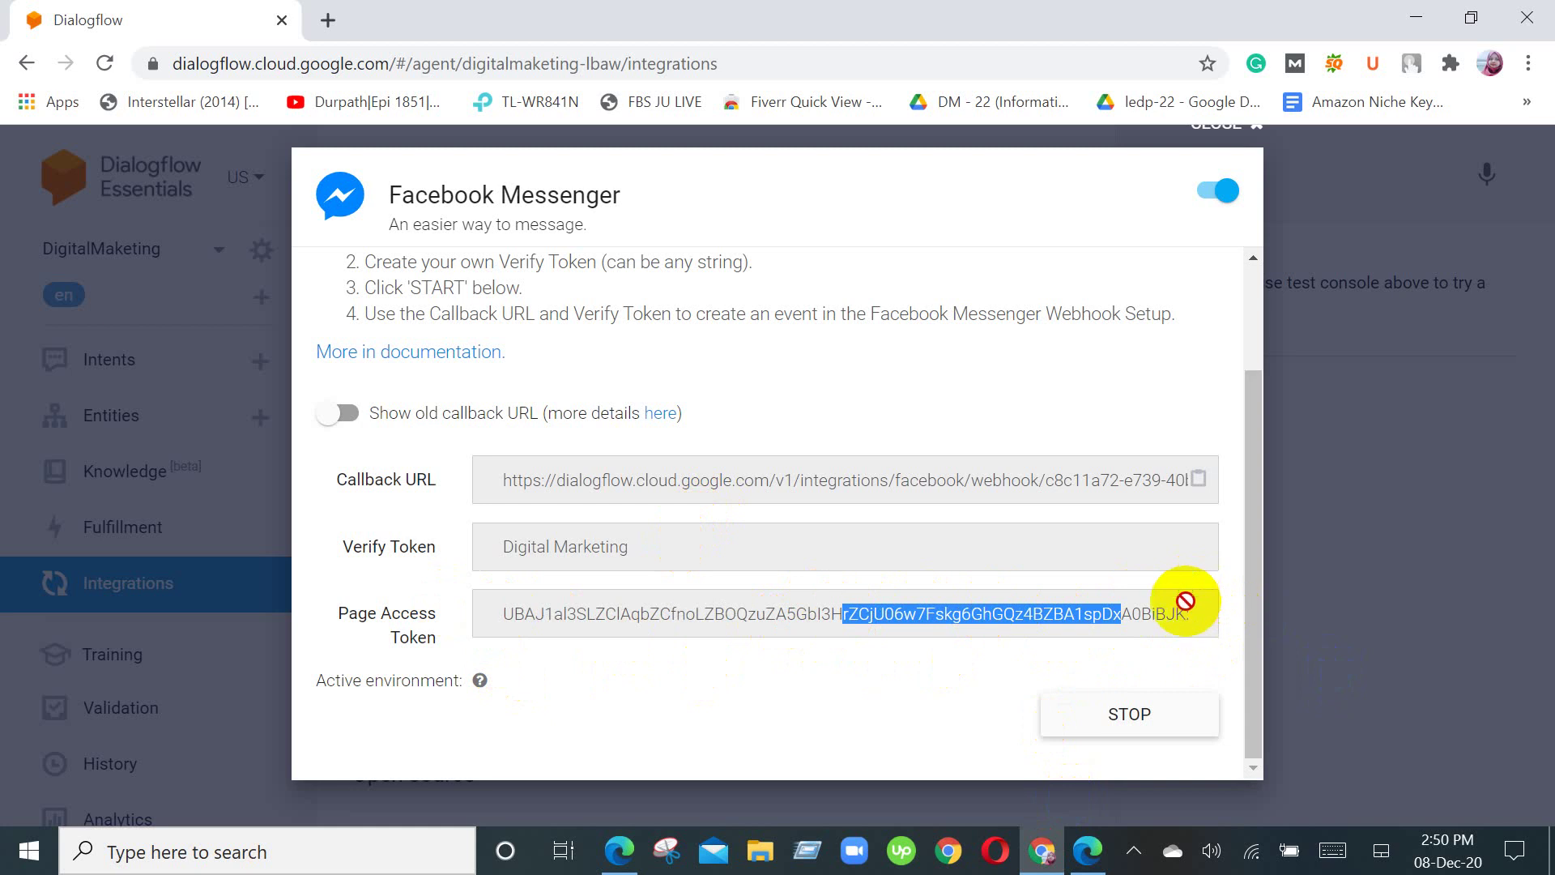
pyautogui.moveTo(1198, 611); pyautogui.dragTo(591, 548)
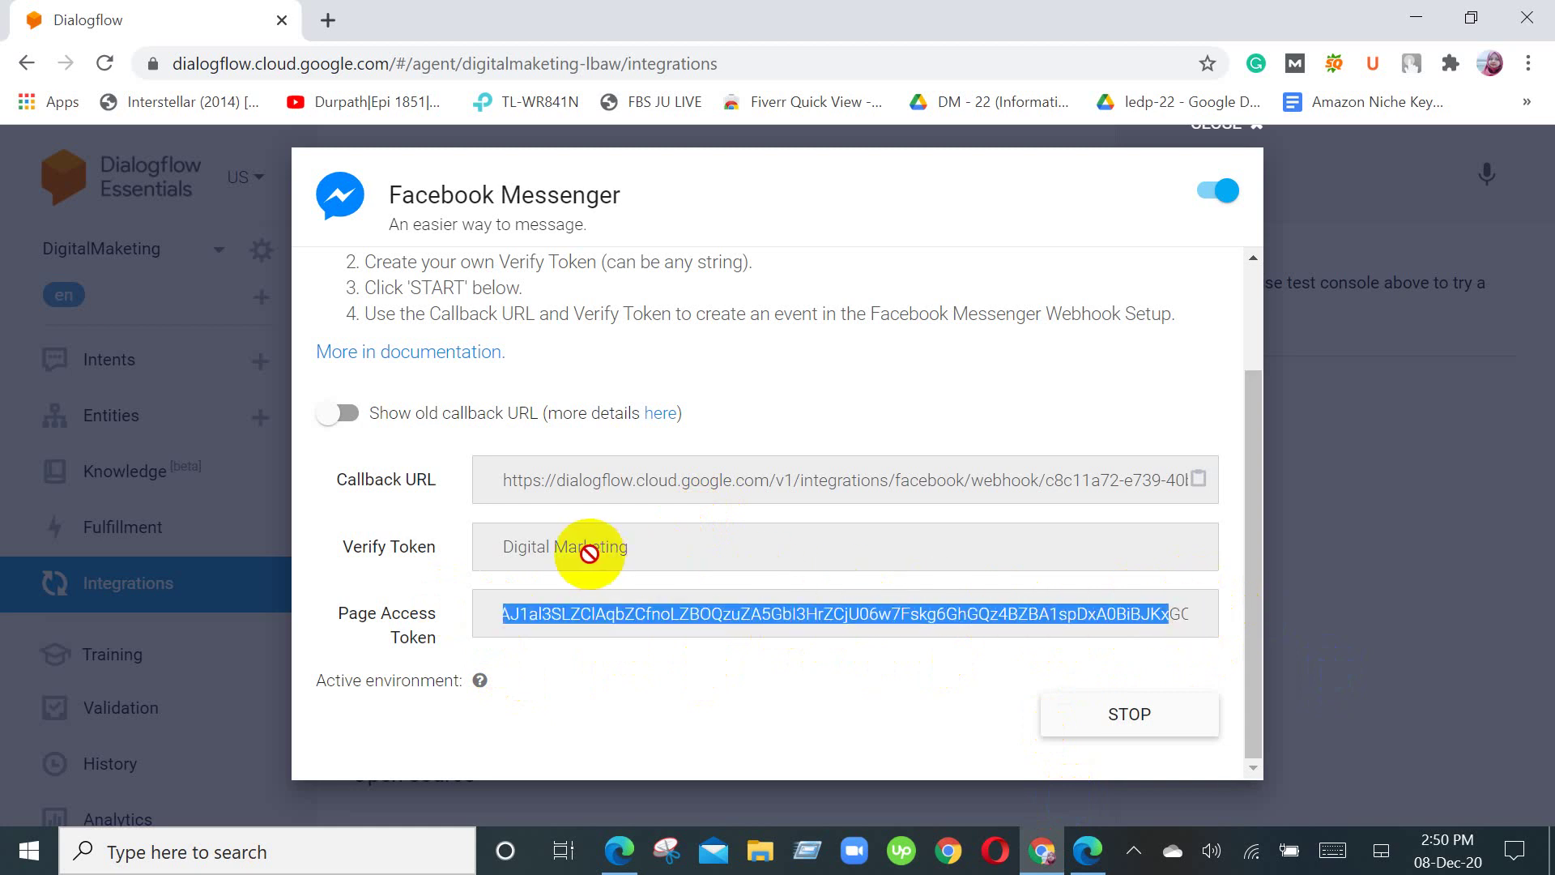
pyautogui.doubleClick(751, 628)
pyautogui.moveTo(751, 629); pyautogui.dragTo(536, 564)
# Step: Paste the copied token as the webhook Verify Token and try Verify and Save, which fails
pyautogui.click(491, 474)
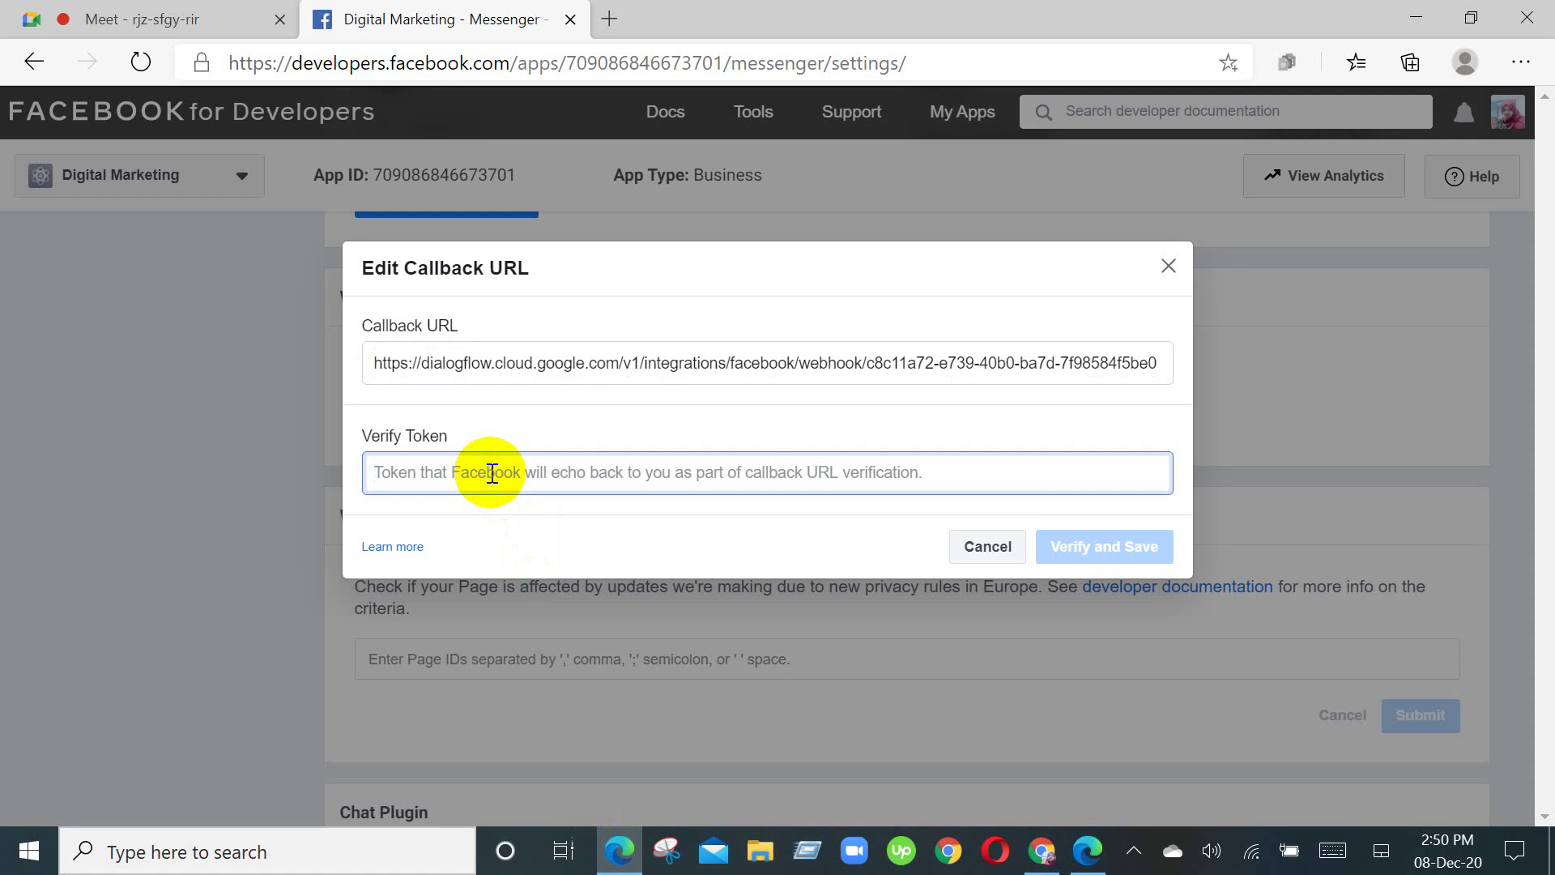
pyautogui.hotkey('ctrl', 'v')
pyautogui.click(1125, 547)
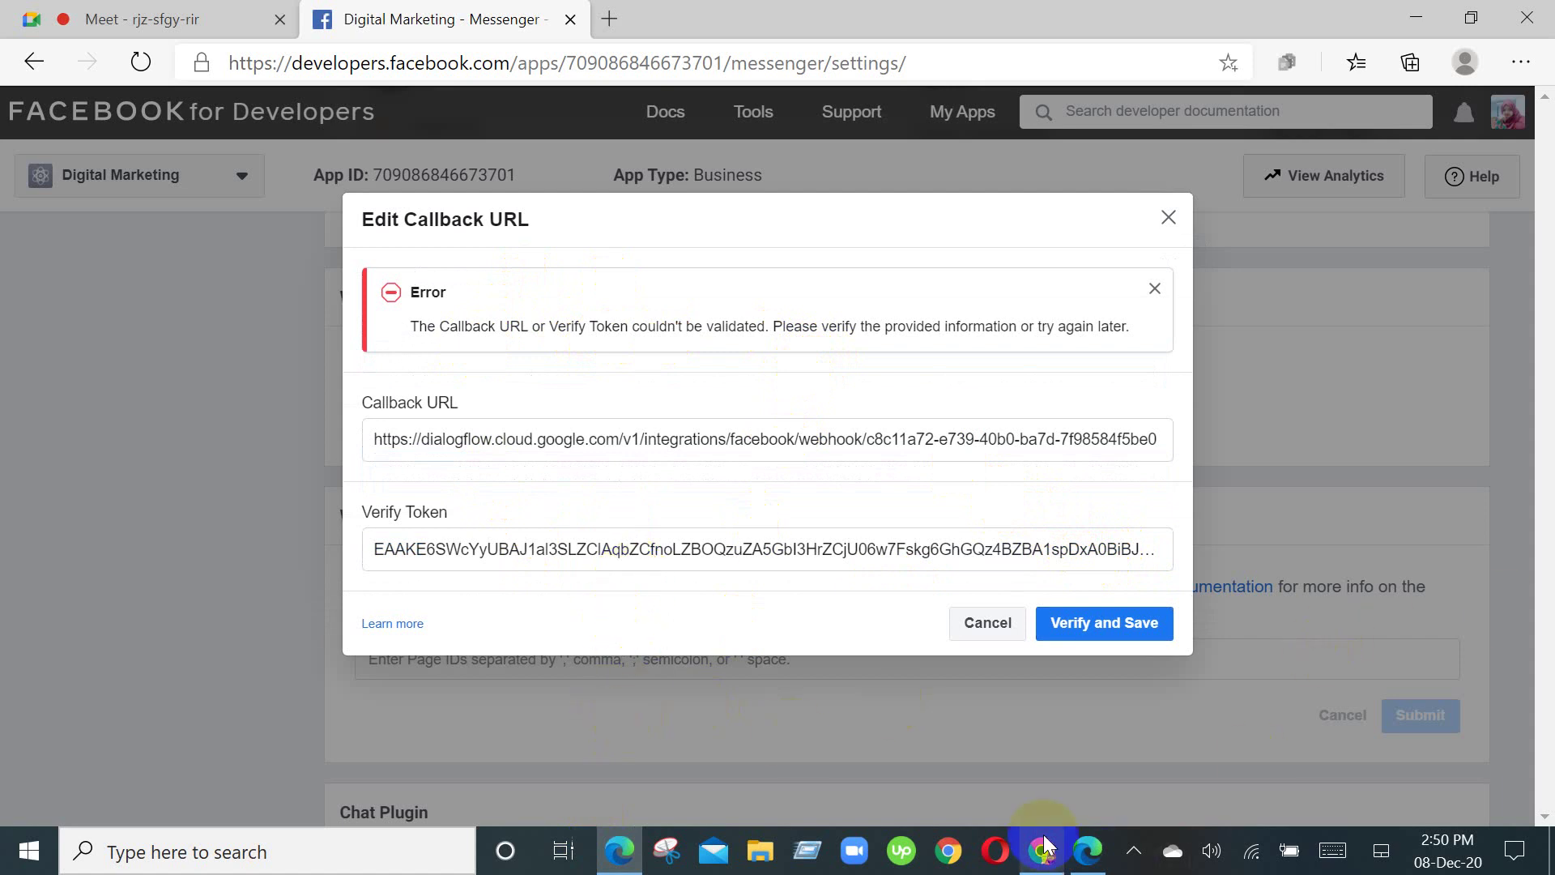
pyautogui.moveTo(1045, 855)
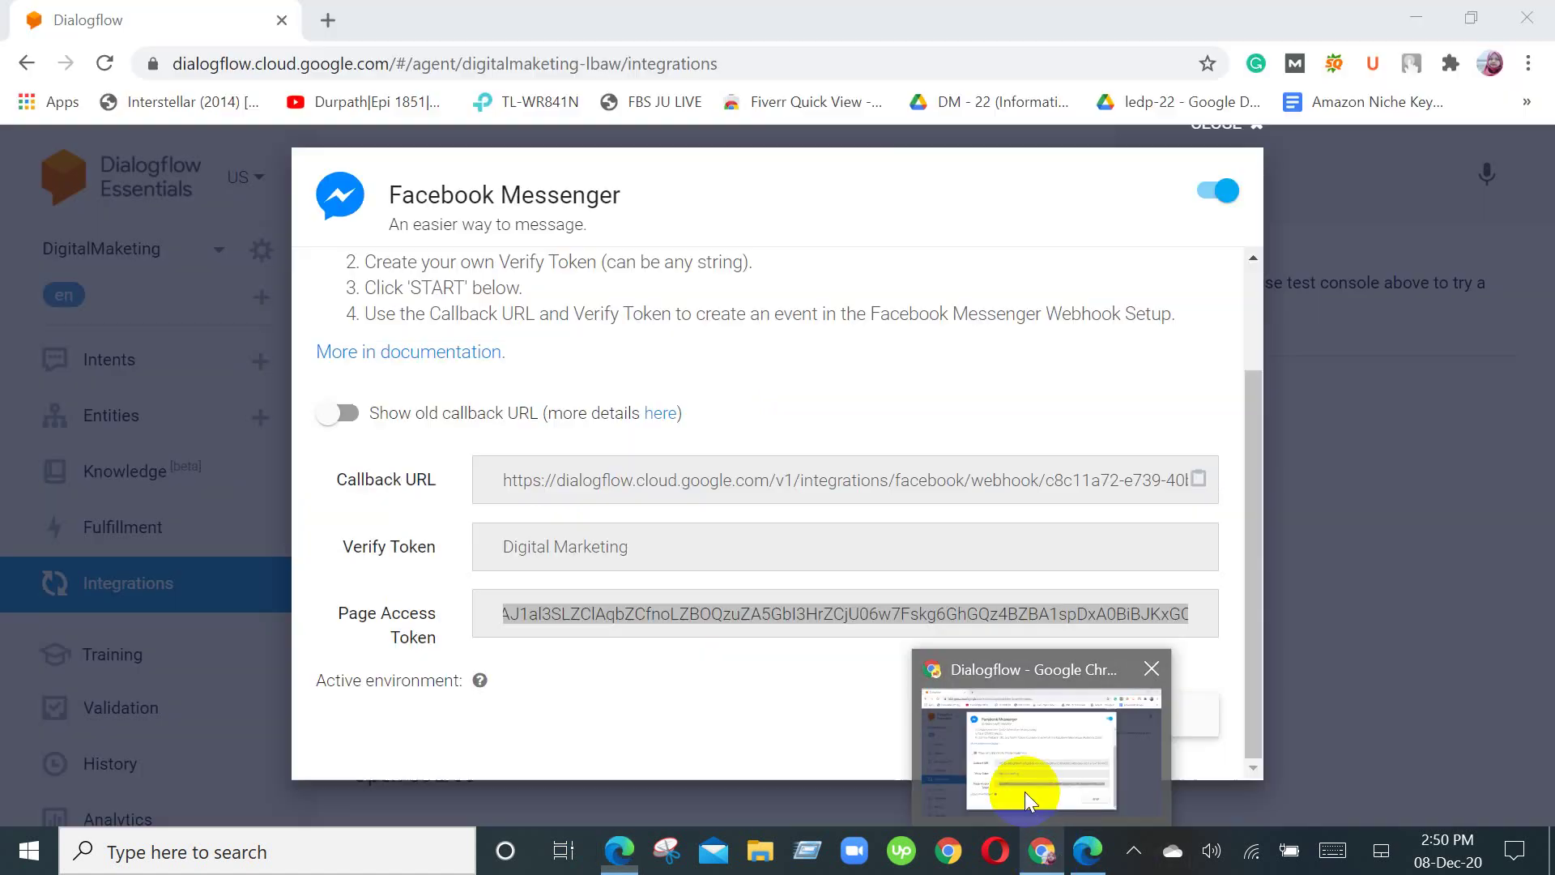
pyautogui.click(1023, 791)
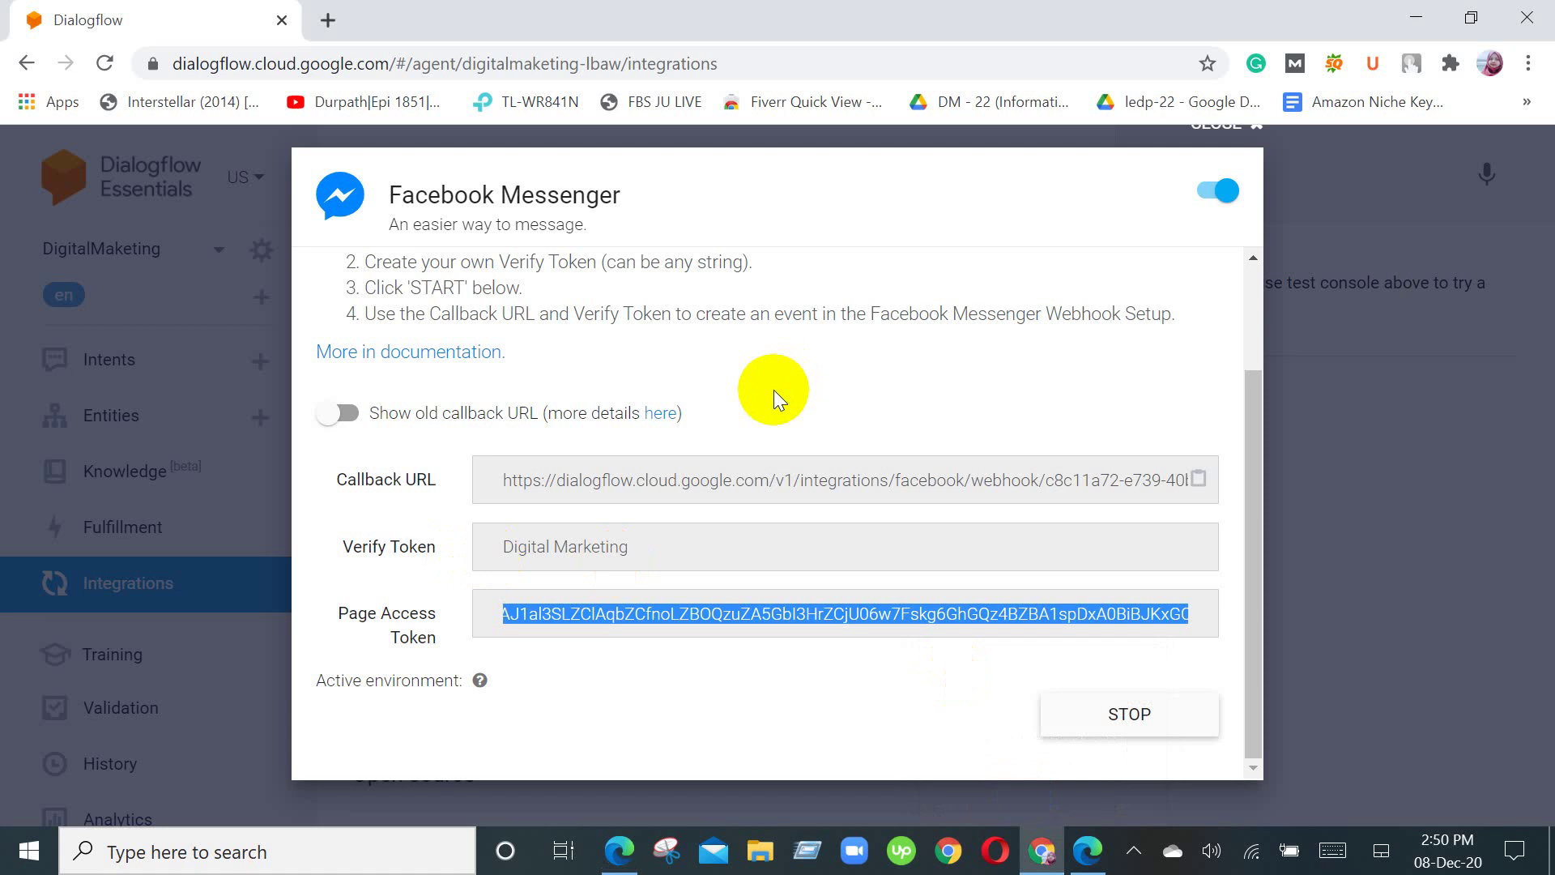
# Step: Turn on Show old callback URL to use the bots.dialogflow.com address
pyautogui.click(348, 413)
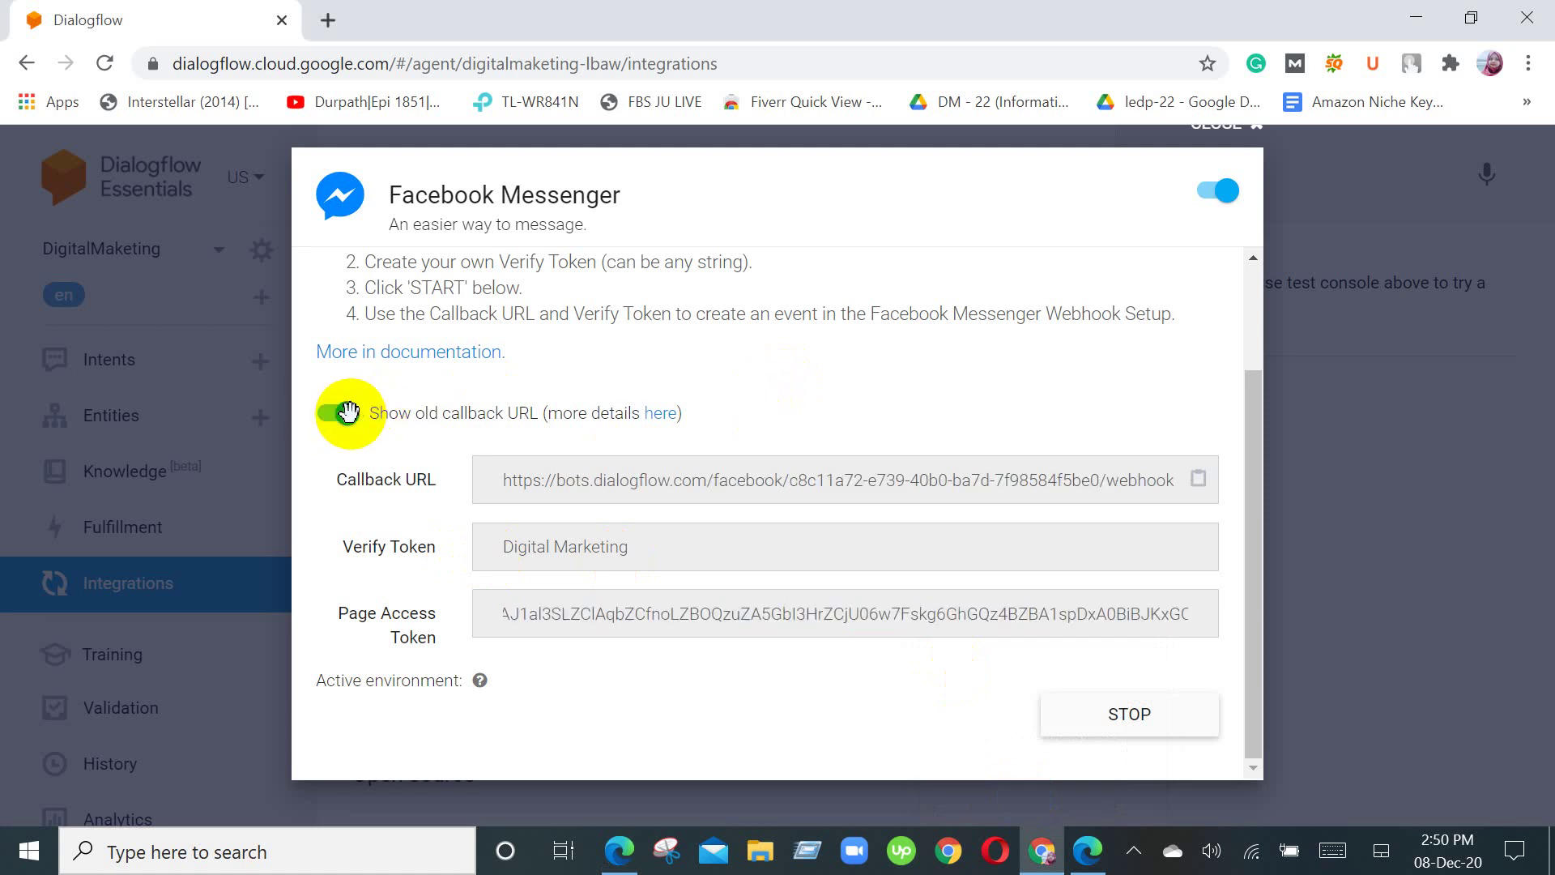
pyautogui.scroll(2, 585, 392)
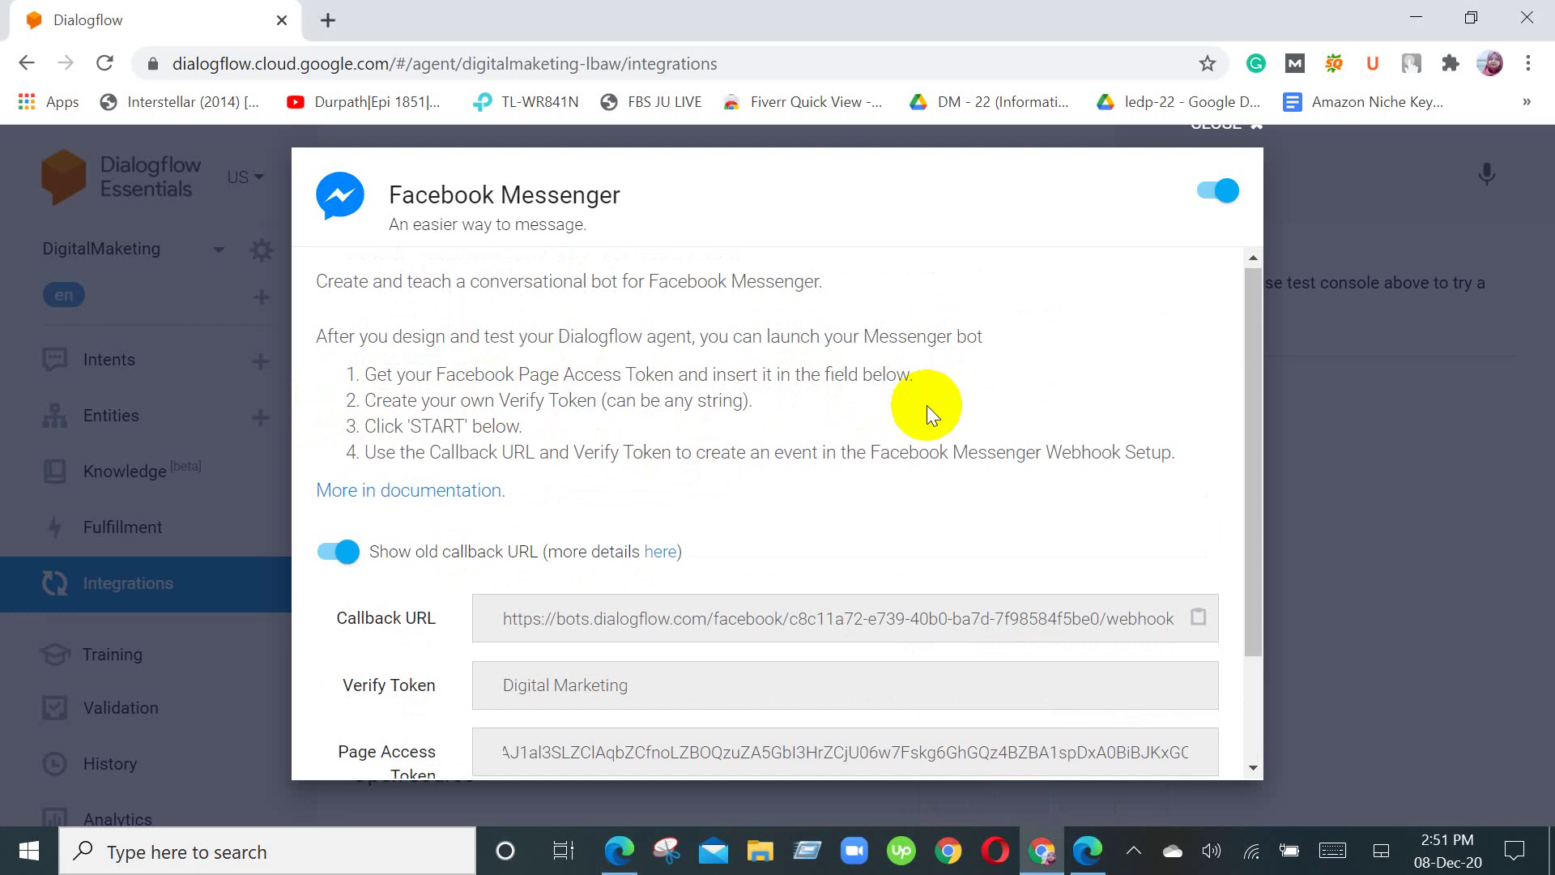
pyautogui.scroll(-2, 926, 405)
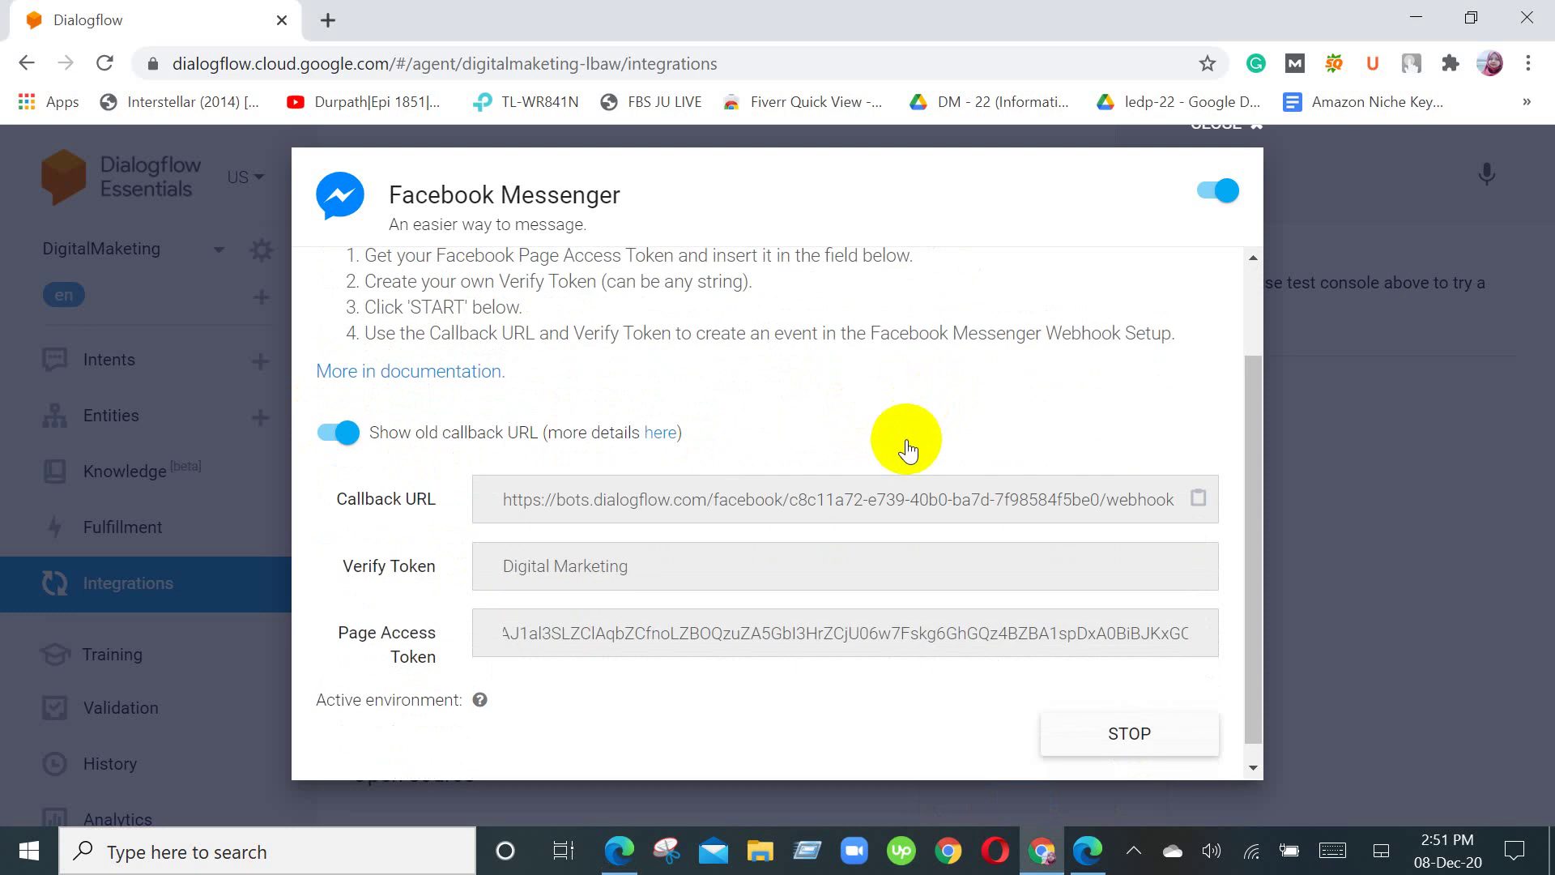
pyautogui.scroll(-1, 902, 444)
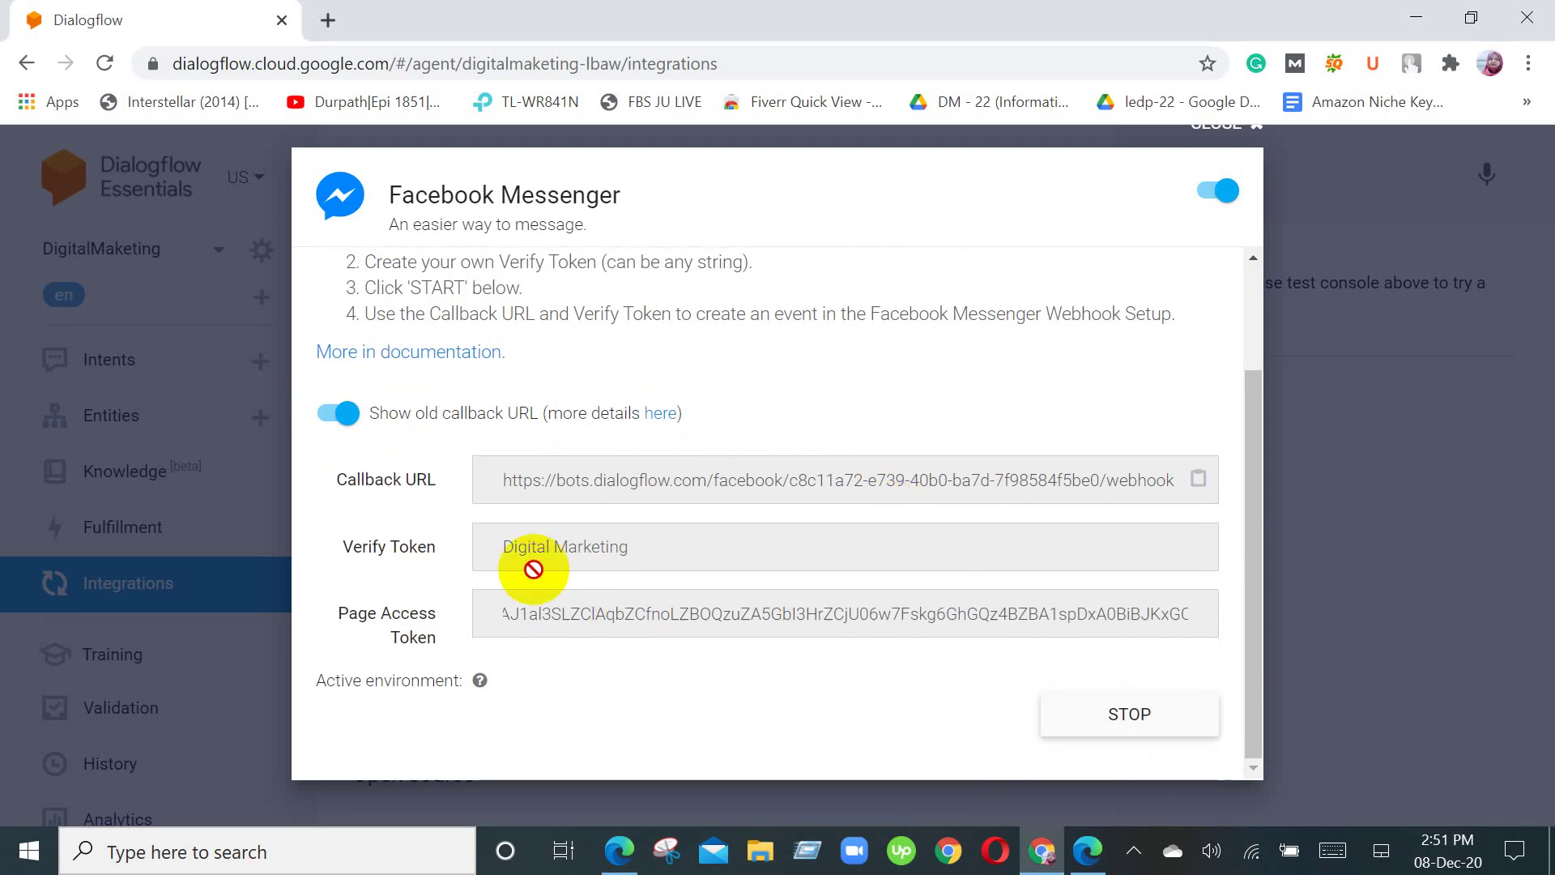
# Step: Select the full Page Access Token text in the Messenger integration
pyautogui.doubleClick(514, 618)
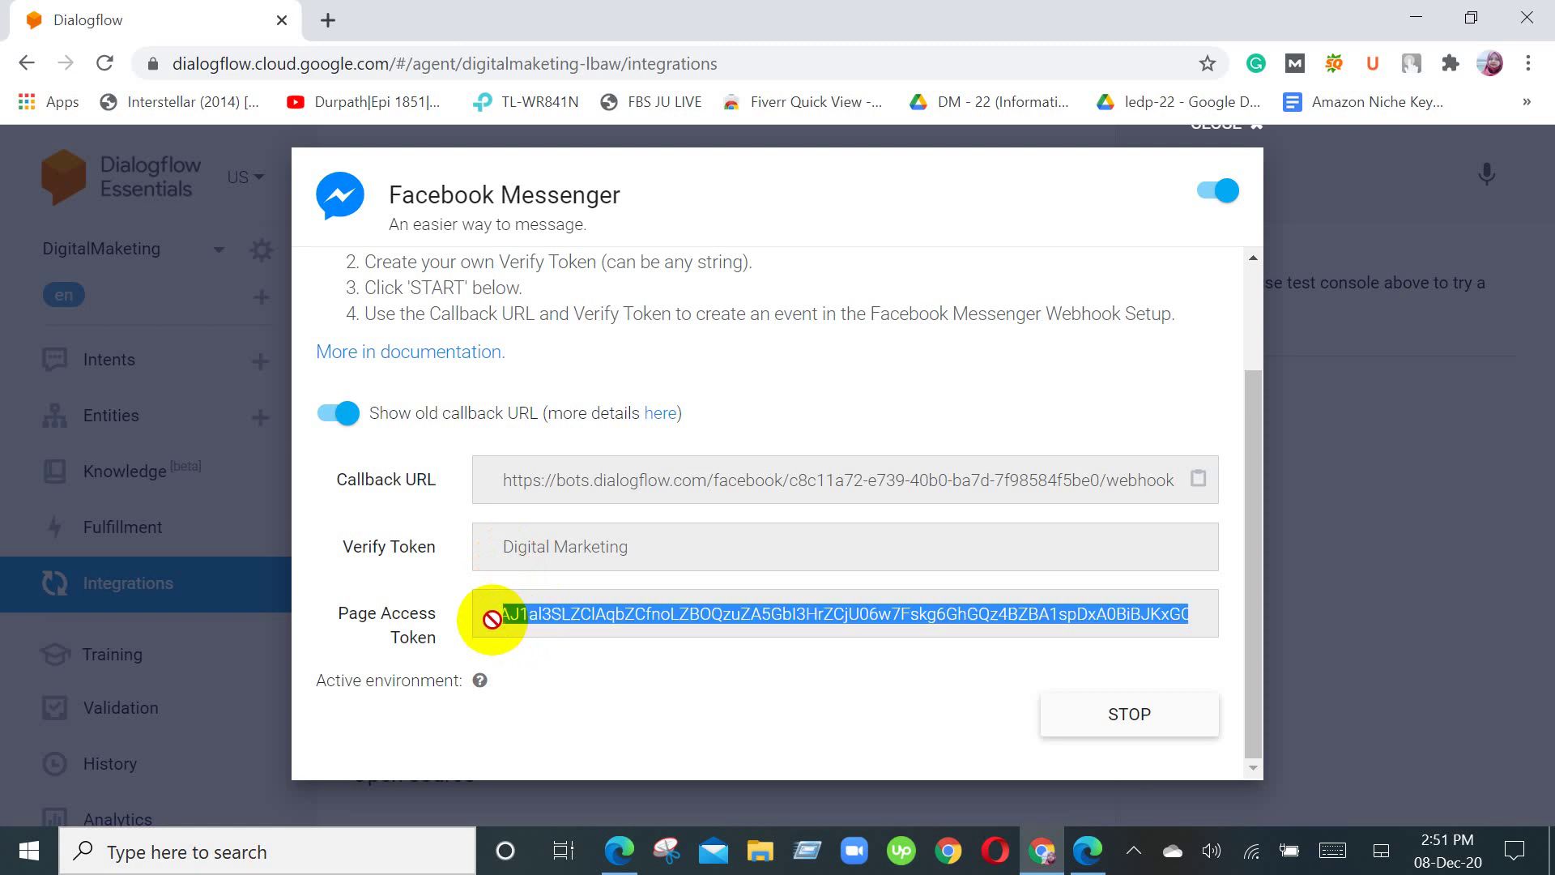
pyautogui.moveTo(514, 618); pyautogui.dragTo(1167, 616)
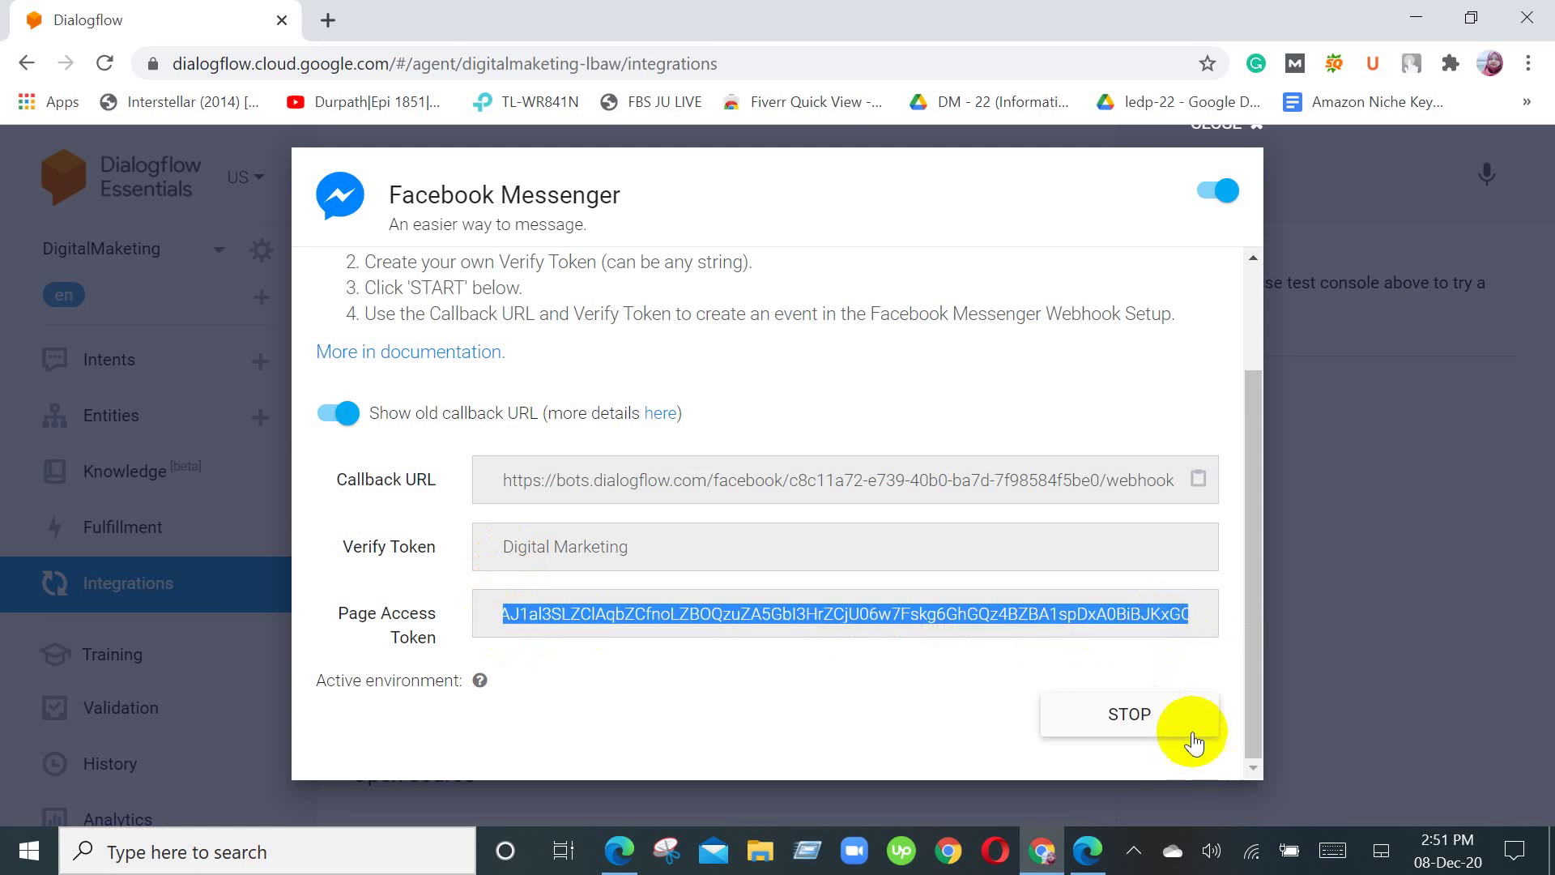
pyautogui.click(559, 852)
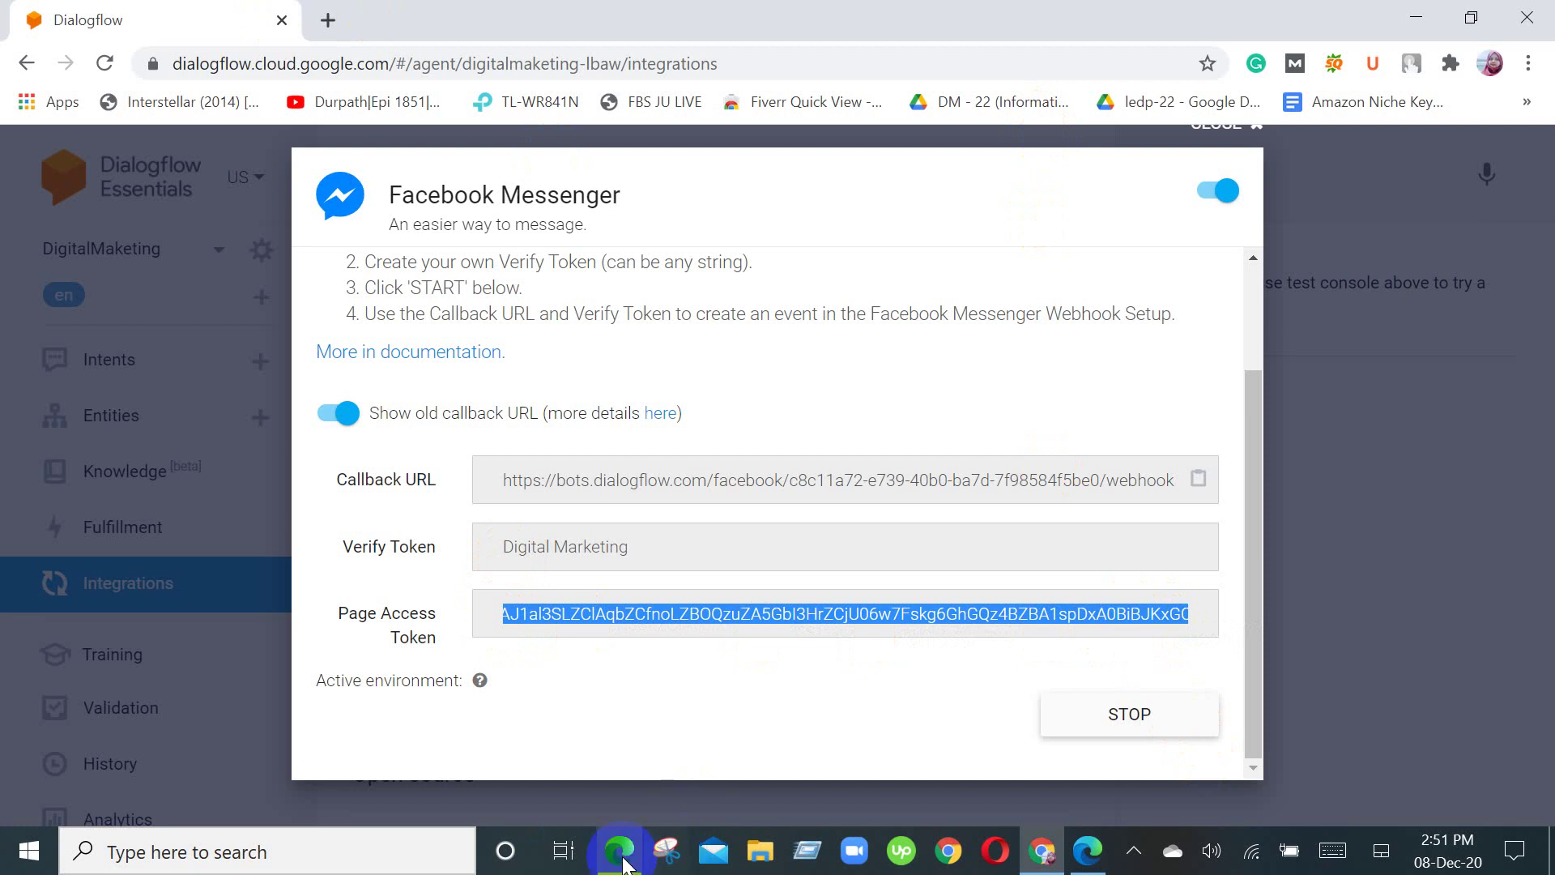
# Step: Replace the Verify Token value with the copied token in Facebook for Developers
pyautogui.moveTo(620, 850)
pyautogui.click(658, 737)
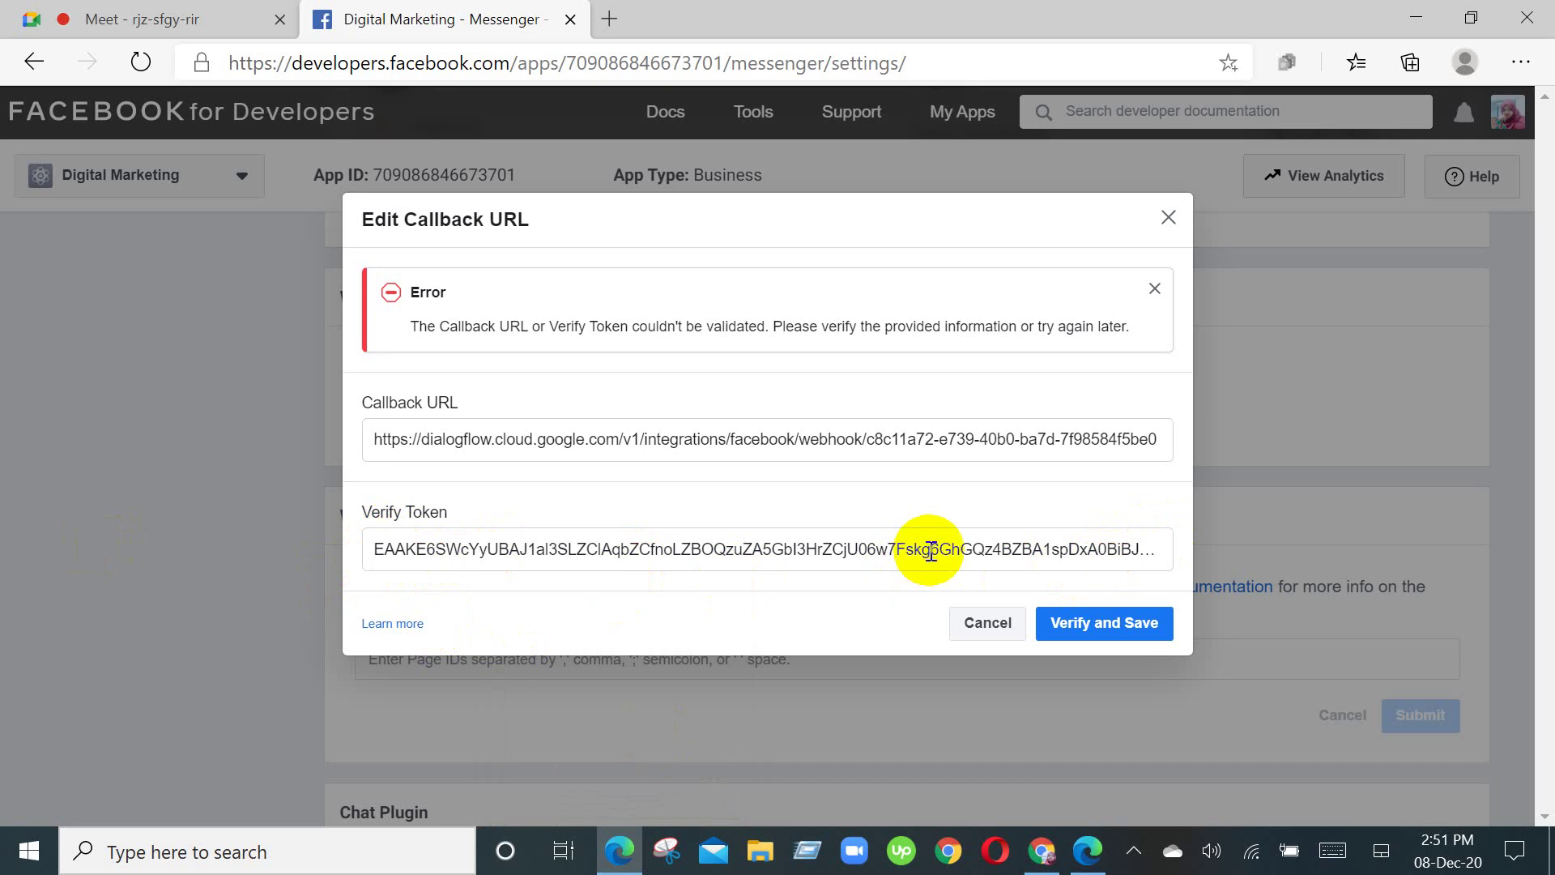
pyautogui.click(420, 539)
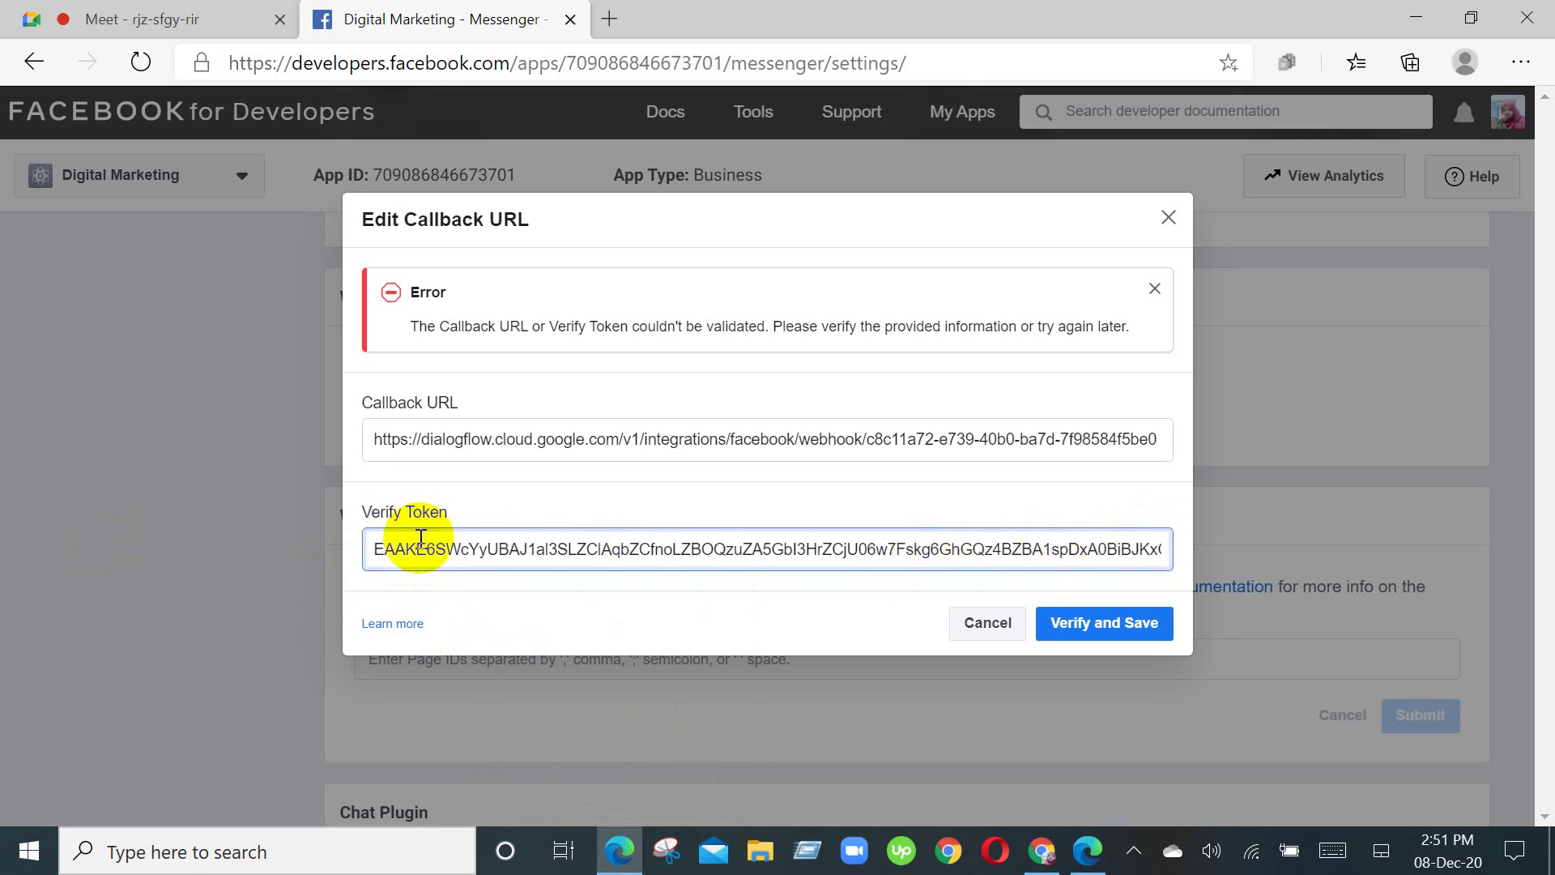
pyautogui.hotkey('ctrl', 'a')
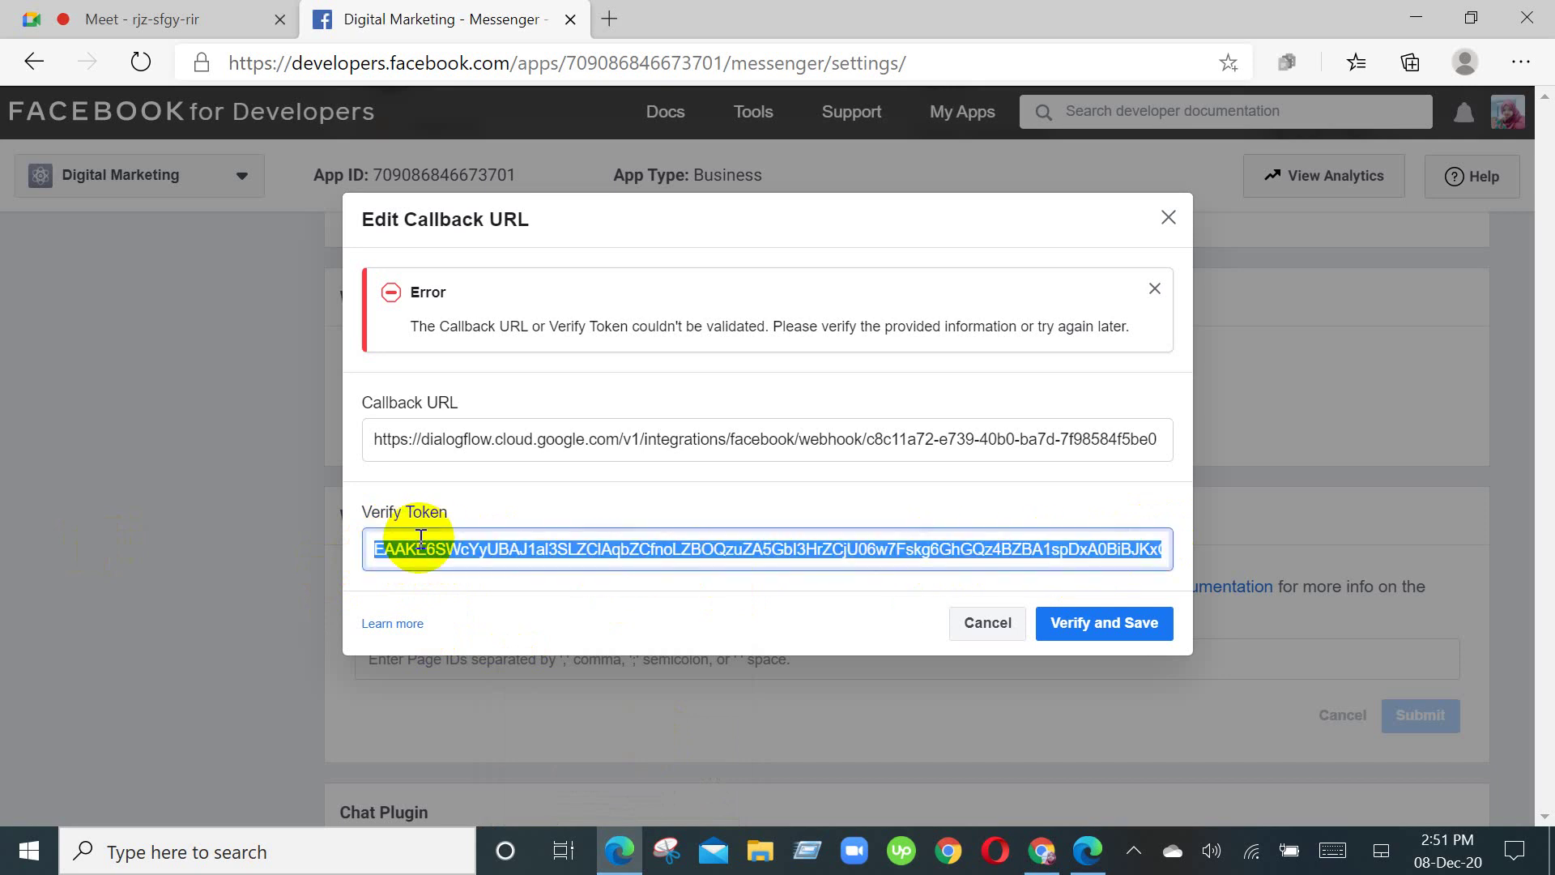
pyautogui.hotkey('ctrl', 'v')
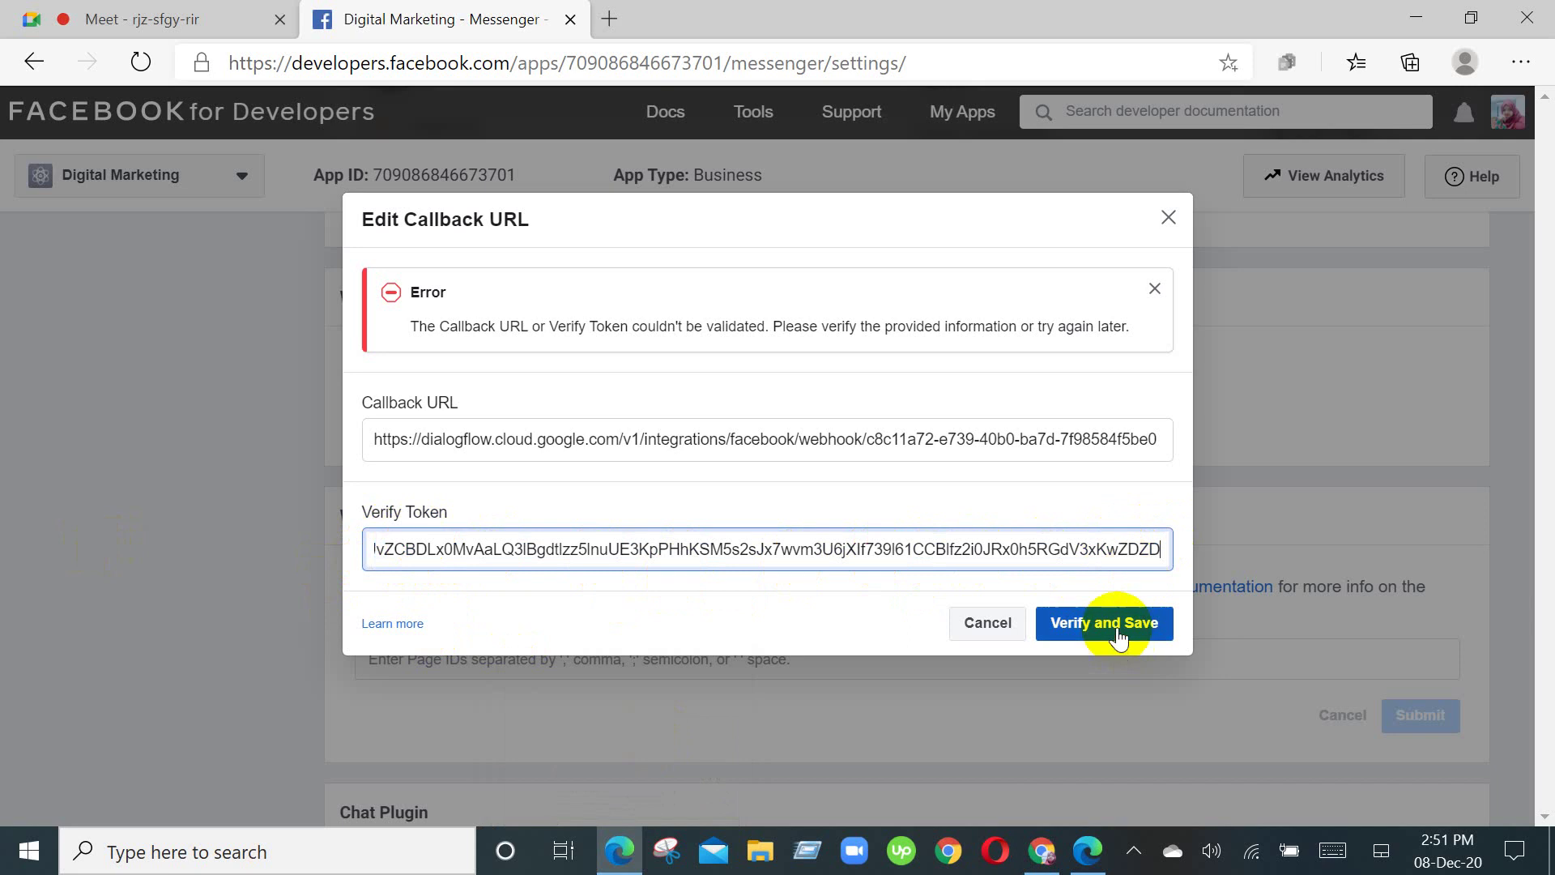
# Step: Retry Verify and Save, then dismiss the validation error and cancel the unsaved callback edit
pyautogui.click(1049, 624)
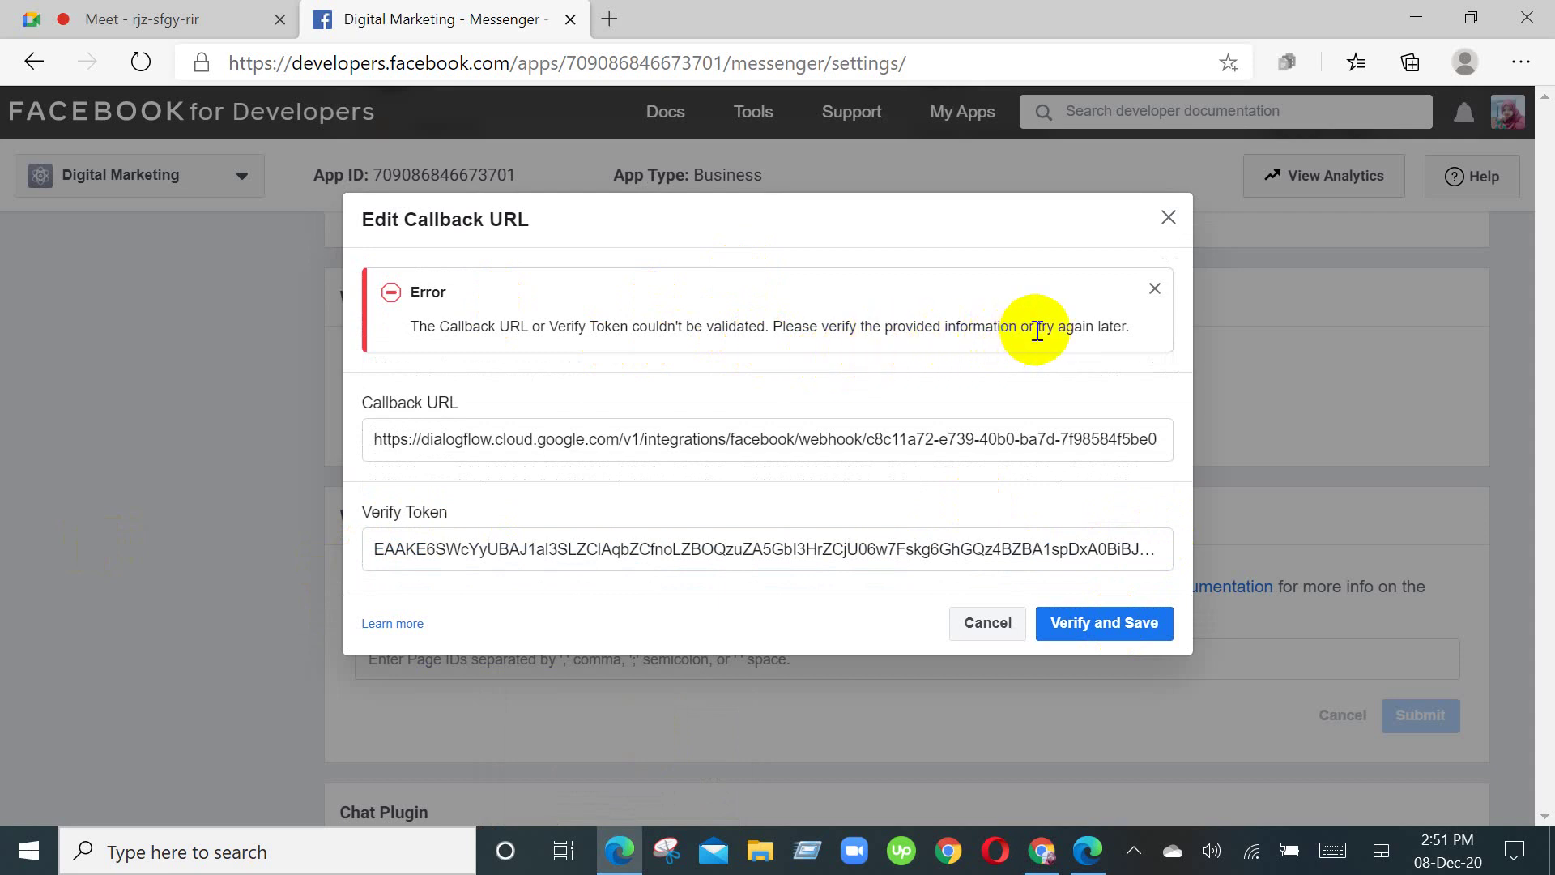
pyautogui.click(1154, 289)
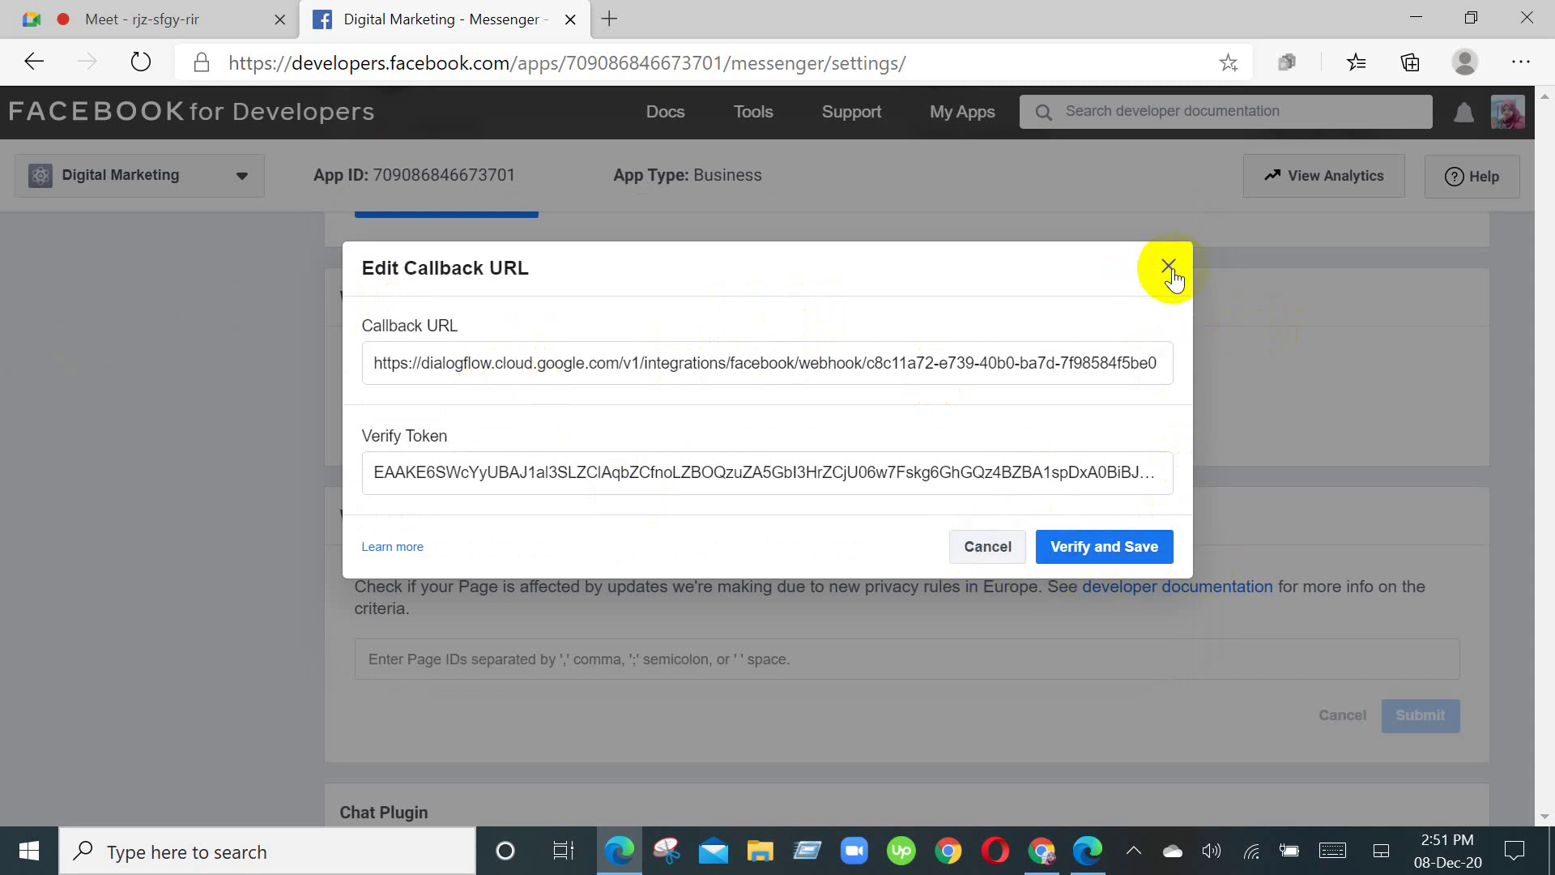
pyautogui.click(988, 547)
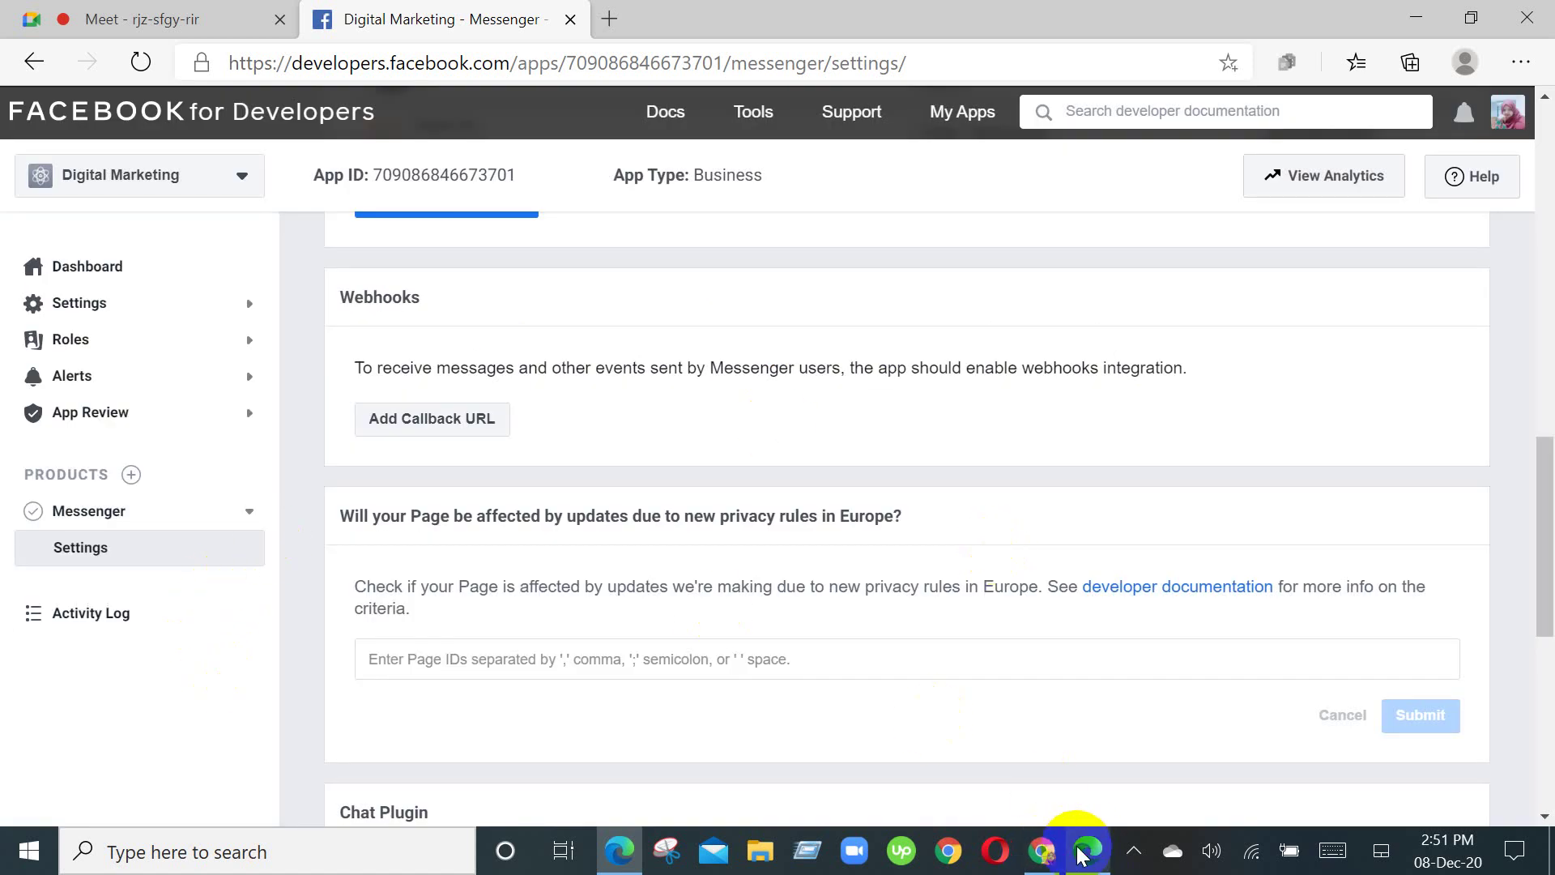
# Step: Stop the running Dialogflow Messenger bot and review the dialog's fields and START button
pyautogui.moveTo(1053, 859)
pyautogui.click(985, 732)
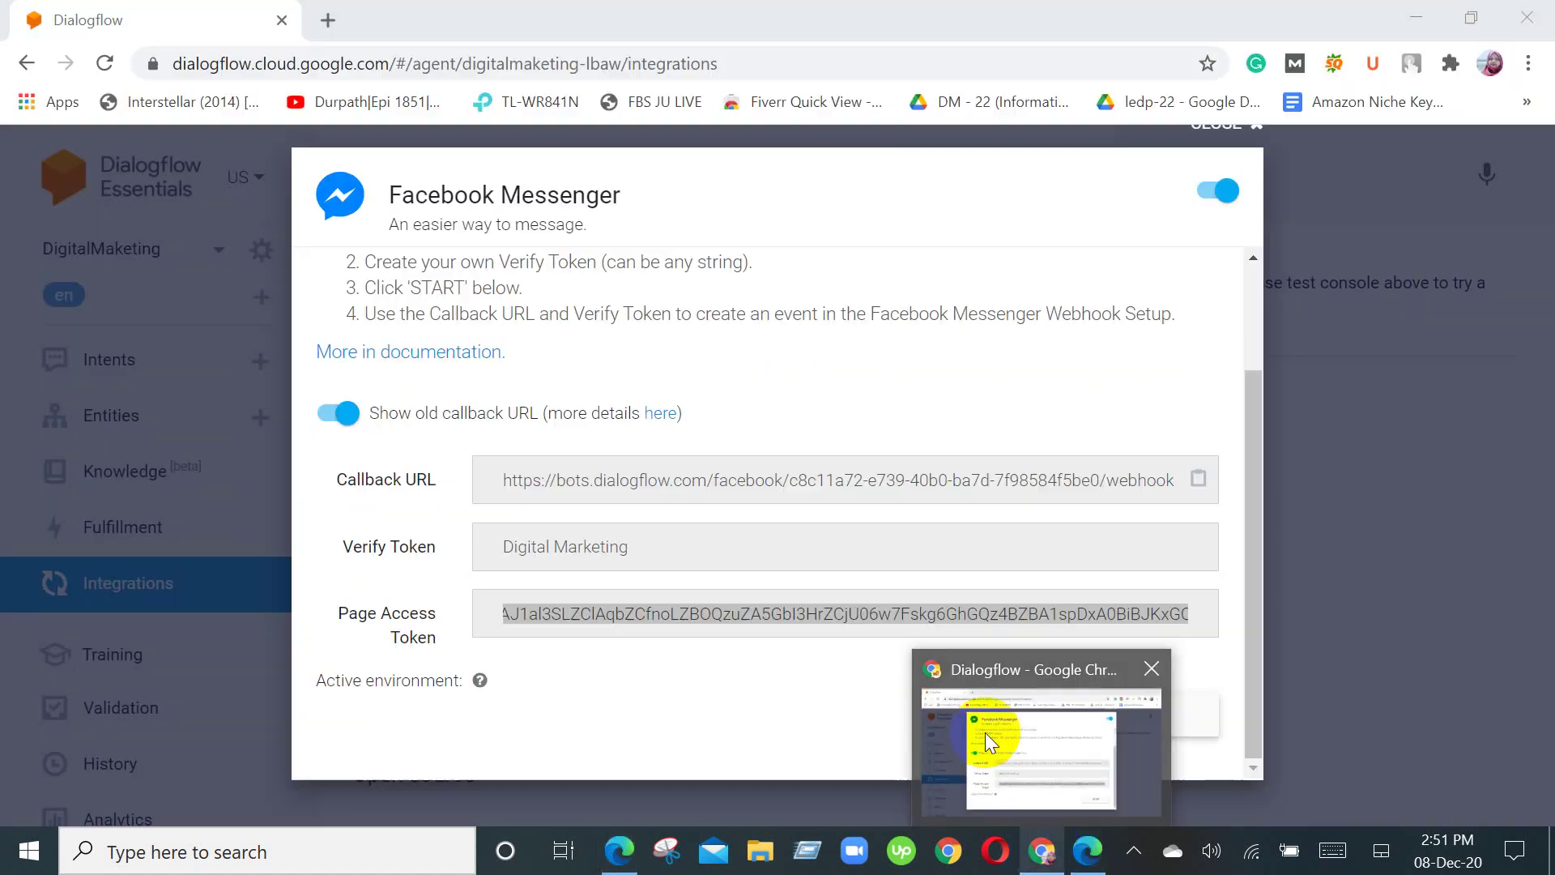
pyautogui.click(1157, 718)
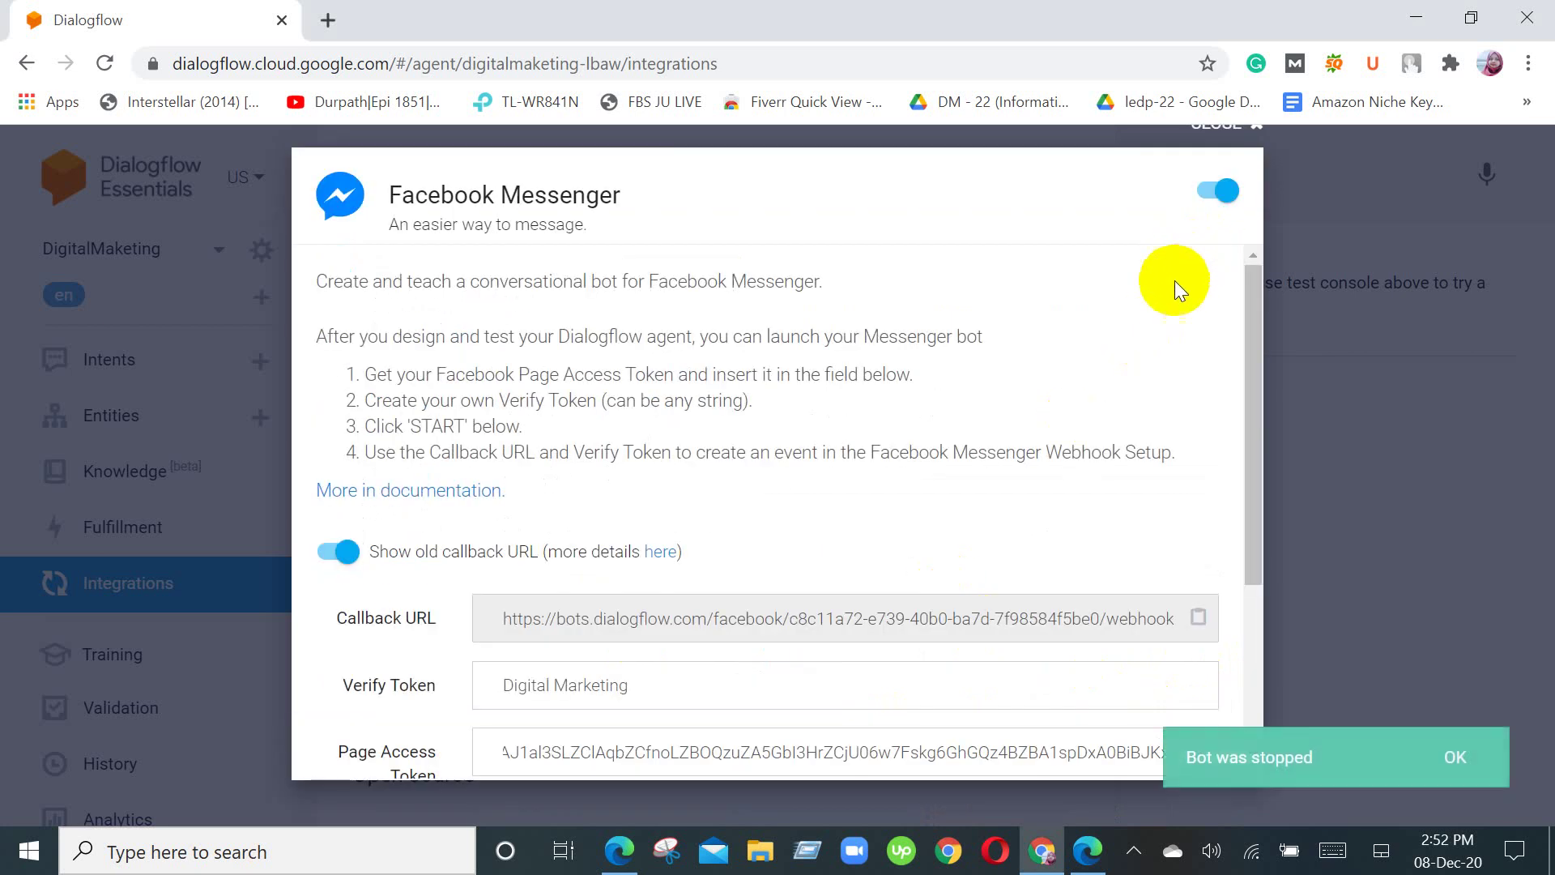
pyautogui.scroll(-3, 879, 684)
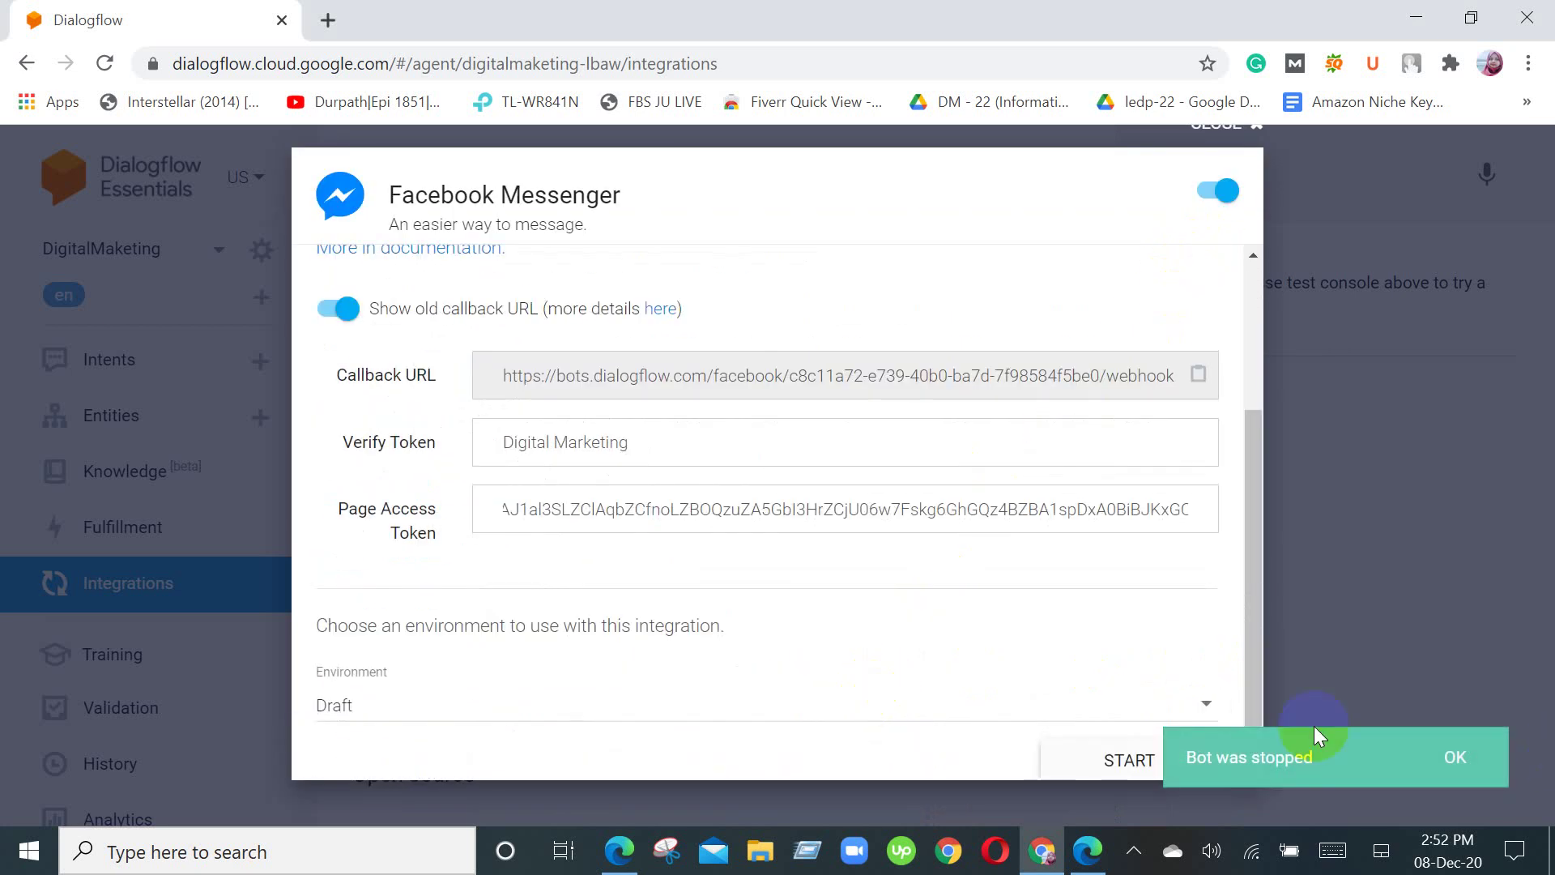
pyautogui.scroll(-1, 981, 635)
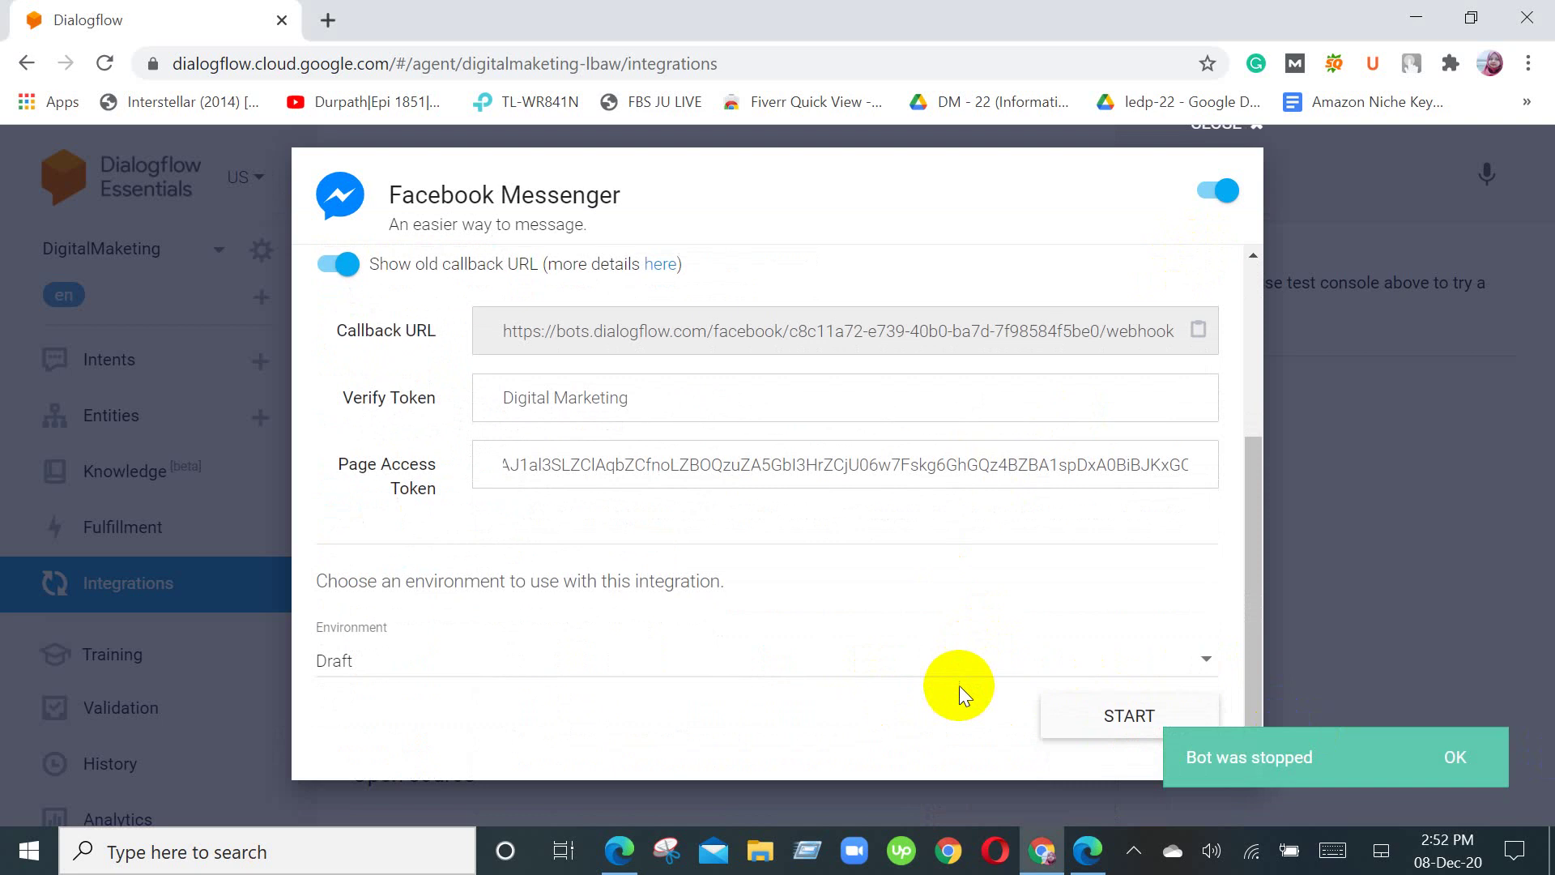
pyautogui.scroll(3, 958, 685)
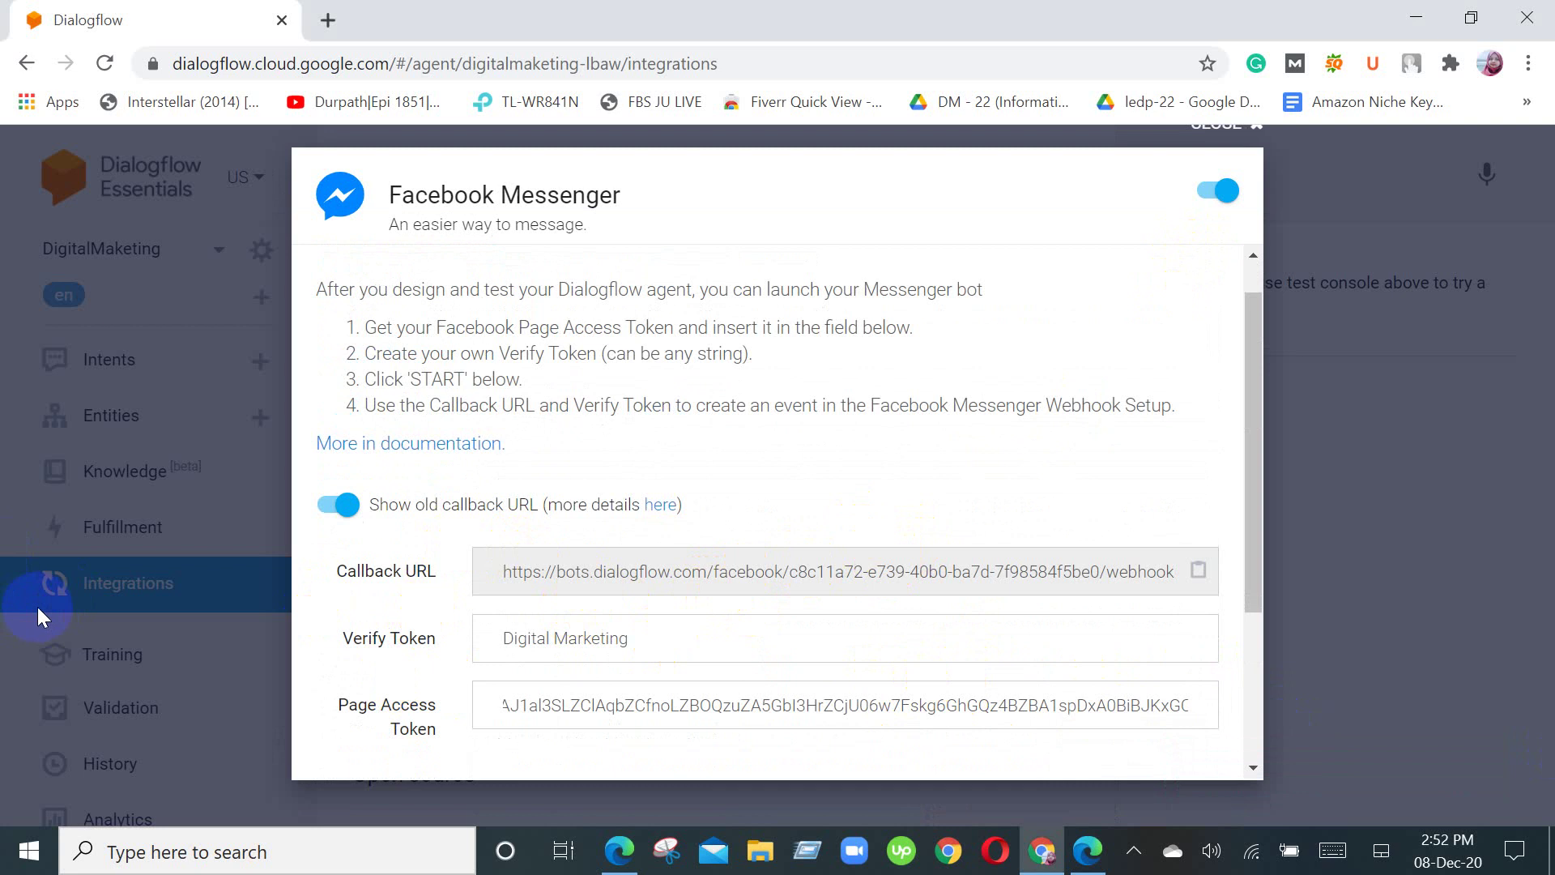
pyautogui.click(621, 852)
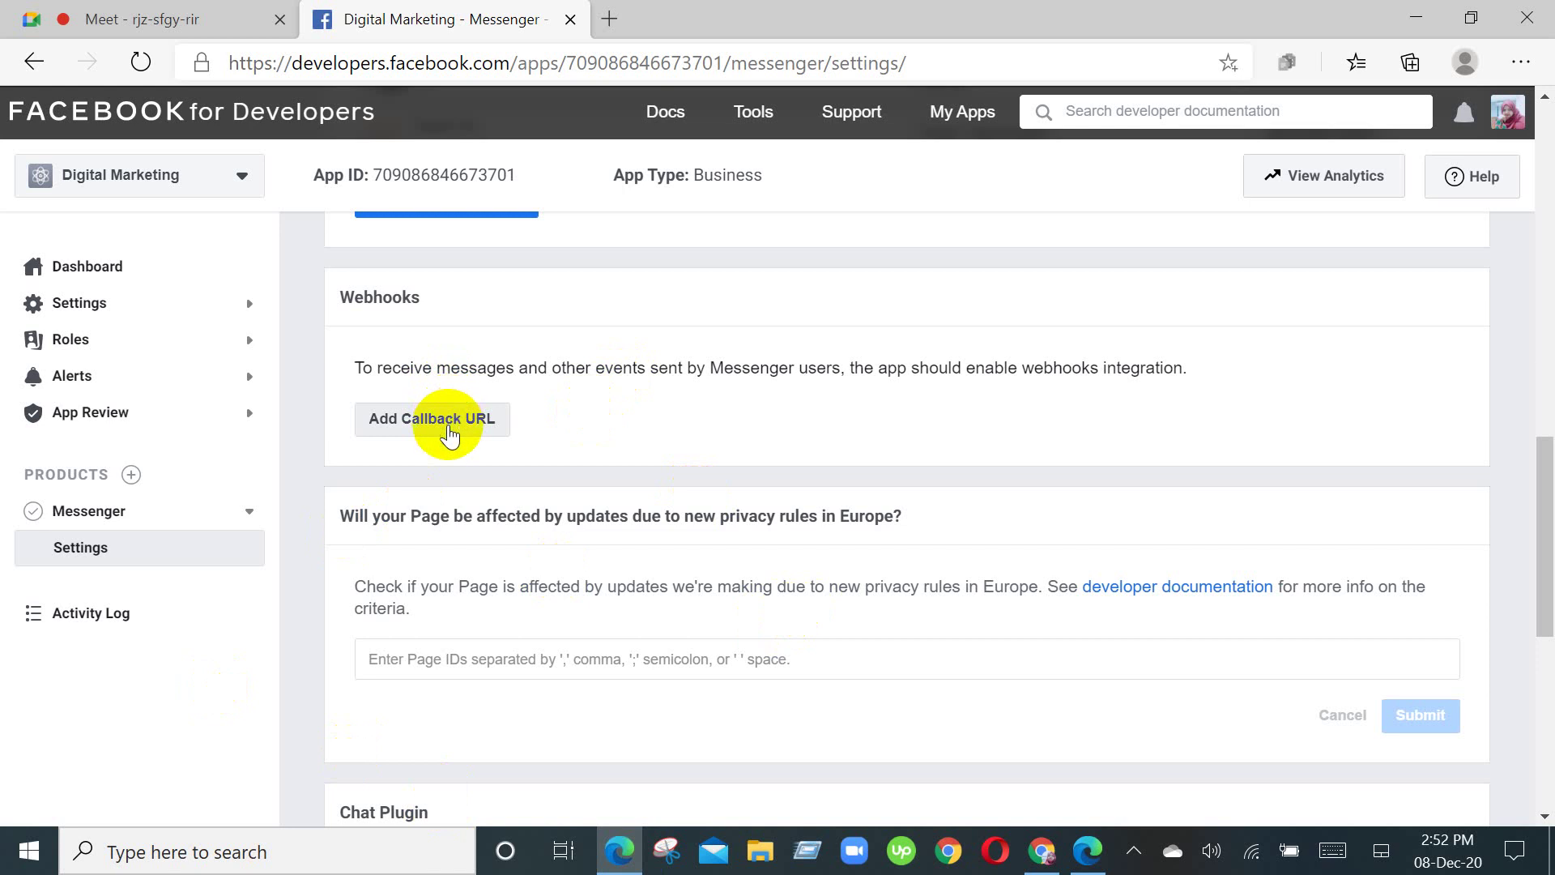
# Step: Scroll the Messenger Settings page through the Access Tokens and Webhooks sections
pyautogui.scroll(4, 451, 420)
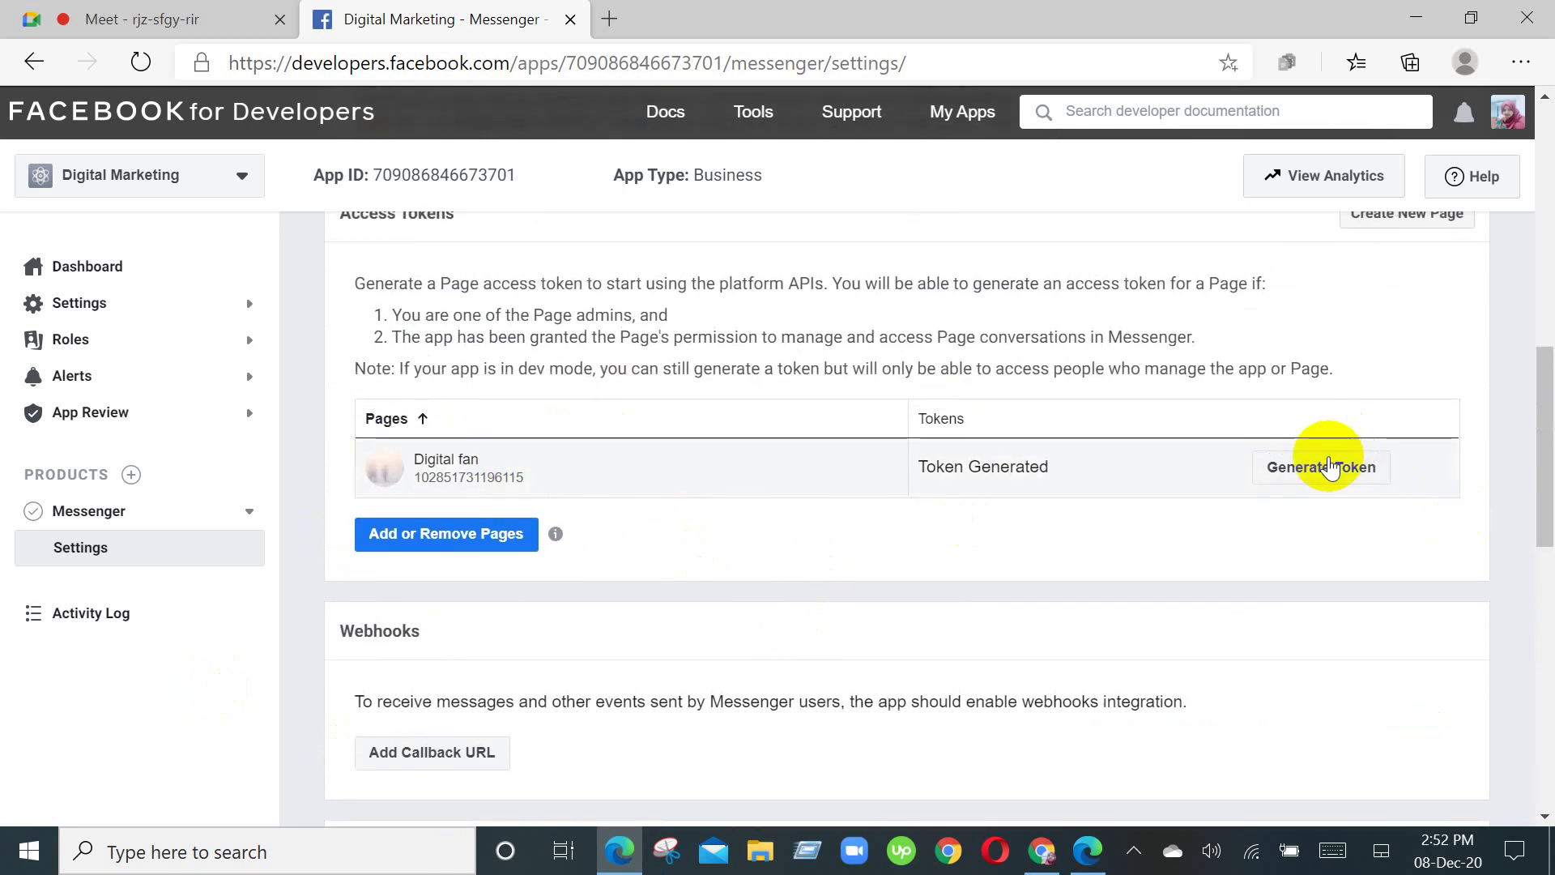
pyautogui.scroll(-3, 1036, 514)
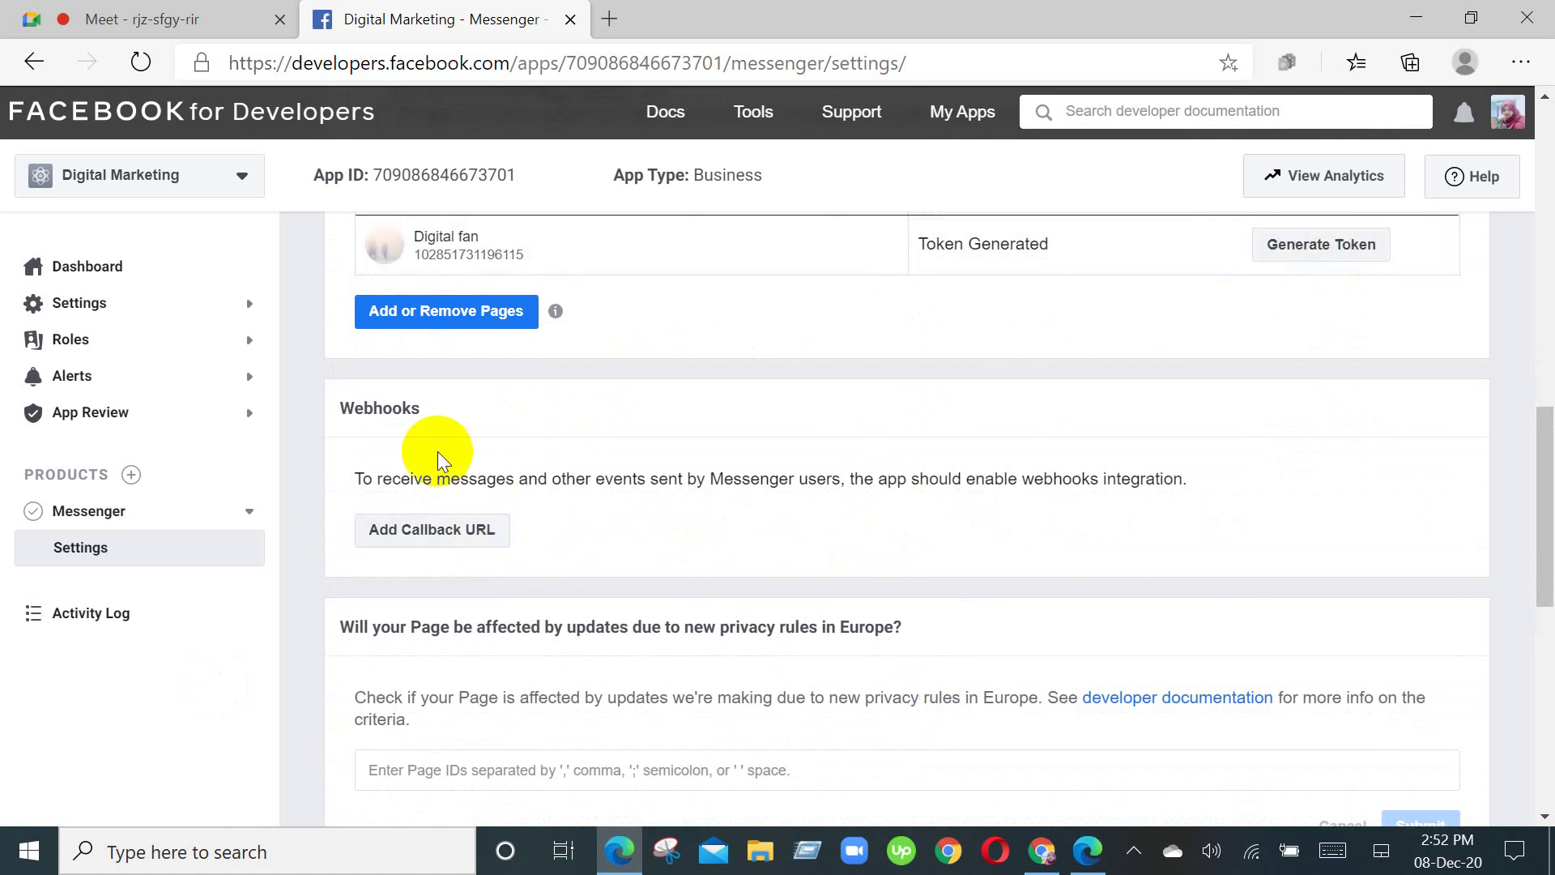
pyautogui.click(615, 850)
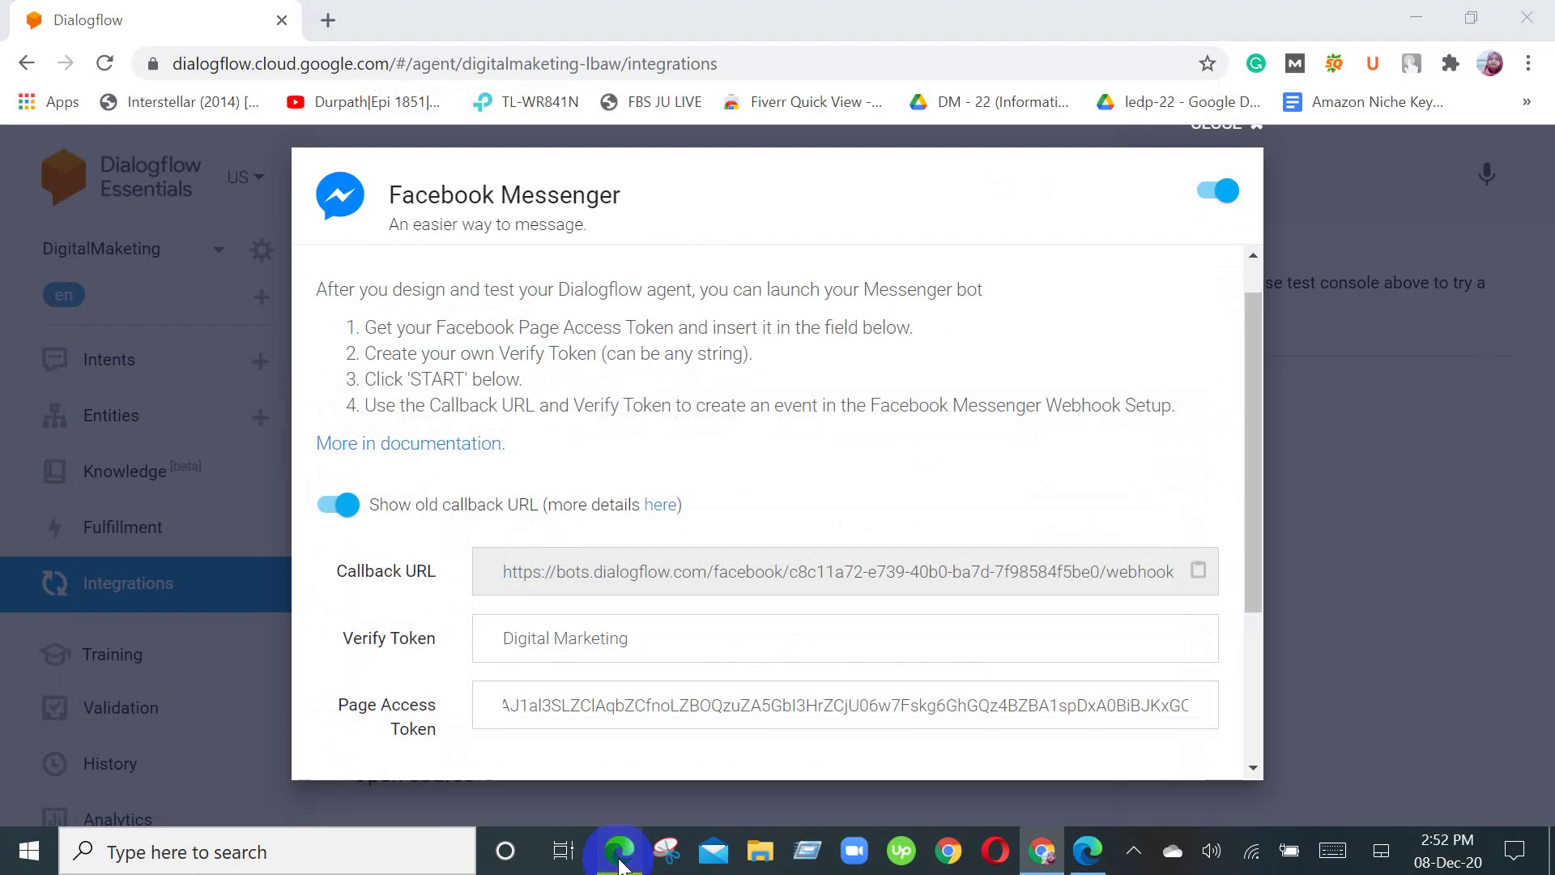
pyautogui.click(619, 859)
# Step: Return to the Google Meet tab and mute the microphone
pyautogui.click(194, 18)
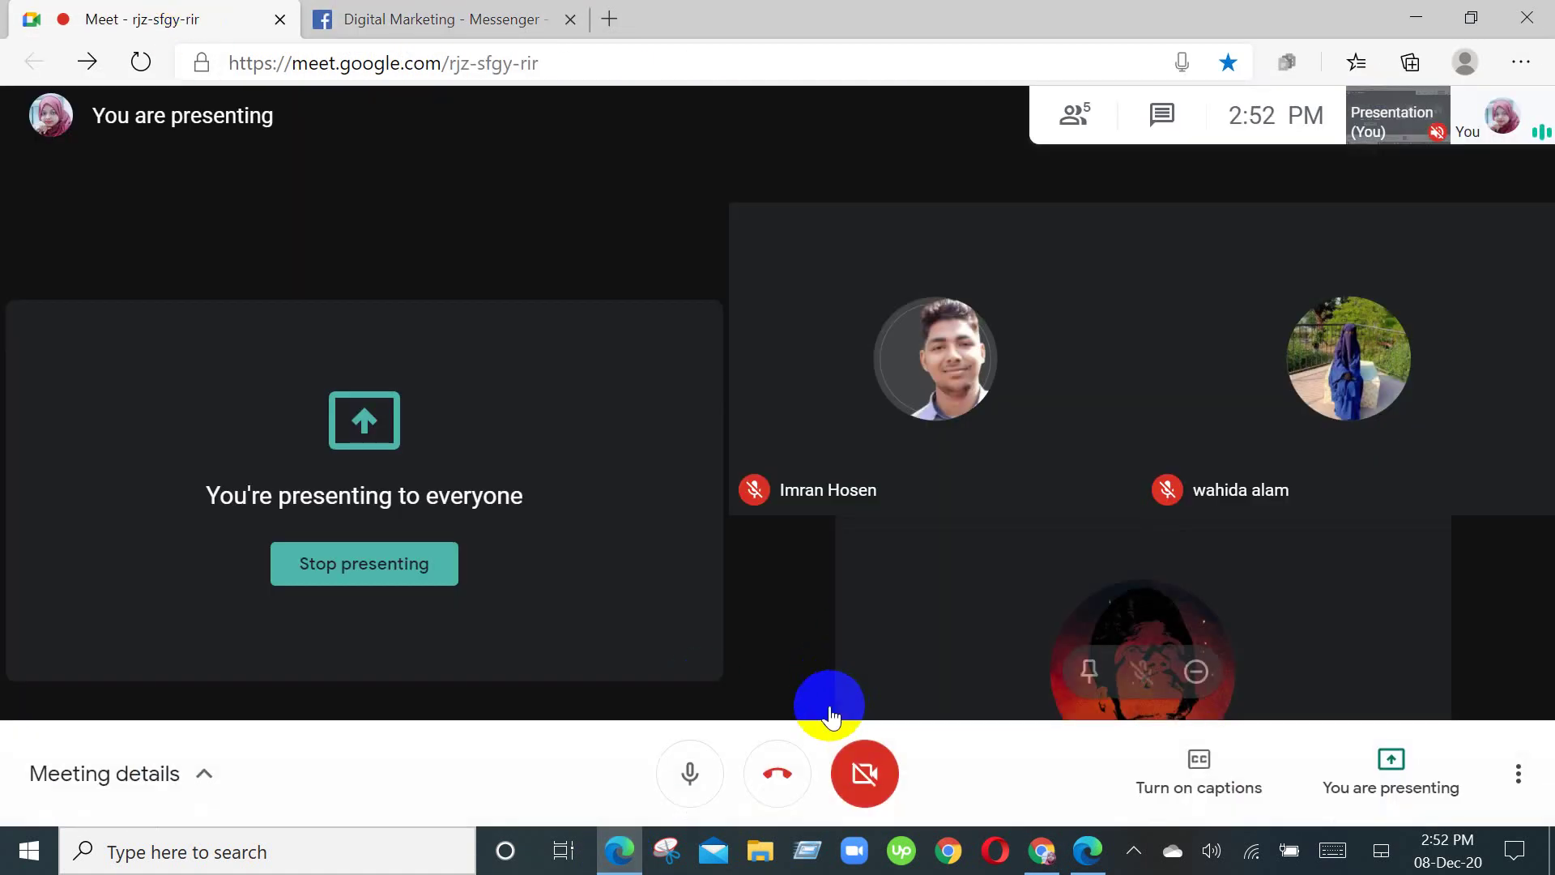
pyautogui.click(684, 779)
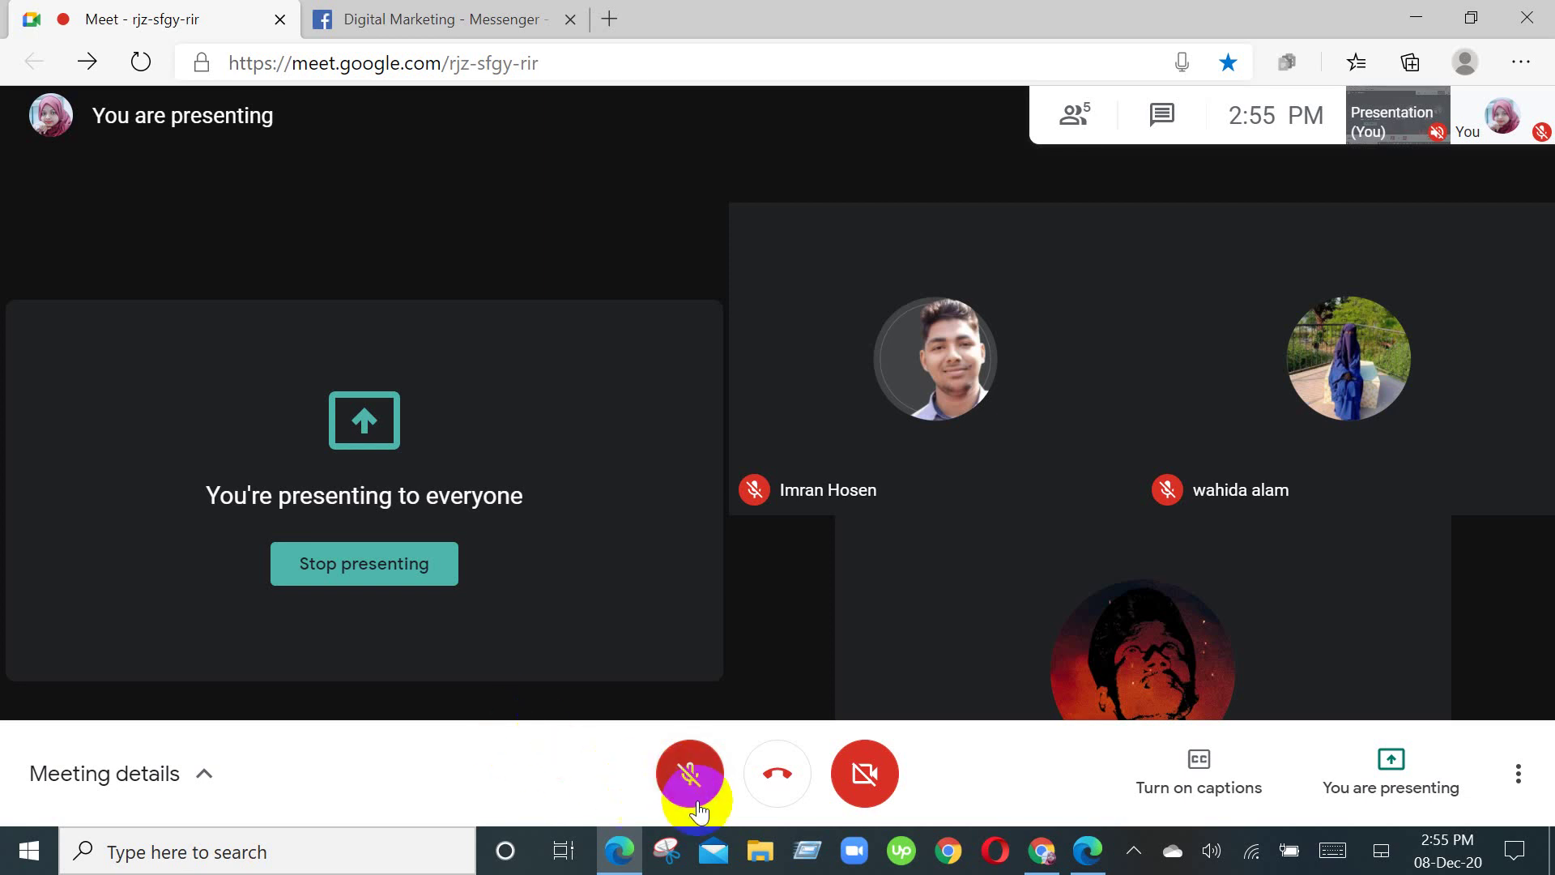
# Step: Unmute the microphone in the Google Meet call
pyautogui.click(691, 792)
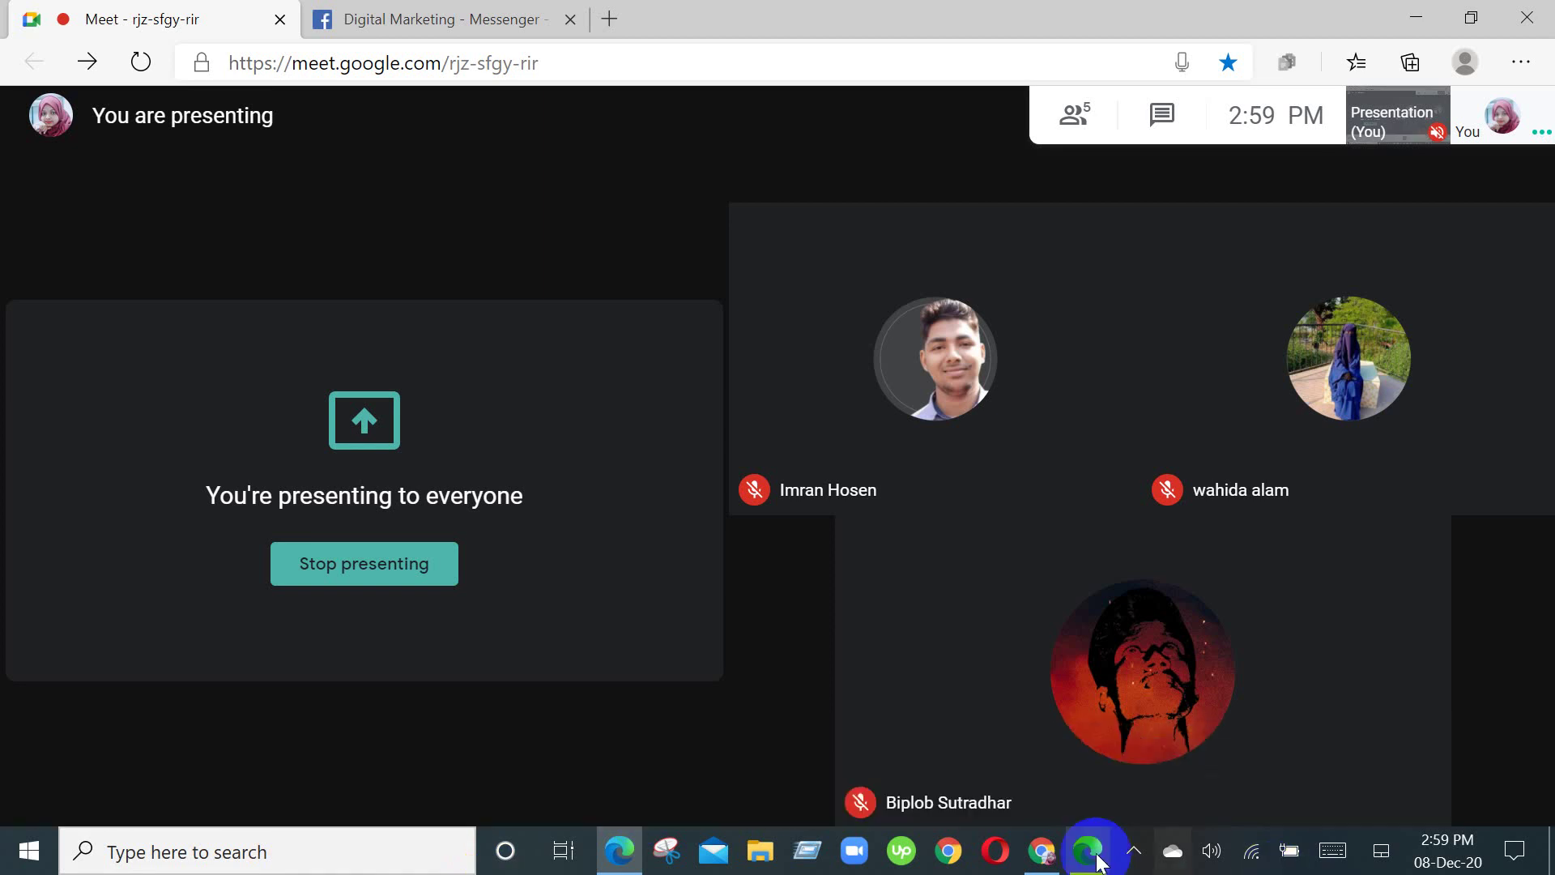
# Step: Check on the Meet call, then scroll up the Facebook Messenger app settings
pyautogui.click(1042, 850)
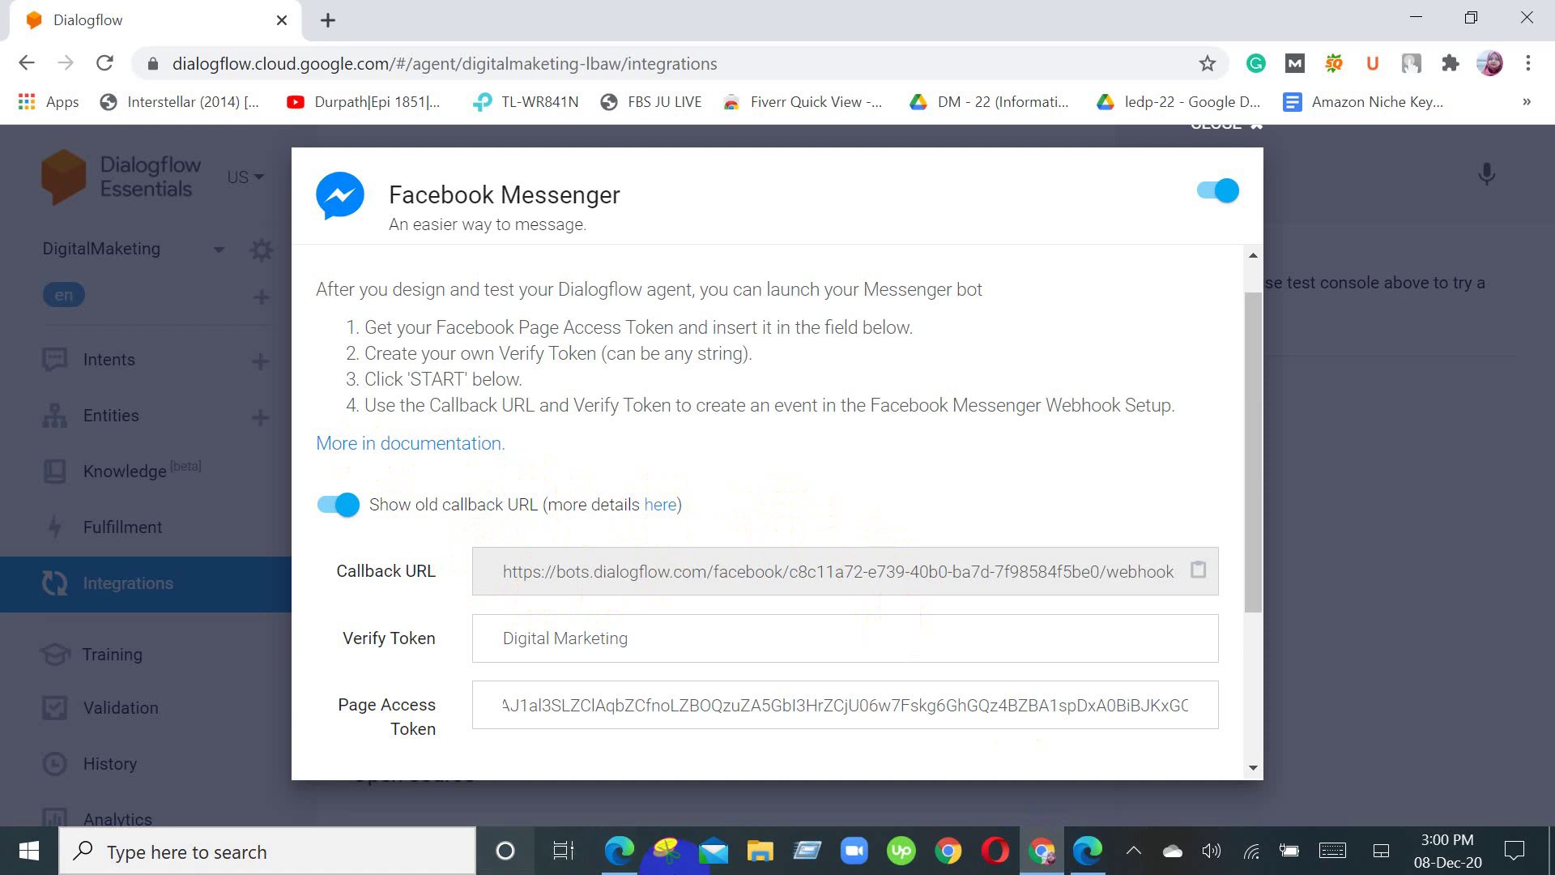
pyautogui.moveTo(620, 850)
pyautogui.click(614, 771)
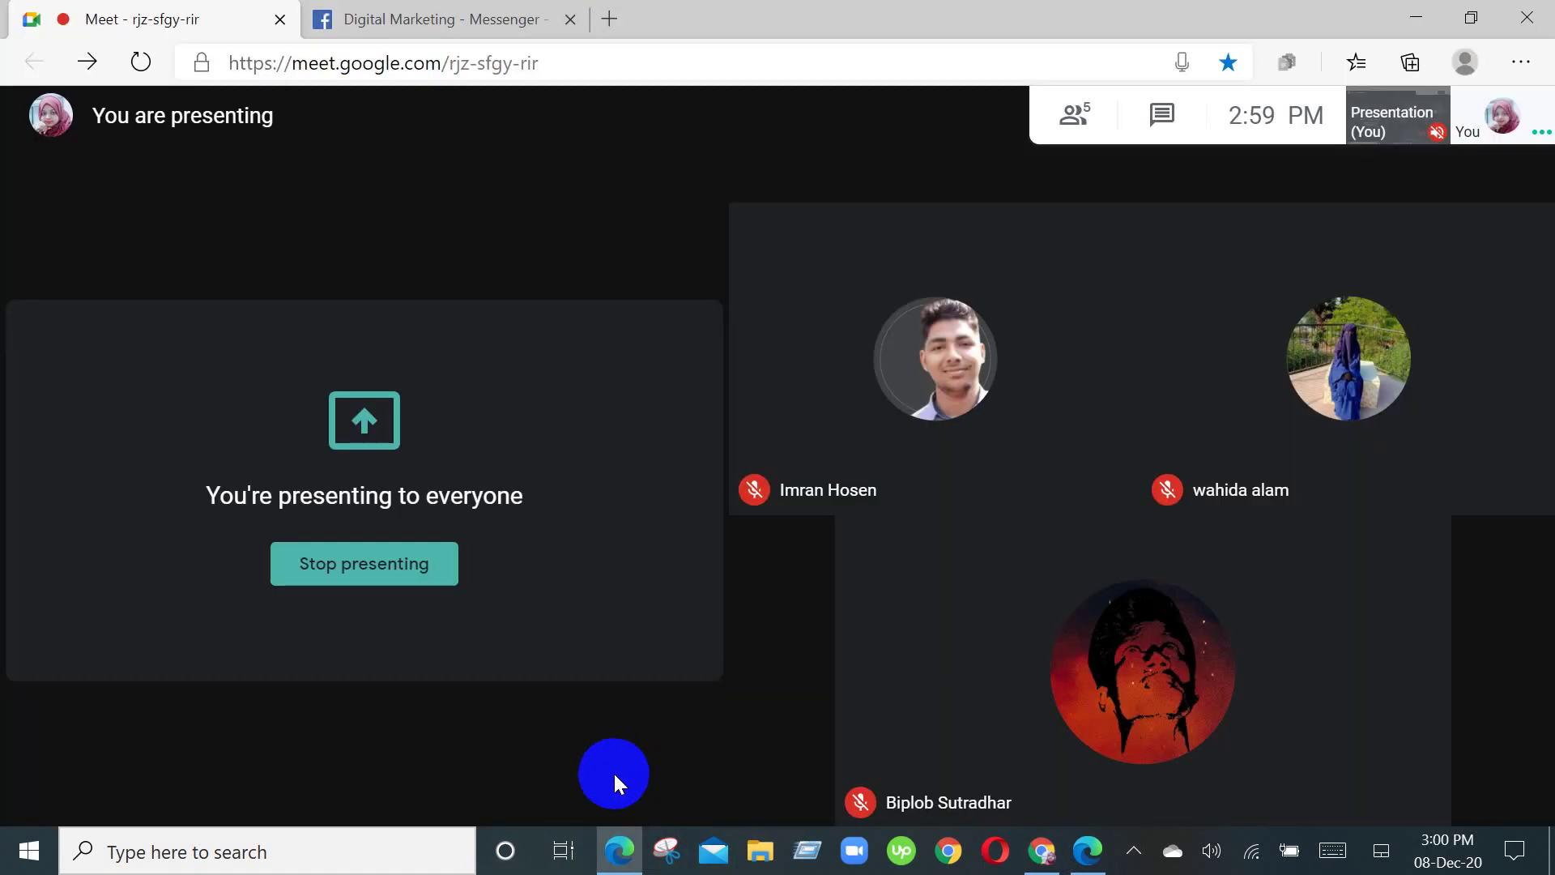
pyautogui.click(486, 18)
pyautogui.scroll(1, 1162, 344)
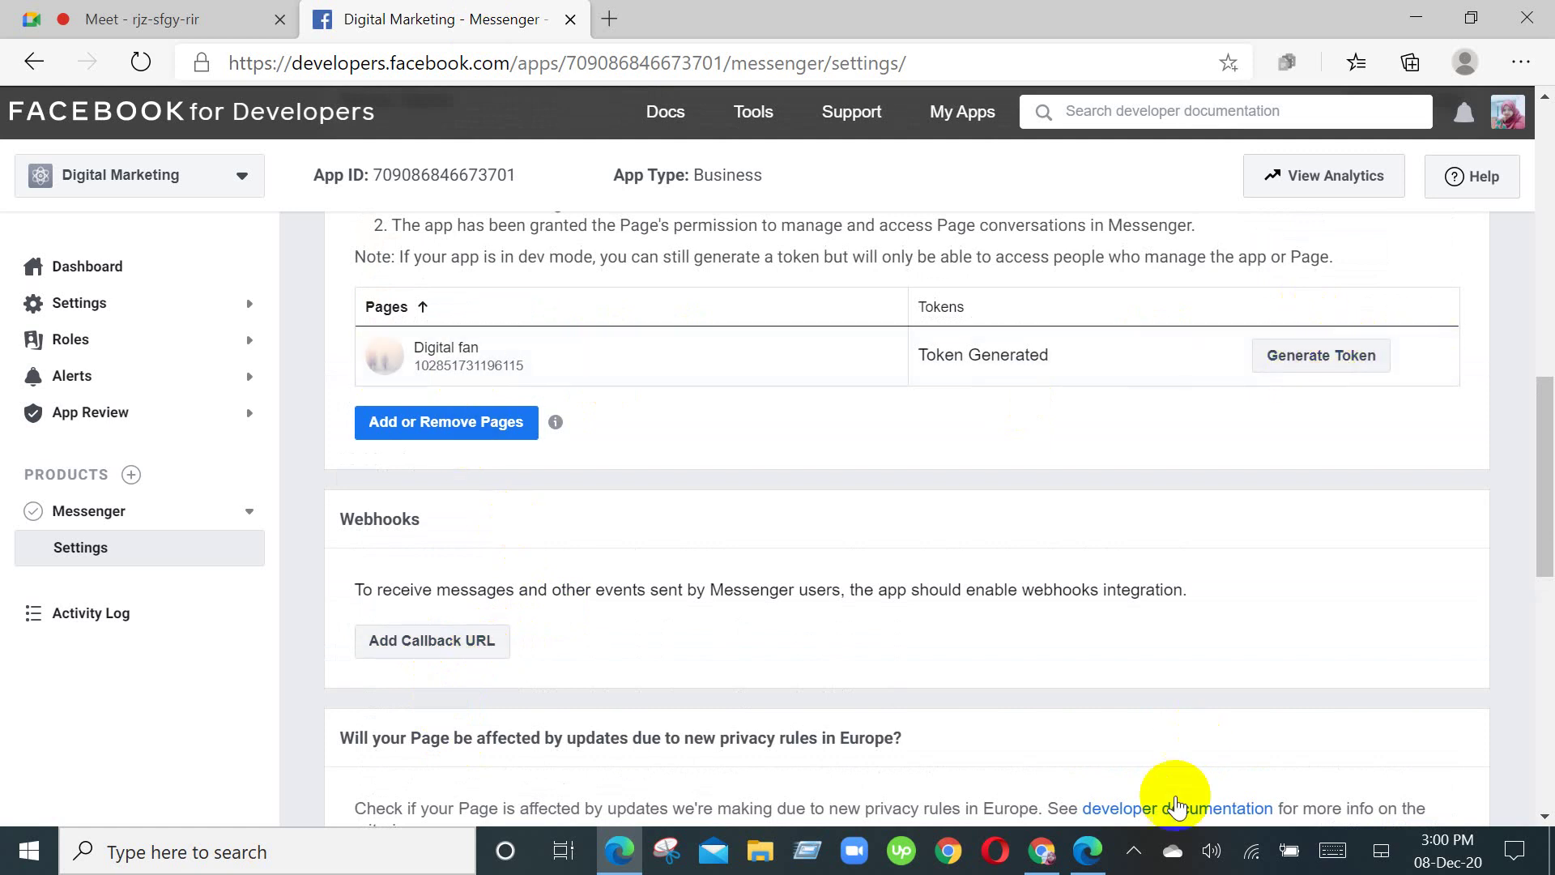
# Step: Scroll Dialogflow's Messenger dialog to the Draft environment and START section
pyautogui.moveTo(1042, 851)
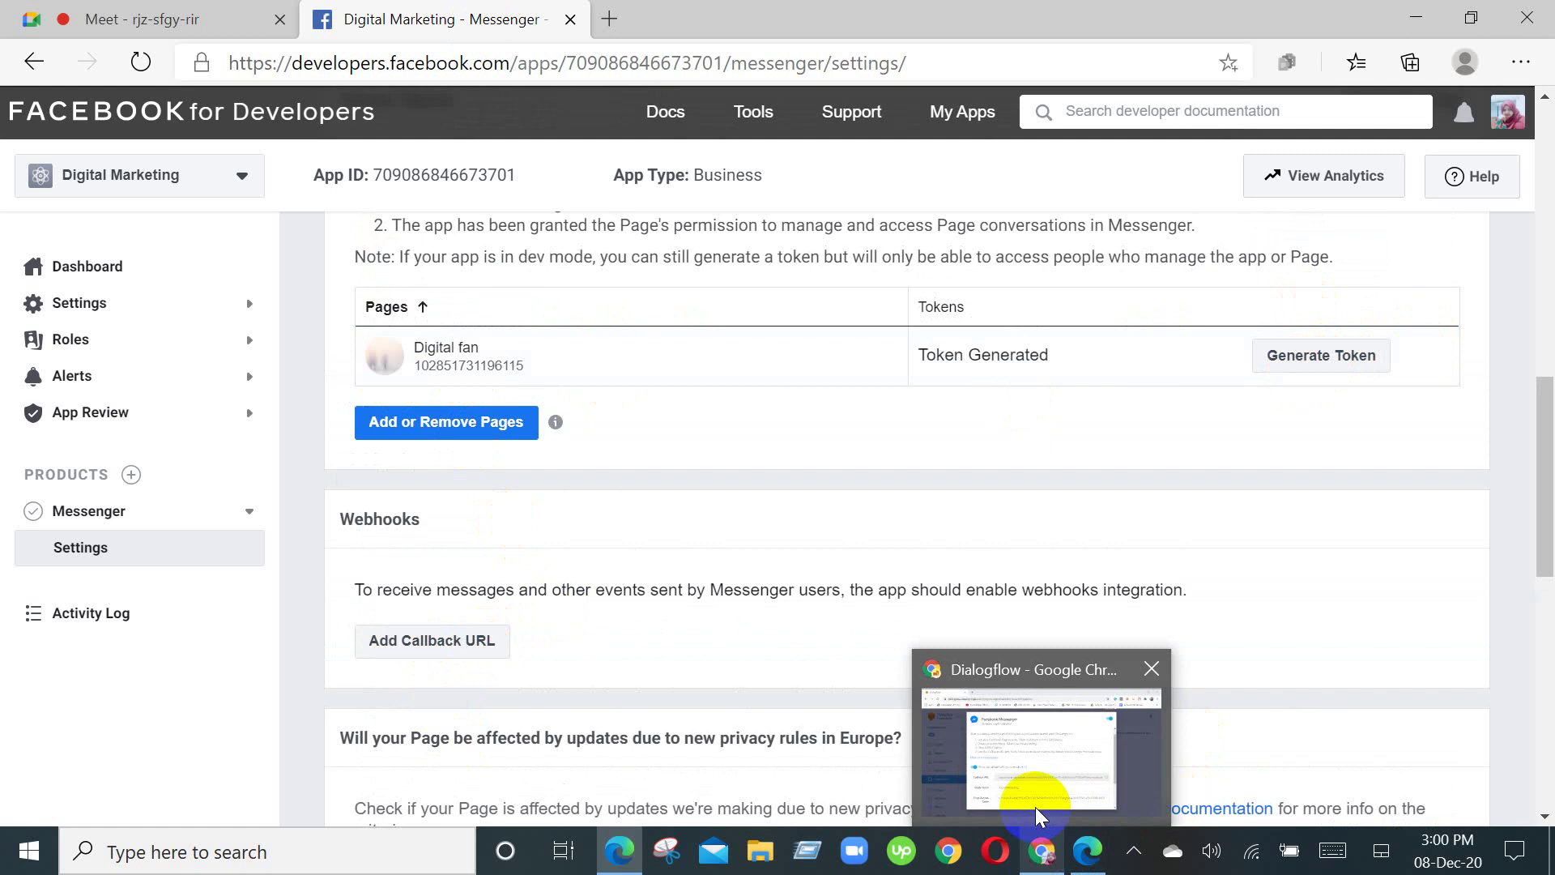
pyautogui.click(1042, 777)
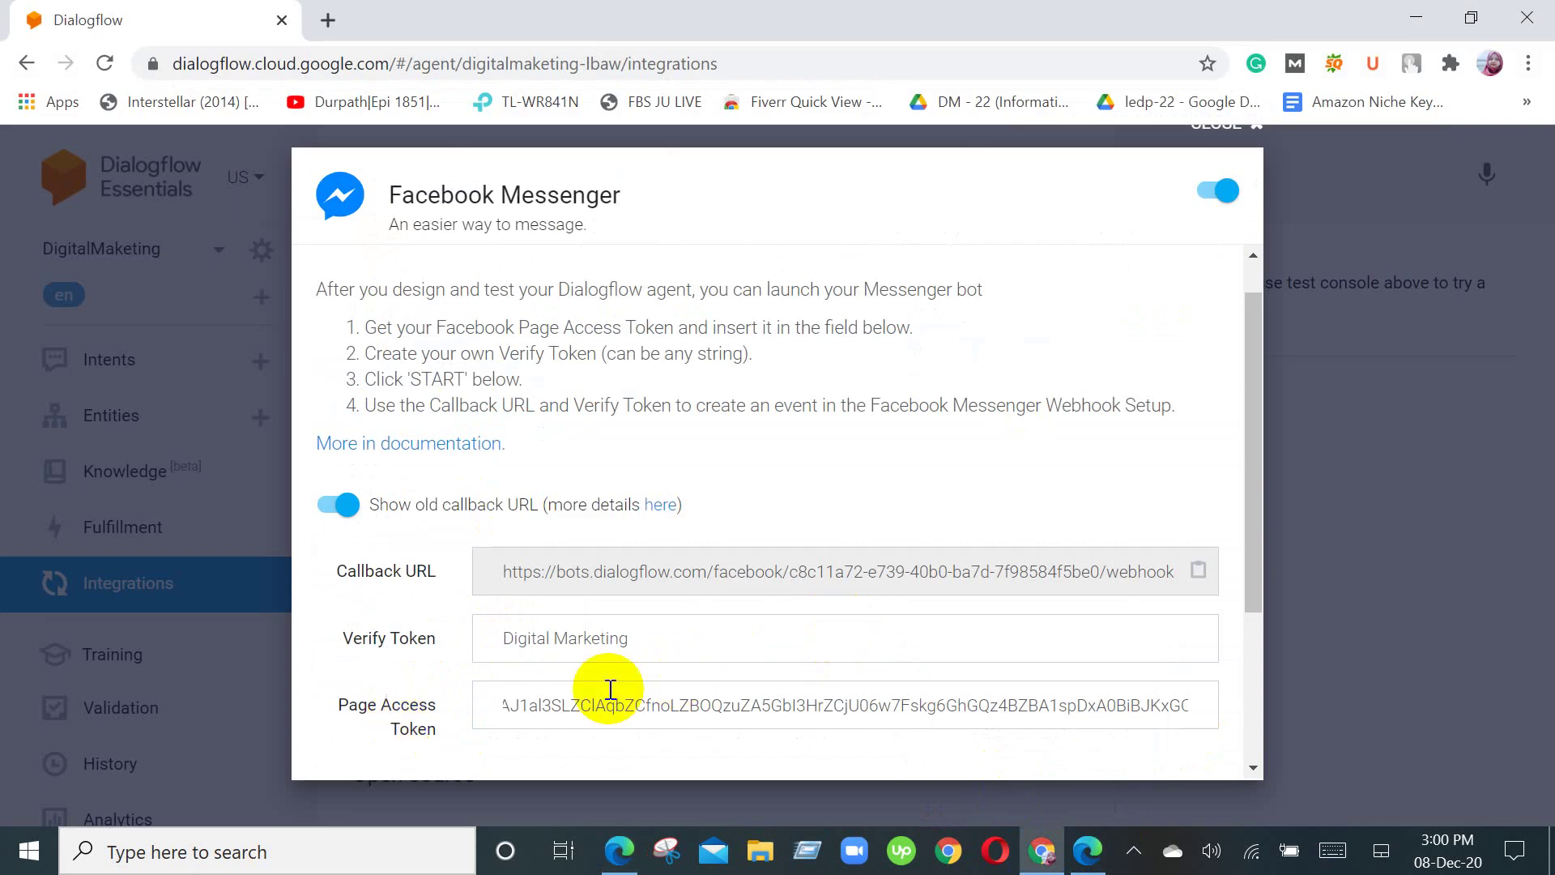
pyautogui.scroll(-1, 616, 700)
pyautogui.scroll(-1, 530, 625)
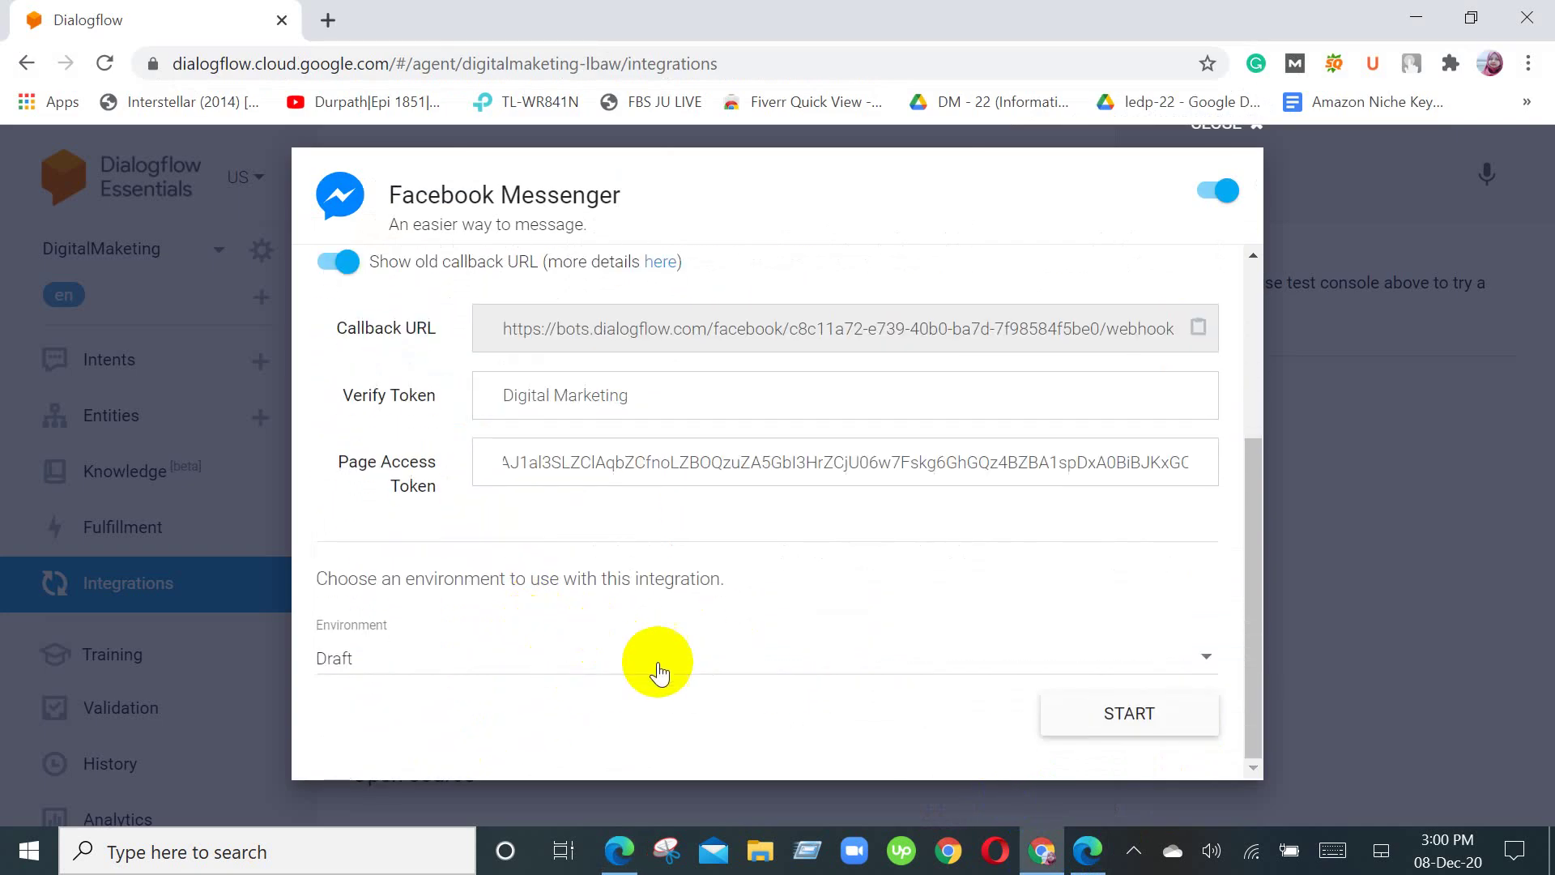
pyautogui.click(615, 867)
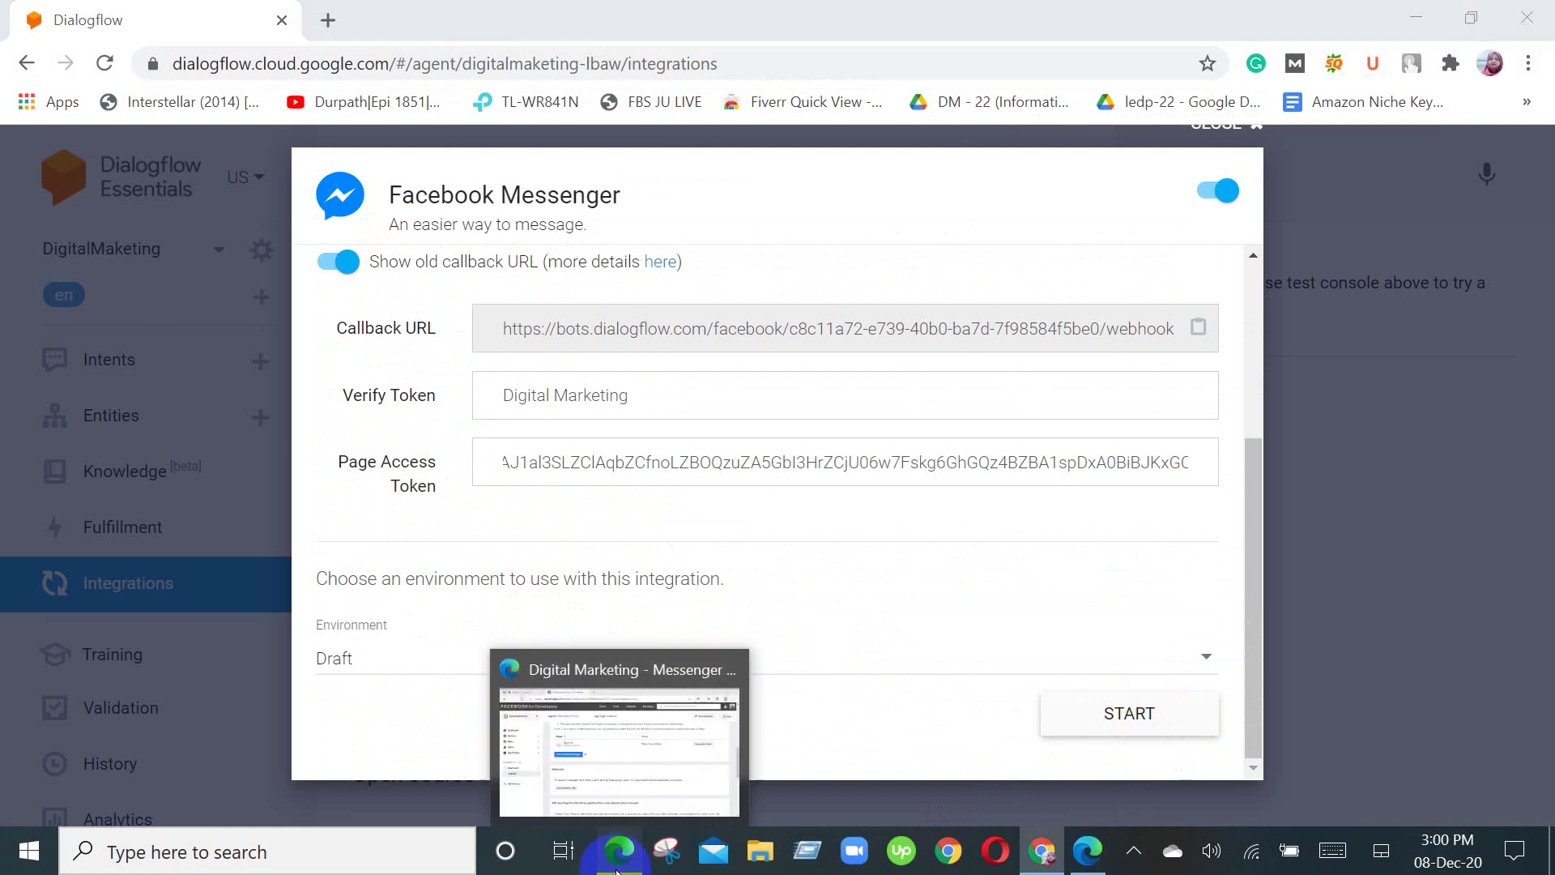
pyautogui.click(573, 667)
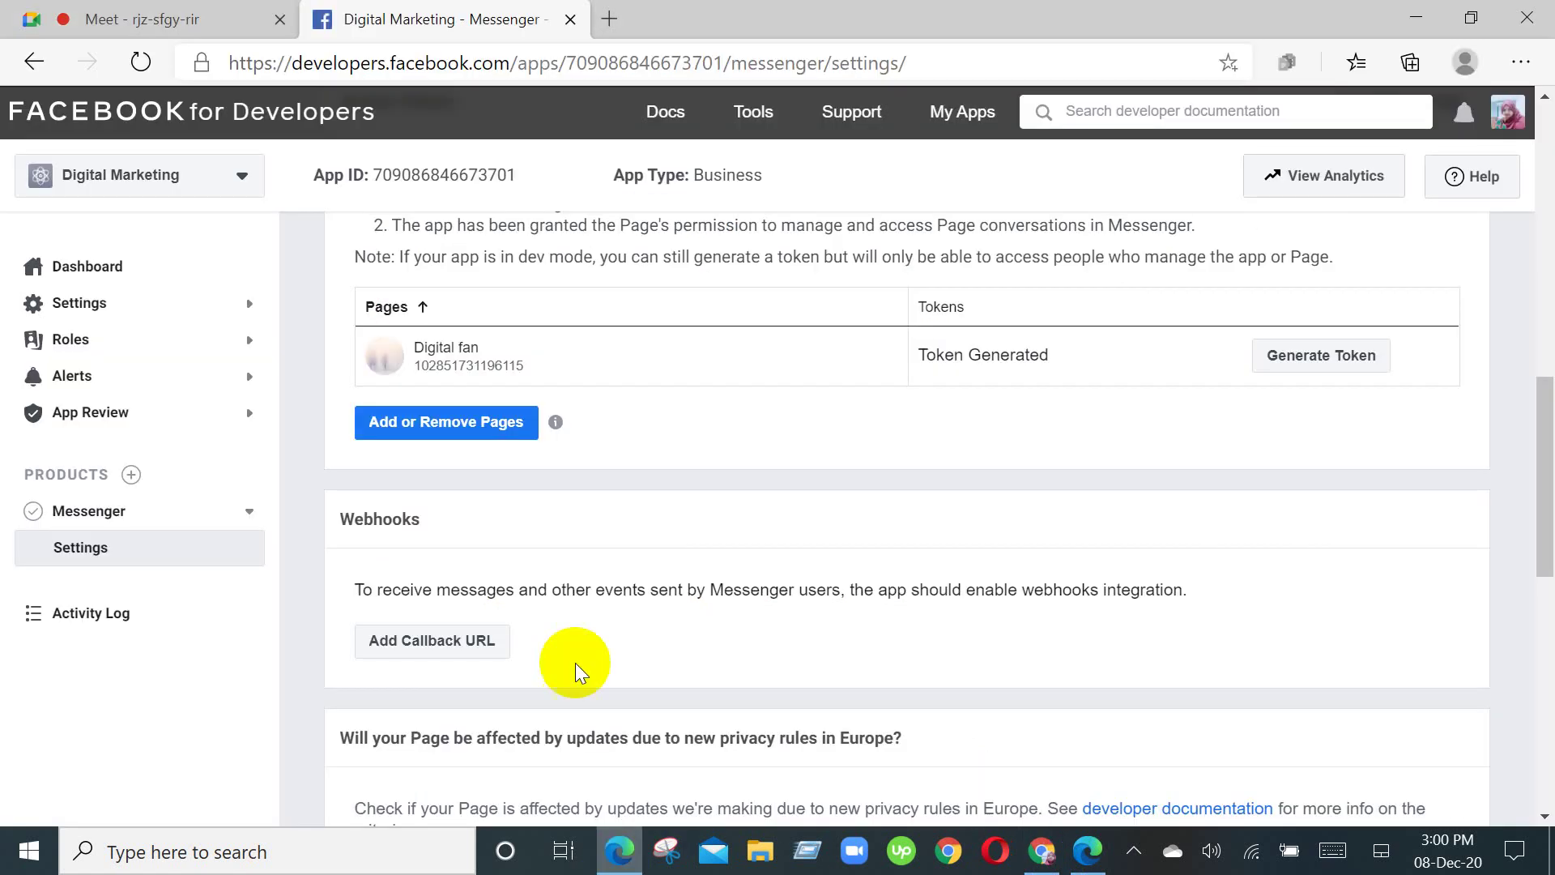
# Step: Generate a new Digital fan page access token, acknowledge the warning, and copy it
pyautogui.click(1355, 355)
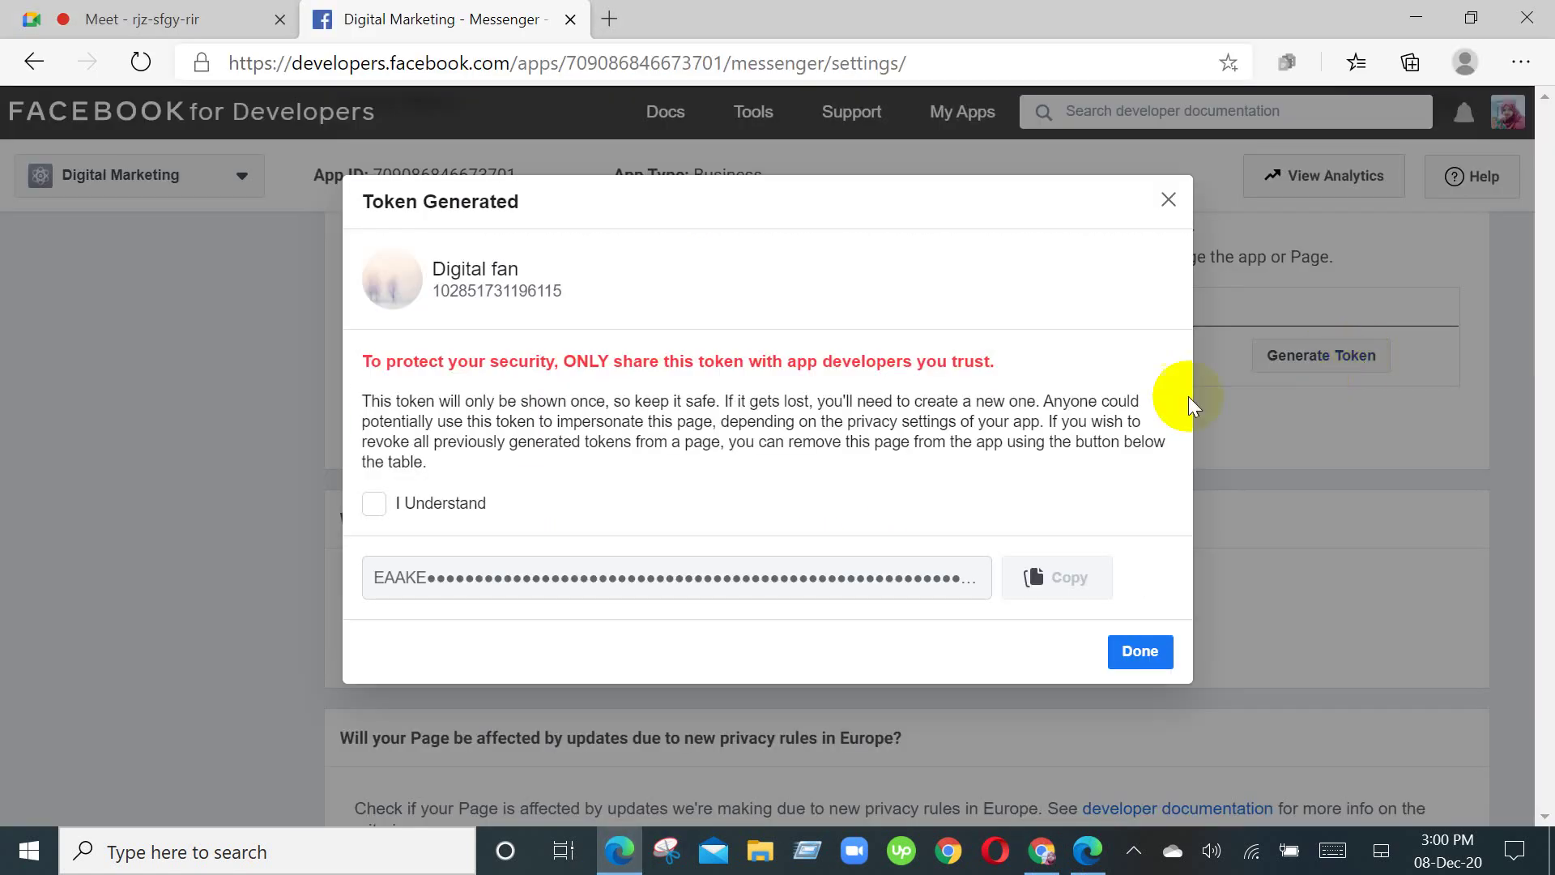
pyautogui.click(372, 504)
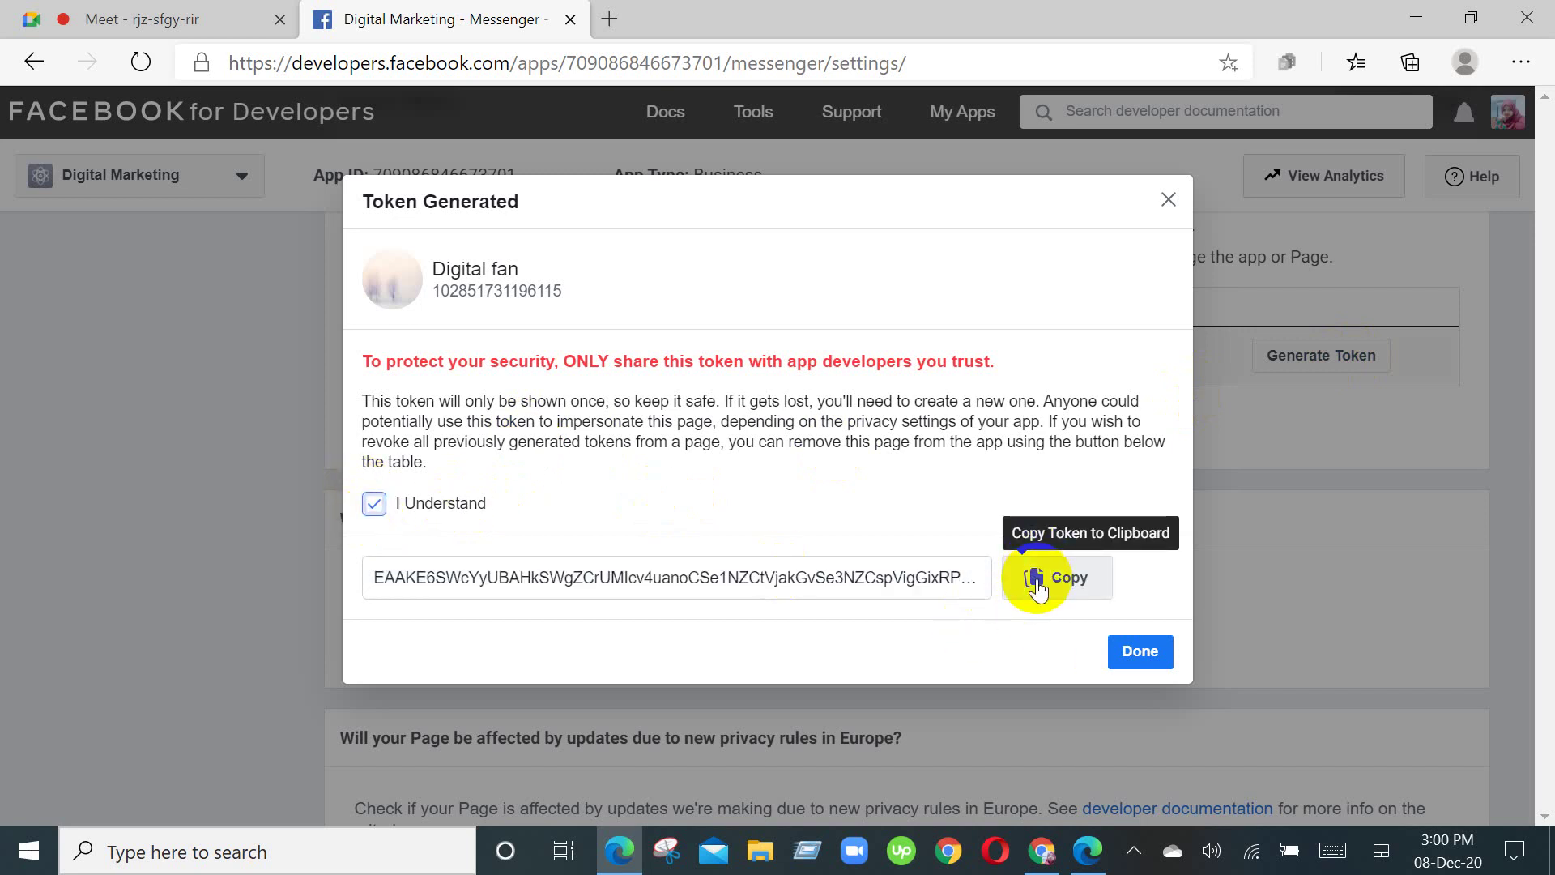
pyautogui.click(1039, 589)
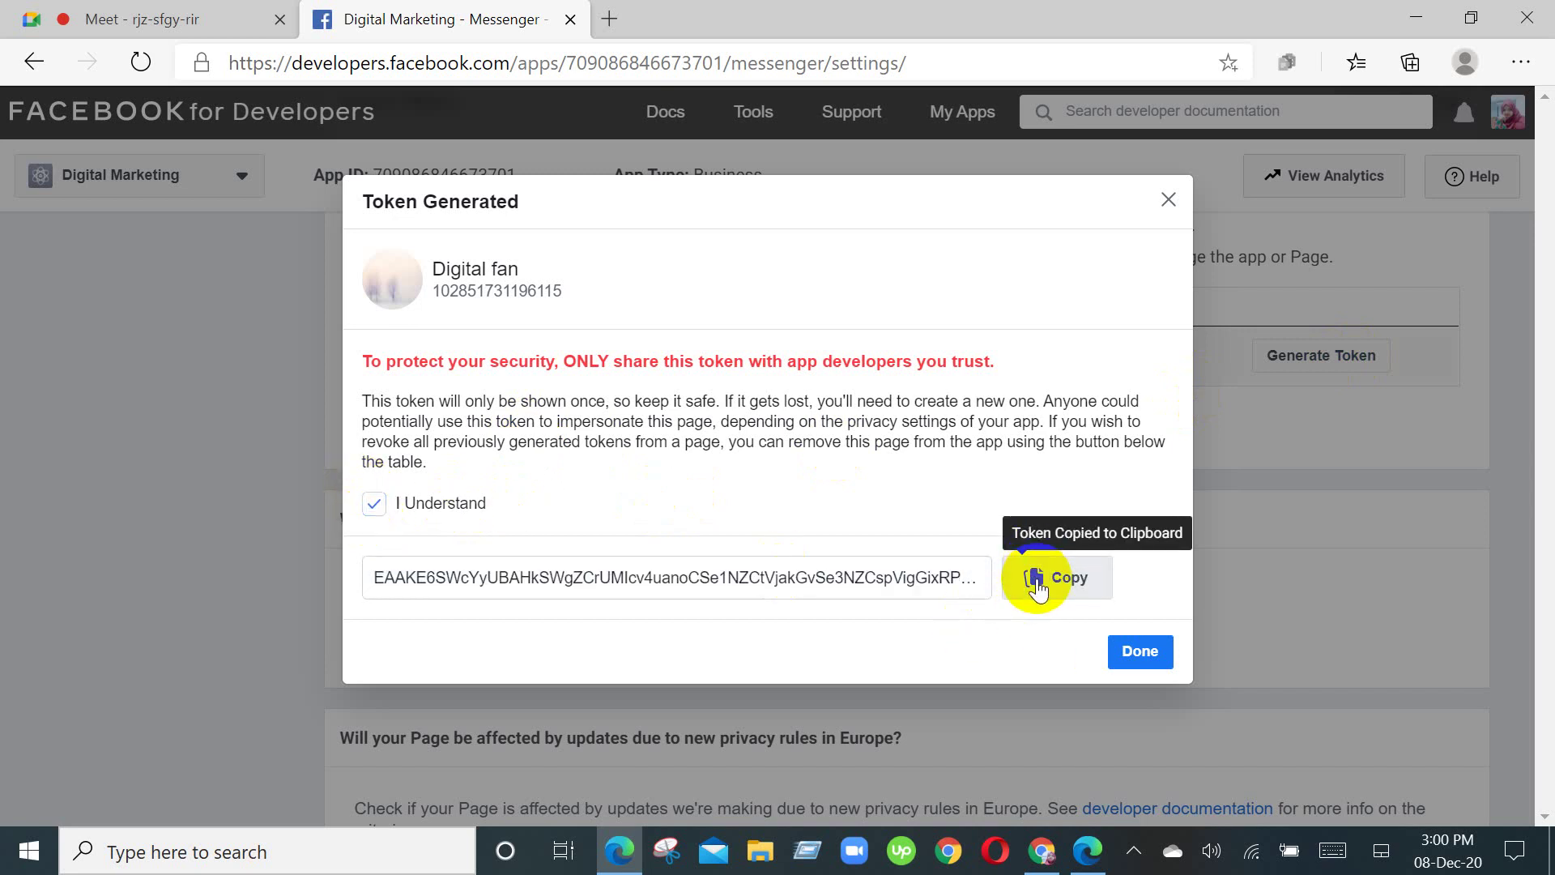
pyautogui.click(1139, 652)
# Step: Paste the new token over the old Page Access Token and start the Messenger bot
pyautogui.moveTo(1044, 852)
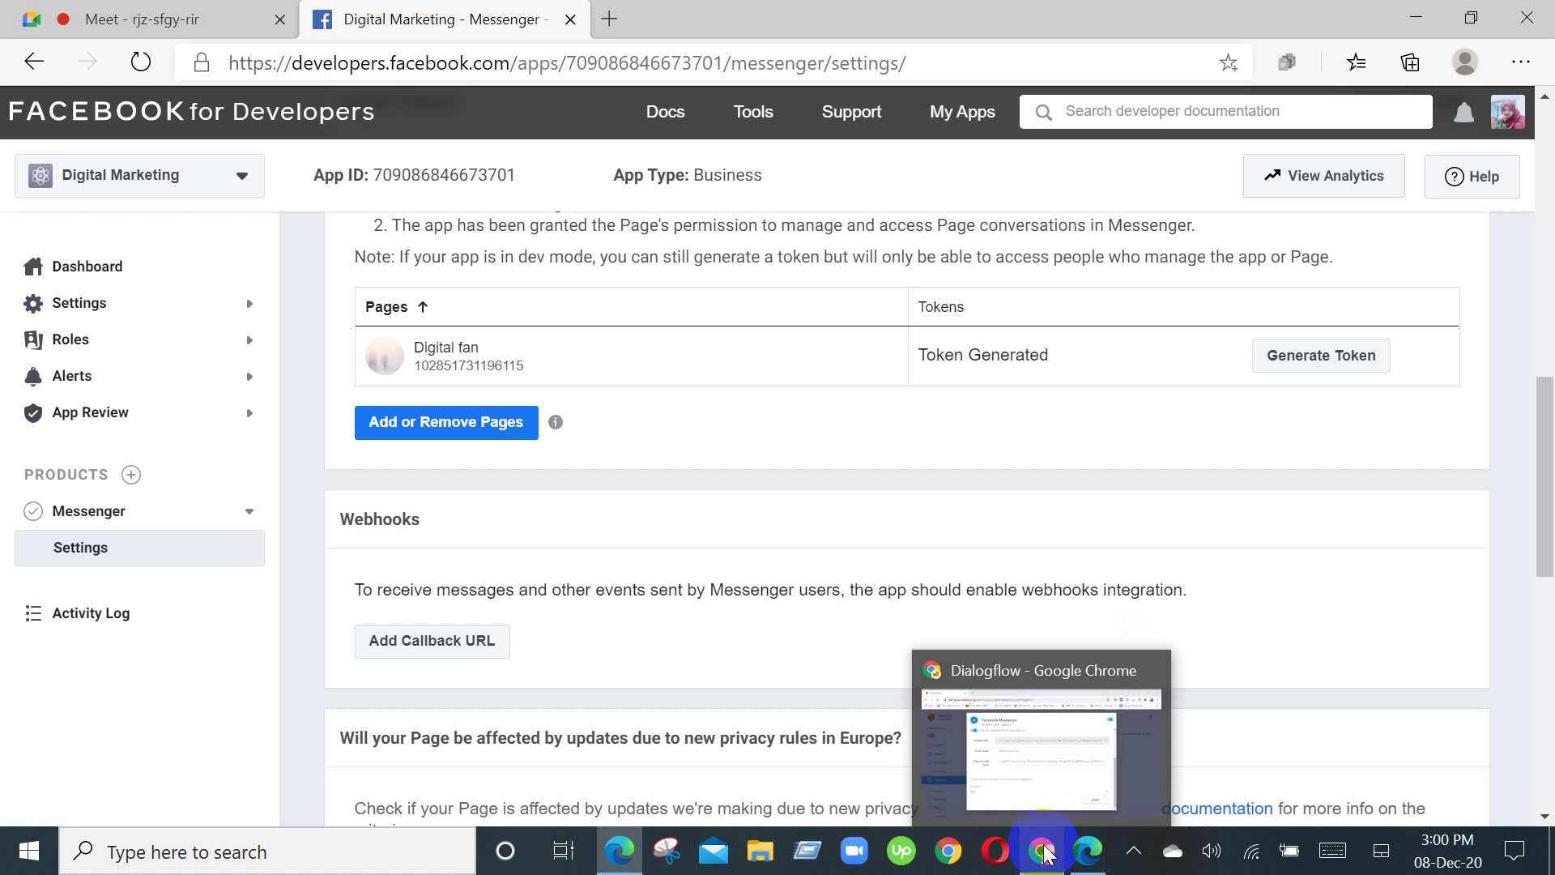
pyautogui.click(1019, 769)
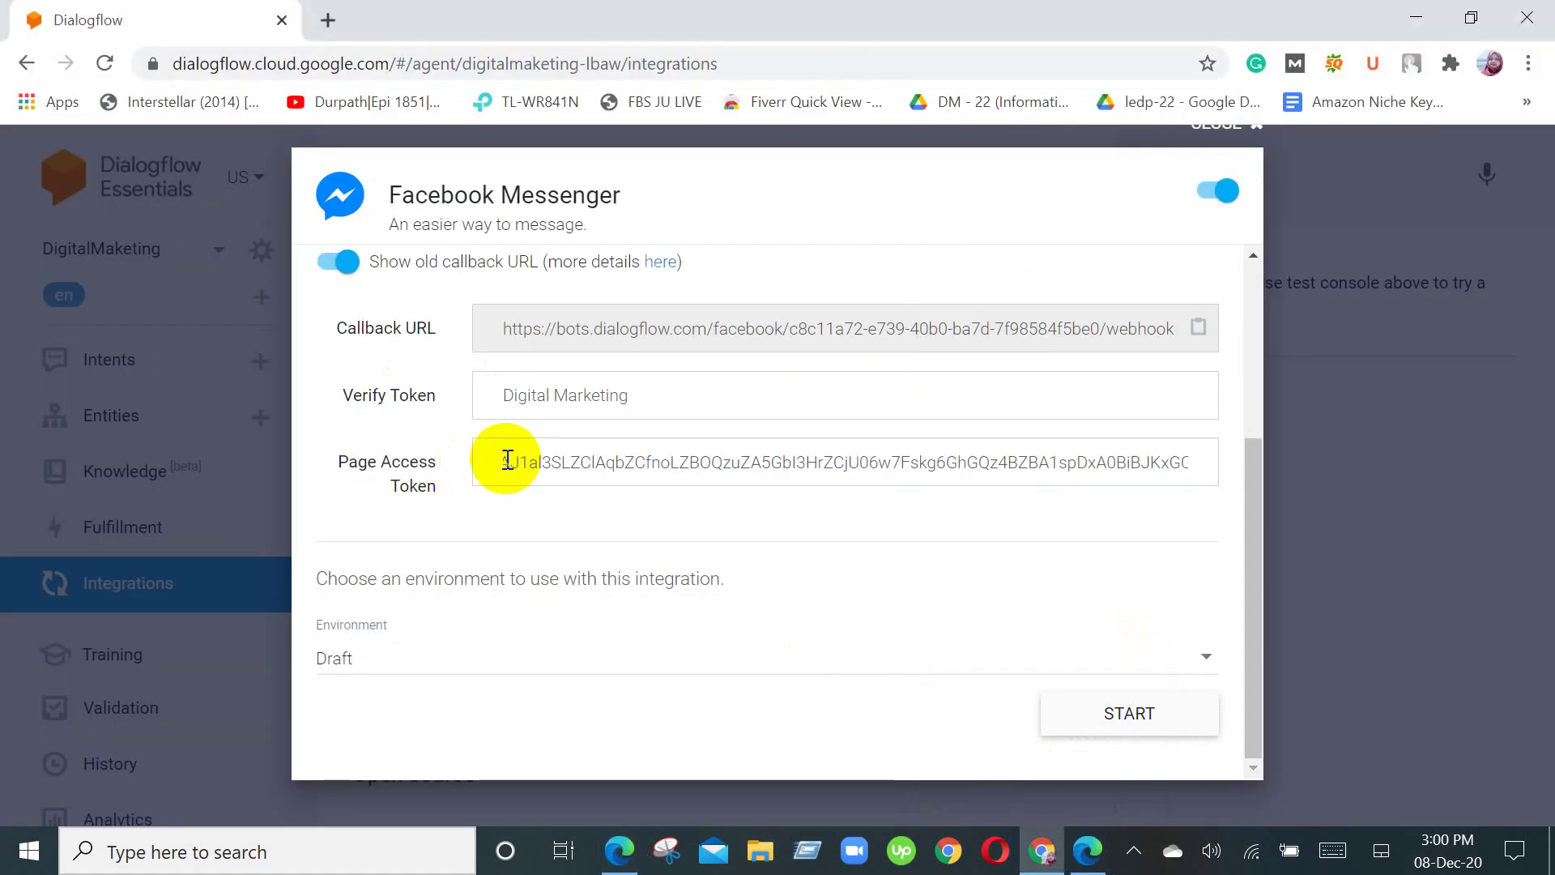
pyautogui.doubleClick(764, 463)
pyautogui.press('BackSpace')
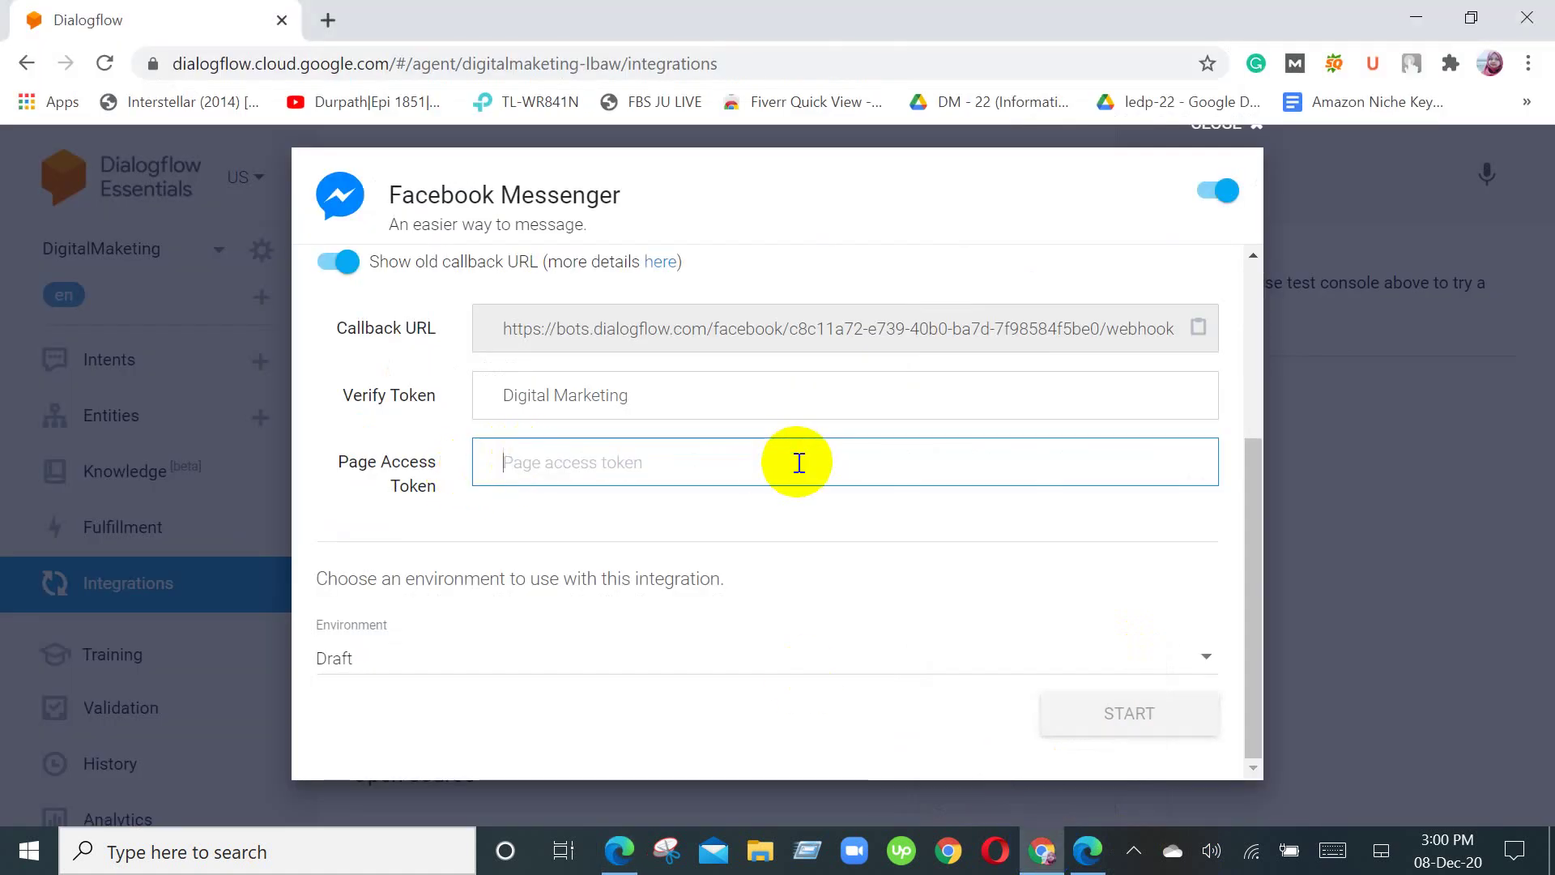
pyautogui.hotkey('ctrl', 'v')
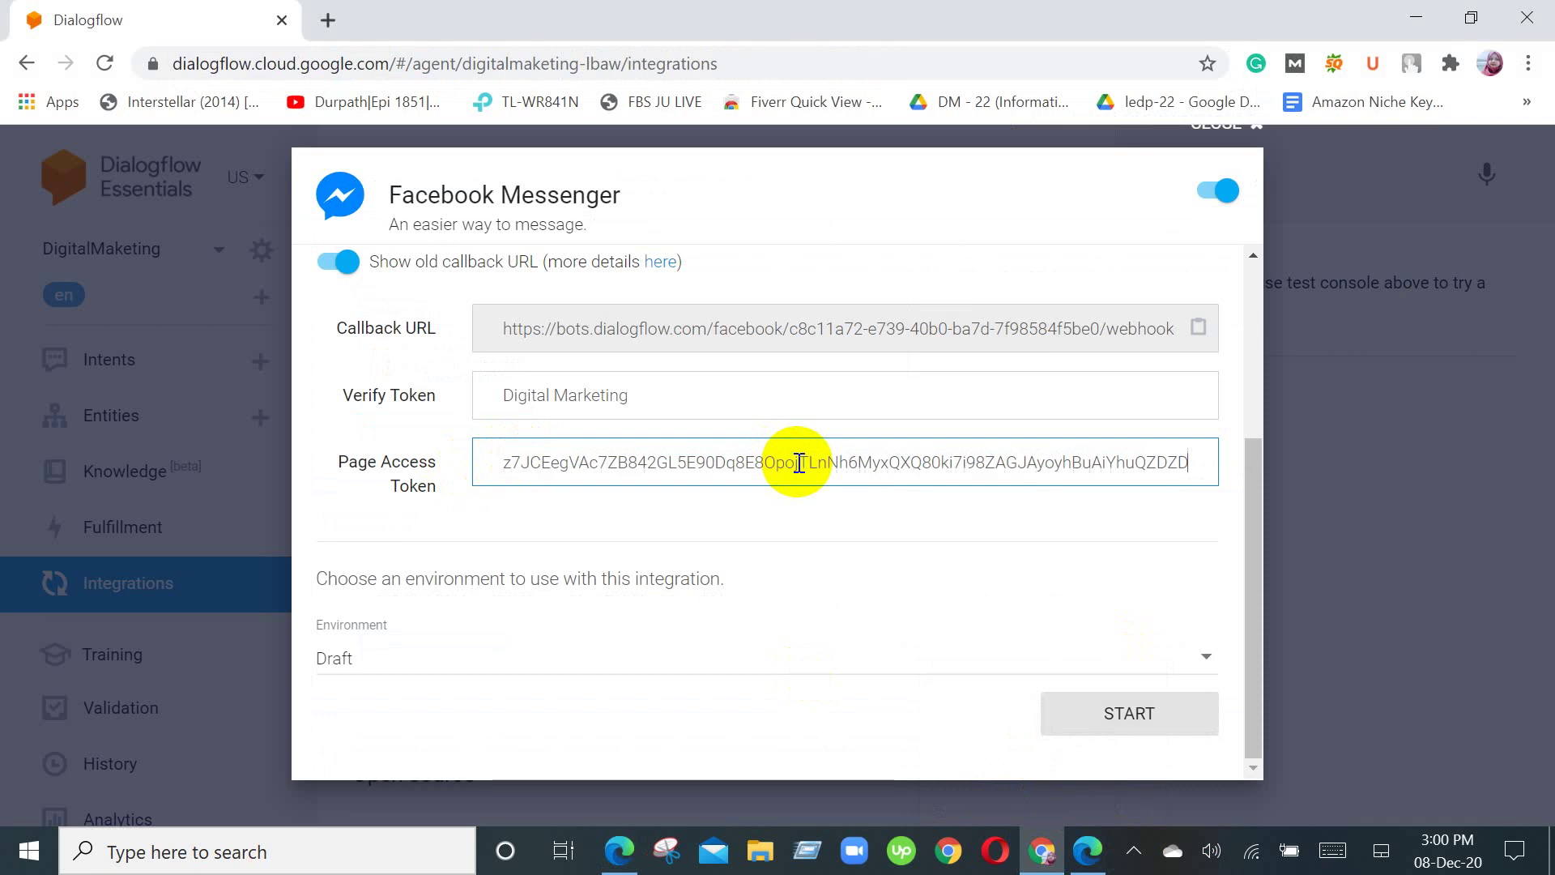
pyautogui.click(1158, 712)
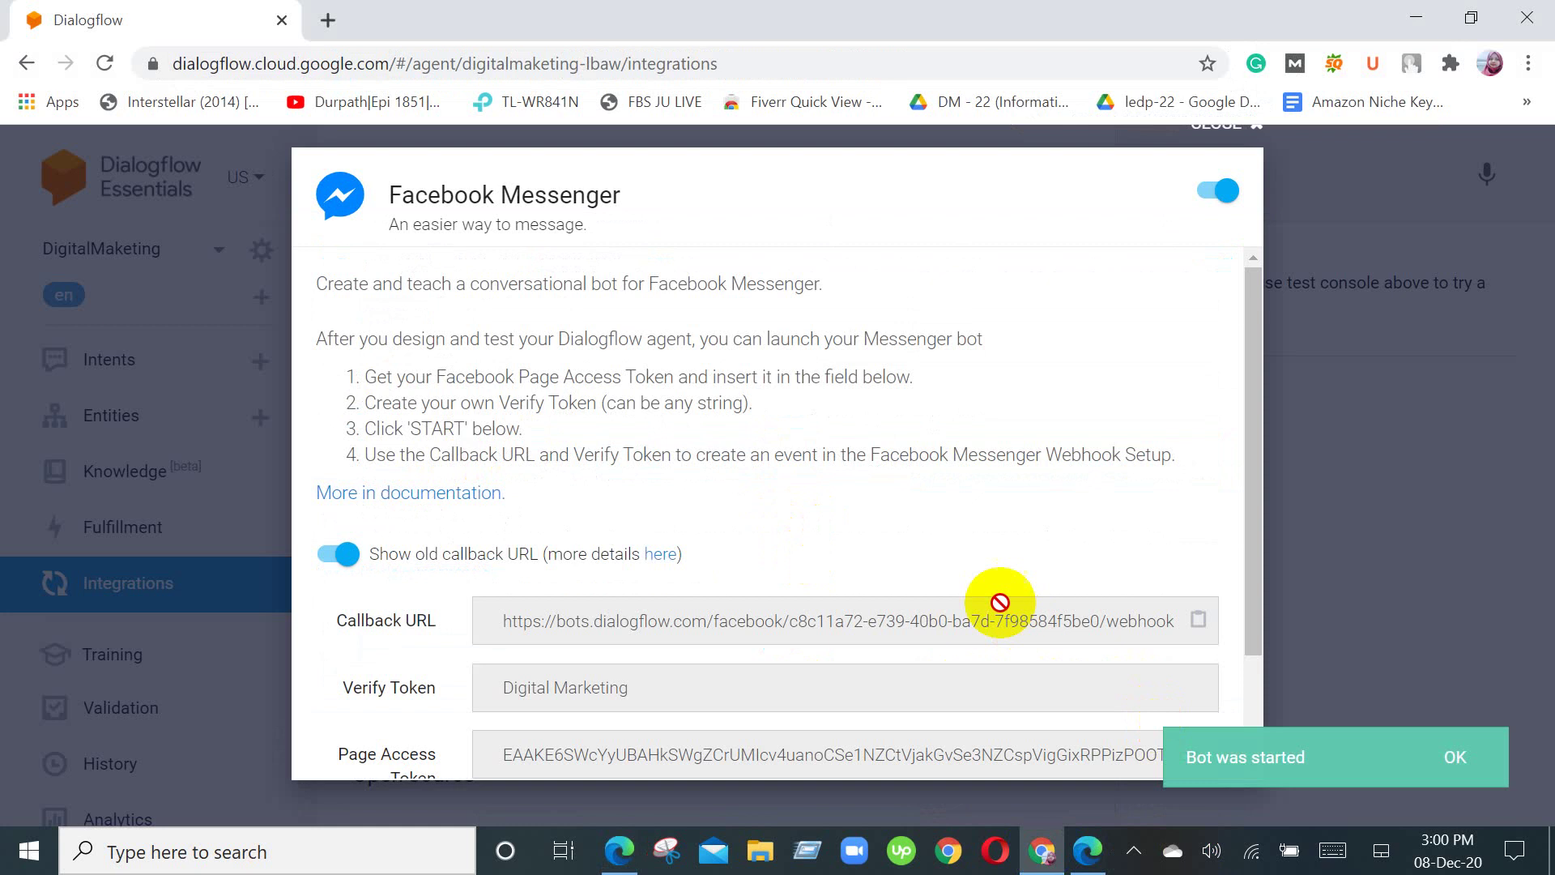
pyautogui.scroll(-2, 999, 599)
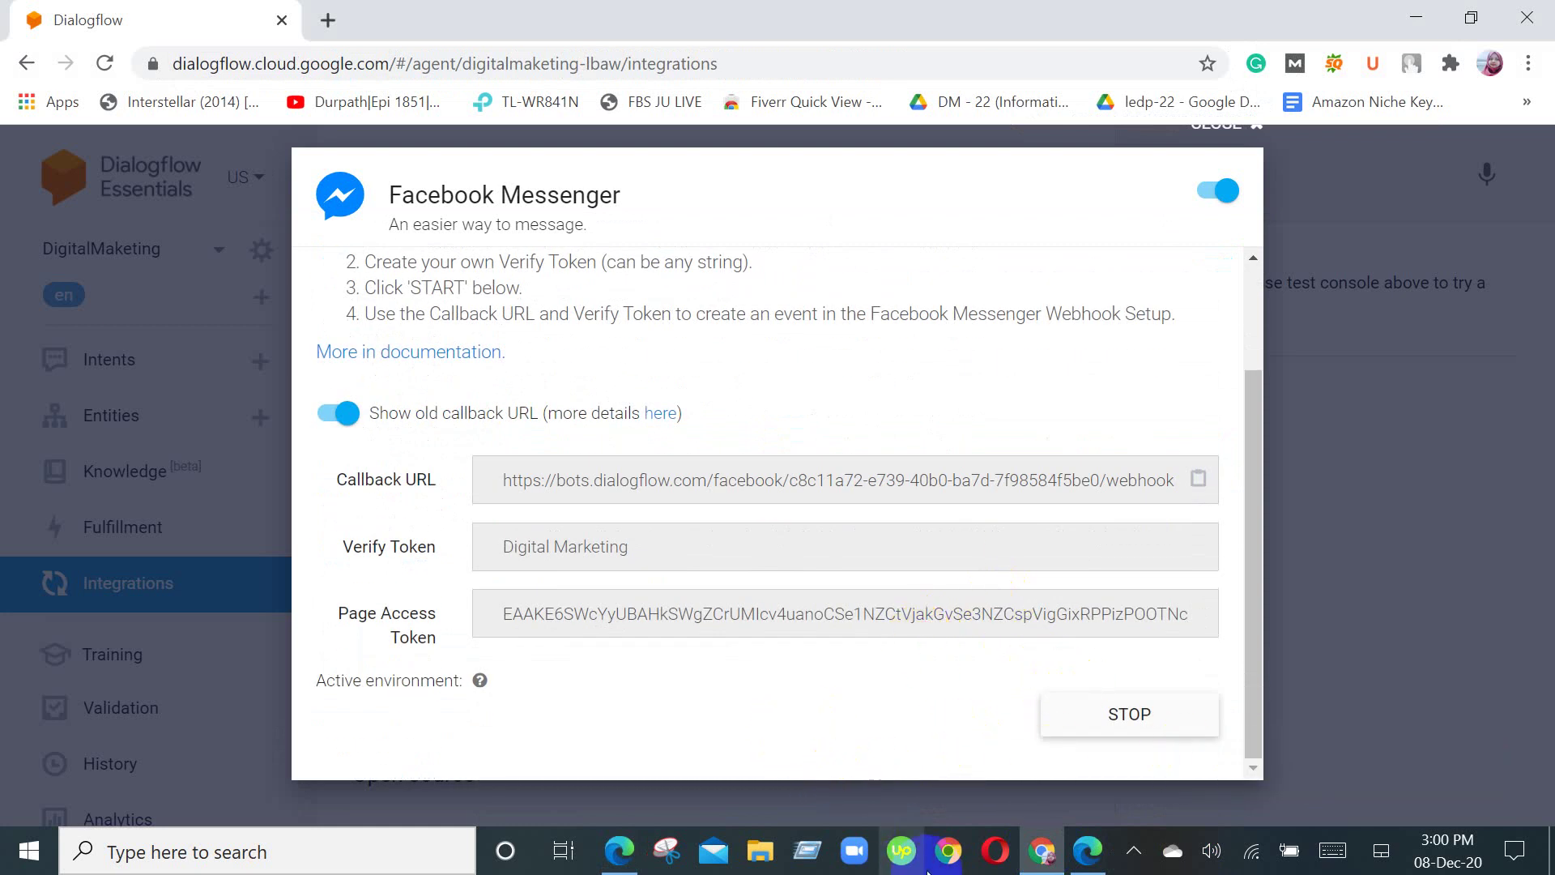
# Step: Begin adding a webhook callback URL in the Messenger settings
pyautogui.moveTo(1037, 855)
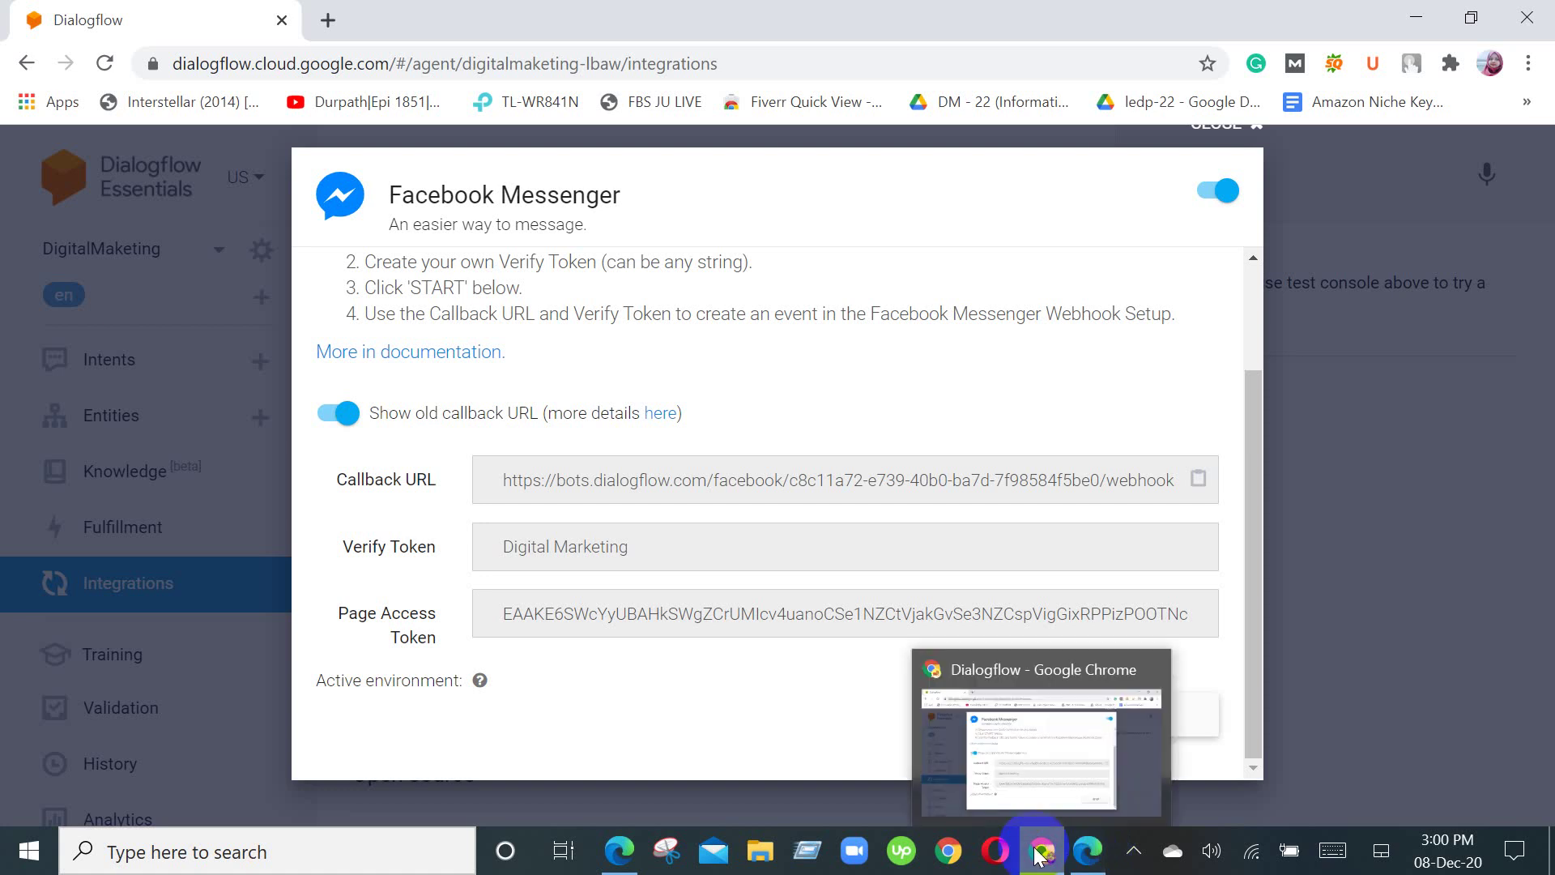
pyautogui.click(619, 849)
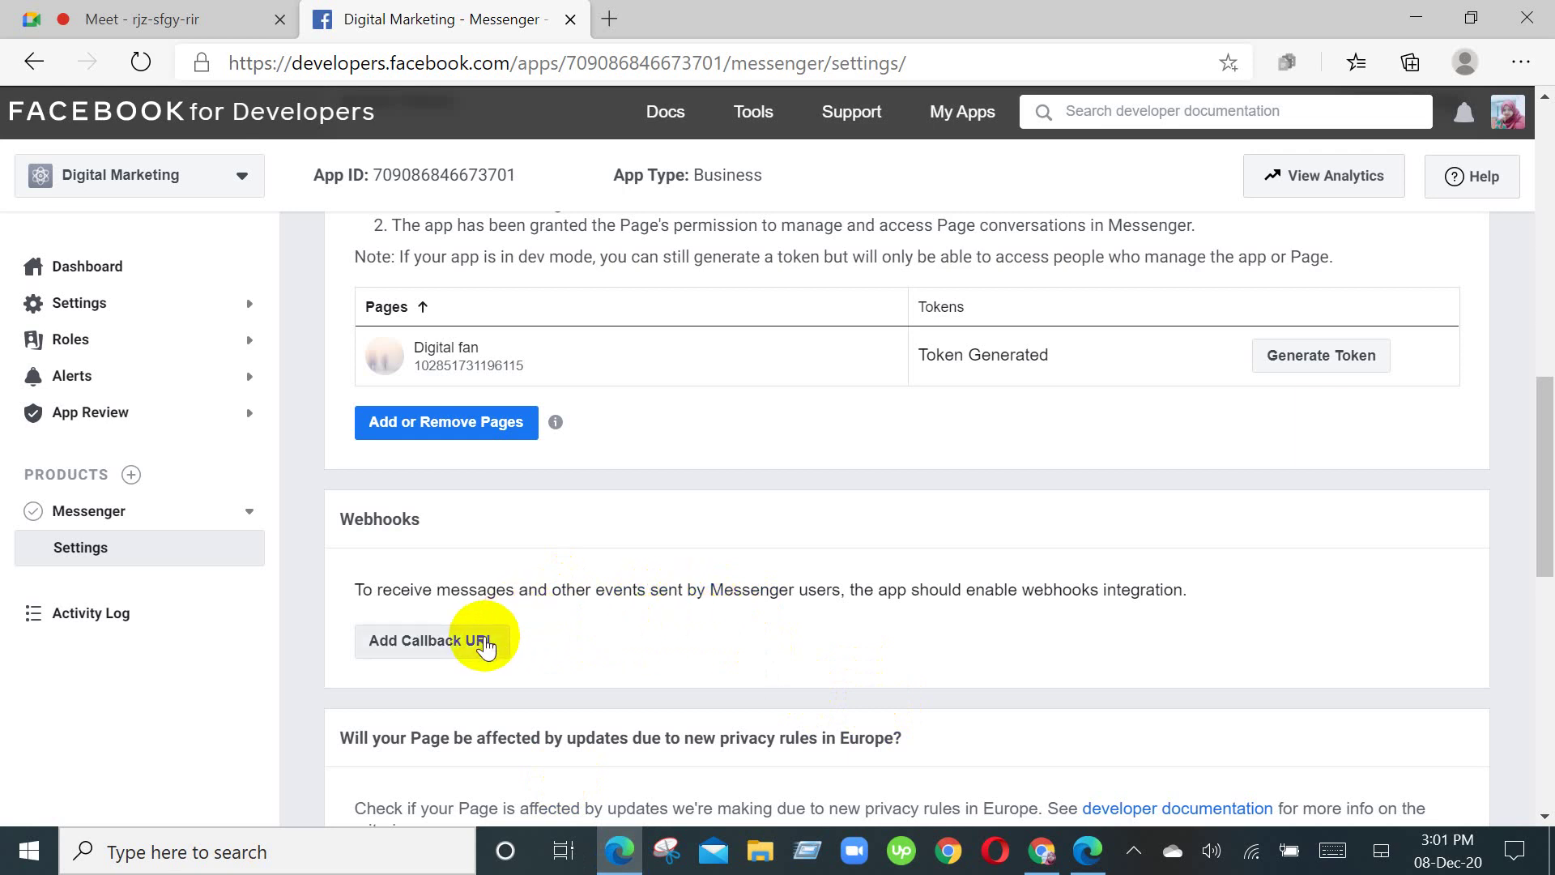
pyautogui.click(456, 652)
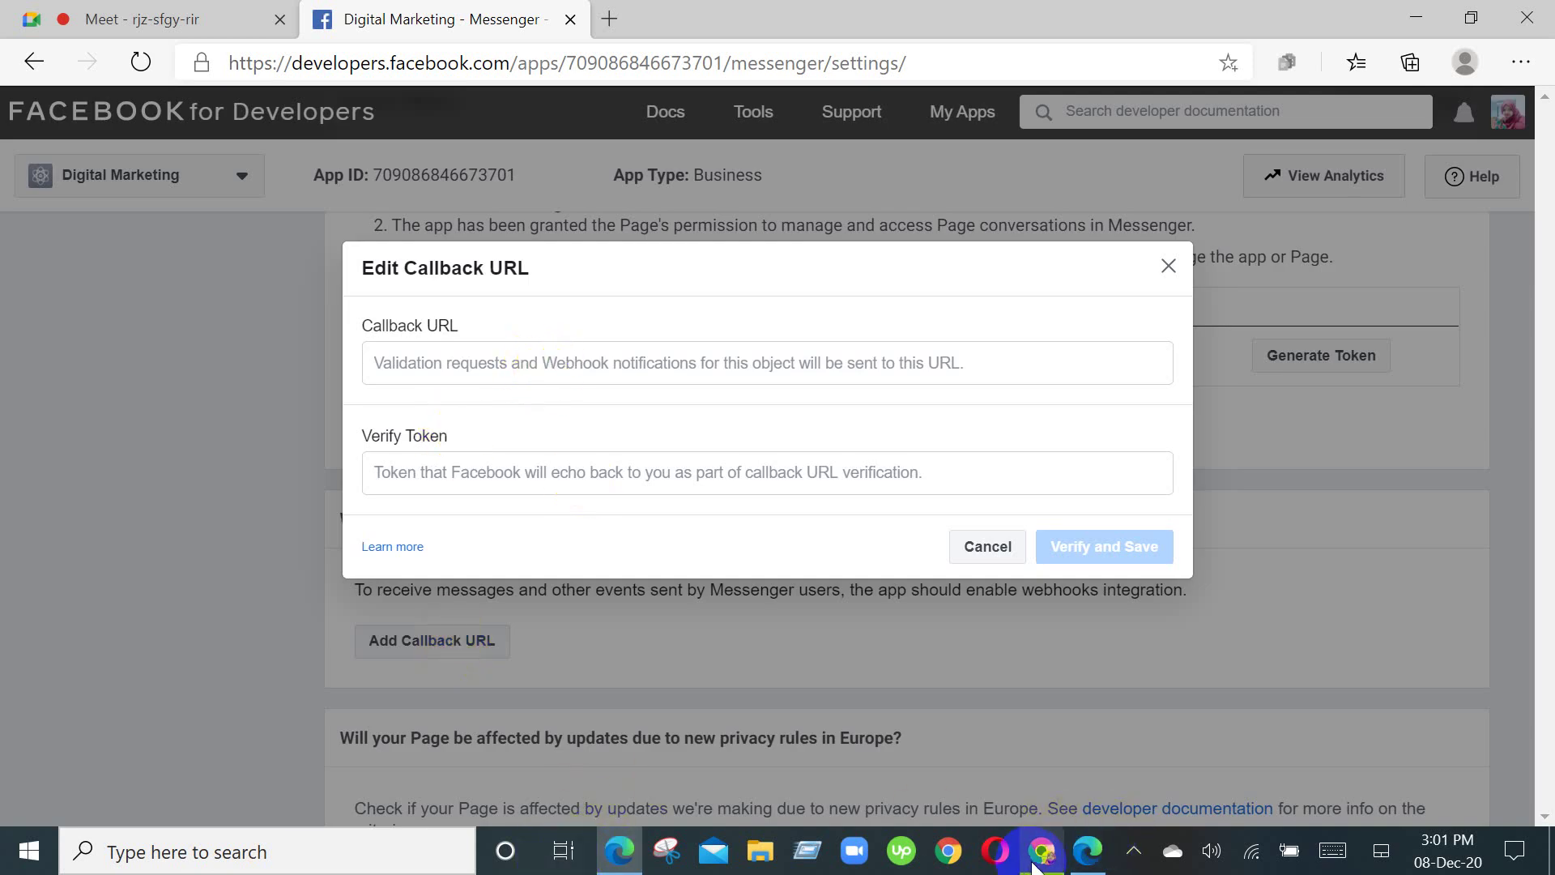
# Step: Paste Dialogflow's callback URL into the Callback URL field, then open a new tab
pyautogui.moveTo(1041, 851)
pyautogui.click(1014, 763)
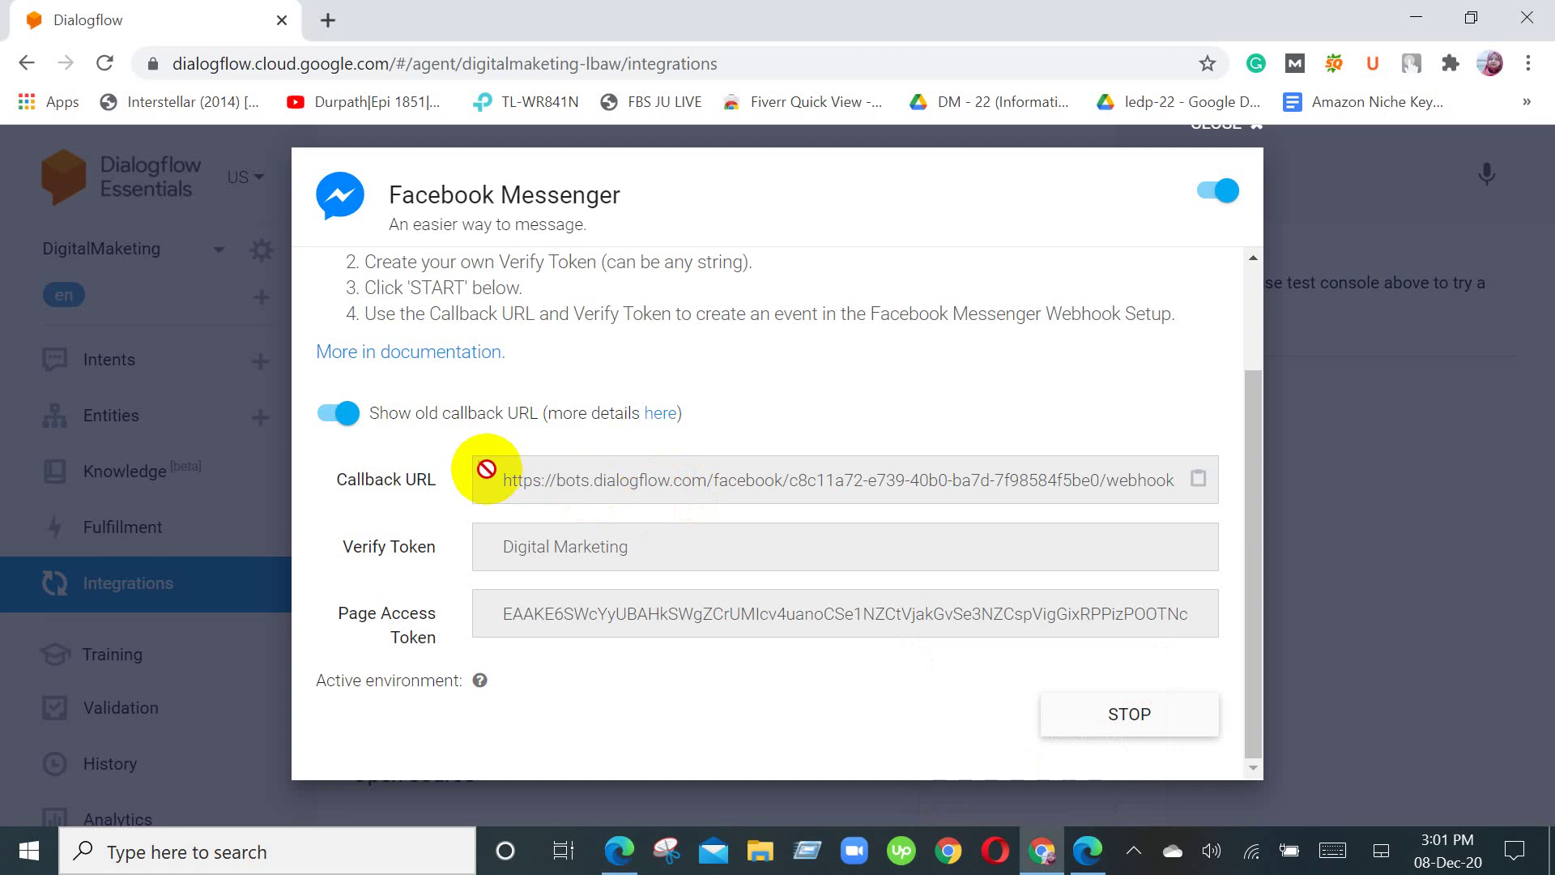
pyautogui.click(1200, 480)
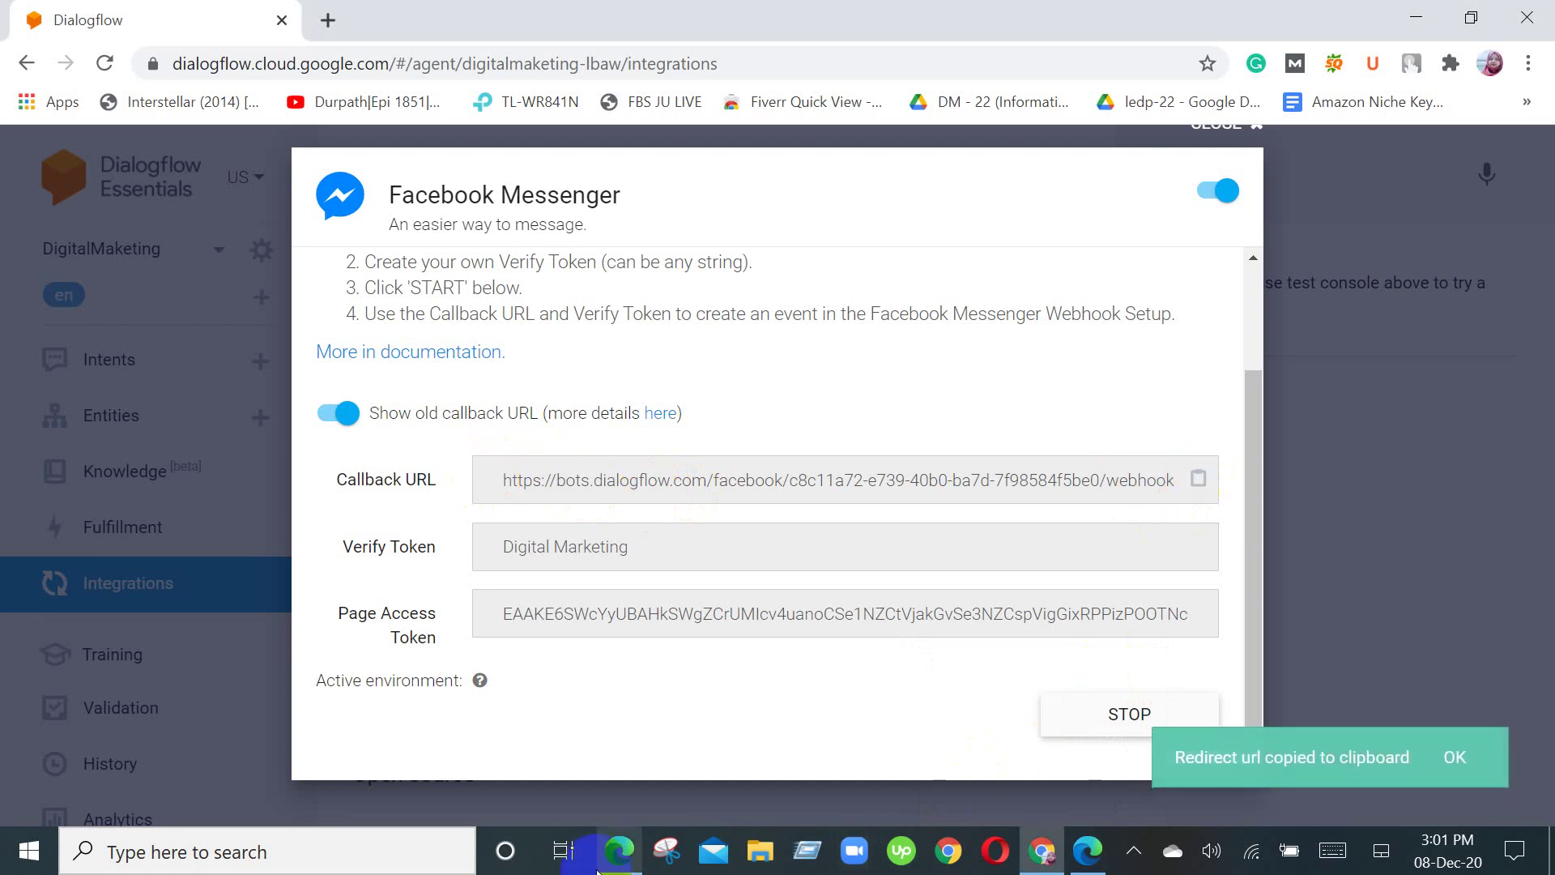
pyautogui.click(619, 851)
pyautogui.click(530, 370)
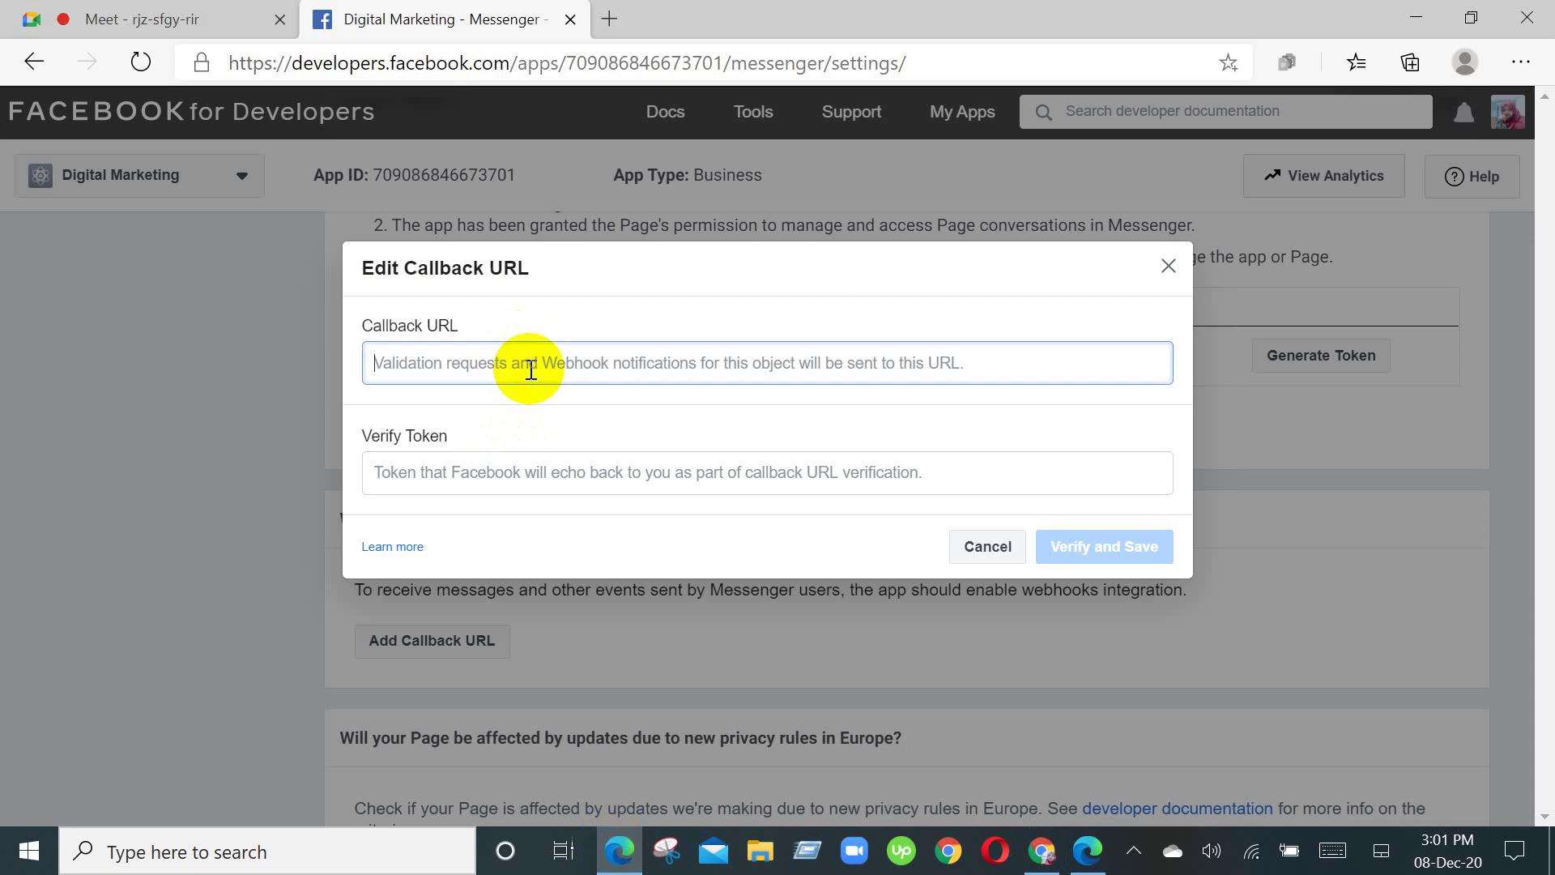
pyautogui.hotkey('ctrl', 'v')
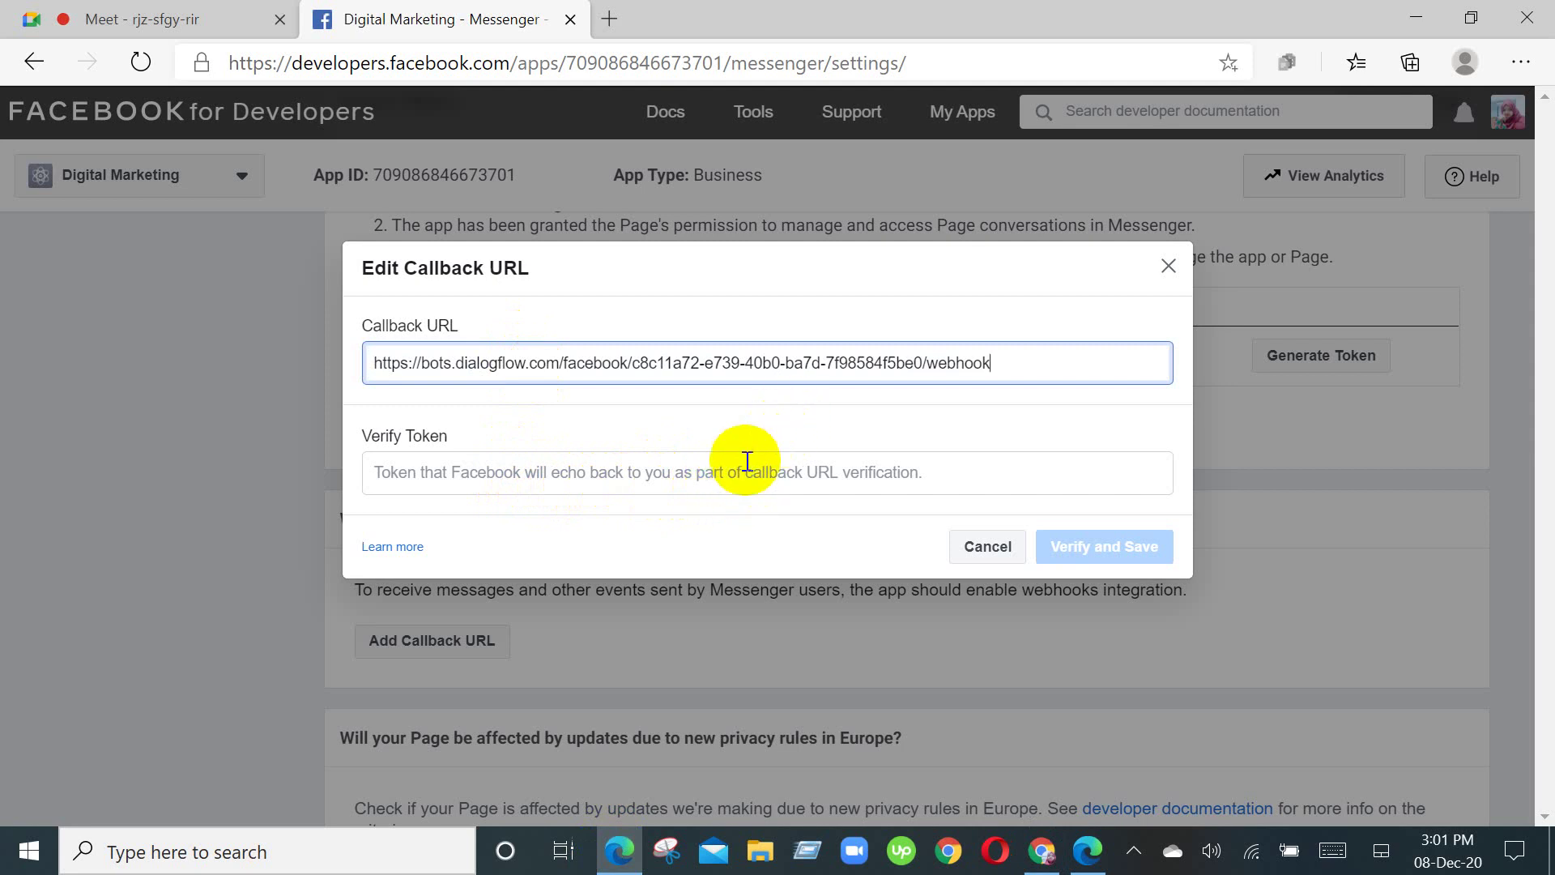
pyautogui.click(612, 20)
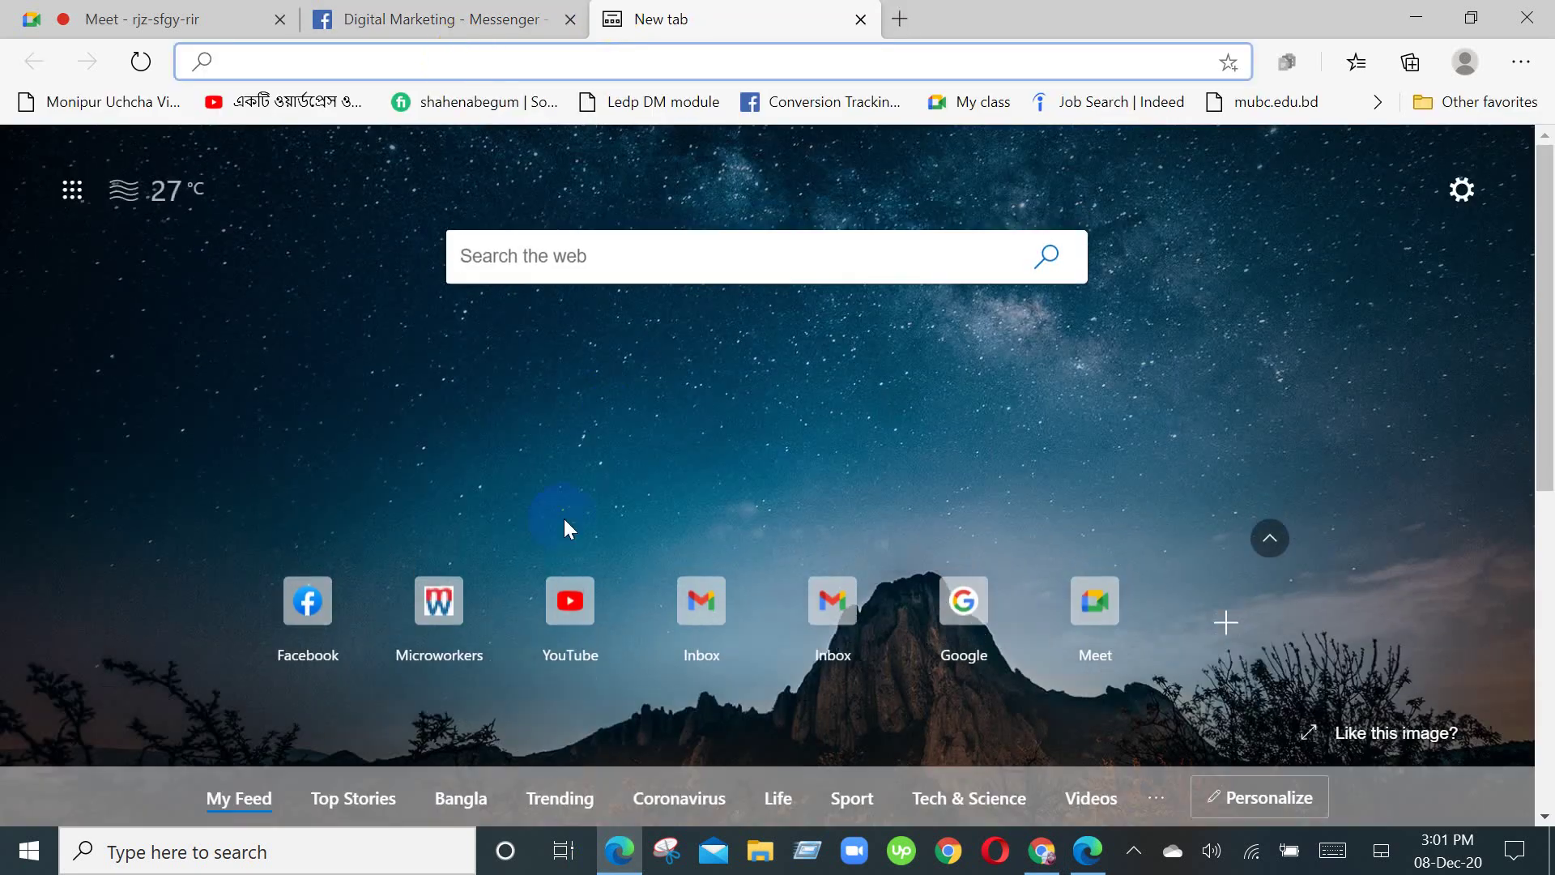
# Step: Load Facebook in the new tab, dismiss the Ads Manager announcement, and return to the Messenger settings tab
pyautogui.click(308, 601)
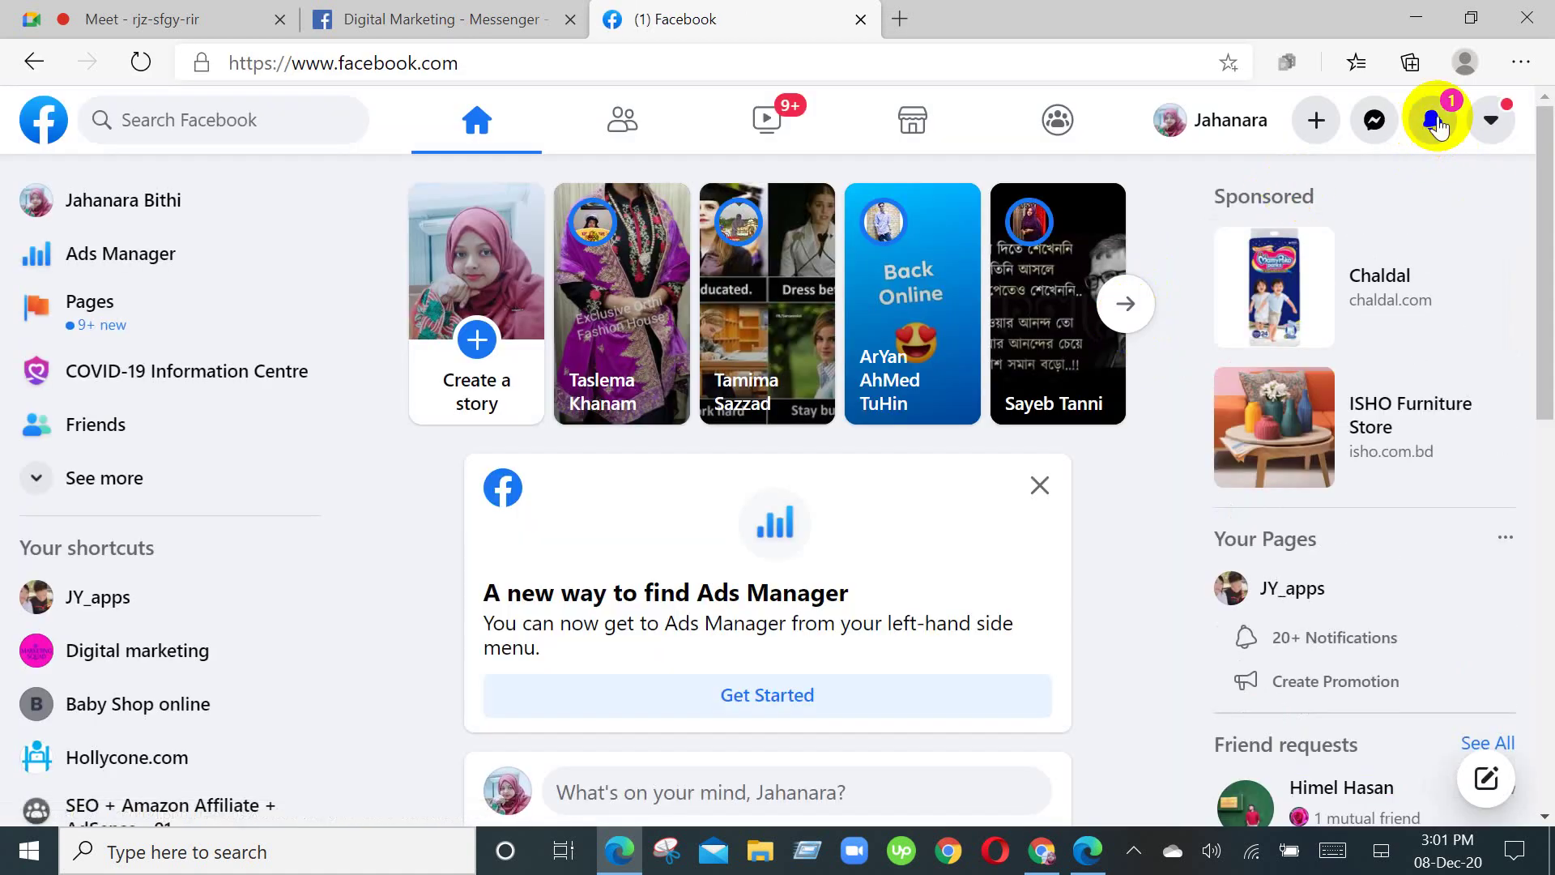
pyautogui.click(1433, 121)
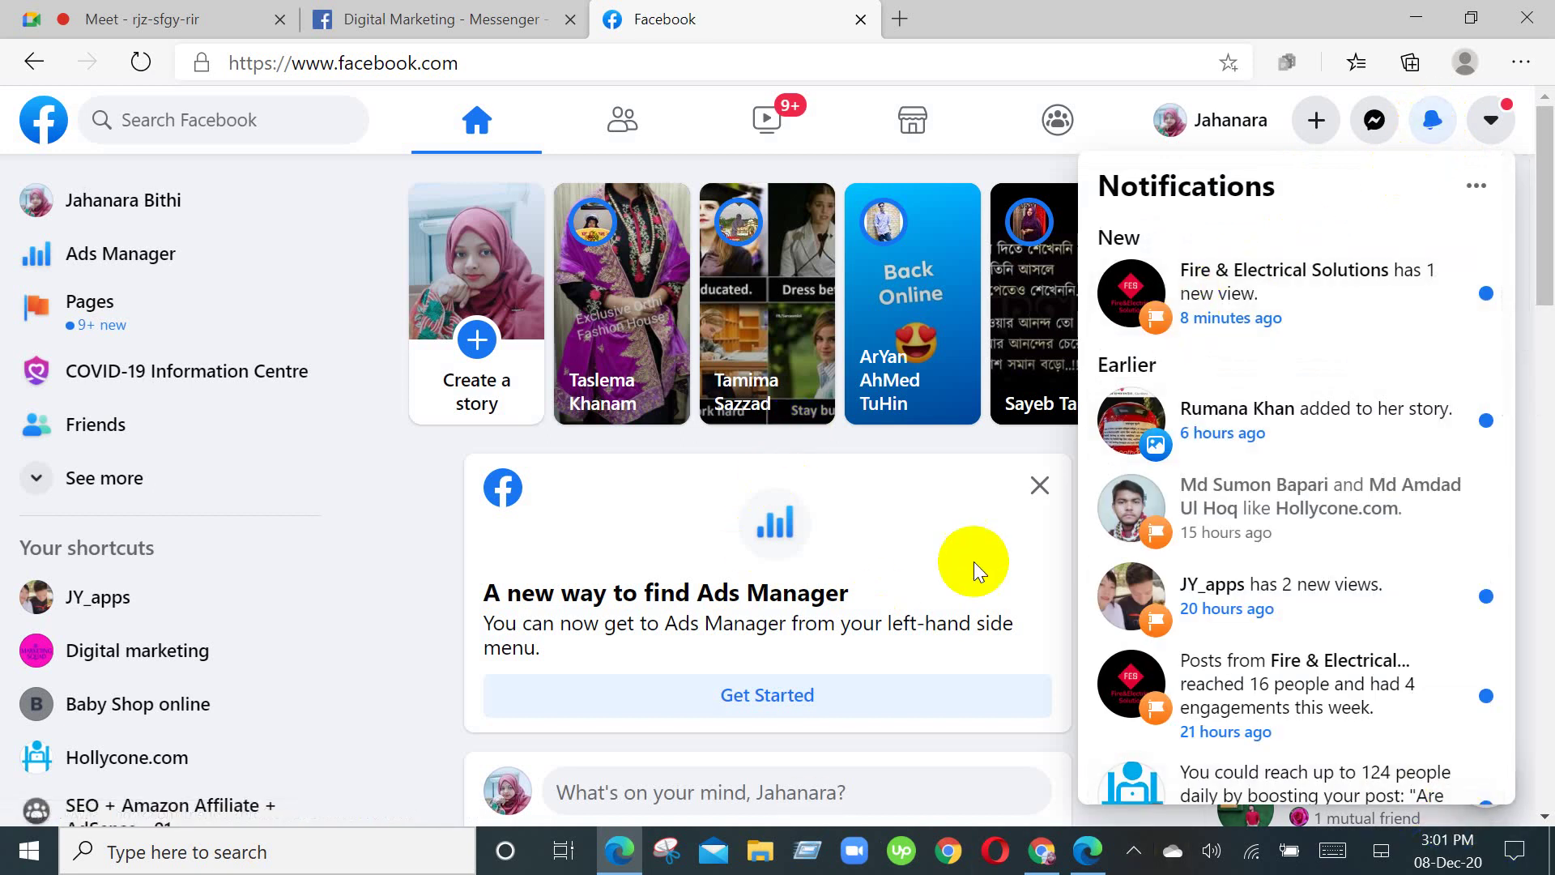
pyautogui.click(1040, 486)
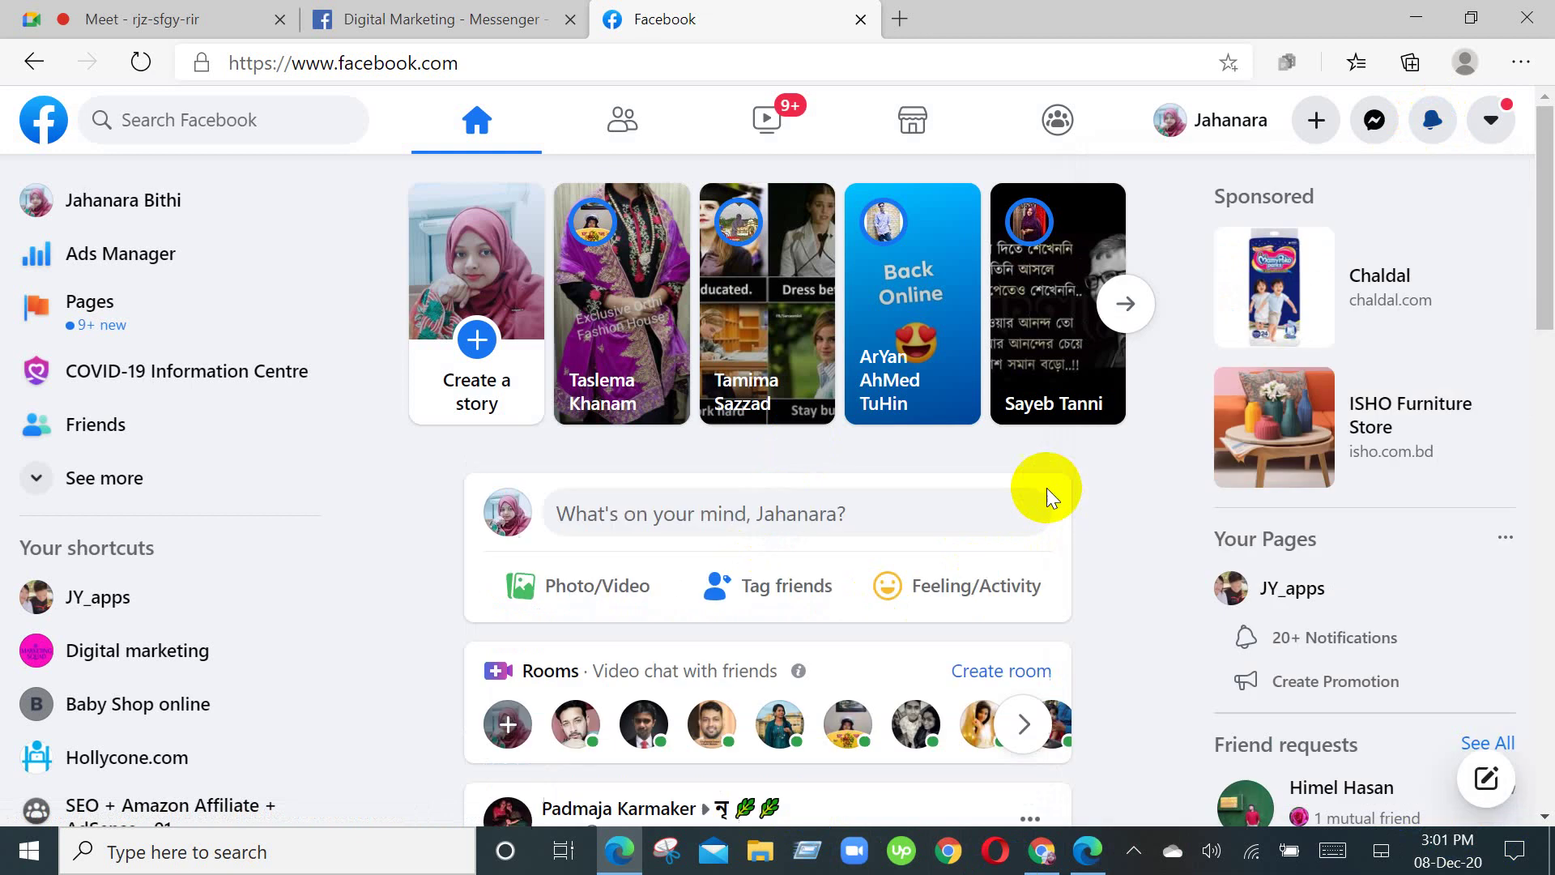
pyautogui.click(484, 10)
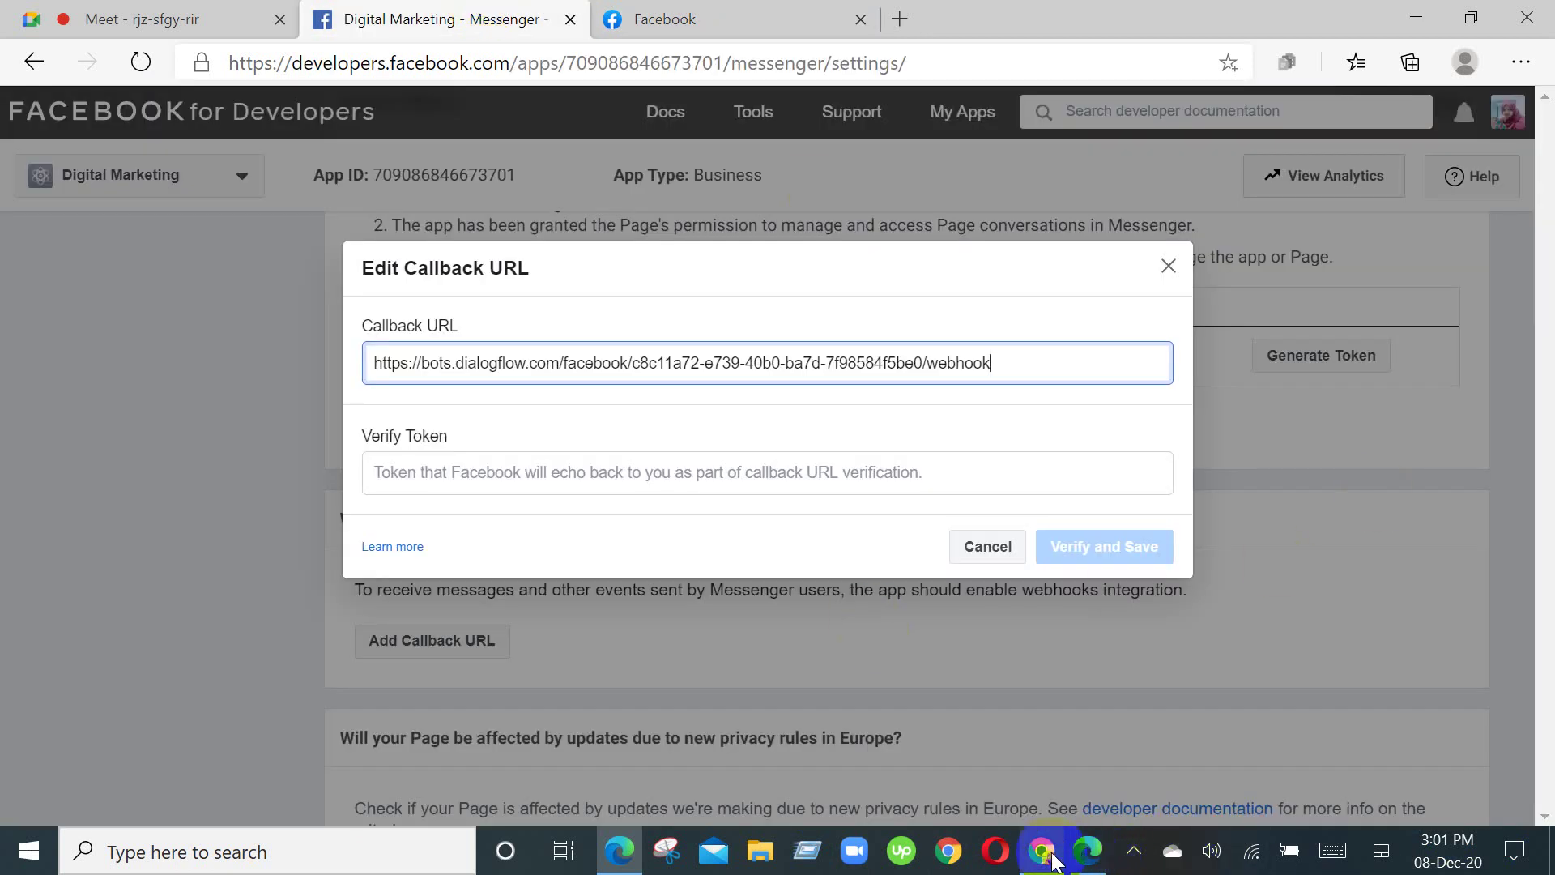
pyautogui.moveTo(1042, 852)
pyautogui.click(1053, 781)
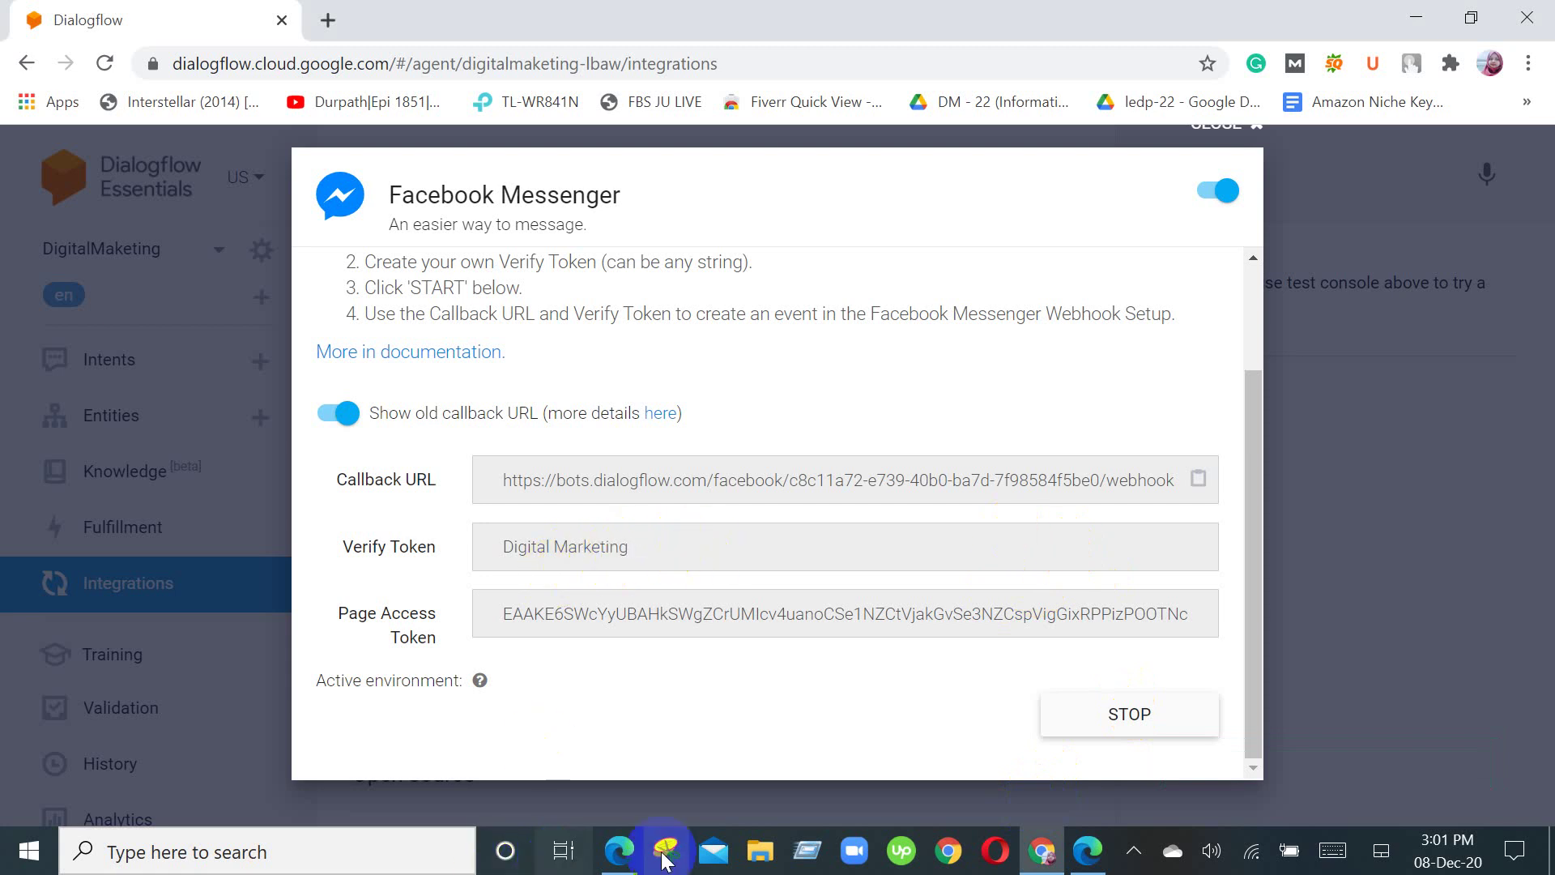
pyautogui.click(619, 851)
pyautogui.click(513, 470)
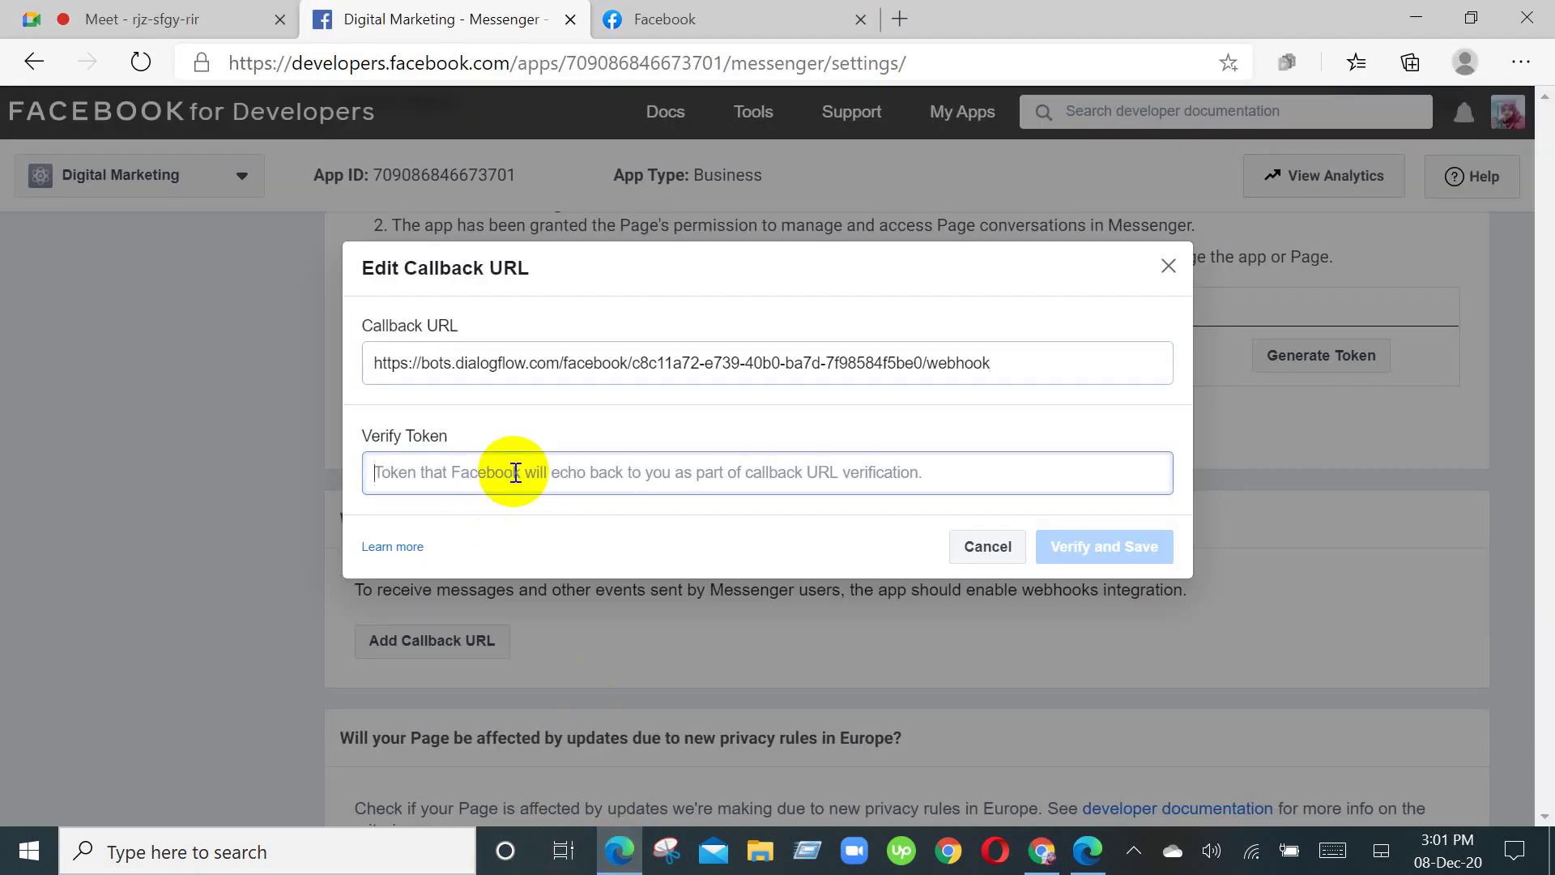
pyautogui.write('D')
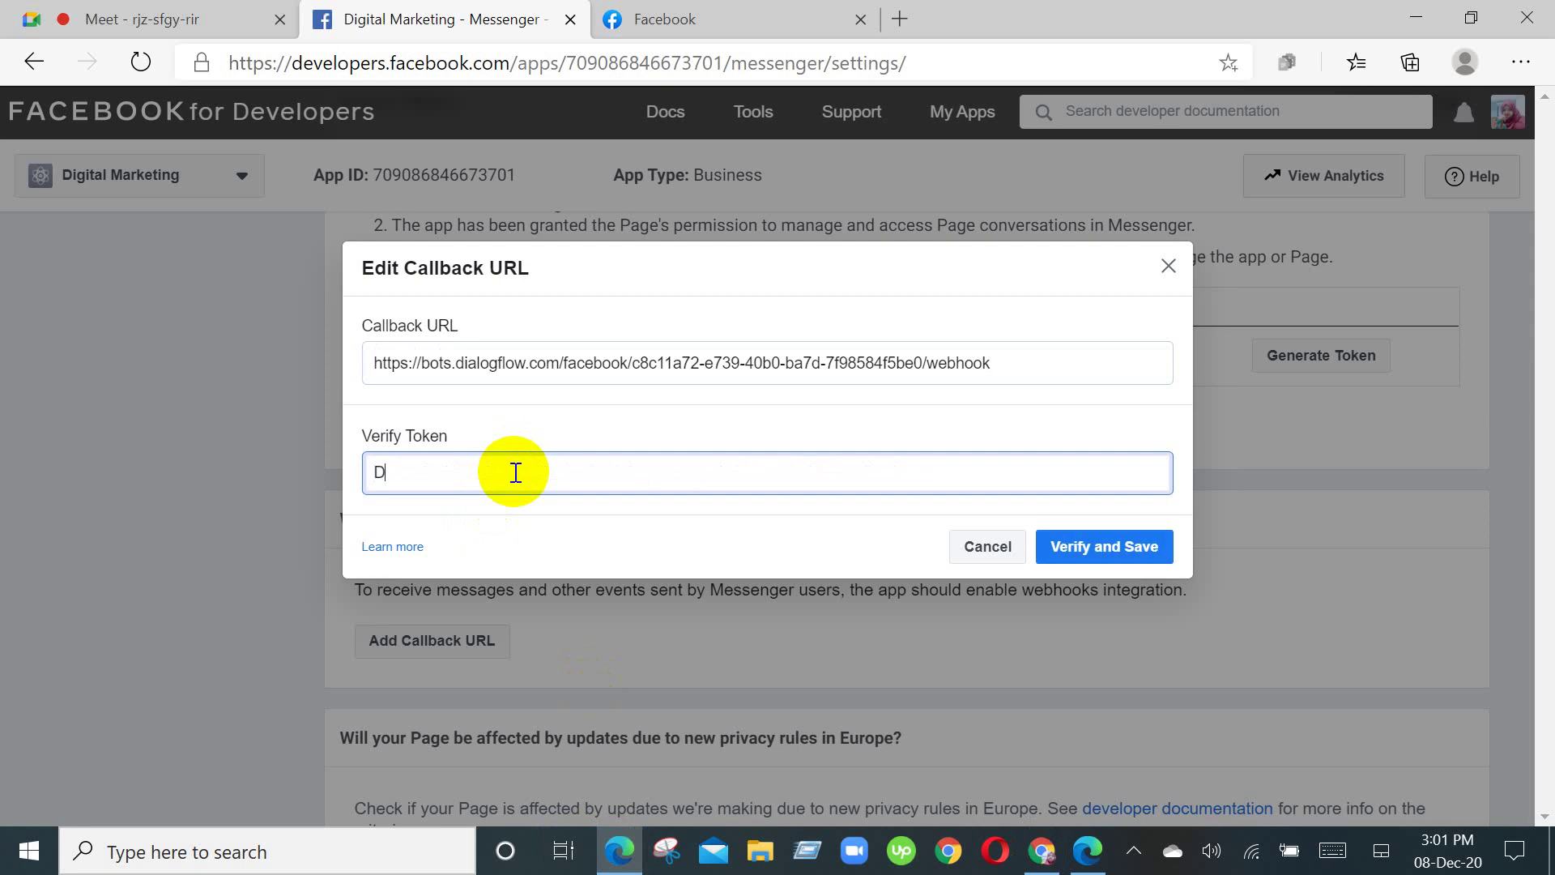
pyautogui.write('igital Marketoing')
pyautogui.click(1091, 547)
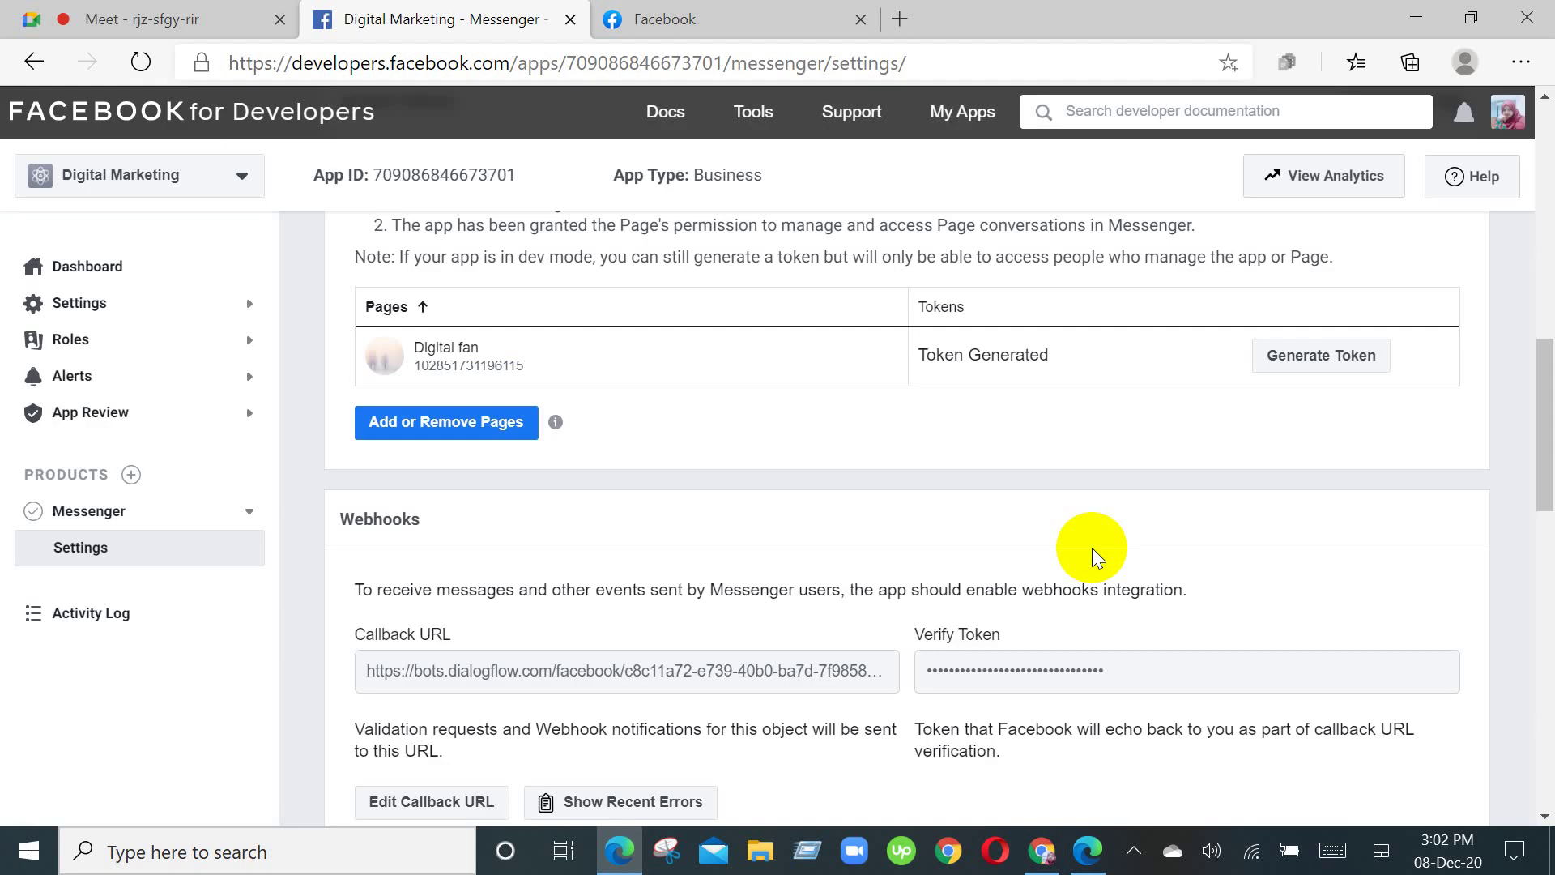
pyautogui.scroll(-3, 1094, 548)
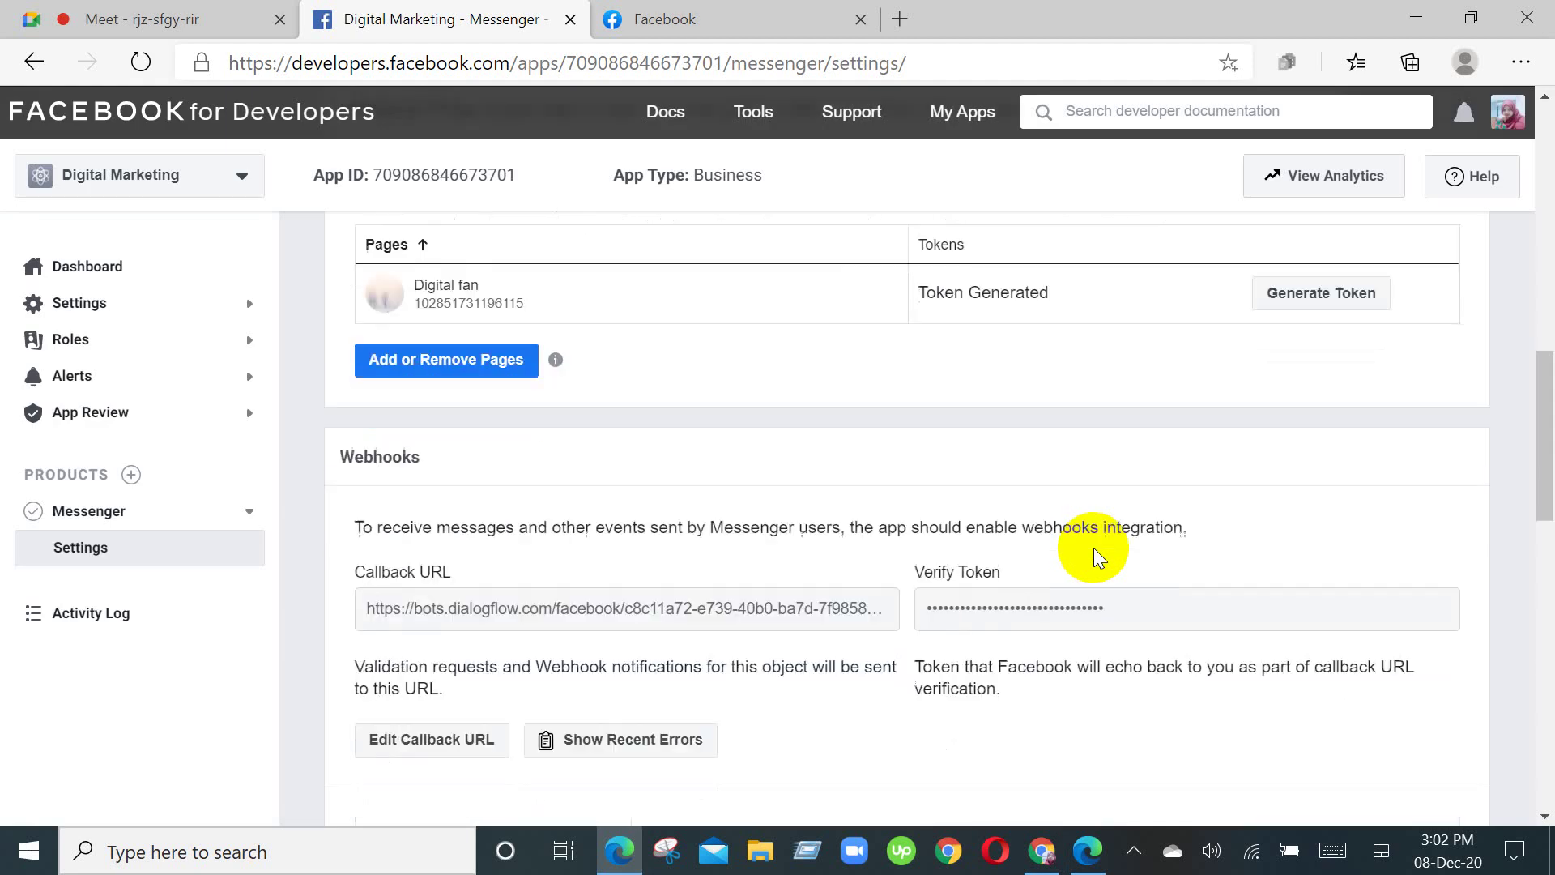
pyautogui.scroll(-1, 1101, 580)
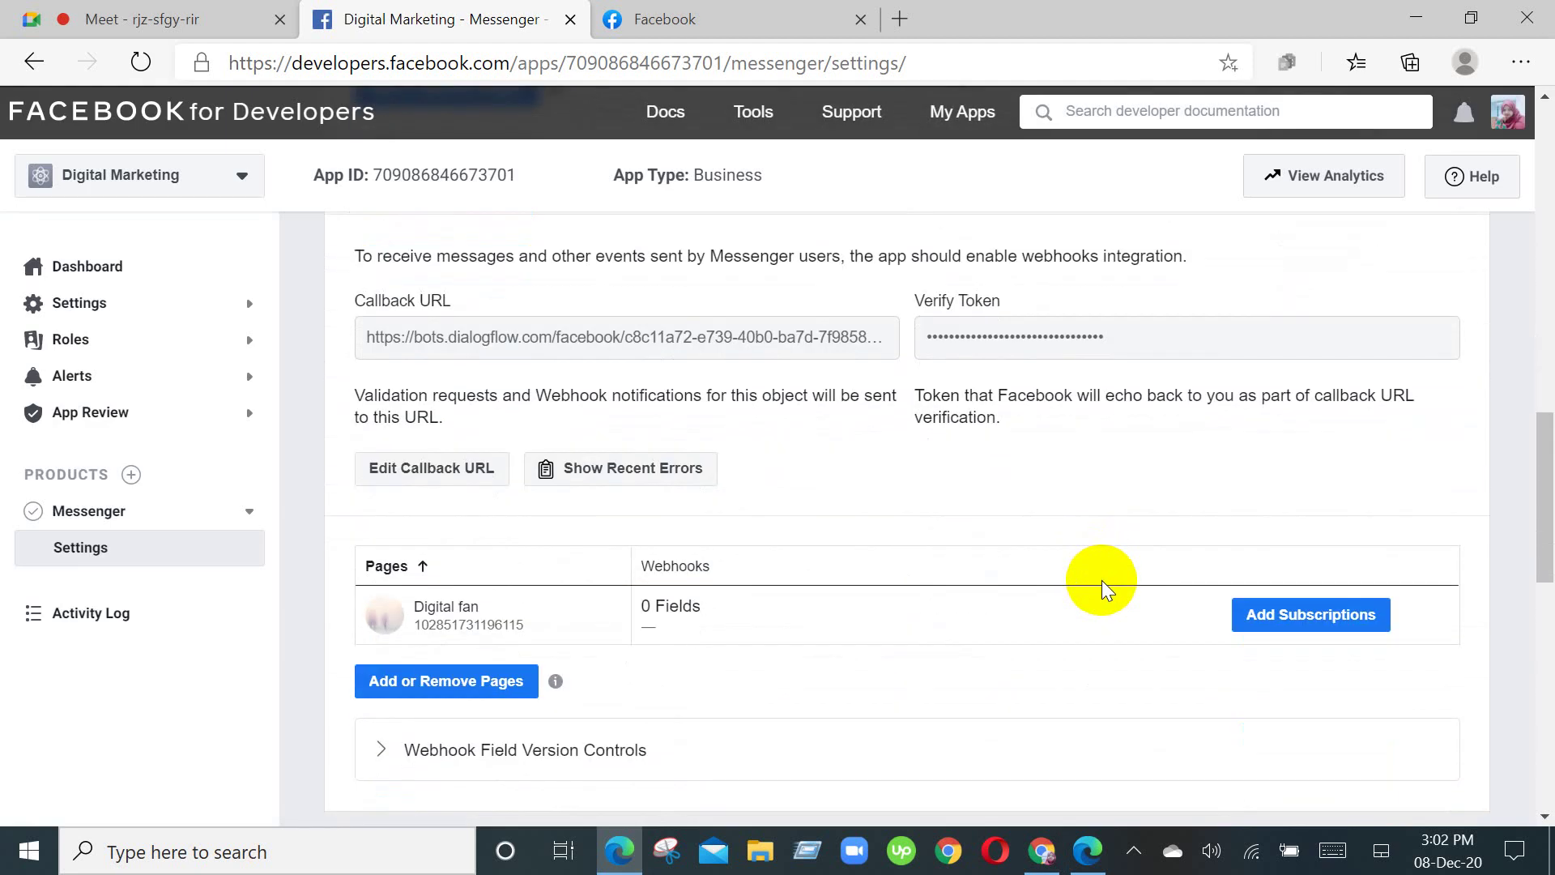
pyautogui.scroll(-1, 1077, 573)
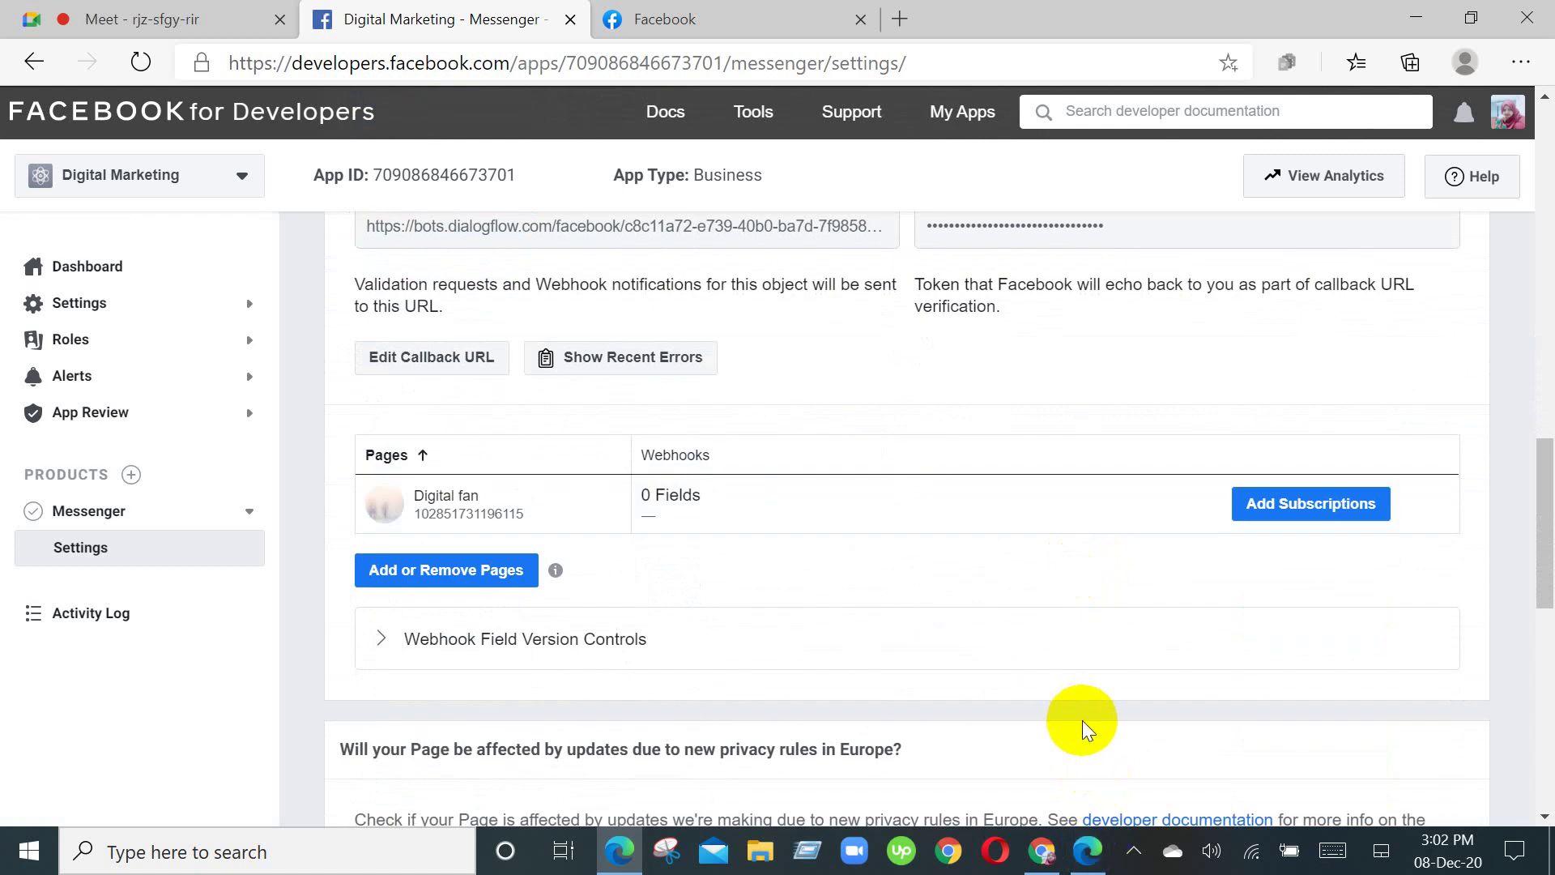
pyautogui.scroll(1, 1034, 687)
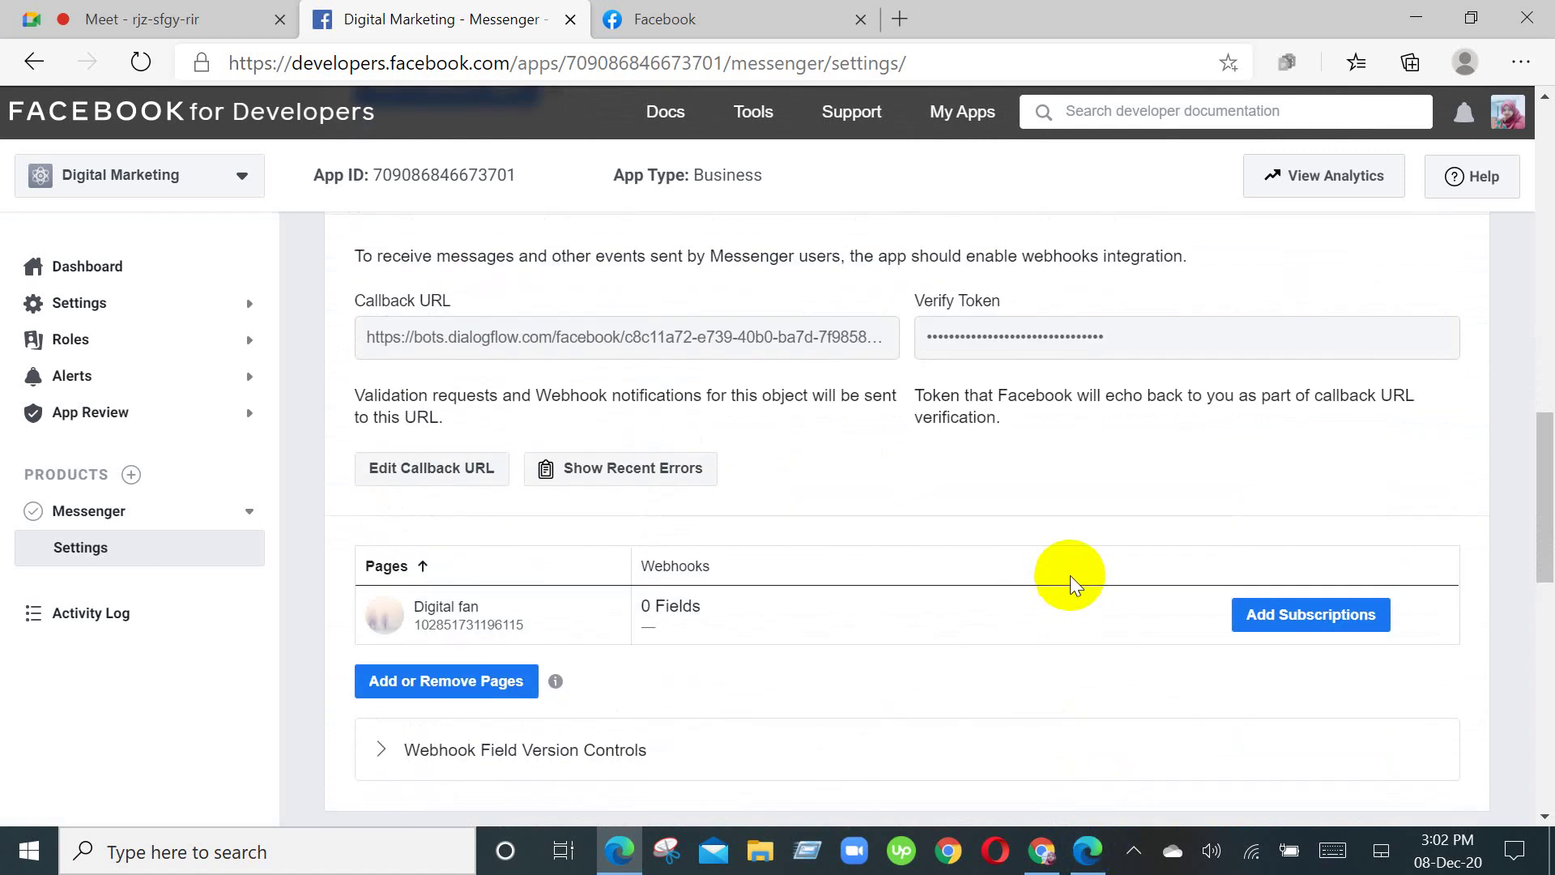
pyautogui.scroll(1, 1067, 605)
pyautogui.scroll(-3, 1073, 618)
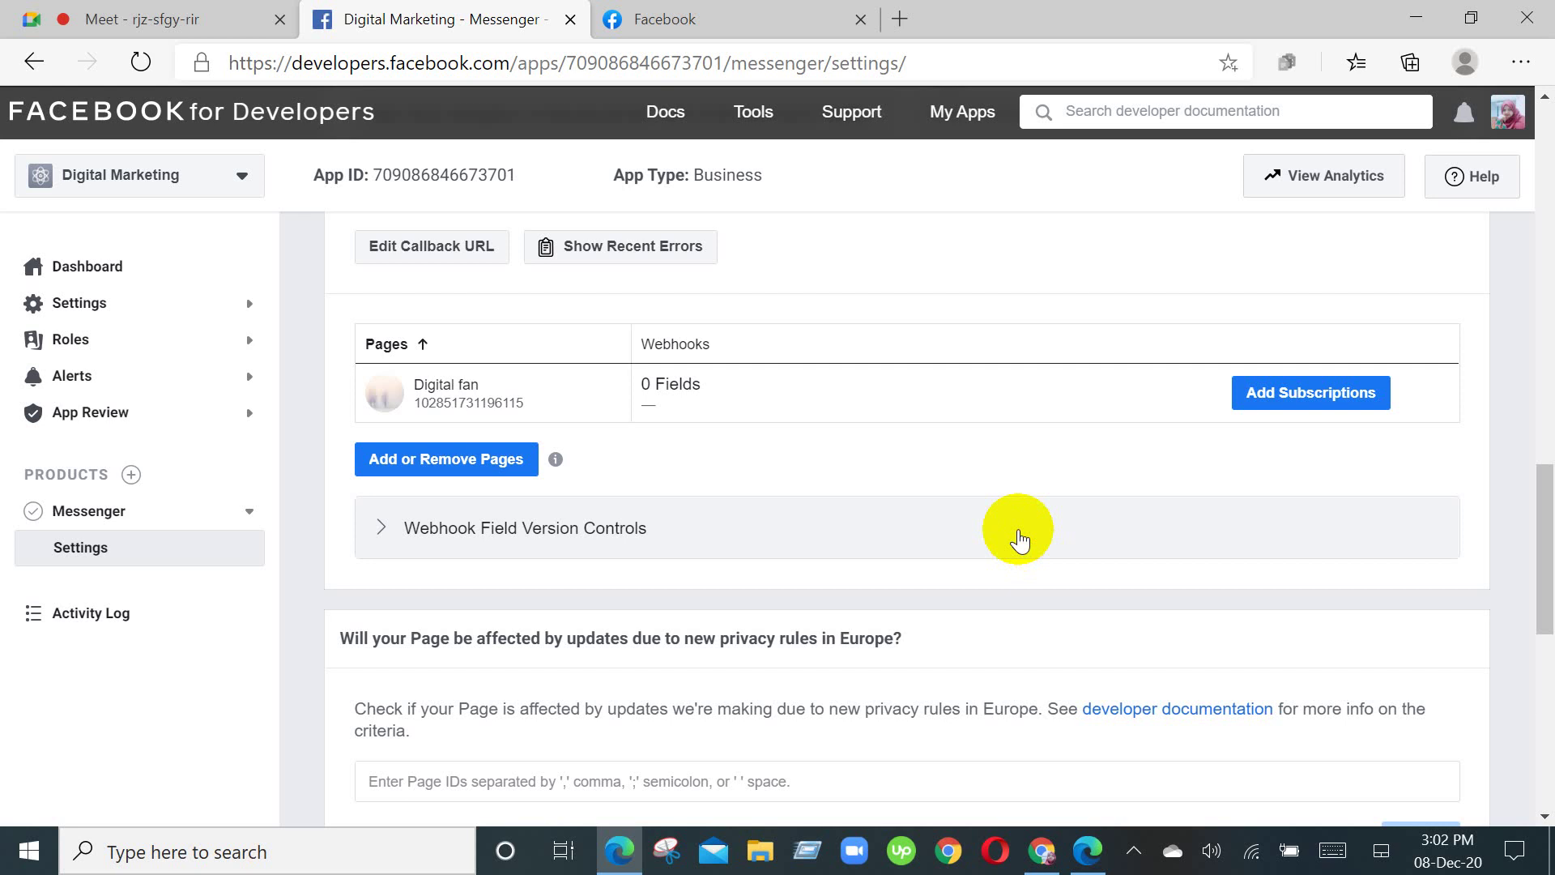
# Step: Subscribe the Digital fan page to only messaging_postbacks, leaving messages unchecked, and save
pyautogui.click(1320, 402)
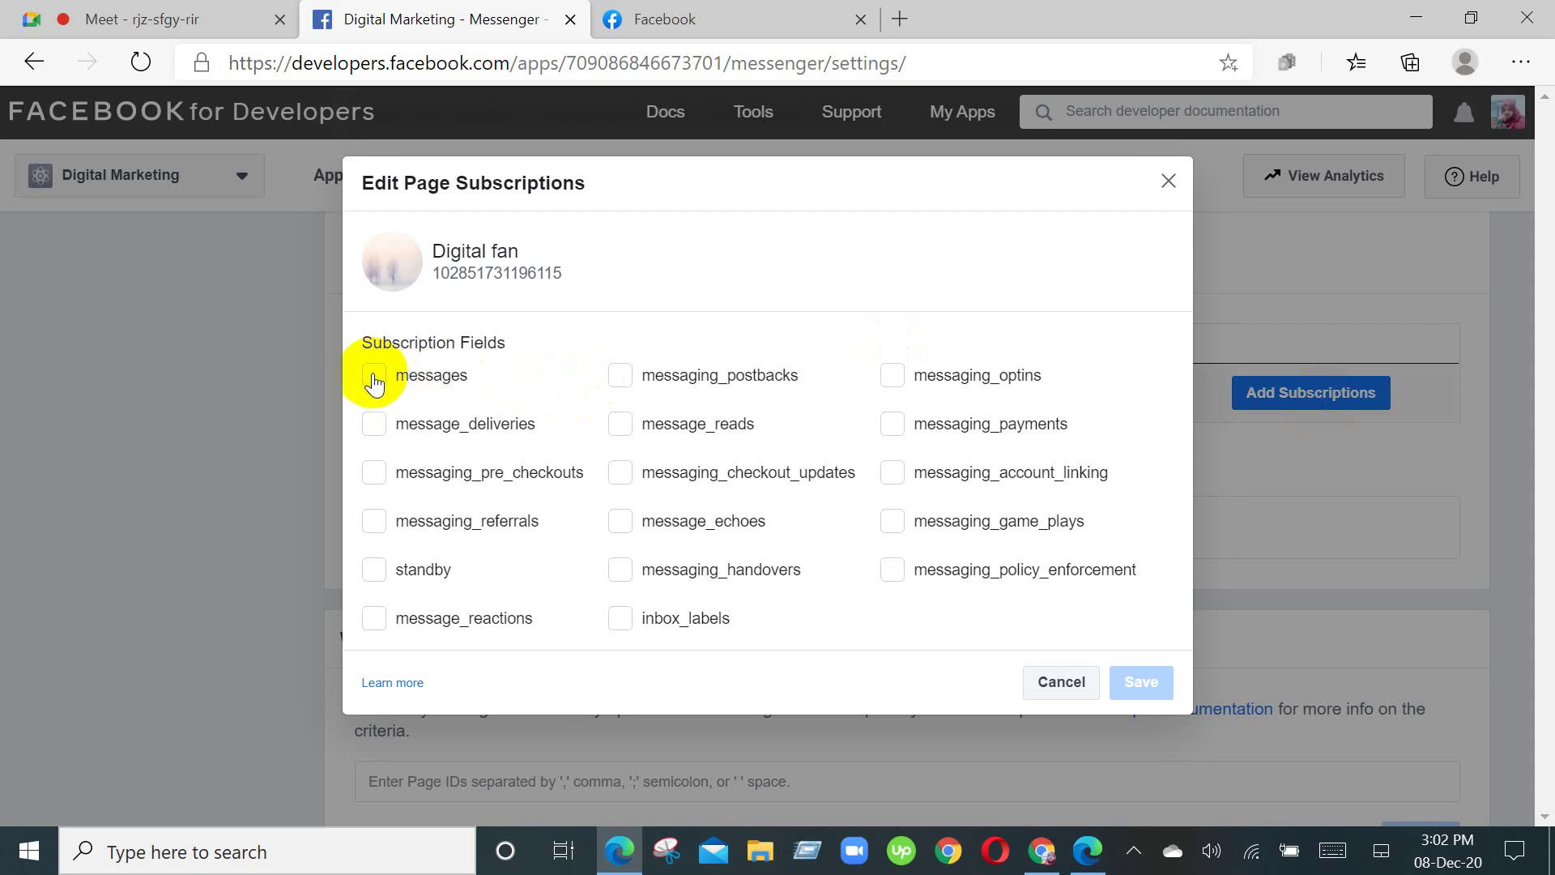
pyautogui.click(374, 379)
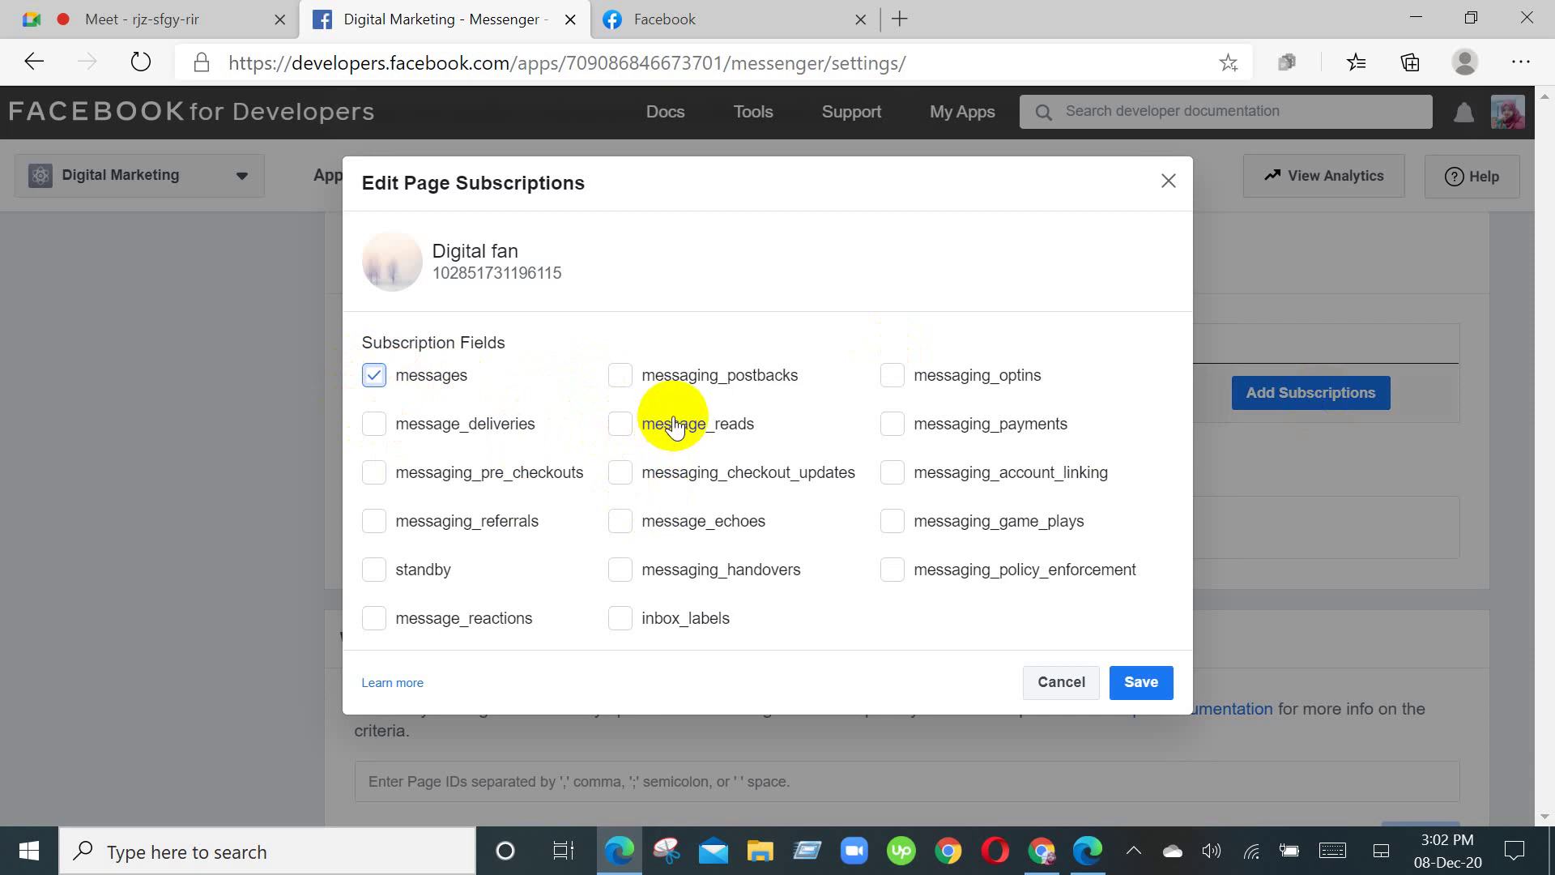
pyautogui.click(629, 379)
pyautogui.click(373, 375)
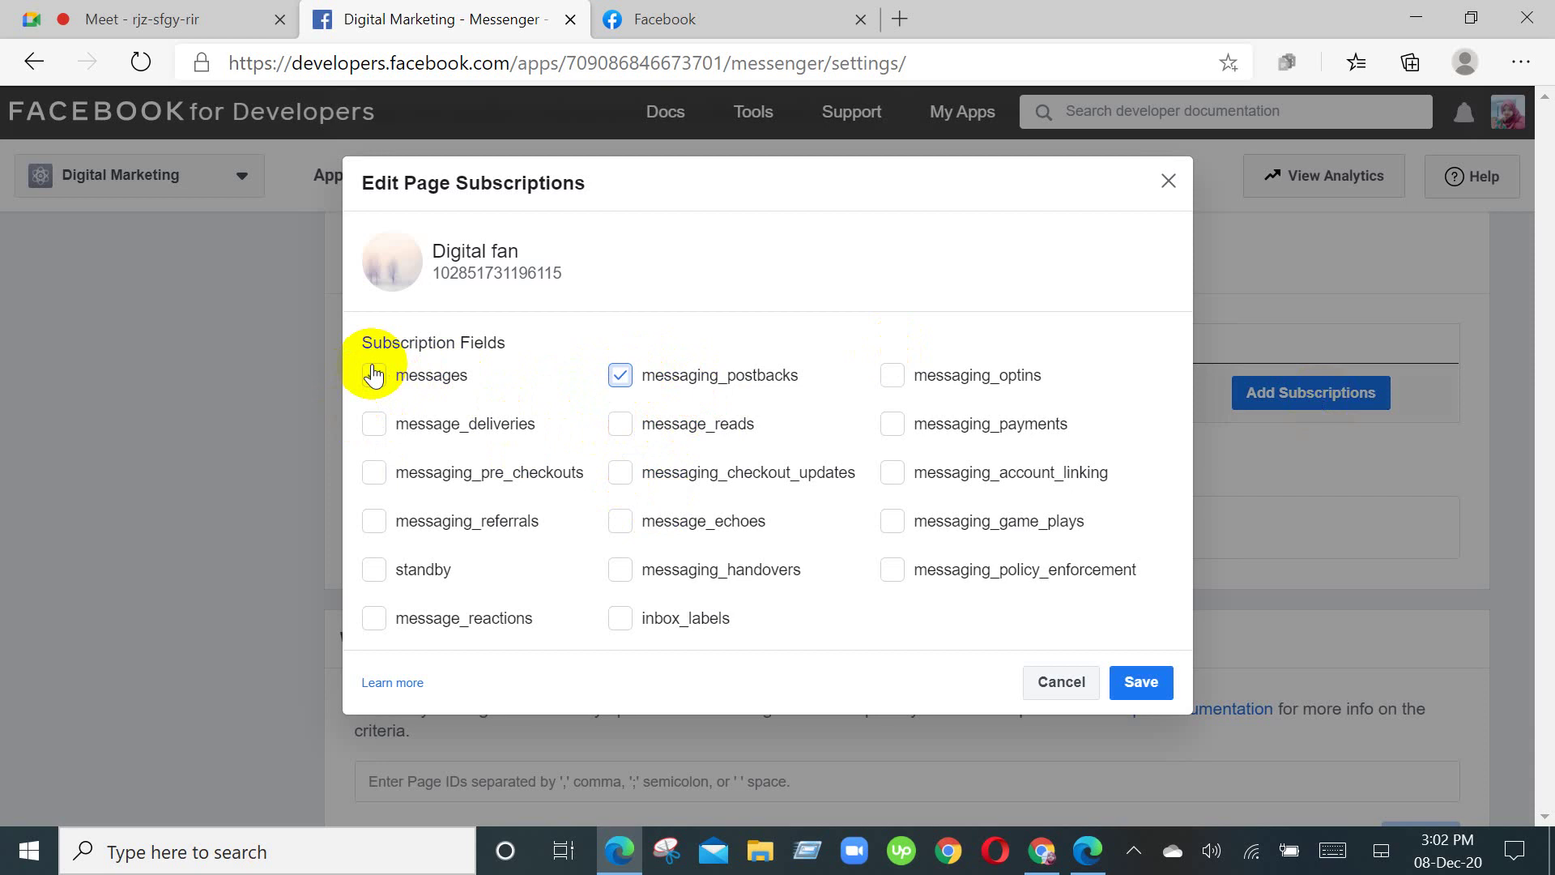
pyautogui.click(373, 375)
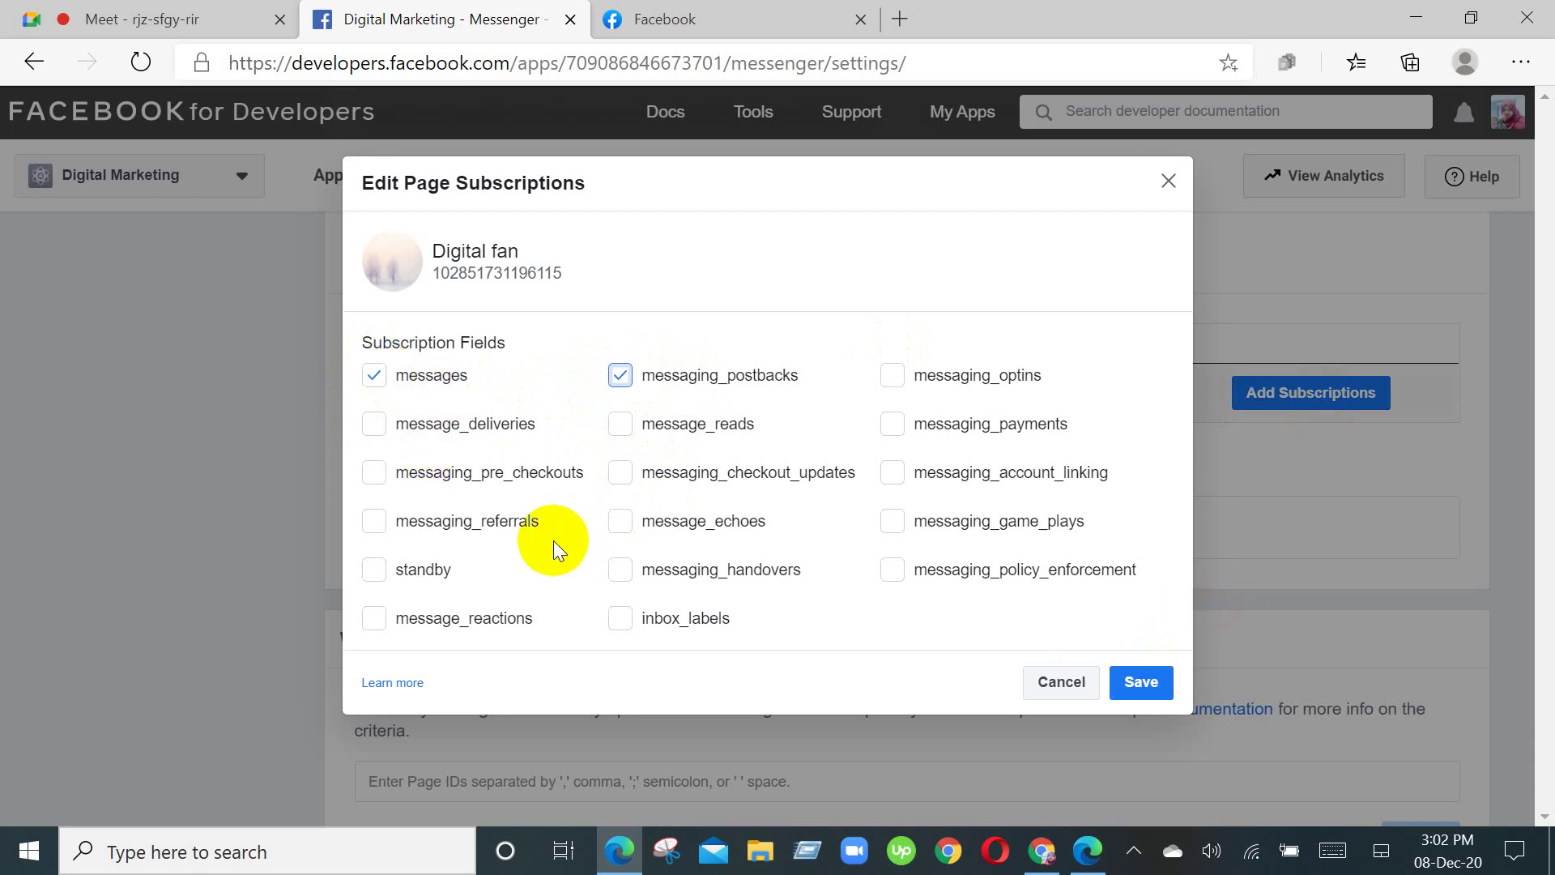
pyautogui.click(375, 377)
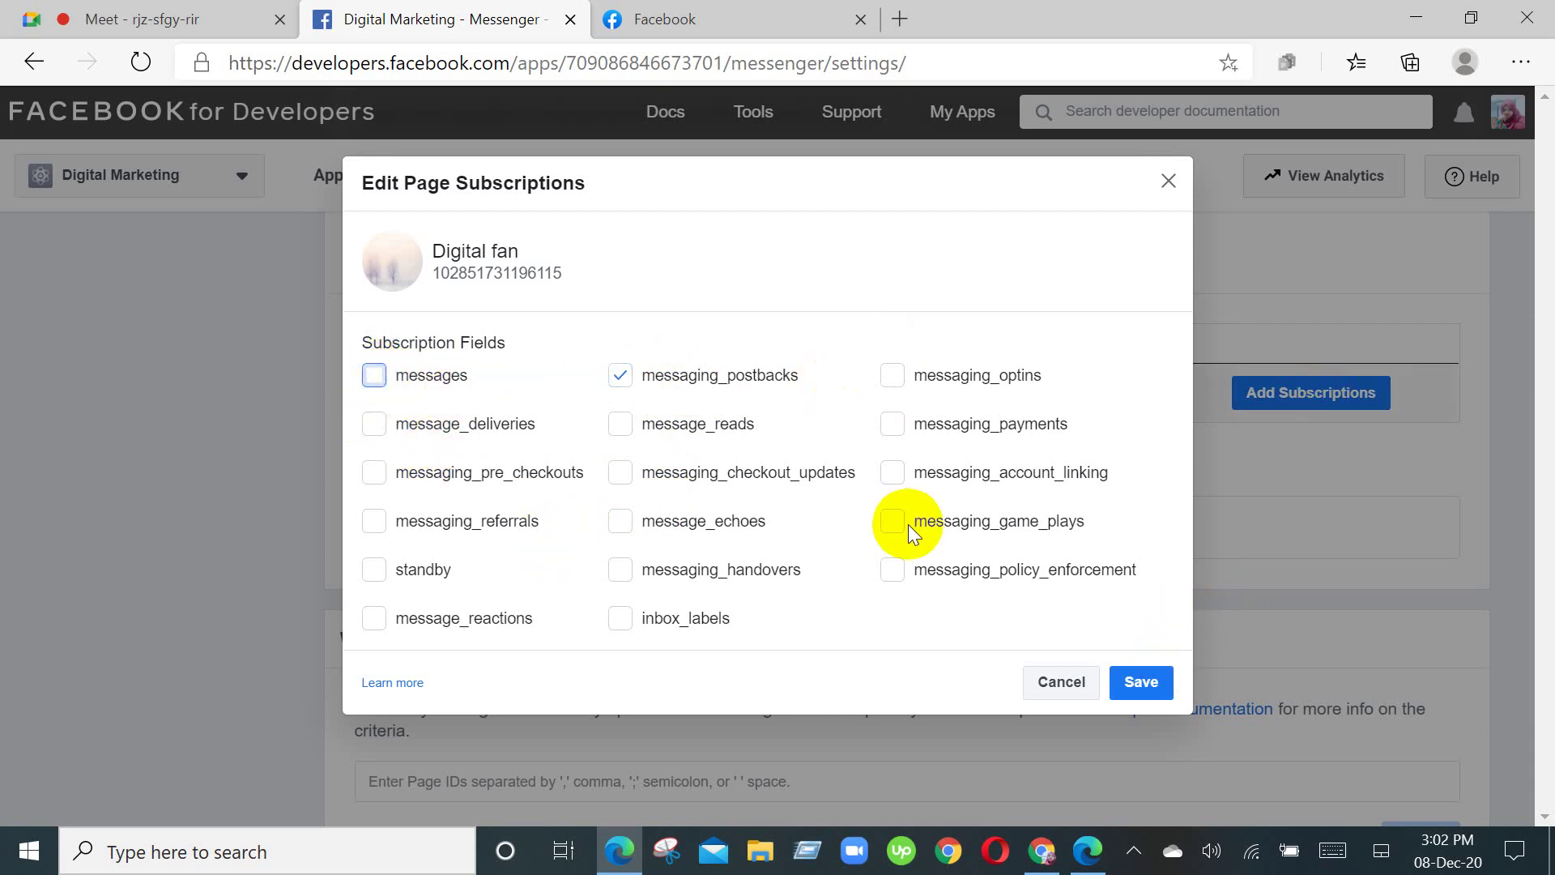
pyautogui.click(1141, 681)
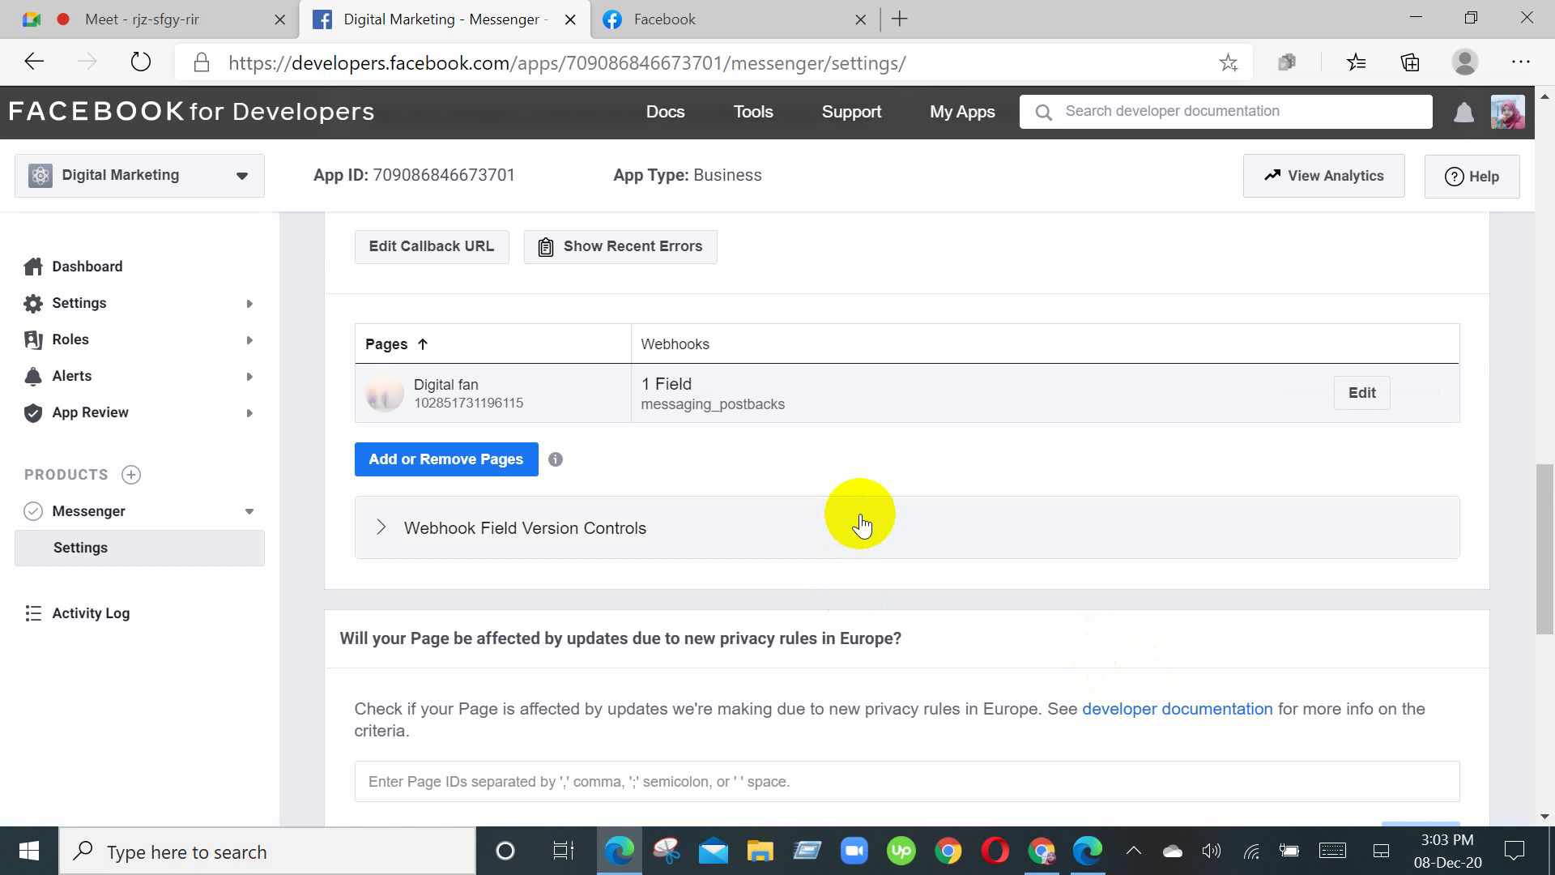
# Step: Review the updated Messenger settings, then bring the Dialogflow window forward
pyautogui.scroll(-7, 983, 528)
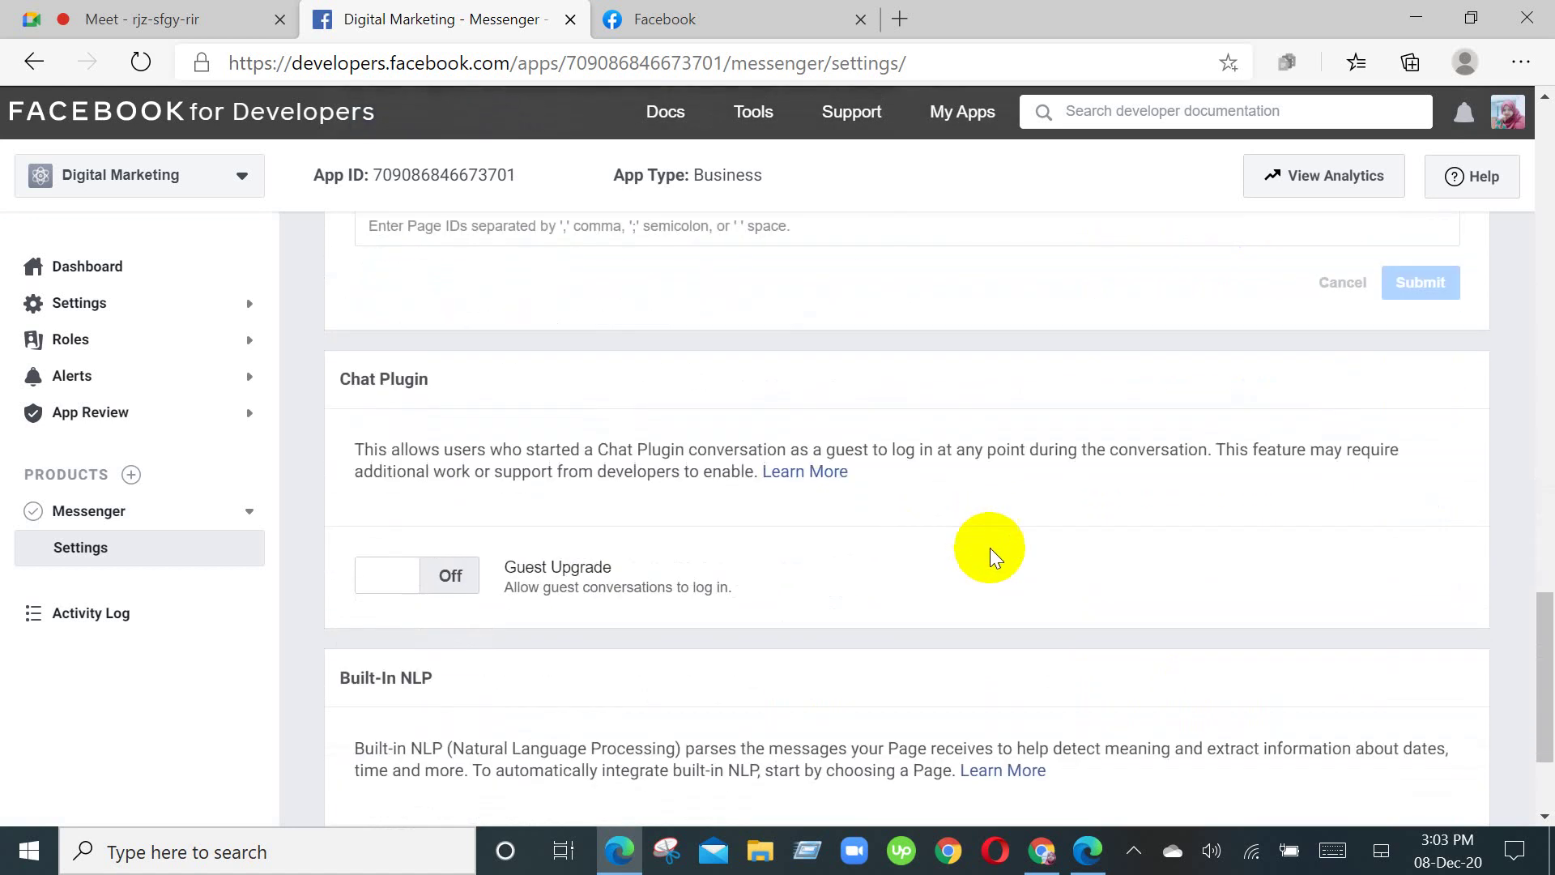
pyautogui.scroll(5, 990, 547)
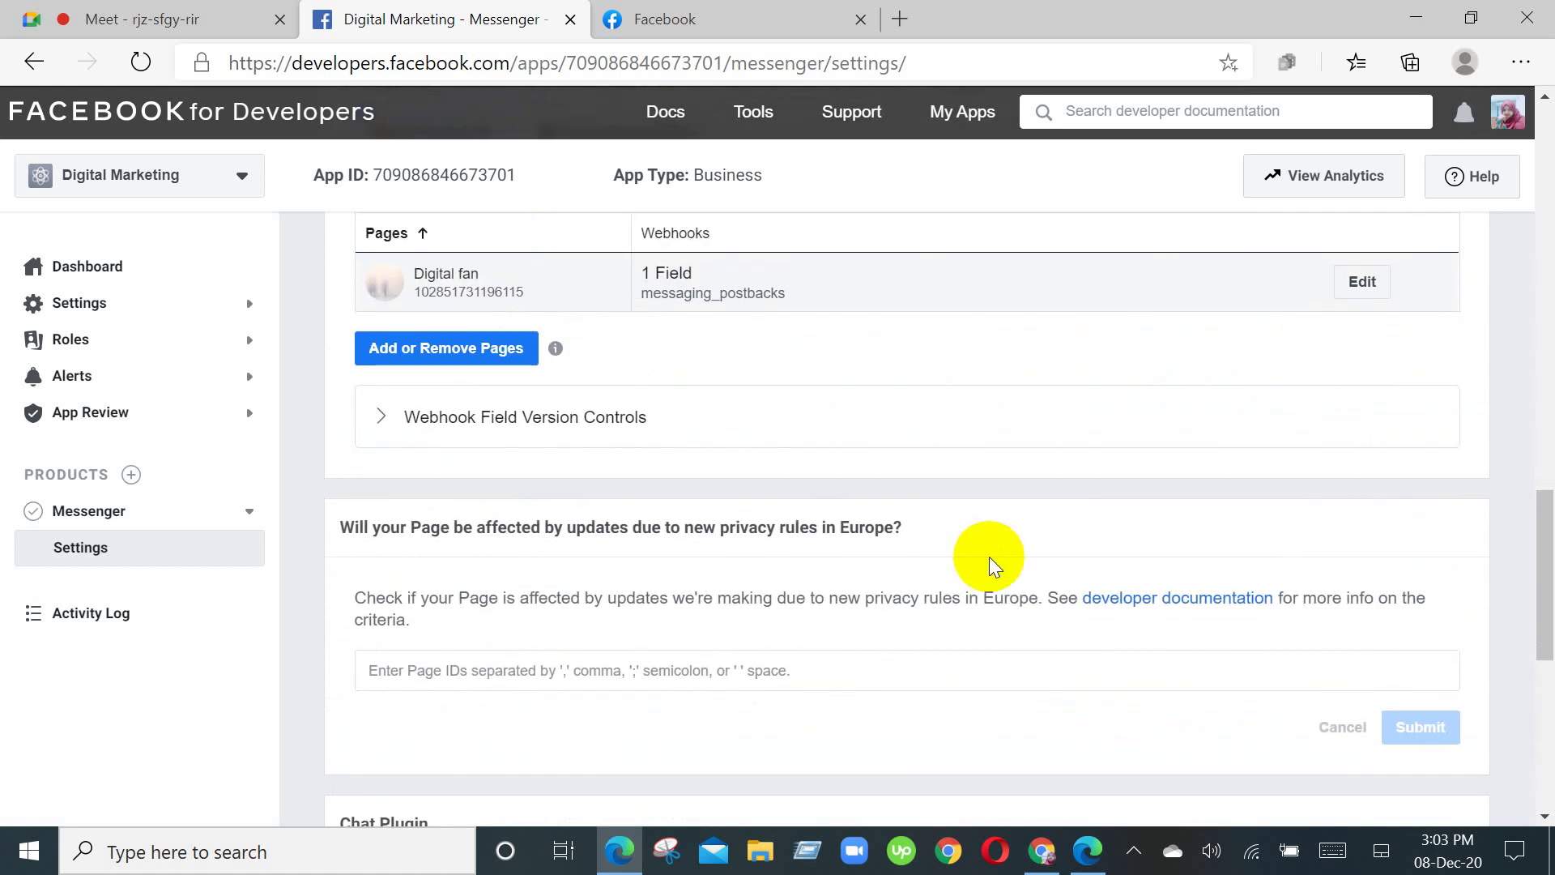
pyautogui.scroll(-5, 818, 670)
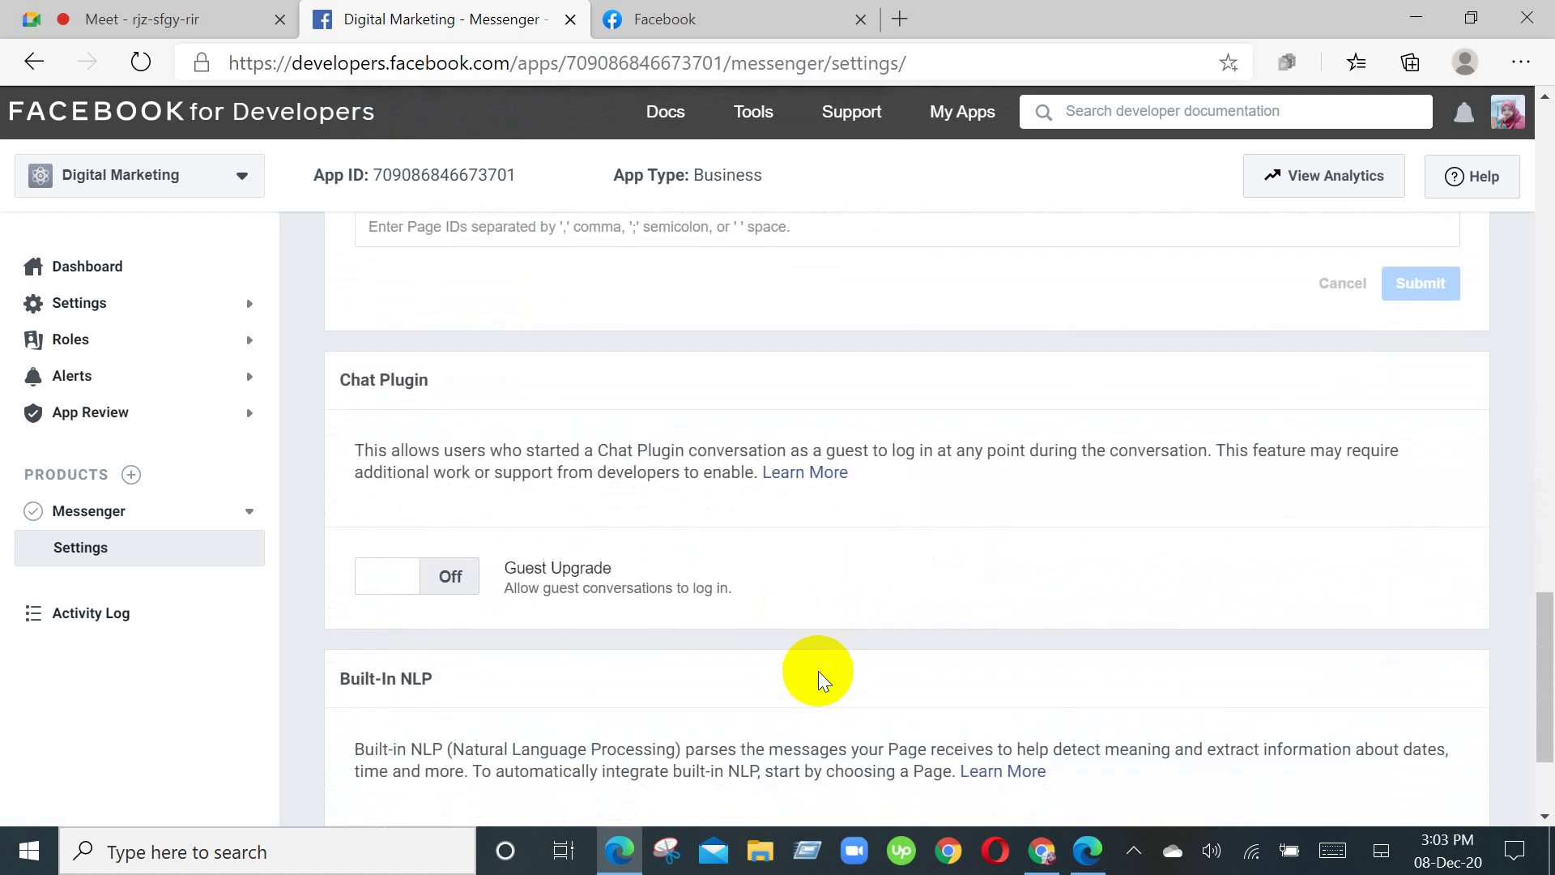
pyautogui.scroll(-2, 818, 671)
pyautogui.scroll(13, 823, 666)
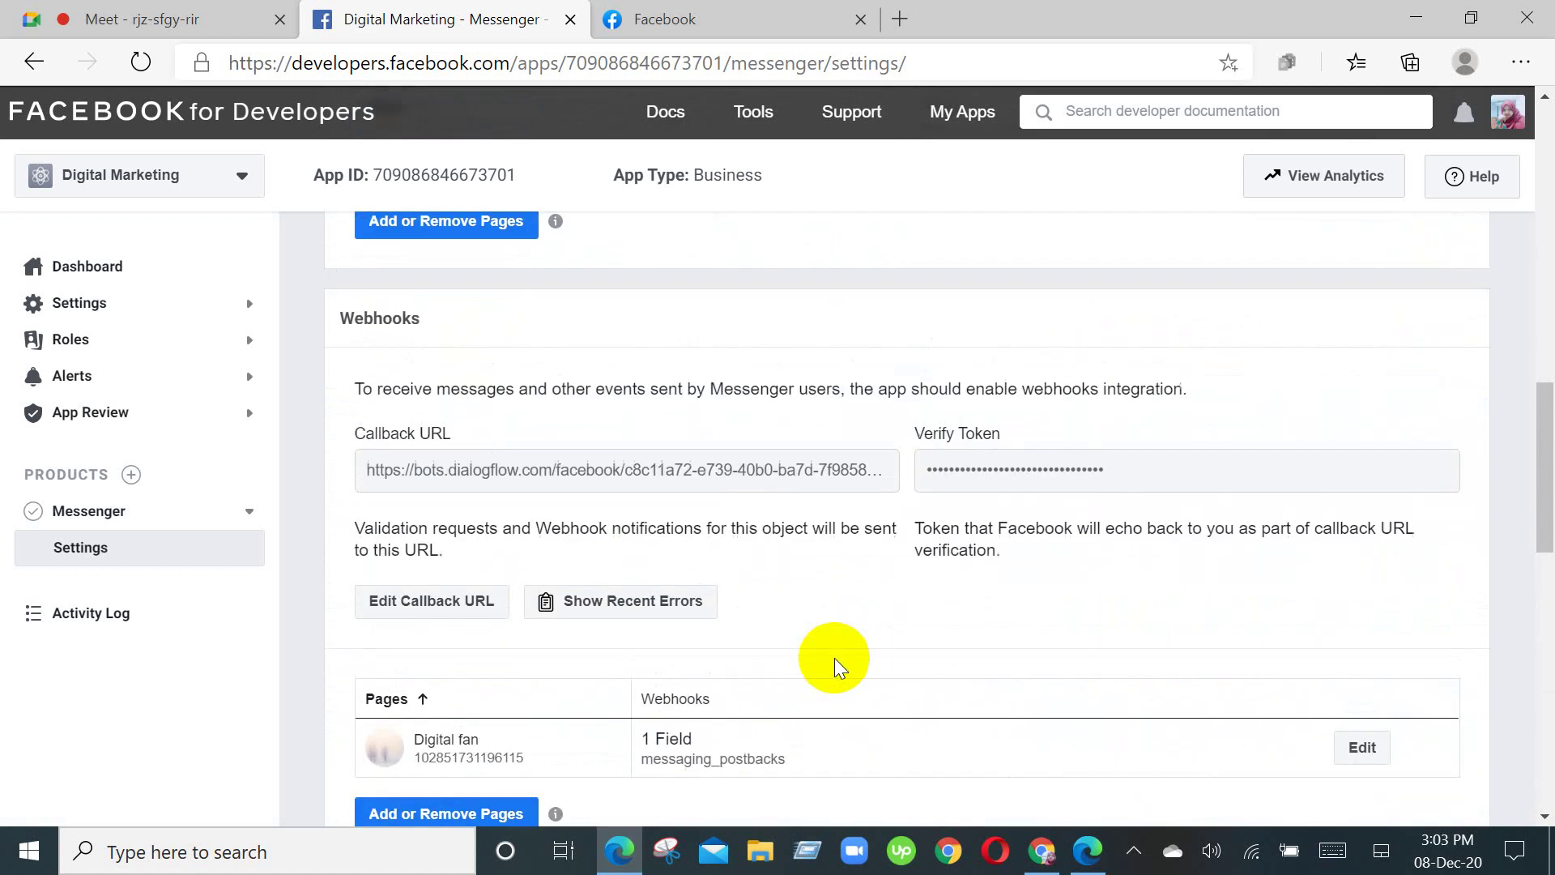
pyautogui.scroll(4, 834, 658)
pyautogui.scroll(-8, 834, 657)
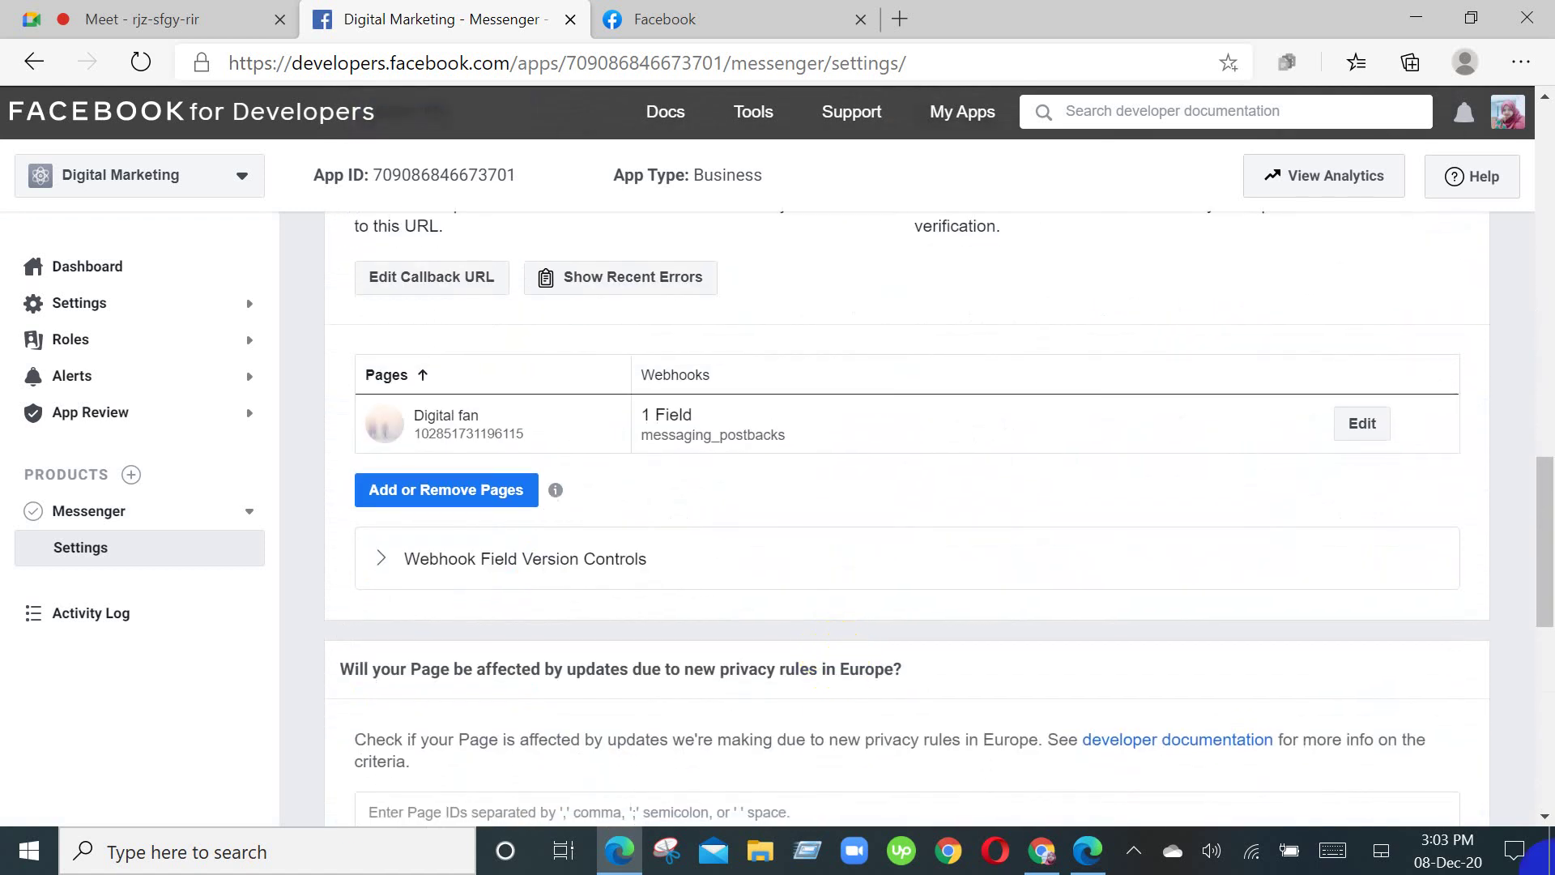
pyautogui.click(1043, 863)
# Step: Close Dialogflow's Facebook Messenger integration dialog with Messenger still enabled, and switch back to the developer portal
pyautogui.scroll(2, 848, 567)
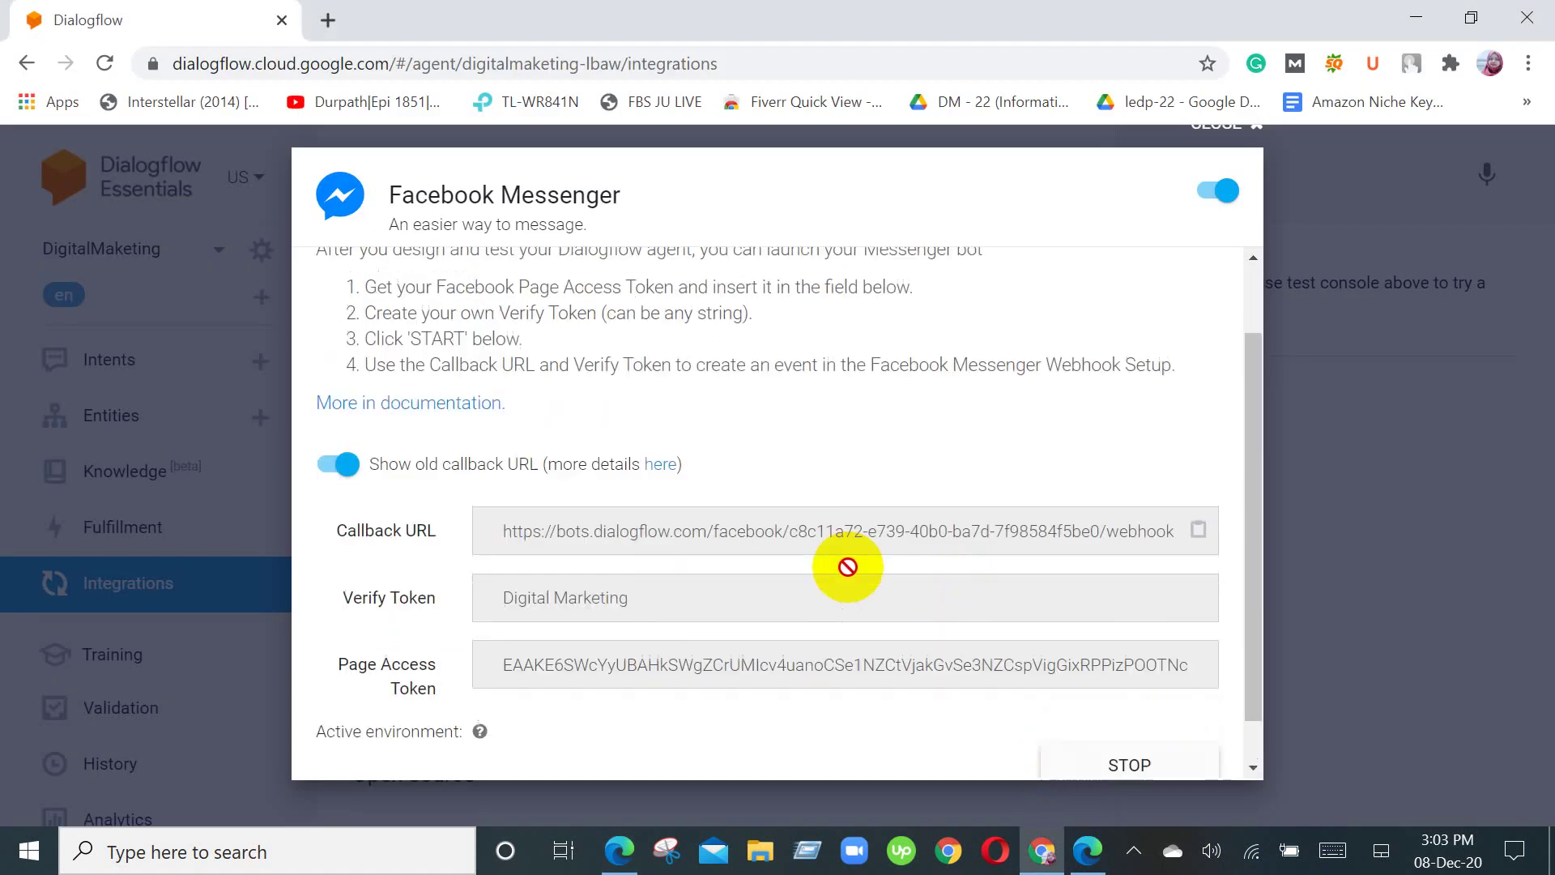
pyautogui.scroll(1, 848, 567)
pyautogui.scroll(-3, 843, 562)
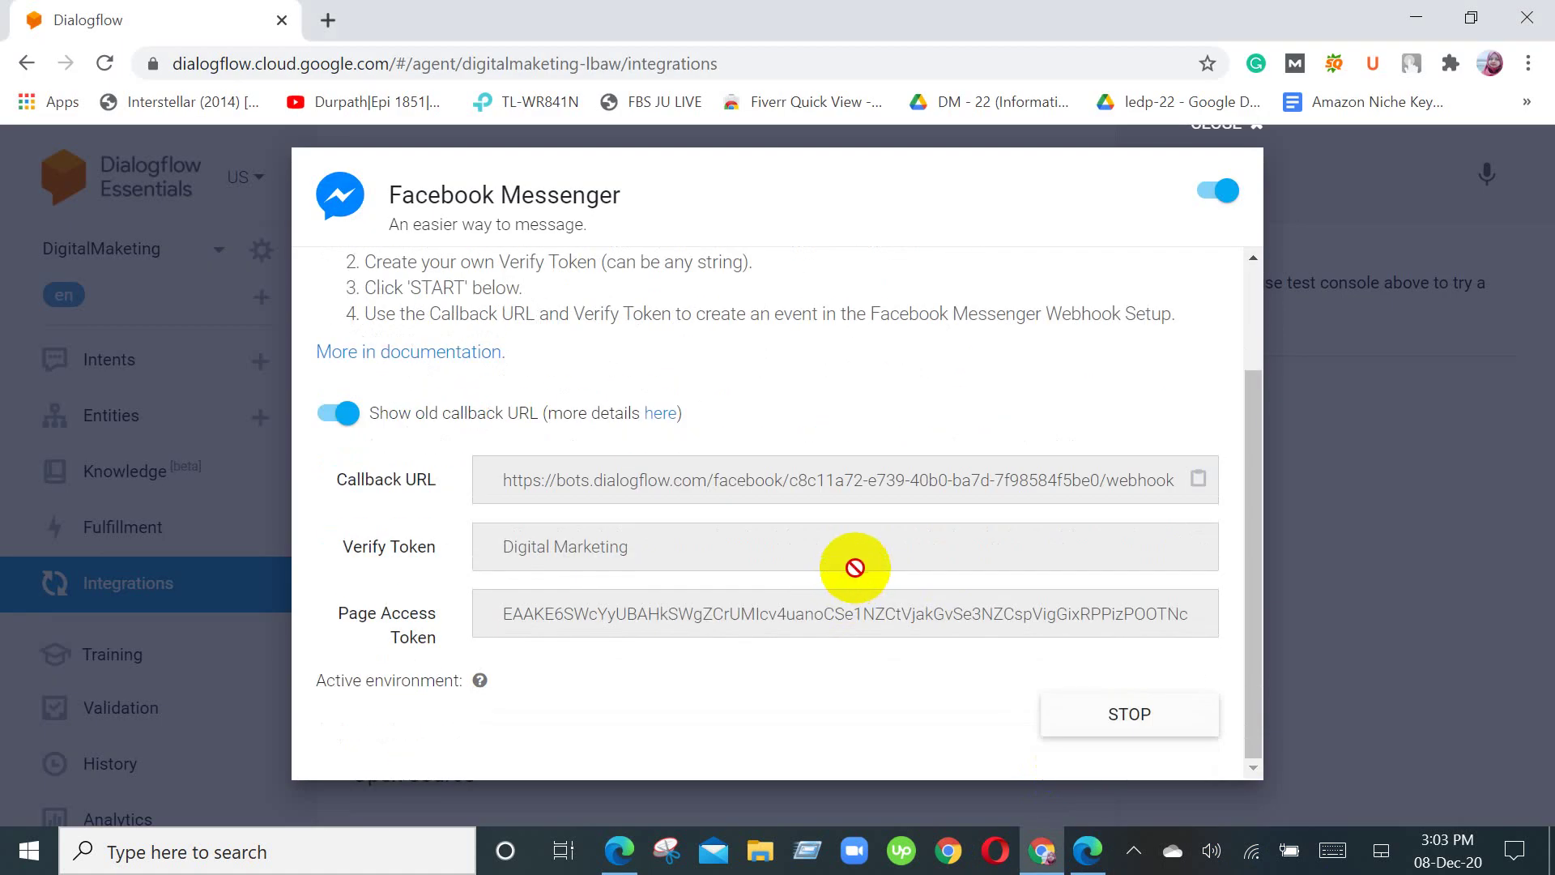
pyautogui.click(1377, 529)
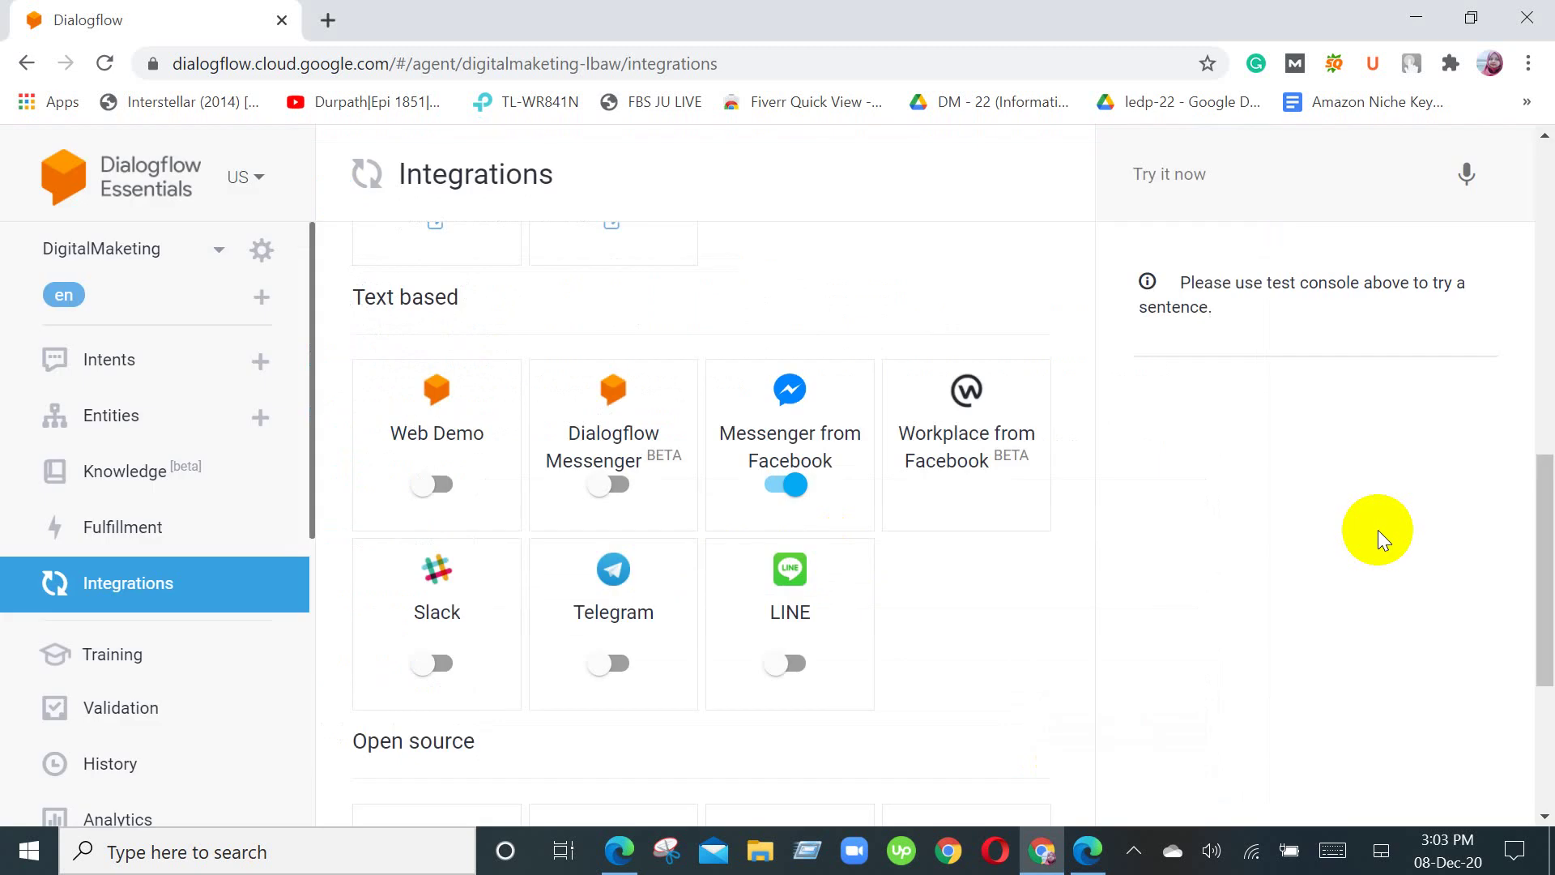
pyautogui.scroll(-5, 1371, 536)
pyautogui.scroll(5, 1353, 570)
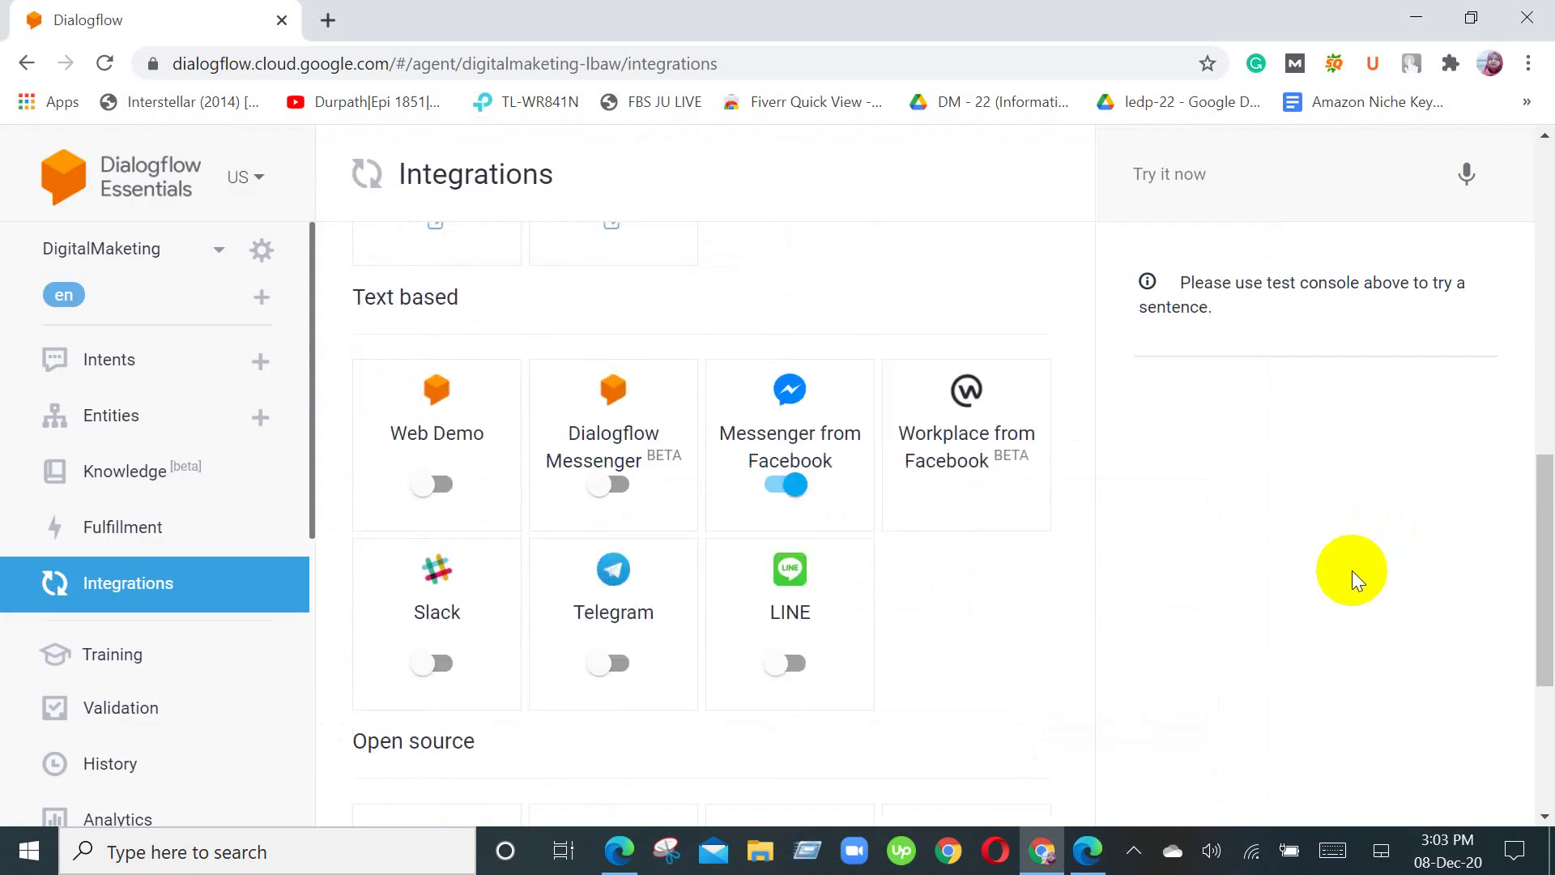
pyautogui.scroll(2, 1350, 600)
pyautogui.scroll(-2, 1345, 599)
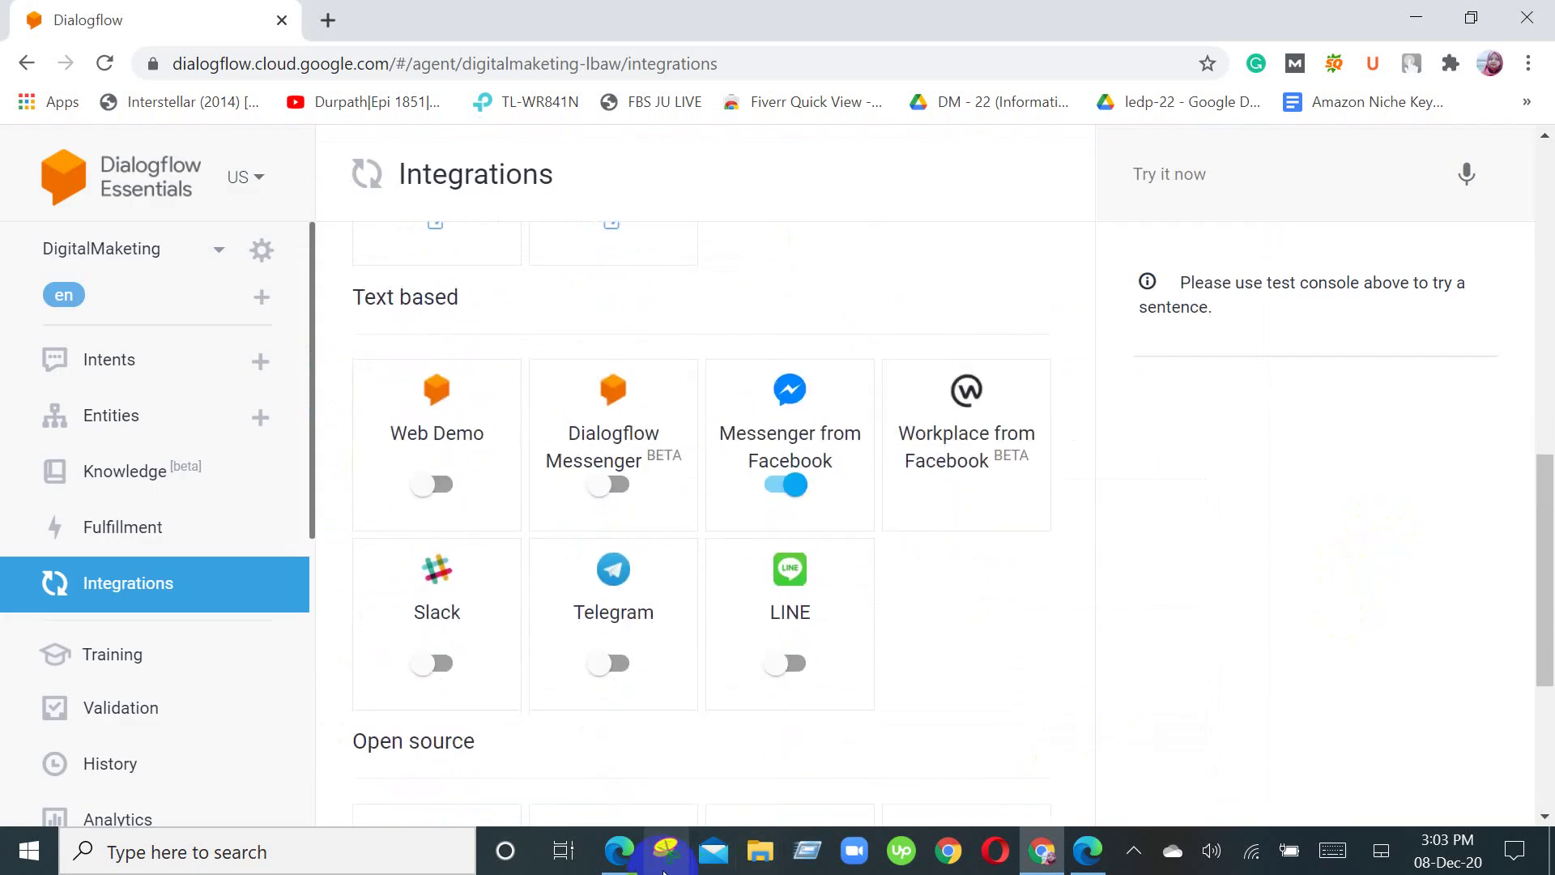
pyautogui.moveTo(622, 868)
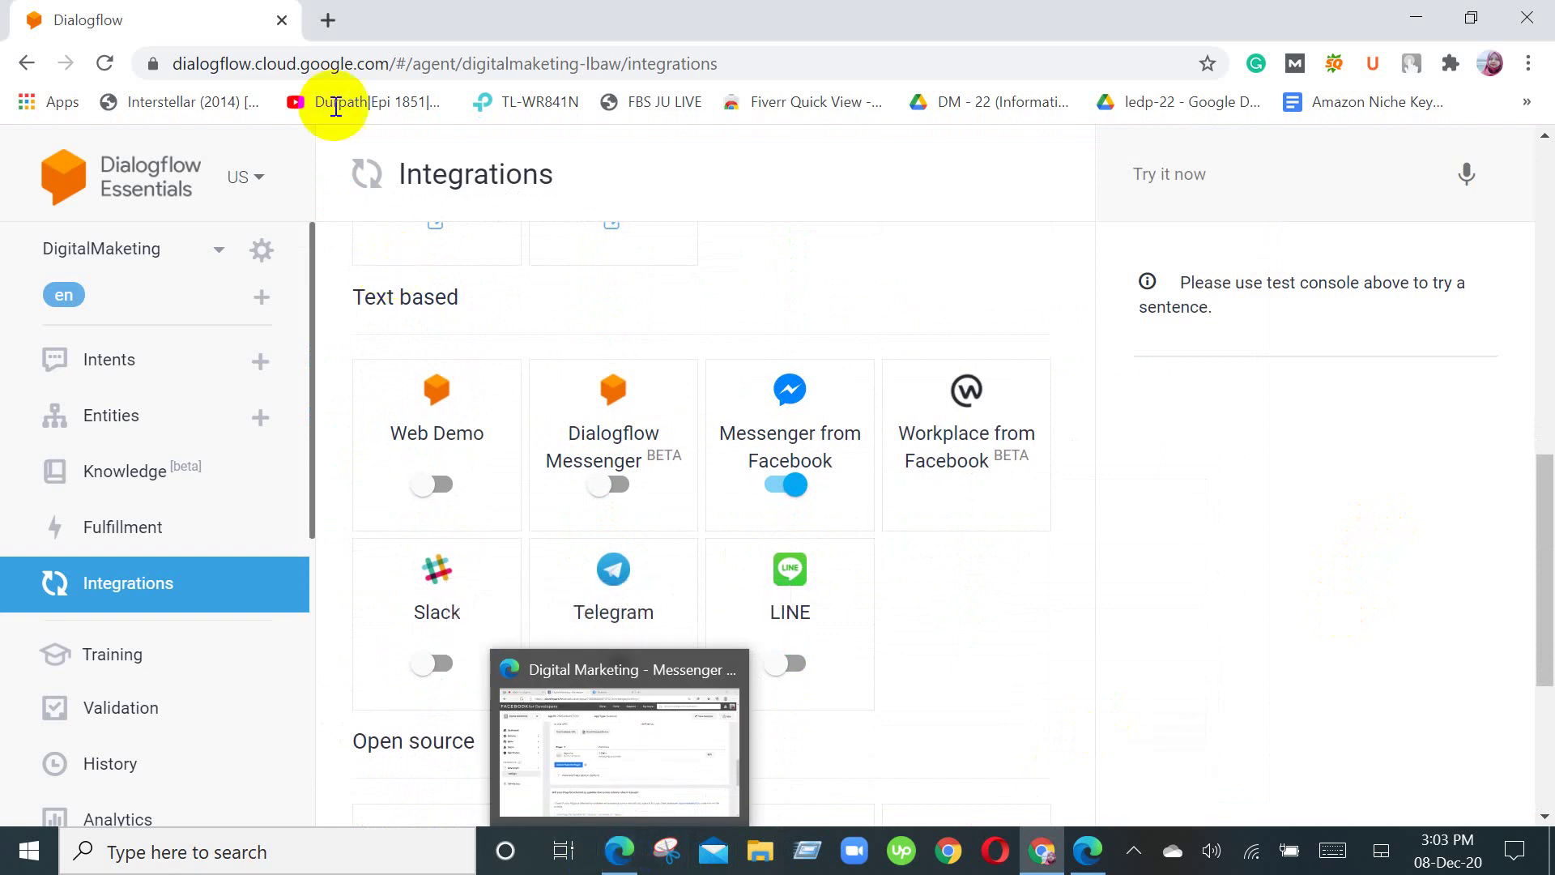
pyautogui.click(620, 851)
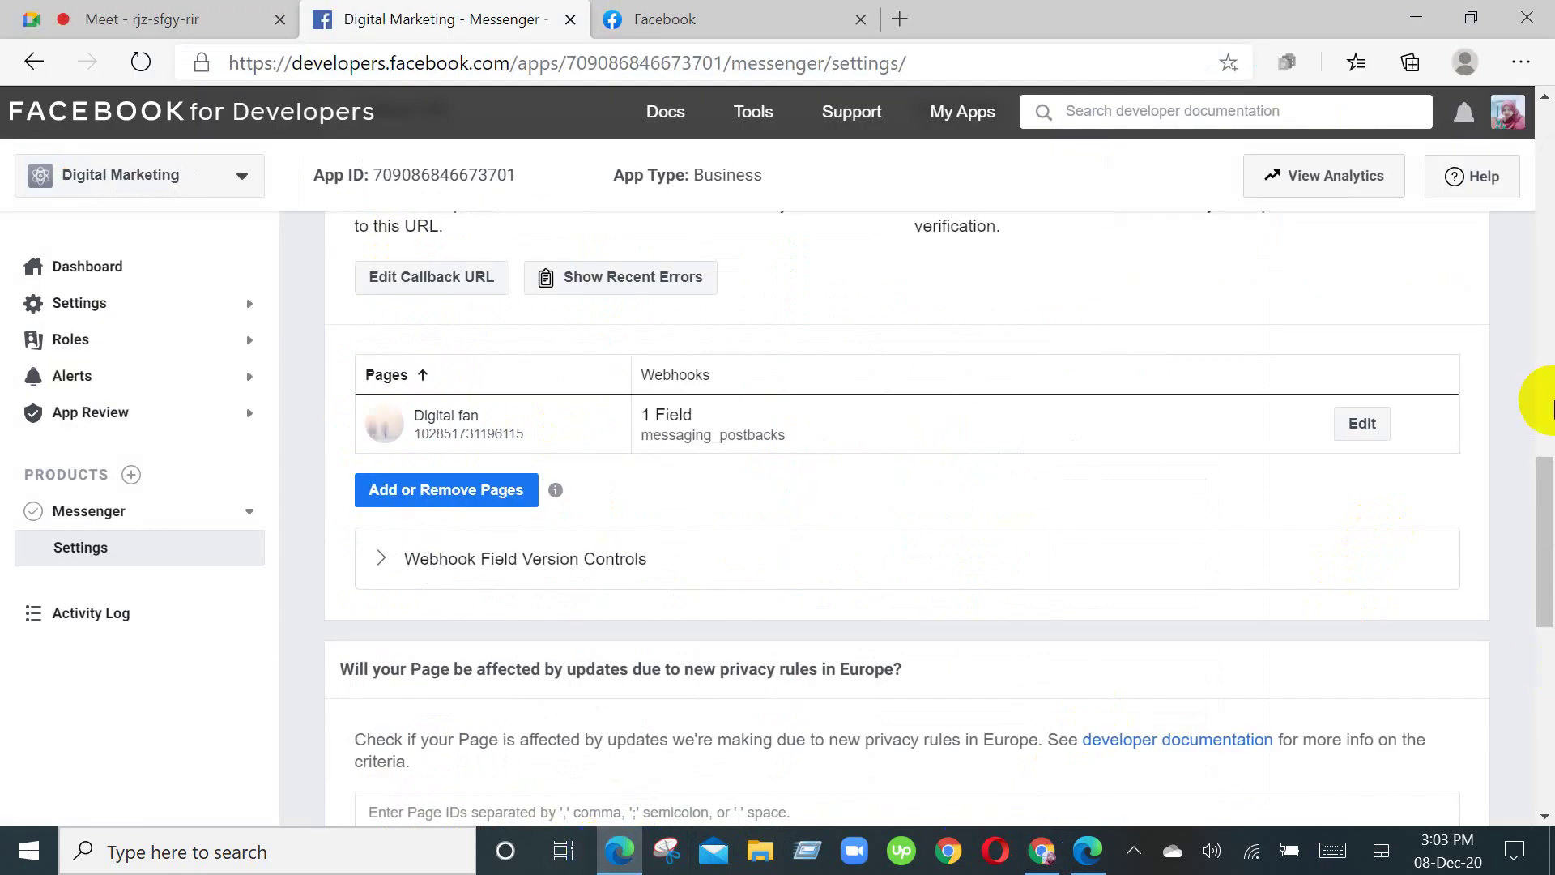
# Step: Open Pages from Facebook's left sidebar, then return to the Digital Marketing – Messenger tab
pyautogui.click(652, 19)
pyautogui.scroll(-1, 168, 696)
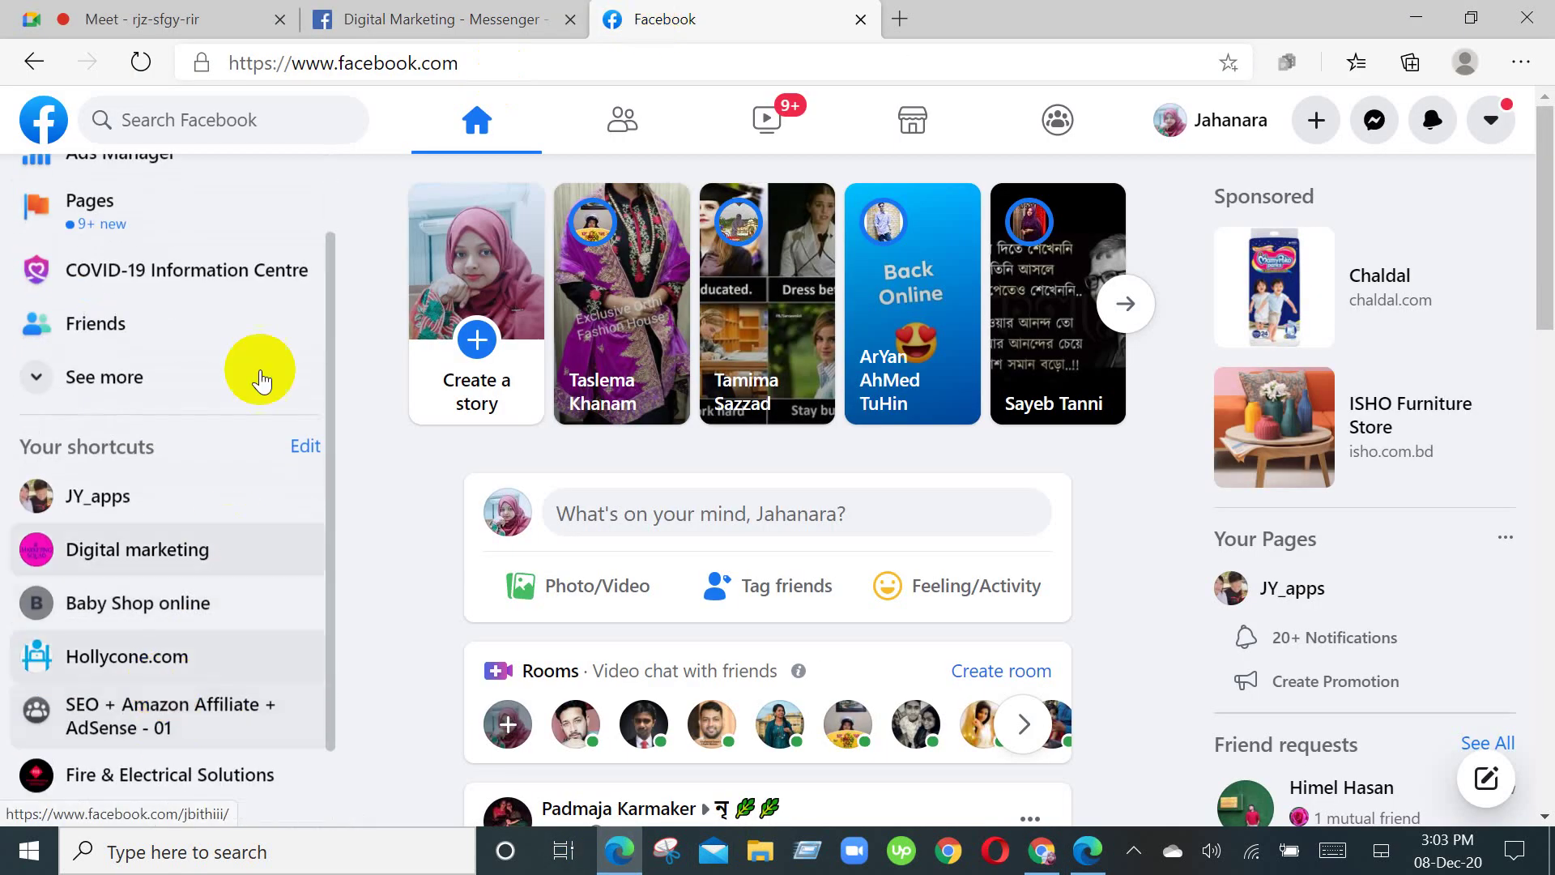
pyautogui.scroll(1, 159, 476)
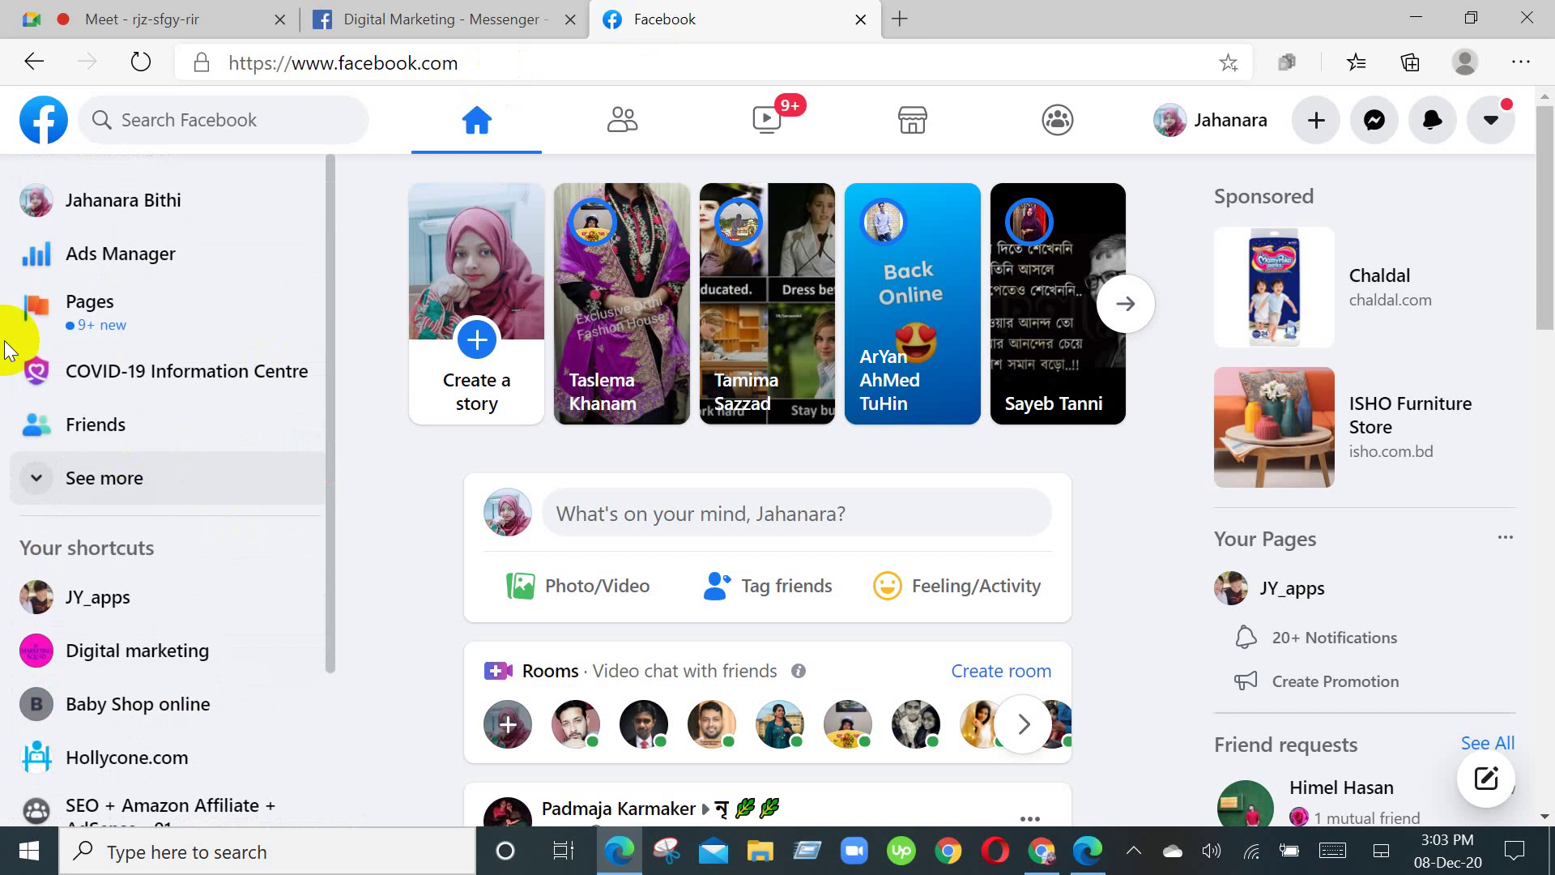
pyautogui.click(85, 304)
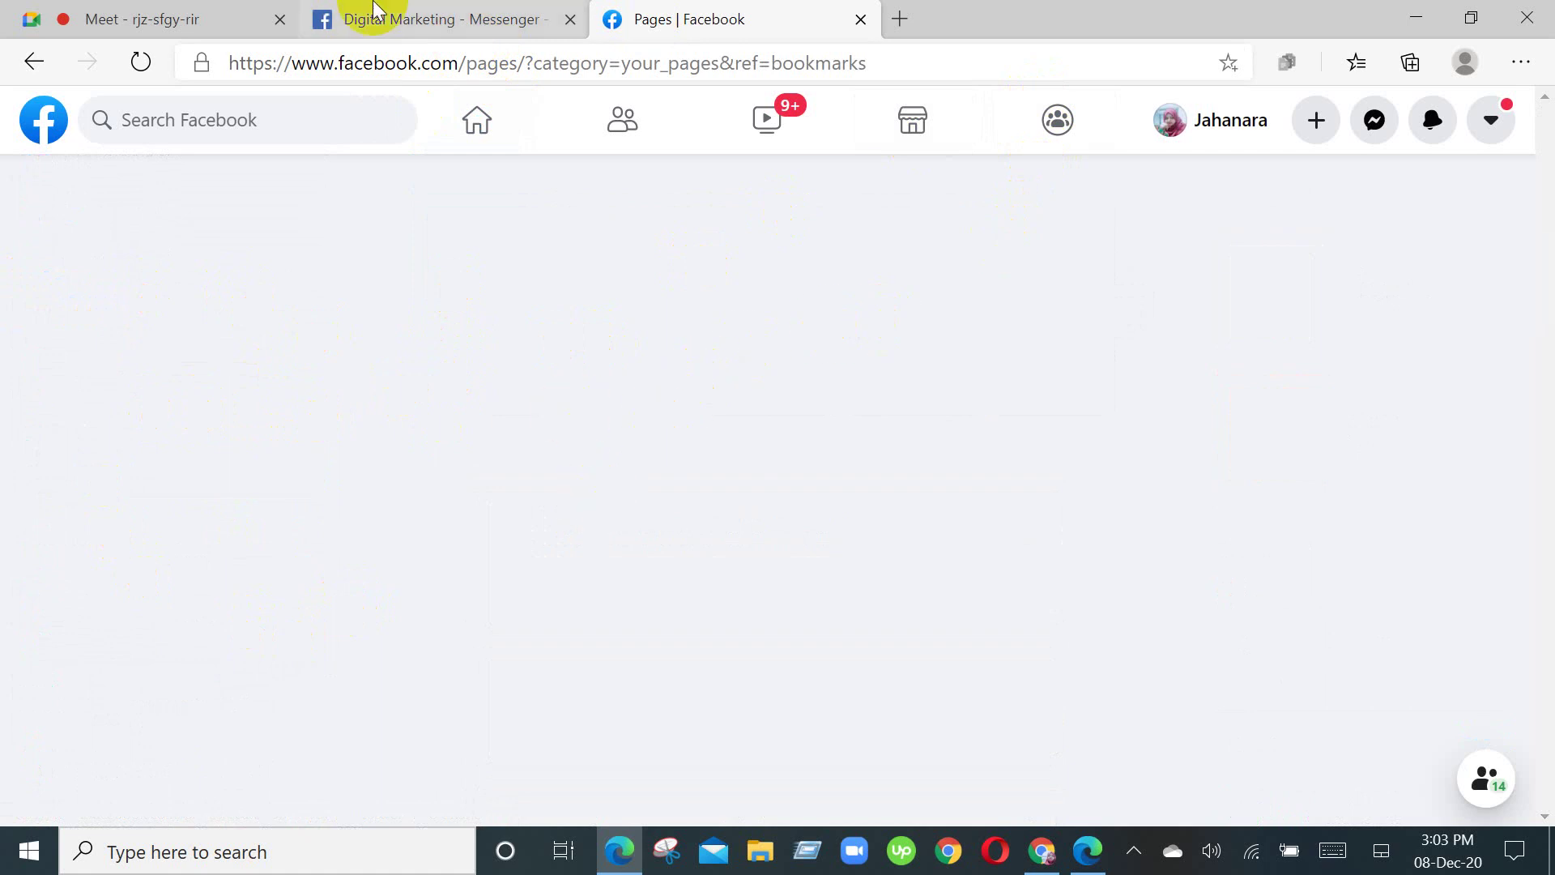
pyautogui.click(484, 15)
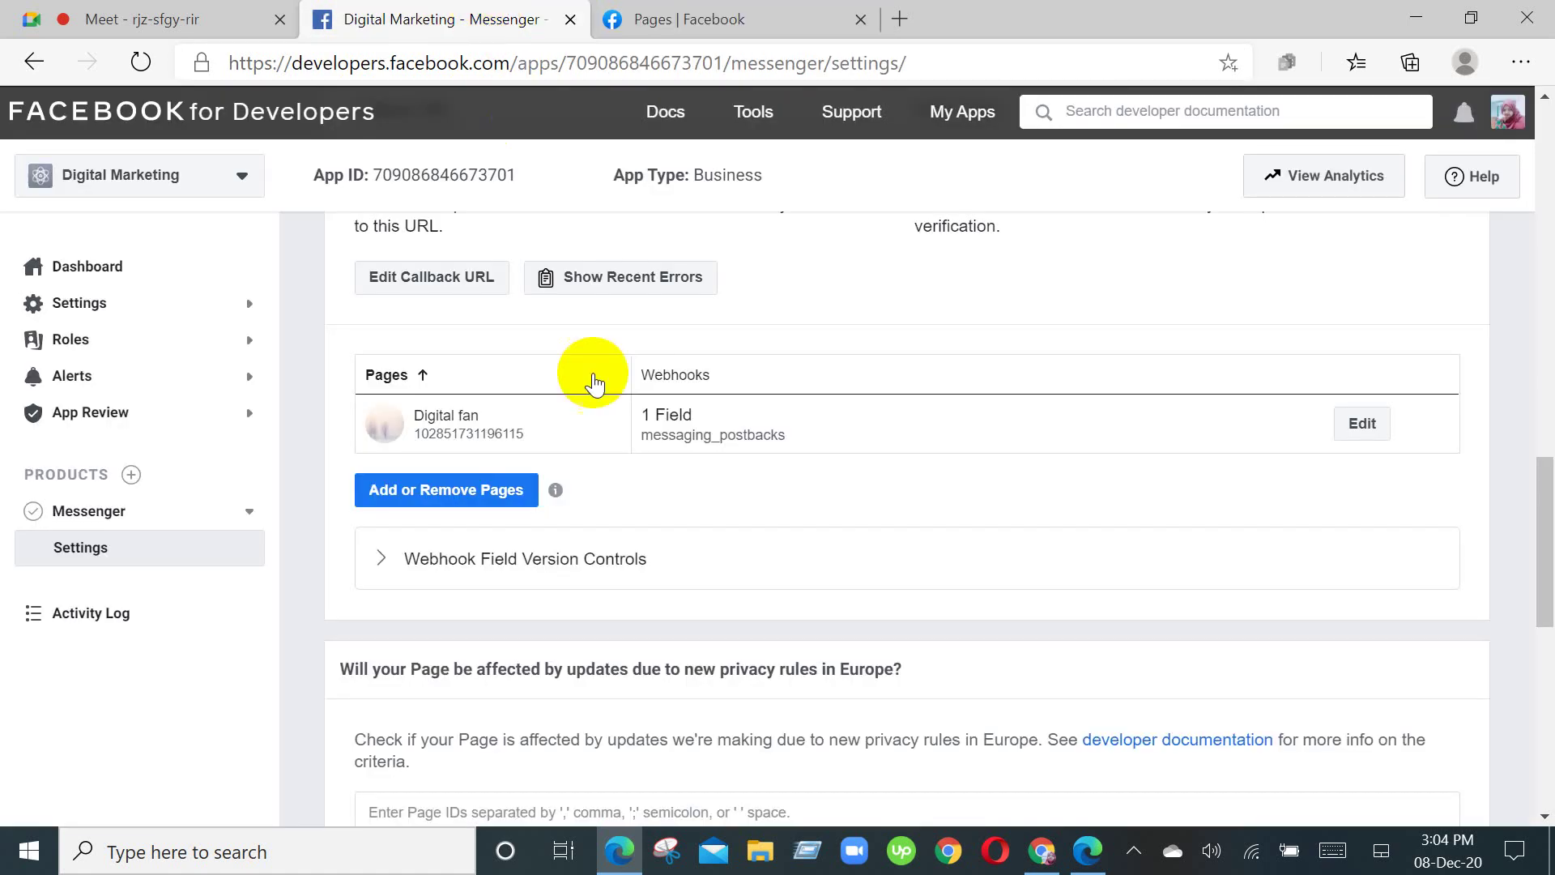
# Step: Recheck the webhook callback URL and page subscription, then switch to the Pages | Facebook tab
pyautogui.scroll(3, 1126, 485)
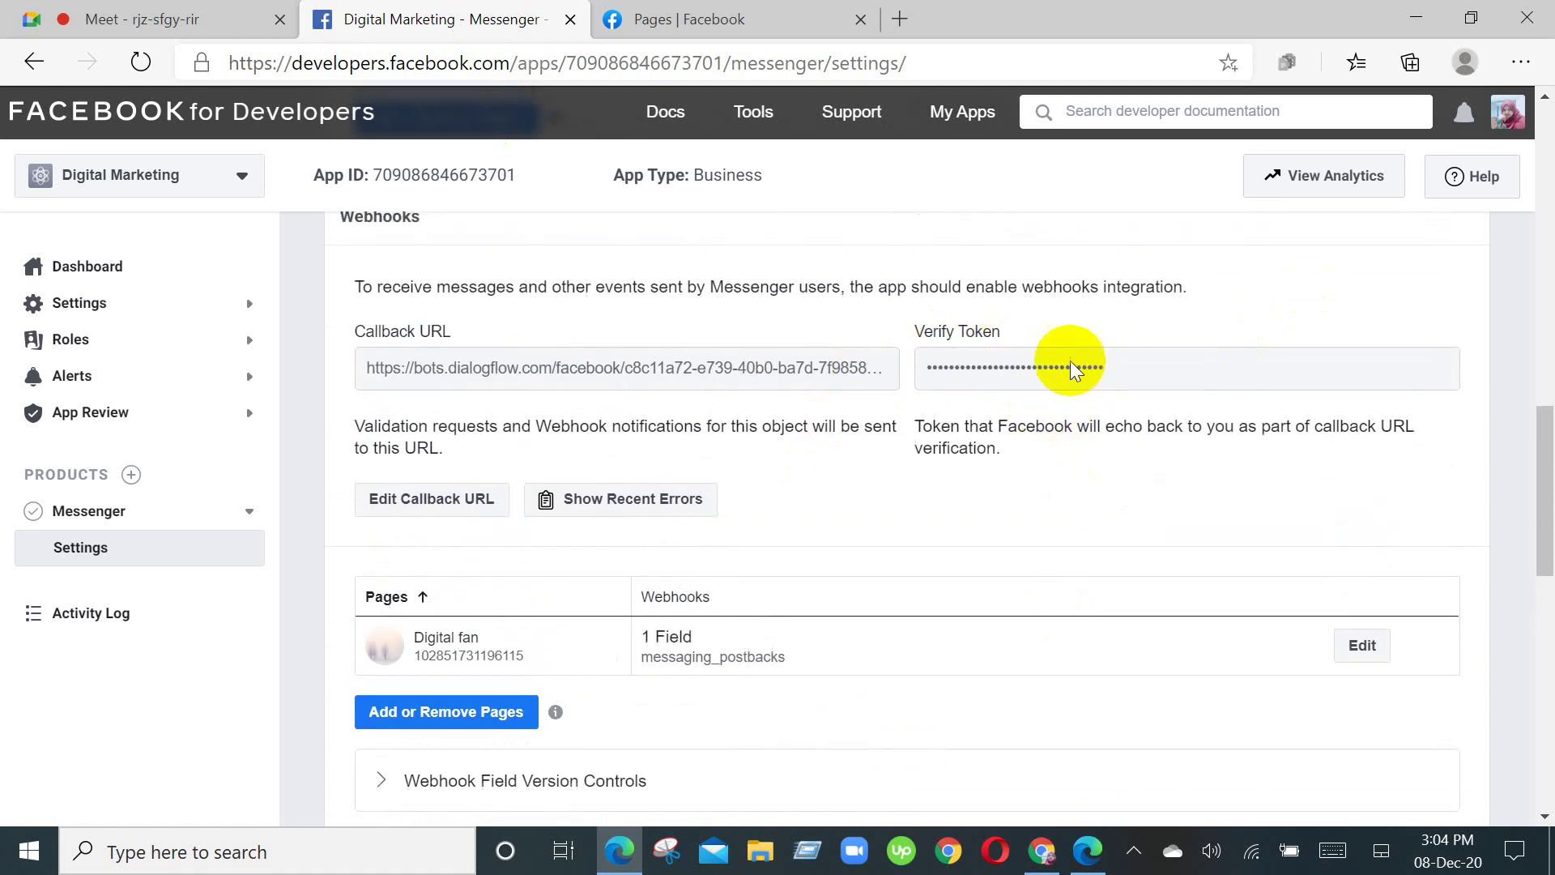
pyautogui.scroll(3, 972, 462)
pyautogui.scroll(-3, 926, 508)
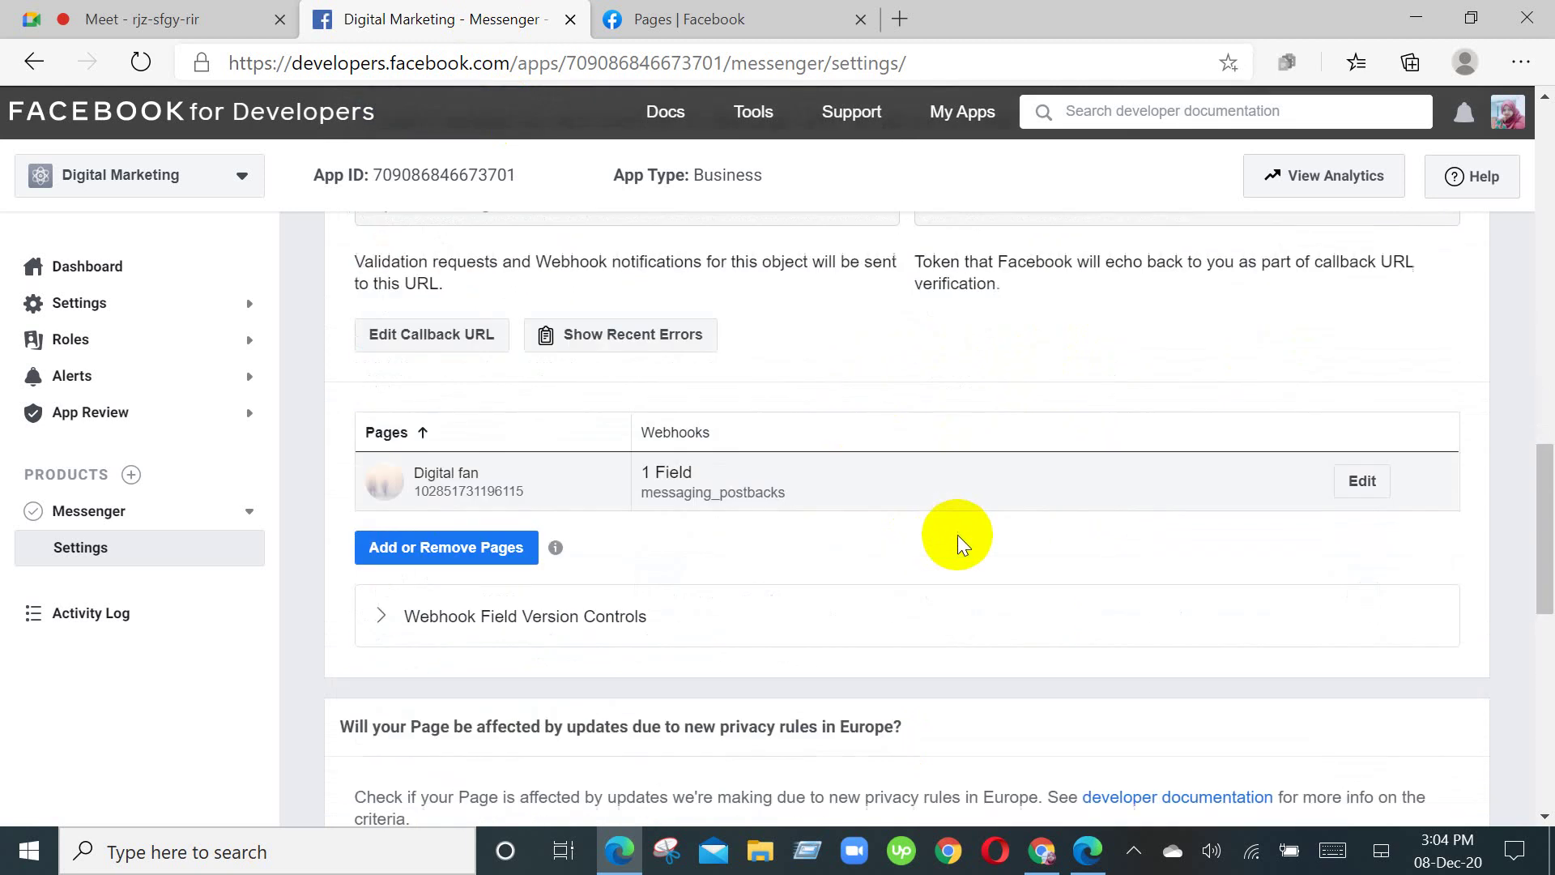
pyautogui.scroll(3, 1409, 361)
pyautogui.scroll(4, 1408, 364)
pyautogui.scroll(-6, 1393, 389)
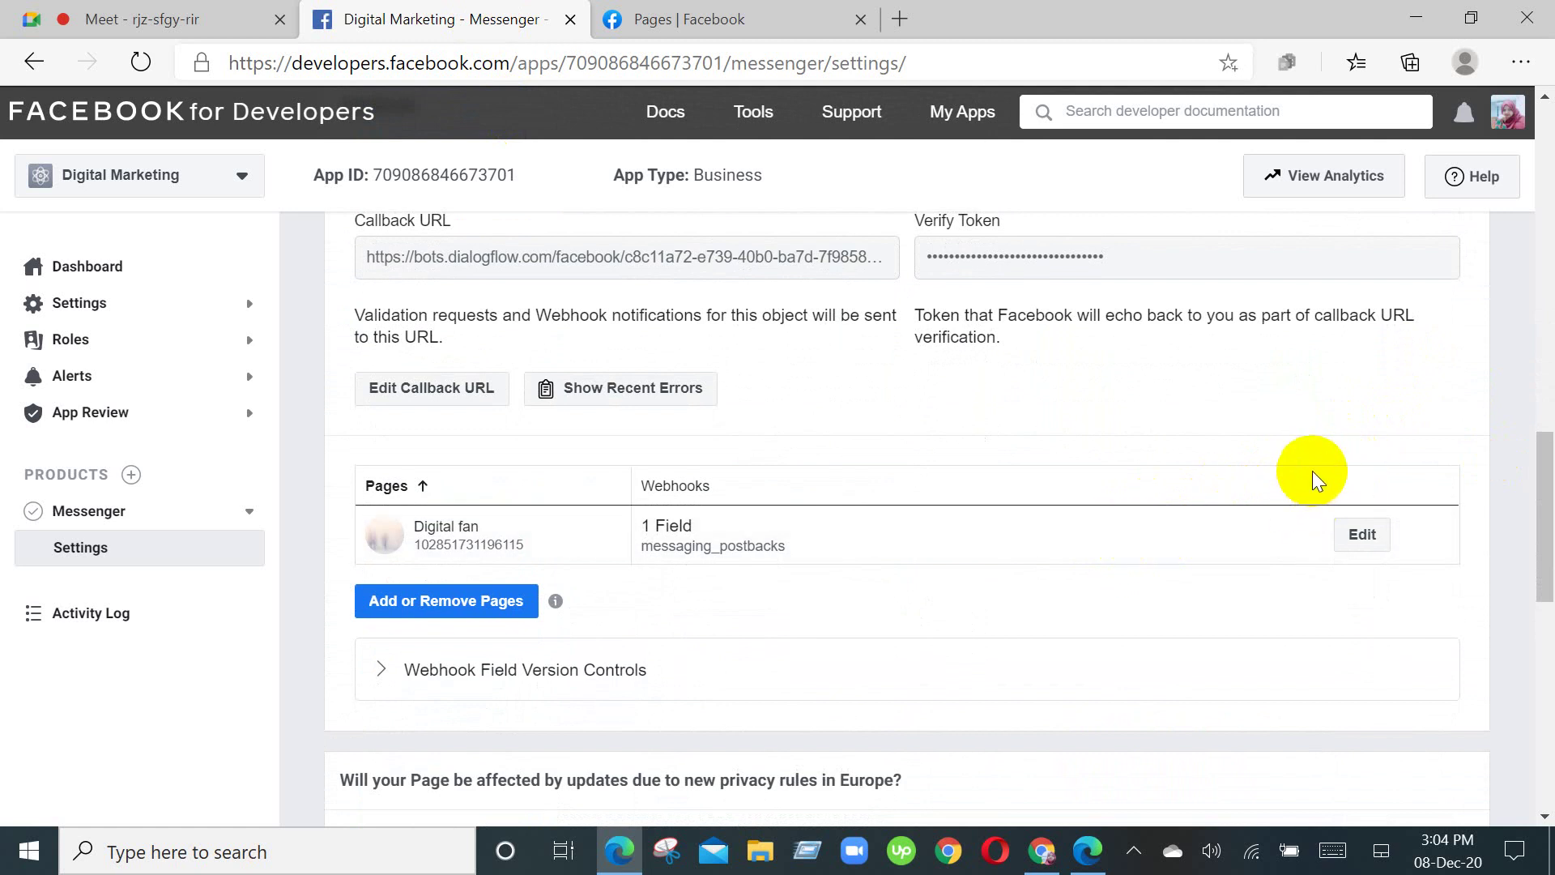
pyautogui.click(809, 18)
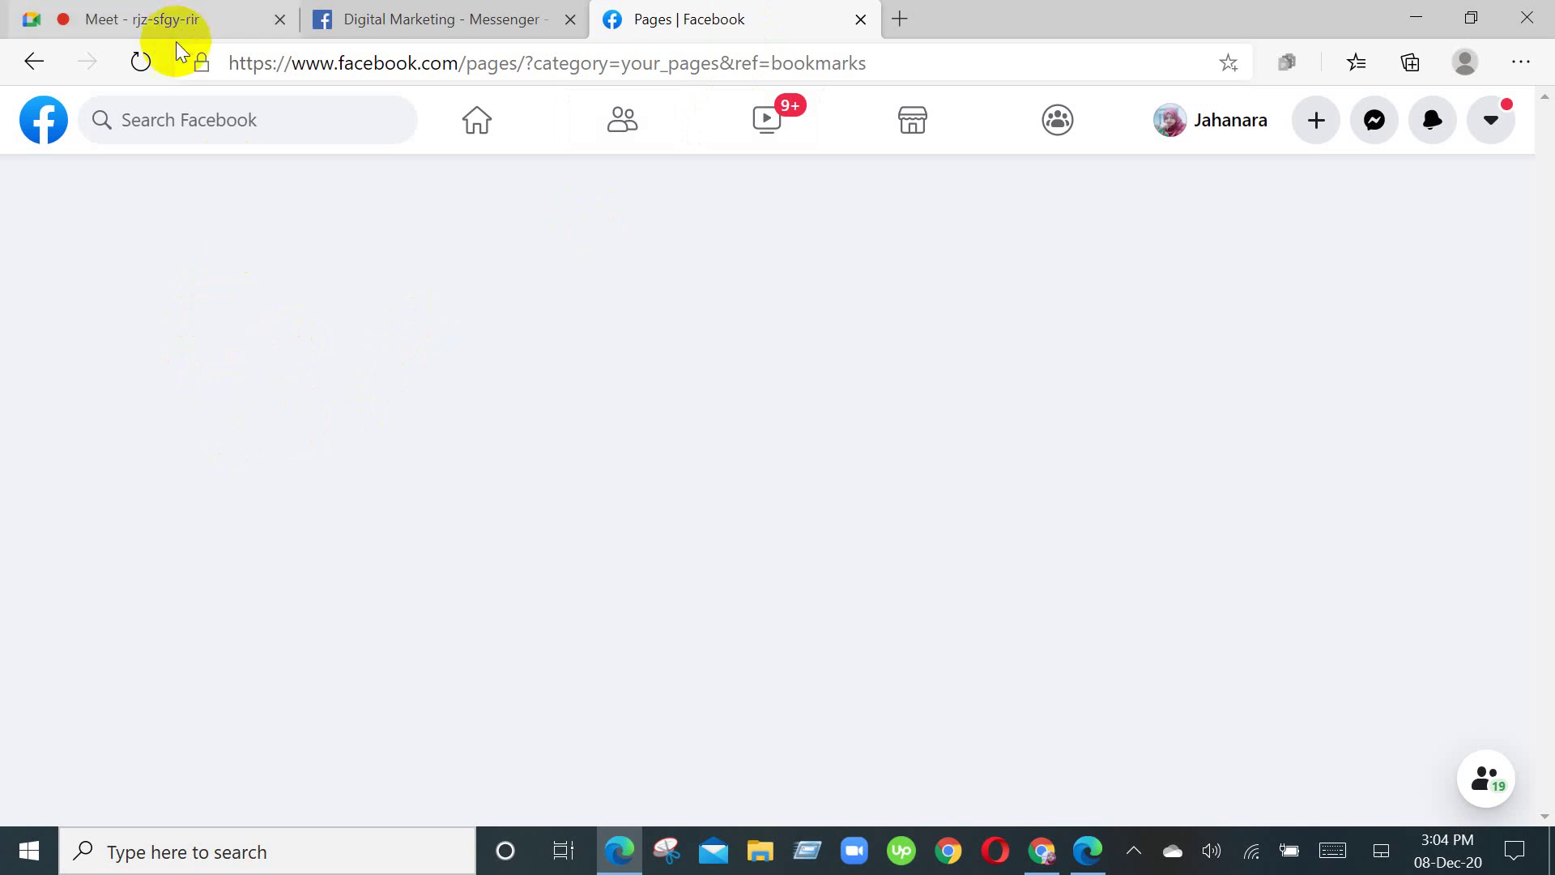
# Step: Reload the Facebook Pages list and open the Digital fan page
pyautogui.click(139, 63)
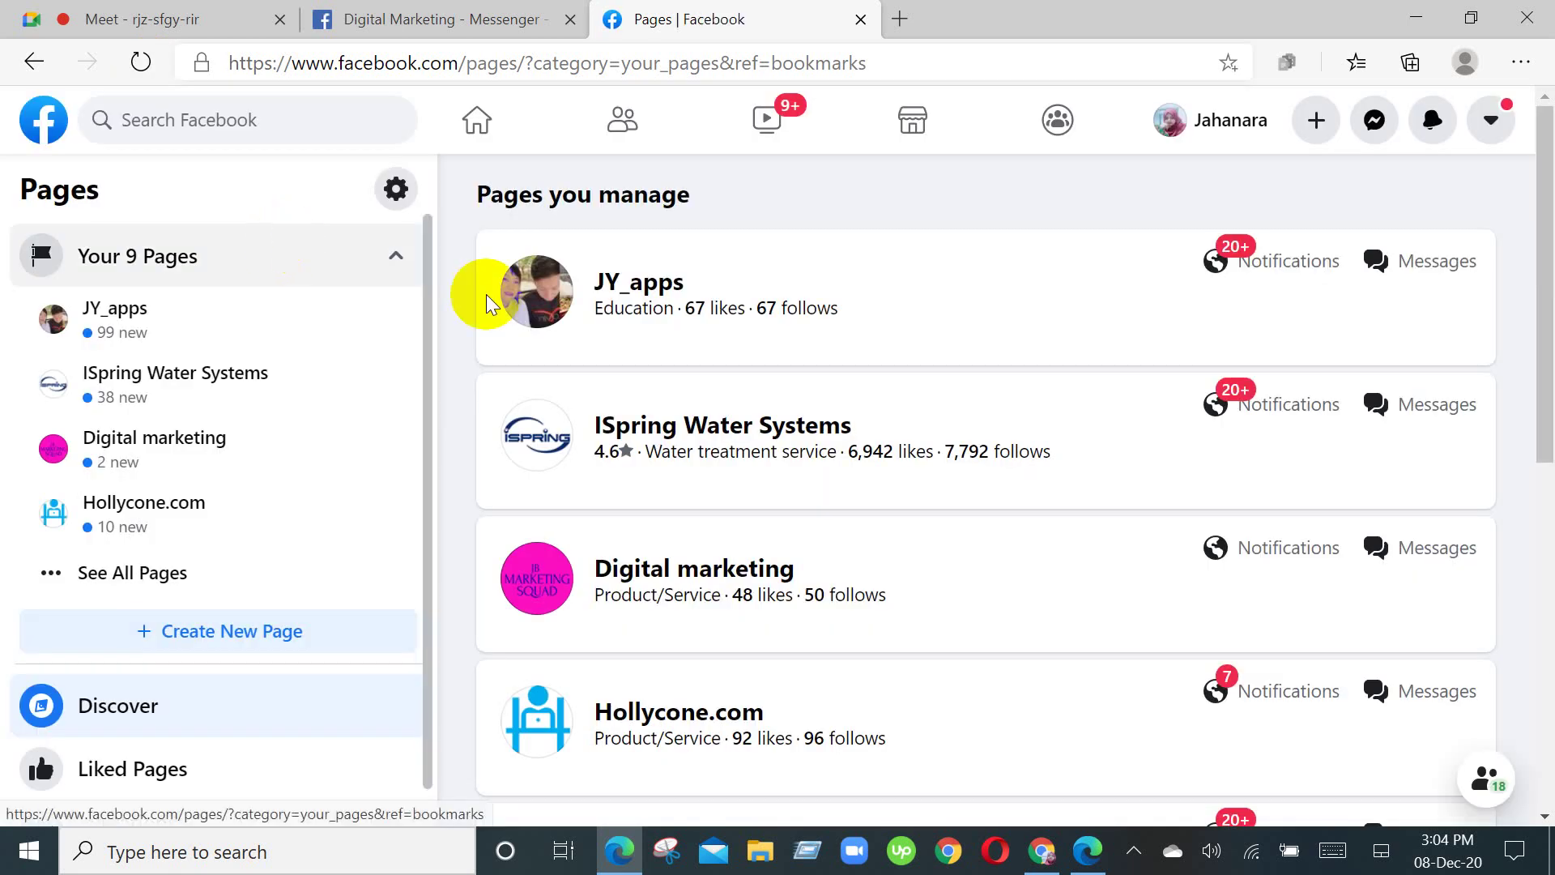
pyautogui.scroll(-3, 945, 515)
pyautogui.scroll(-5, 945, 515)
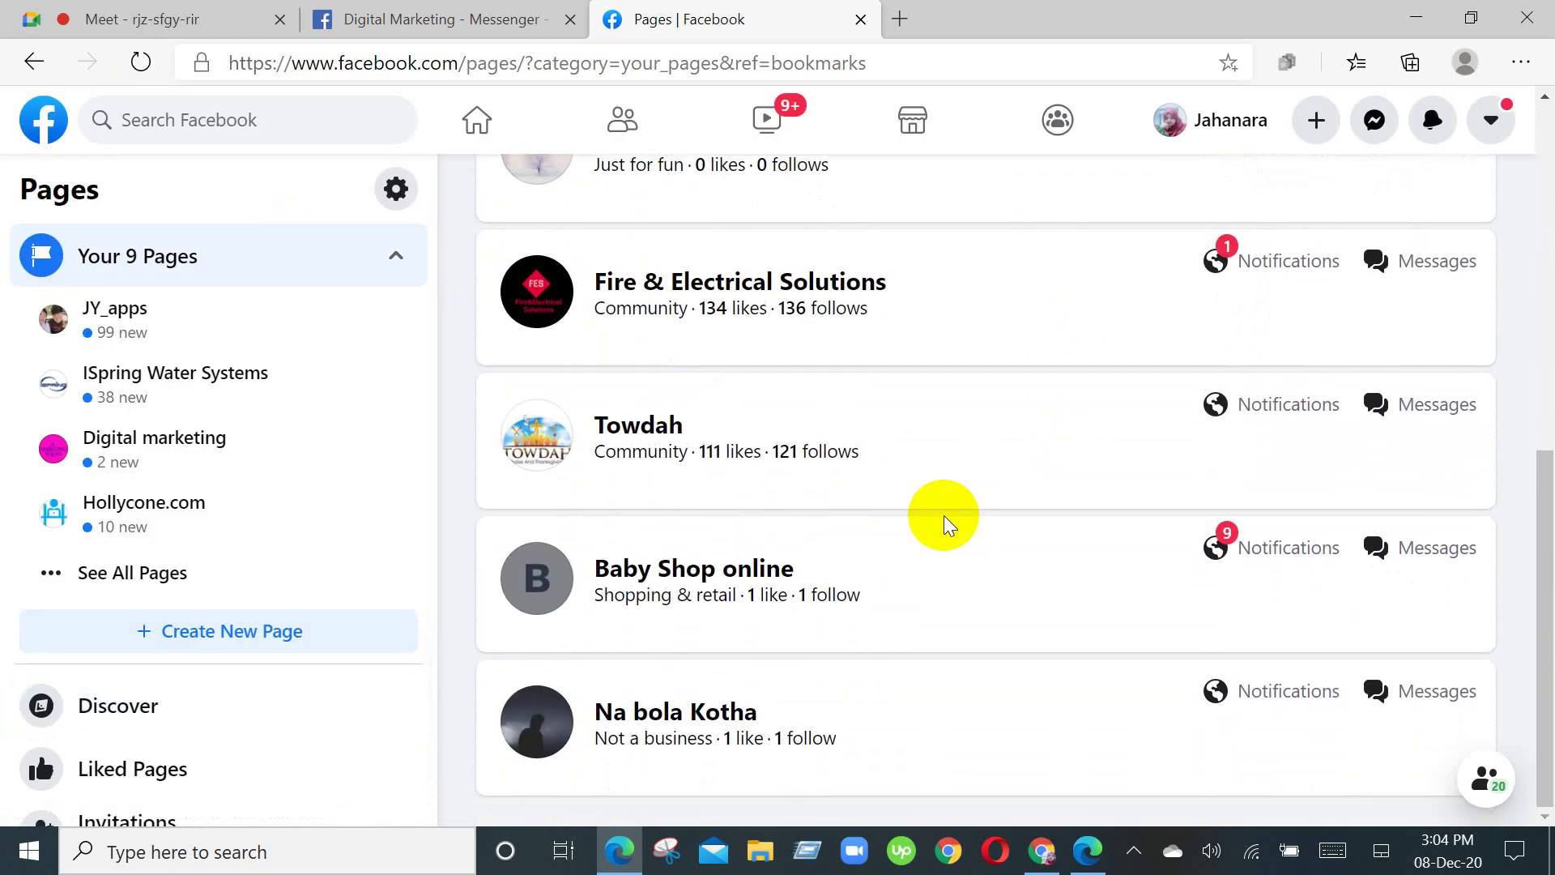
pyautogui.scroll(3, 762, 692)
pyautogui.scroll(4, 759, 694)
pyautogui.scroll(-2, 712, 513)
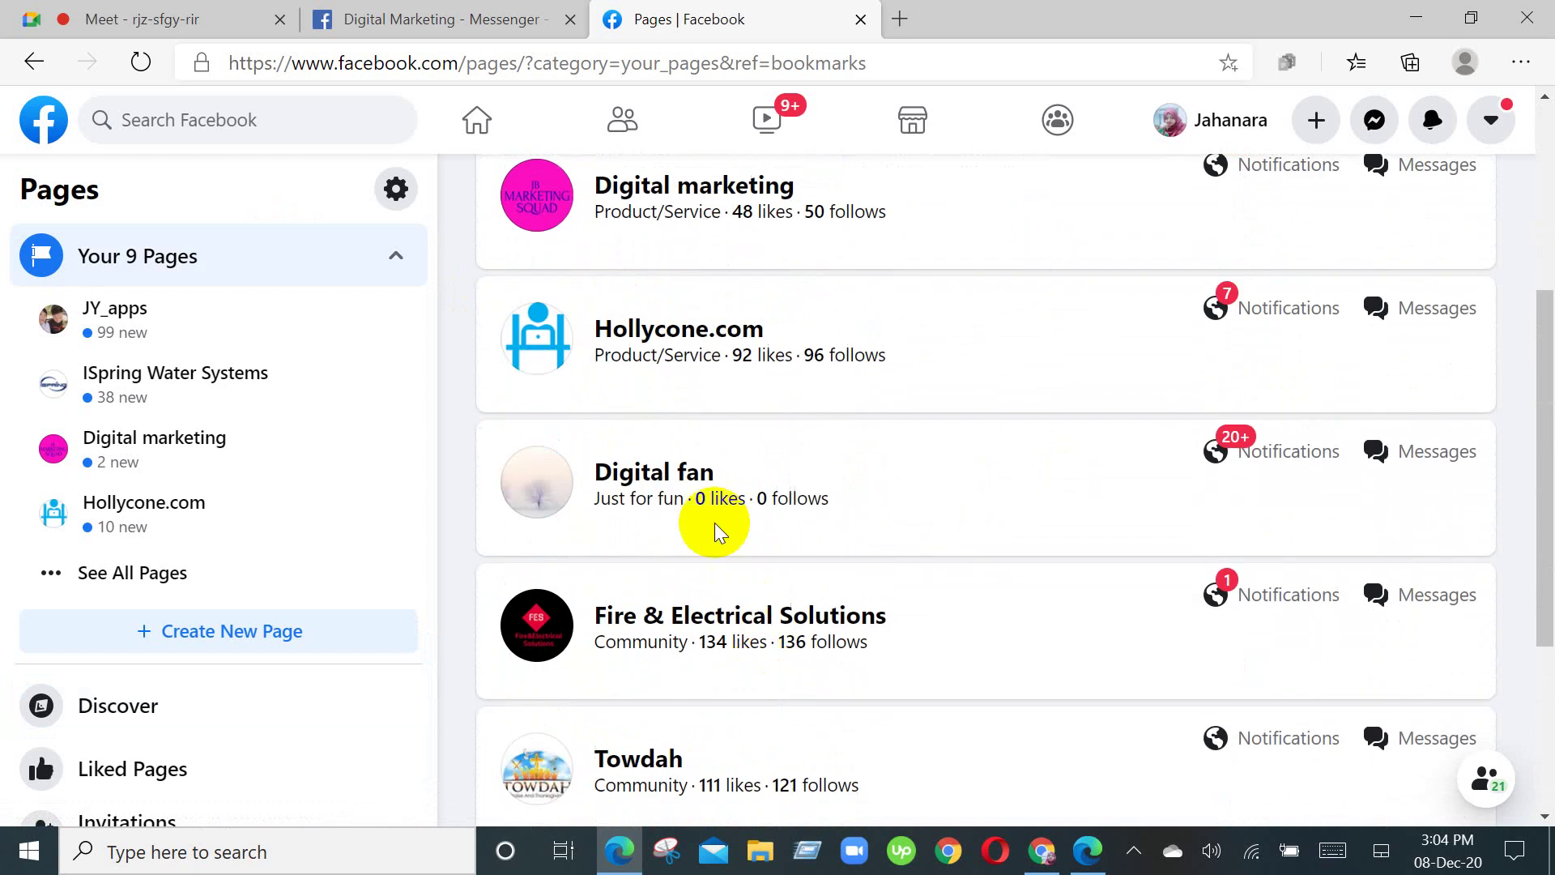
pyautogui.click(686, 478)
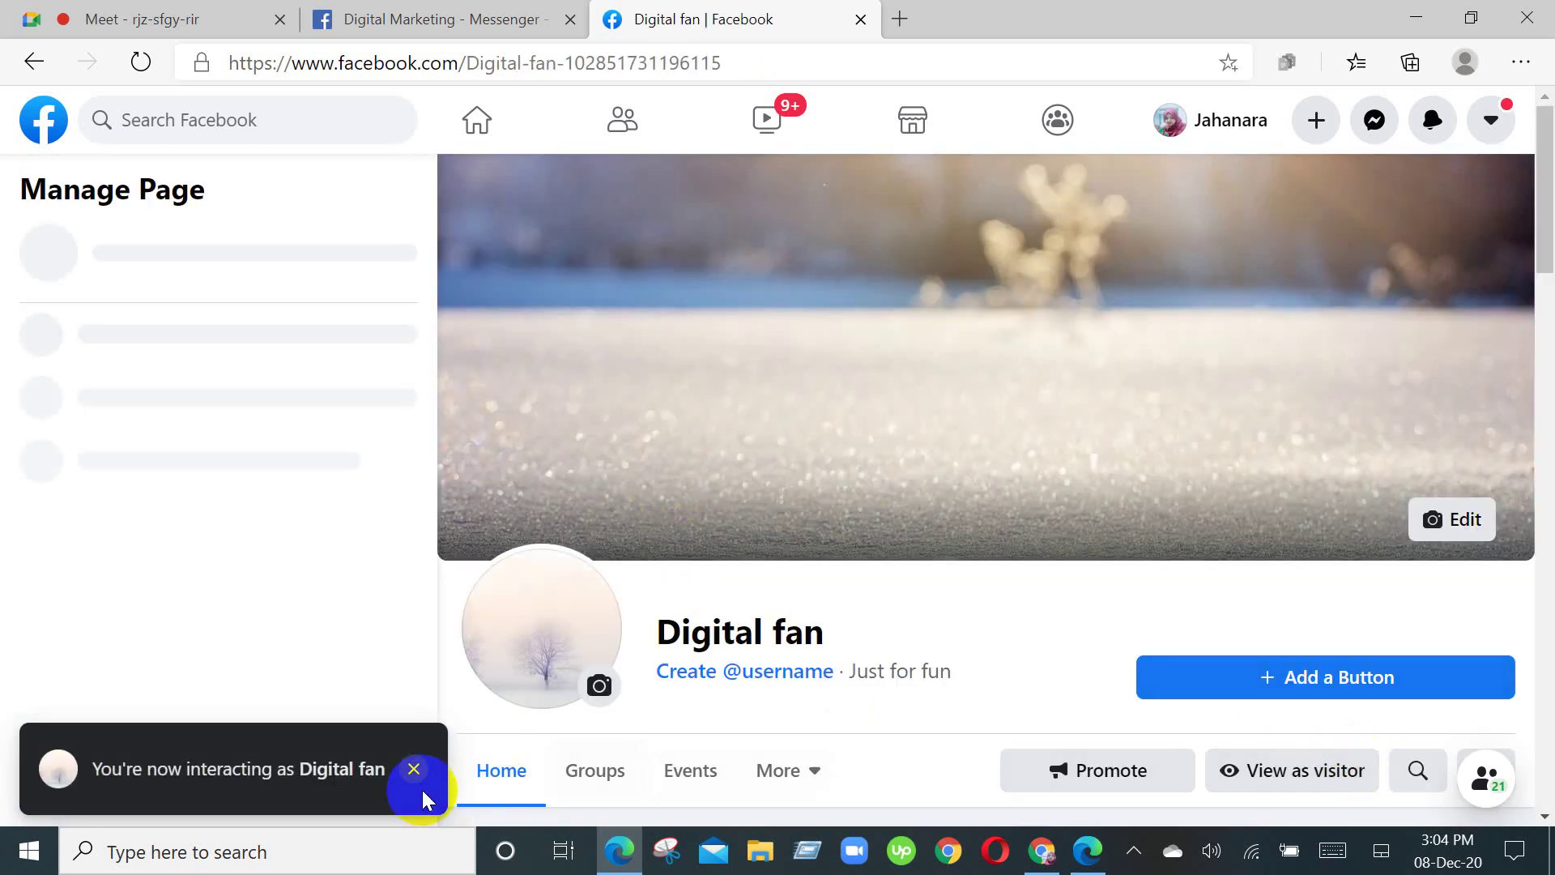
# Step: Add a Send Message action button to the Digital fan page
pyautogui.scroll(-1, 1294, 542)
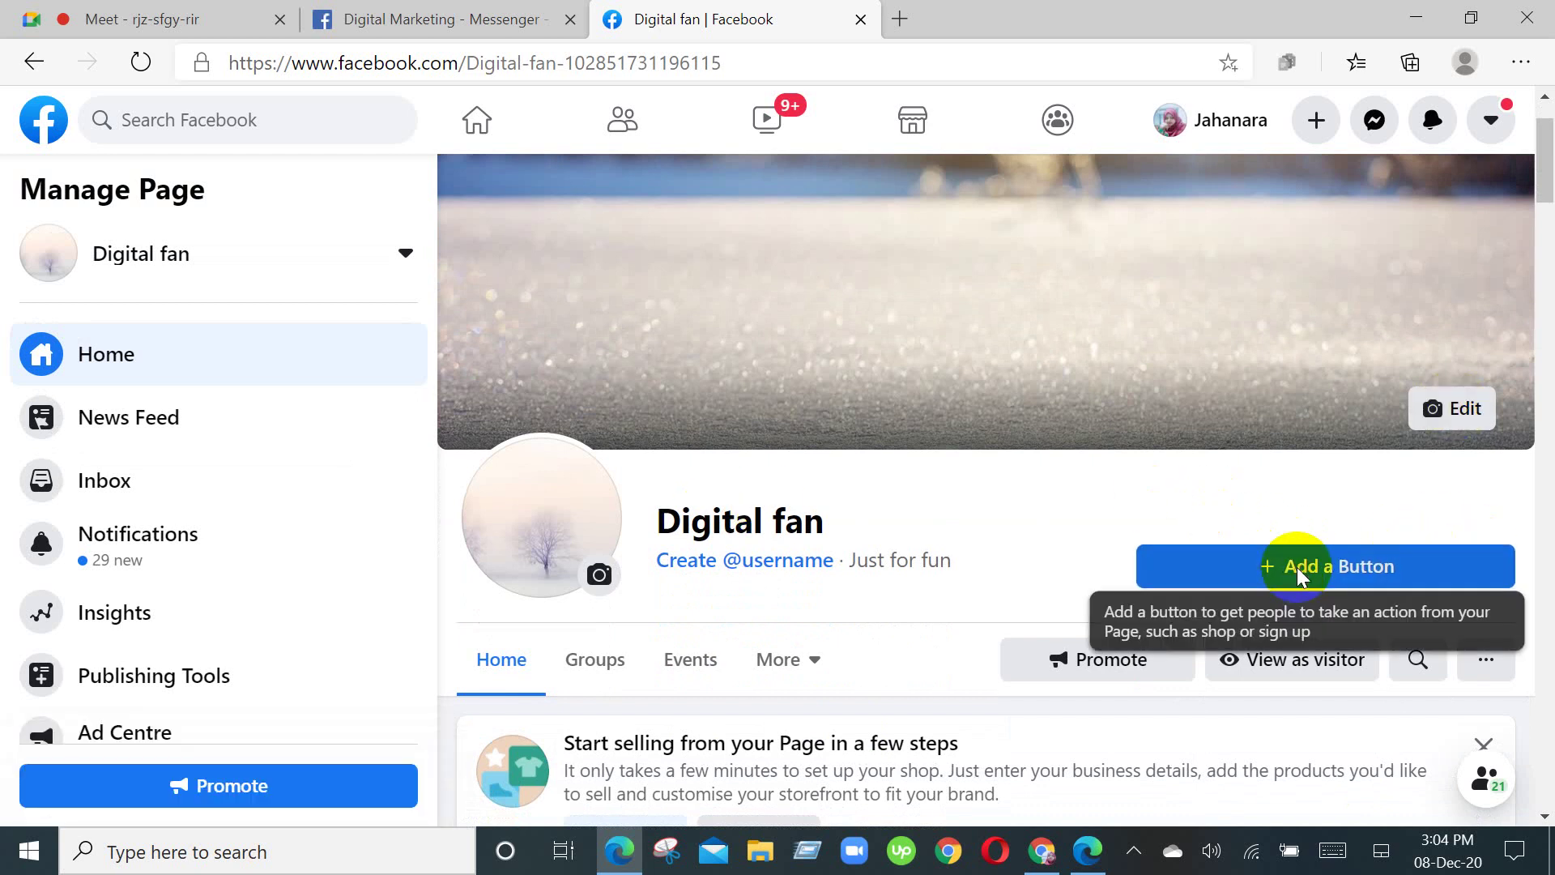
pyautogui.click(1296, 567)
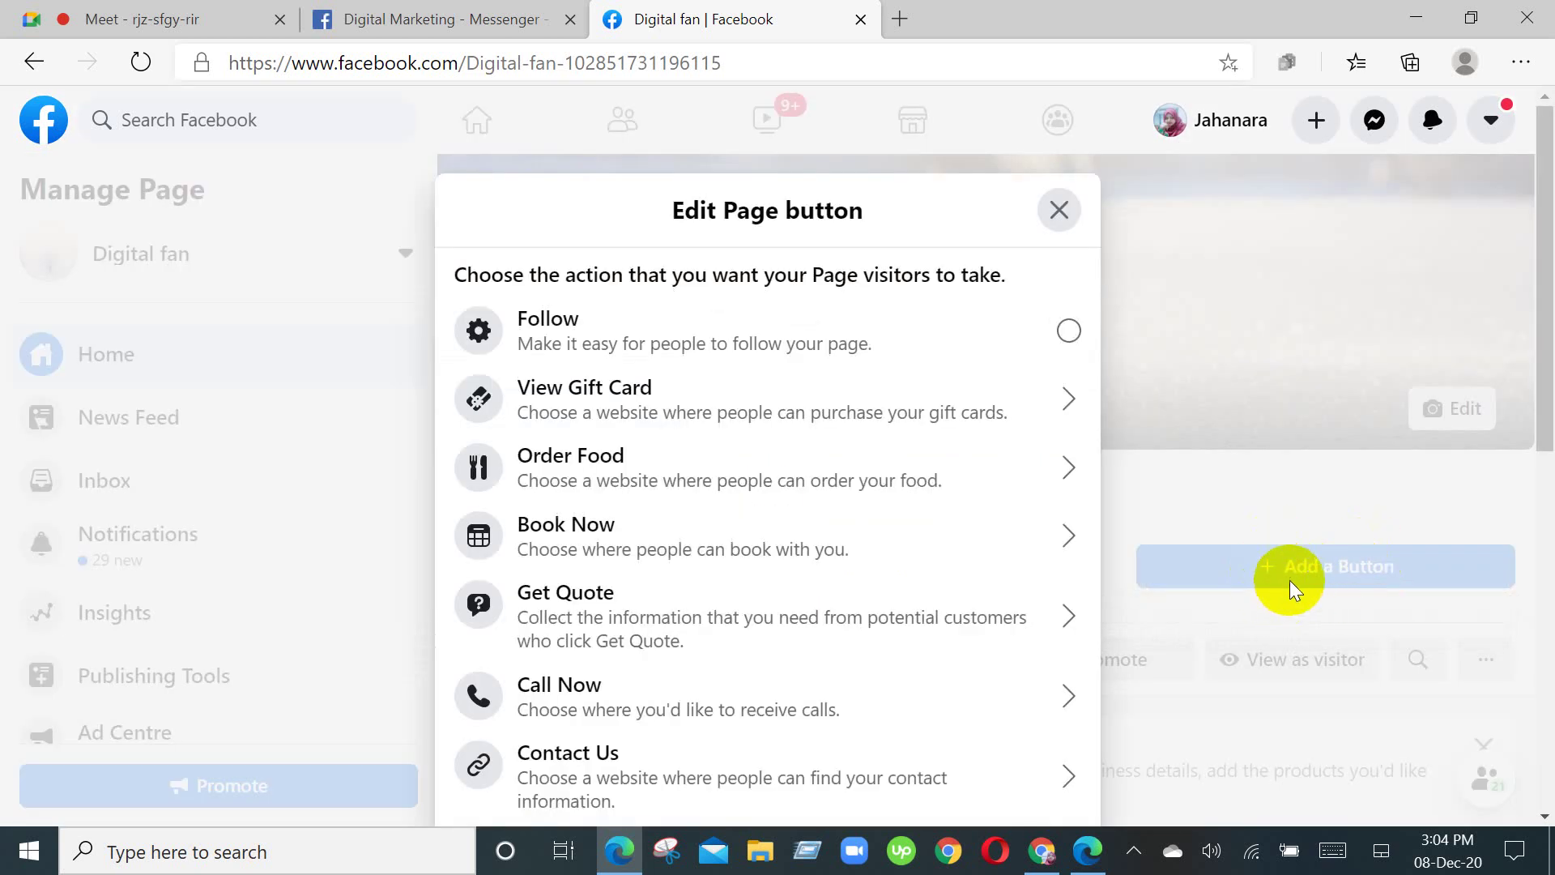
pyautogui.scroll(-4, 688, 454)
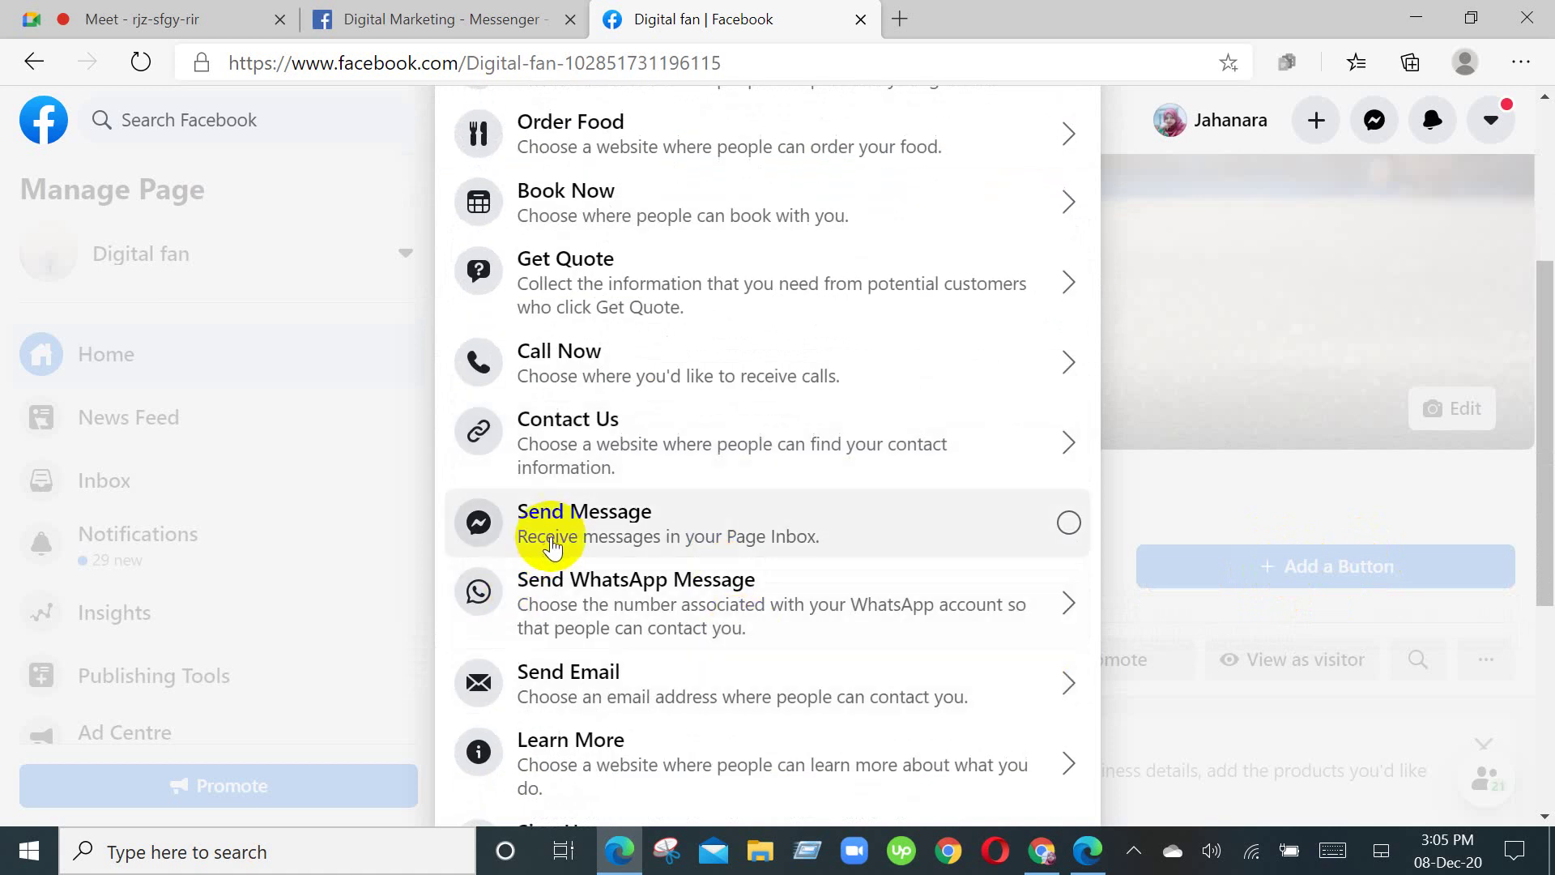
pyautogui.click(553, 545)
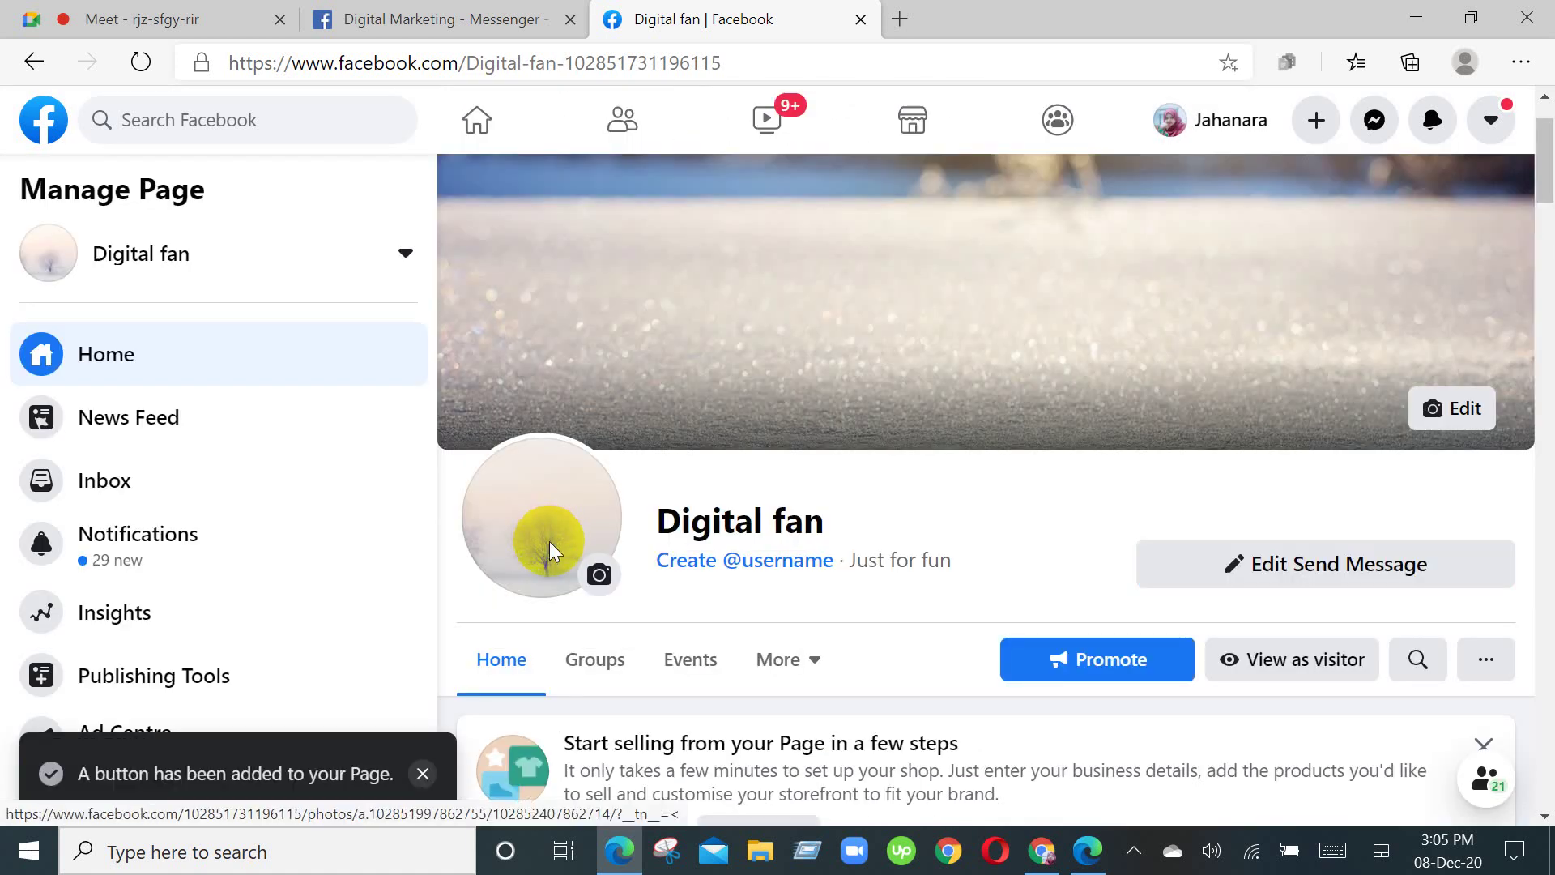
pyautogui.scroll(-1, 1061, 438)
pyautogui.scroll(-1, 1062, 429)
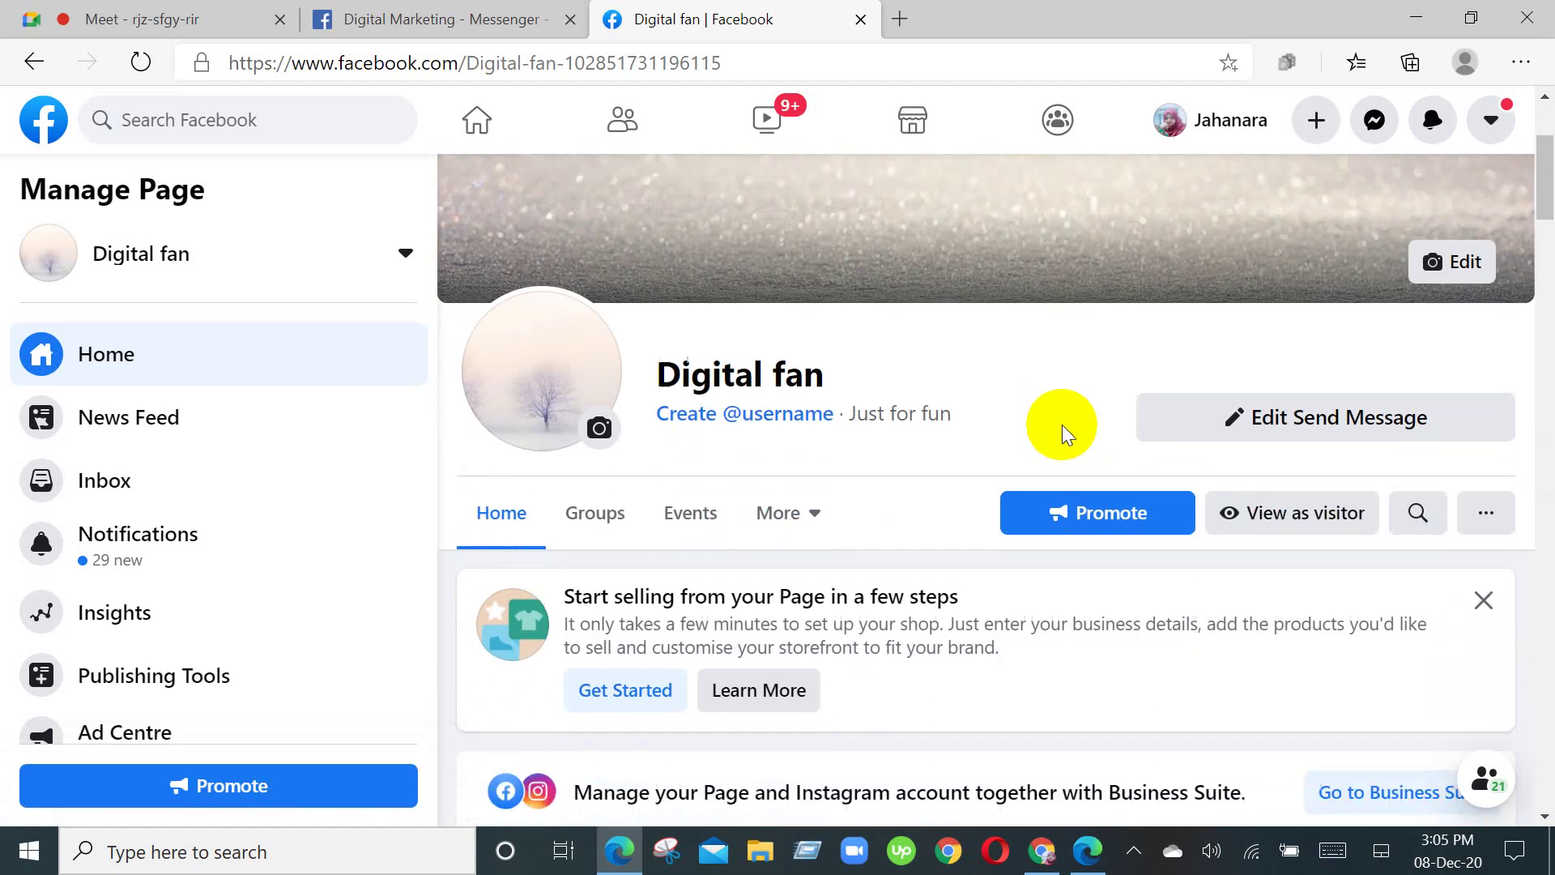
pyautogui.scroll(-1, 1061, 424)
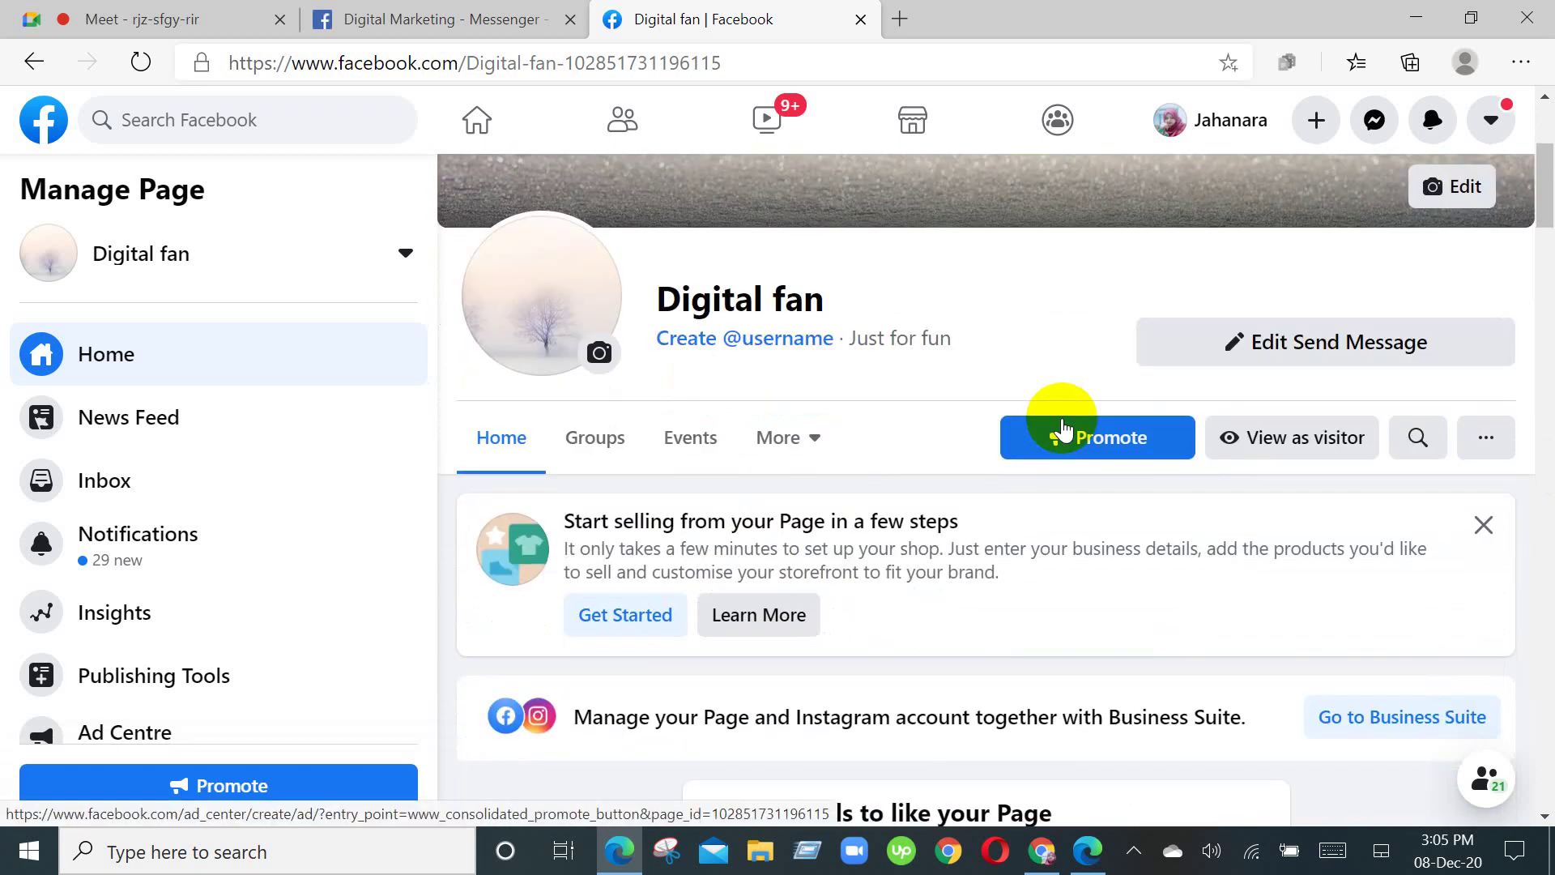
pyautogui.scroll(-2, 1061, 429)
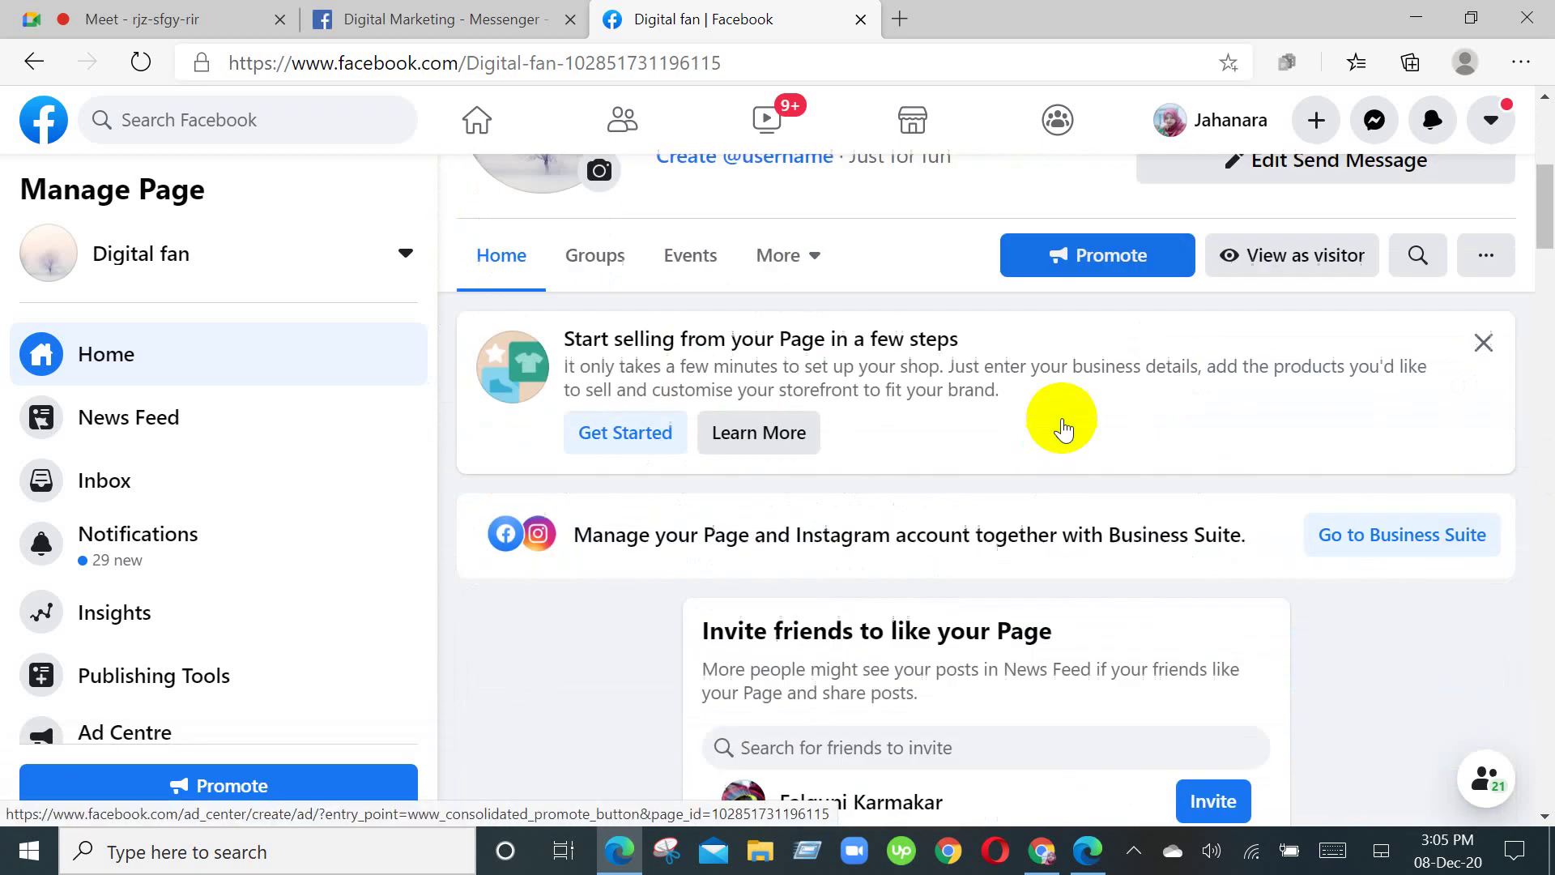
pyautogui.scroll(-1, 1061, 430)
pyautogui.scroll(4, 1061, 429)
pyautogui.scroll(-5, 1061, 429)
pyautogui.scroll(-4, 1061, 422)
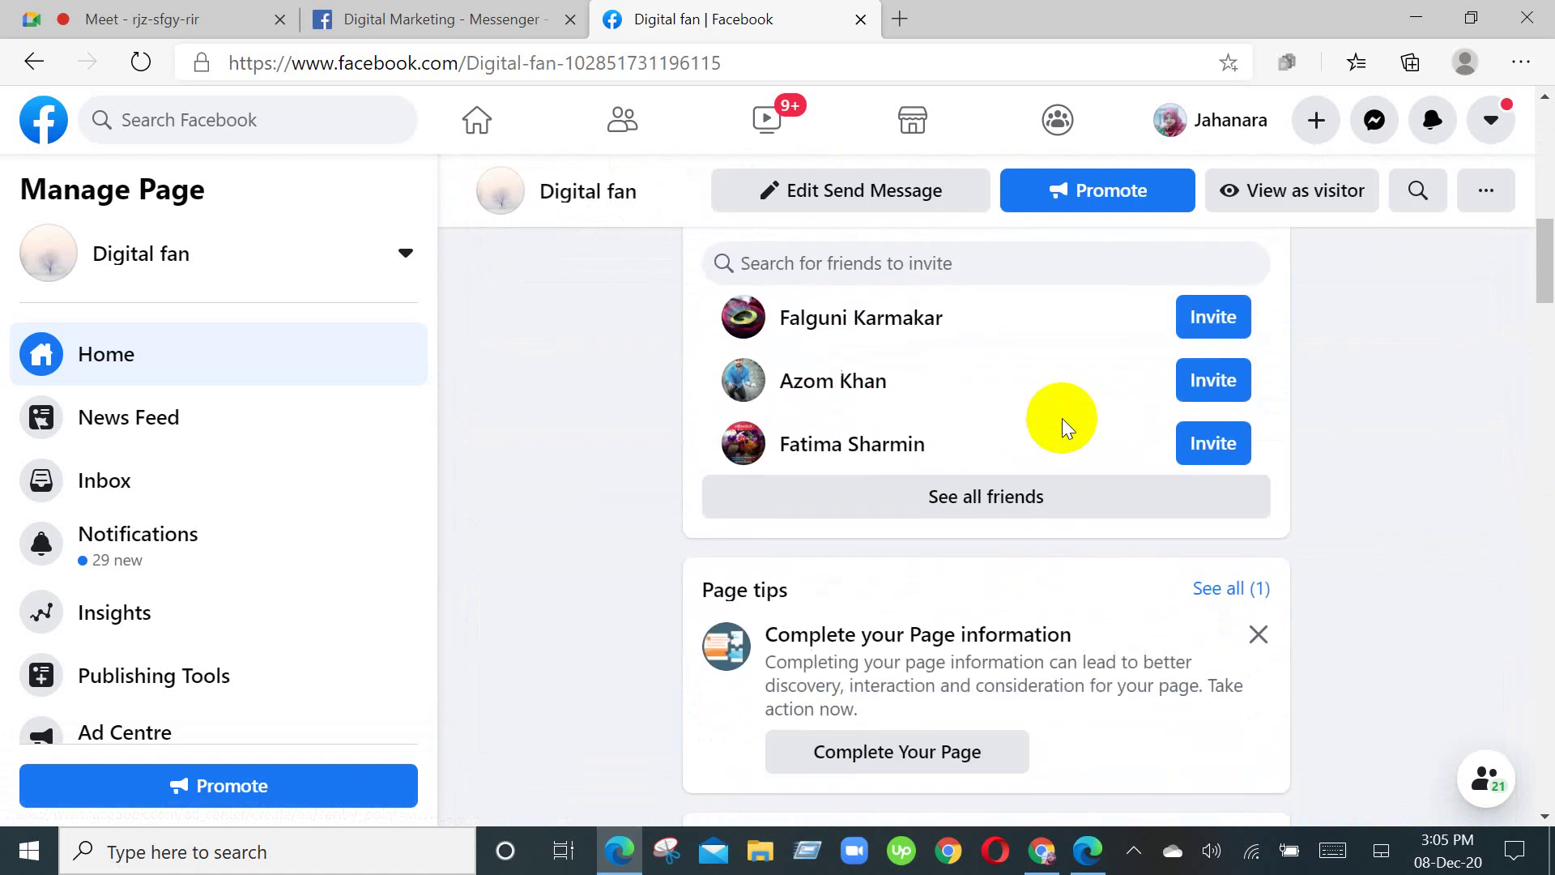
pyautogui.scroll(1, 1058, 422)
pyautogui.scroll(-5, 1061, 421)
pyautogui.scroll(4, 1072, 372)
pyautogui.scroll(10, 1085, 344)
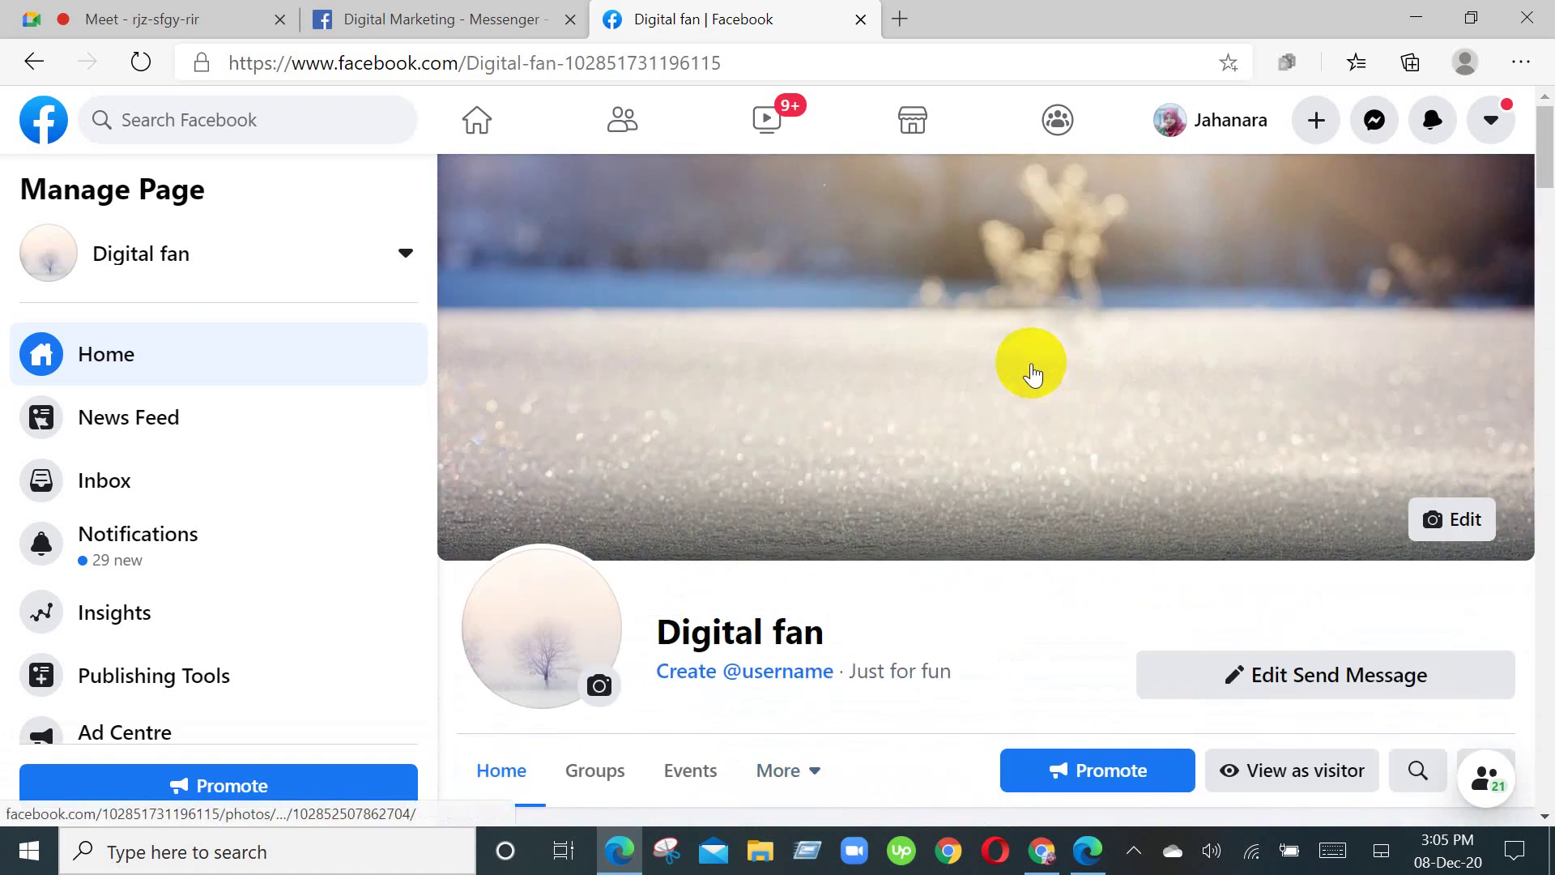
# Step: Close the Digital fan page tab and open a fresh browser tab
pyautogui.click(860, 18)
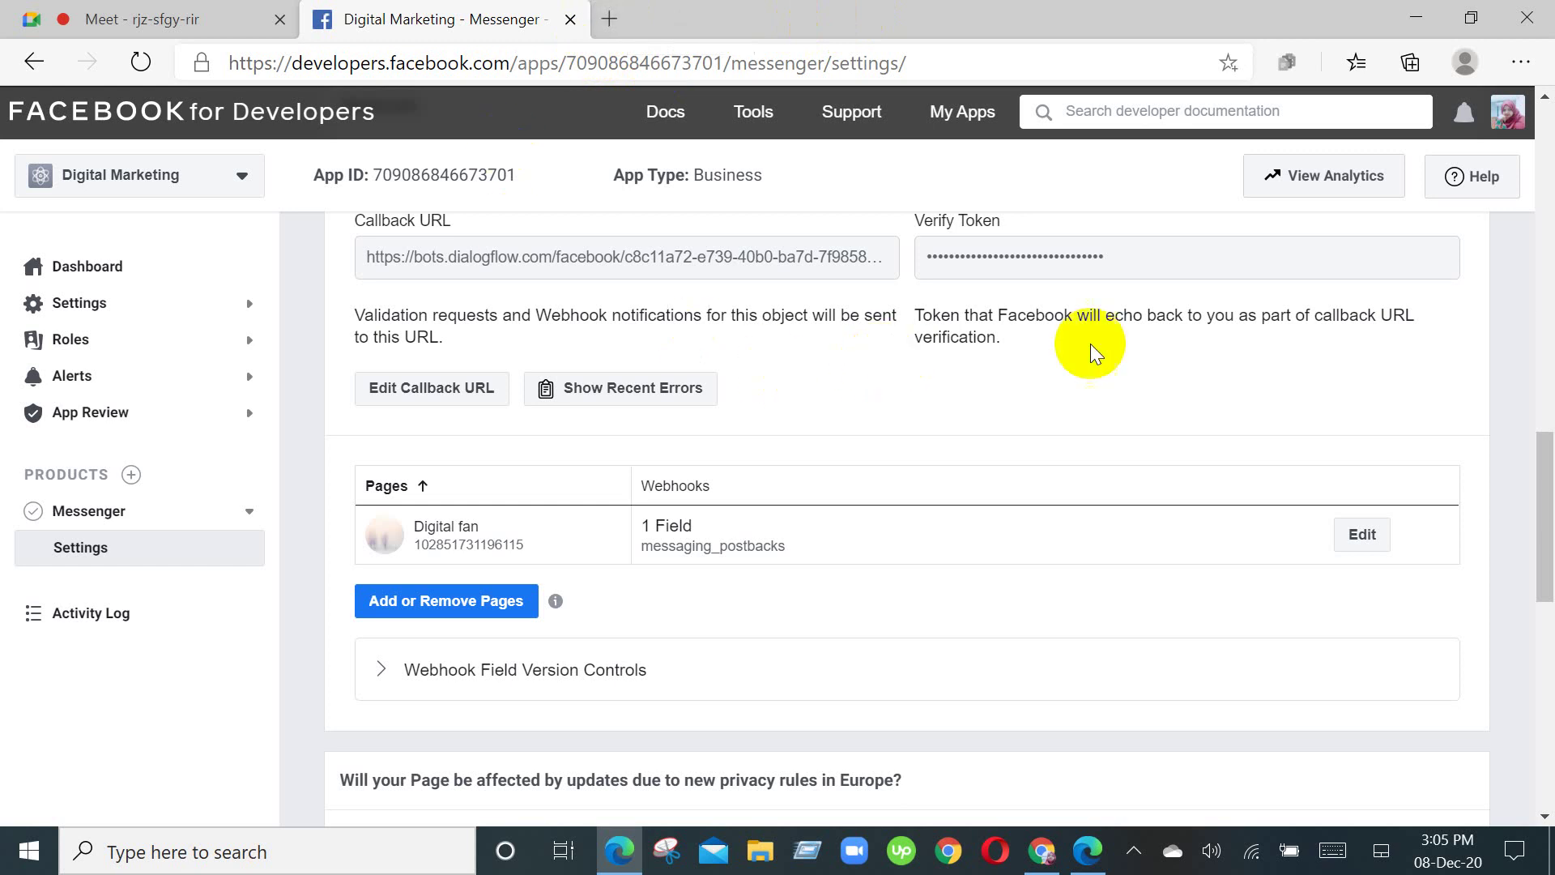
pyautogui.click(610, 20)
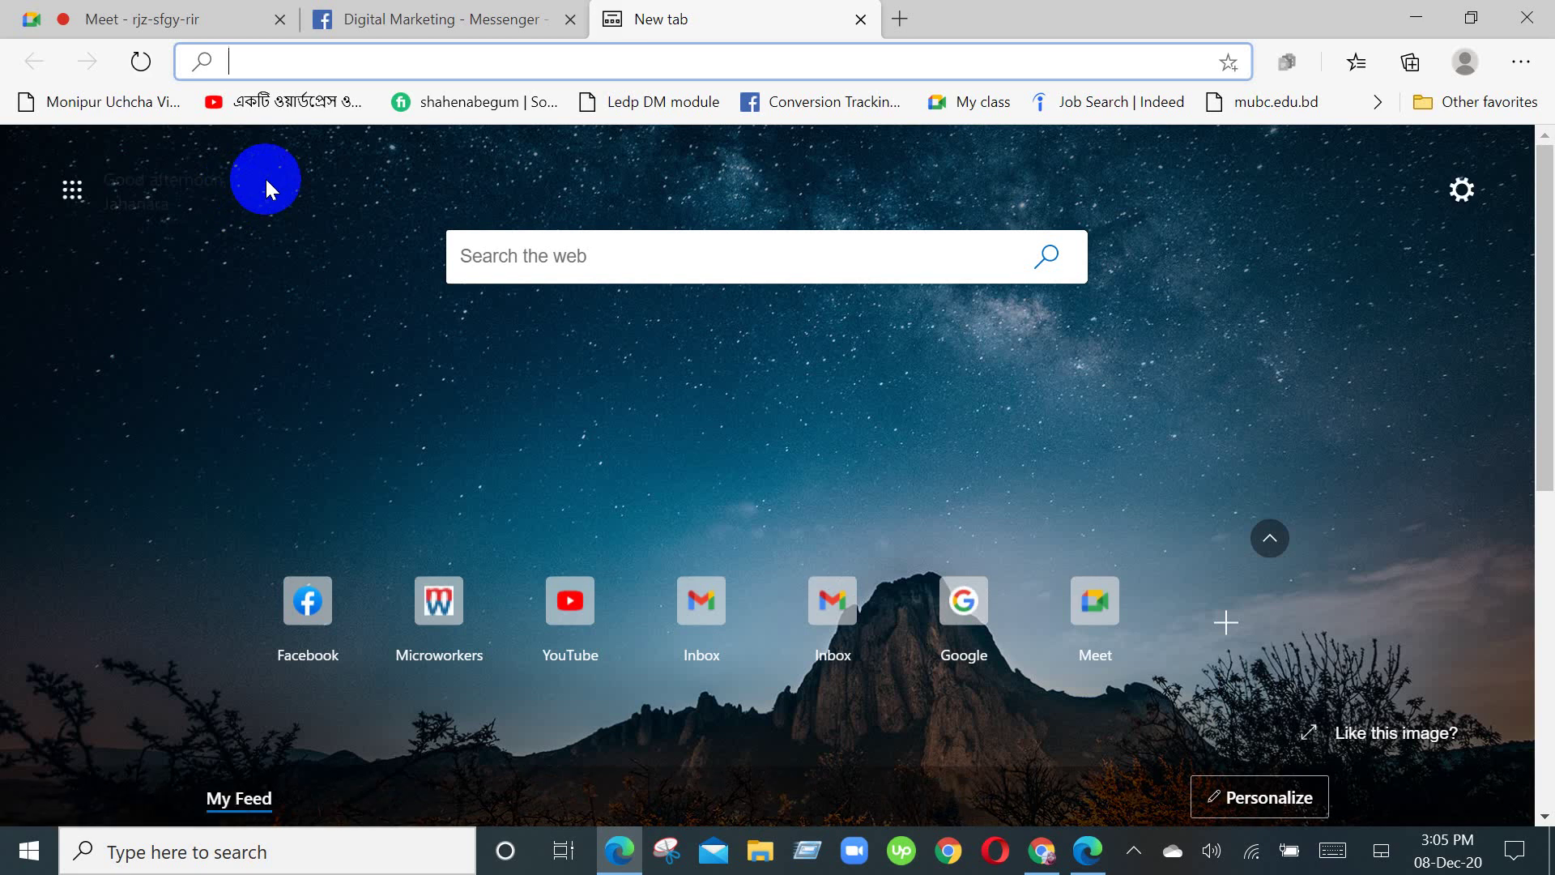
pyautogui.scroll(-1, 264, 176)
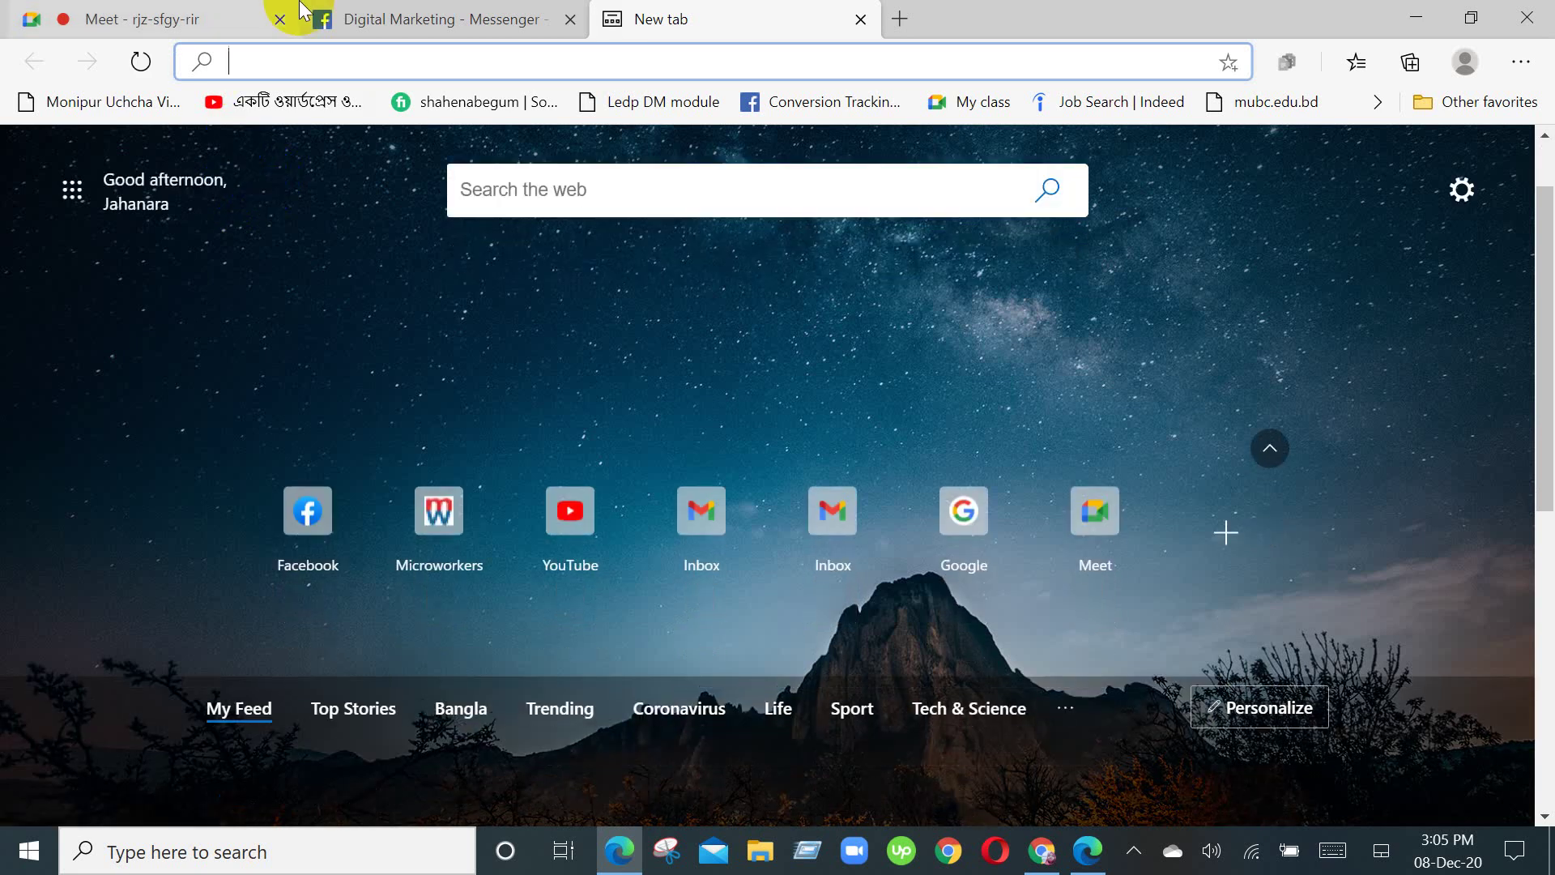
# Step: Return to the Digital Marketing Messenger settings and scroll through it, including Built-In NLP
pyautogui.click(357, 18)
pyautogui.scroll(-1, 944, 385)
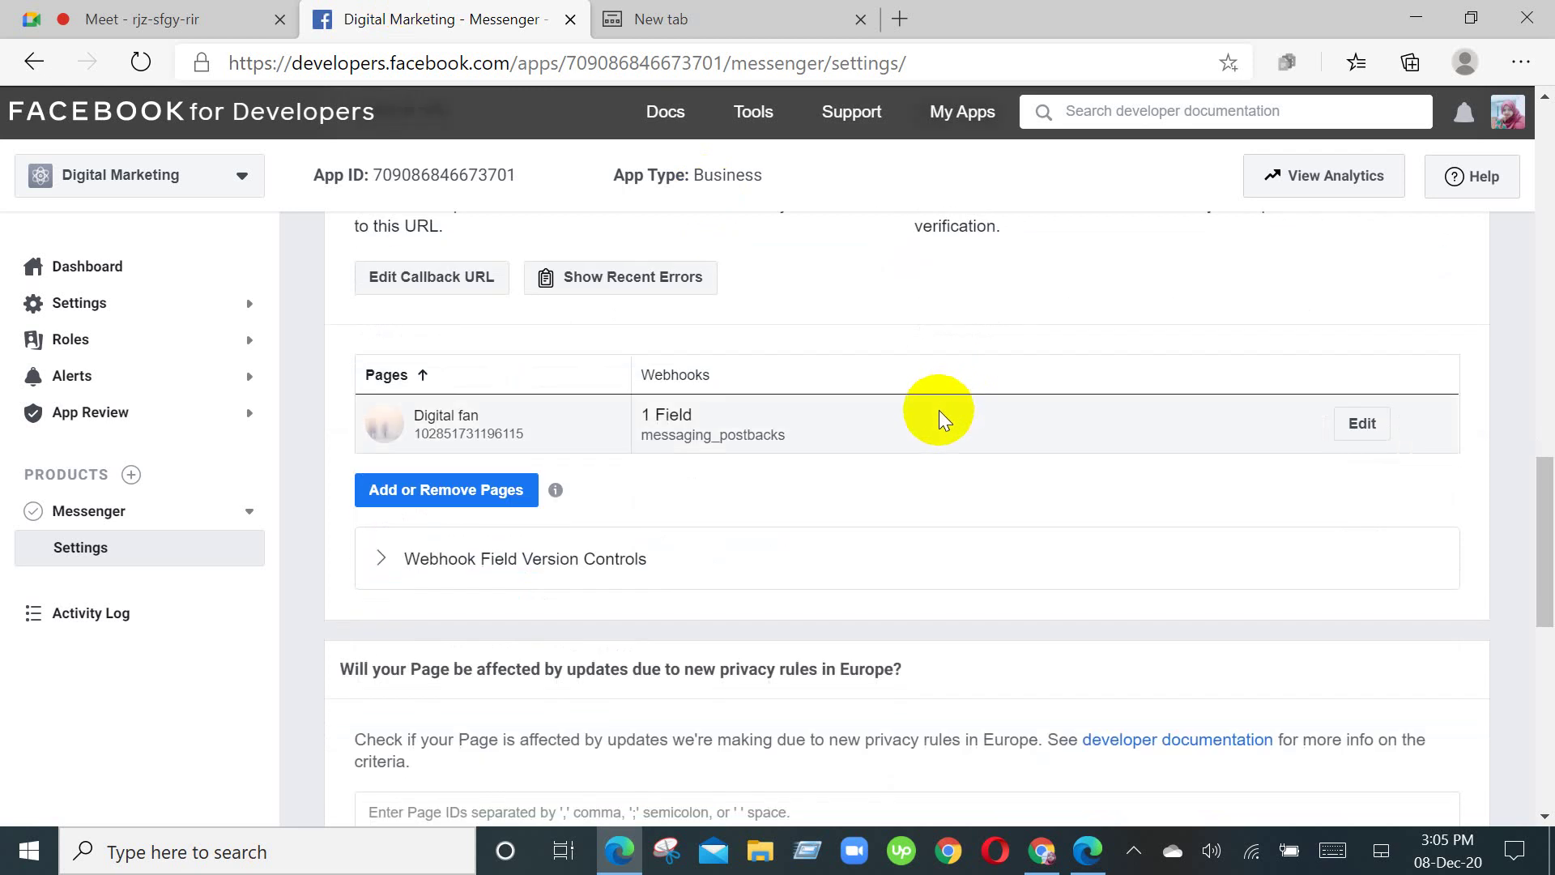
pyautogui.scroll(-10, 940, 410)
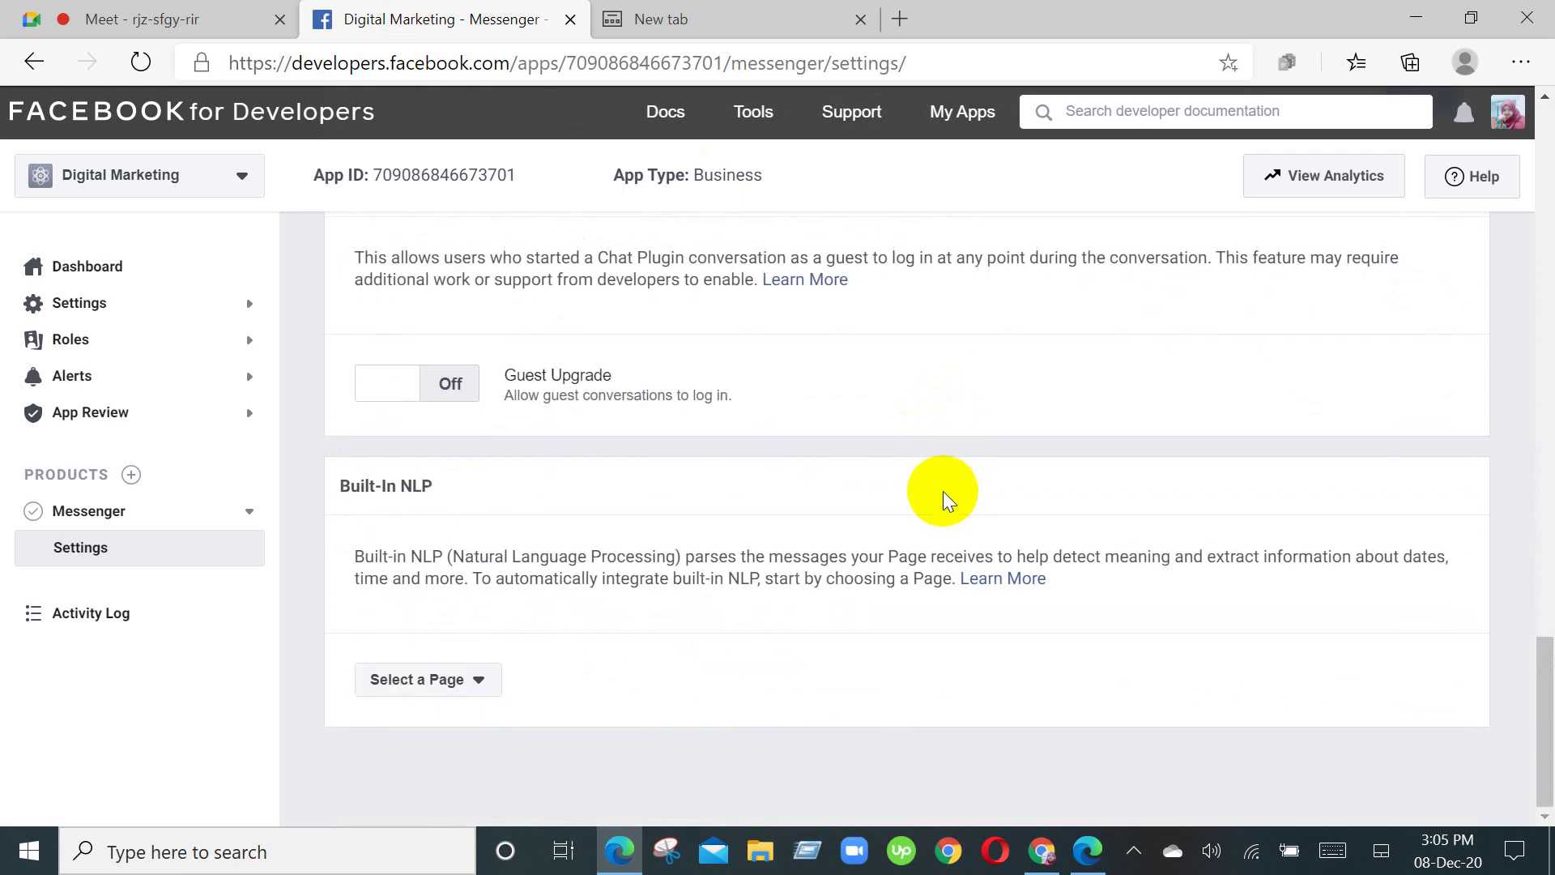
pyautogui.scroll(1, 942, 491)
pyautogui.scroll(1, 943, 489)
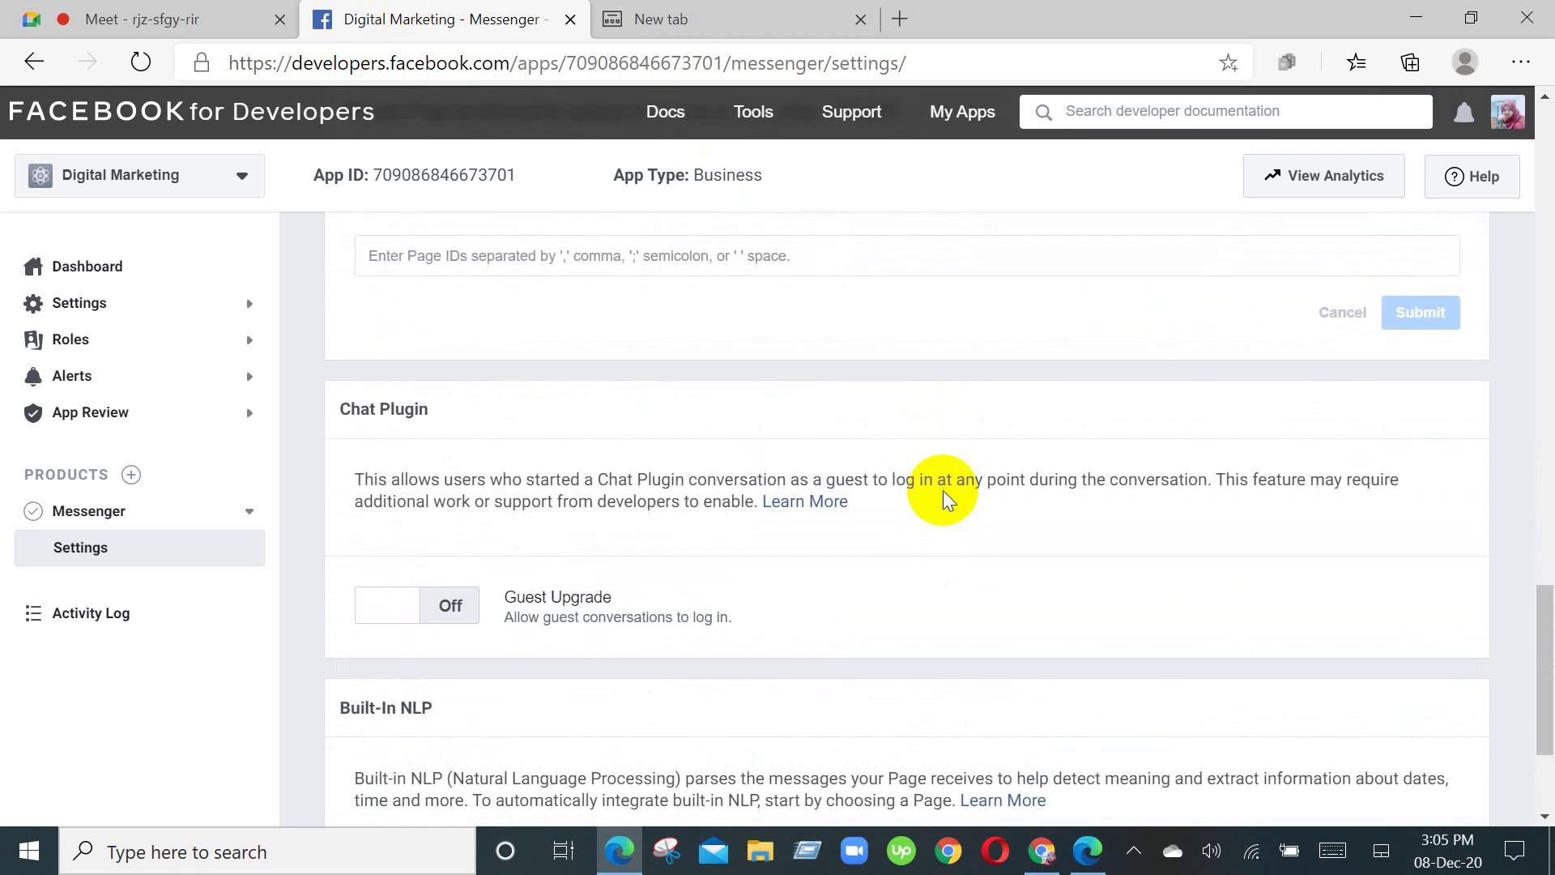
pyautogui.scroll(8, 943, 489)
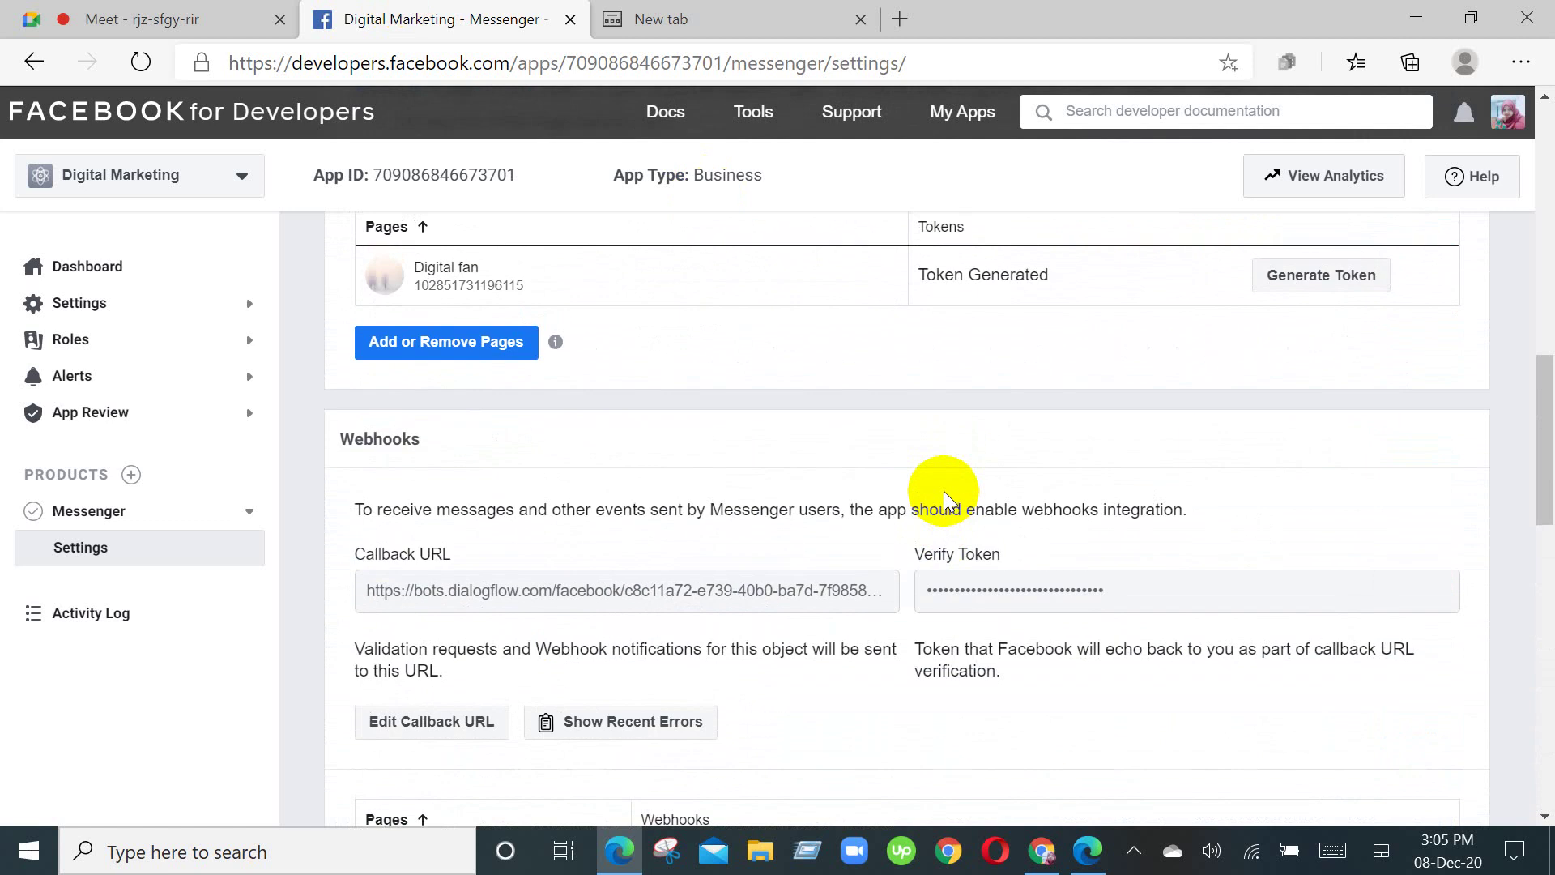
pyautogui.scroll(6, 945, 490)
pyautogui.scroll(4, 939, 488)
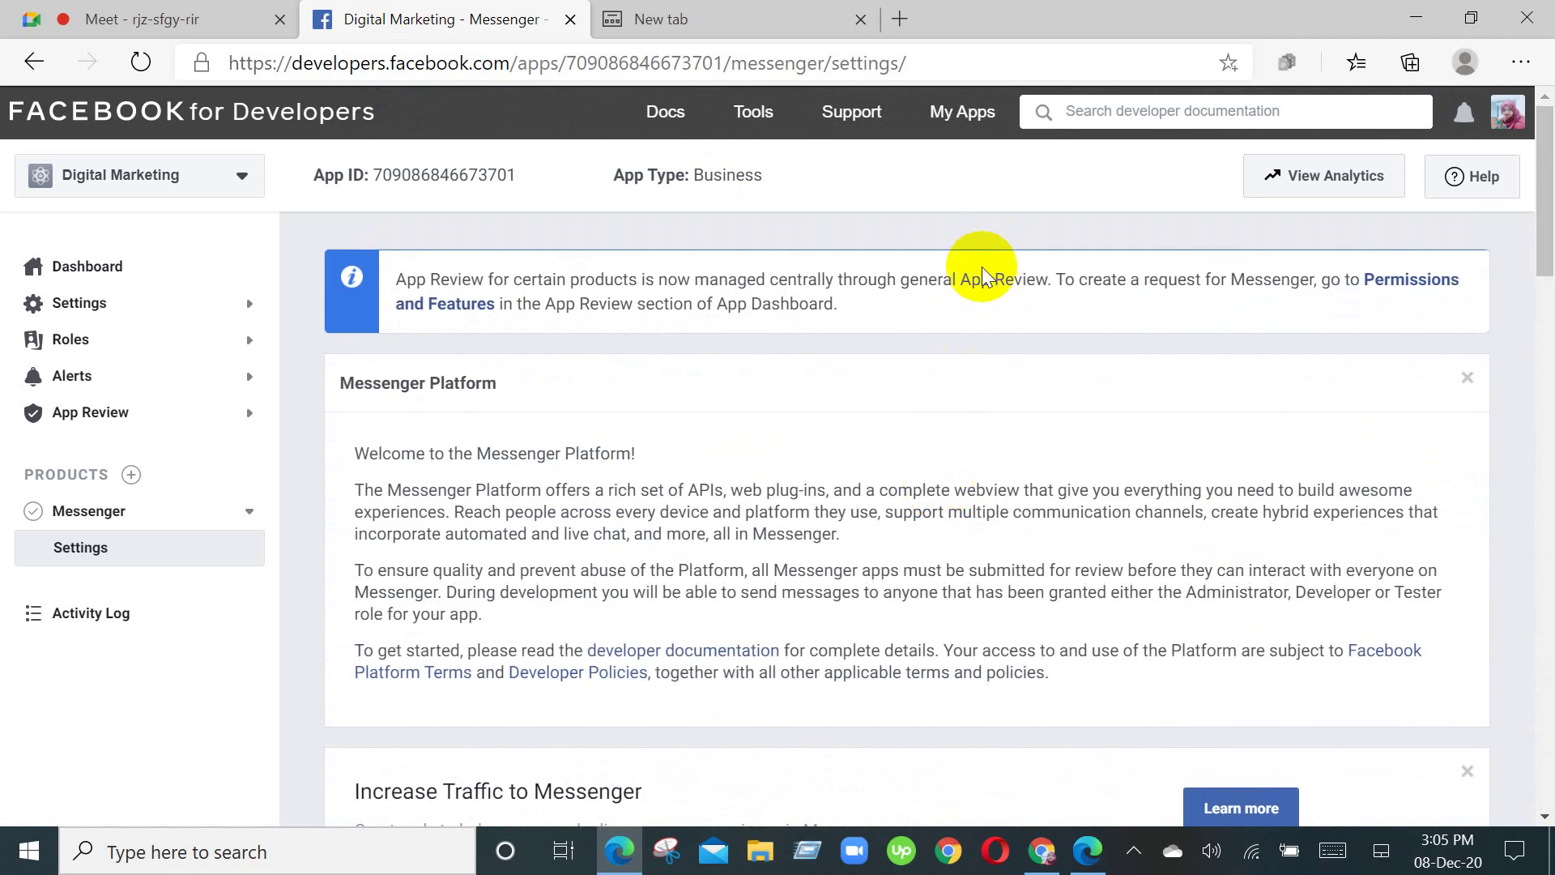
pyautogui.scroll(-5, 959, 302)
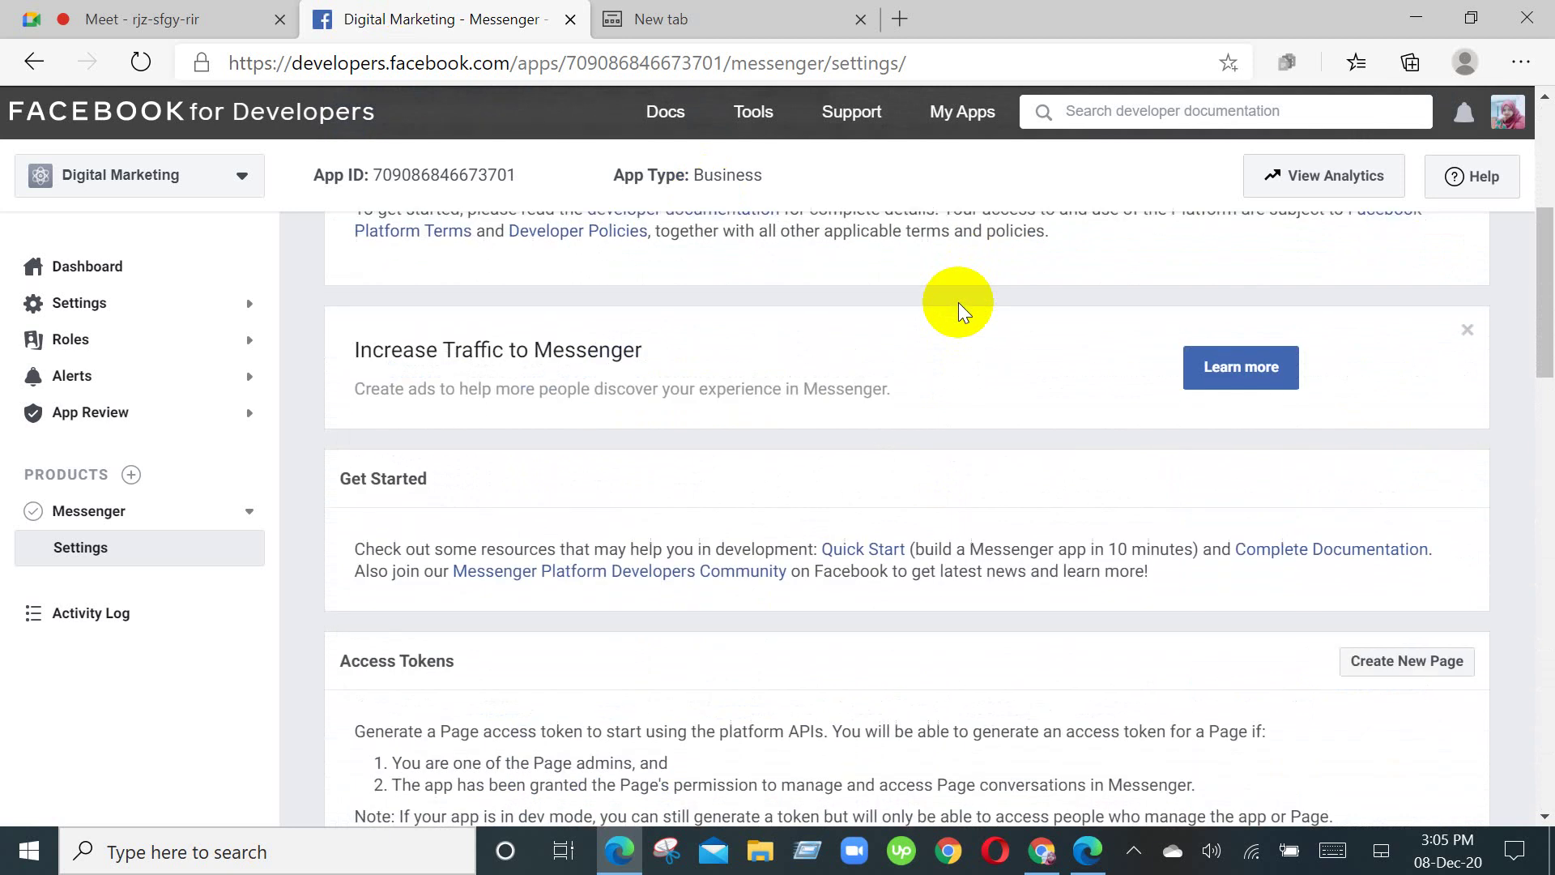
pyautogui.scroll(-7, 959, 303)
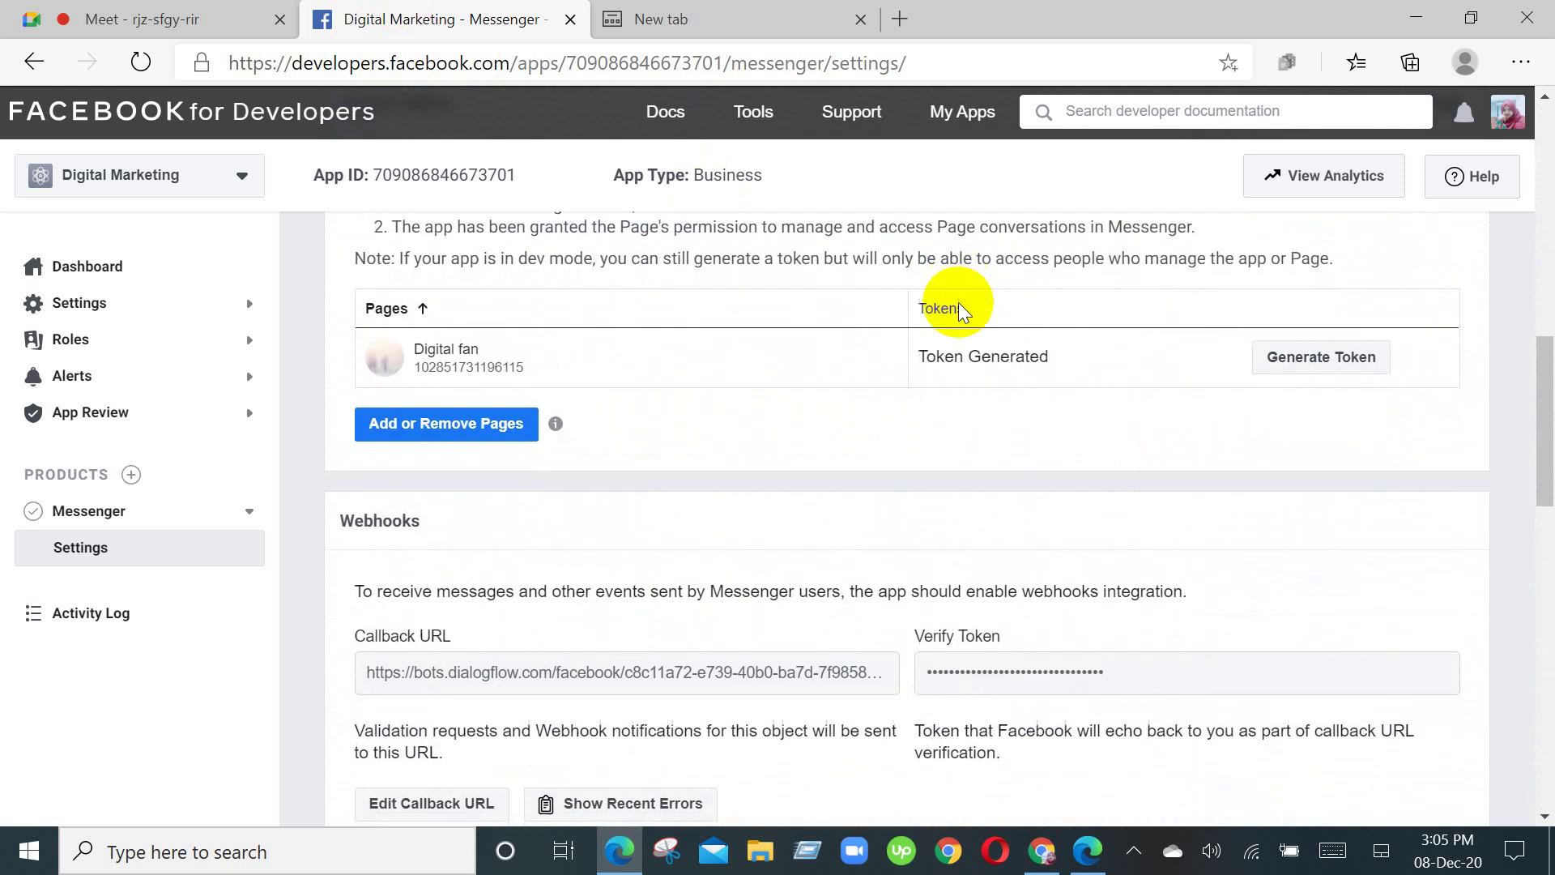
pyautogui.scroll(-10, 959, 303)
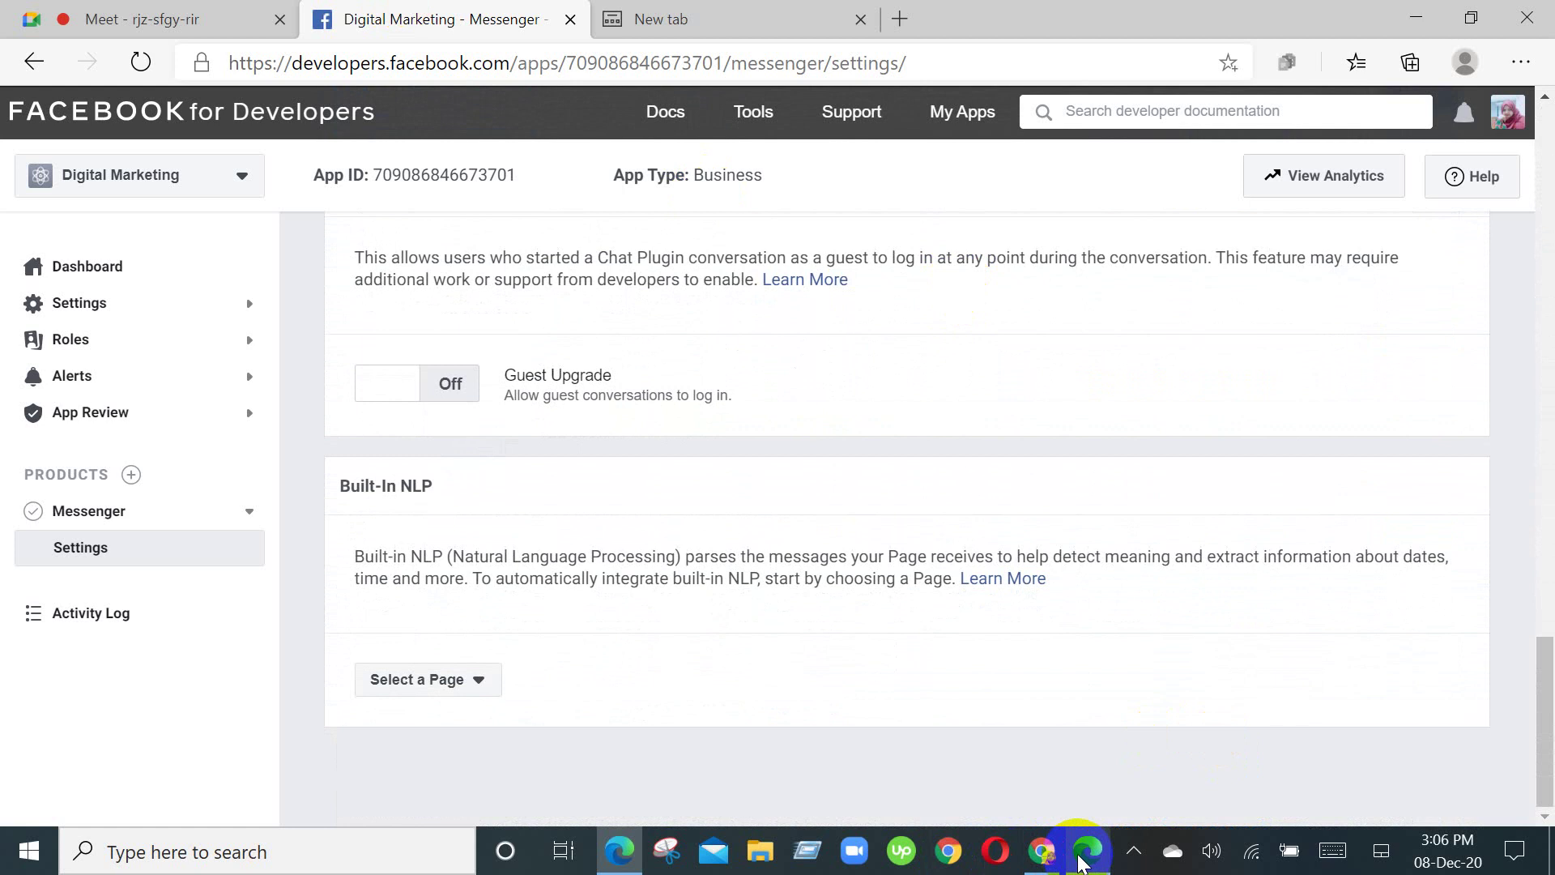
# Step: Open Settings > Basic for the Digital Marketing app and scroll to Category and App Purpose
pyautogui.click(128, 320)
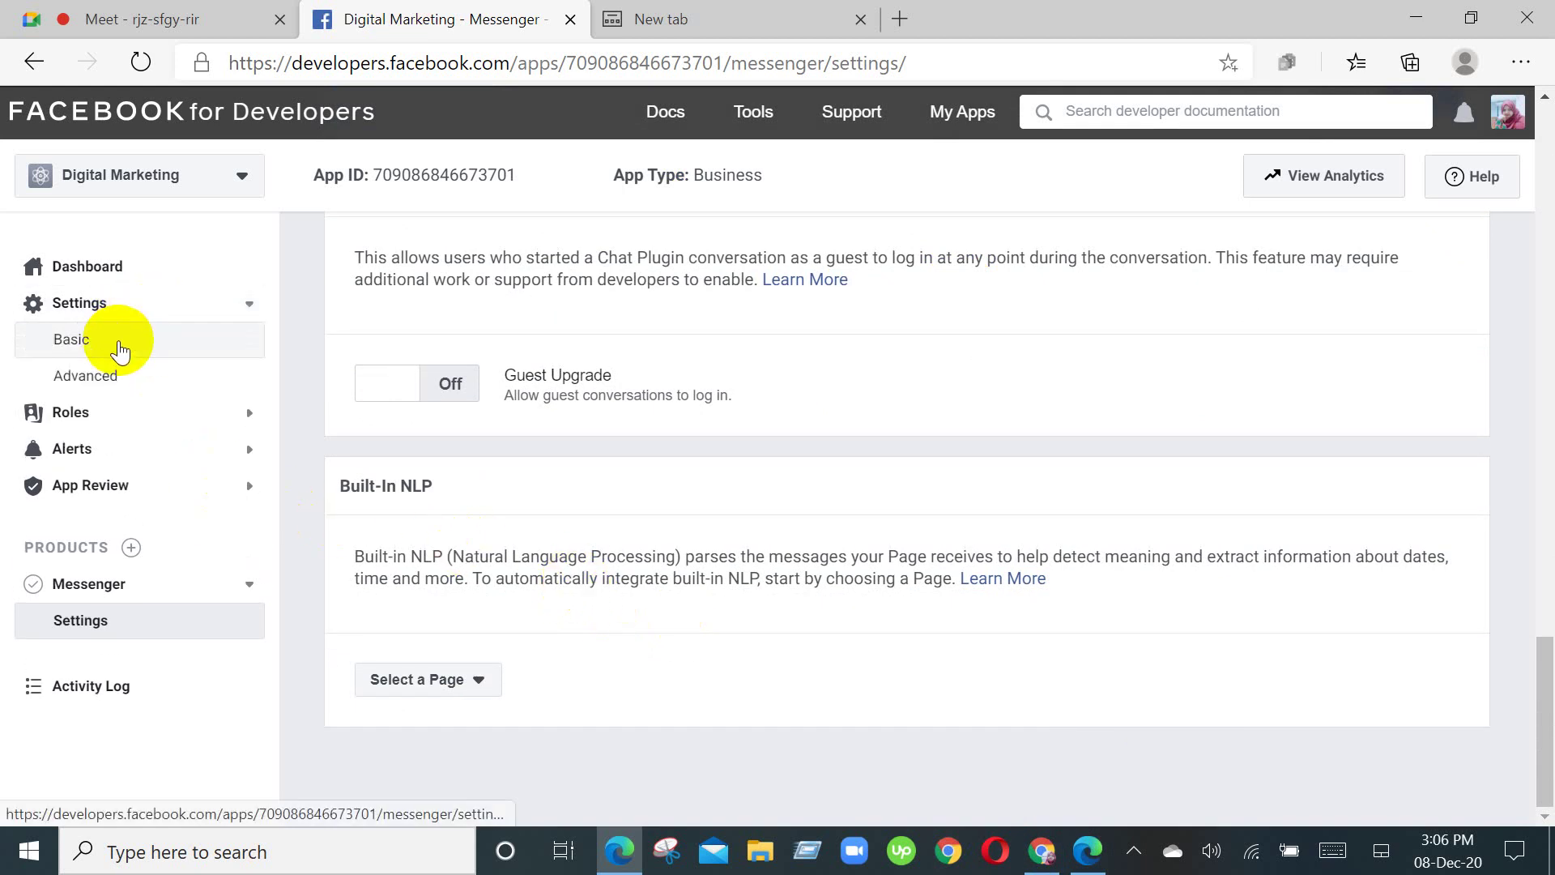
pyautogui.click(119, 350)
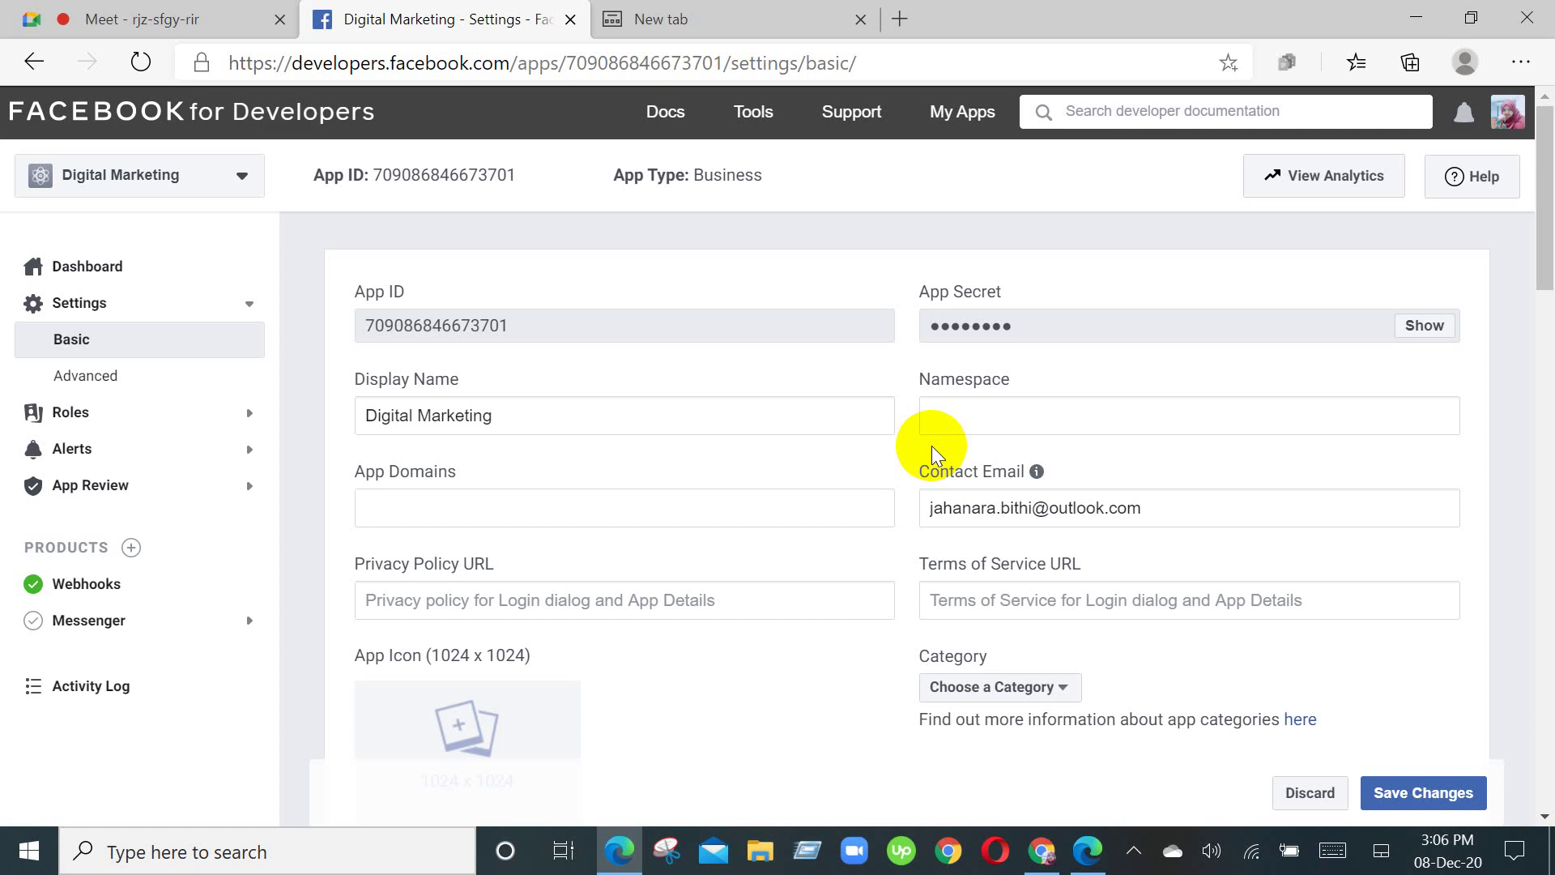
pyautogui.scroll(-1, 1156, 397)
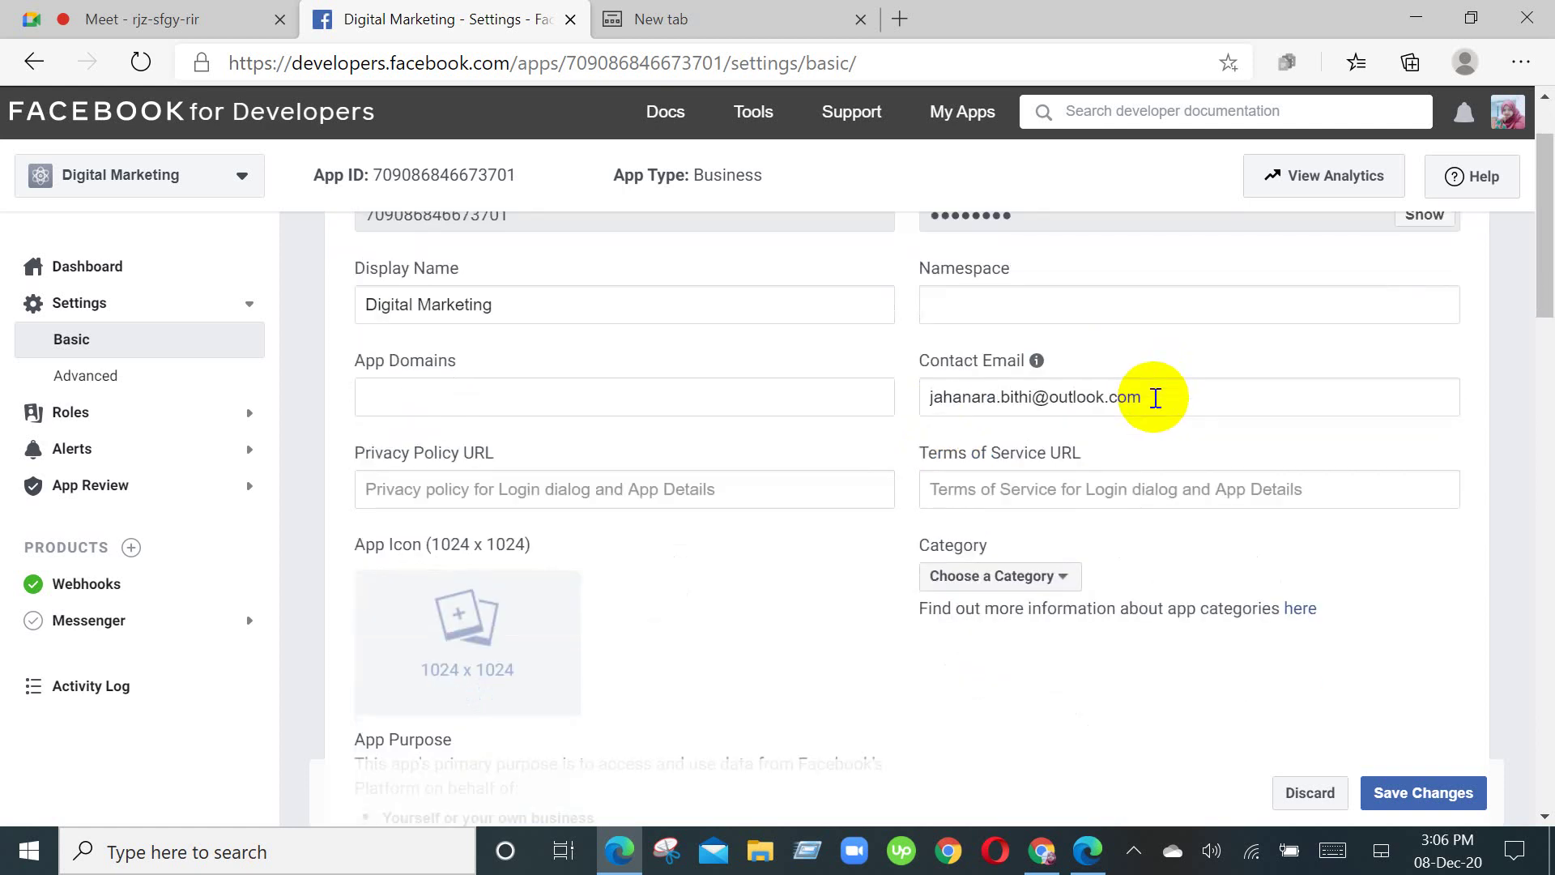
pyautogui.scroll(-1, 1156, 397)
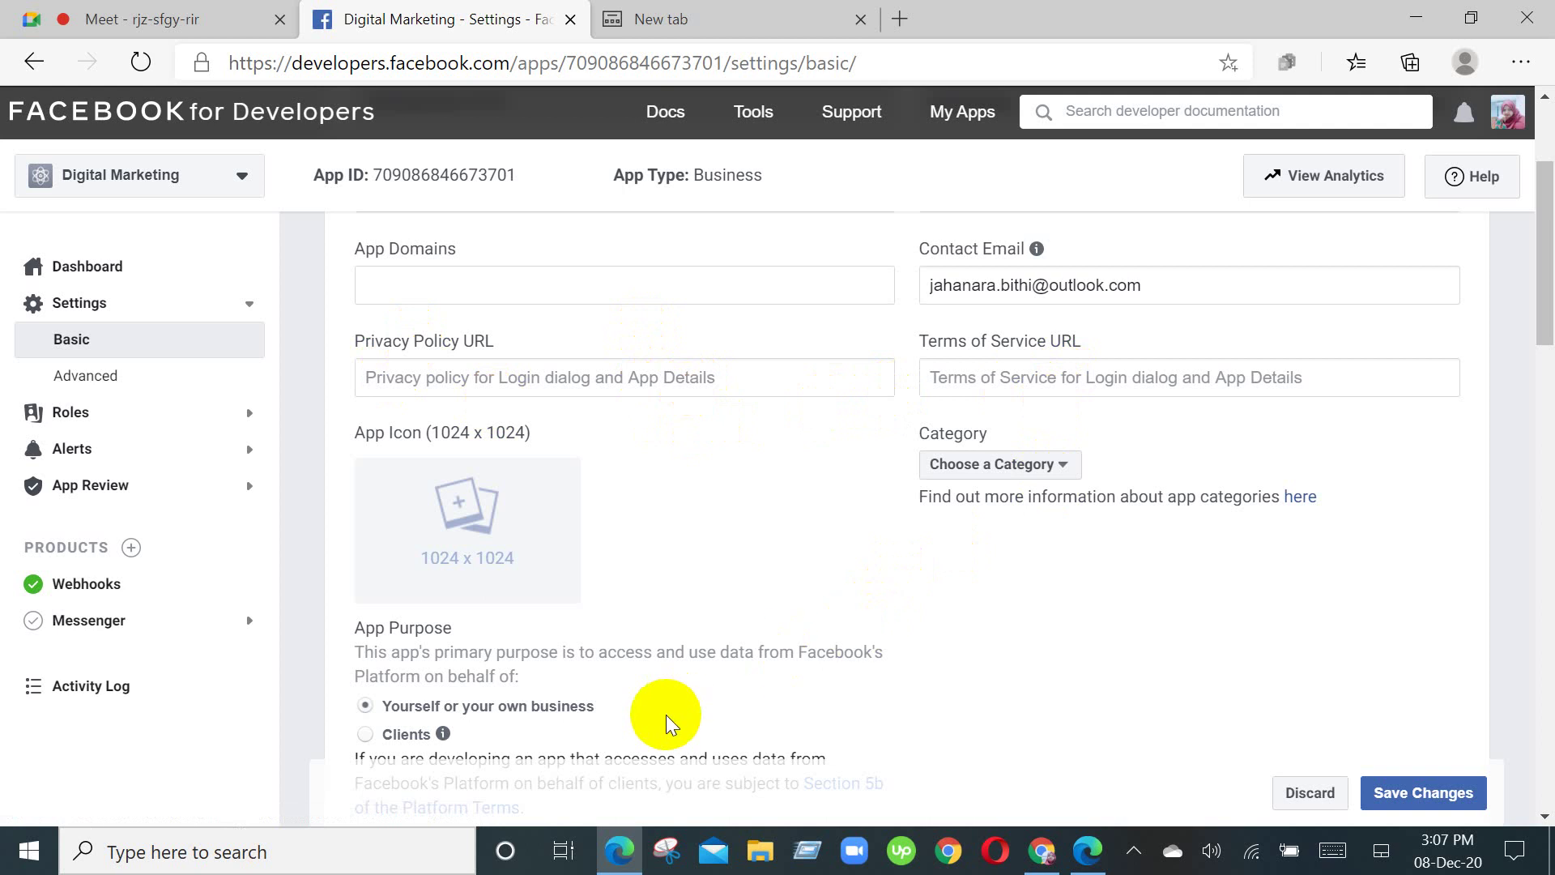
pyautogui.moveTo(548, 503)
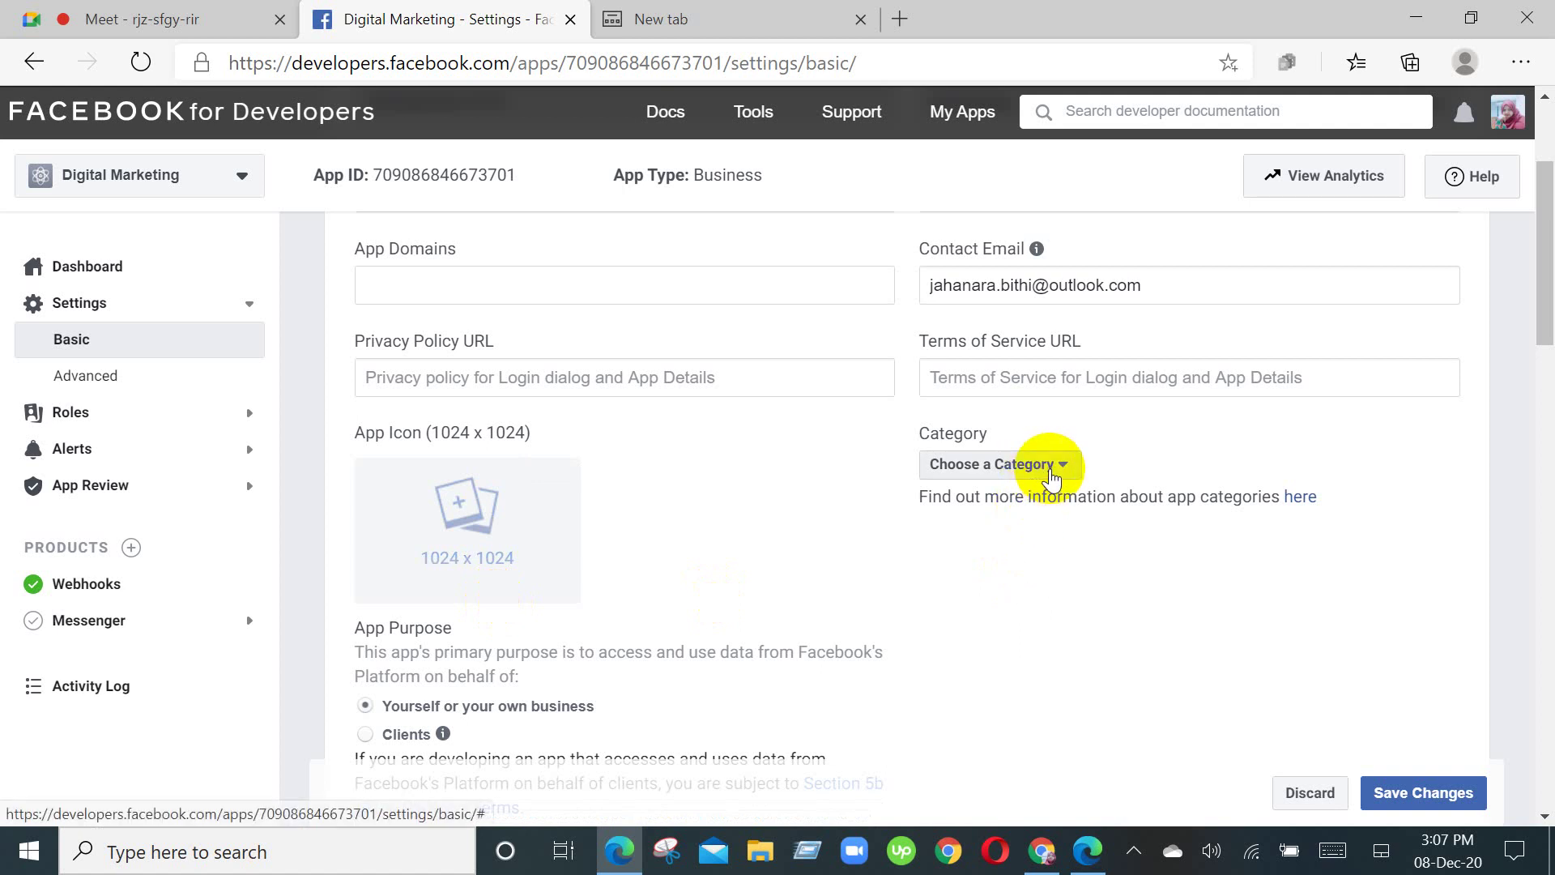
# Step: Browse the app category list and close it without choosing a category
pyautogui.click(1050, 477)
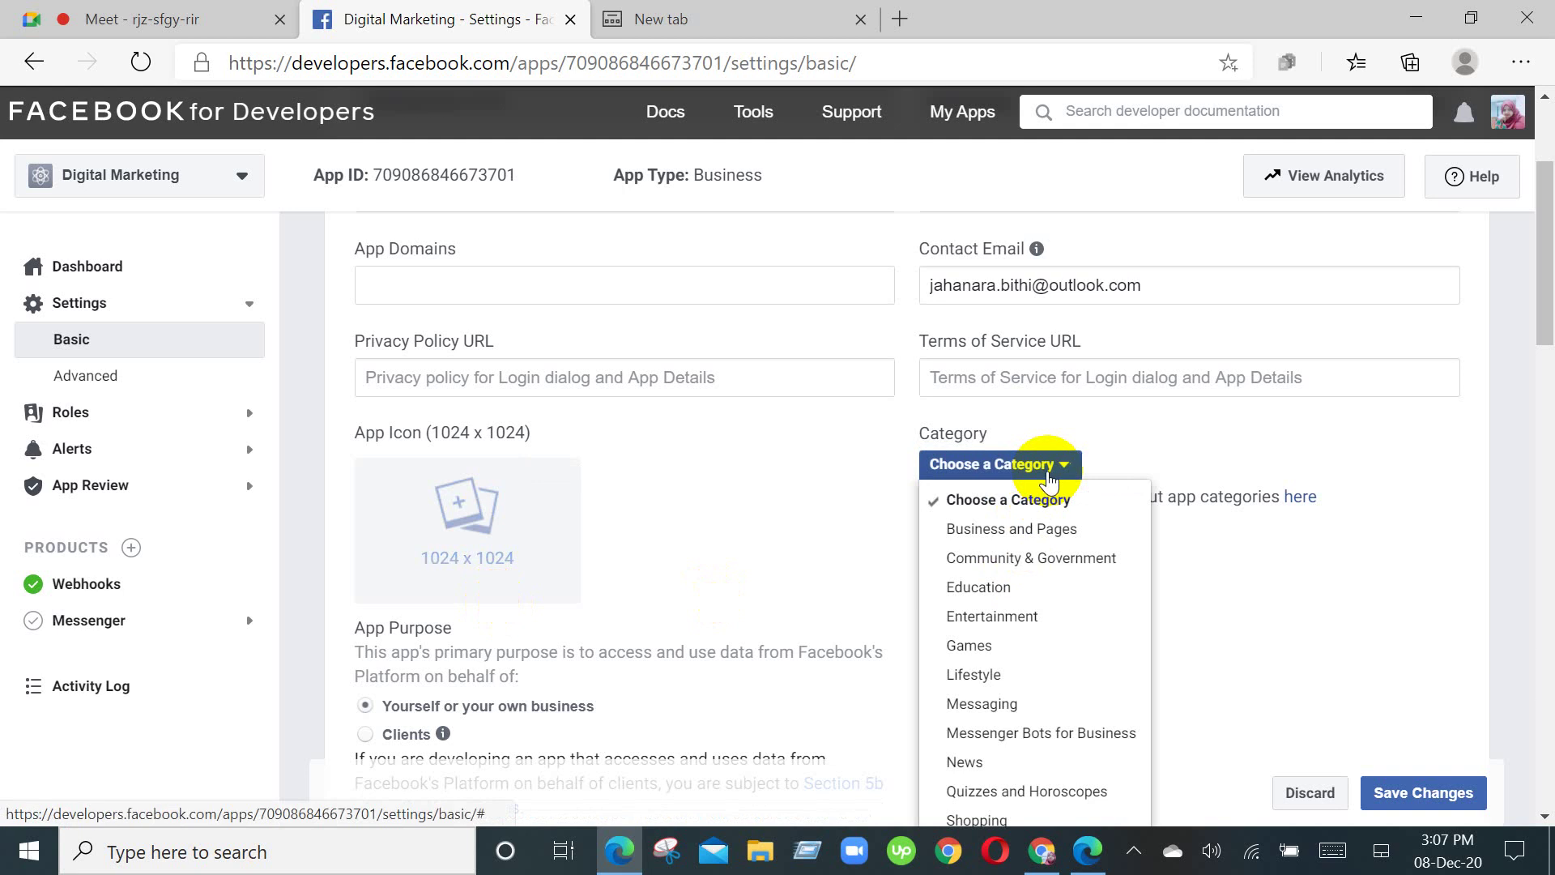
pyautogui.scroll(-3, 1051, 478)
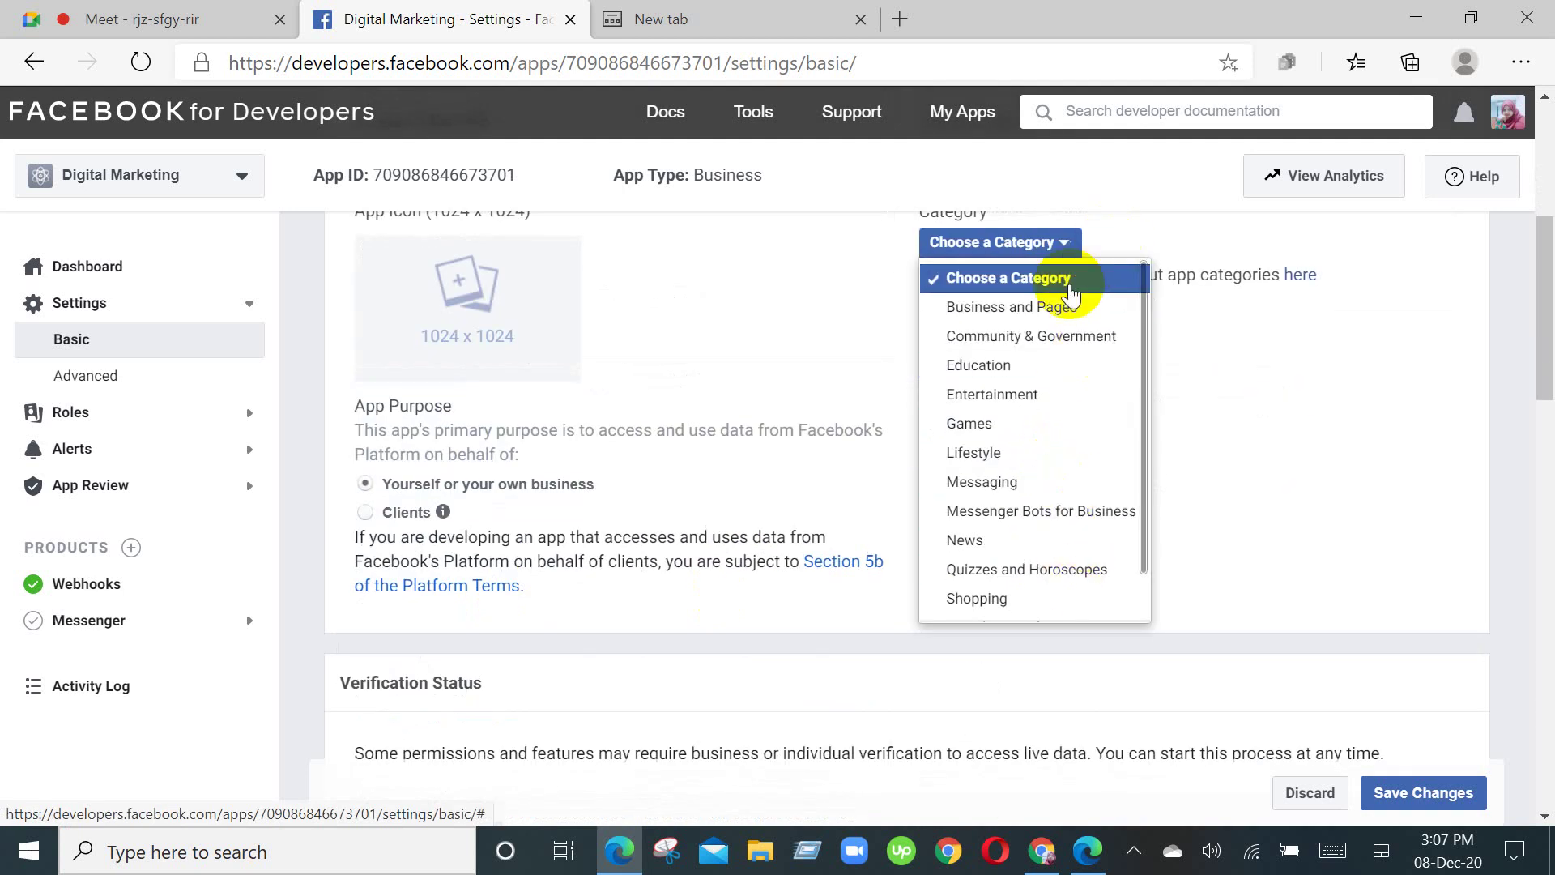
pyautogui.click(1290, 432)
pyautogui.scroll(1, 1290, 429)
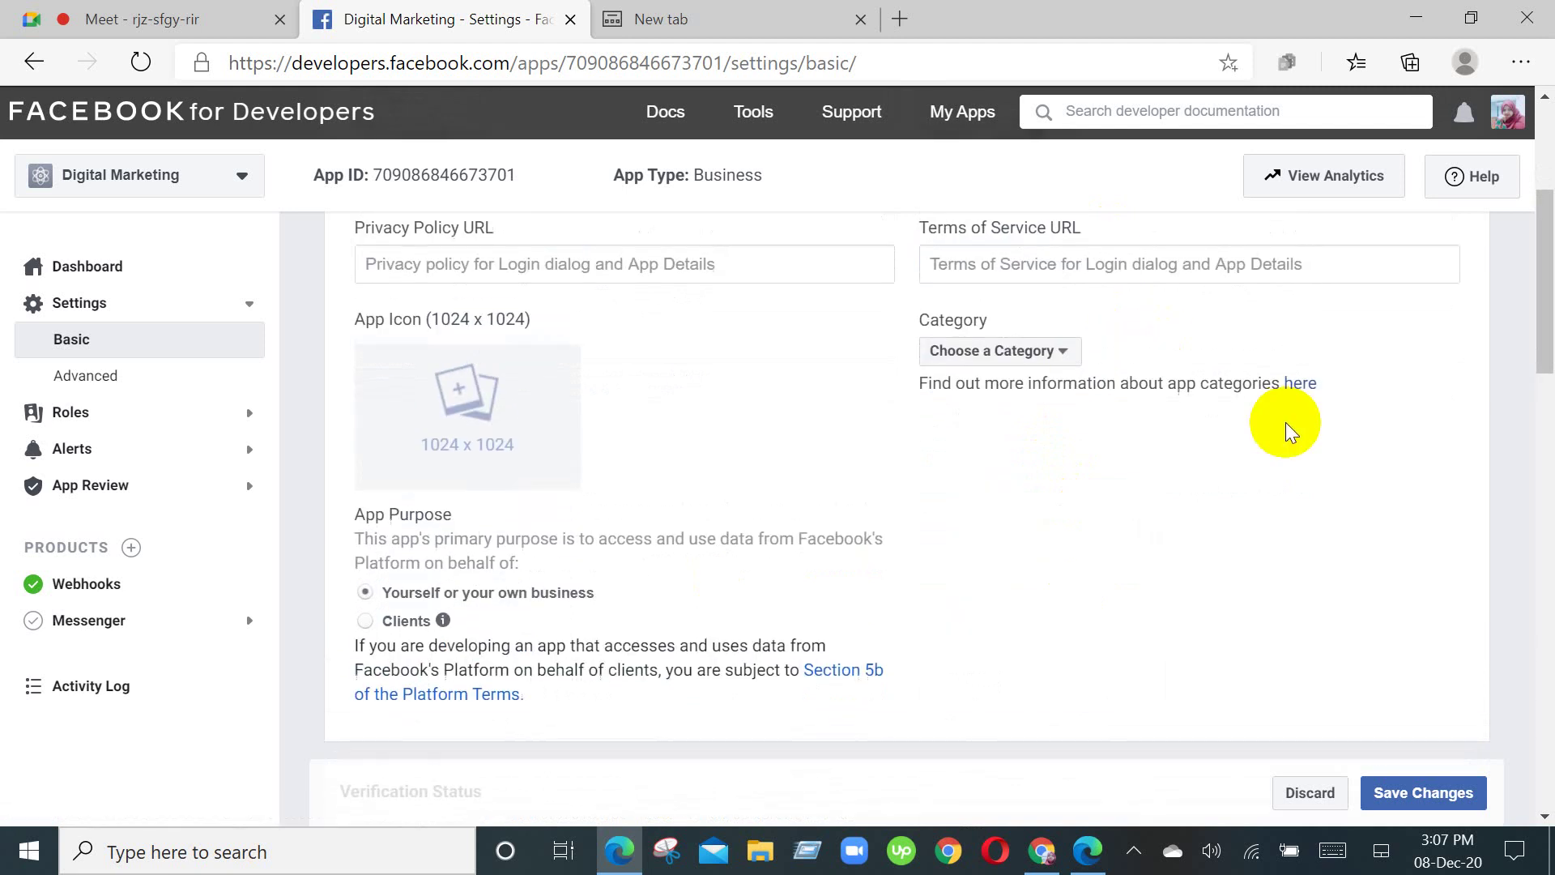
pyautogui.moveTo(499, 432)
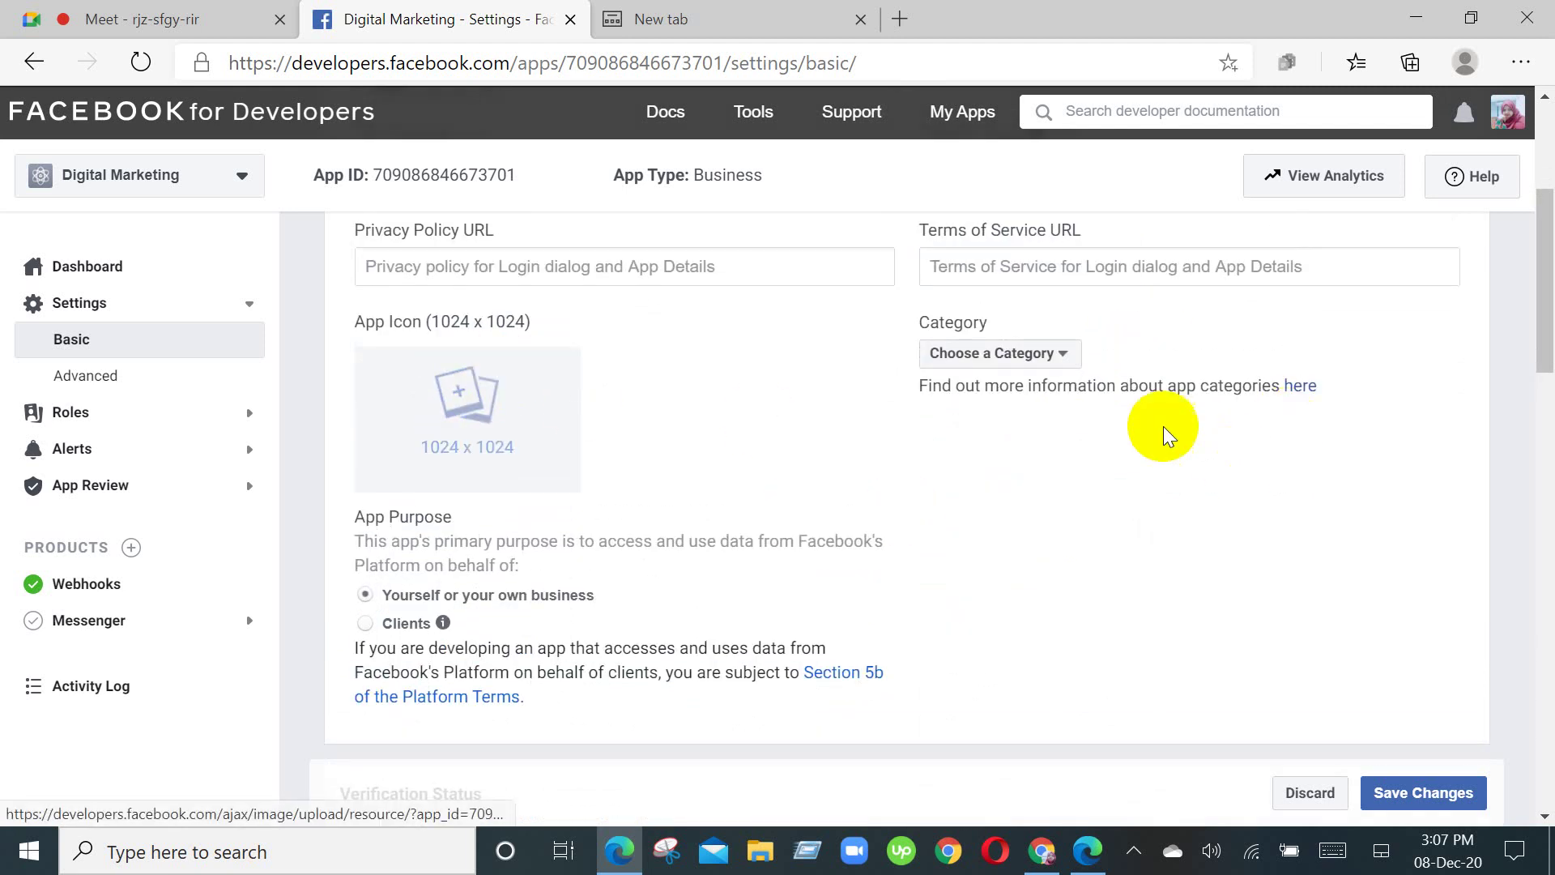
pyautogui.scroll(2, 937, 469)
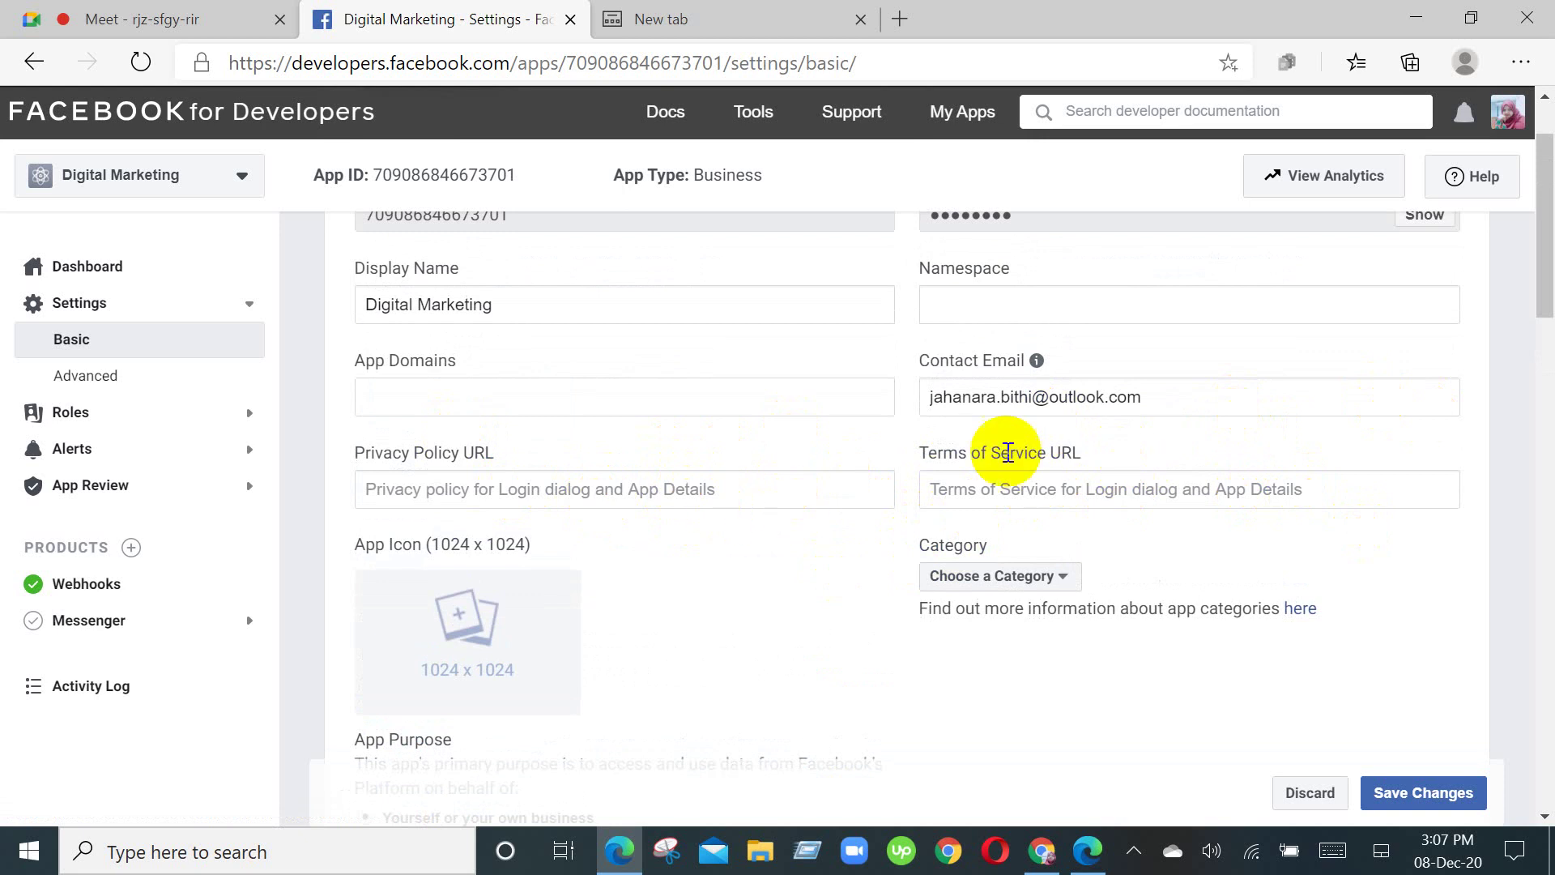
pyautogui.scroll(-8, 900, 499)
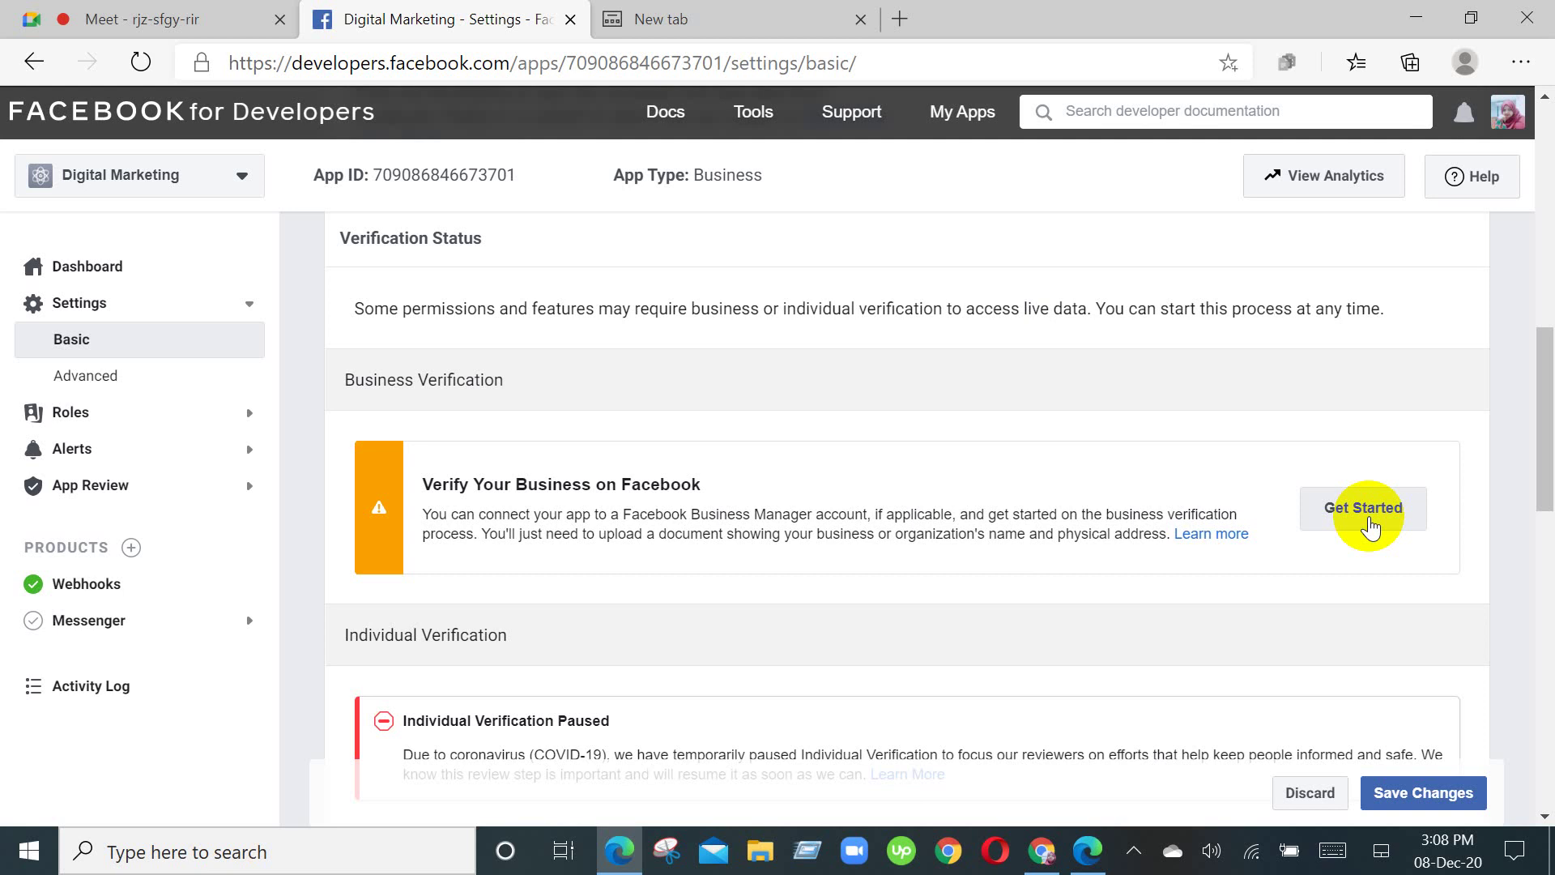
pyautogui.scroll(1, 1369, 522)
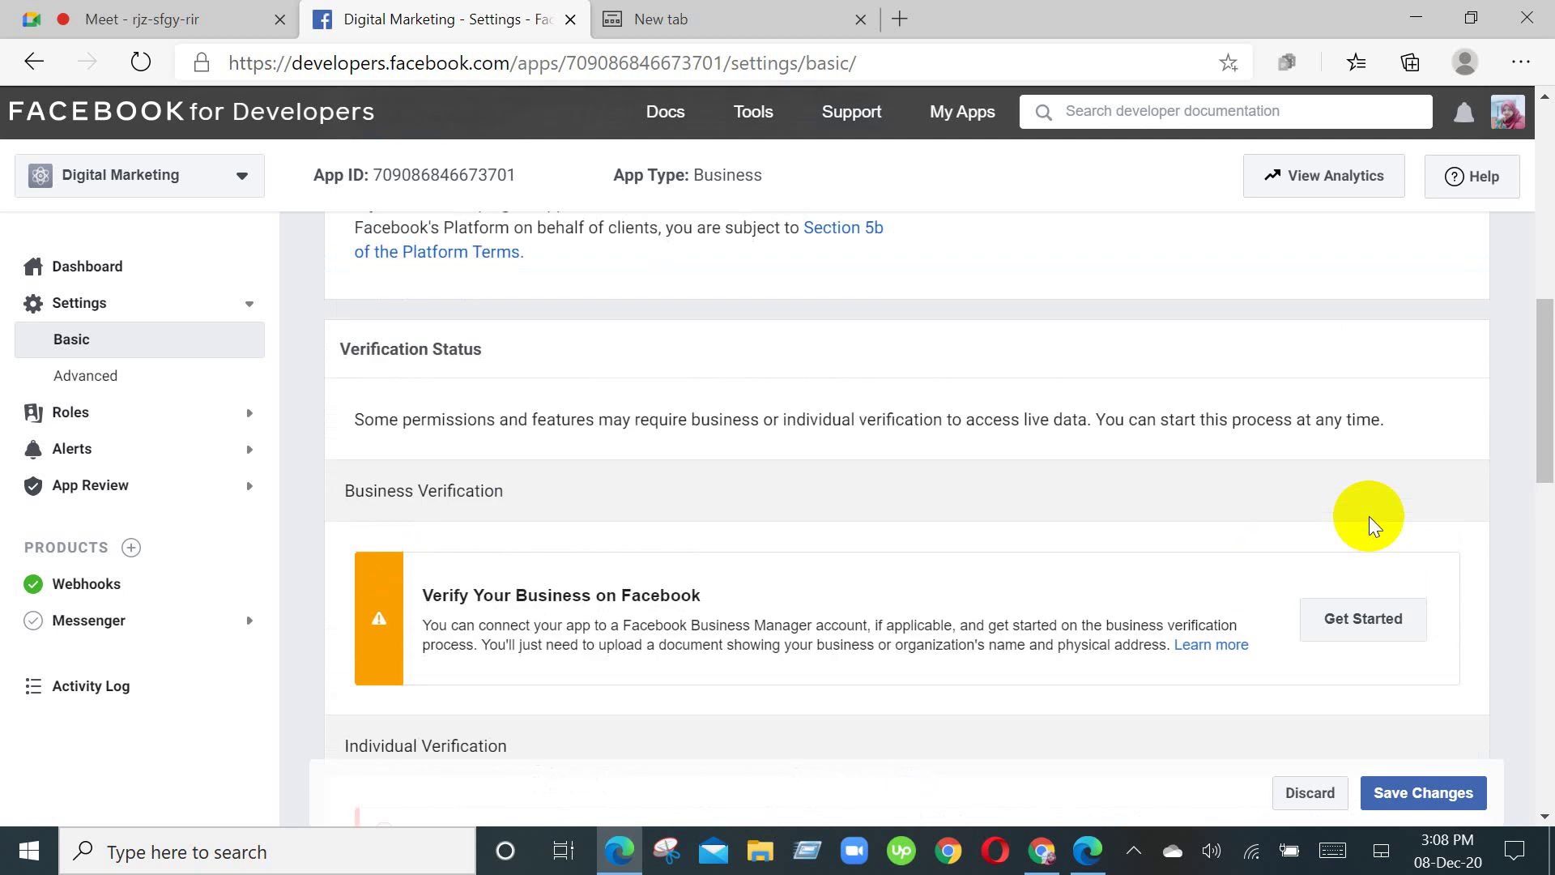
pyautogui.scroll(1, 1093, 387)
pyautogui.scroll(2, 1090, 387)
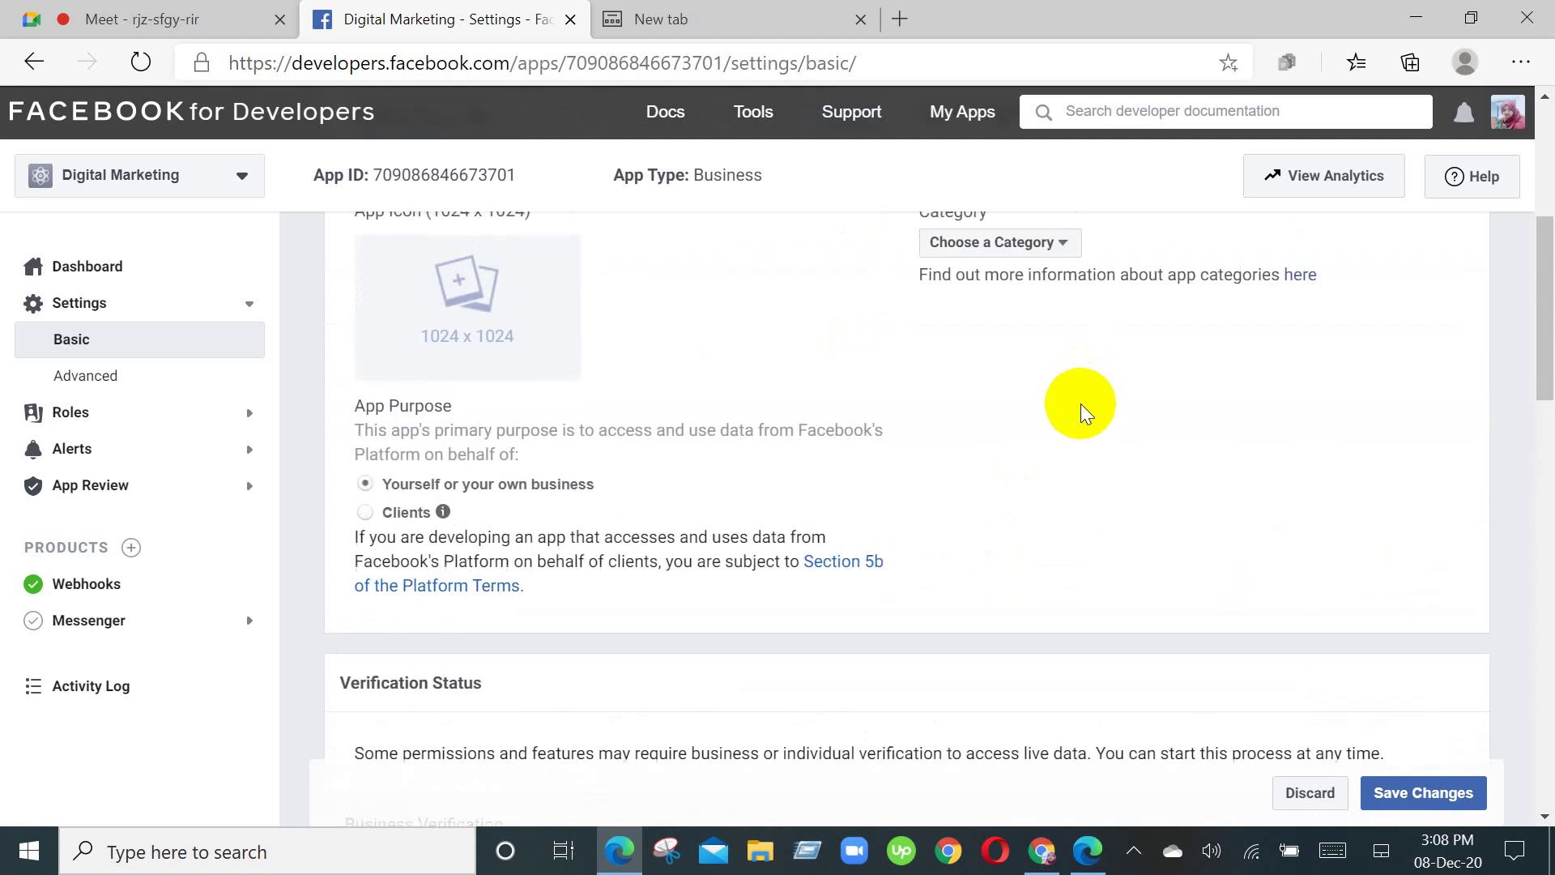
# Step: Choose Business and Pages as the app category, then scroll down to Verification Status
pyautogui.click(989, 243)
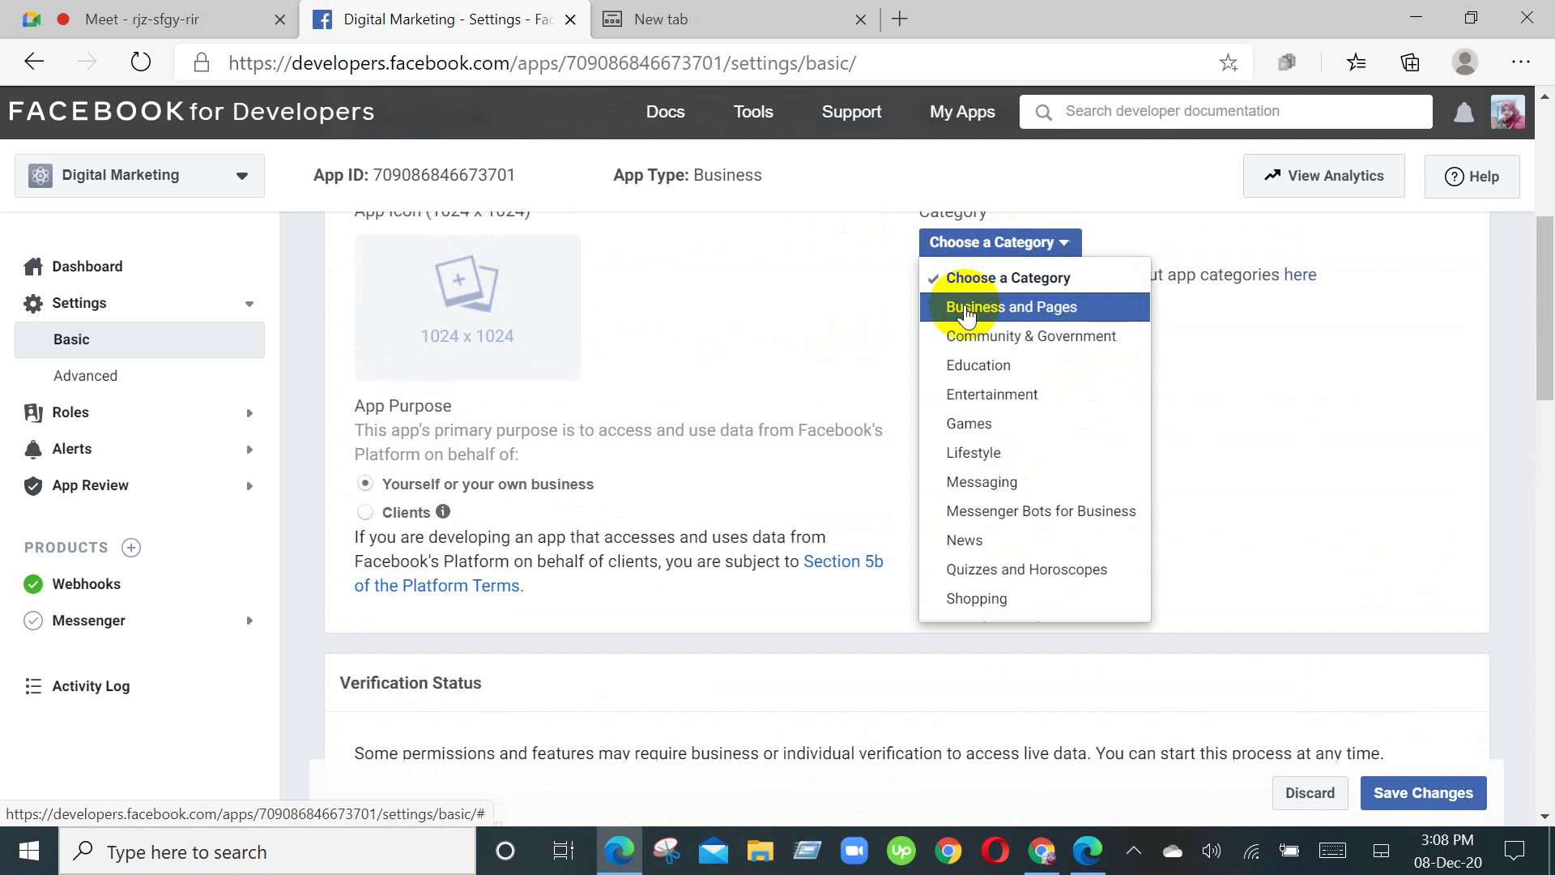
pyautogui.click(968, 312)
pyautogui.scroll(-4, 1183, 486)
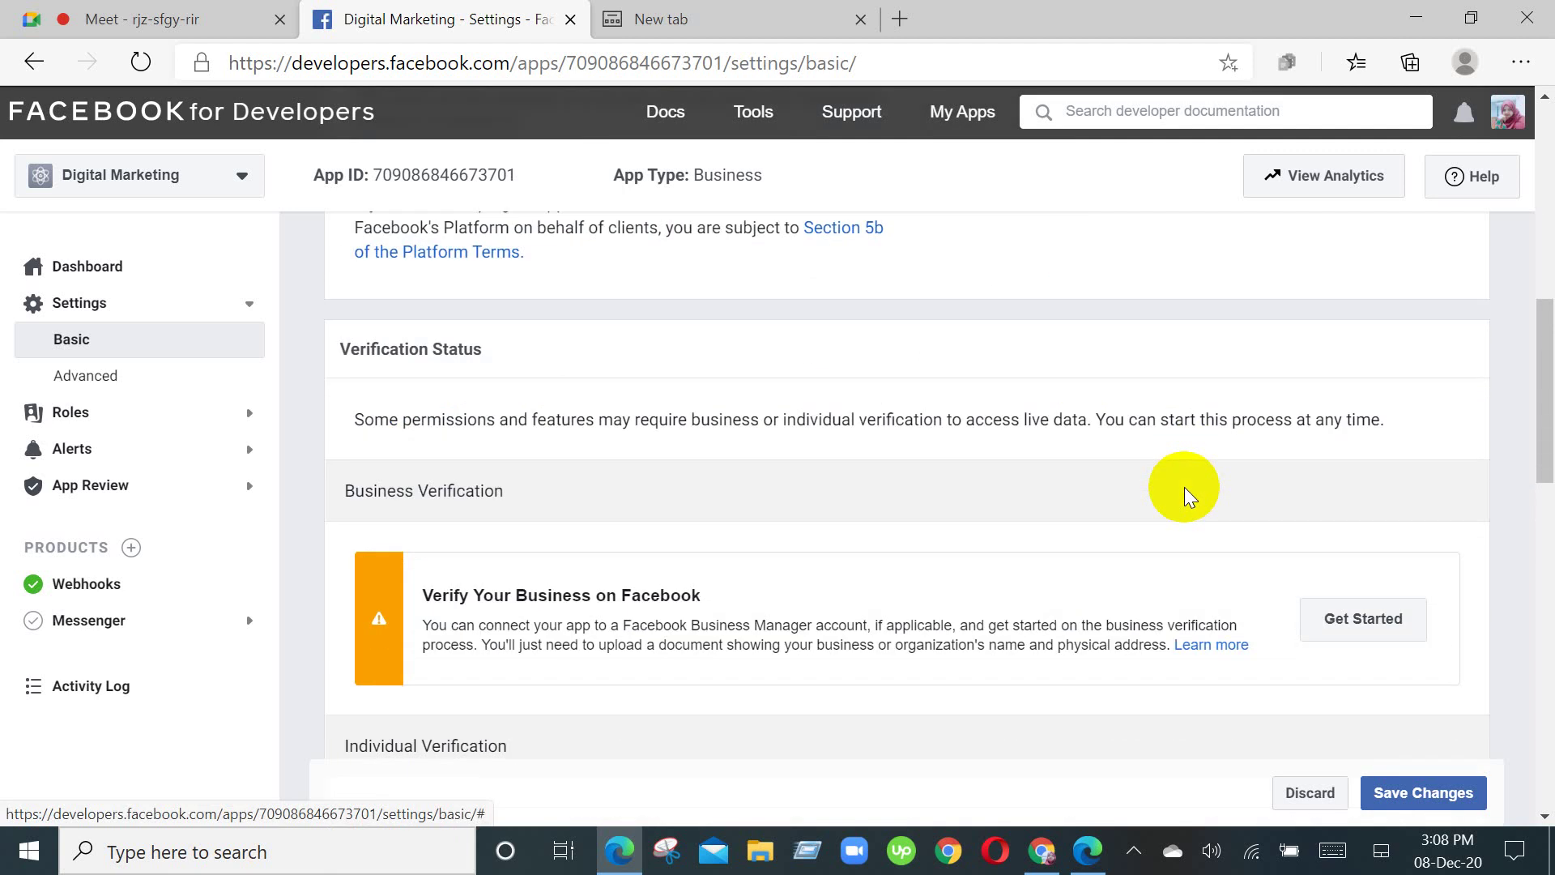
pyautogui.scroll(-1, 1183, 486)
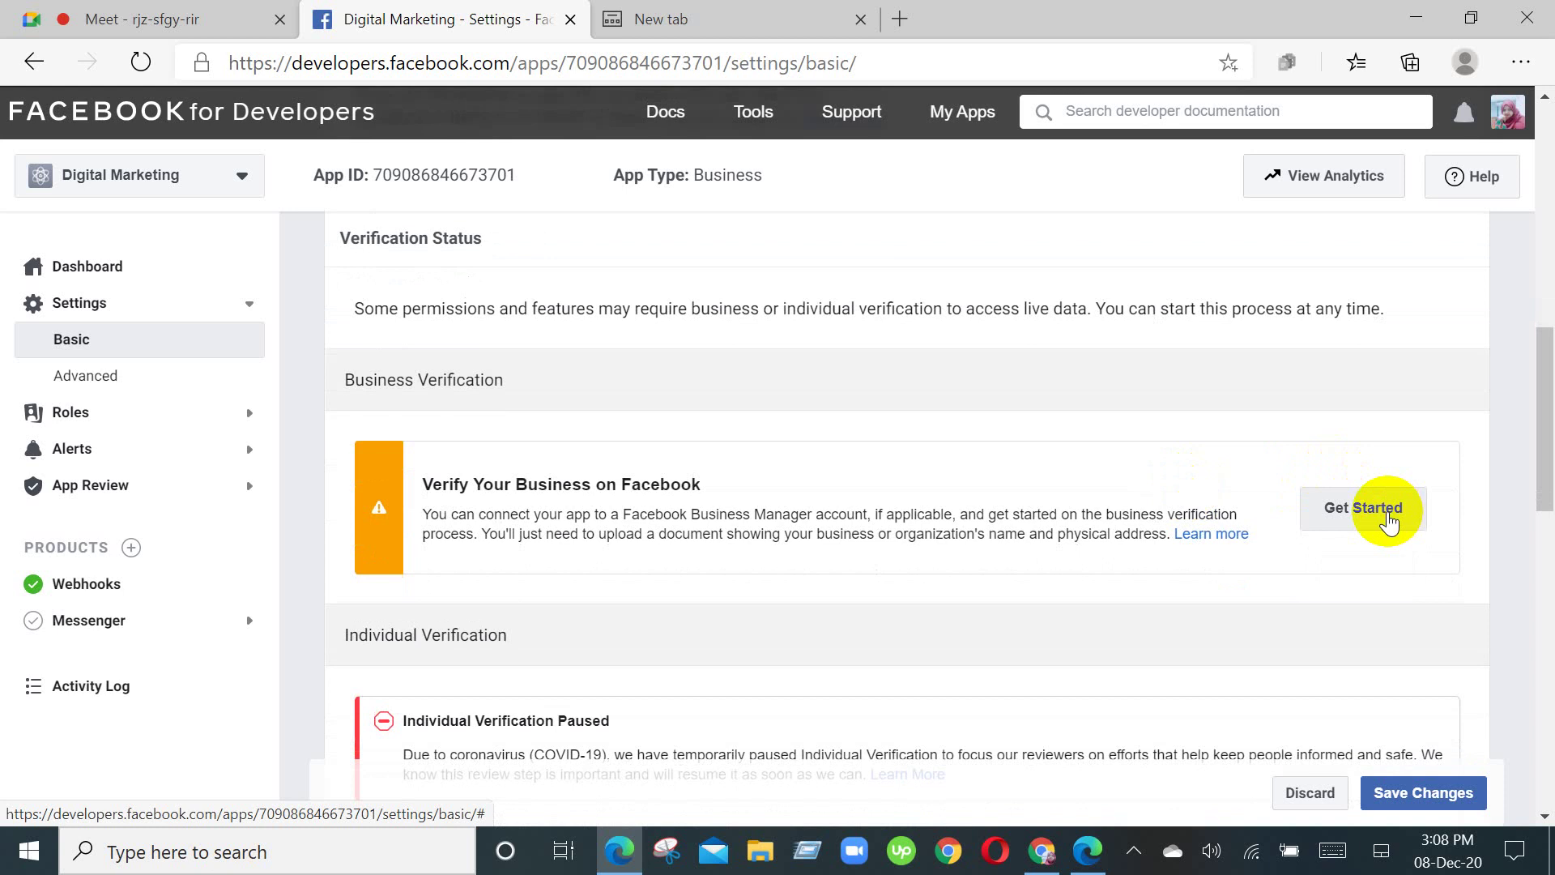
# Step: Start Business Verification and look over the Business Manager account list without choosing one
pyautogui.click(1388, 518)
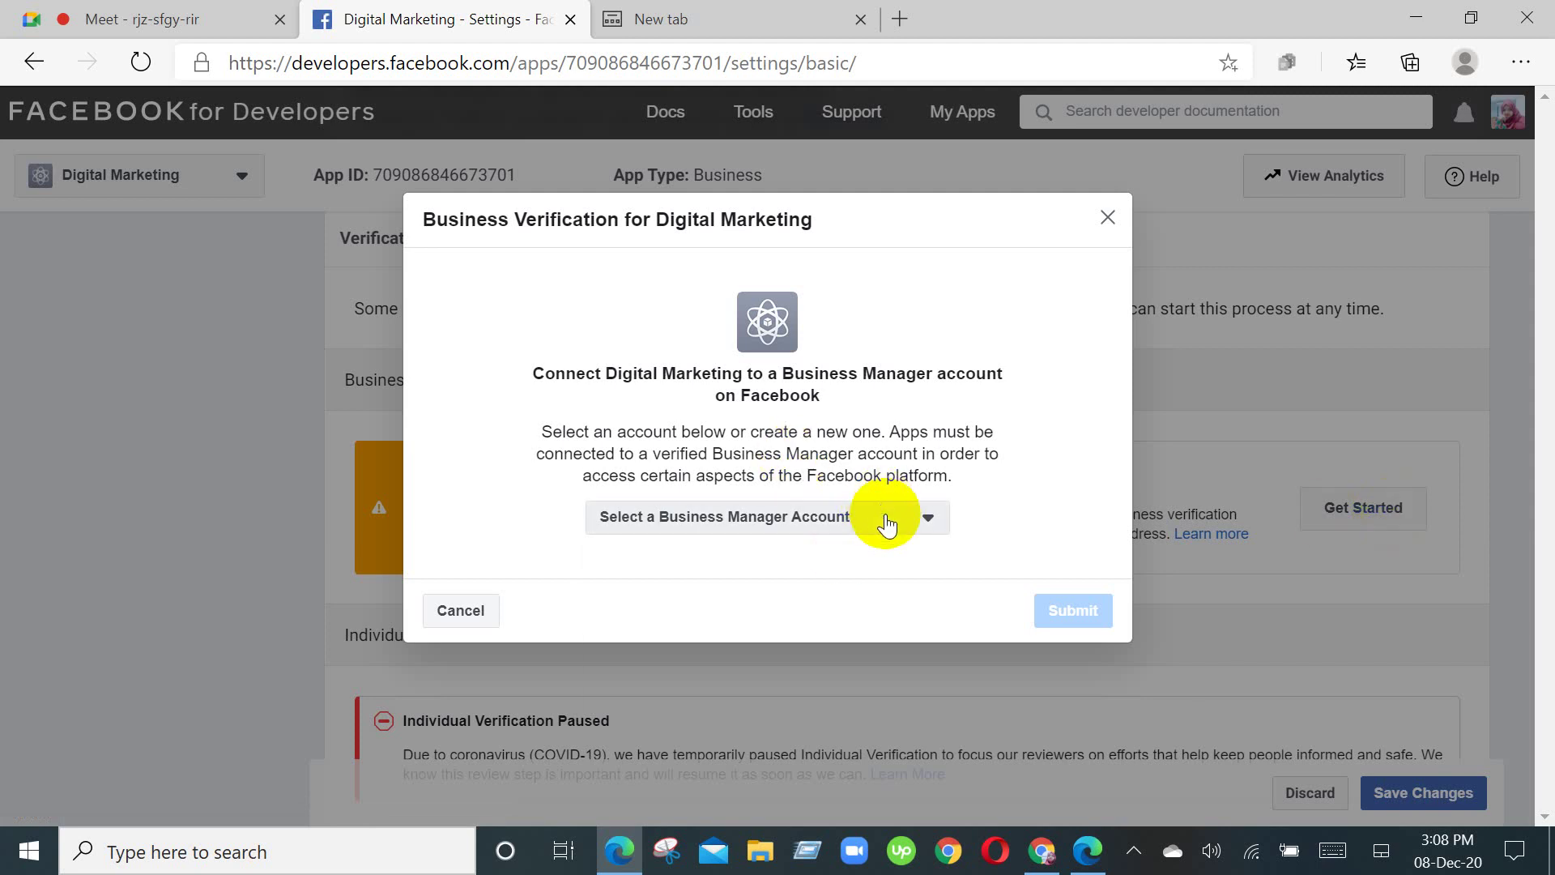
pyautogui.click(887, 519)
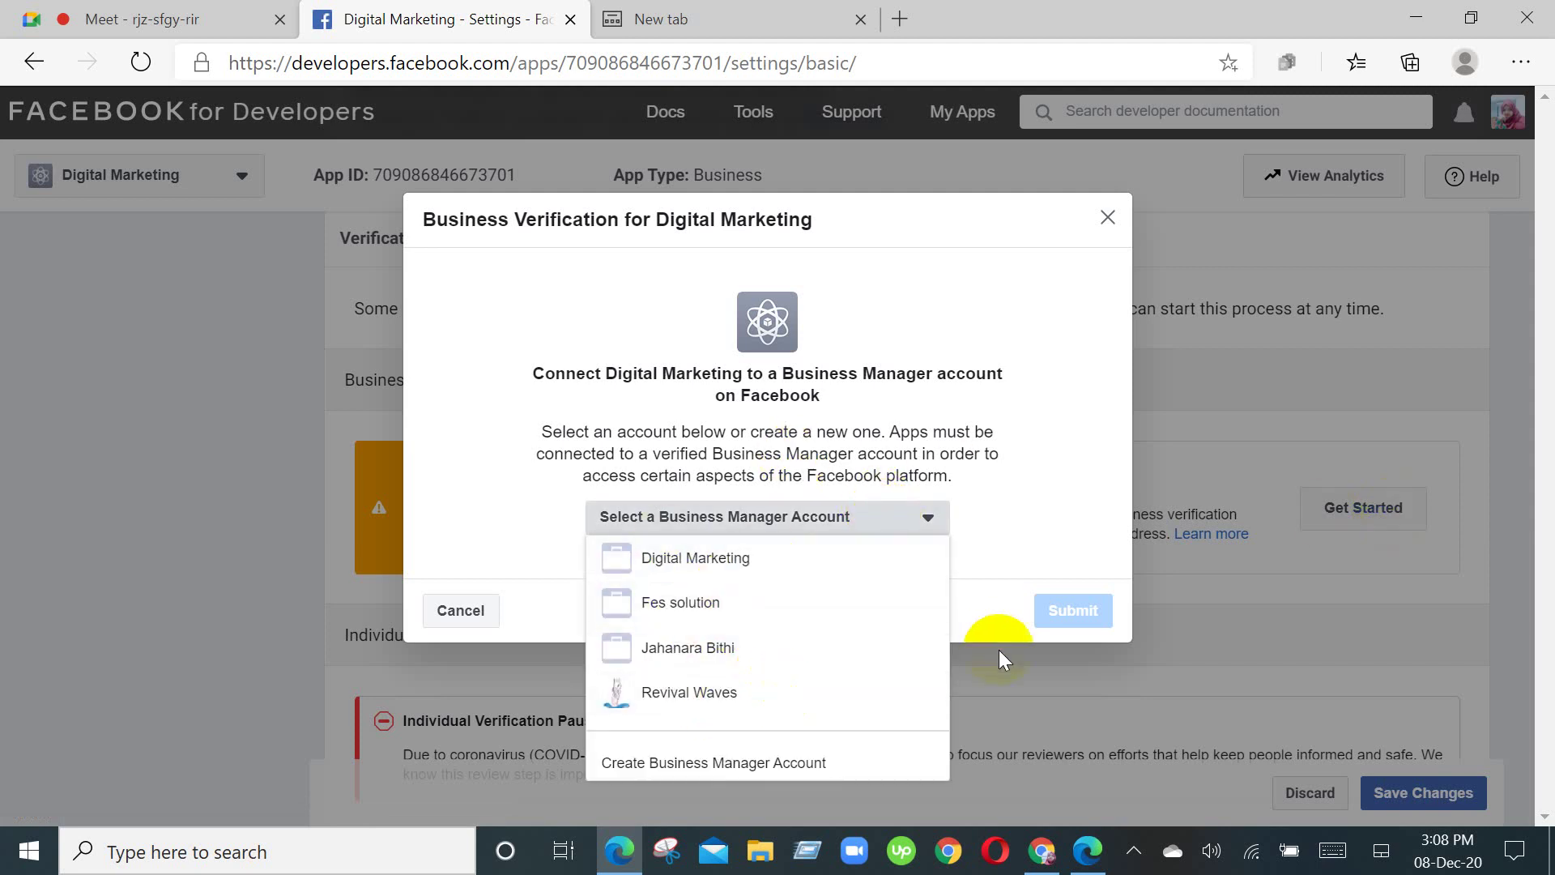
pyautogui.click(1038, 665)
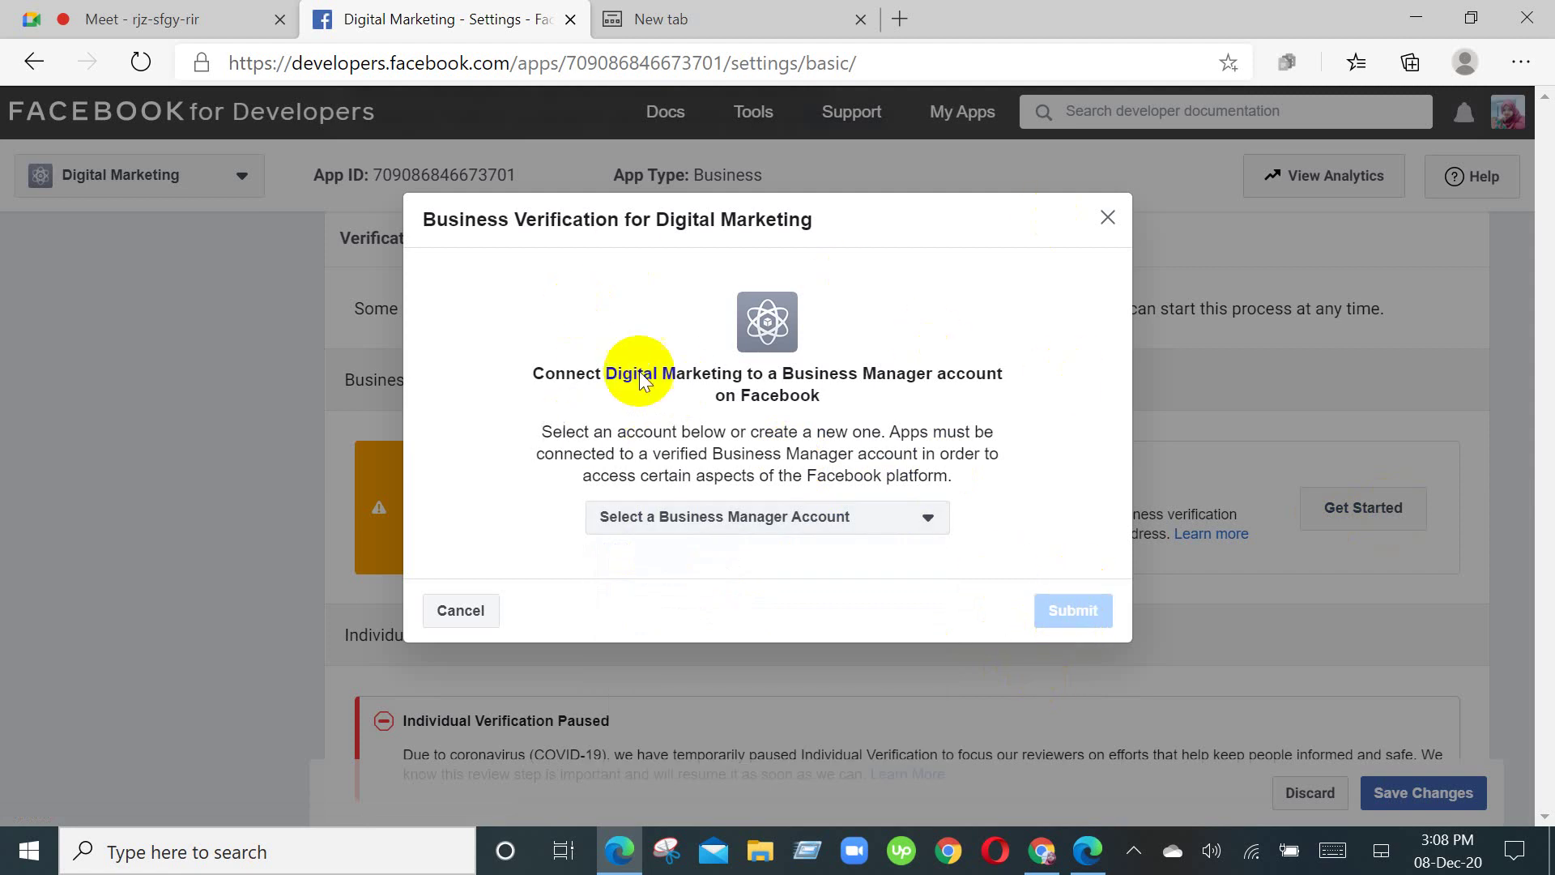
# Step: Admit the person asking to join the video call, then return to the app settings
pyautogui.click(29, 18)
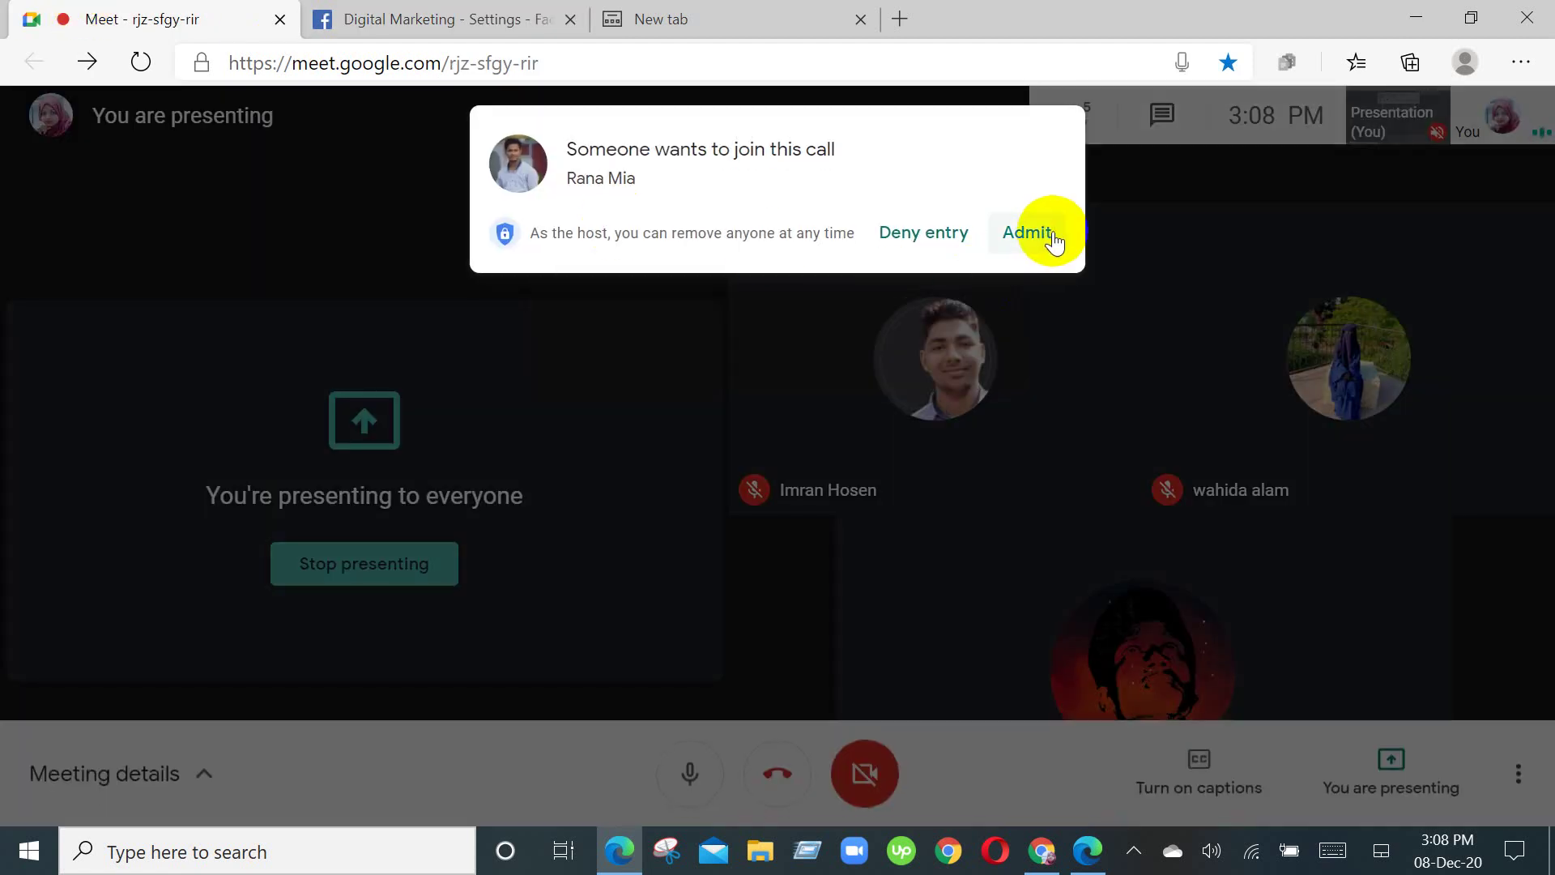
pyautogui.click(1041, 235)
pyautogui.click(414, 10)
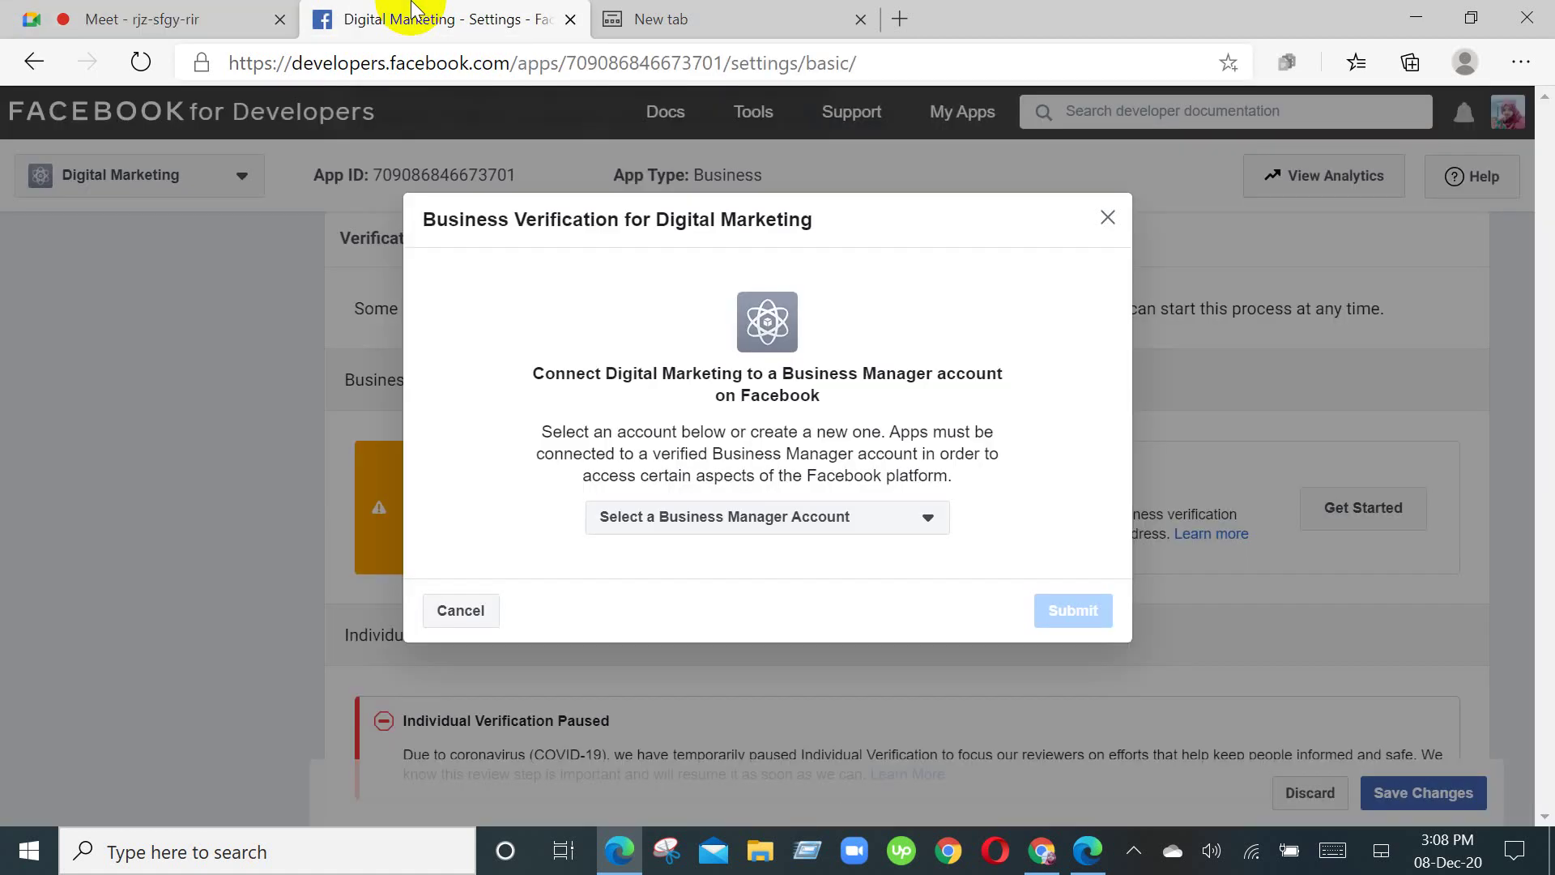
# Step: Pick Digital Marketing as the Business Manager account, submit it, and stay on the settings page
pyautogui.click(924, 517)
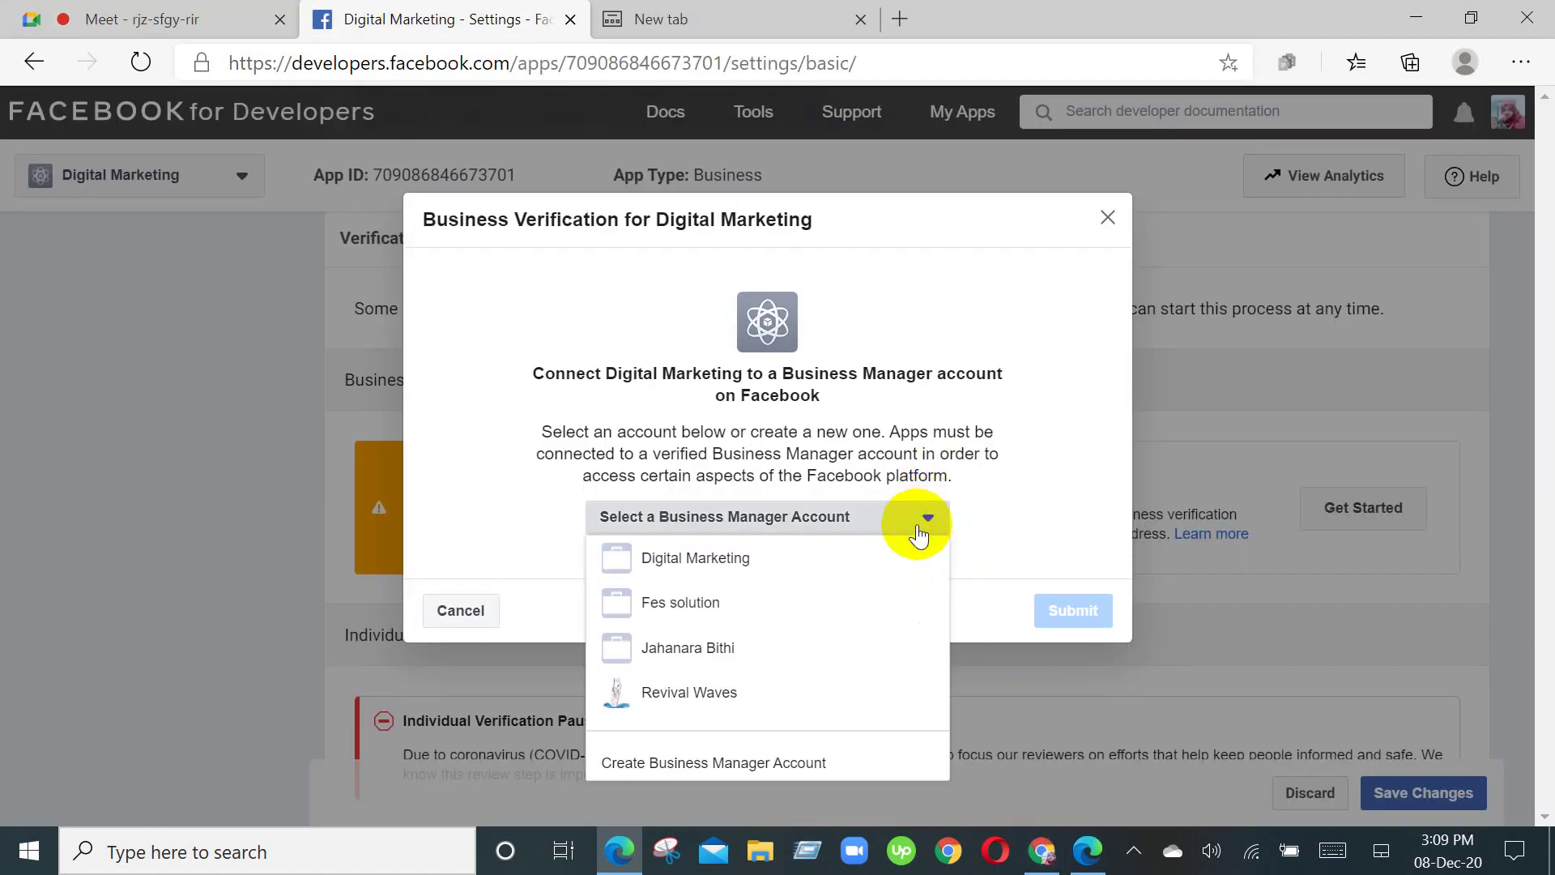
pyautogui.click(735, 686)
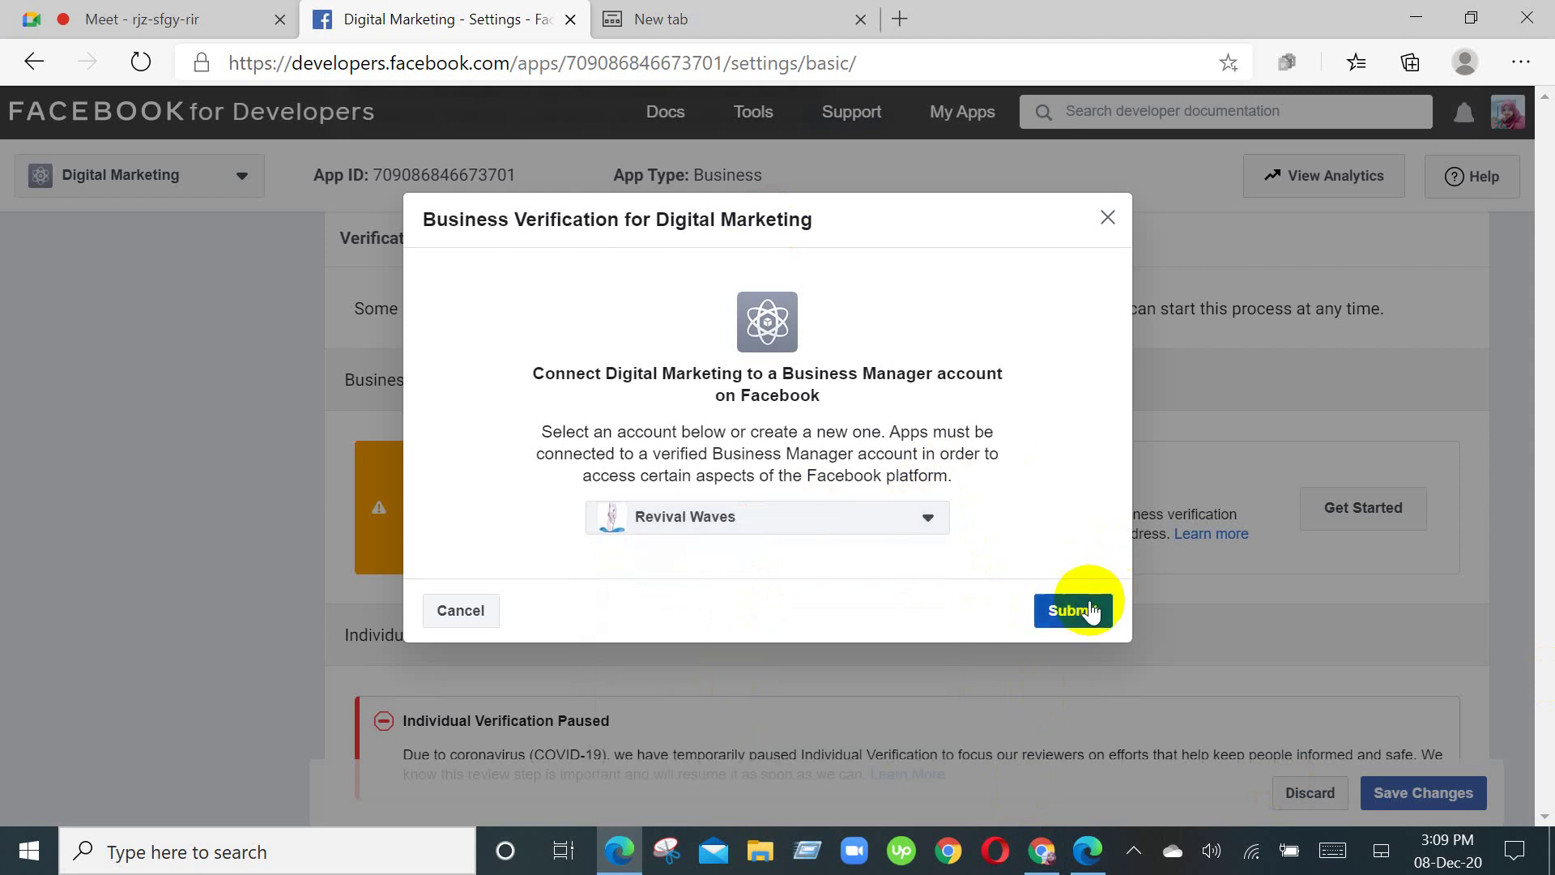
pyautogui.click(929, 520)
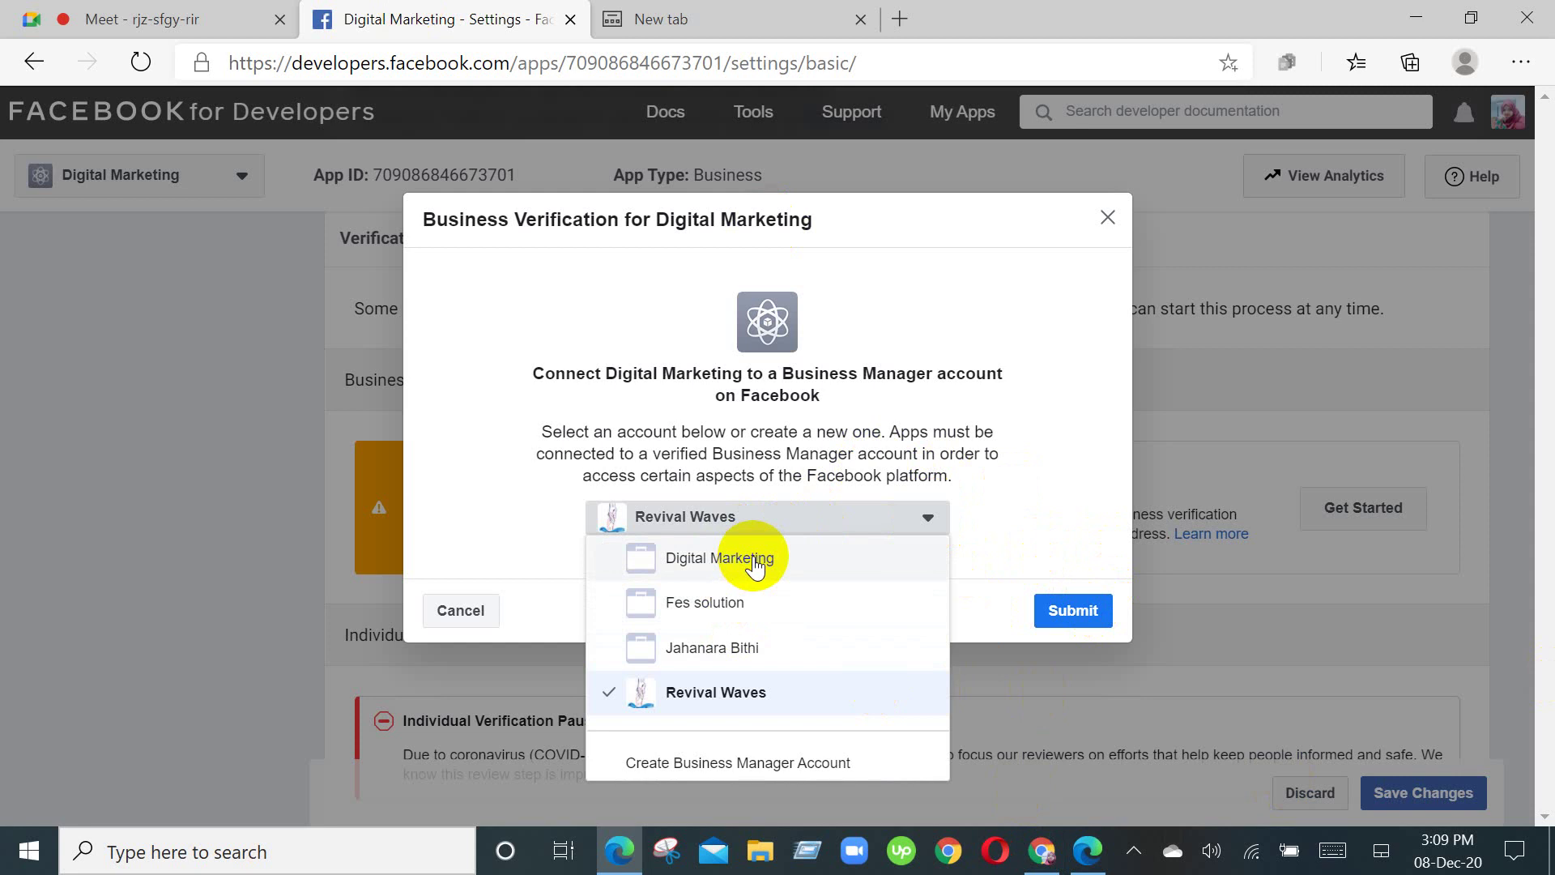
pyautogui.click(755, 562)
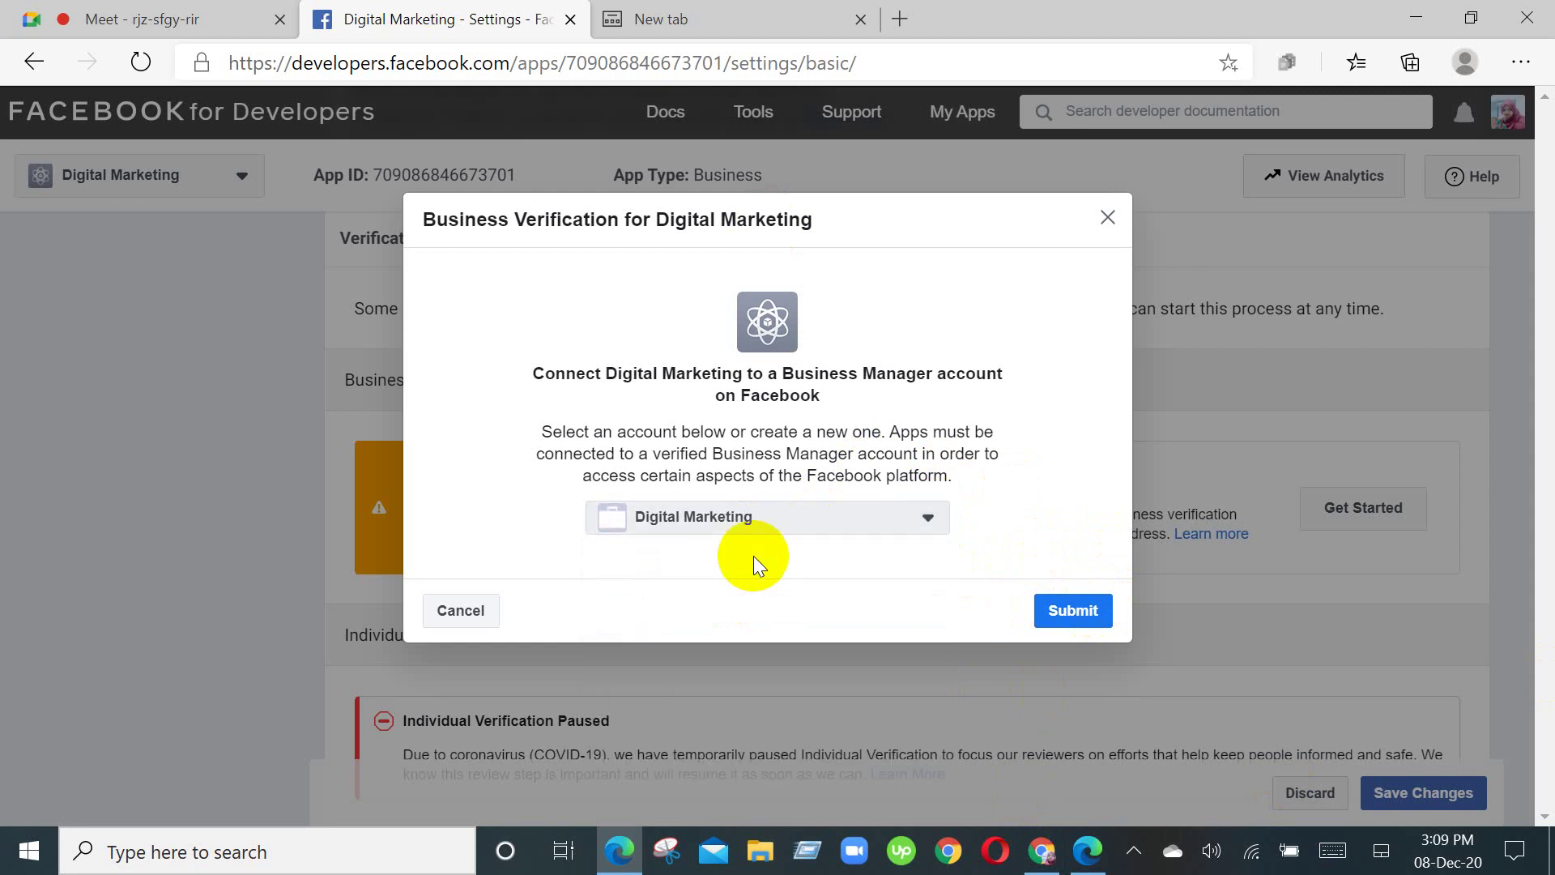
pyautogui.click(1051, 619)
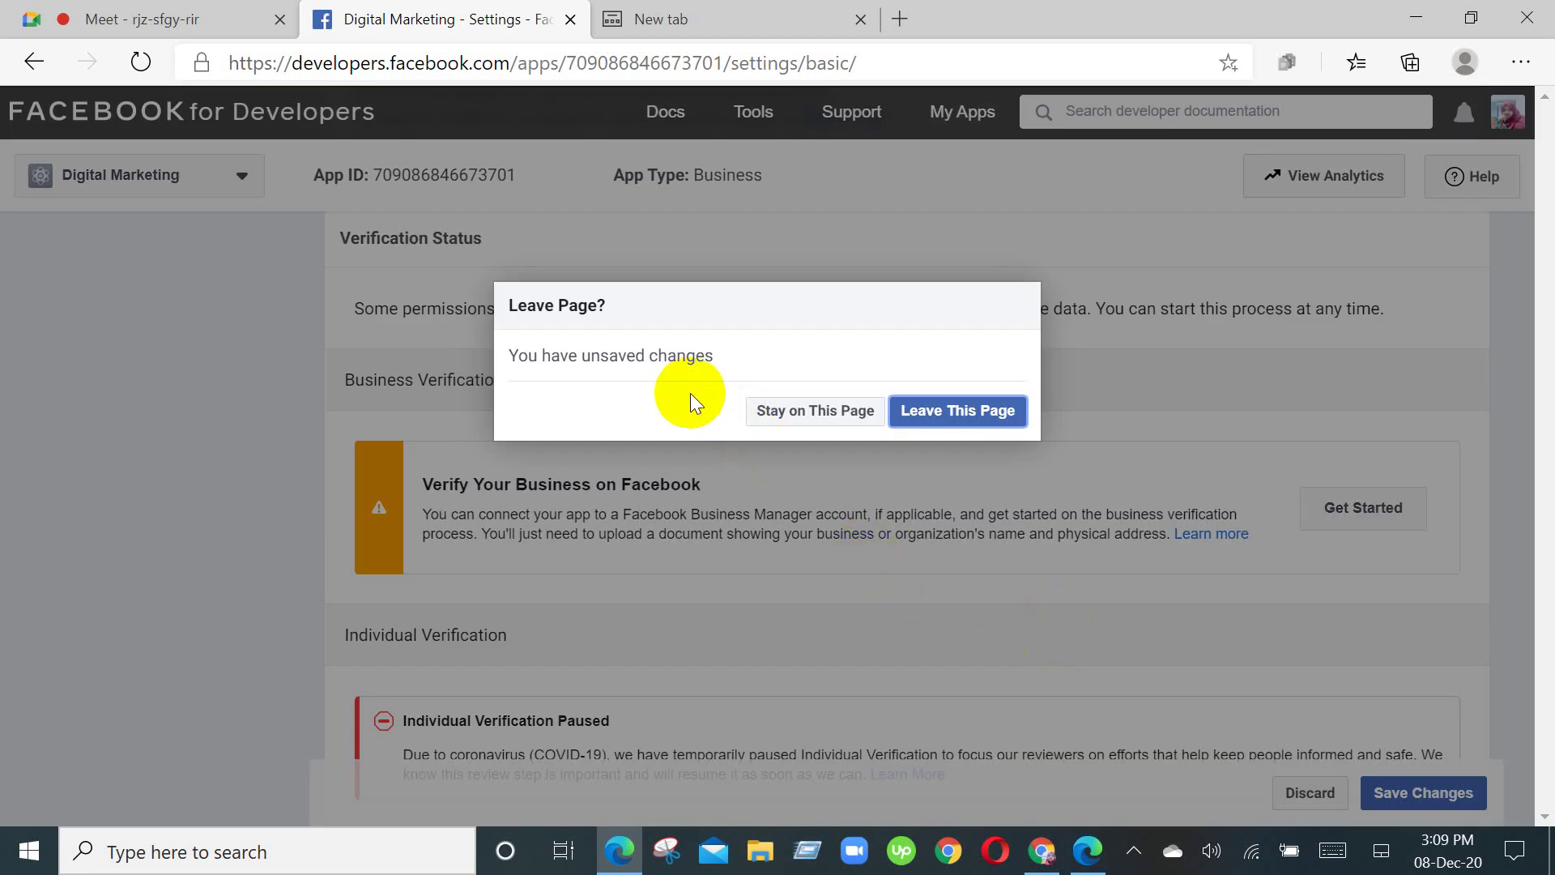
pyautogui.click(789, 422)
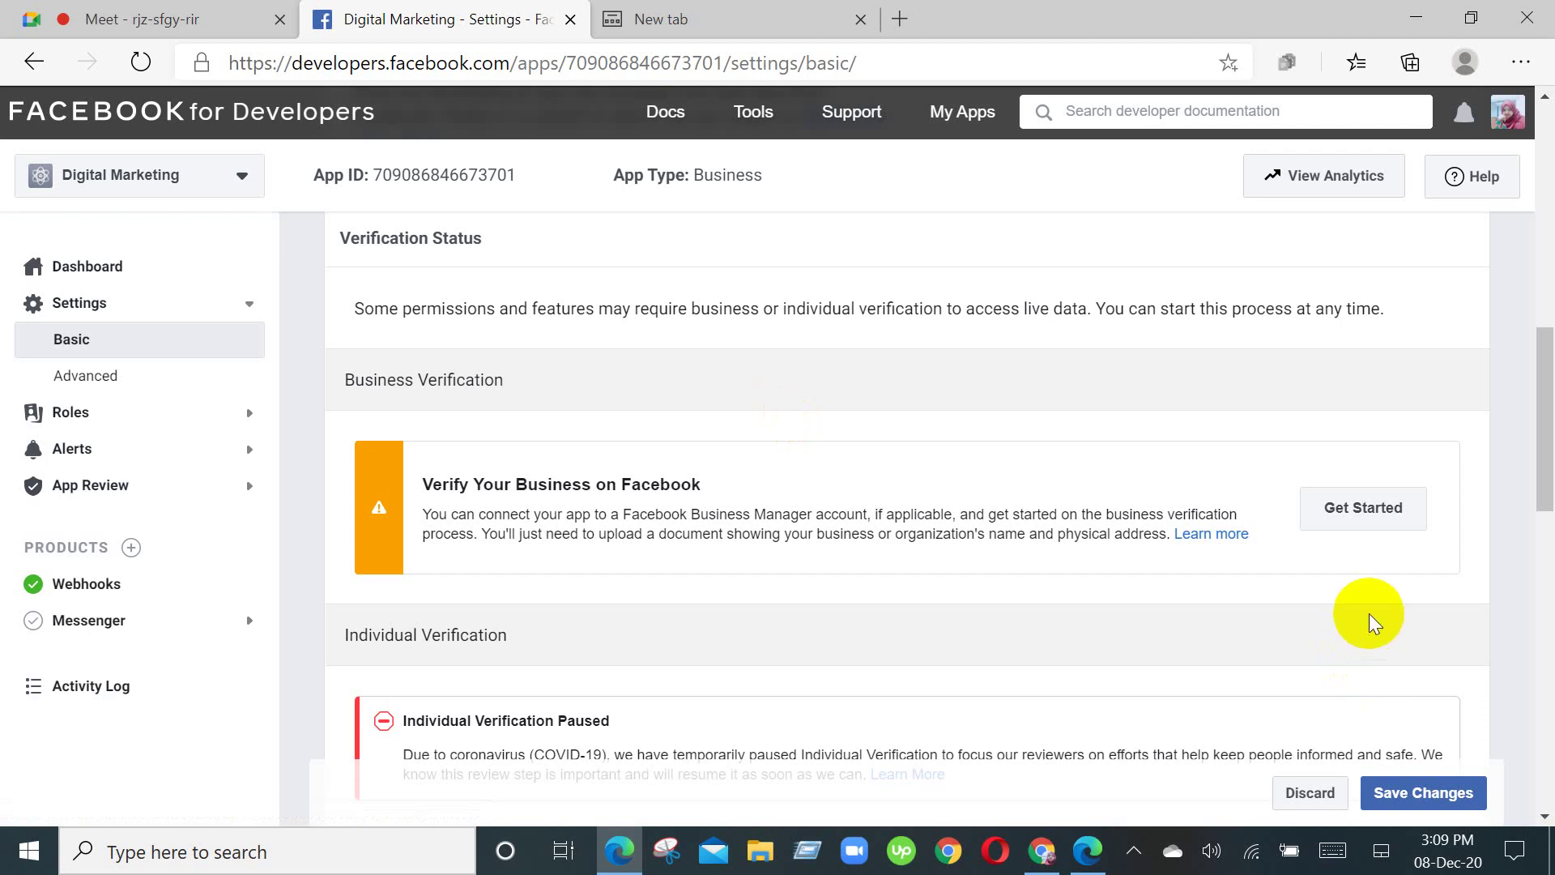
pyautogui.scroll(3, 1369, 623)
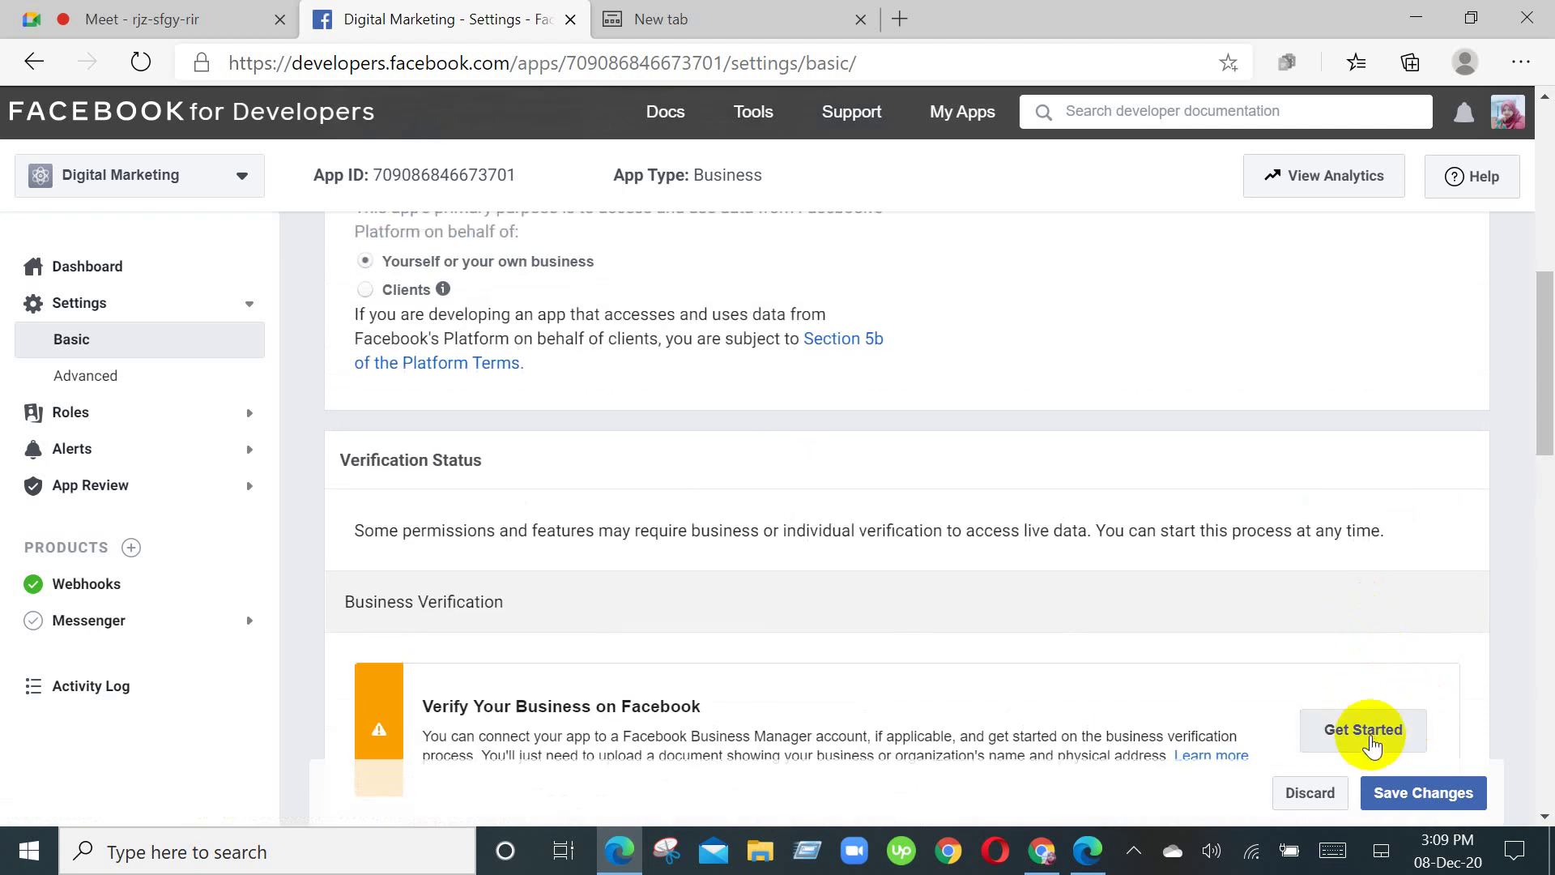
pyautogui.scroll(-5, 1369, 744)
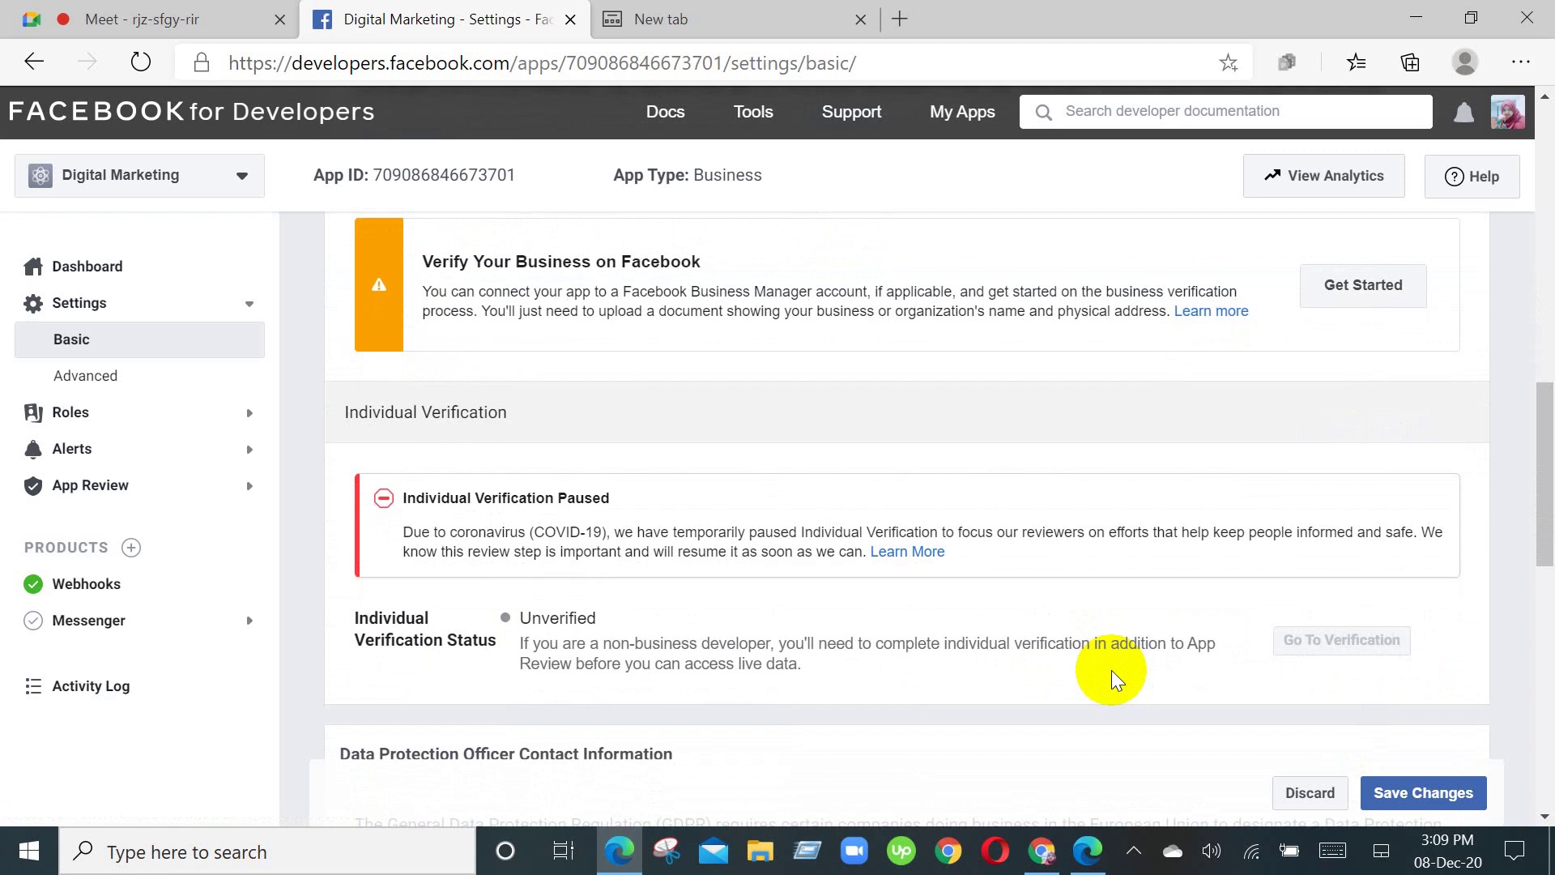
# Step: Scroll through the Individual Verification Status and Data Protection Officer contact fields
pyautogui.scroll(-3, 1037, 698)
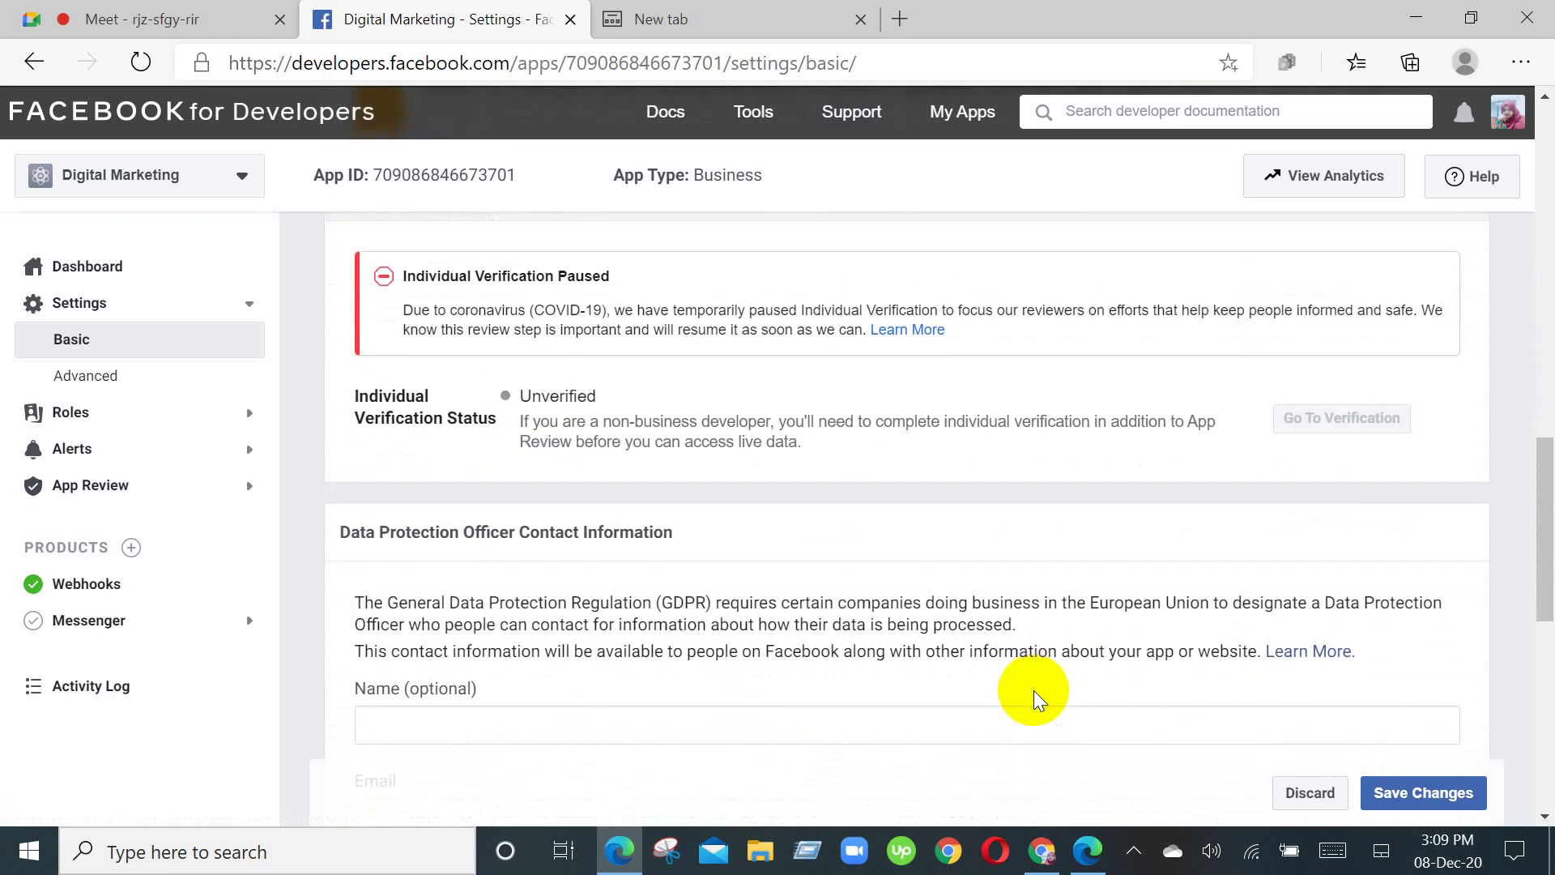
pyautogui.scroll(-3, 1038, 698)
pyautogui.scroll(-4, 1036, 693)
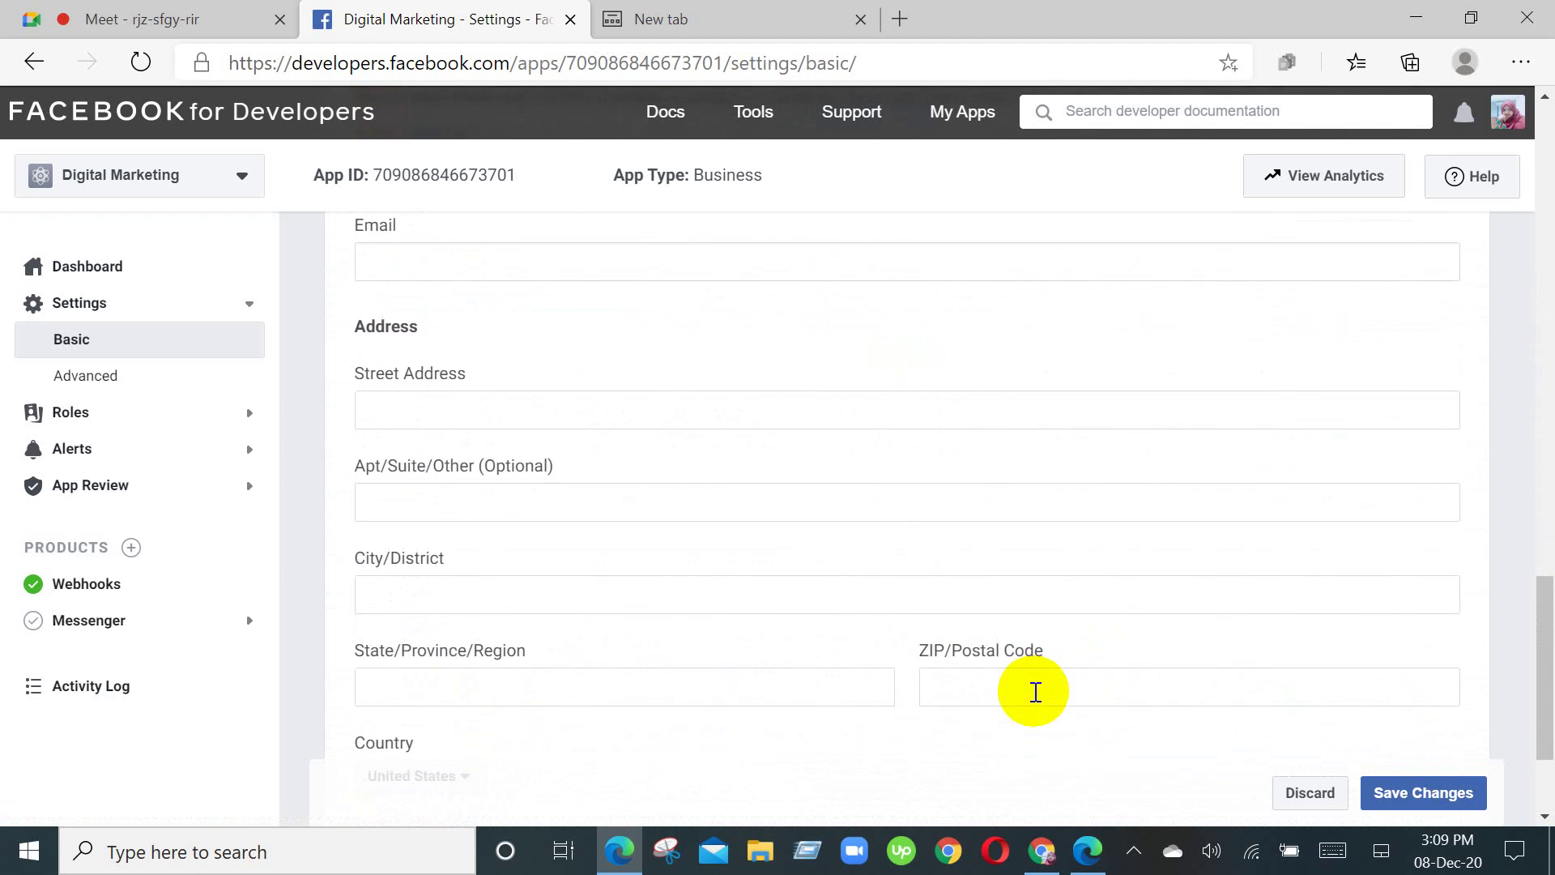
pyautogui.scroll(-2, 1036, 692)
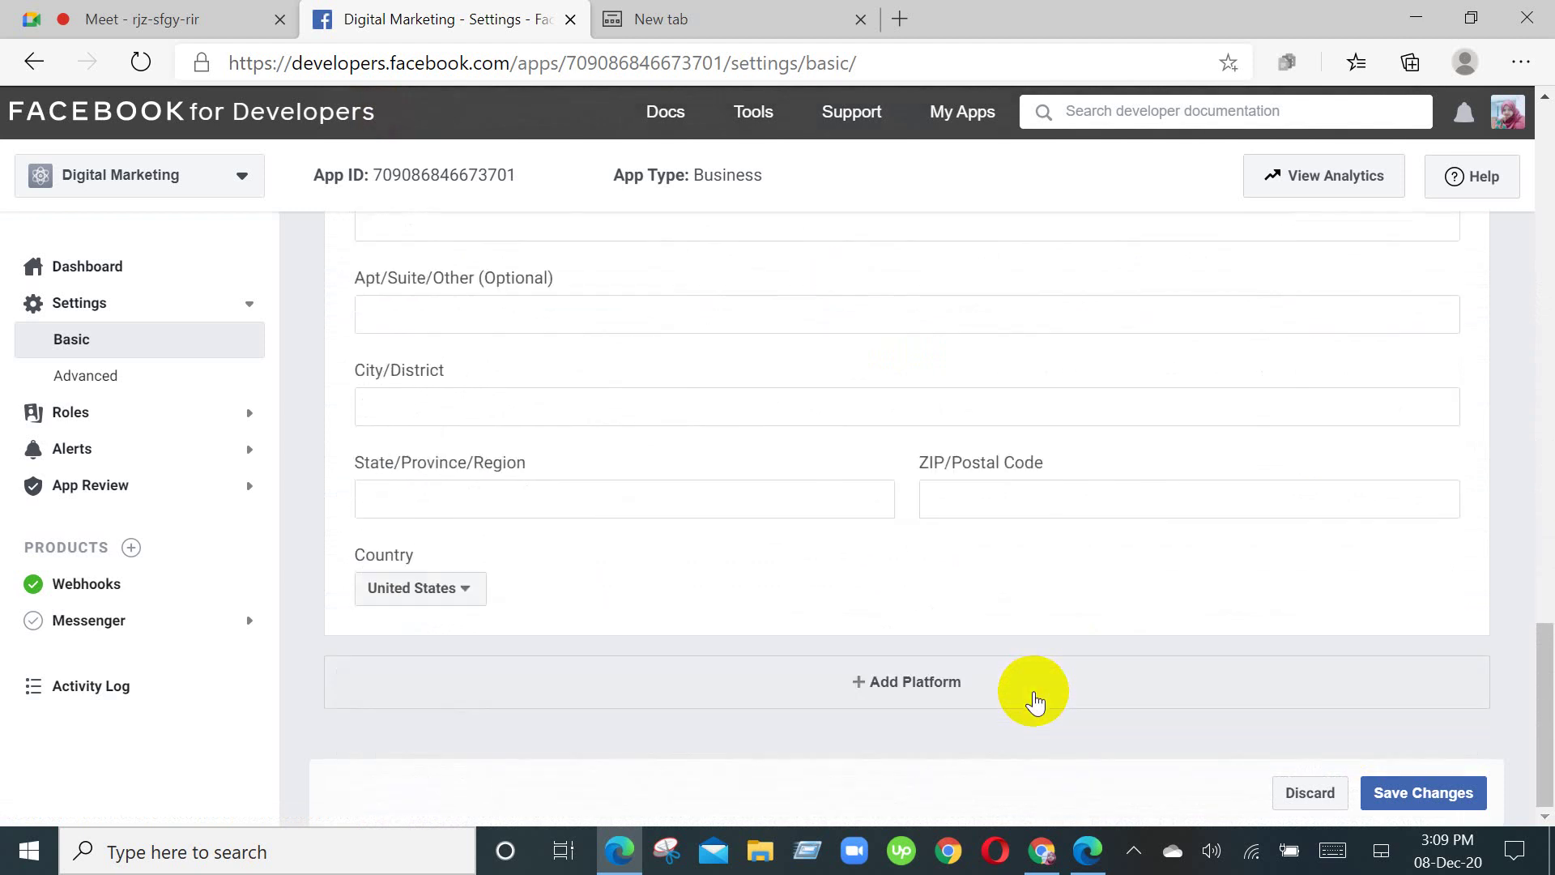
pyautogui.scroll(8, 1036, 701)
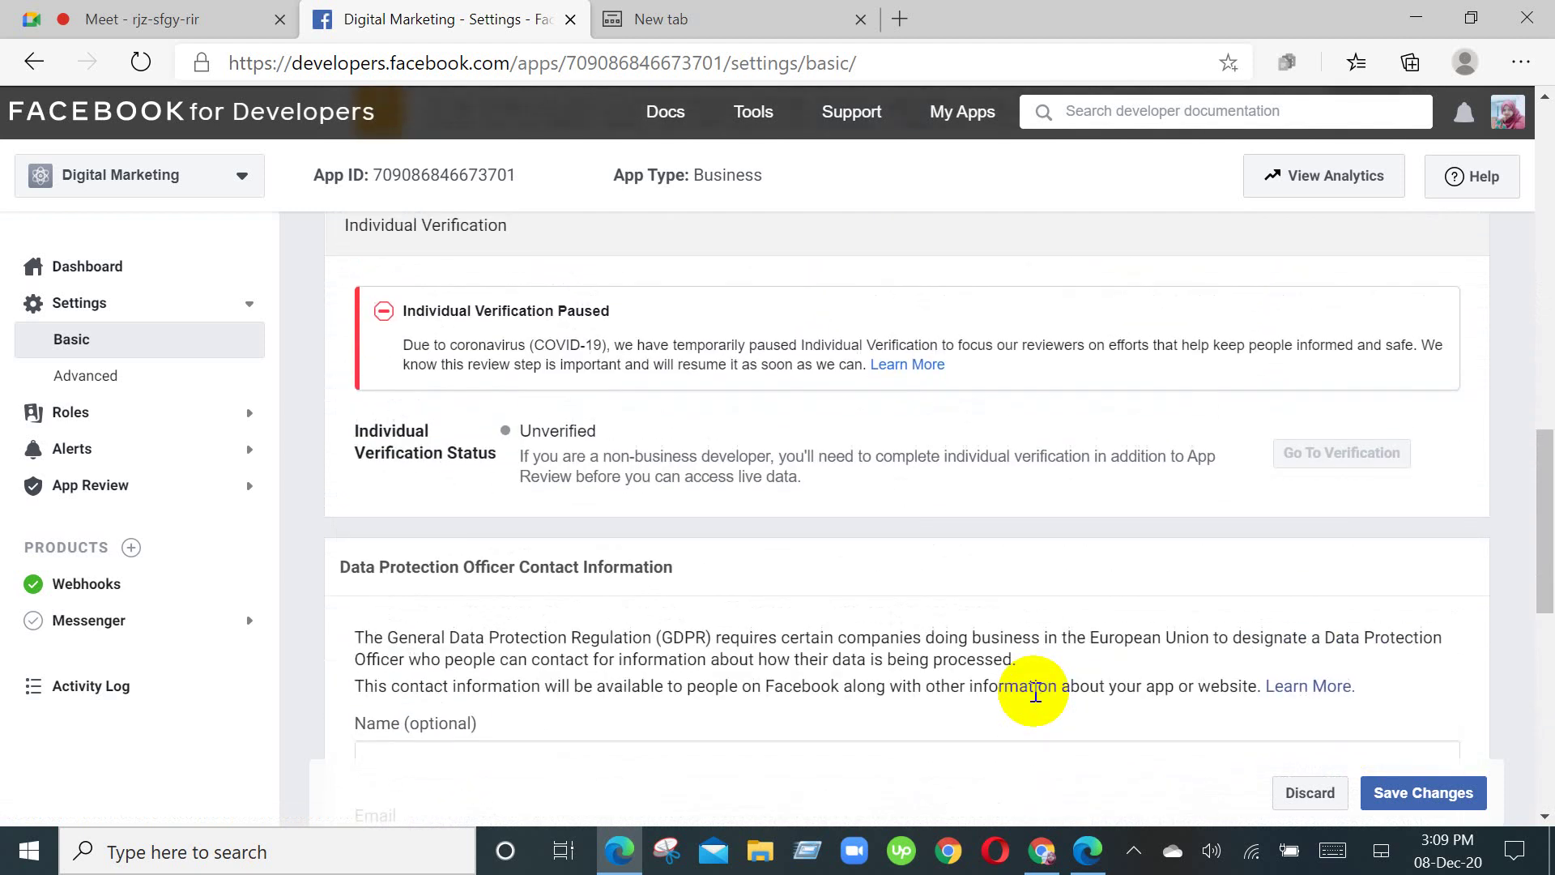
pyautogui.scroll(-3, 1035, 697)
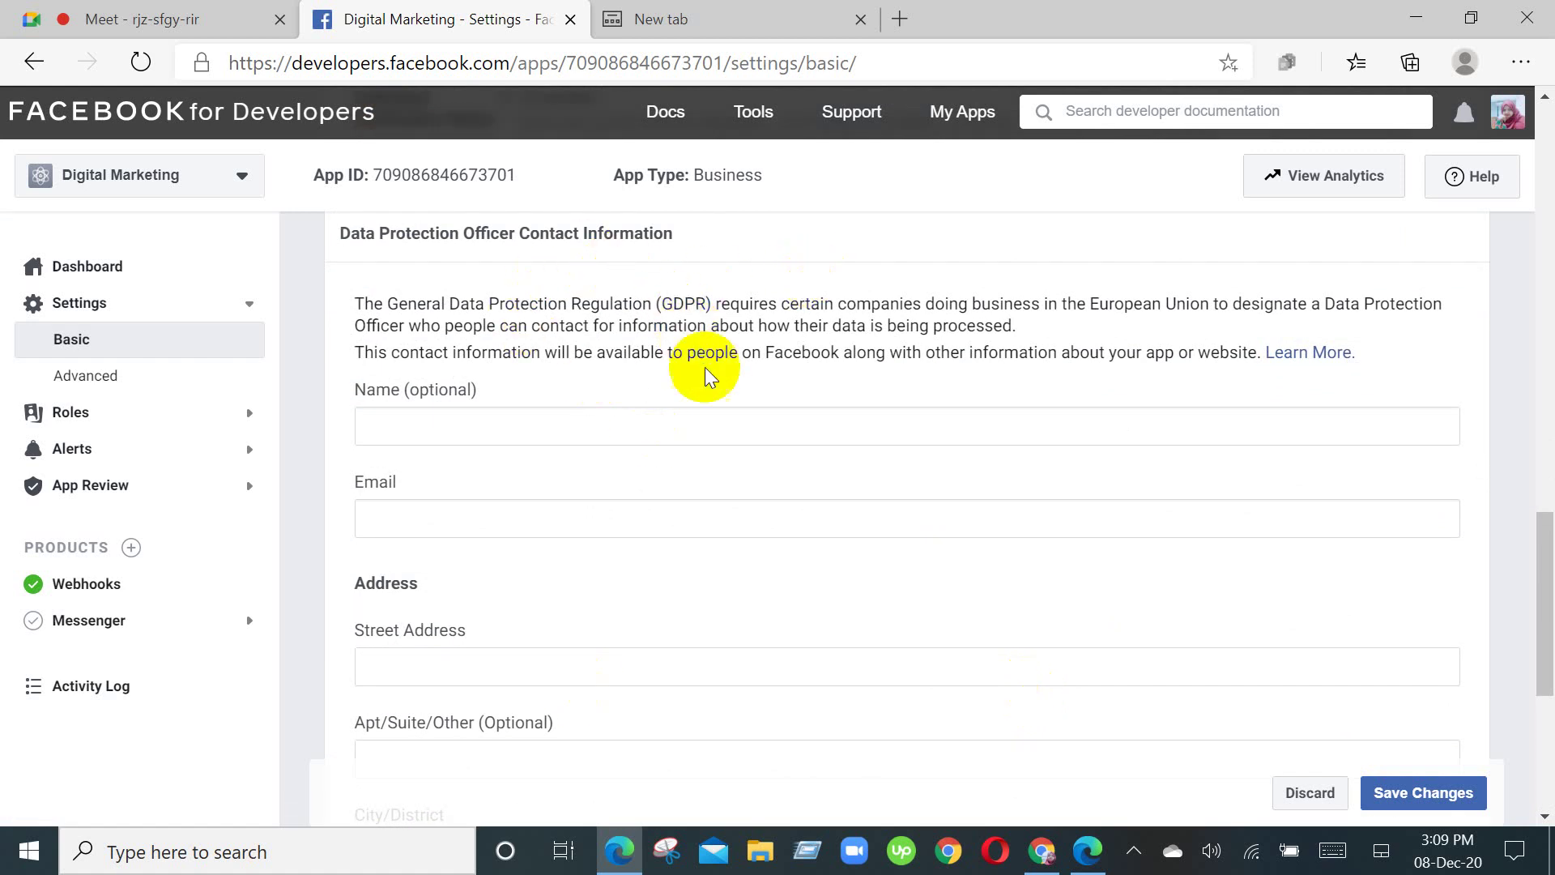
pyautogui.scroll(-5, 858, 729)
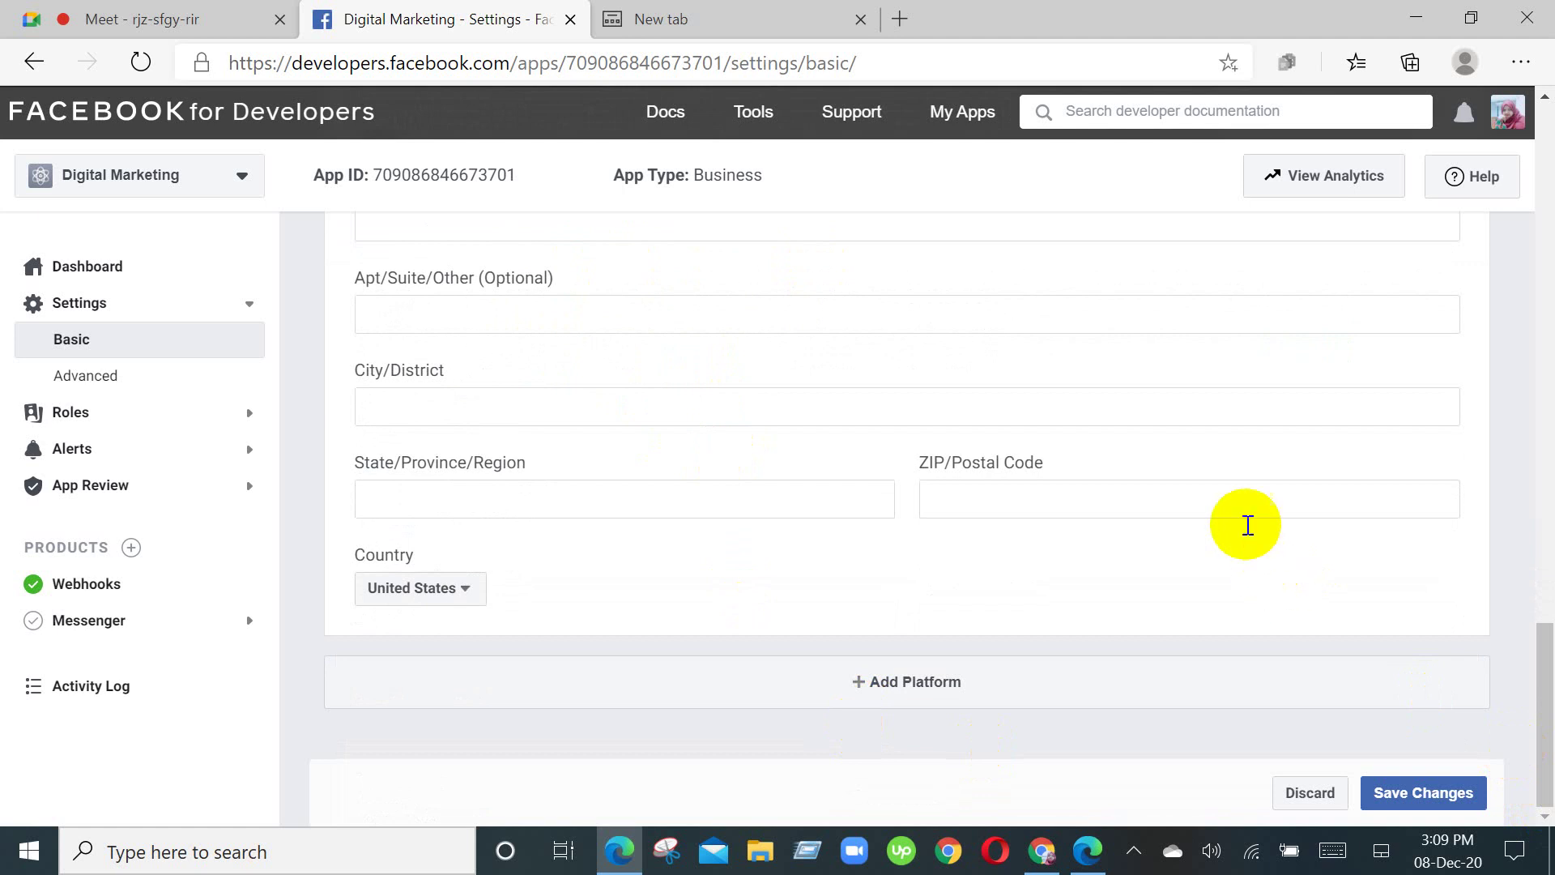
# Step: Leave for Advanced settings despite unsaved changes and review every section down to Remove App
pyautogui.click(147, 397)
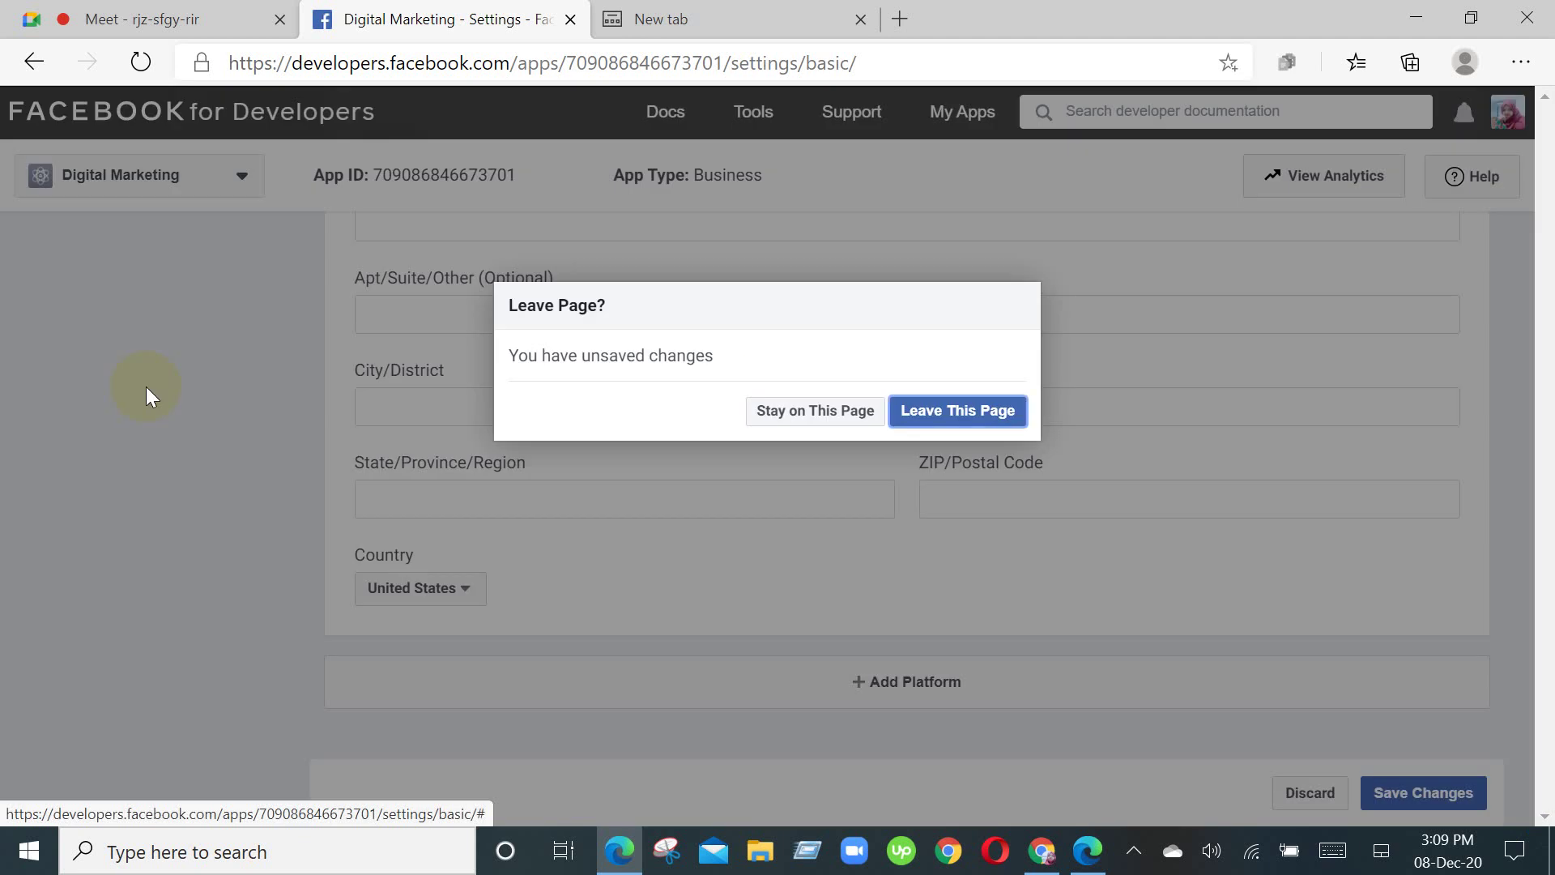
pyautogui.click(948, 410)
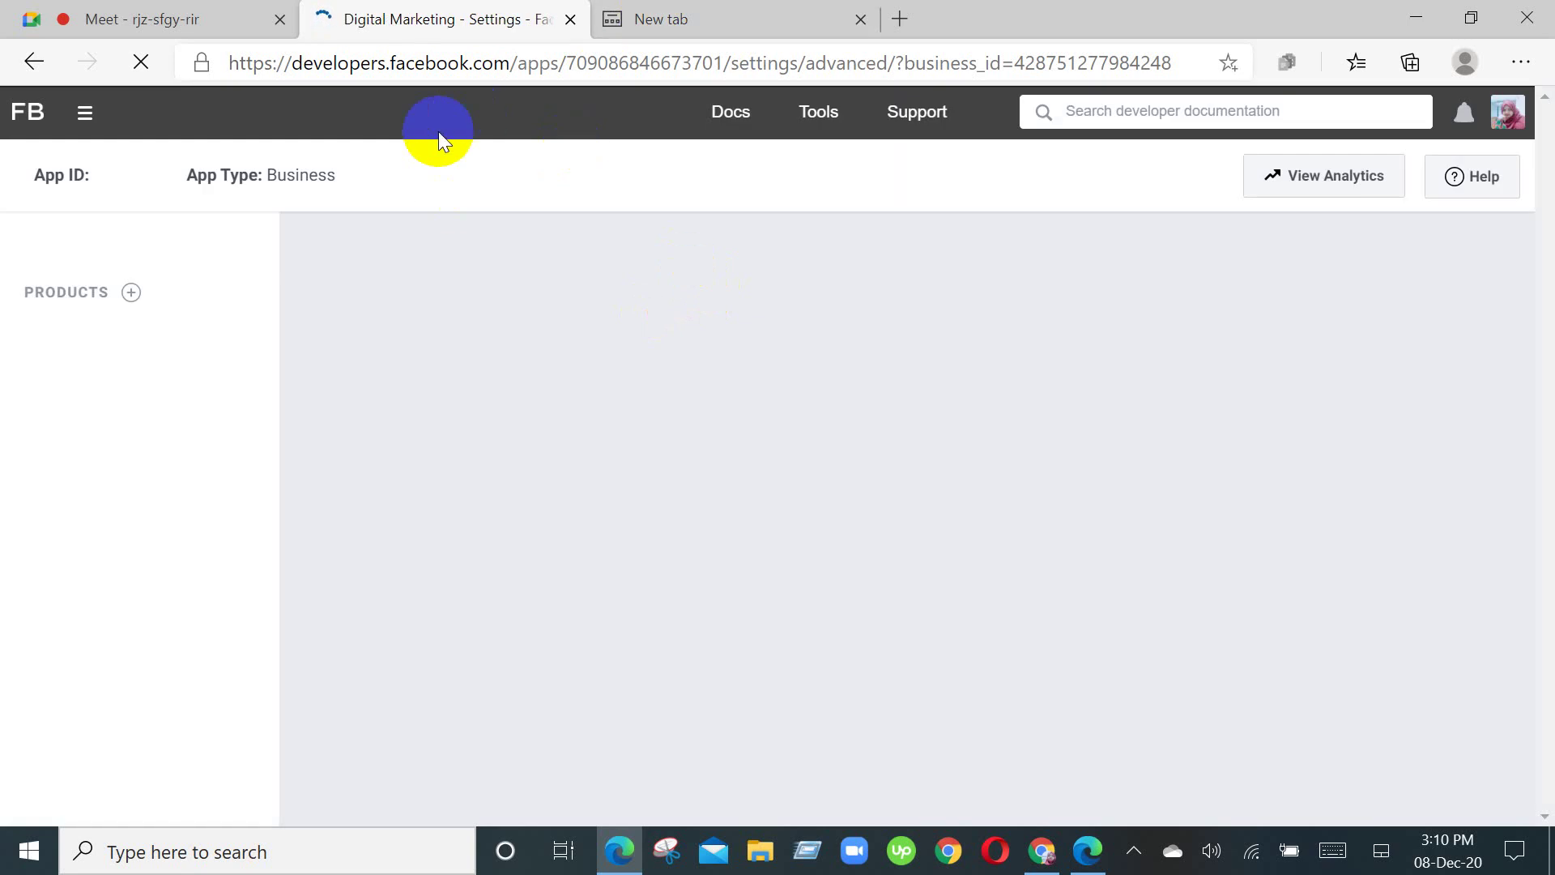
pyautogui.scroll(-5, 1029, 429)
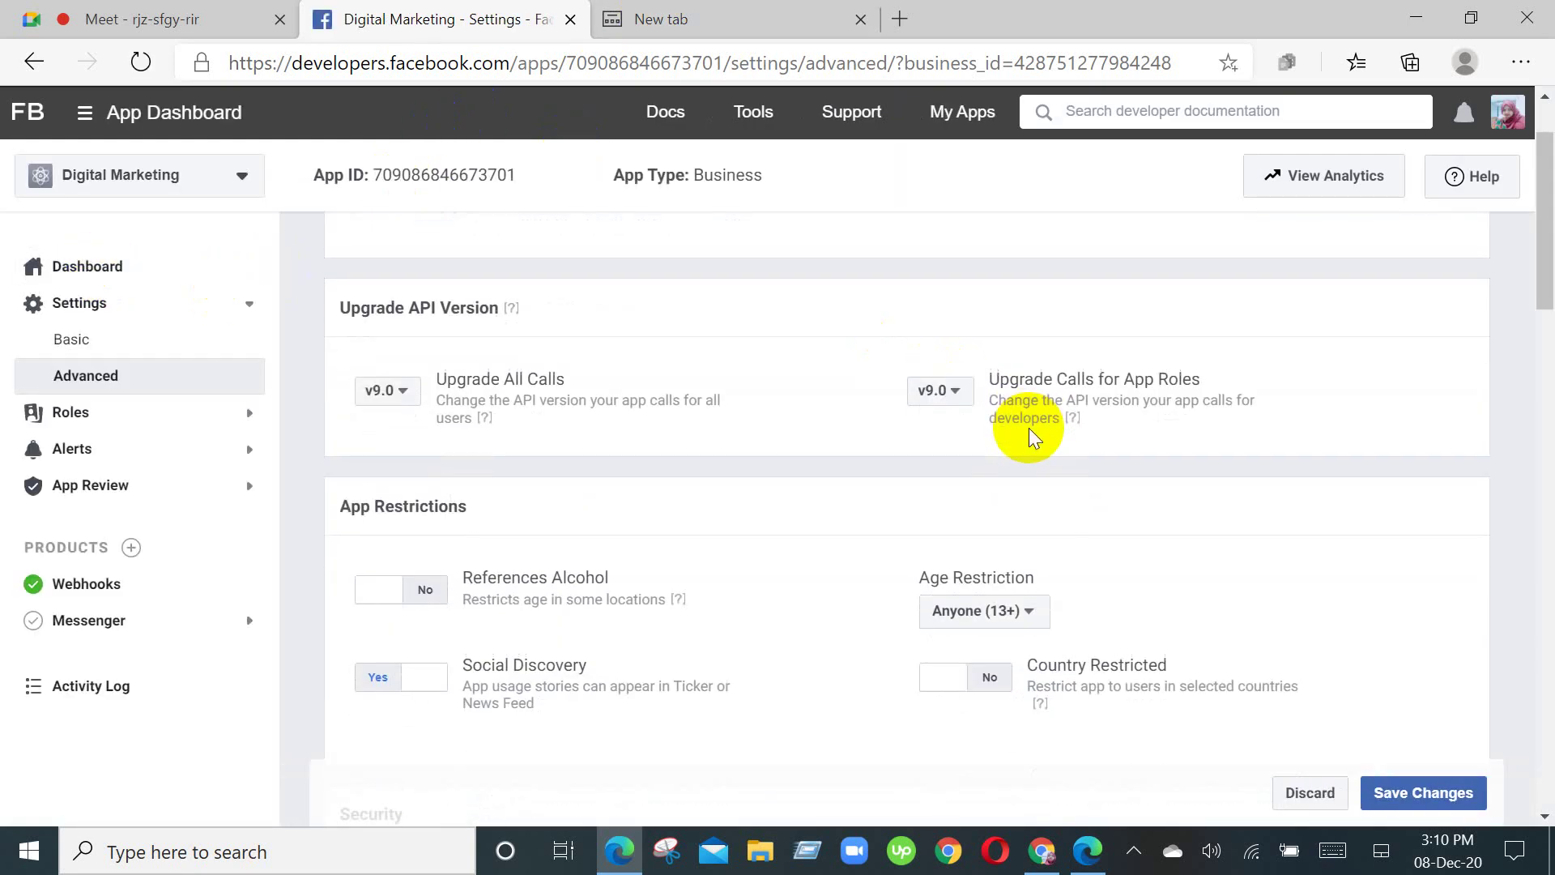
pyautogui.scroll(-3, 1029, 428)
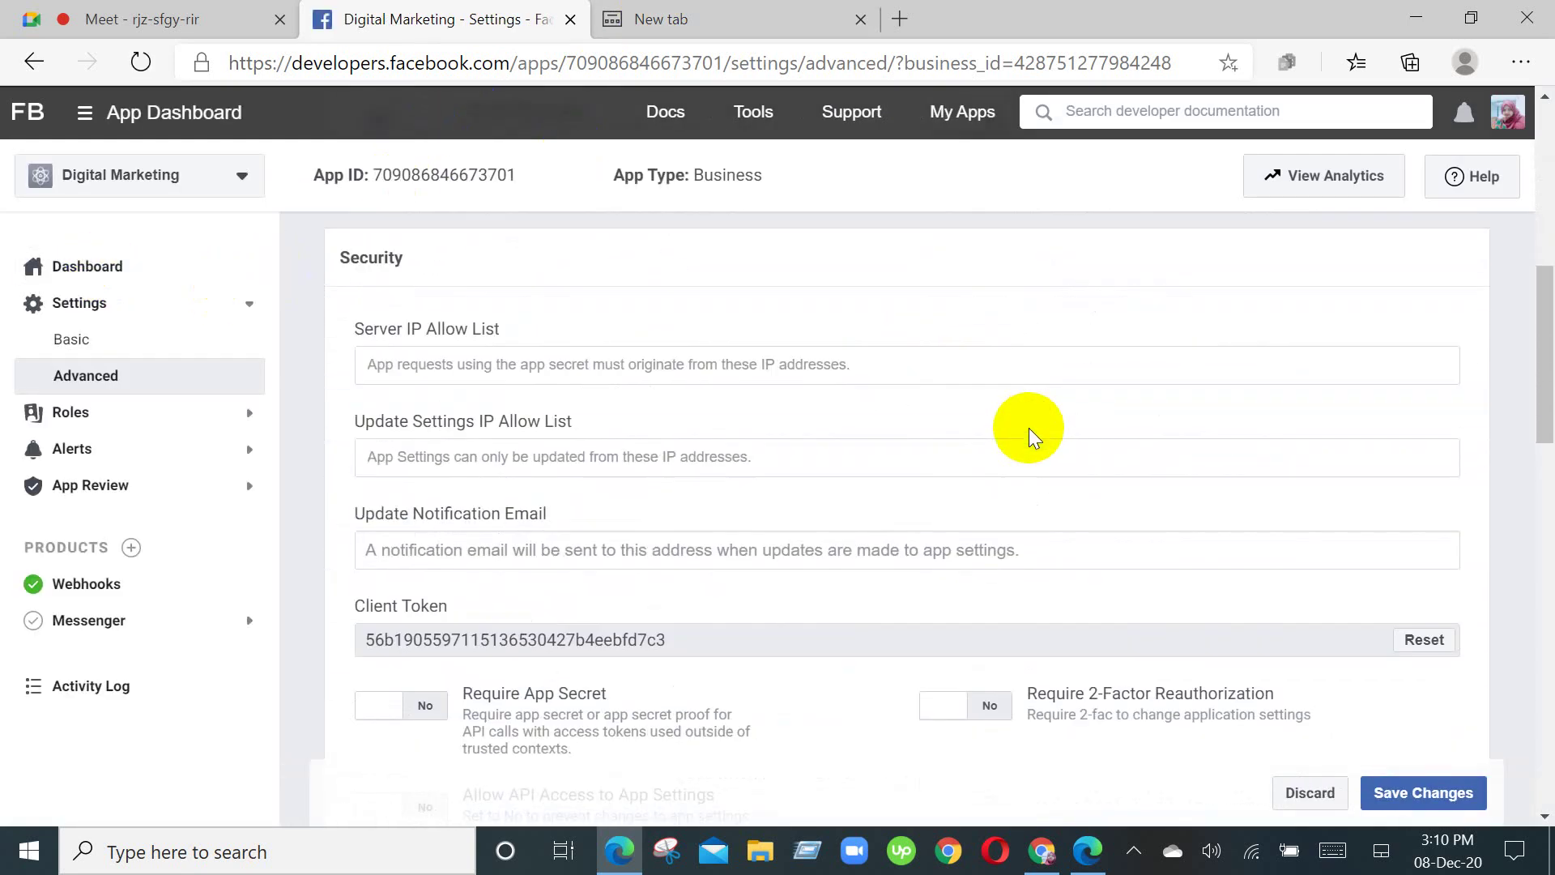
pyautogui.scroll(-8, 1028, 428)
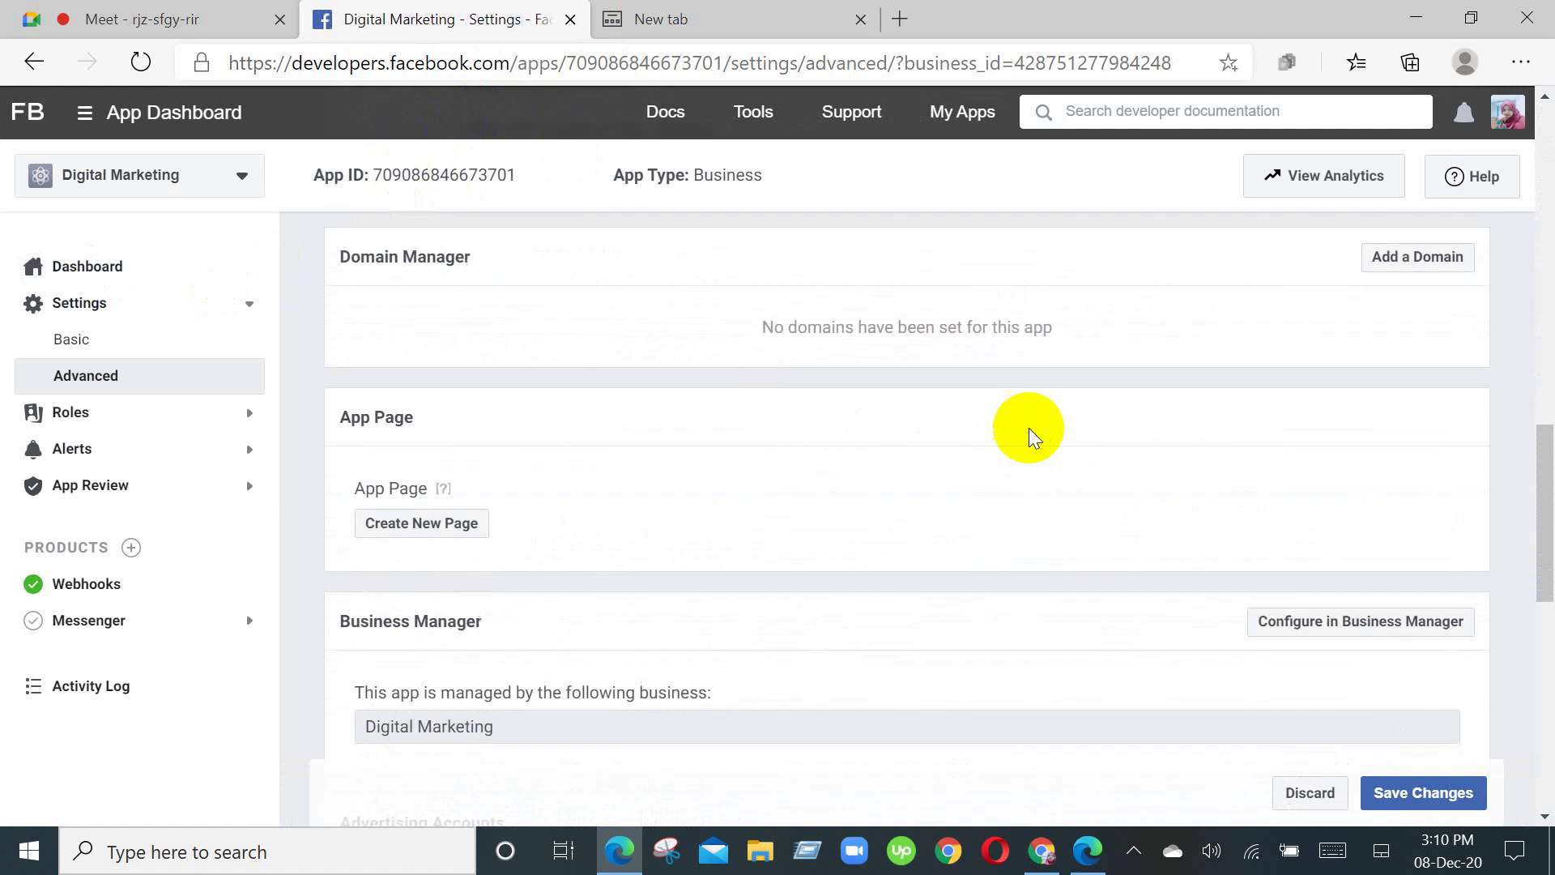
pyautogui.scroll(-5, 1033, 437)
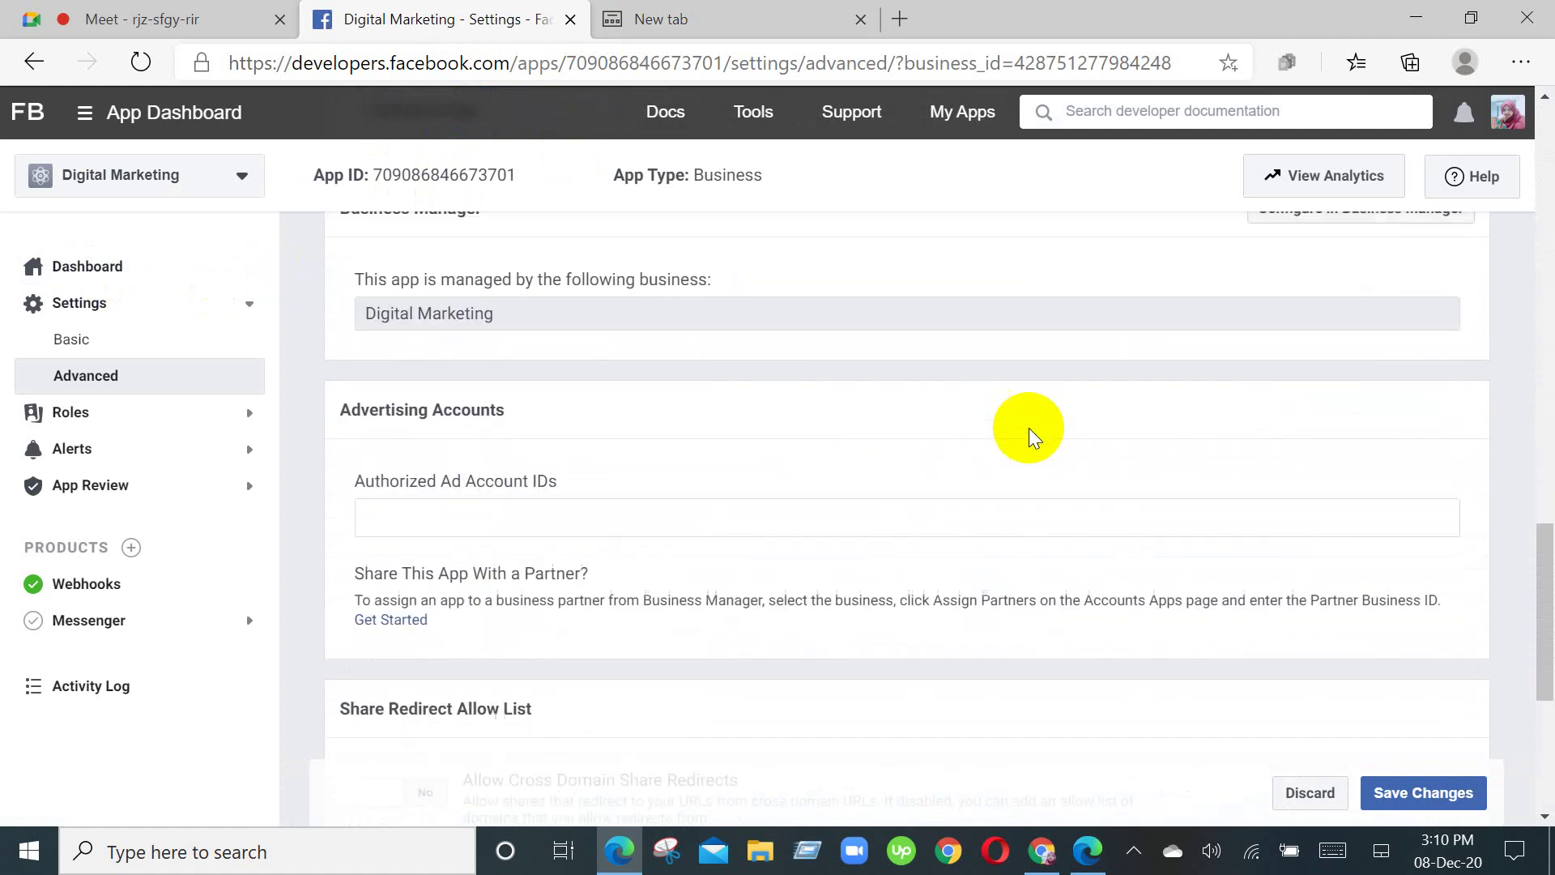
pyautogui.scroll(-5, 1033, 437)
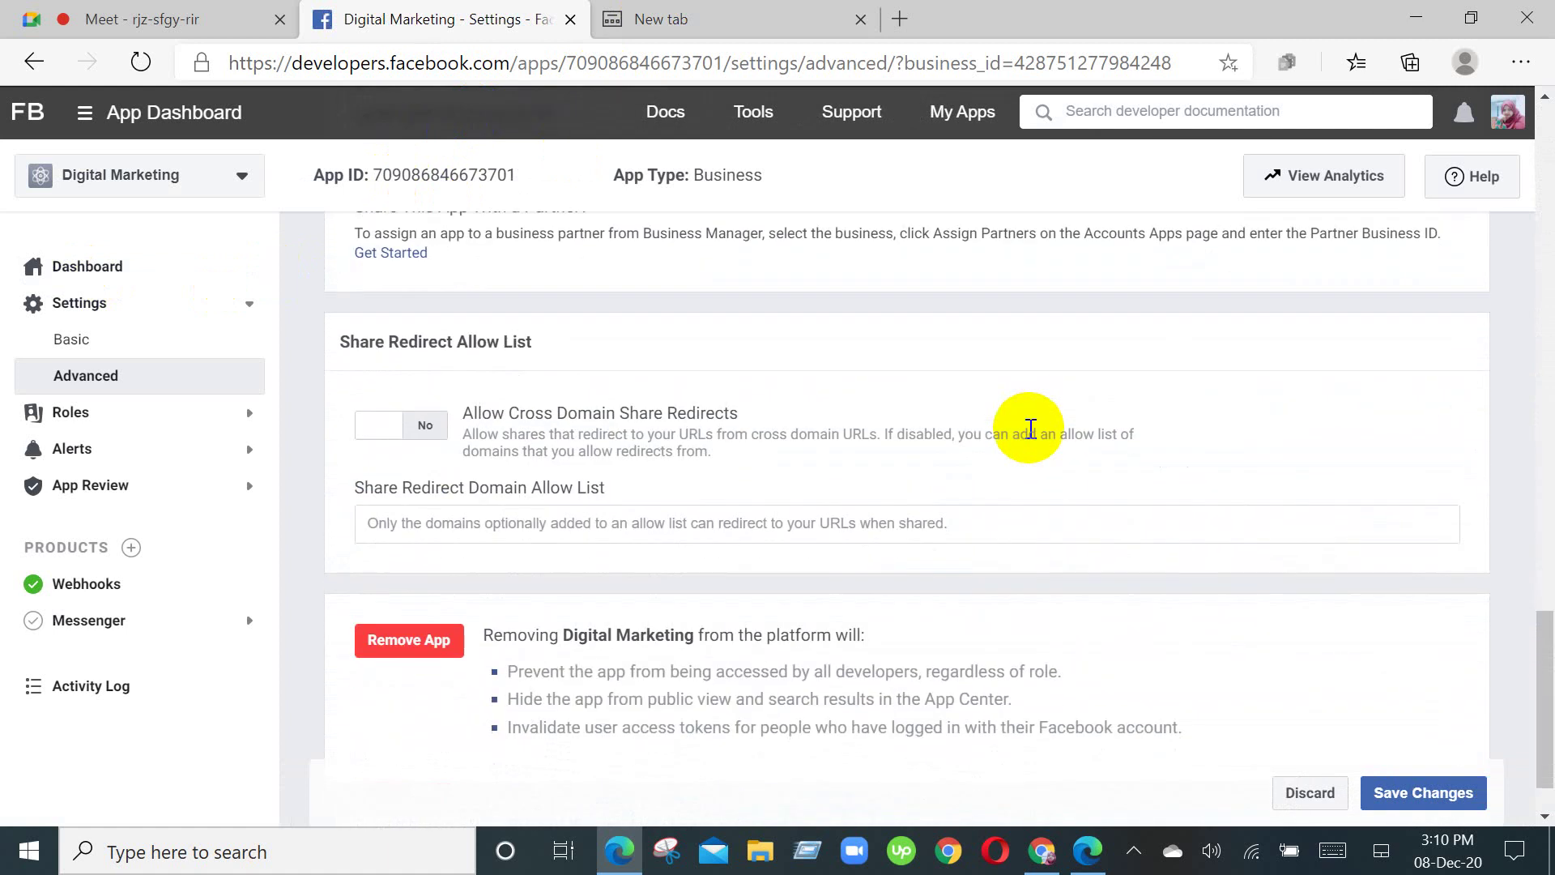
pyautogui.scroll(-1, 1035, 437)
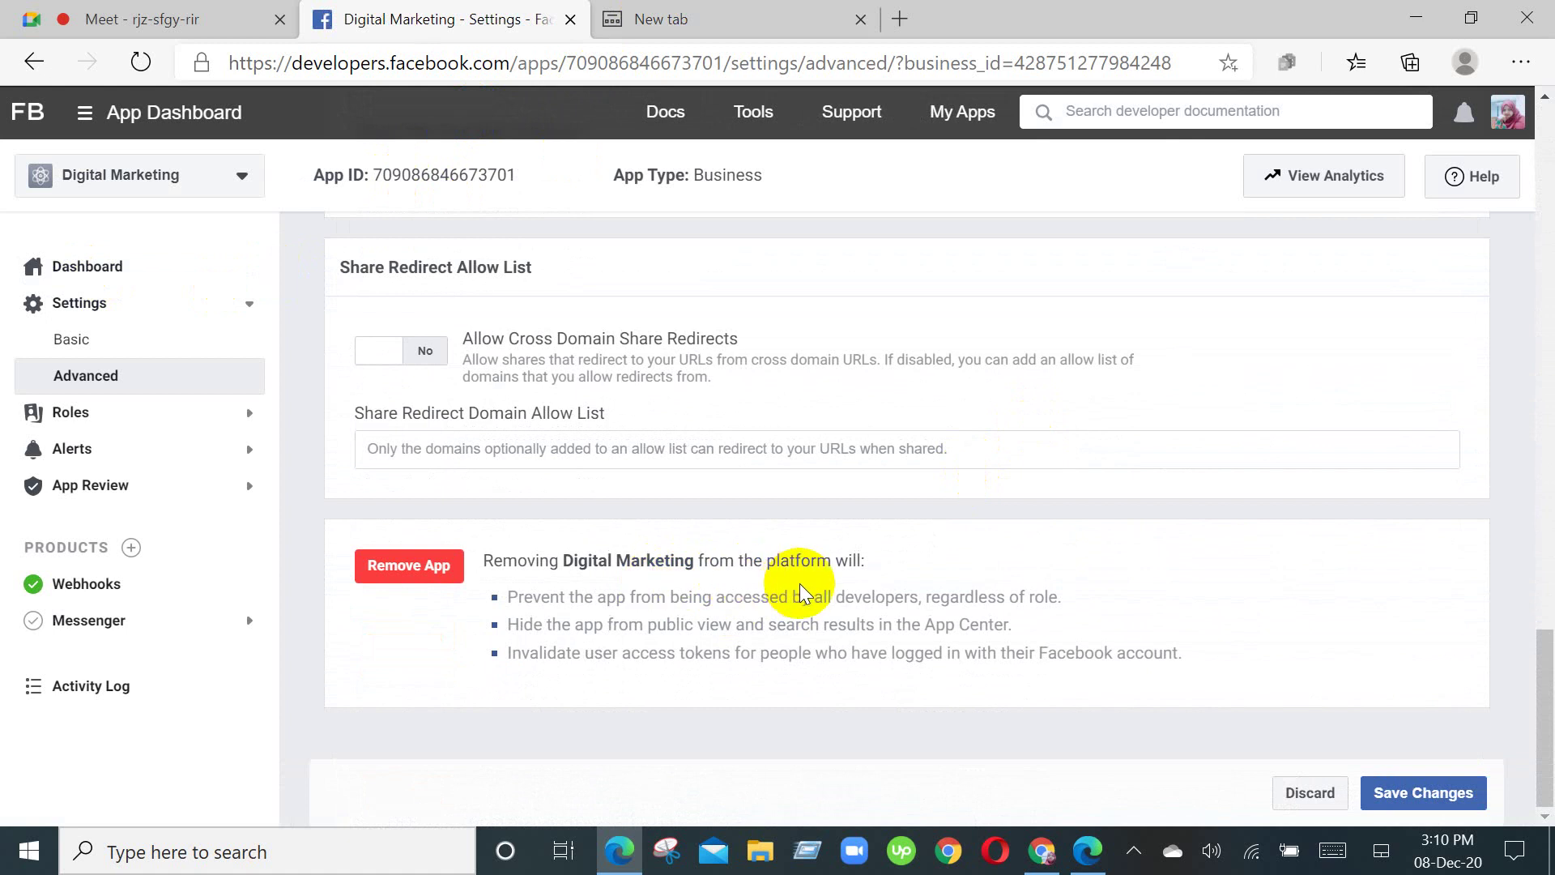
pyautogui.click(416, 571)
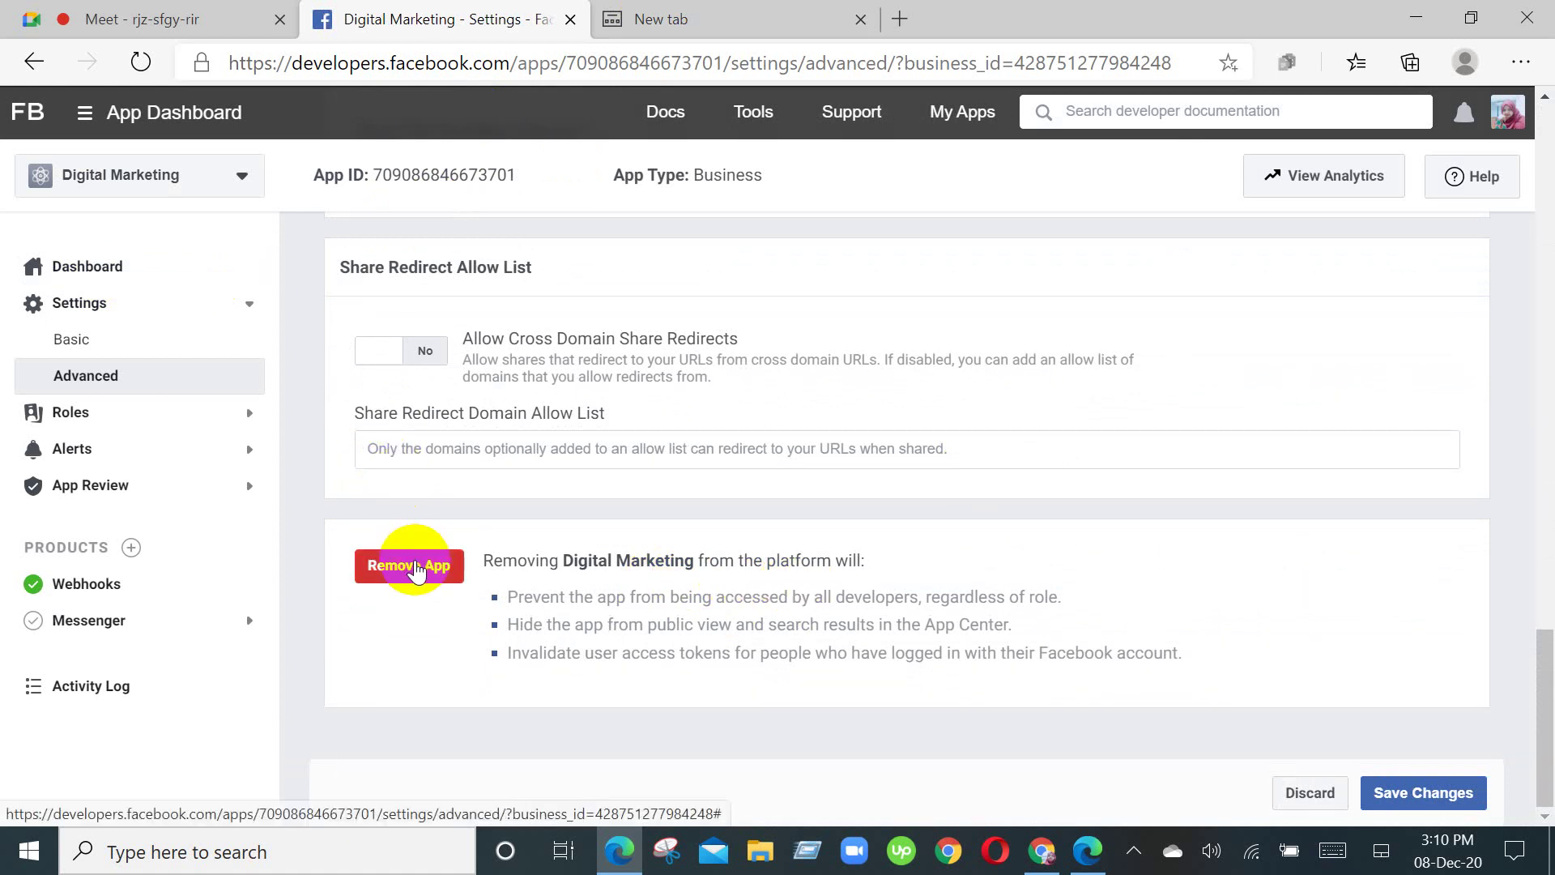
pyautogui.scroll(10, 410, 558)
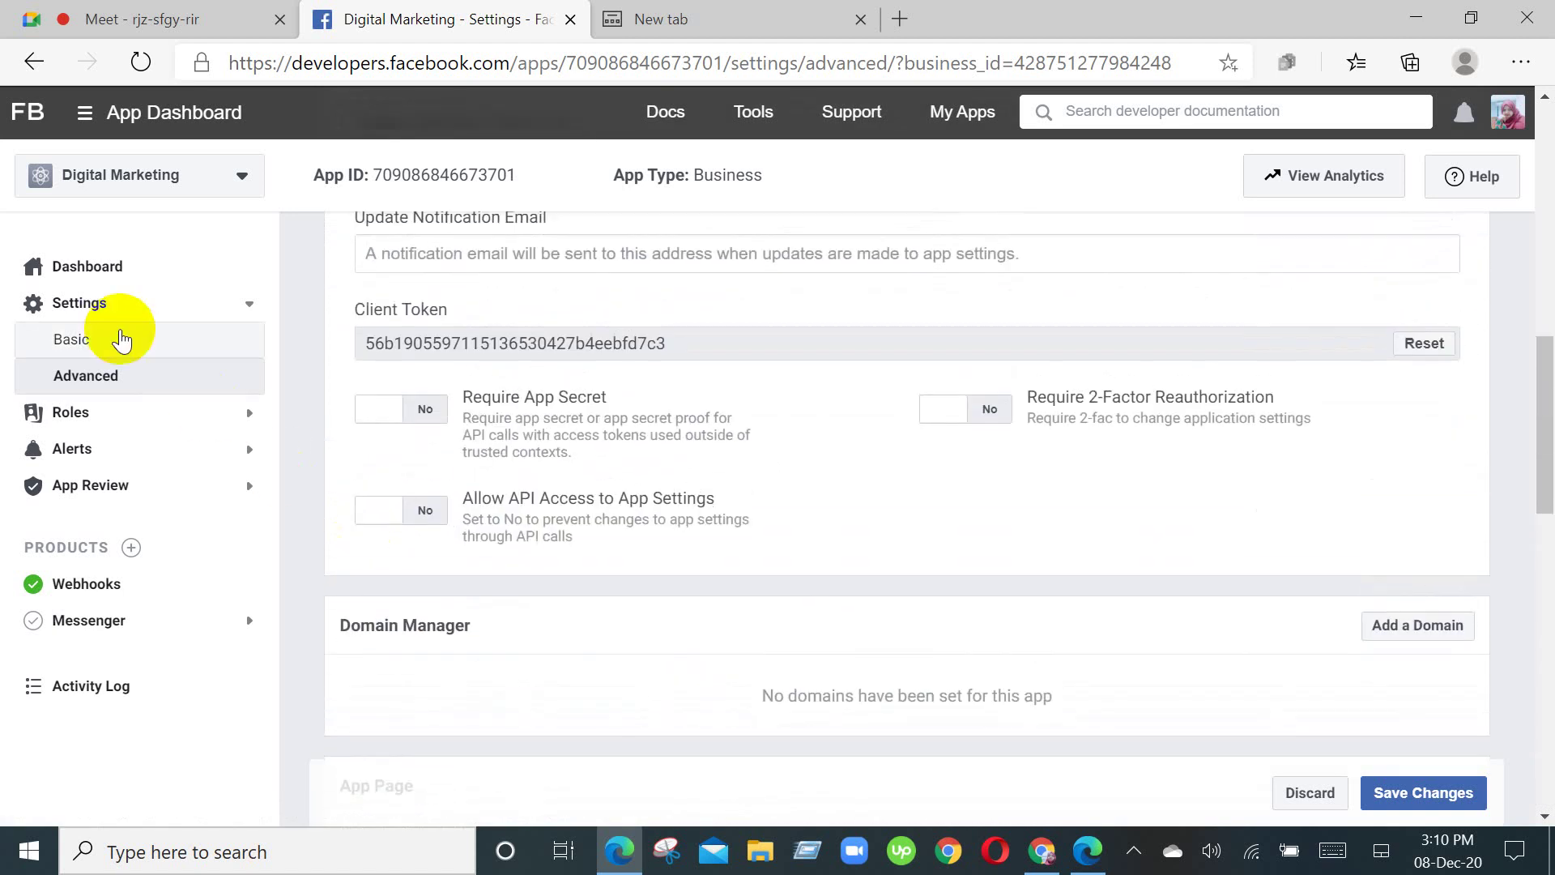
# Step: Open Basic settings and review App Purpose and the Unverified verification status
pyautogui.click(122, 341)
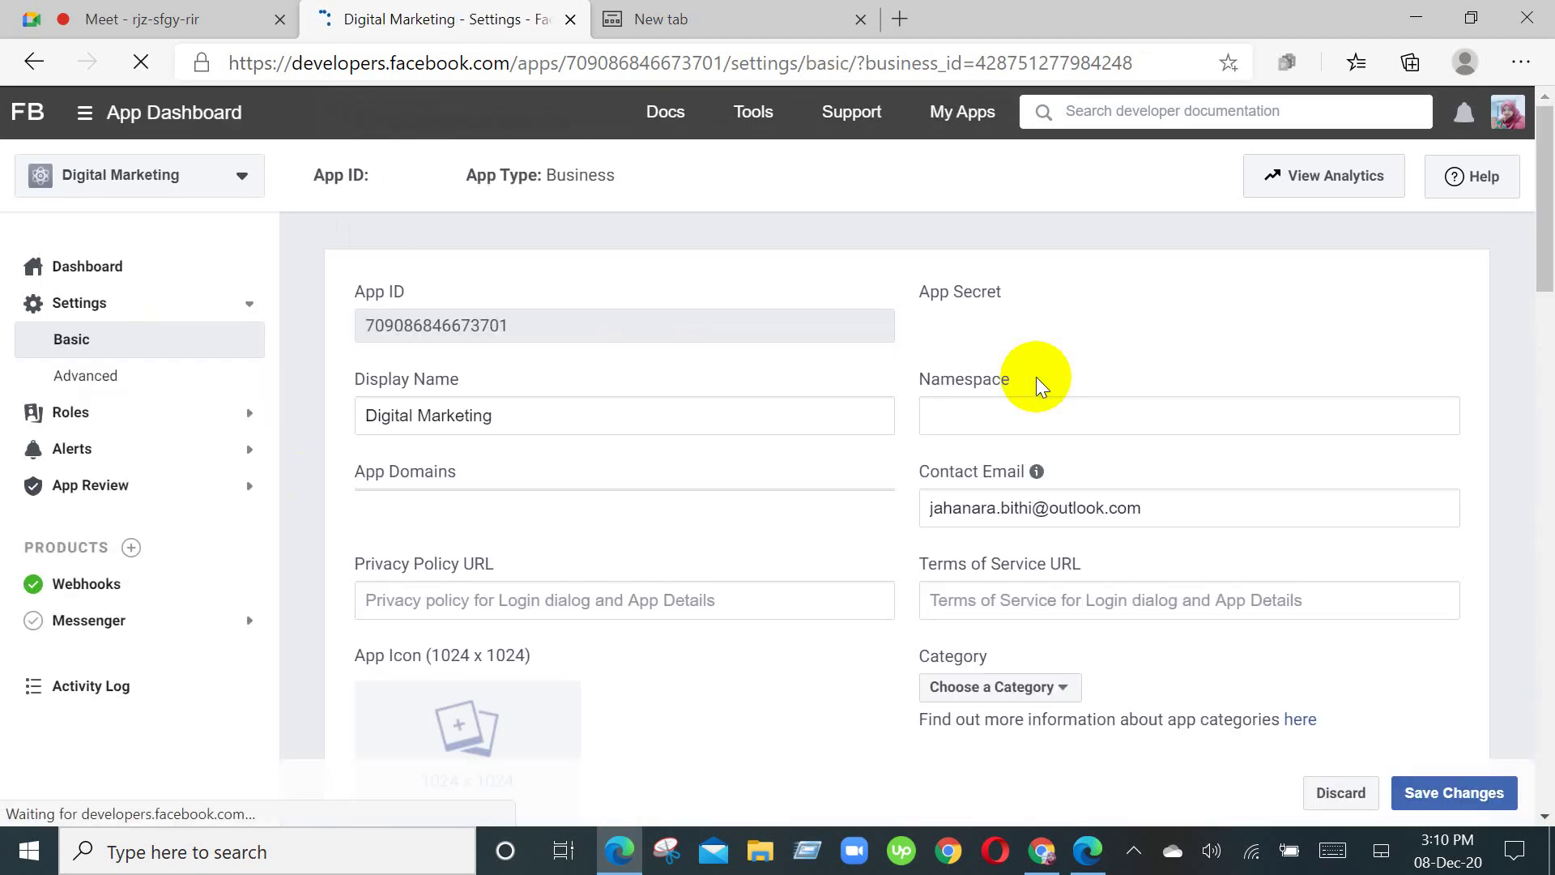
pyautogui.scroll(-5, 1039, 382)
pyautogui.scroll(-10, 1002, 486)
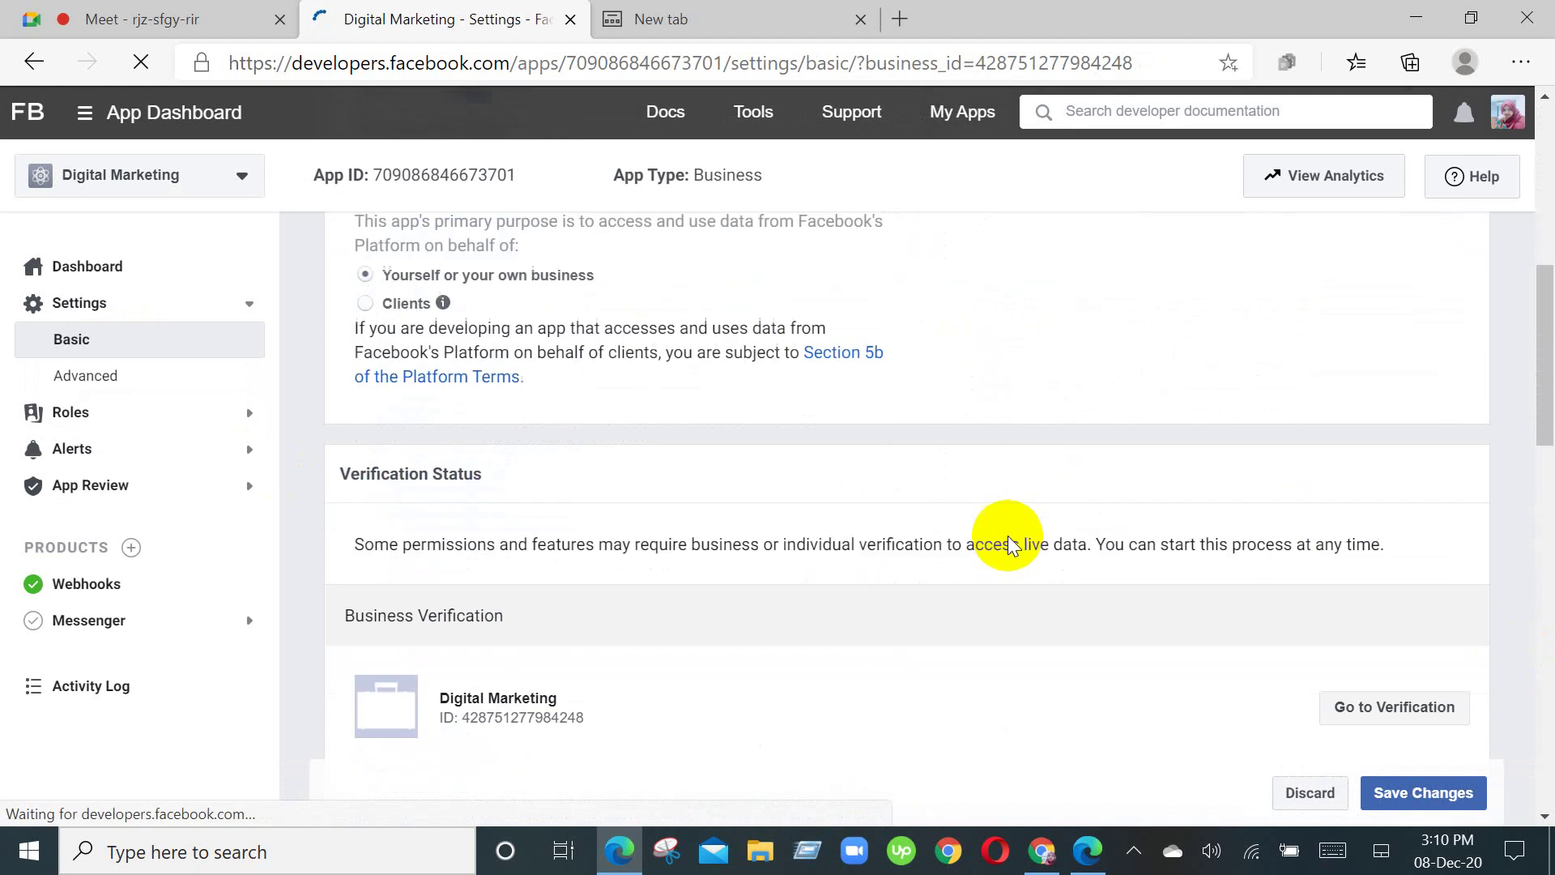
pyautogui.scroll(-10, 1004, 531)
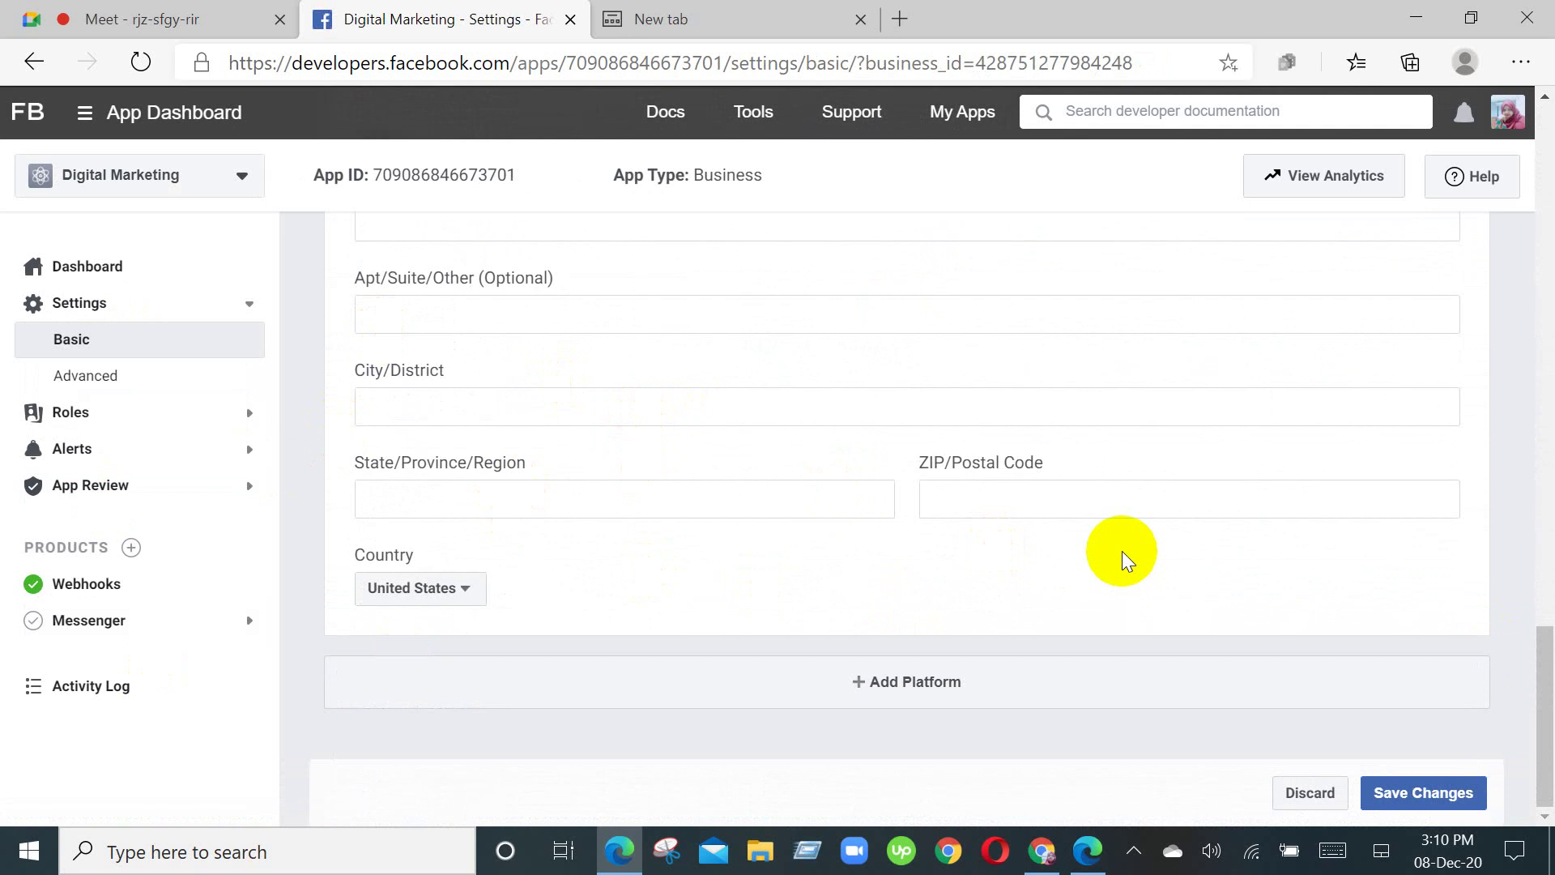
pyautogui.scroll(6, 1127, 561)
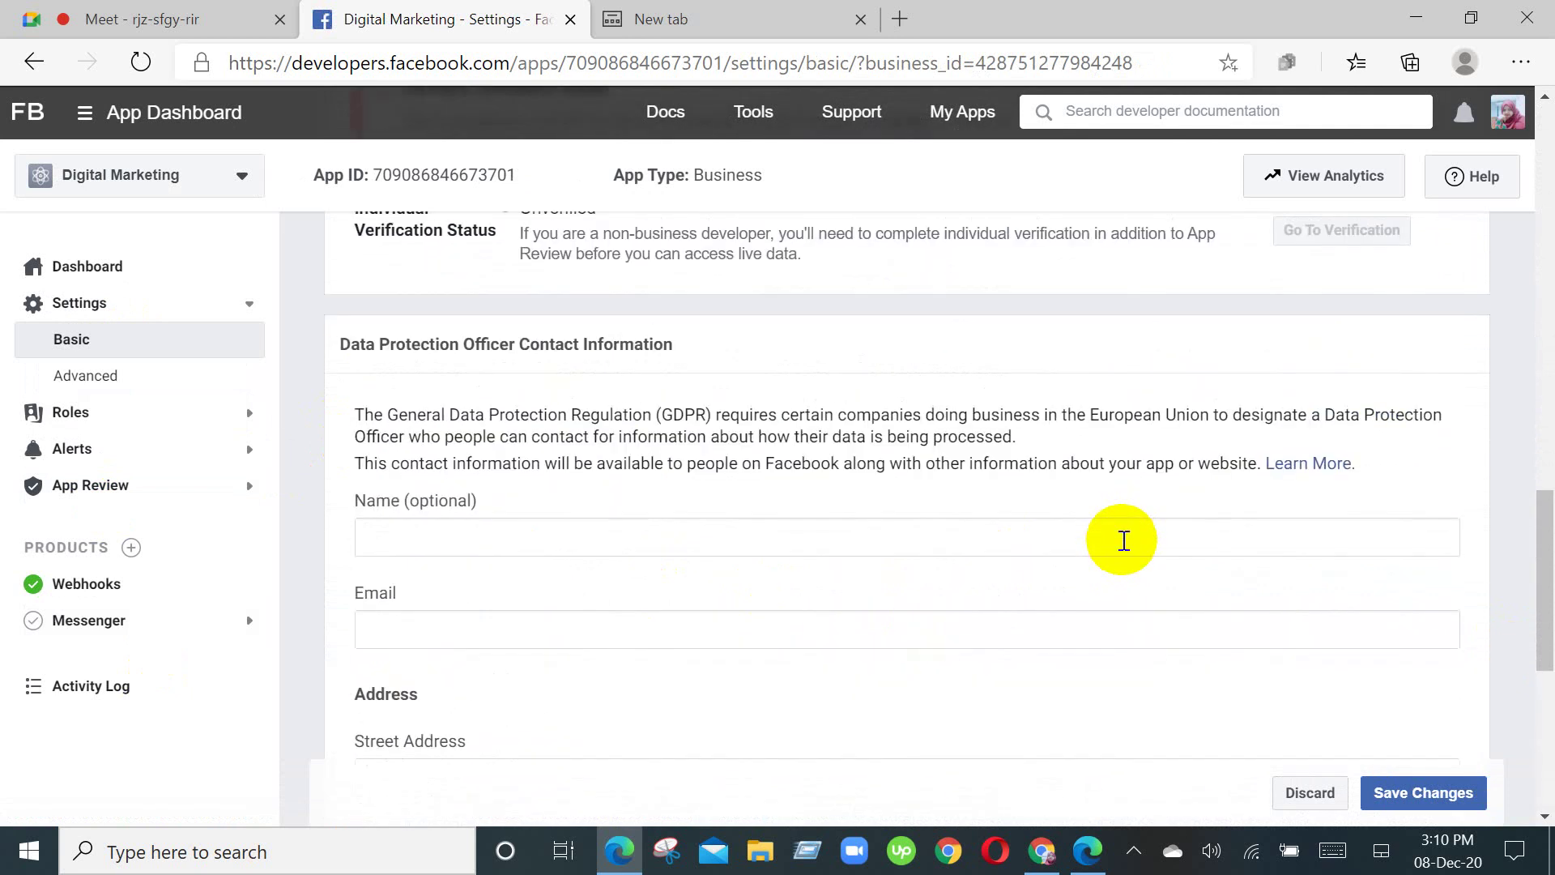
pyautogui.scroll(-6, 1124, 541)
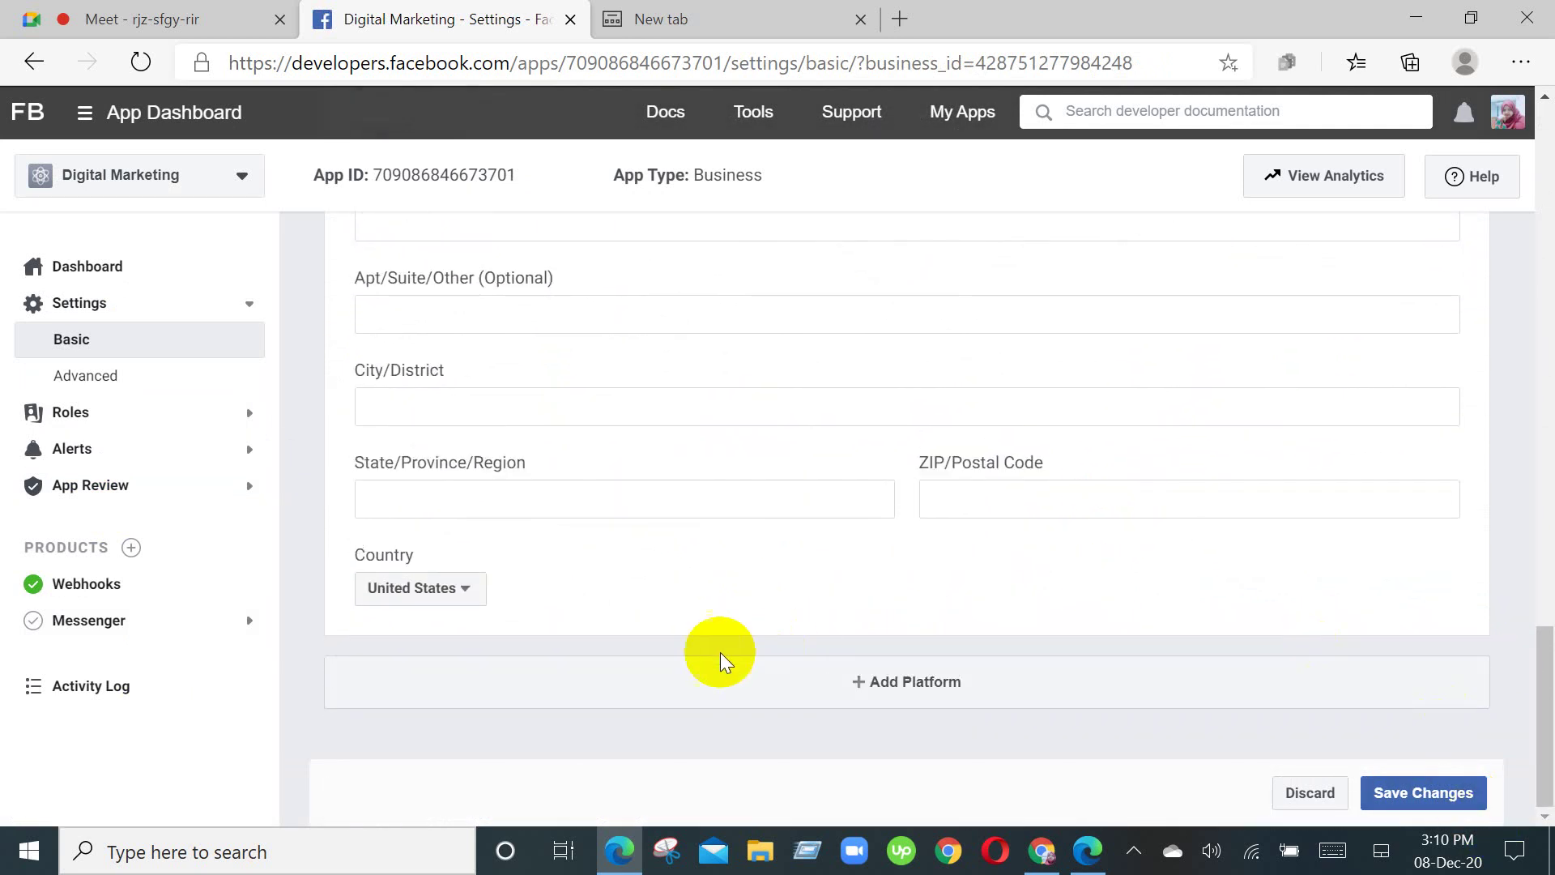
pyautogui.scroll(10, 697, 622)
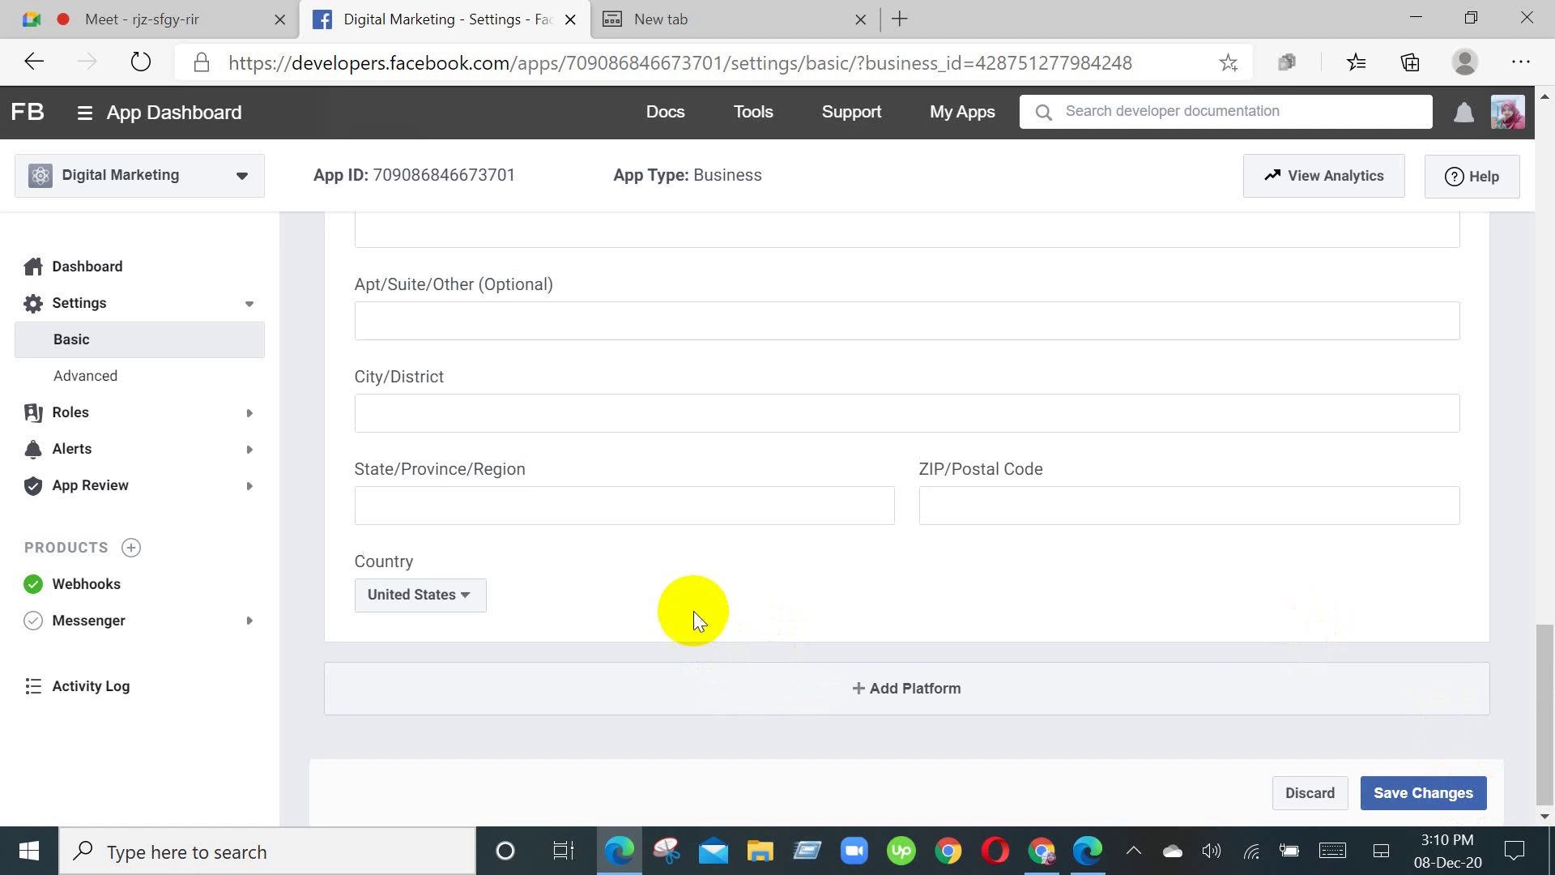
pyautogui.scroll(8, 694, 620)
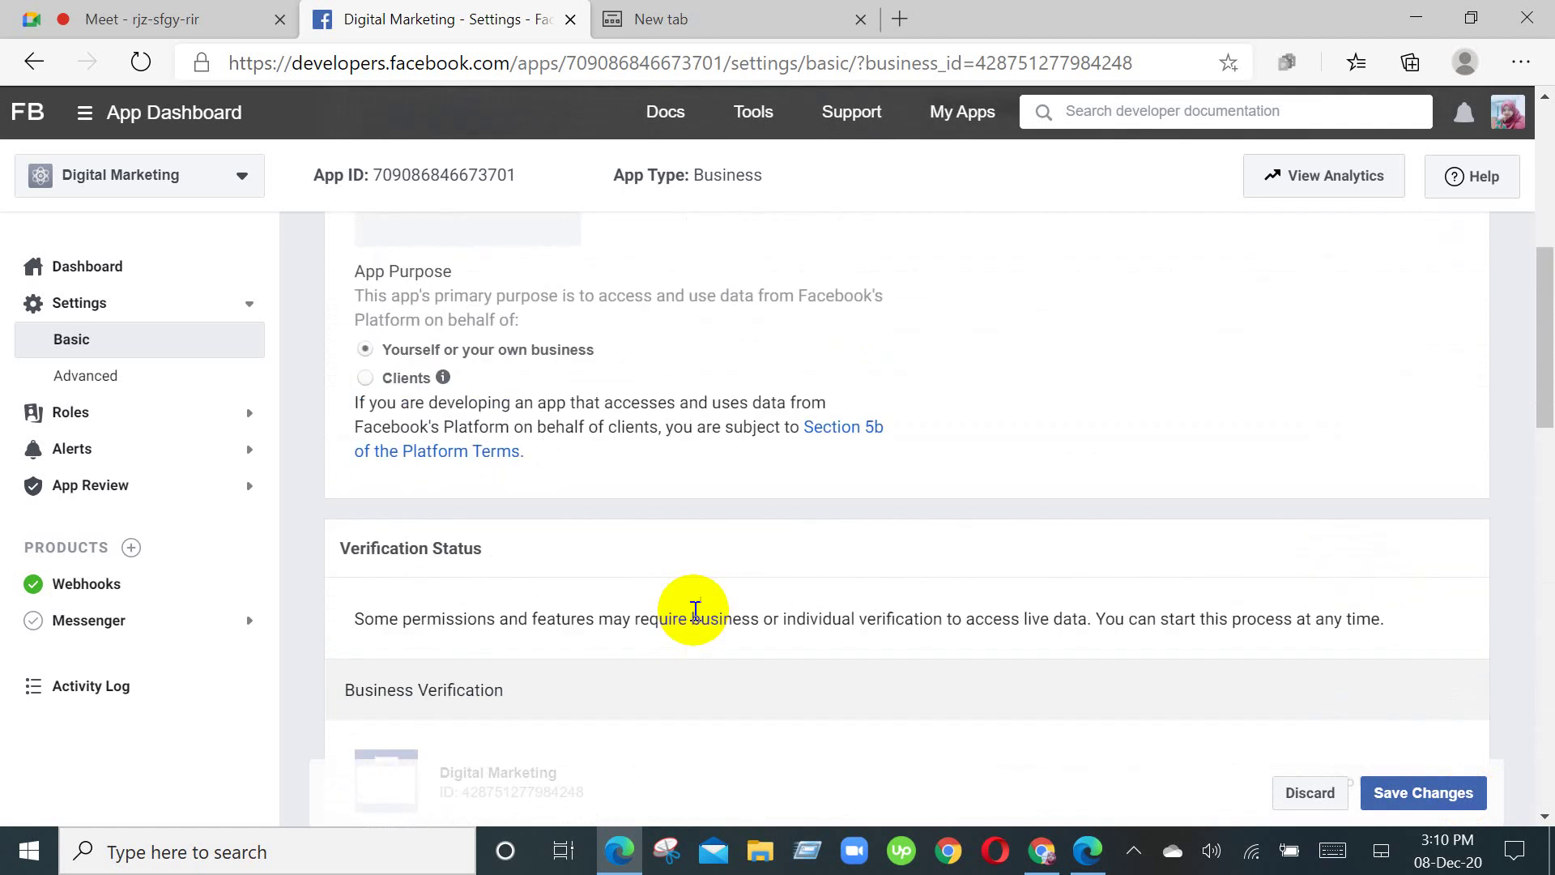
pyautogui.scroll(2, 694, 614)
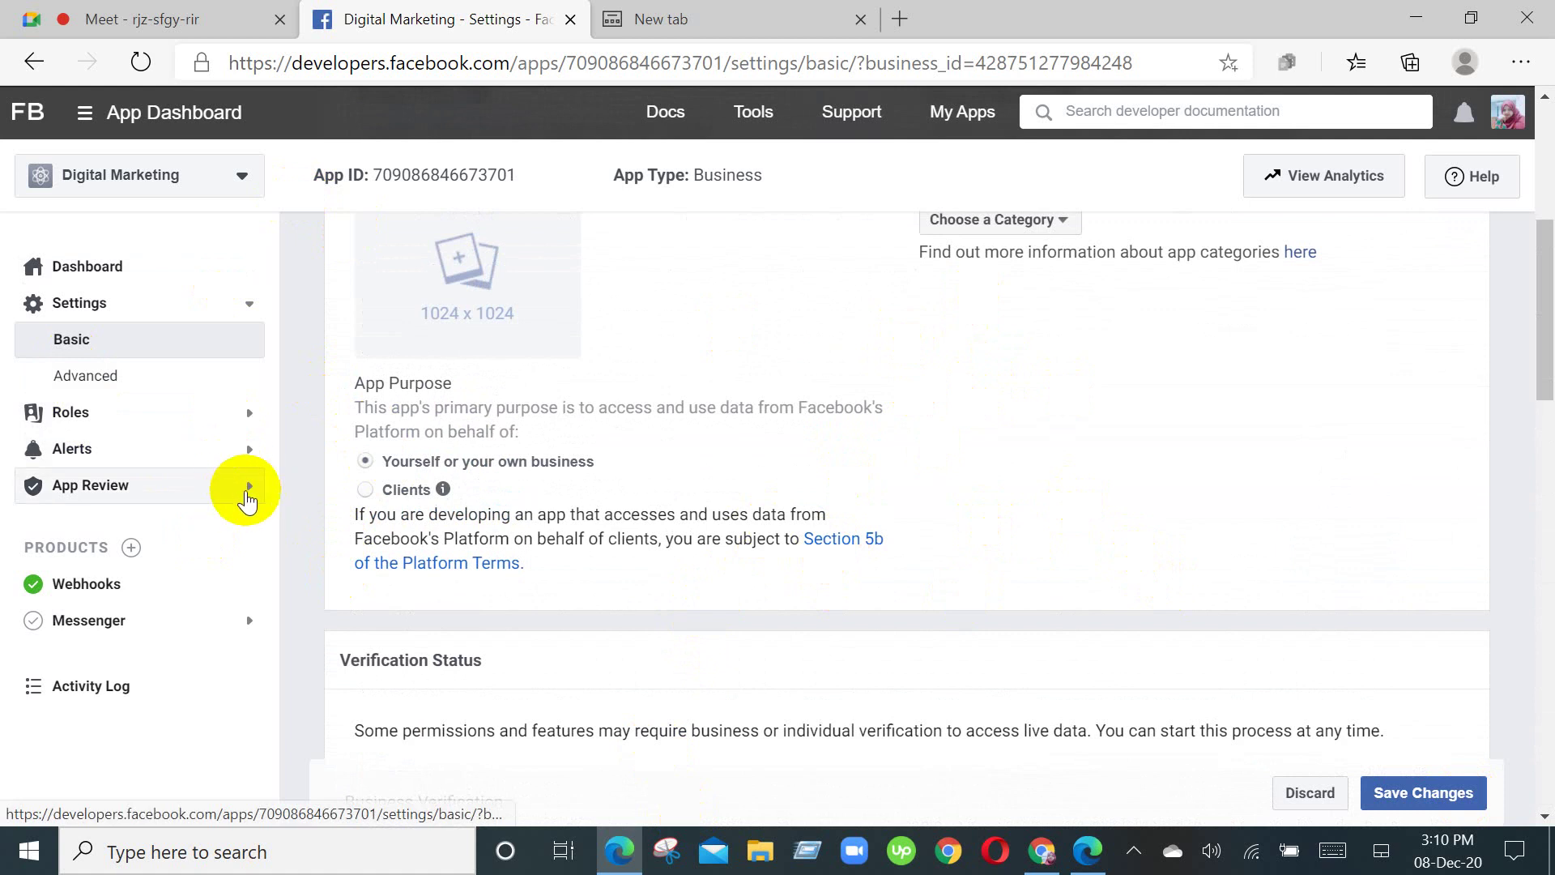
# Step: Recheck the Data Protection Officer fields, then go back to the Google Meet presentation
pyautogui.scroll(-7, 871, 462)
pyautogui.scroll(-5, 871, 462)
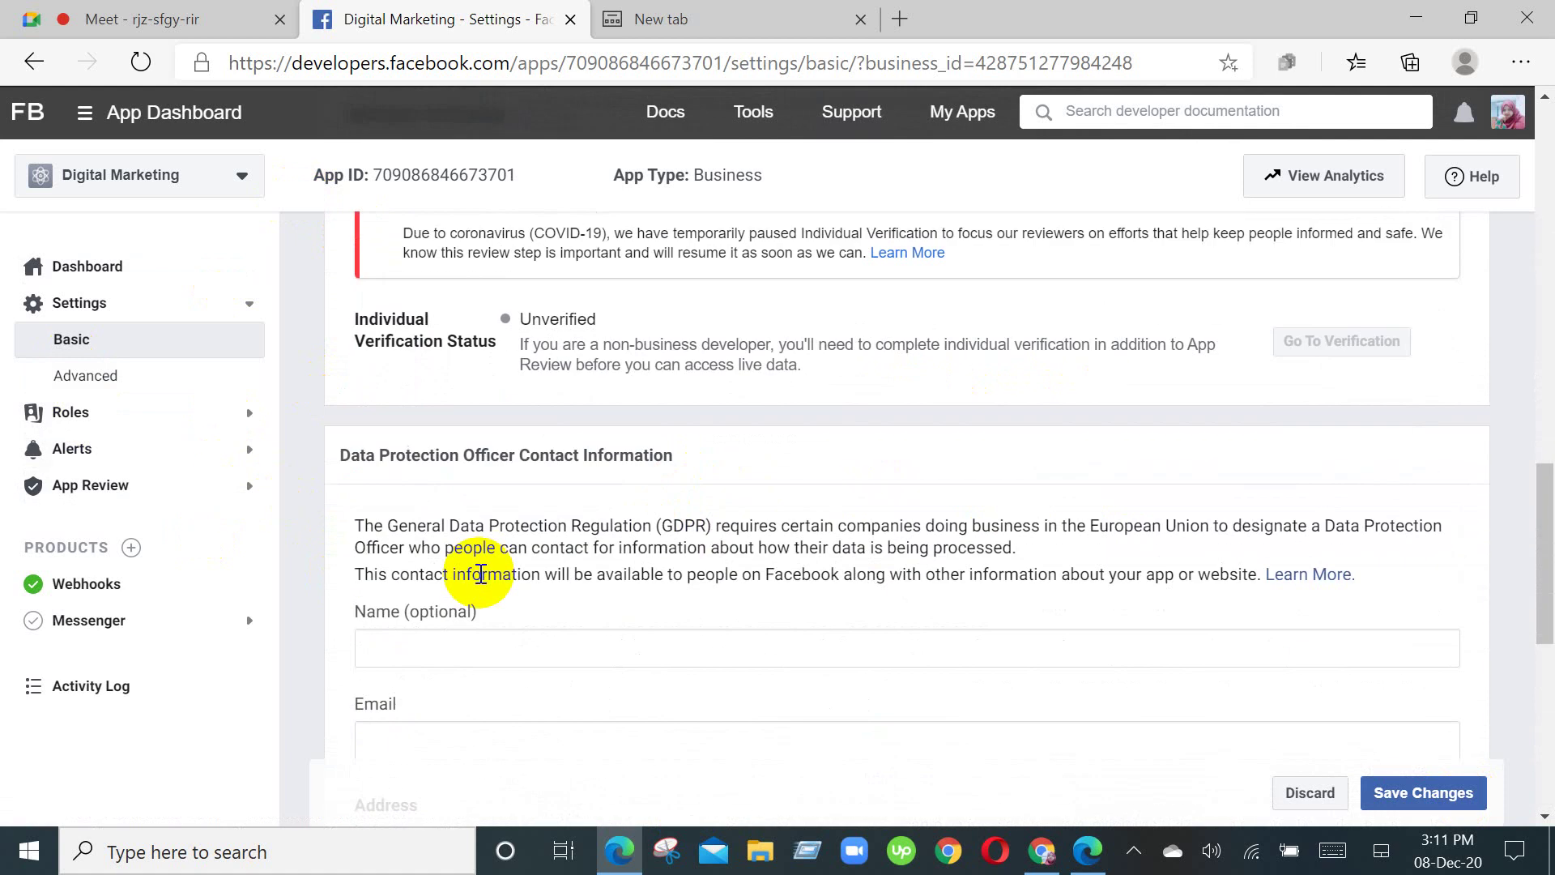
pyautogui.scroll(15, 482, 577)
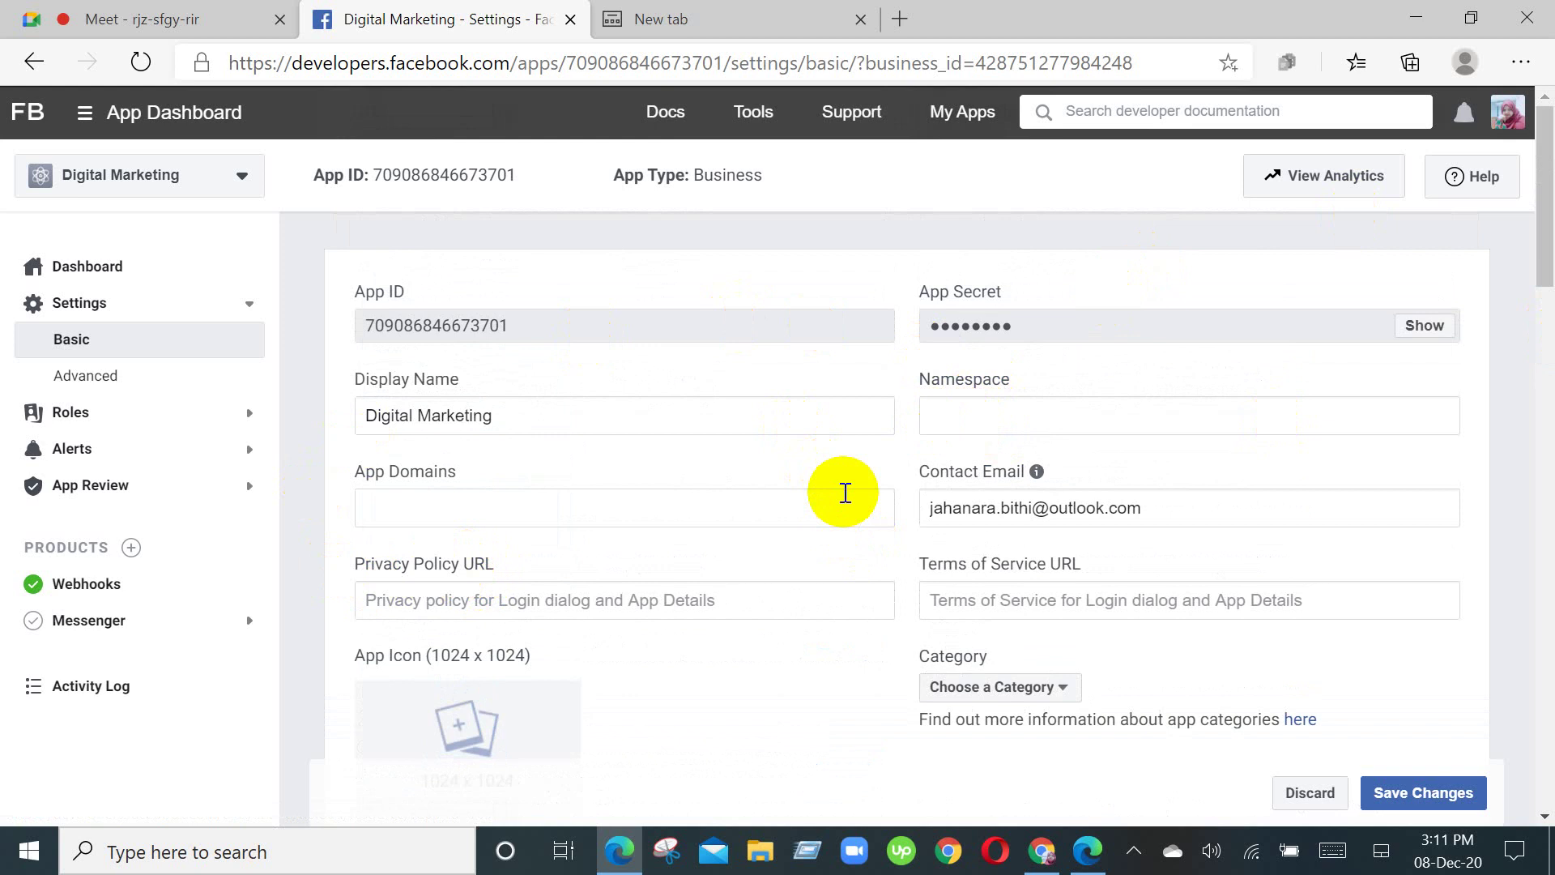
pyautogui.scroll(-10, 777, 437)
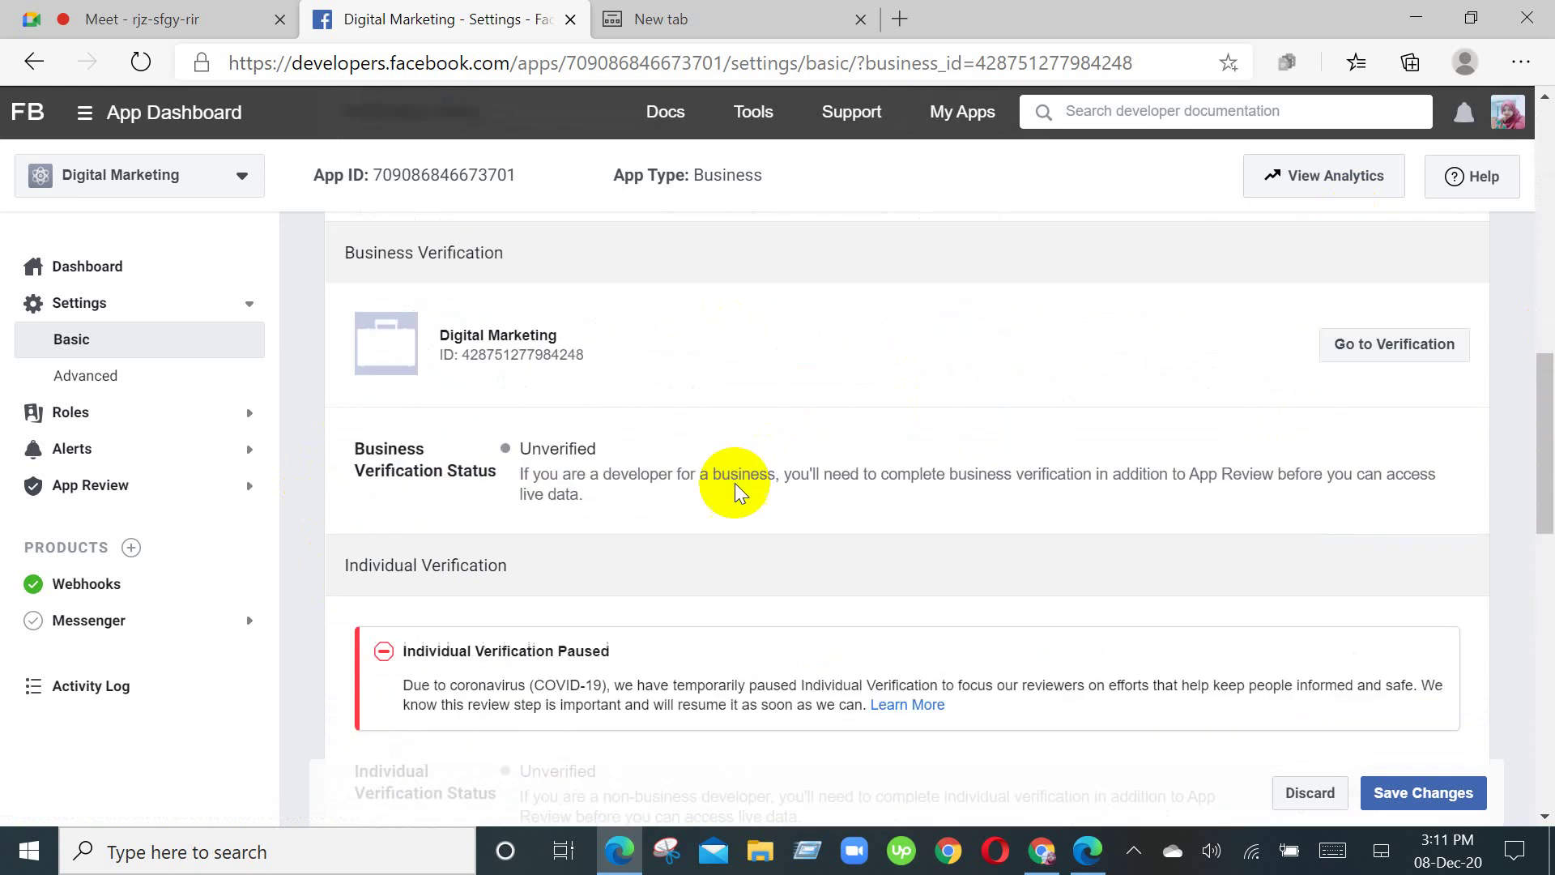
pyautogui.scroll(-15, 736, 491)
pyautogui.scroll(3, 392, 521)
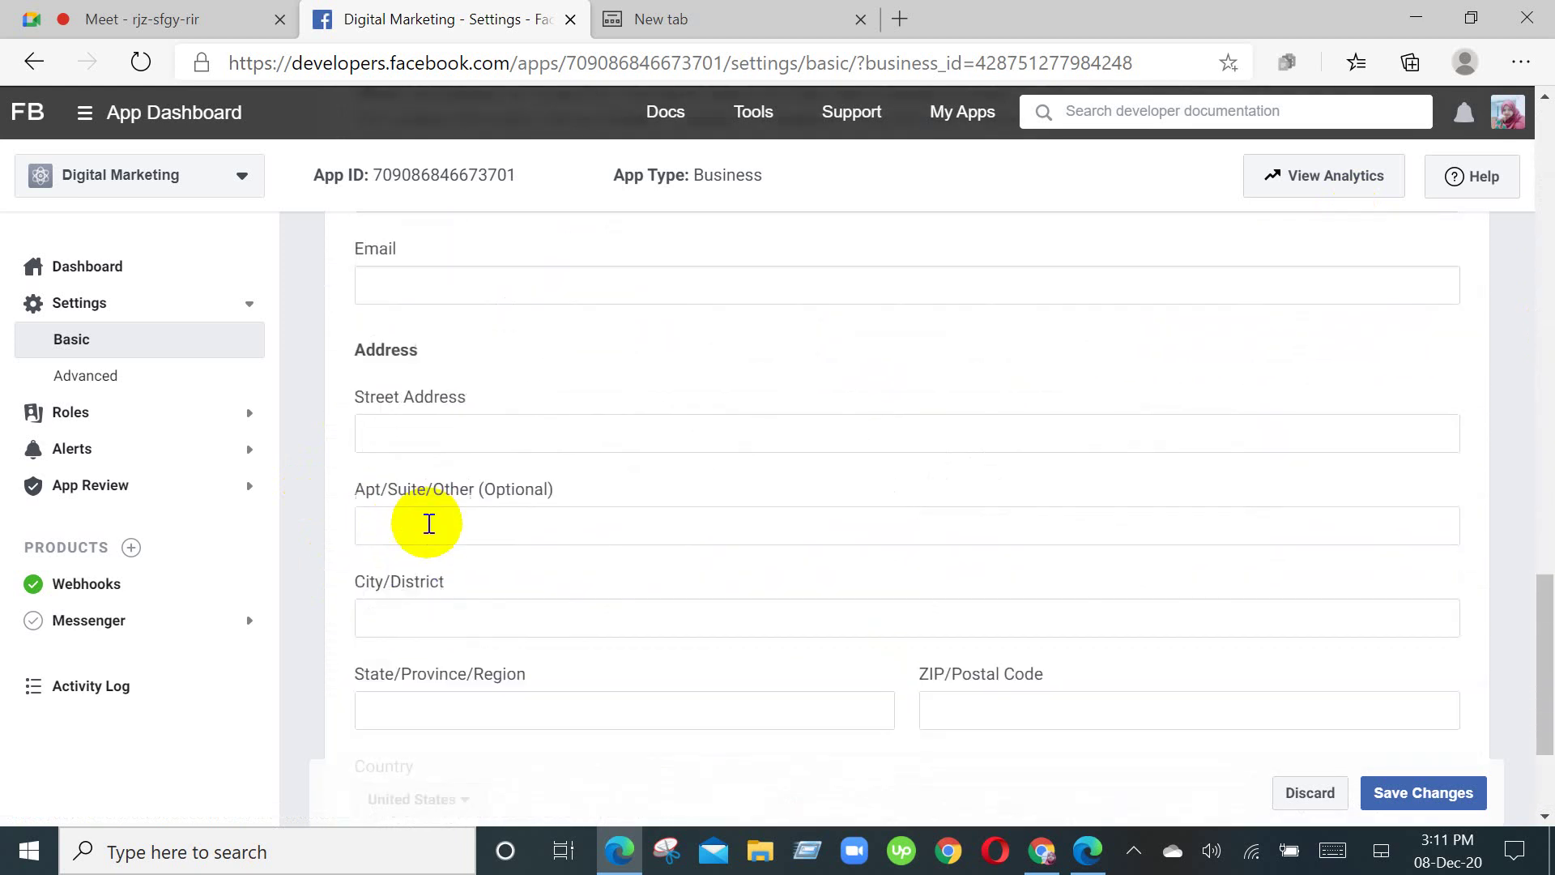
pyautogui.scroll(10, 429, 523)
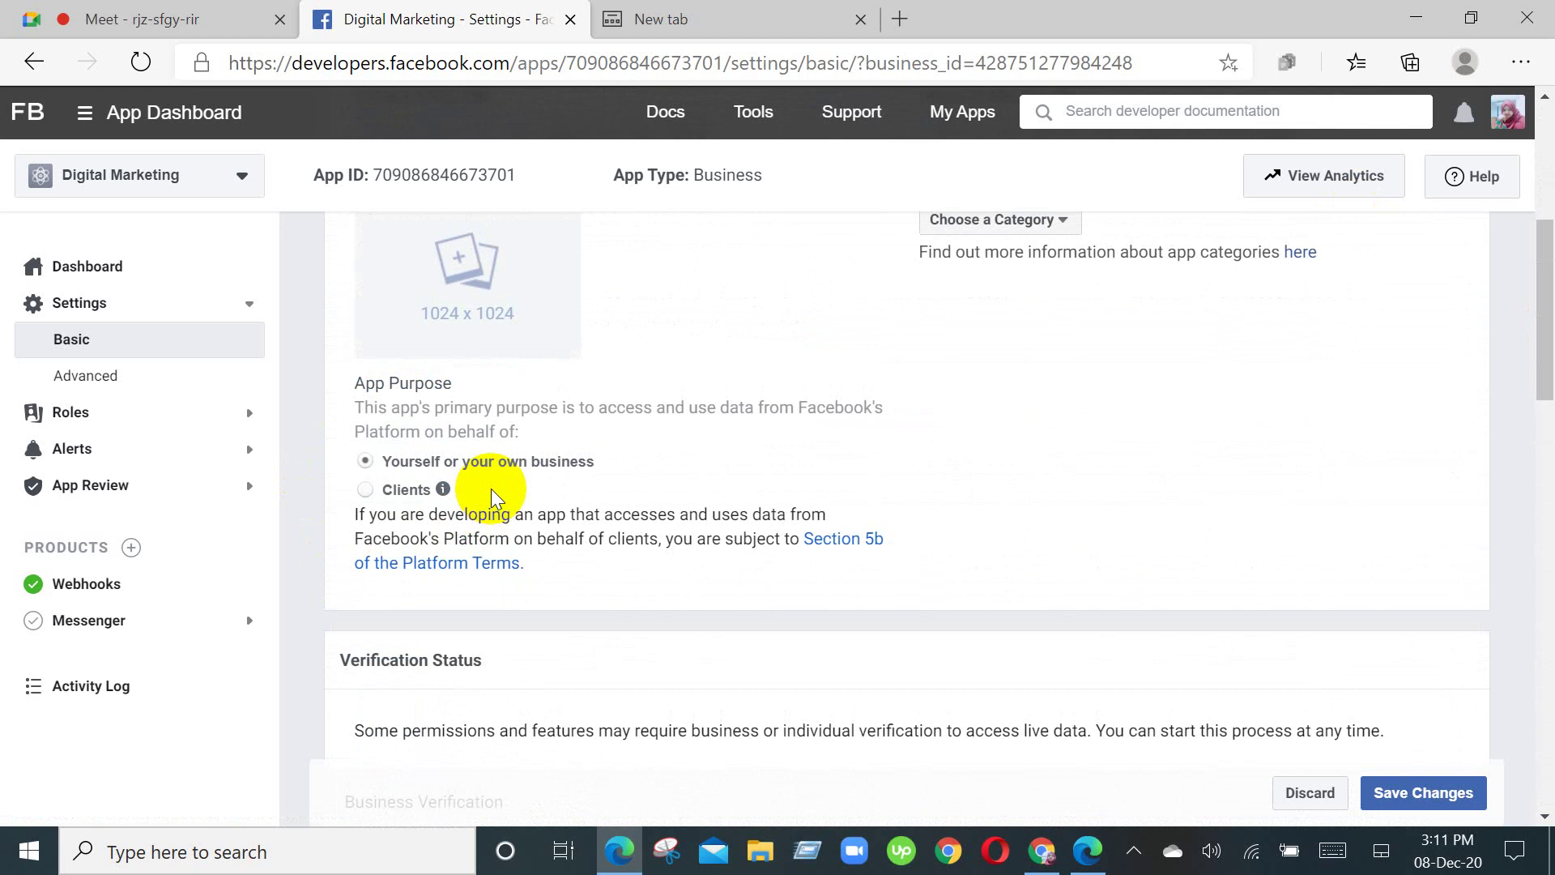
pyautogui.scroll(6, 491, 495)
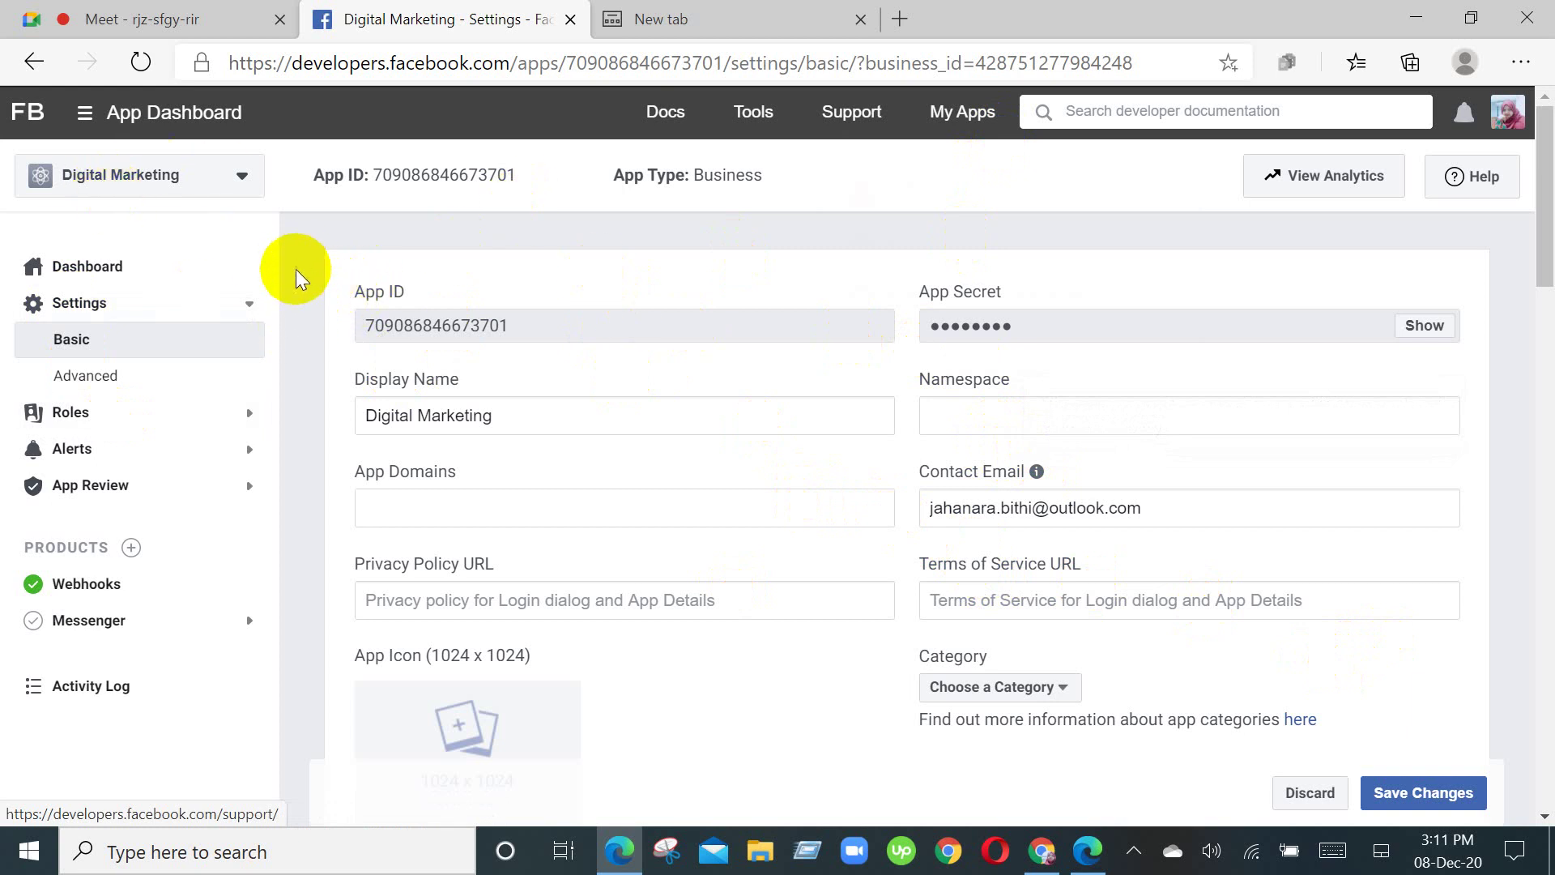
pyautogui.click(162, 17)
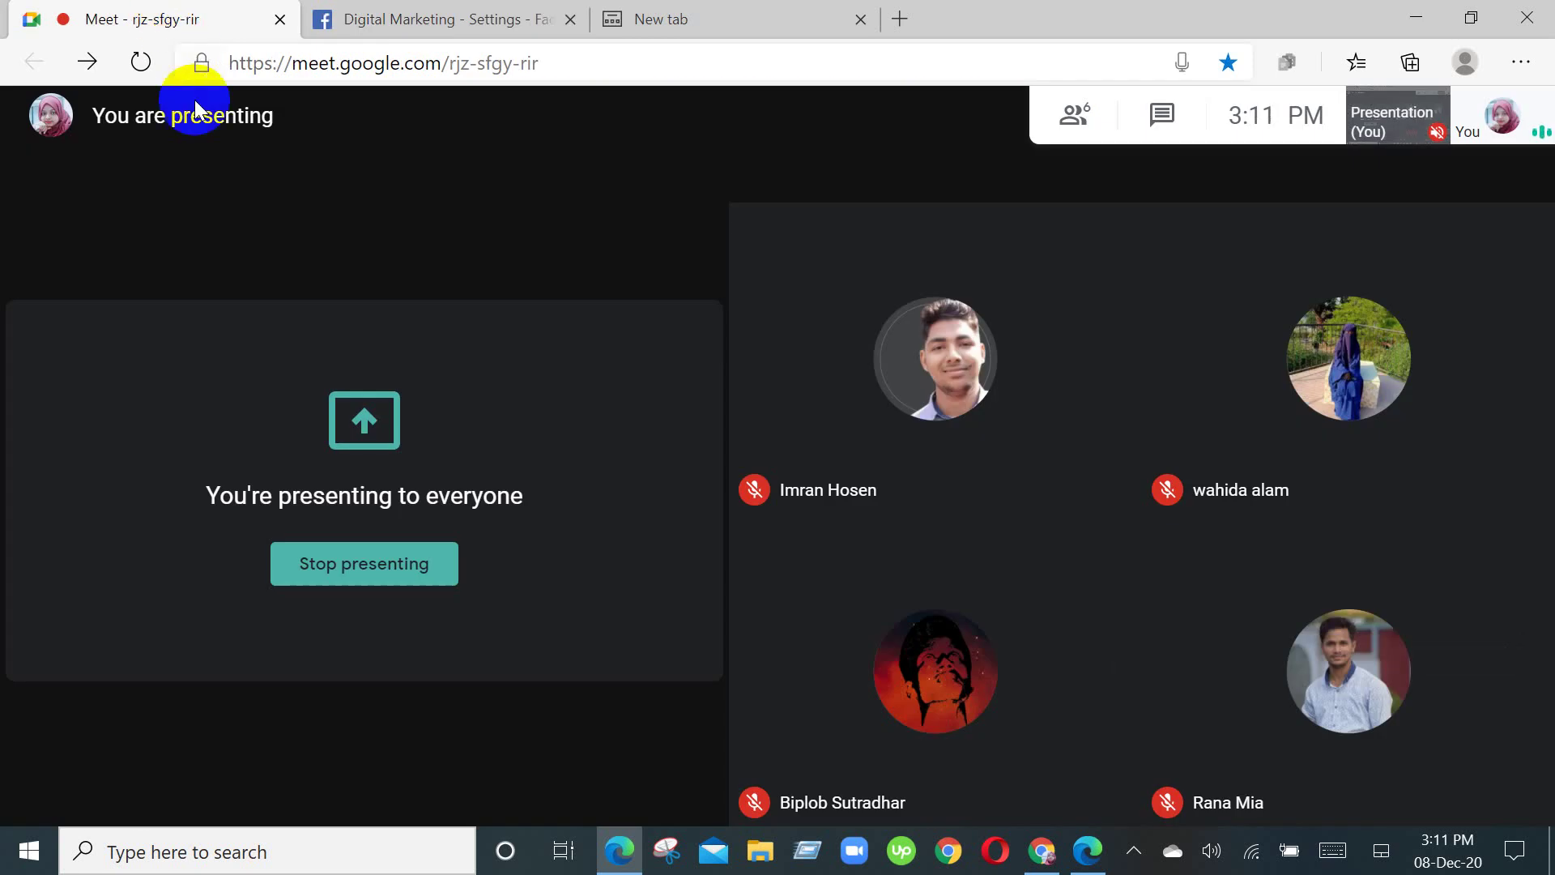
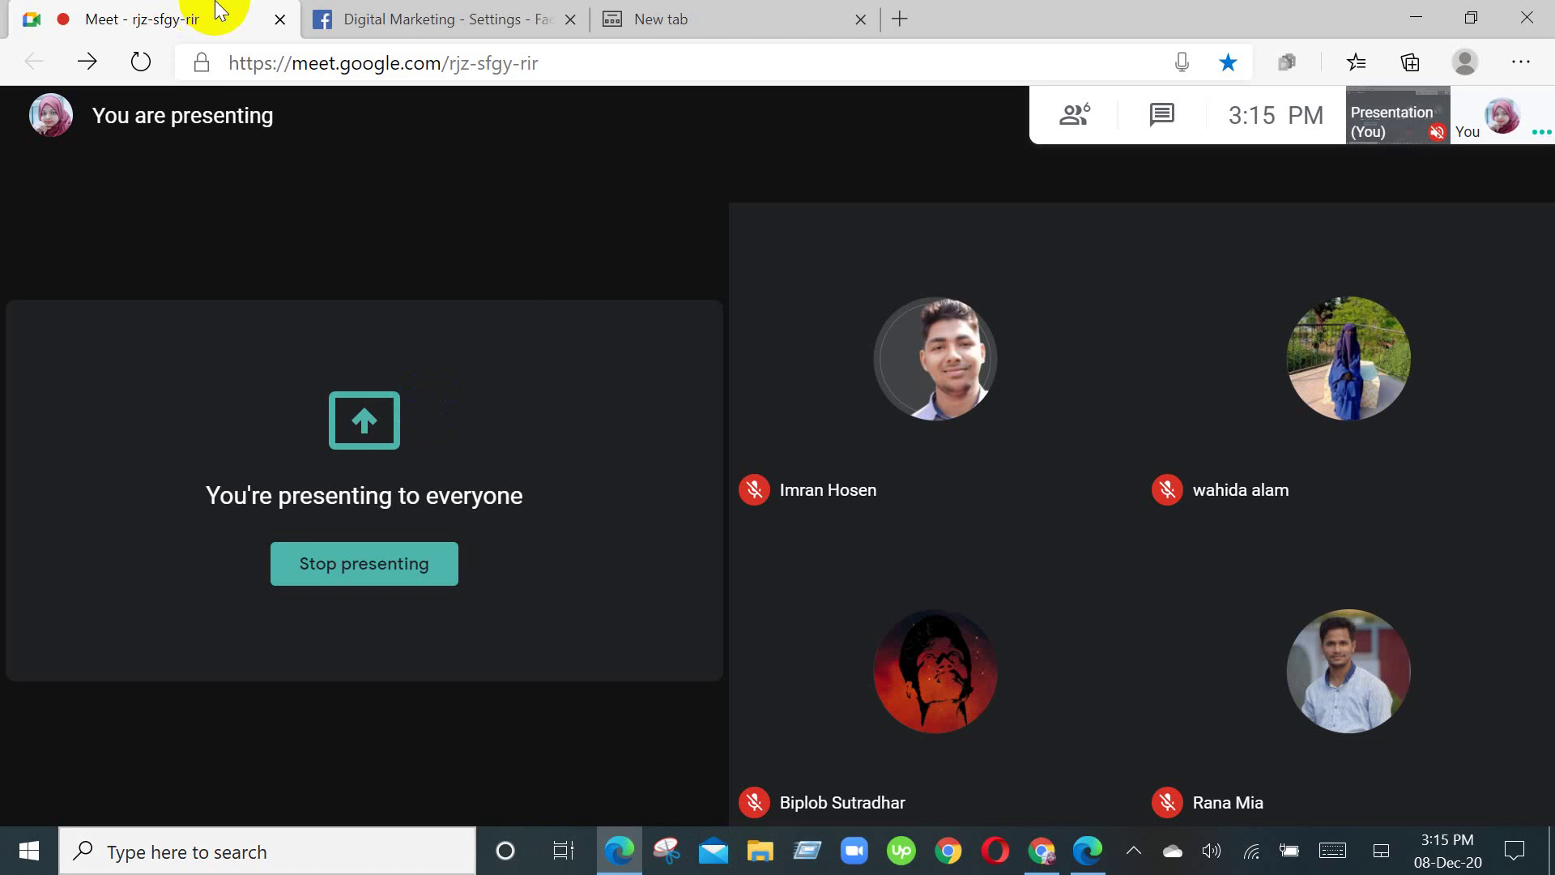
# Step: Review the Digital Marketing app's Basic settings, from App ID down to the address section
pyautogui.click(451, 10)
pyautogui.scroll(-10, 670, 472)
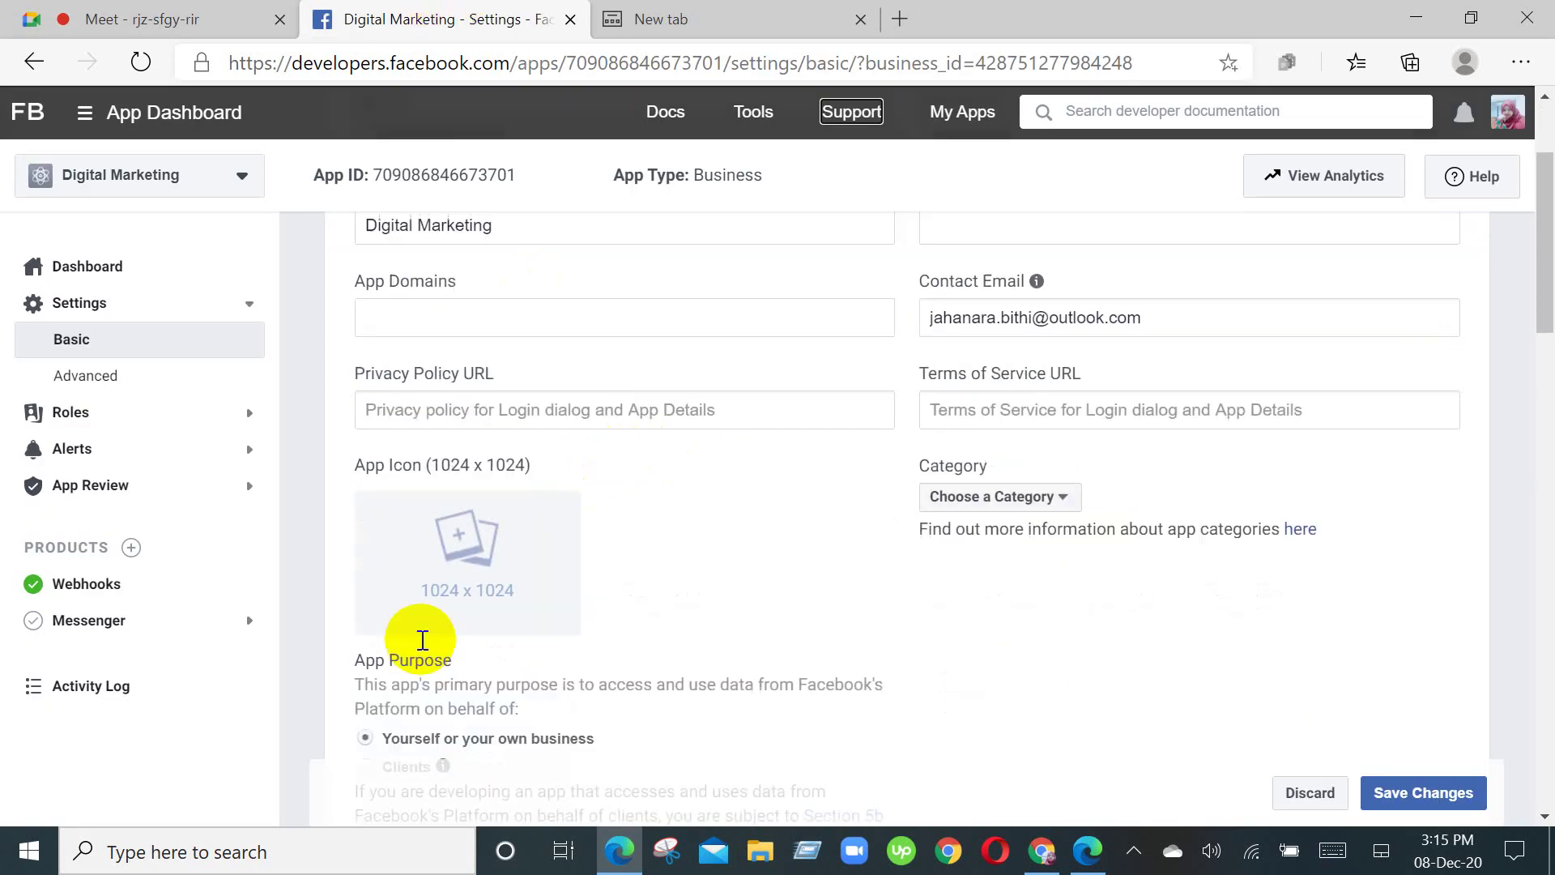
pyautogui.scroll(-15, 1284, 590)
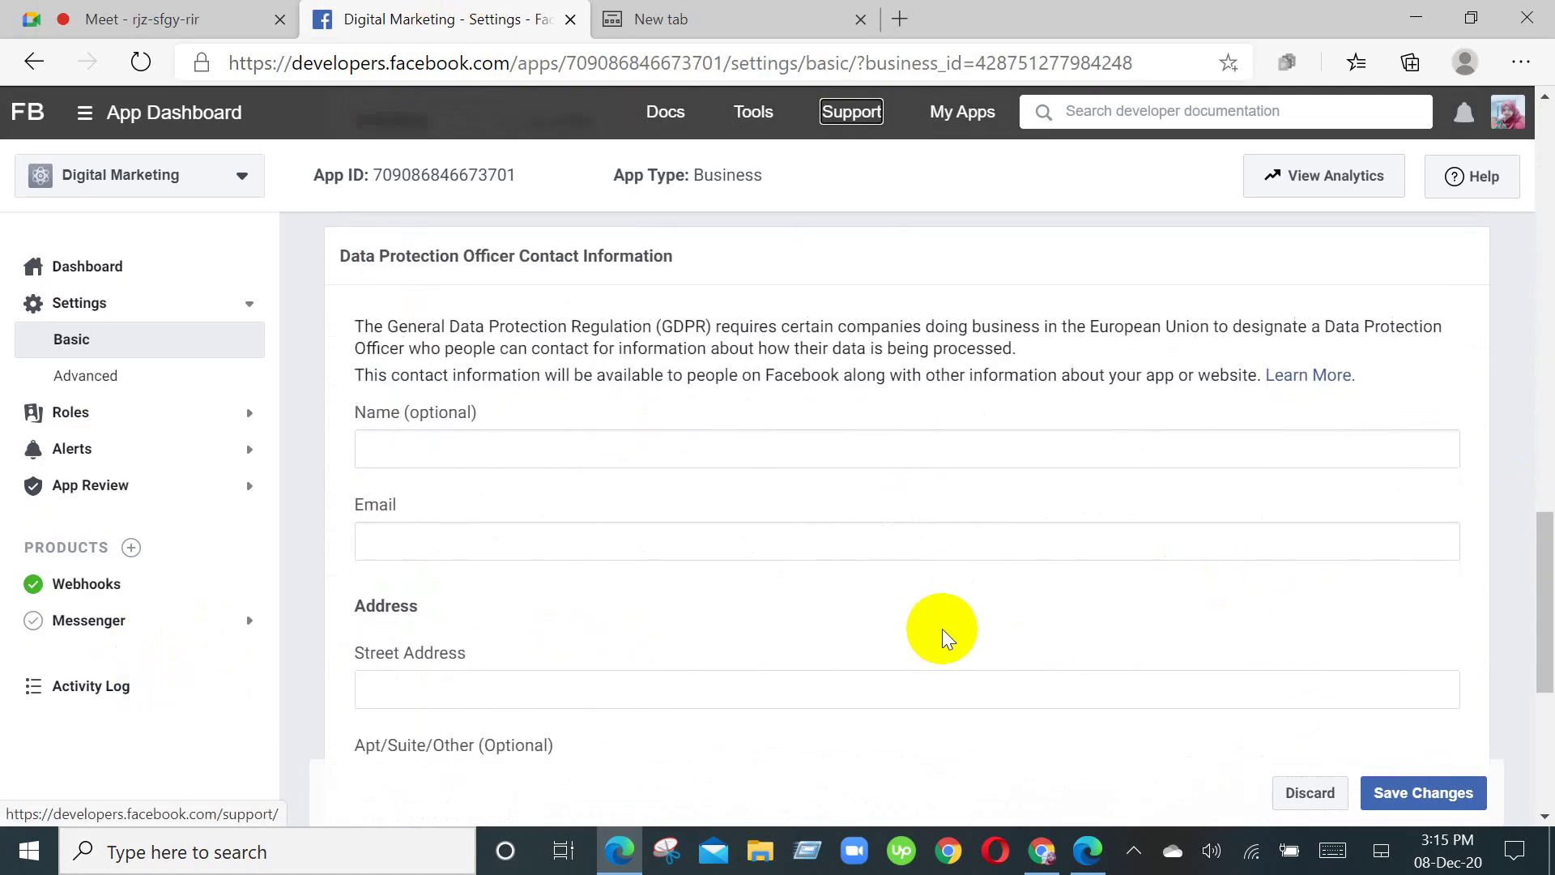
pyautogui.scroll(15, 894, 696)
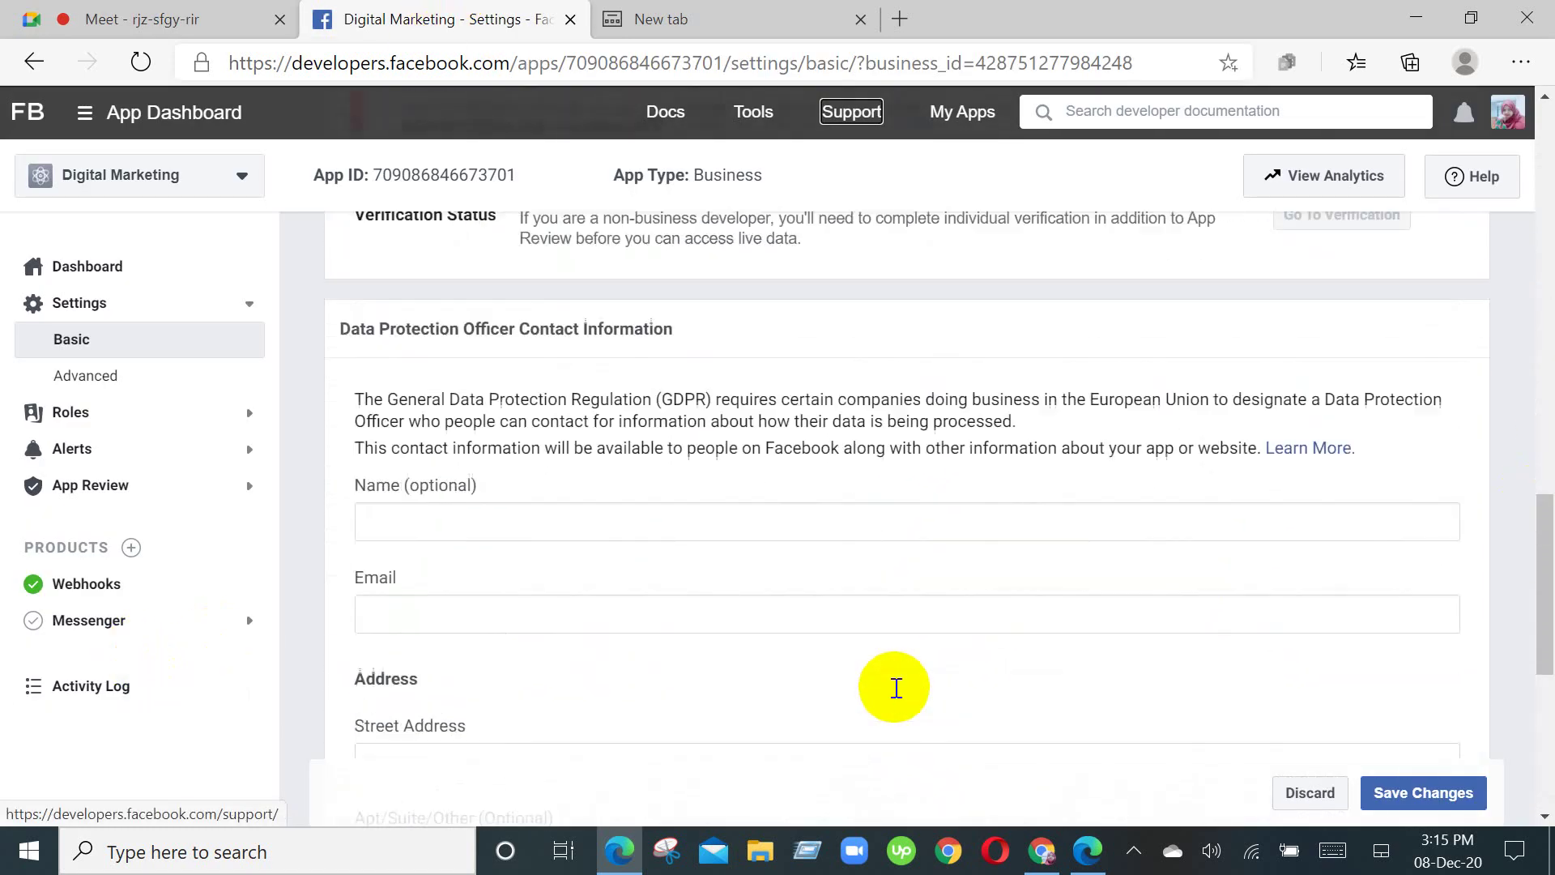
pyautogui.scroll(8, 865, 713)
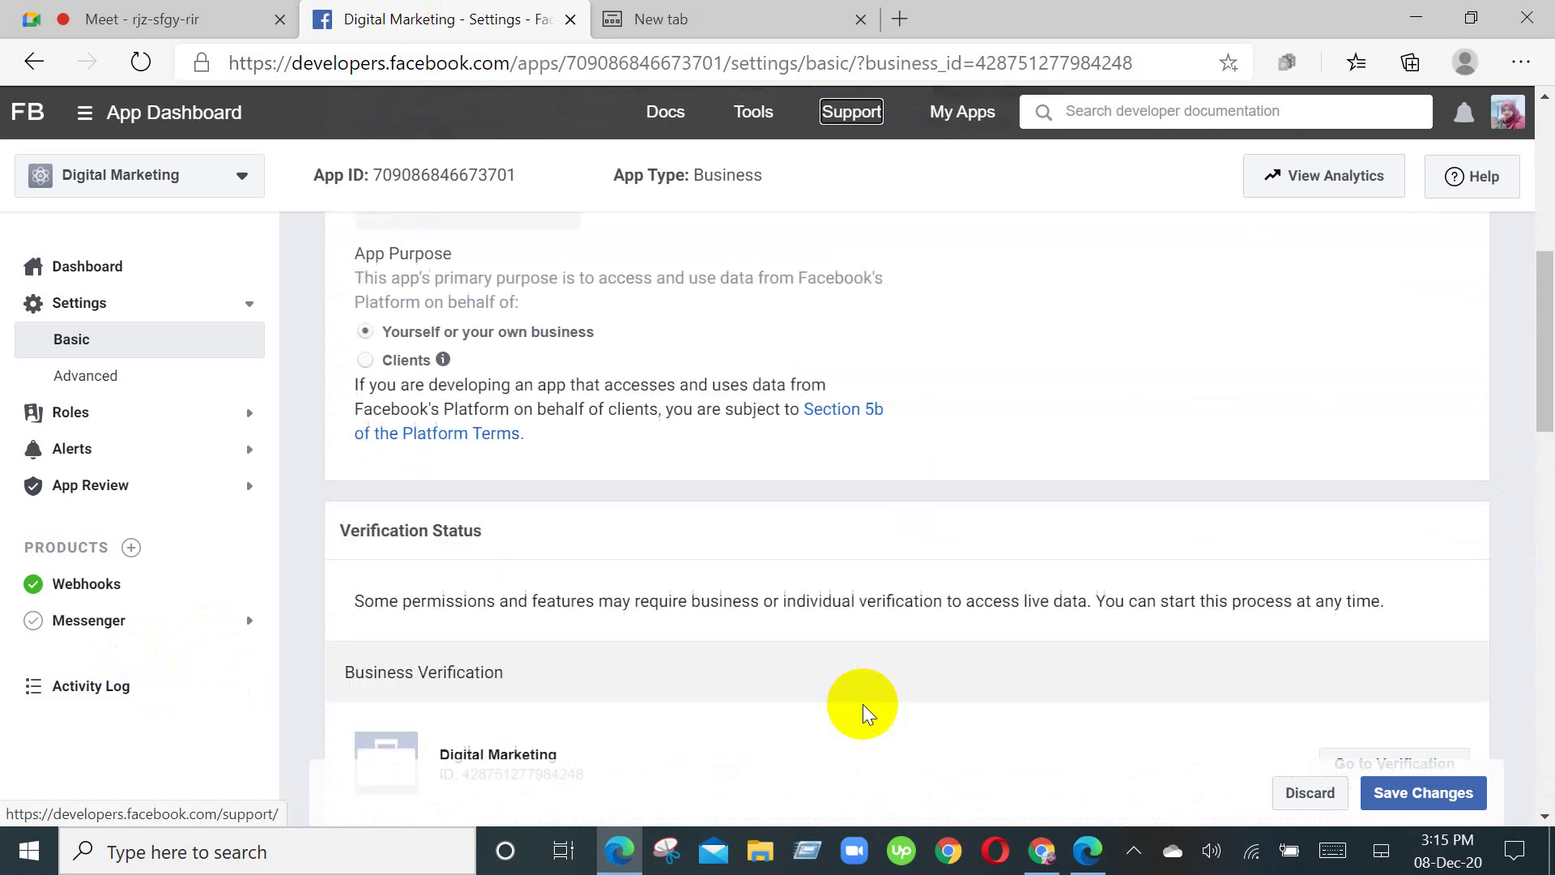
pyautogui.scroll(-5, 864, 717)
pyautogui.scroll(-12, 863, 717)
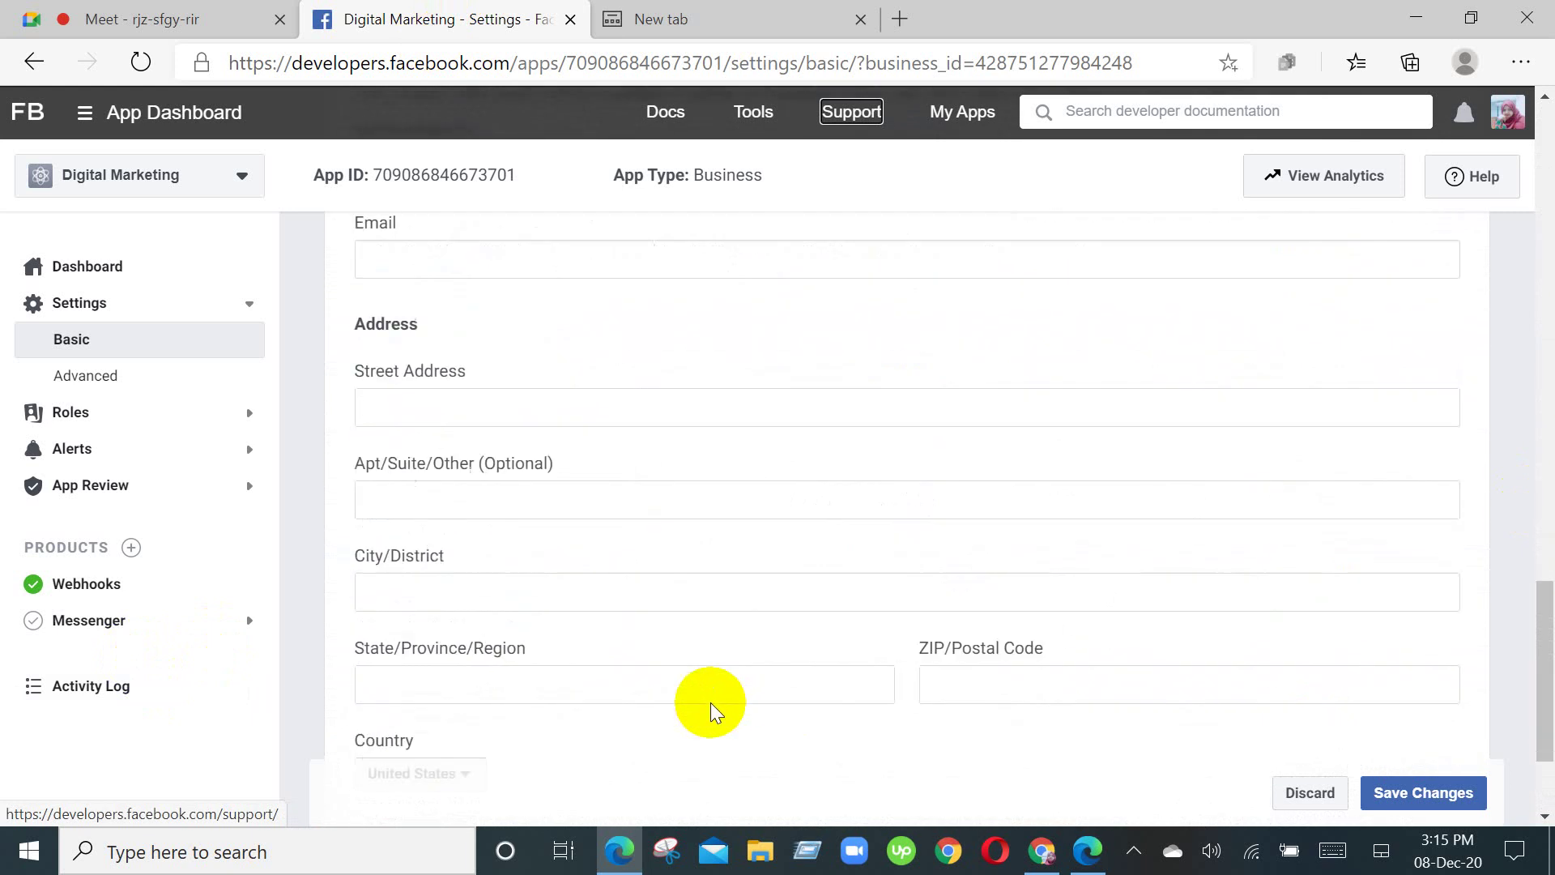
pyautogui.scroll(3, 826, 522)
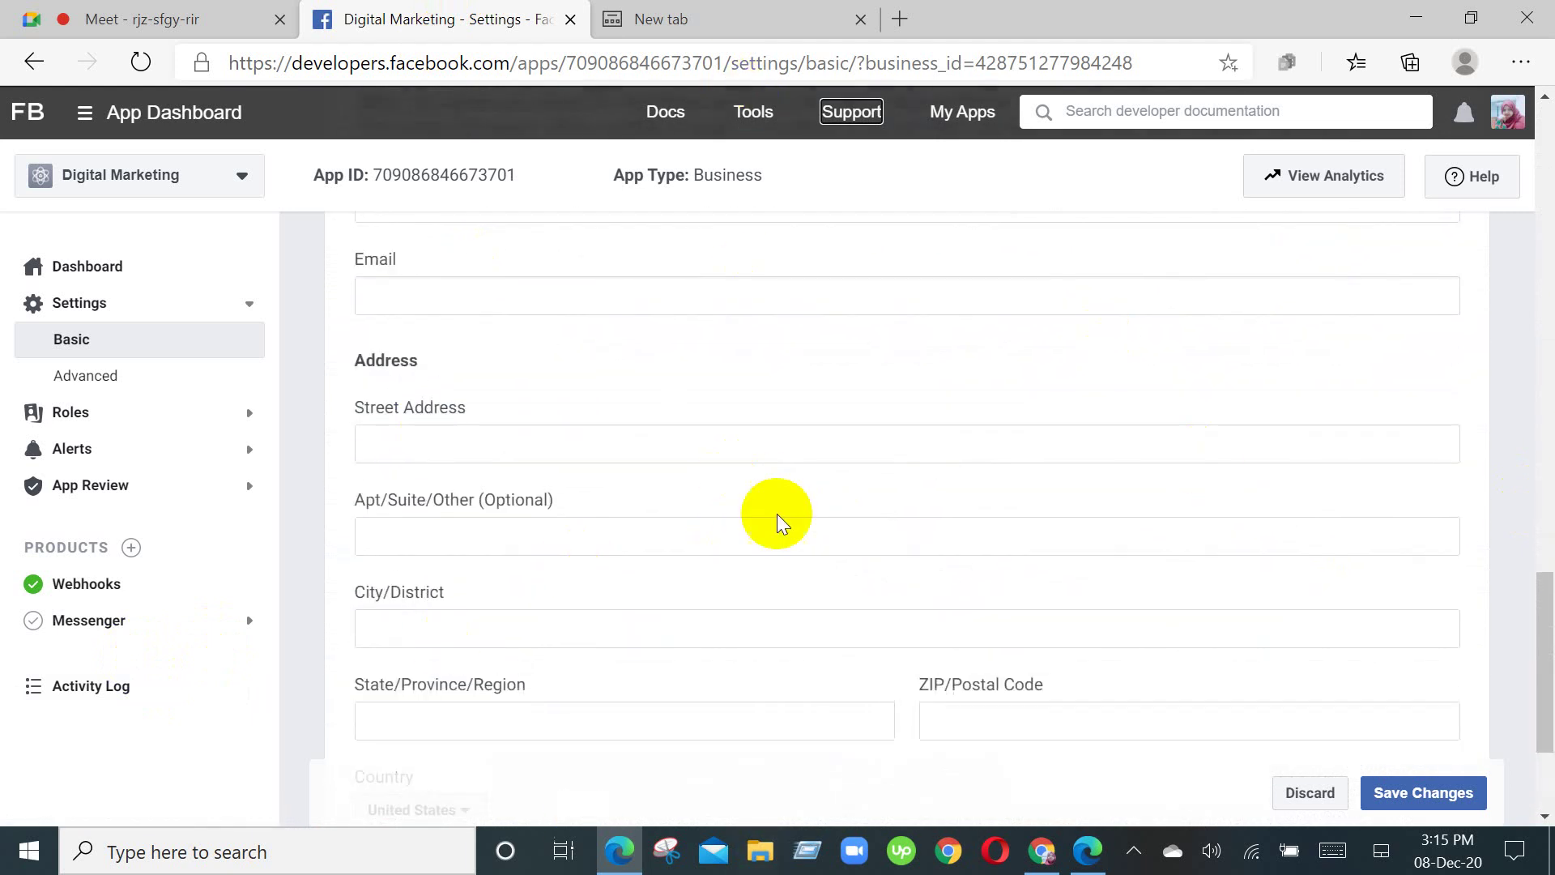
pyautogui.scroll(3, 721, 600)
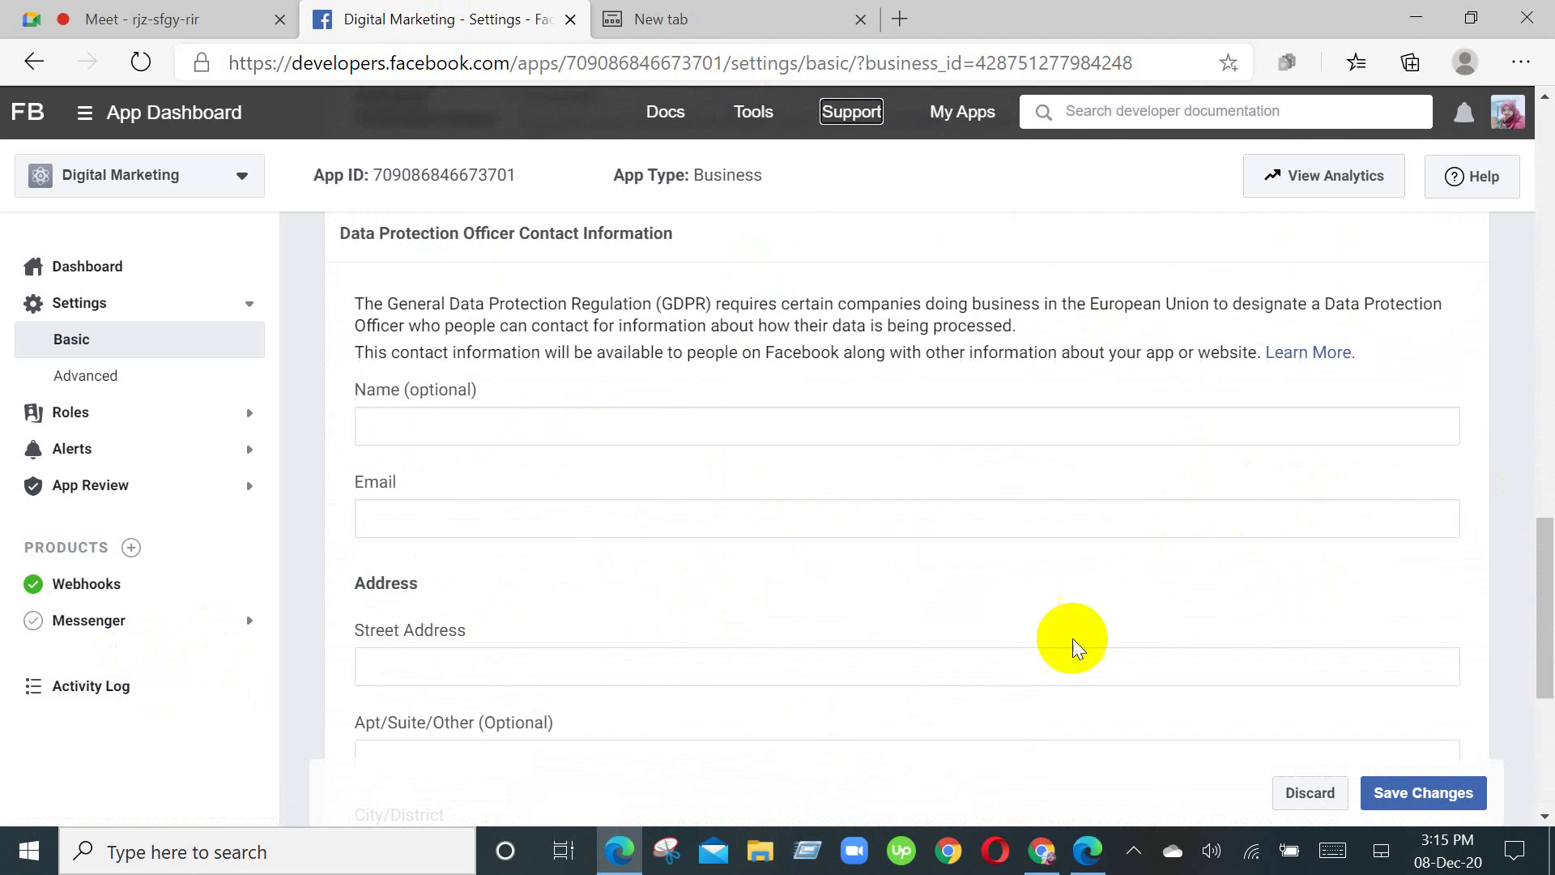
pyautogui.scroll(-4, 1037, 697)
pyautogui.scroll(-2, 1041, 713)
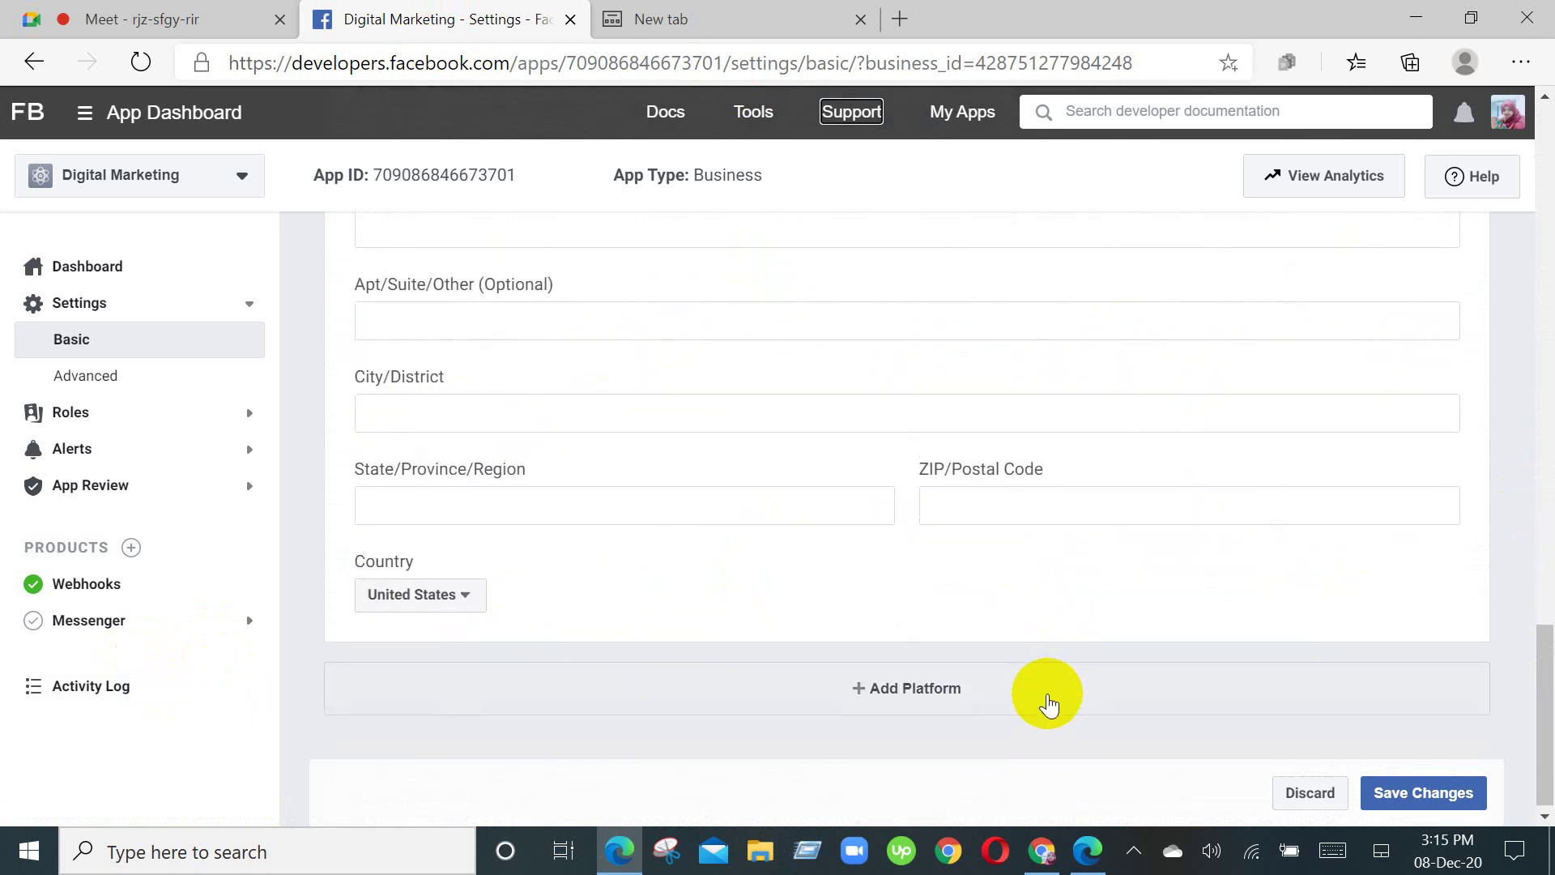
pyautogui.scroll(10, 1053, 716)
pyautogui.scroll(8, 1070, 723)
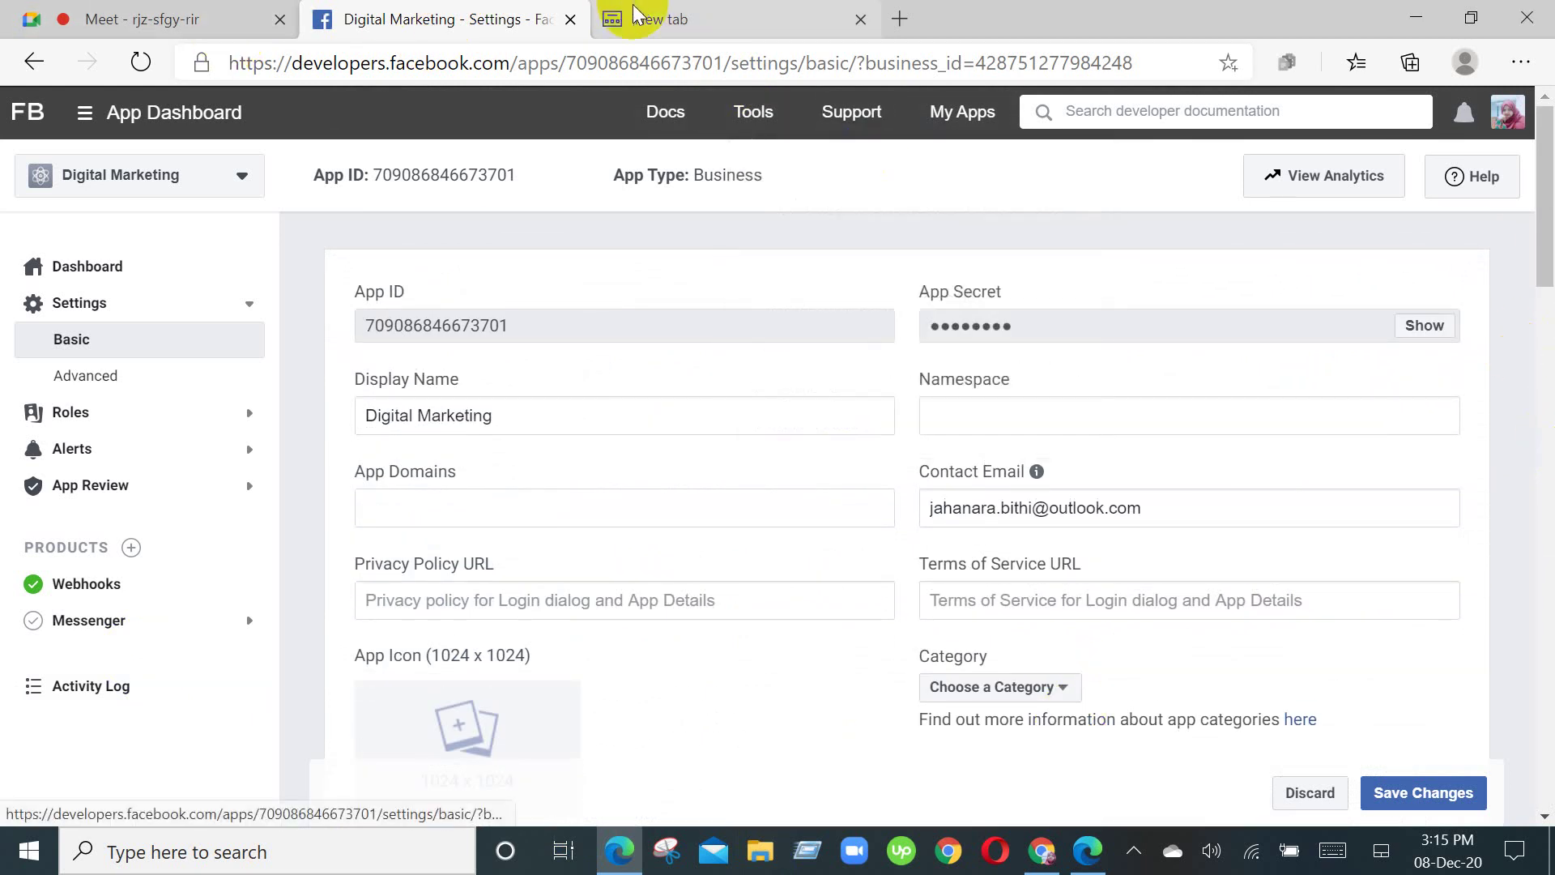
# Step: Close the Digital Marketing developer settings tab and return to the Google Meet call
pyautogui.click(571, 19)
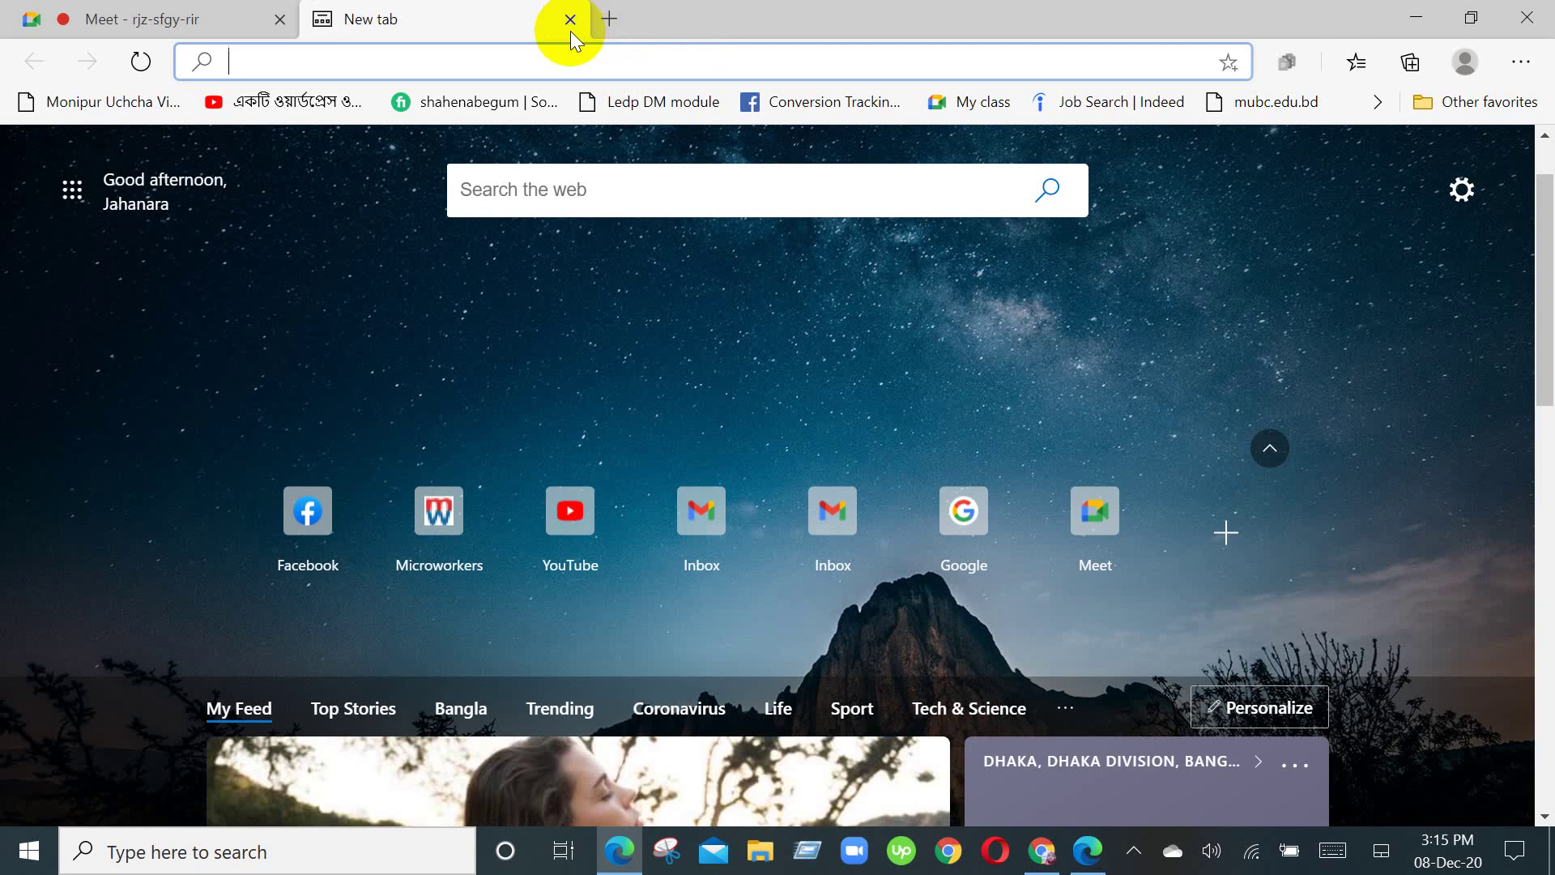
pyautogui.click(209, 23)
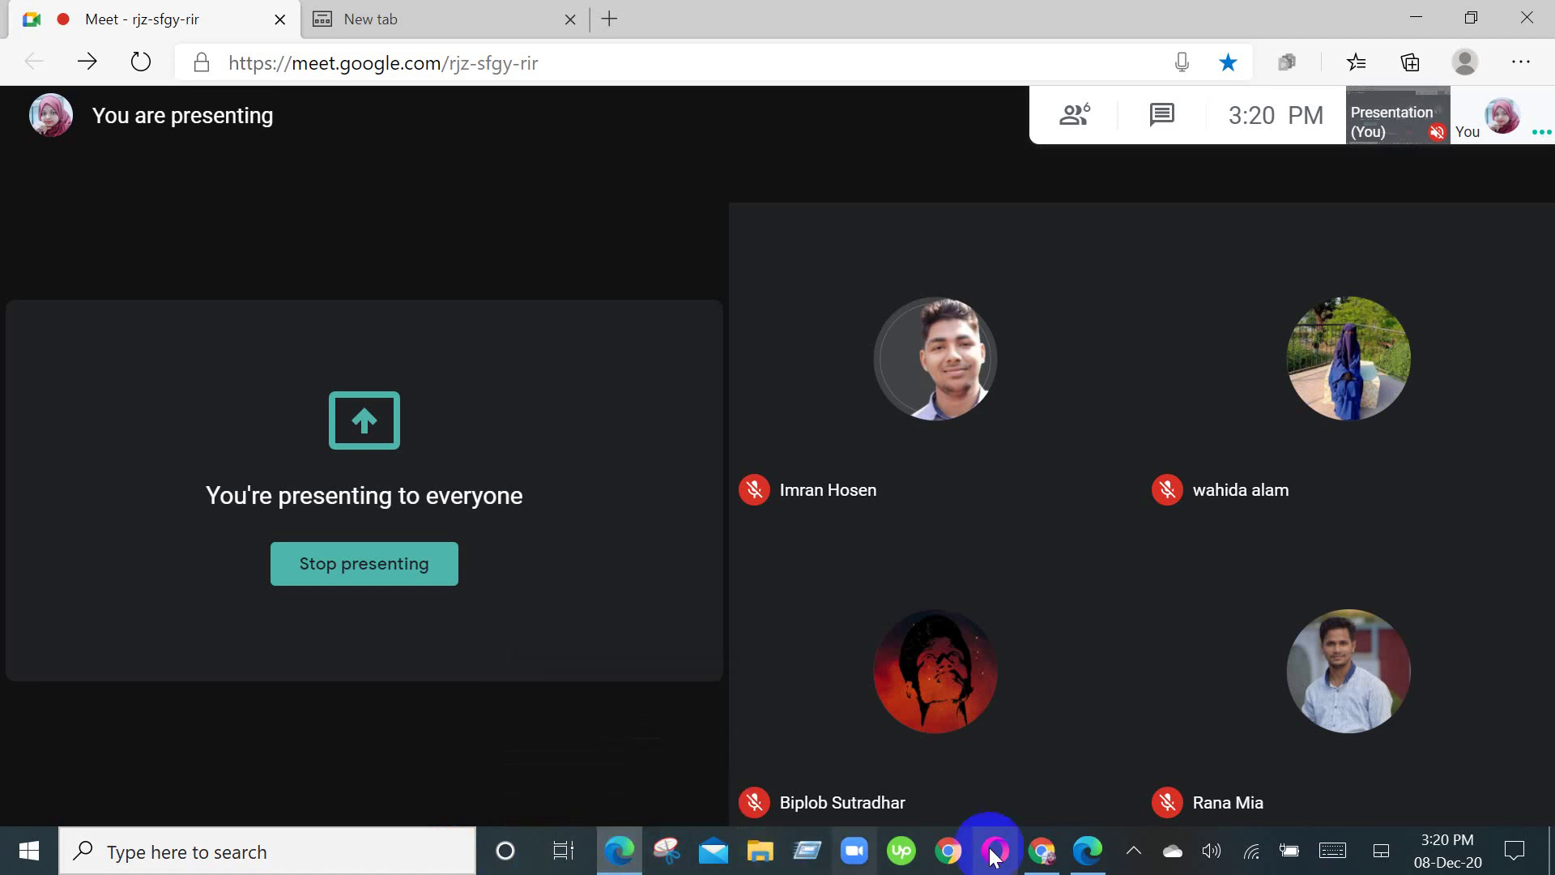
# Step: Open a blank Google tab, look over the DigitalMaketing Integrations page, then close the Dialogflow tab
pyautogui.click(1038, 838)
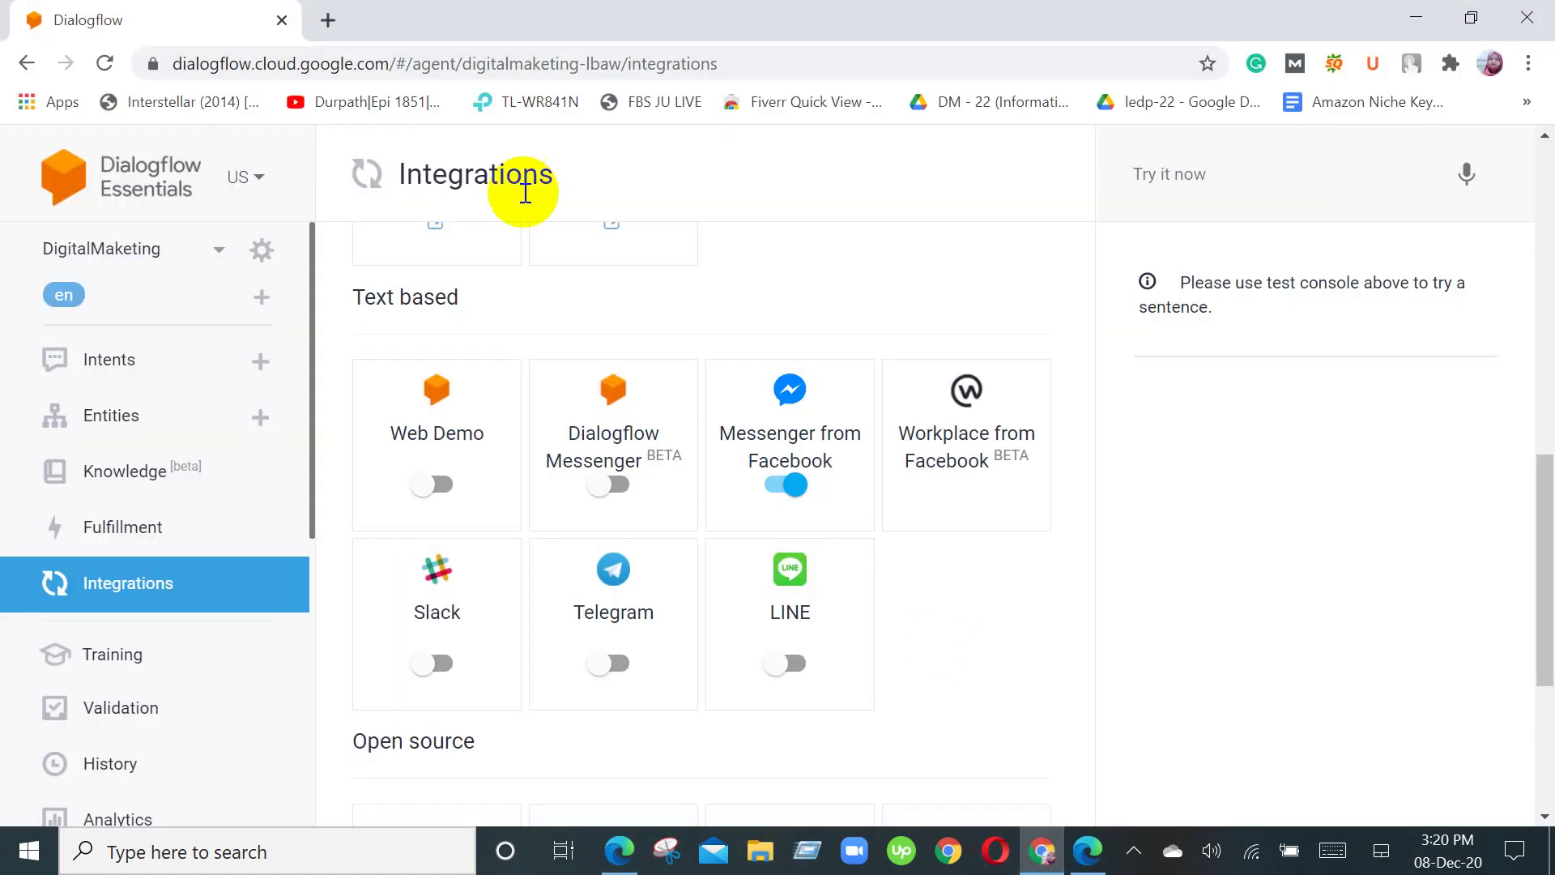
pyautogui.click(328, 19)
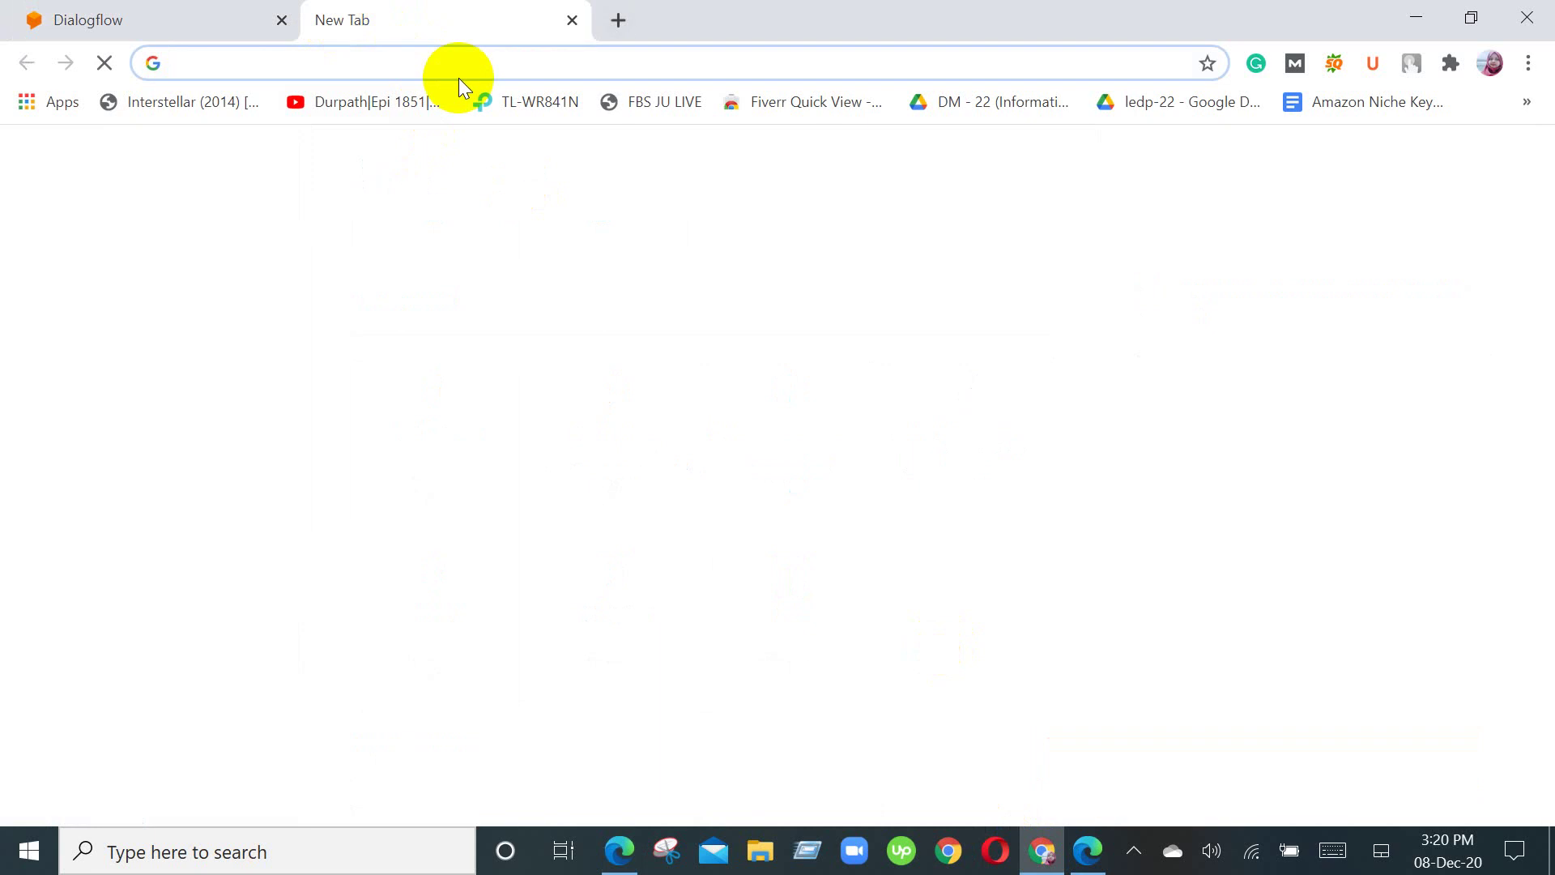
pyautogui.click(132, 15)
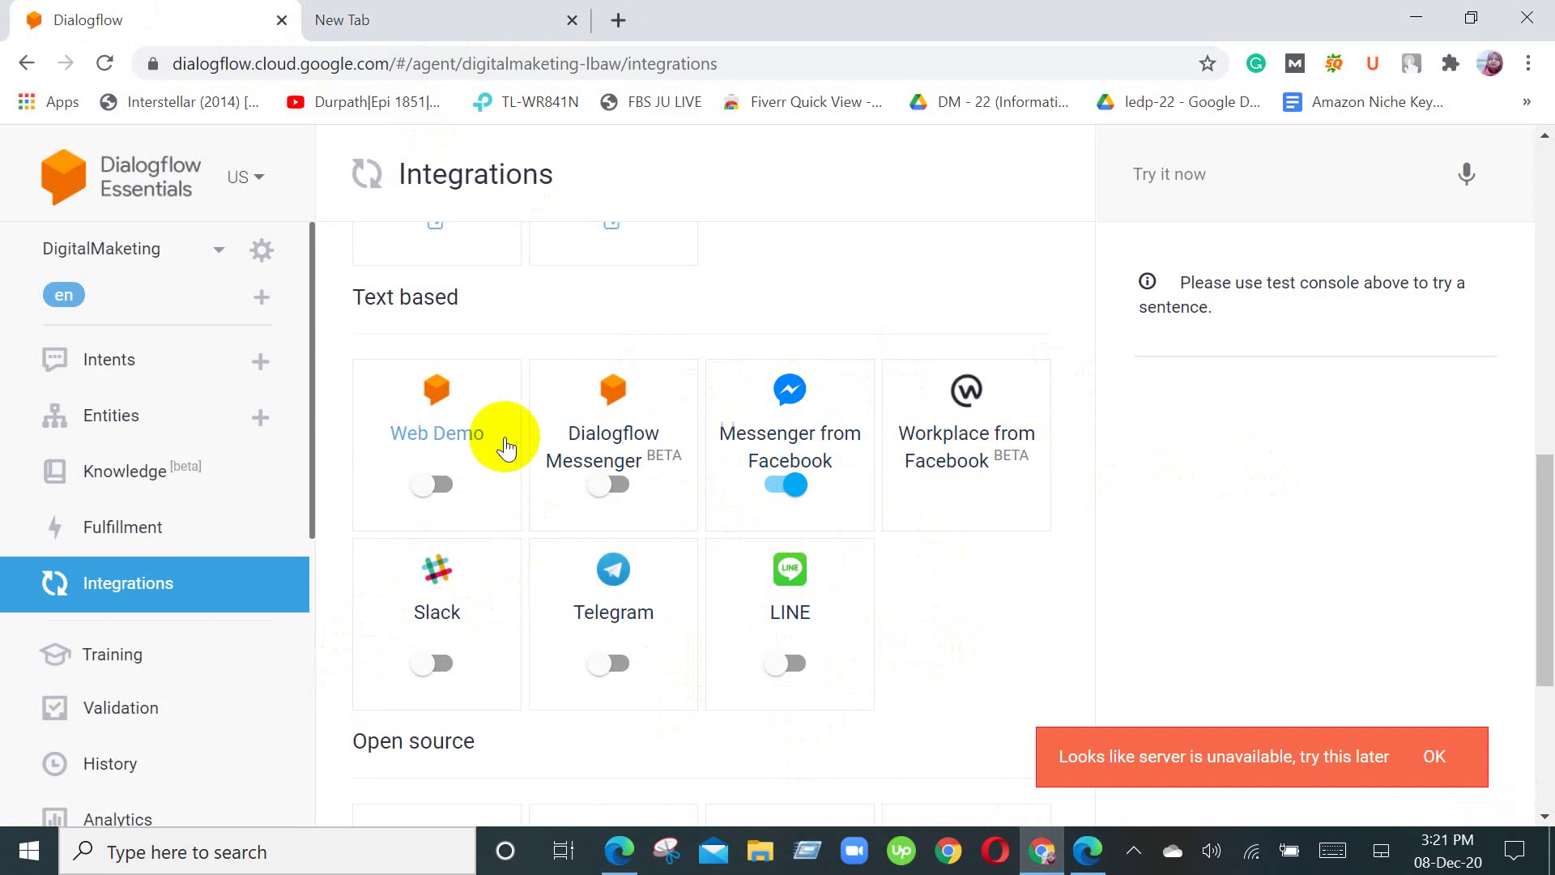
pyautogui.scroll(-5, 531, 498)
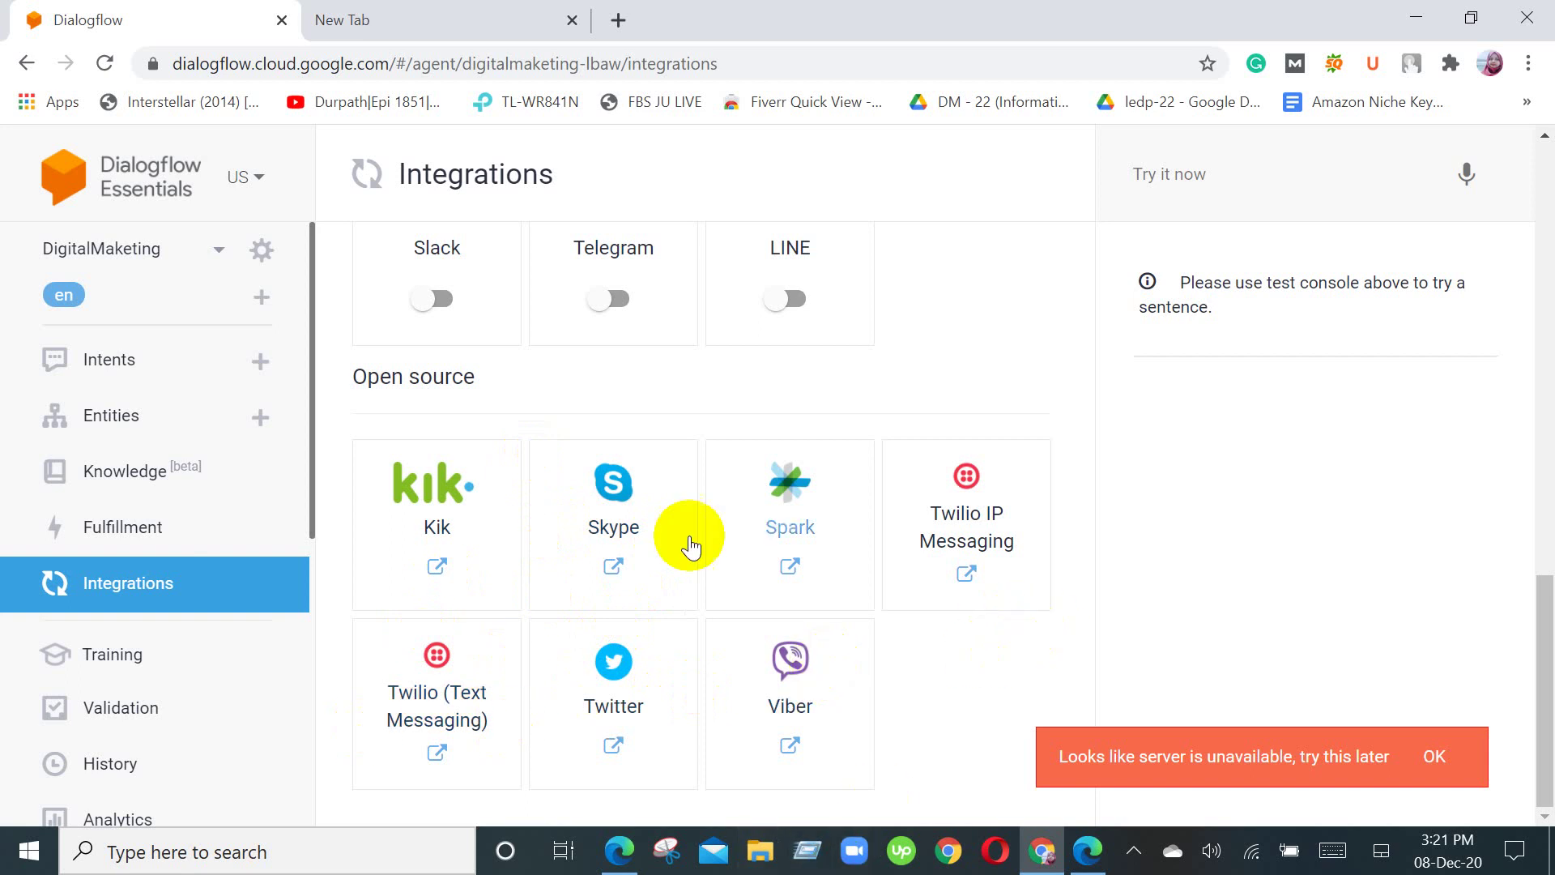
pyautogui.scroll(5, 645, 464)
pyautogui.scroll(5, 645, 454)
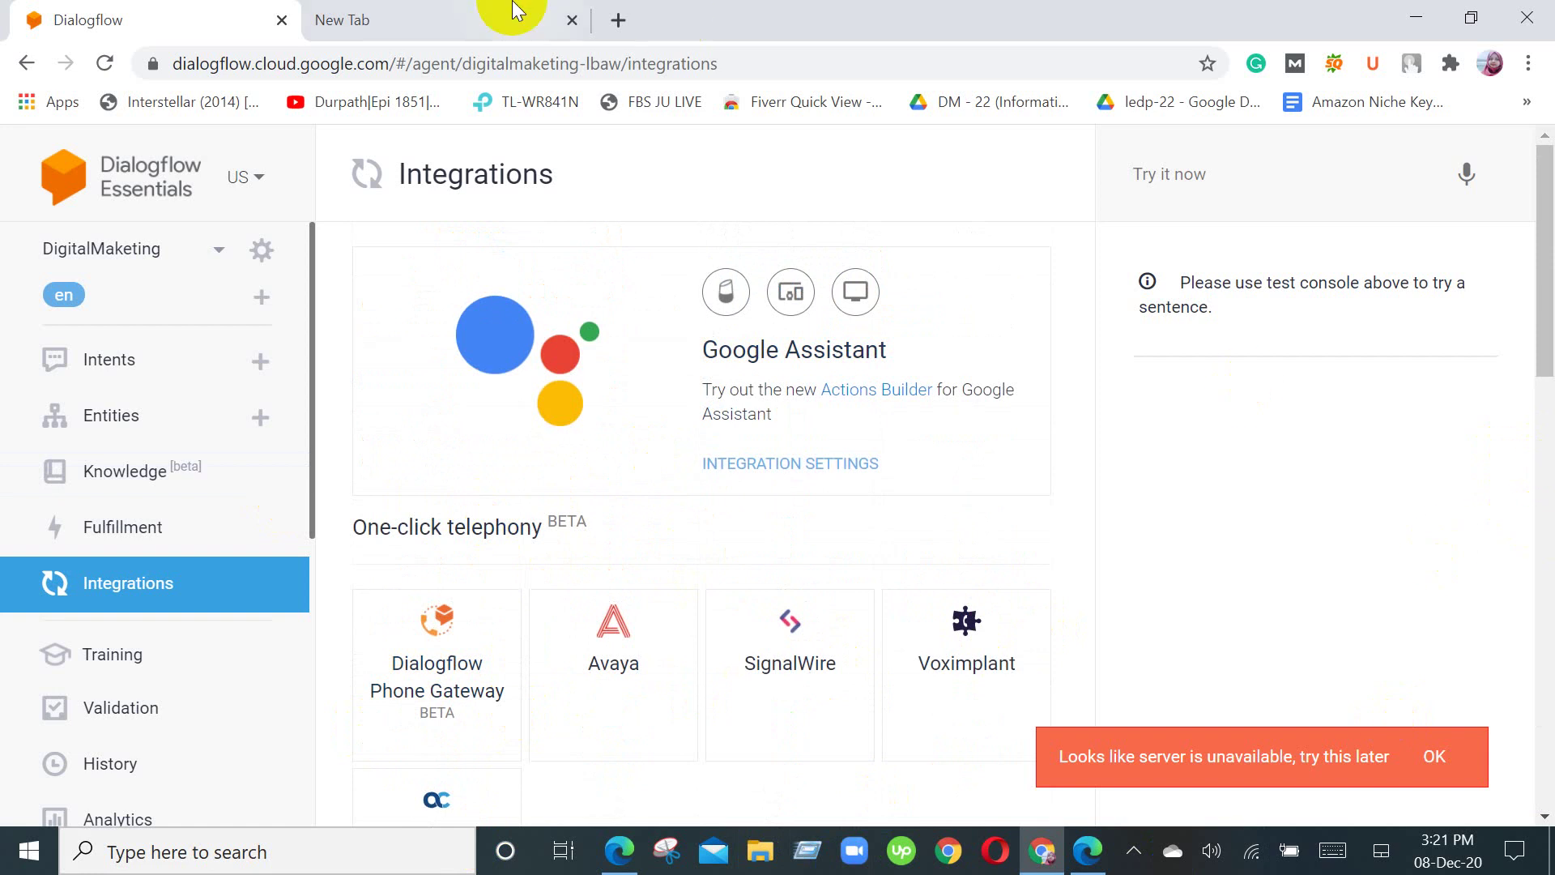
pyautogui.click(282, 19)
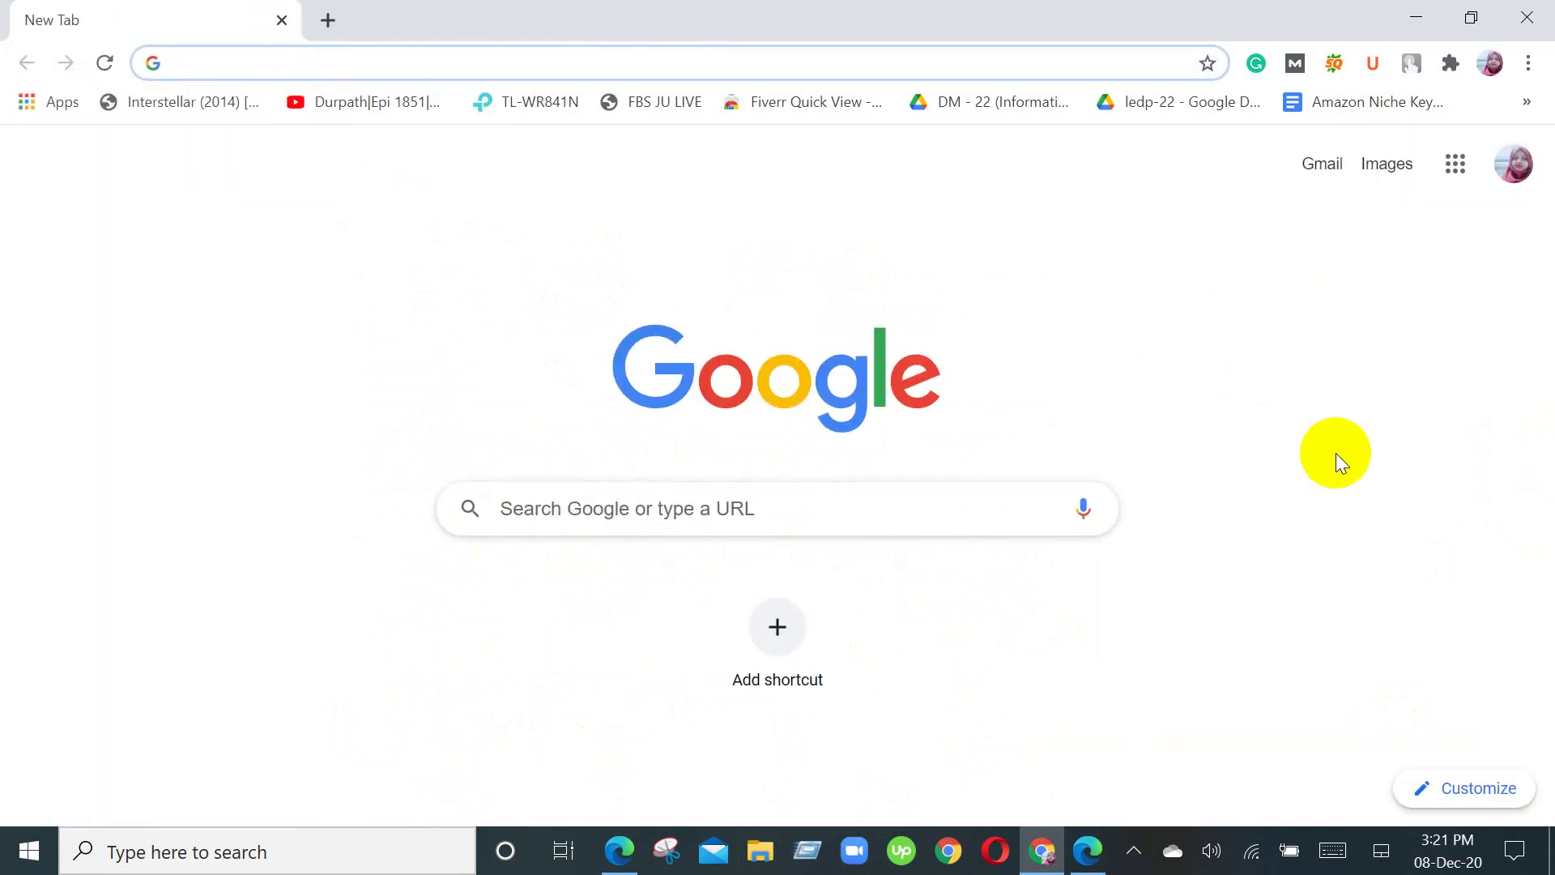
pyautogui.write('l')
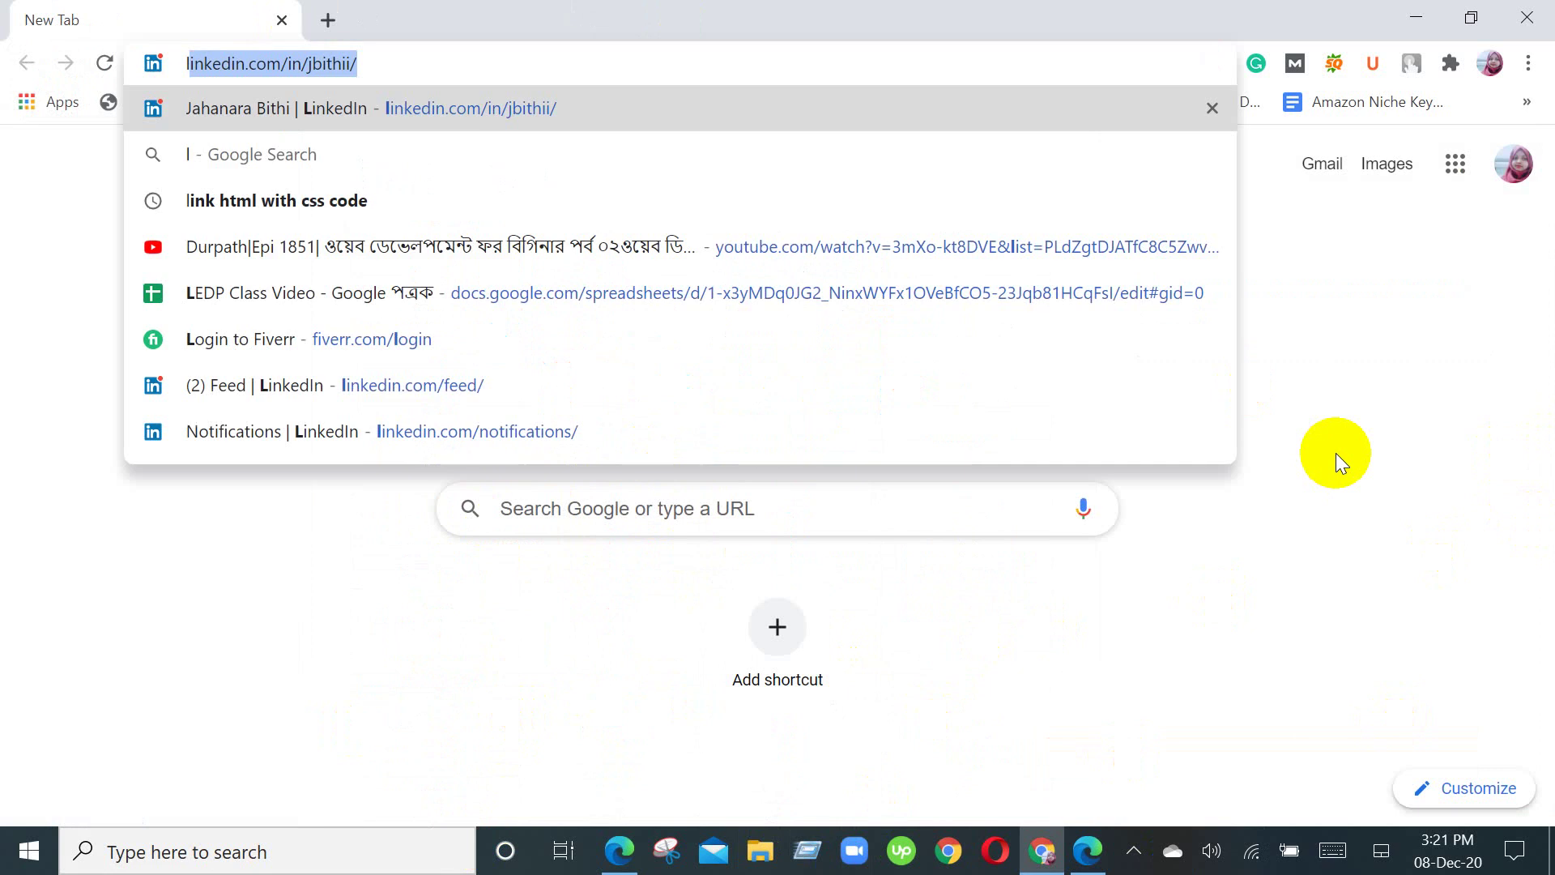
pyautogui.press('BackSpace')
pyautogui.press('BackSpace')
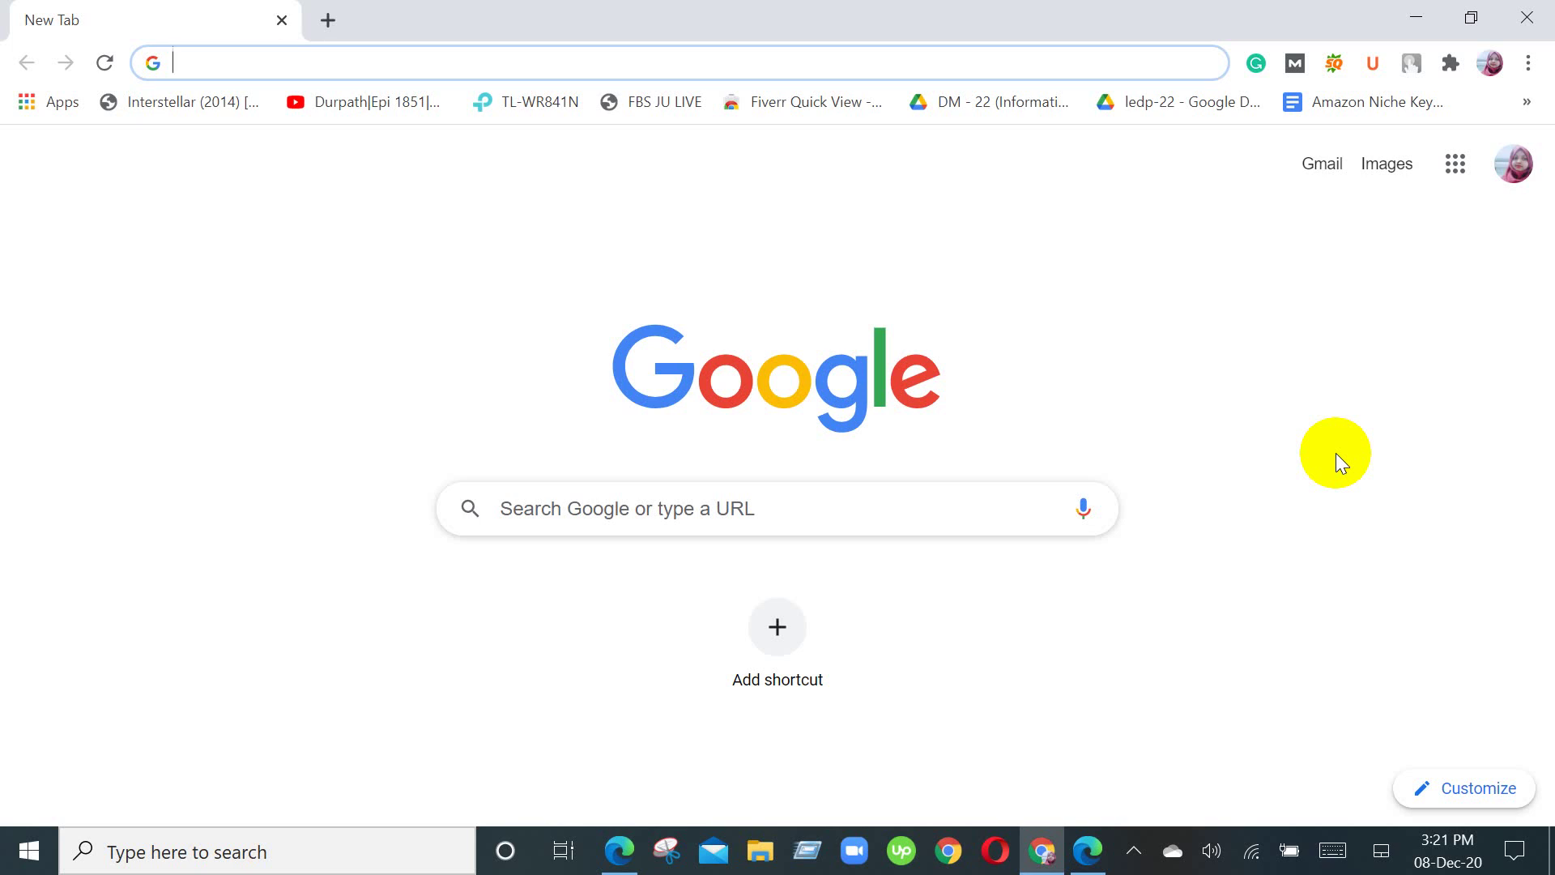
# Step: Bring the Edge window with the Google Meet presentation back to the front
pyautogui.click(617, 850)
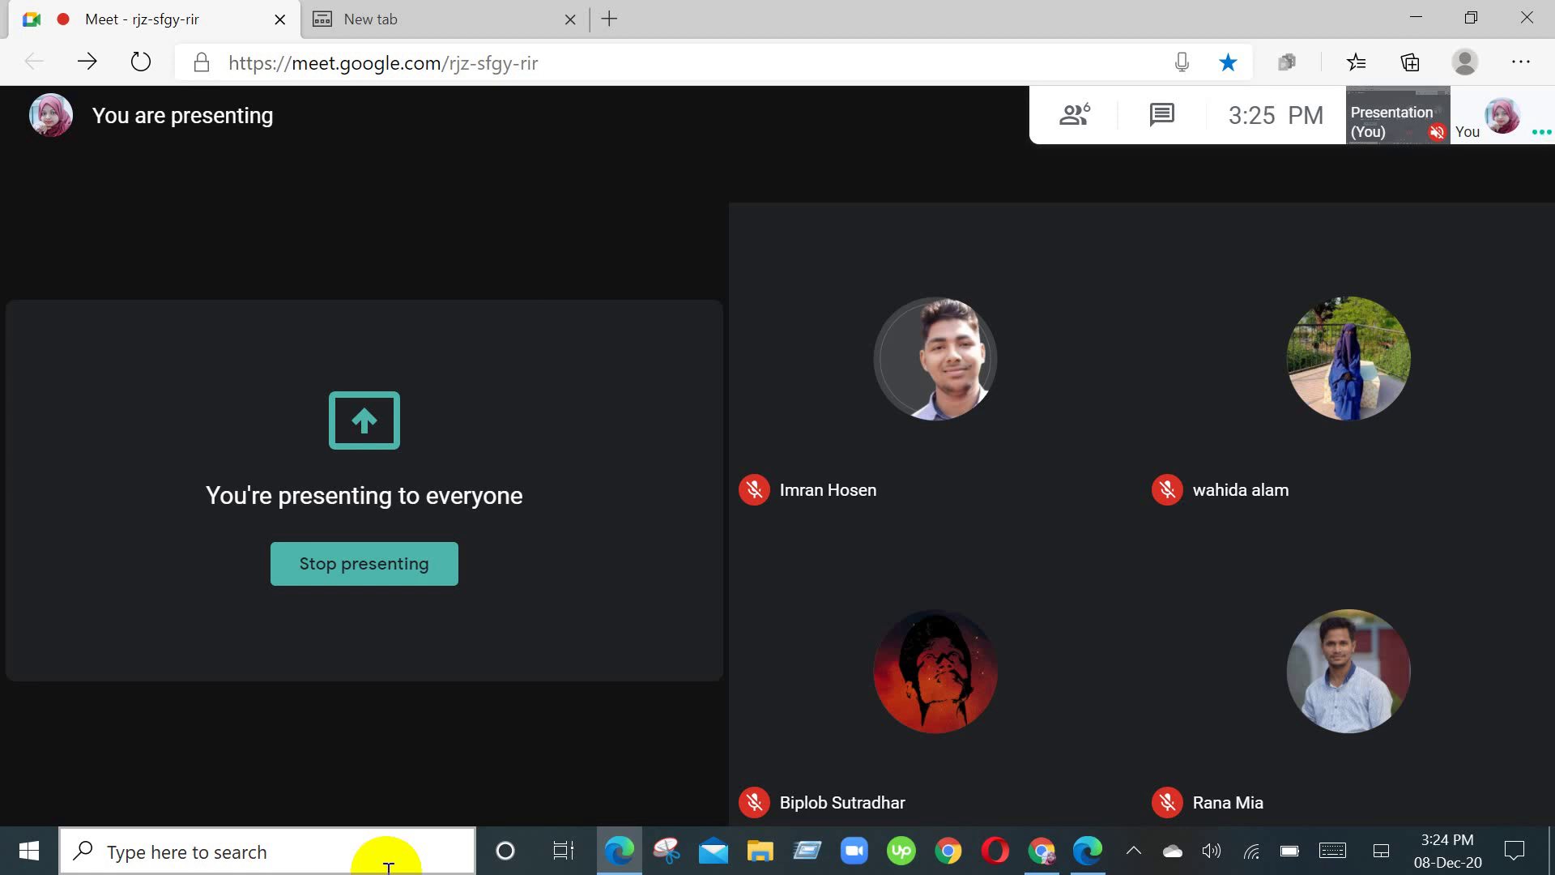
# Step: Leave the Meet presentation running and switch to the Chrome window's blank New Tab
pyautogui.moveTo(1527, 773)
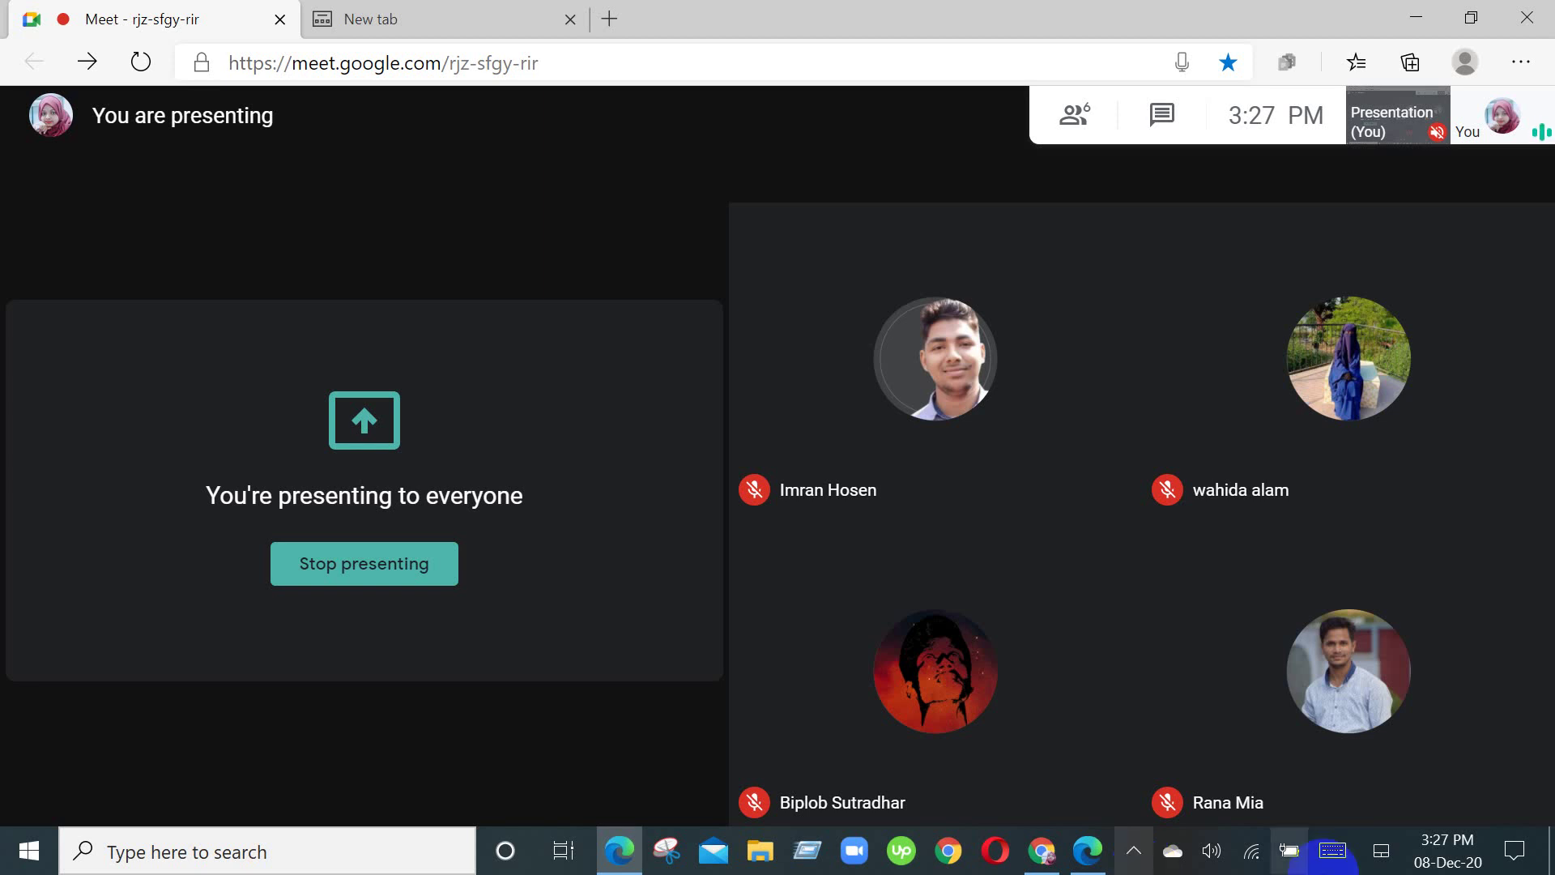
pyautogui.click(1039, 860)
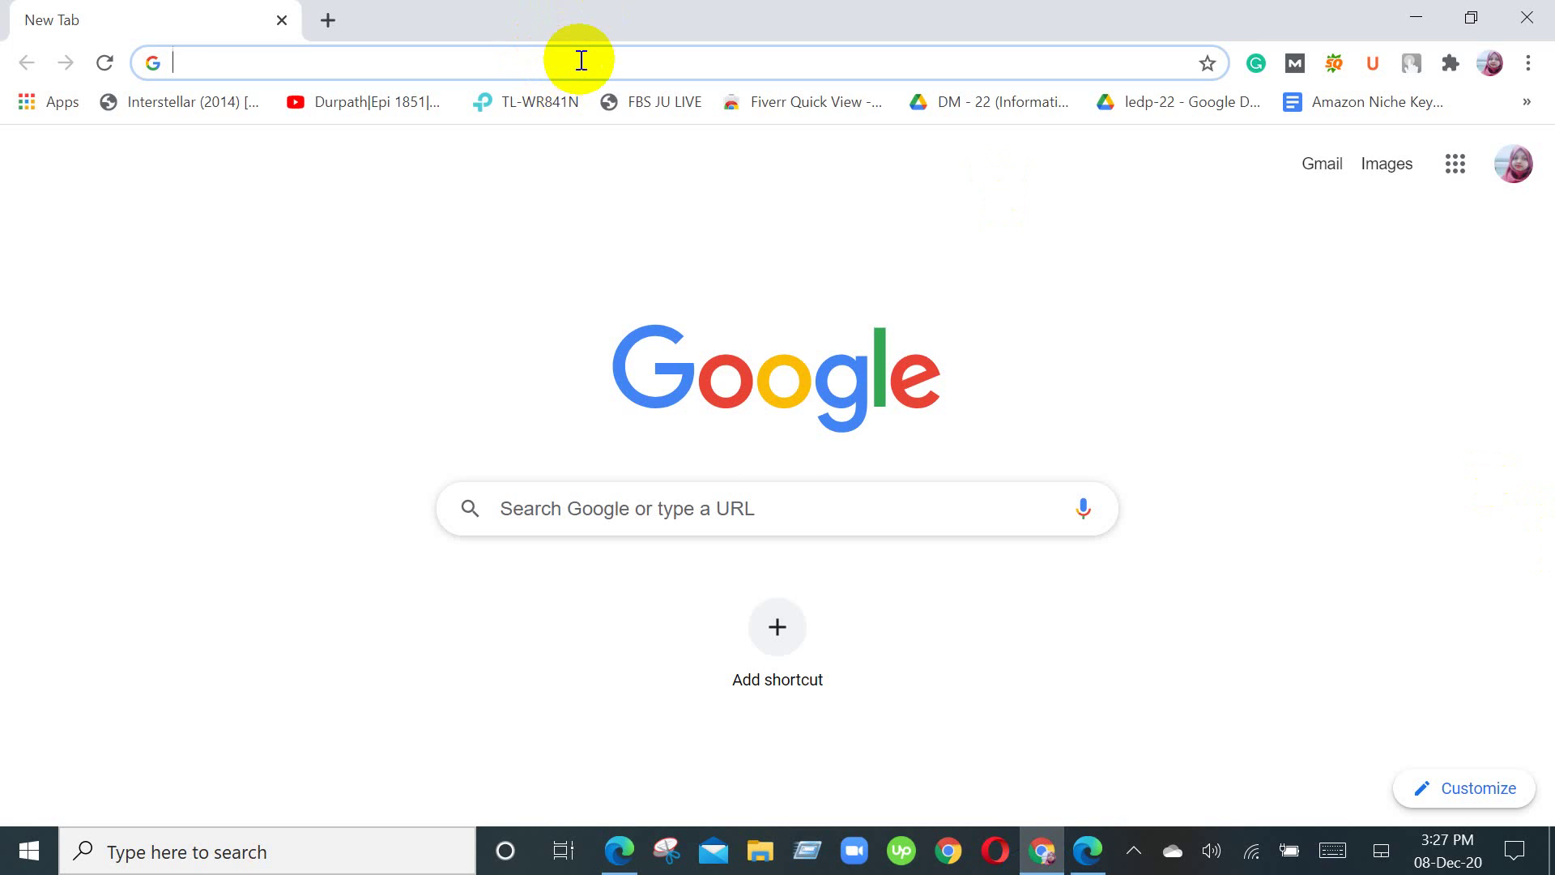
# Step: Search Google for 'medicine specialist near me' from Chrome's address bar
pyautogui.write('di')
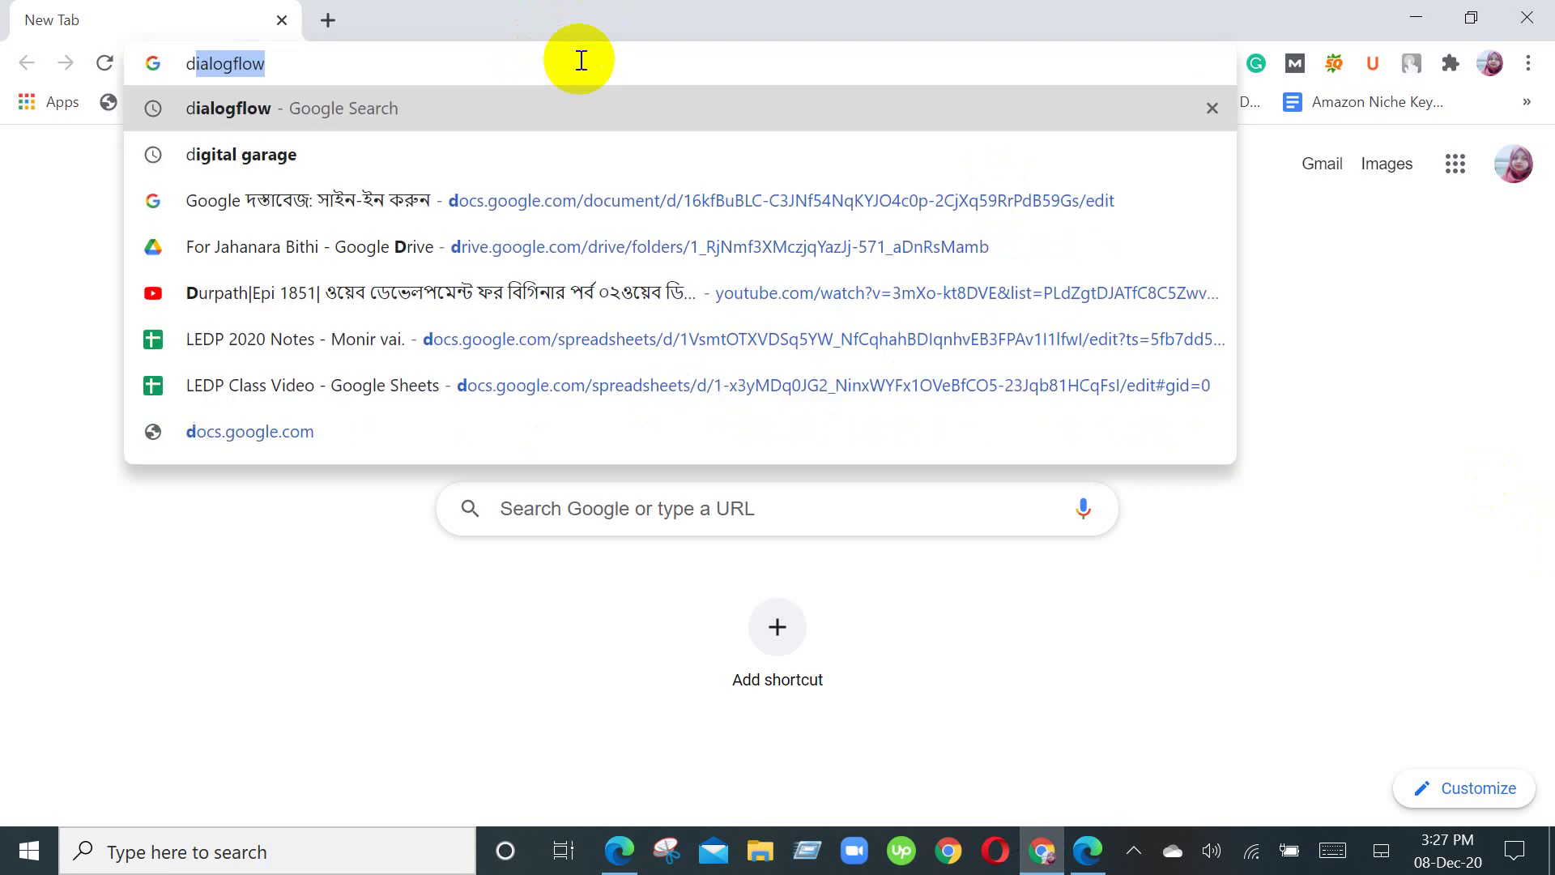
pyautogui.press('BackSpace')
pyautogui.press('BackSpace')
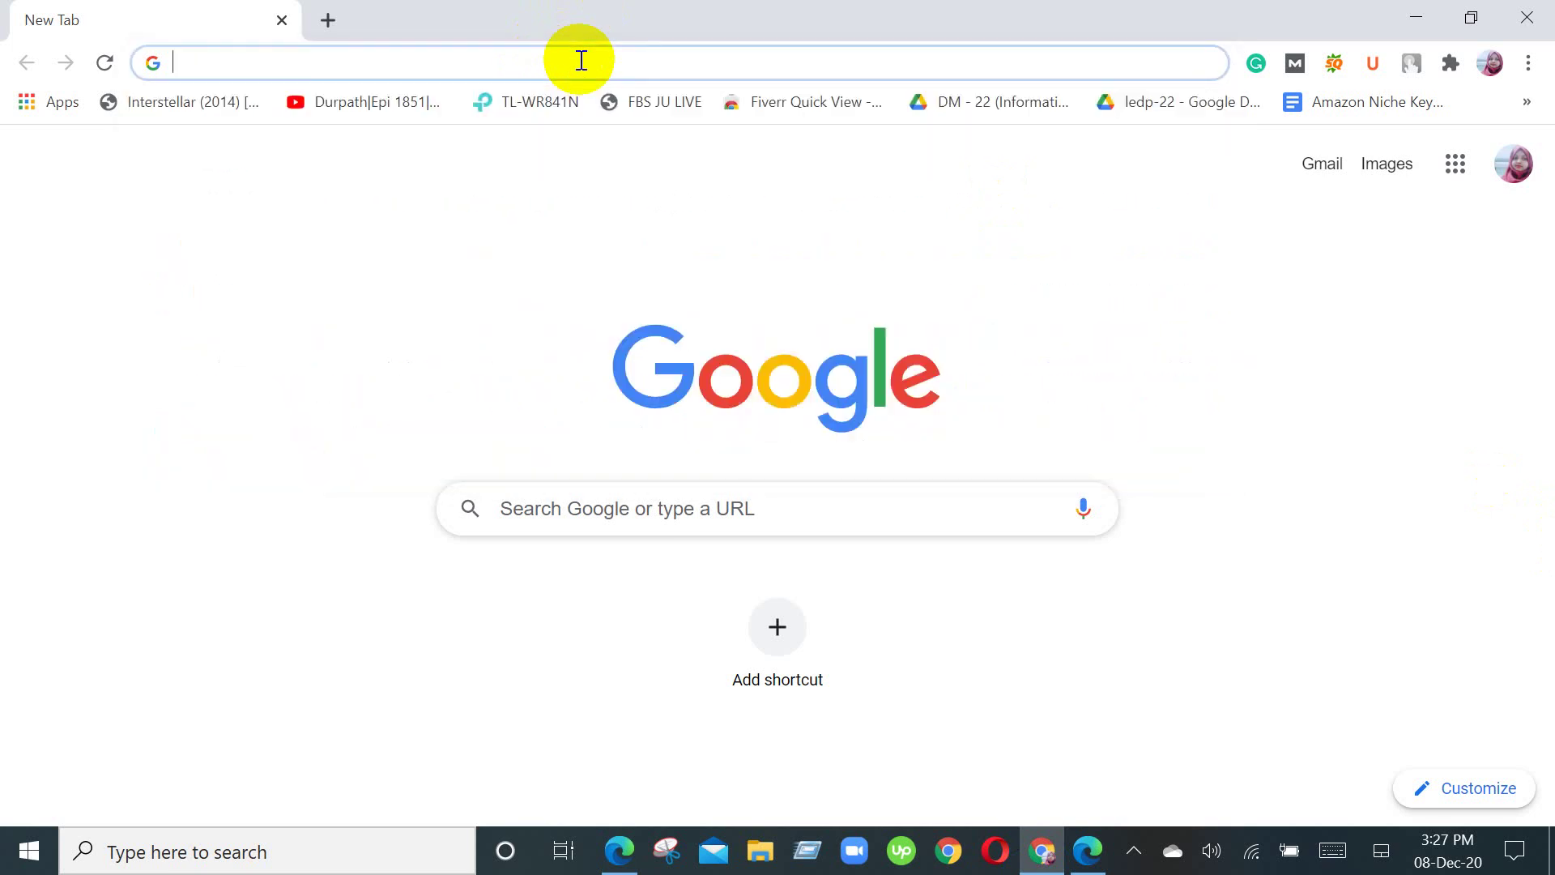
pyautogui.write('Medic')
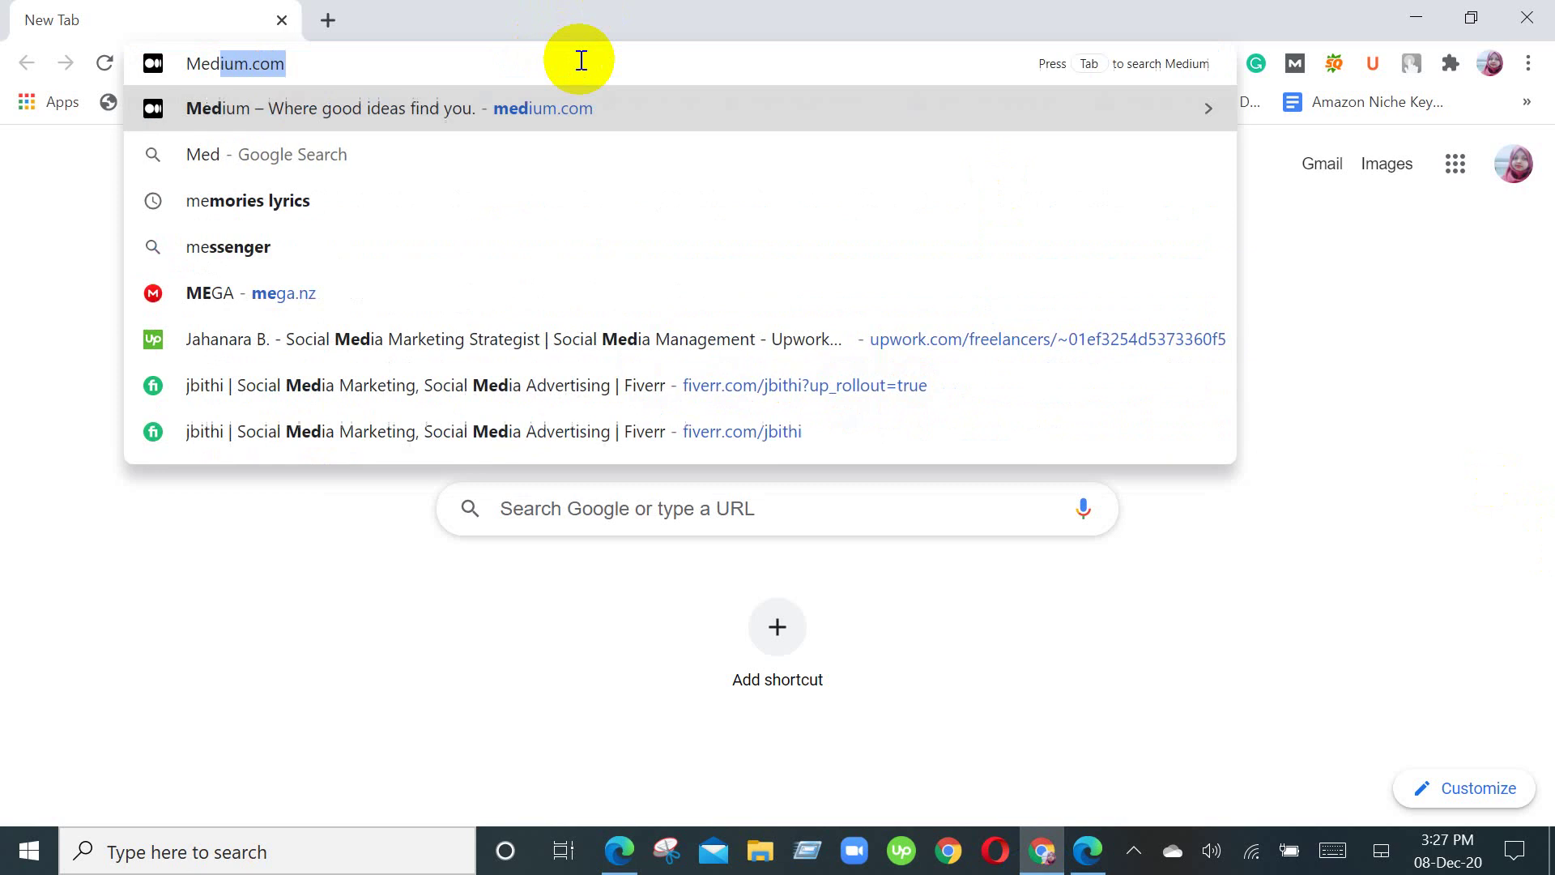
pyautogui.write('ine ')
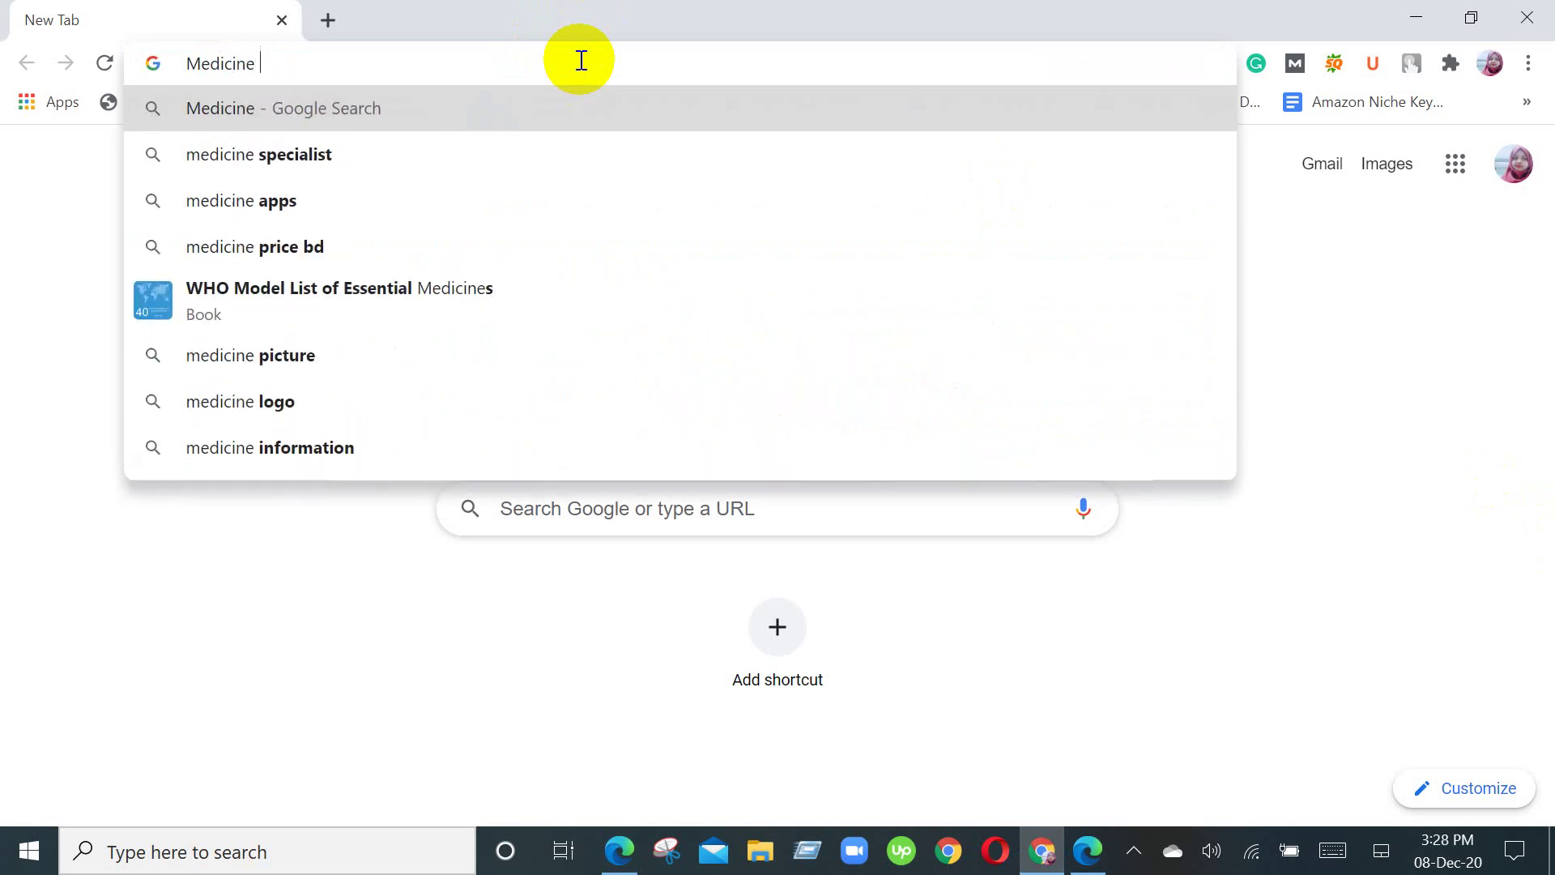
pyautogui.write('s')
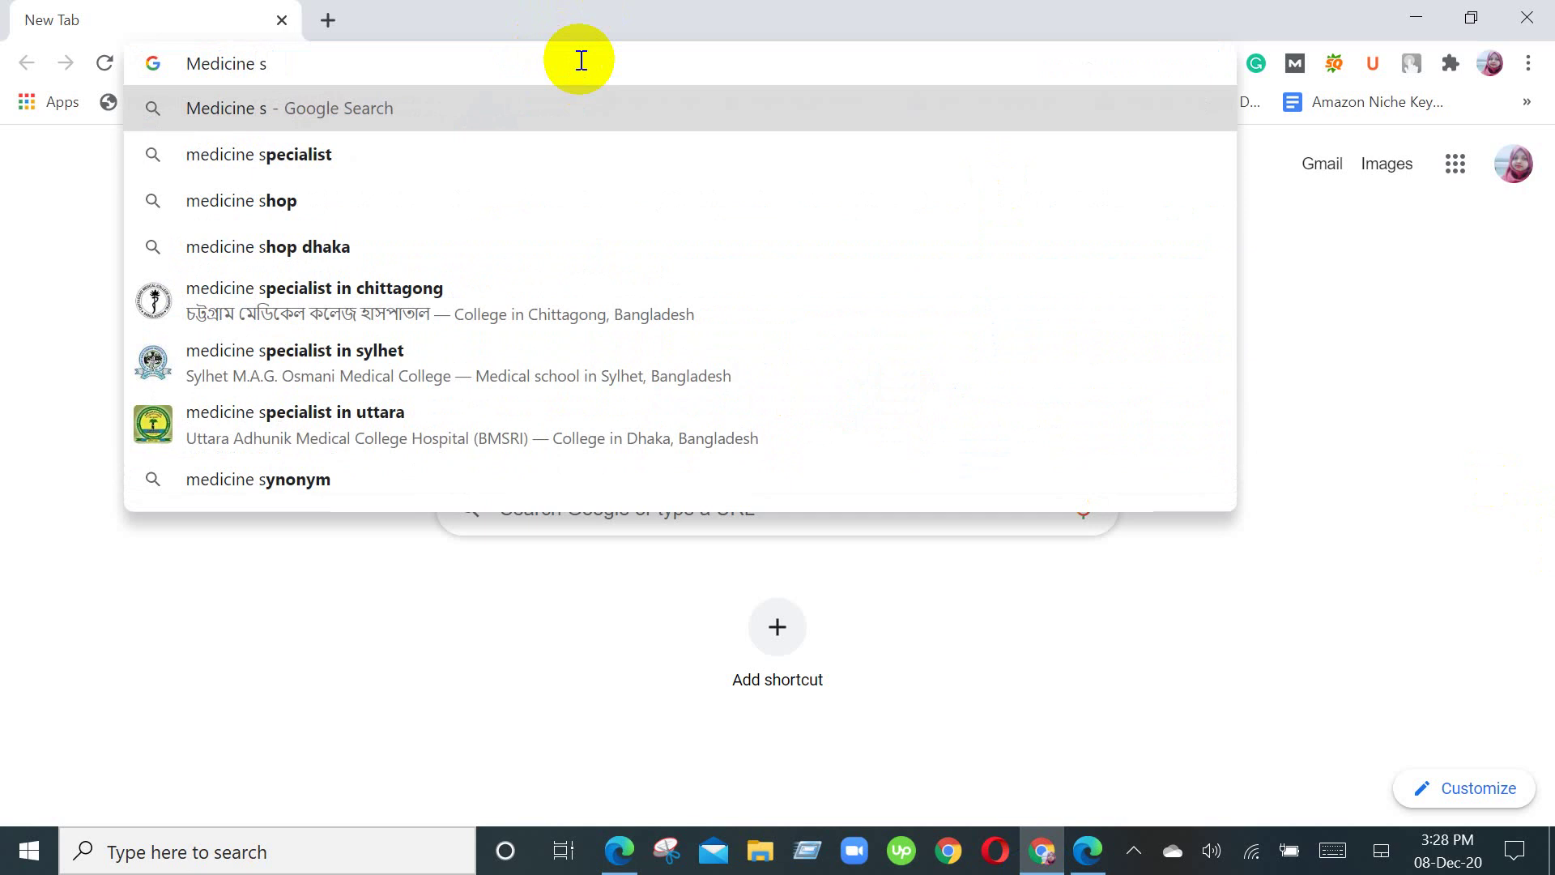
pyautogui.write('p')
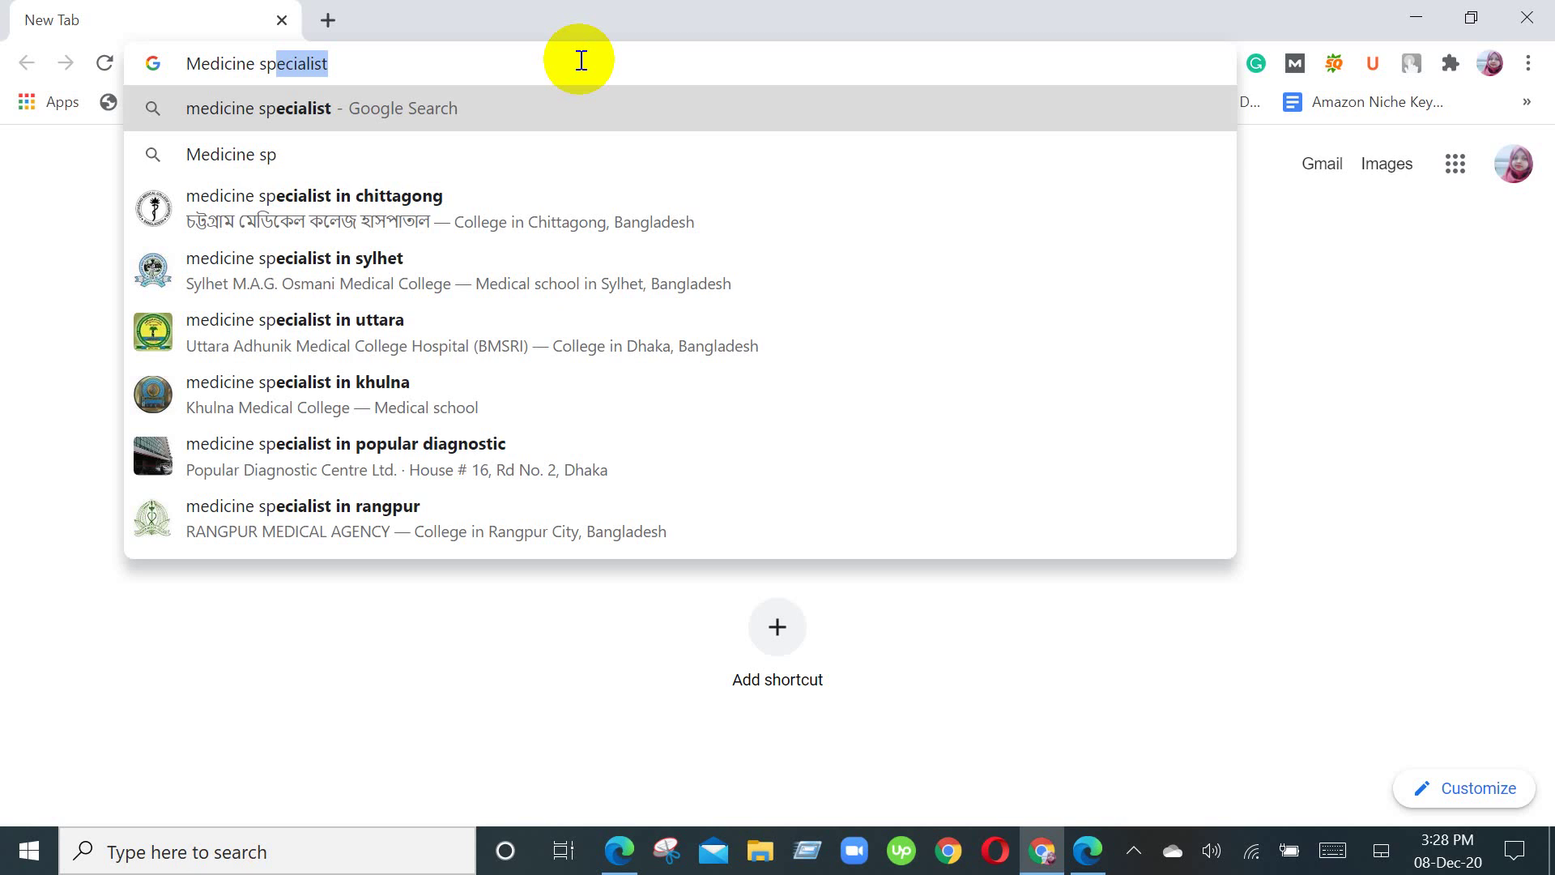
pyautogui.write('eci')
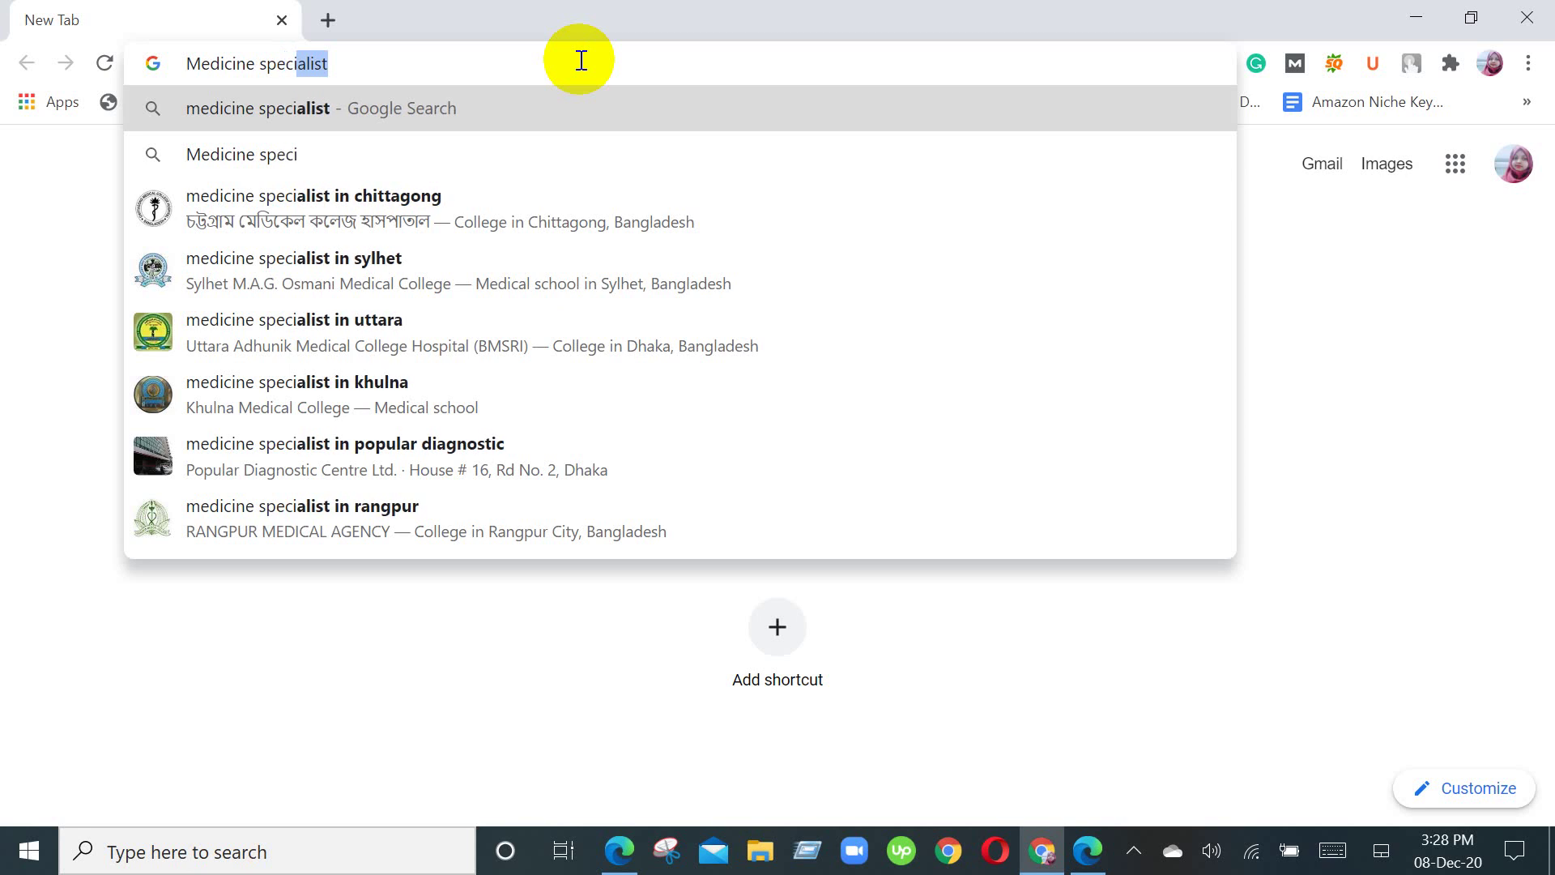
pyautogui.write('al')
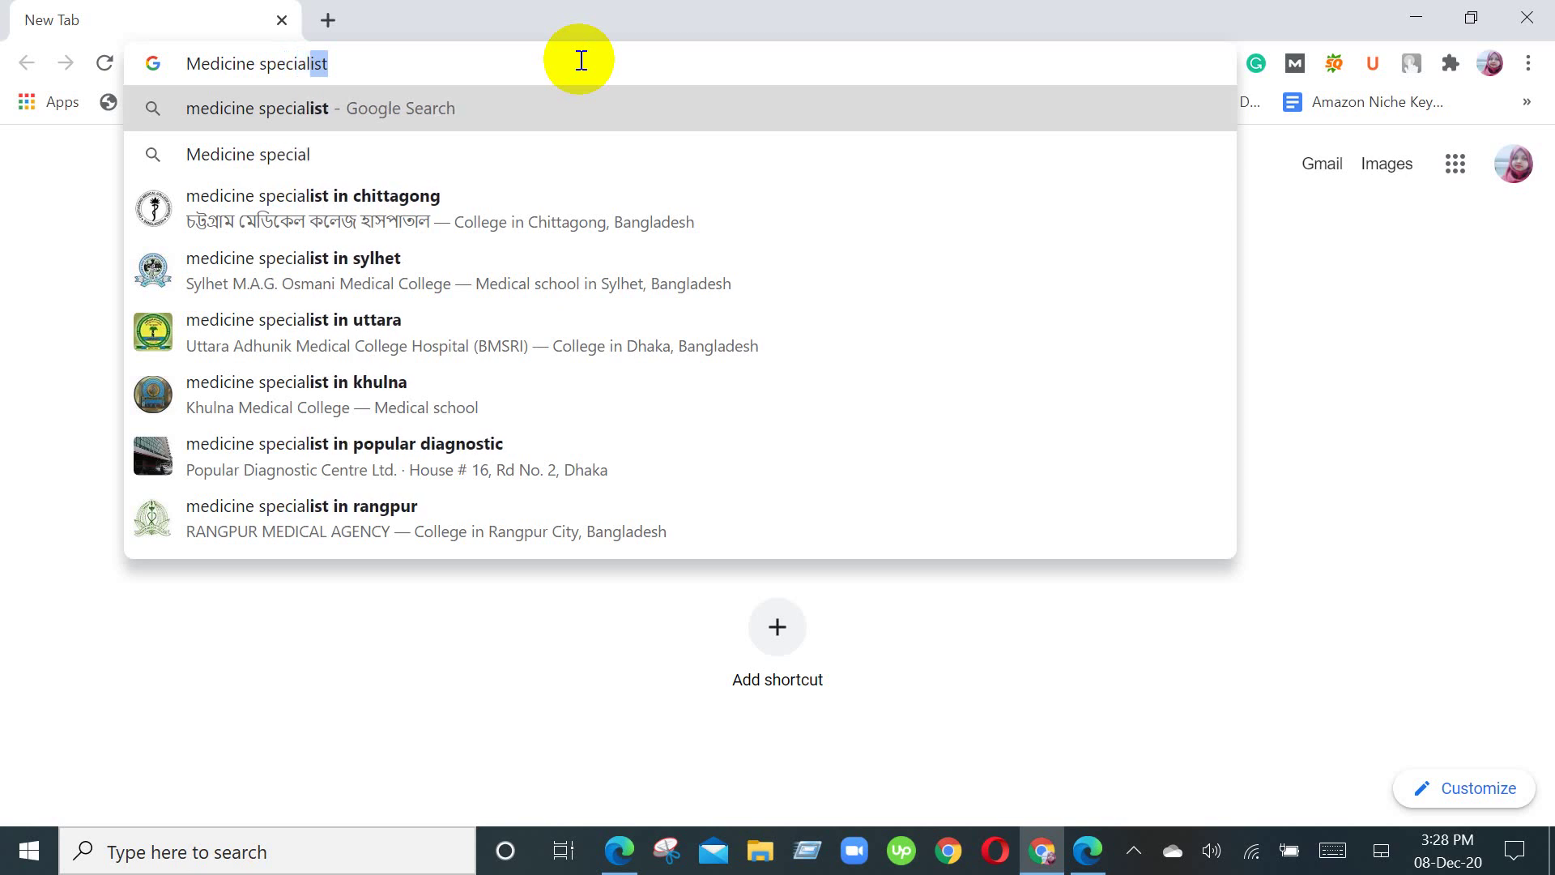
pyautogui.write('ist')
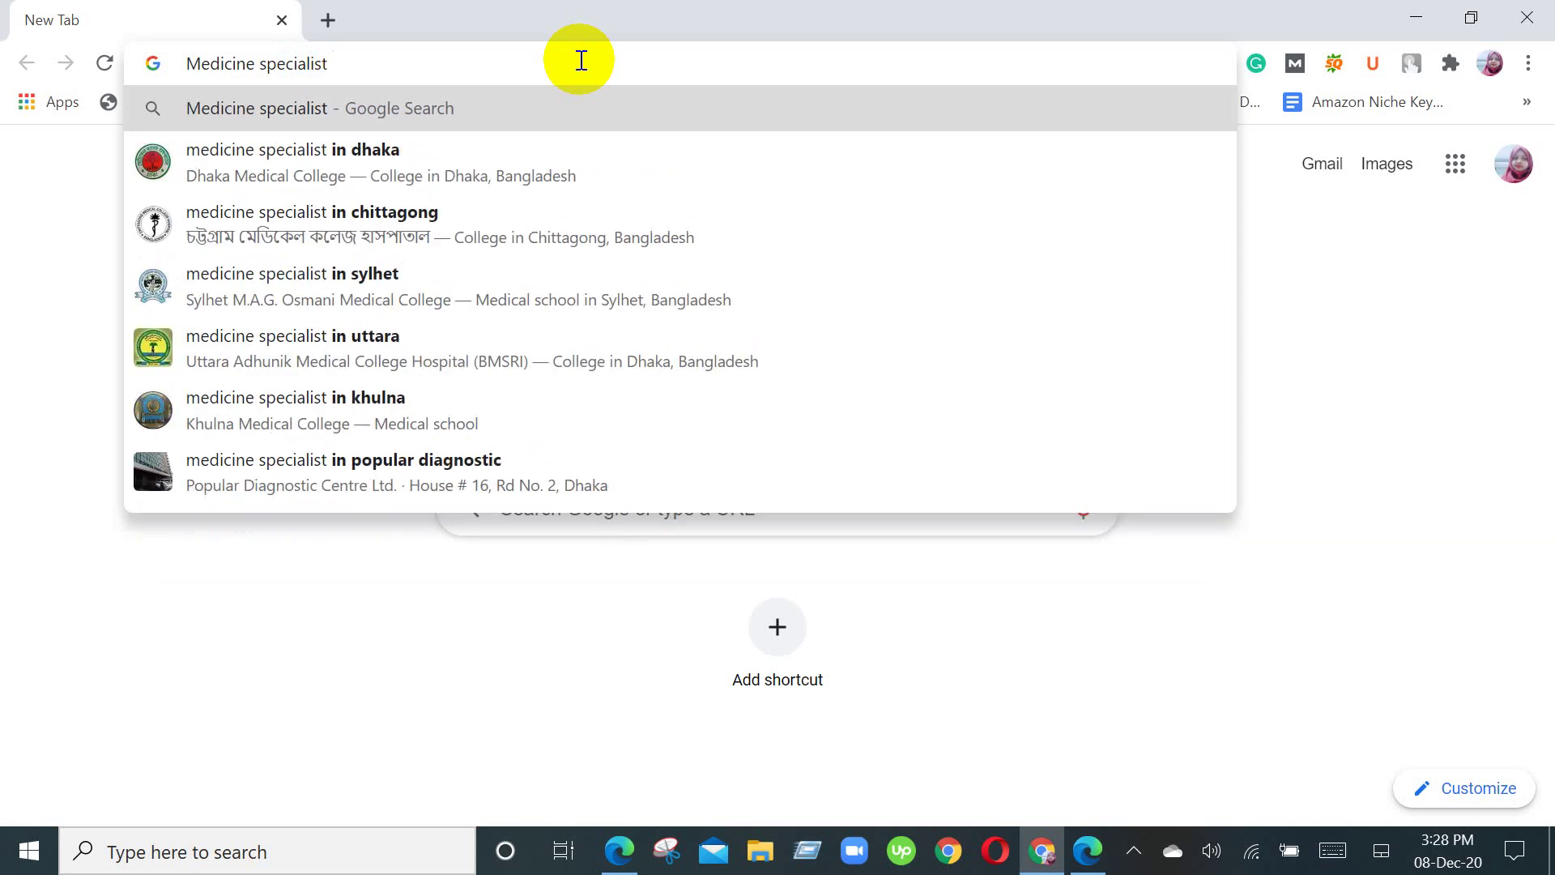
pyautogui.write(' near')
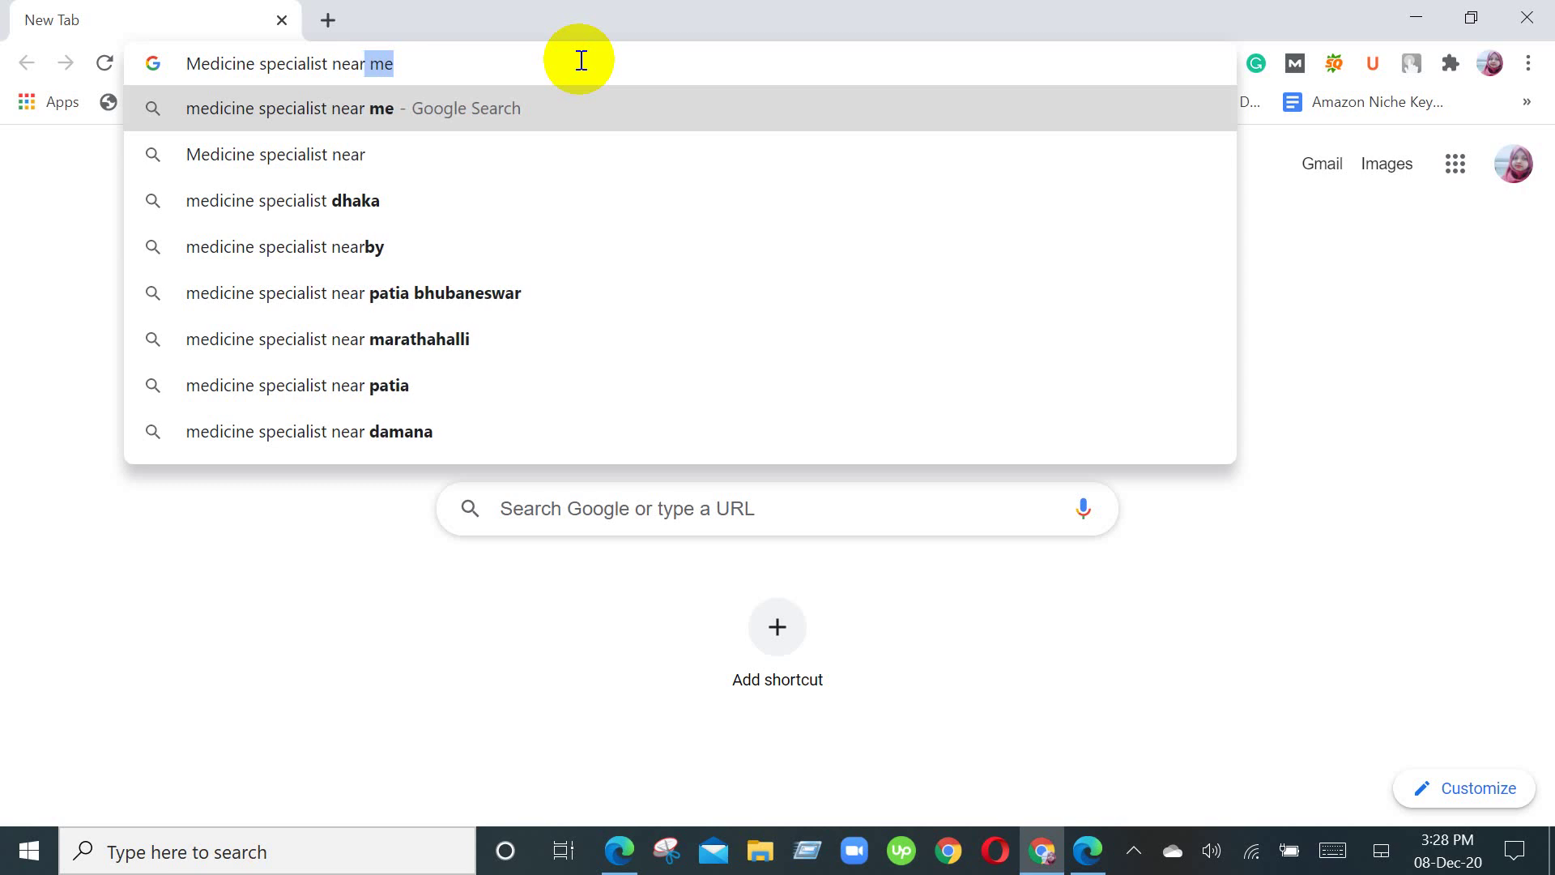
pyautogui.press('Return')
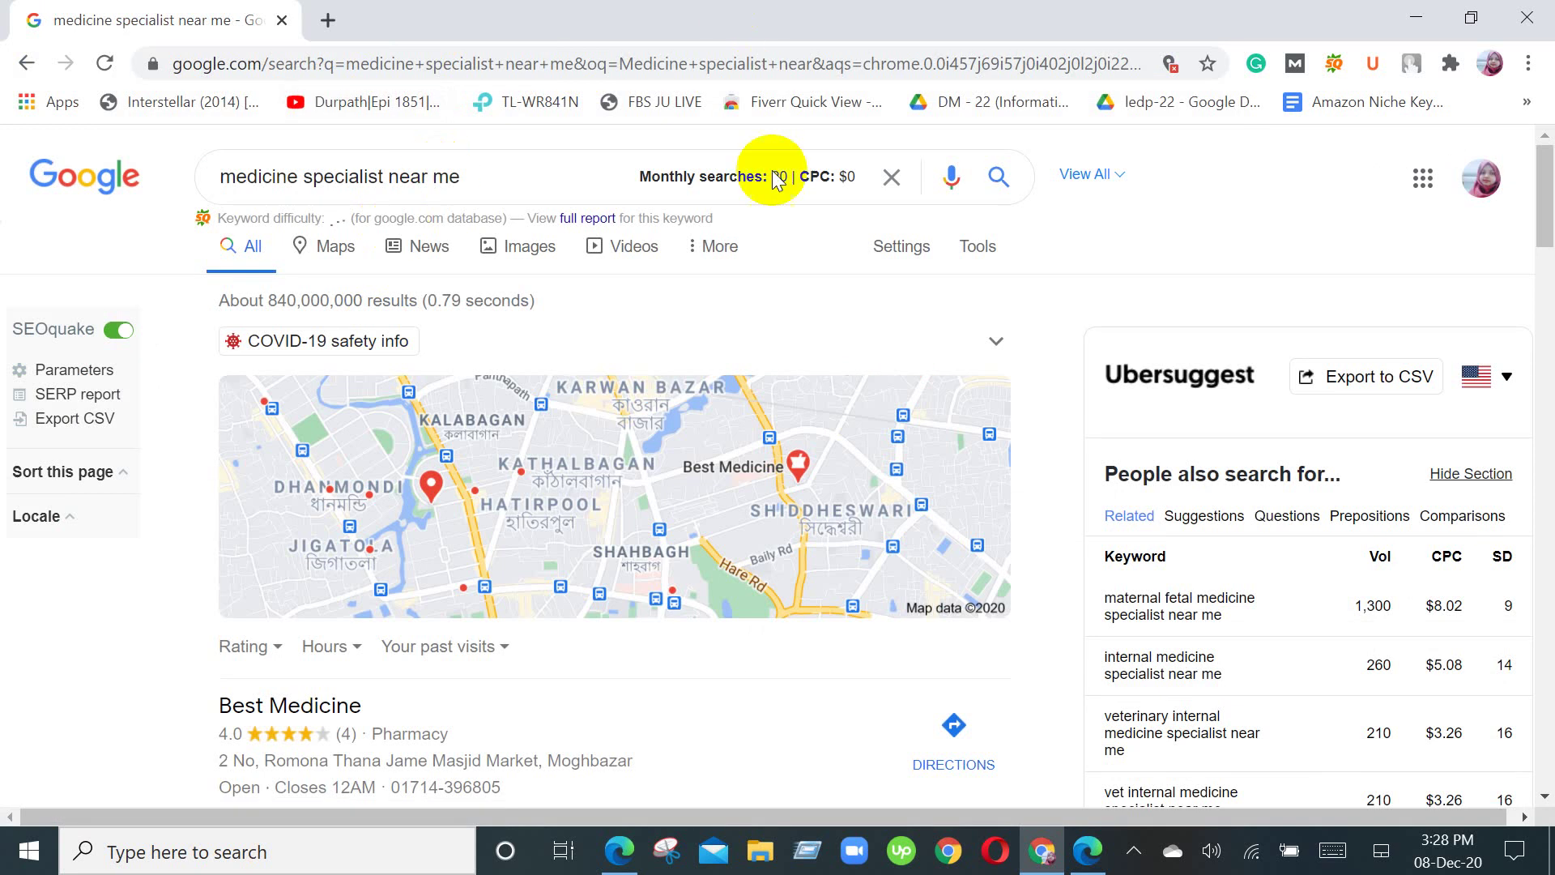
# Step: Open 'View all' on the local pack of medicine specialists to see every nearby provider
pyautogui.scroll(-5, 741, 328)
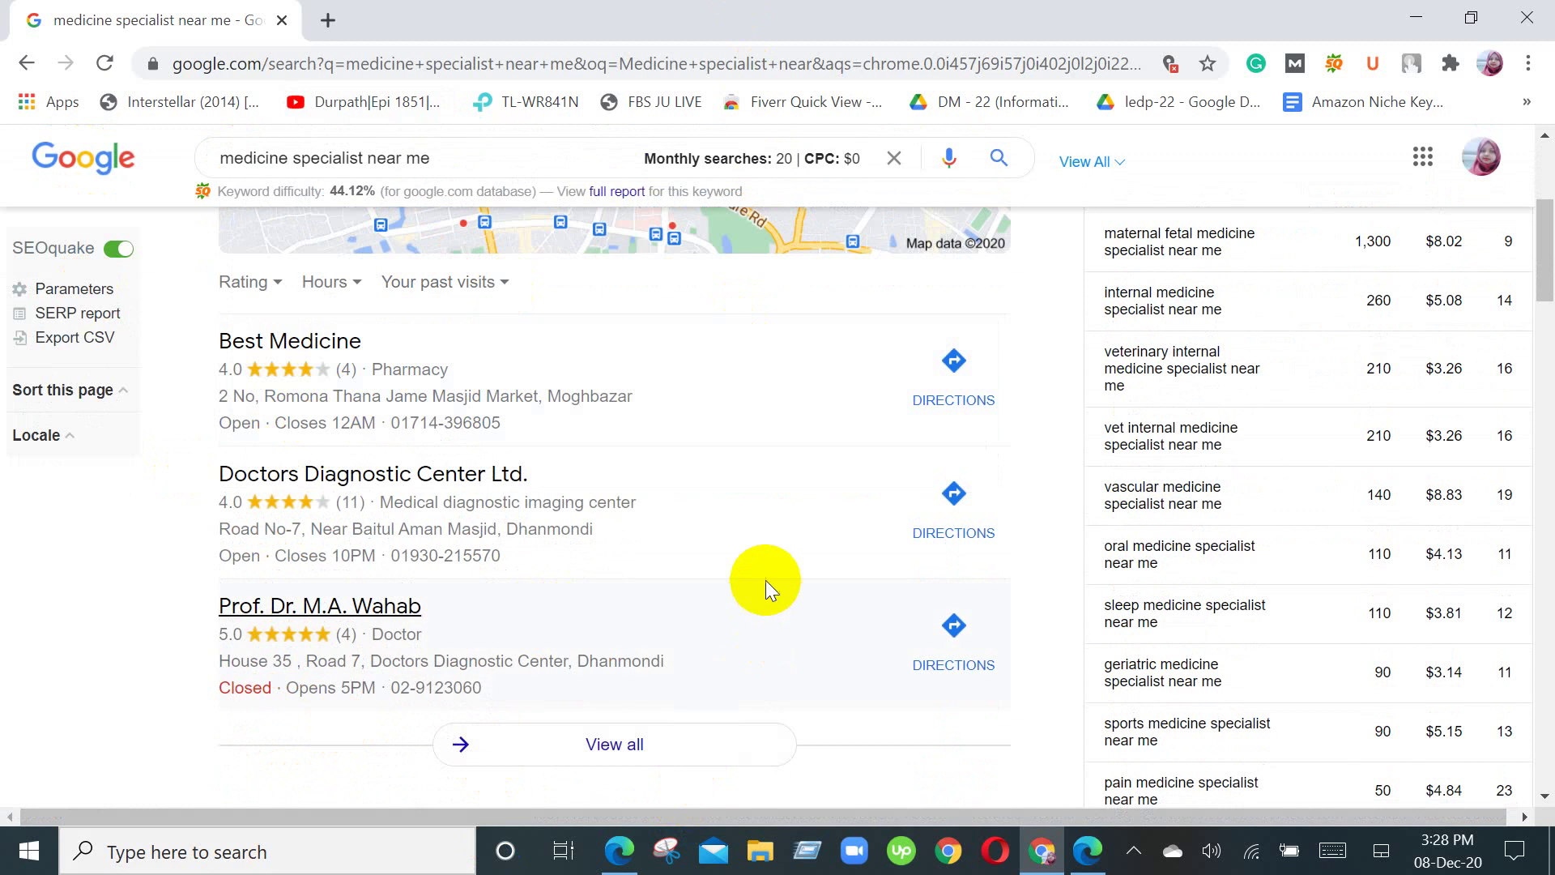
pyautogui.scroll(2, 754, 580)
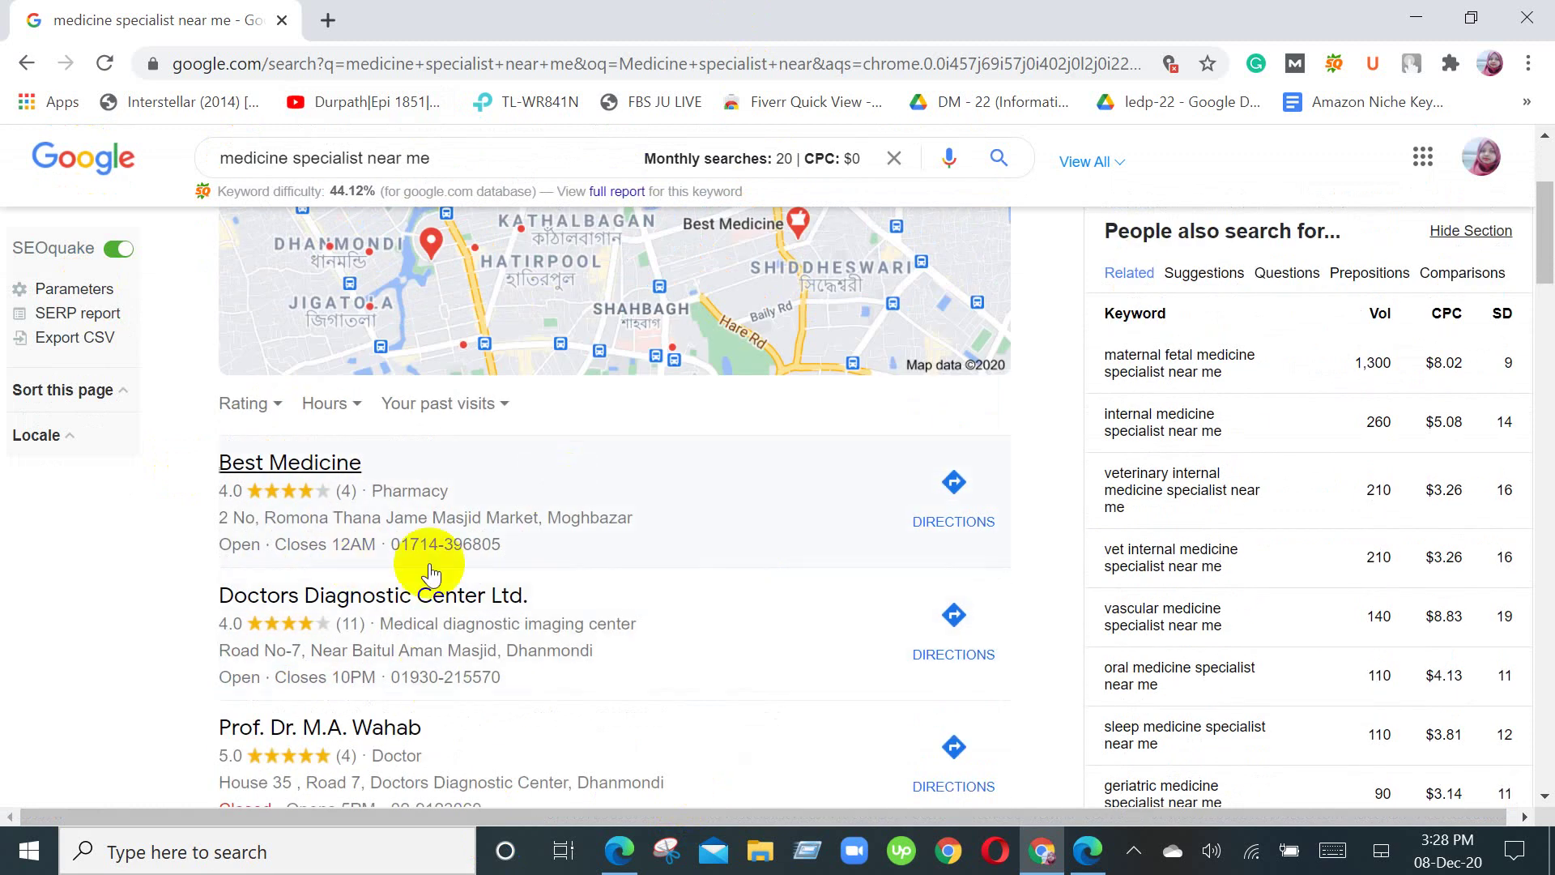
pyautogui.scroll(-10, 429, 596)
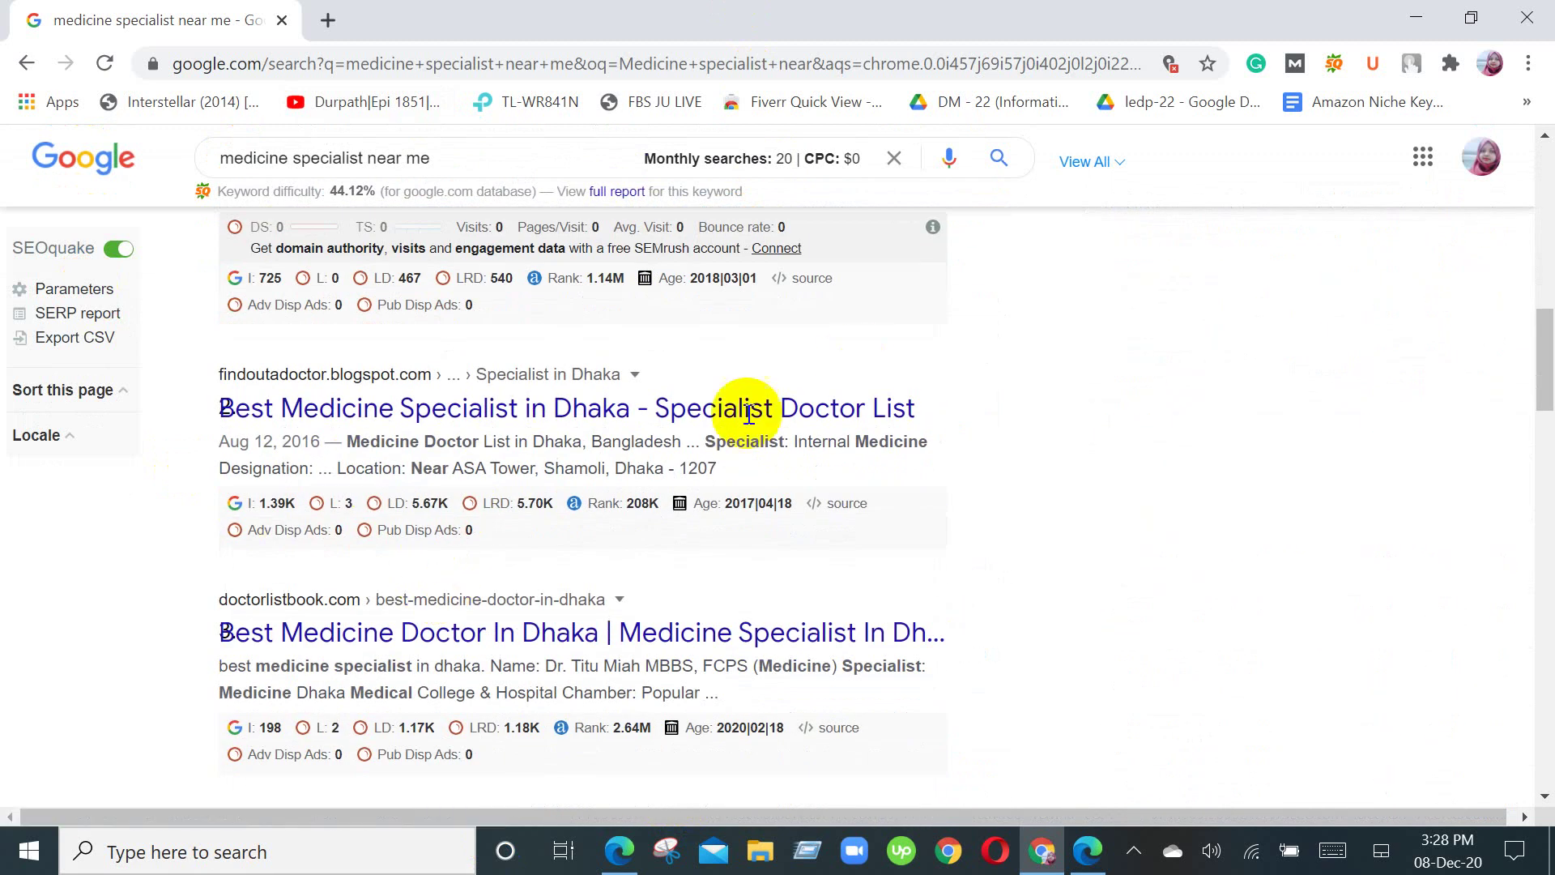
pyautogui.scroll(6, 820, 519)
pyautogui.scroll(2, 729, 477)
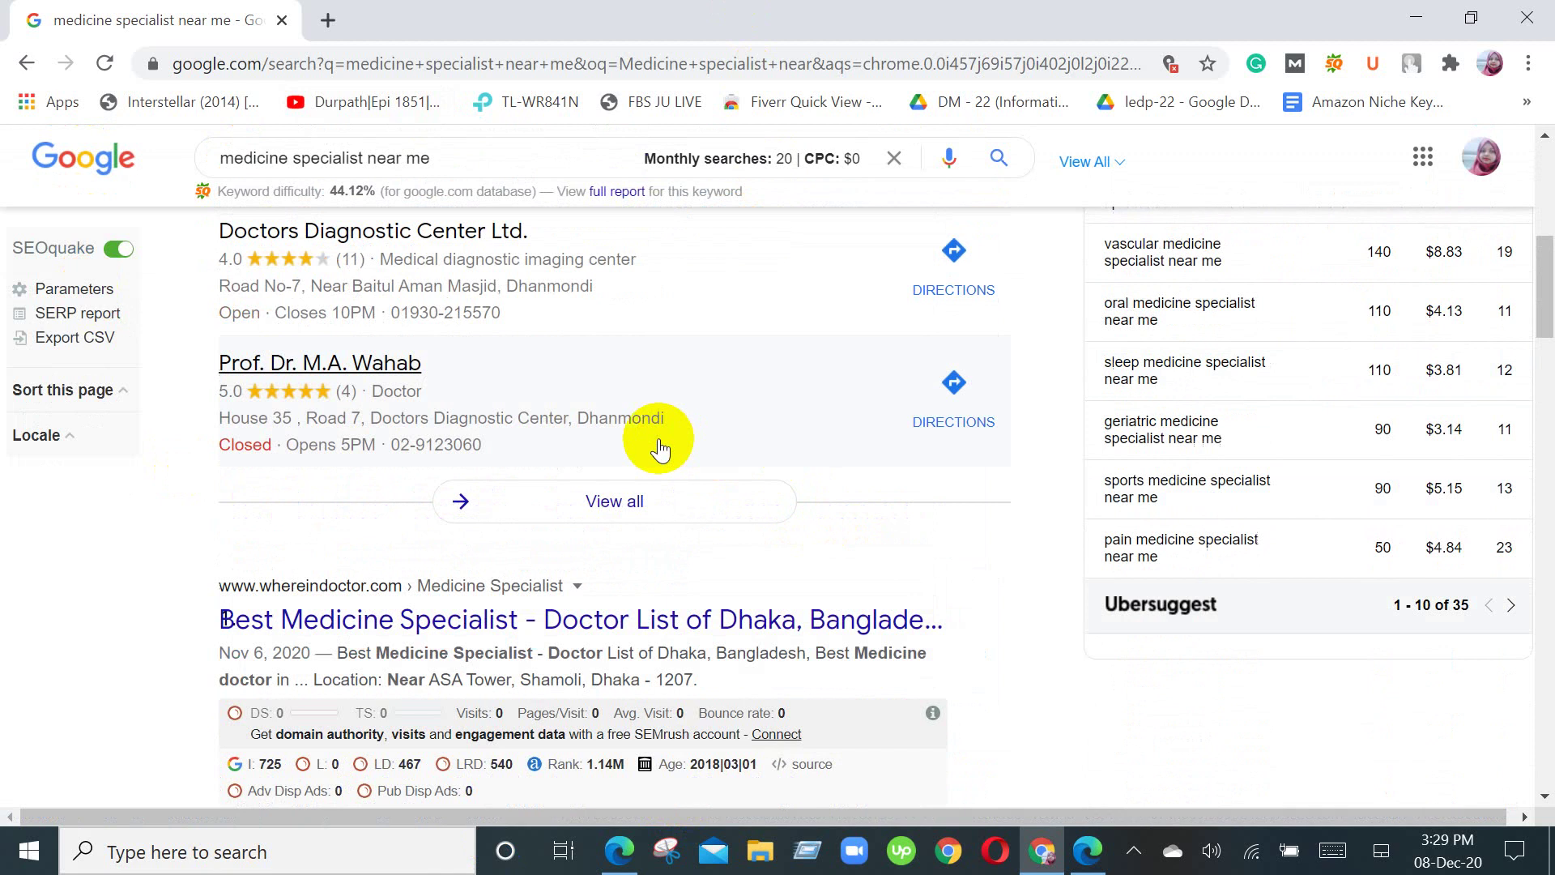
pyautogui.scroll(3, 611, 417)
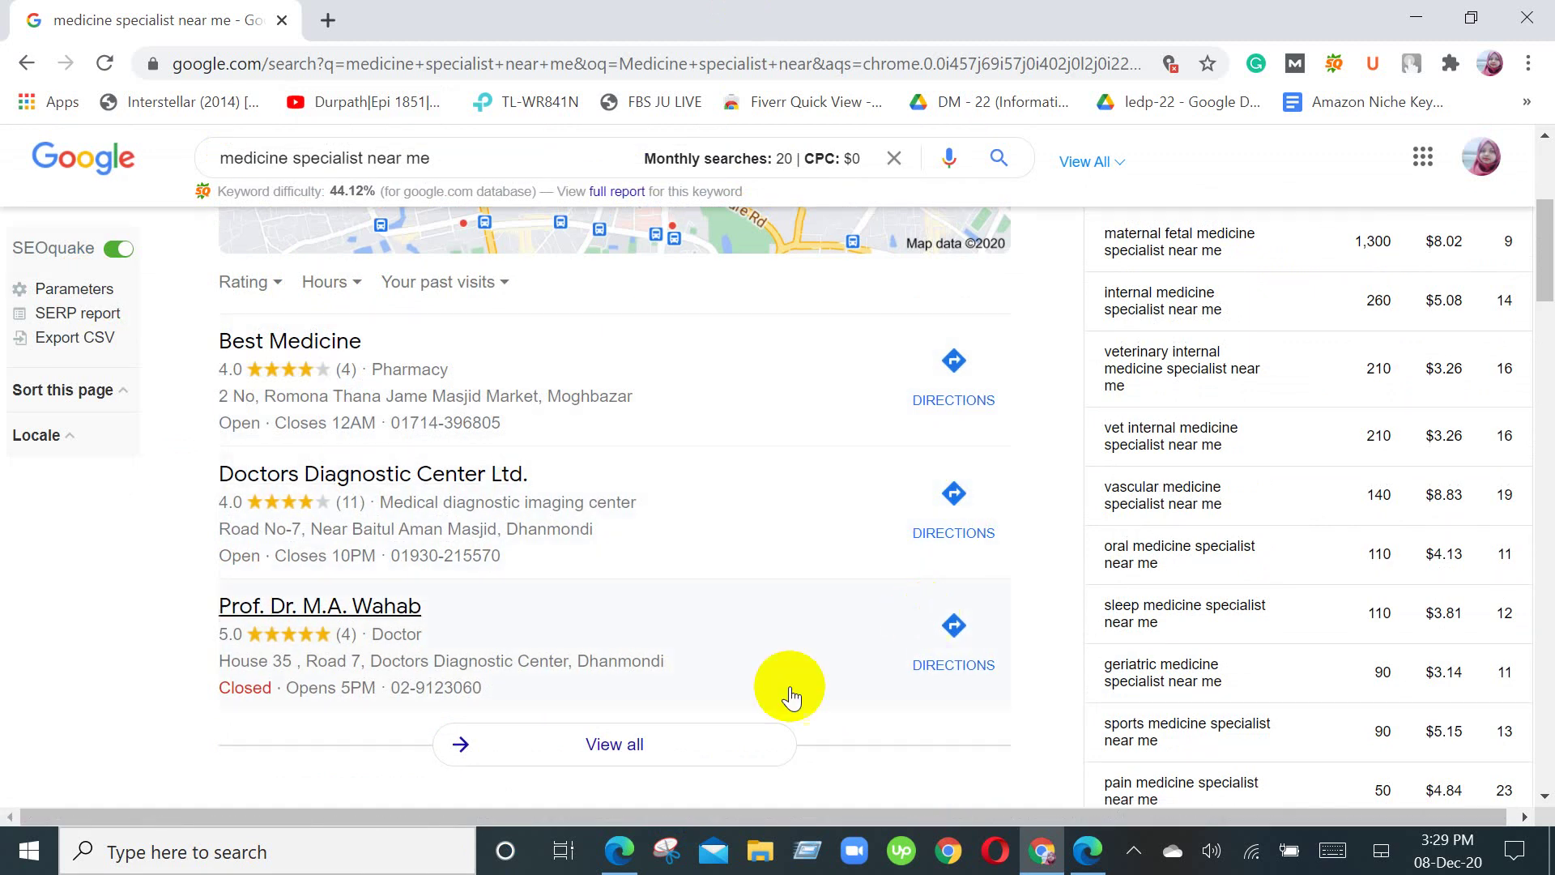
pyautogui.scroll(-2, 810, 518)
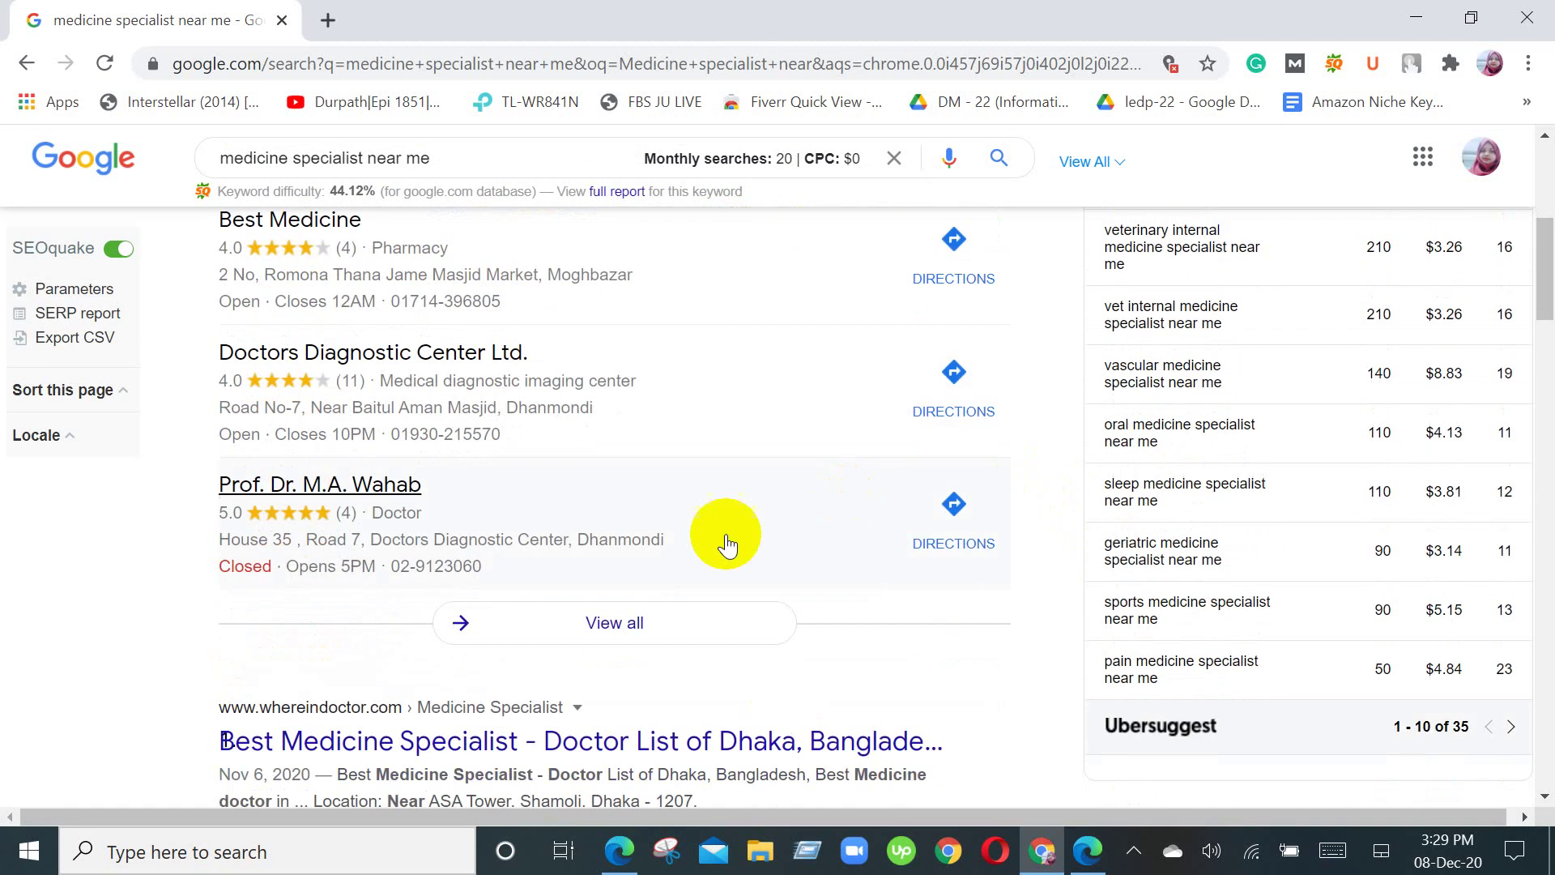
pyautogui.click(633, 631)
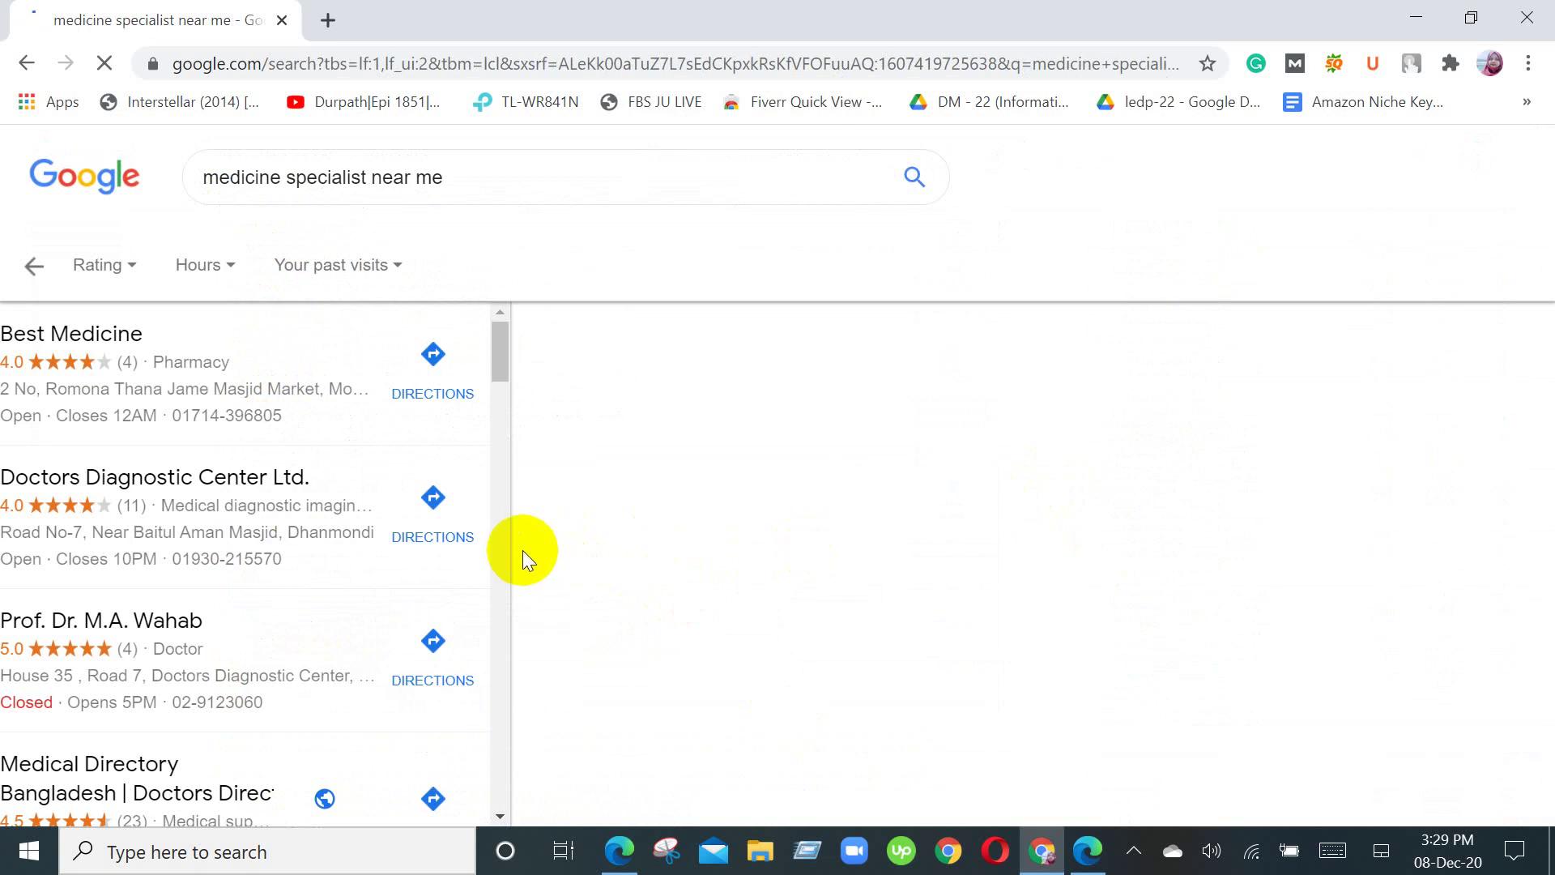
# Step: Browse the nearby medical providers and get driving directions to Best Medicine pharmacy
pyautogui.scroll(-15, 351, 481)
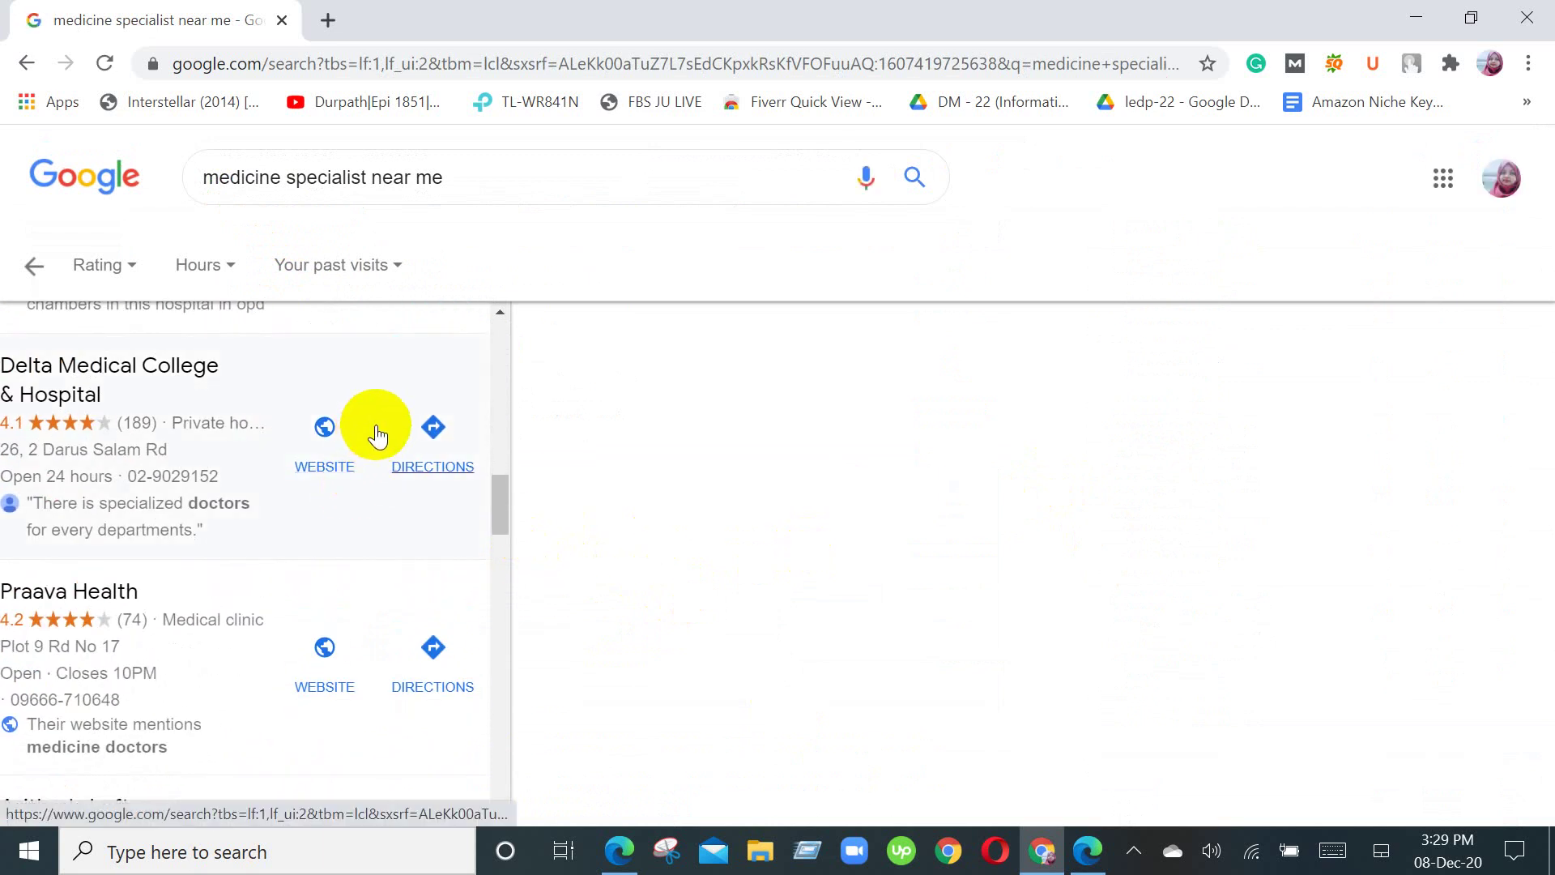
pyautogui.scroll(-2, 376, 435)
pyautogui.scroll(-12, 378, 435)
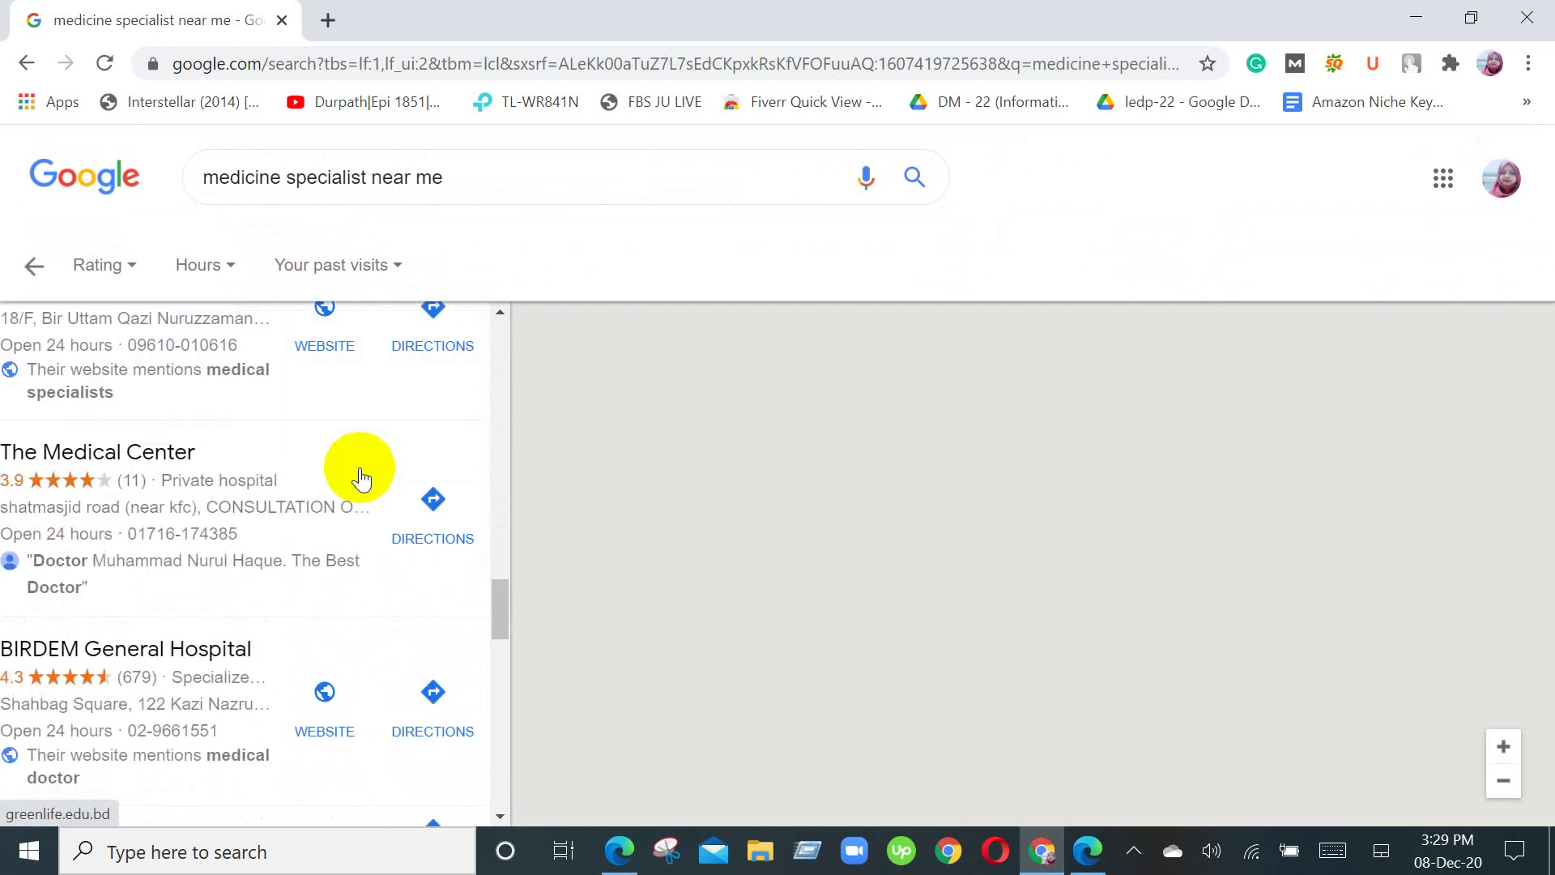
pyautogui.scroll(-5, 367, 532)
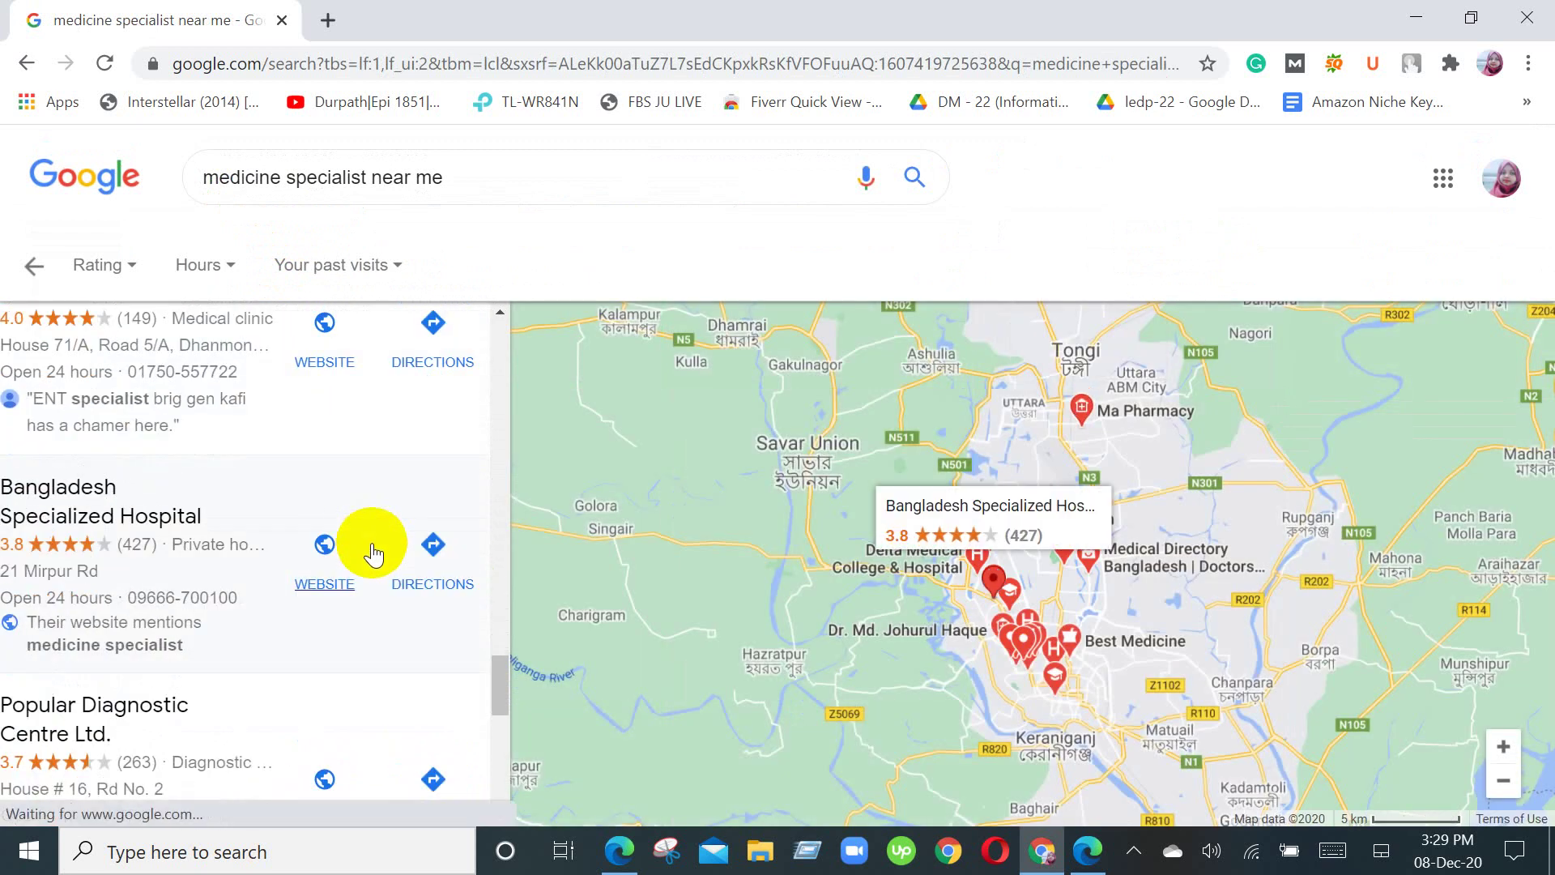
pyautogui.scroll(15, 374, 597)
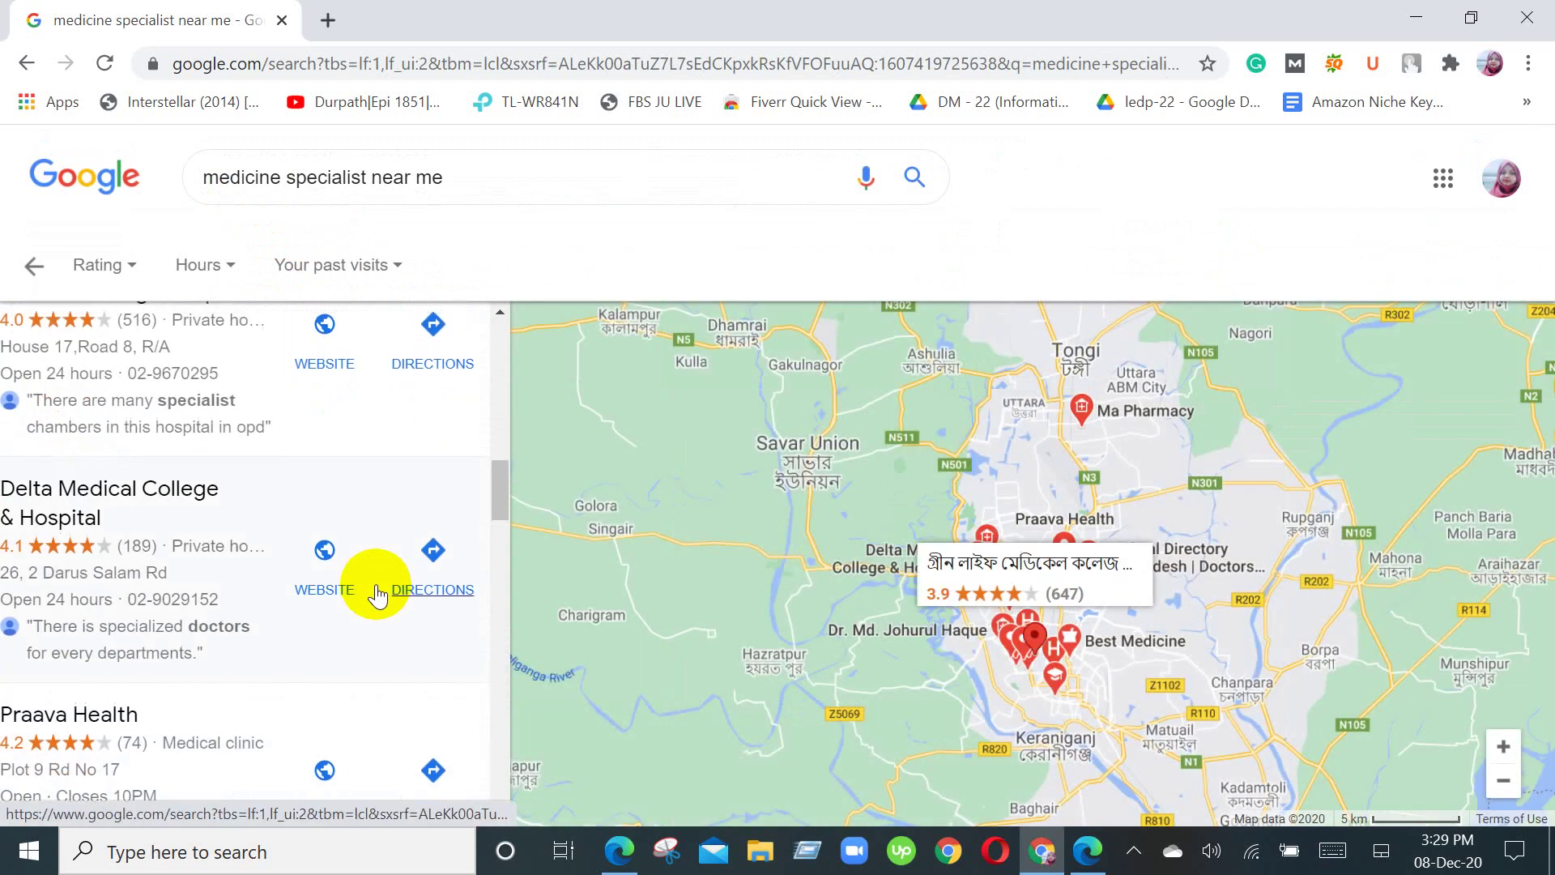
pyautogui.scroll(5, 381, 591)
pyautogui.scroll(-10, 329, 643)
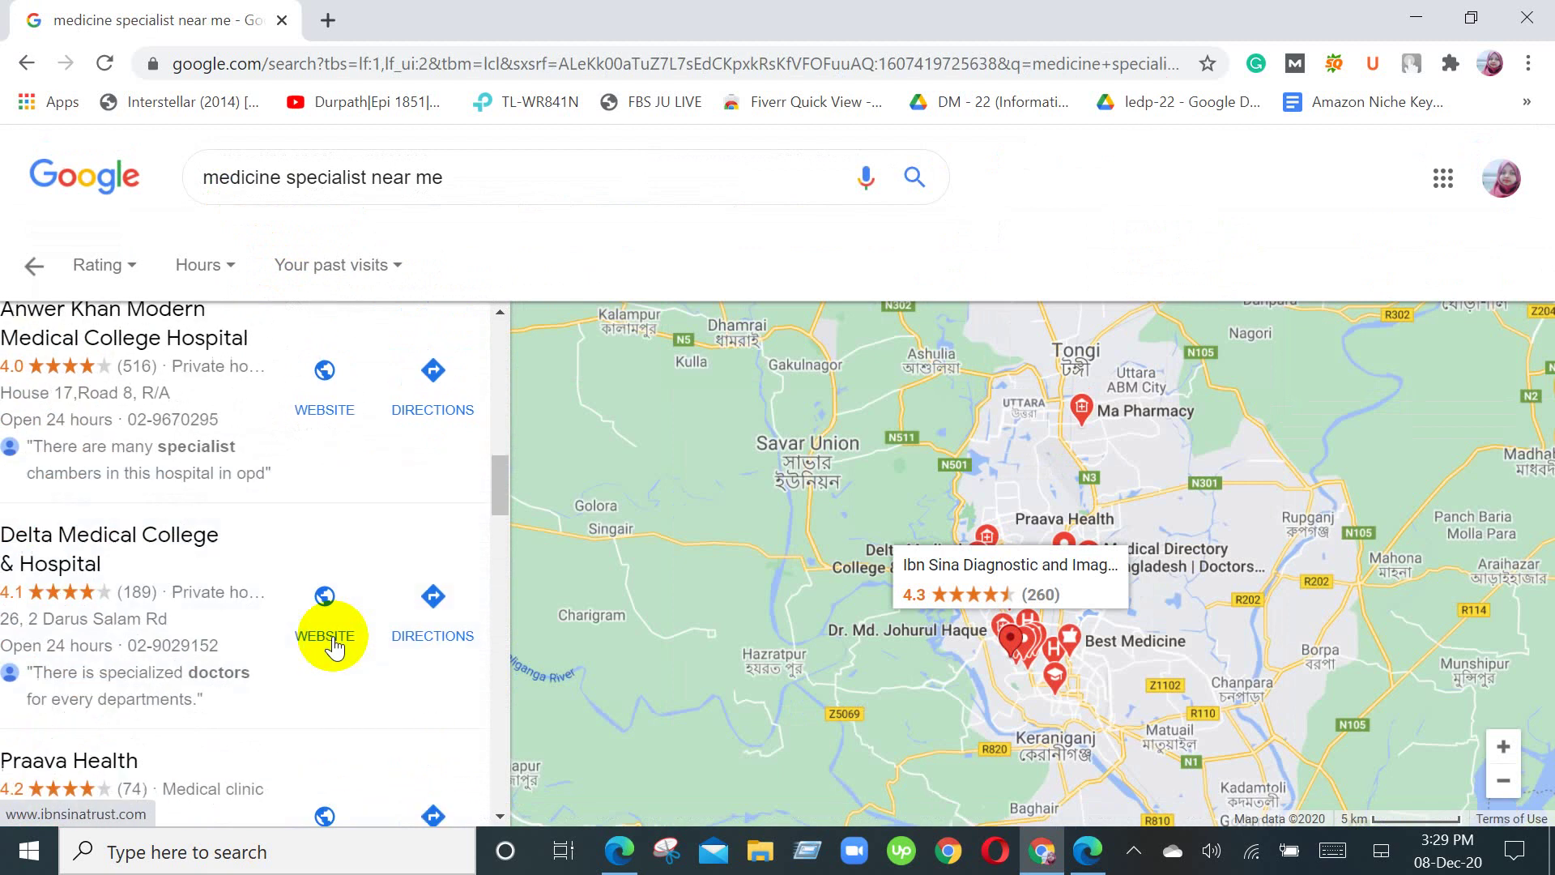
pyautogui.scroll(4, 332, 648)
pyautogui.scroll(6, 332, 645)
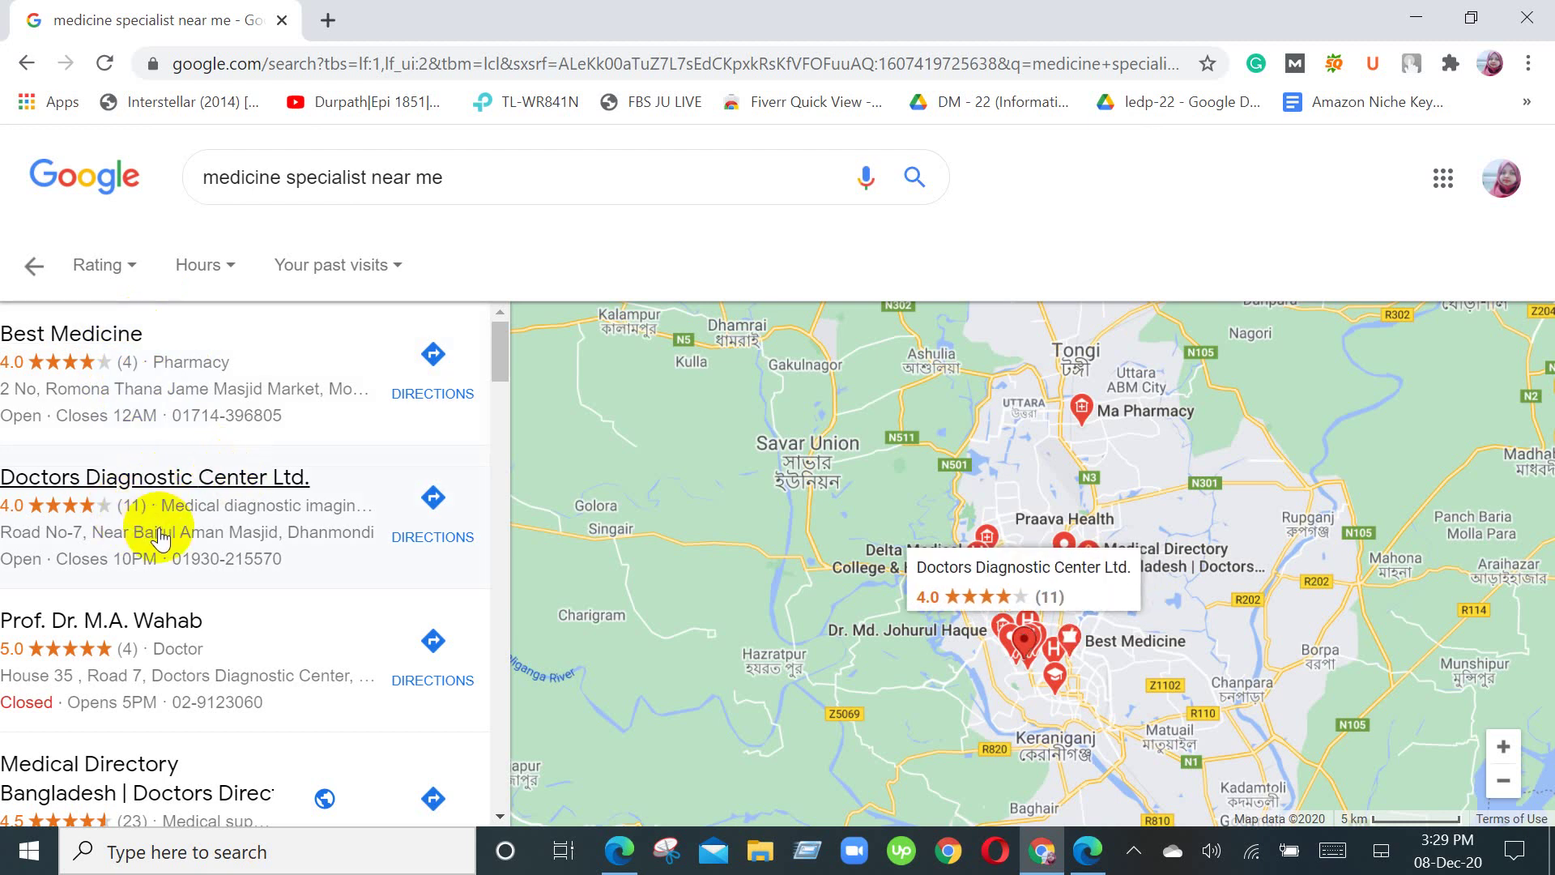
pyautogui.scroll(-5, 159, 534)
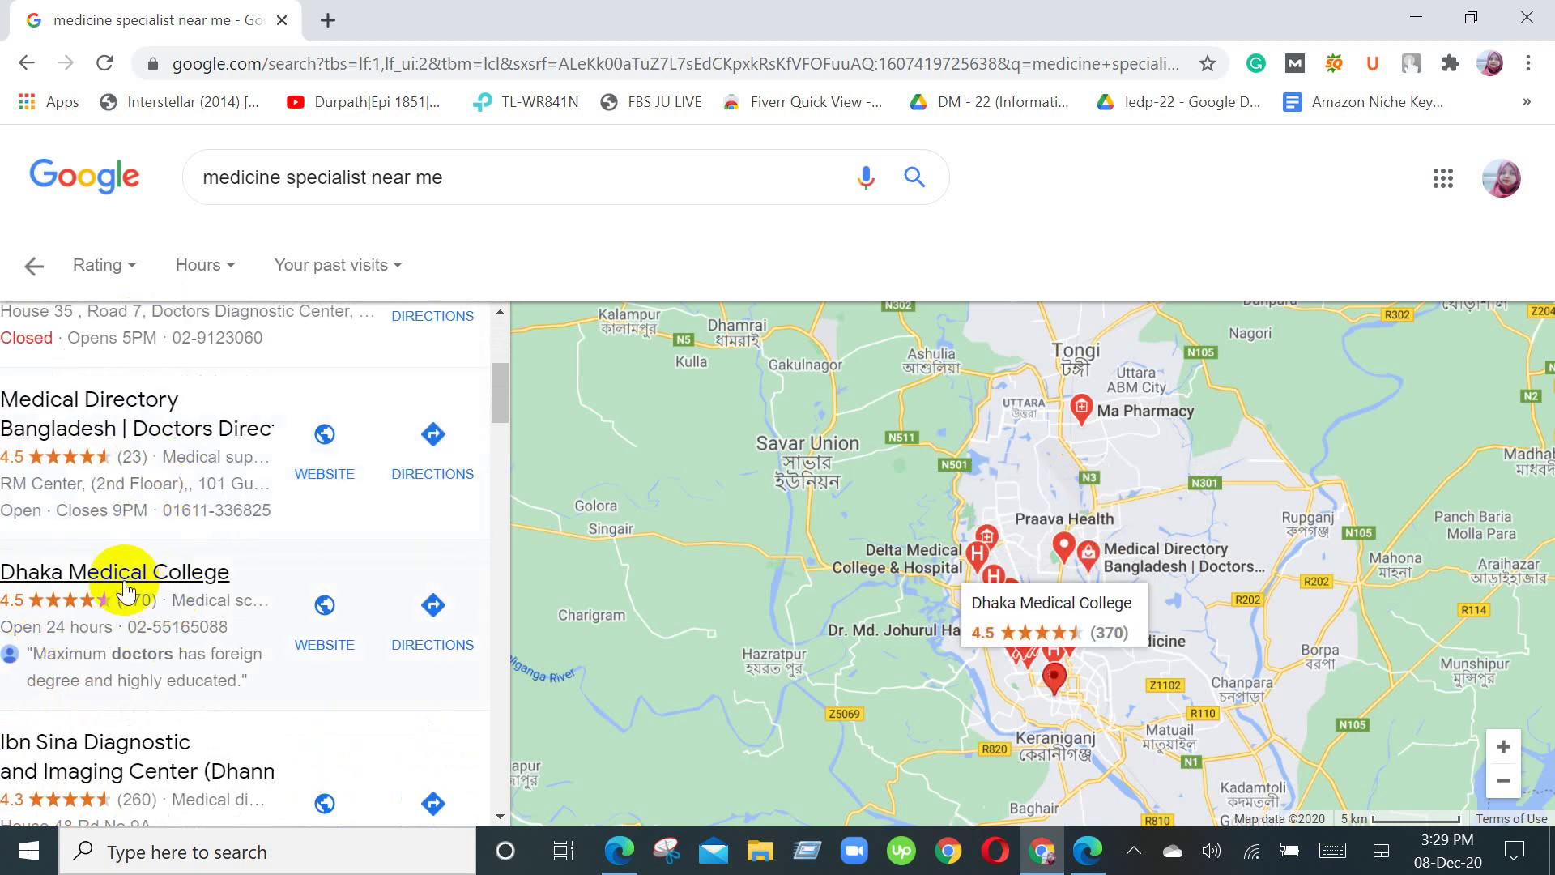
pyautogui.scroll(-3, 137, 579)
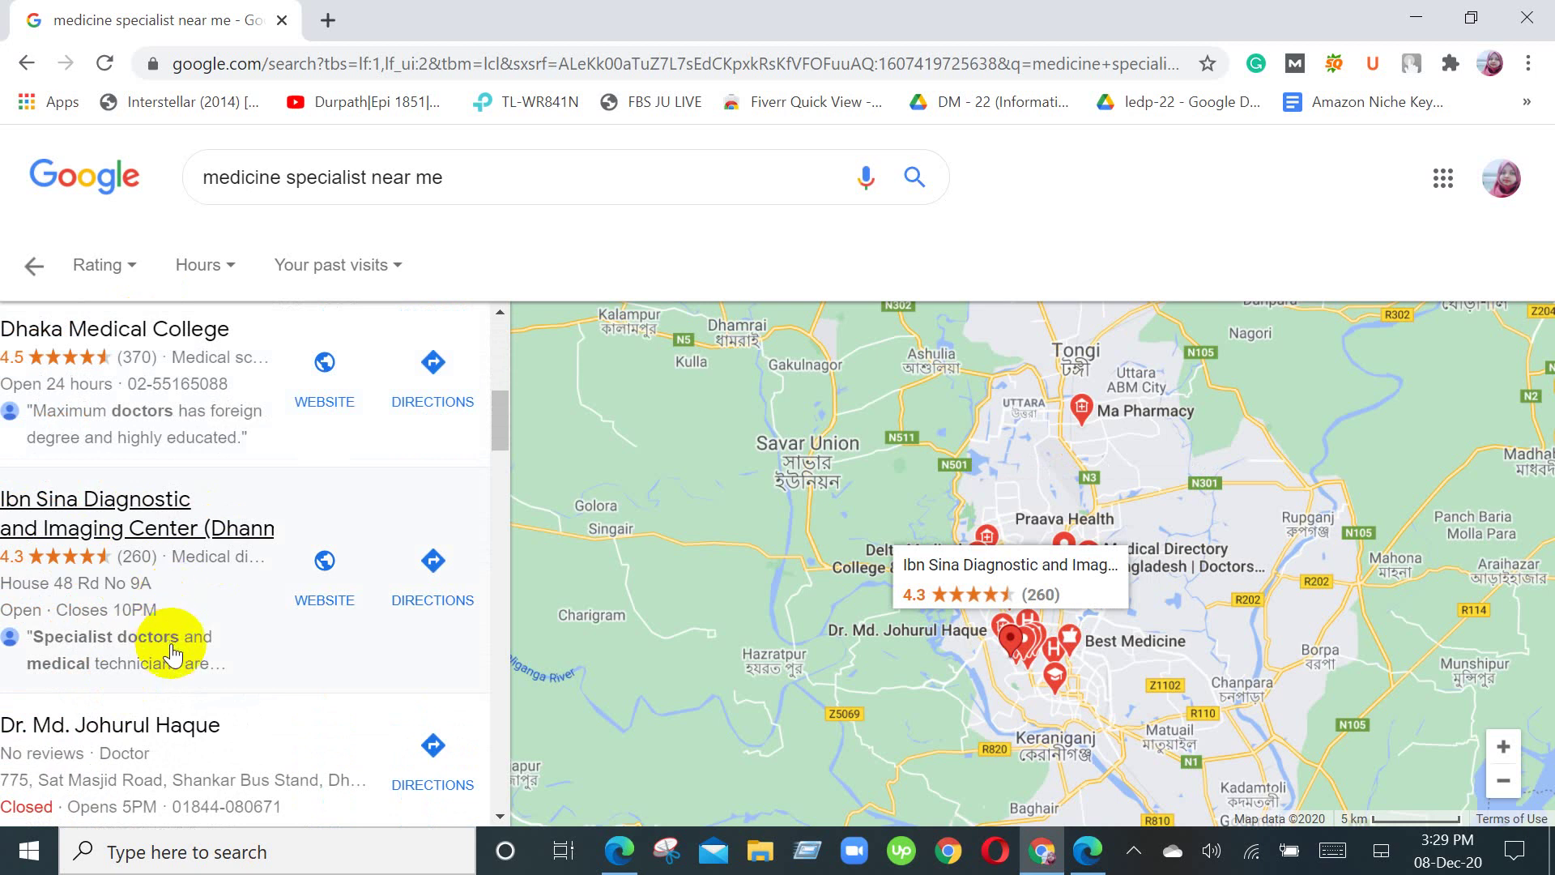
pyautogui.scroll(-10, 424, 705)
pyautogui.scroll(5, 429, 687)
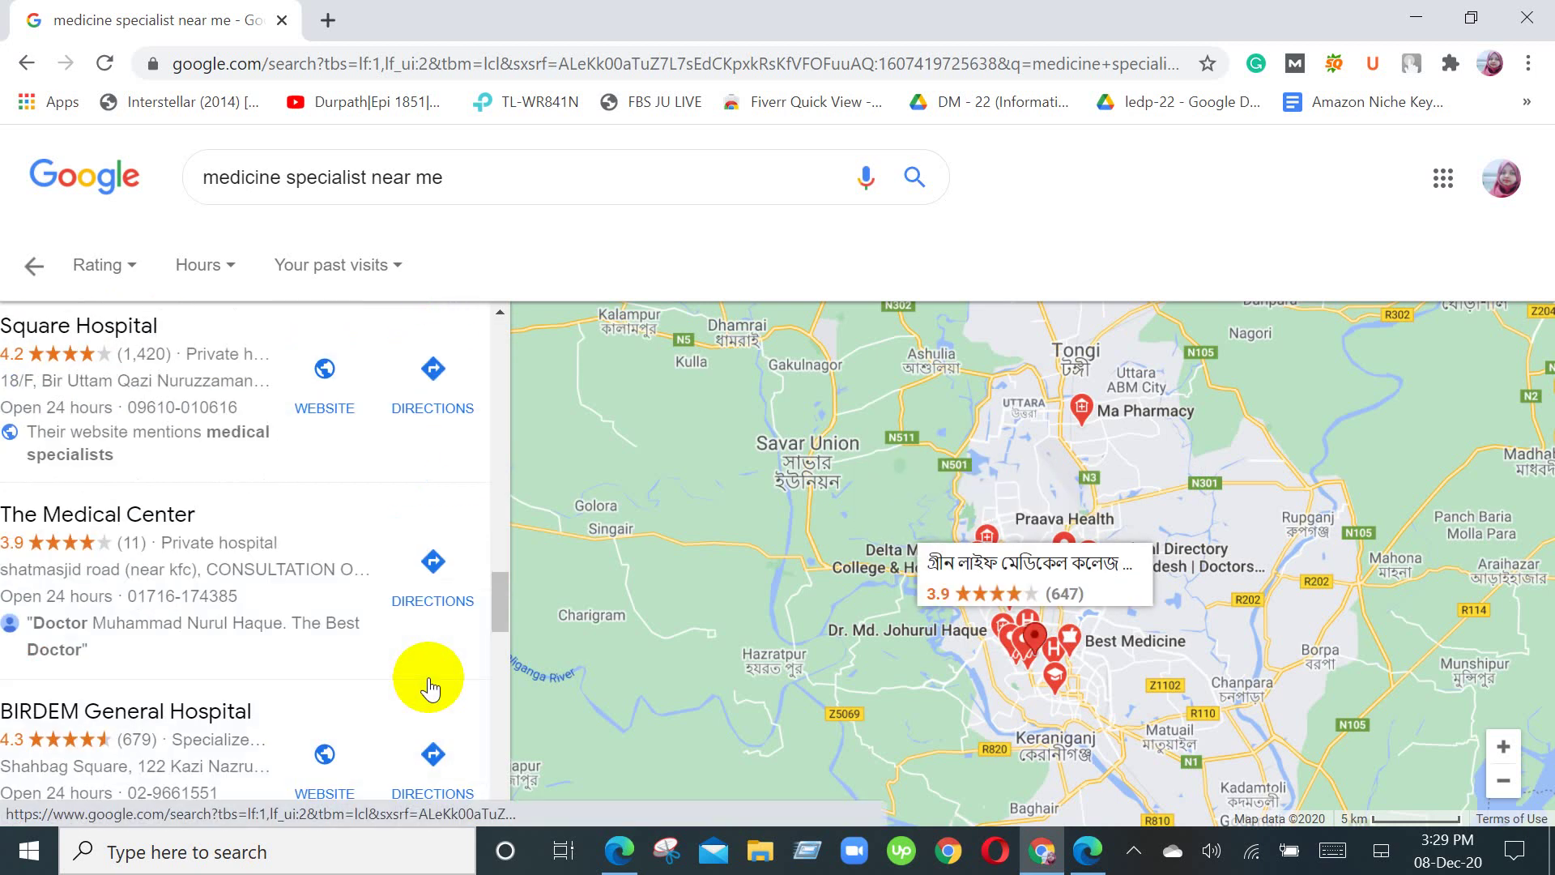
pyautogui.scroll(8, 444, 668)
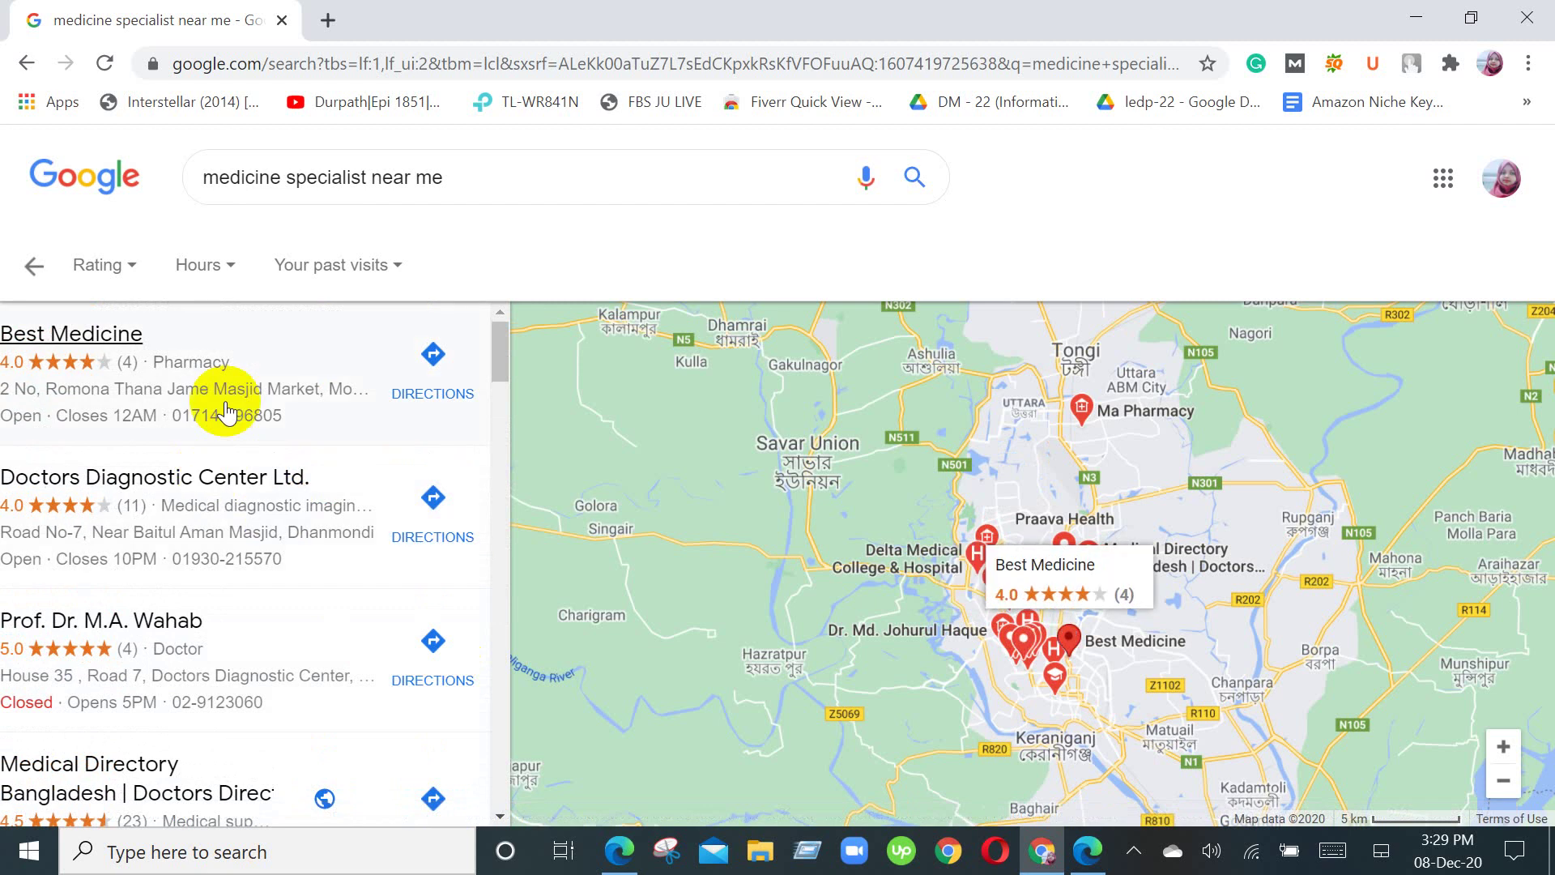
pyautogui.click(434, 394)
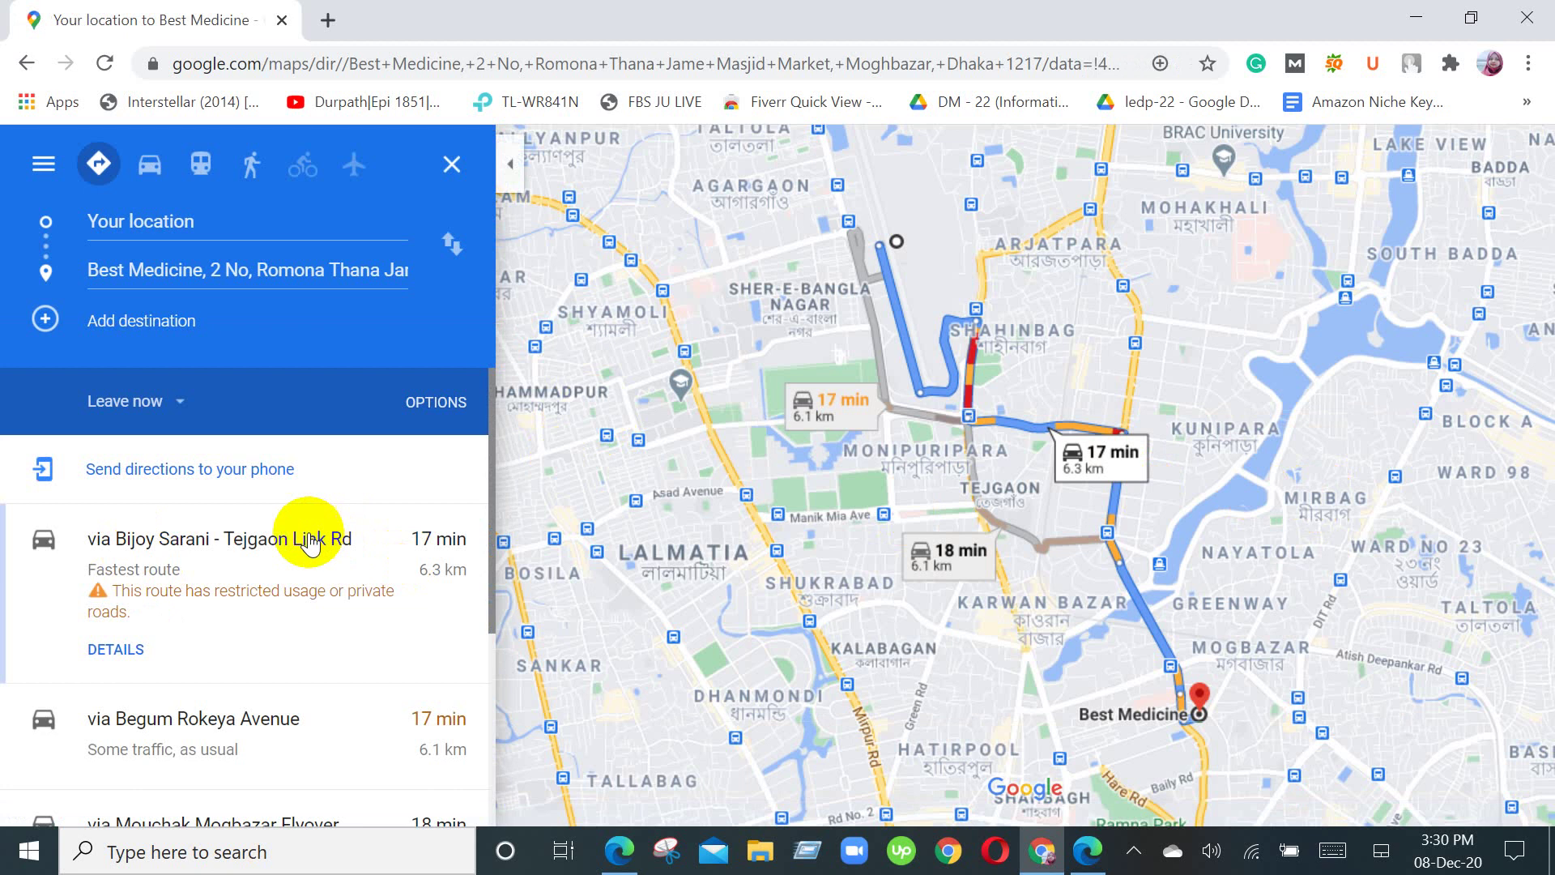
# Step: Check the 17–19 minute routes to Best Medicine, close them, and restore them with Back
pyautogui.scroll(-5, 260, 591)
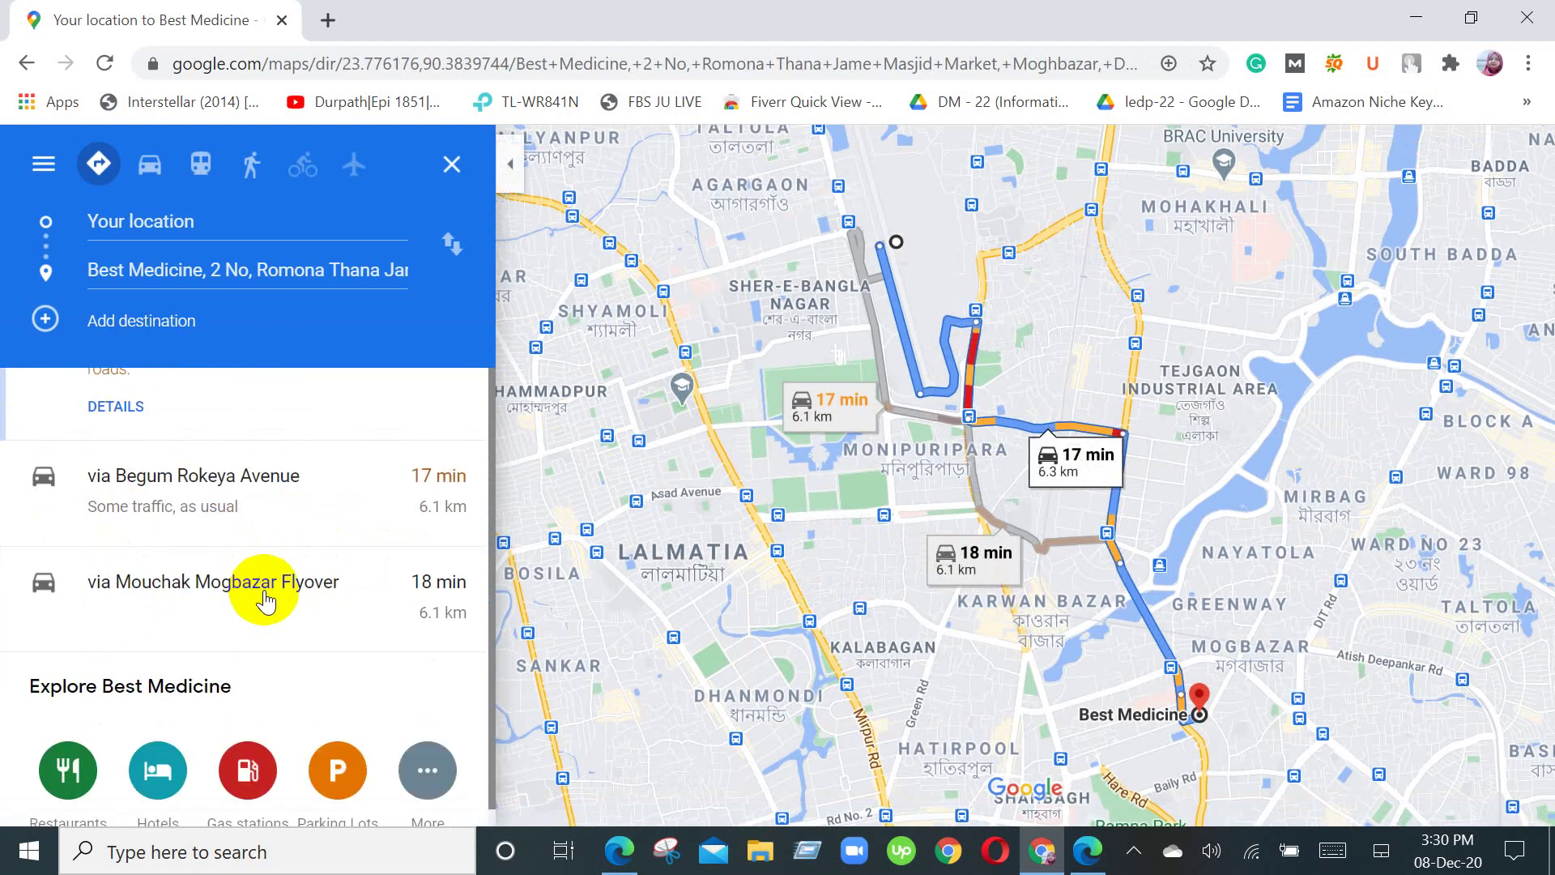
pyautogui.scroll(5, 313, 649)
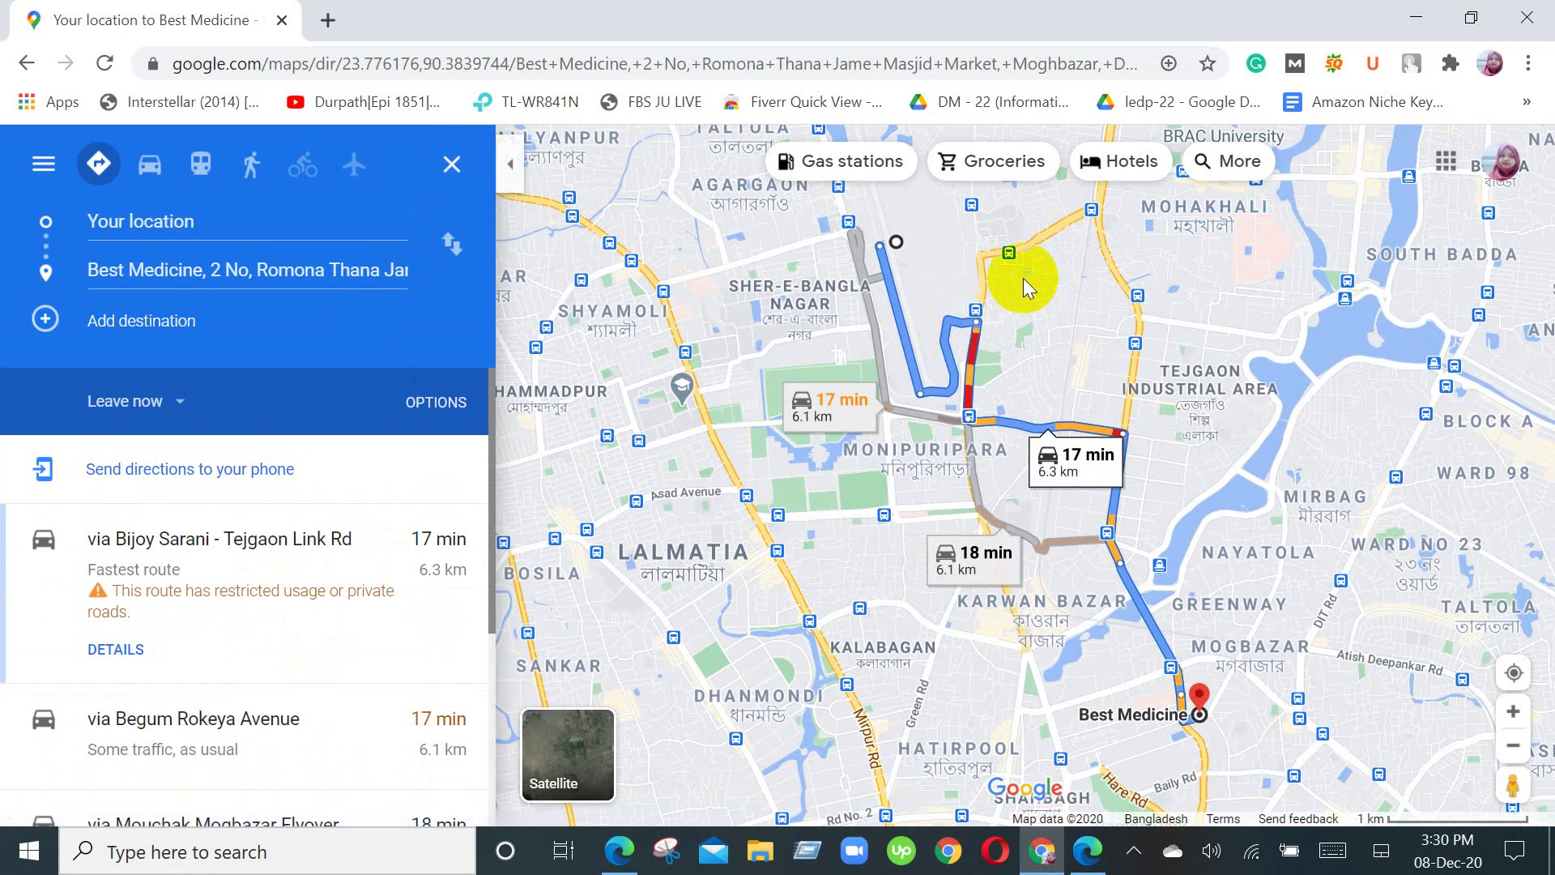
pyautogui.click(270, 332)
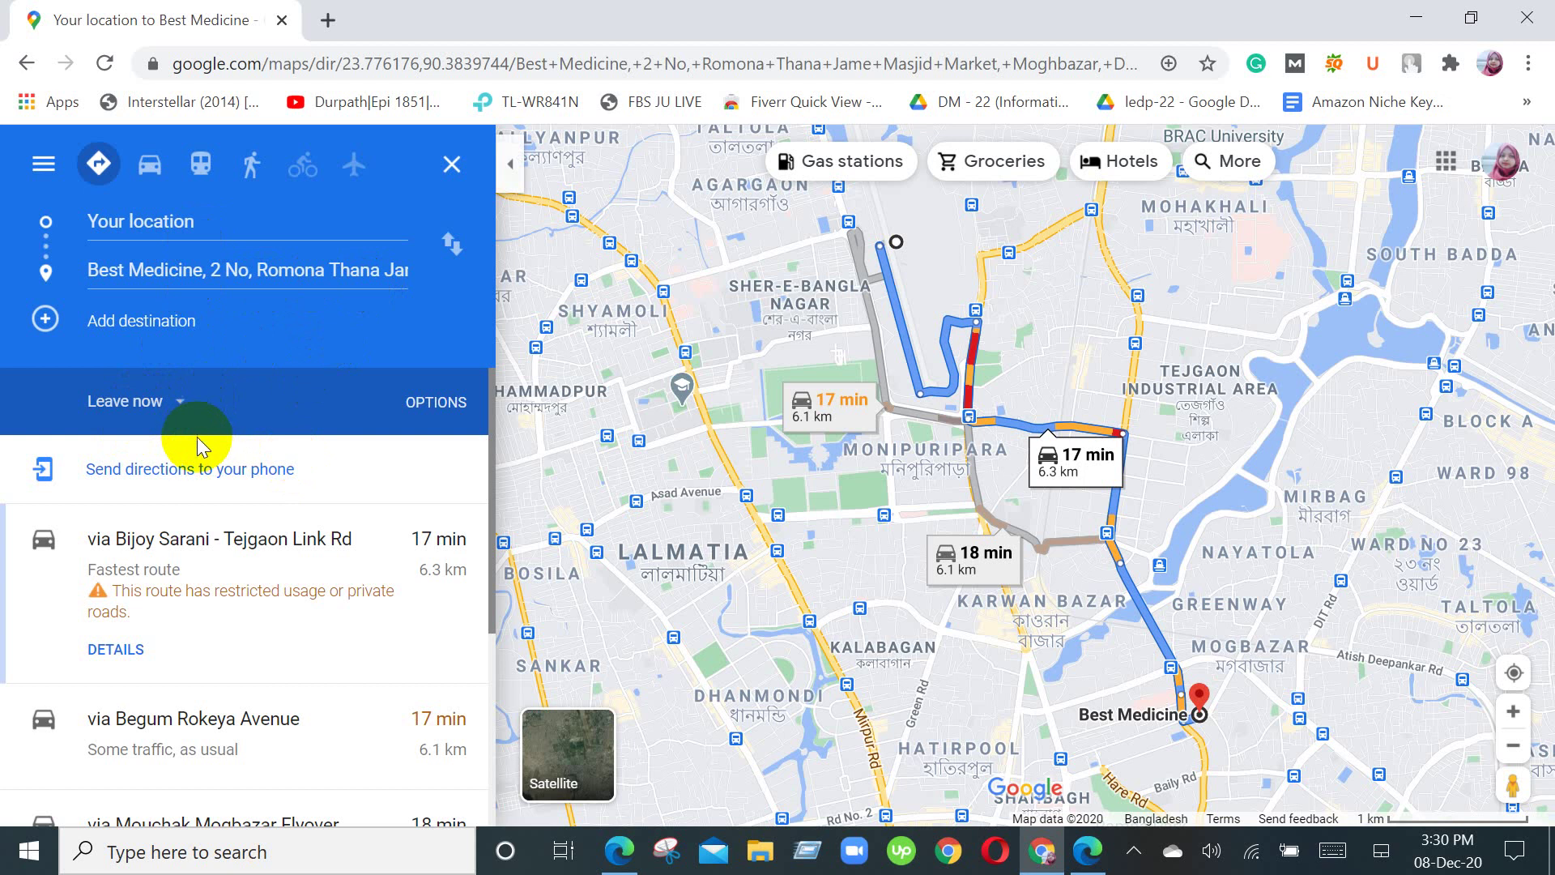
pyautogui.click(452, 166)
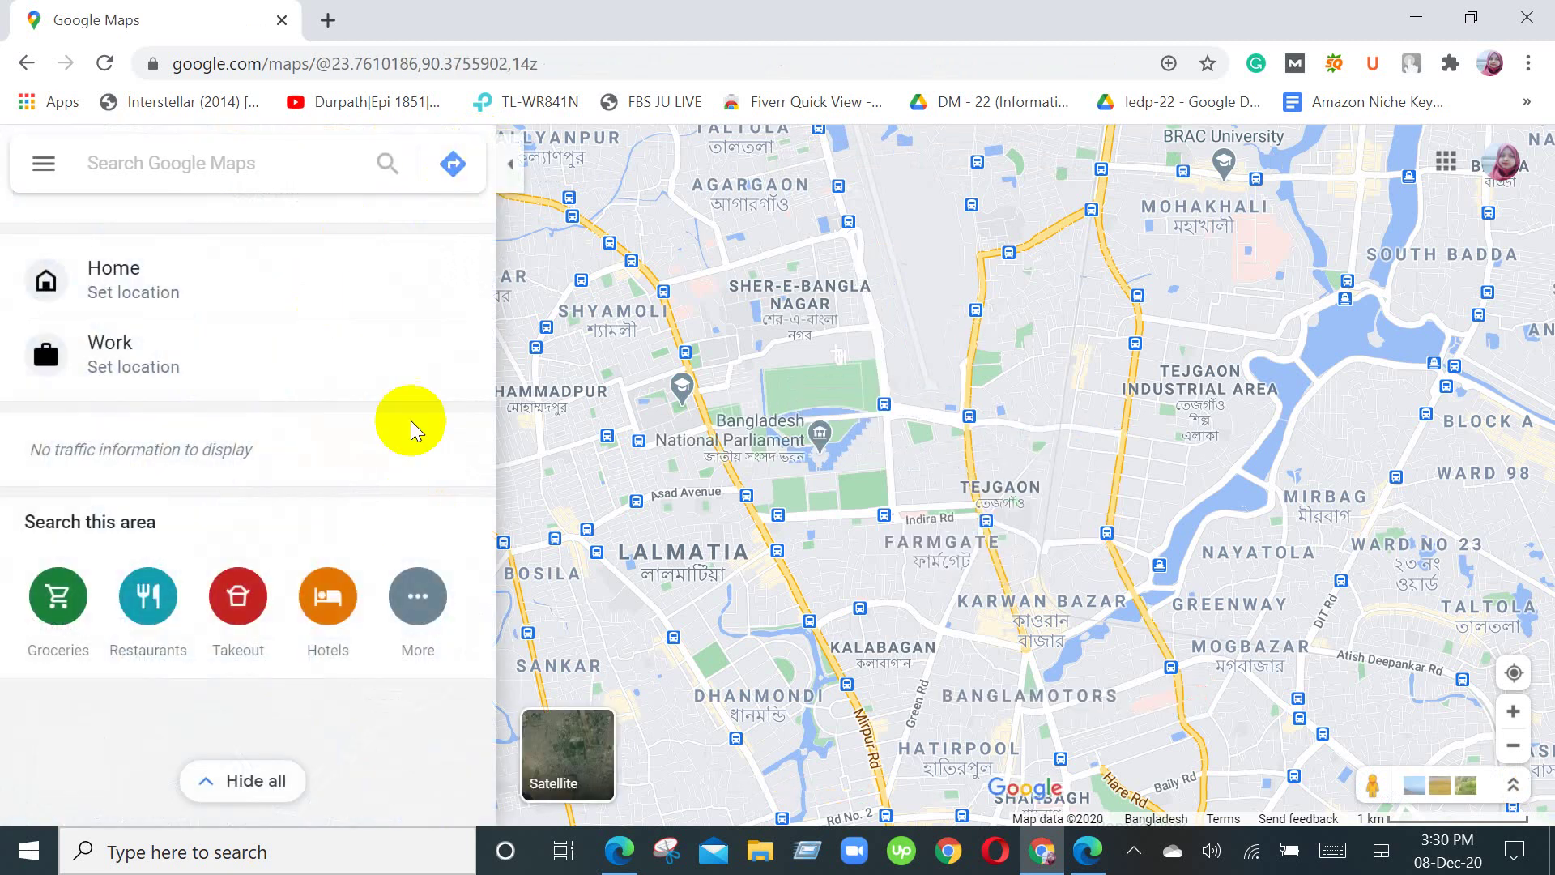
pyautogui.click(27, 65)
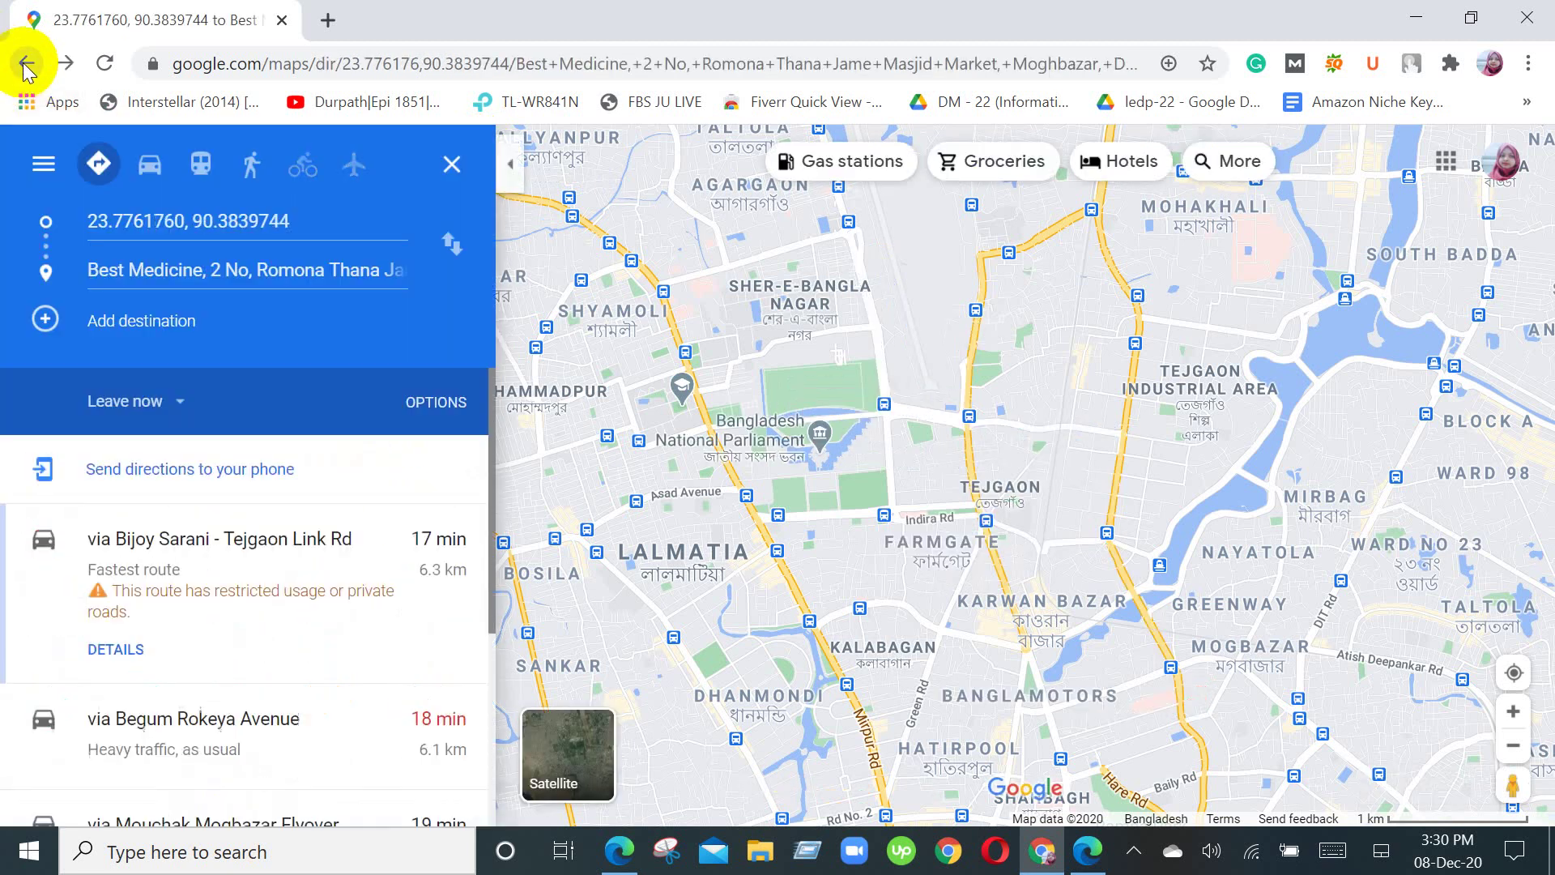
# Step: Go back to the local medicine specialist list, then to the main search results page
pyautogui.click(27, 65)
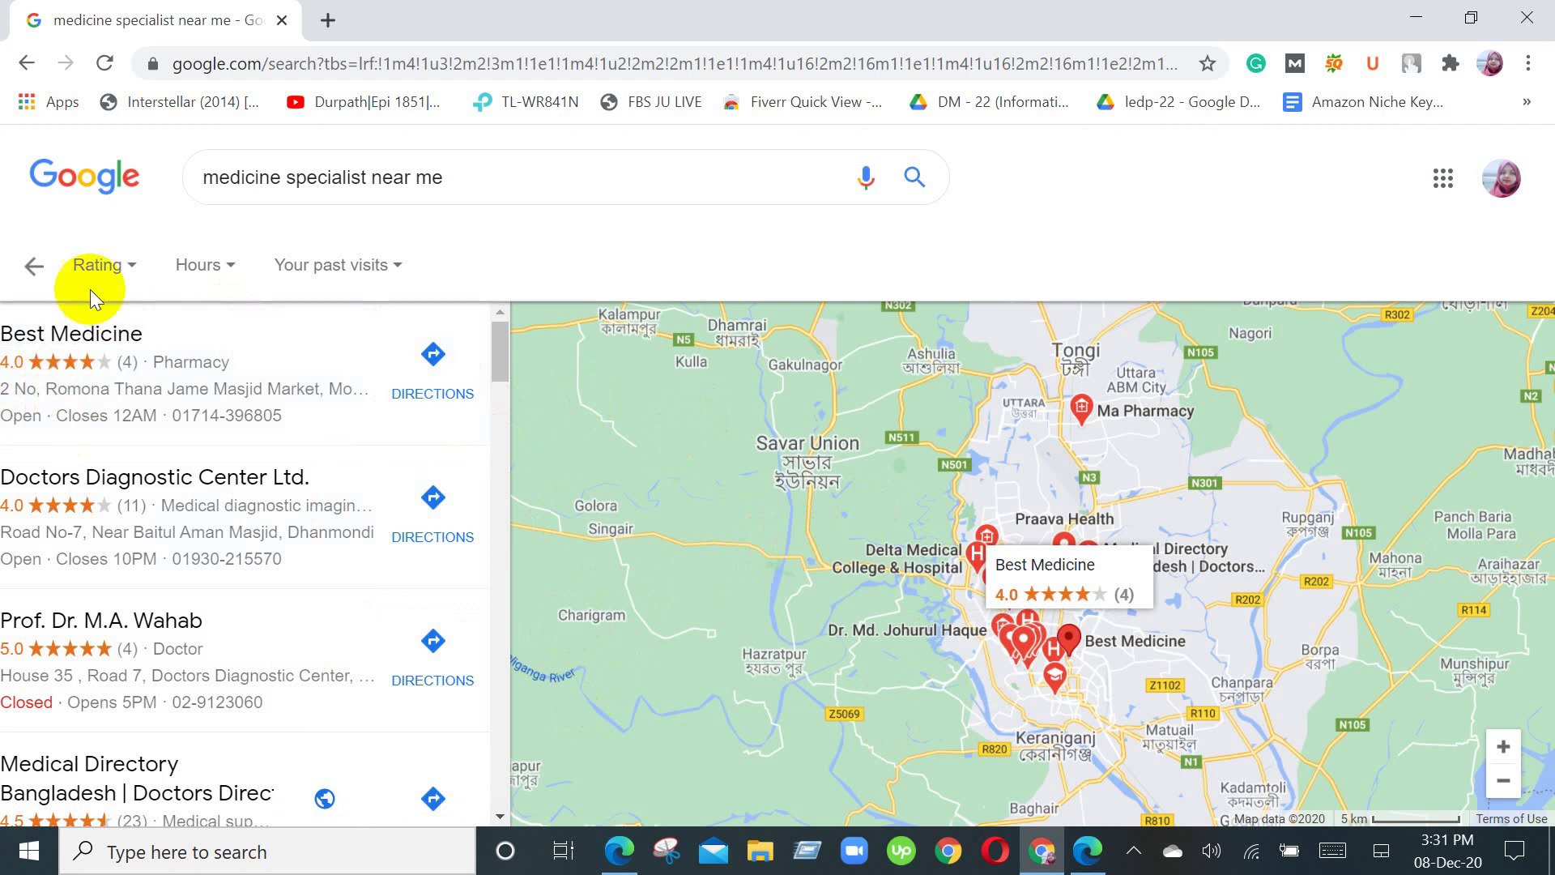
pyautogui.click(38, 267)
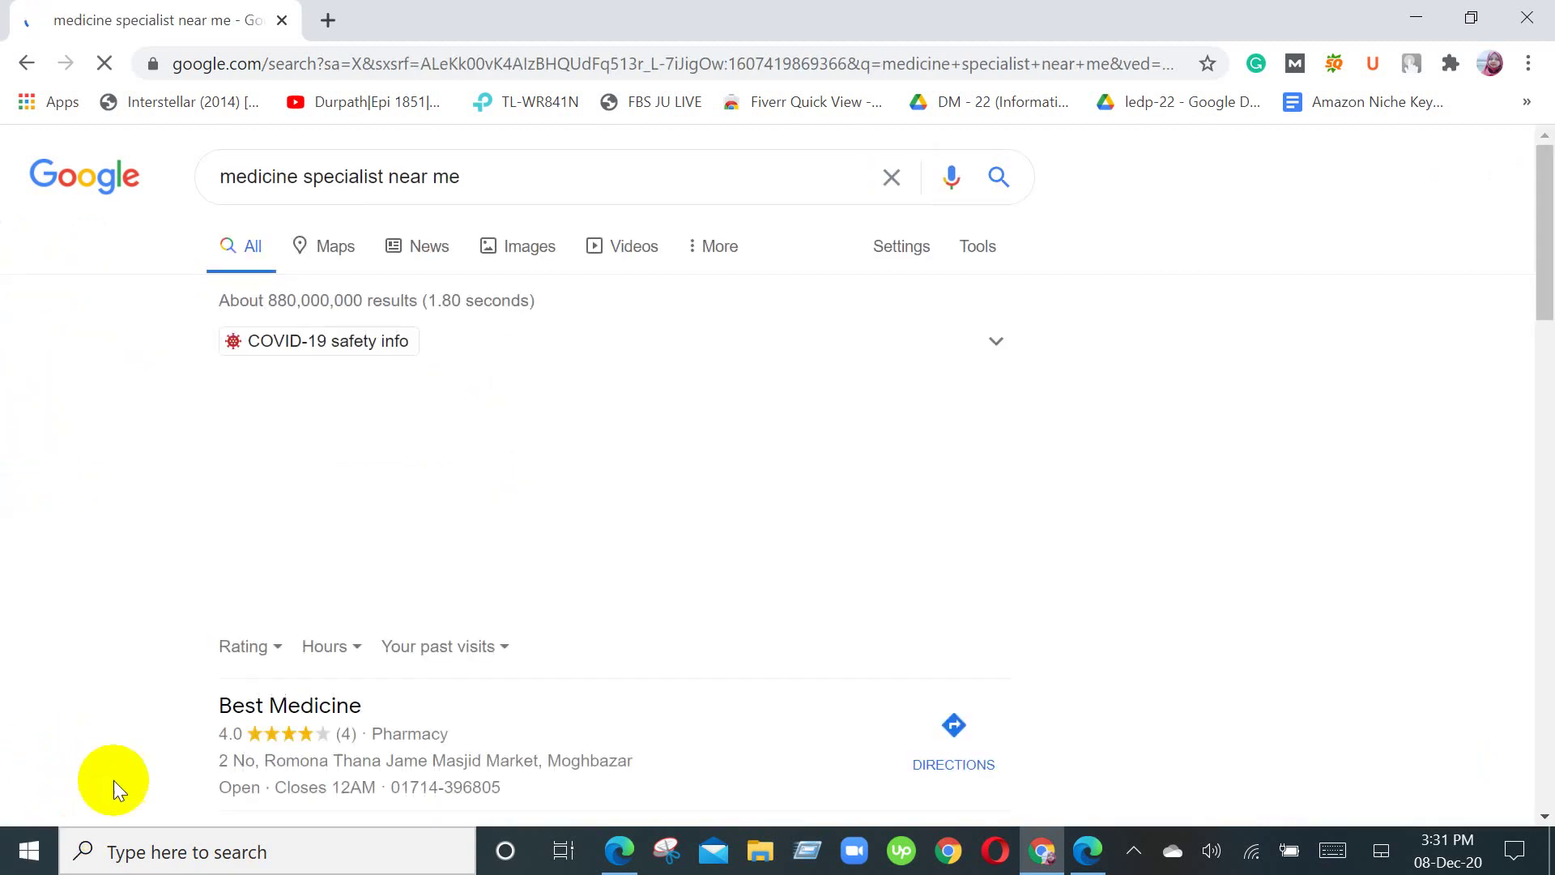
# Step: Scroll down to the Best Medicine, Doctors Diagnostic Center Ltd. and doctor's practice listings
pyautogui.scroll(-2, 540, 620)
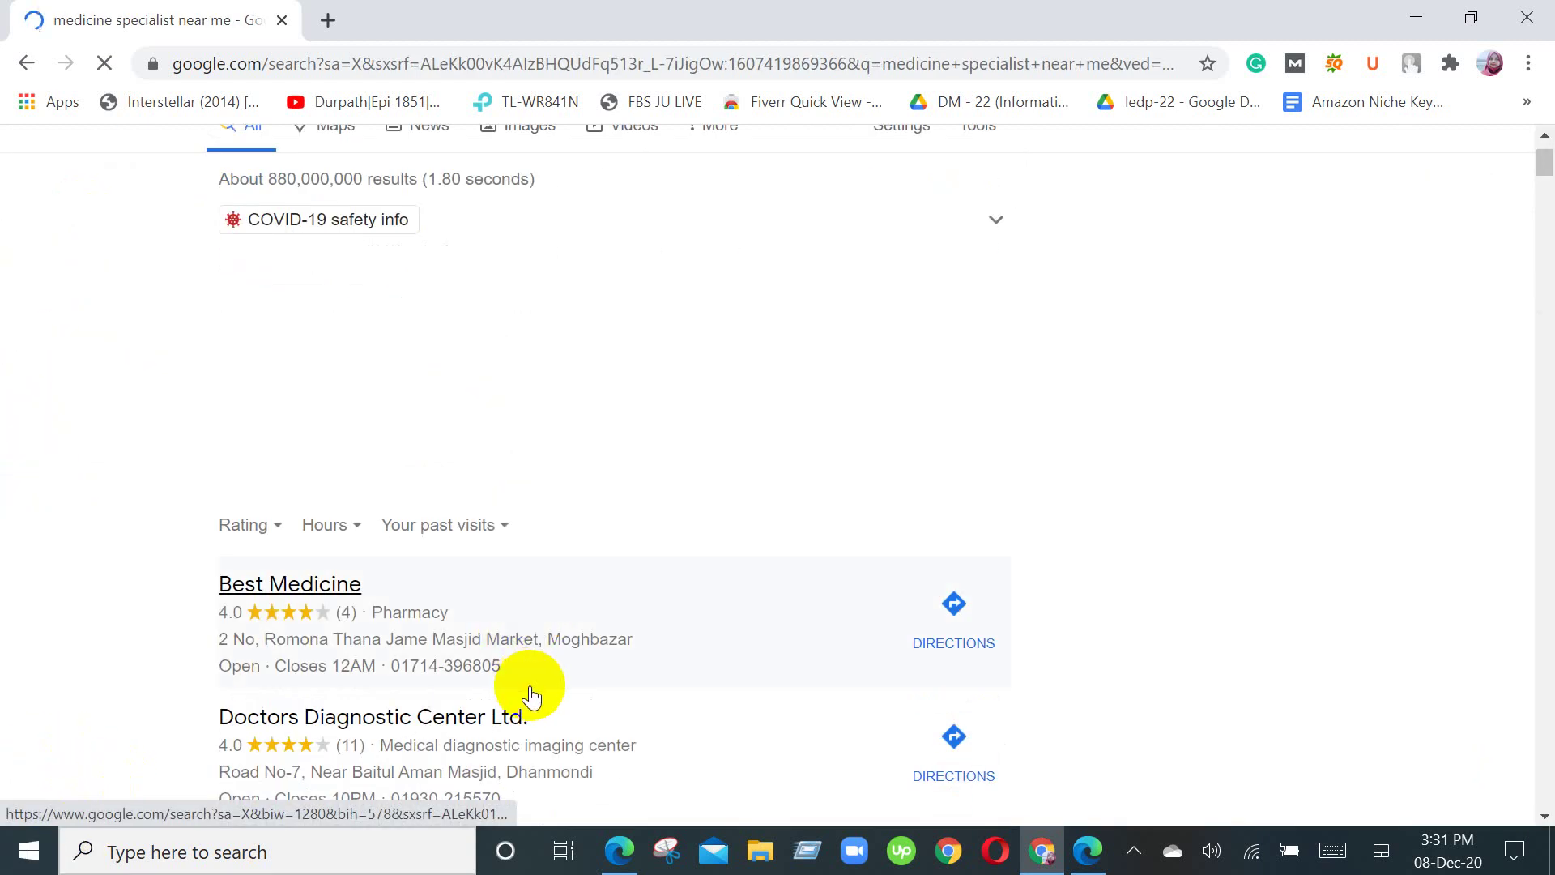
pyautogui.scroll(-3, 537, 677)
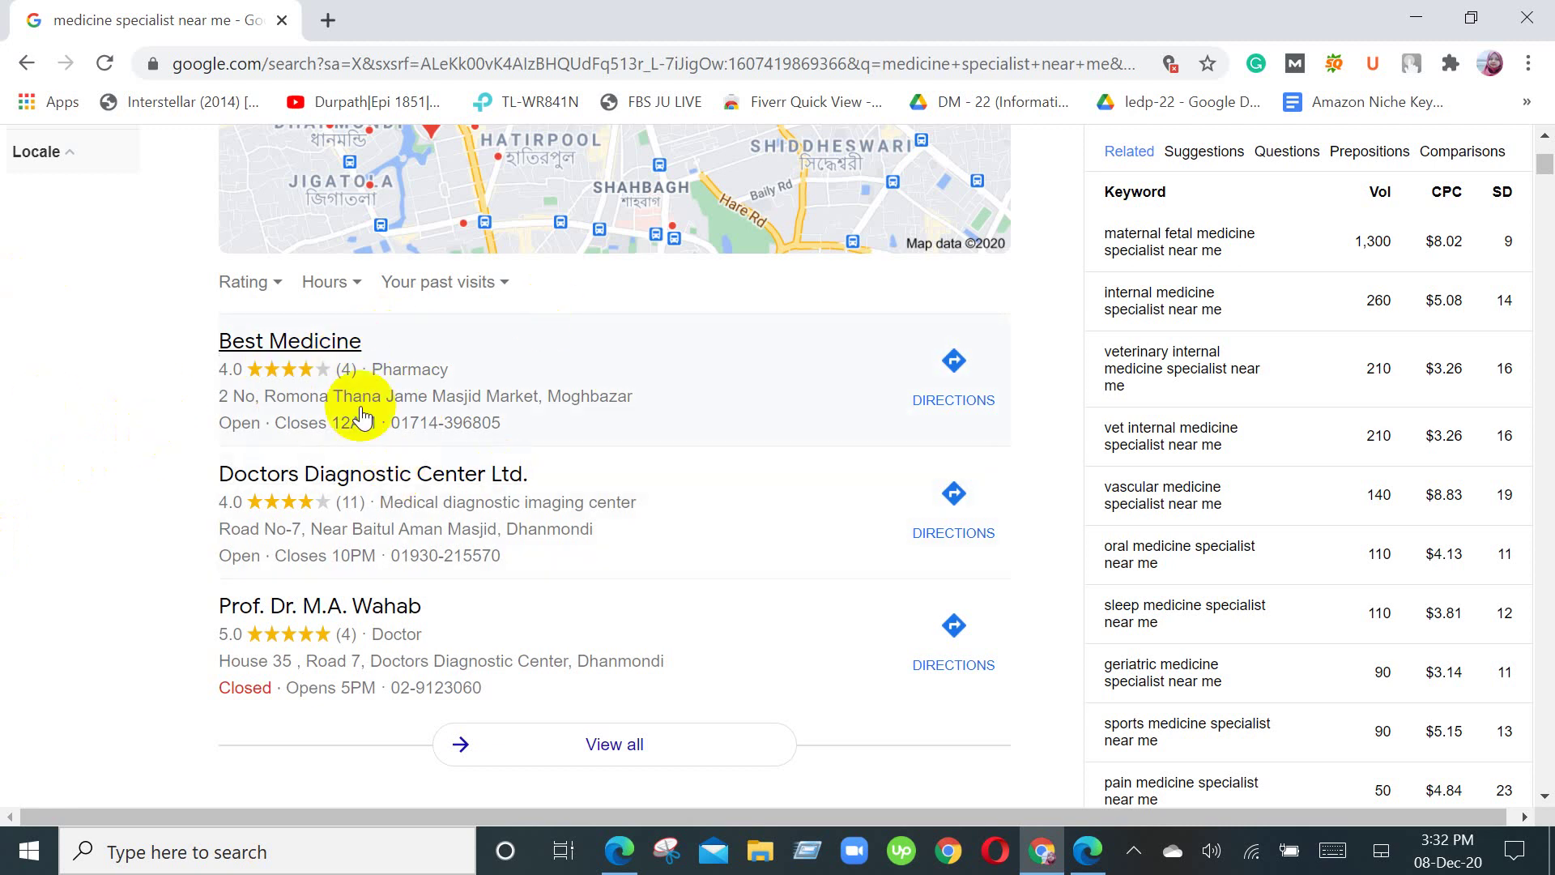
pyautogui.scroll(-2, 590, 437)
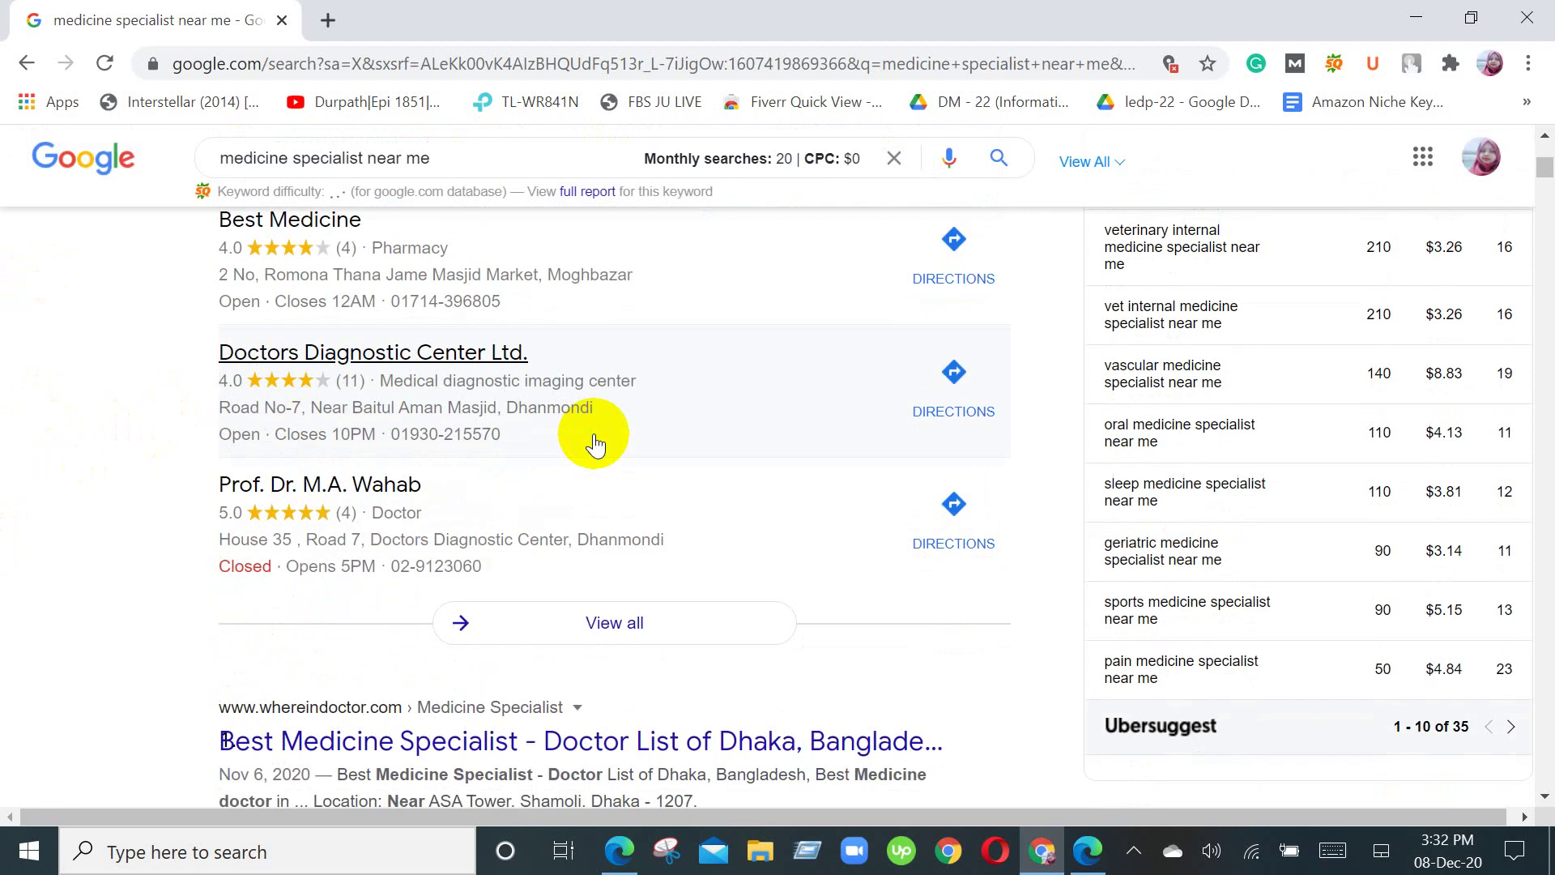
pyautogui.scroll(3, 613, 581)
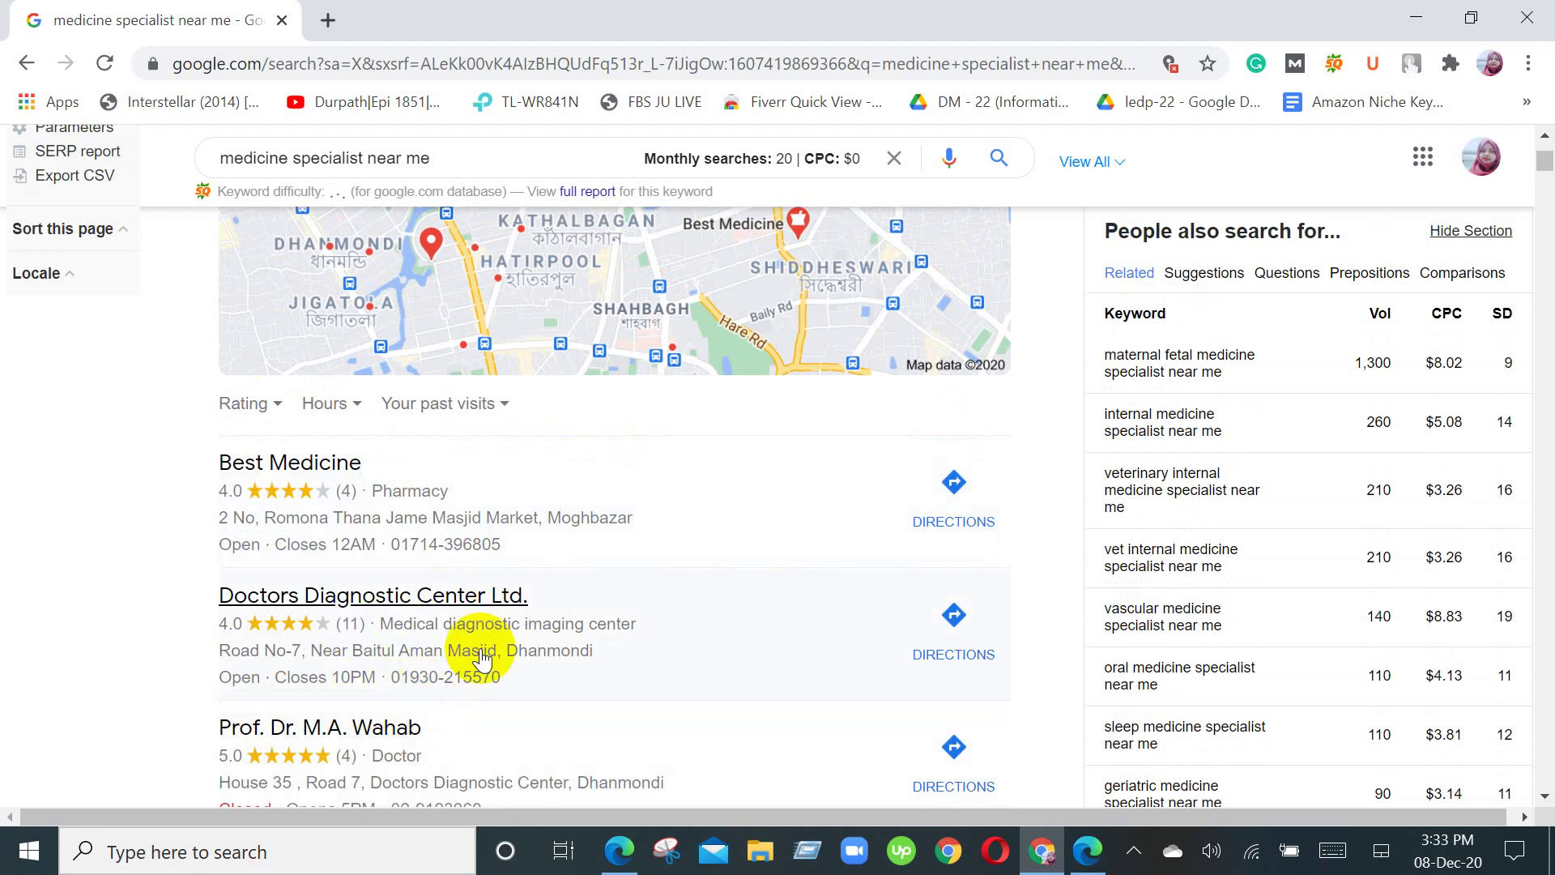
pyautogui.scroll(3, 604, 567)
pyautogui.scroll(-7, 483, 514)
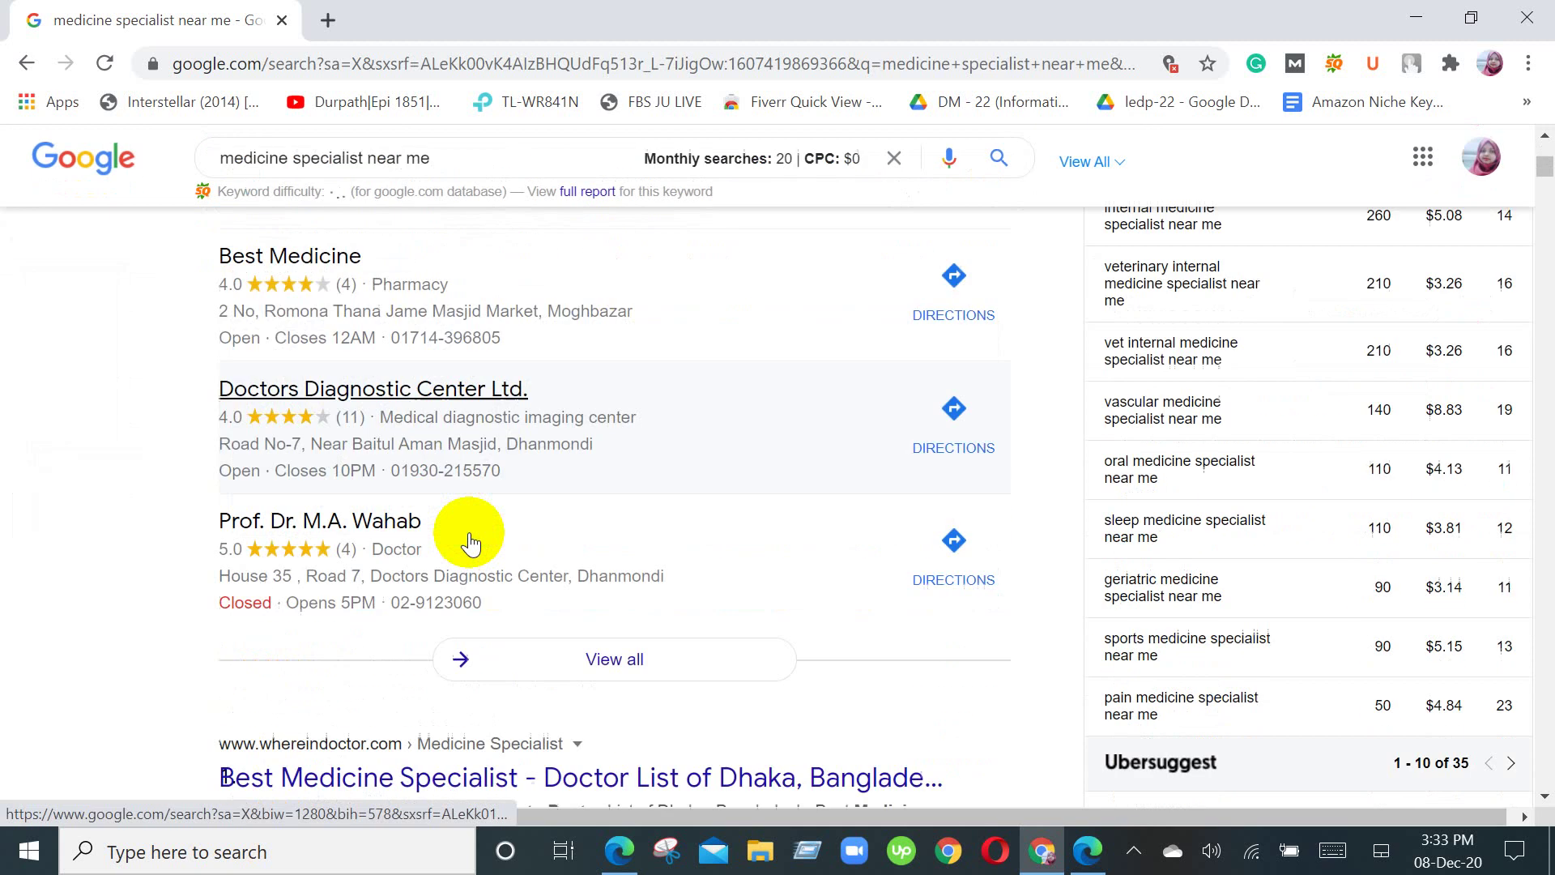
pyautogui.scroll(-3, 469, 526)
pyautogui.scroll(3, 451, 538)
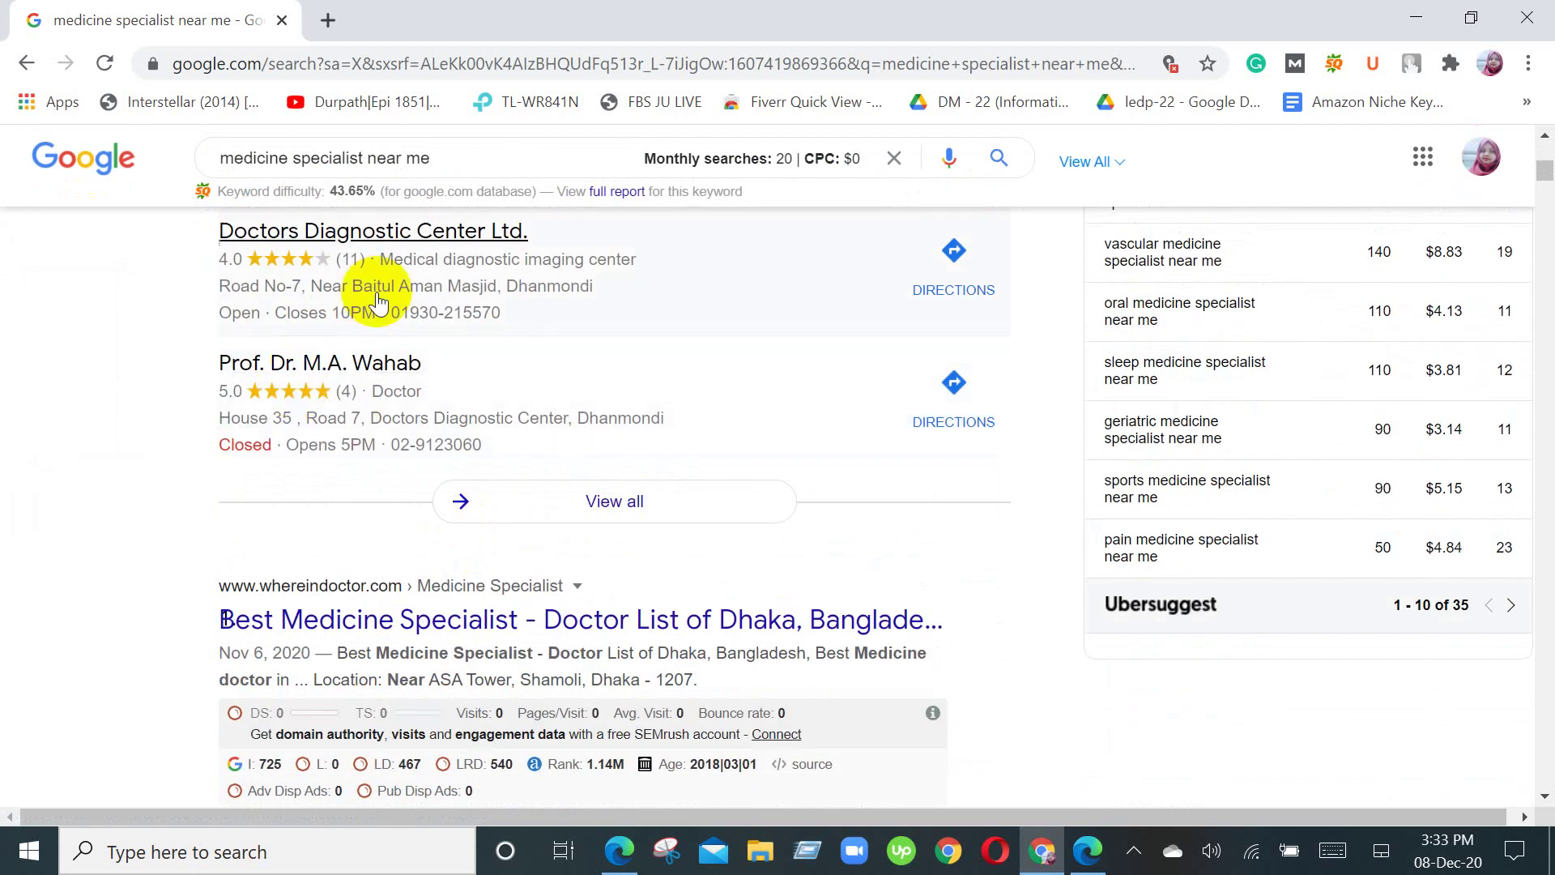
pyautogui.scroll(3, 364, 295)
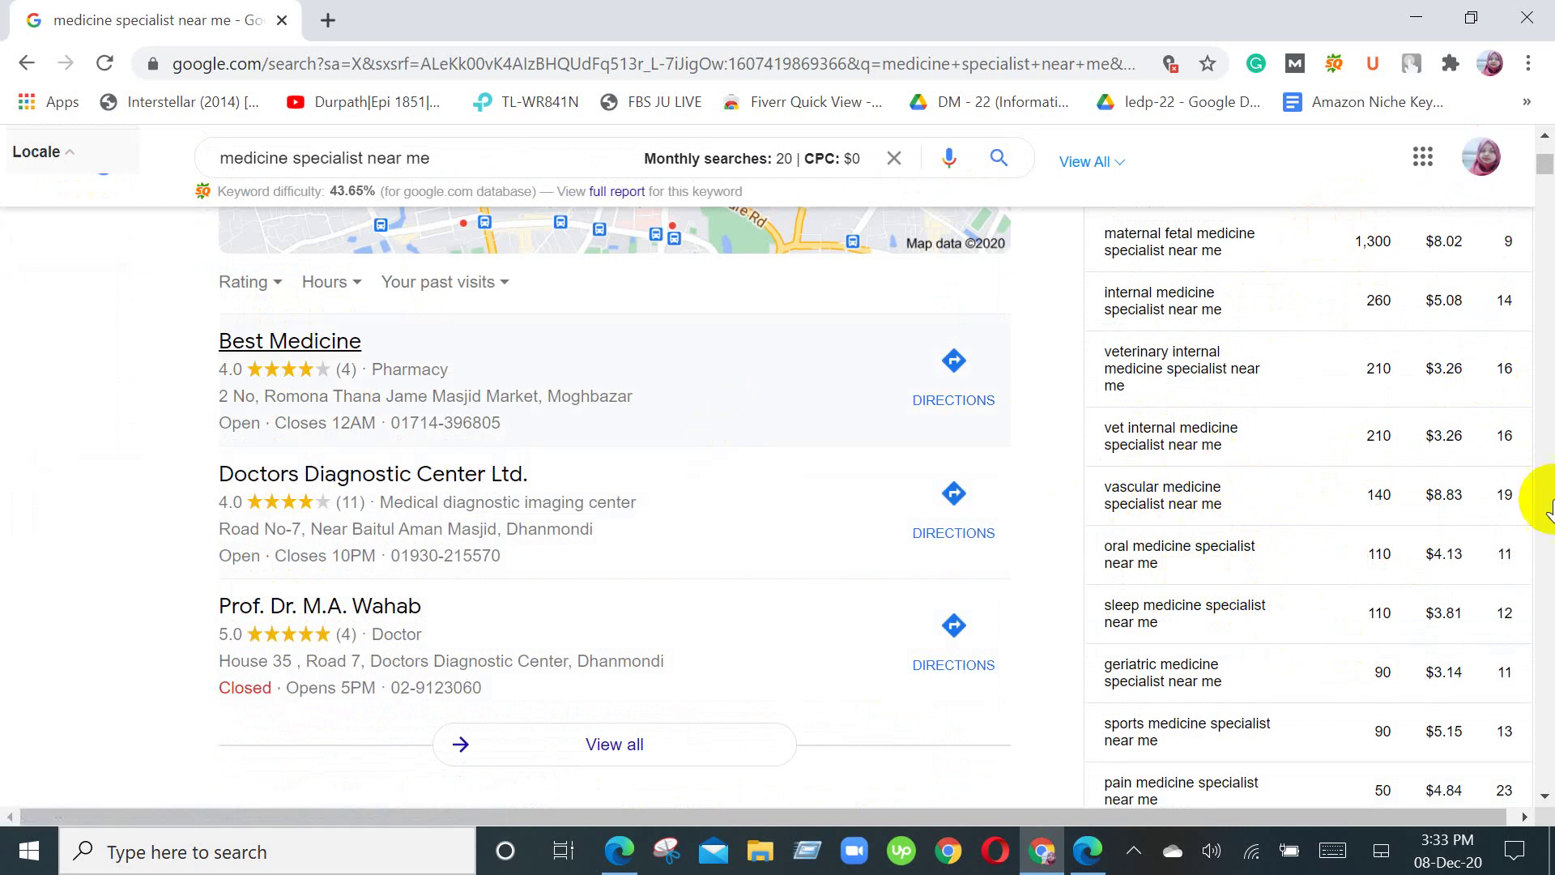
pyautogui.scroll(2, 1547, 437)
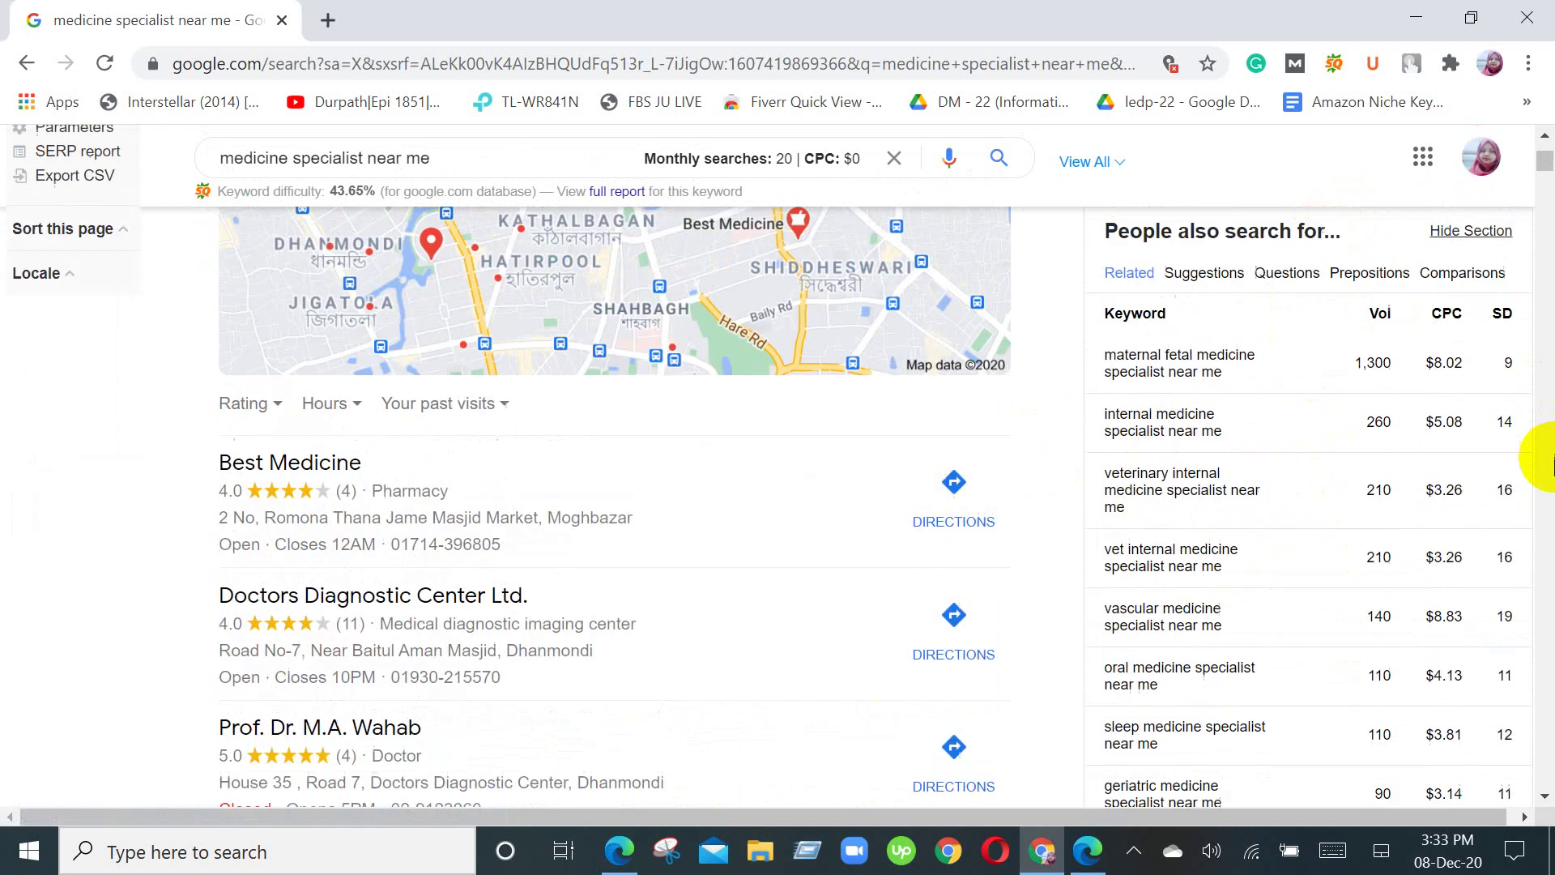
pyautogui.scroll(3, 1493, 469)
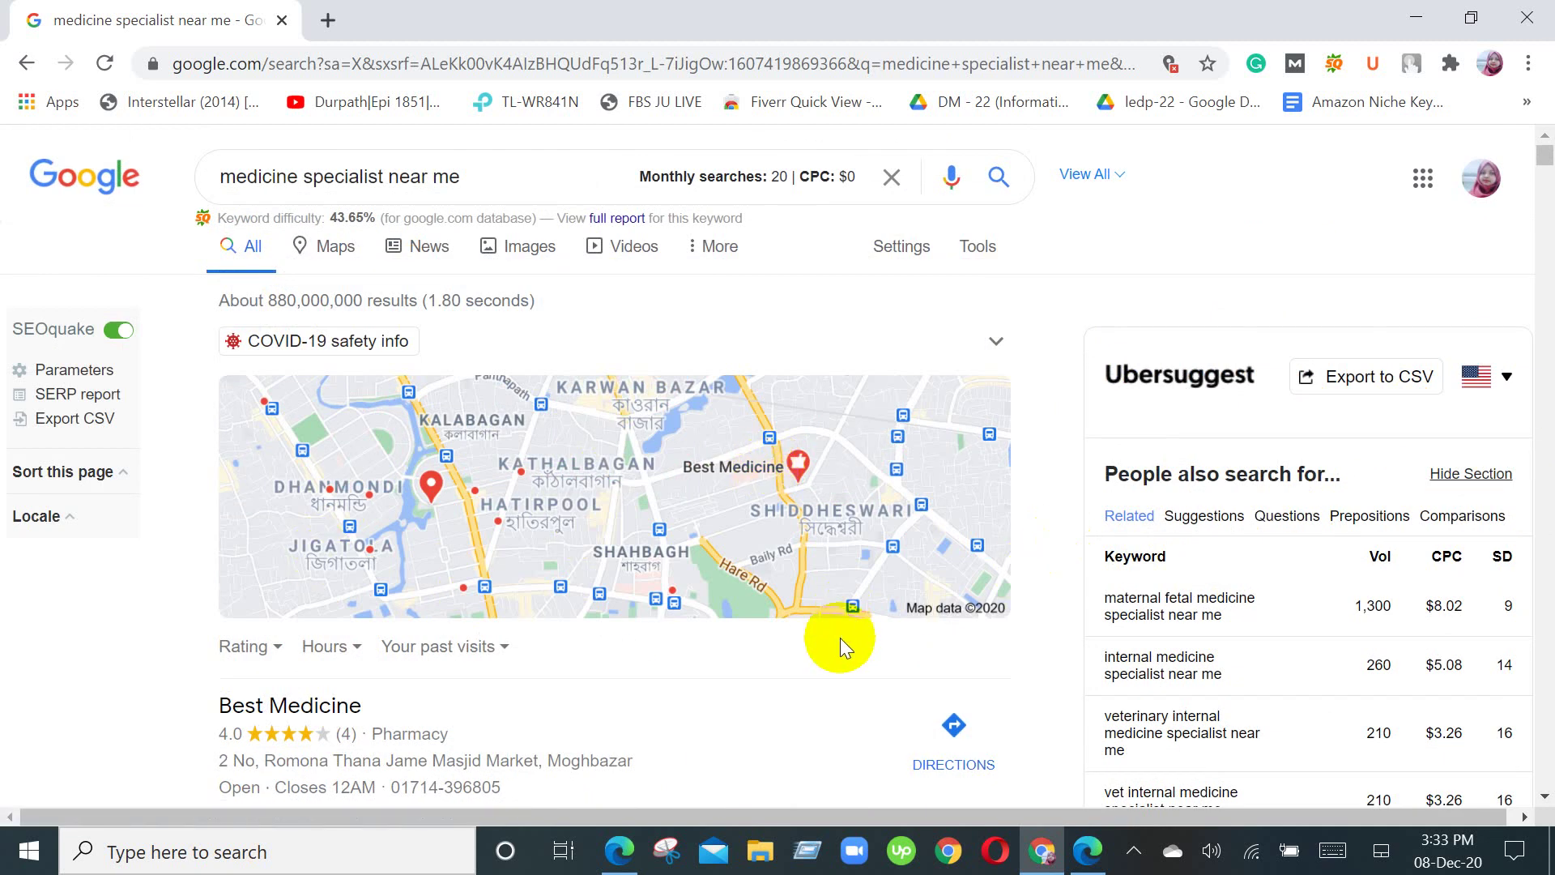
# Step: Expand the listing's COVID-19 safety info and scroll through it
pyautogui.click(997, 348)
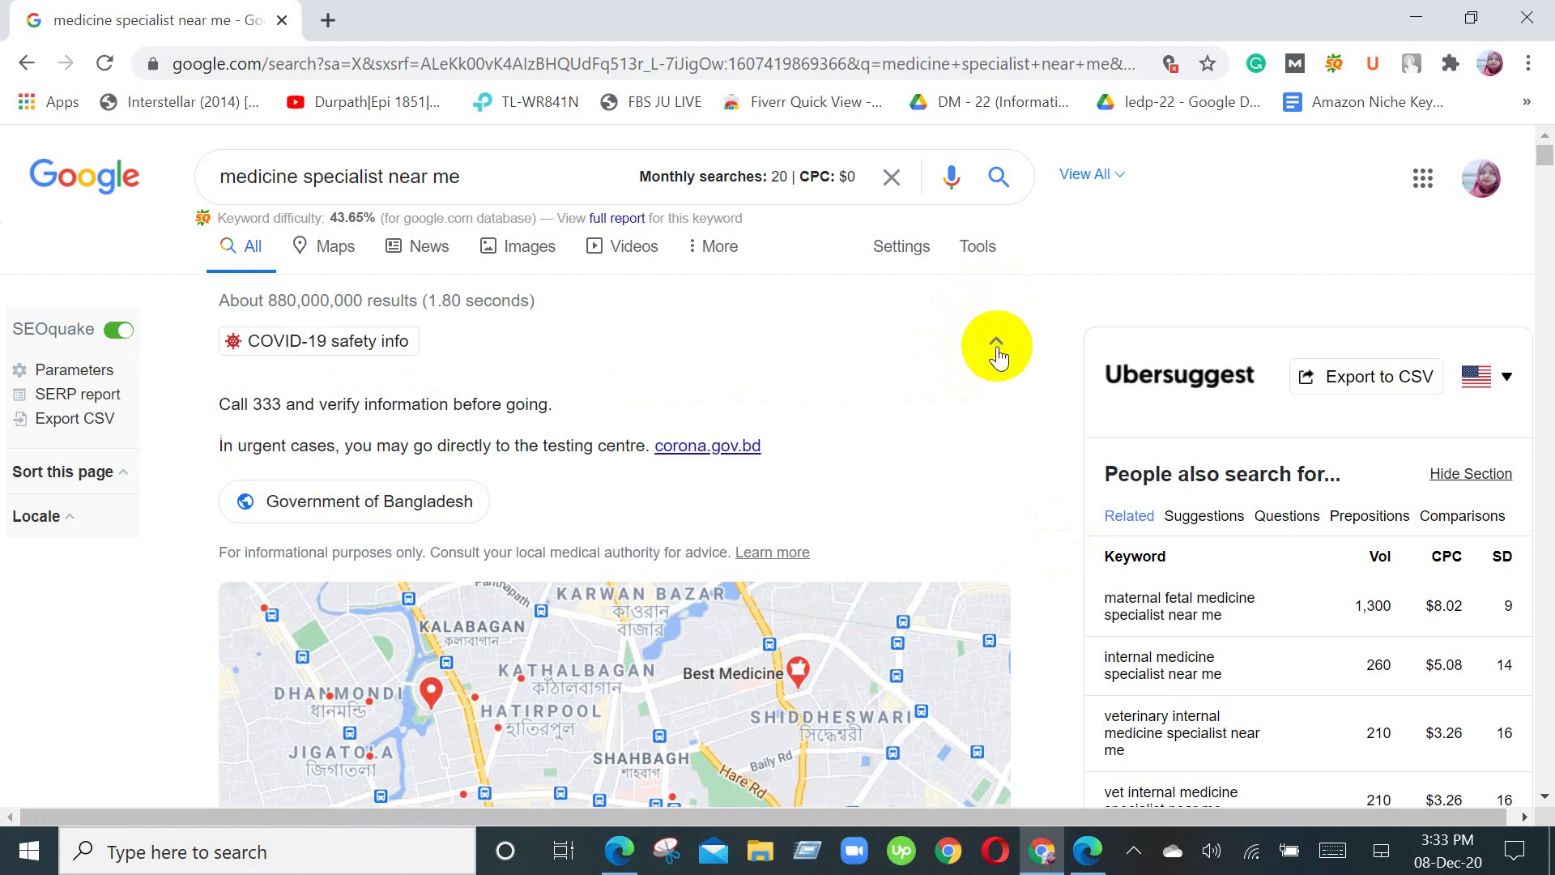
pyautogui.scroll(-4, 995, 397)
pyautogui.scroll(-8, 995, 409)
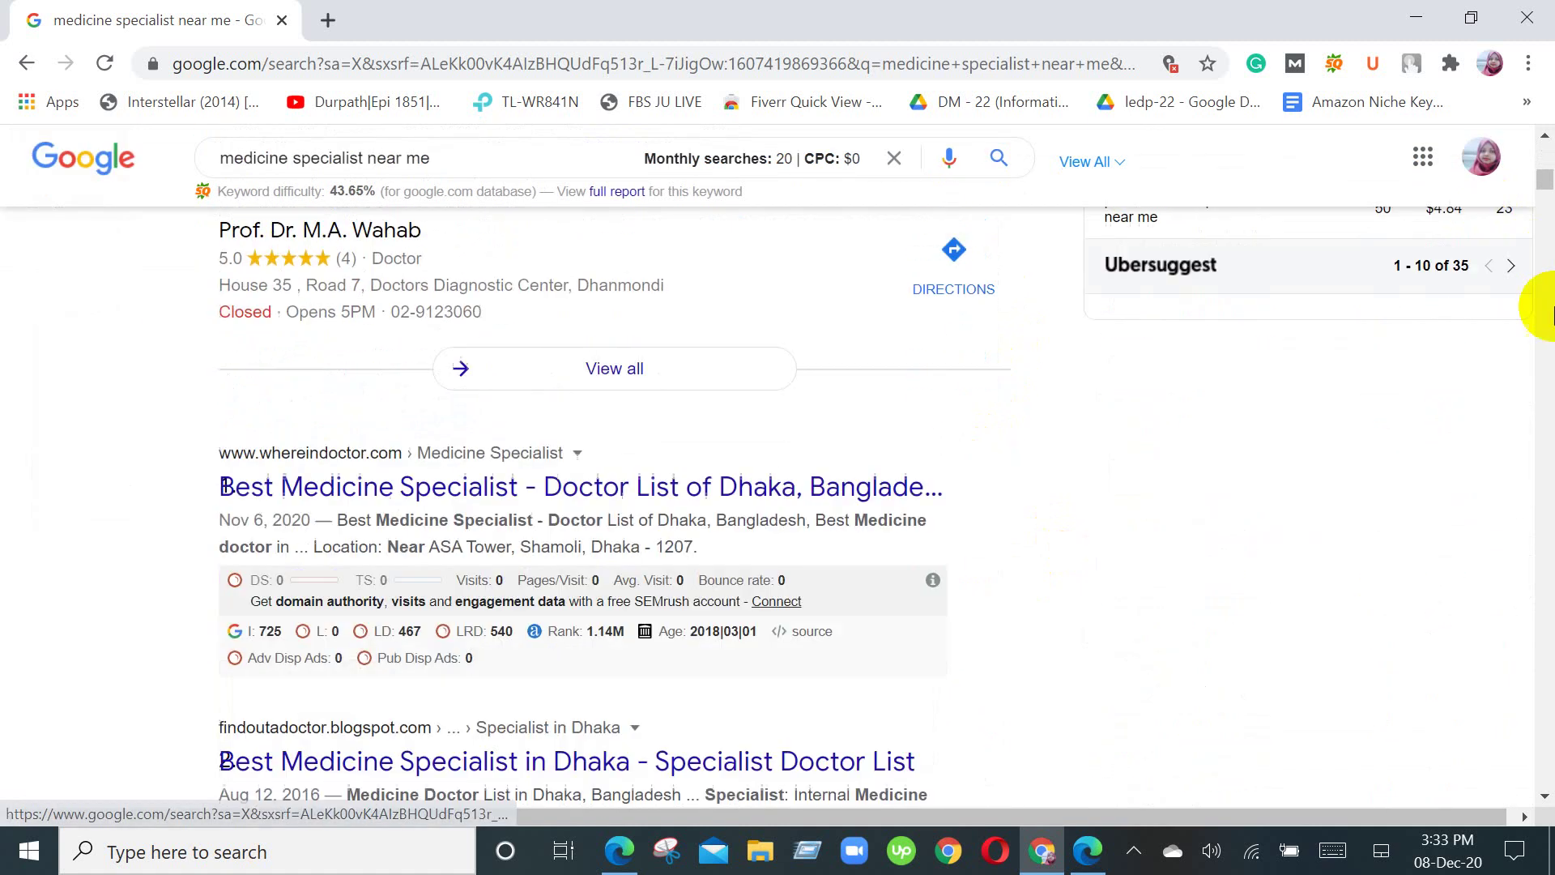
pyautogui.scroll(4, 622, 306)
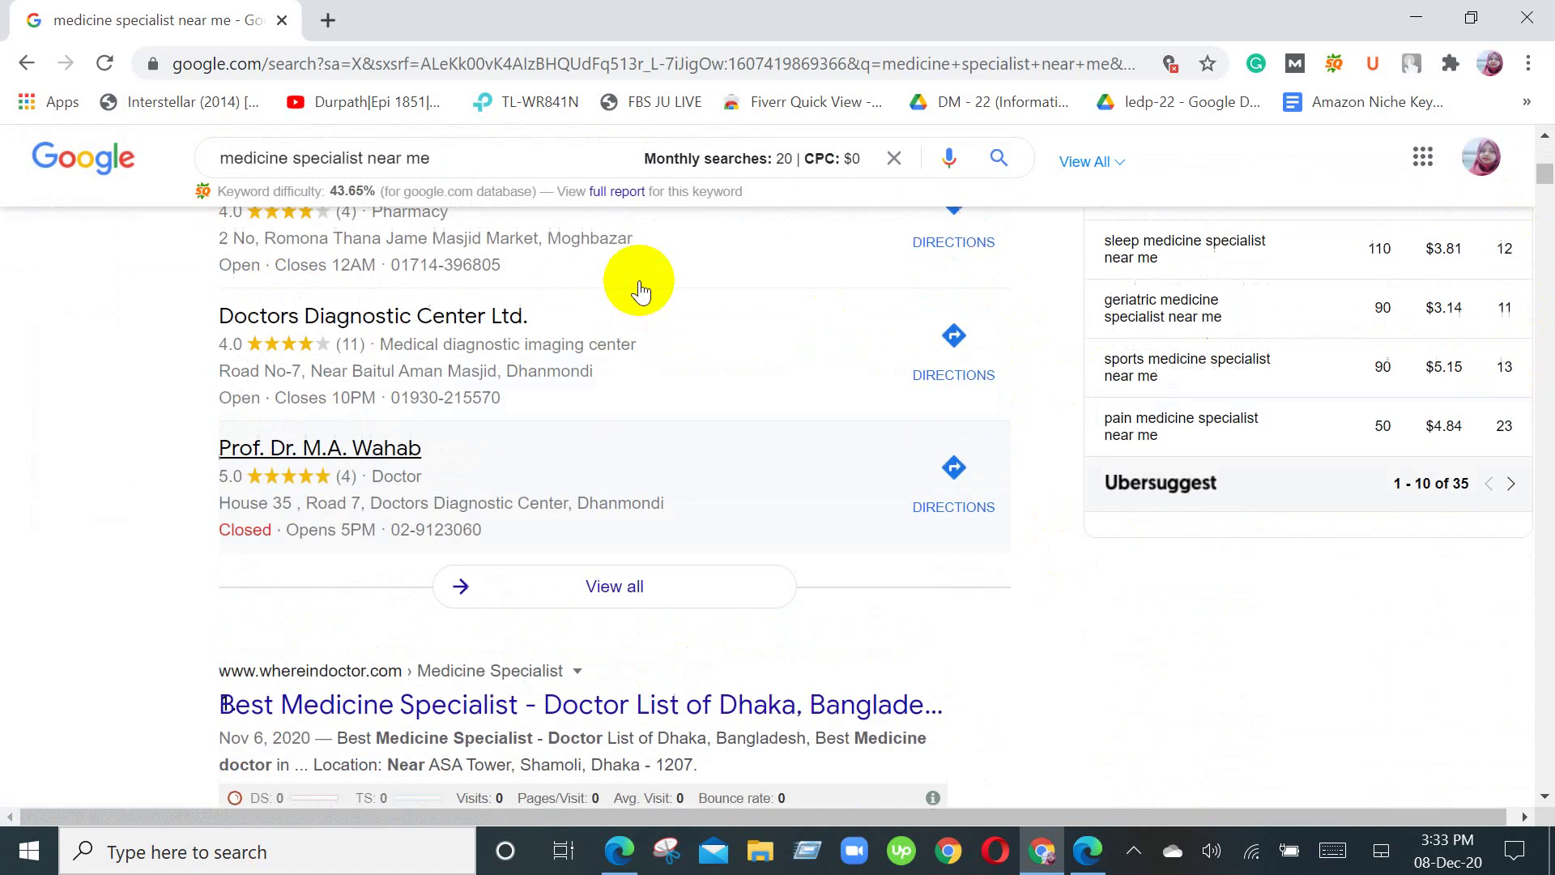
pyautogui.scroll(8, 649, 302)
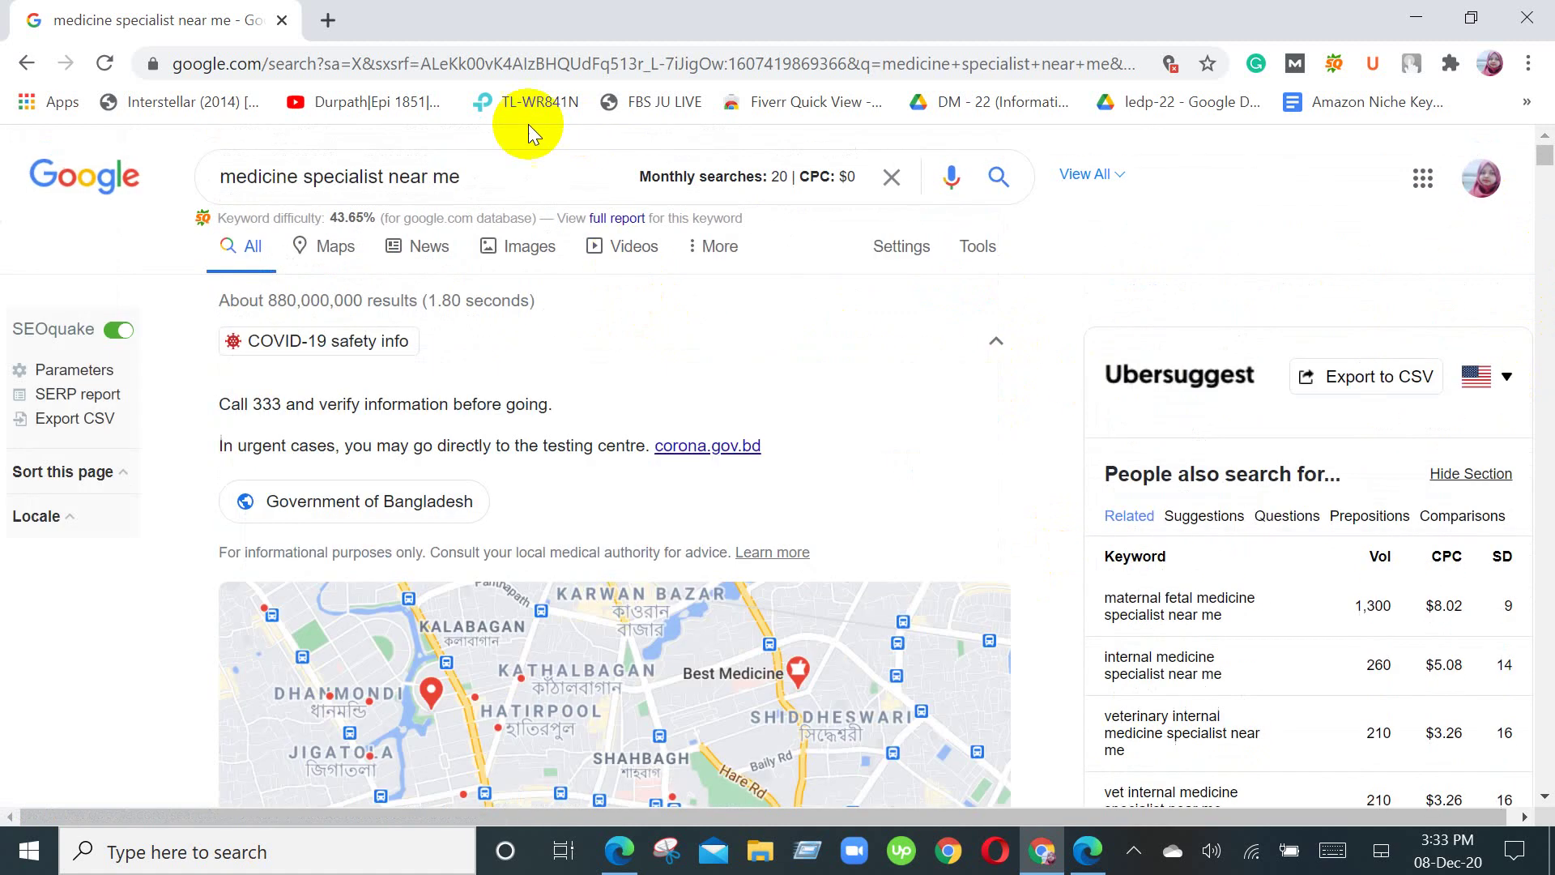
# Step: Replace the old medicine specialist query with 'gmb' and run the search
pyautogui.click(479, 176)
pyautogui.press('BackSpace')
pyautogui.press('BackSpace')
pyautogui.press('BackSpace')
pyautogui.press('BackSpace')
pyautogui.press('BackSpace')
pyautogui.press('BackSpace')
pyautogui.press('BackSpace')
pyautogui.press('BackSpace')
pyautogui.press('BackSpace')
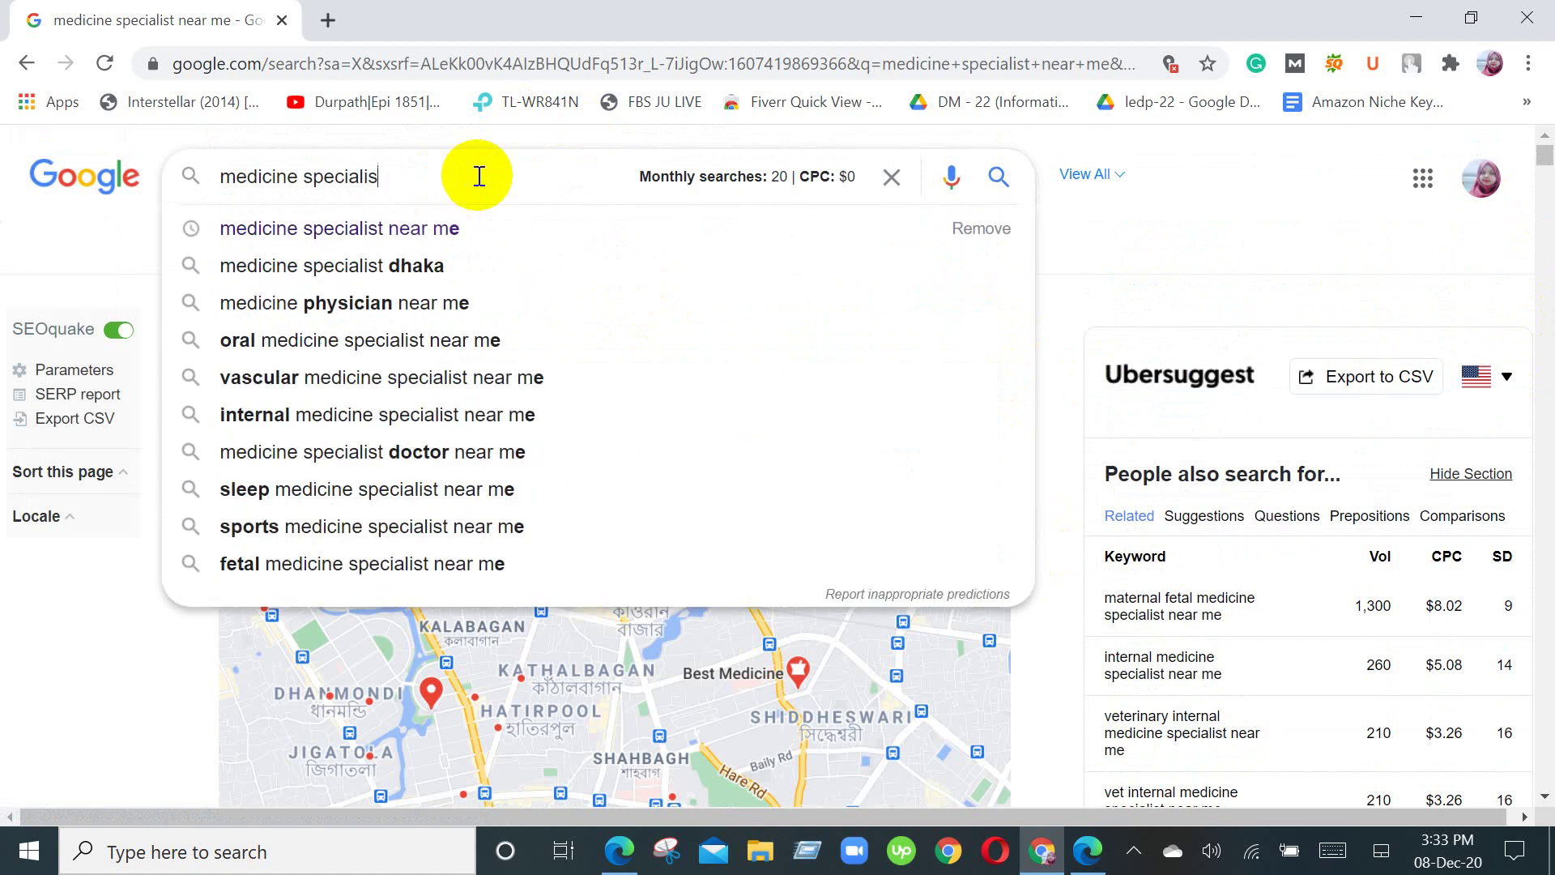
pyautogui.press('BackSpace')
pyautogui.press('BackSpace')
pyautogui.press('BackSpace')
pyautogui.press('BackSpace')
pyautogui.press('BackSpace')
pyautogui.press('BackSpace')
pyautogui.press('BackSpace')
pyautogui.press('BackSpace')
pyautogui.press('BackSpace')
pyautogui.press('BackSpace')
pyautogui.press('BackSpace')
pyautogui.press('BackSpace')
pyautogui.press('BackSpace')
pyautogui.press('BackSpace')
pyautogui.press('BackSpace')
pyautogui.press('BackSpace')
pyautogui.press('BackSpace')
pyautogui.press('BackSpace')
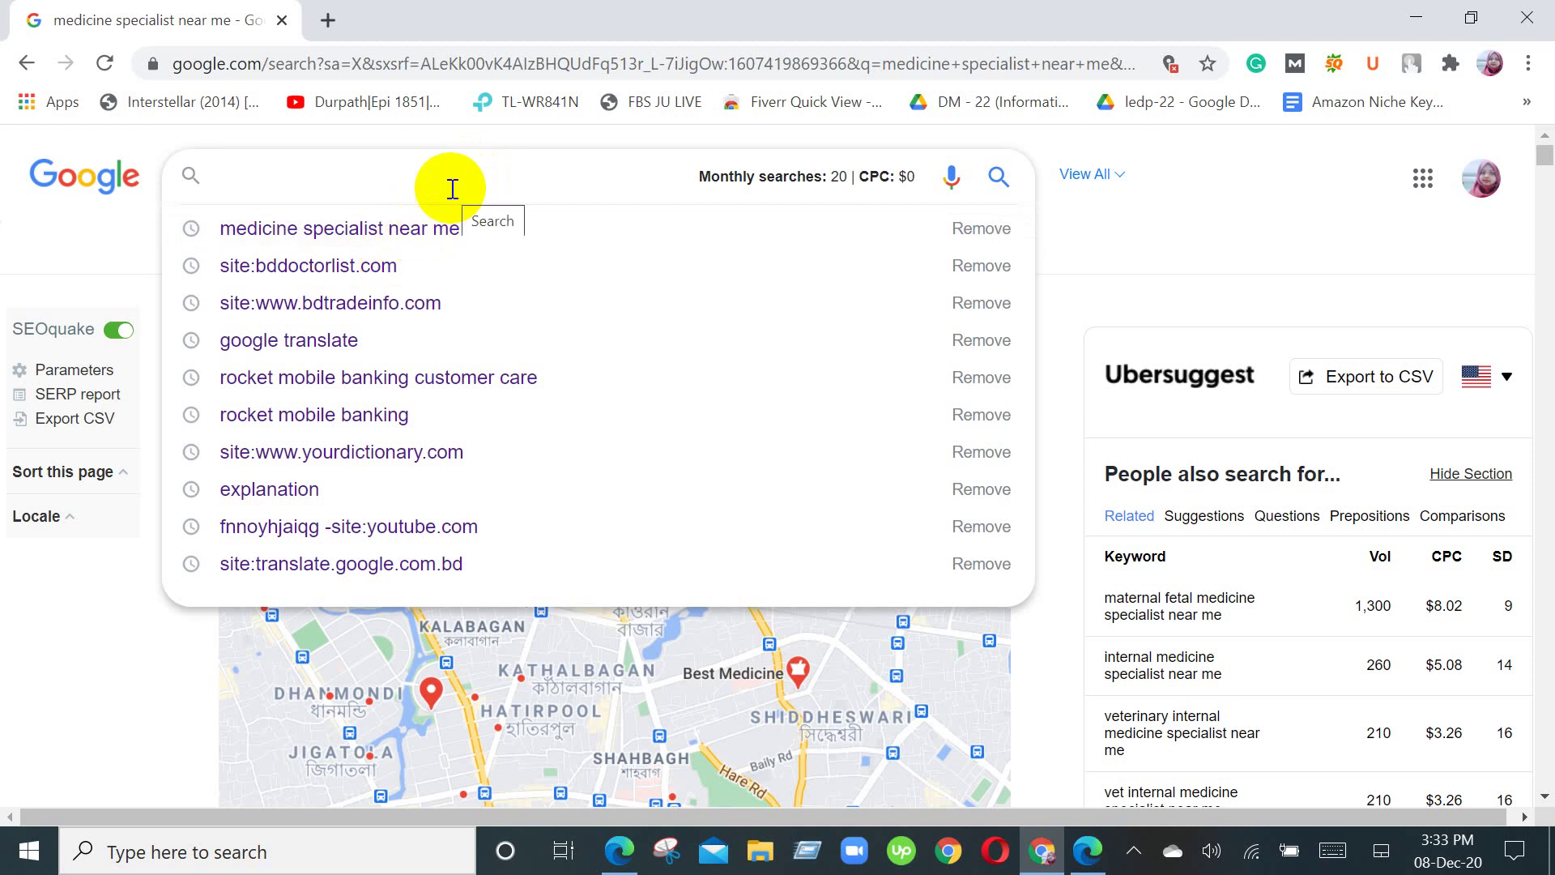
pyautogui.write('gm')
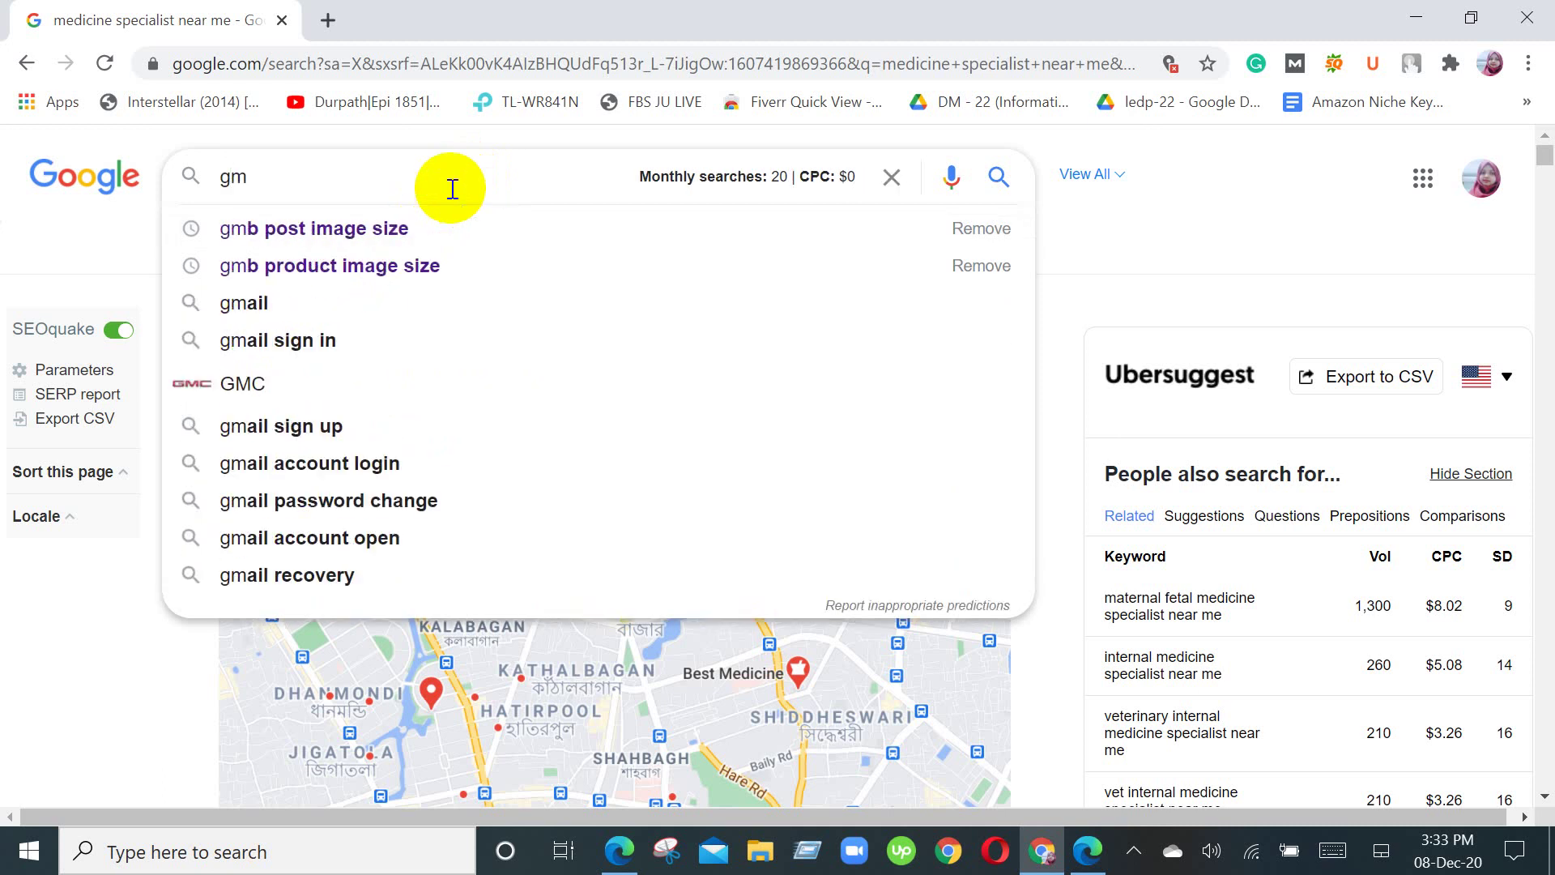
pyautogui.write('b')
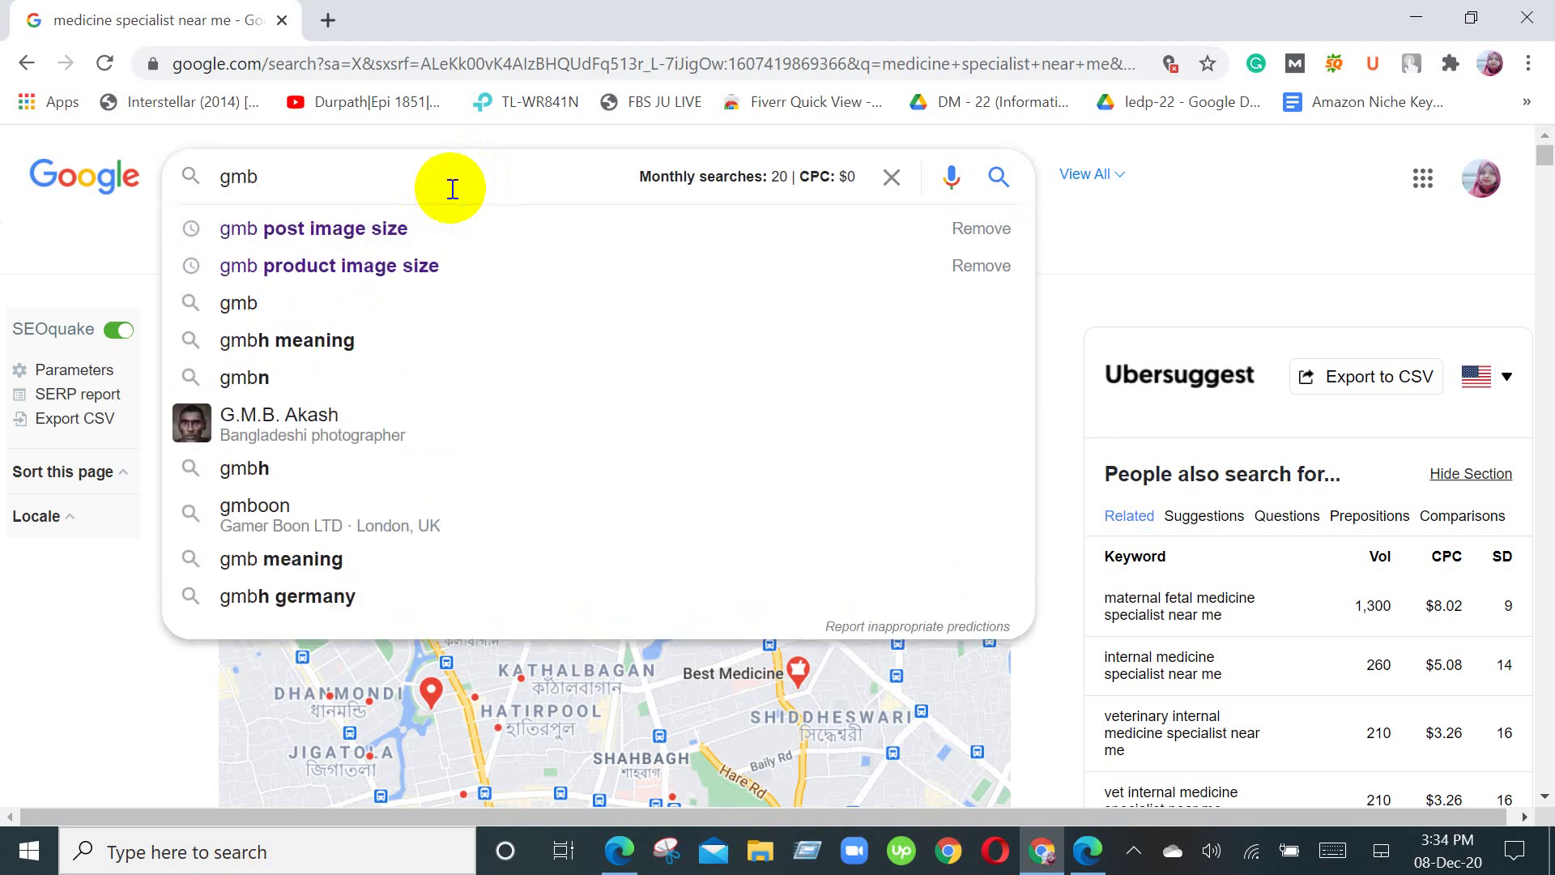
pyautogui.press('Return')
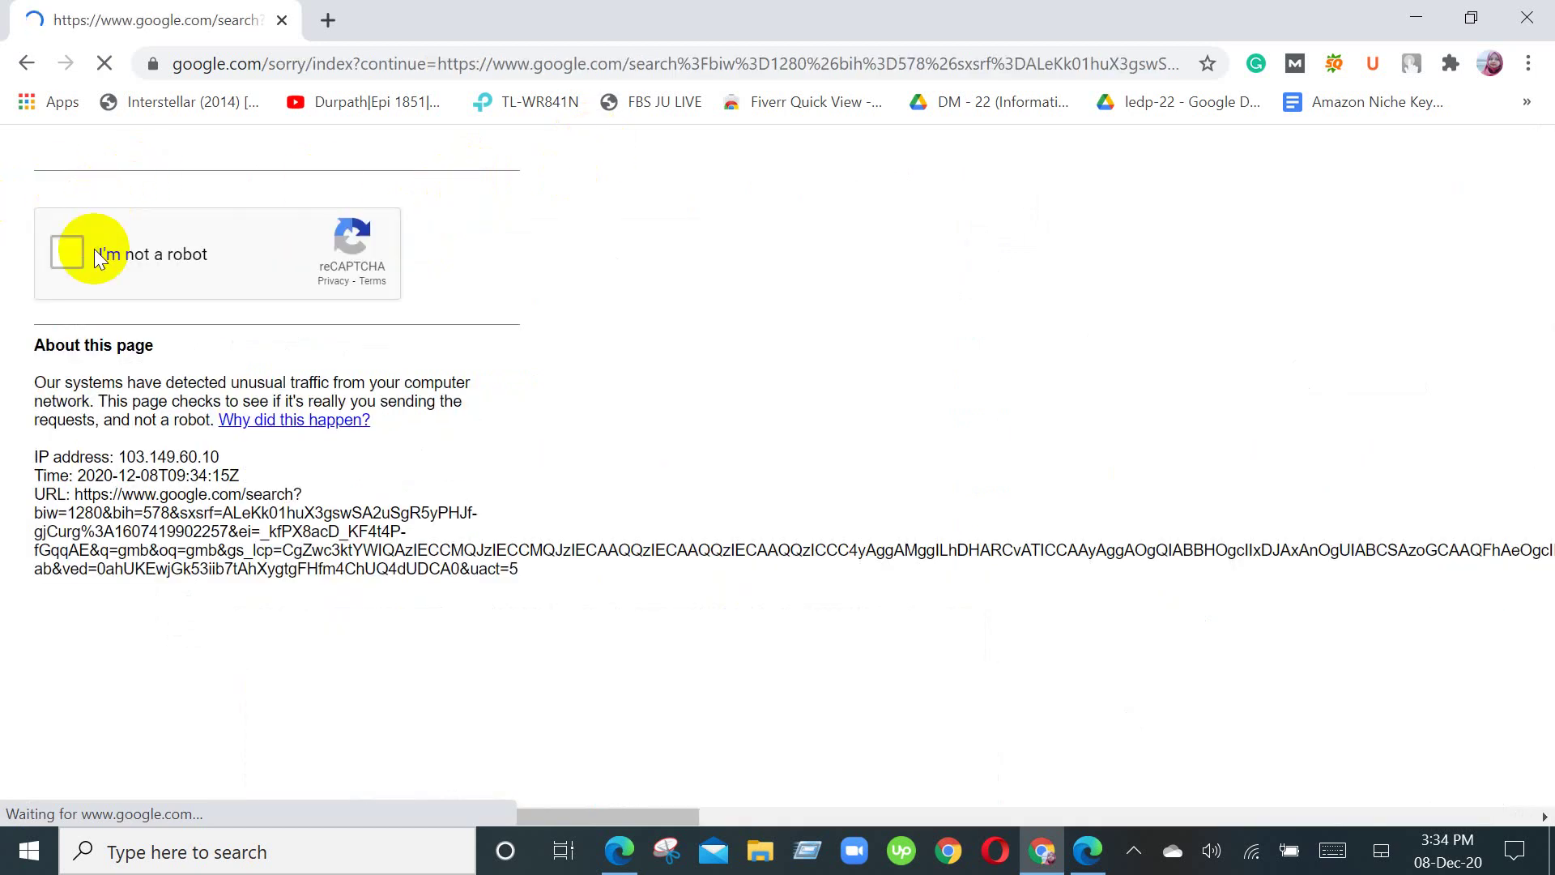
# Step: Tick 'I'm not a robot', select the three bicycle tiles, and verify
pyautogui.click(62, 252)
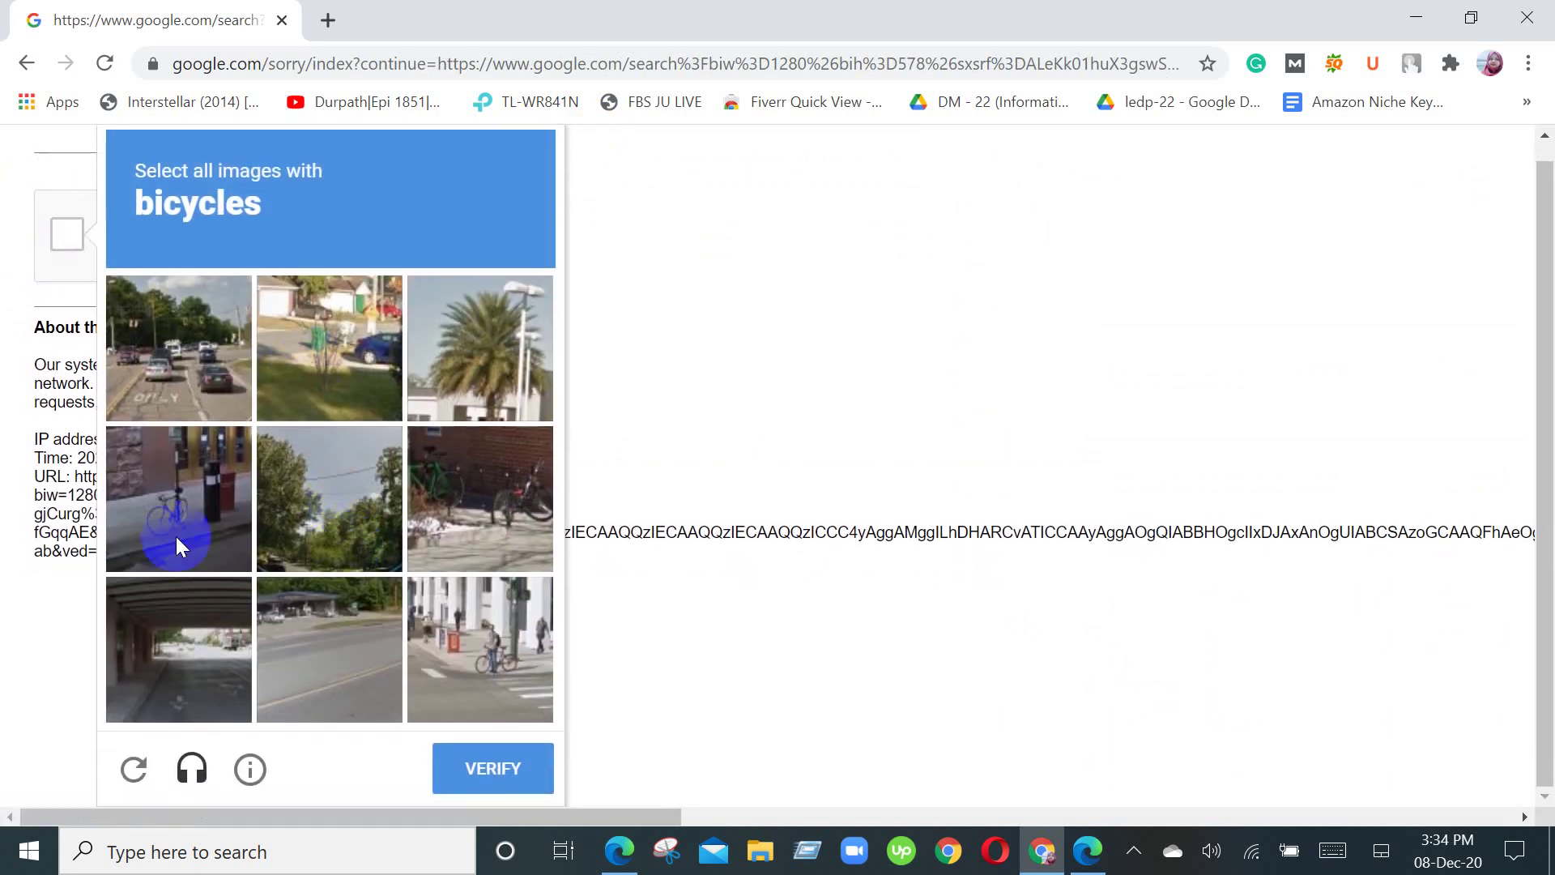
pyautogui.click(177, 536)
pyautogui.click(494, 648)
pyautogui.click(520, 503)
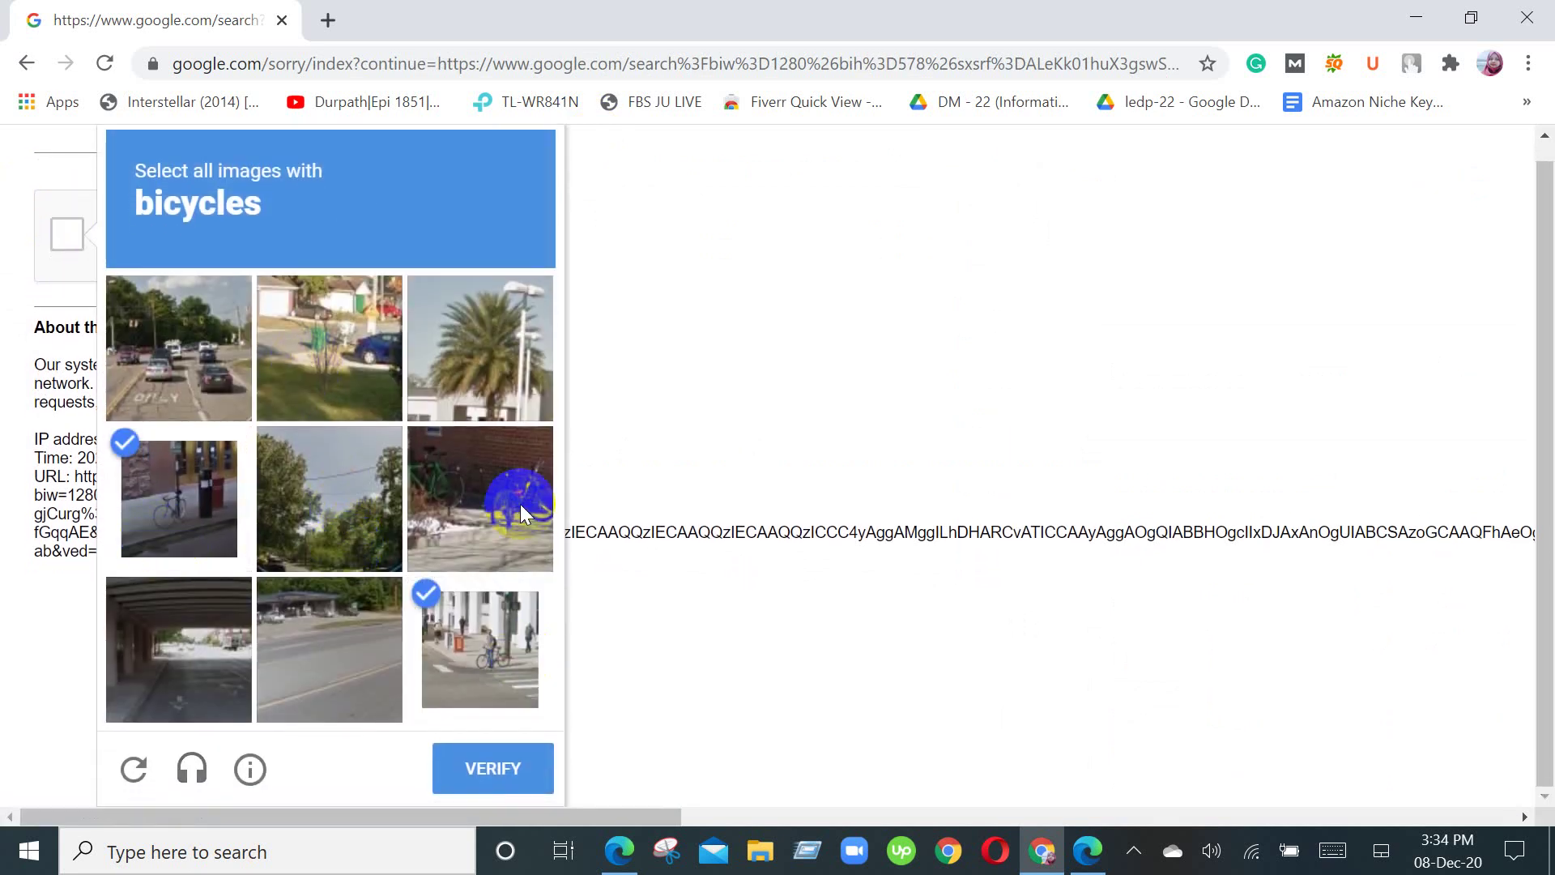
pyautogui.click(489, 768)
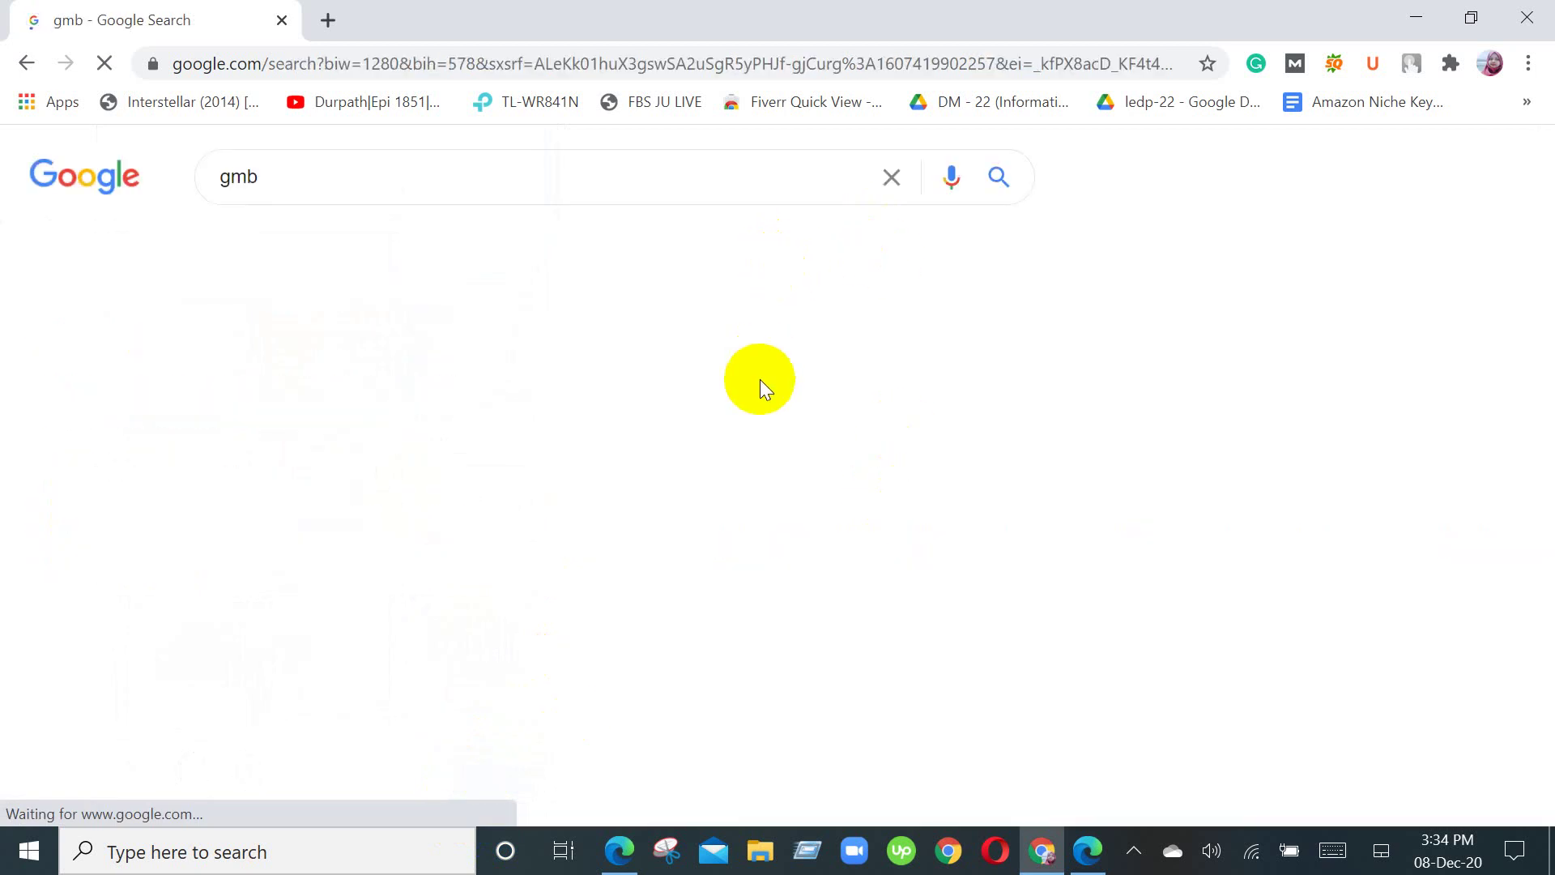
pyautogui.scroll(-2, 1341, 371)
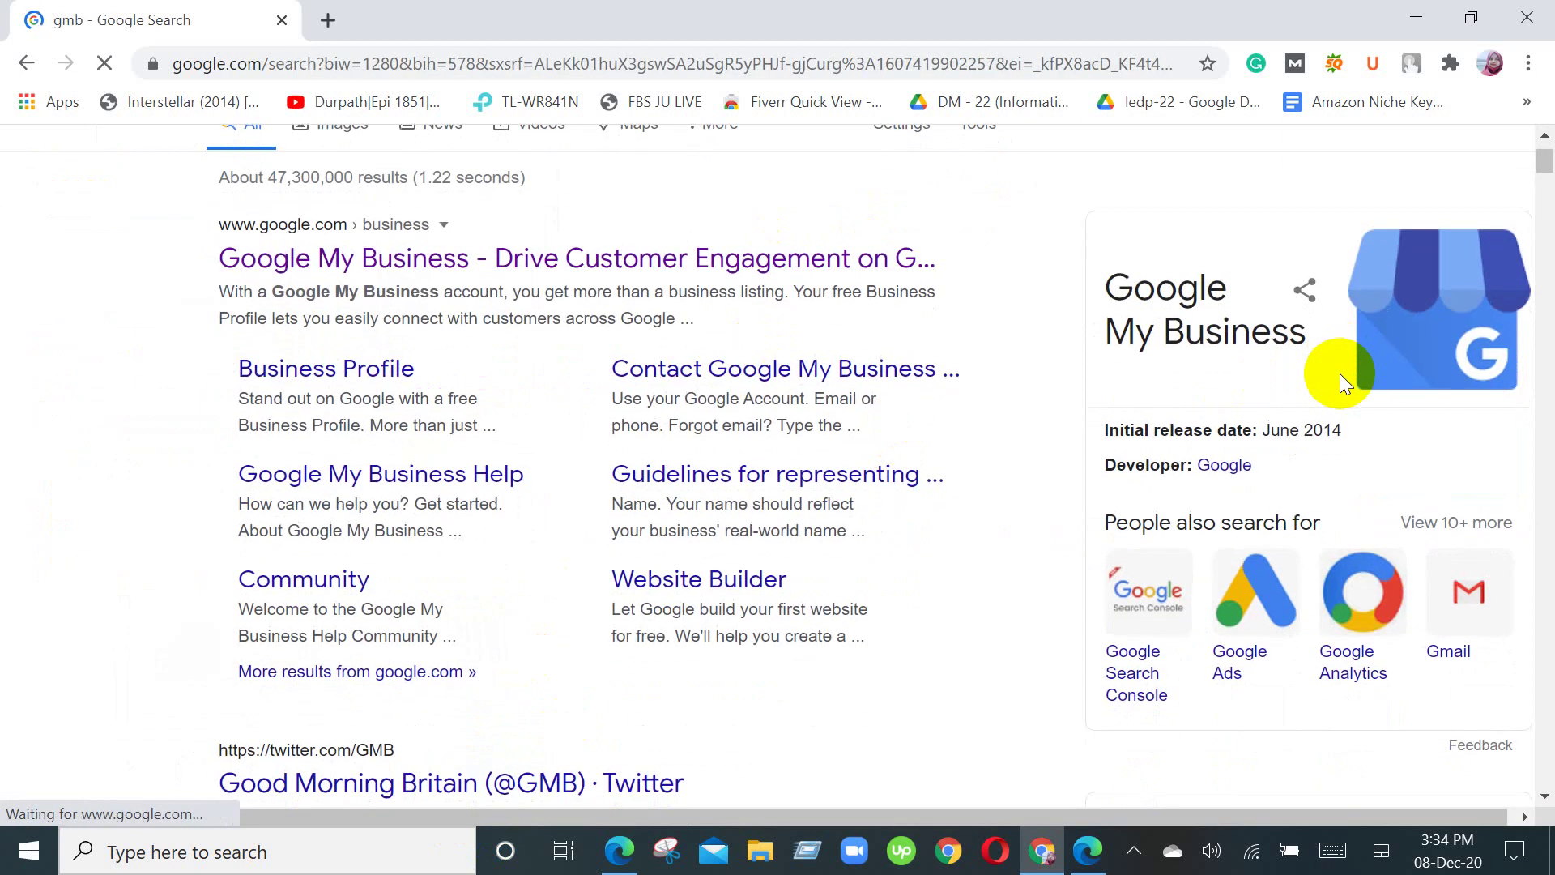
pyautogui.scroll(-1, 1339, 372)
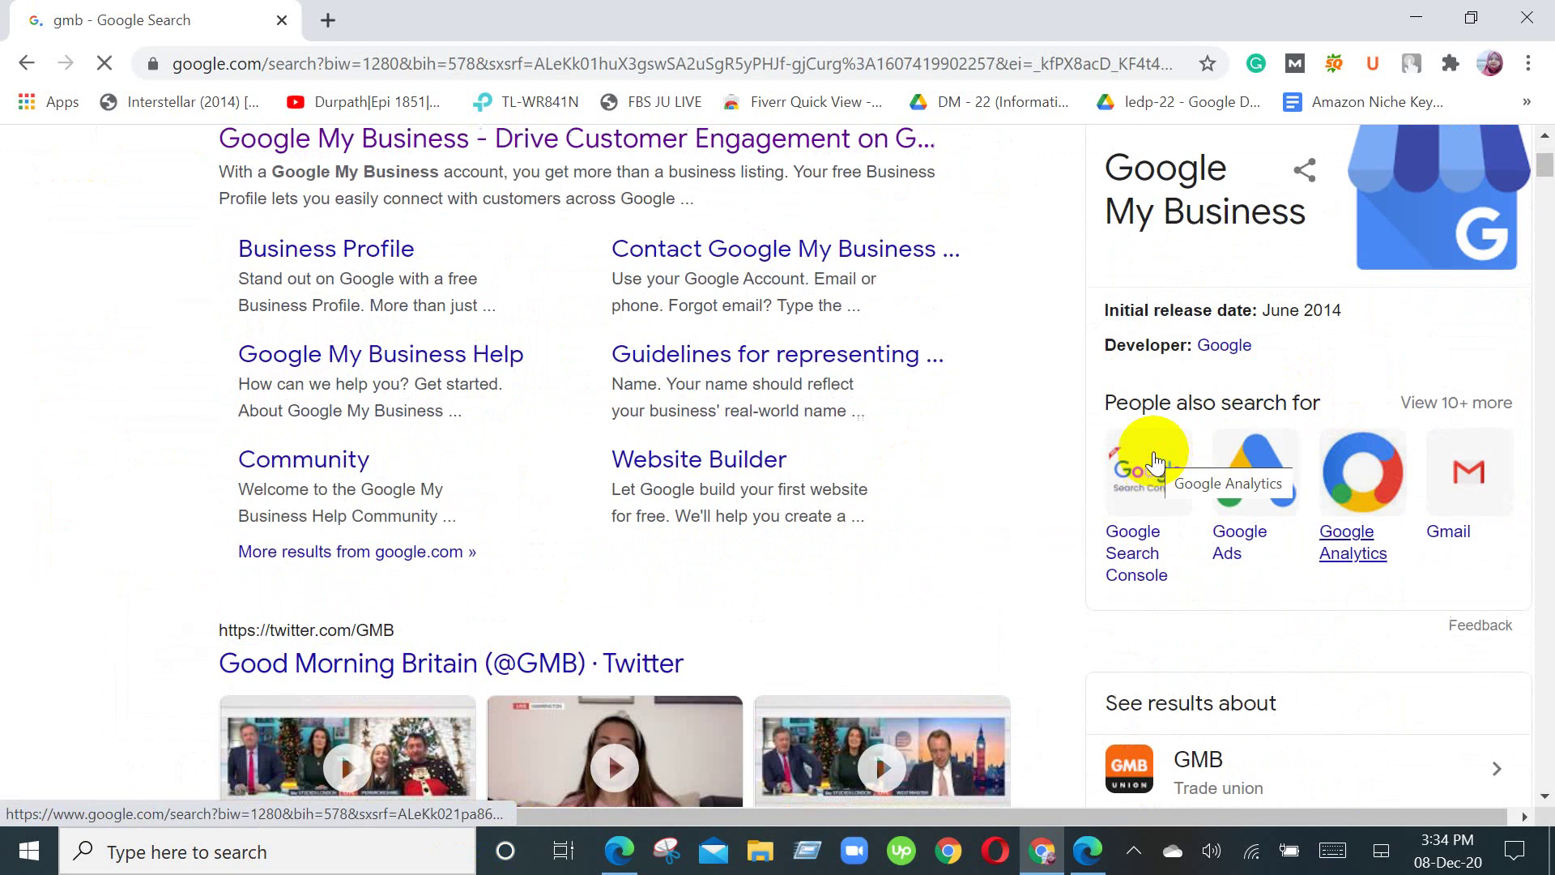
pyautogui.scroll(3, 1150, 465)
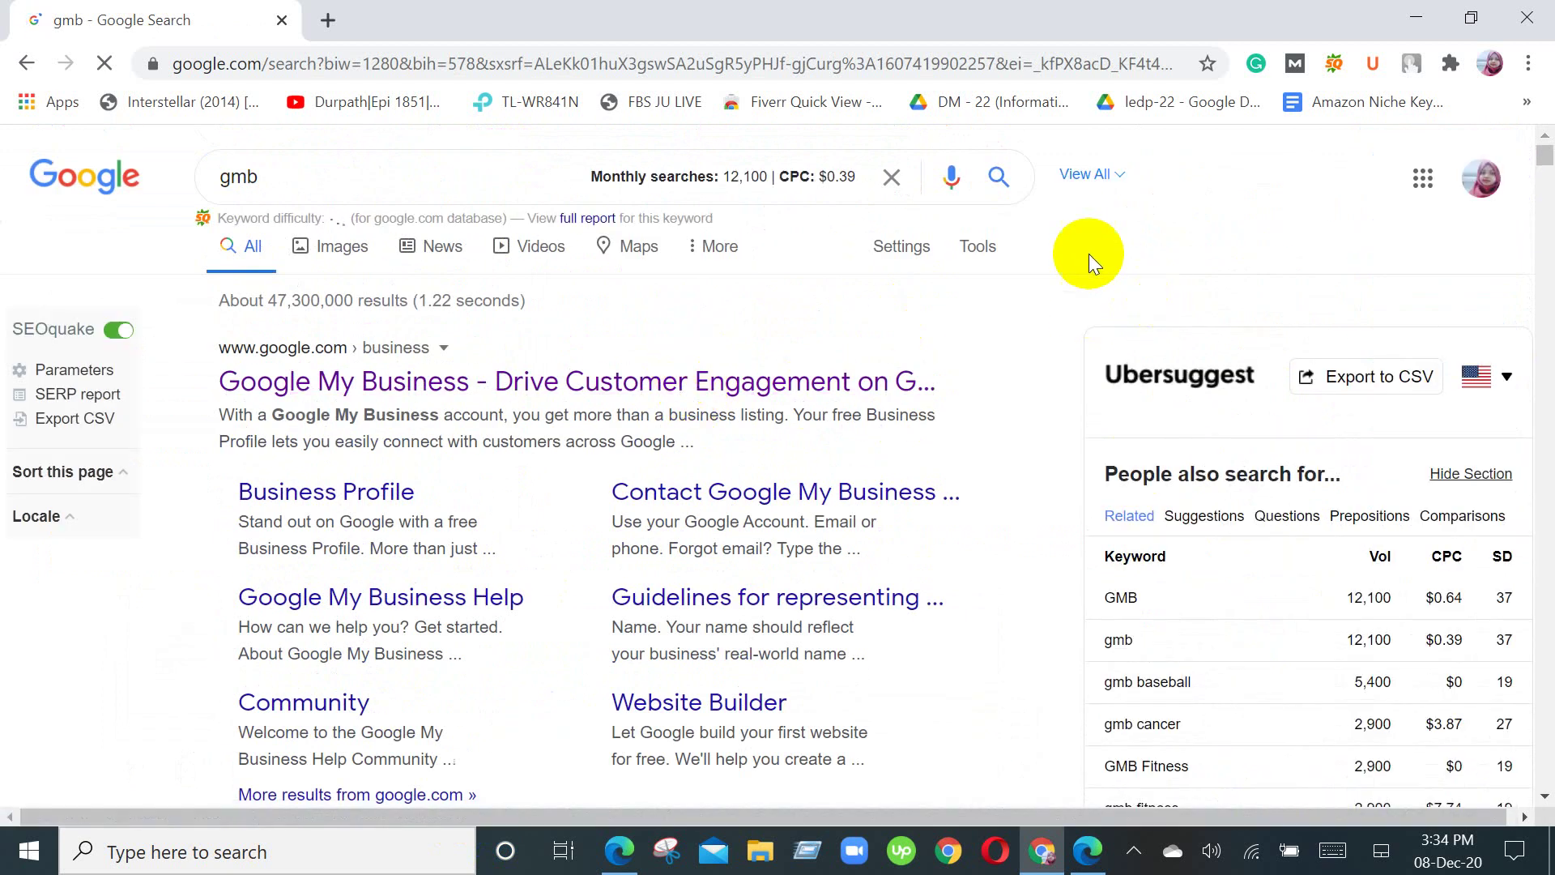
pyautogui.scroll(-3, 851, 291)
pyautogui.scroll(3, 878, 357)
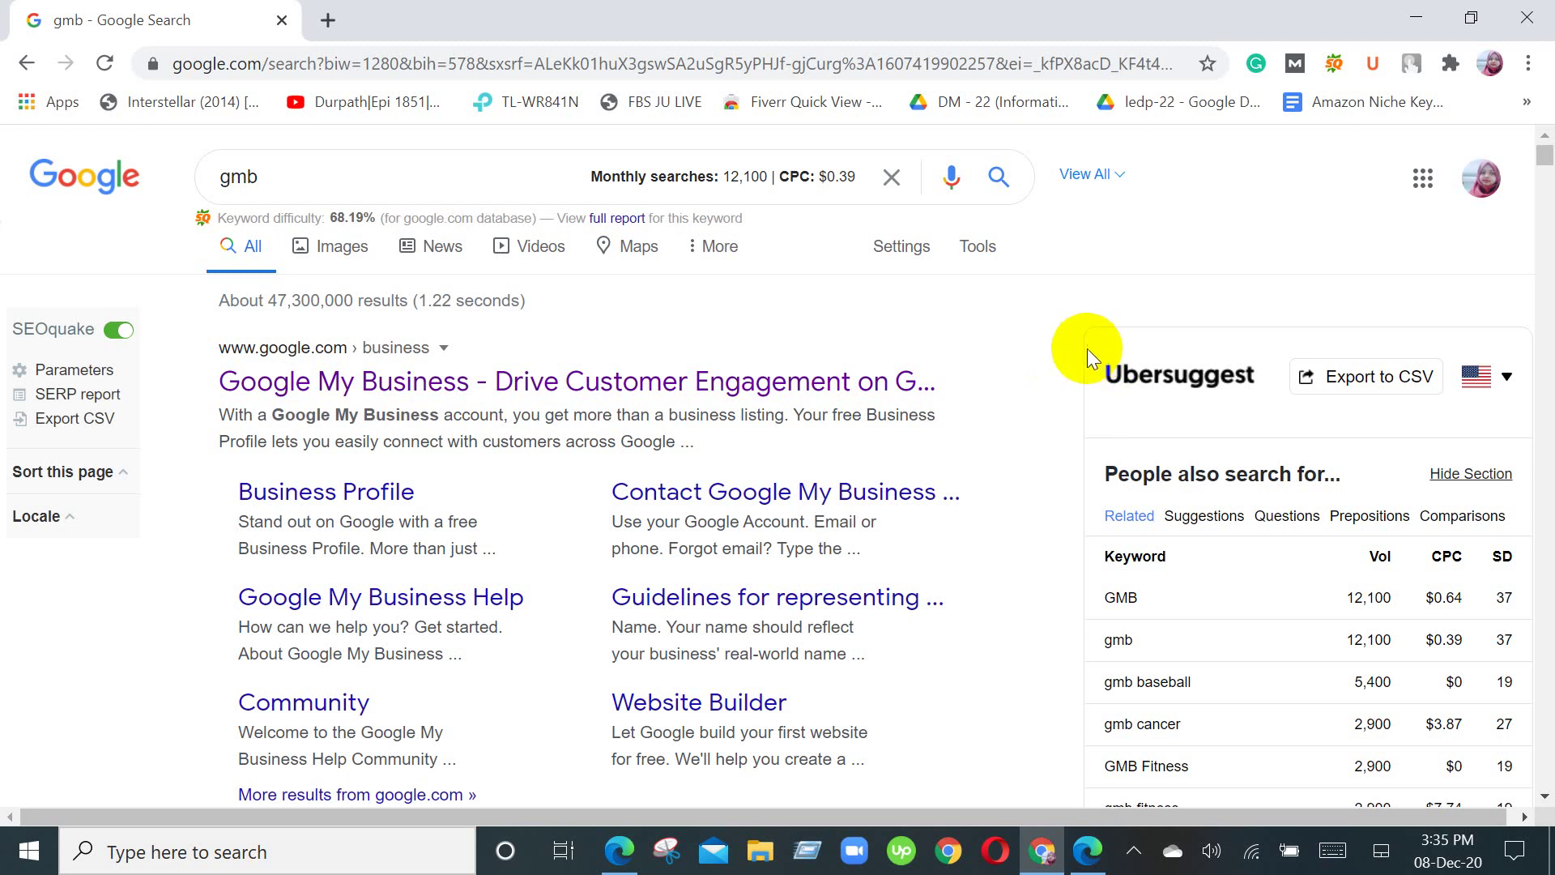
# Step: Return to the Google Meet window that is presenting to everyone
pyautogui.click(619, 854)
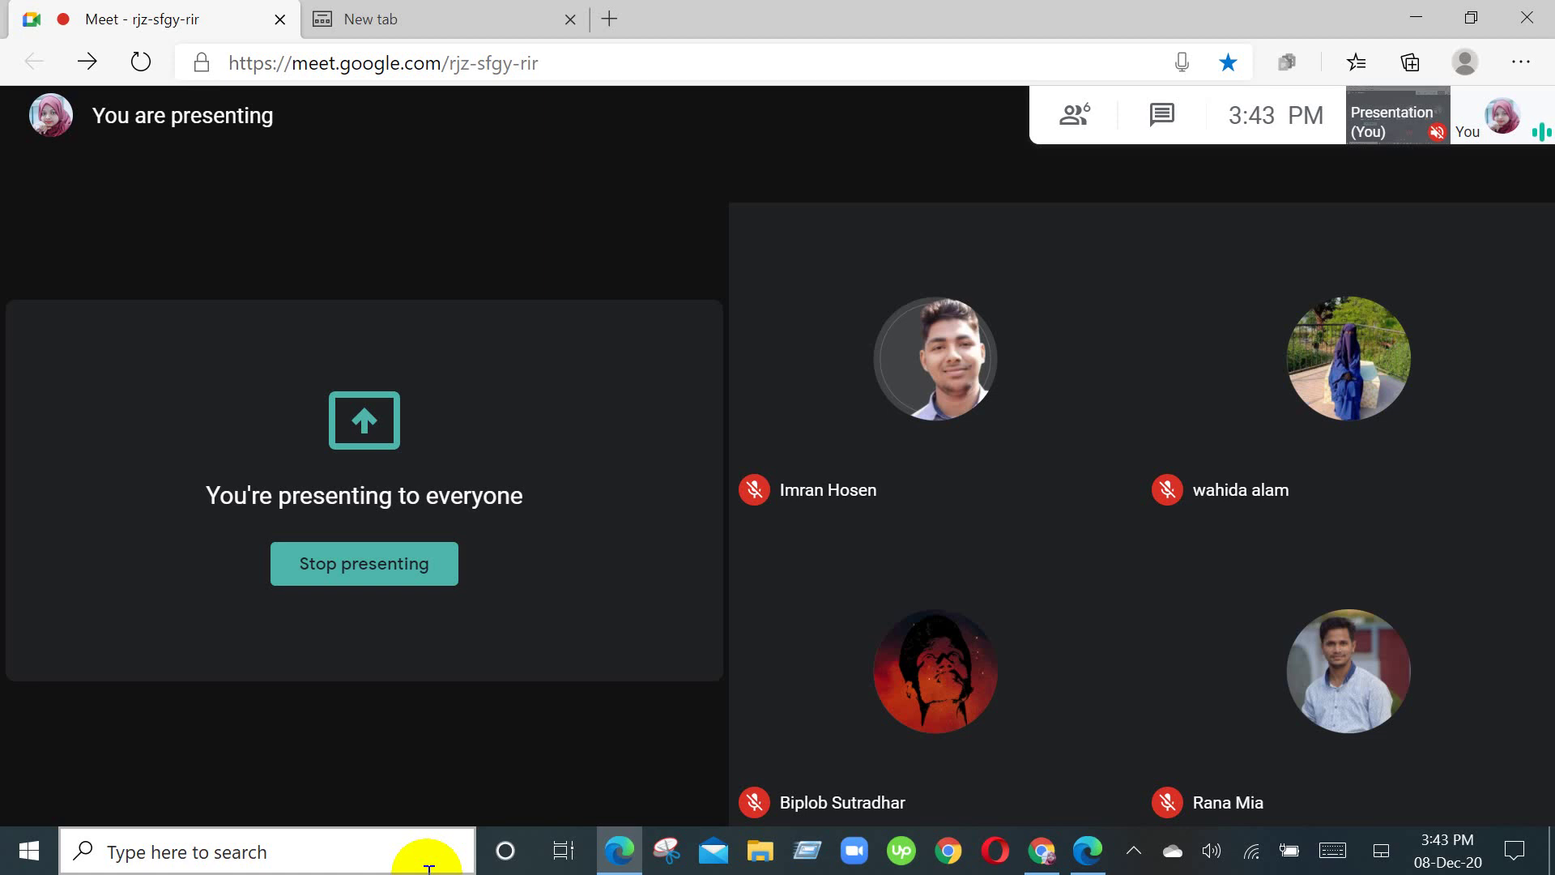
pyautogui.click(434, 854)
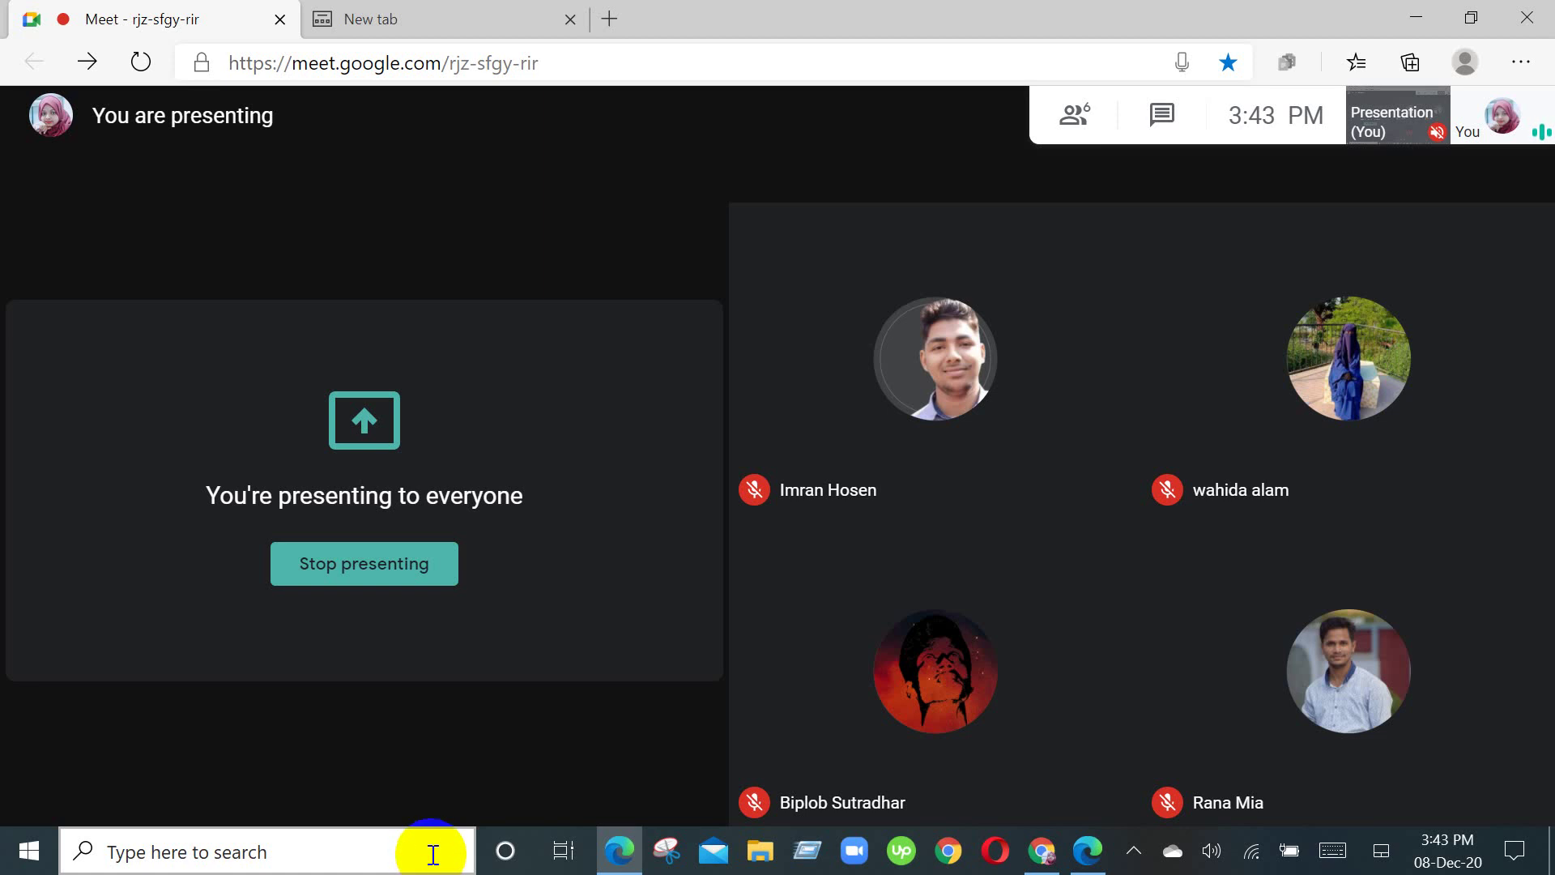
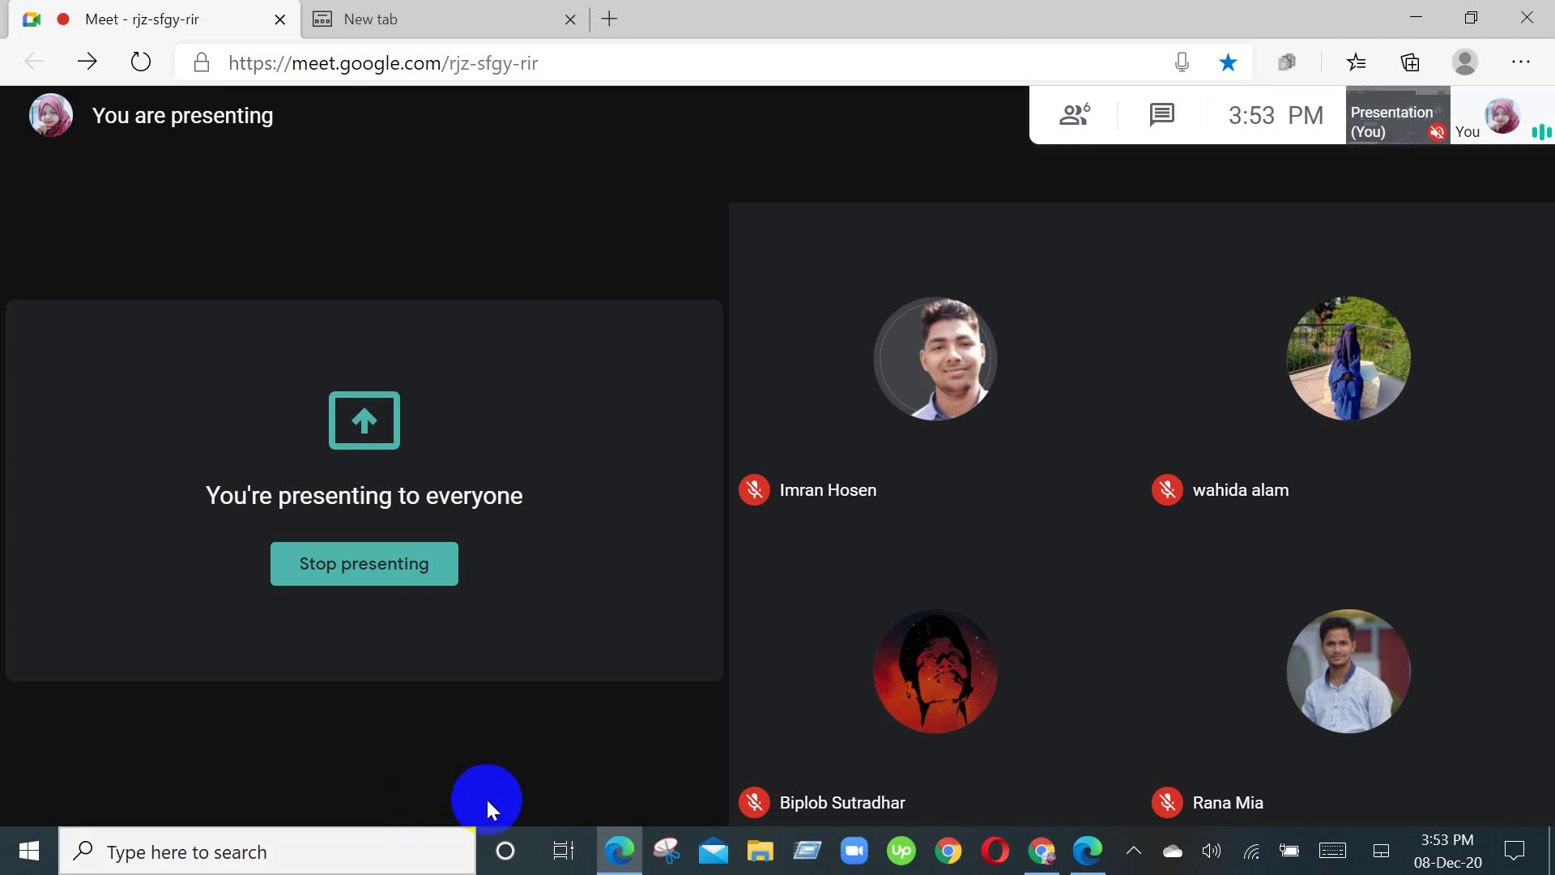
# Step: Mute the mic, stop presenting the screen, and minimize the Edge meeting window
pyautogui.click(690, 778)
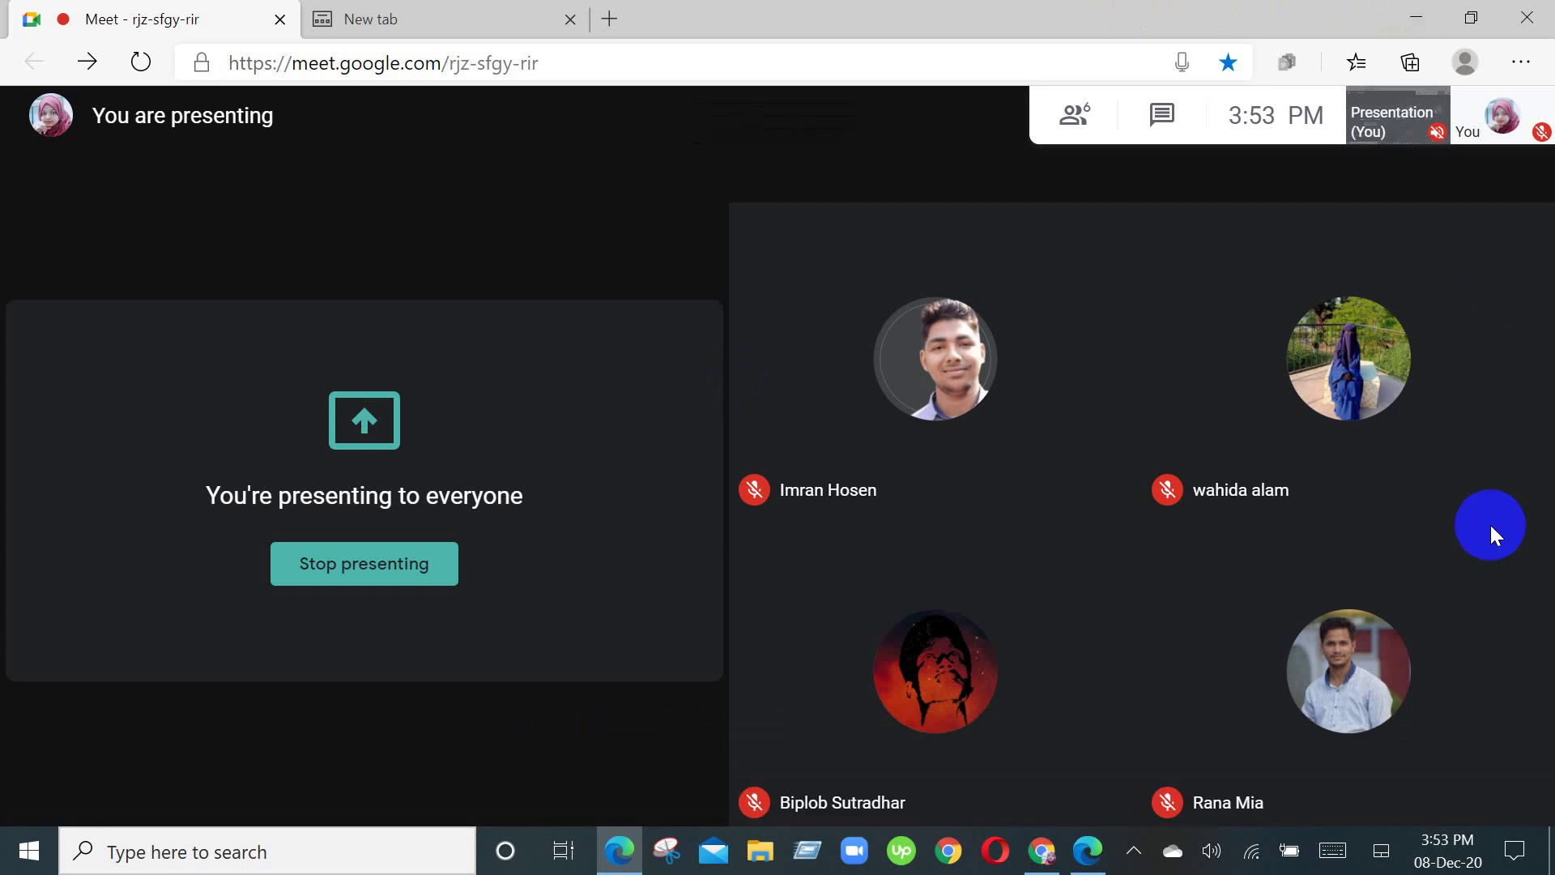
pyautogui.moveTo(1433, 770)
pyautogui.click(1387, 794)
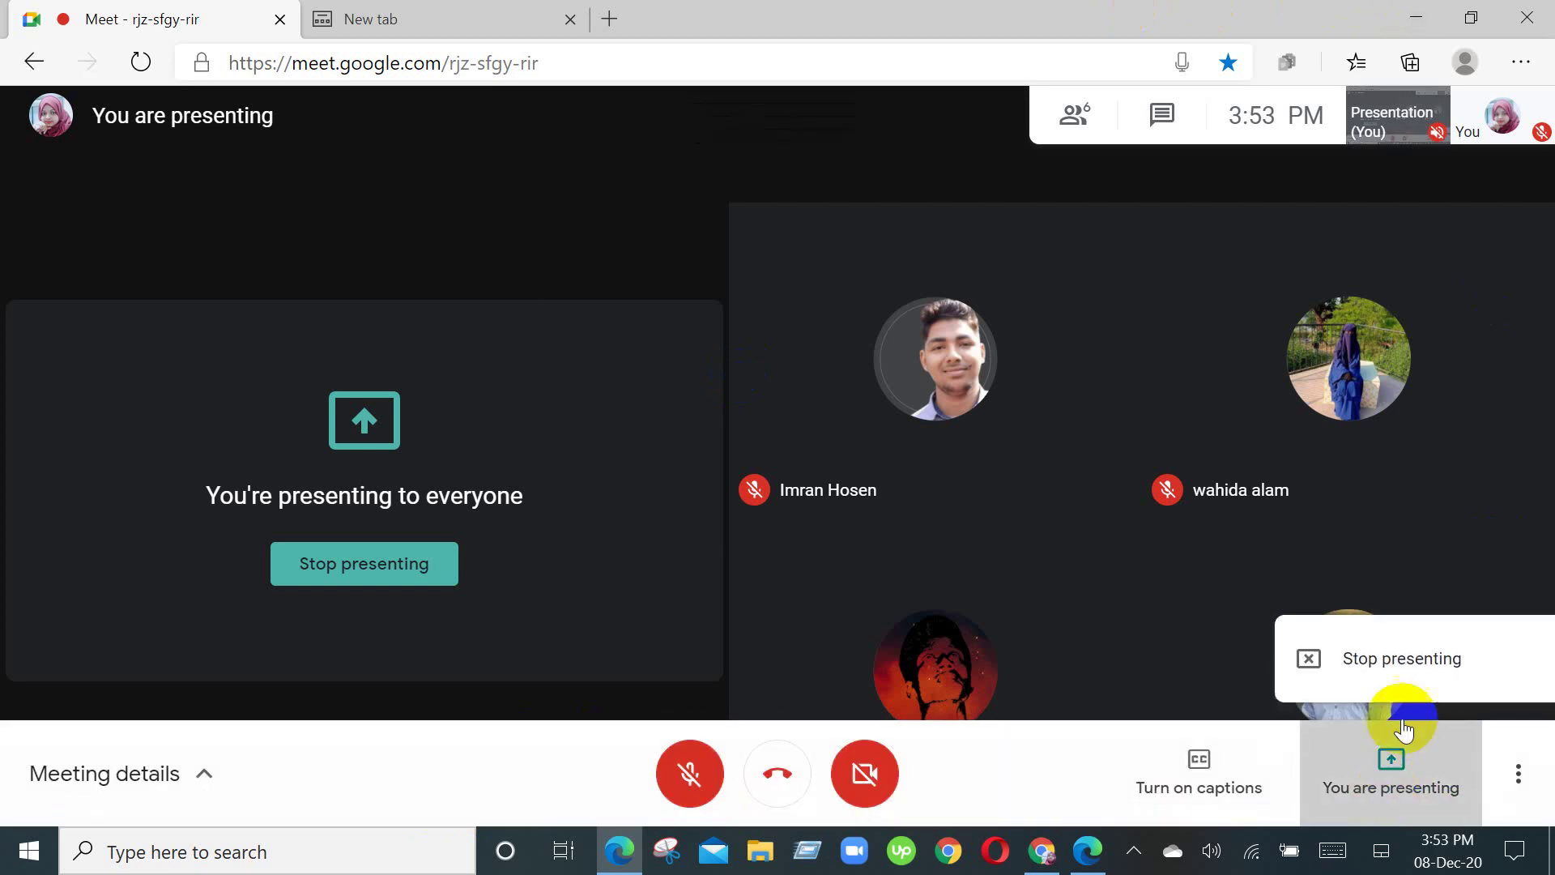
pyautogui.click(1409, 656)
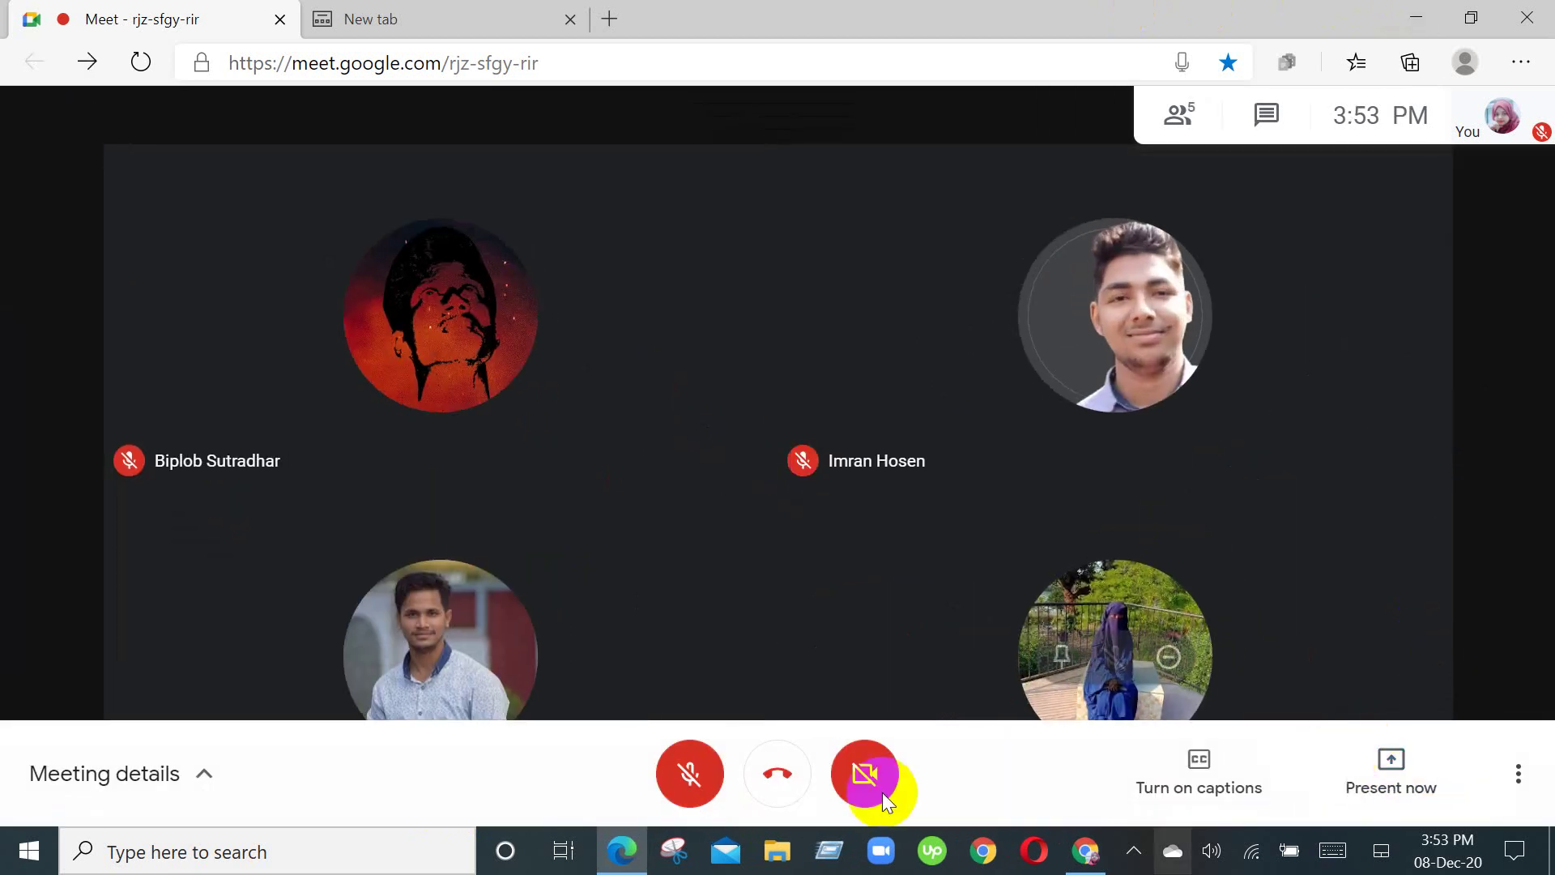
pyautogui.click(1419, 16)
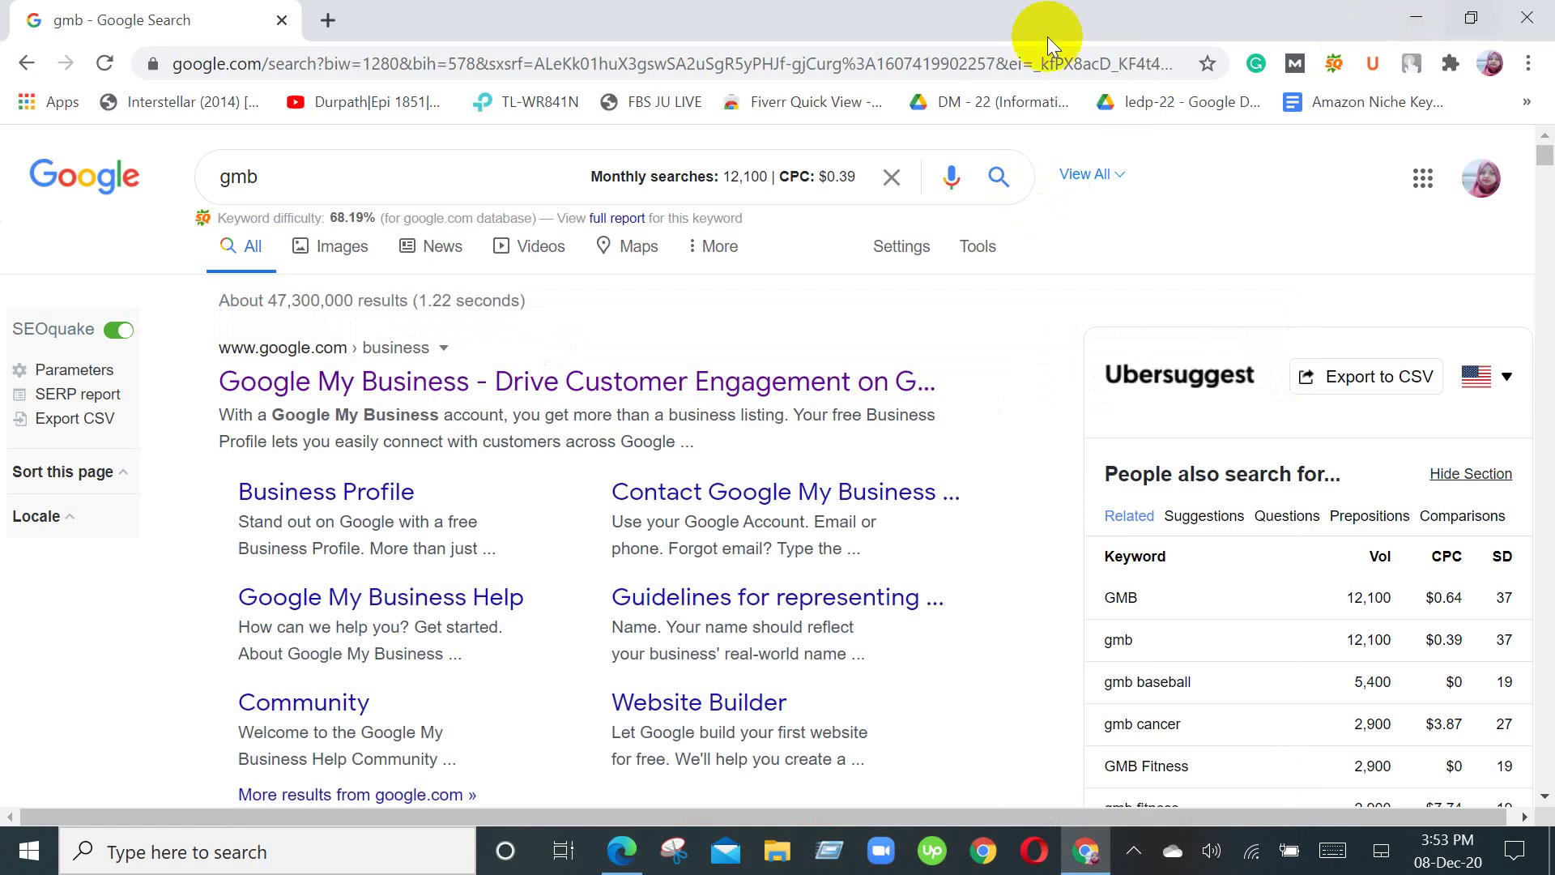
# Step: Minimize the Chrome window holding the gmb search results
pyautogui.click(1414, 17)
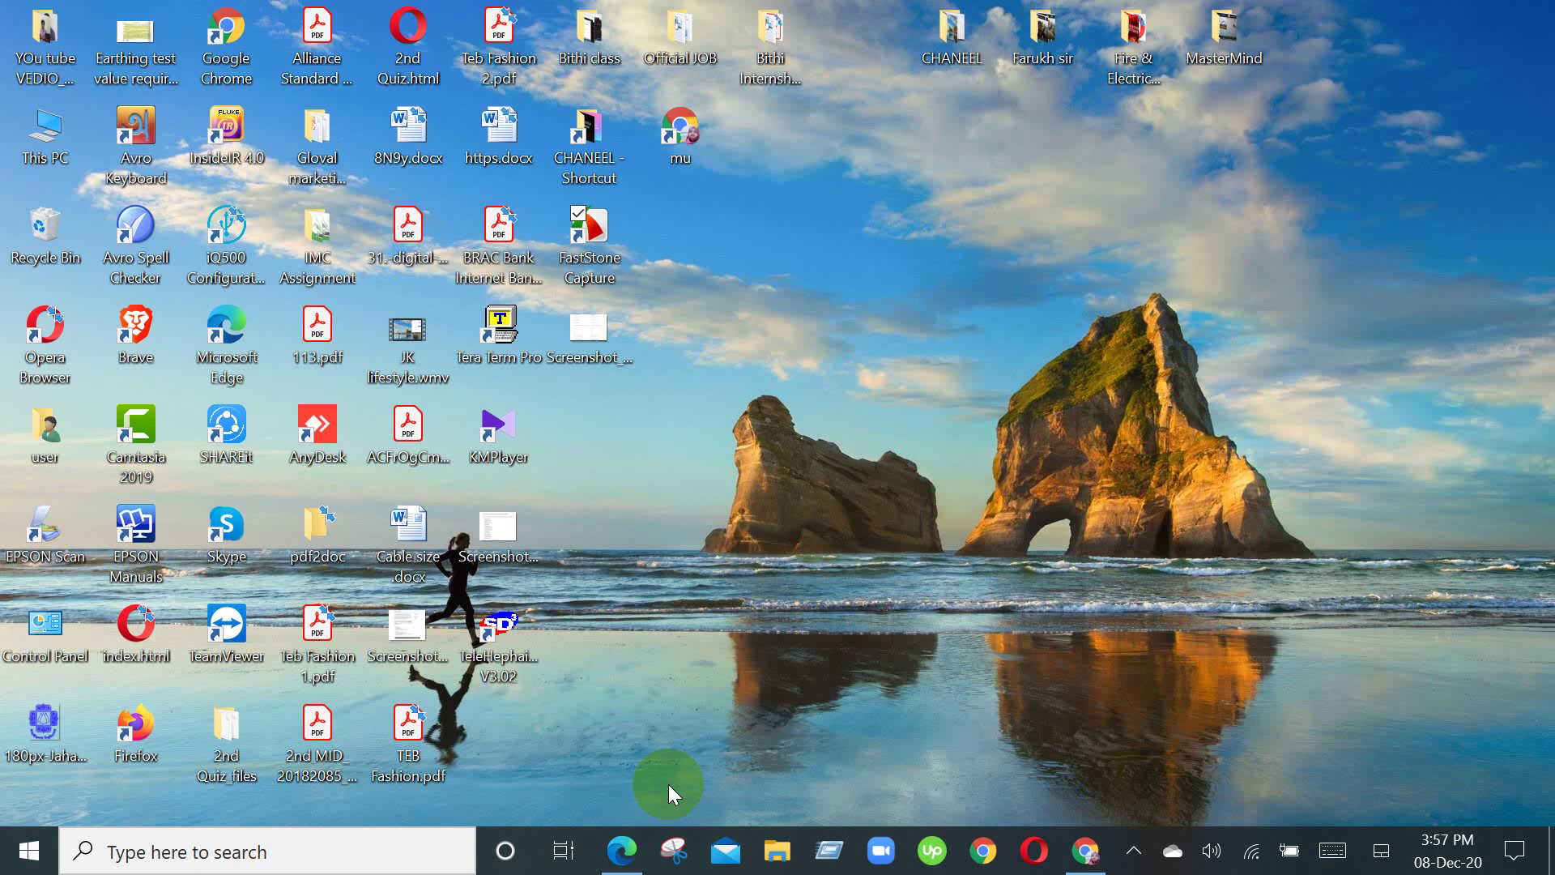
# Step: Restore the Google Meet call window from the Edge taskbar icon
pyautogui.click(640, 851)
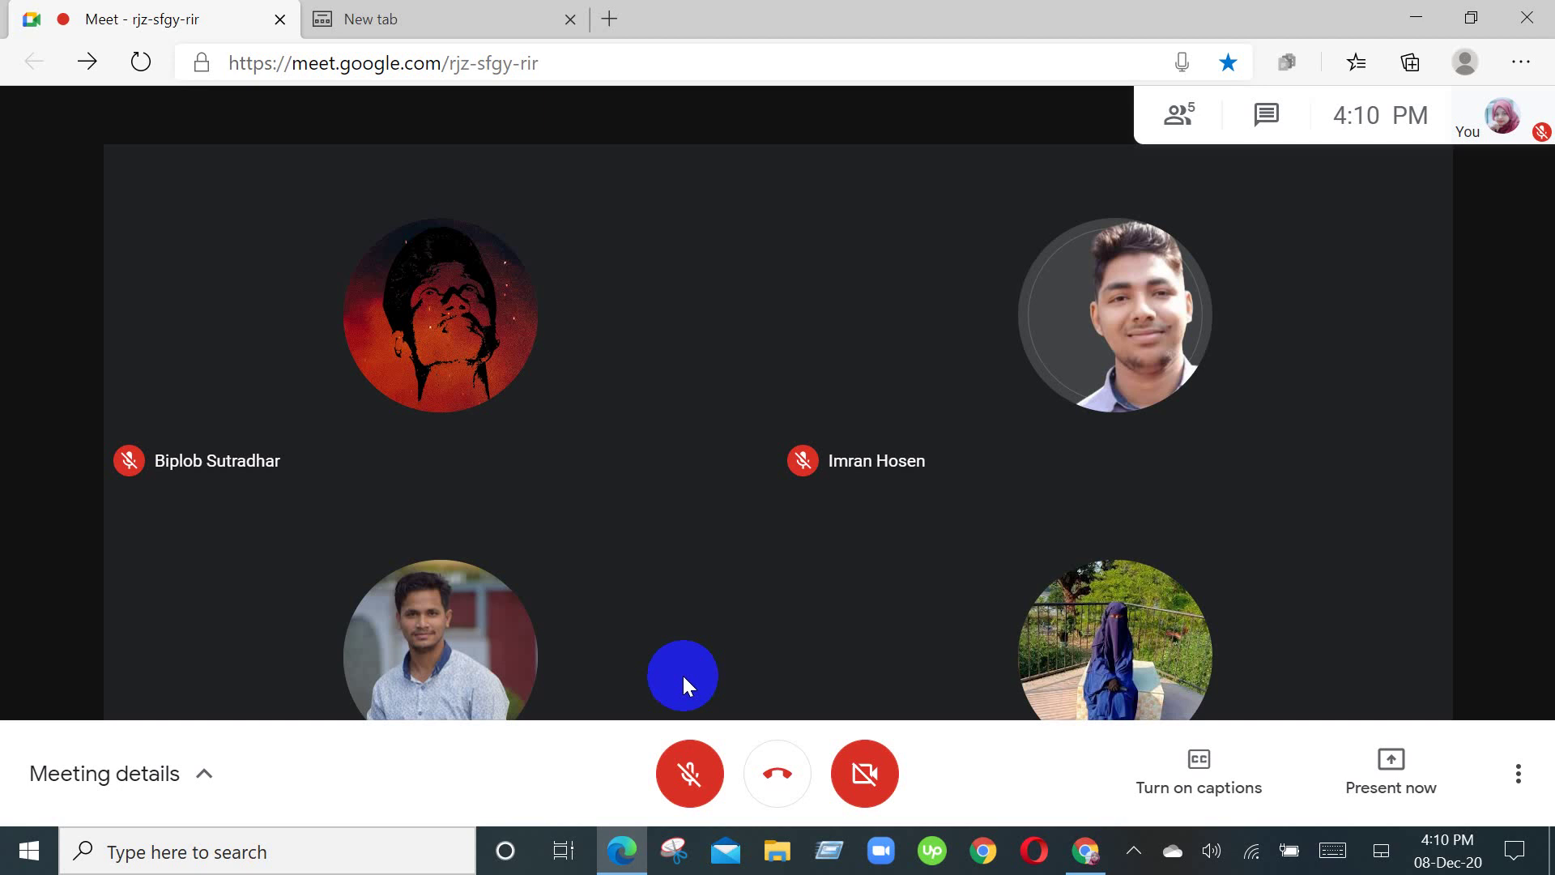
# Step: Unmute the microphone, then bring the Chrome window with the gmb results to the front
pyautogui.click(685, 773)
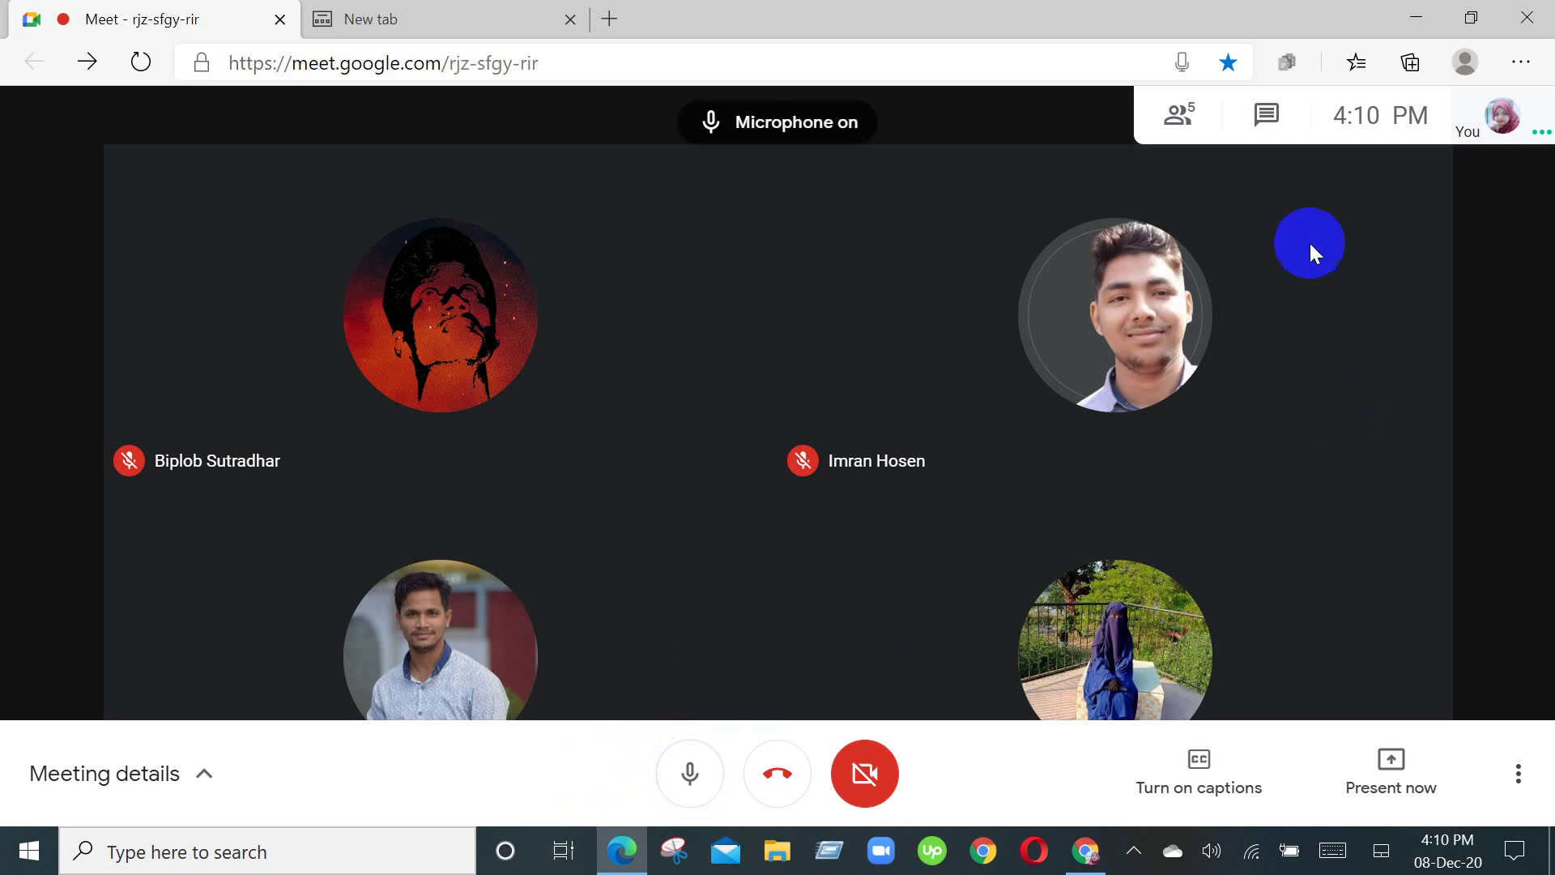
pyautogui.click(1415, 15)
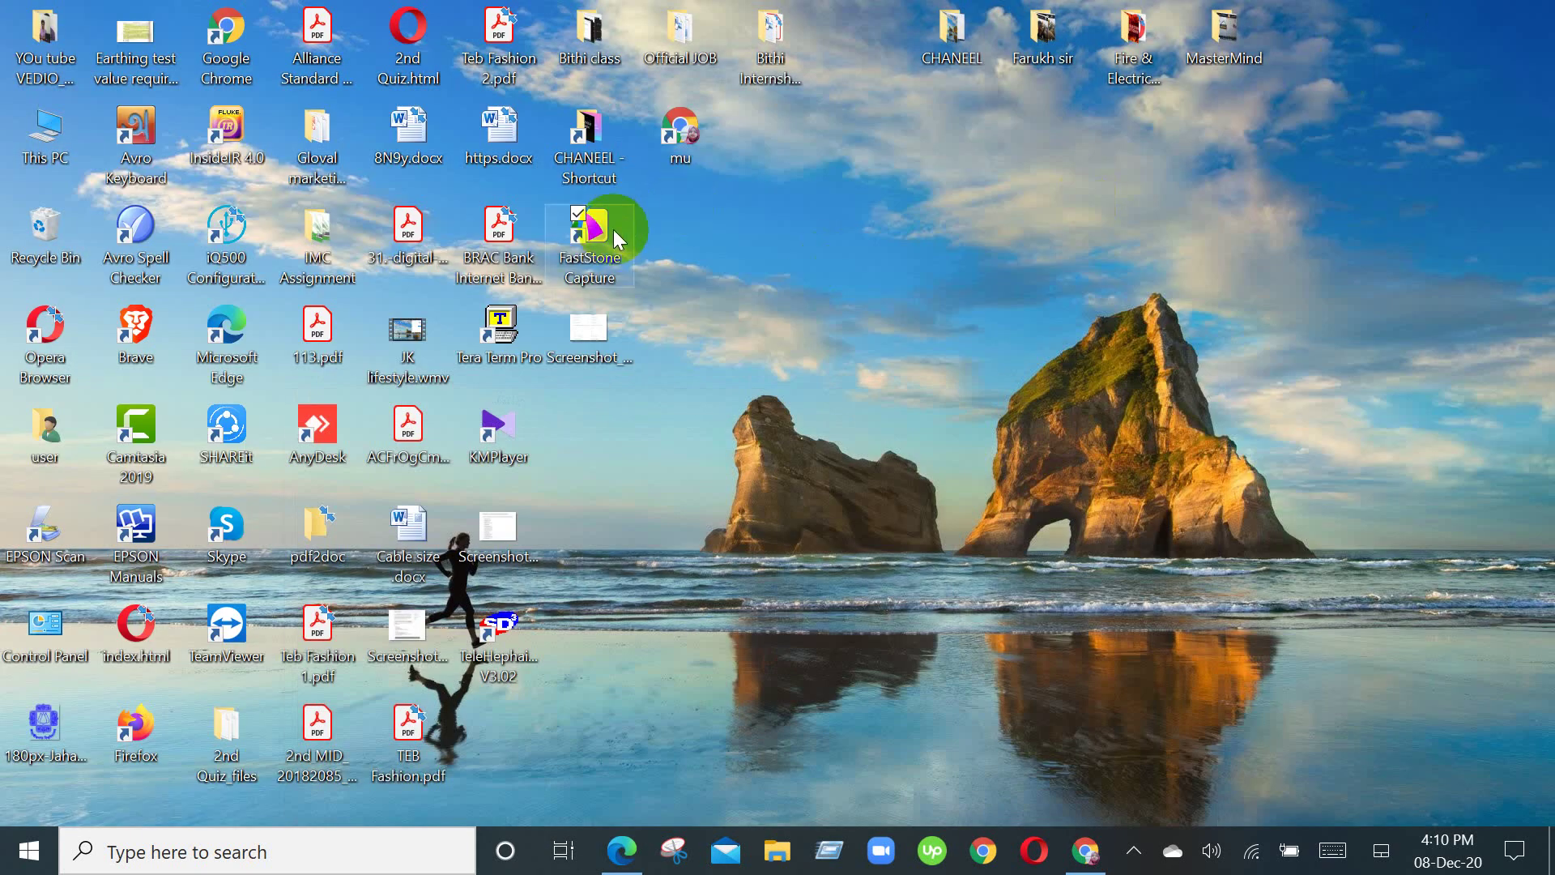
pyautogui.click(624, 852)
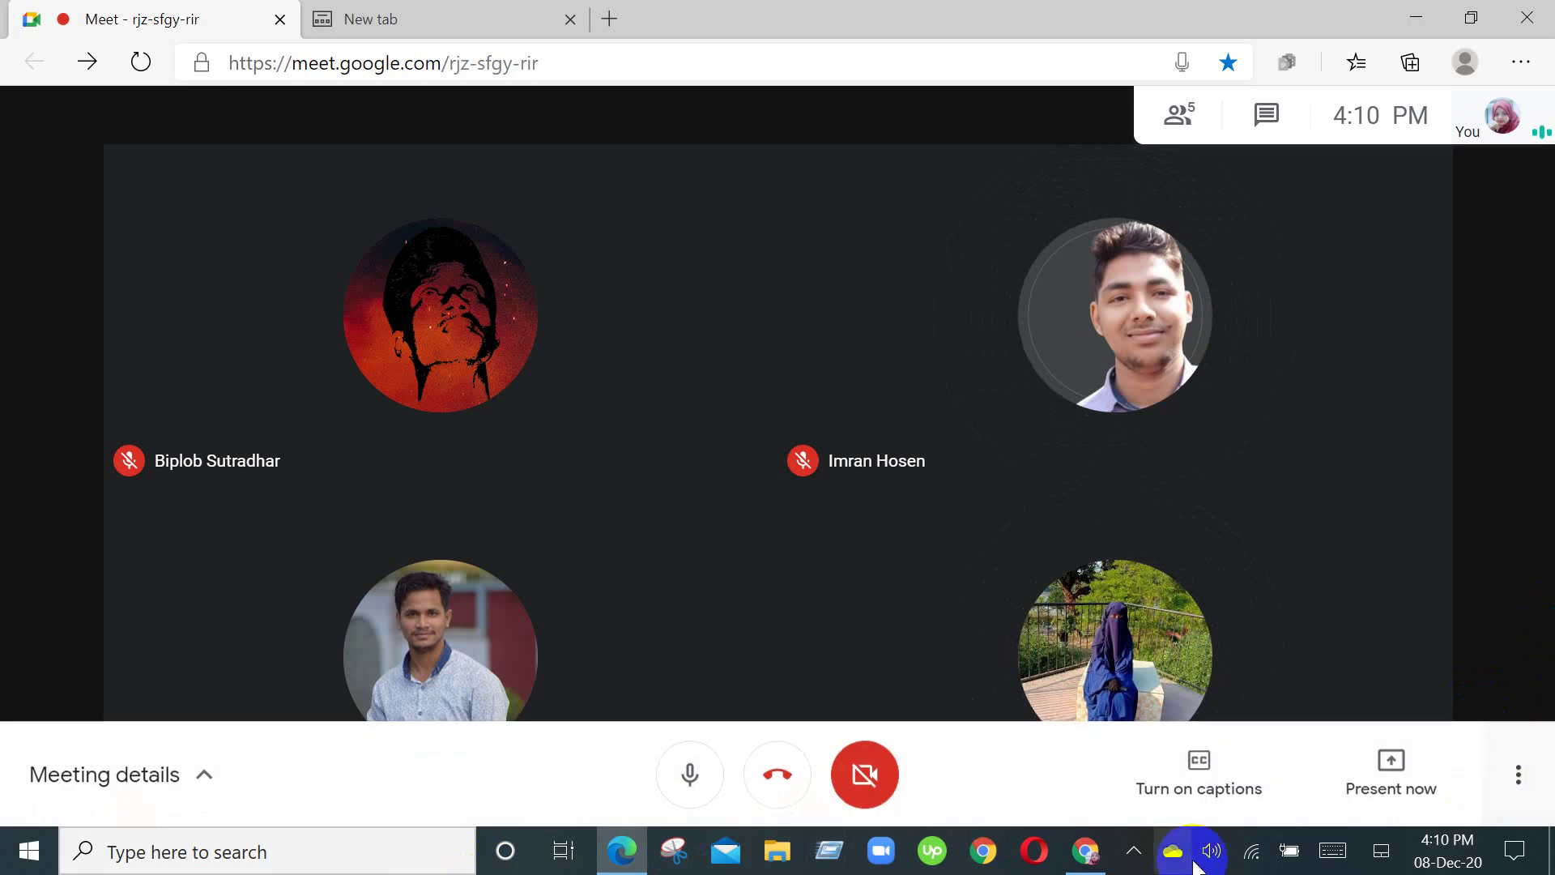
pyautogui.click(1114, 860)
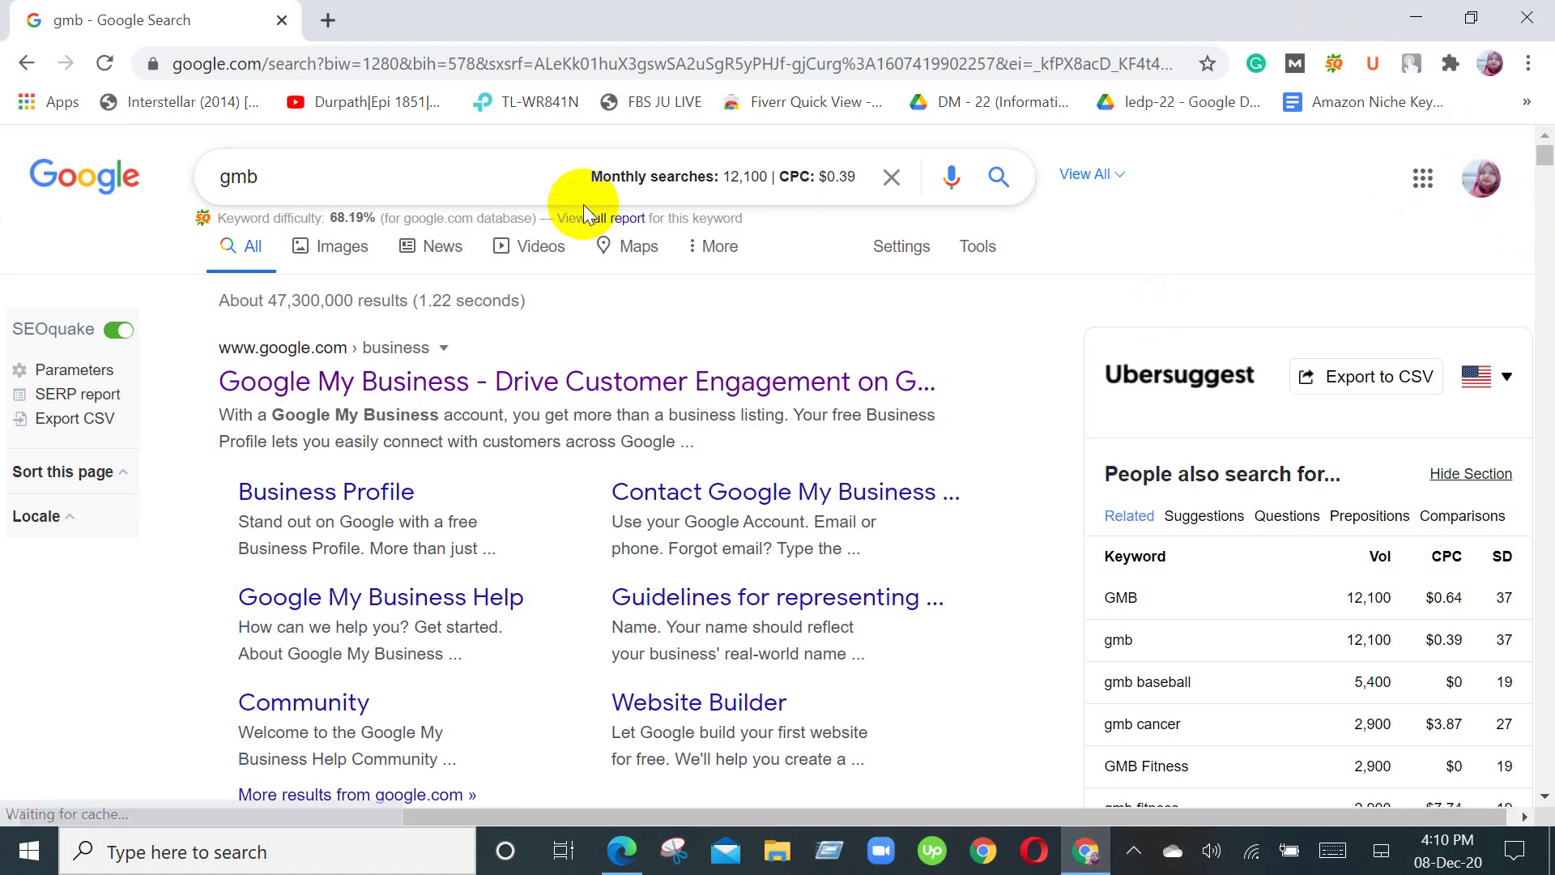
# Step: Open the Google My Business result, choose Manage now, and scroll through the dashboard cards
pyautogui.click(504, 393)
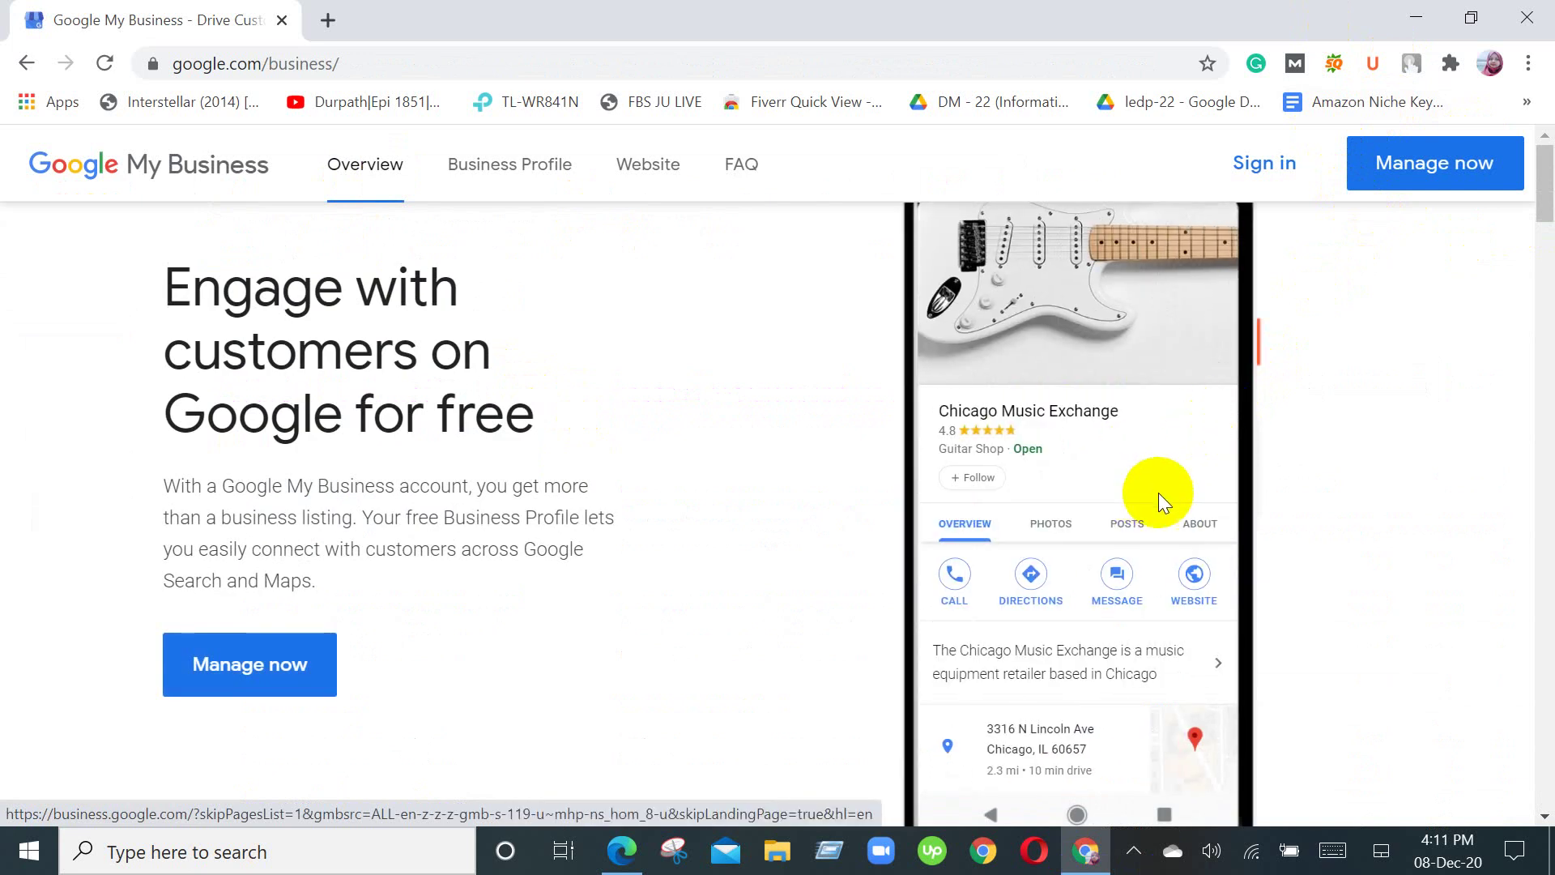
pyautogui.click(1381, 172)
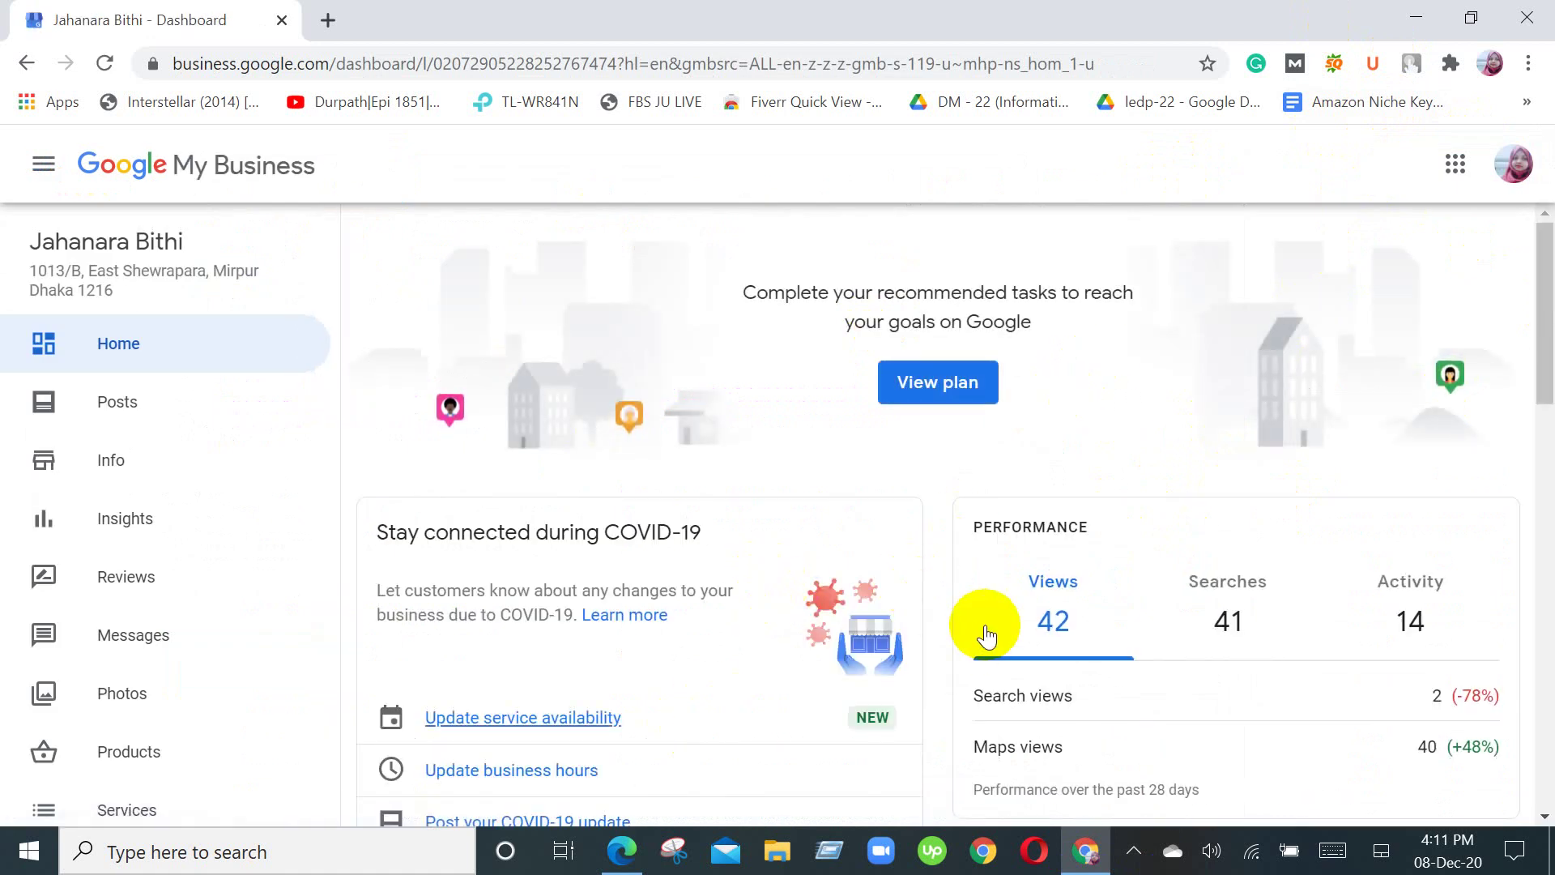
pyautogui.scroll(-2, 982, 625)
pyautogui.scroll(-1, 984, 623)
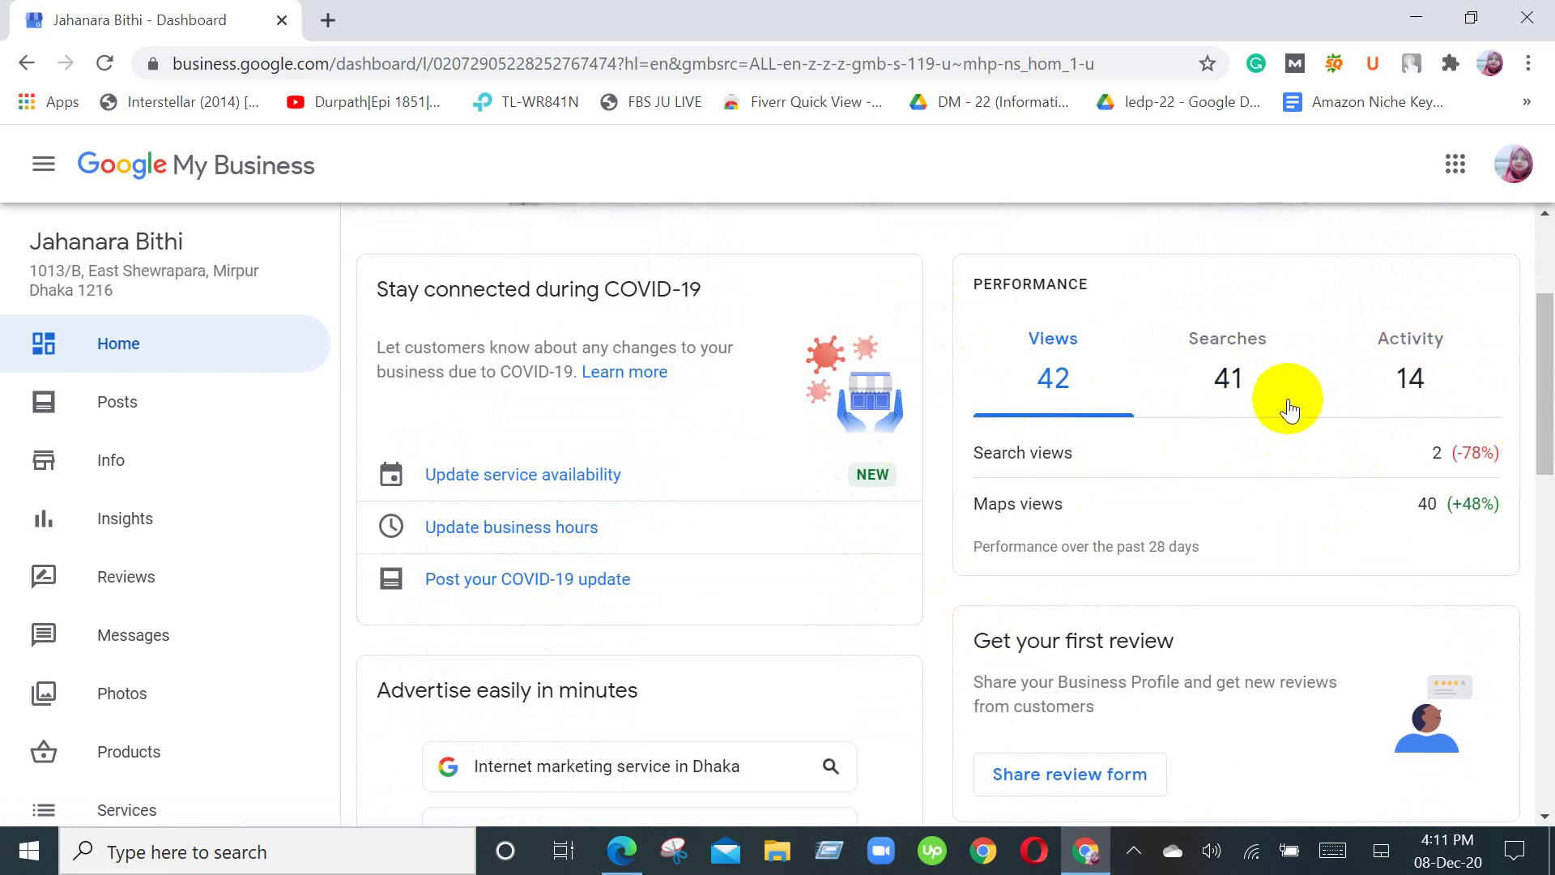
pyautogui.scroll(-10, 1290, 409)
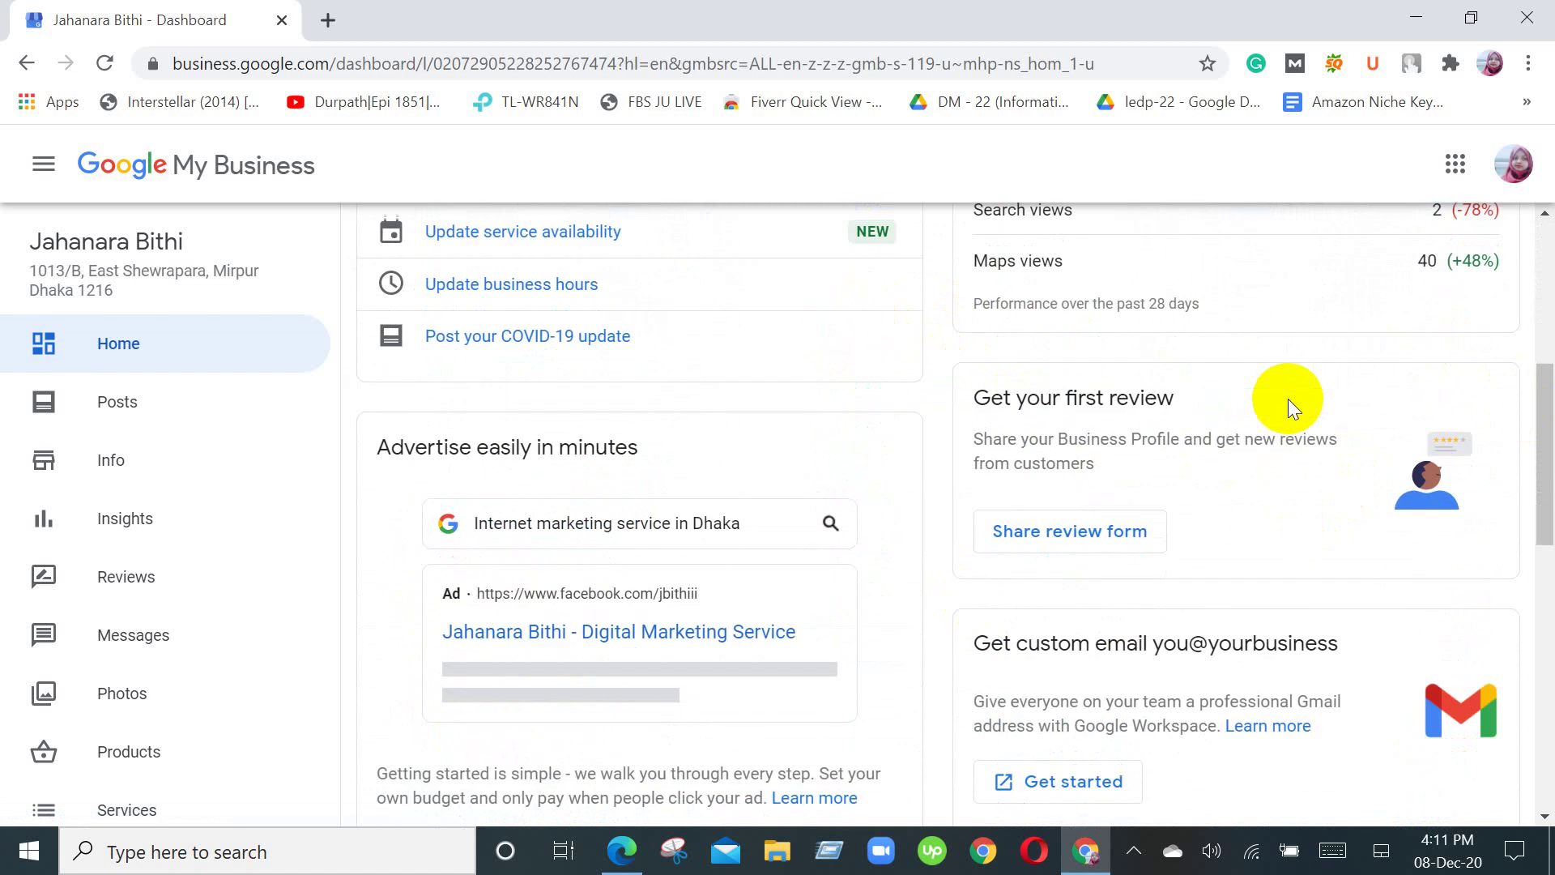
pyautogui.scroll(-4, 1288, 398)
# Step: Open and close the Your plan panel, then return to the Google Meet call
pyautogui.click(1286, 404)
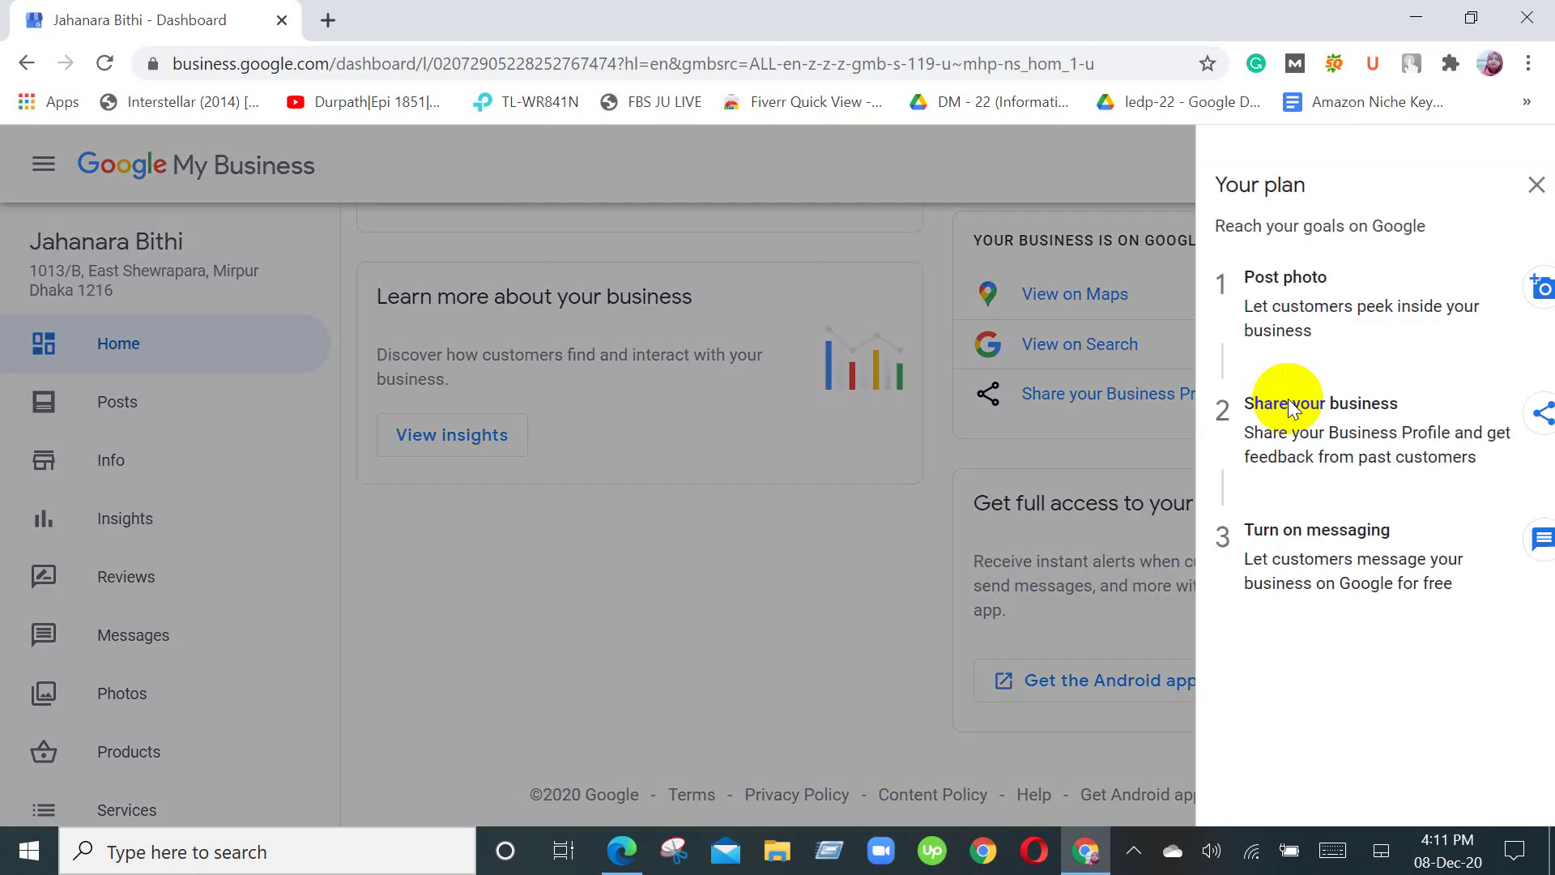
pyautogui.click(818, 532)
pyautogui.scroll(12, 818, 533)
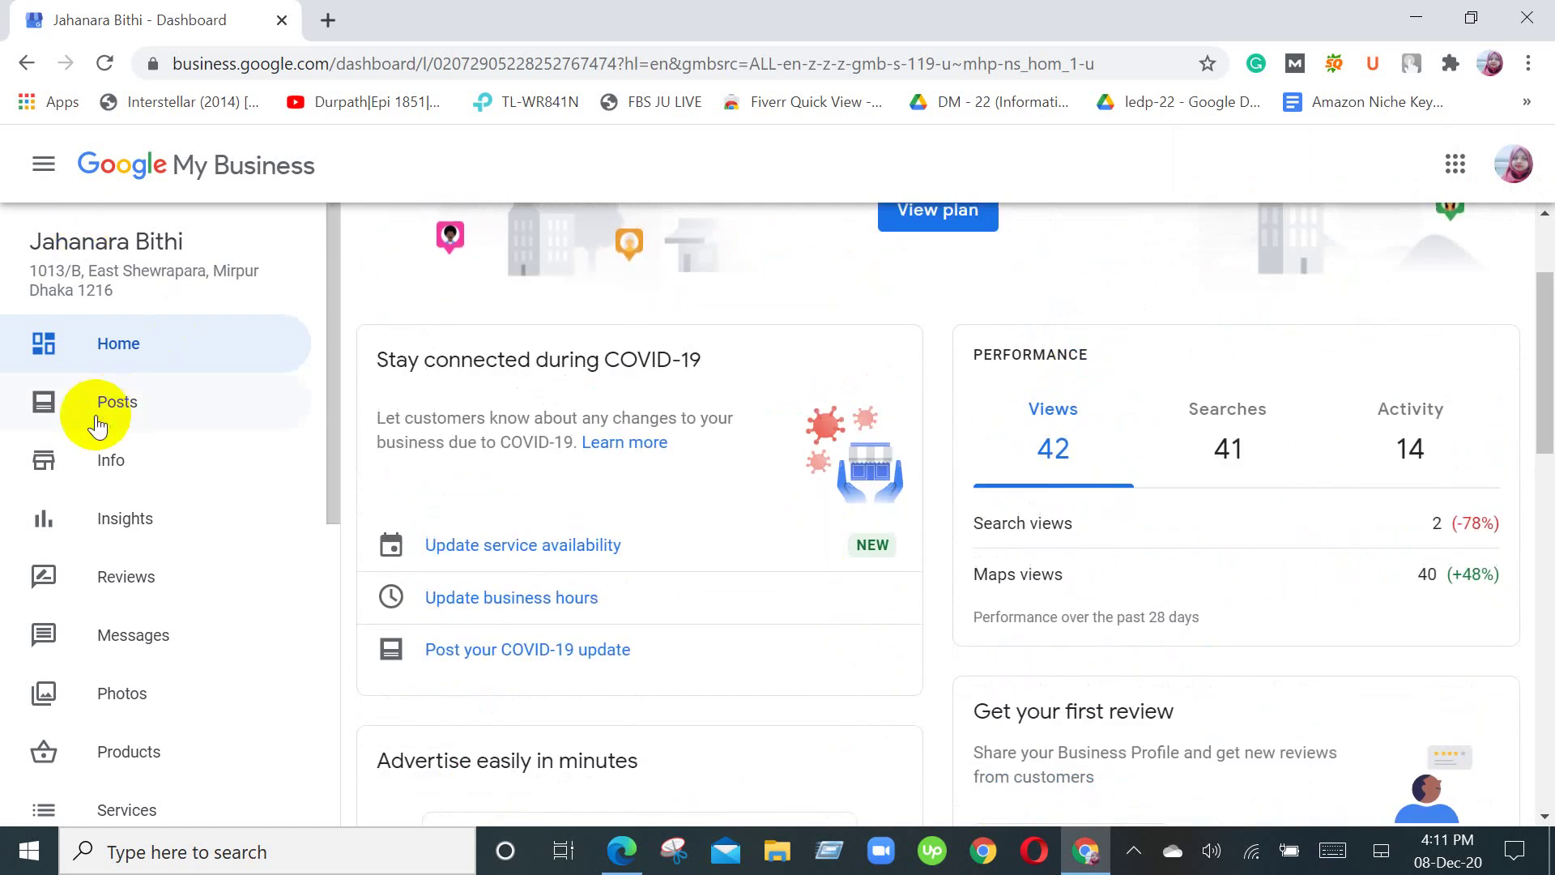
pyautogui.click(608, 868)
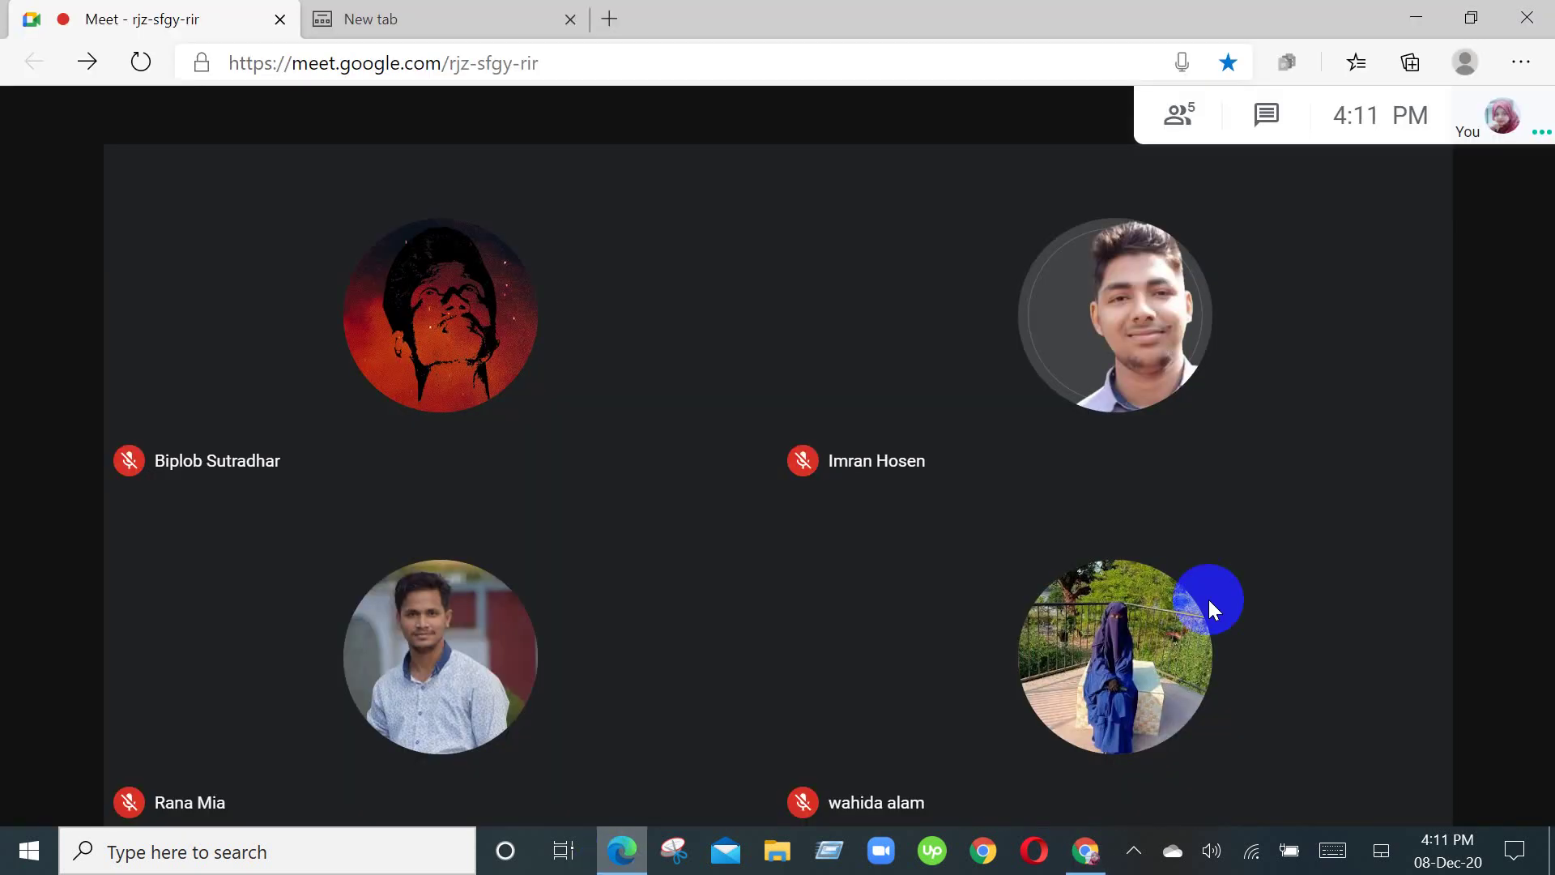
# Step: Start presenting your entire screen in Meet and hide the sharing notification
pyautogui.click(1389, 759)
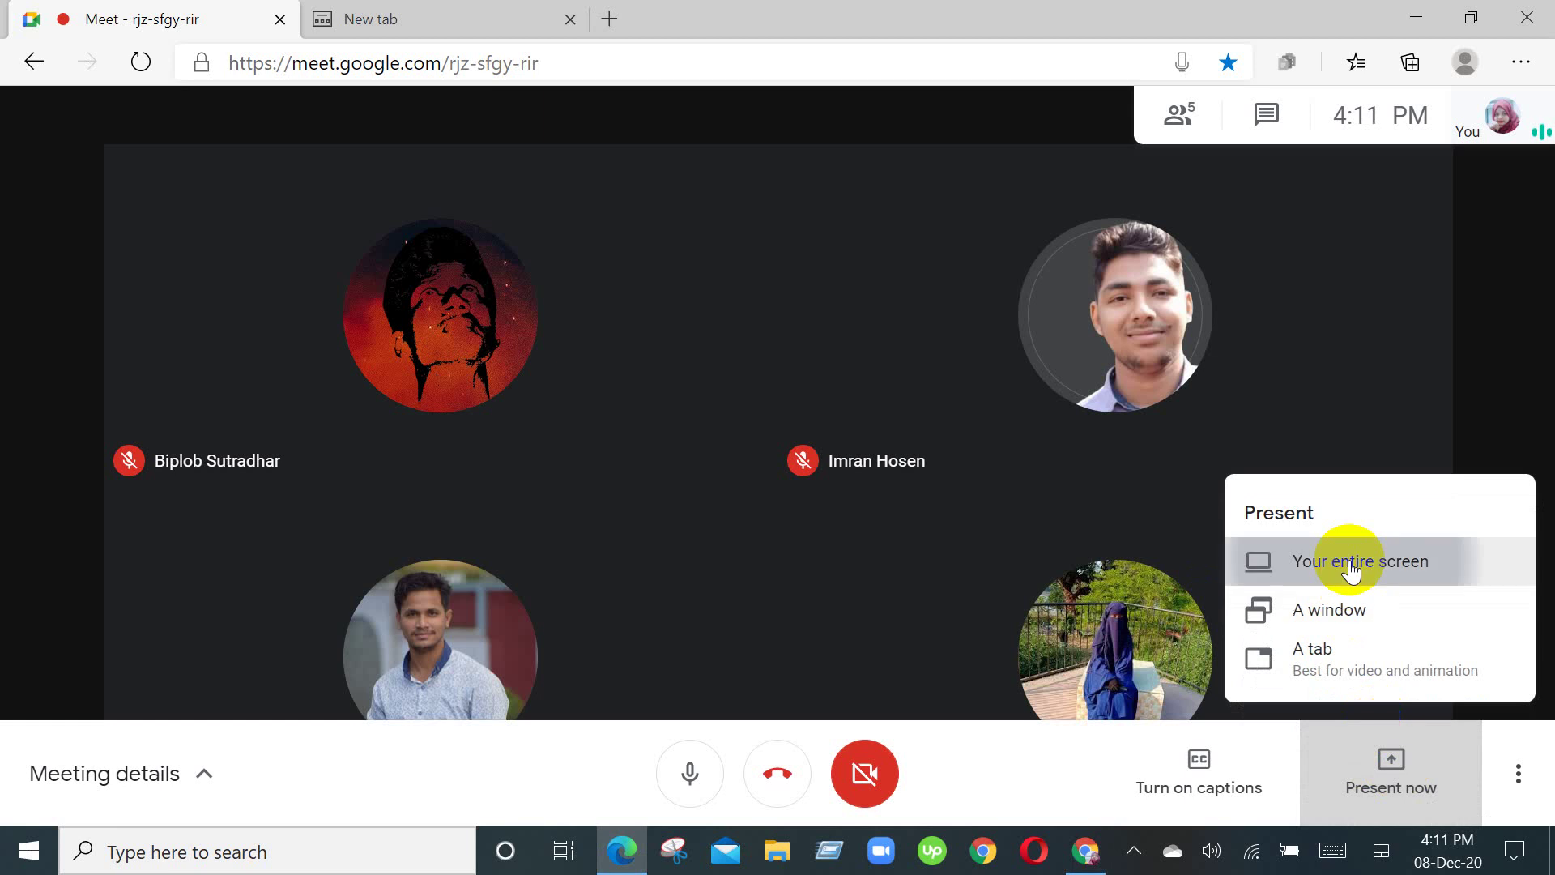
pyautogui.click(1350, 572)
pyautogui.click(708, 316)
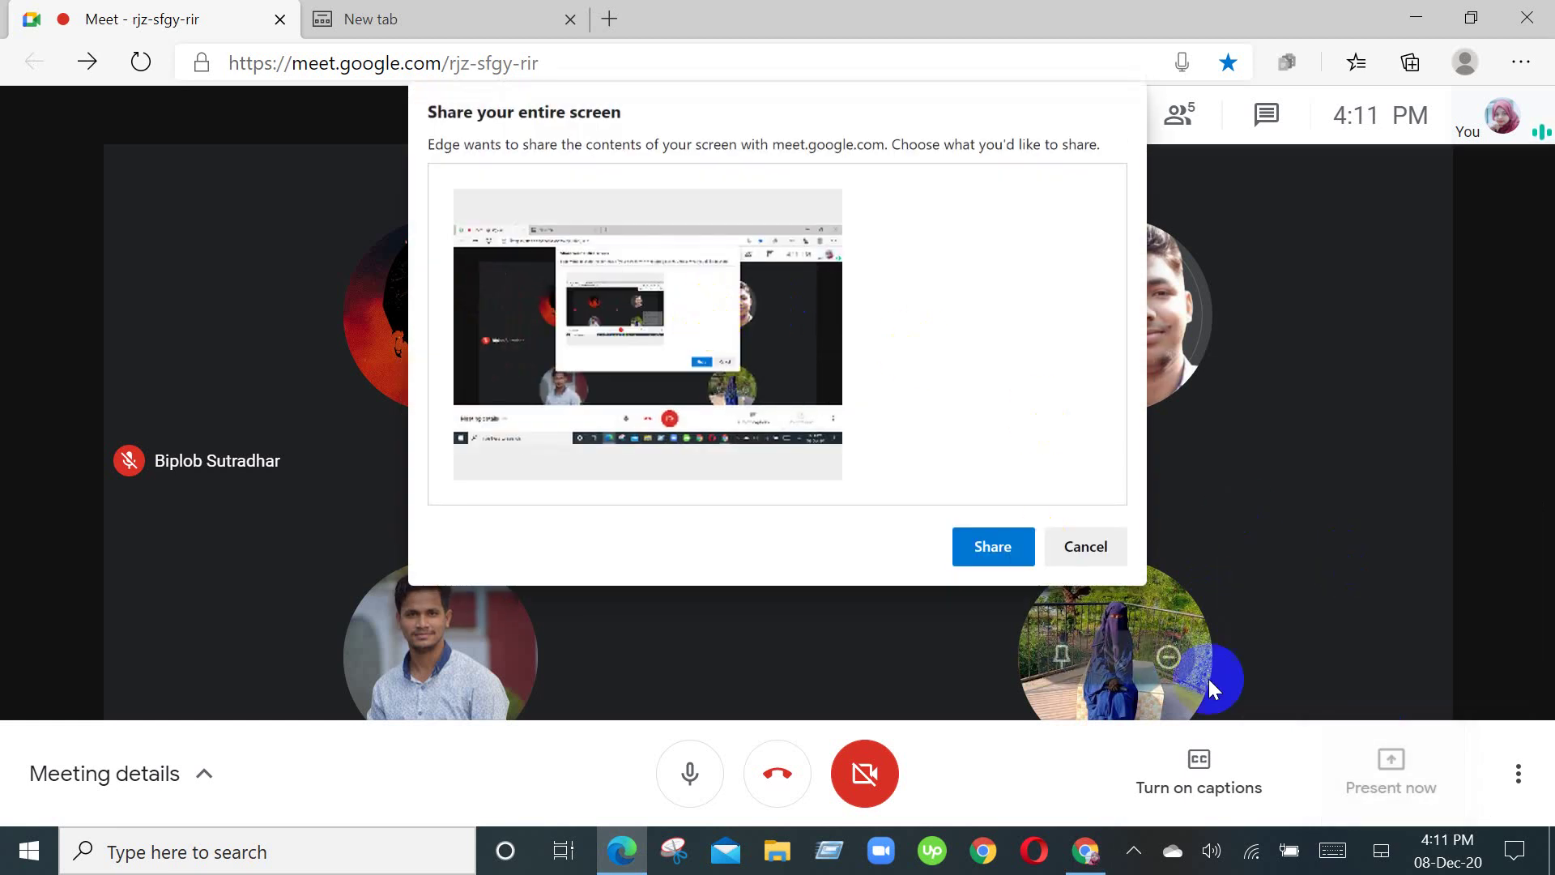
pyautogui.click(993, 546)
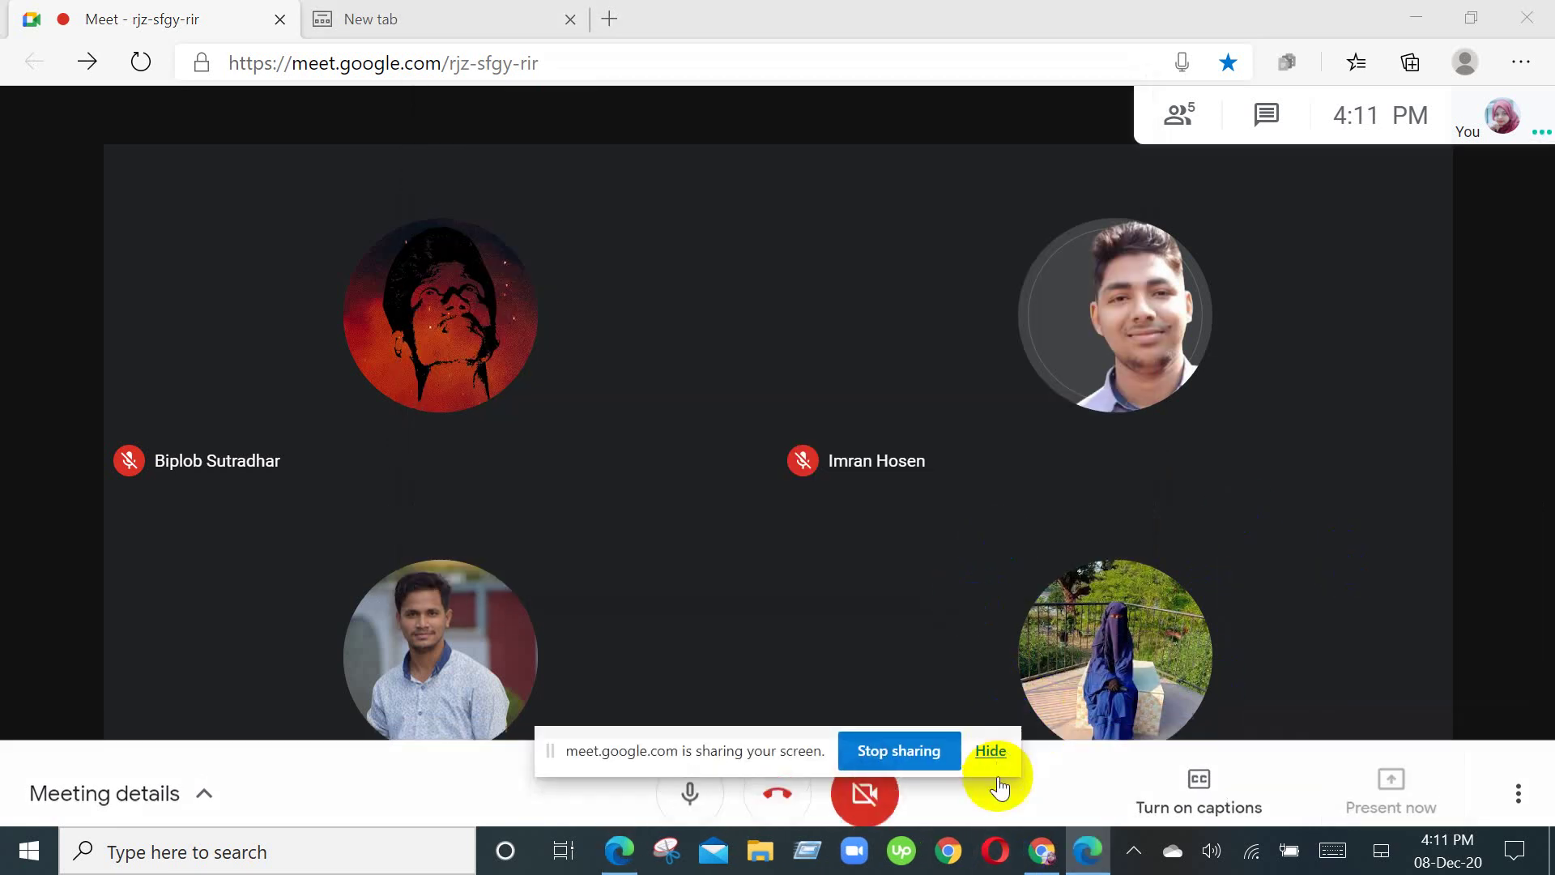
pyautogui.click(990, 750)
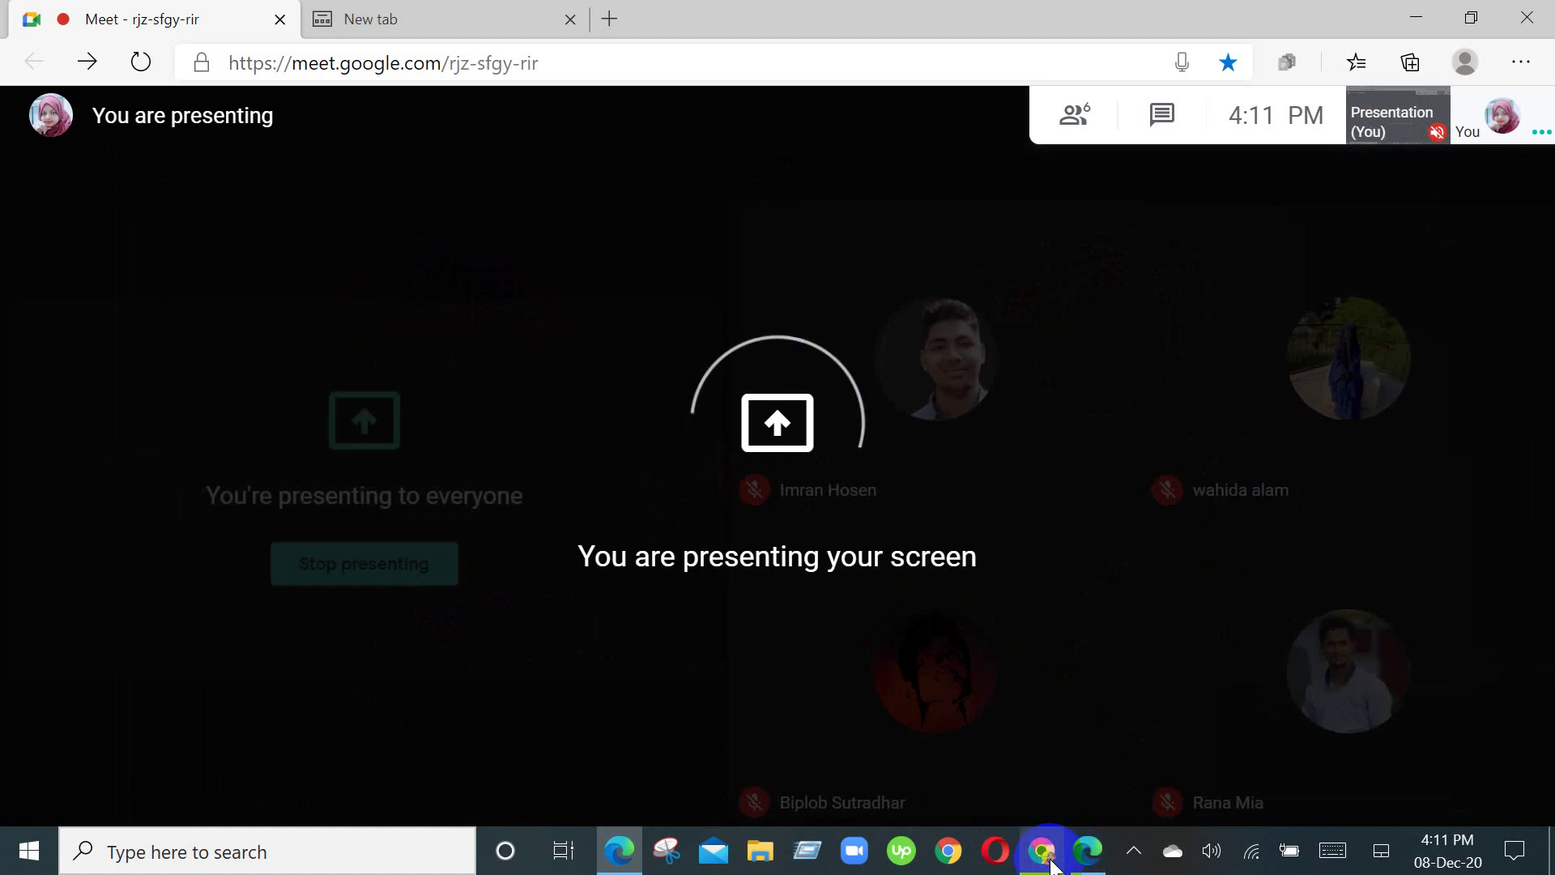
# Step: Bring the Google My Business dashboard back in front and scroll through it
pyautogui.moveTo(1051, 865)
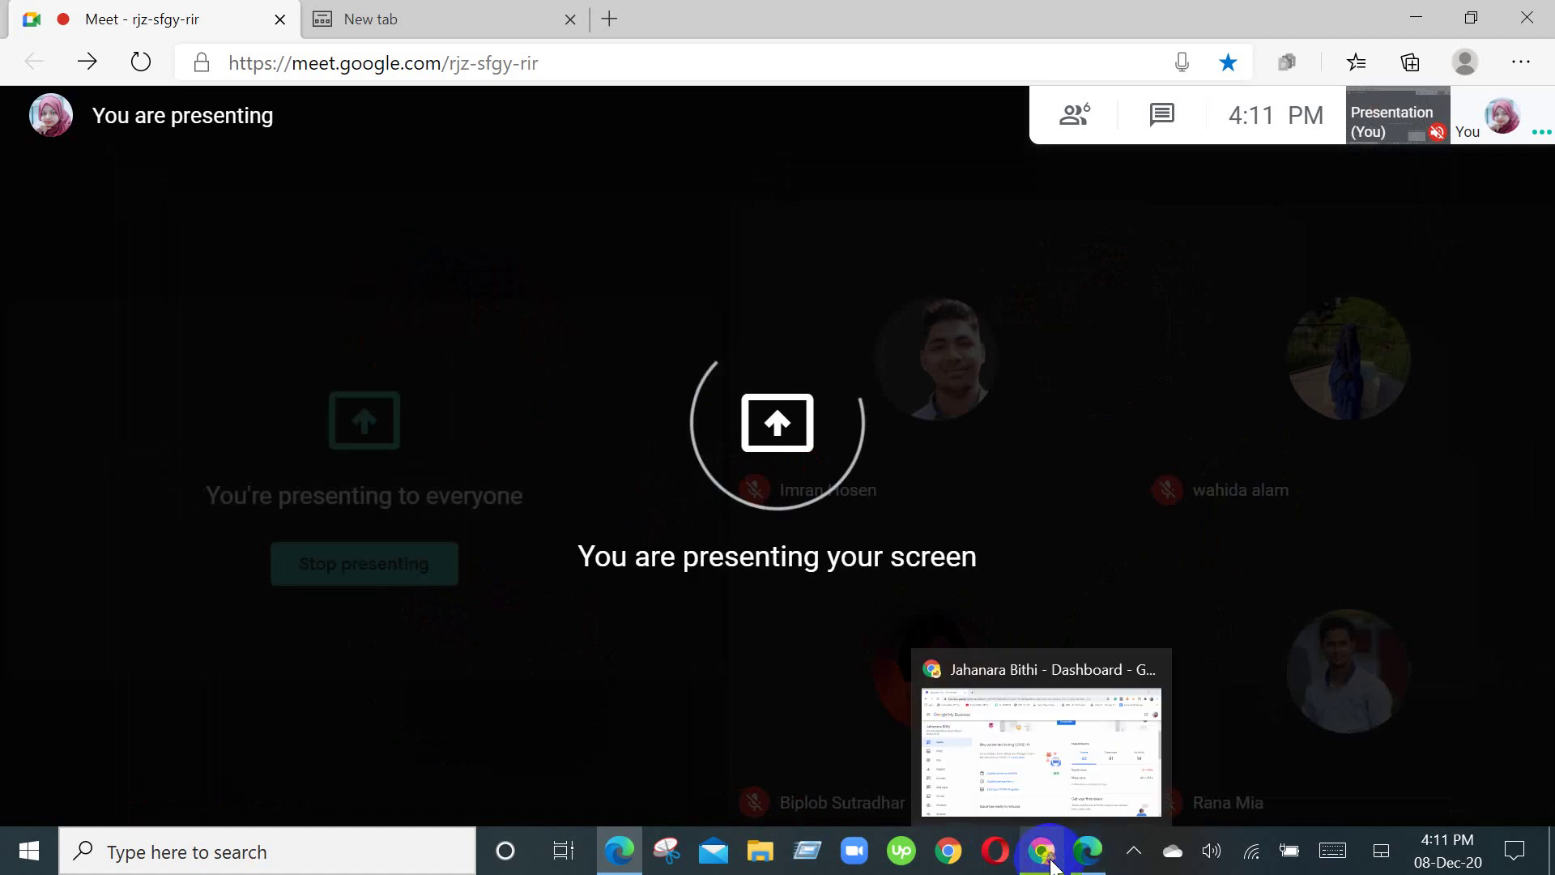
pyautogui.click(1042, 712)
pyautogui.scroll(-3, 915, 562)
pyautogui.scroll(-10, 746, 599)
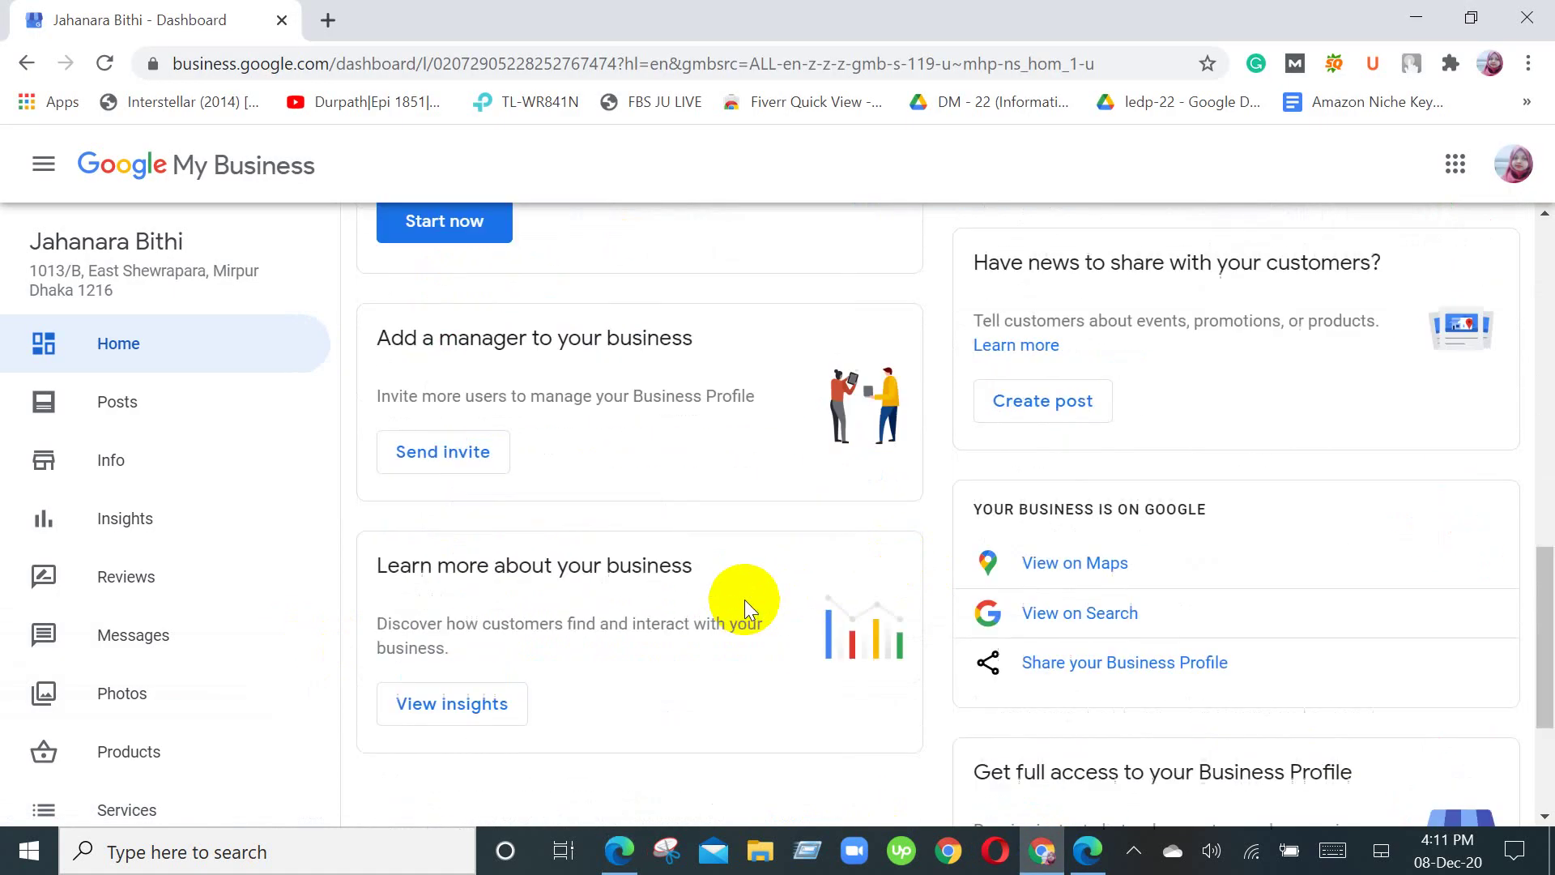
pyautogui.scroll(14, 745, 600)
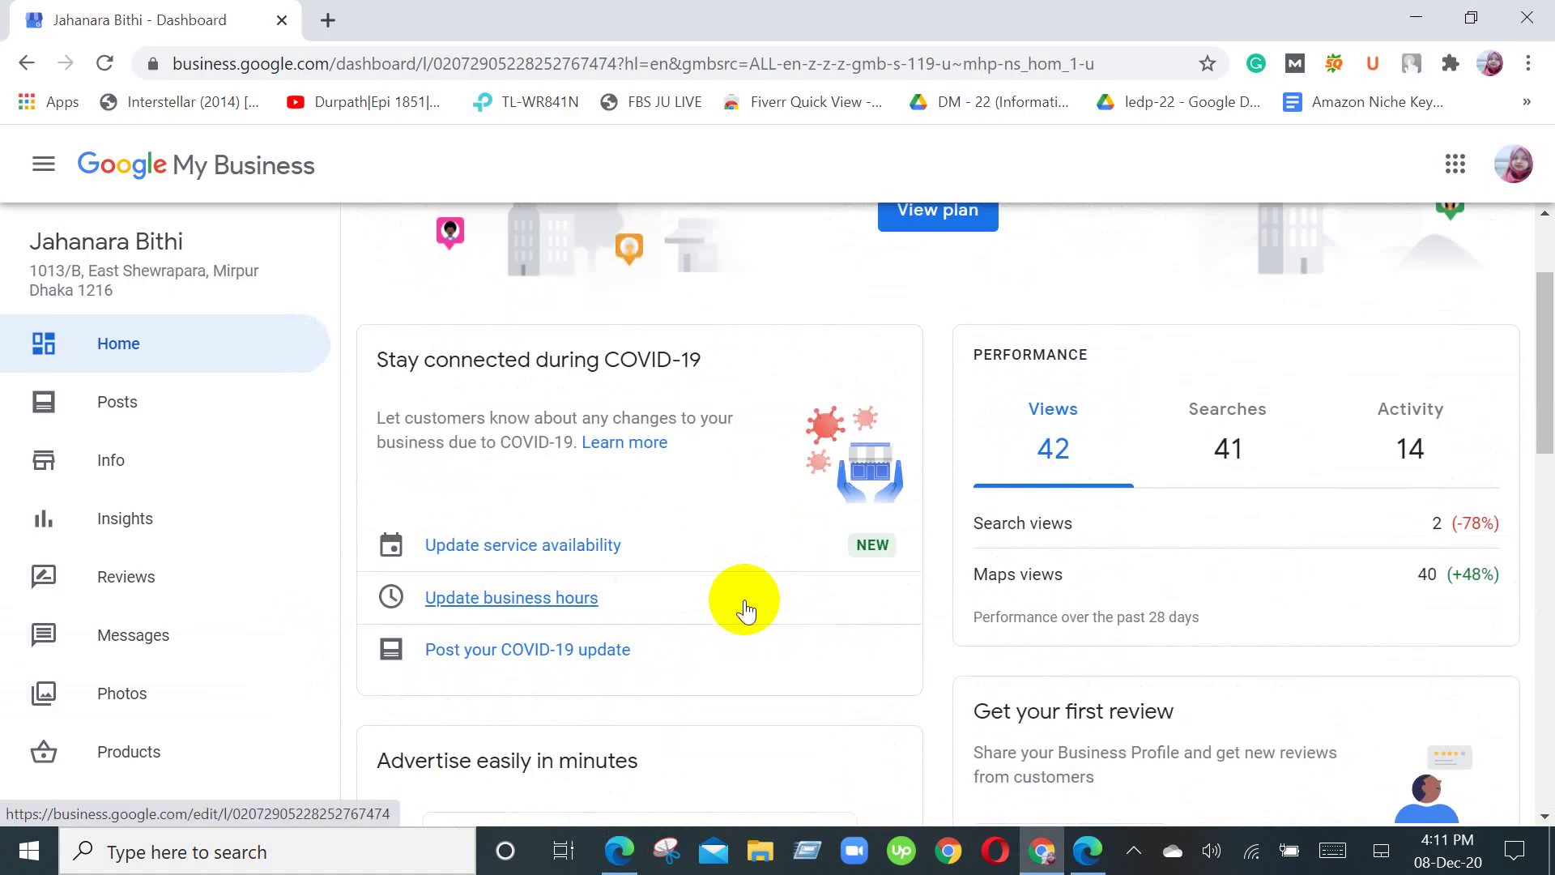
pyautogui.scroll(2, 745, 599)
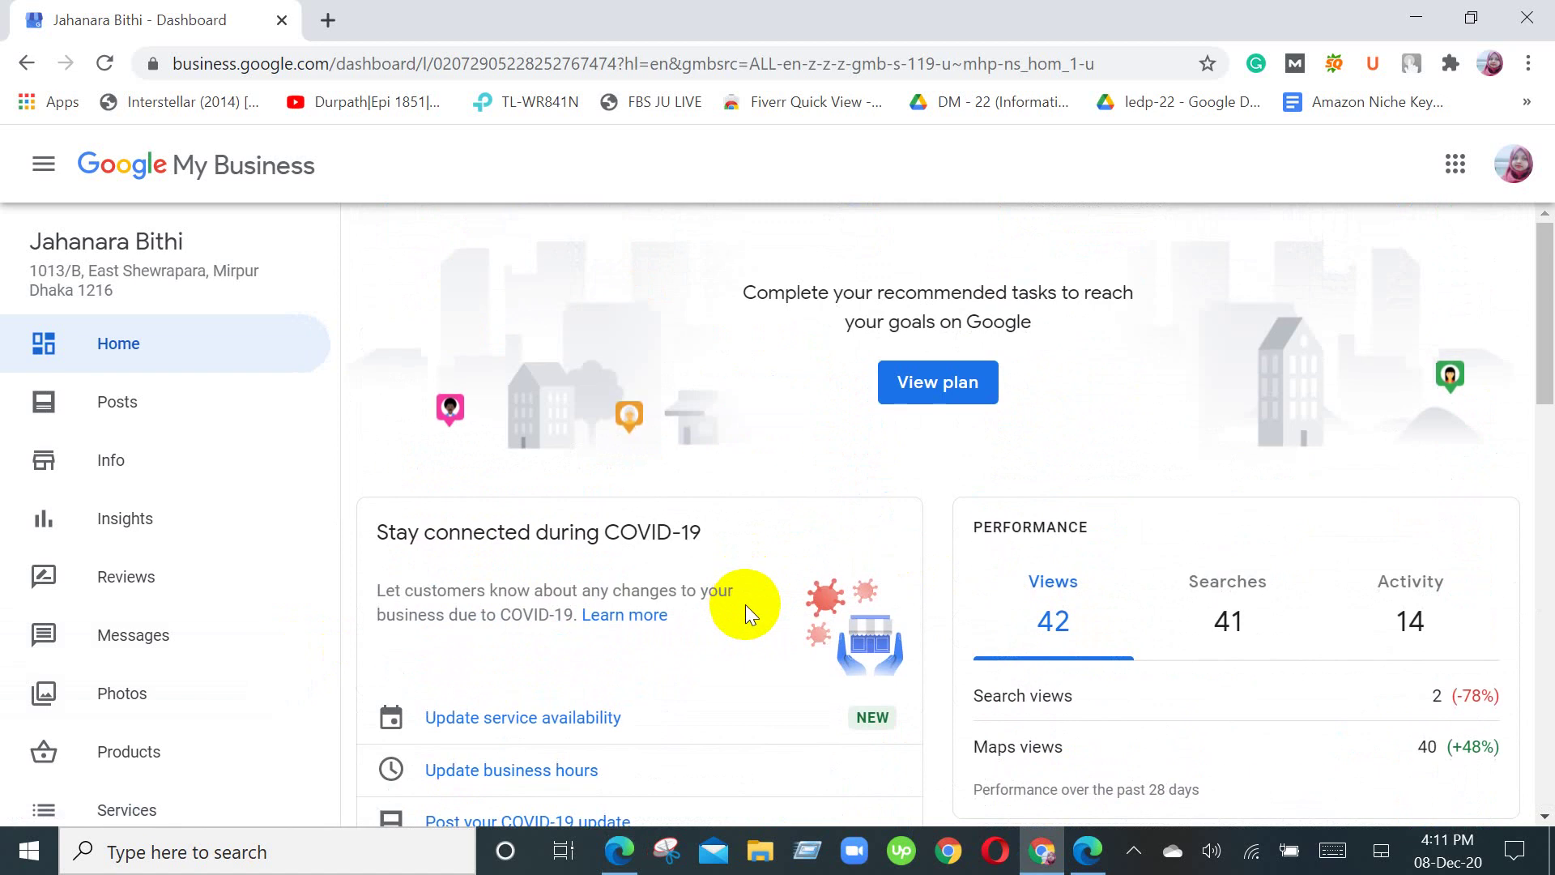
# Step: Go via Posts to the Info page and scroll through the details, address, service areas and description
pyautogui.click(73, 406)
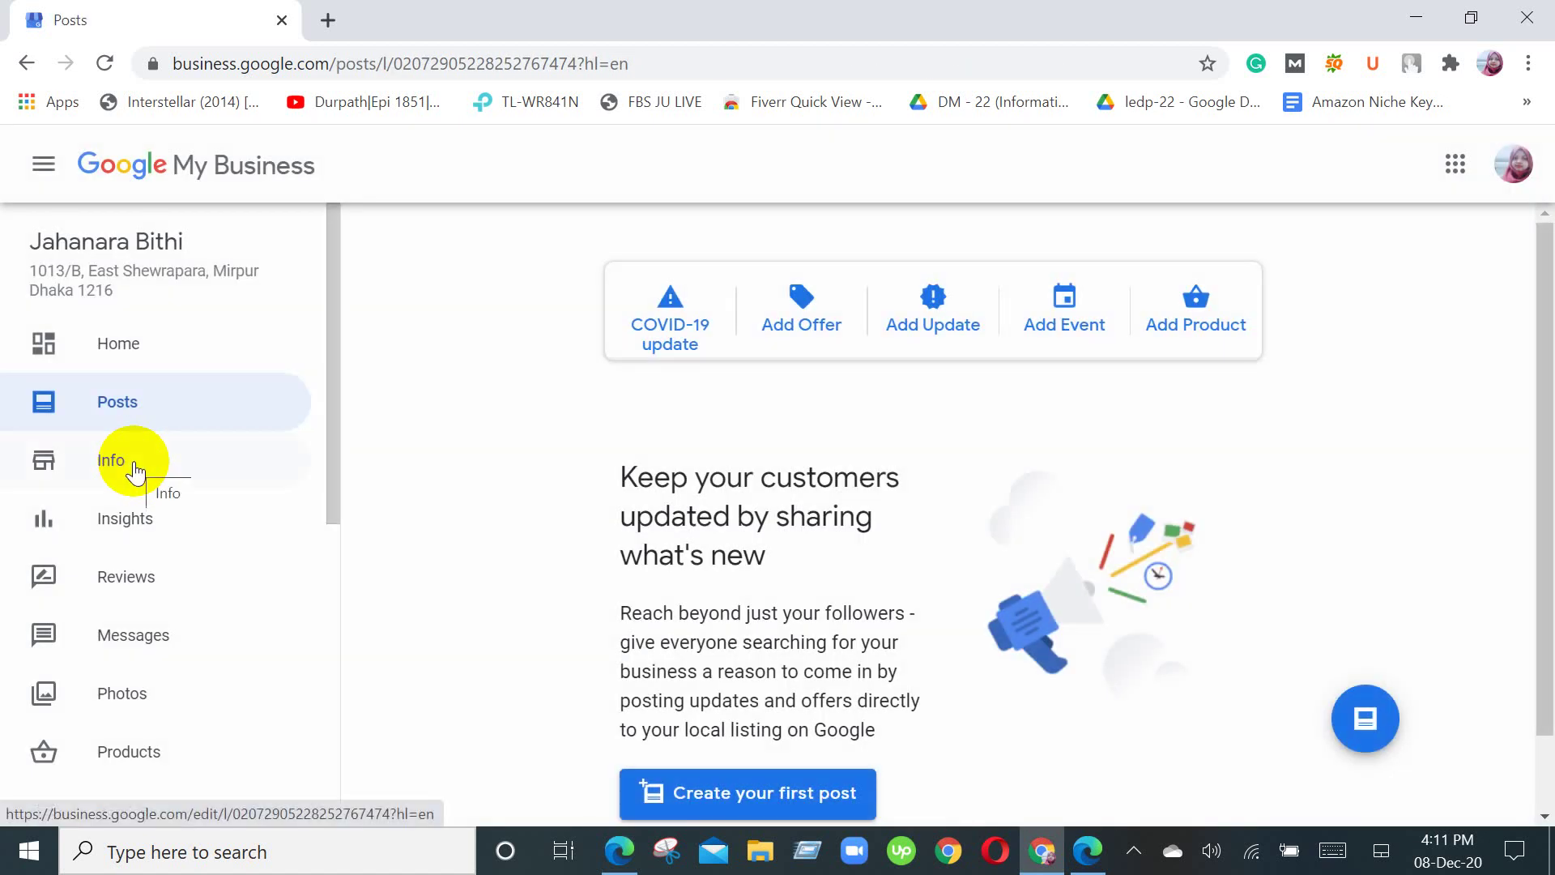
pyautogui.click(134, 468)
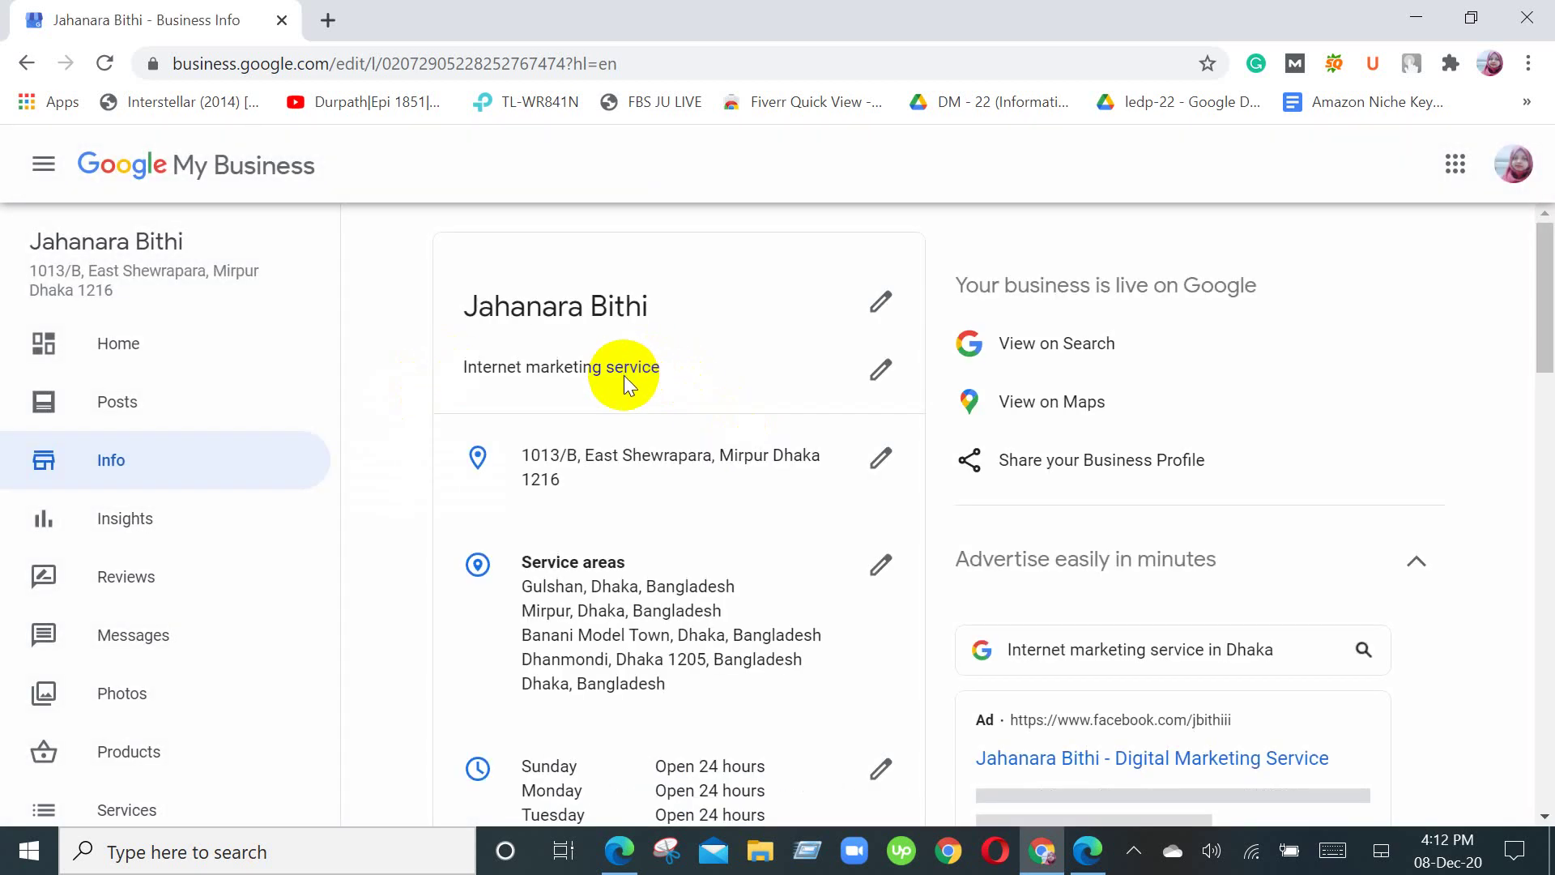
pyautogui.scroll(-2, 753, 498)
pyautogui.scroll(-15, 761, 504)
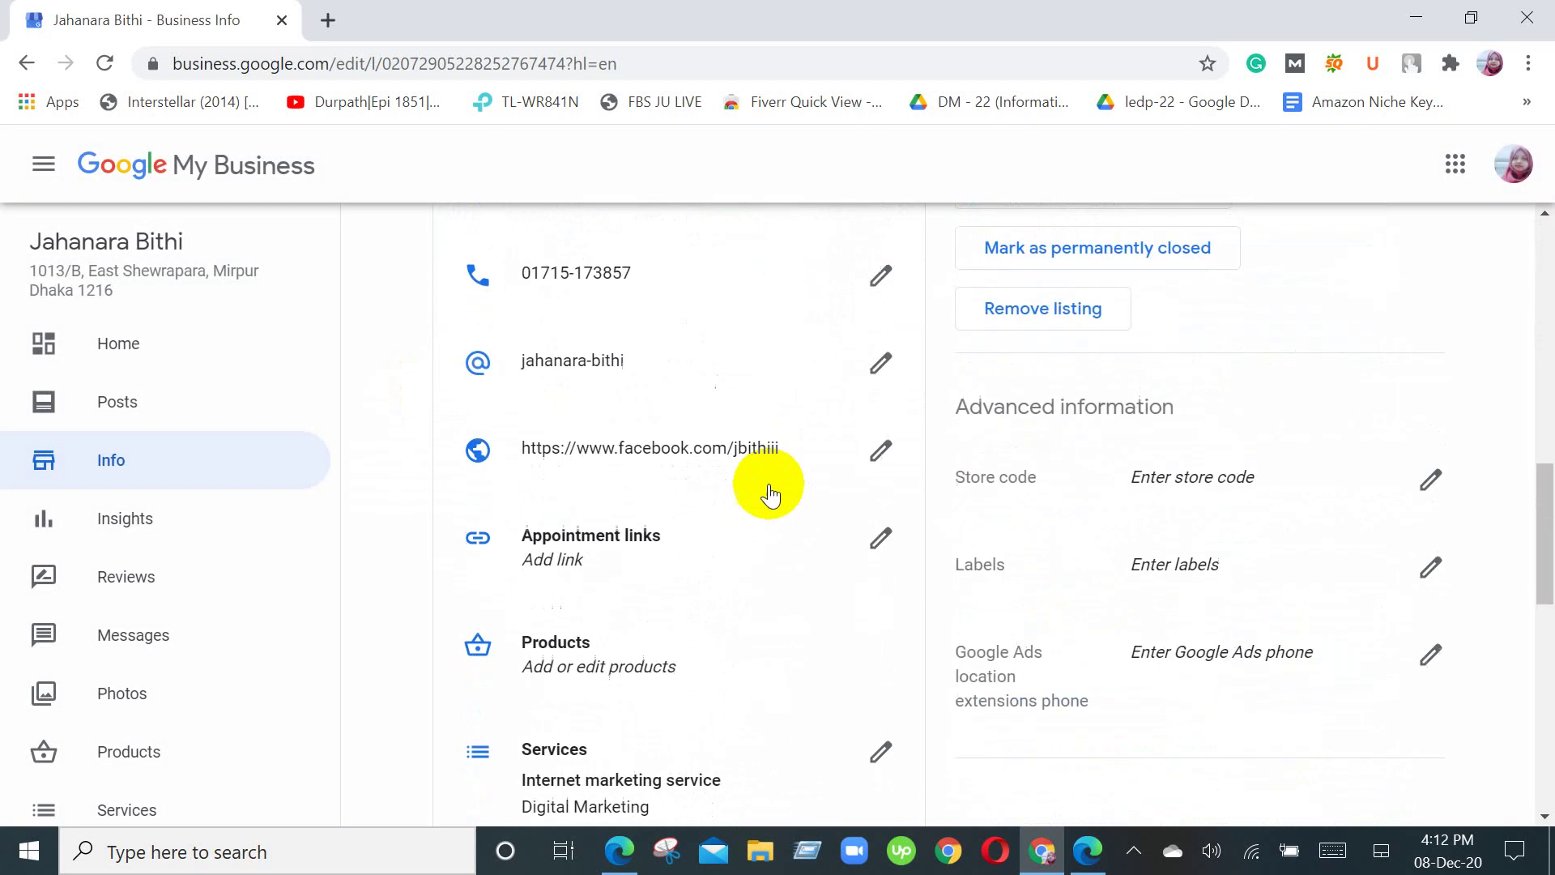
pyautogui.scroll(-6, 770, 496)
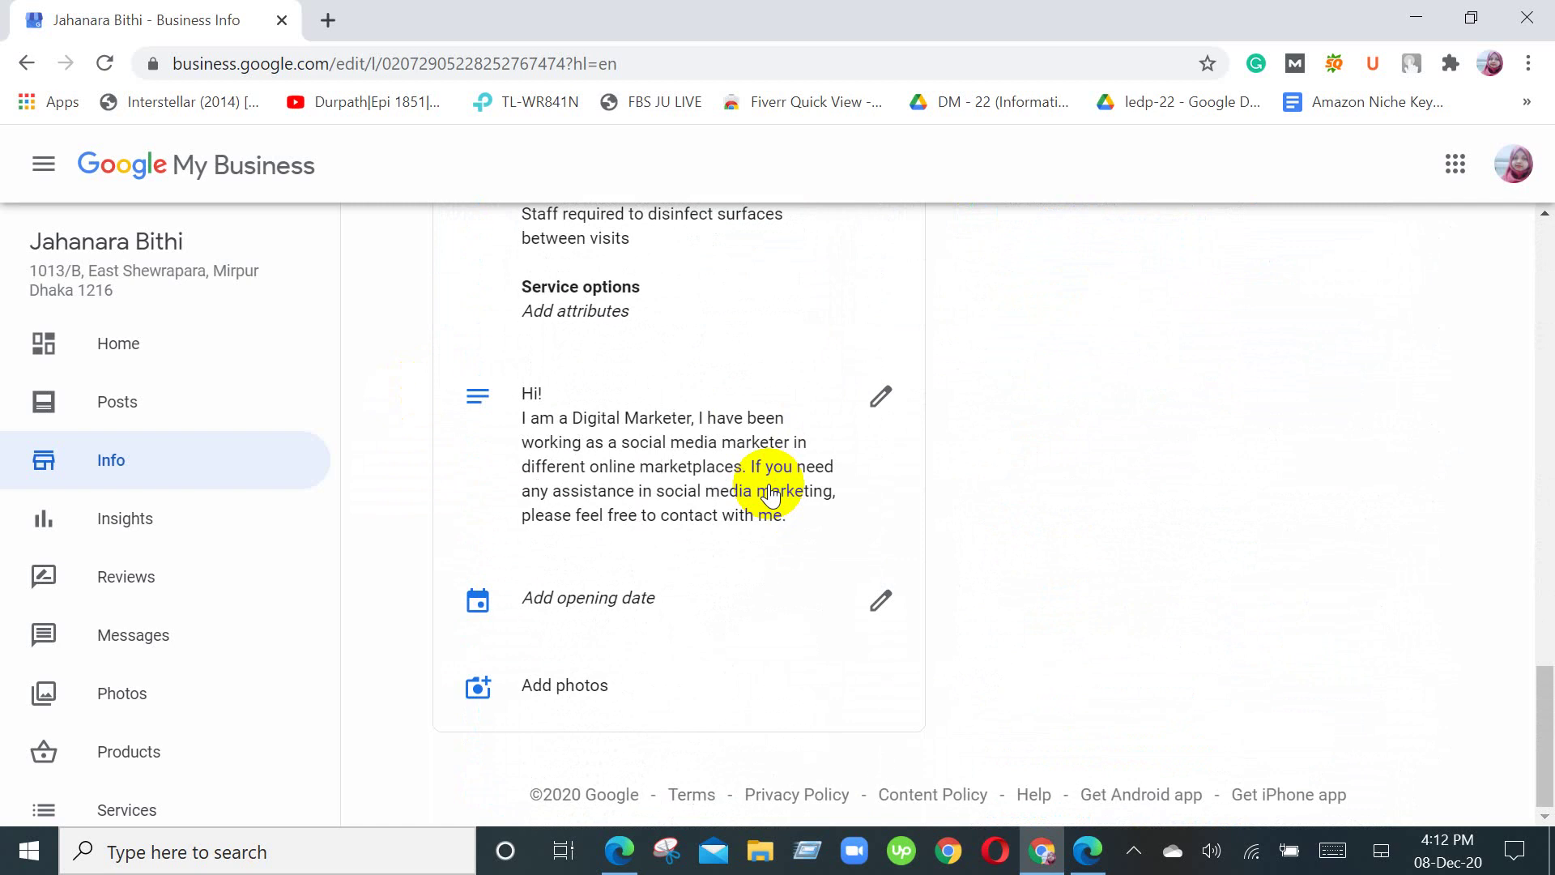
pyautogui.scroll(20, 765, 490)
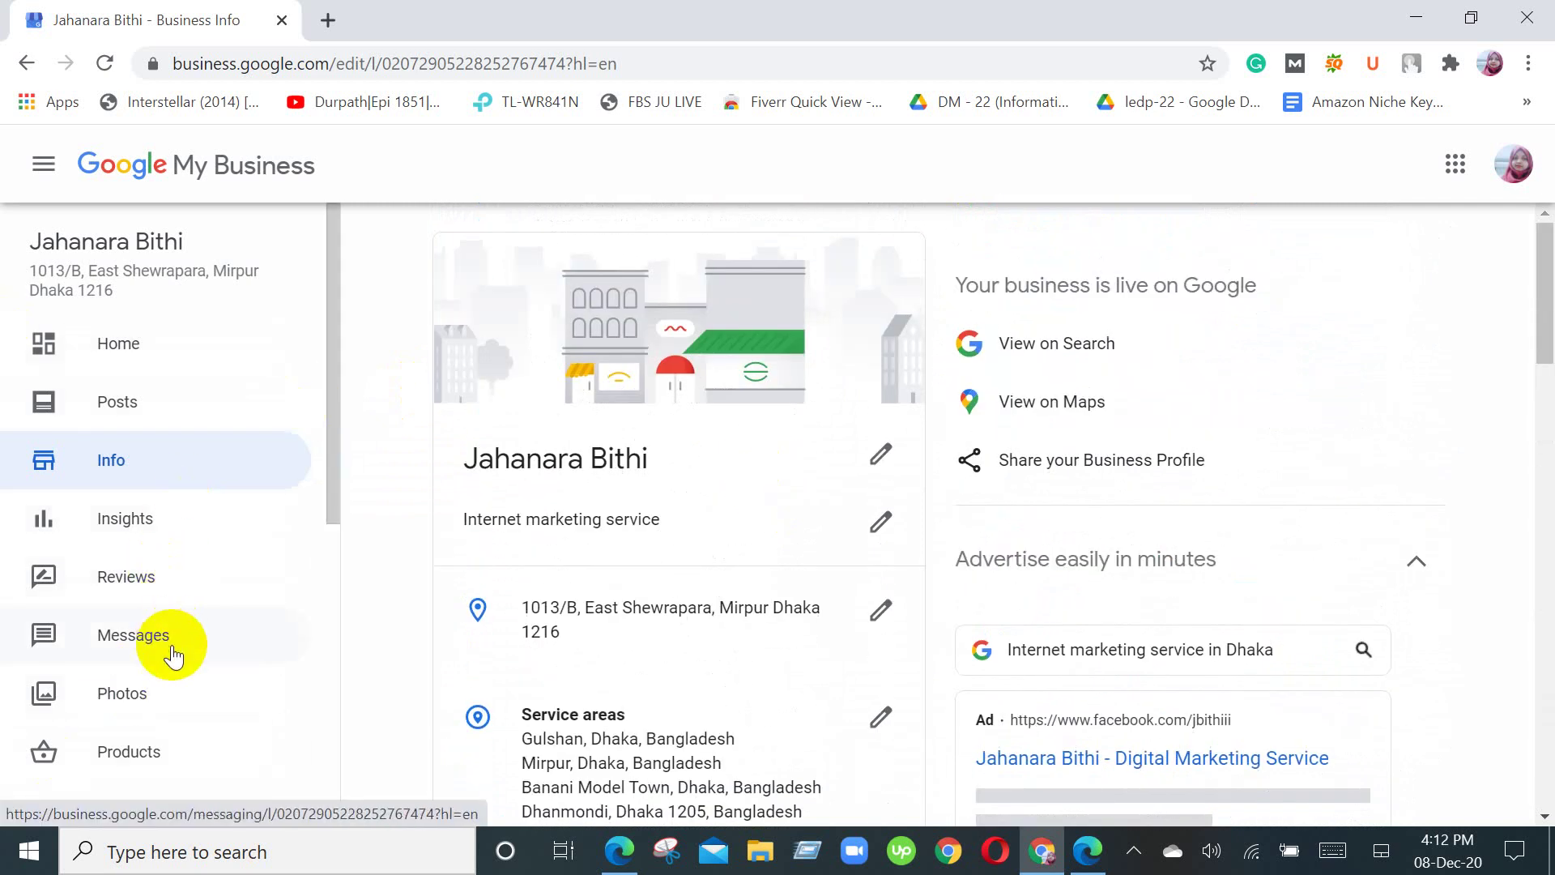
pyautogui.scroll(-2, 160, 713)
# Step: Open the Website preview and scroll down through testimonials, about text and gallery to the contact map
pyautogui.click(157, 771)
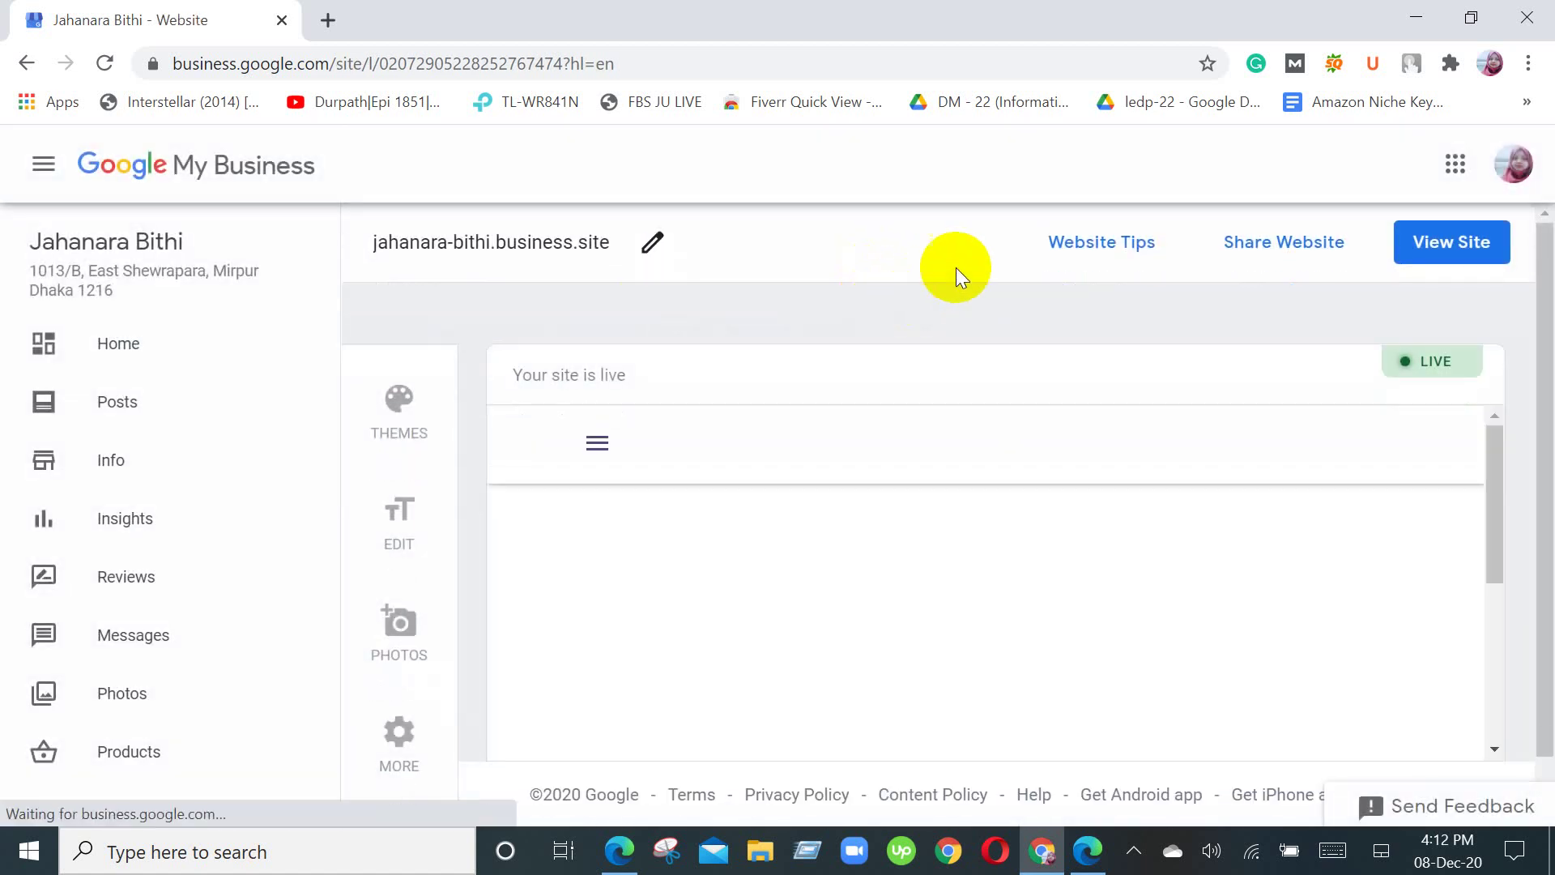
pyautogui.scroll(-3, 1032, 470)
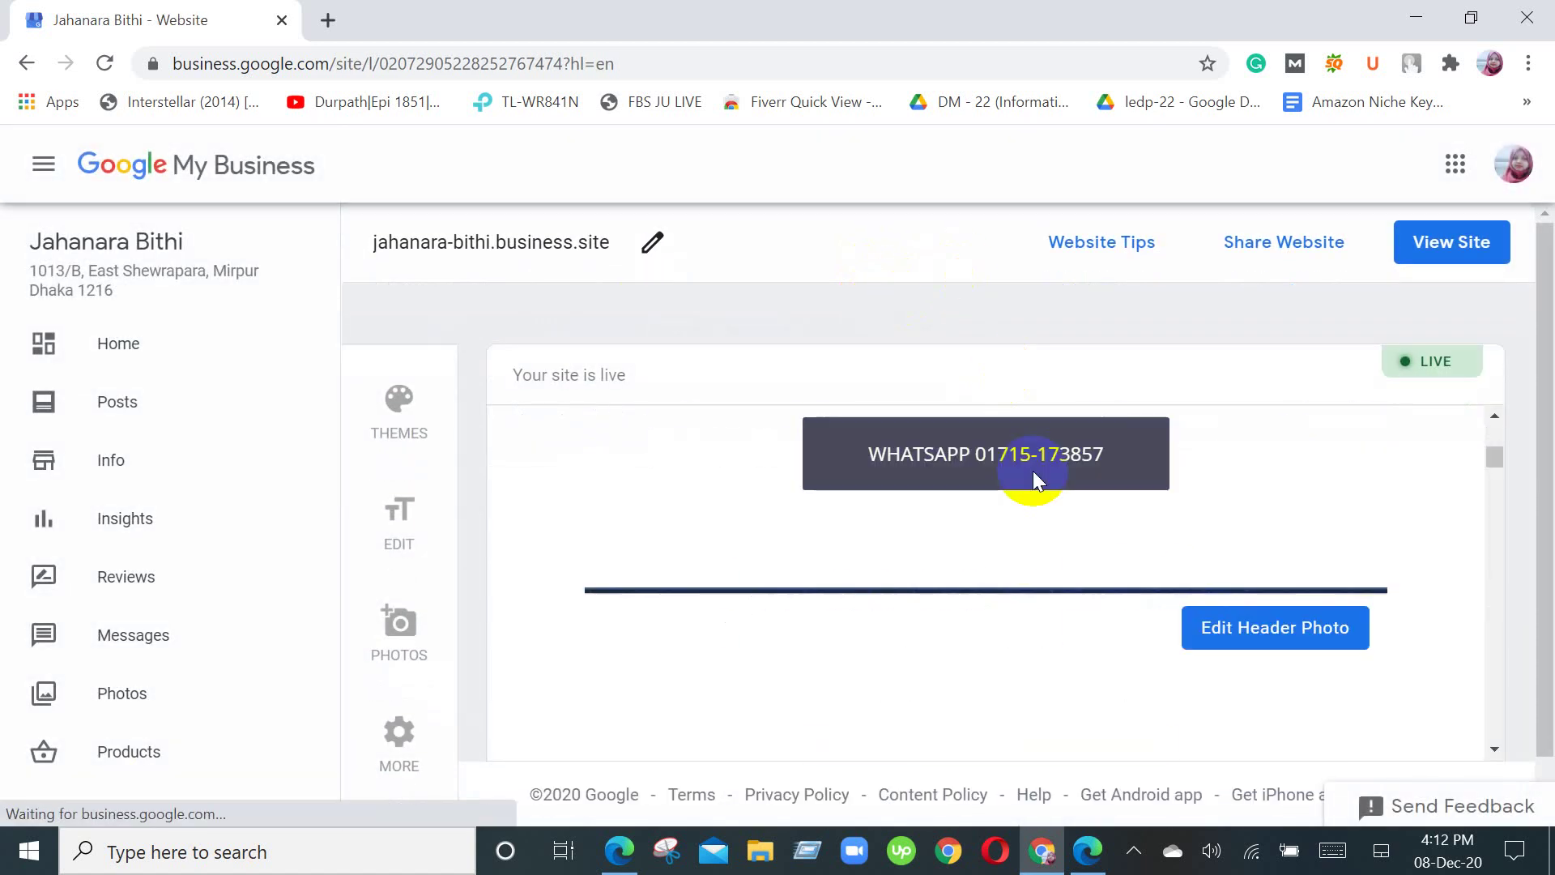
pyautogui.scroll(2, 1194, 596)
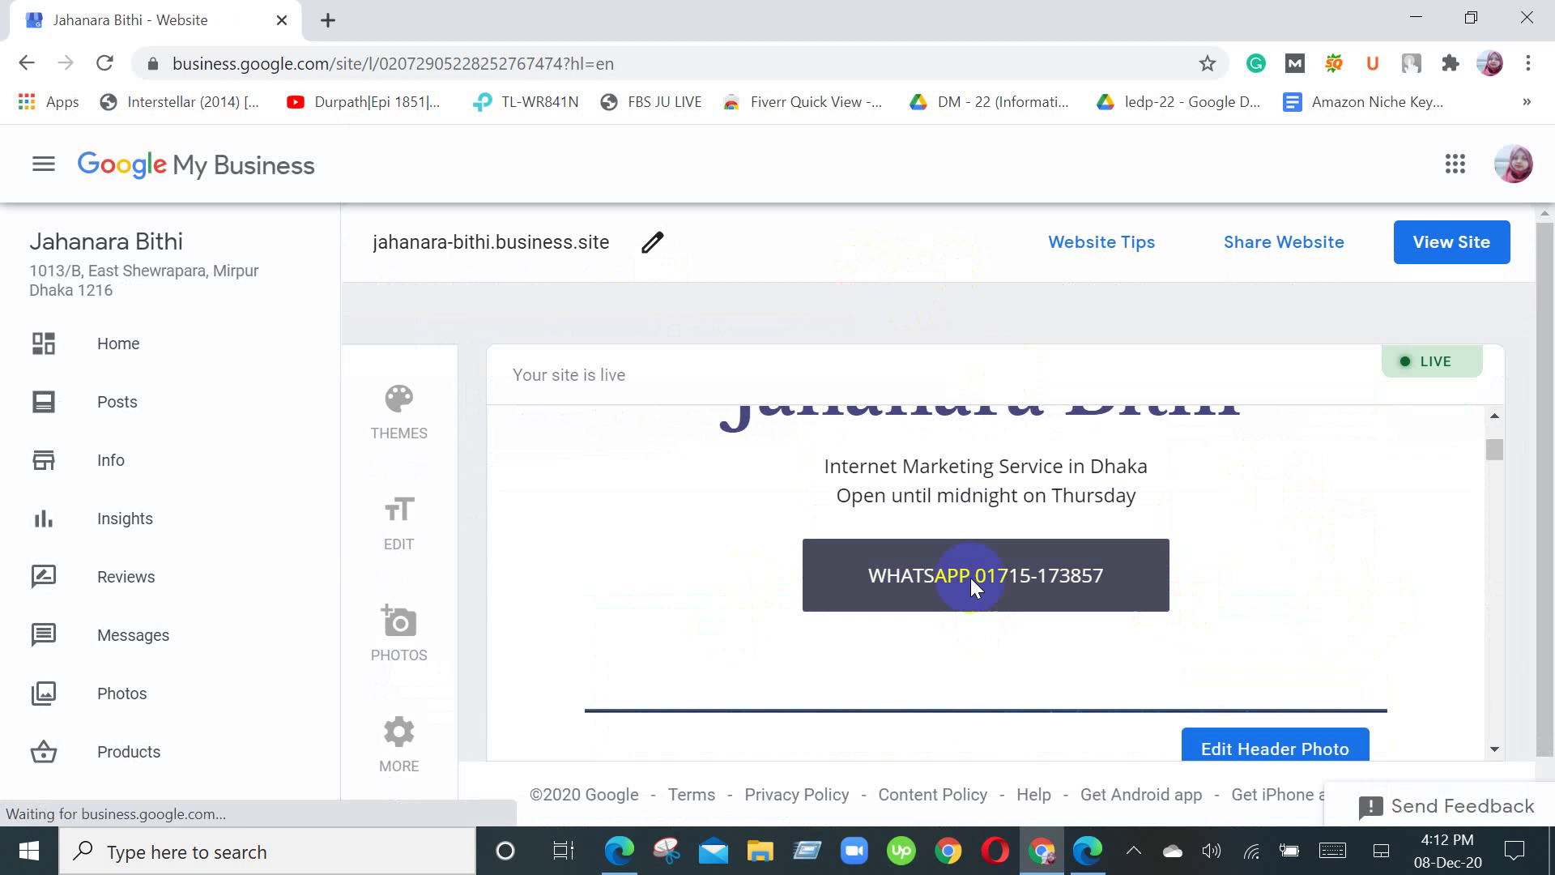
pyautogui.scroll(-1, 1340, 610)
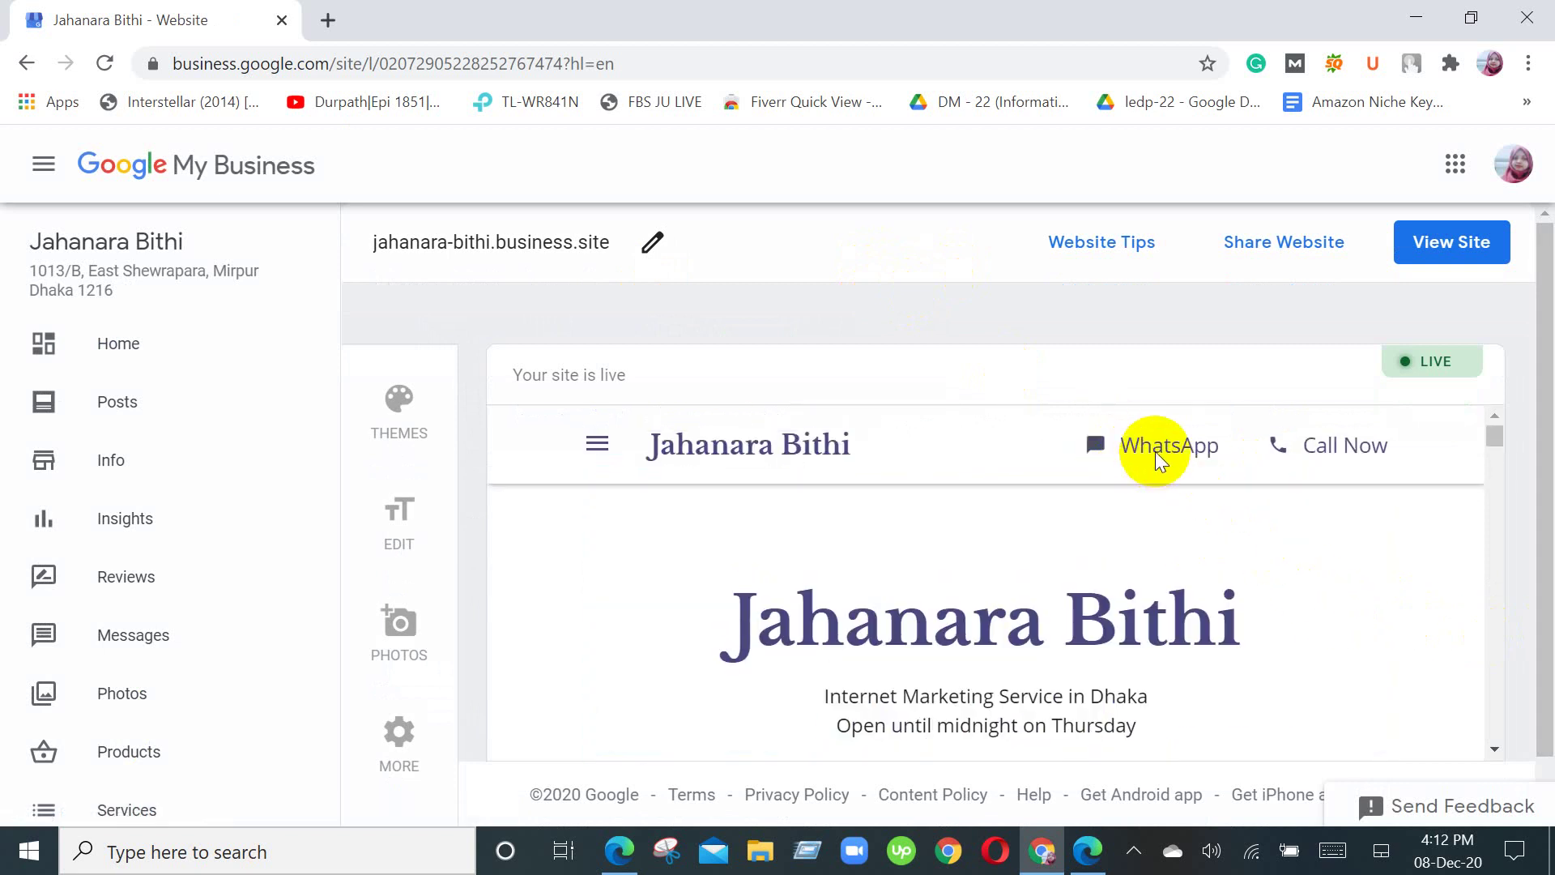
pyautogui.scroll(-3, 1052, 486)
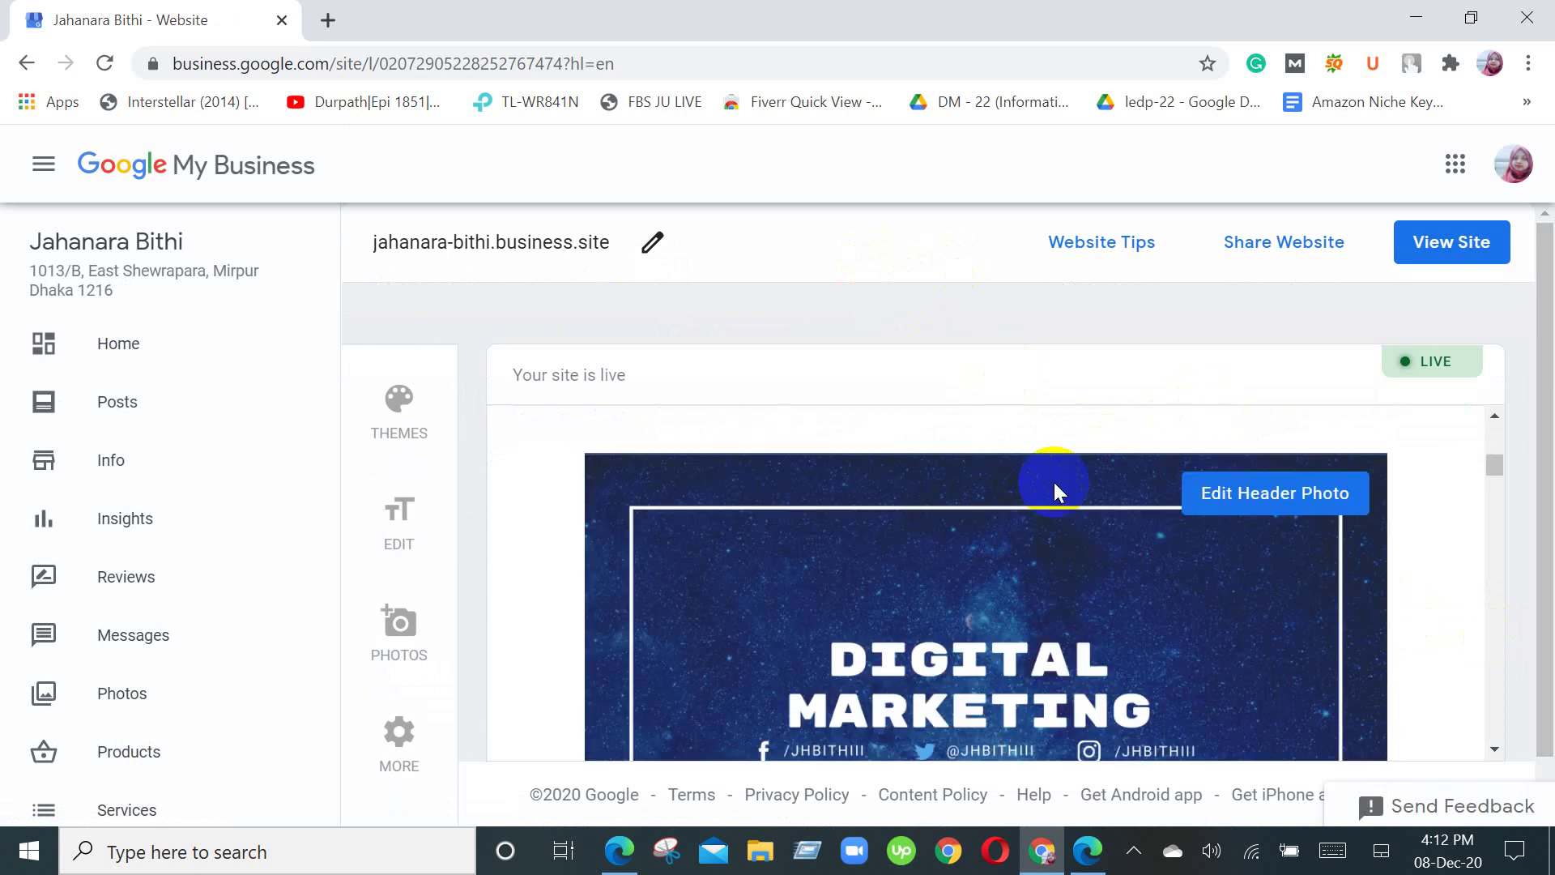
pyautogui.scroll(-10, 1053, 482)
pyautogui.scroll(-5, 1053, 483)
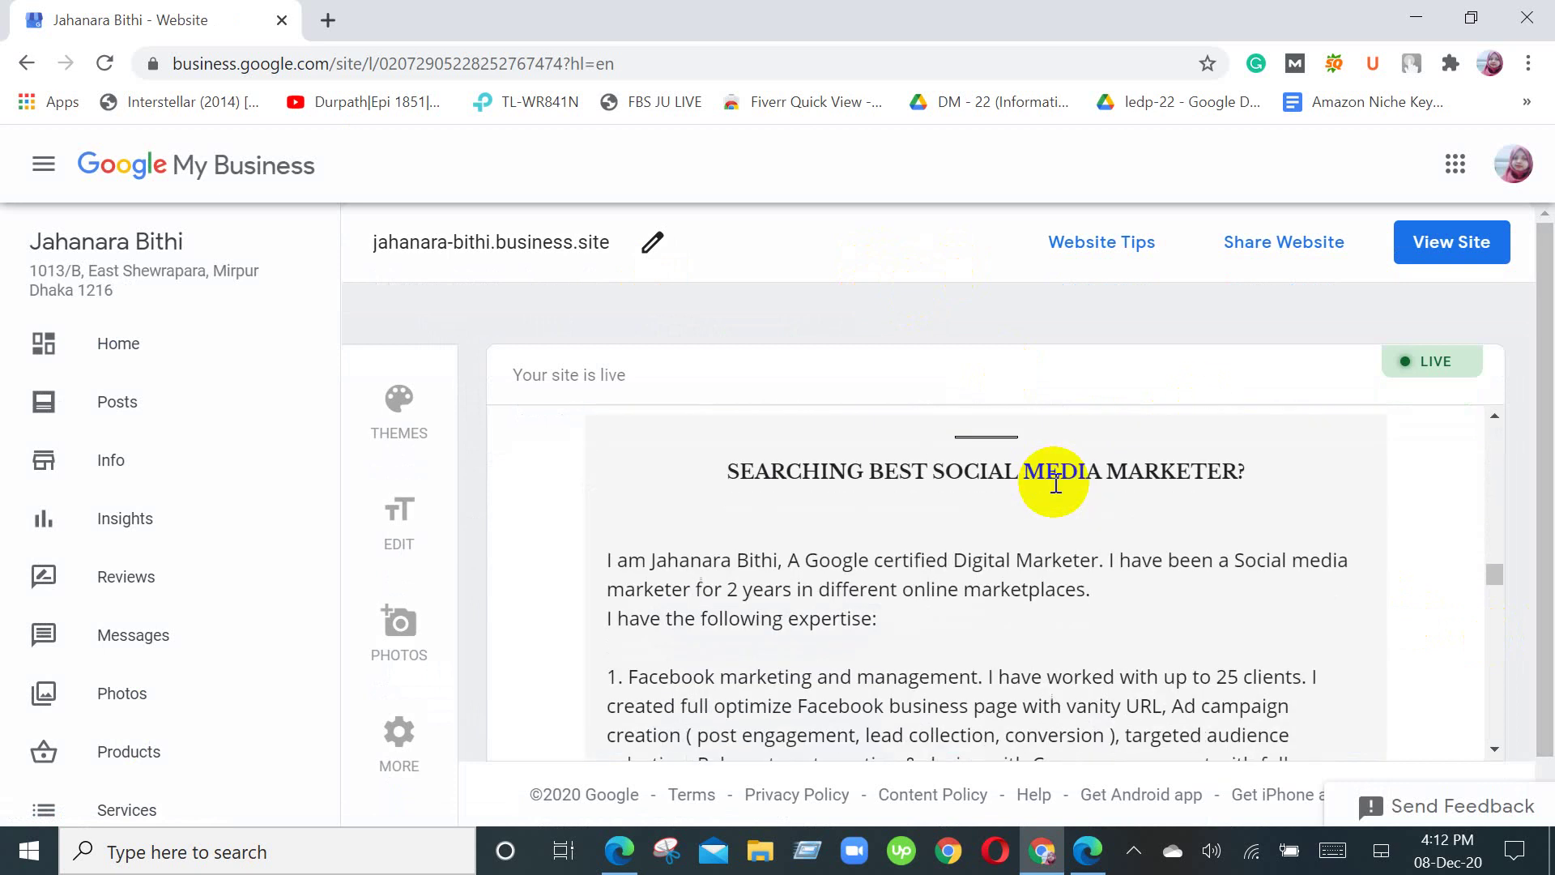
pyautogui.scroll(5, 1053, 483)
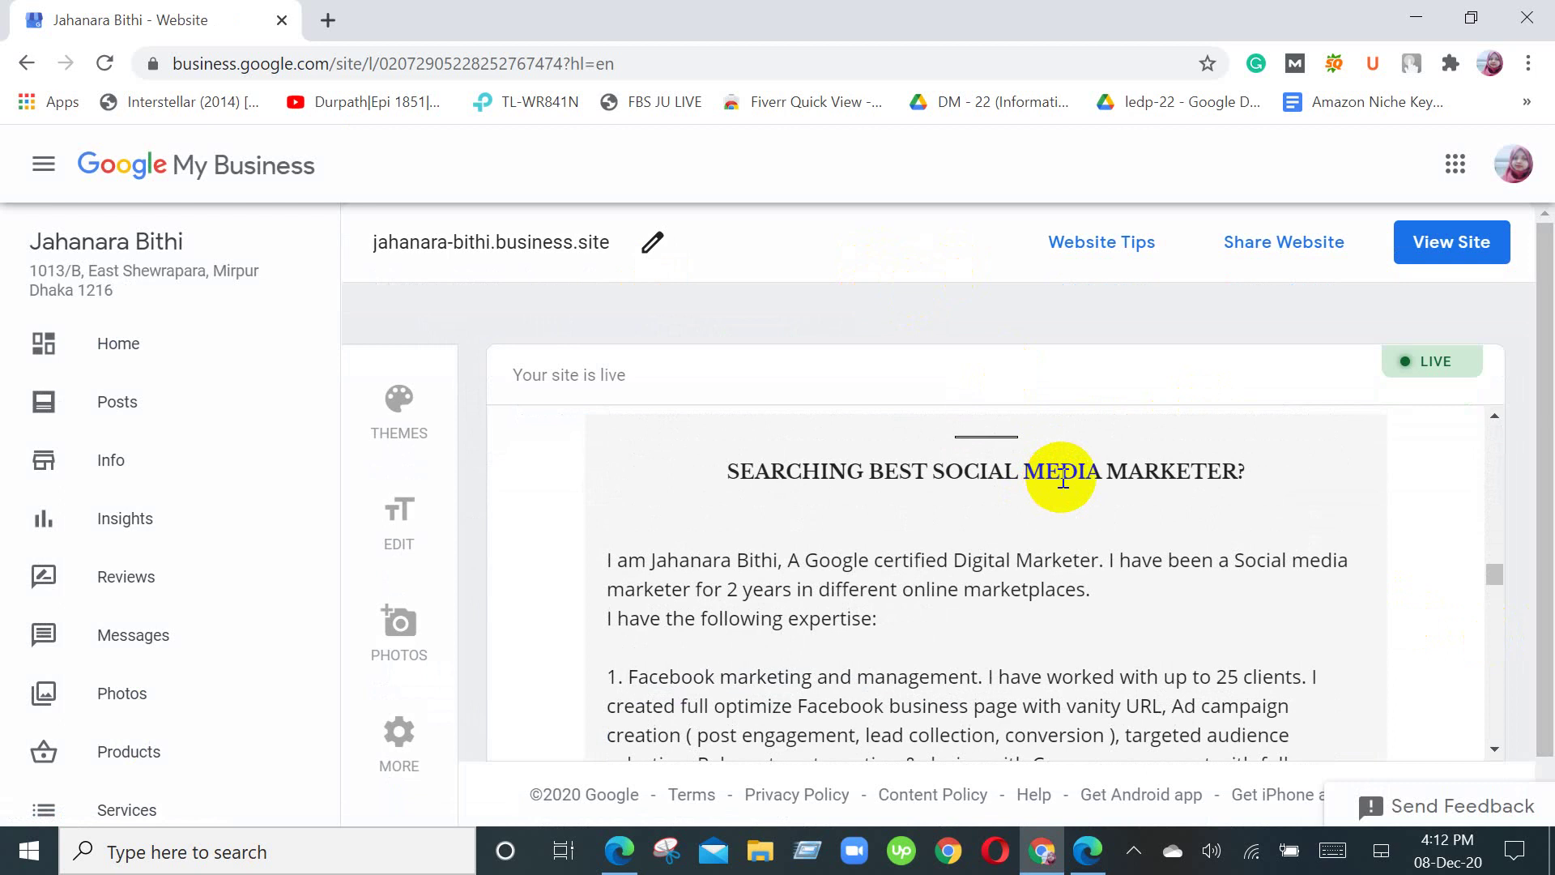
pyautogui.scroll(3, 1105, 532)
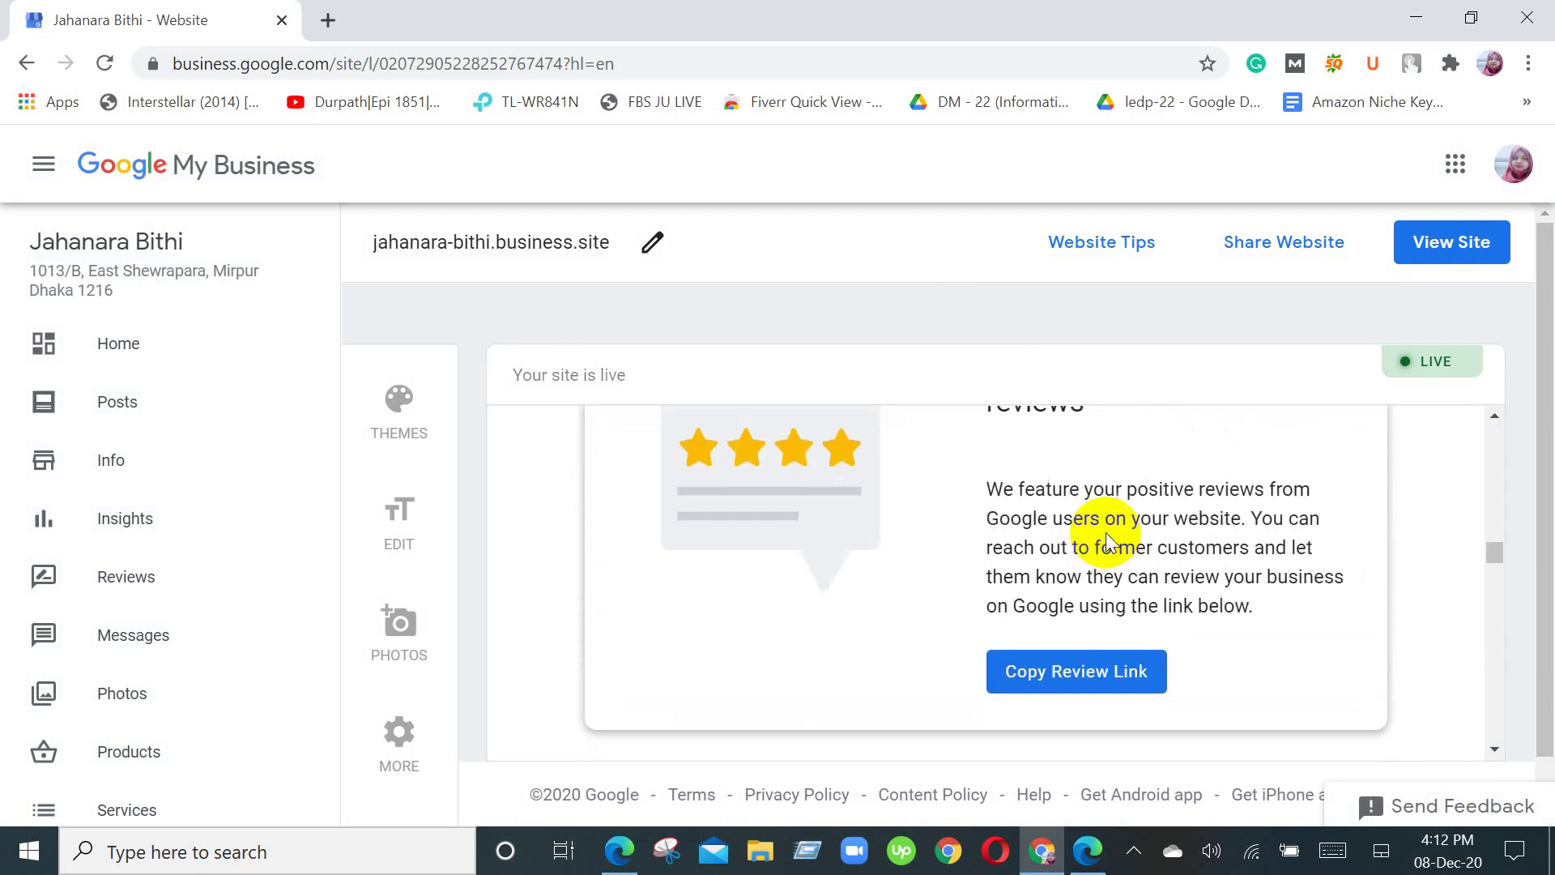
pyautogui.scroll(-3, 1112, 513)
pyautogui.scroll(2, 1114, 512)
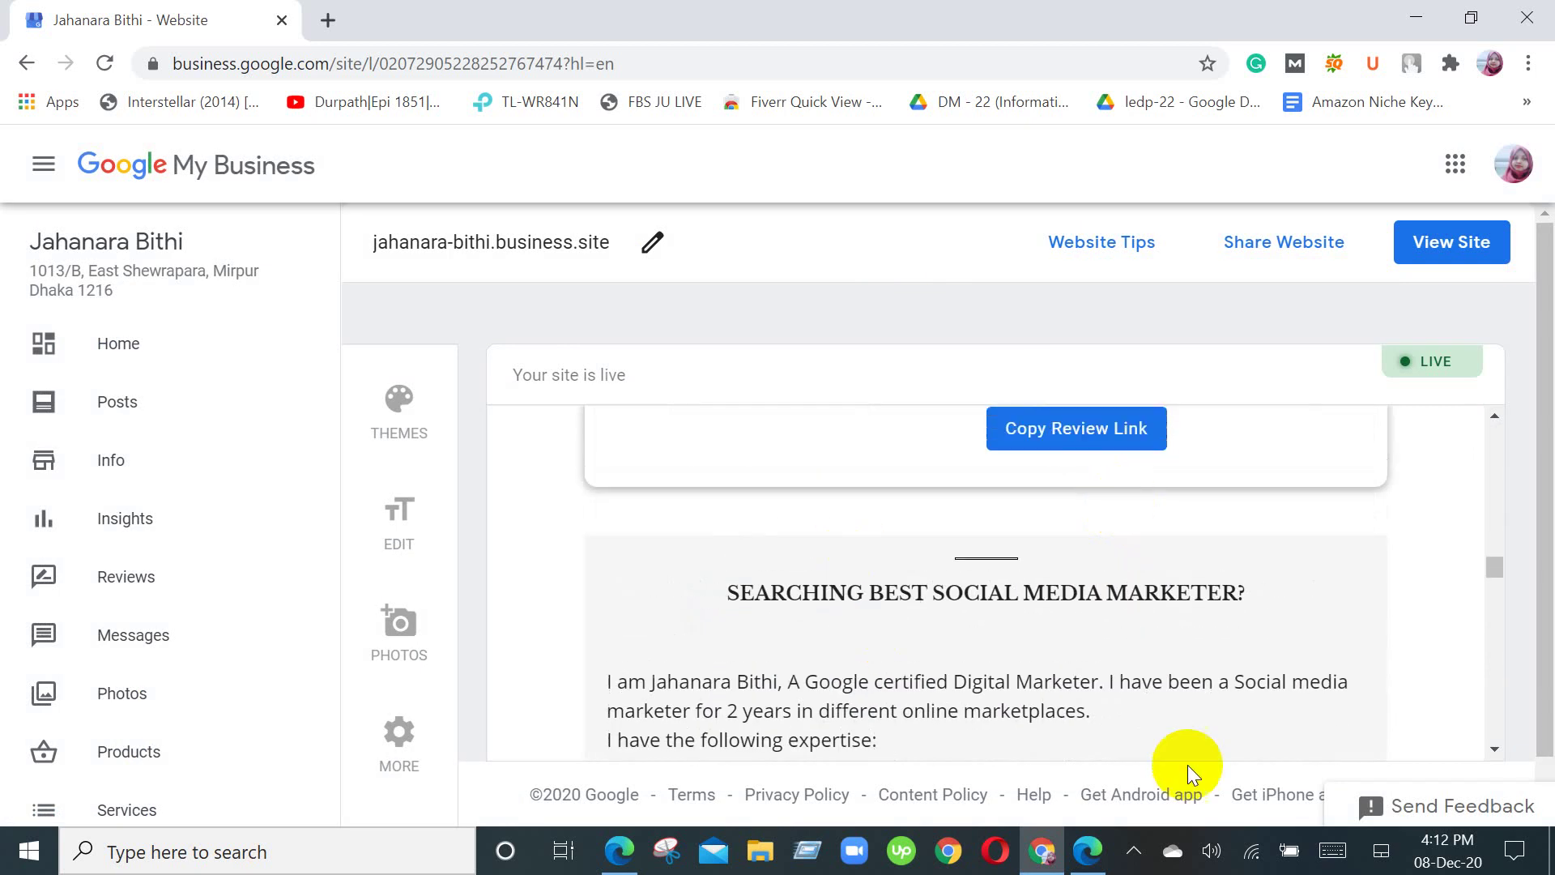
pyautogui.scroll(-1, 840, 688)
pyautogui.scroll(-8, 841, 689)
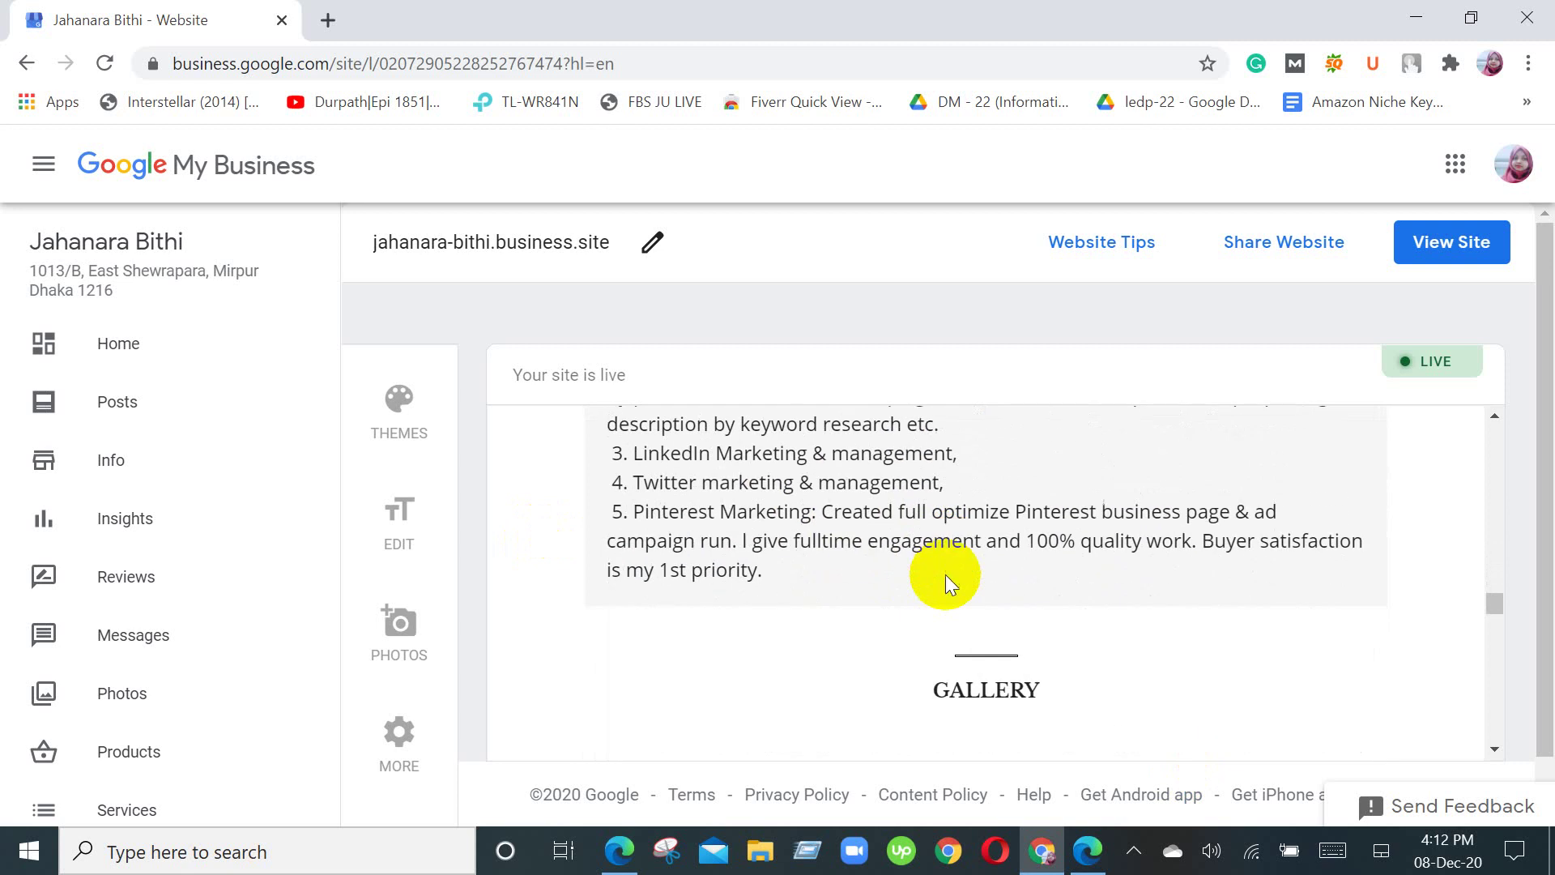
pyautogui.scroll(-2, 917, 595)
pyautogui.scroll(-3, 1042, 657)
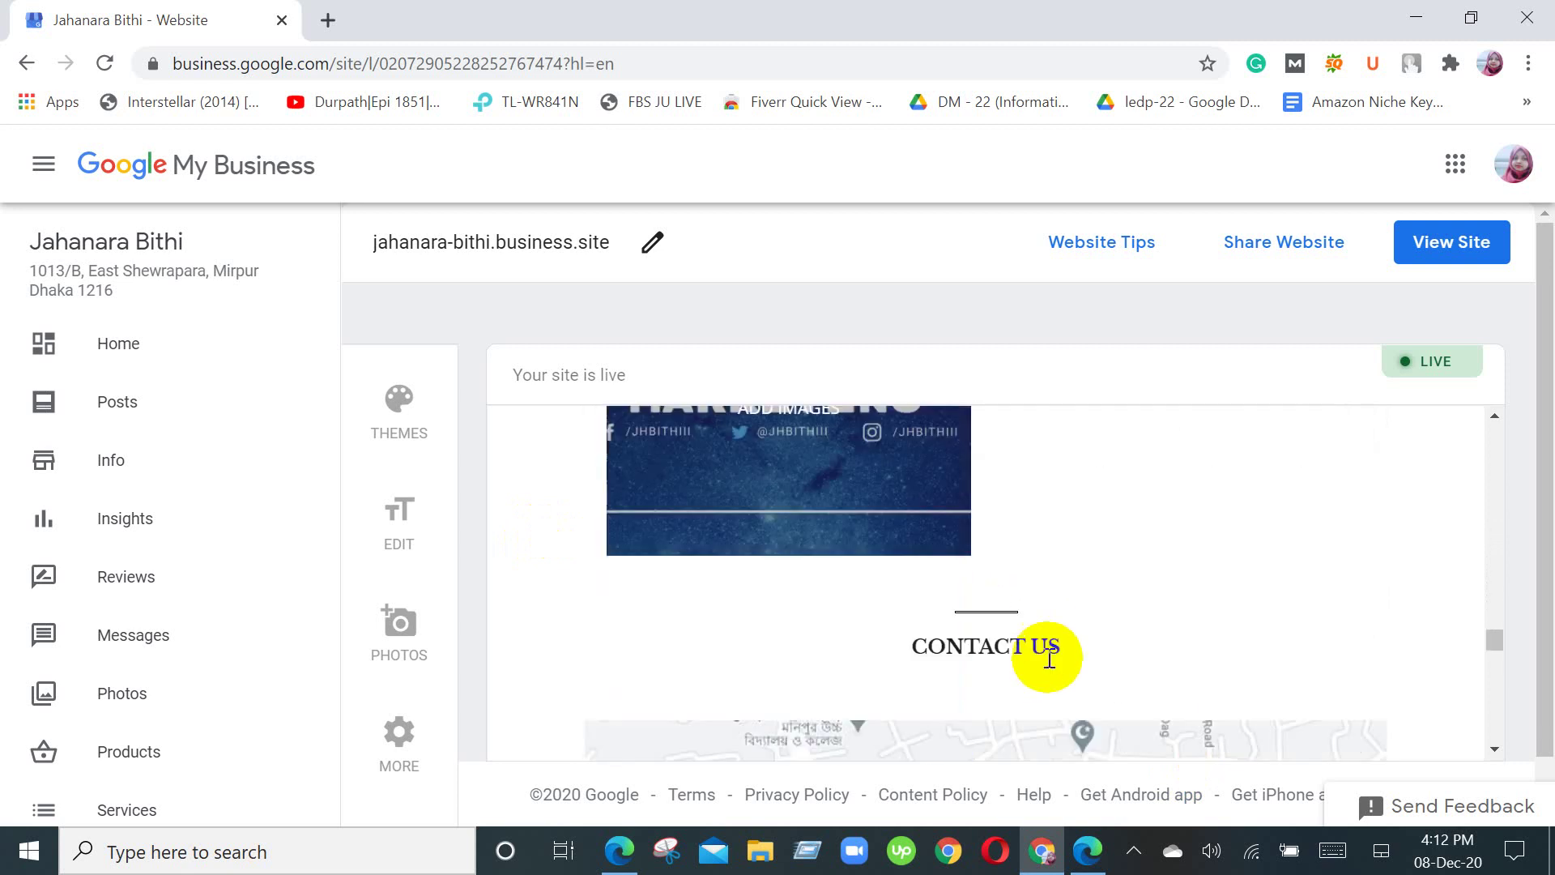
# Step: Scroll the site preview back up to the 'Internet Marketing Service in Dhaka' header
pyautogui.scroll(6, 1045, 652)
pyautogui.scroll(-6, 1049, 657)
pyautogui.scroll(2, 1048, 657)
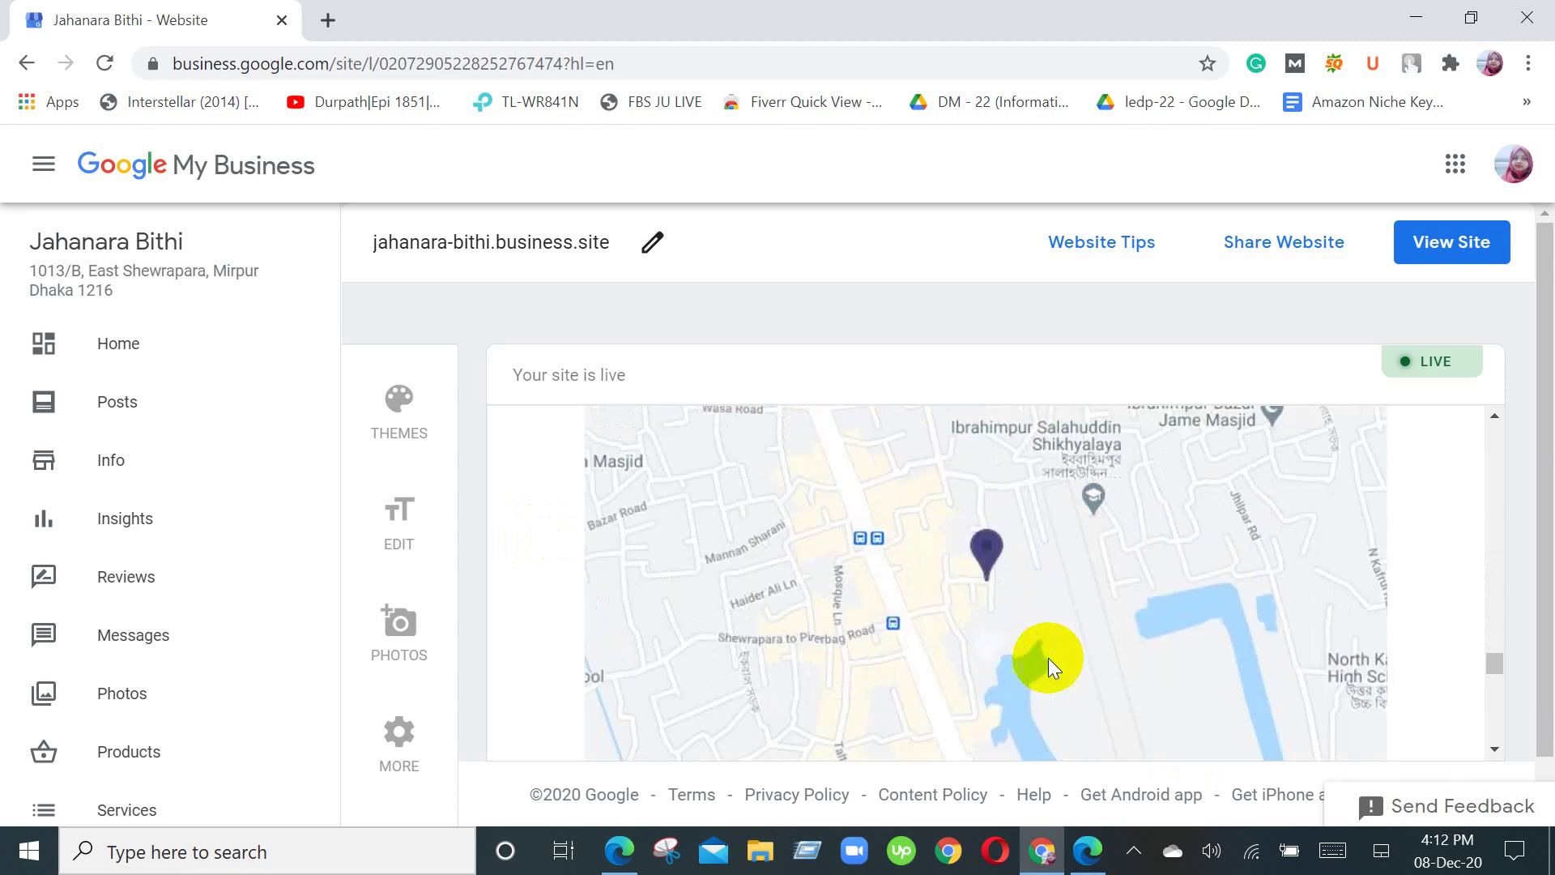
pyautogui.scroll(10, 1048, 658)
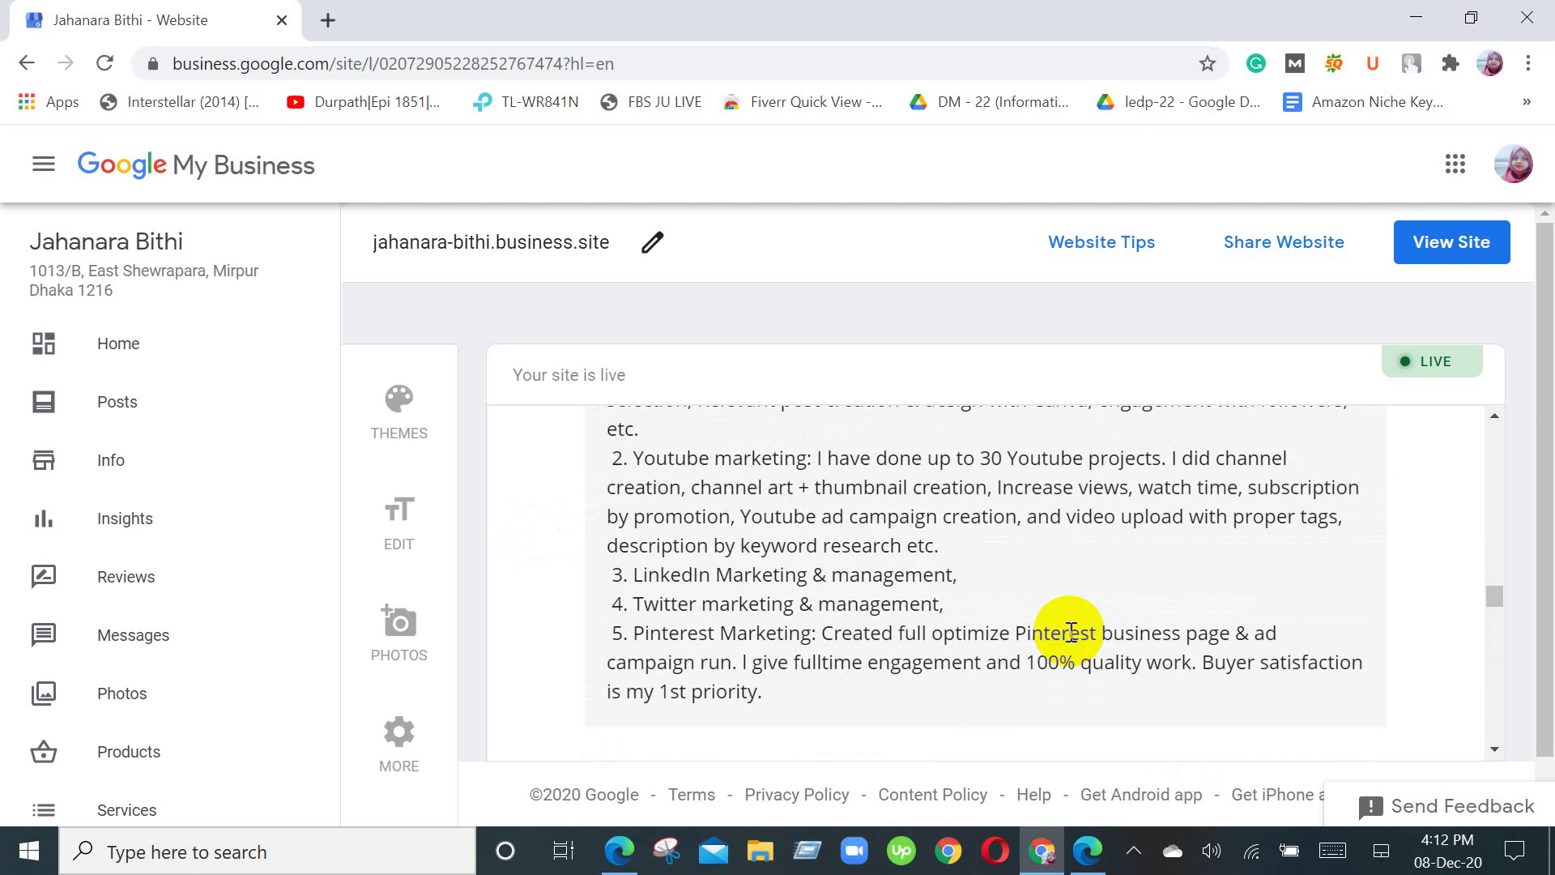
pyautogui.scroll(4, 1071, 632)
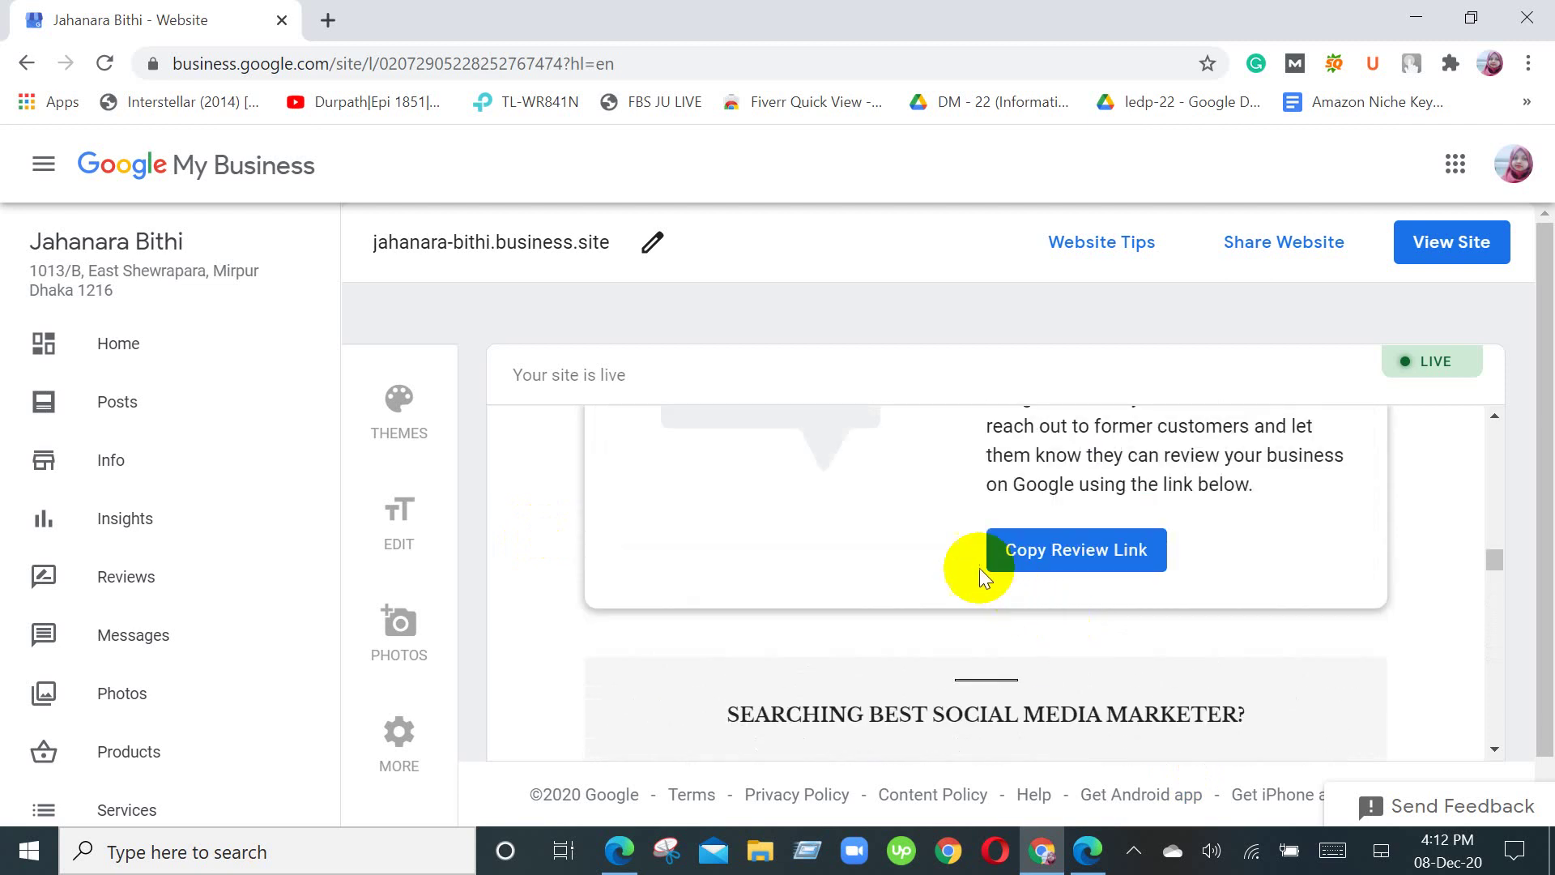
pyautogui.scroll(4, 932, 558)
pyautogui.scroll(5, 838, 460)
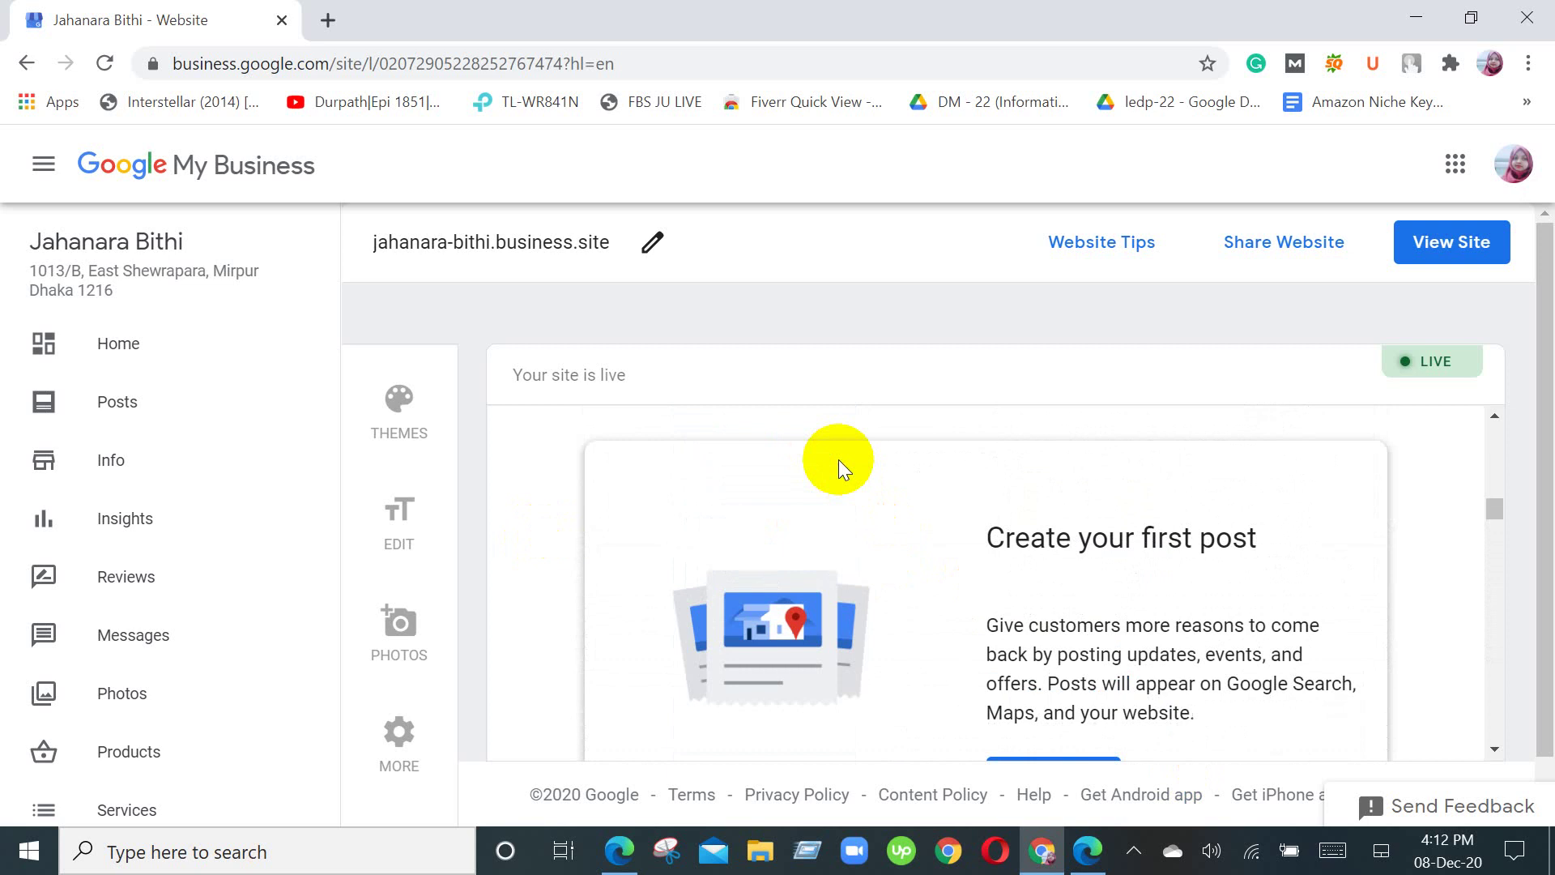
pyautogui.scroll(4, 827, 475)
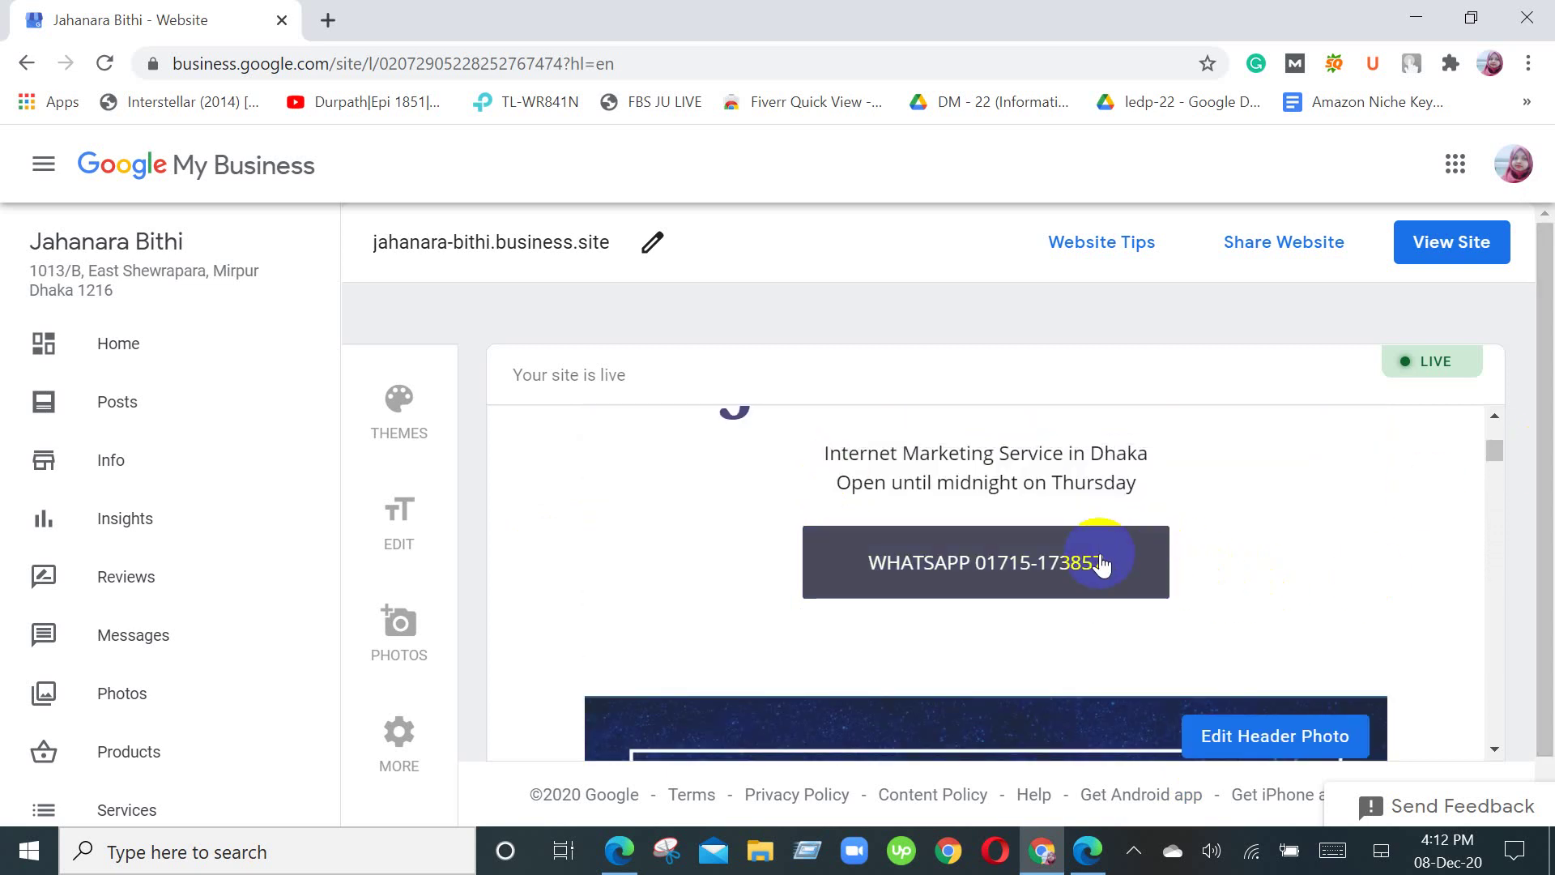
pyautogui.scroll(2, 1097, 557)
pyautogui.scroll(-1, 417, 640)
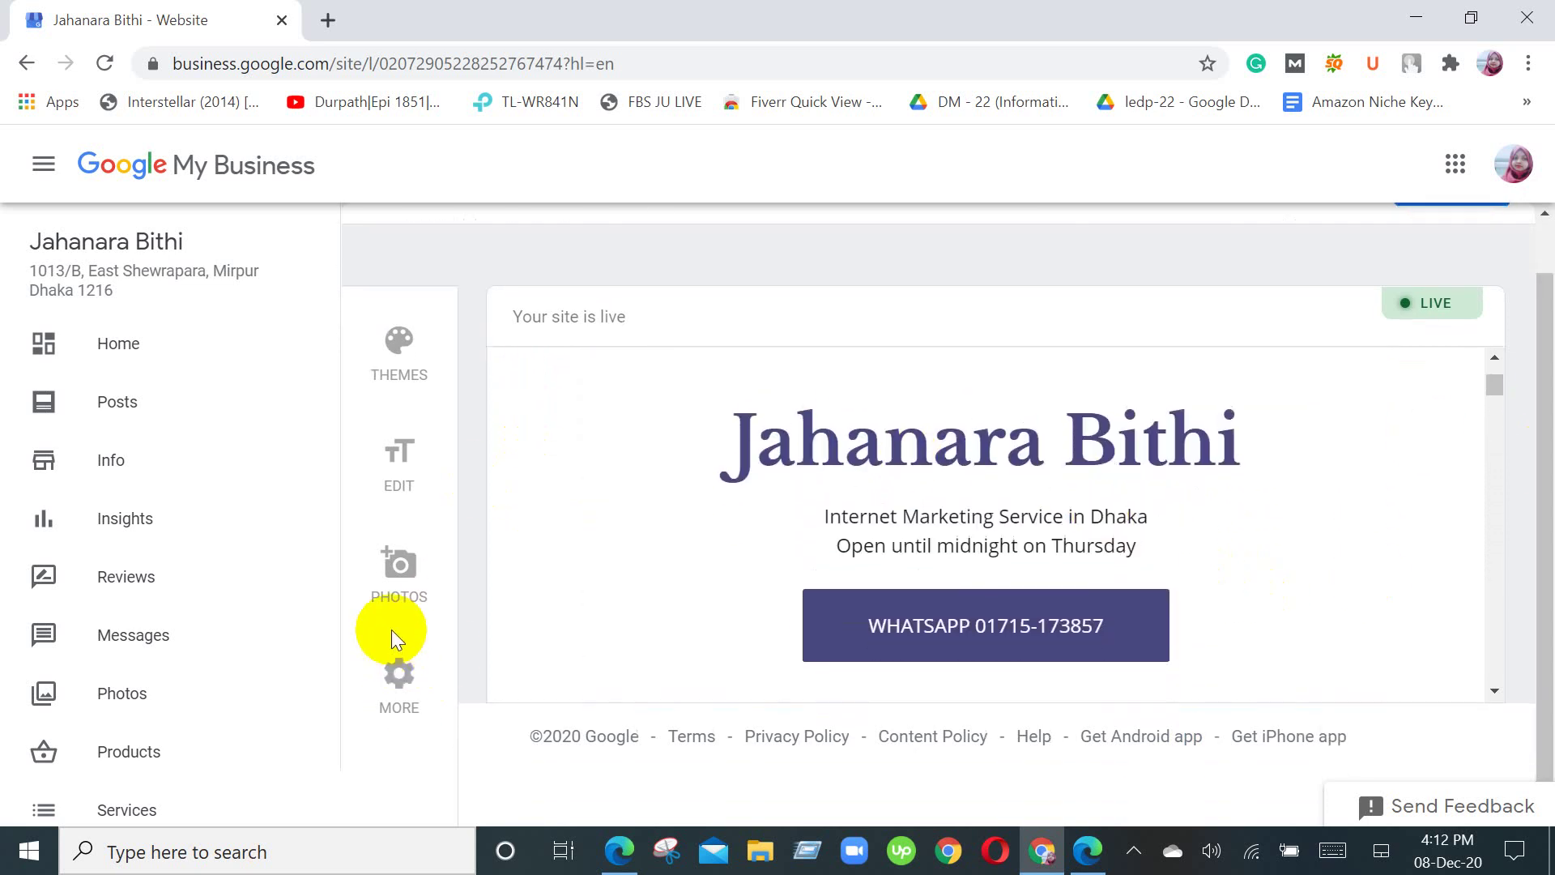
pyautogui.scroll(2, 541, 360)
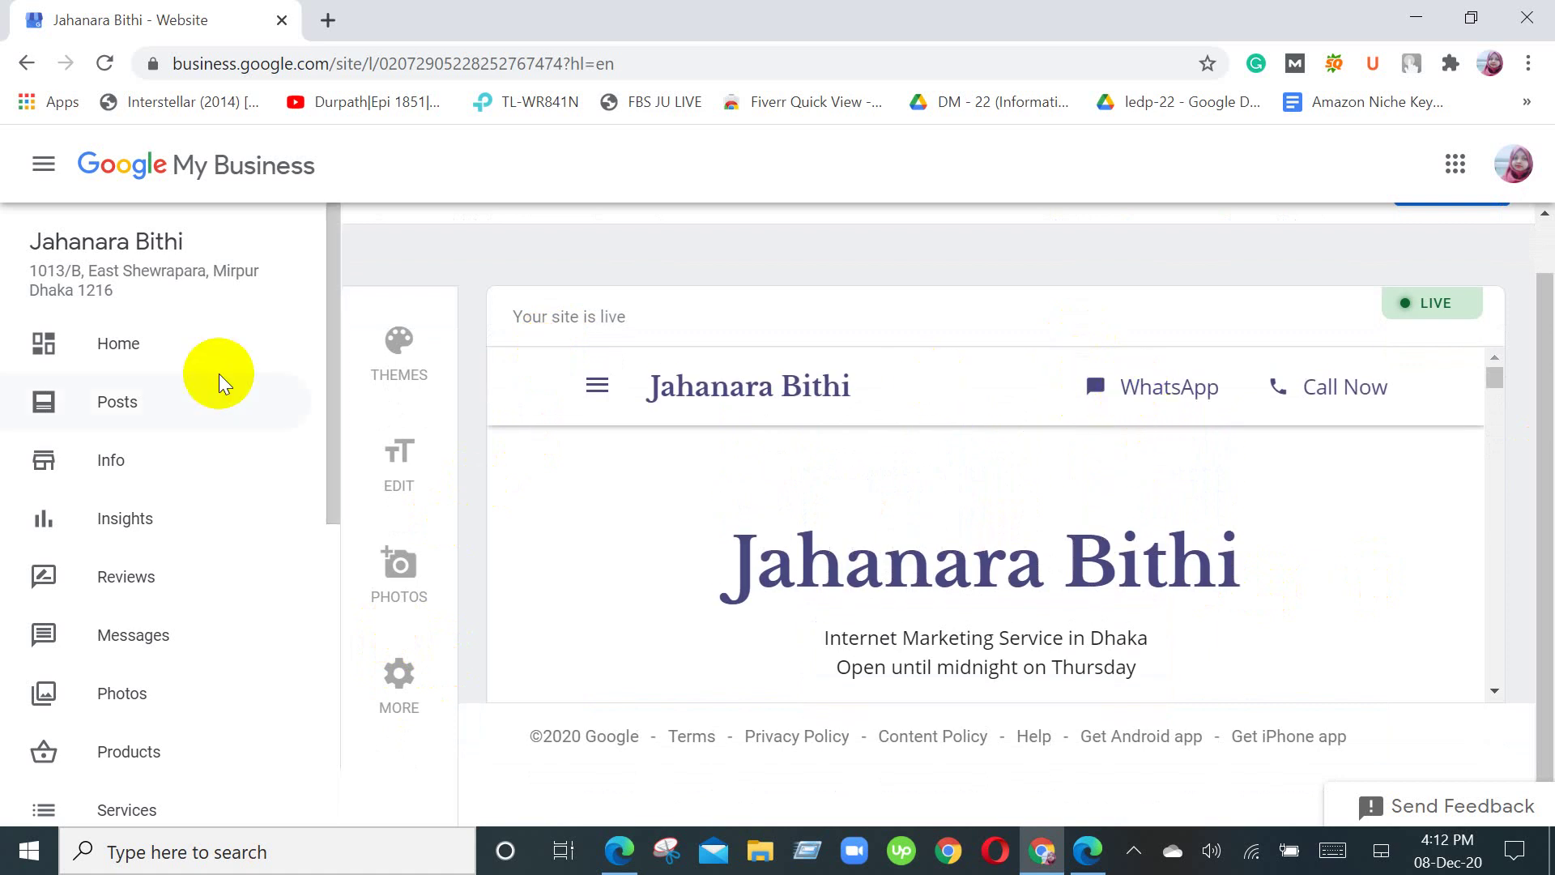
# Step: Open the More panel and review Publishing, Google Search and Maps, and Site settings for jahanara-bithi.business.site
pyautogui.click(399, 703)
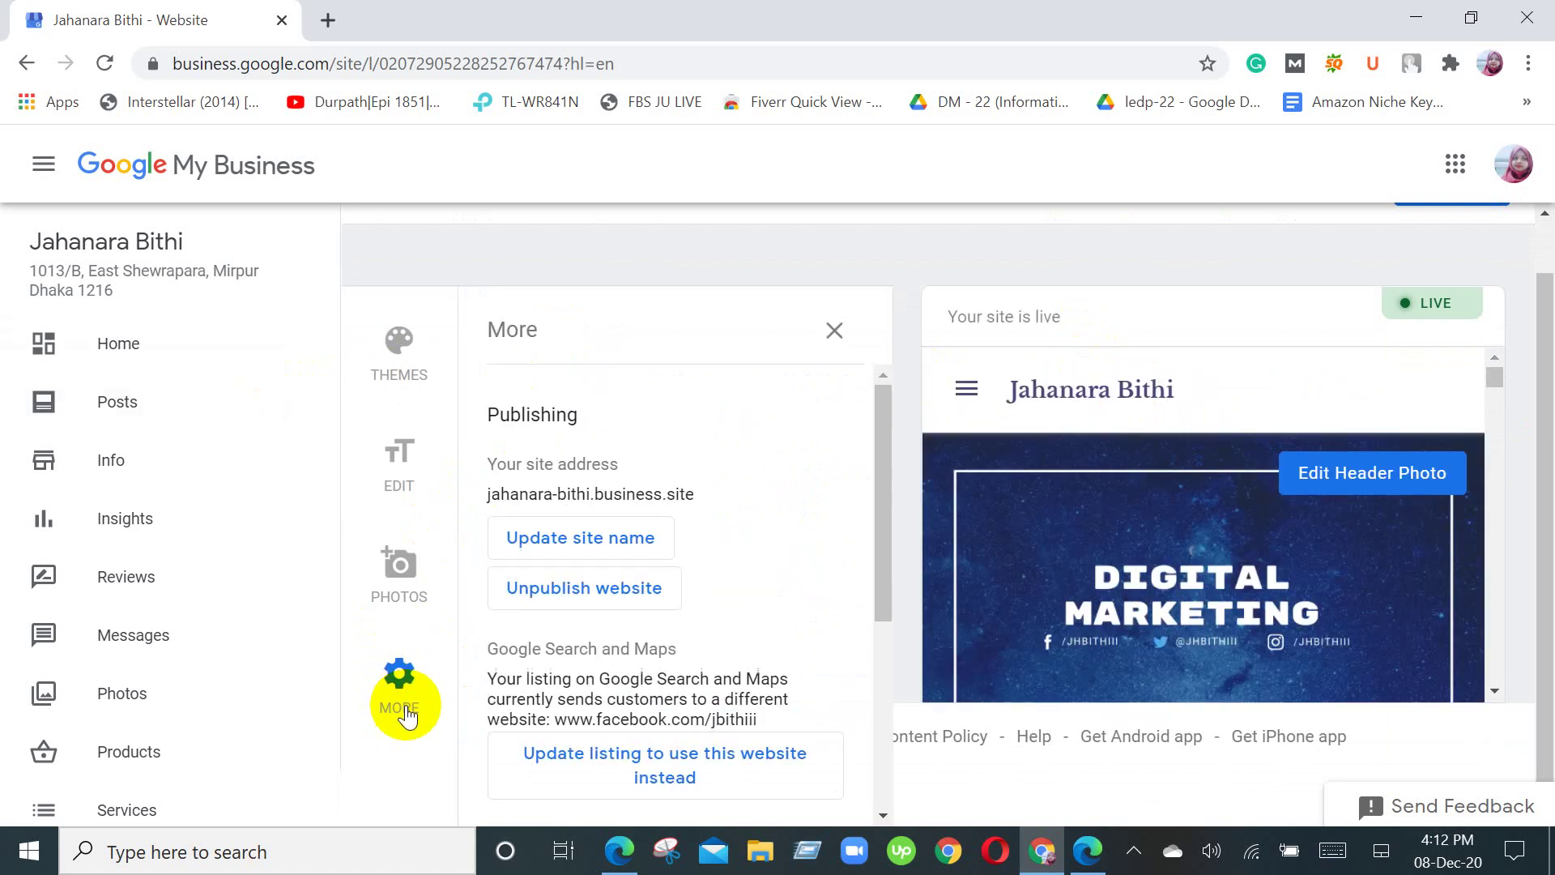
pyautogui.scroll(-4, 693, 477)
pyautogui.scroll(3, 692, 478)
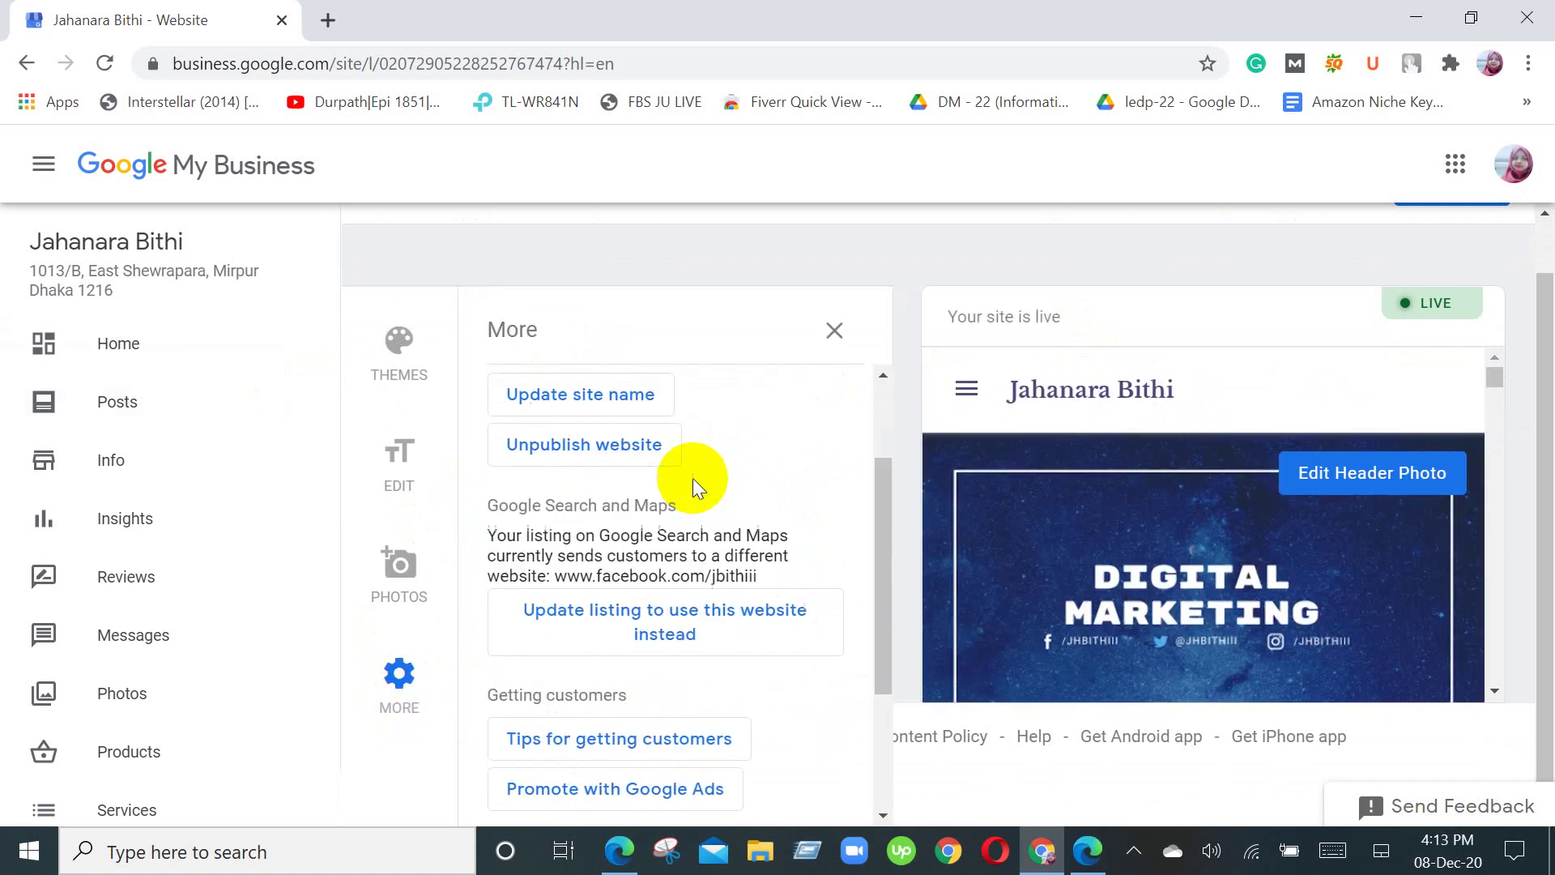
pyautogui.scroll(-1, 692, 478)
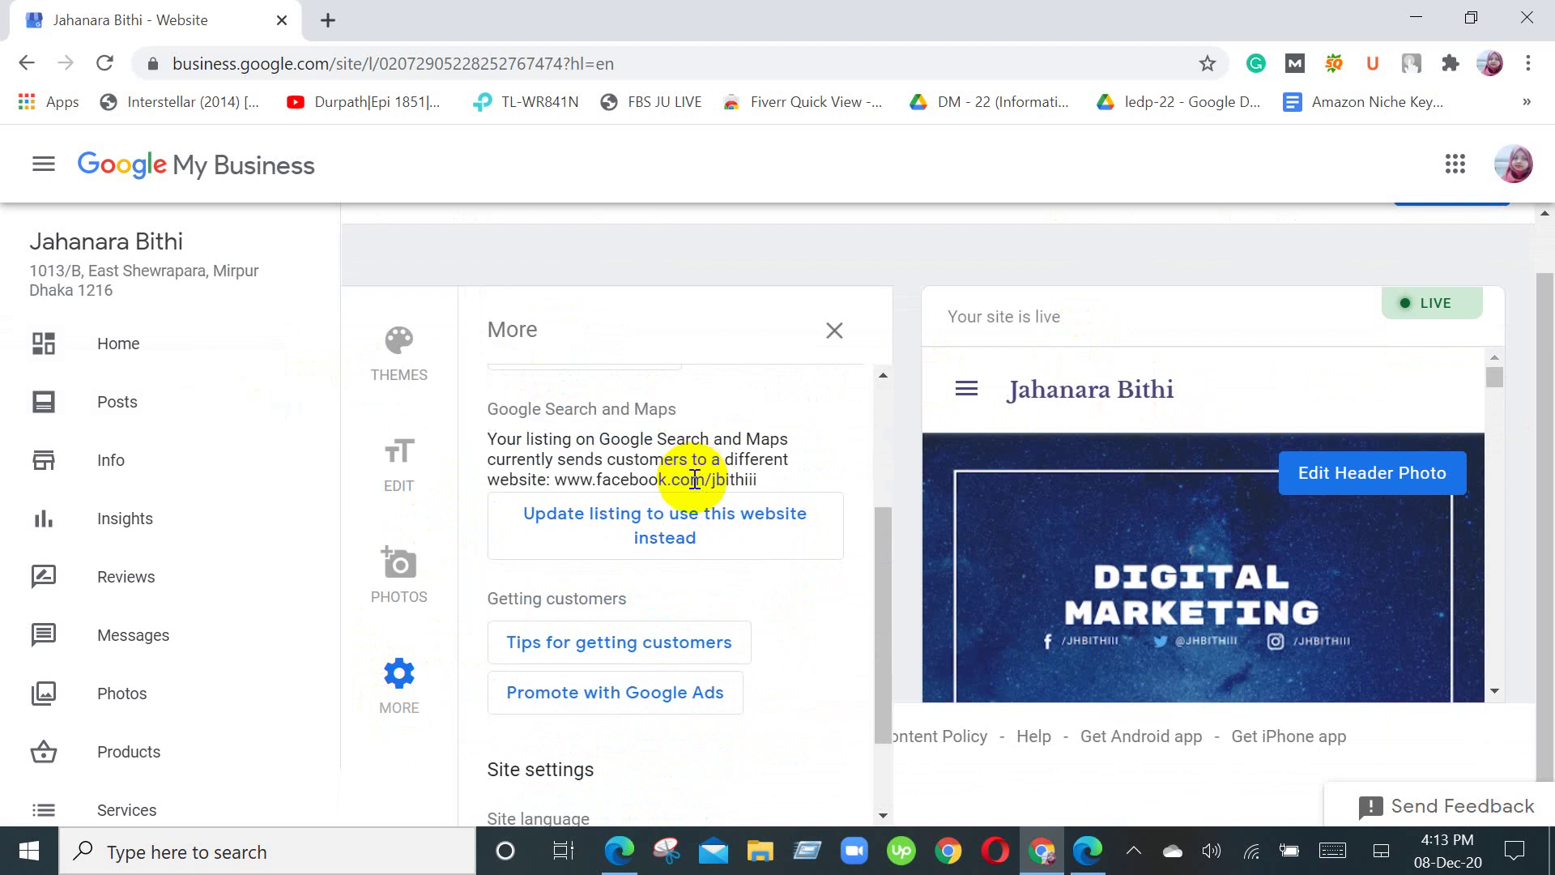
pyautogui.scroll(-2, 695, 478)
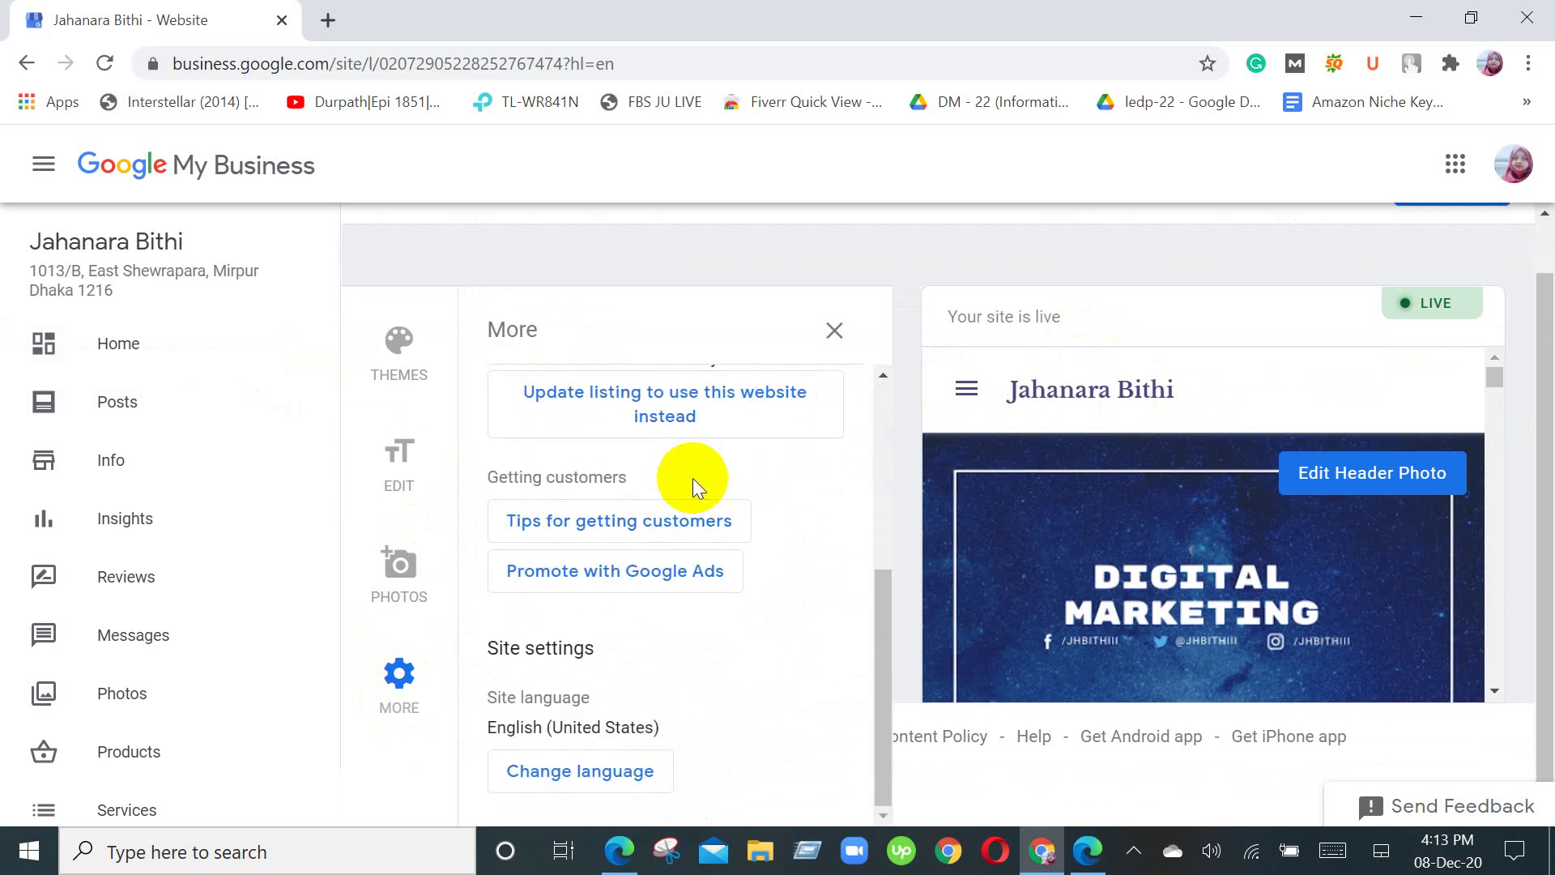
pyautogui.scroll(4, 824, 523)
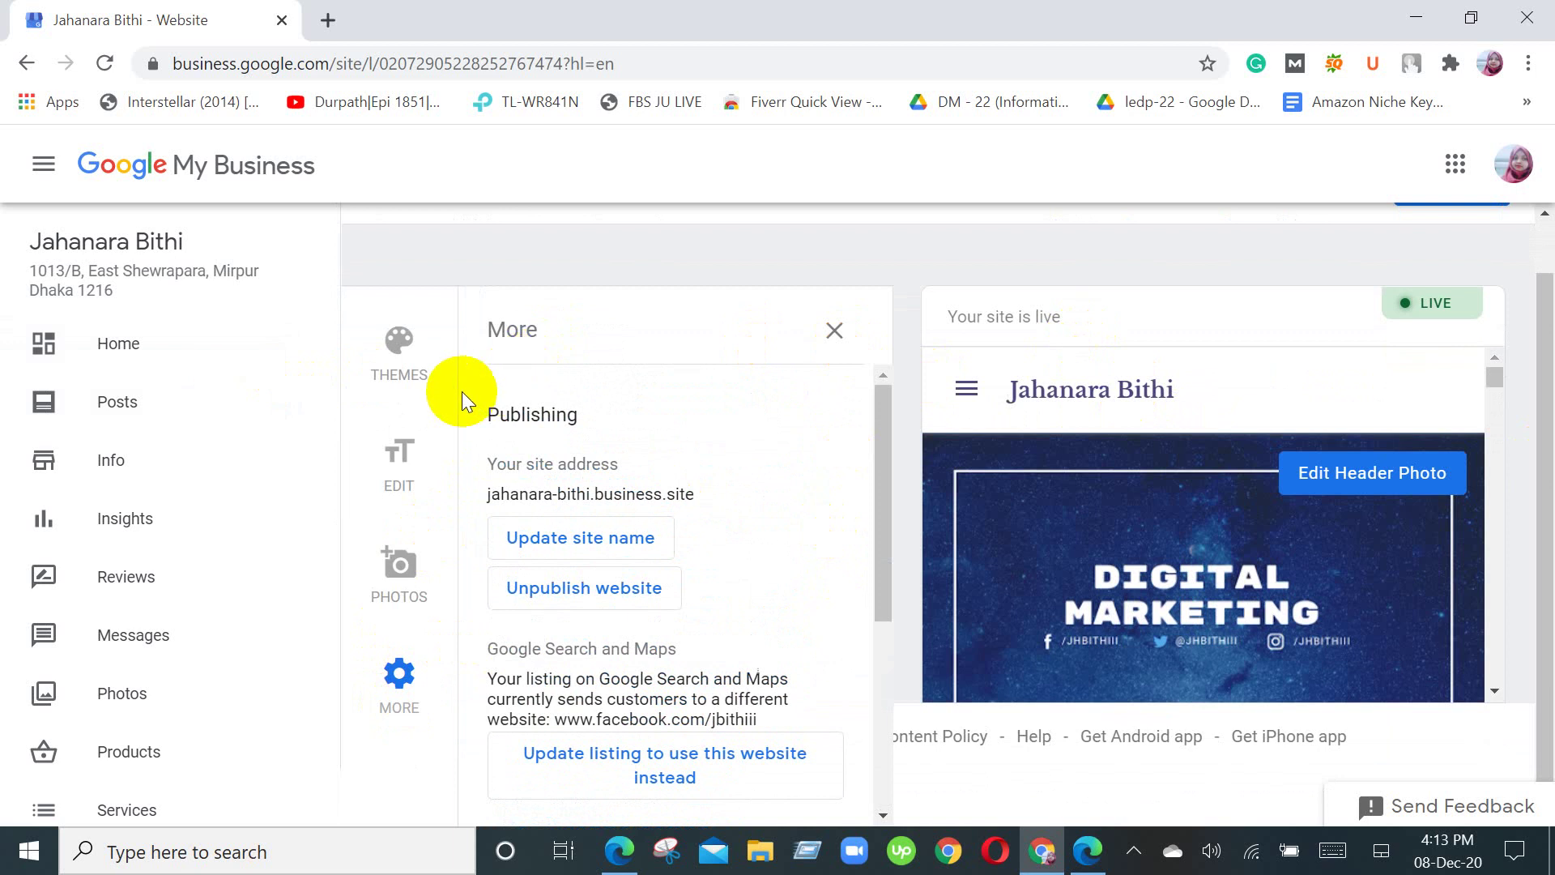
# Step: Close the More panel, scroll past Updates and the services text, then back up to reviews
pyautogui.click(837, 334)
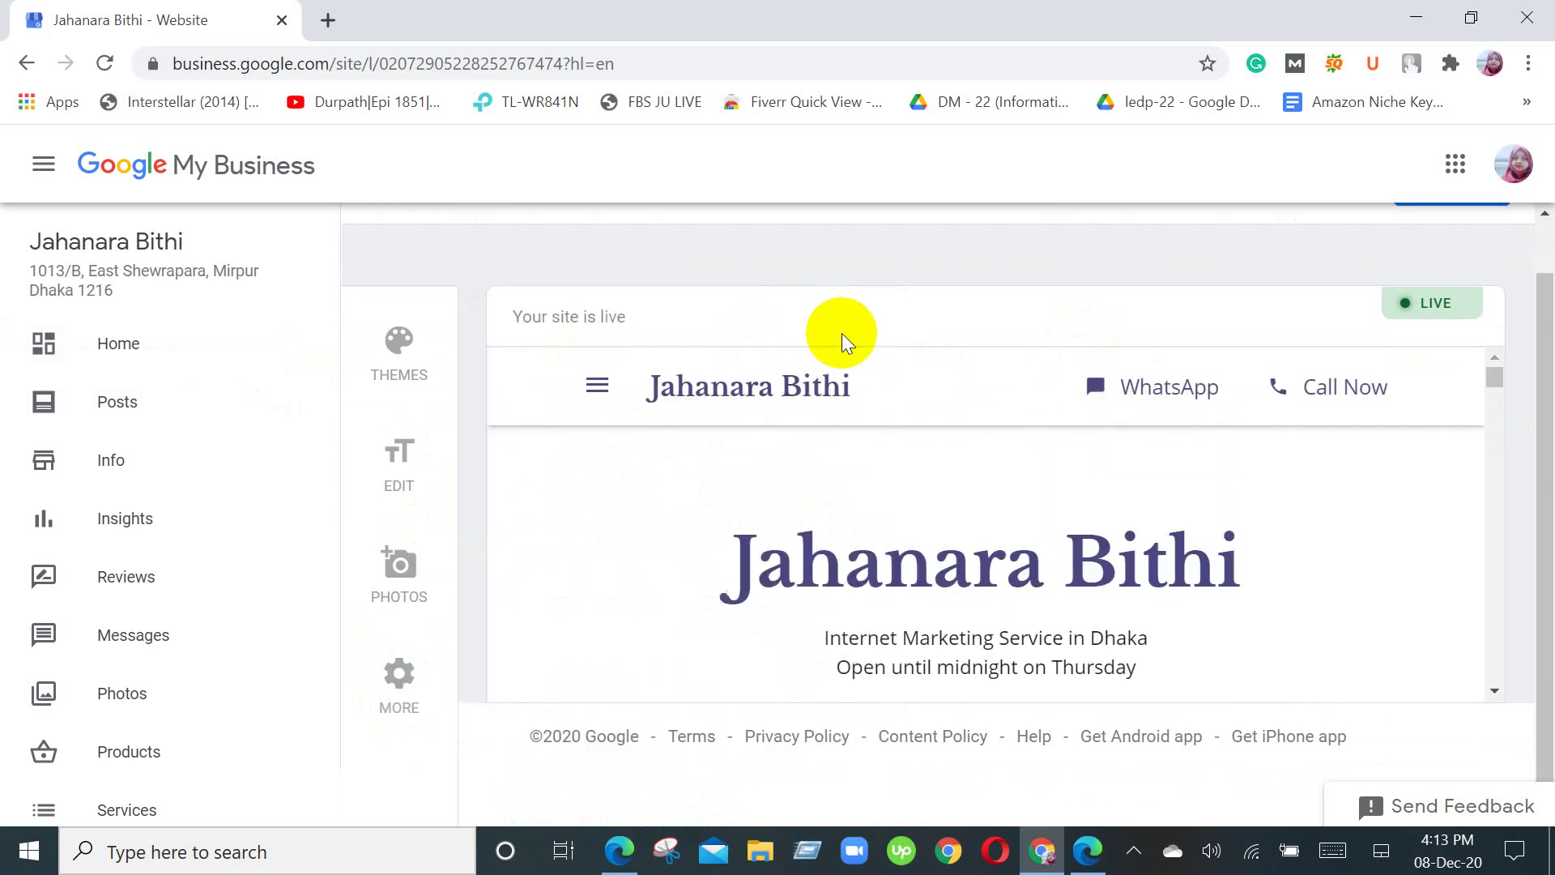
pyautogui.scroll(-5, 917, 567)
pyautogui.scroll(-10, 917, 566)
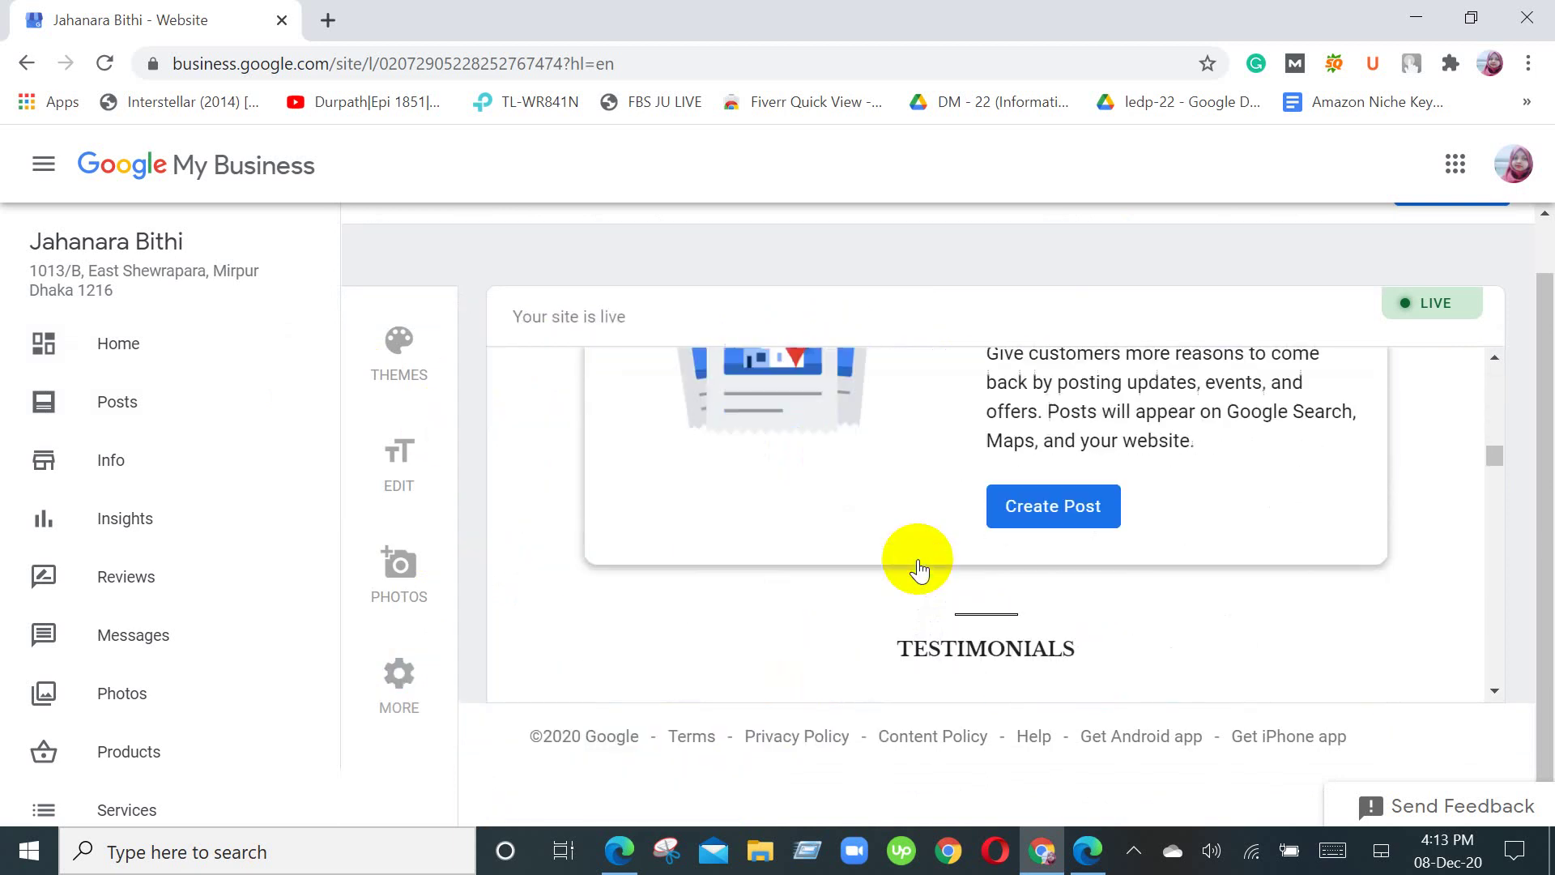
pyautogui.scroll(-2, 739, 497)
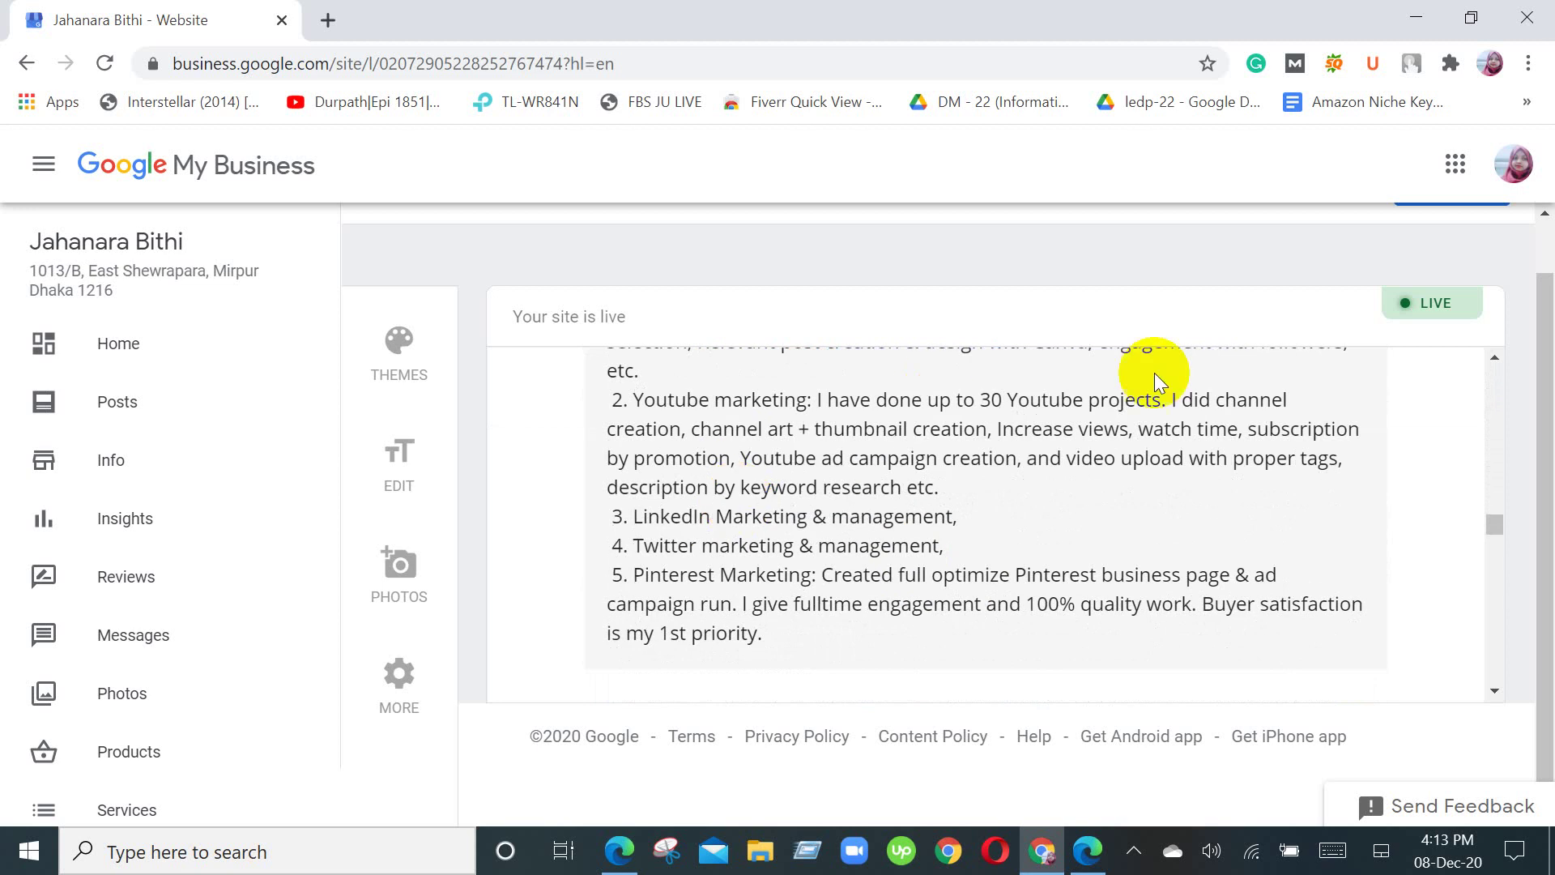
pyautogui.scroll(5, 1347, 486)
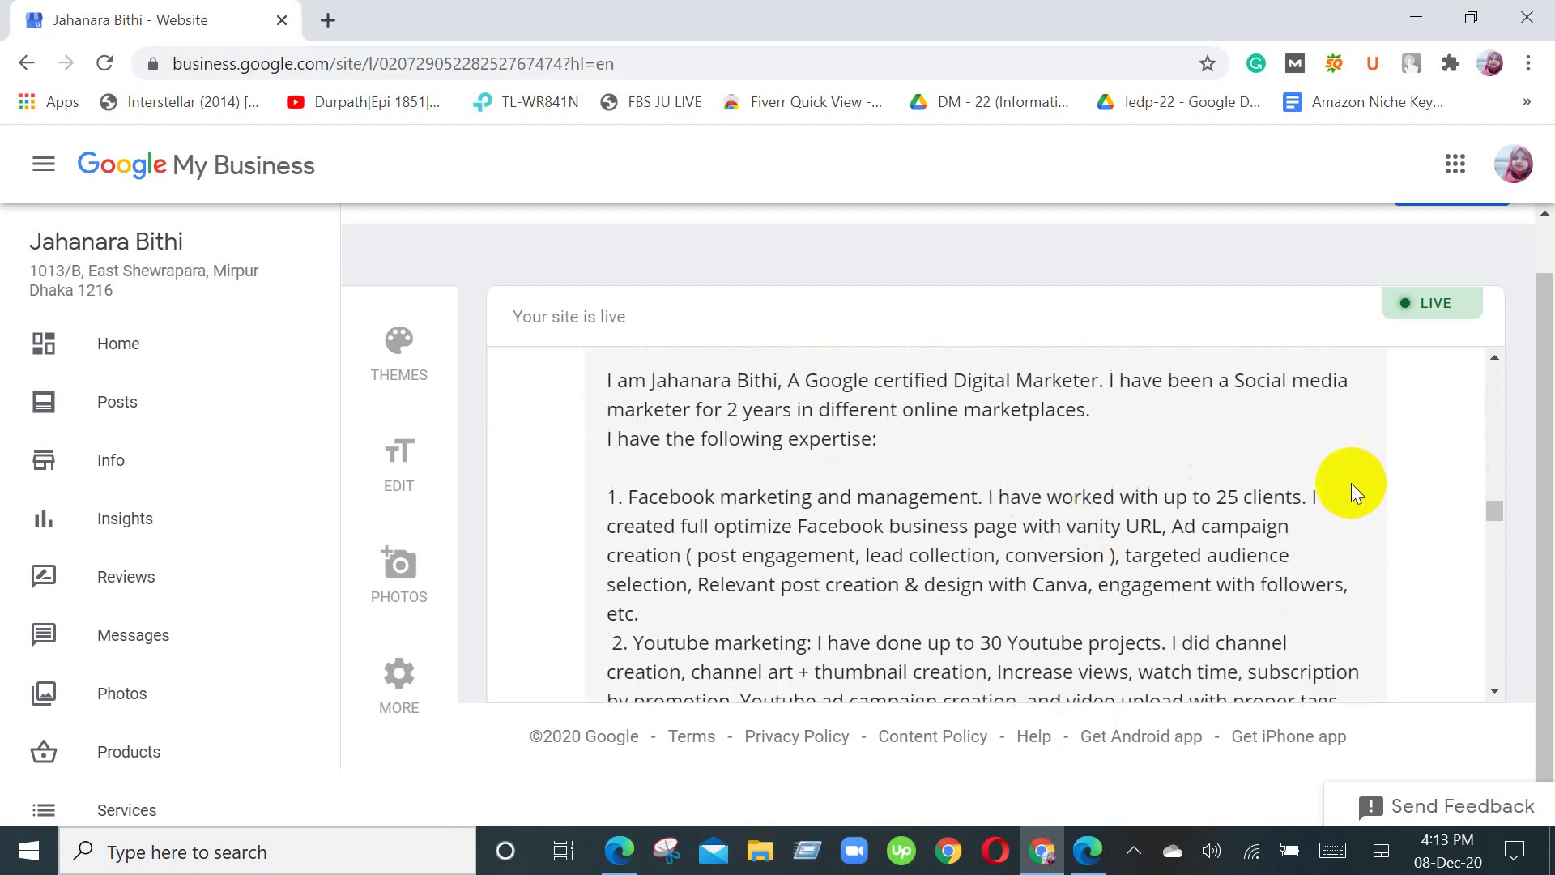
pyautogui.scroll(1, 1517, 475)
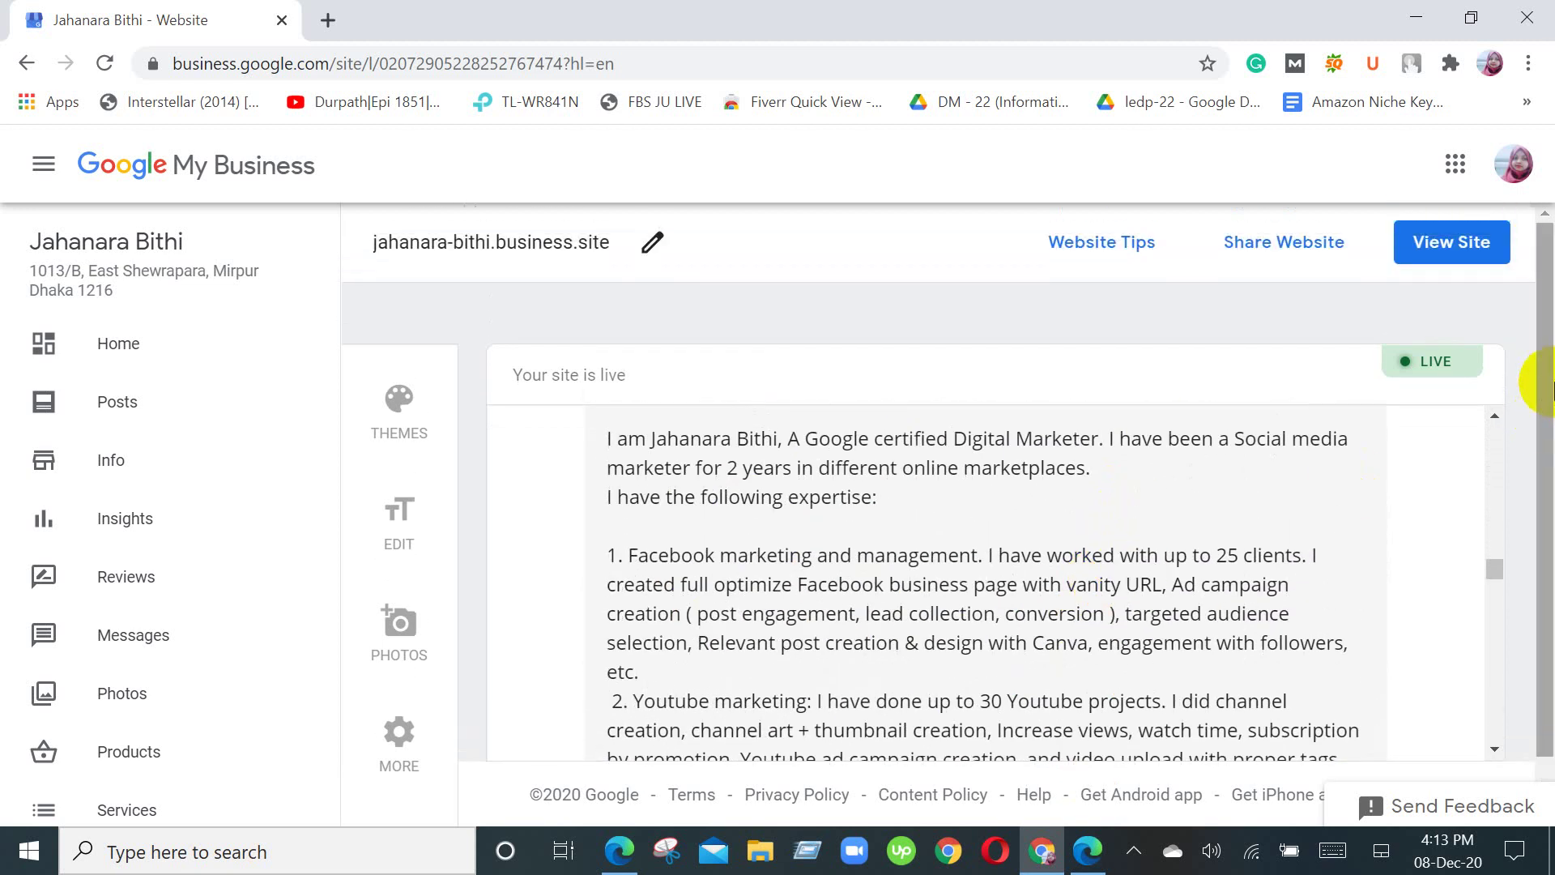
pyautogui.scroll(4, 1323, 461)
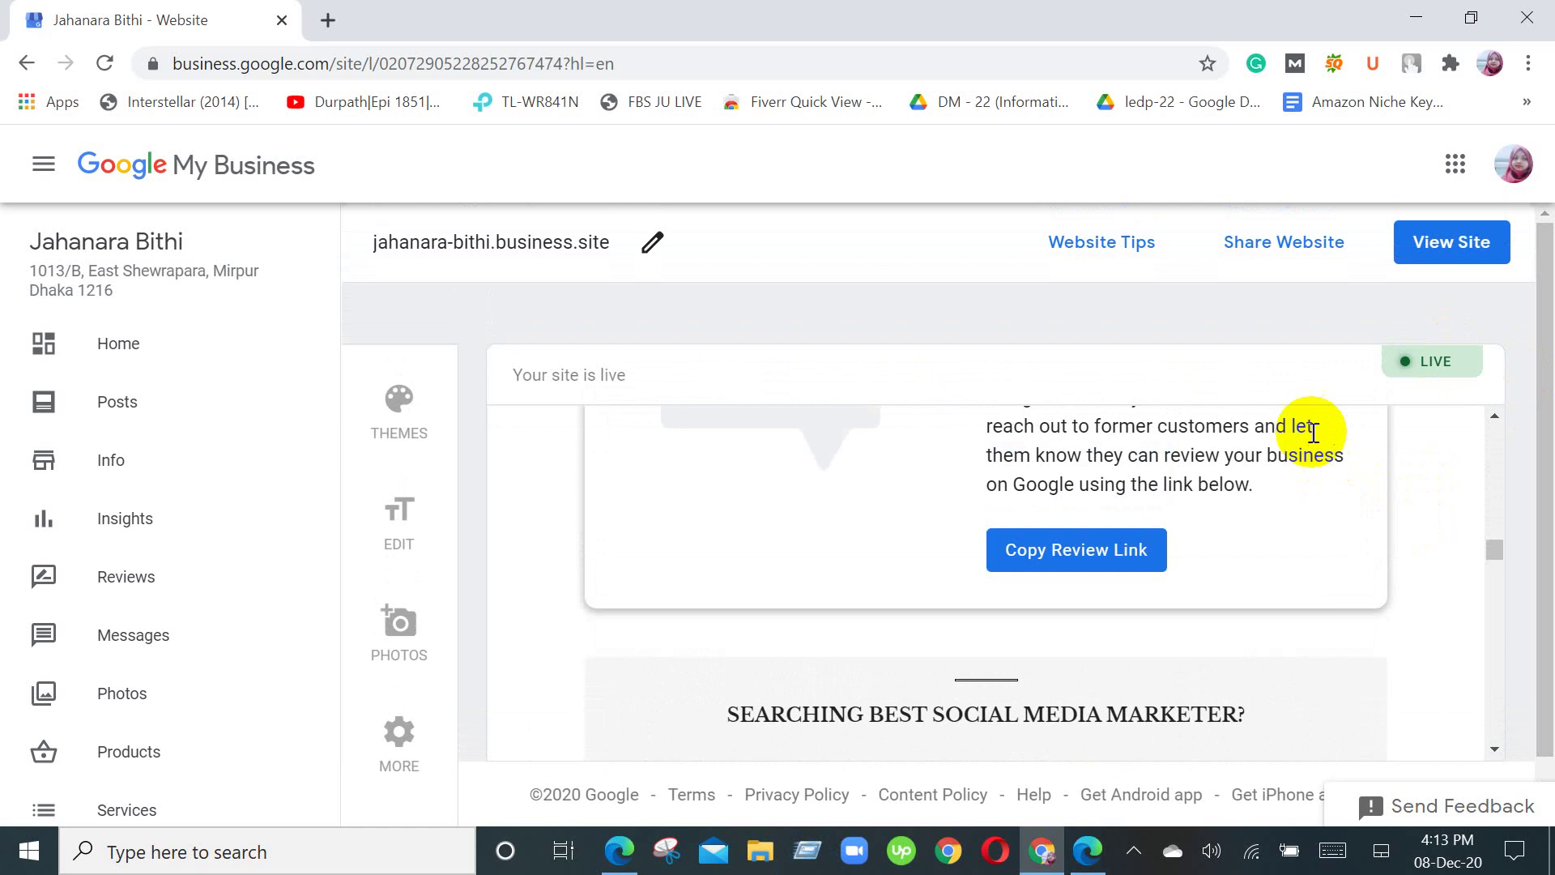
pyautogui.scroll(1, 1314, 431)
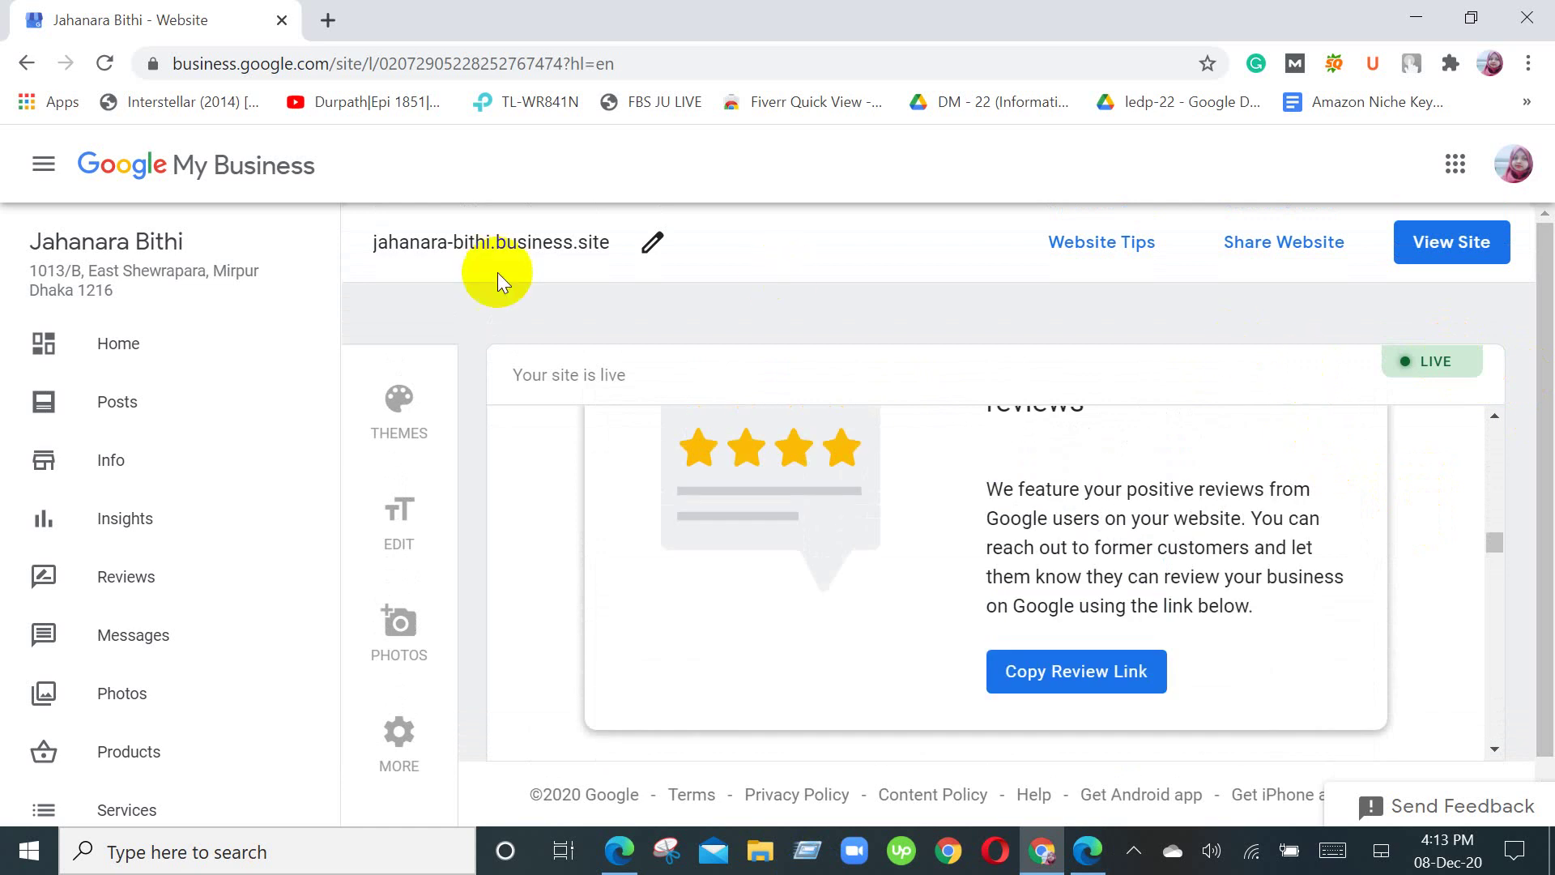
pyautogui.click(653, 243)
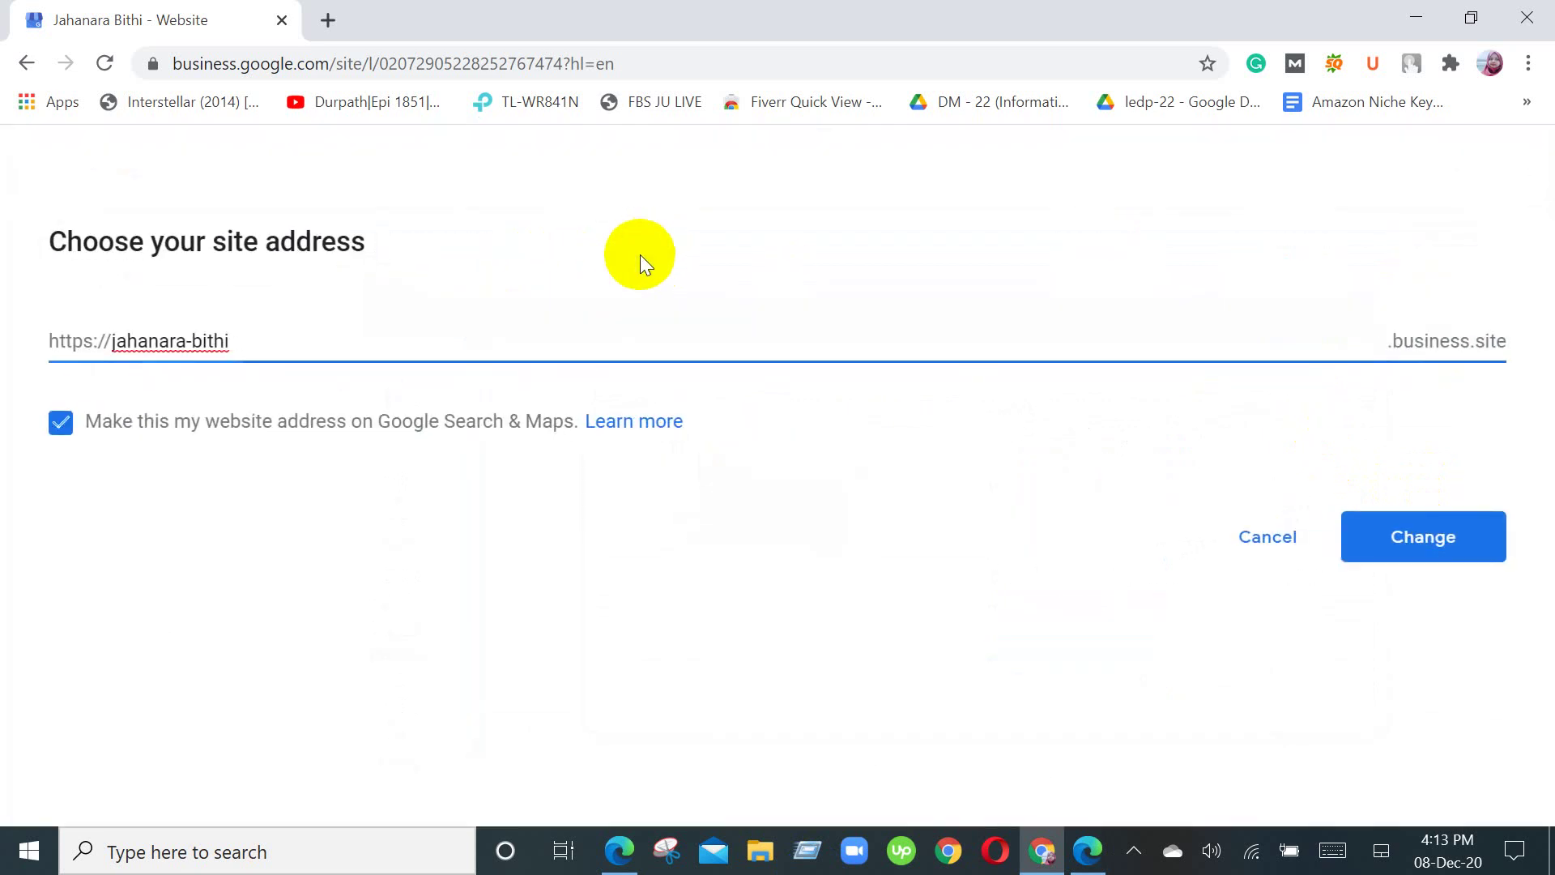
pyautogui.click(1288, 553)
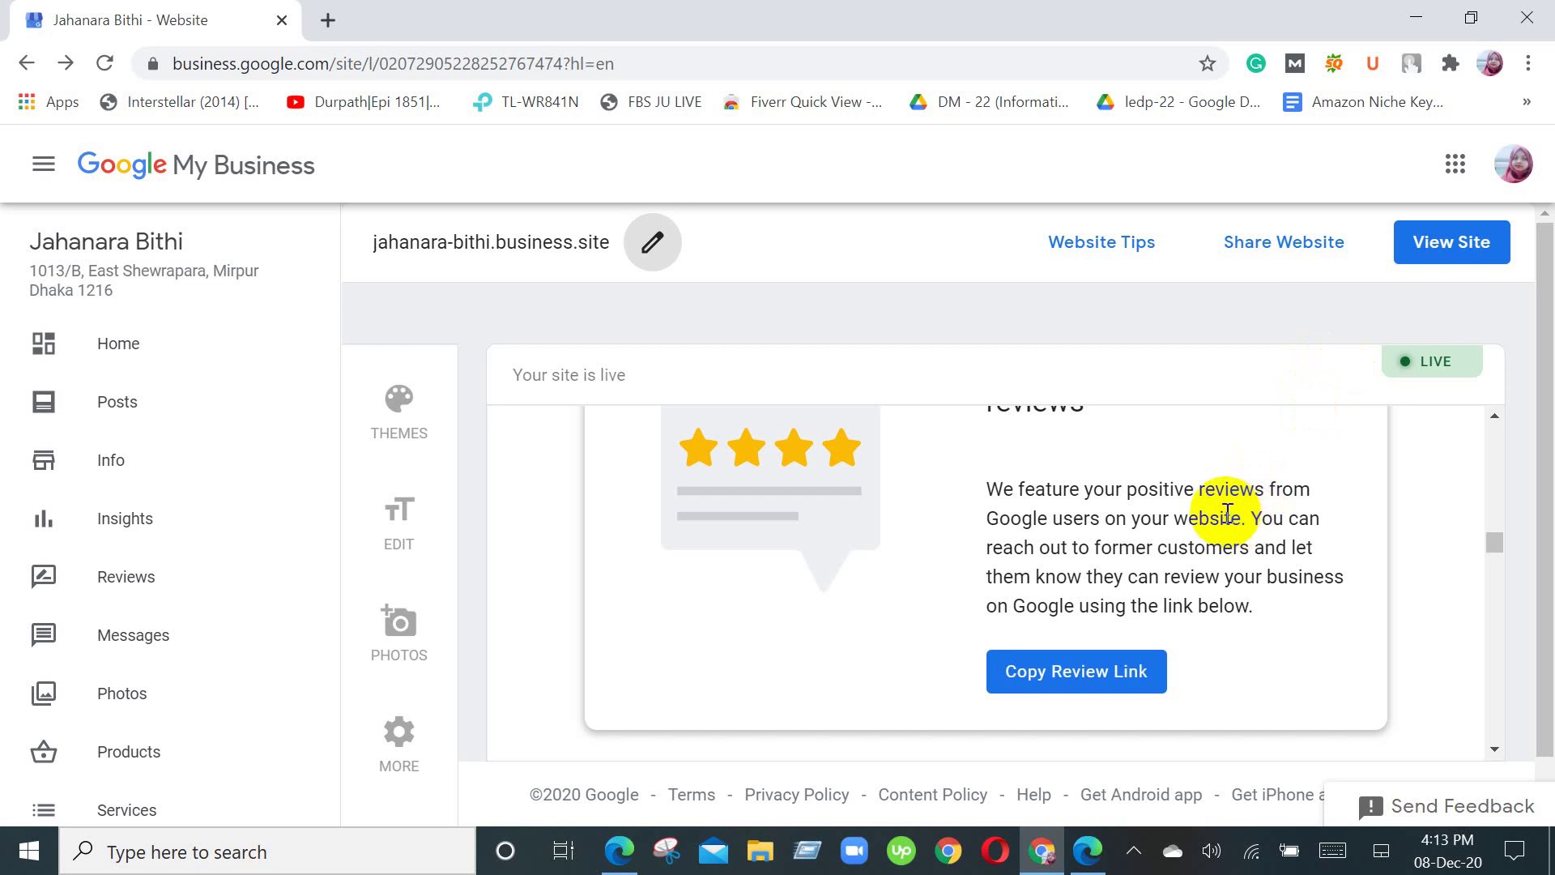
# Step: Scroll the live site preview through its sections, ending at the 'Internet Marketing Service in Dhaka' header
pyautogui.scroll(15, 1227, 511)
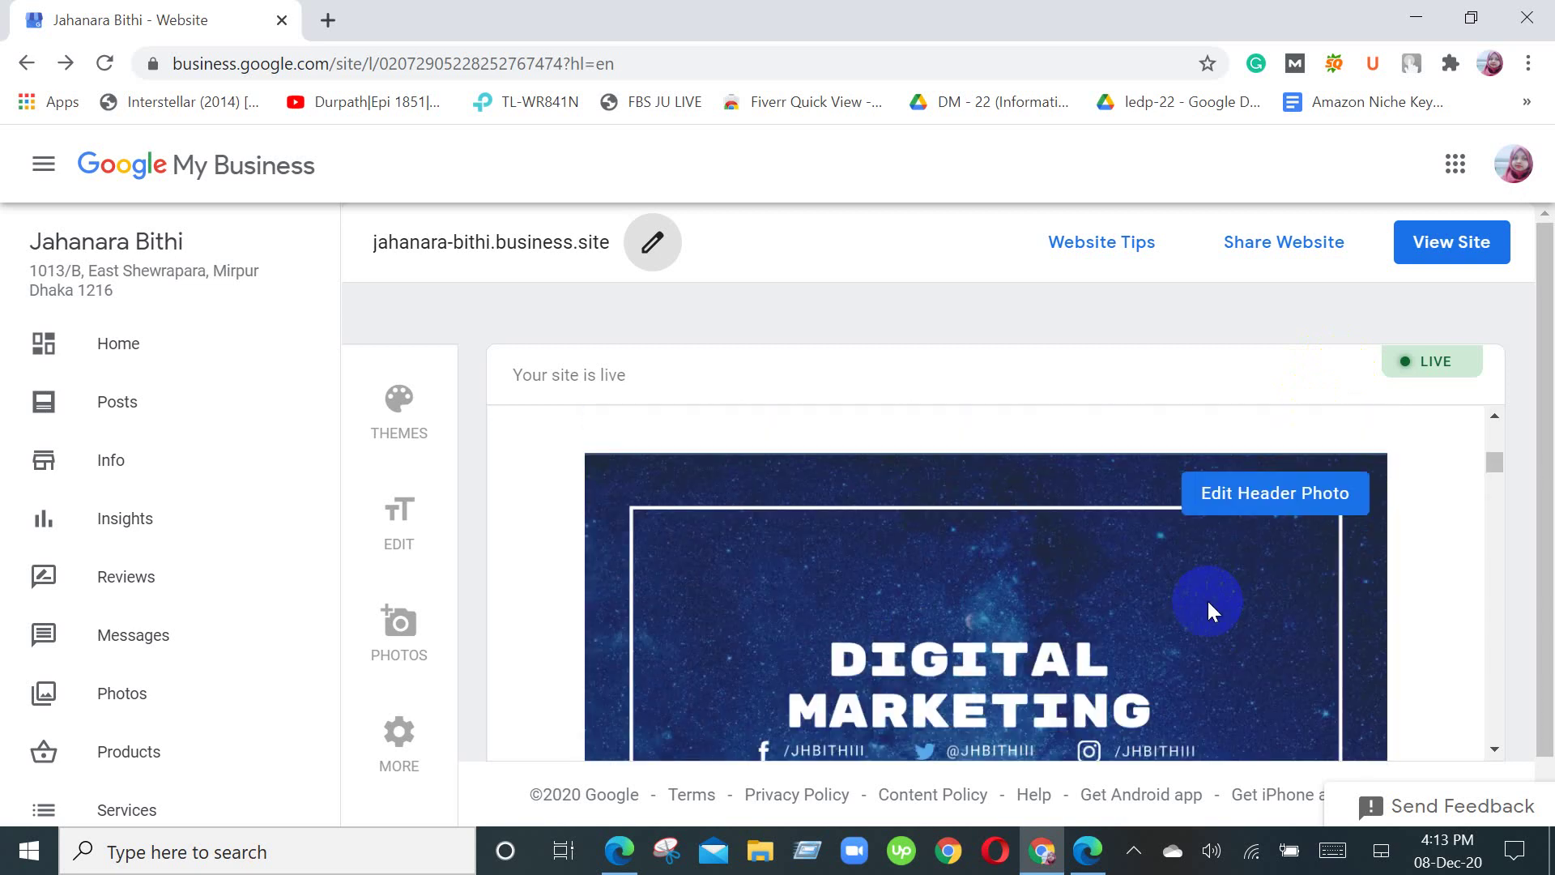
pyautogui.scroll(5, 1207, 600)
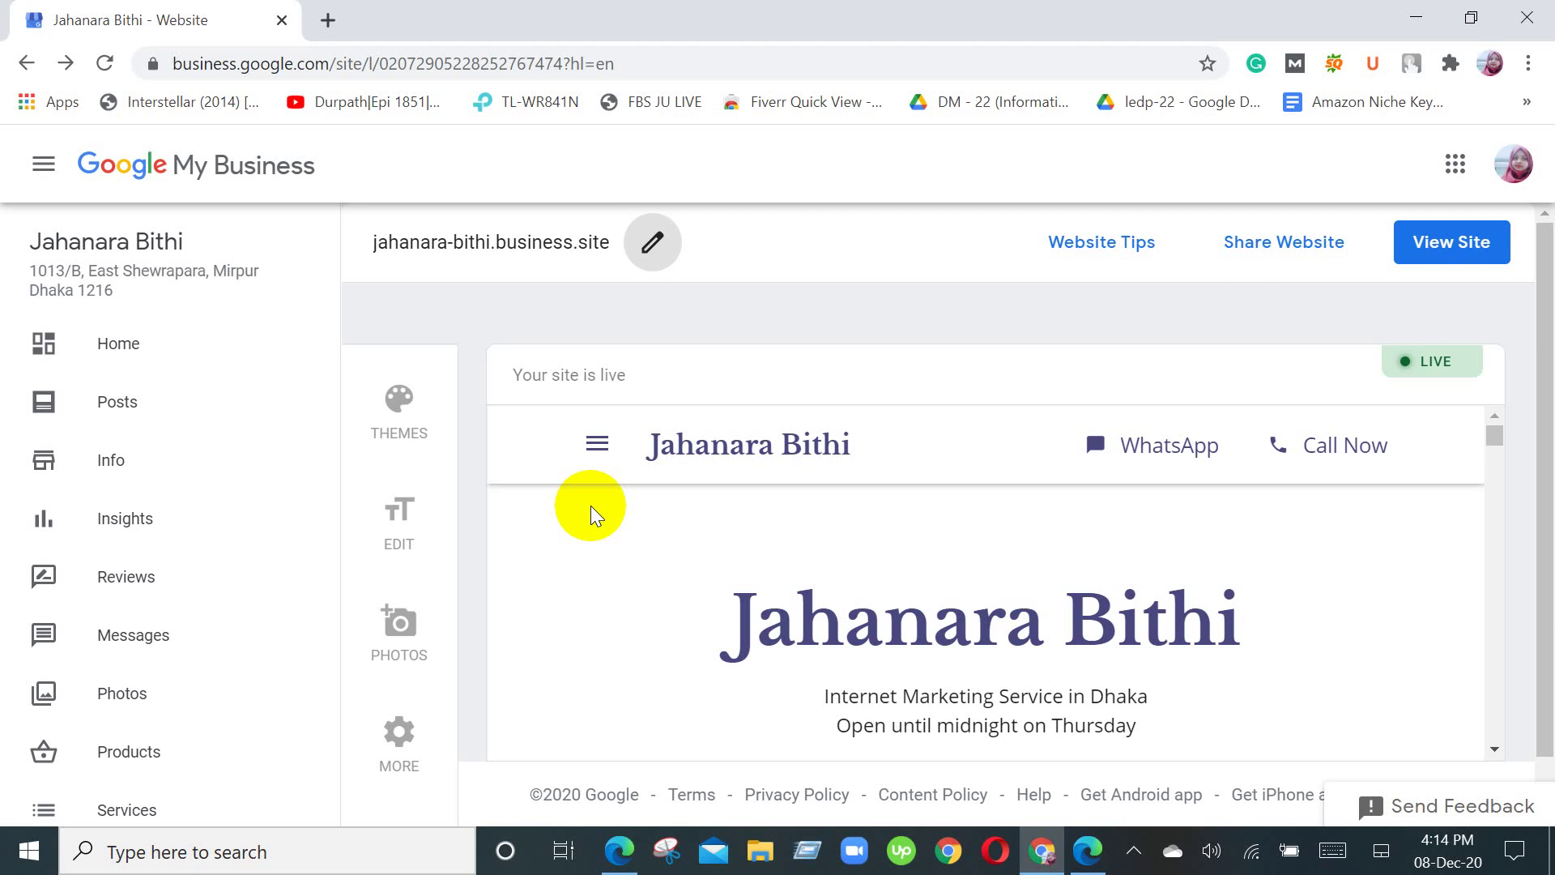
pyautogui.scroll(-10, 644, 614)
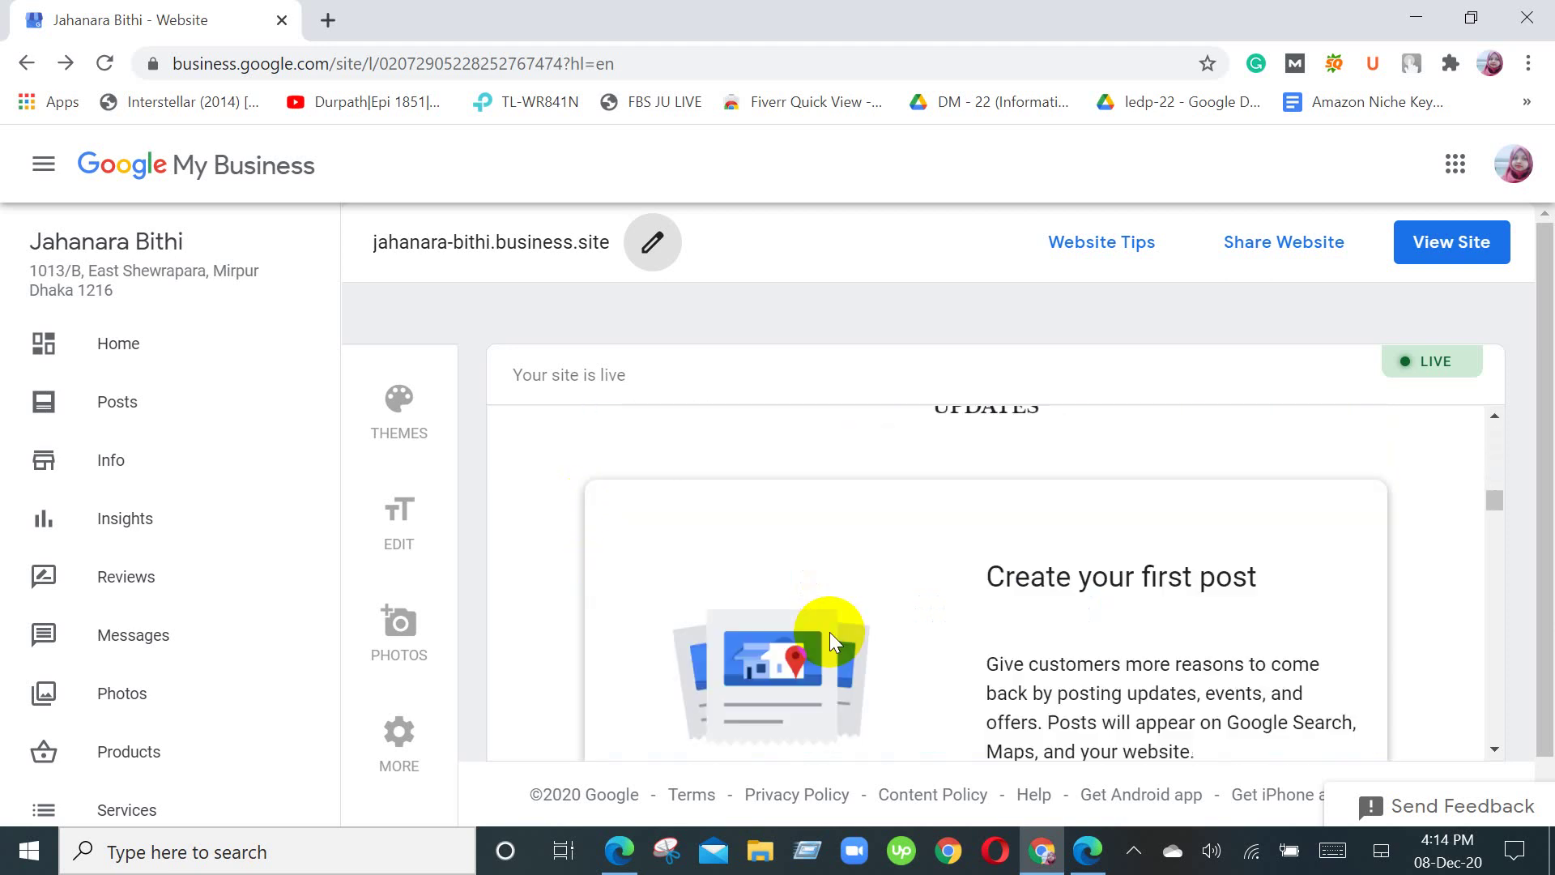
pyautogui.scroll(-3, 824, 639)
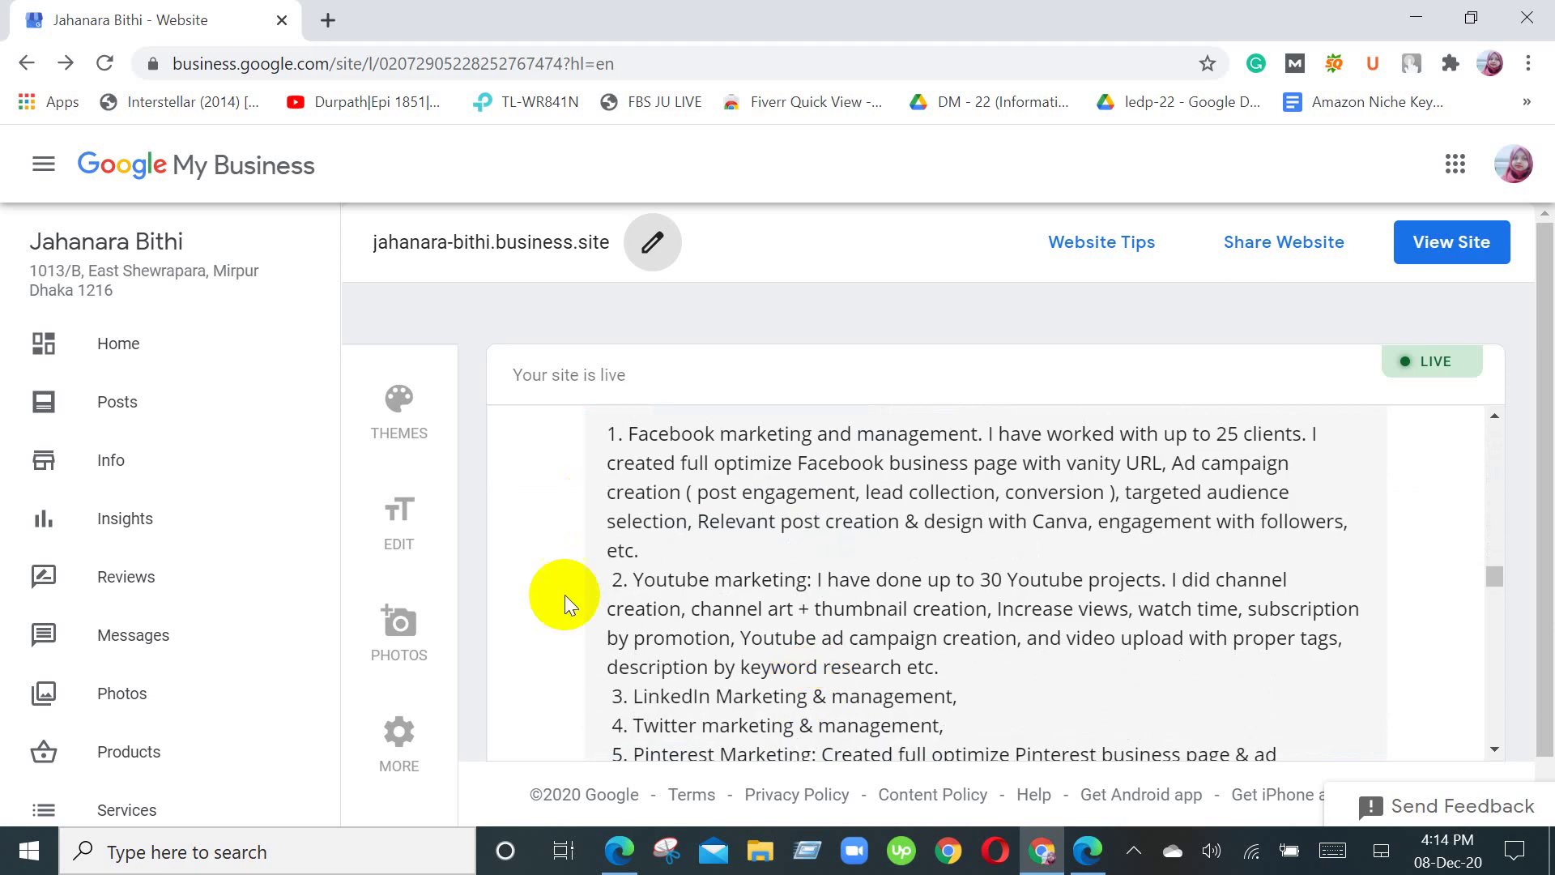
pyautogui.scroll(-3, 591, 543)
pyautogui.scroll(4, 1183, 579)
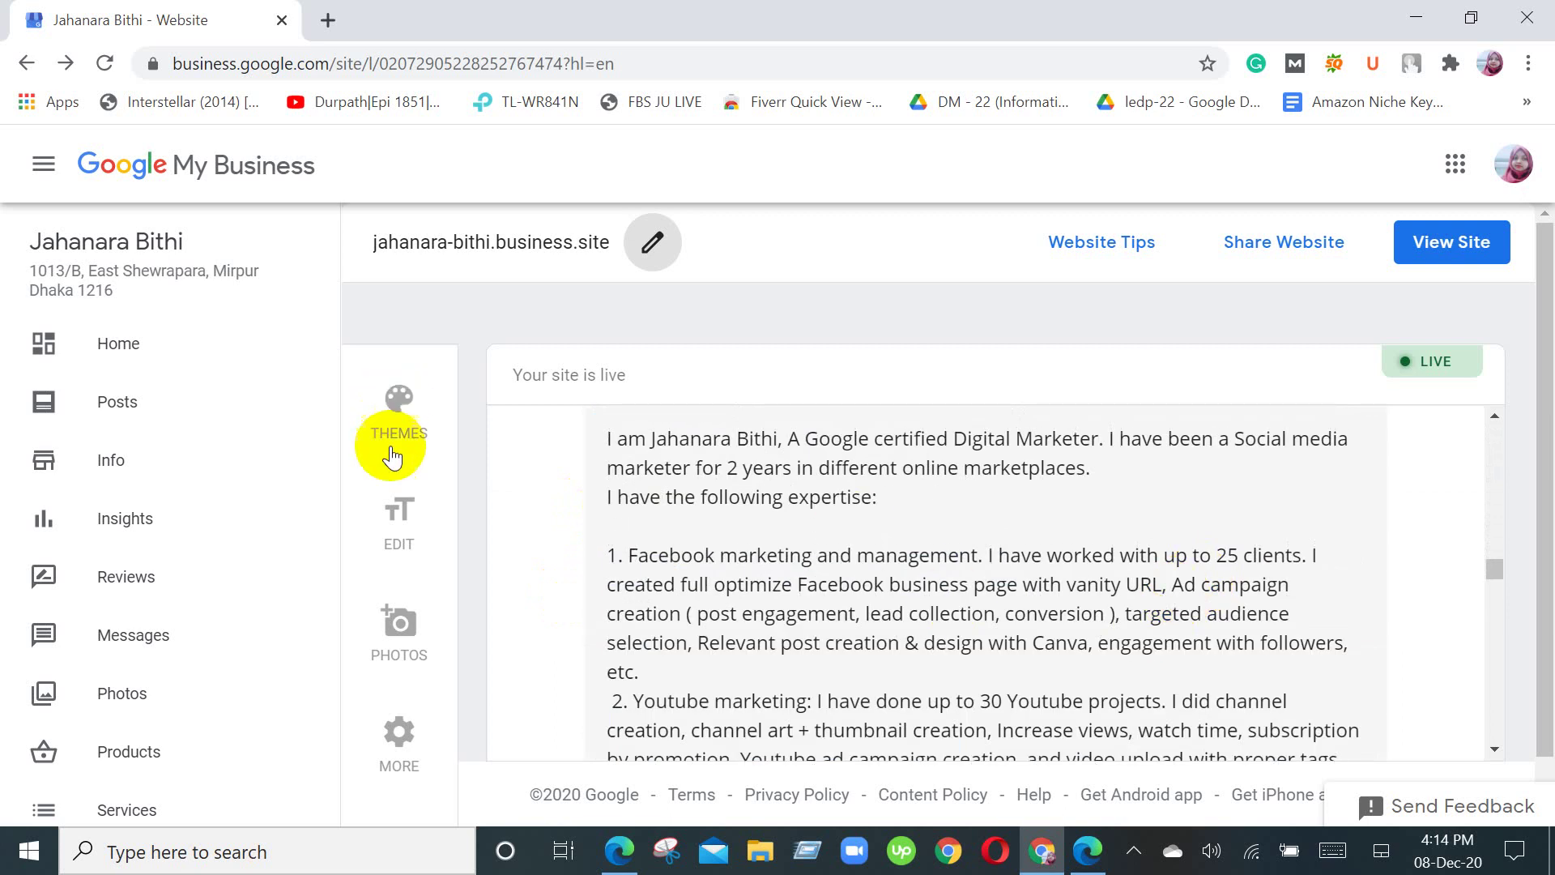
pyautogui.scroll(1, 843, 541)
pyautogui.scroll(5, 844, 541)
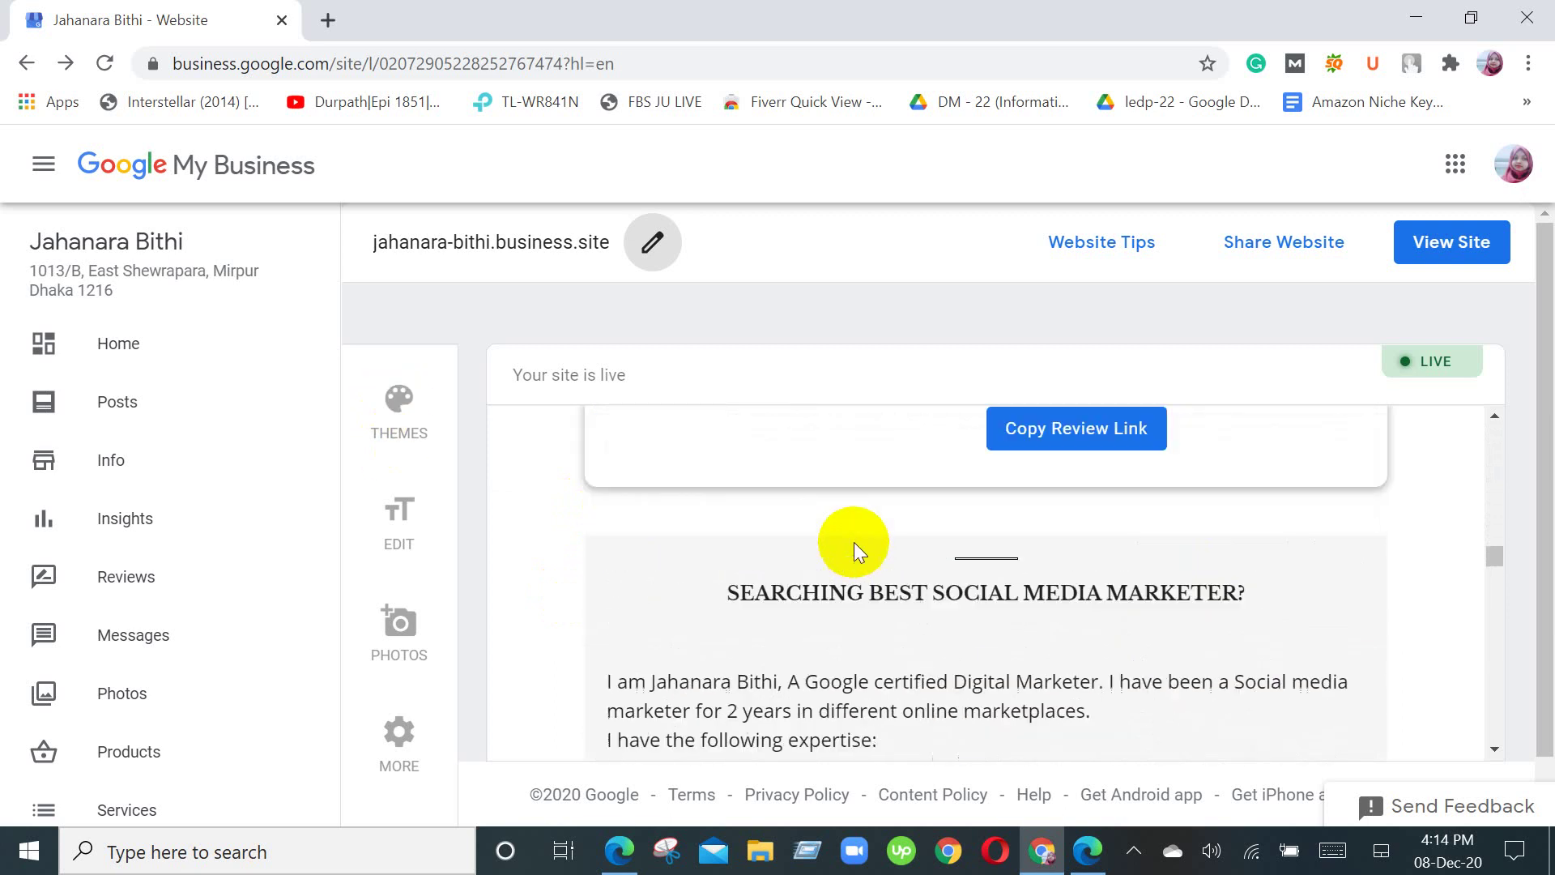
pyautogui.scroll(-6, 820, 574)
pyautogui.scroll(7, 814, 562)
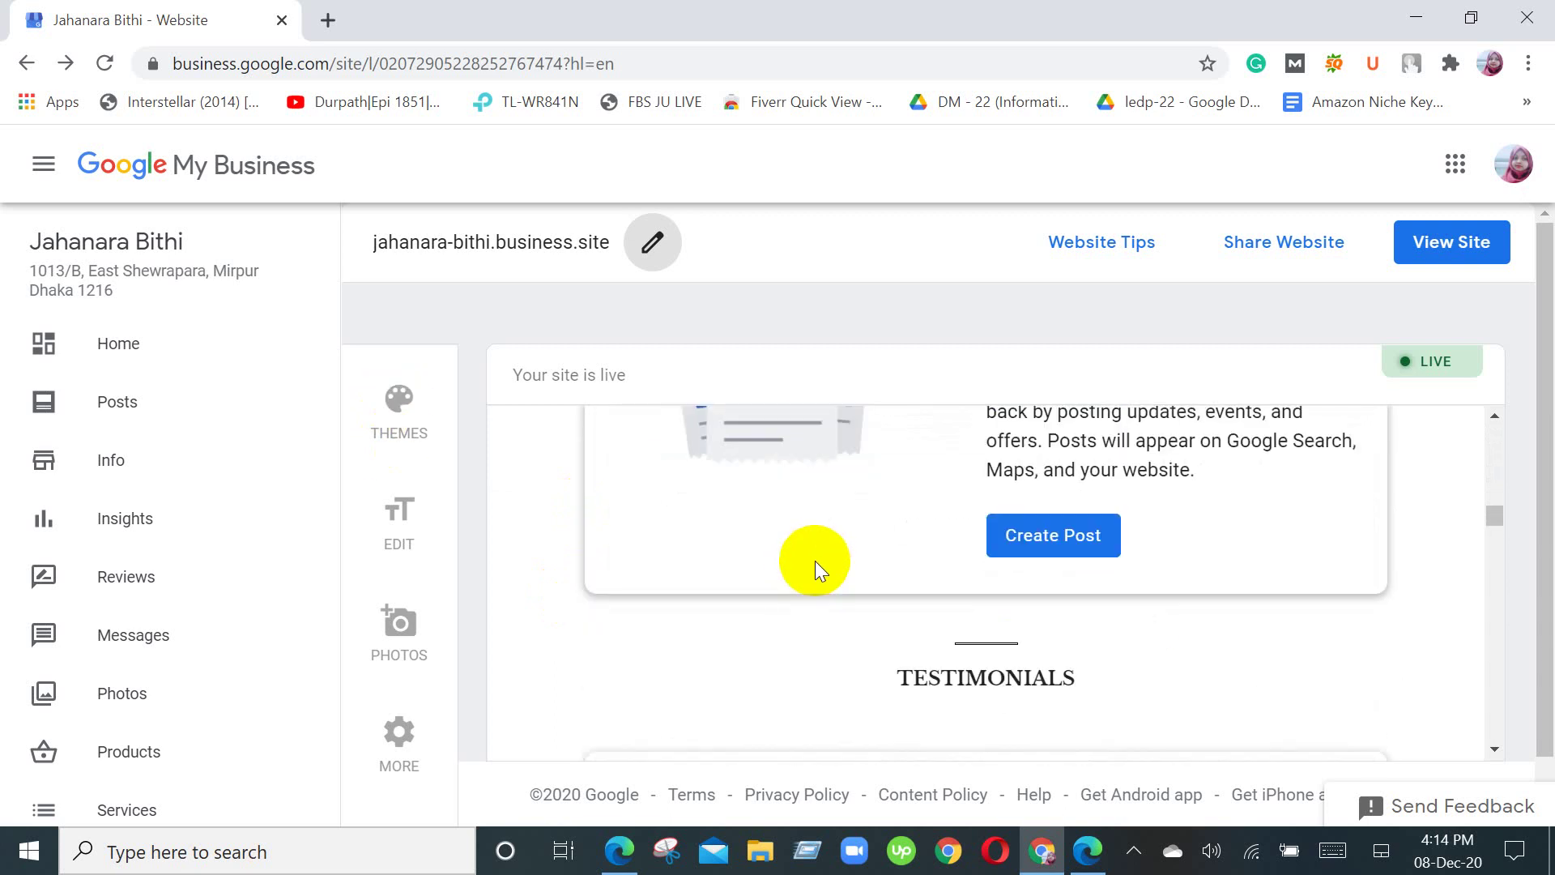
pyautogui.scroll(-3, 778, 547)
pyautogui.scroll(-3, 790, 504)
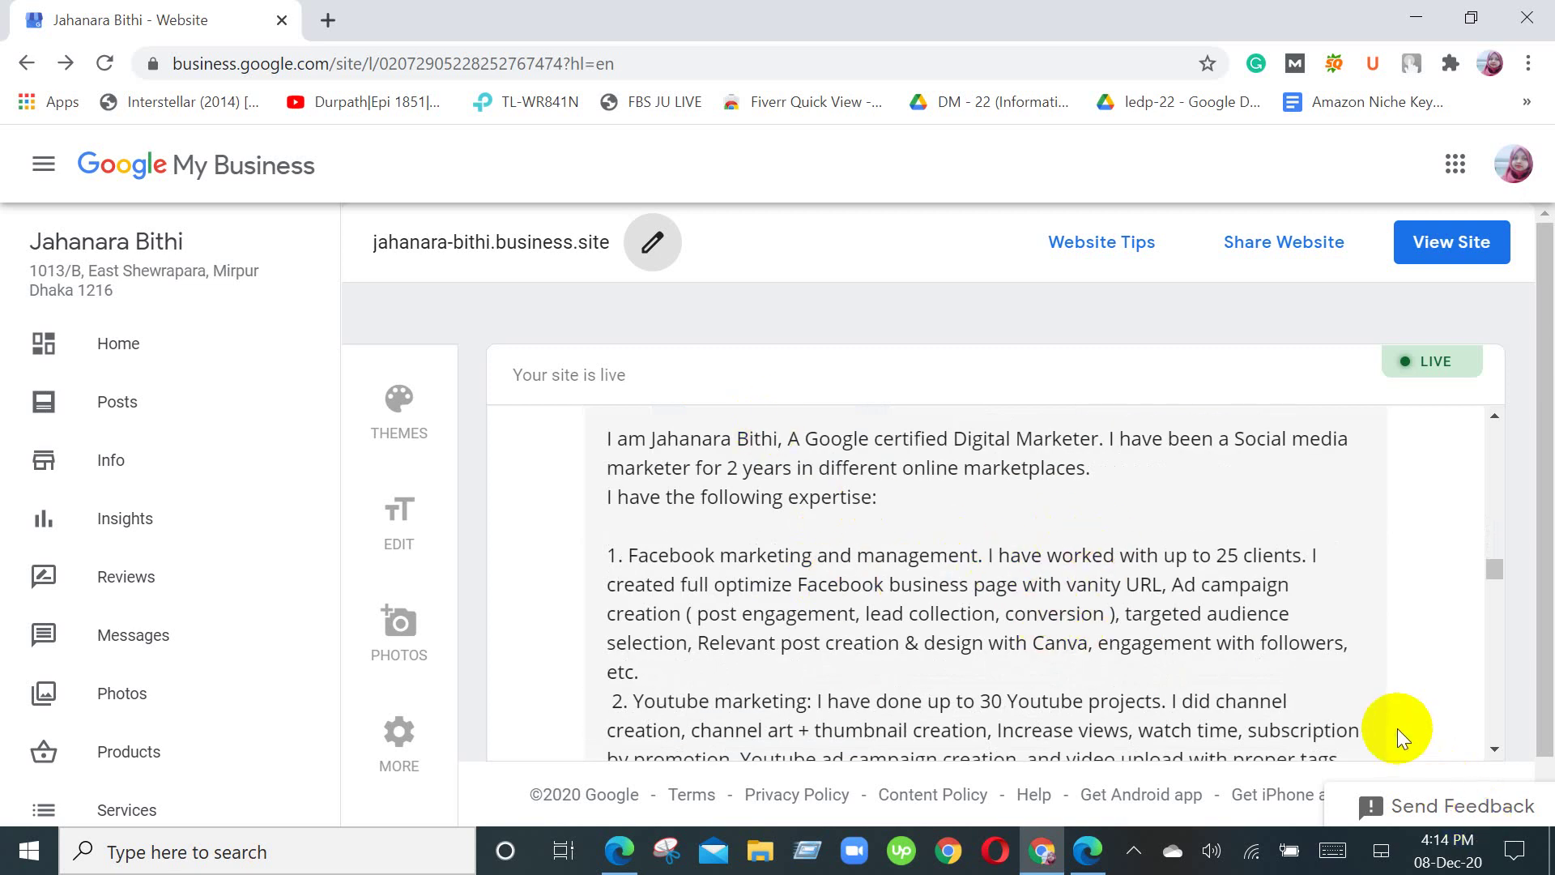
pyautogui.scroll(-5, 1395, 724)
pyautogui.scroll(8, 1398, 721)
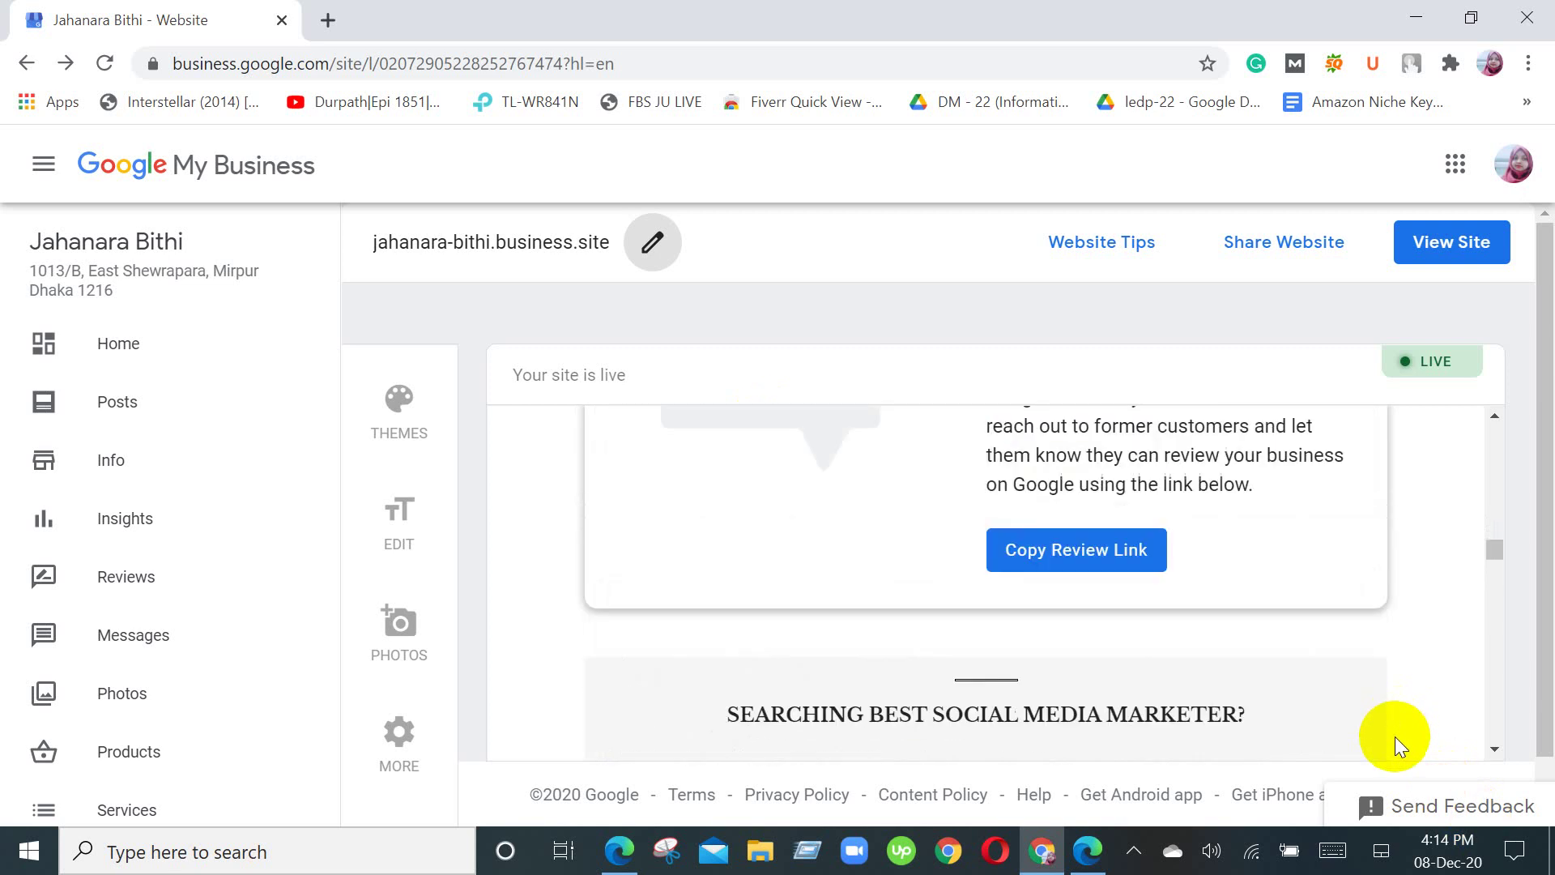
pyautogui.scroll(10, 1396, 742)
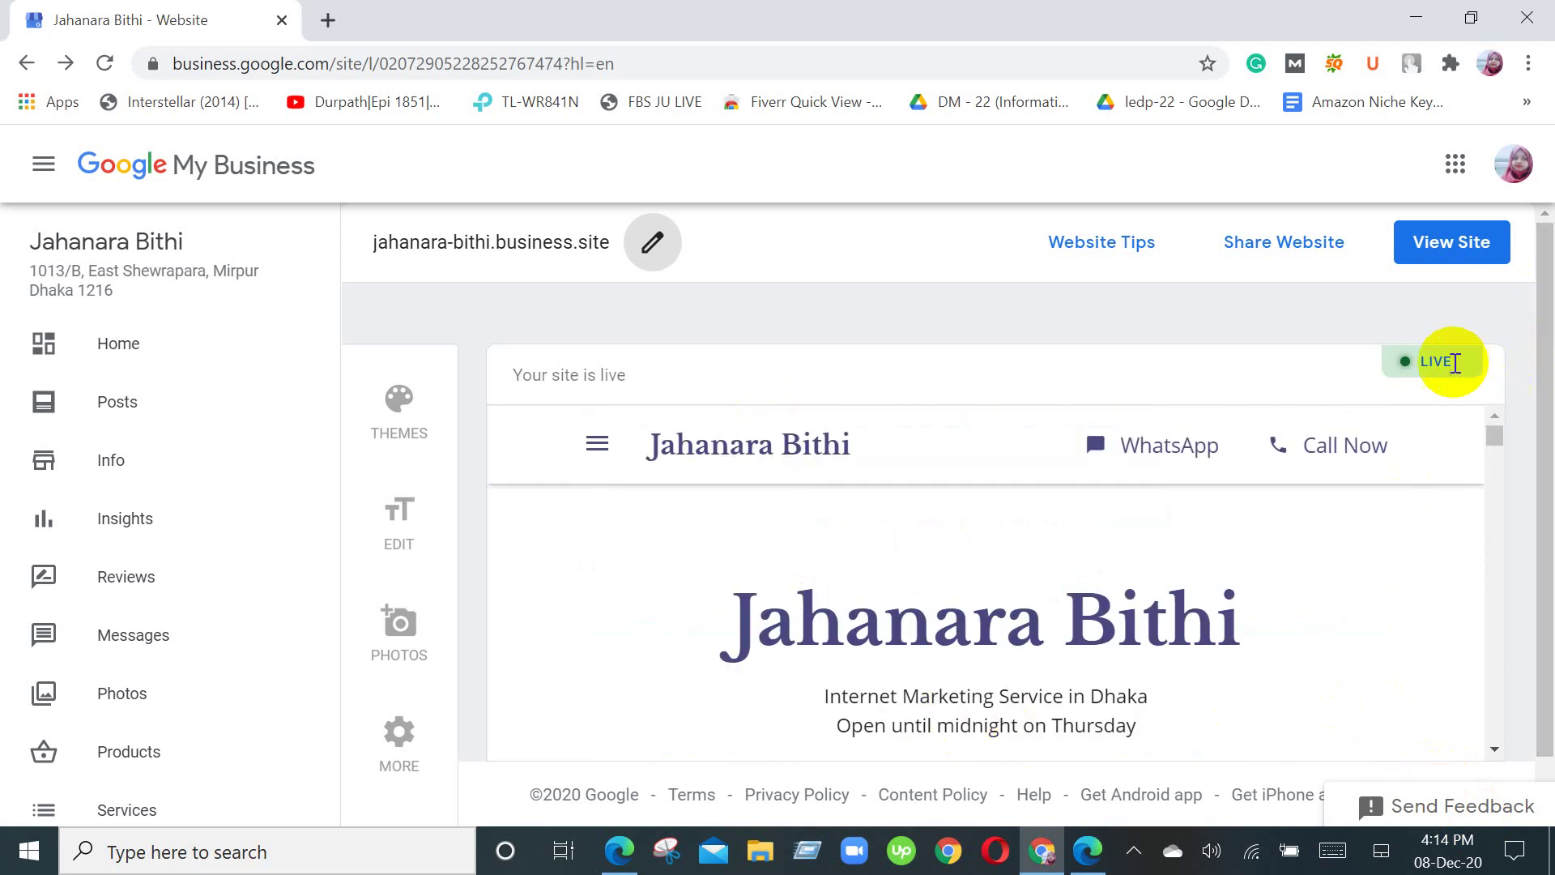
# Step: Bring the Google Meet call forward from the taskbar, still presenting to everyone
pyautogui.click(618, 854)
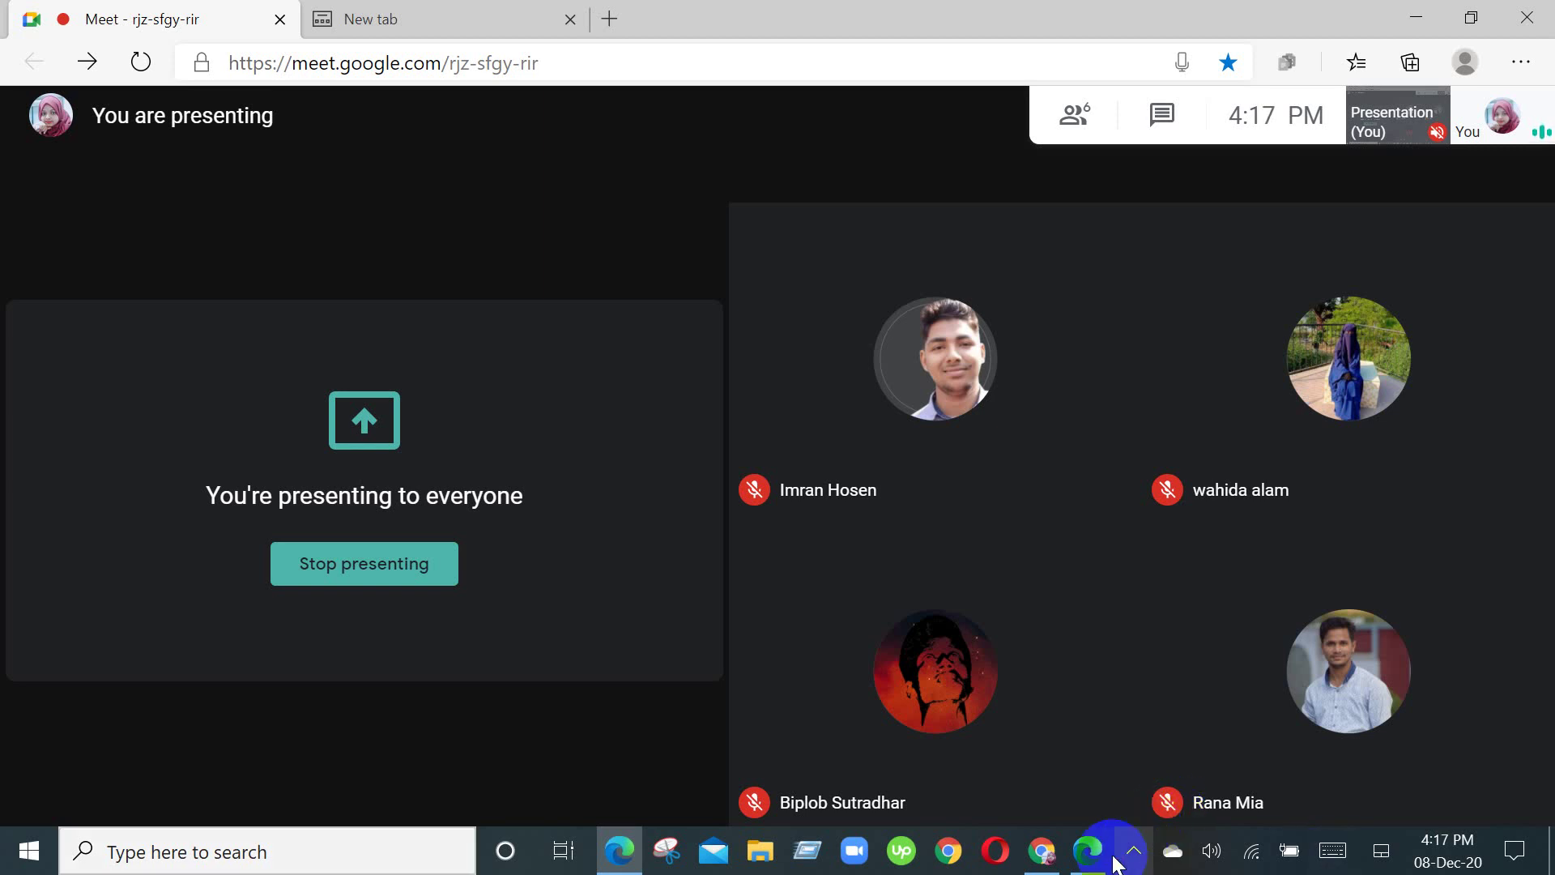
# Step: Return to Google My Business and scroll the site preview from UPDATES down to the Powered by Google footer
pyautogui.click(1052, 861)
pyautogui.scroll(-8, 799, 693)
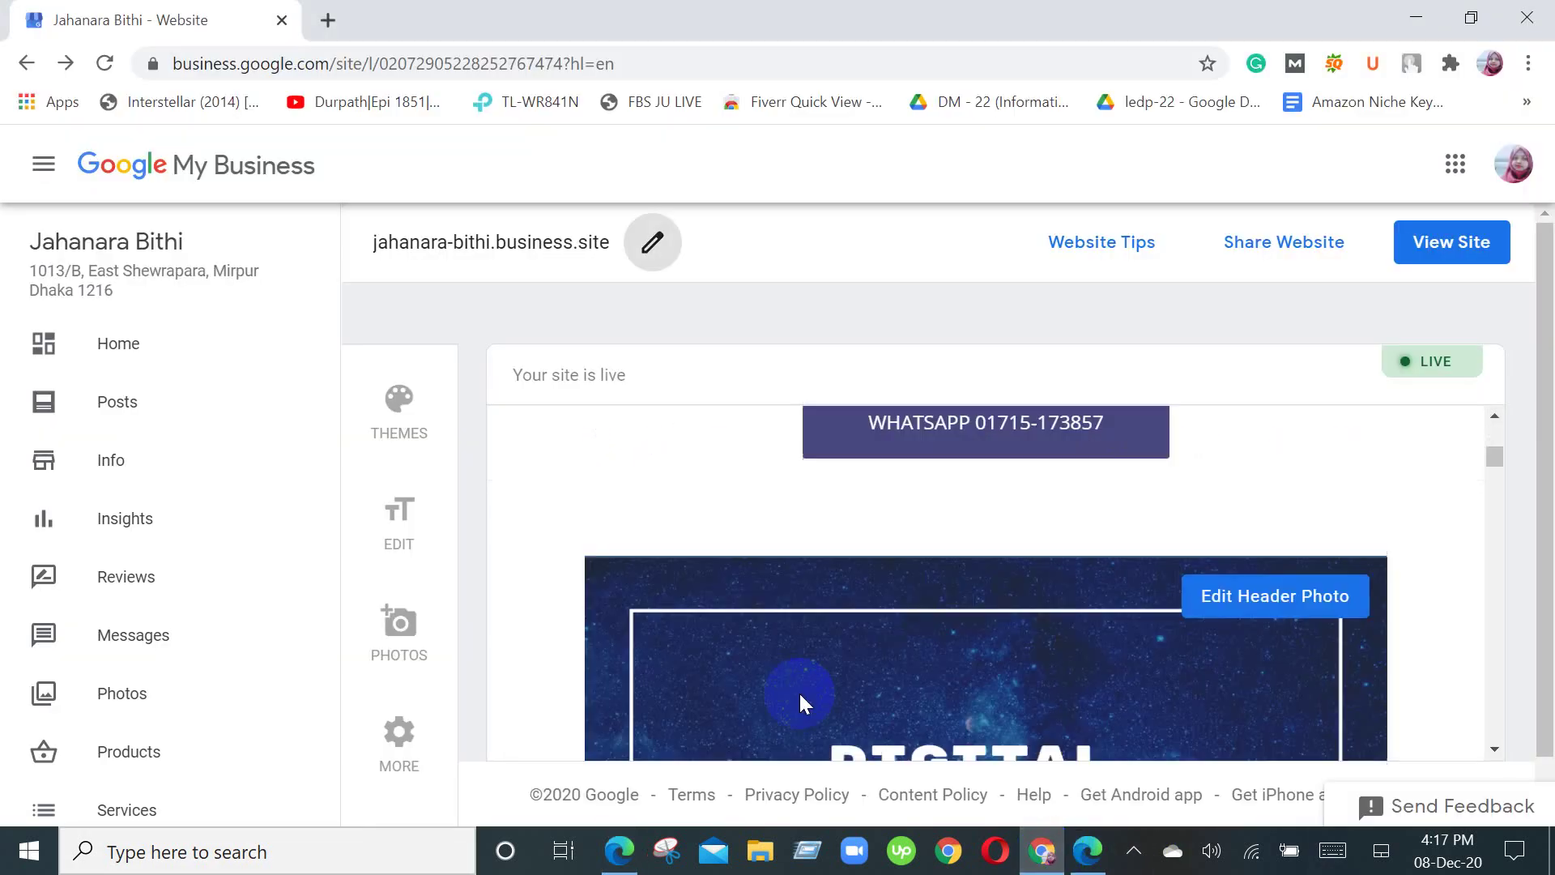
pyautogui.scroll(4, 799, 693)
pyautogui.scroll(-4, 798, 690)
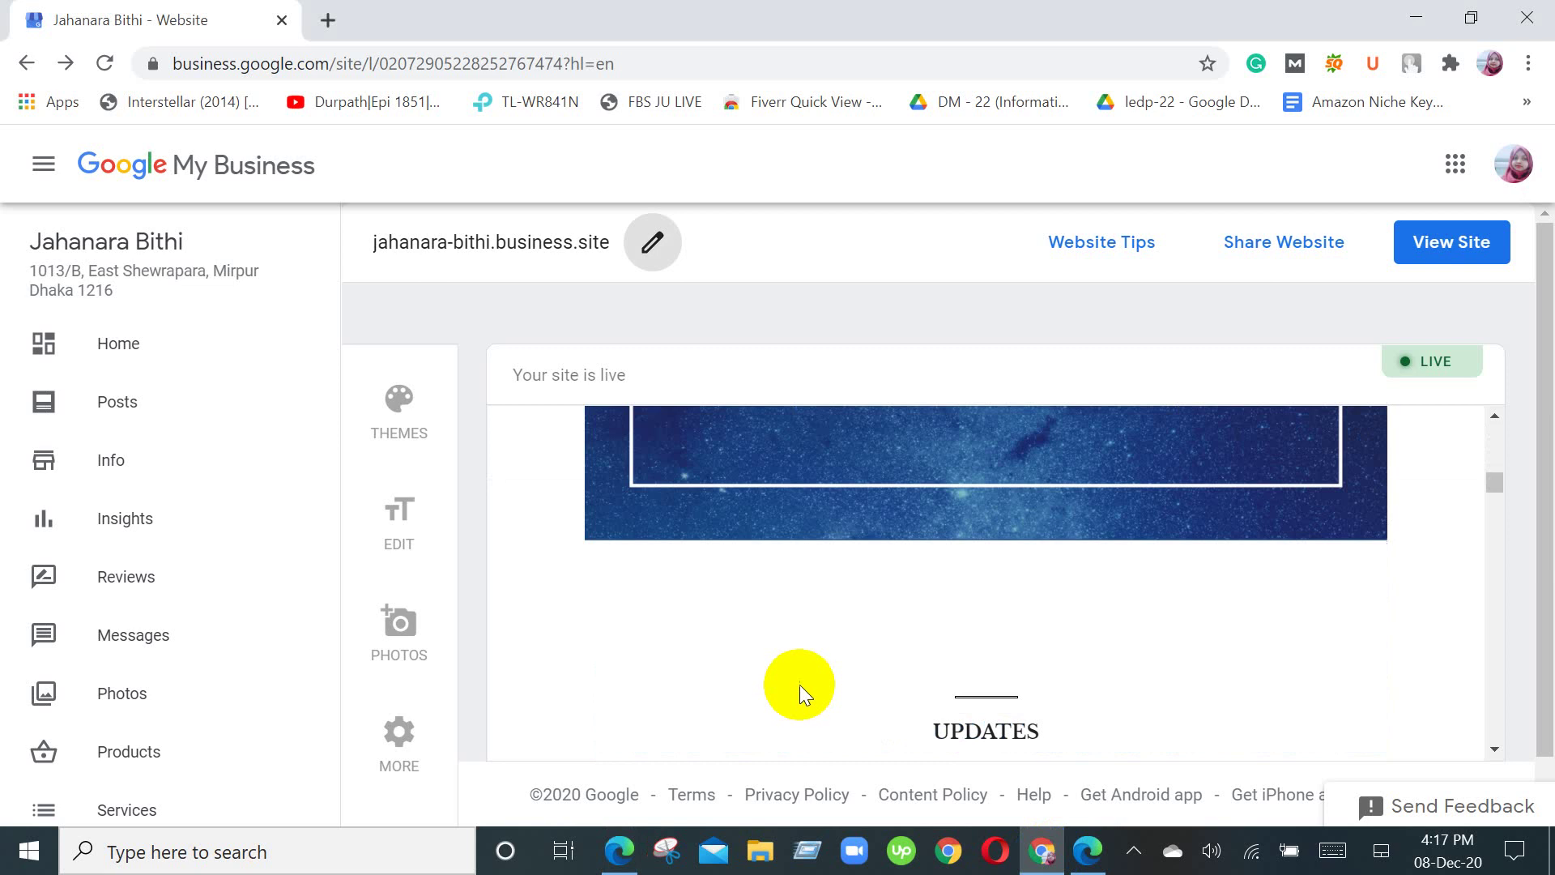
pyautogui.scroll(4, 799, 684)
pyautogui.scroll(-12, 796, 686)
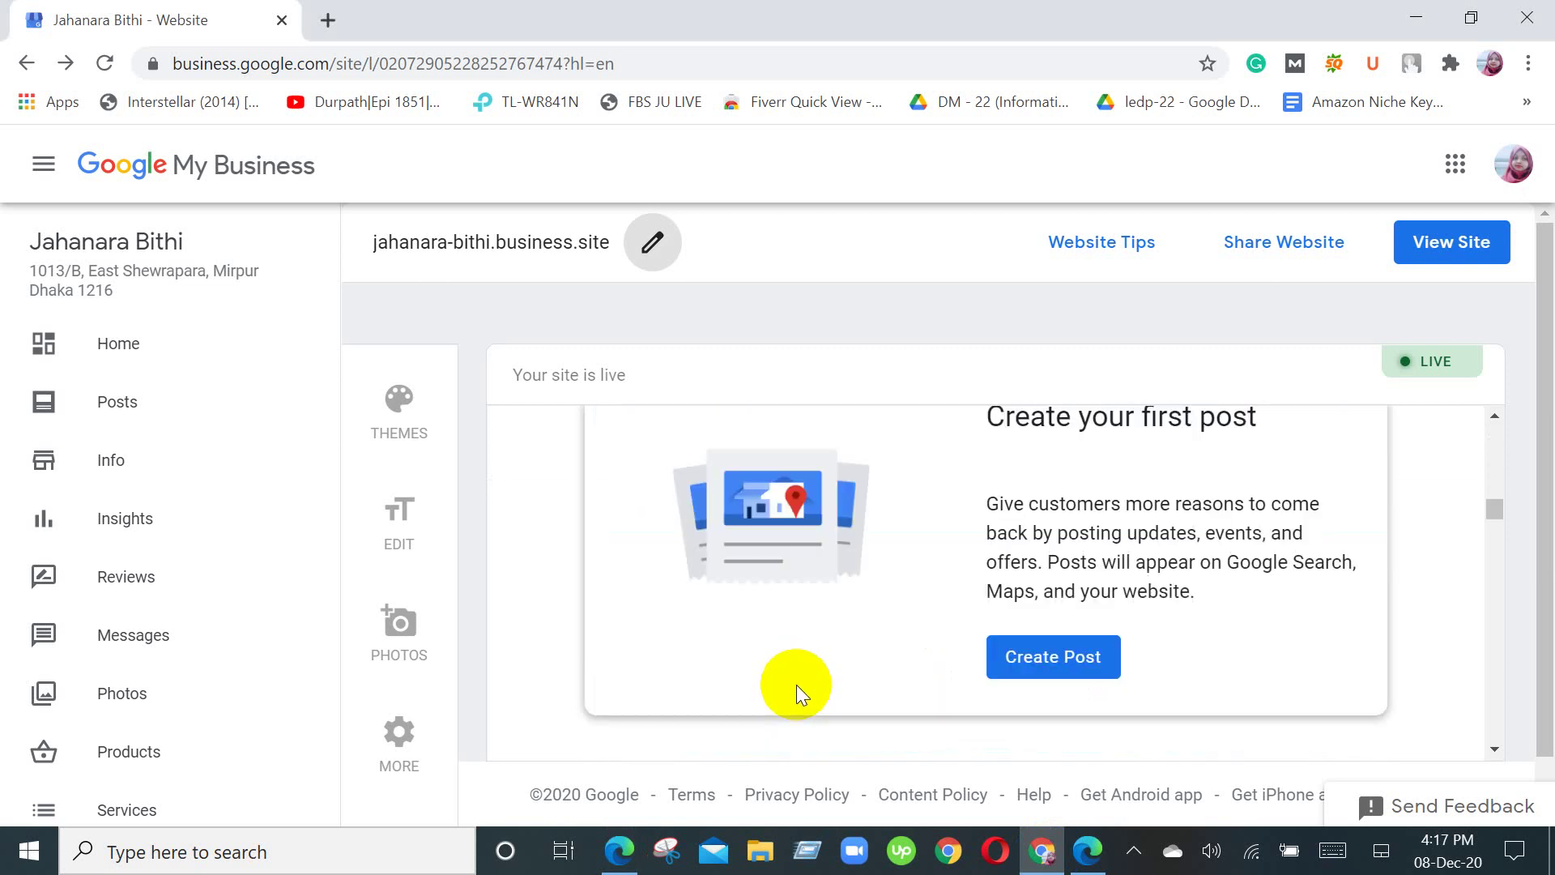
pyautogui.scroll(-12, 796, 688)
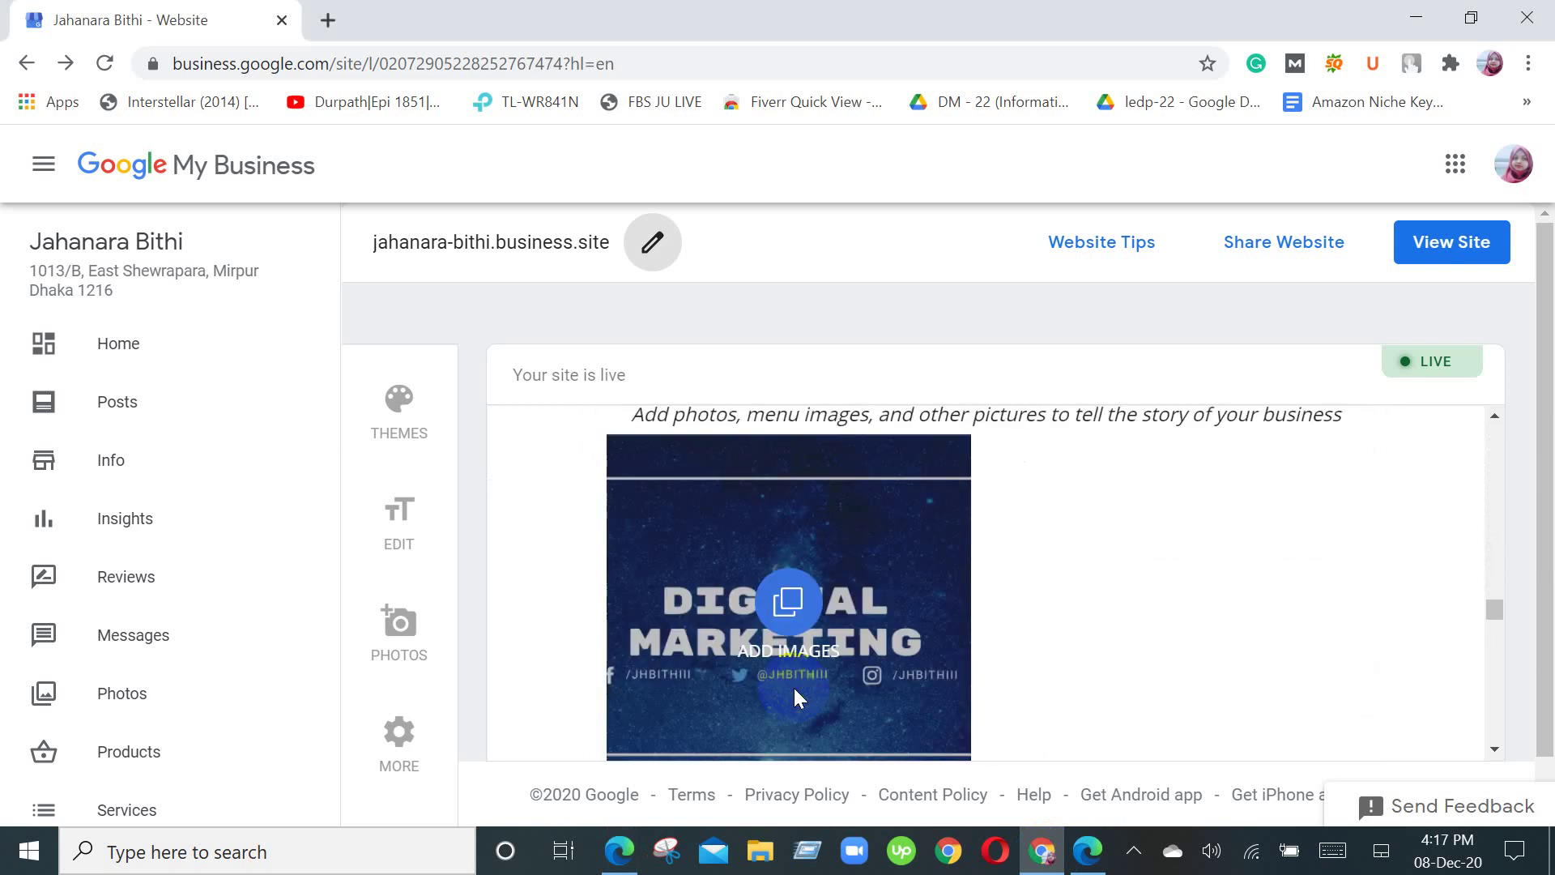
pyautogui.scroll(-1, 794, 688)
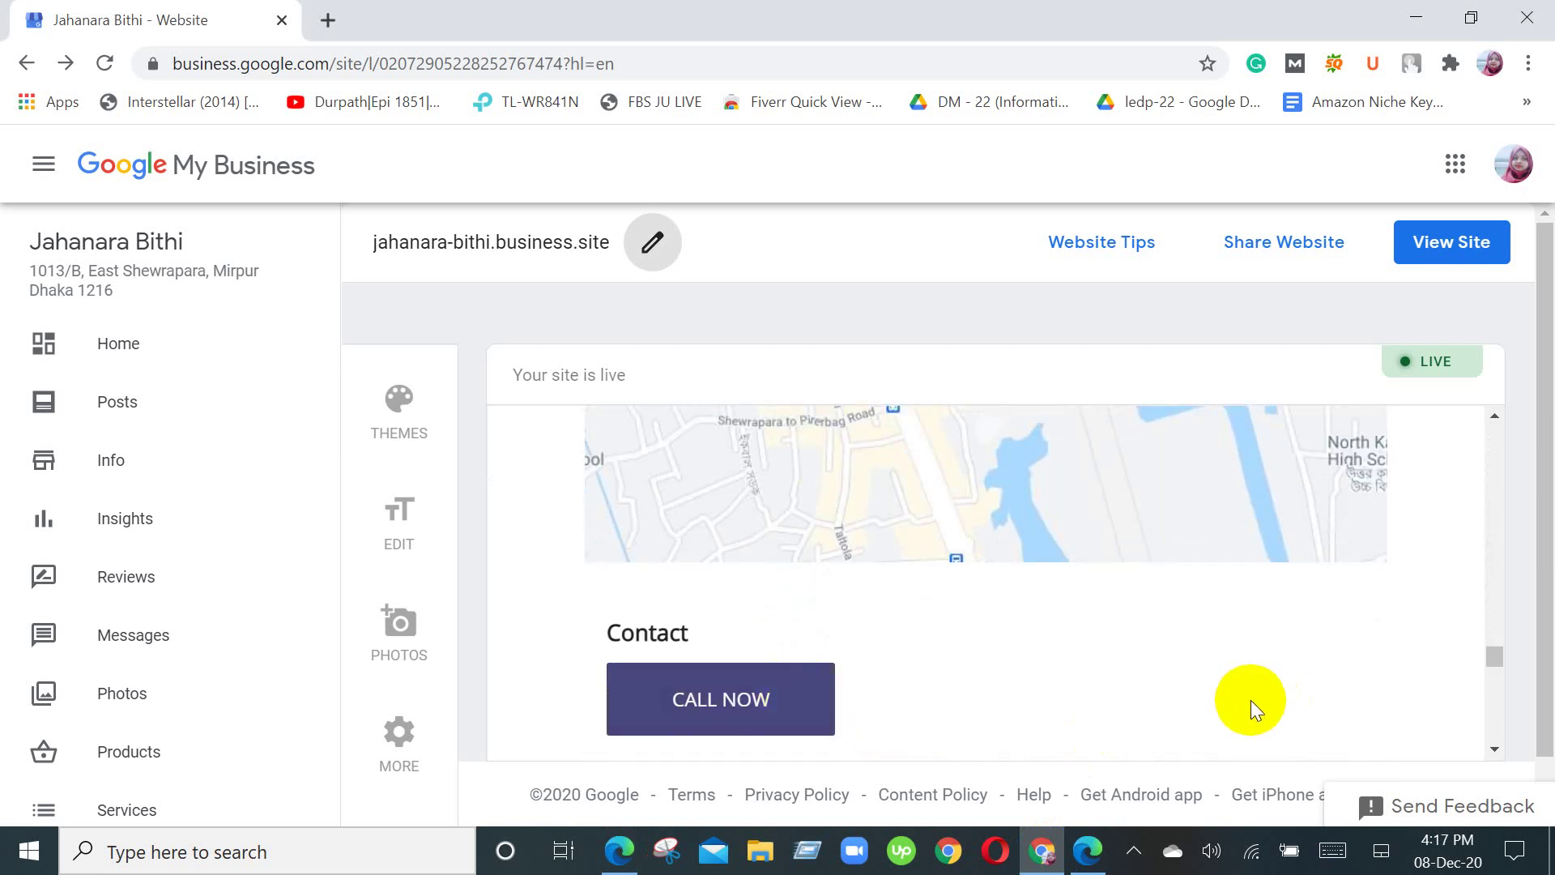
pyautogui.scroll(-1, 1150, 725)
pyautogui.scroll(-3, 1149, 725)
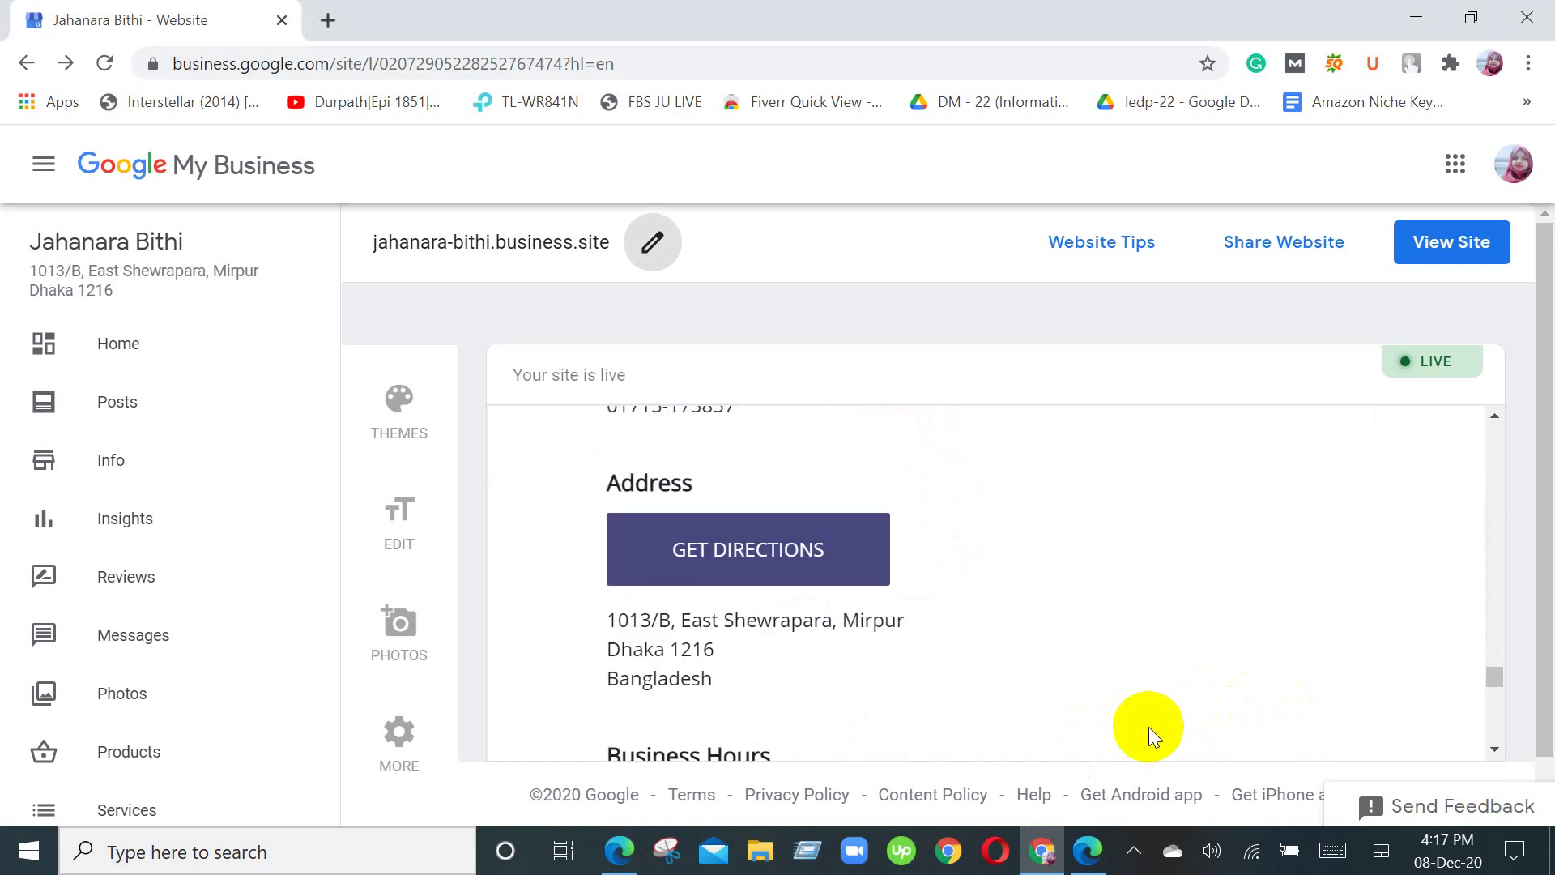
pyautogui.scroll(-3, 1166, 713)
pyautogui.scroll(-3, 1138, 717)
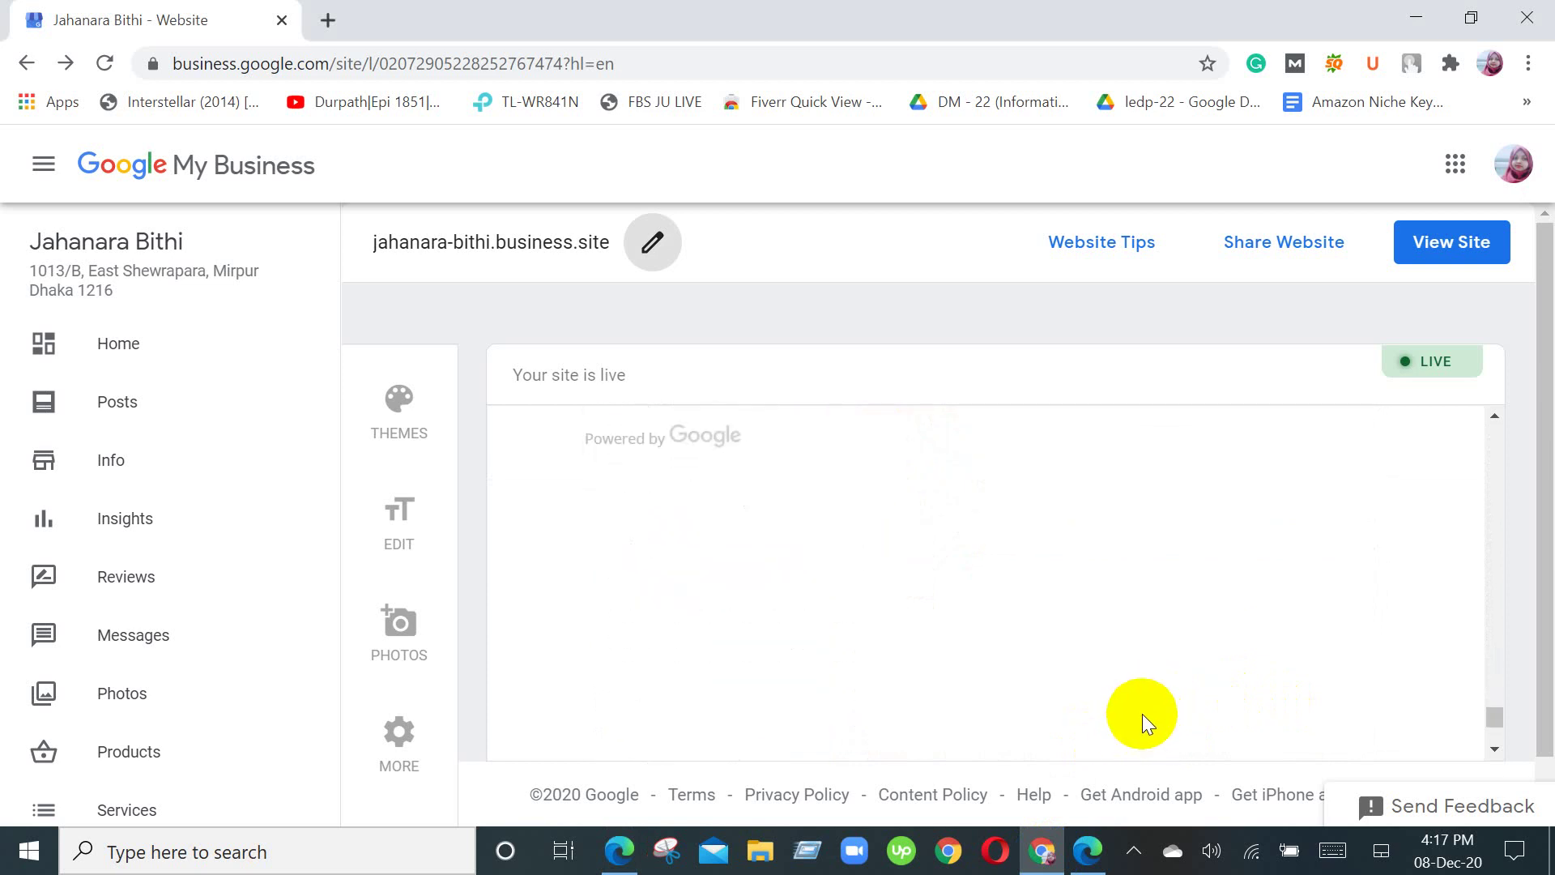
# Step: Bring the Google Meet call back in front from the Edge taskbar icon
pyautogui.click(625, 860)
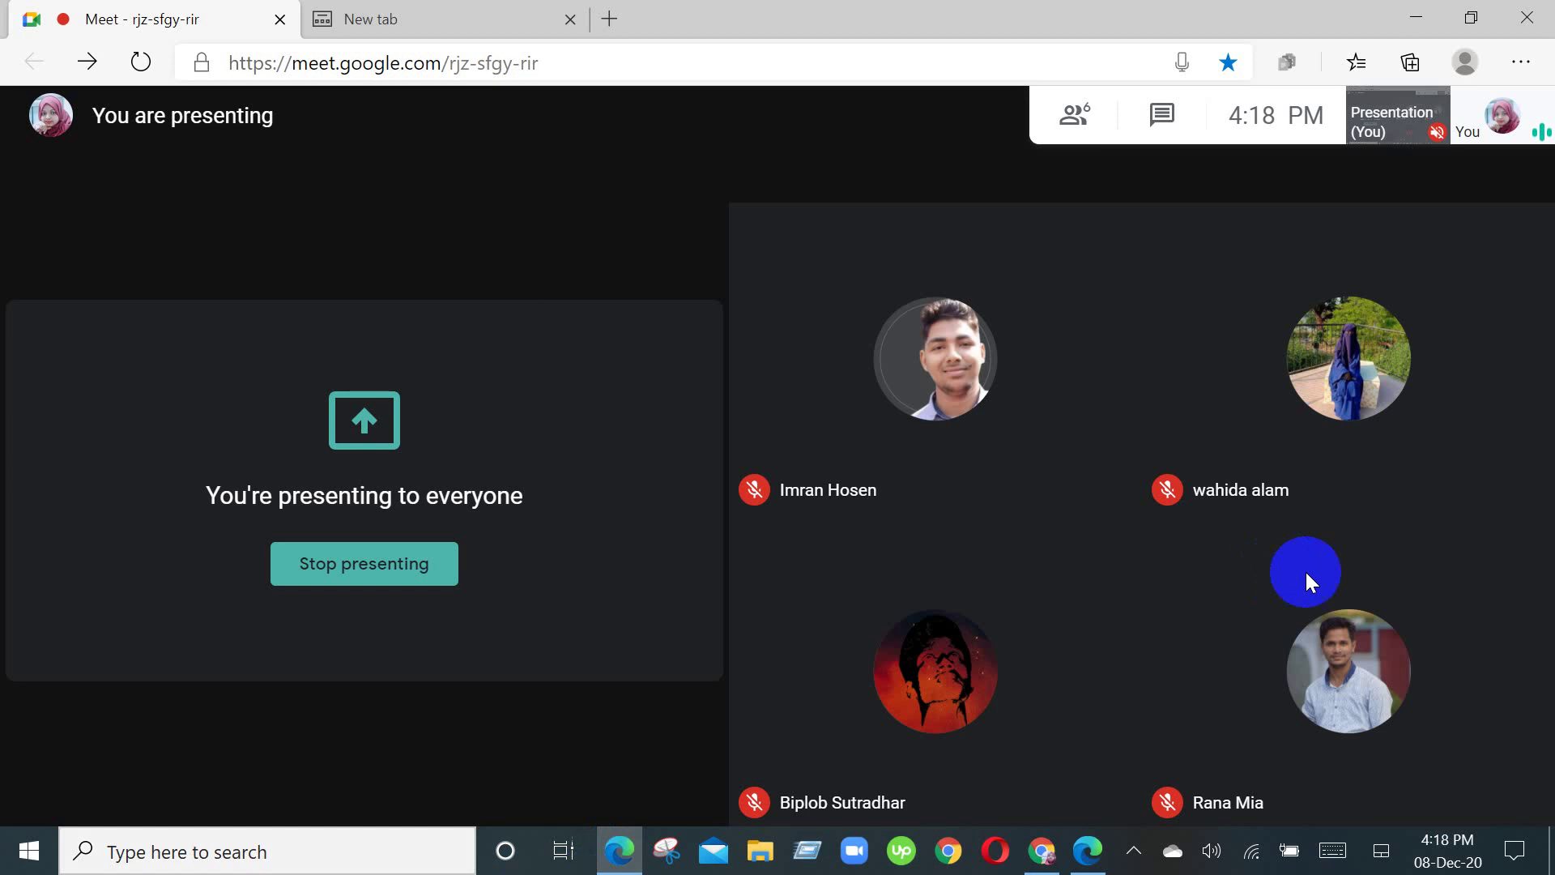
# Step: Return to the business website page and scroll the preview up from opening hours to the CONTACT US map
pyautogui.moveTo(1312, 593)
pyautogui.click(1041, 849)
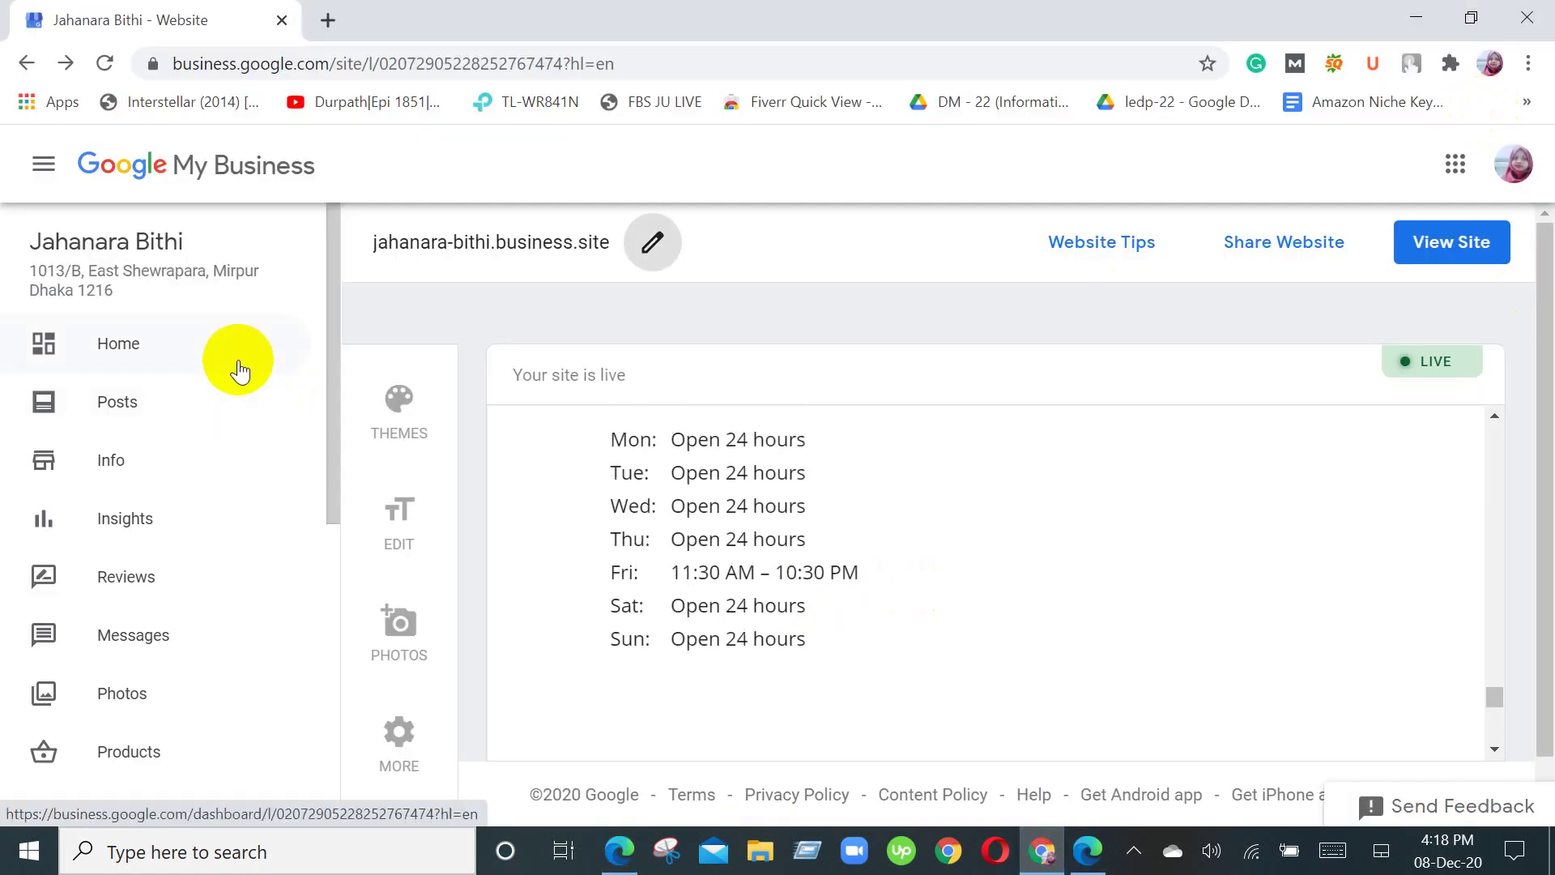
pyautogui.scroll(-7, 153, 632)
pyautogui.scroll(-5, 856, 670)
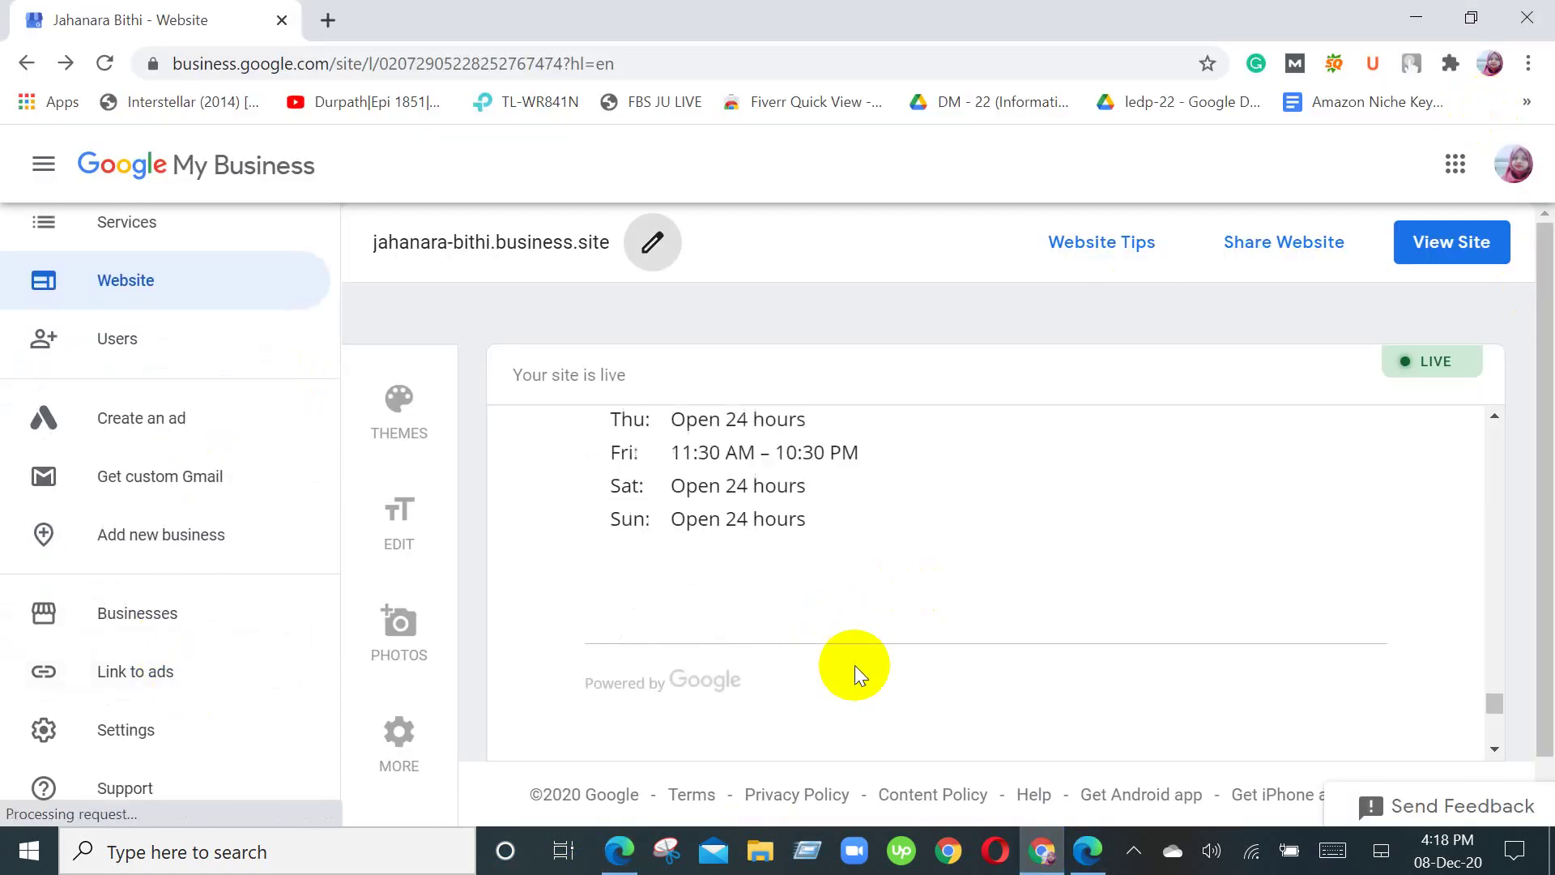
pyautogui.scroll(-3, 891, 640)
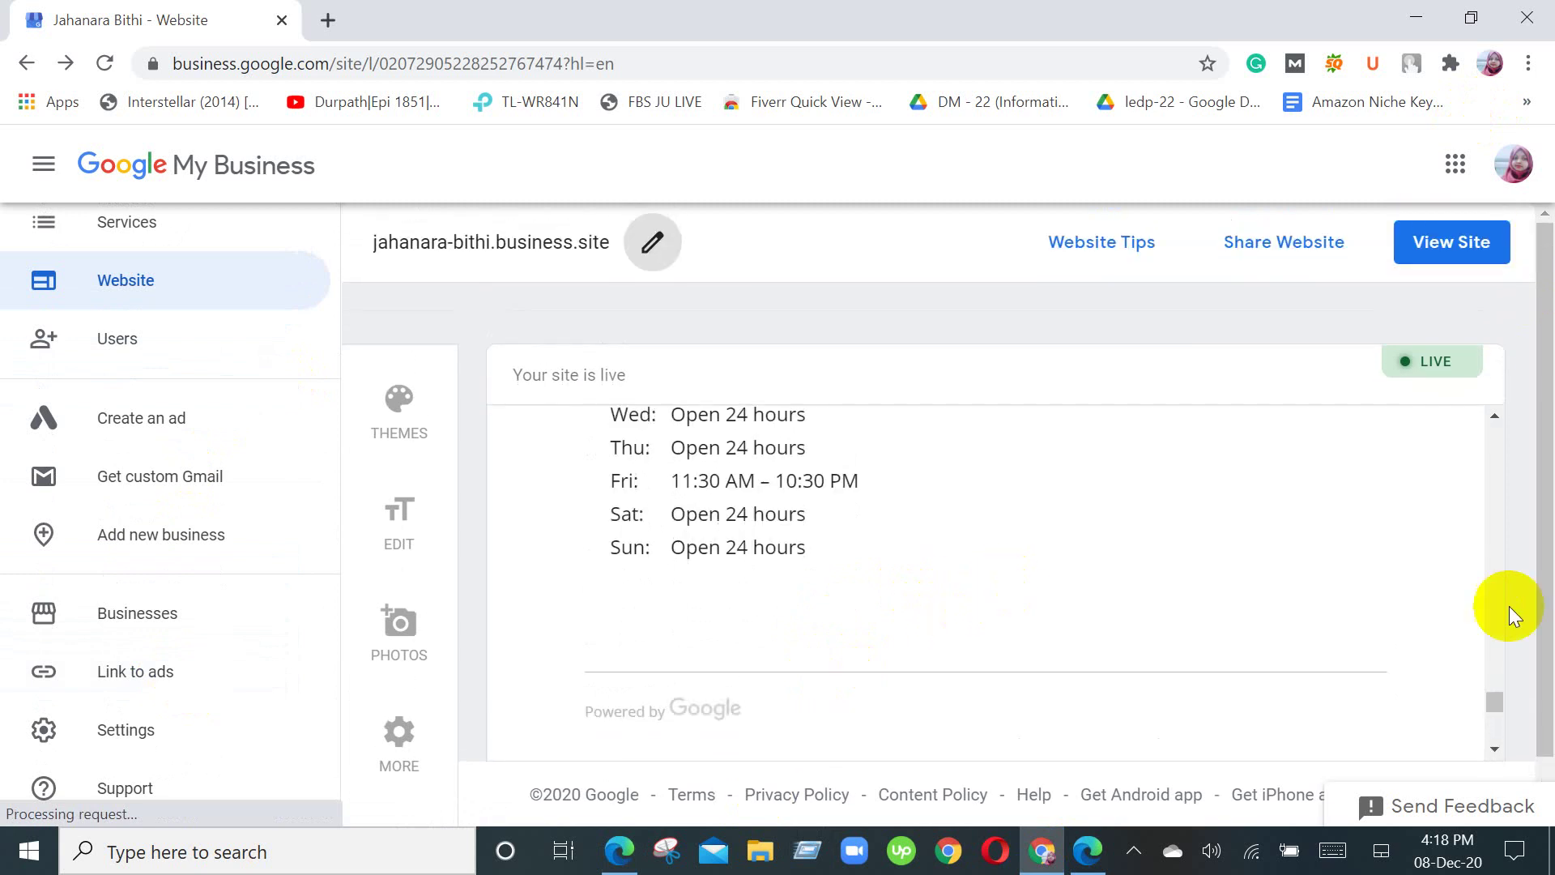
pyautogui.scroll(5, 1231, 616)
pyautogui.scroll(5, 1232, 619)
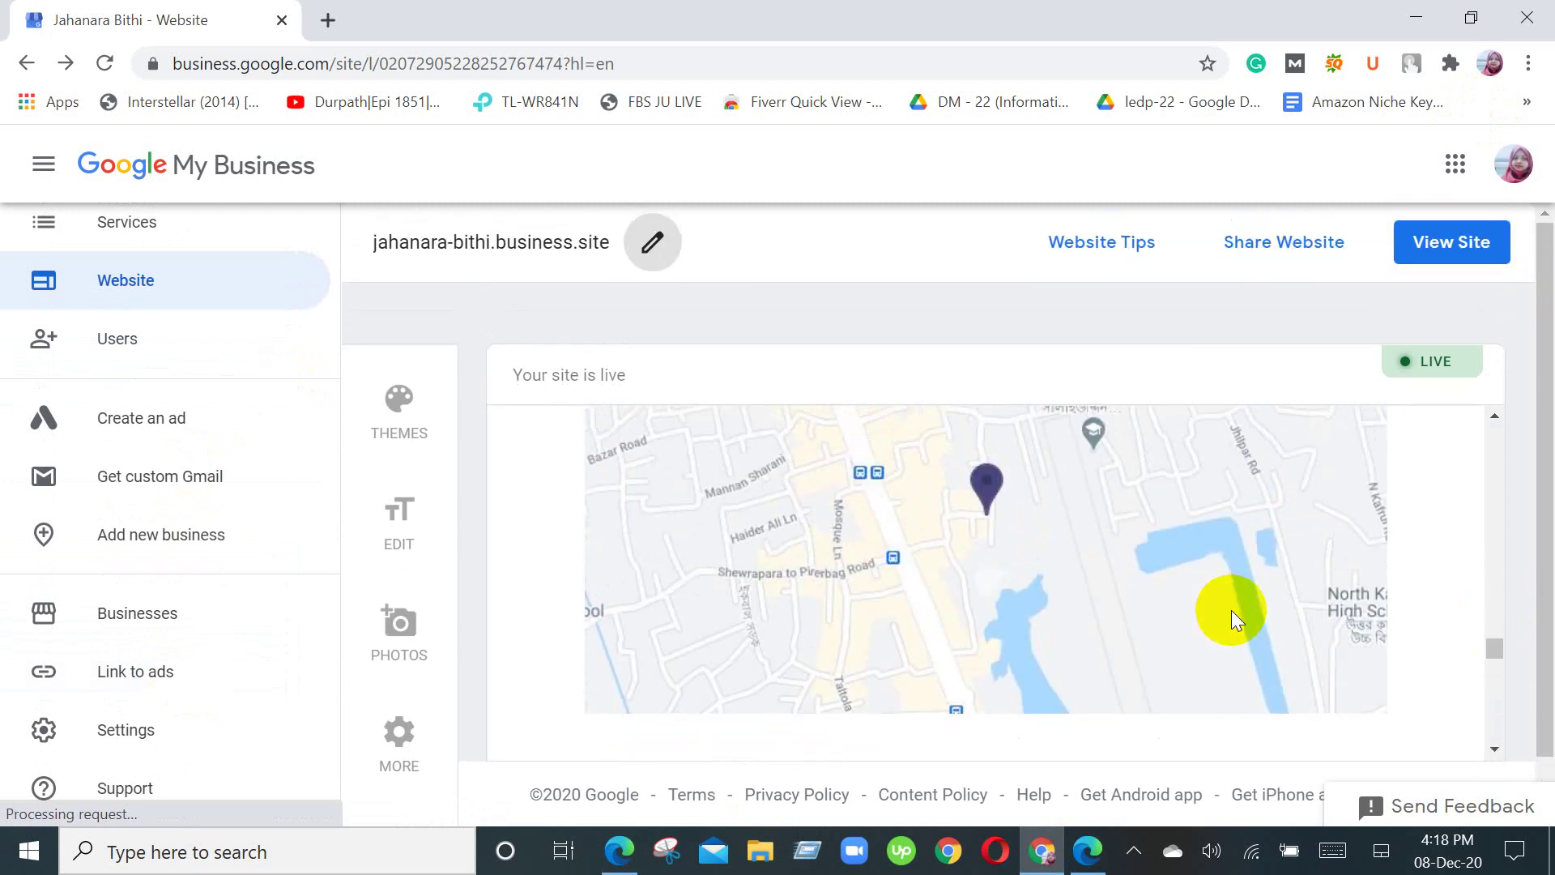
pyautogui.scroll(2, 1231, 616)
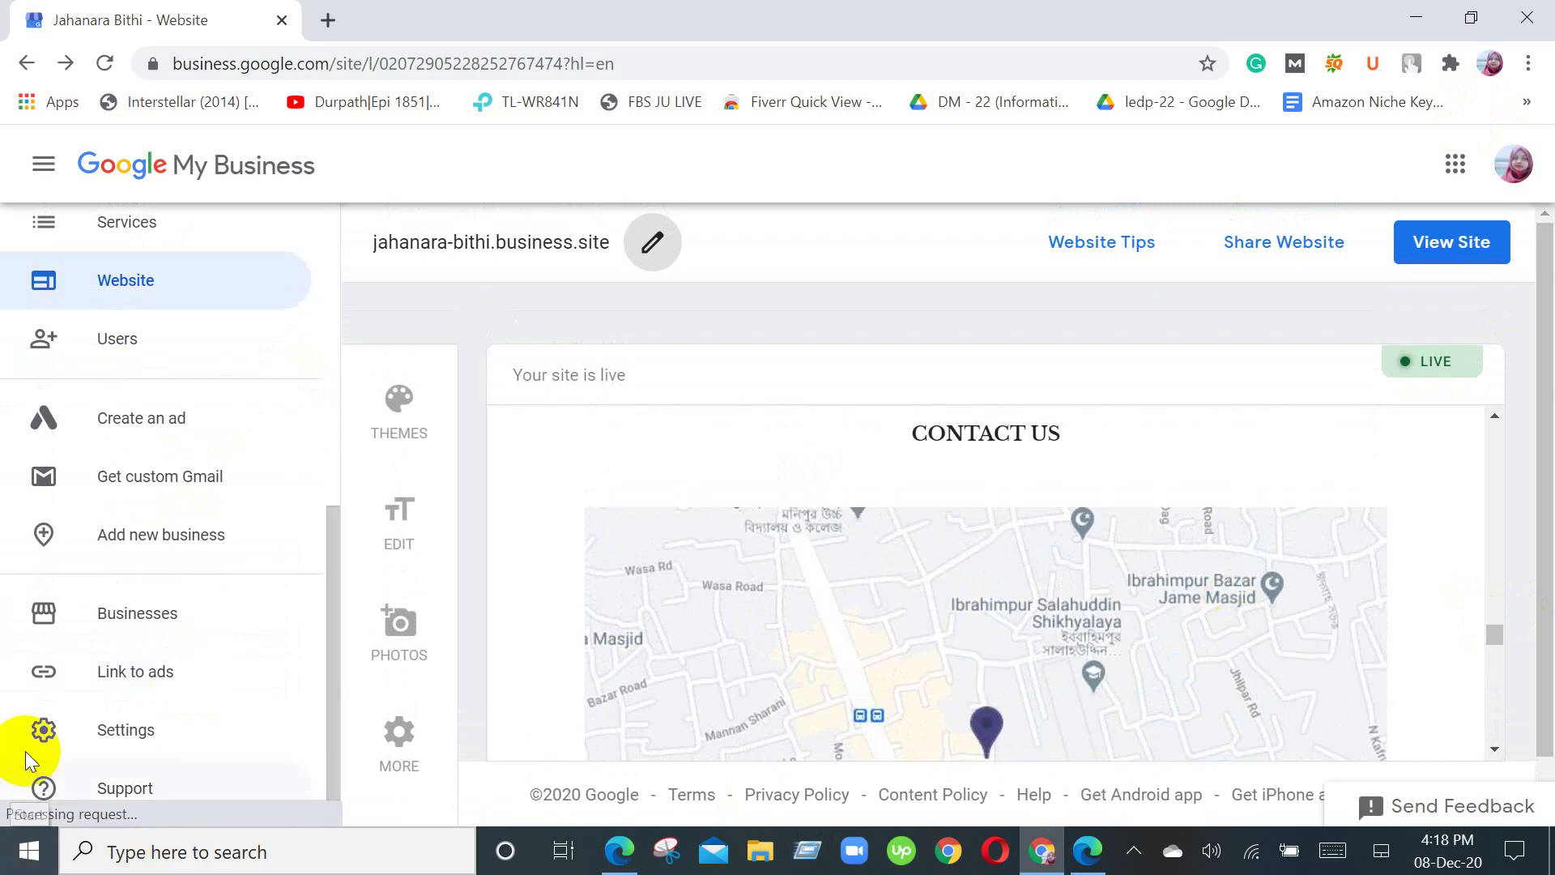
pyautogui.scroll(7, 170, 324)
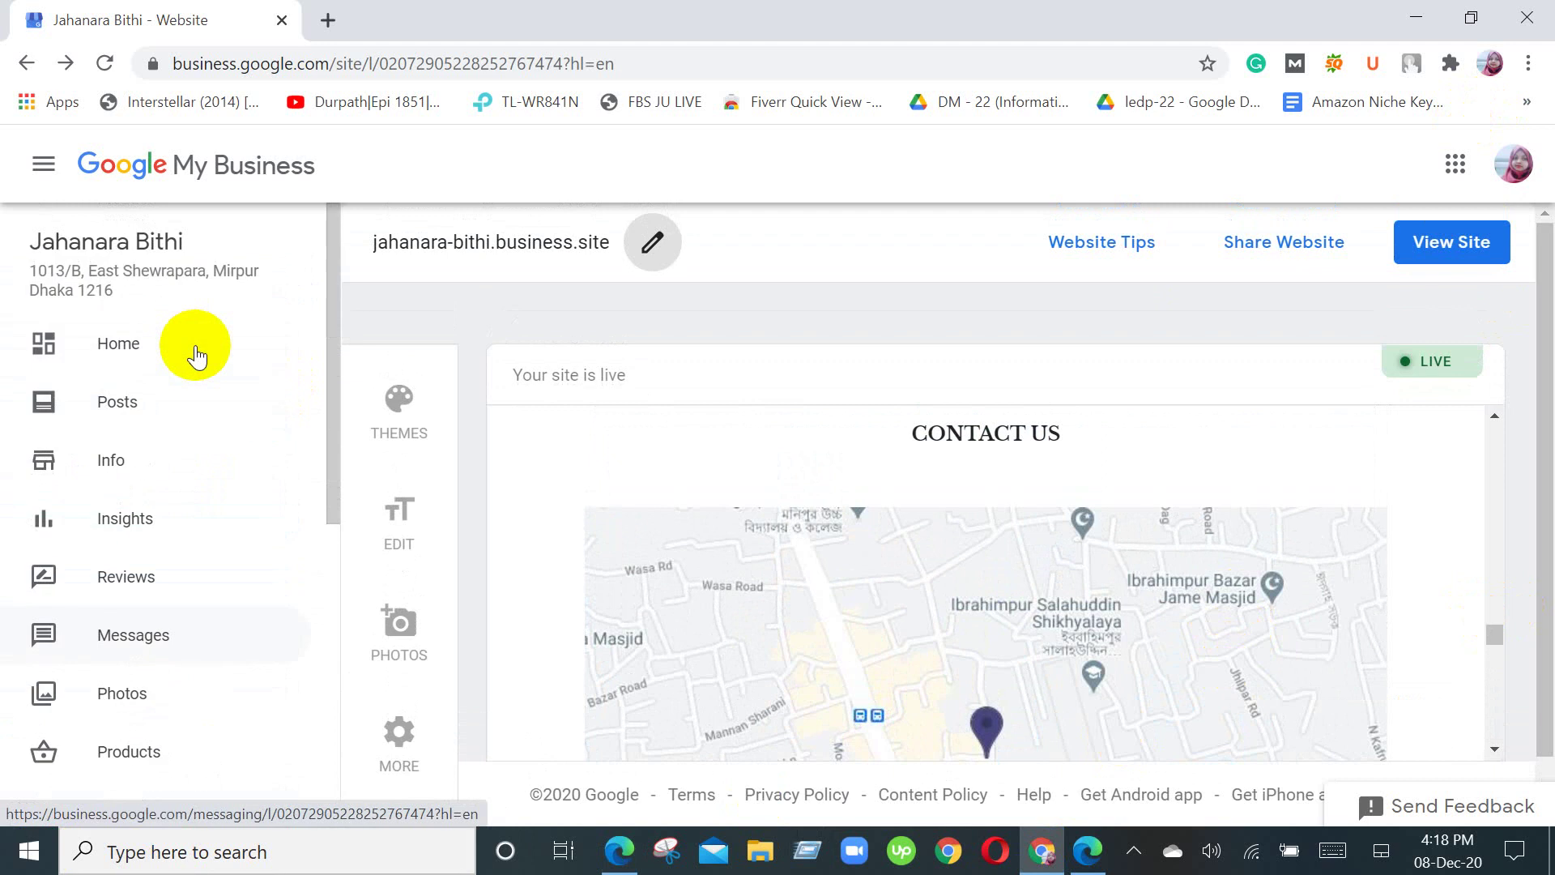
# Step: Visit the Home dashboard, then reopen the Website page from the sidebar
pyautogui.click(159, 332)
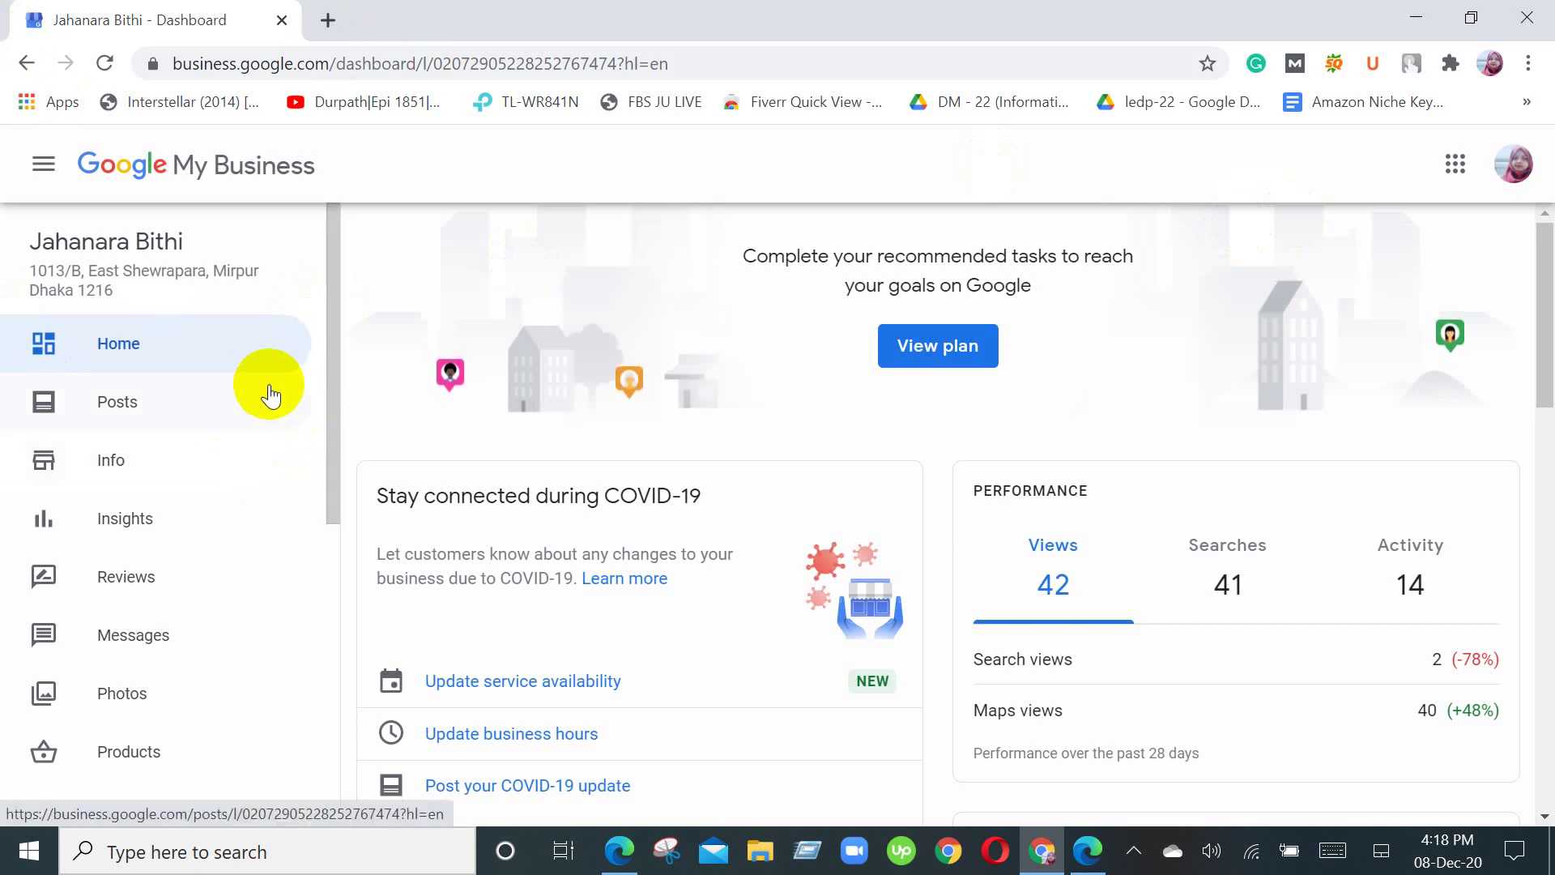
pyautogui.scroll(-2, 260, 410)
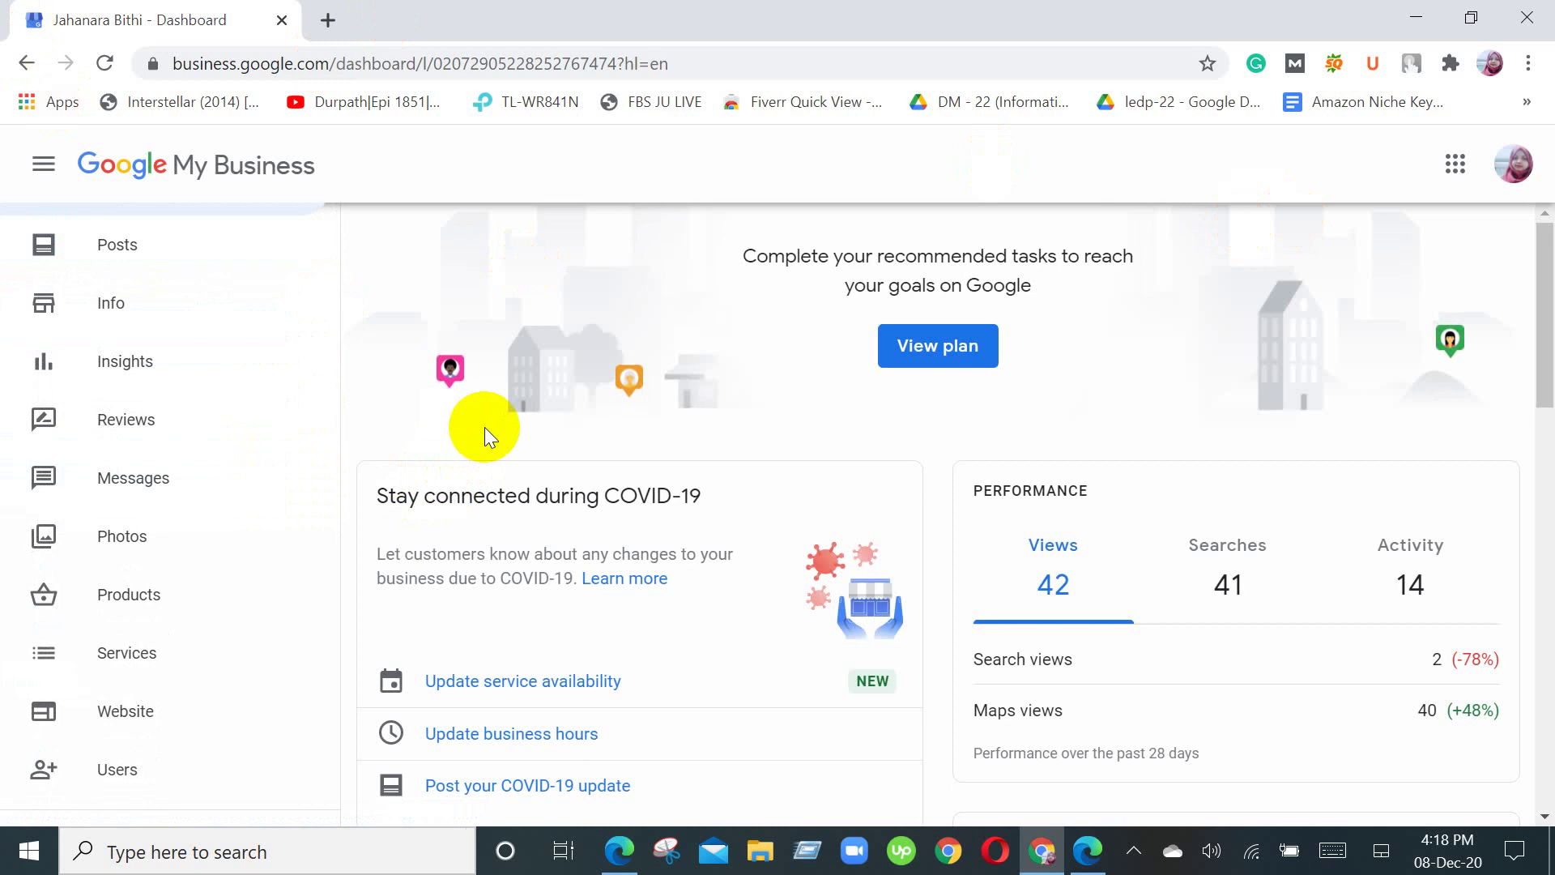
pyautogui.click(124, 731)
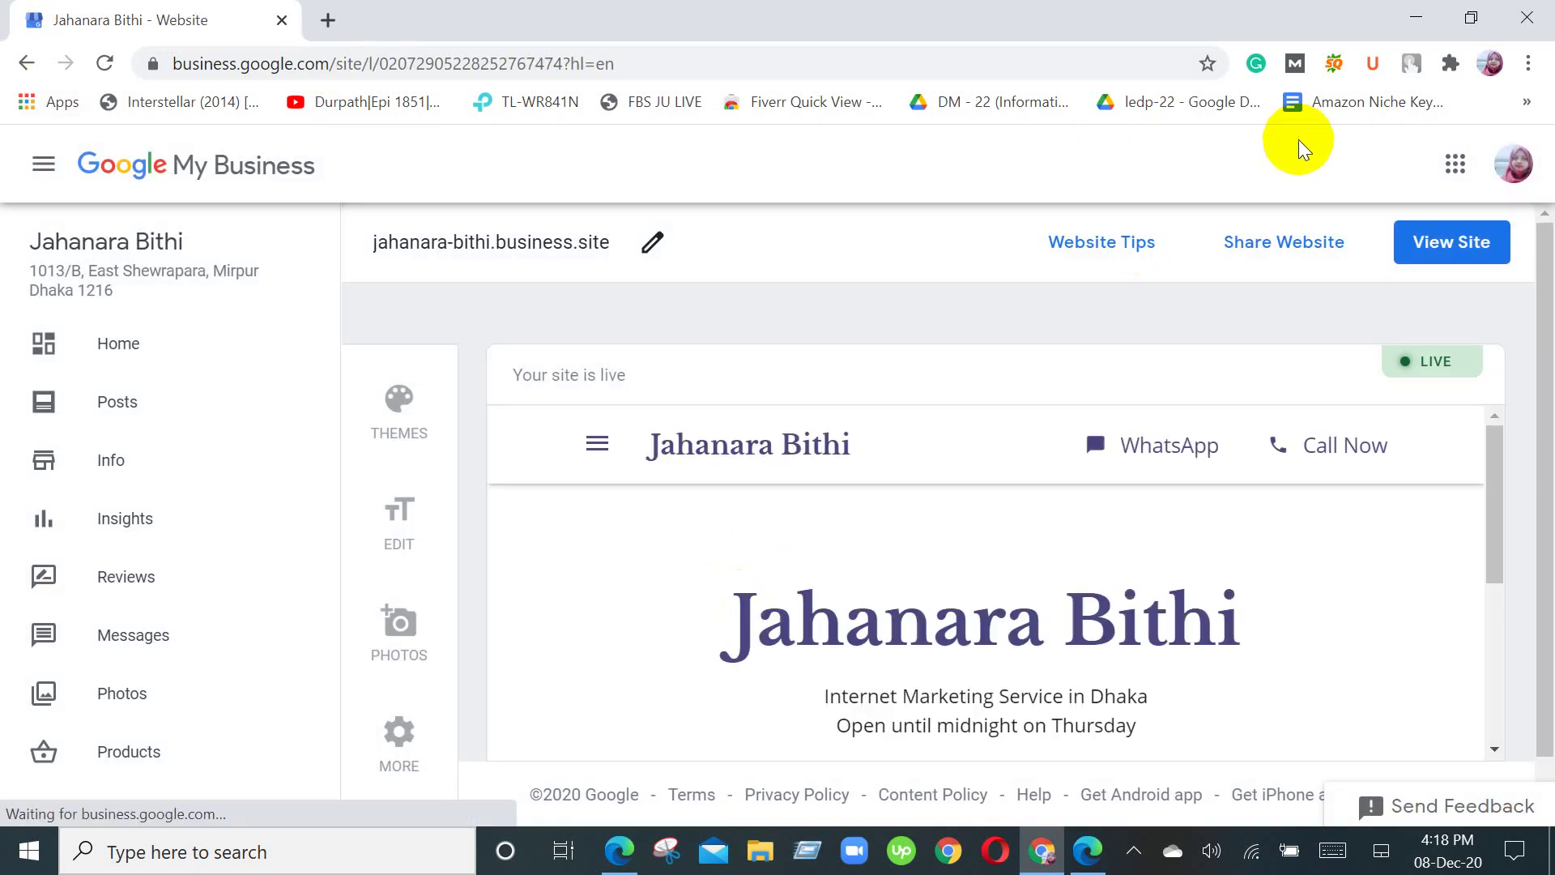
# Step: Open the live business.site in a new tab and scroll to its Contact, Address and Business Hours
pyautogui.click(1451, 243)
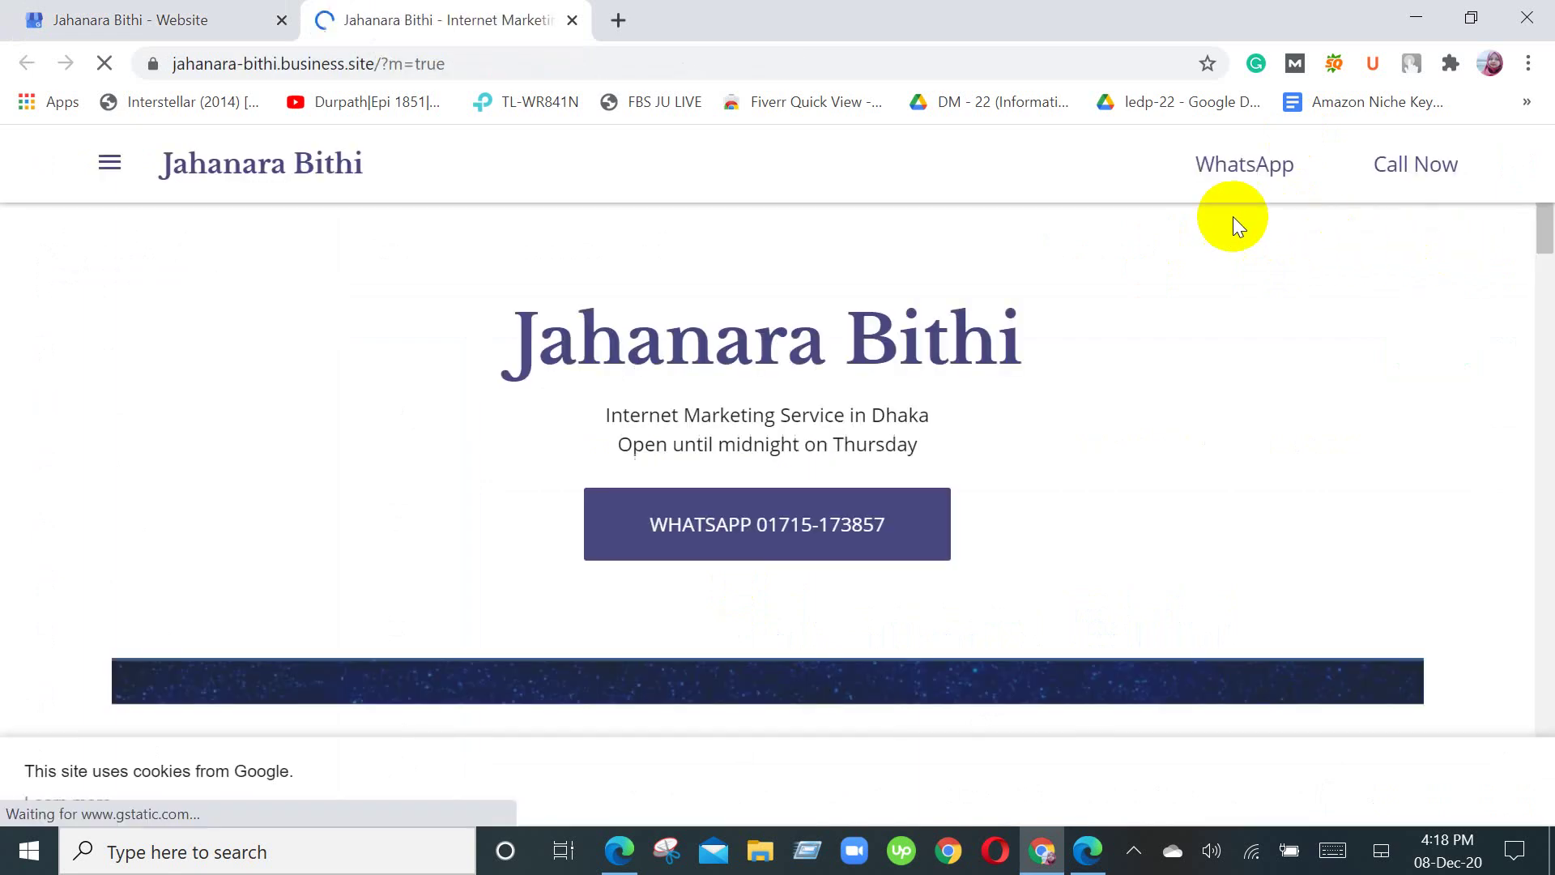
pyautogui.scroll(-5, 1240, 403)
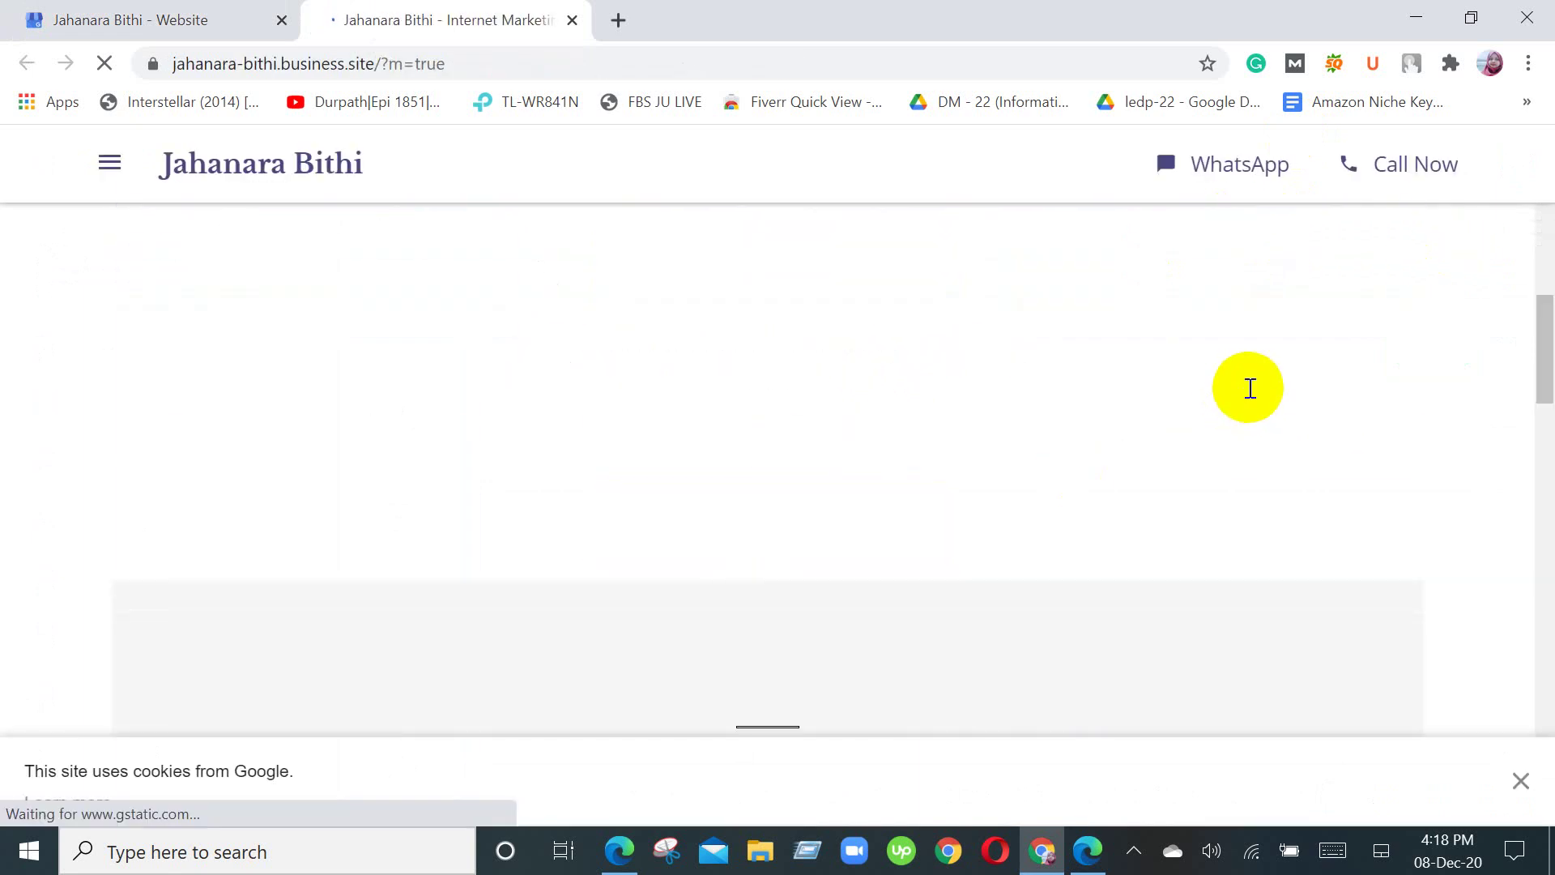
pyautogui.scroll(-15, 1250, 389)
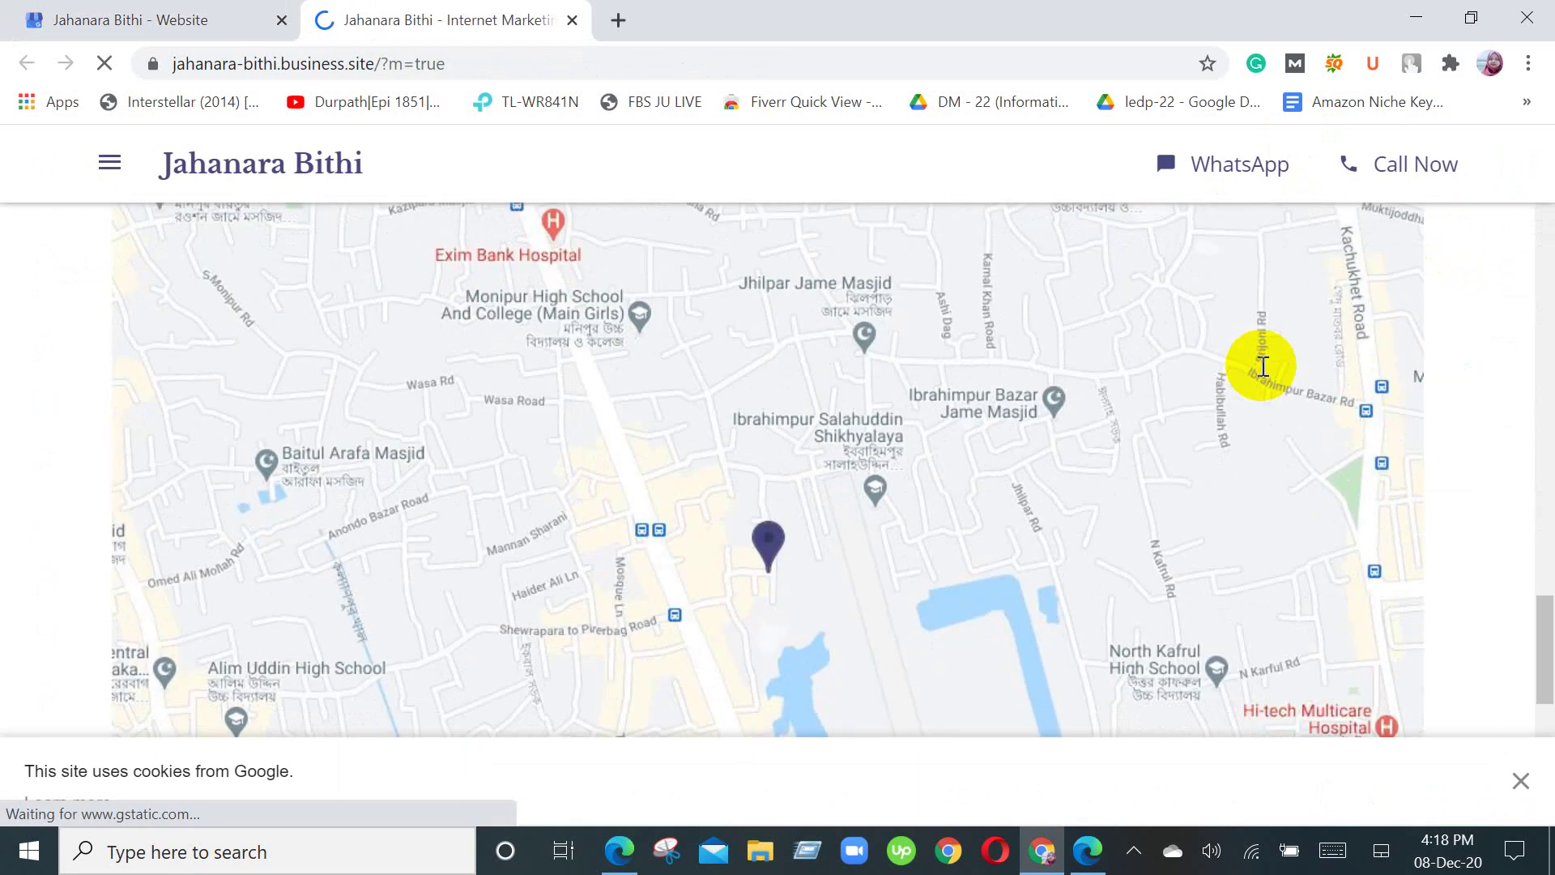
pyautogui.scroll(-8, 1263, 366)
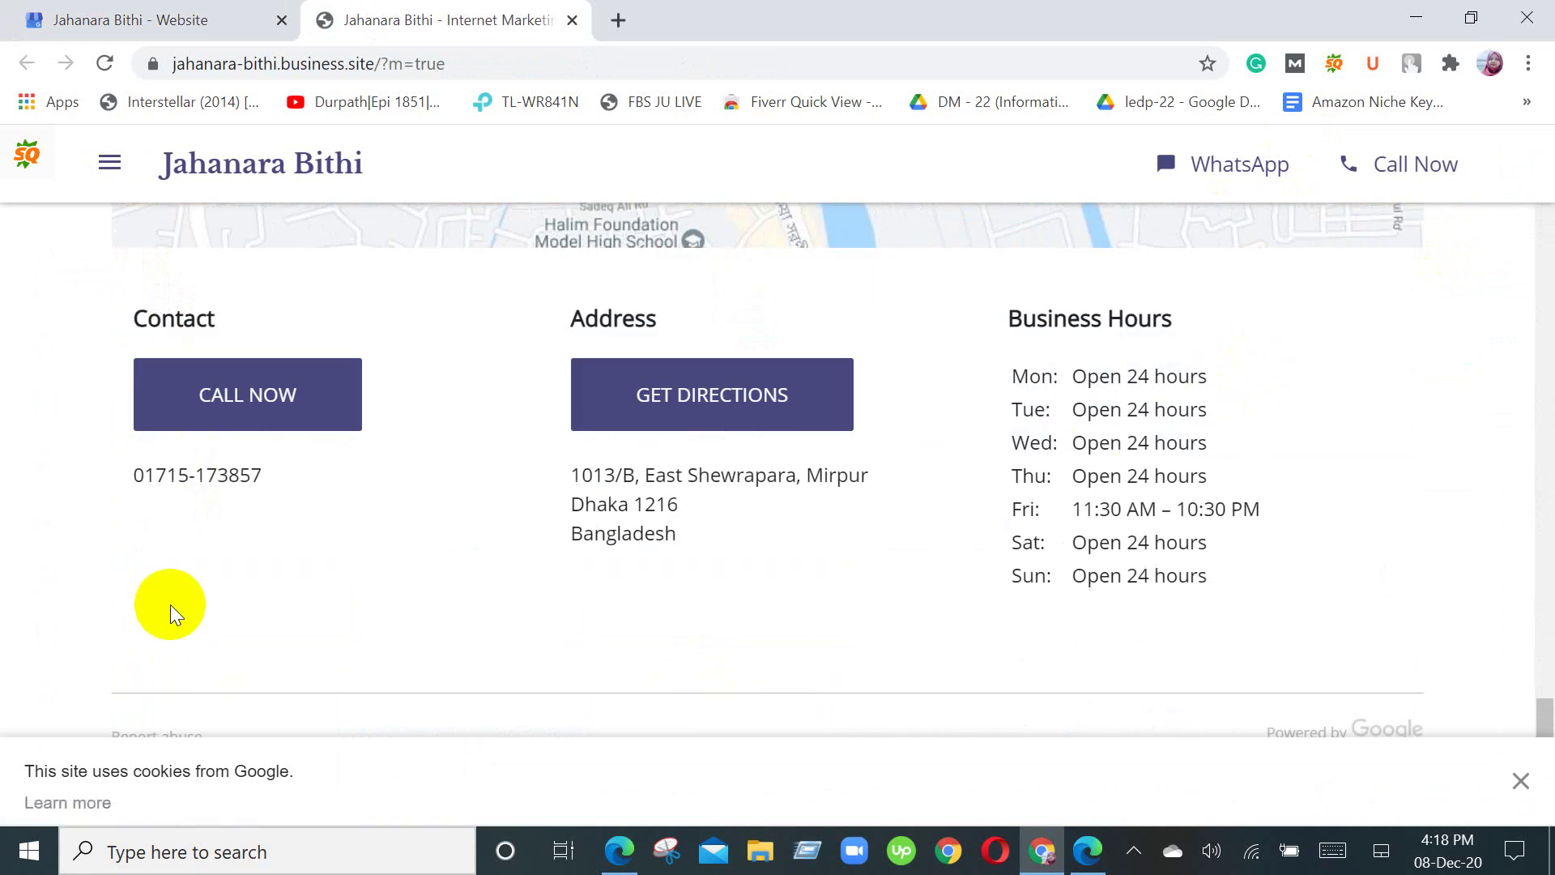
pyautogui.scroll(5, 170, 611)
pyautogui.scroll(15, 229, 642)
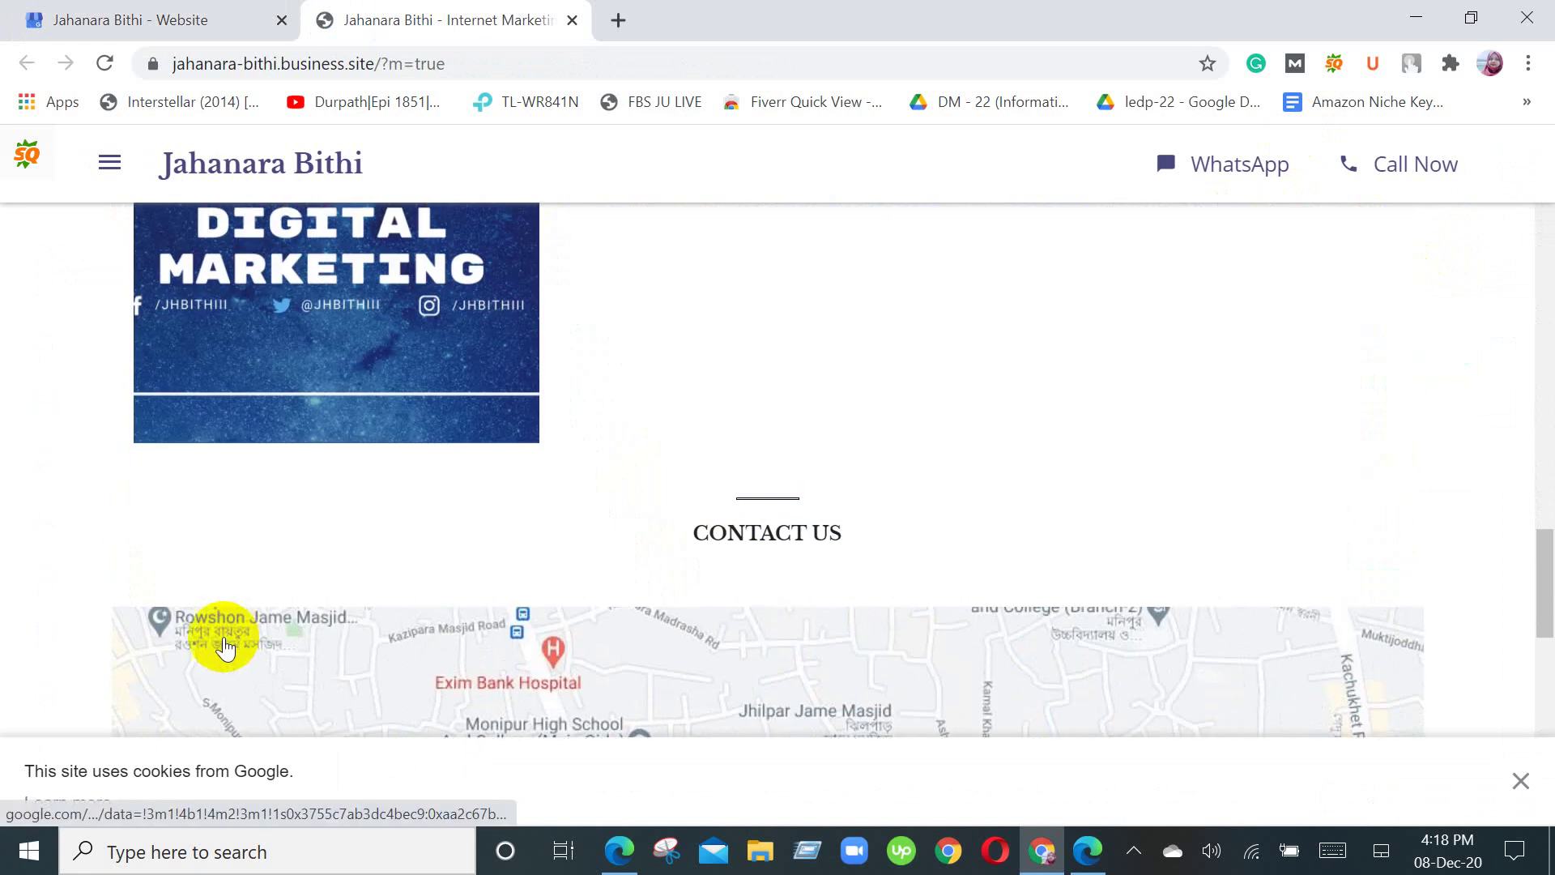
pyautogui.scroll(-6, 719, 281)
pyautogui.scroll(-15, 337, 545)
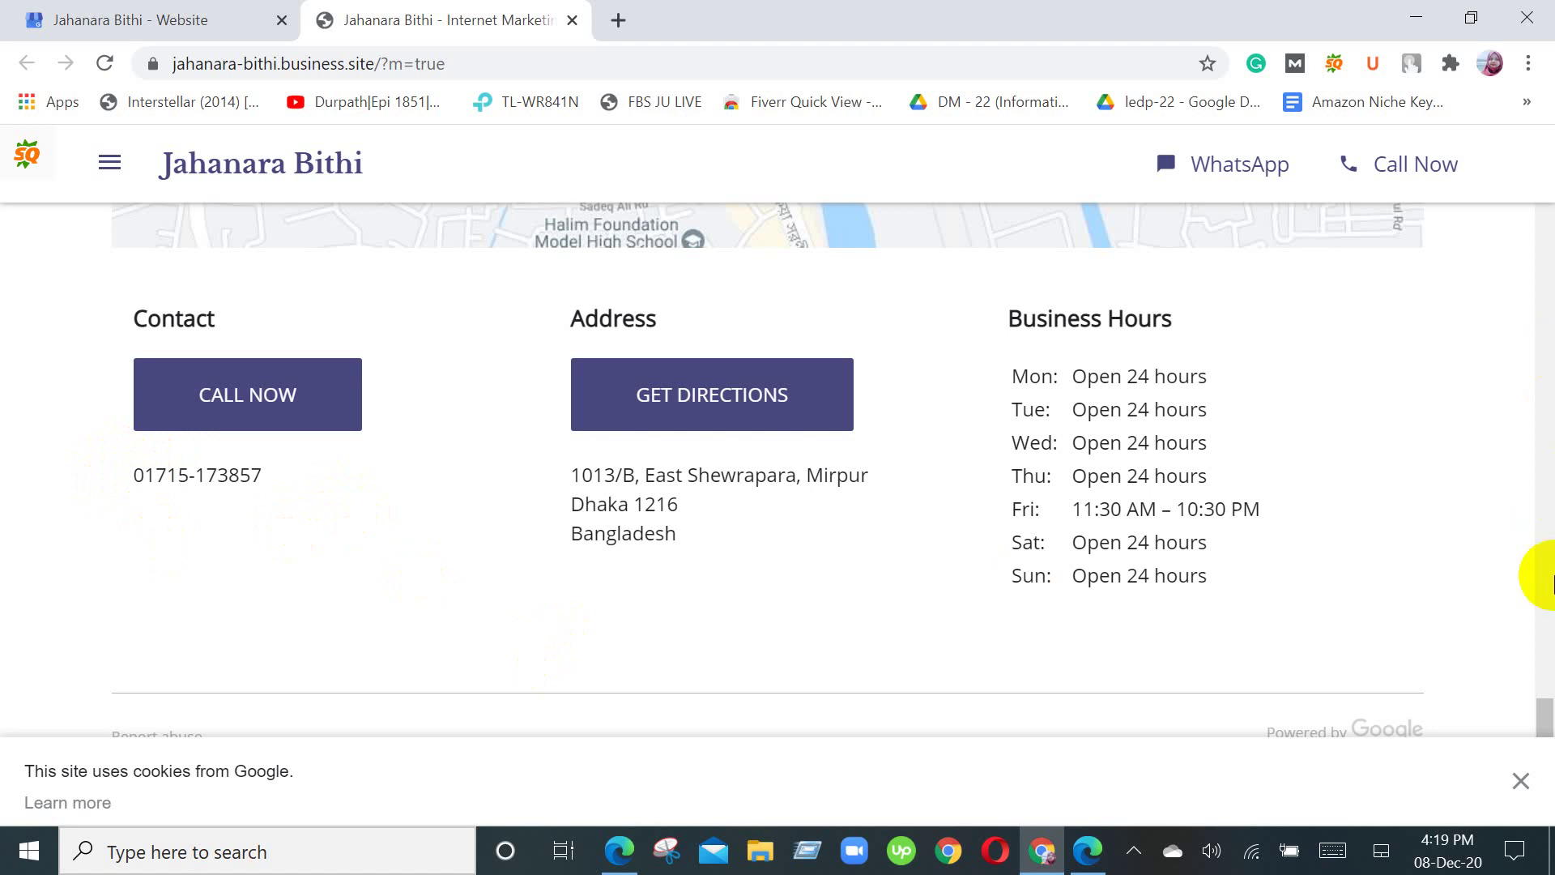
# Step: Dismiss the cookie notice and return to the 'Internet Marketing Service in Dhaka' header
pyautogui.click(1521, 780)
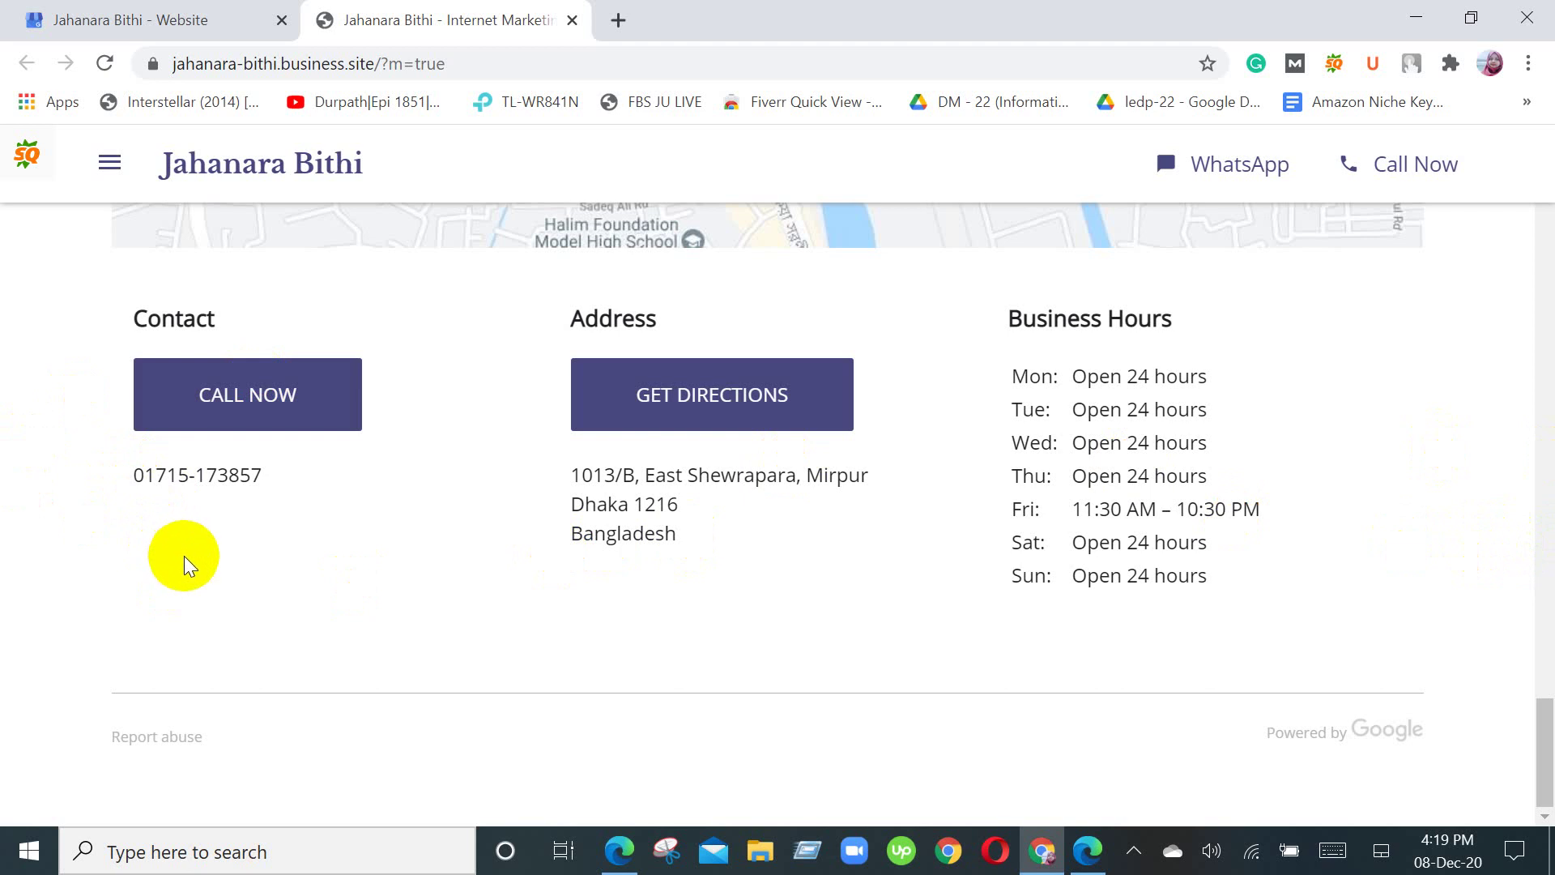
pyautogui.scroll(3, 183, 557)
pyautogui.scroll(20, 243, 761)
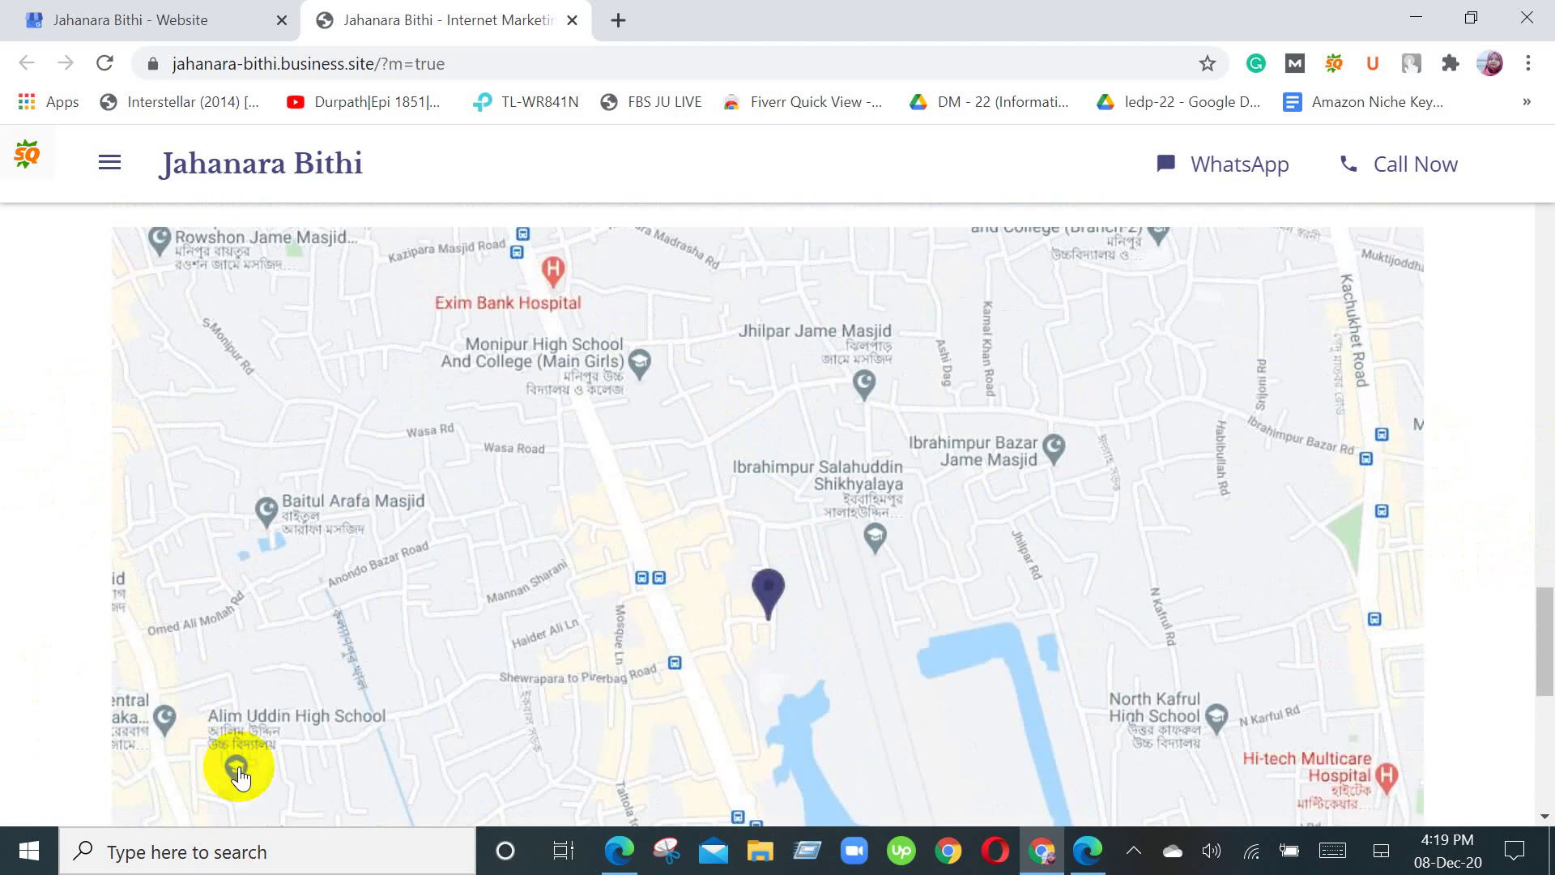
pyautogui.scroll(6, 296, 717)
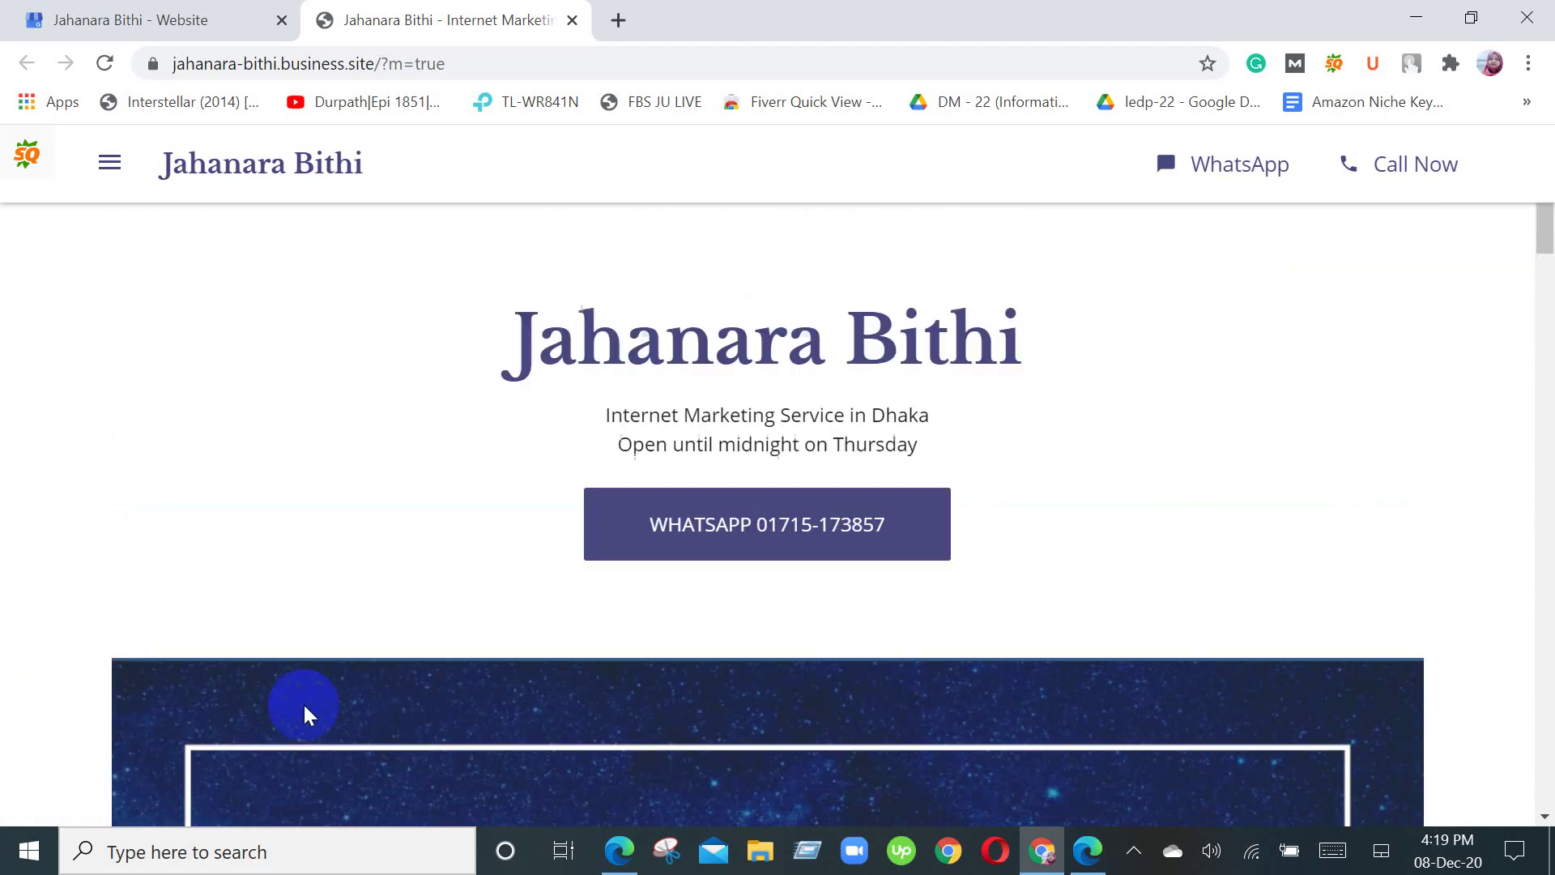